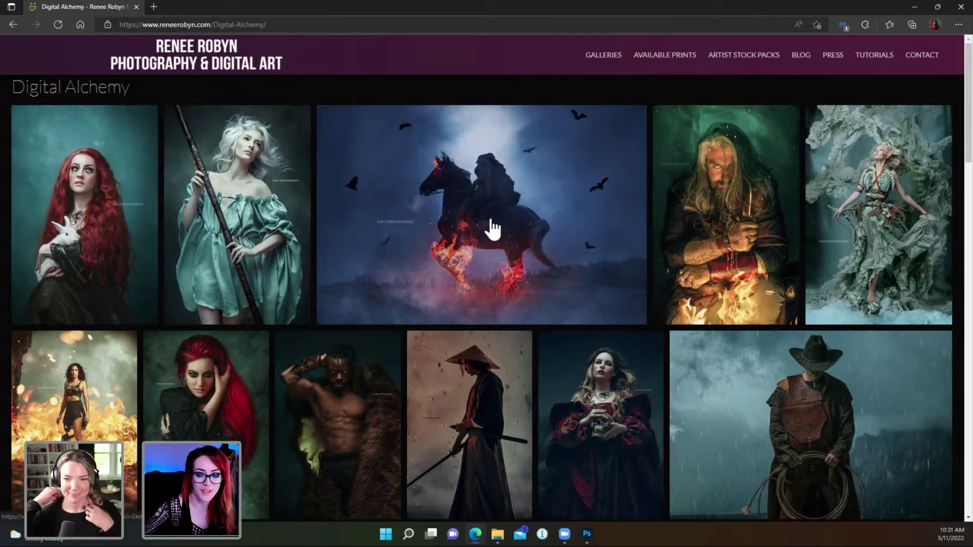
Look through the Digital Alchemy gallery from its first row onward, examining the fantasy portraits and composite scenes
scroll(492, 229, "down", 5)
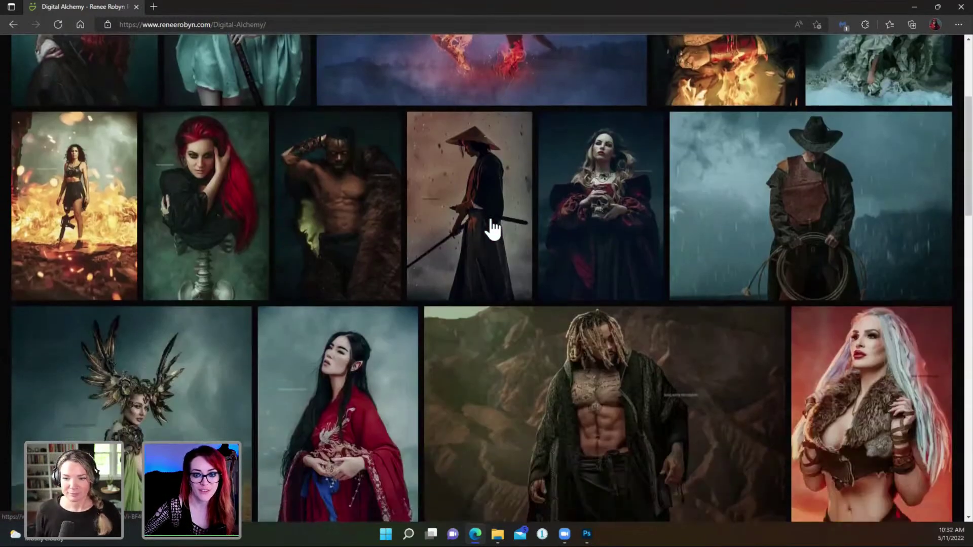
scroll(492, 229, "down", 5)
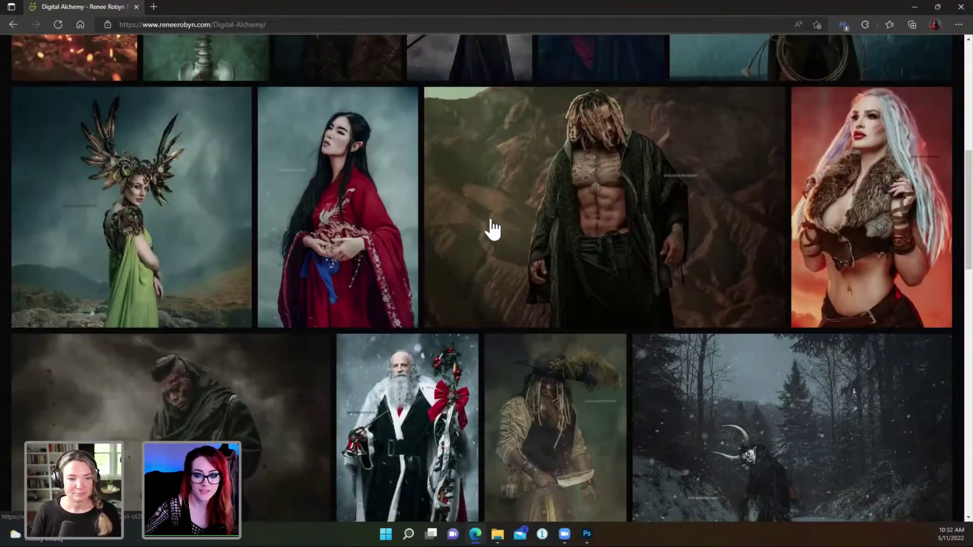
scroll(492, 229, "down", 3)
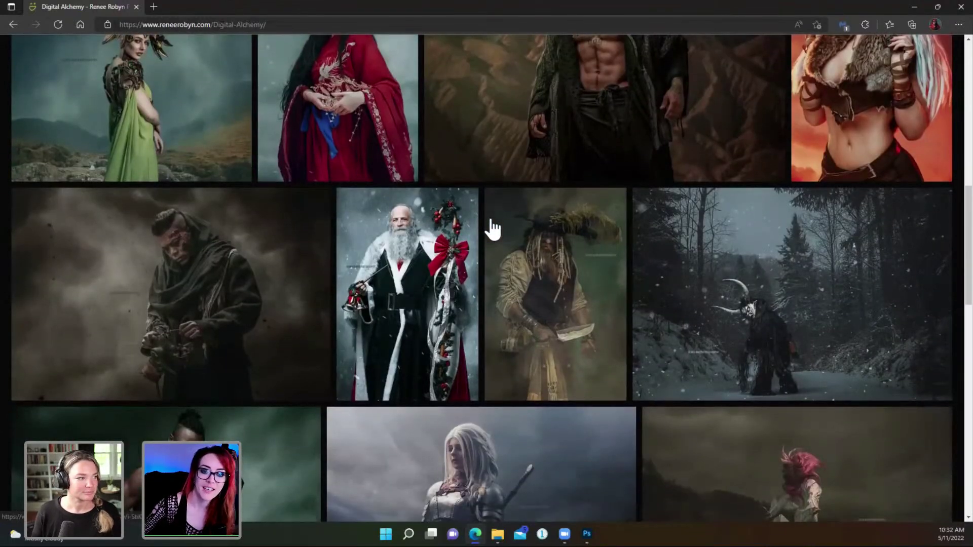
scroll(501, 252, "down", 3)
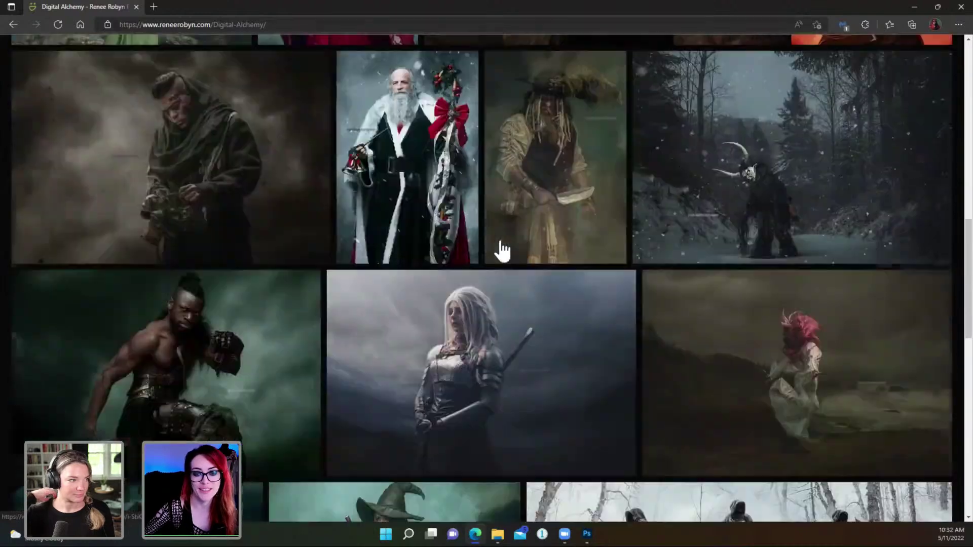
scroll(503, 251, "down", 2)
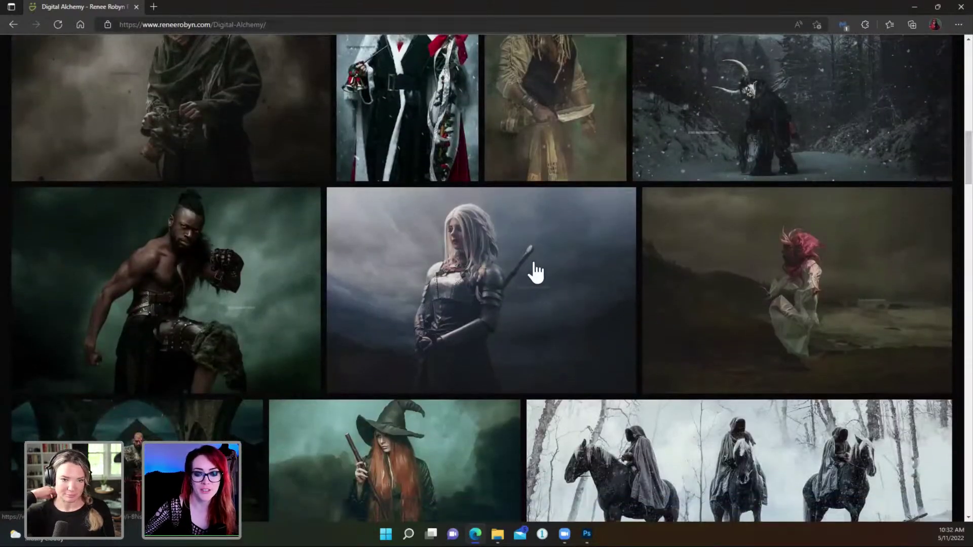
scroll(536, 272, "down", 3)
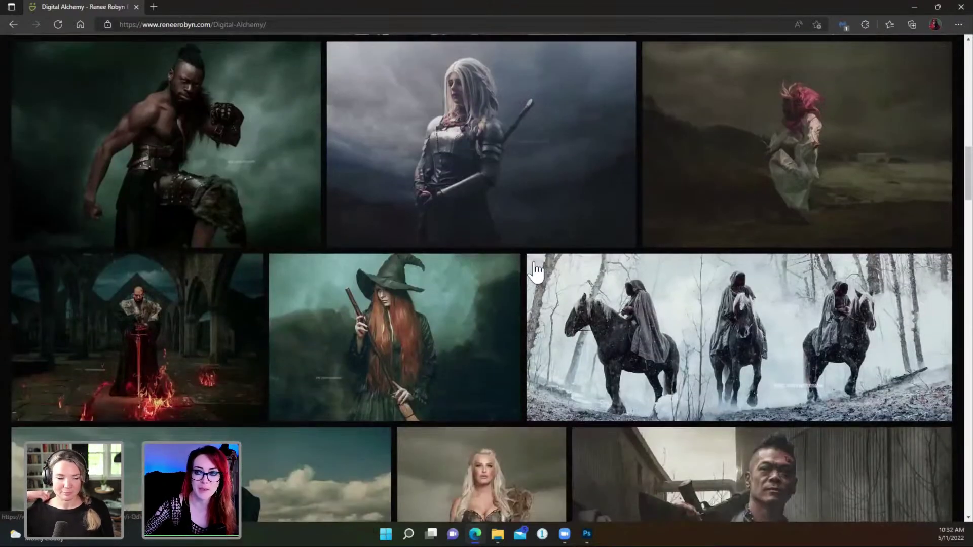
scroll(537, 273, "down", 2)
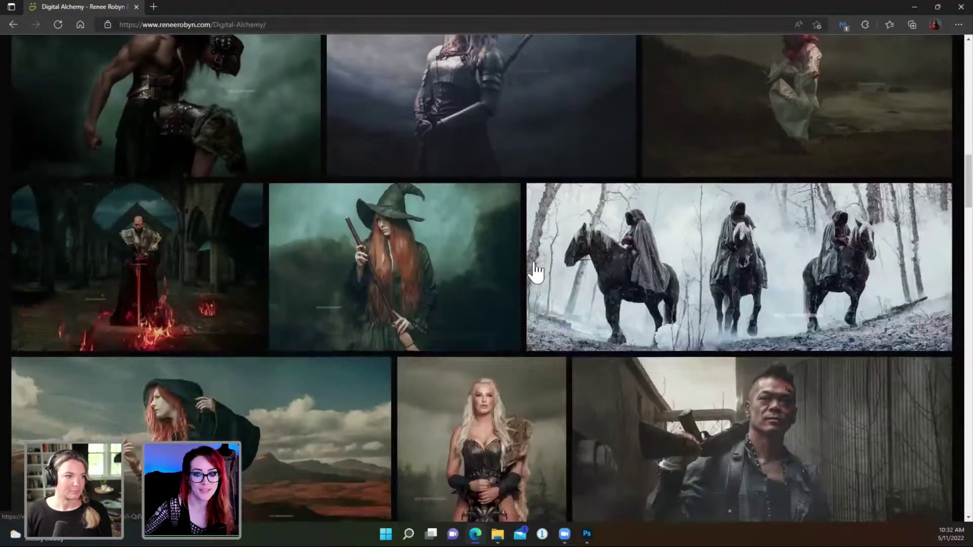
scroll(476, 304, "down", 6)
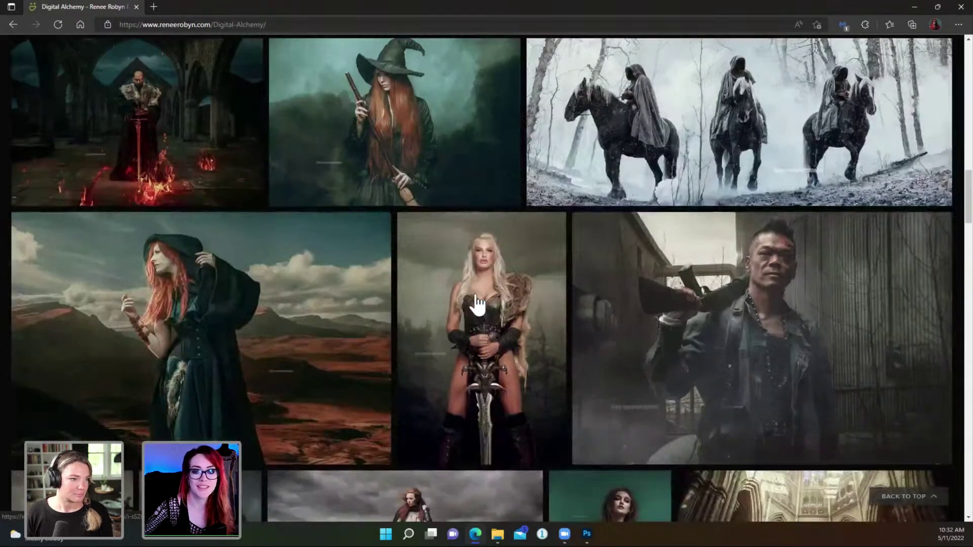
scroll(476, 304, "up", 3)
scroll(476, 304, "down", 5)
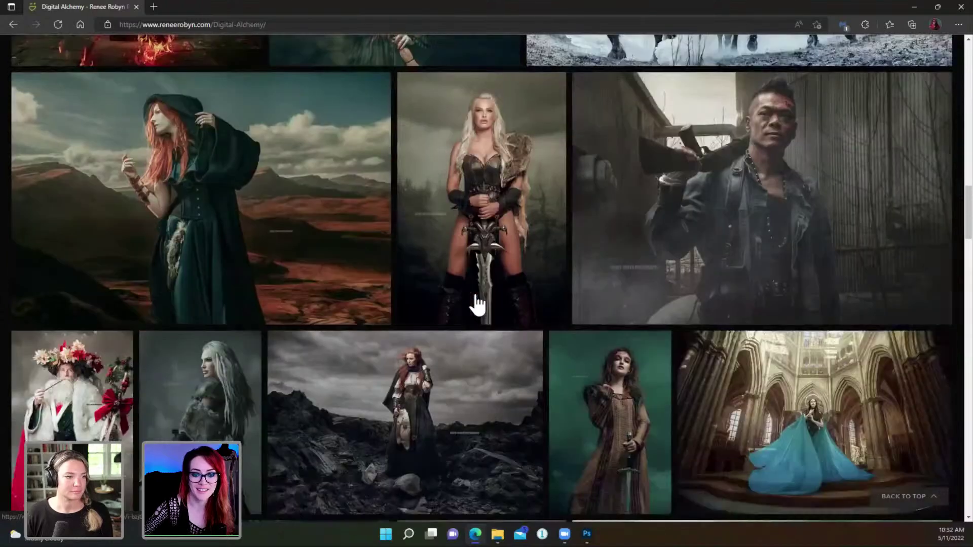
scroll(475, 340, "down", 6)
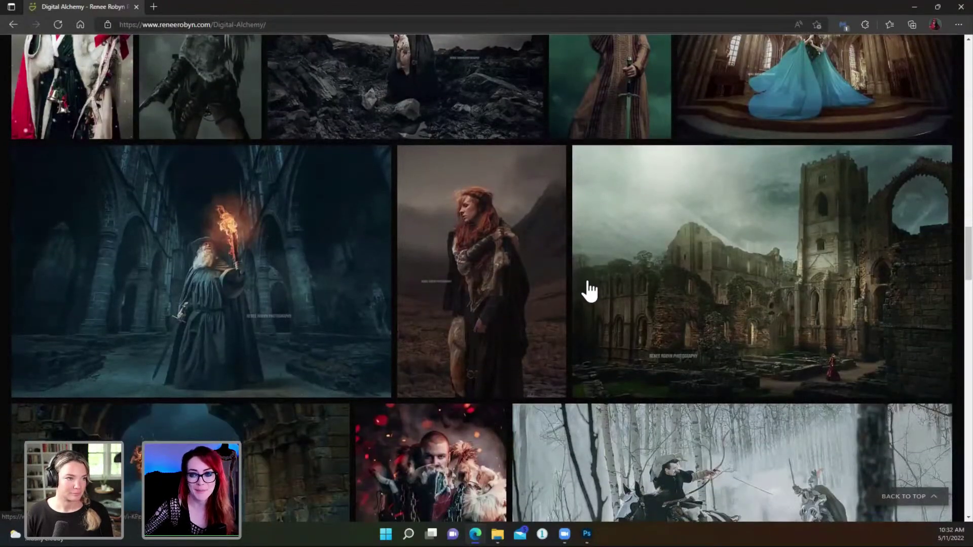
scroll(494, 312, "down", 3)
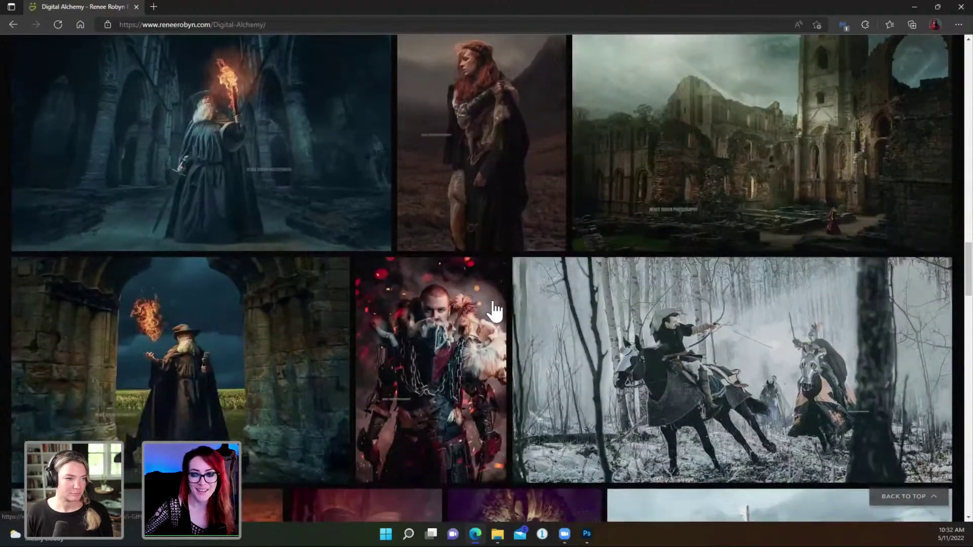
scroll(492, 345, "down", 2)
scroll(490, 344, "down", 4)
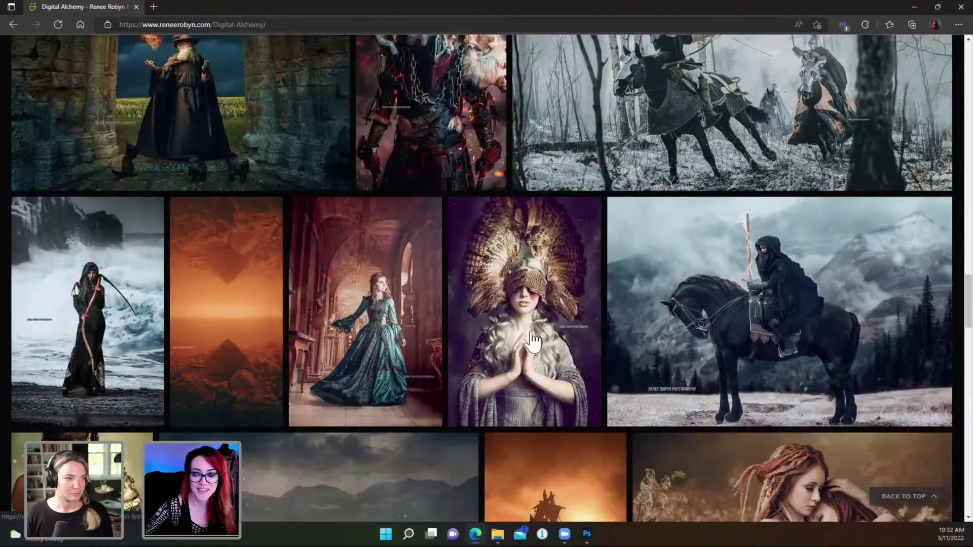
scroll(535, 339, "down", 4)
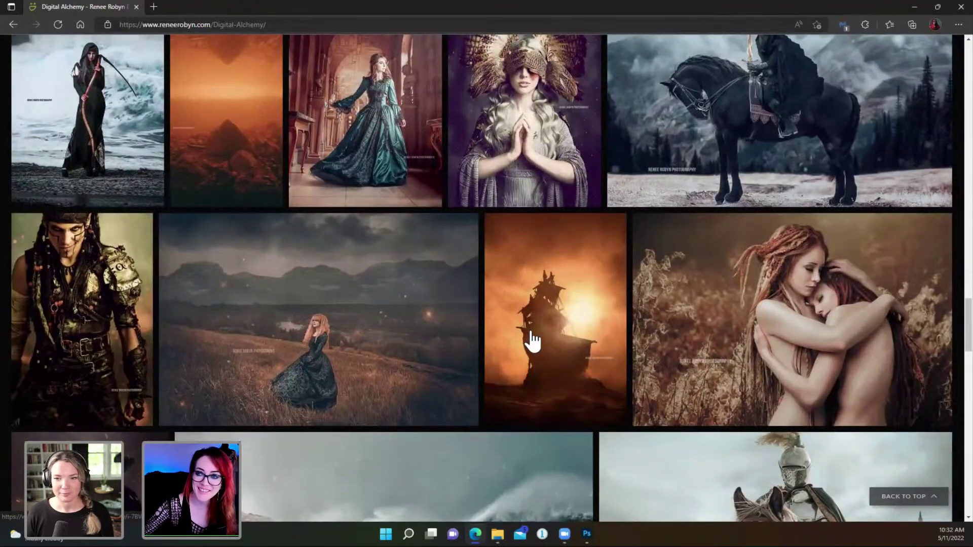
scroll(533, 343, "down", 3)
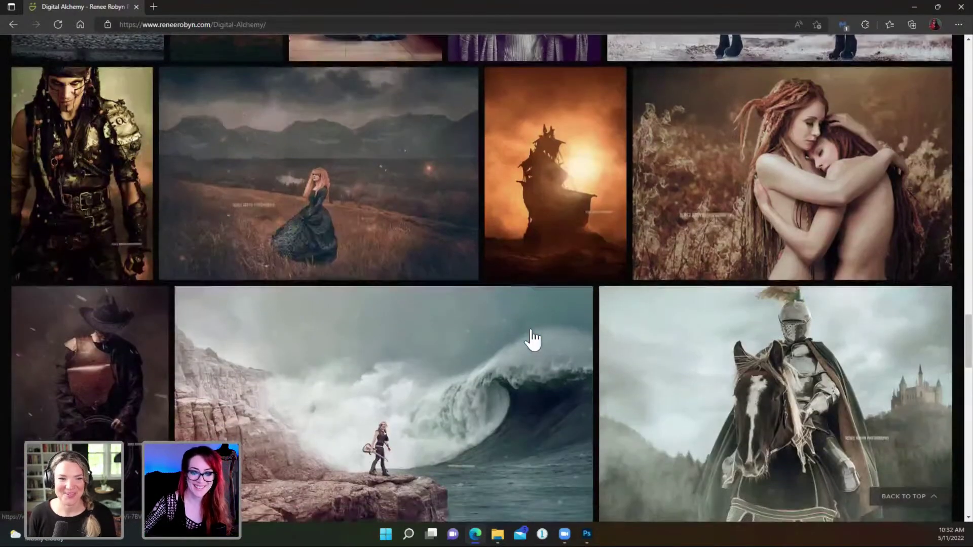
scroll(533, 340, "down", 3)
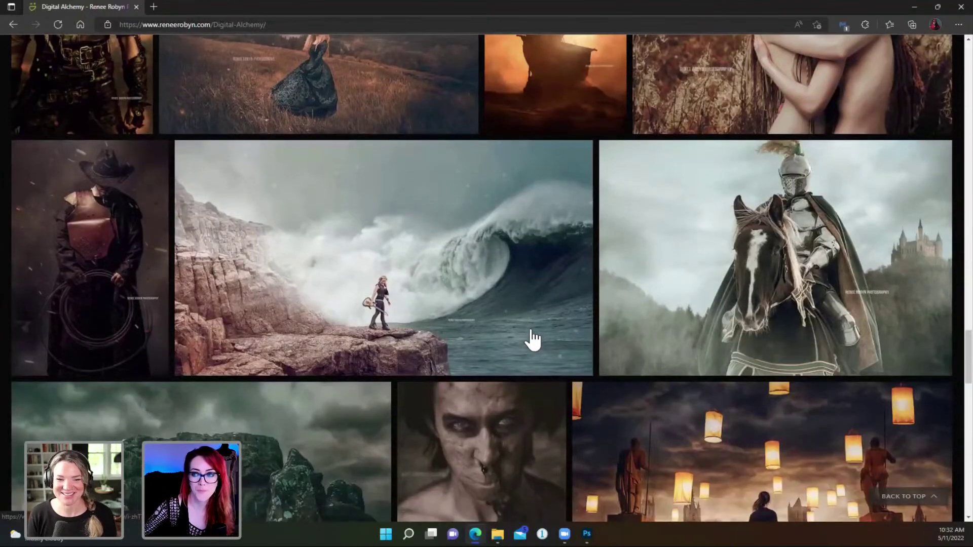
scroll(533, 340, "down", 3)
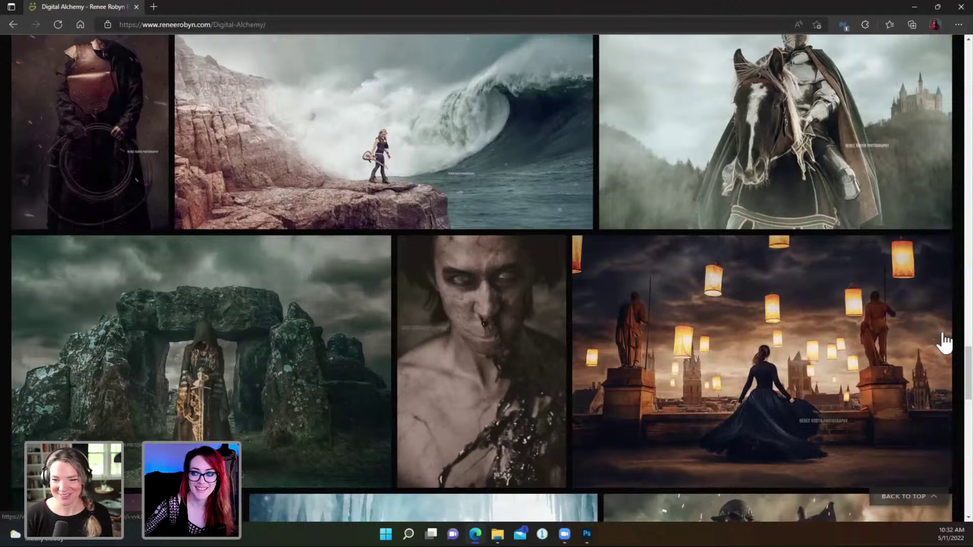
scroll(946, 342, "down", 3)
scroll(942, 344, "down", 2)
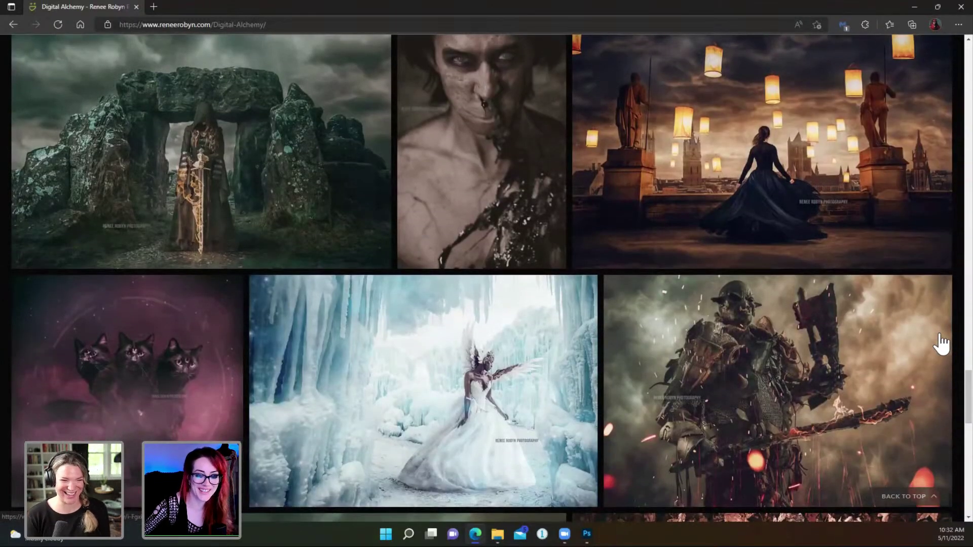
scroll(942, 344, "down", 3)
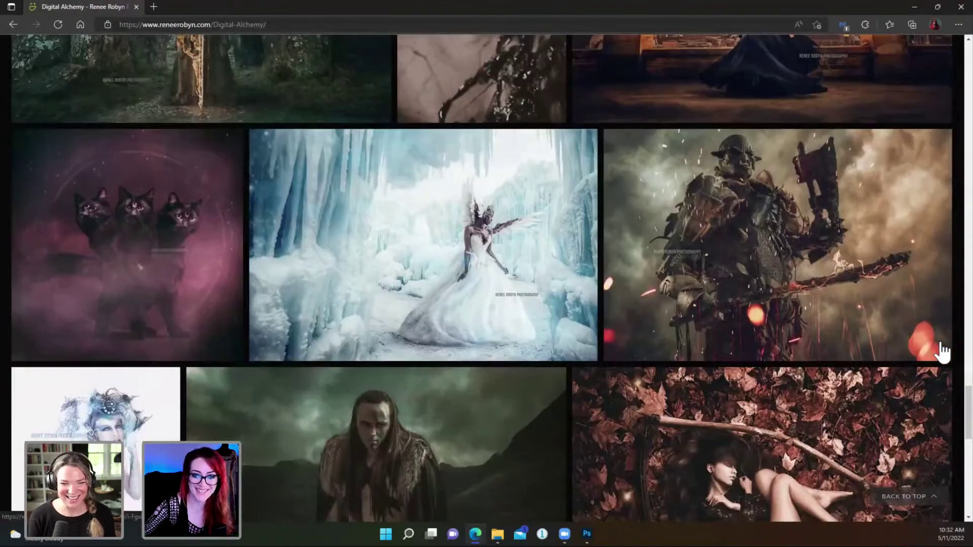
scroll(942, 351, "down", 2)
scroll(942, 350, "down", 2)
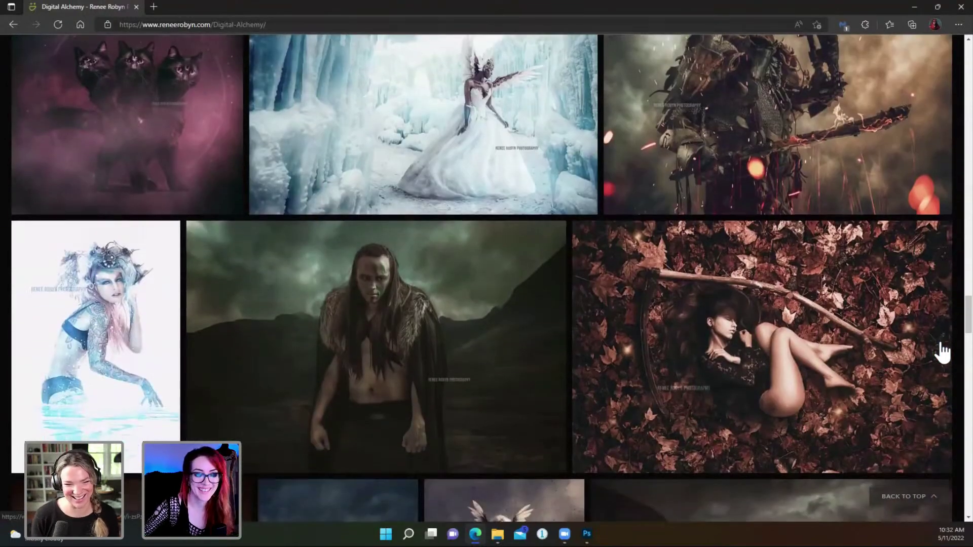
scroll(942, 351, "down", 3)
scroll(942, 351, "down", 2)
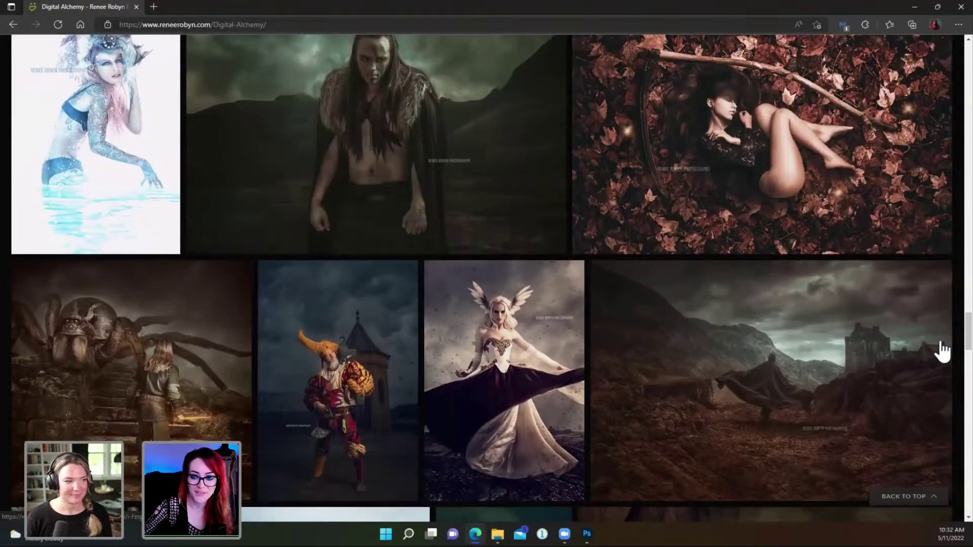
scroll(942, 351, "down", 2)
scroll(942, 351, "down", 1)
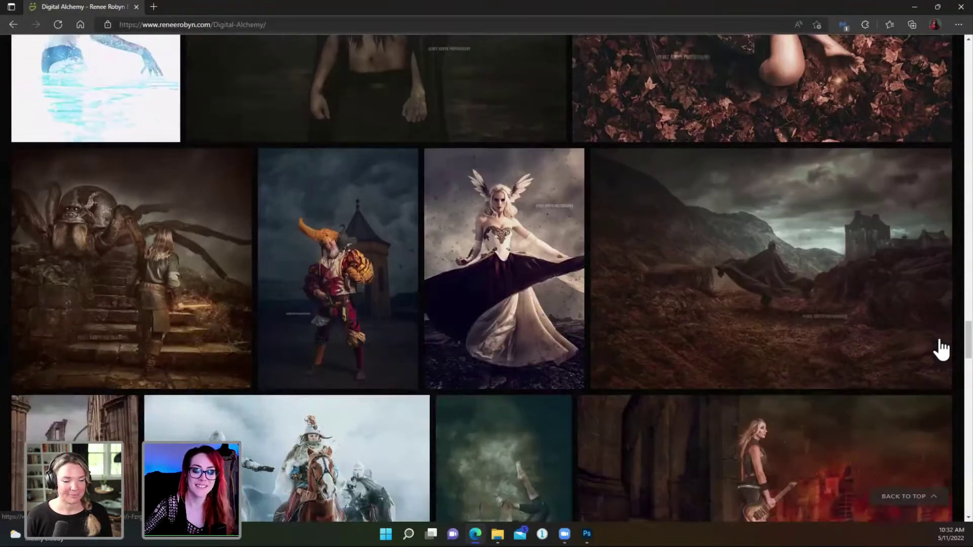
scroll(942, 350, "down", 5)
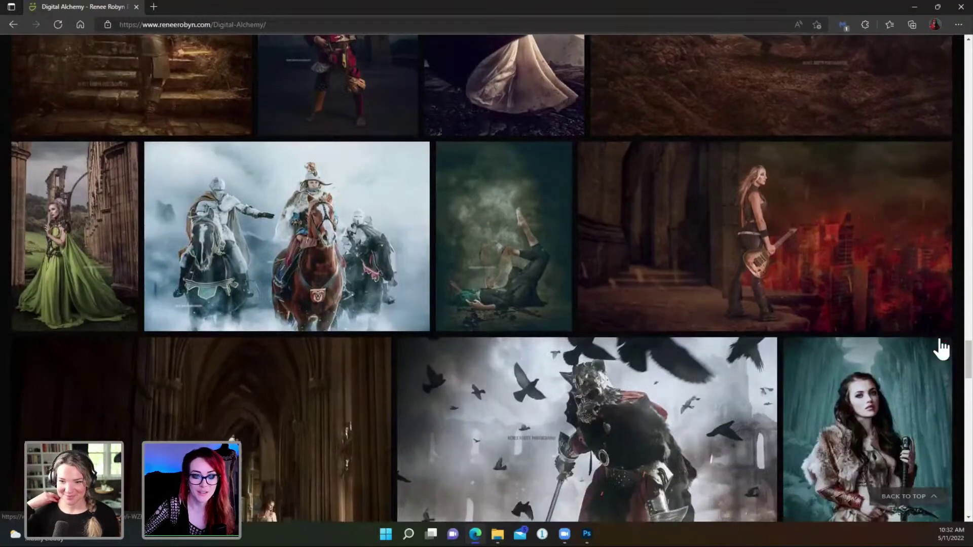
scroll(942, 350, "down", 2)
scroll(942, 349, "down", 4)
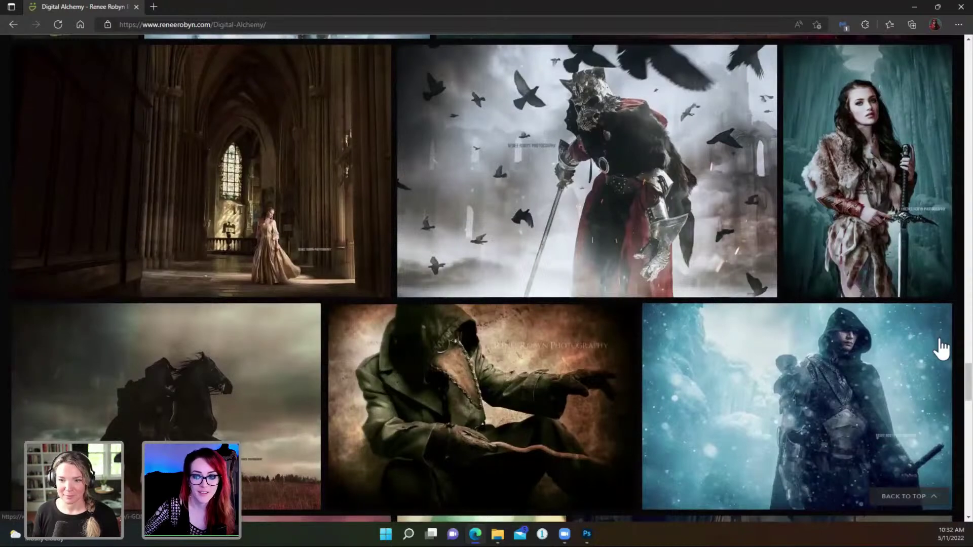
scroll(942, 348, "down", 2)
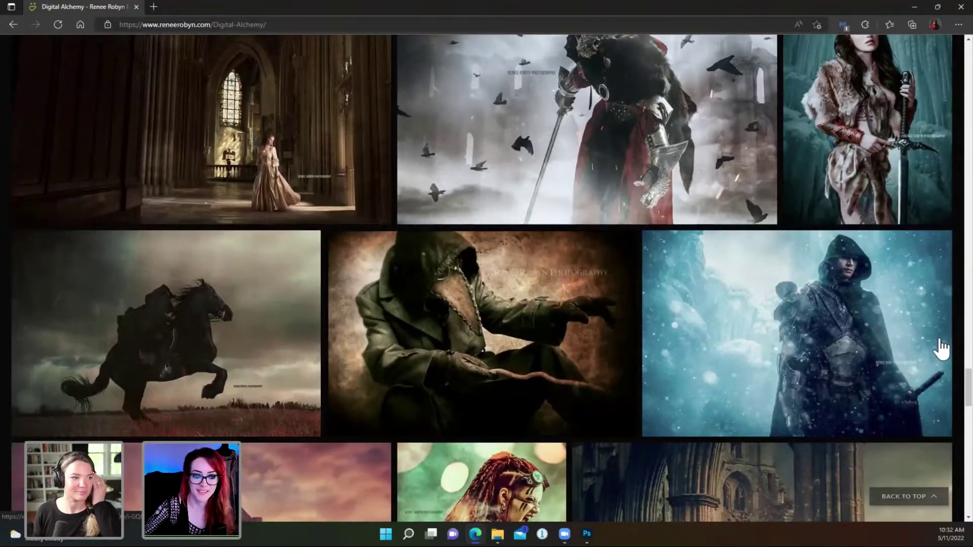
scroll(942, 349, "down", 2)
scroll(942, 349, "down", 2)
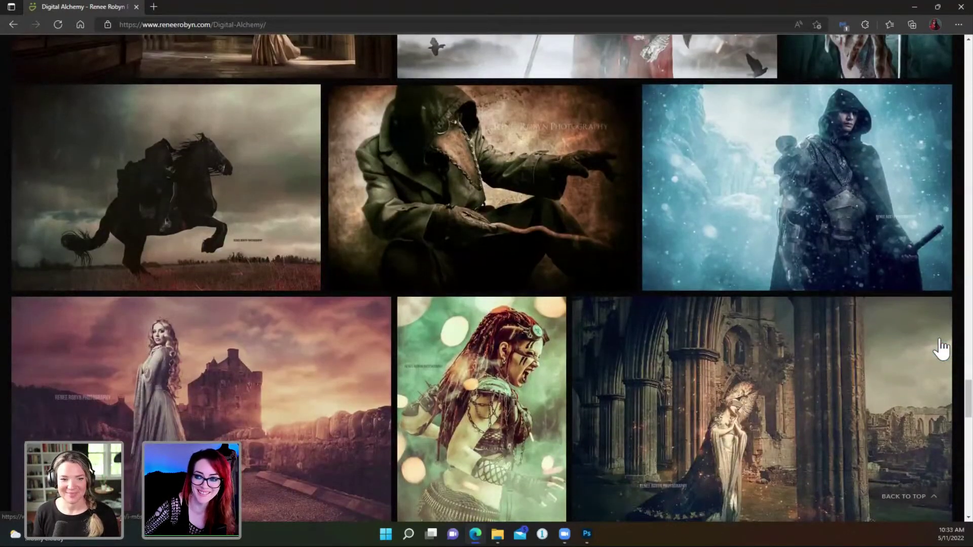
scroll(942, 349, "down", 4)
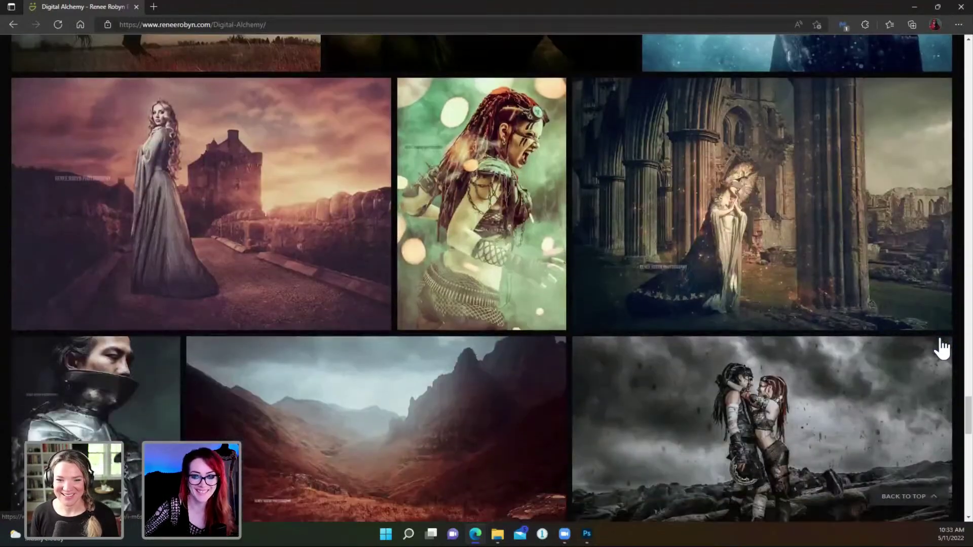
scroll(942, 349, "down", 4)
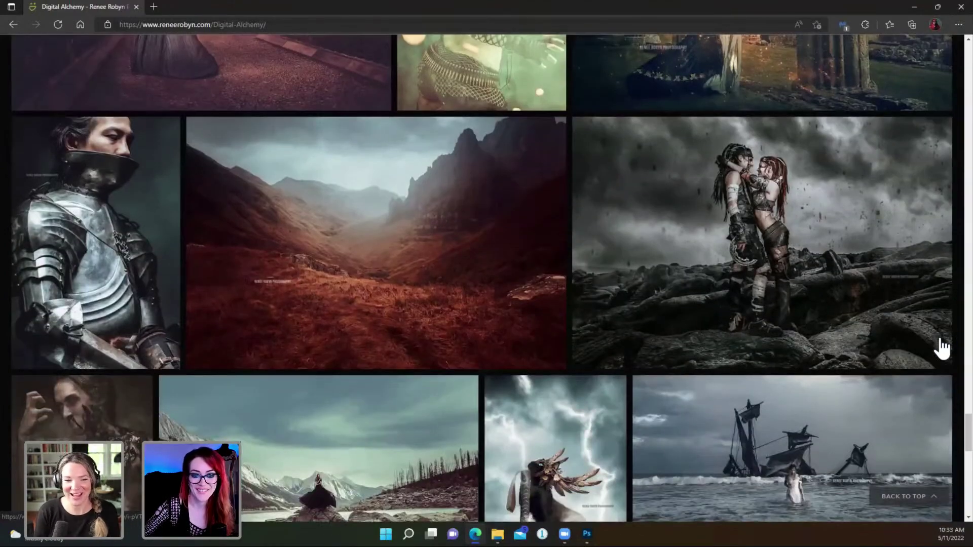
scroll(942, 348, "down", 4)
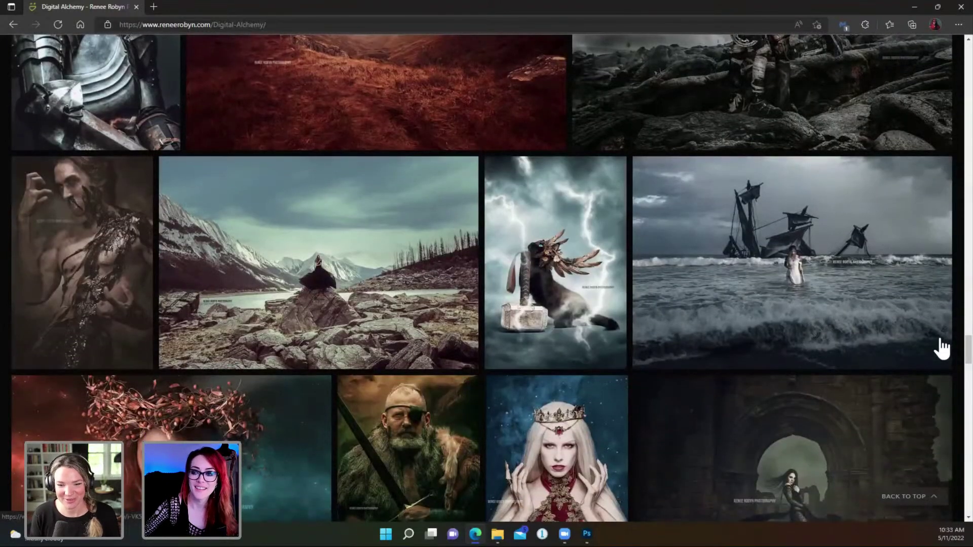
scroll(942, 349, "down", 1)
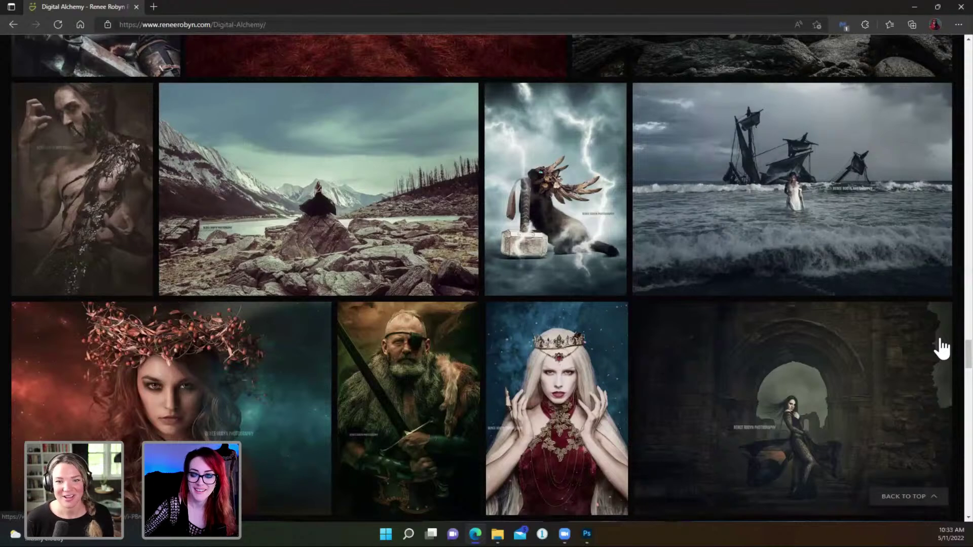
scroll(942, 349, "down", 1)
scroll(942, 349, "down", 2)
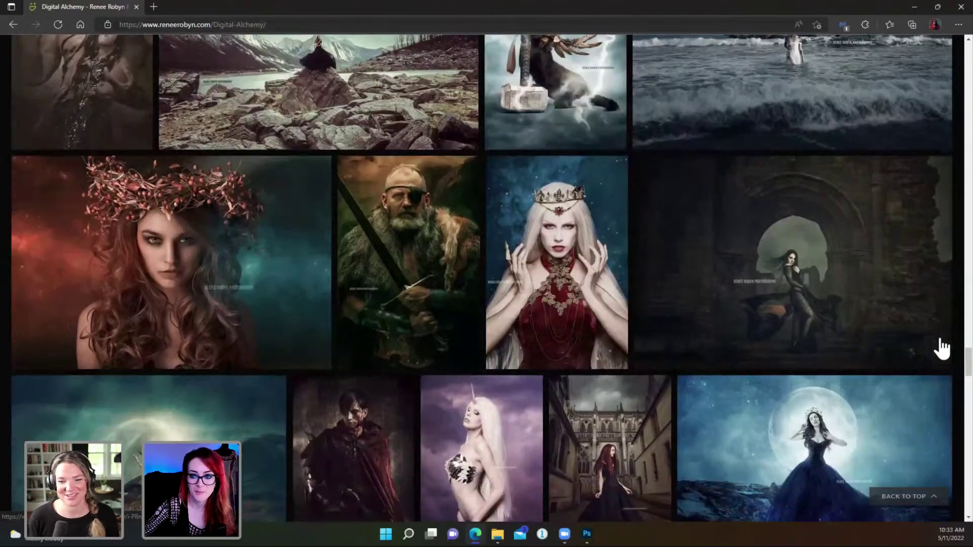
scroll(942, 349, "down", 1)
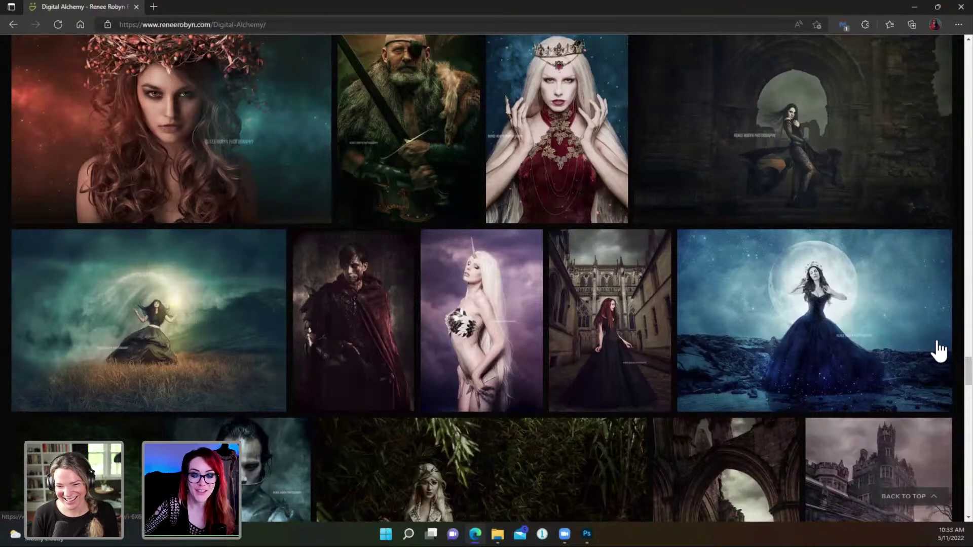
scroll(939, 350, "down", 3)
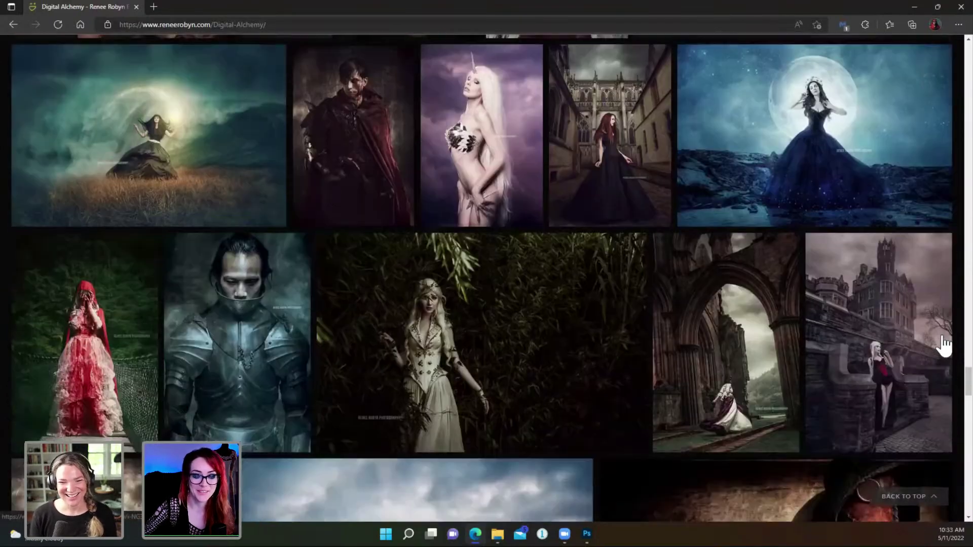
scroll(943, 347, "down", 4)
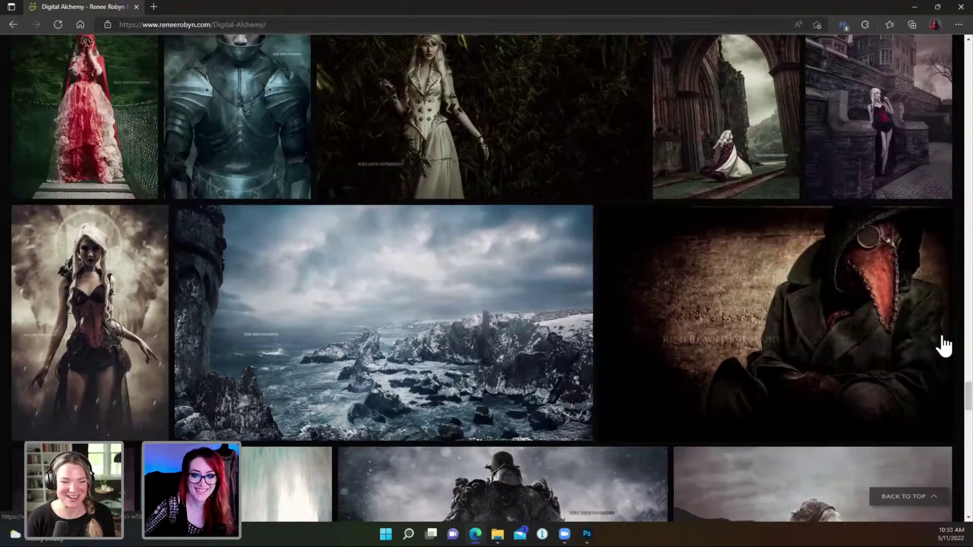
scroll(944, 347, "down", 4)
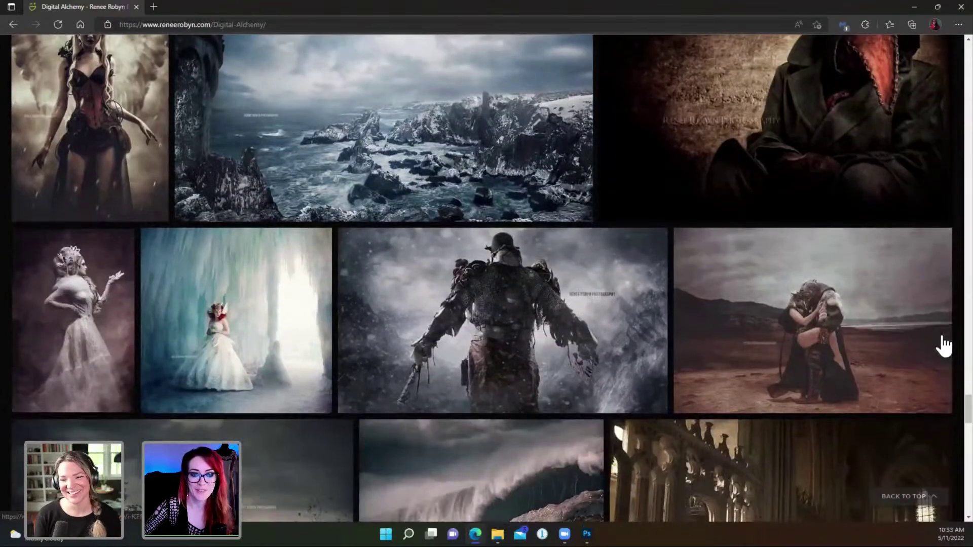
scroll(944, 347, "down", 5)
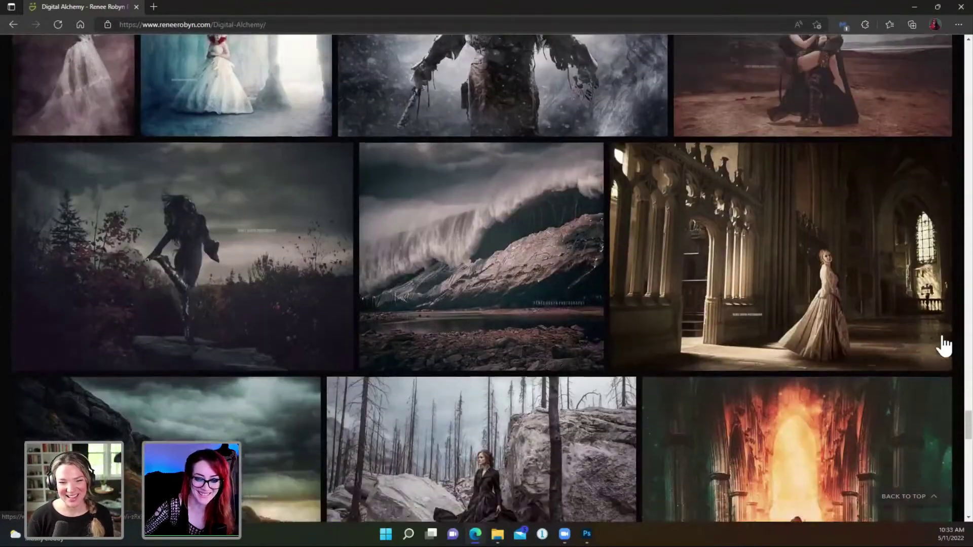
Look through the lower rows of the Digital Alchemy gallery, examining the cloaked figures, warriors and dark fantasy composites
scroll(944, 347, "down", 4)
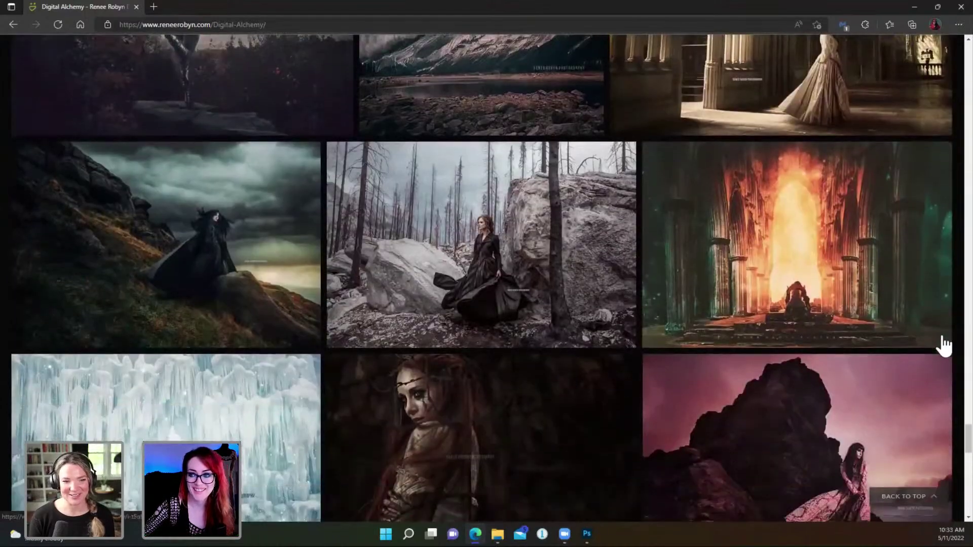
scroll(944, 346, "down", 4)
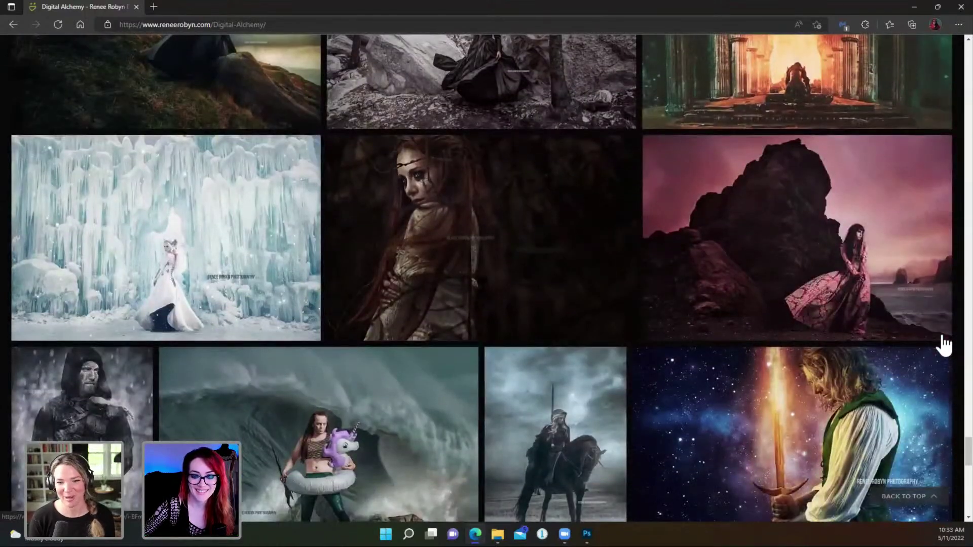
scroll(944, 347, "down", 4)
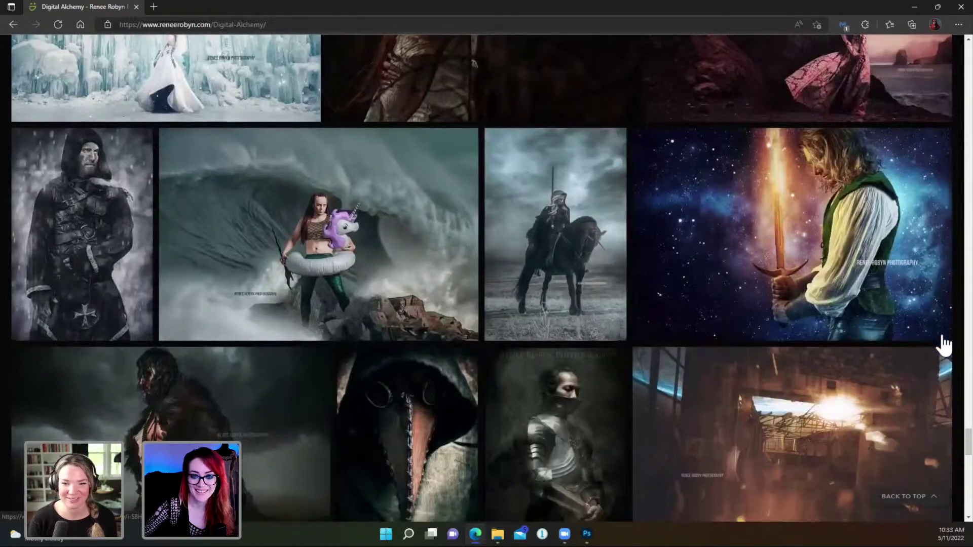
scroll(944, 347, "down", 6)
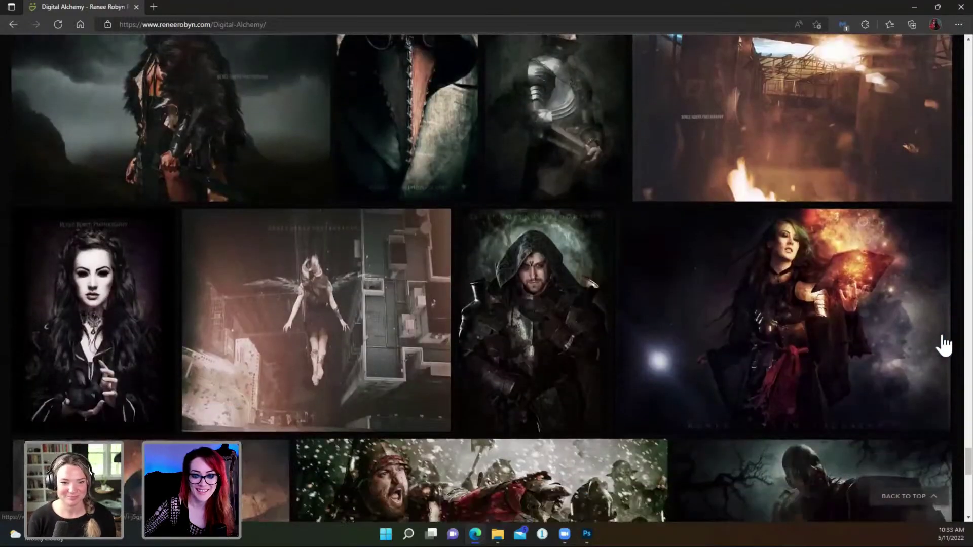
scroll(944, 347, "down", 1)
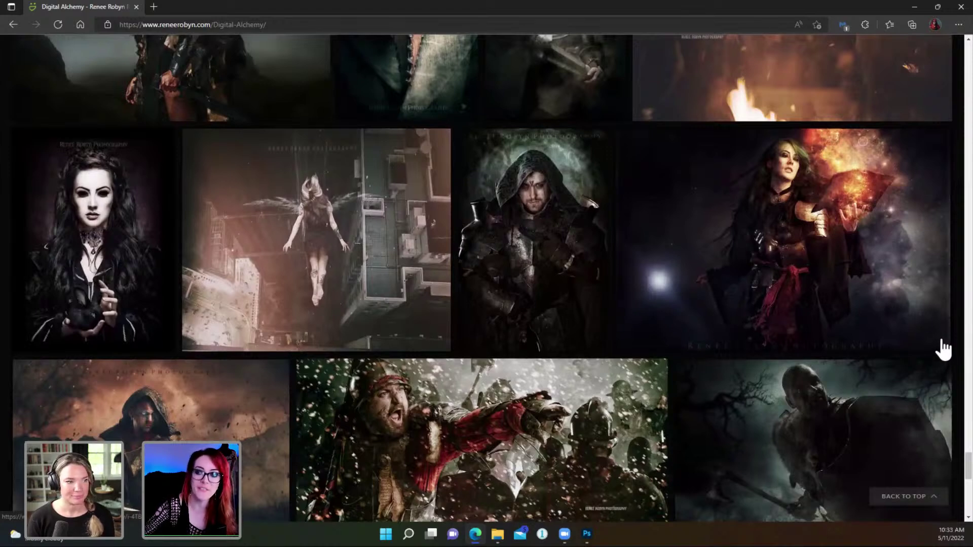
scroll(942, 344, "down", 1)
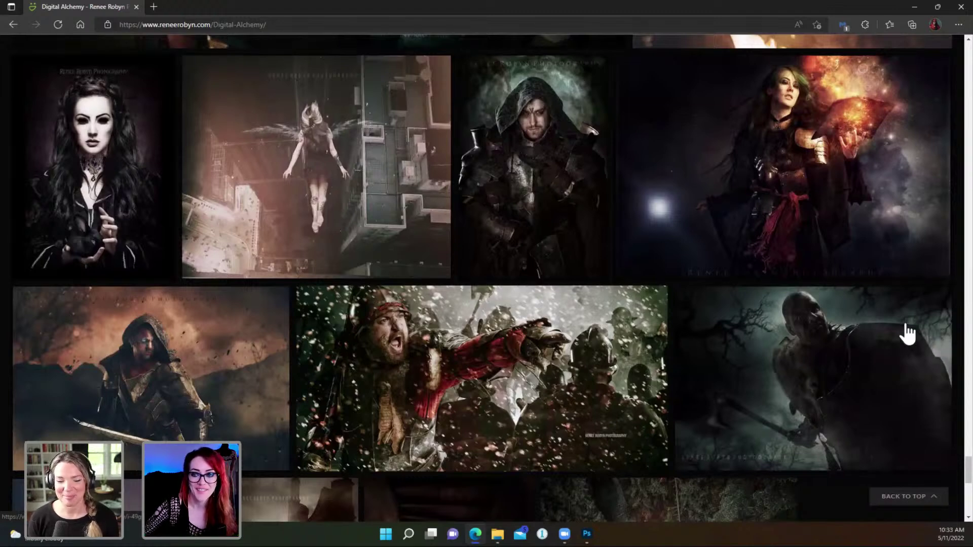
View the image of the winged woman floating above the city enlarged, close it, and look at the gallery's last row
left_click(335, 165)
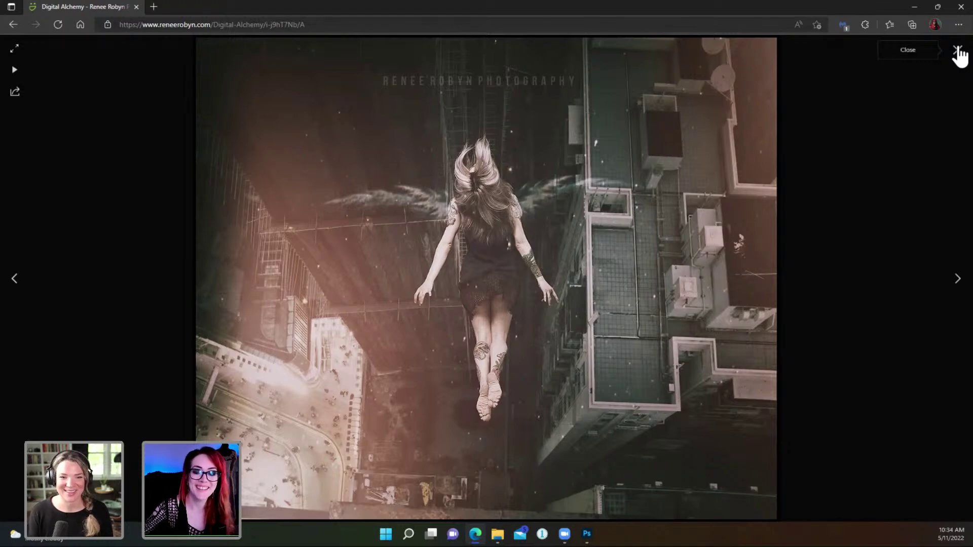
left_click(959, 54)
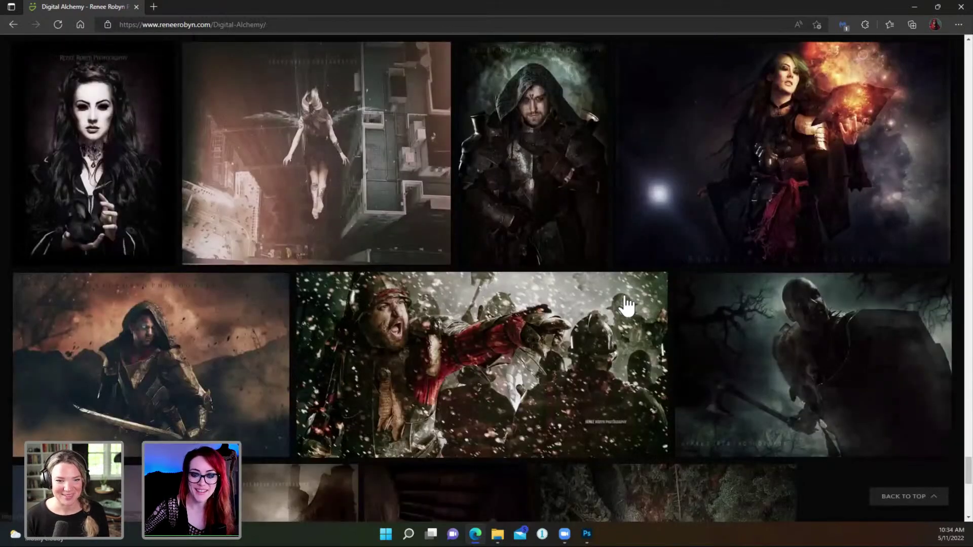
scroll(626, 304, "down", 4)
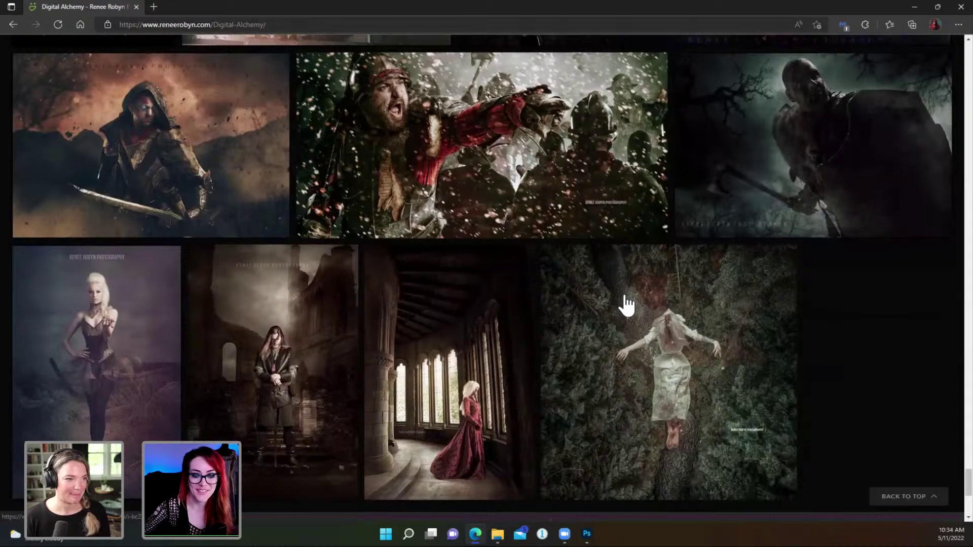
Look back through the Digital Alchemy gallery from its last row toward the beginning, examining the riders, wizards and costumed portraits
scroll(627, 304, "up", 10)
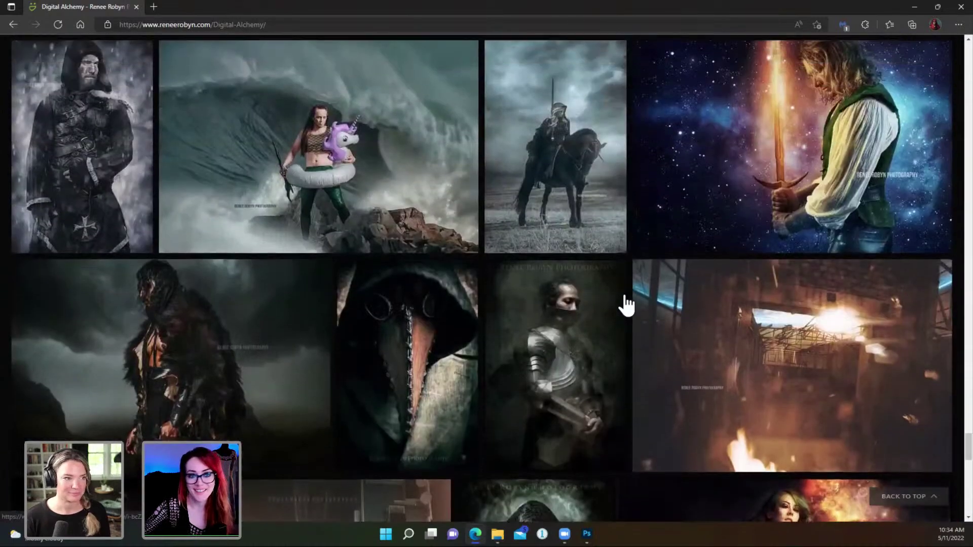
scroll(627, 304, "up", 10)
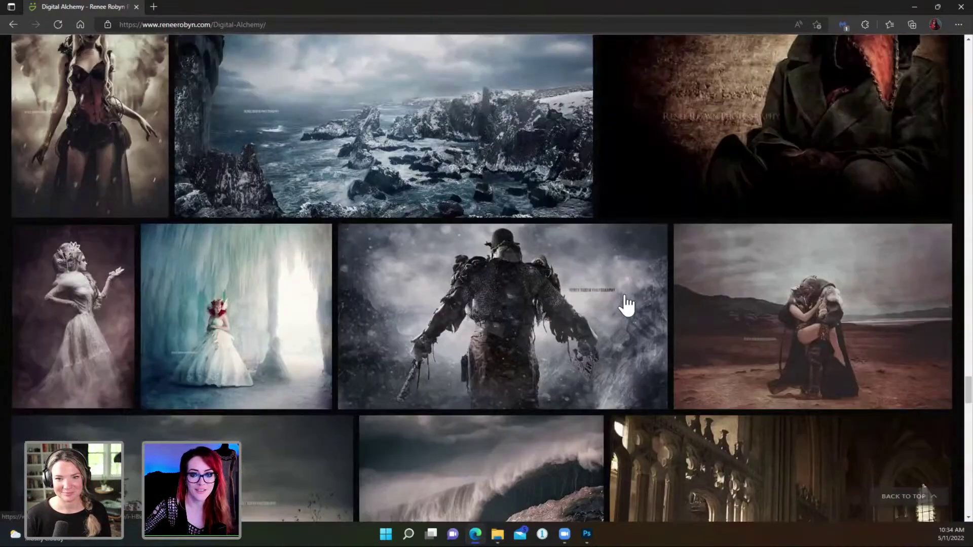
scroll(627, 304, "up", 10)
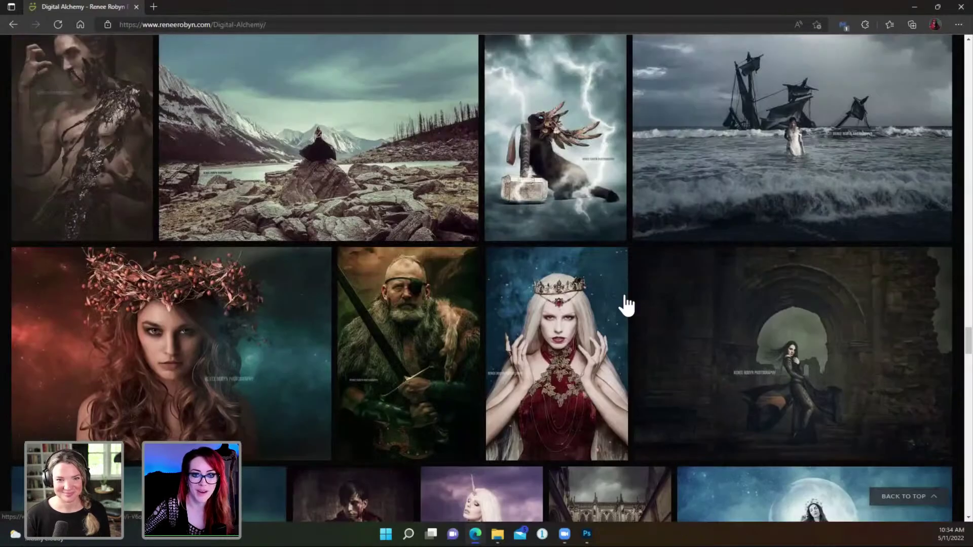
scroll(627, 304, "up", 5)
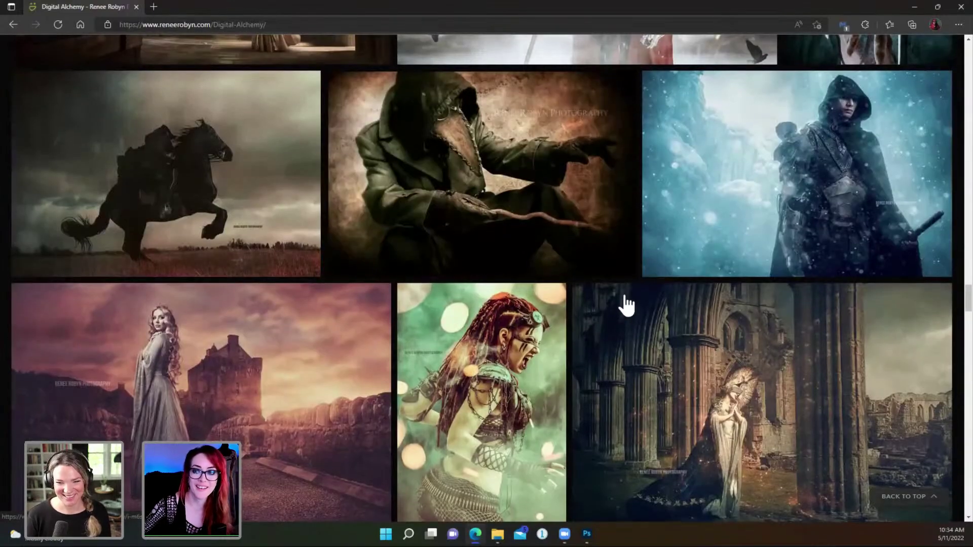
scroll(627, 304, "up", 10)
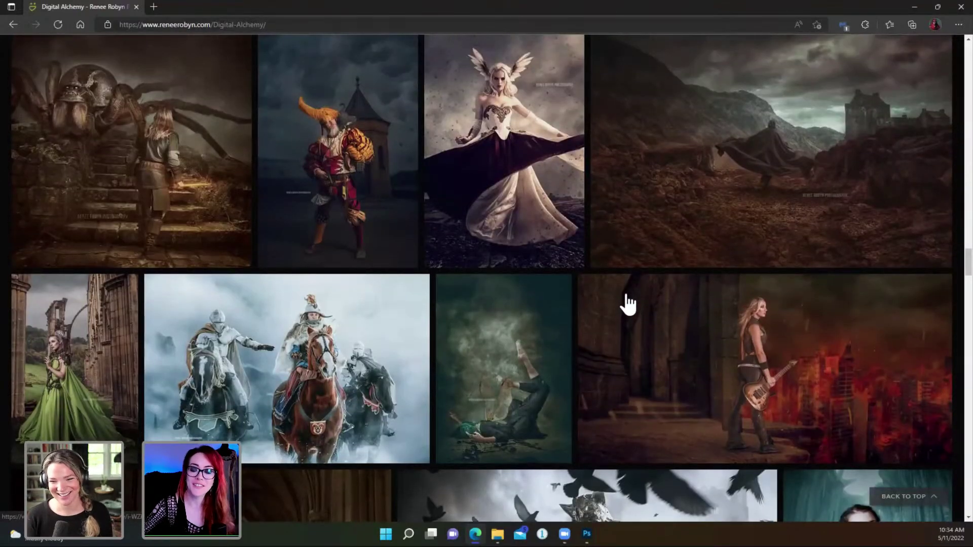
scroll(629, 304, "up", 4)
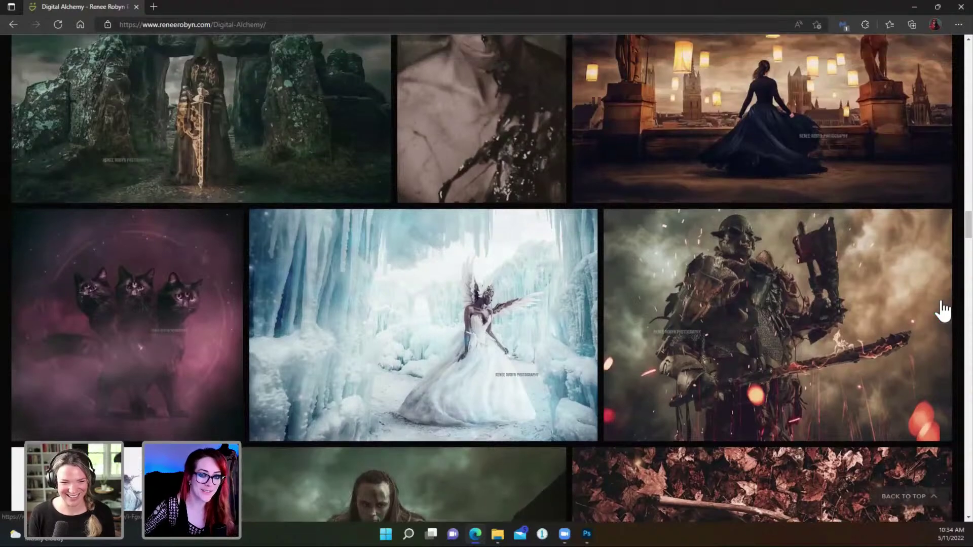
scroll(943, 312, "up", 5)
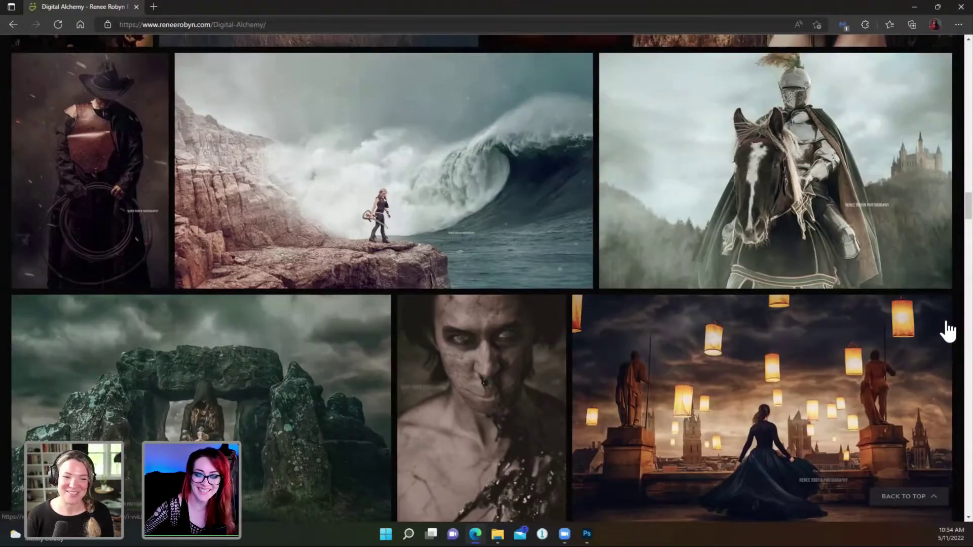
scroll(948, 332, "up", 1)
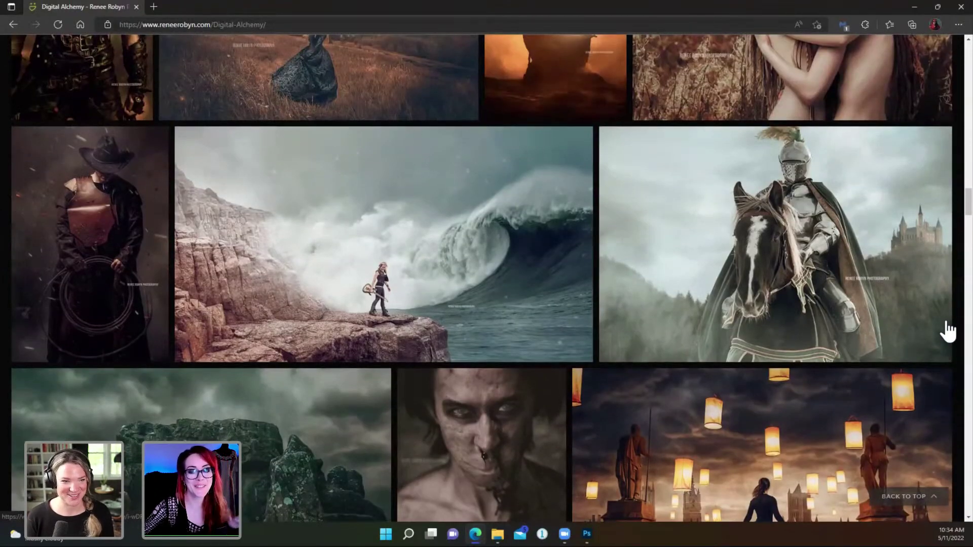
scroll(948, 333, "up", 5)
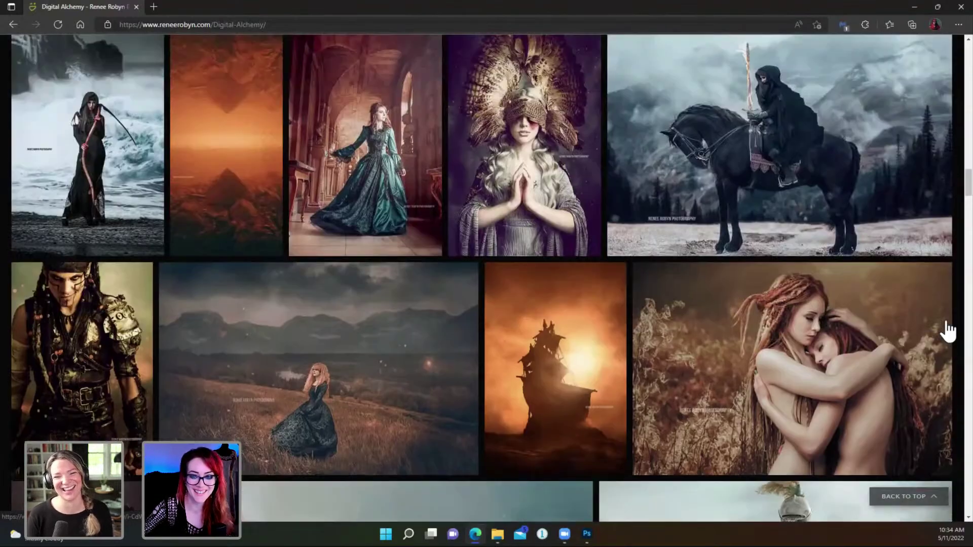
scroll(952, 362, "up", 2)
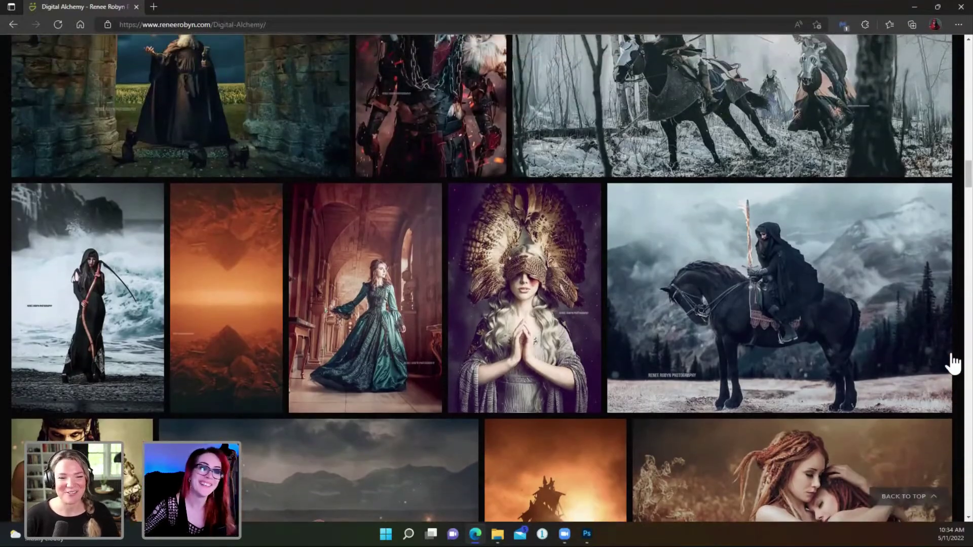
scroll(952, 362, "up", 2)
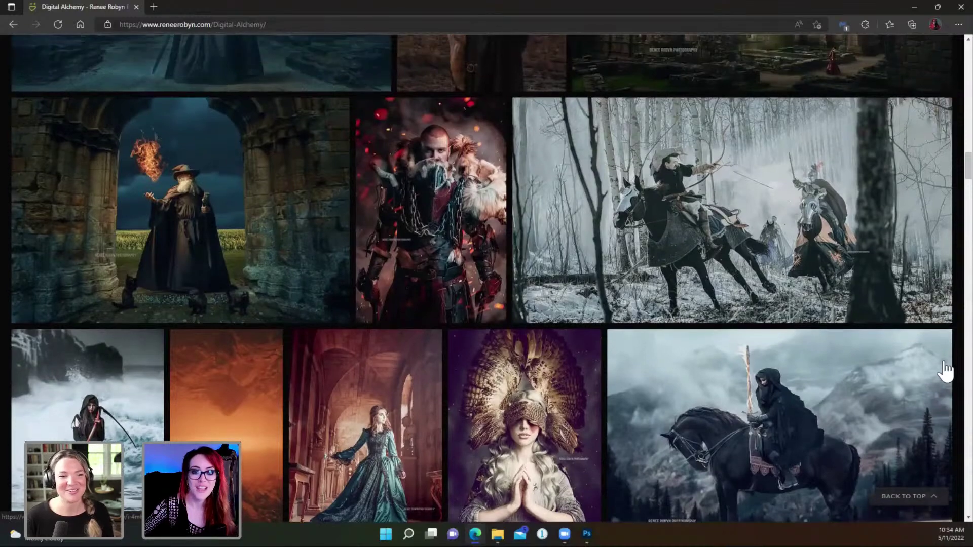
scroll(946, 373, "up", 6)
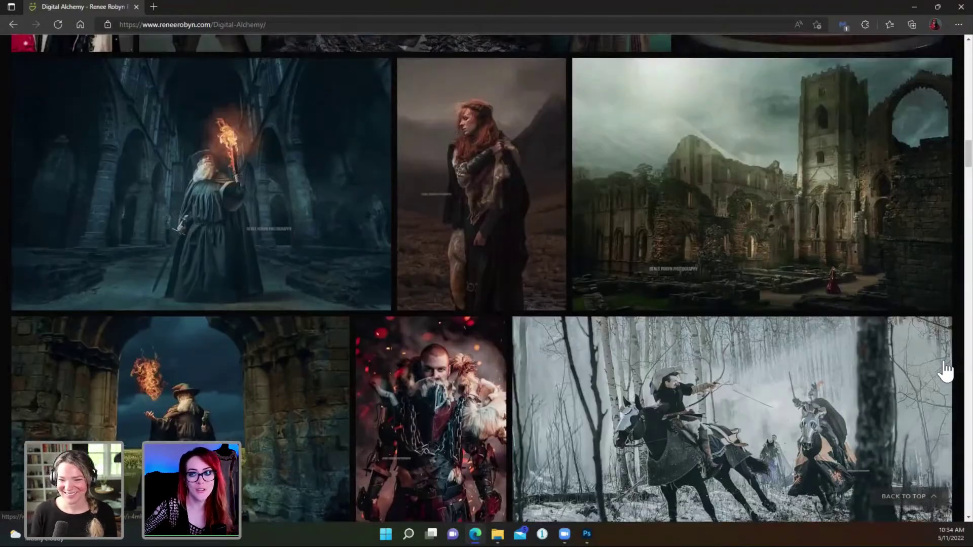
scroll(946, 373, "up", 5)
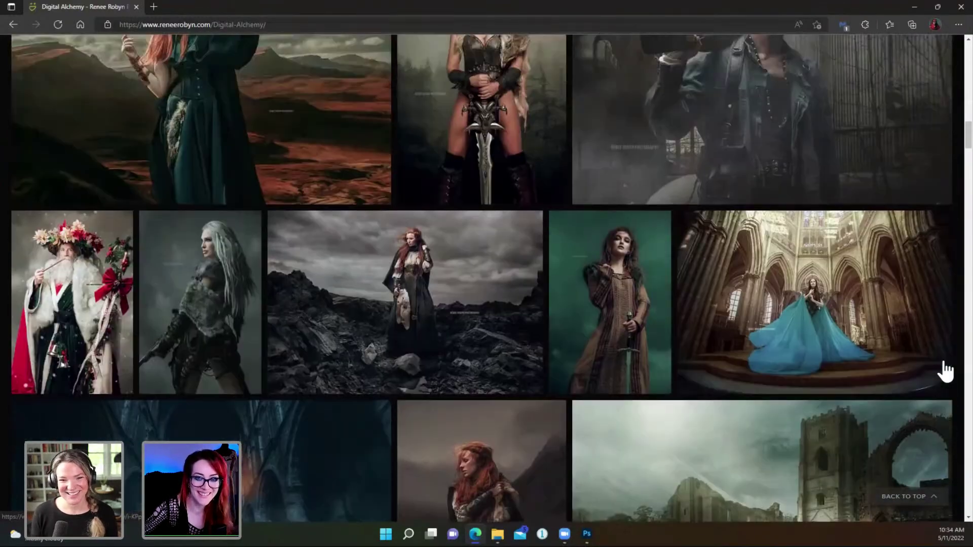
scroll(946, 373, "up", 3)
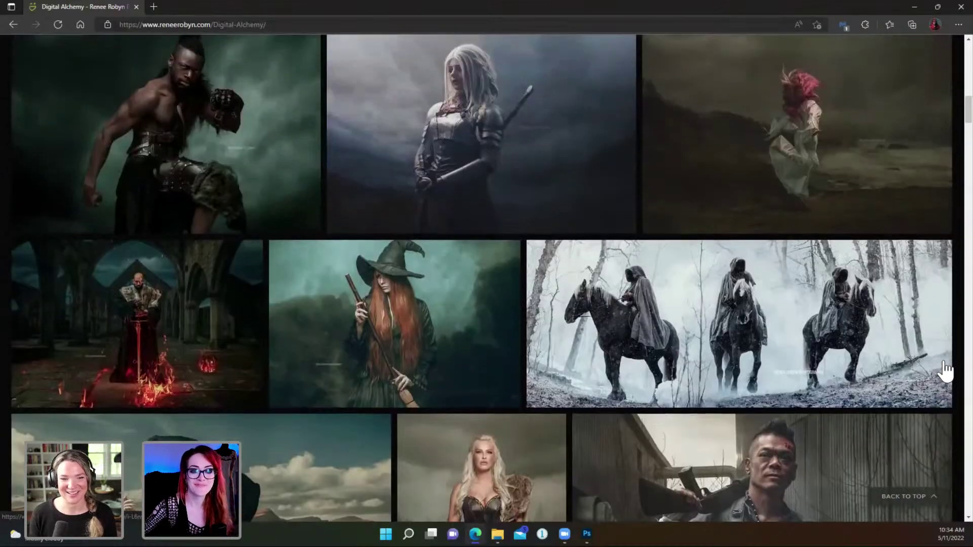
scroll(946, 372, "up", 2)
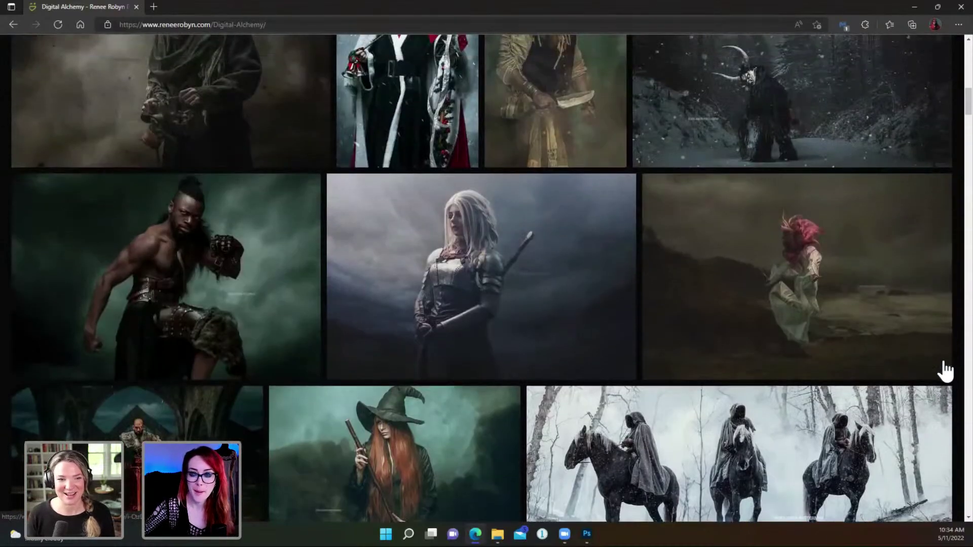
scroll(945, 373, "up", 3)
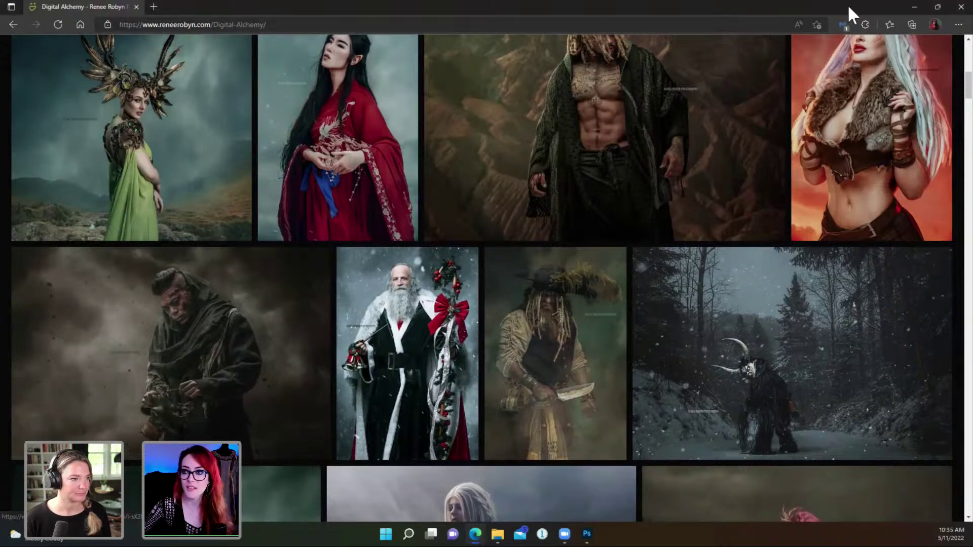
Close the portfolio website and examine the teal-toned composite of the woman in the red dress in Photoshop
left_click(960, 7)
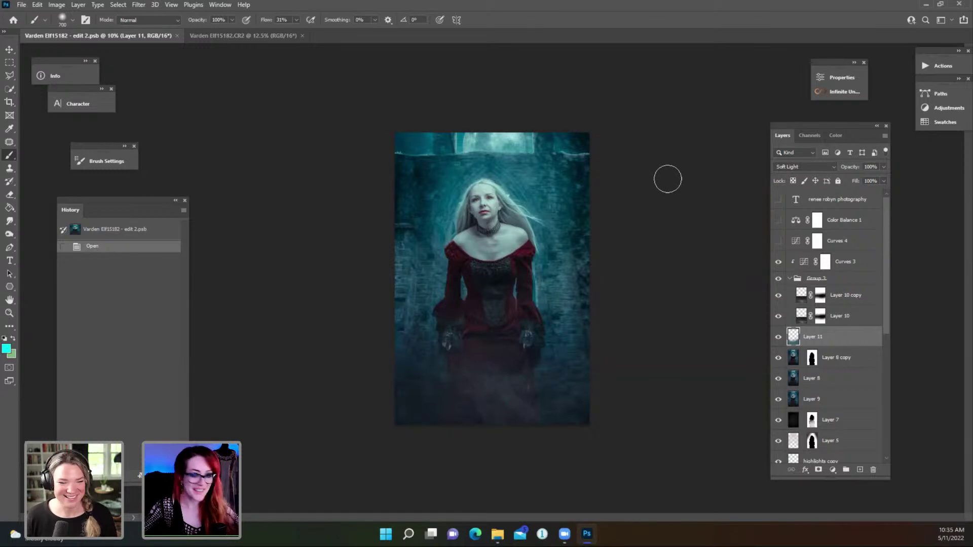
key("ctrl+plus")
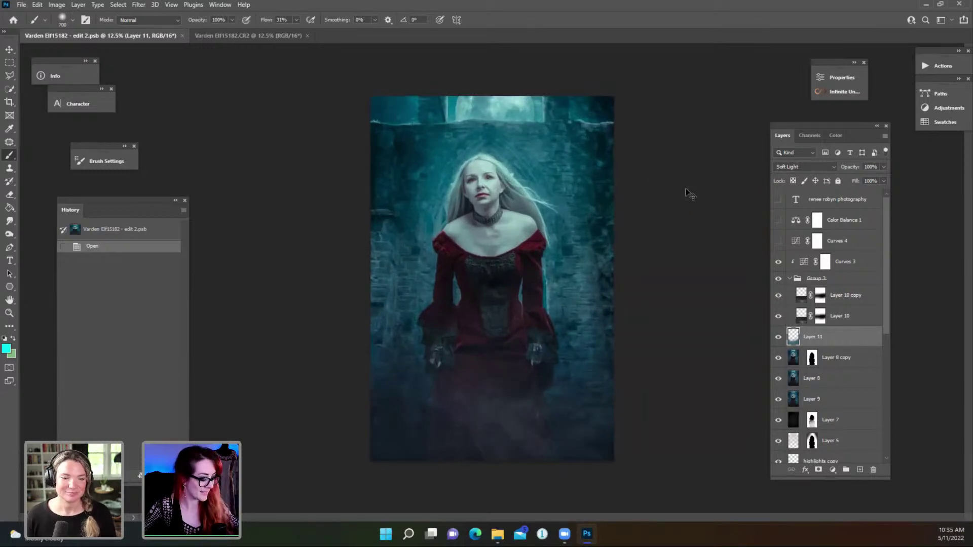
key("ctrl+plus")
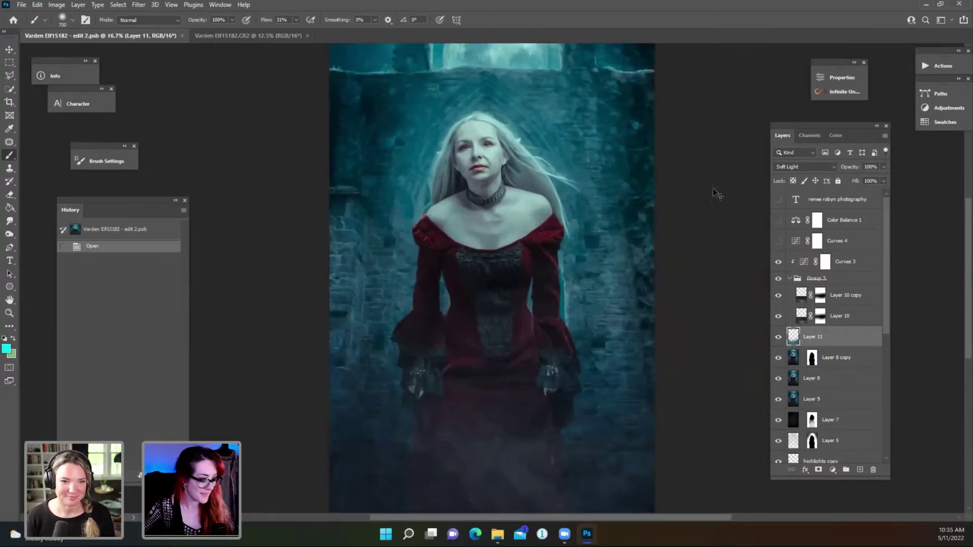
key("ctrl+minus")
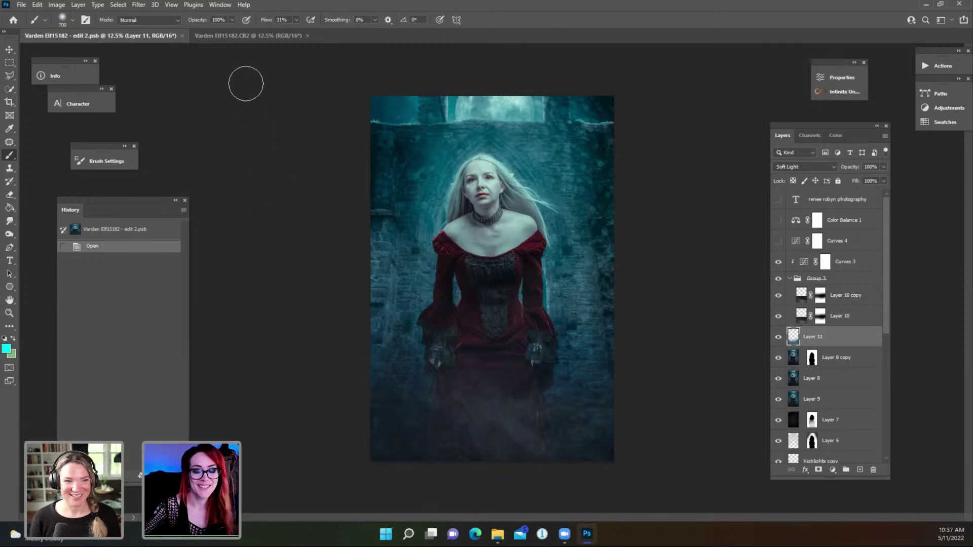
Compare the edited composite with the unedited studio photo Varden Elf15182.CR2, ending on the unedited photo
left_click(241, 36)
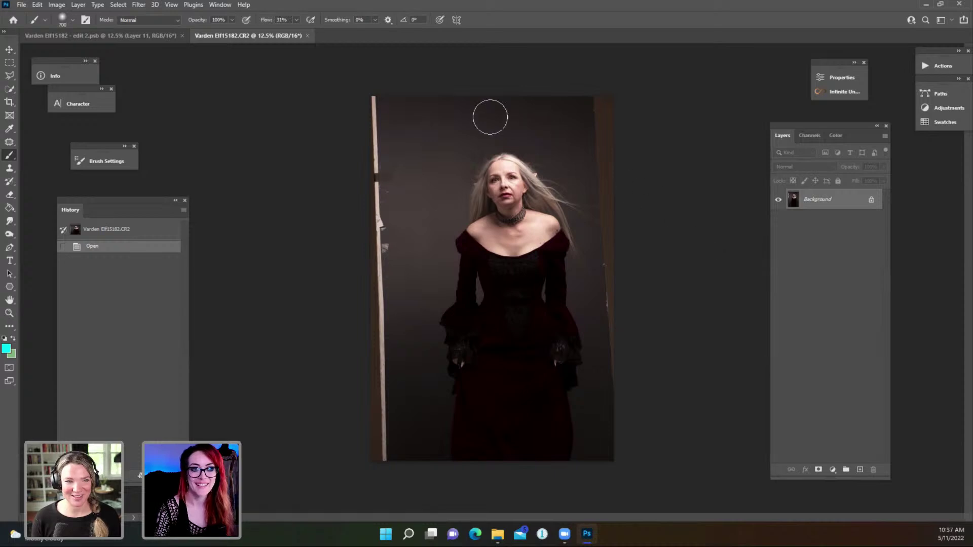
left_click(154, 34)
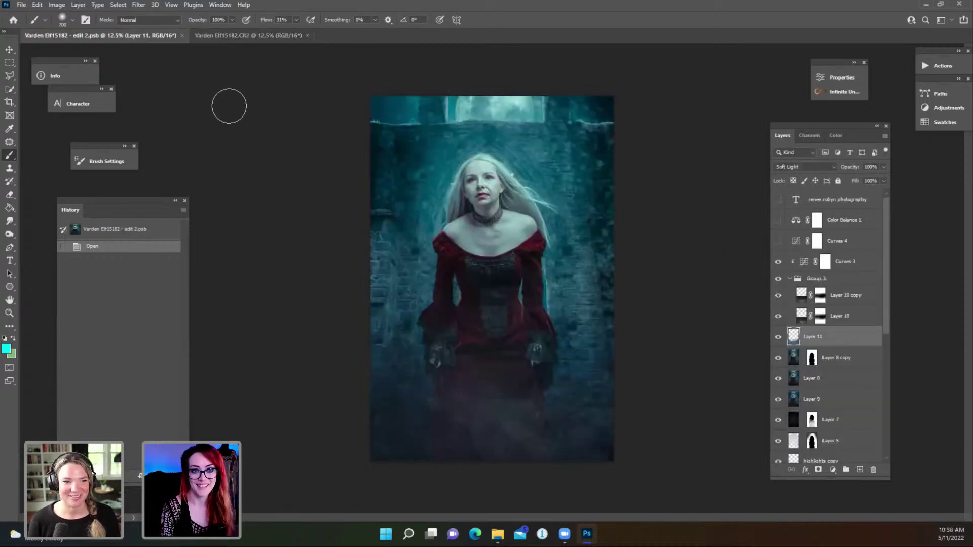
left_click(277, 37)
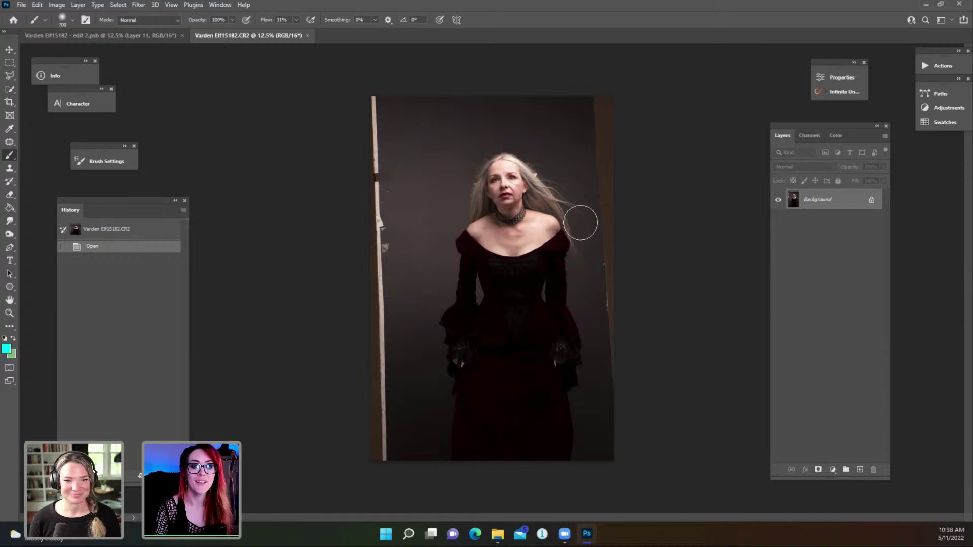
Shift the crop of the studio photo so the pale strip at its left edge is cut off, with content-aware filling on the right
key("c")
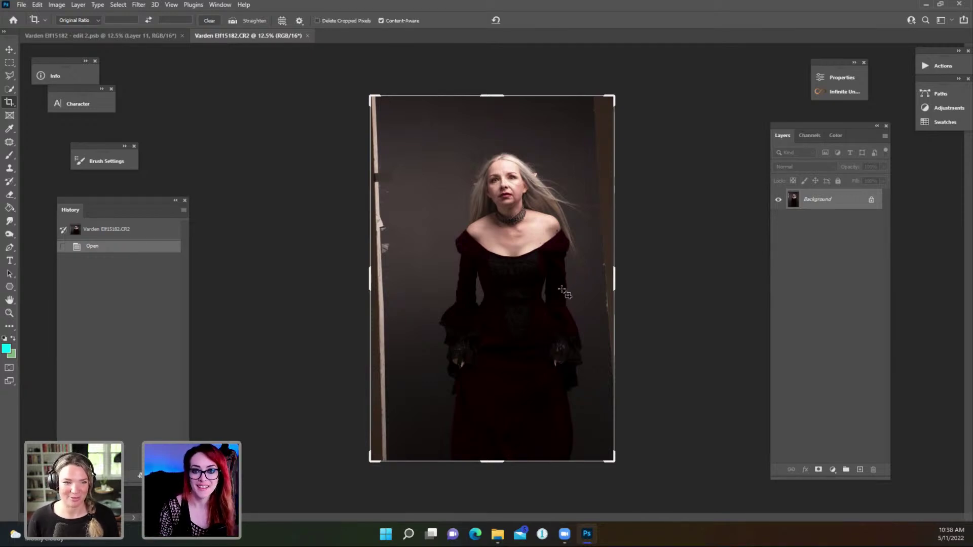
left_click(564, 291)
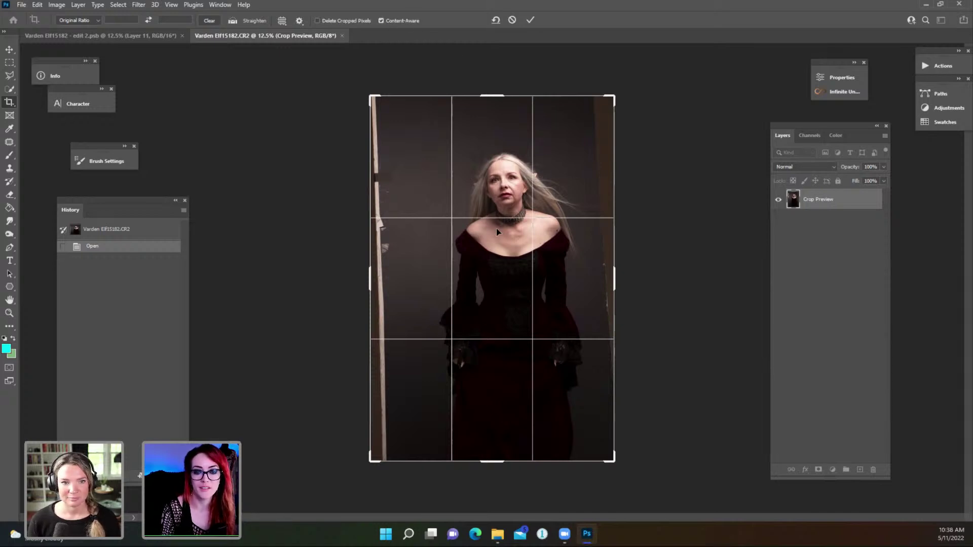
left_click_drag(549, 288, 532, 289)
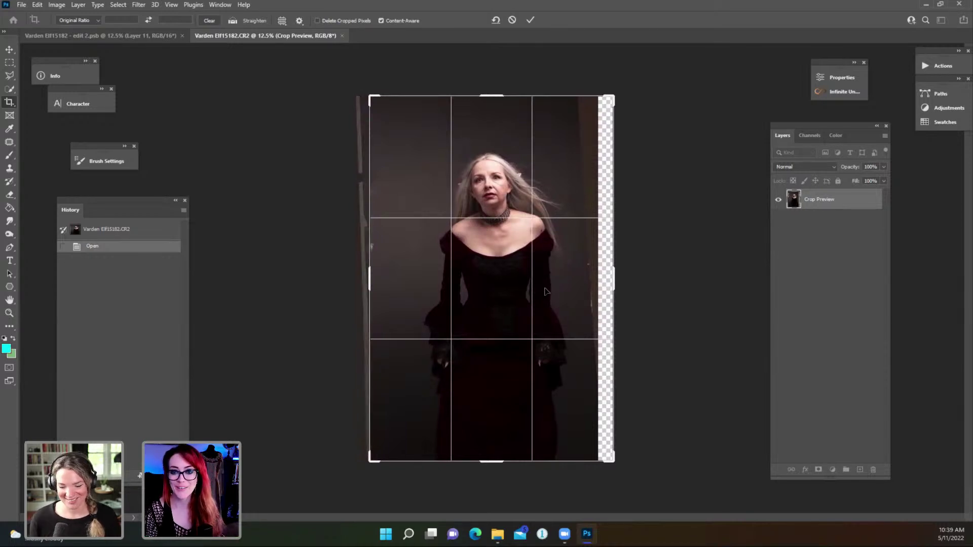
key("Return")
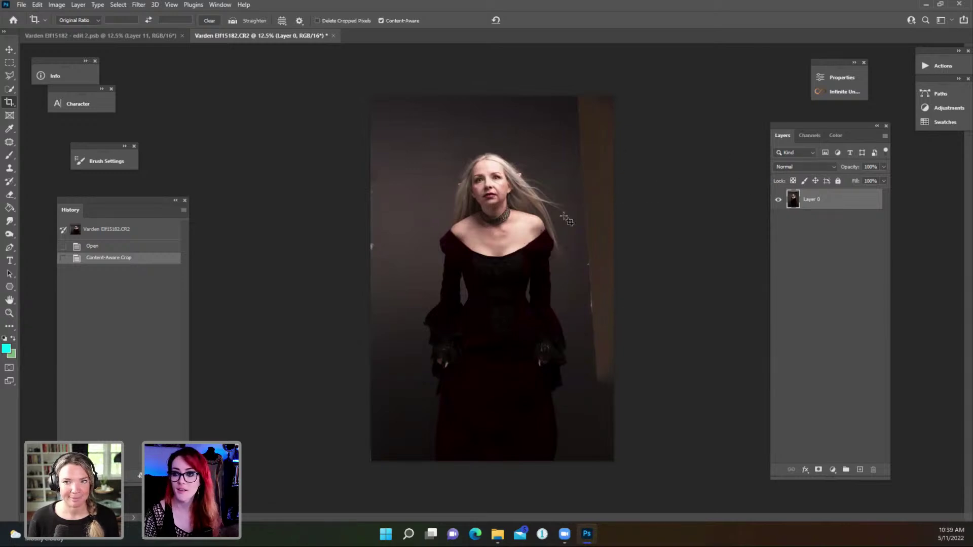
Select a narrow full-height strip along the photo's left edge and start Content-Aware Fill on it
key("m")
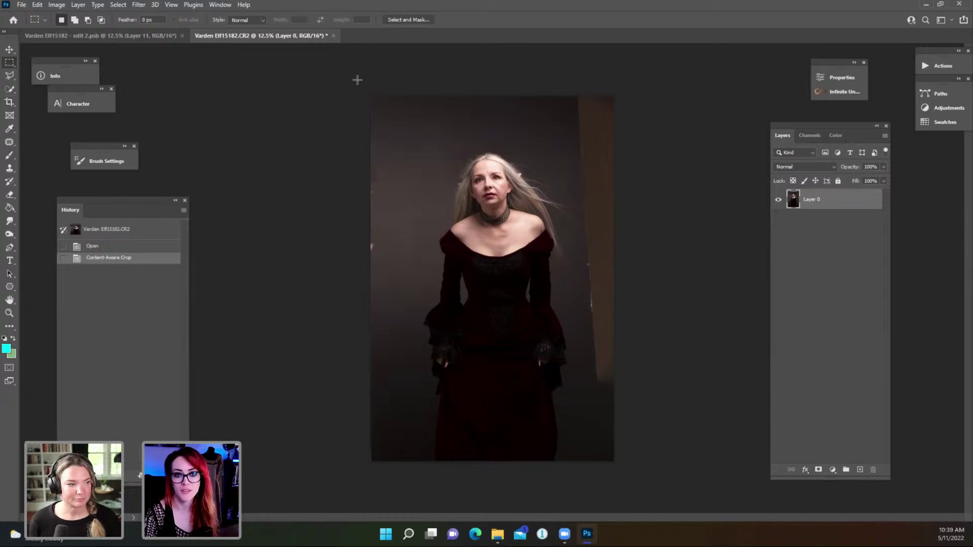
left_click_drag(357, 80, 384, 470)
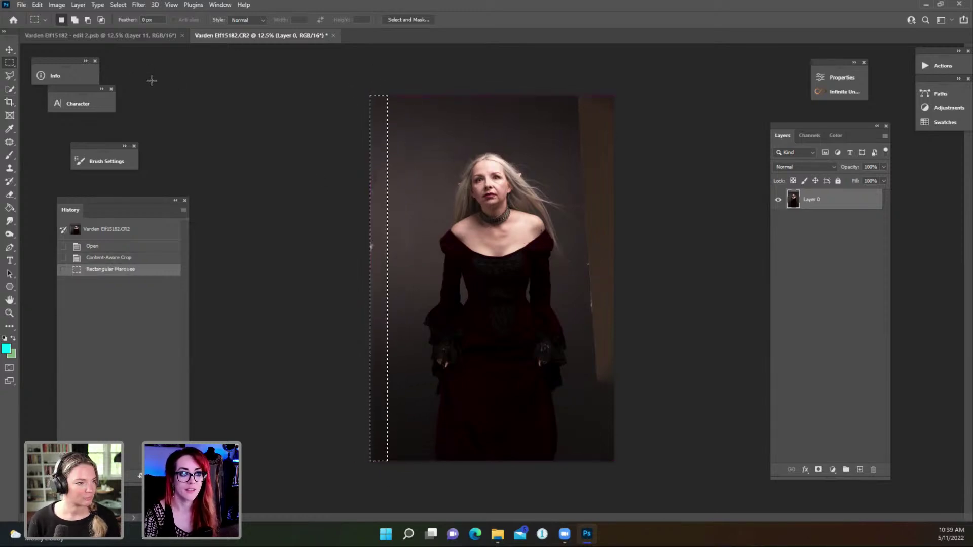
left_click(38, 6)
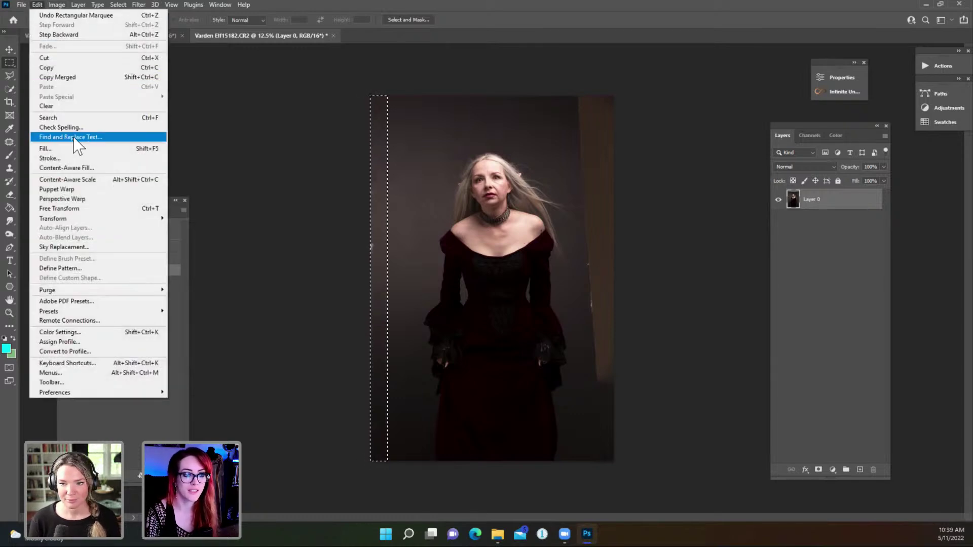
left_click(73, 168)
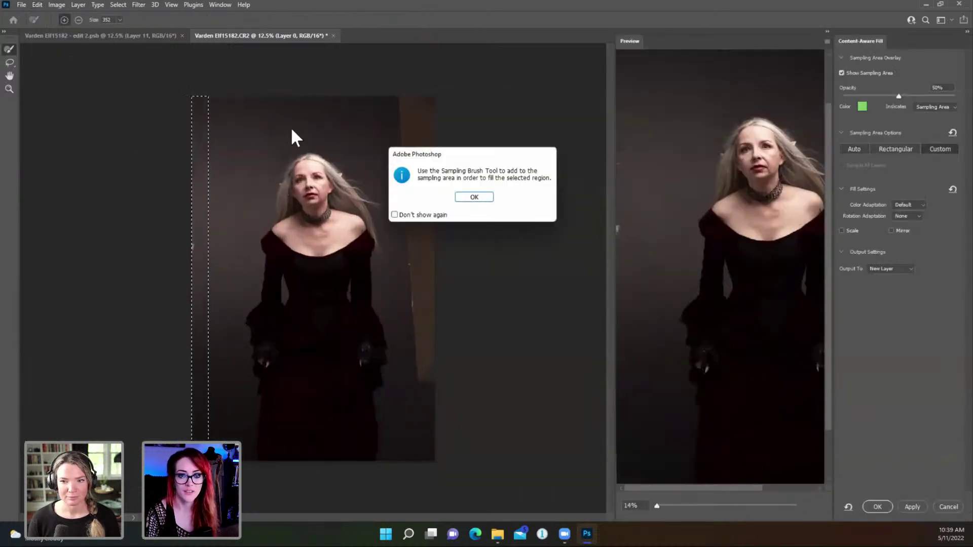
Paint the backdrop beside the strip as the sampling area with a size 600 brush and output the fill to a new layer
left_click(474, 197)
key("bracketright")
key("bracketright")
key("bracketright")
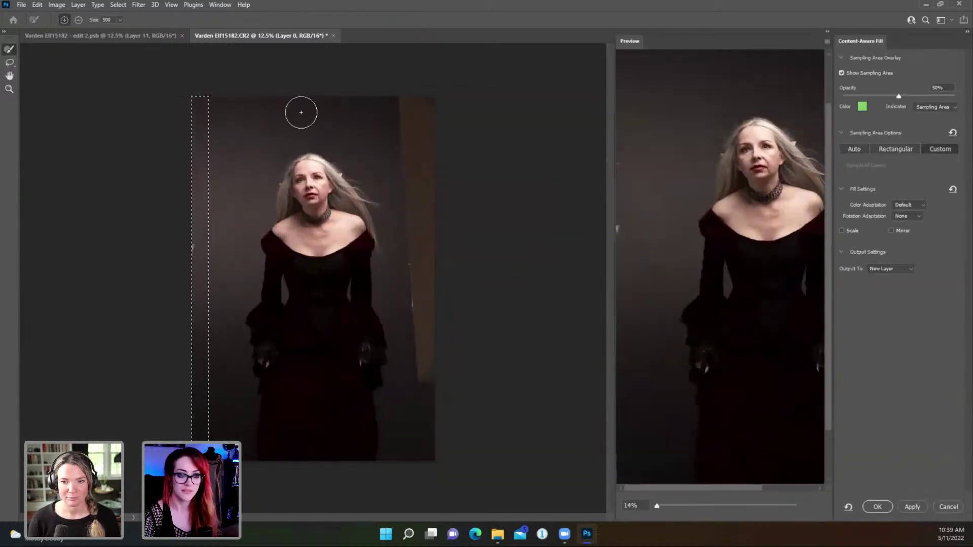
mouse_move(228, 99)
left_mouse_down()
mouse_move(215, 98)
mouse_move(215, 452)
left_mouse_up()
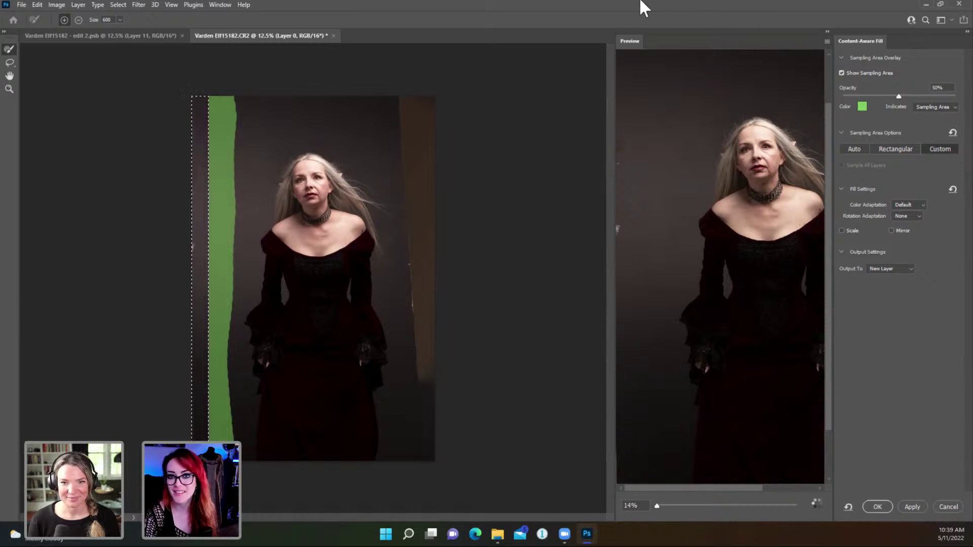
double_click(674, 7)
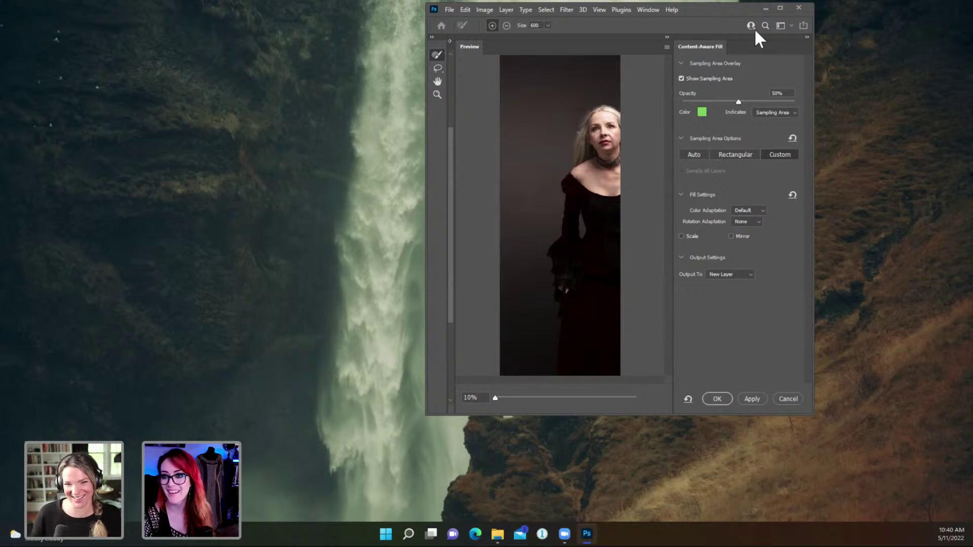
left_click(719, 399)
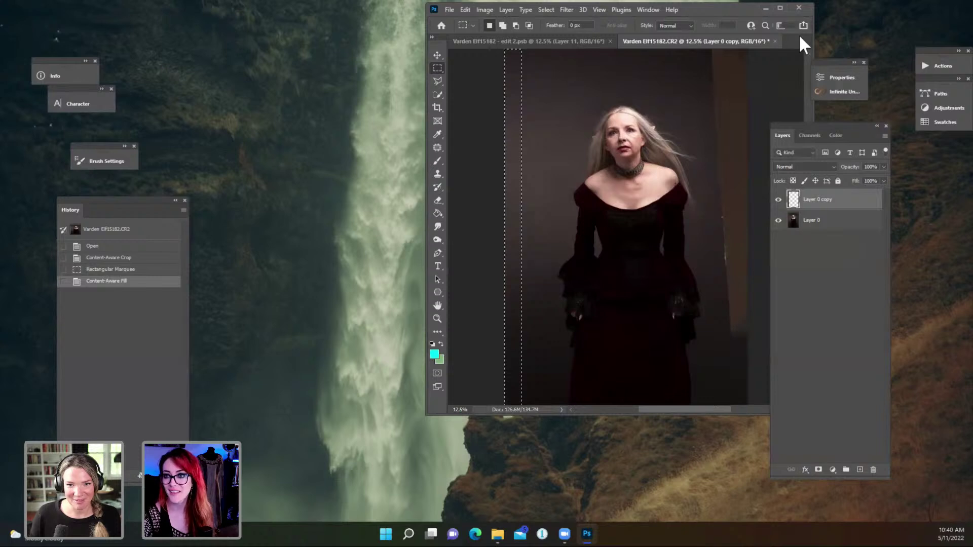
Maximize the Photoshop window and deselect the filled strip
key("ctrl+d")
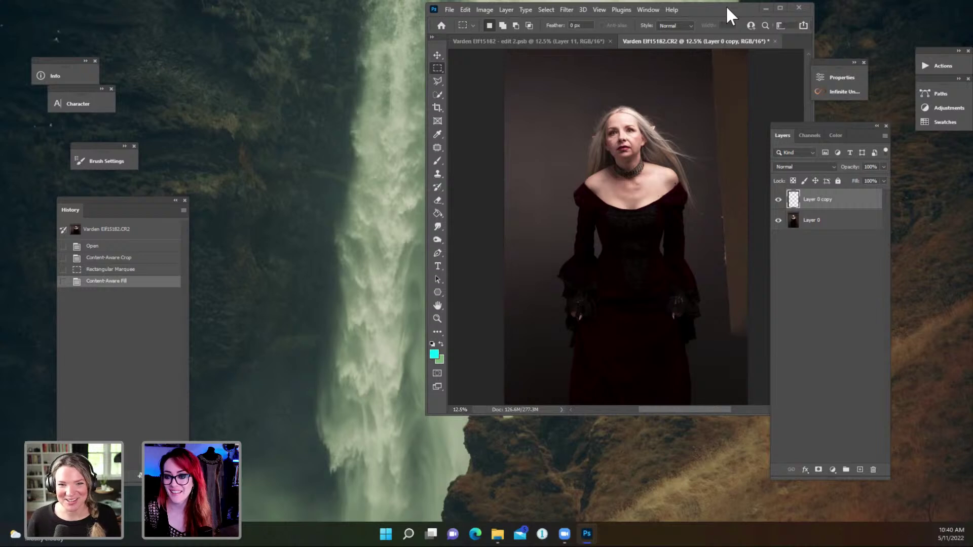
left_click(780, 8)
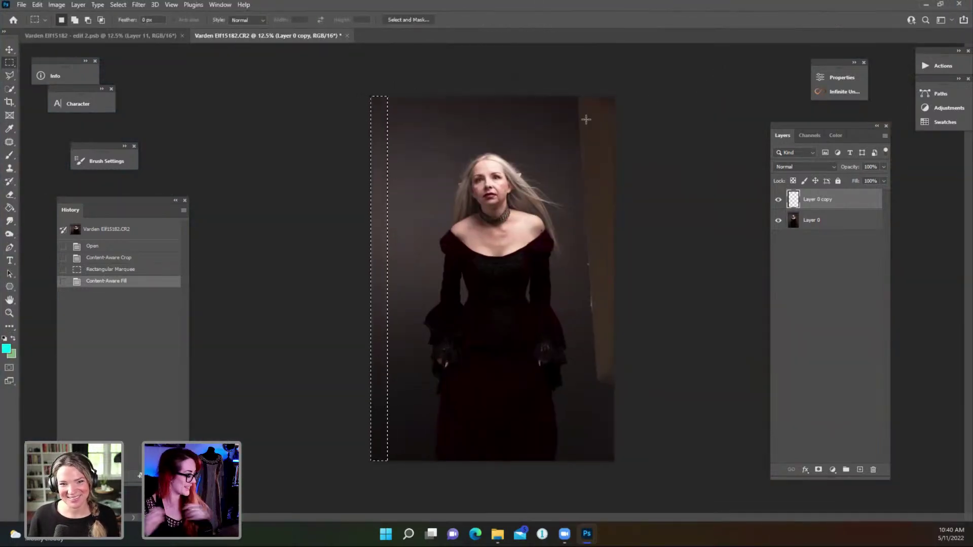
left_click(586, 119)
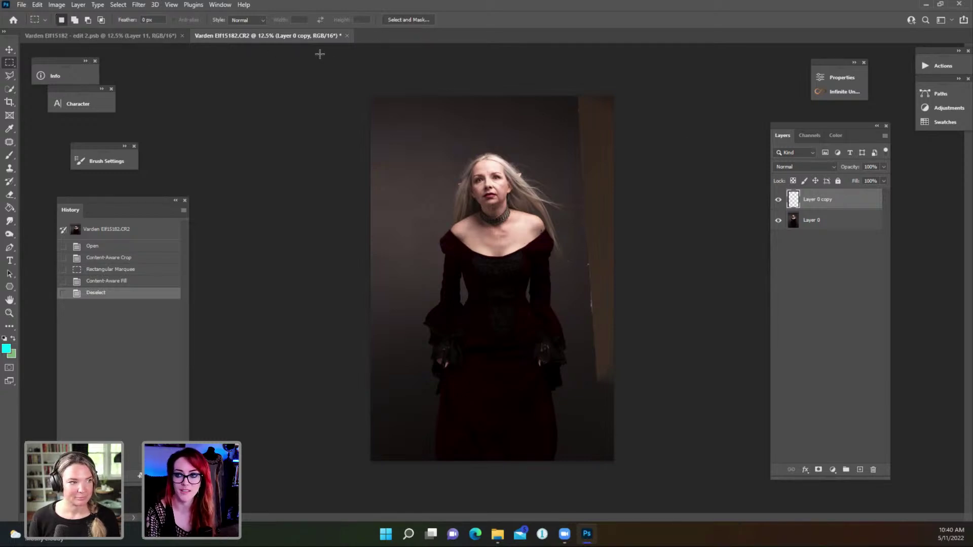
Make the photo layer, Layer 0, the active layer
left_click(58, 5)
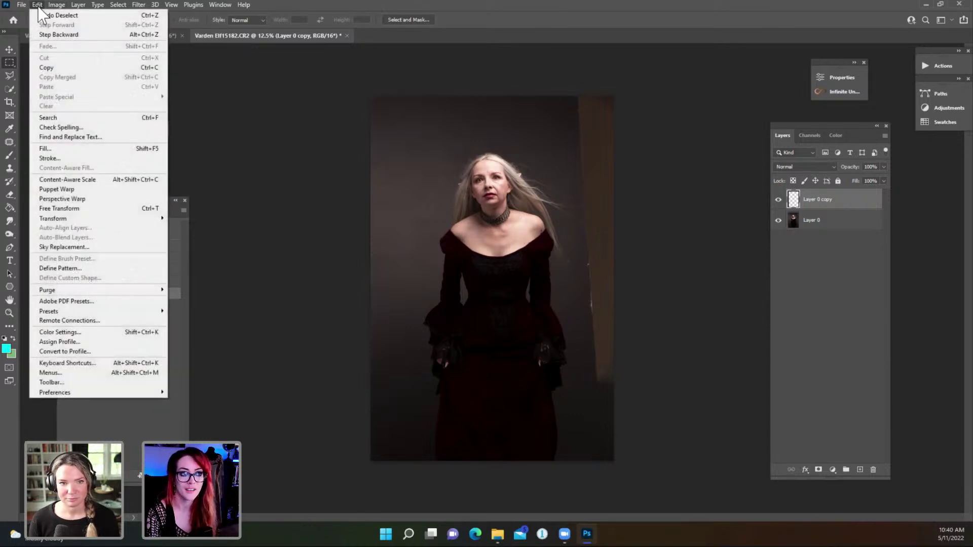
left_click(825, 219)
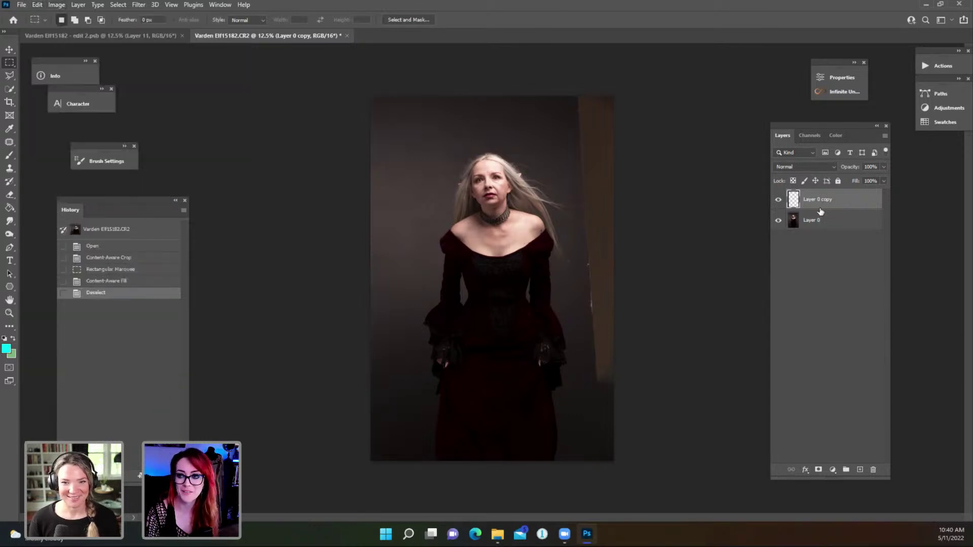
left_click(807, 222)
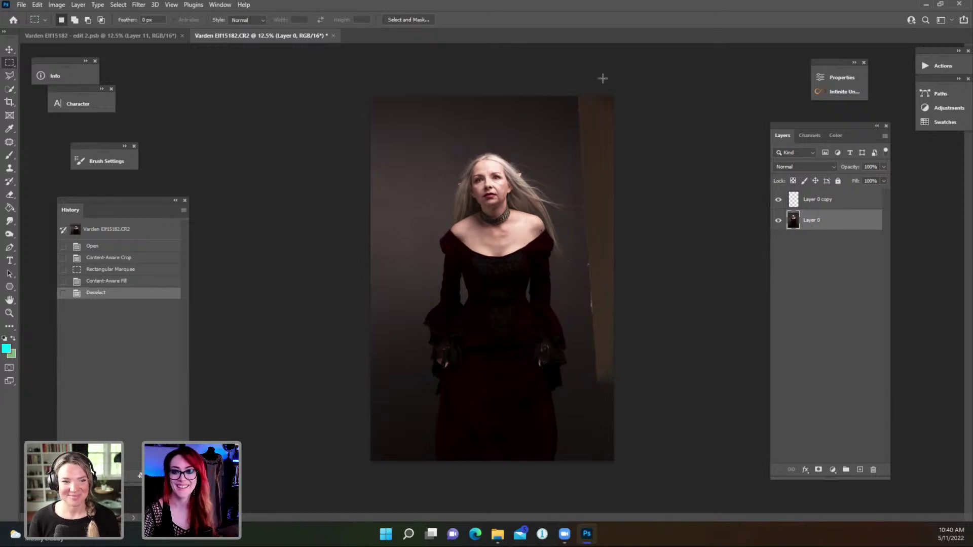
Check the left-edge fill by toggling the visibility of Layer 0 copy and Layer 0, leaving both shown
left_click(779, 201)
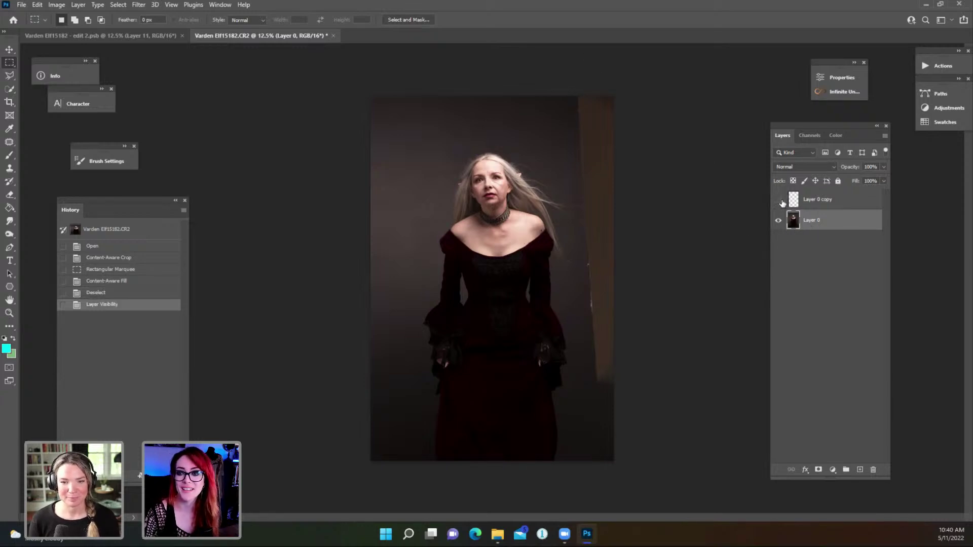
left_click(779, 201)
left_click(779, 201)
left_click(779, 200)
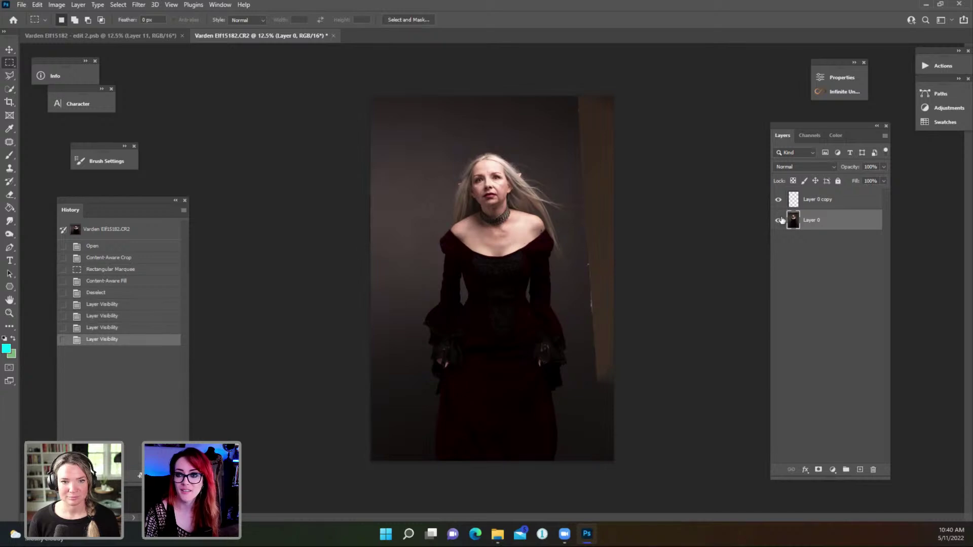
left_click(777, 220)
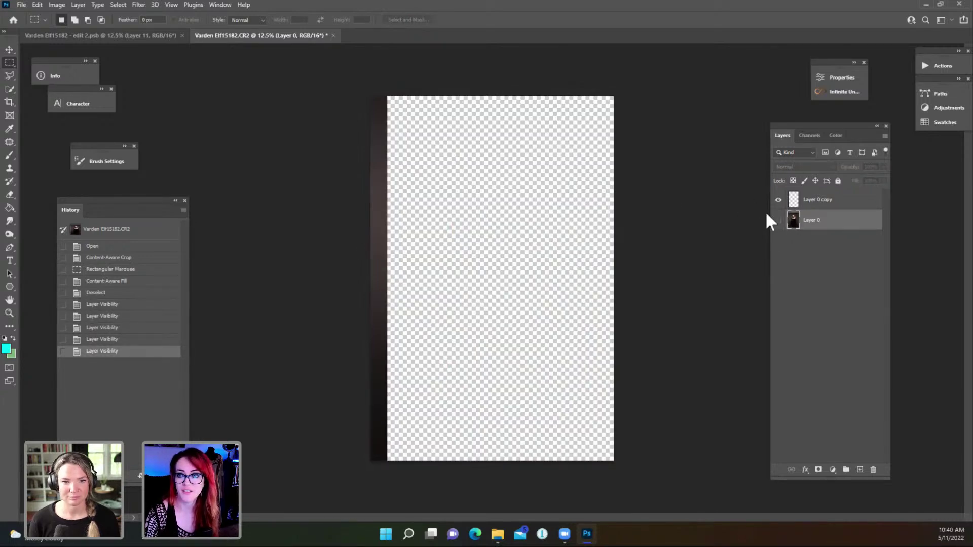
left_click(778, 220)
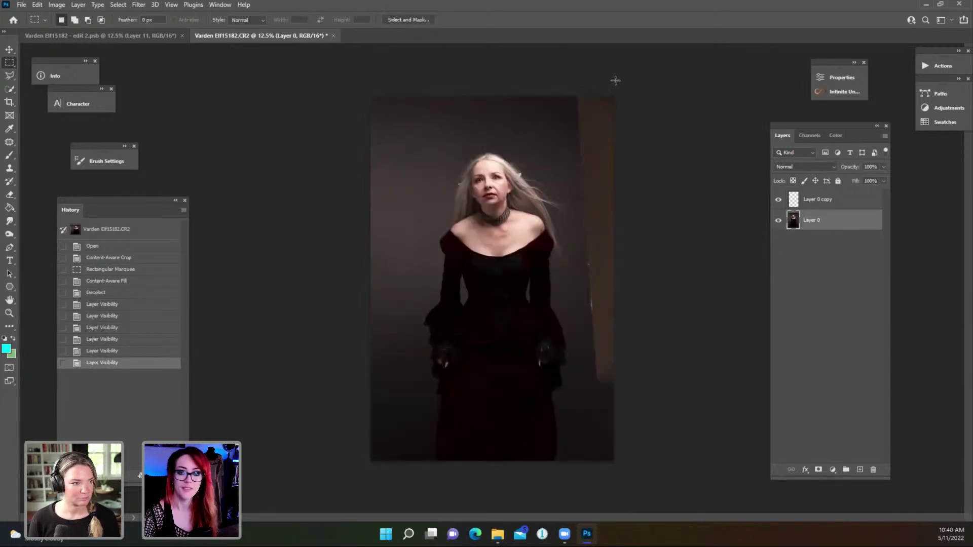
Select the brown area along the photo's right edge, down to just below its end, and start Content-Aware Fill on it
left_click_drag(571, 84, 669, 397)
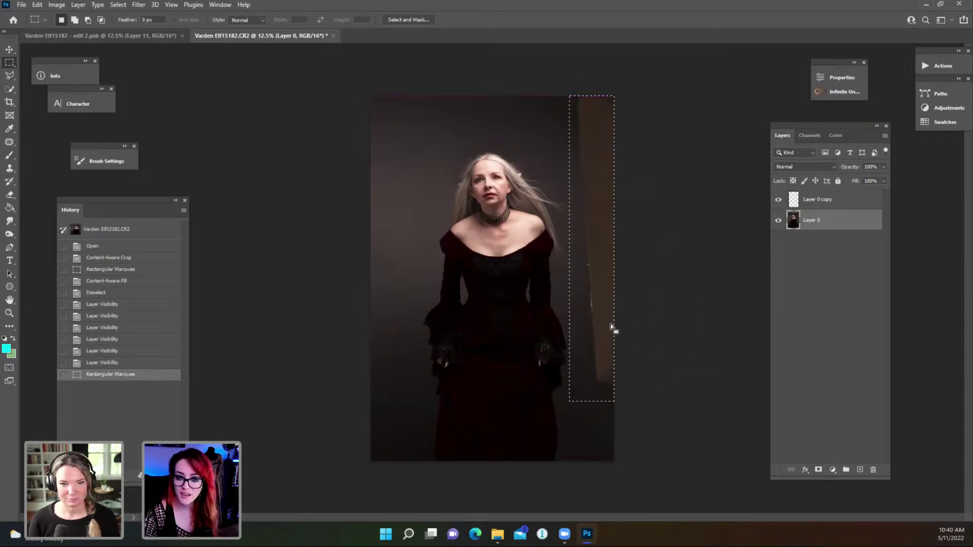
mouse_move(603, 324)
left_mouse_down()
mouse_move(616, 326)
mouse_move(603, 323)
left_mouse_up()
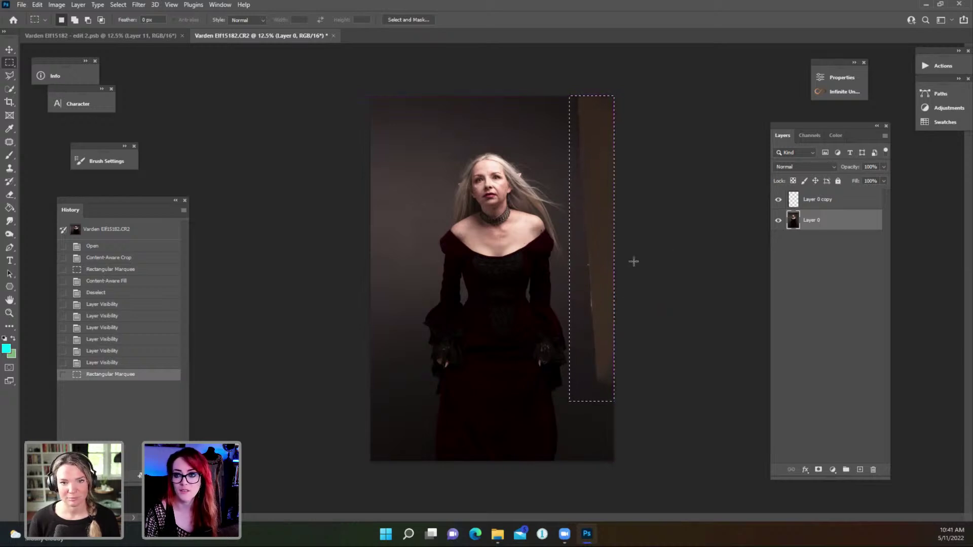
left_click(37, 5)
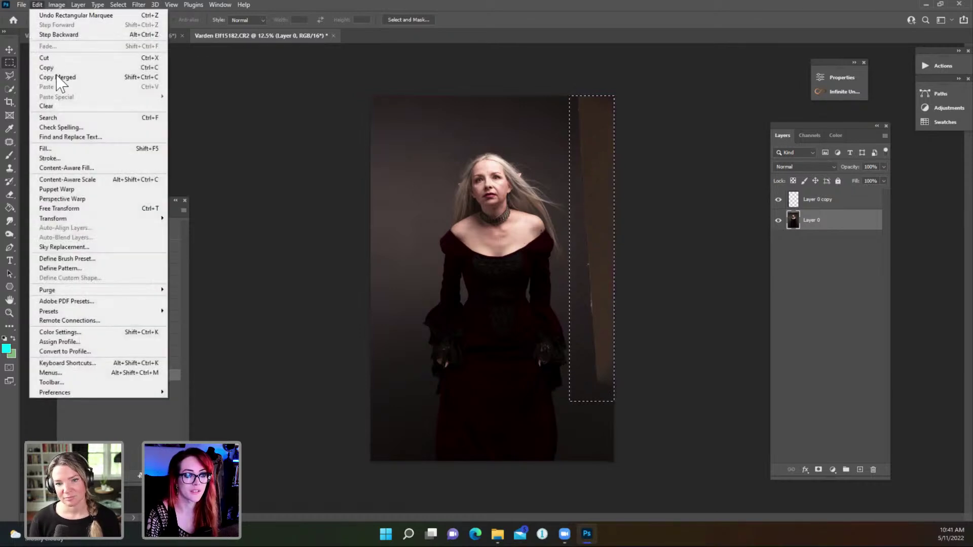
left_click(77, 168)
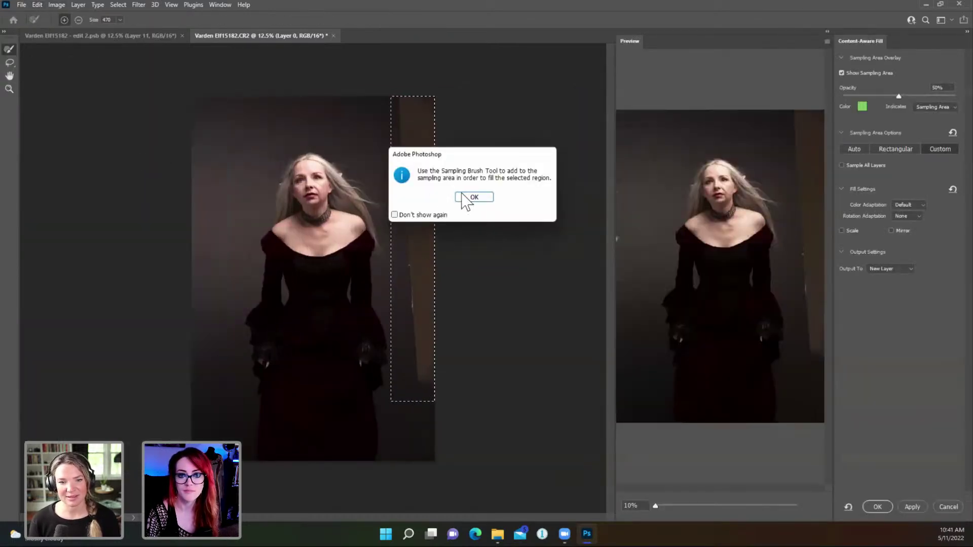
Paint the backdrop beside and beneath the selection as the sampling area, output the fill to a new layer, and deselect
left_click(466, 198)
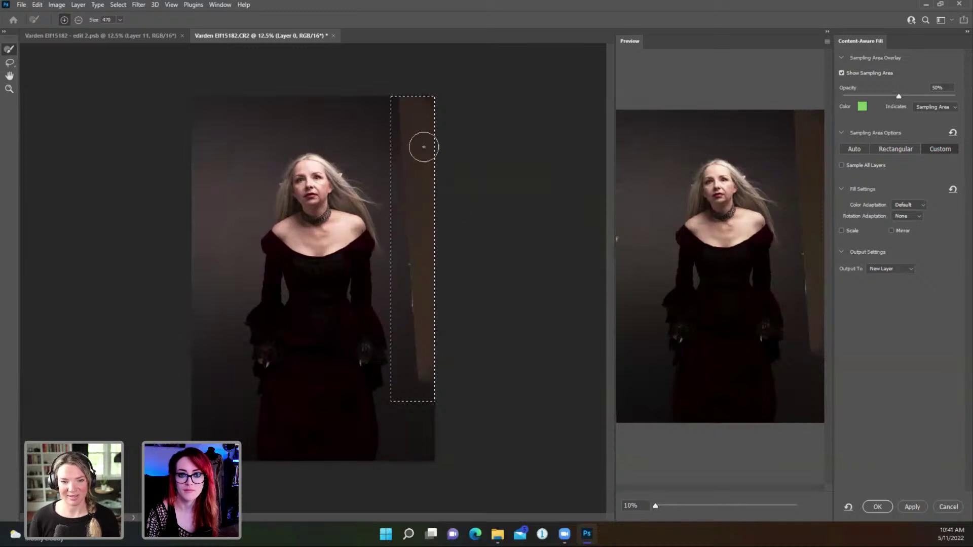
left_click_drag(380, 97, 401, 235)
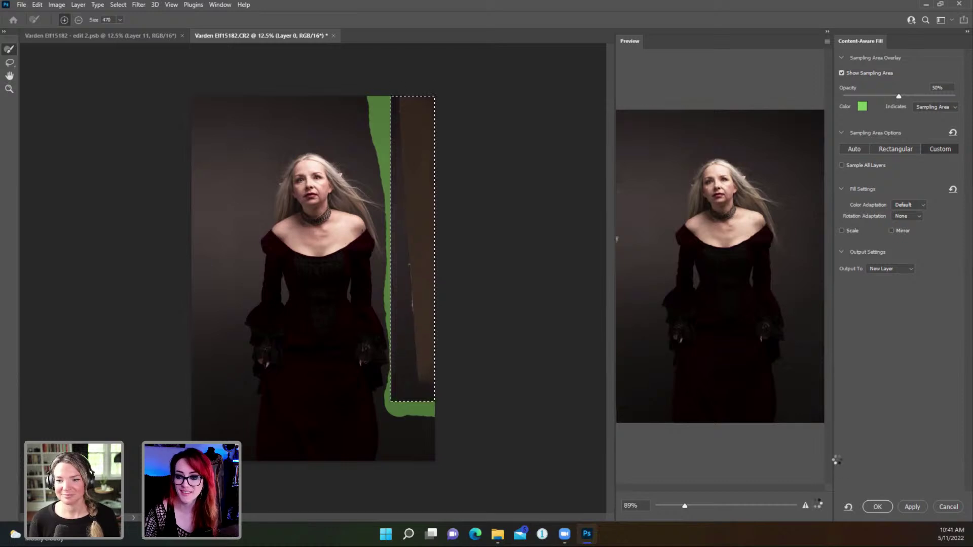
left_click(880, 508)
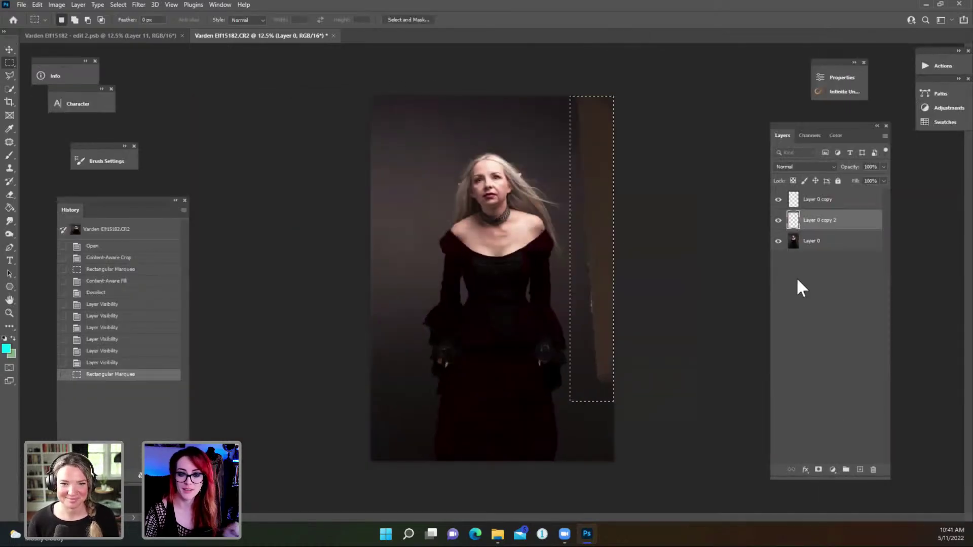
key("ctrl+d")
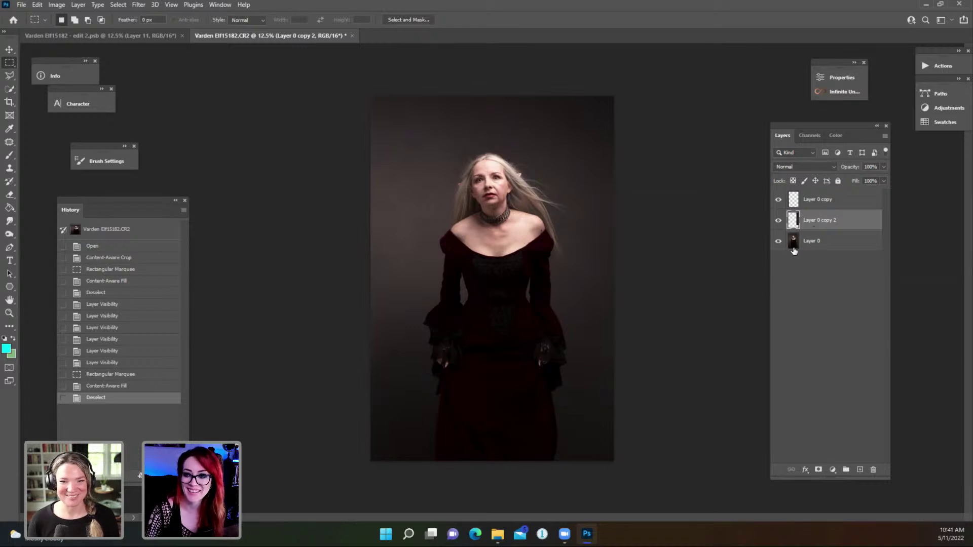
Inspect both edge fills on their own by toggling the visibility of Layer 0, leaving it shown
left_click(778, 242)
left_click(778, 242)
left_click(779, 242)
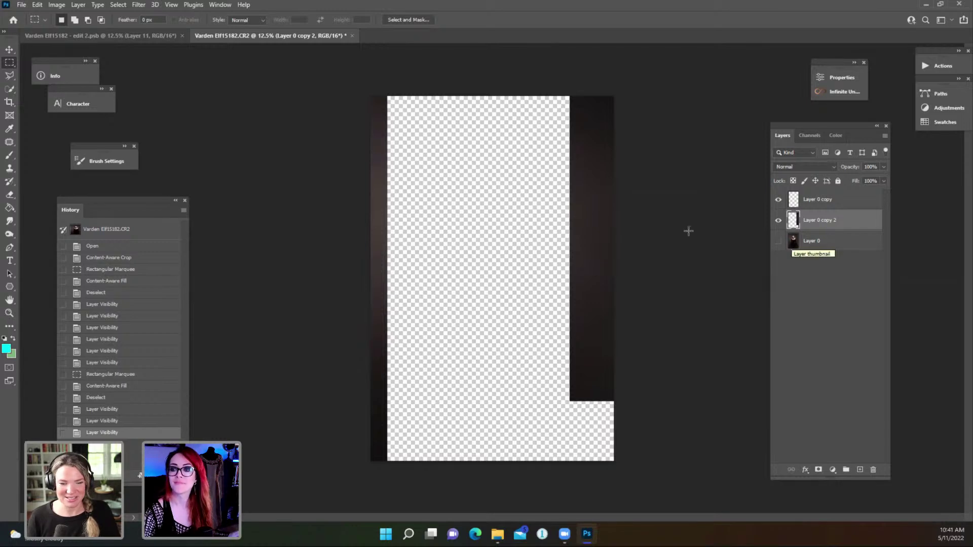
left_click(778, 242)
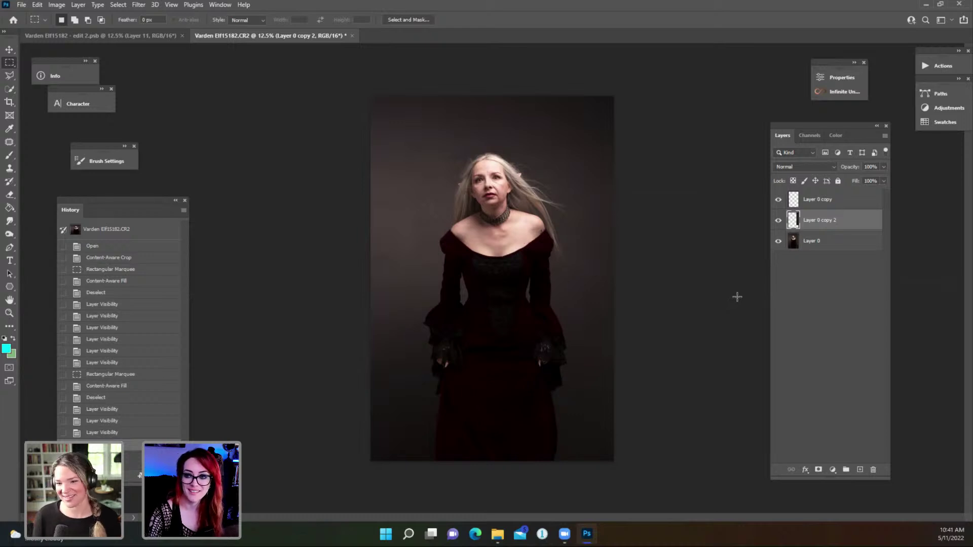
Duplicate Layer 0, the original photo layer
left_click(817, 200)
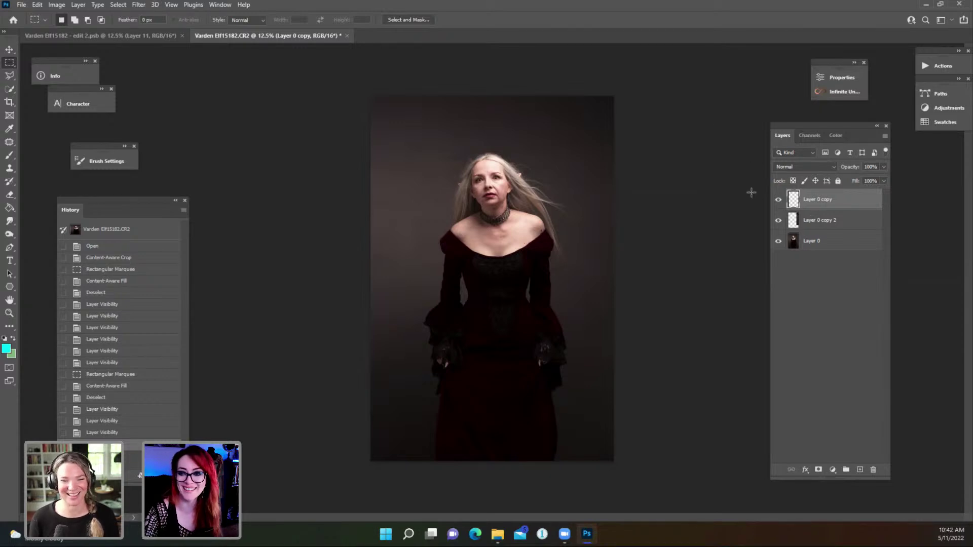
left_click(816, 243)
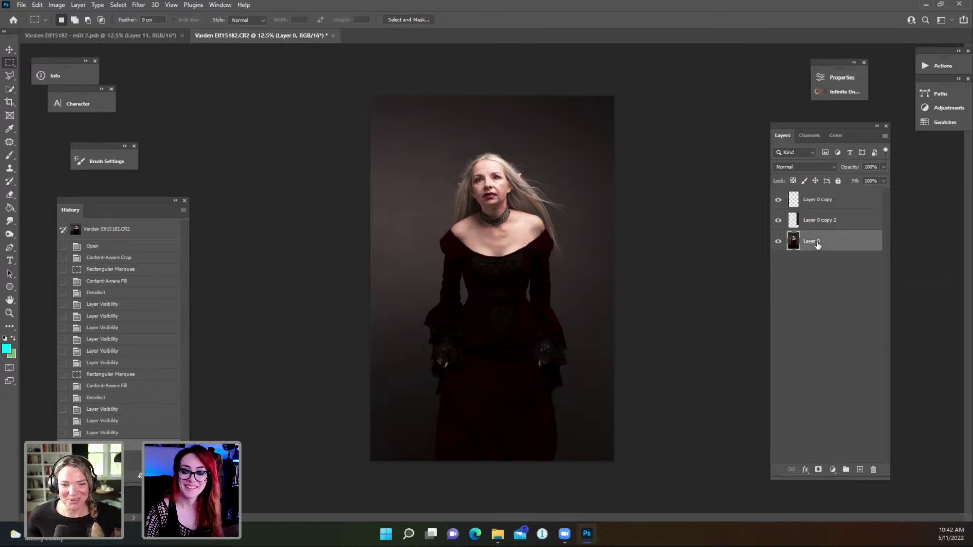
key("ctrl+j")
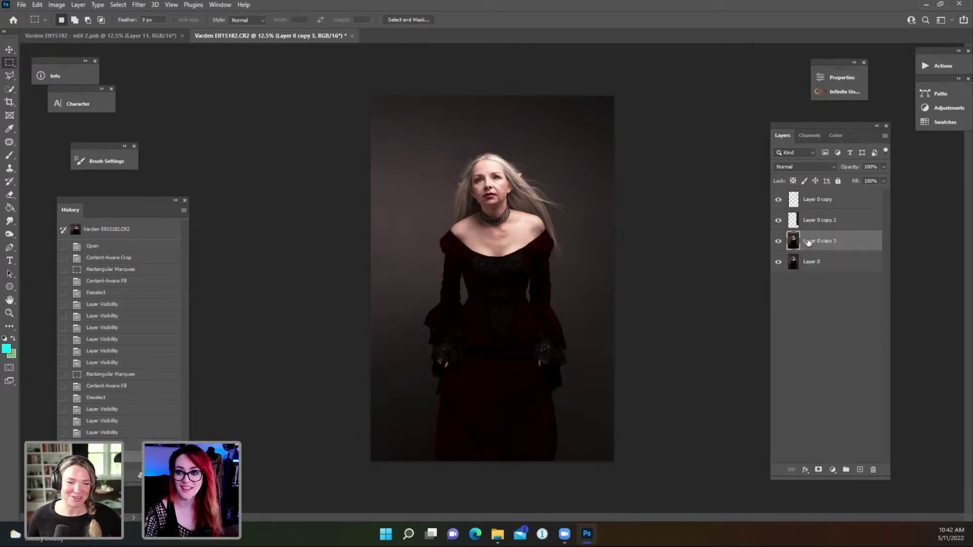
Merge both edge-fill layers down into the duplicated photo layer, Layer 0 copy 3
left_click(817, 203)
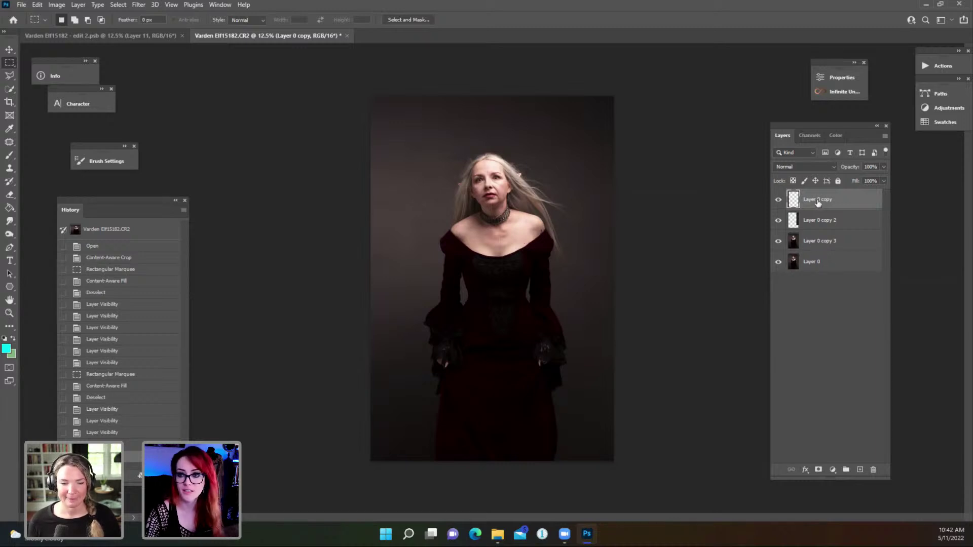
key("ctrl+j")
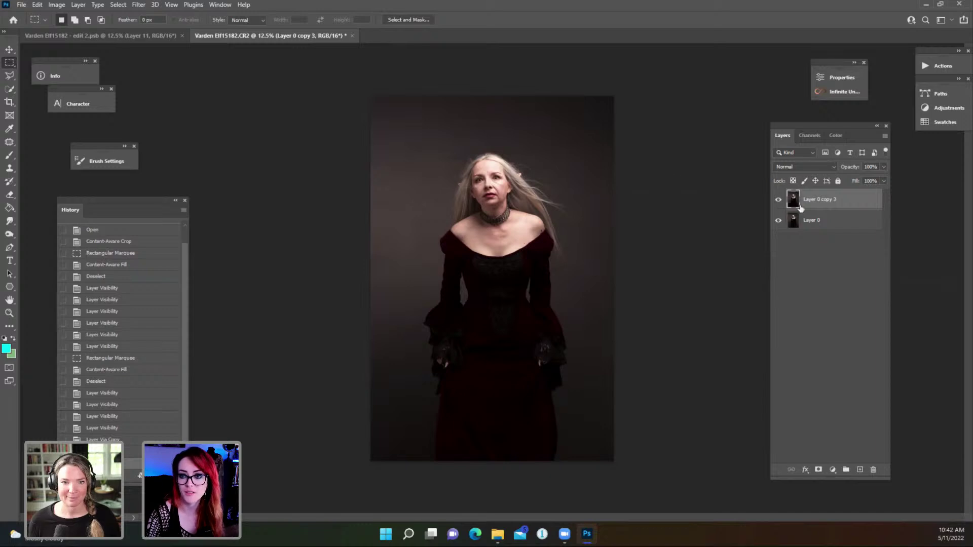
left_click_drag(819, 124, 758, 91)
left_click_drag(735, 191, 740, 196)
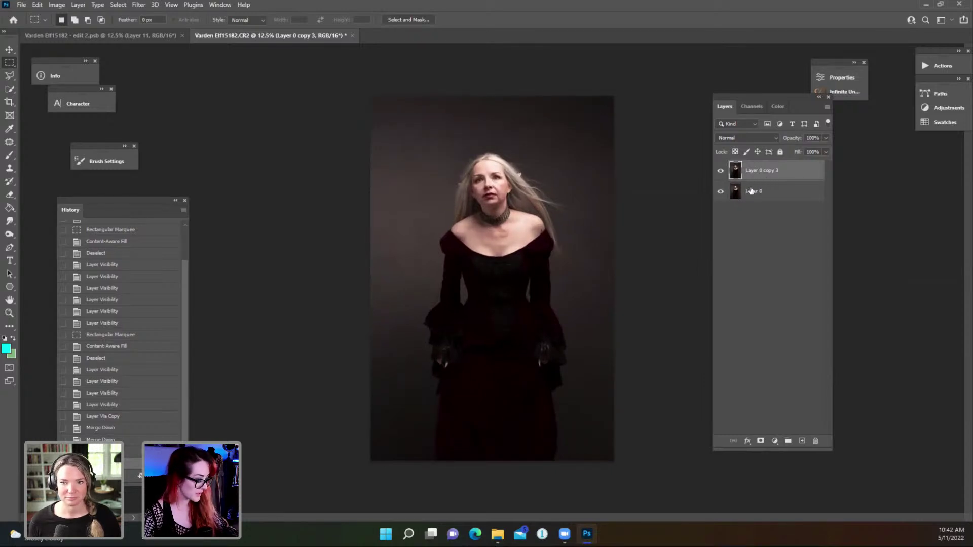
Duplicate the merged photo layer, Layer 0 copy 3, twice for frequency separation
key("ctrl+plus")
key("ctrl+plus")
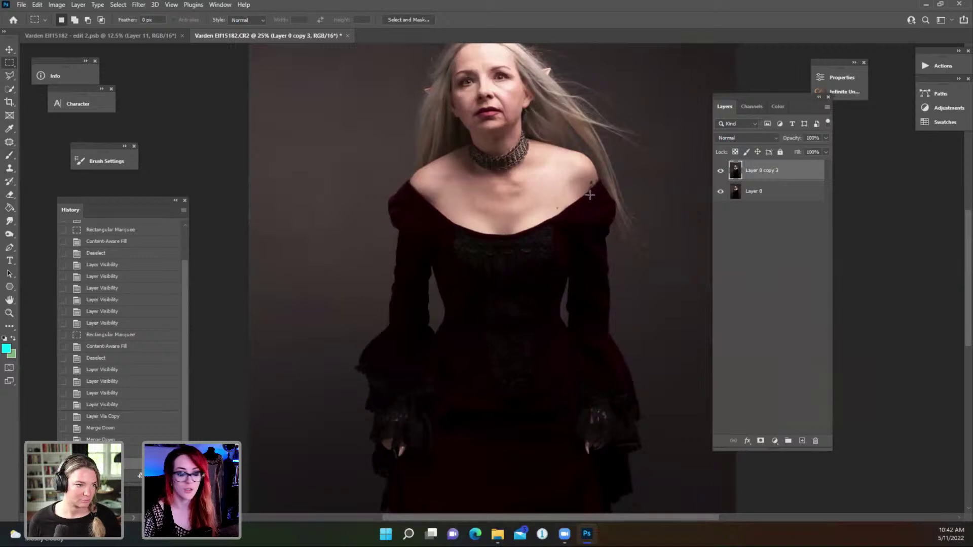
scroll(485, 283, "up", 3)
scroll(484, 283, "right", 3)
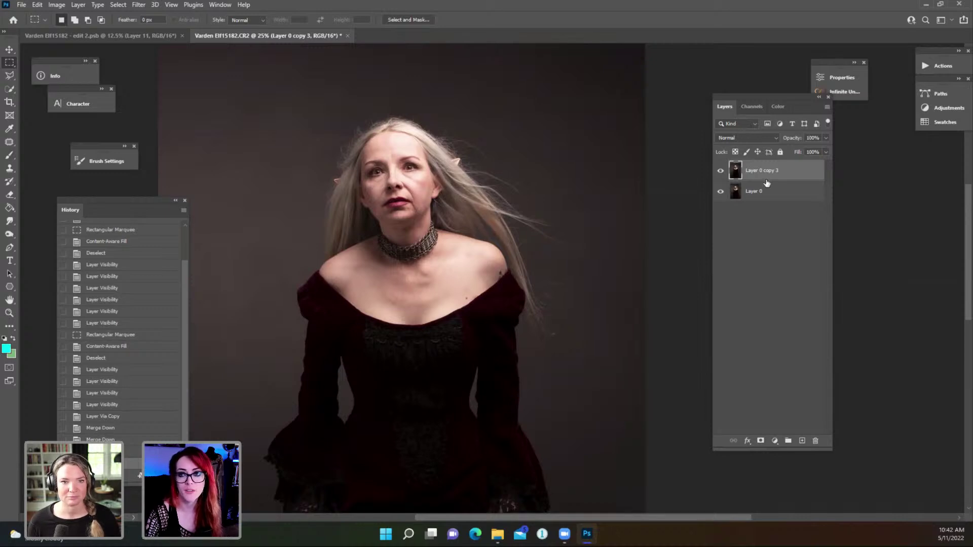
key("ctrl+j")
key("ctrl+j")
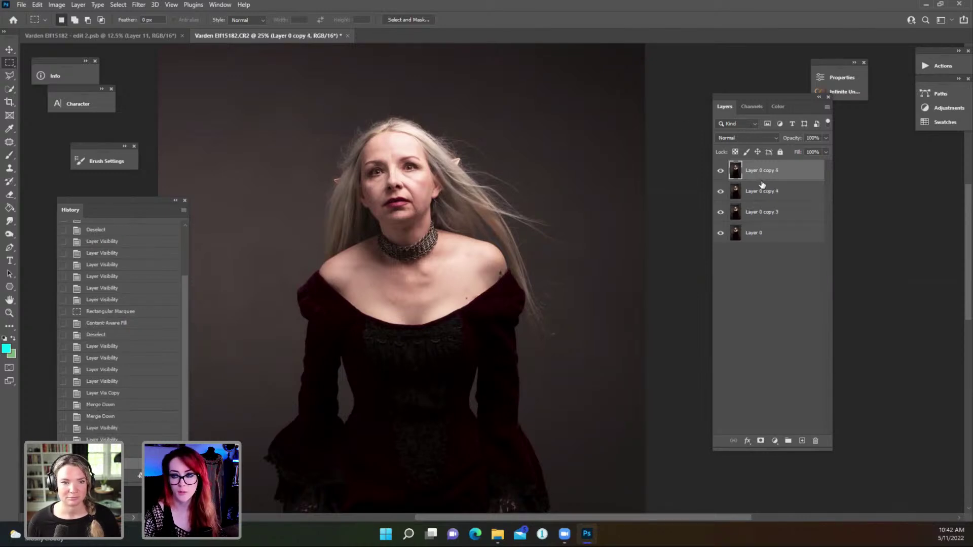
Apply a Median filter with a radius of 8 pixels to Layer 0 copy 4
left_click(773, 192)
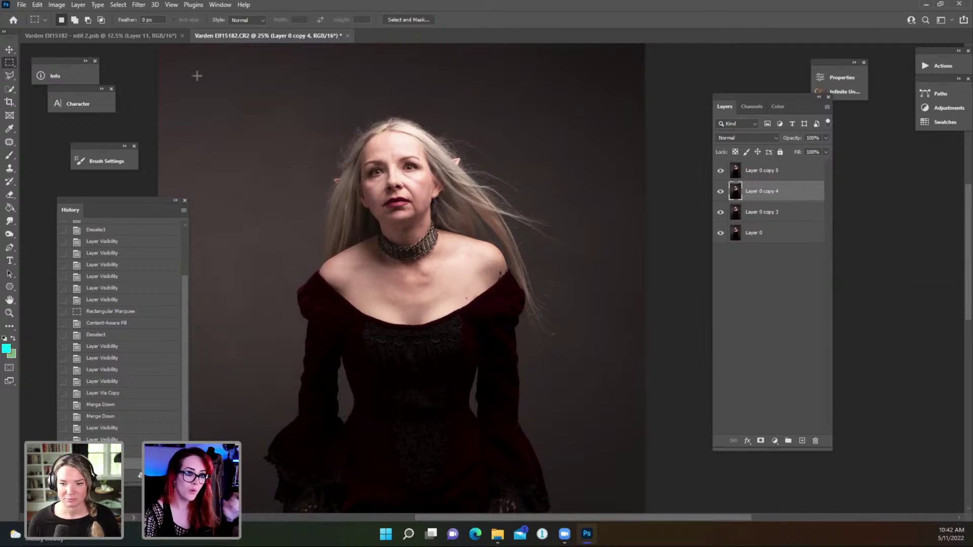
left_click(134, 4)
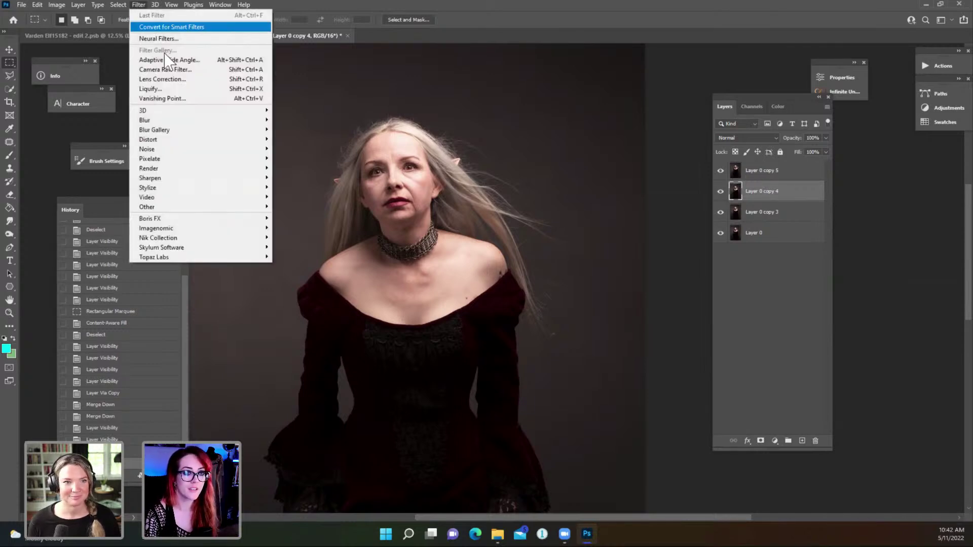
mouse_move(218, 152)
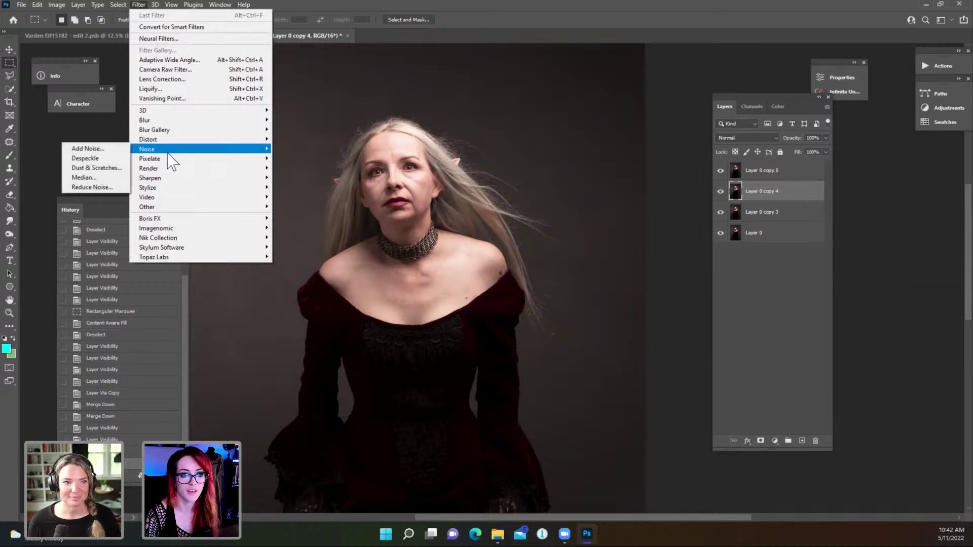
left_click(111, 177)
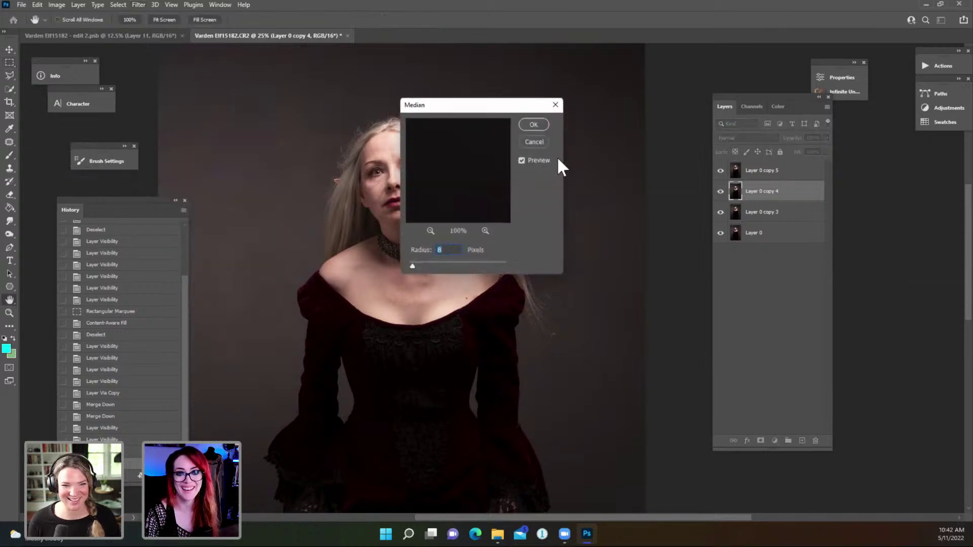
left_click_drag(522, 107, 603, 102)
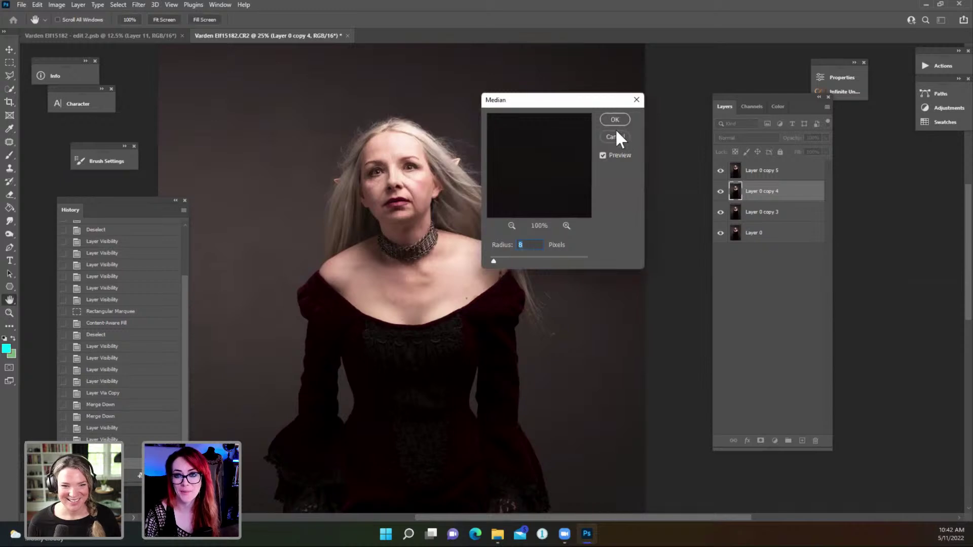
left_click(615, 119)
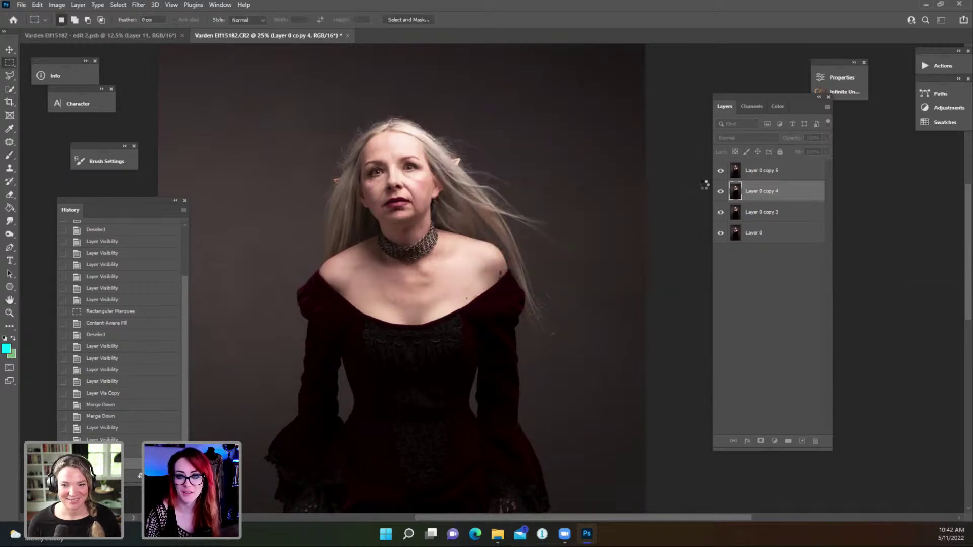
Apply inverted Layer 0 copy 4 (RGB) to Layer 0 copy 5 using Add, scale 2, offset 0, and set its blend mode to Linear Light
left_click(766, 177)
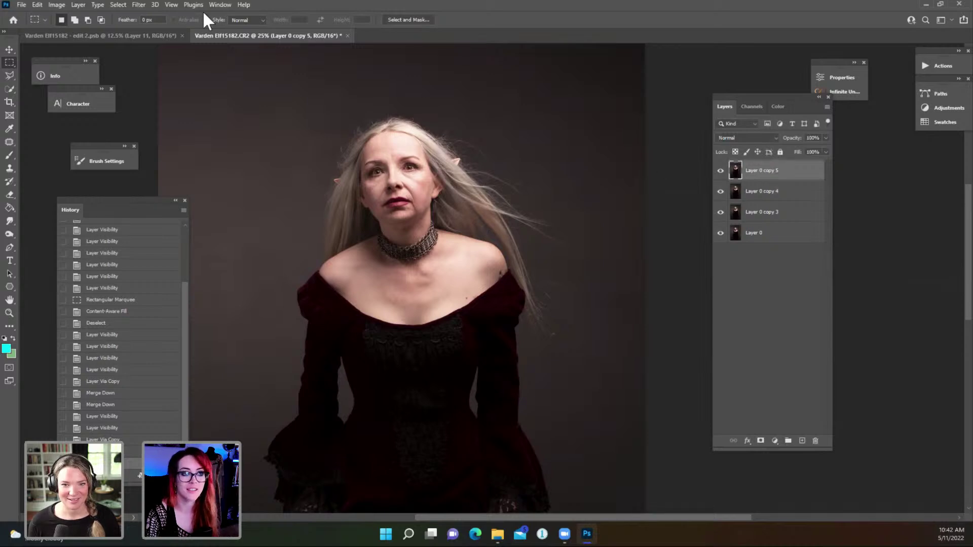
left_click(58, 4)
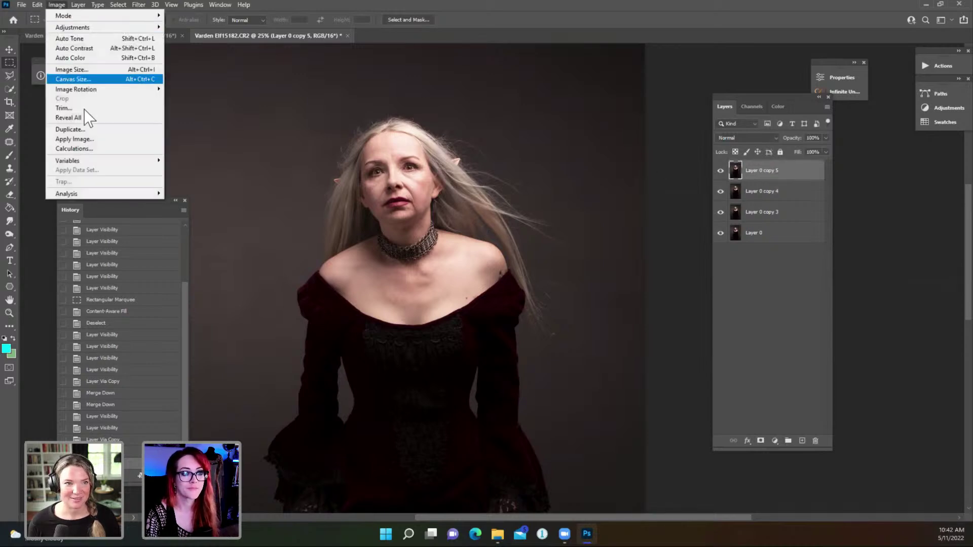
left_click(87, 136)
left_click(489, 149)
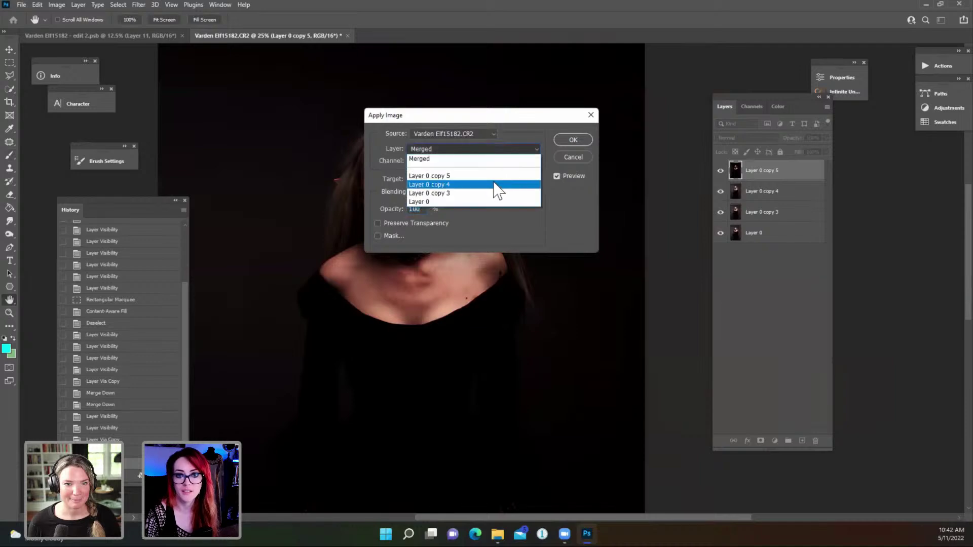
left_click(495, 190)
scroll(459, 191, "up", 1)
left_click(449, 191)
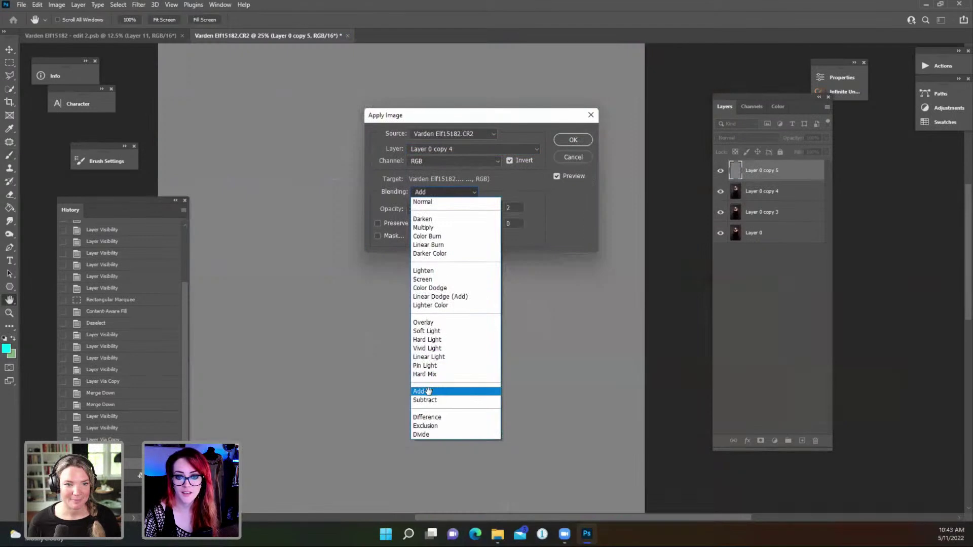
left_click(430, 391)
left_click(573, 141)
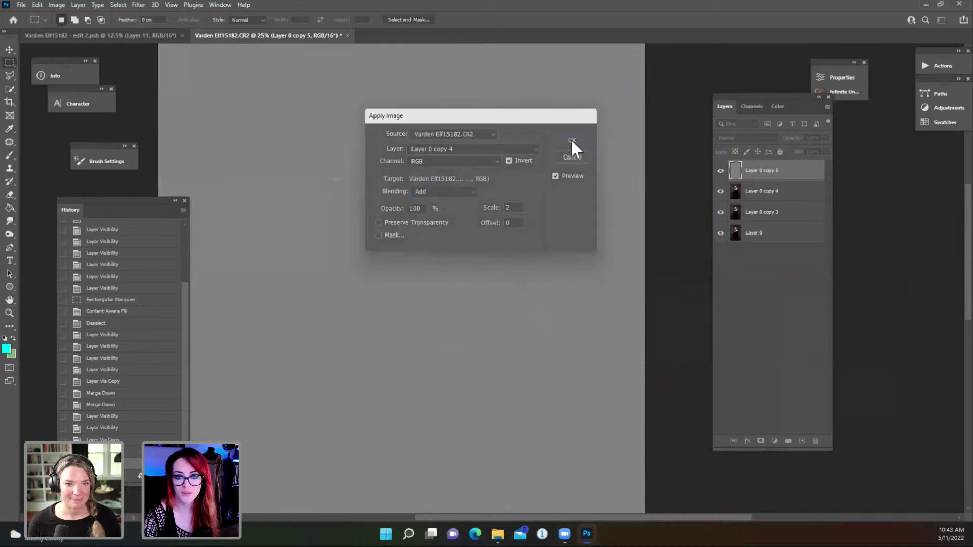
left_click(749, 137)
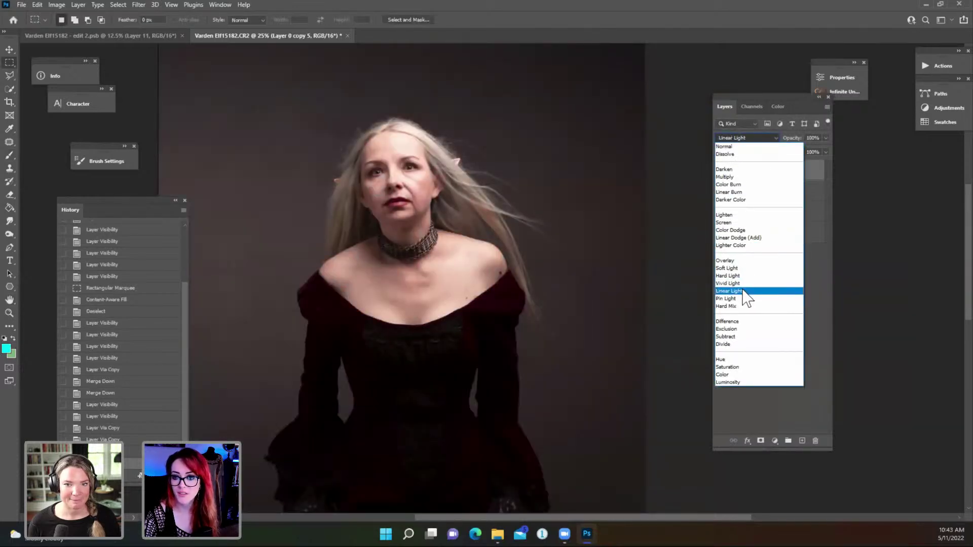
left_click(730, 292)
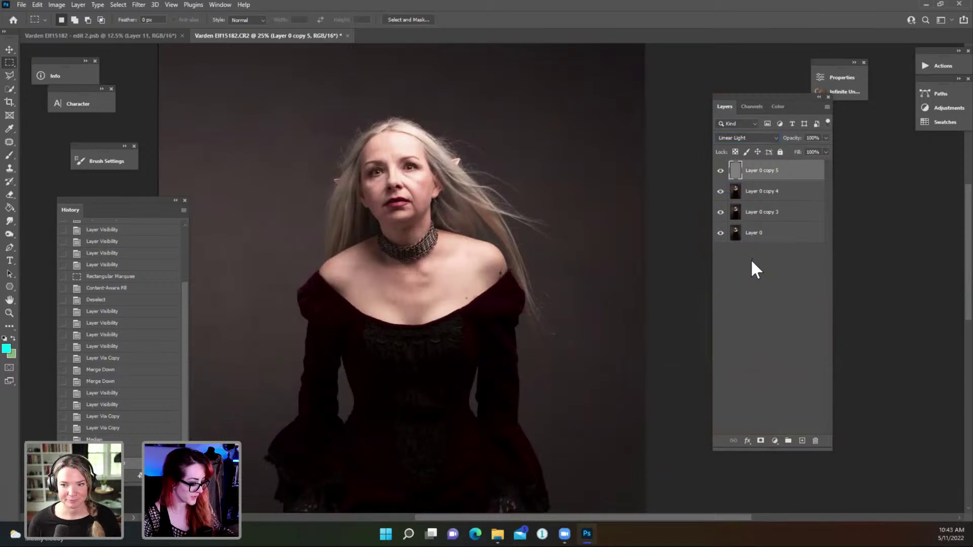
Clone out the stray wisps at the ends of the inner hair strands above the shoulder on the texture layer, using a small brush
key("ctrl+plus")
key("ctrl+plus")
key("ctrl+plus")
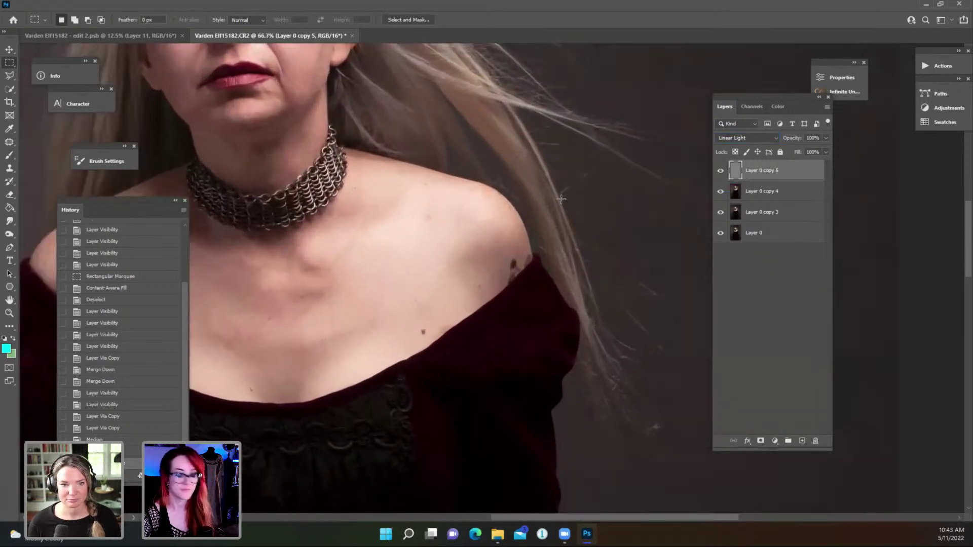
key("ctrl+plus")
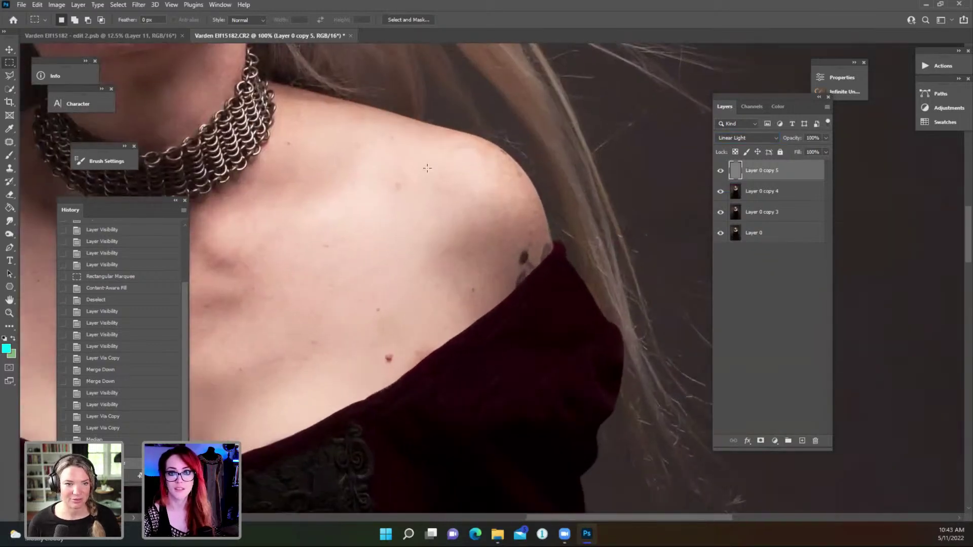
scroll(439, 320, "up", 3)
key("s")
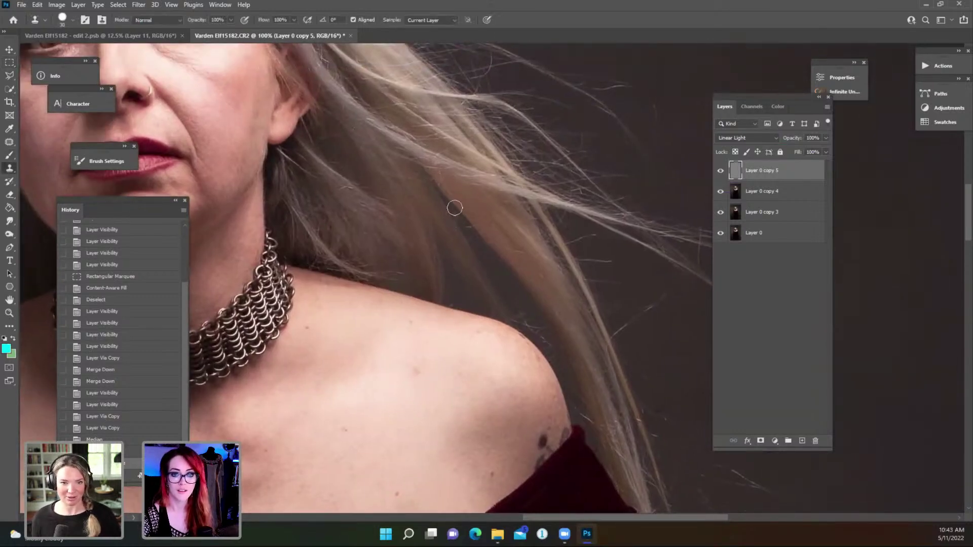
key("ctrl+plus")
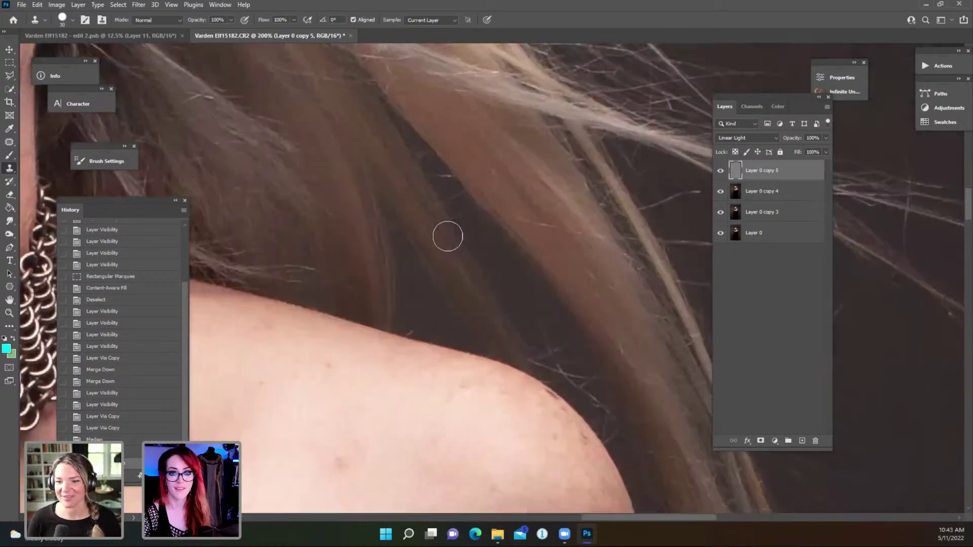
left_click_drag(446, 244, 521, 260)
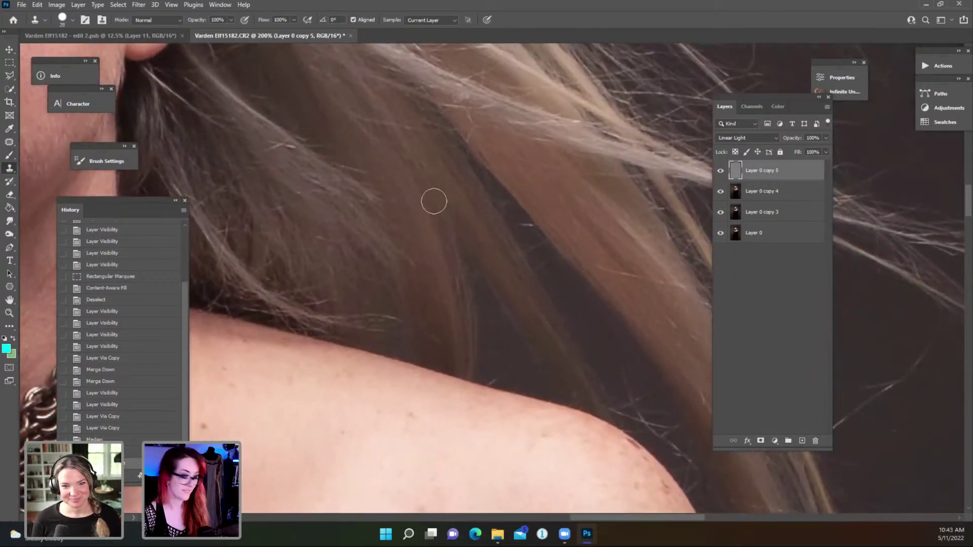
key("bracketleft")
key("bracketleft")
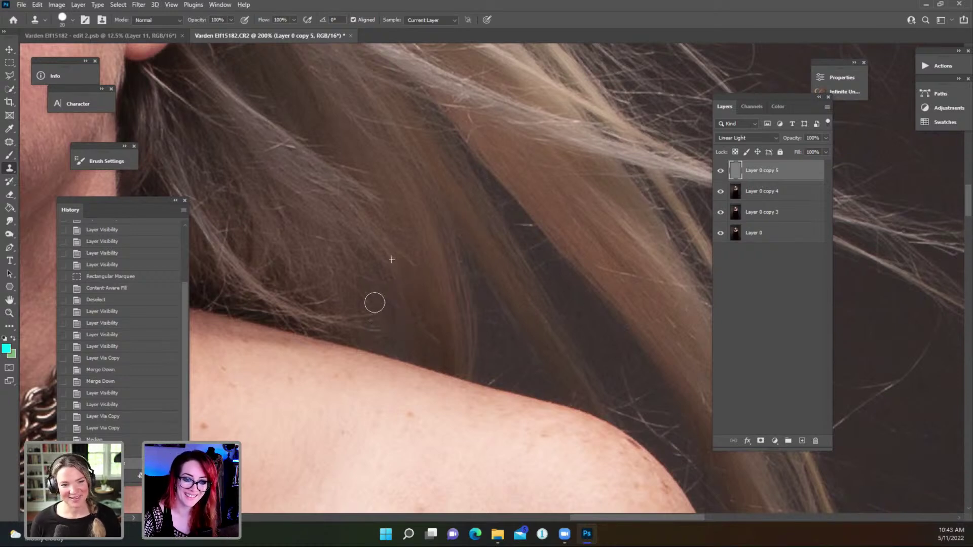
left_click(356, 306, "alt")
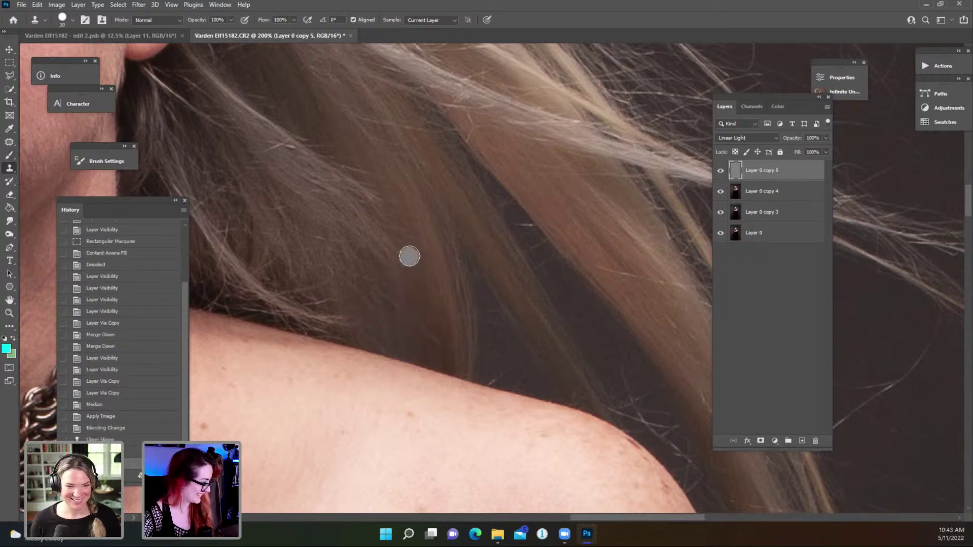
left_click(408, 233)
key("bracketleft")
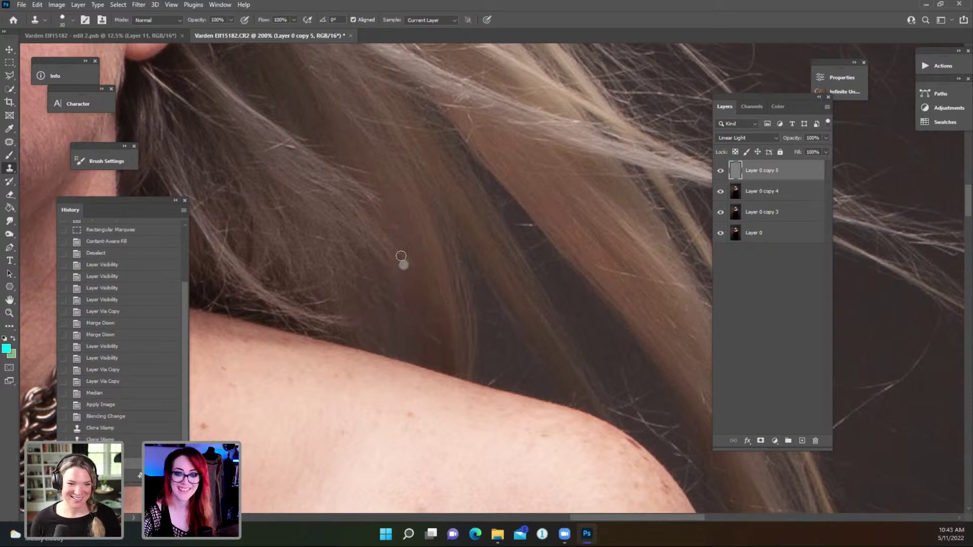
left_click(376, 289)
Clone away the fine flyaway hairs crossing the dark backdrop gap between the hair locks, just above the shoulder
key("bracketright")
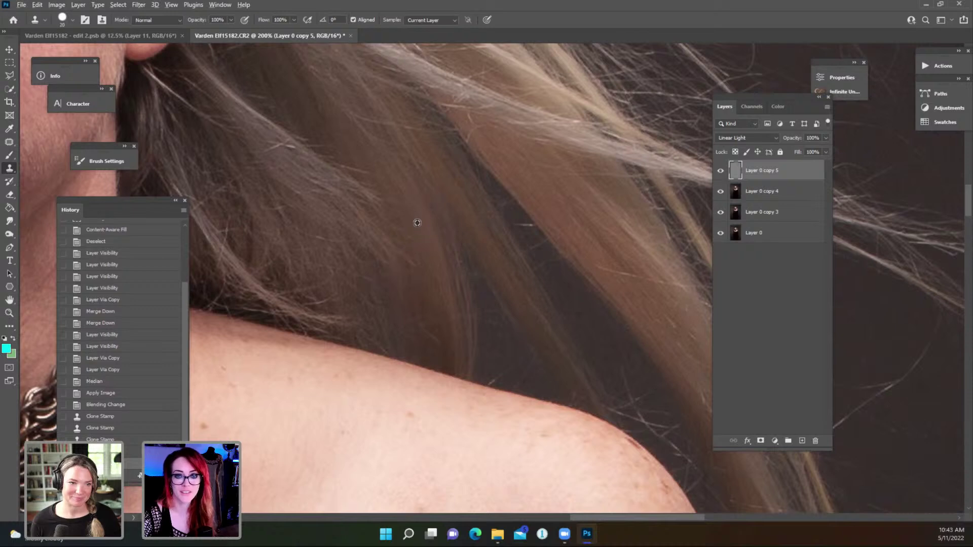
left_click(456, 260)
left_click(495, 320)
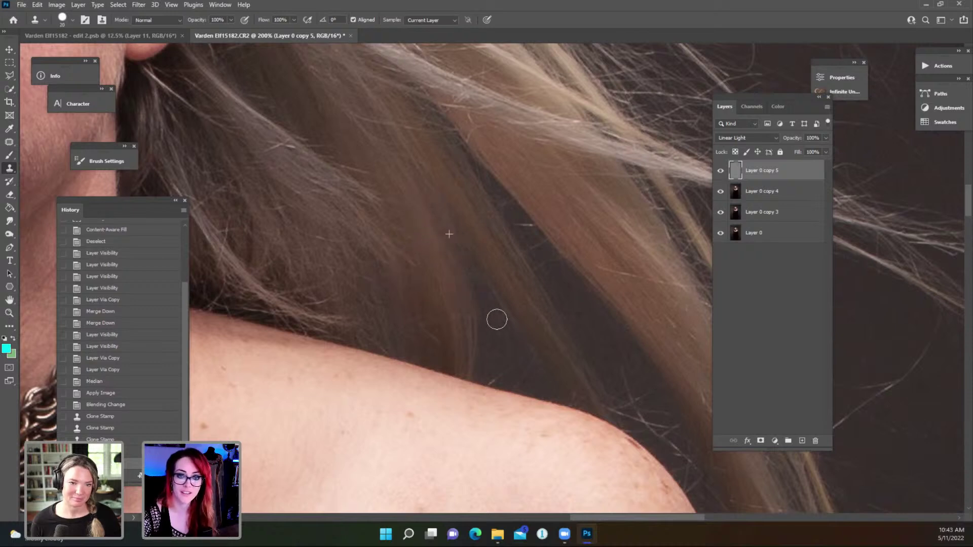
left_click(517, 350)
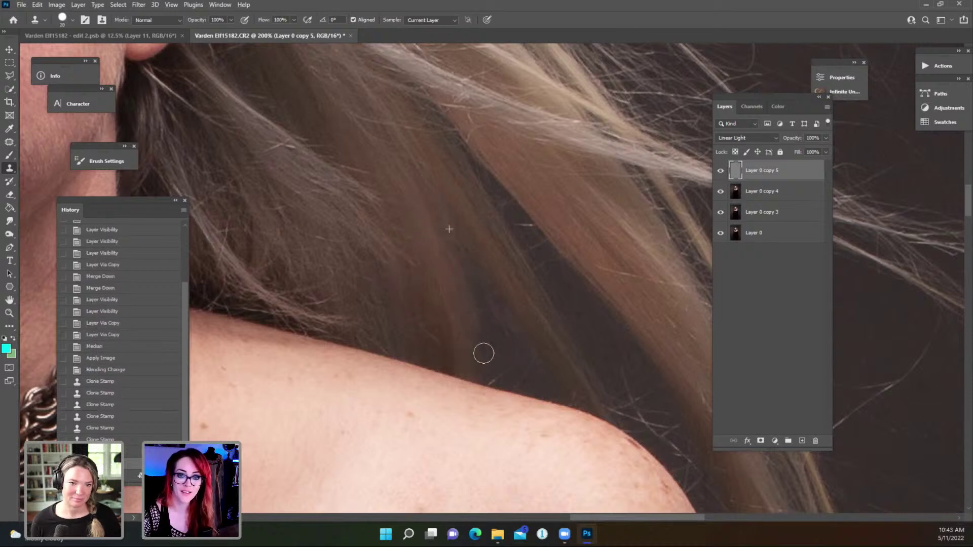
left_click(499, 360)
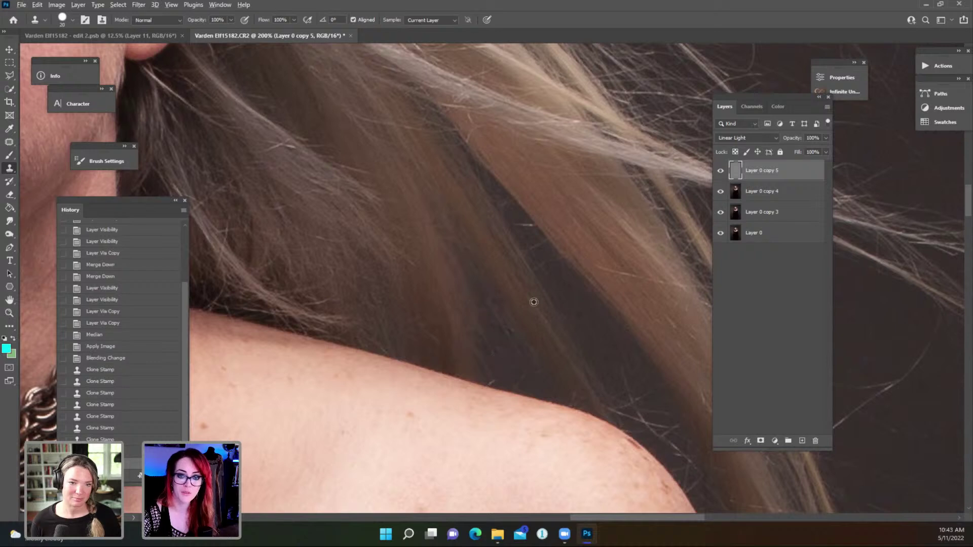
Clone clean hair texture over the stray wisps at the lower end of the inner lock, just above the shoulder
left_click(469, 319, "alt")
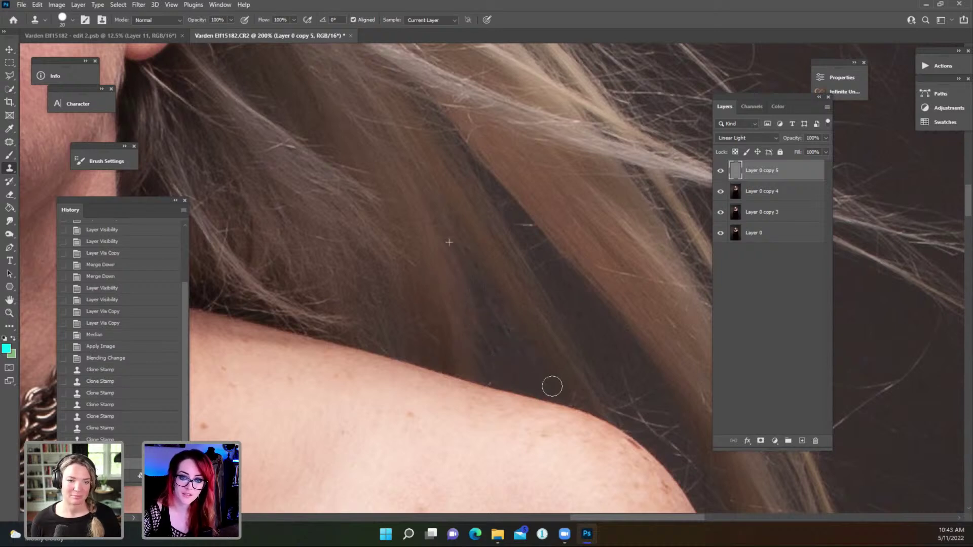
left_click(467, 267)
left_click(445, 278)
left_click(461, 278)
key("bracketleft")
left_click(466, 268)
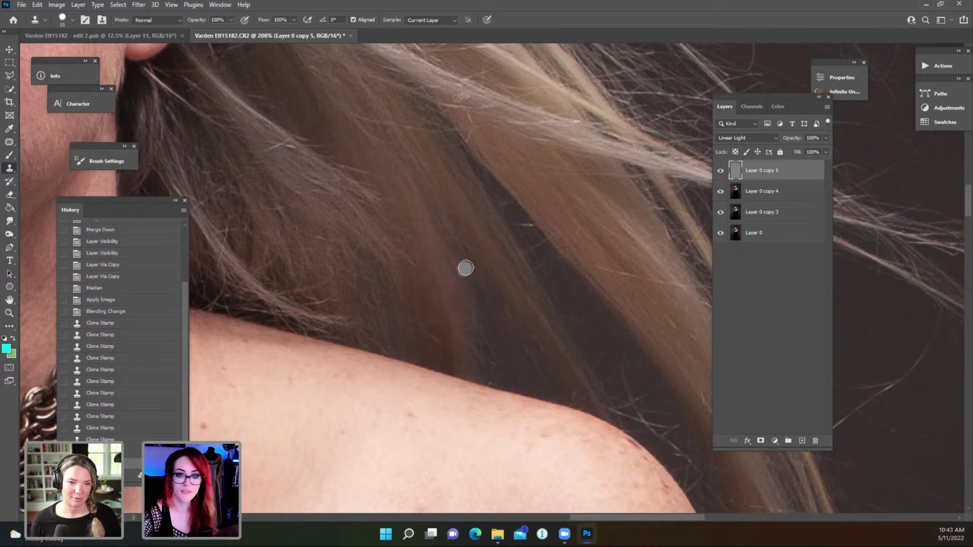
With a 10-pixel Clone Stamp, remove the remaining fine hairs between the inner locks, up to the top of the dark gap
key("bracketleft")
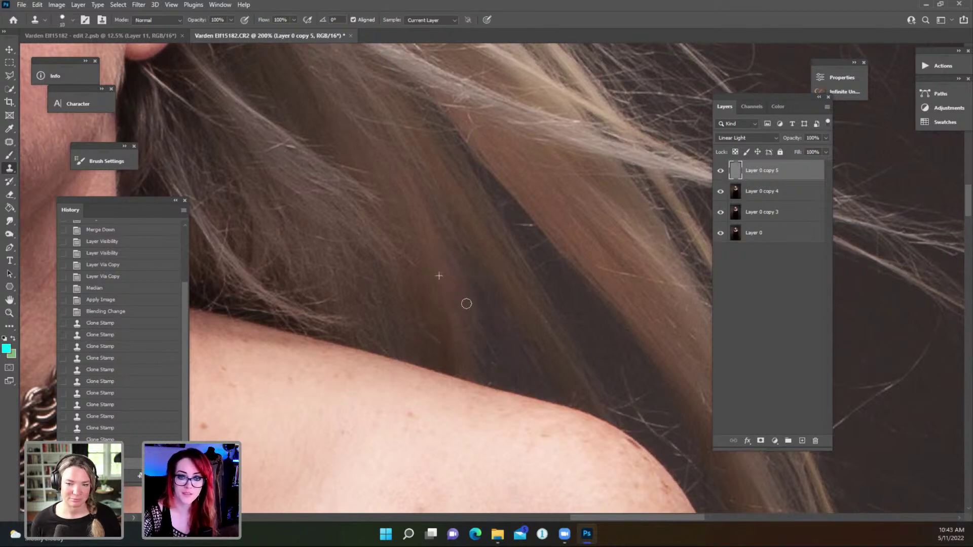
left_click(476, 269)
left_click(448, 267)
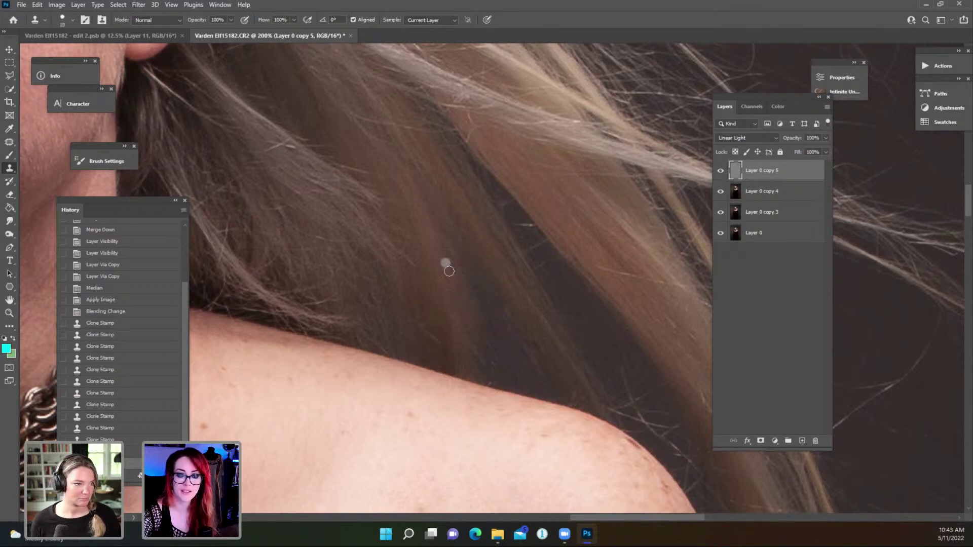
left_click(496, 348)
left_click(474, 352)
left_click(438, 335)
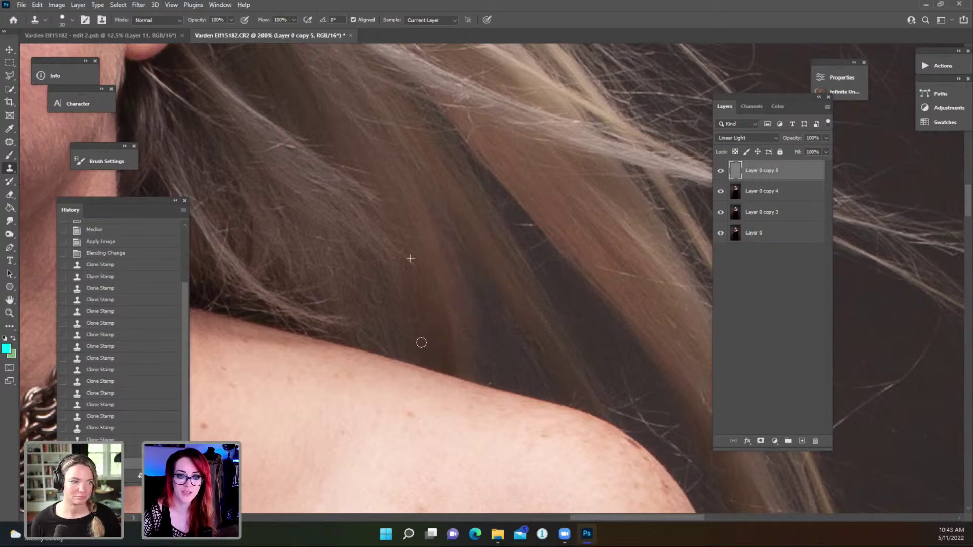
left_click(482, 263)
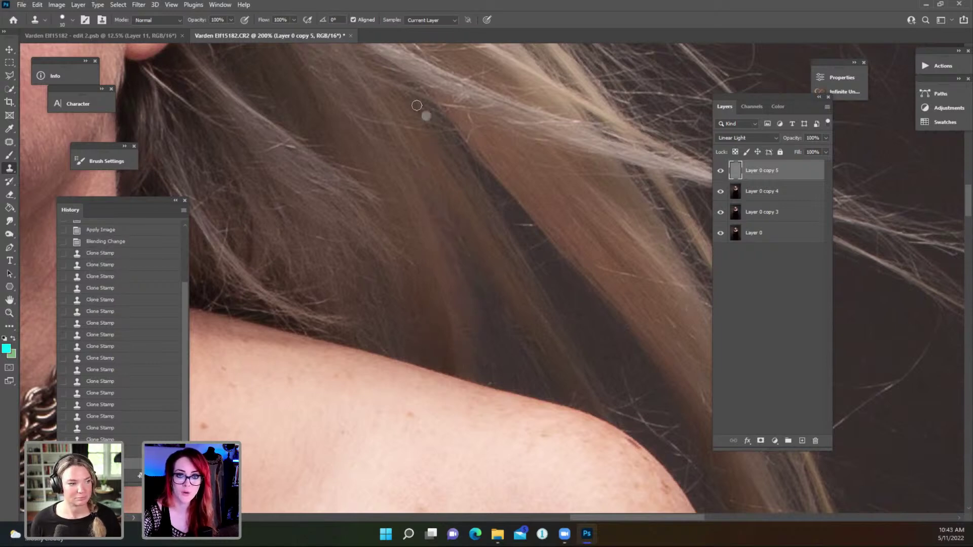
left_click(469, 172)
left_click(479, 173)
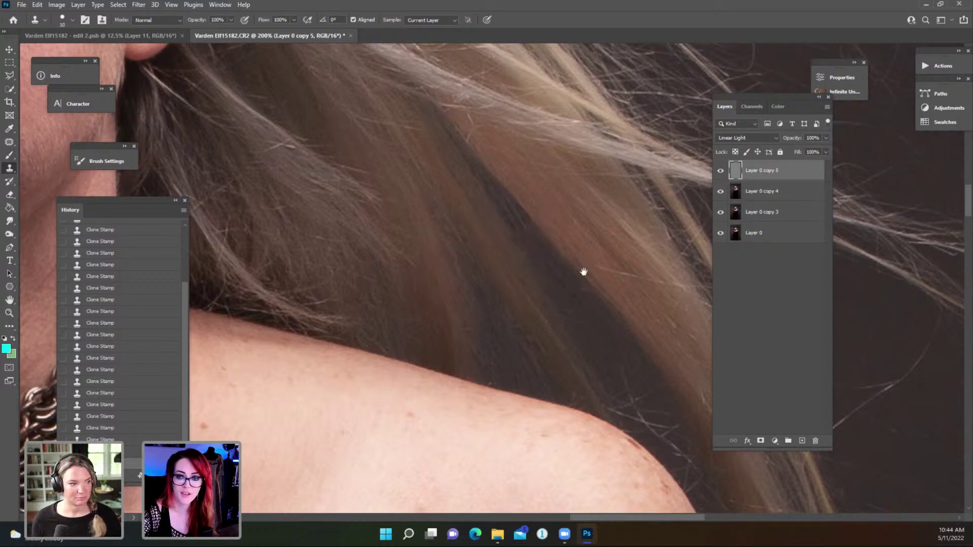
Clone away the flyaways in the dark gap between the outer lock and the top of the shoulder, using a 25-pixel brush
left_click_drag(583, 269, 418, 191)
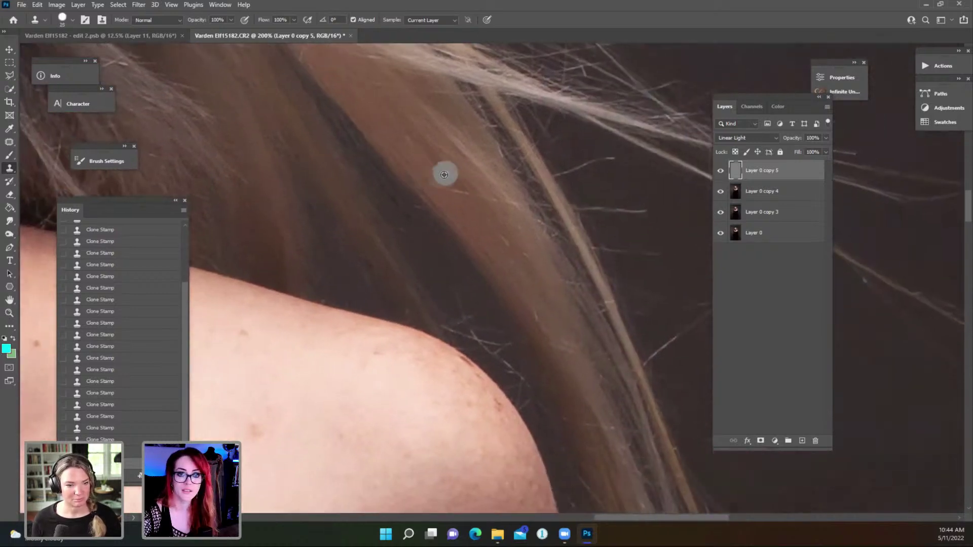
key("bracketright")
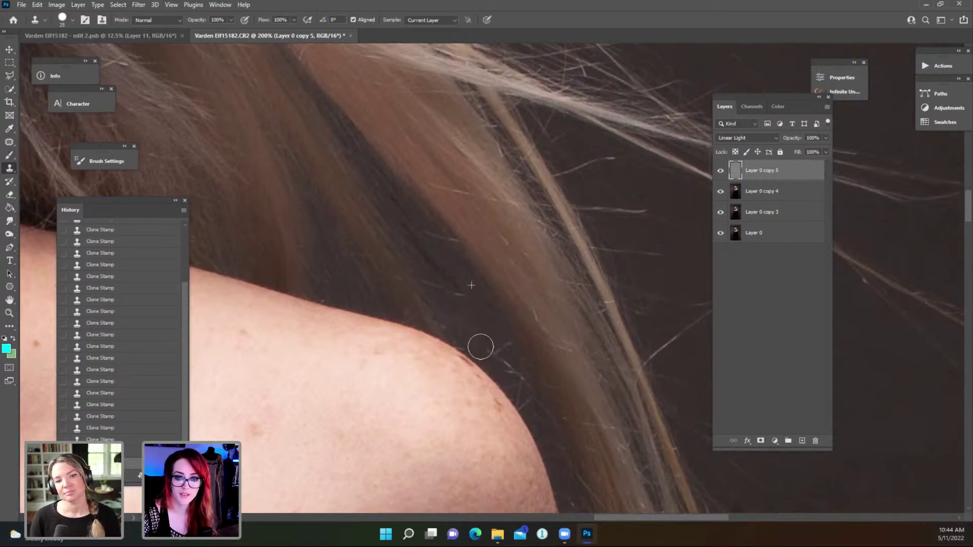
key("space")
left_click_drag(502, 306, 428, 166)
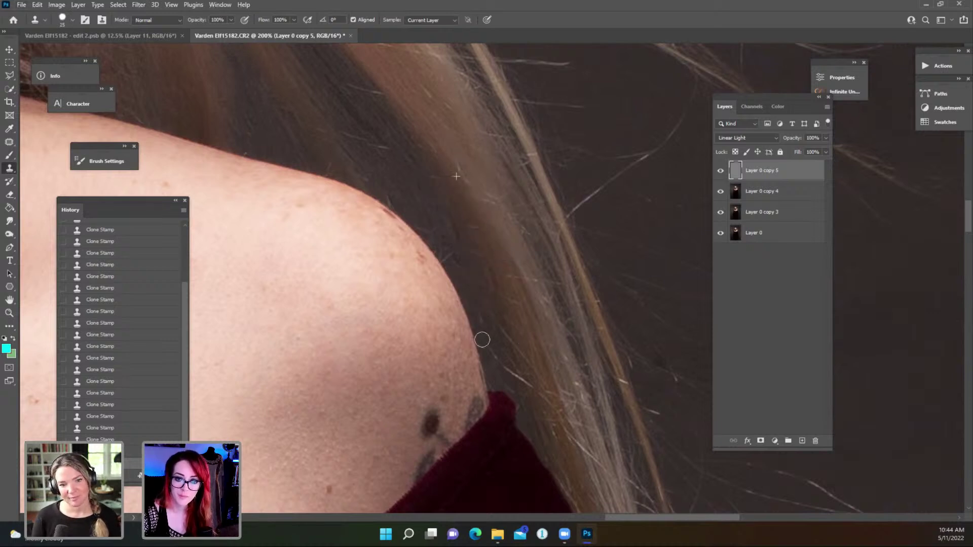
Clone out the light crossing hairs along the outer hair lock beside the shoulder, using a 15-pixel brush
left_click_drag(506, 348, 508, 216)
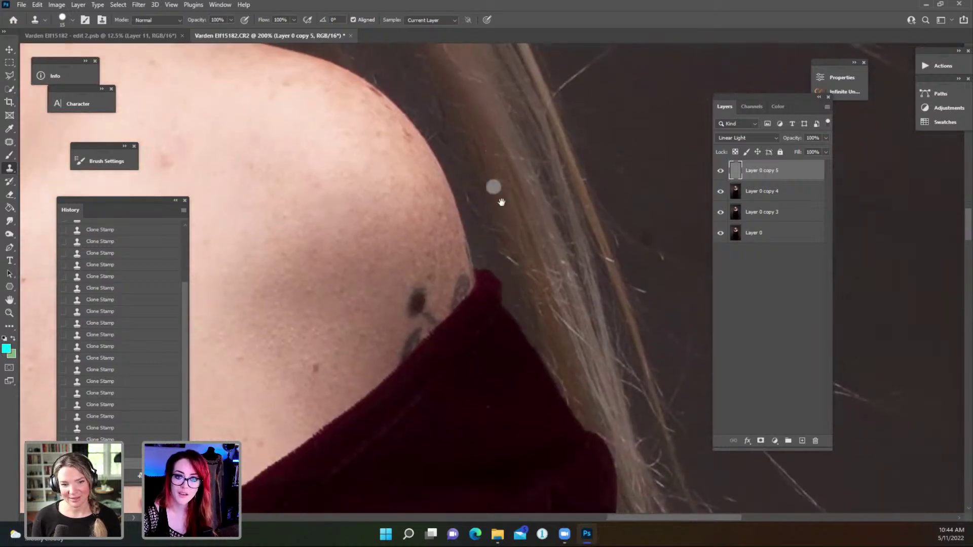
left_click_drag(497, 191, 522, 287)
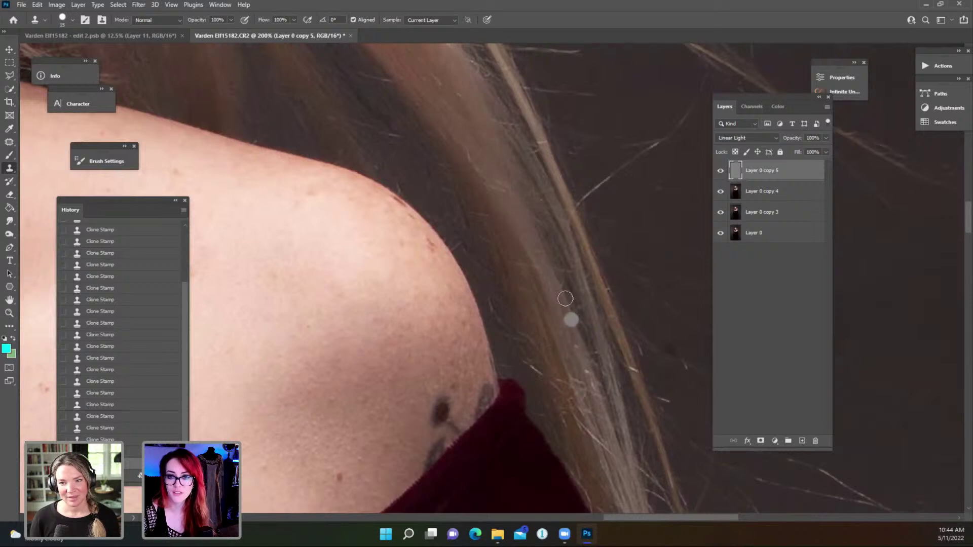
left_click_drag(491, 151, 443, 70)
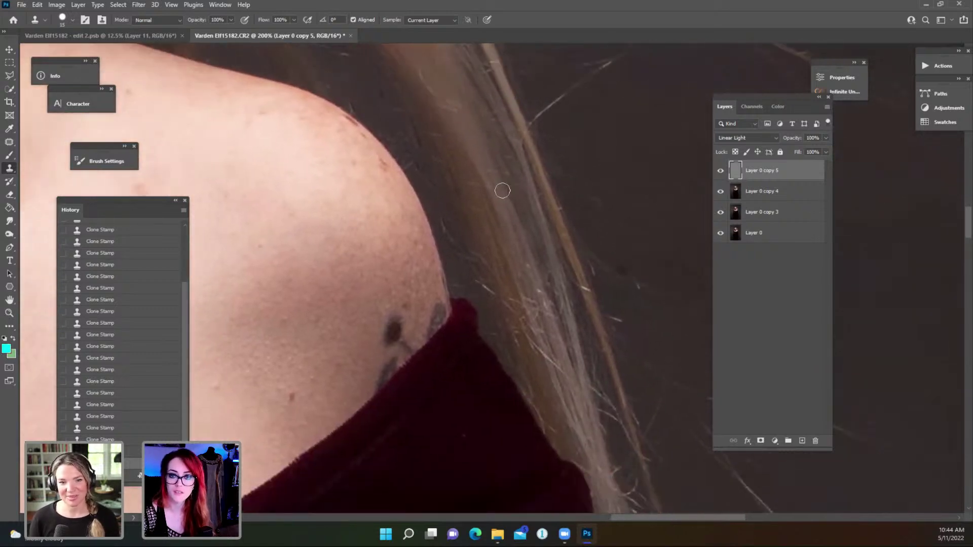
left_click_drag(504, 174, 564, 328)
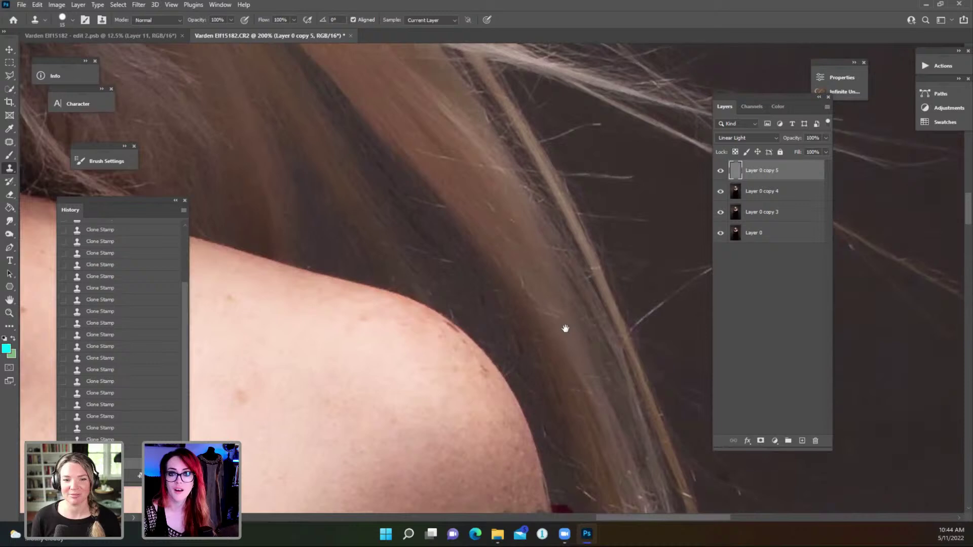
left_click(429, 82, "alt")
mouse_move(443, 54)
left_mouse_down()
mouse_move(470, 92)
mouse_move(458, 59)
mouse_move(519, 169)
left_mouse_up()
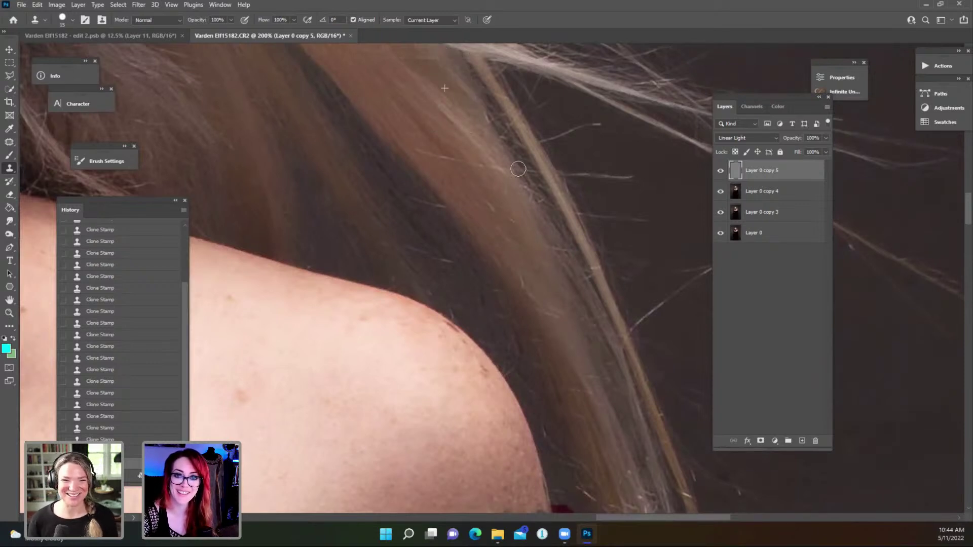
mouse_move(494, 114)
left_mouse_down()
mouse_move(545, 189)
mouse_move(600, 319)
mouse_move(573, 292)
mouse_move(498, 135)
left_mouse_up()
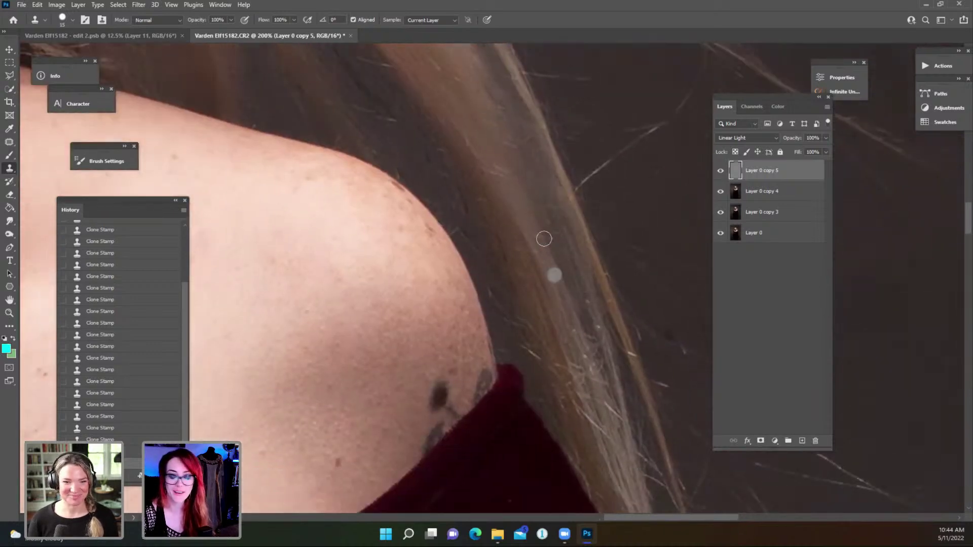
left_click_drag(533, 205, 504, 131)
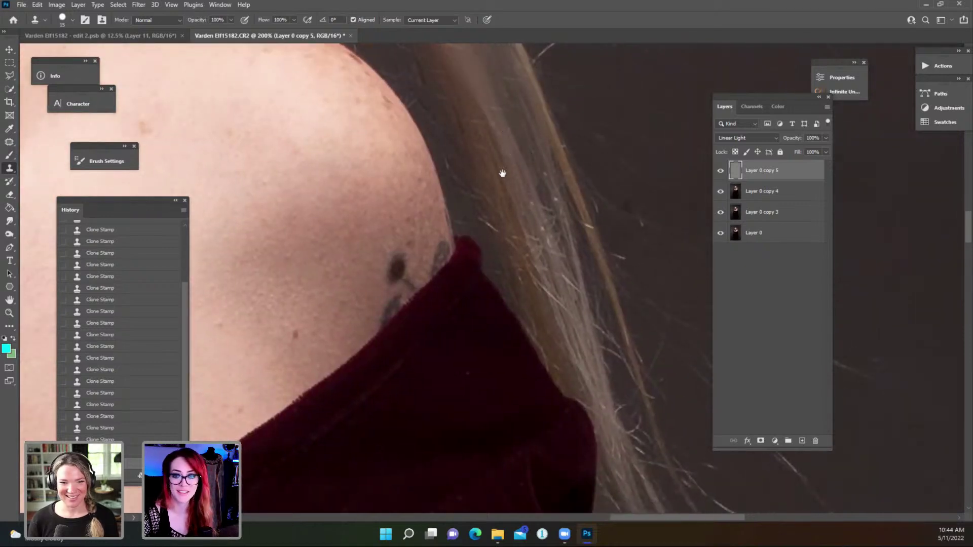
left_click_drag(504, 174, 612, 341)
mouse_move(465, 80)
left_mouse_down()
mouse_move(515, 165)
mouse_move(577, 228)
left_mouse_up()
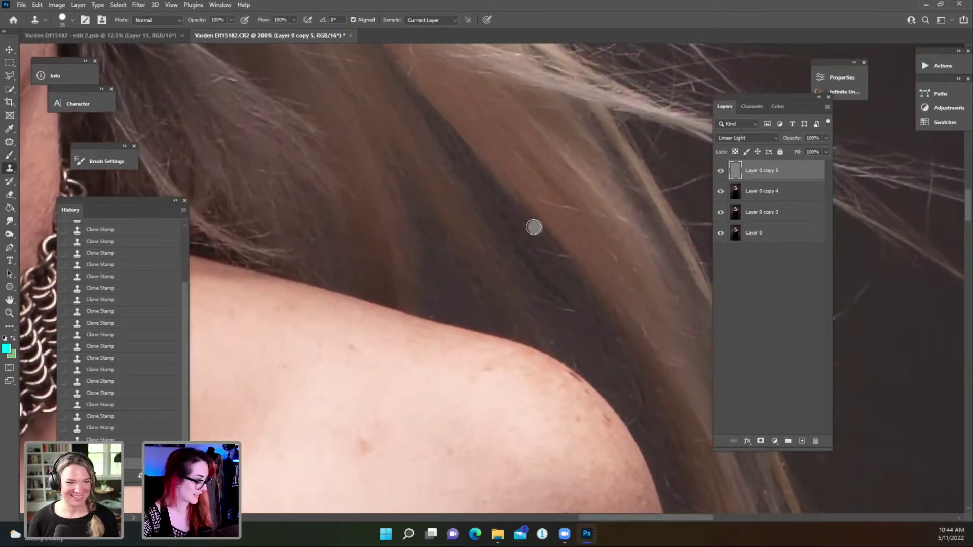
Smooth the colour of the inner hair locks above the shoulder on Layer 0 copy 4 with a small Mixer Brush
left_click(772, 197)
key("b")
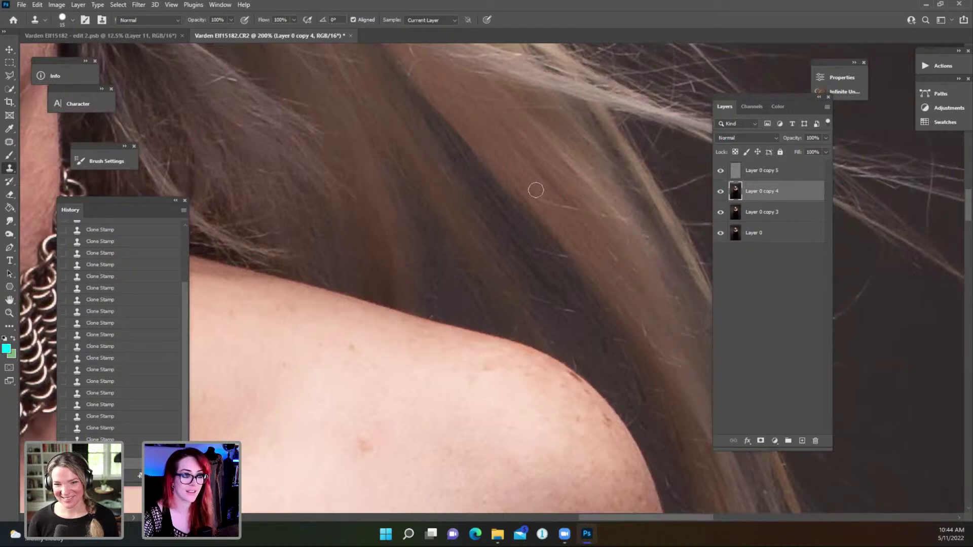
key("shift+b")
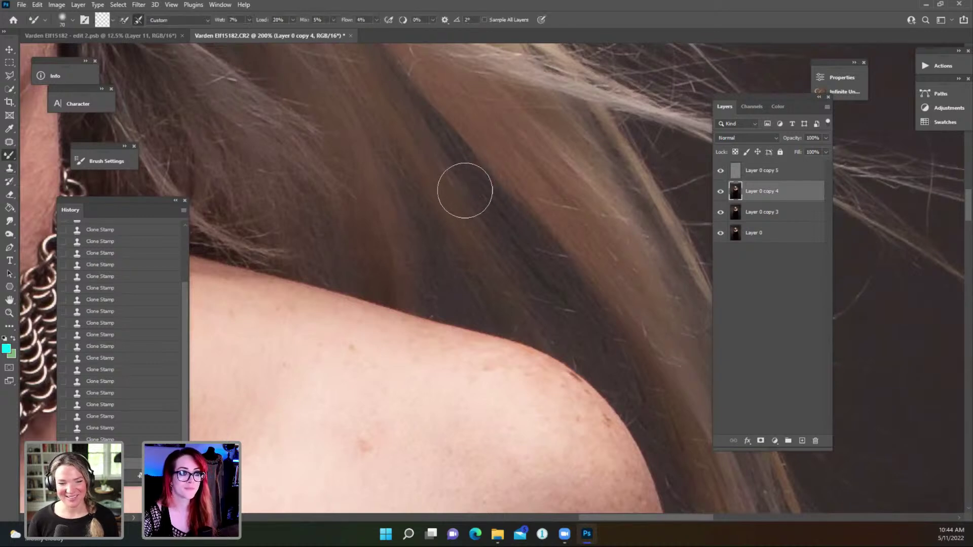
left_click_drag(467, 132, 576, 226)
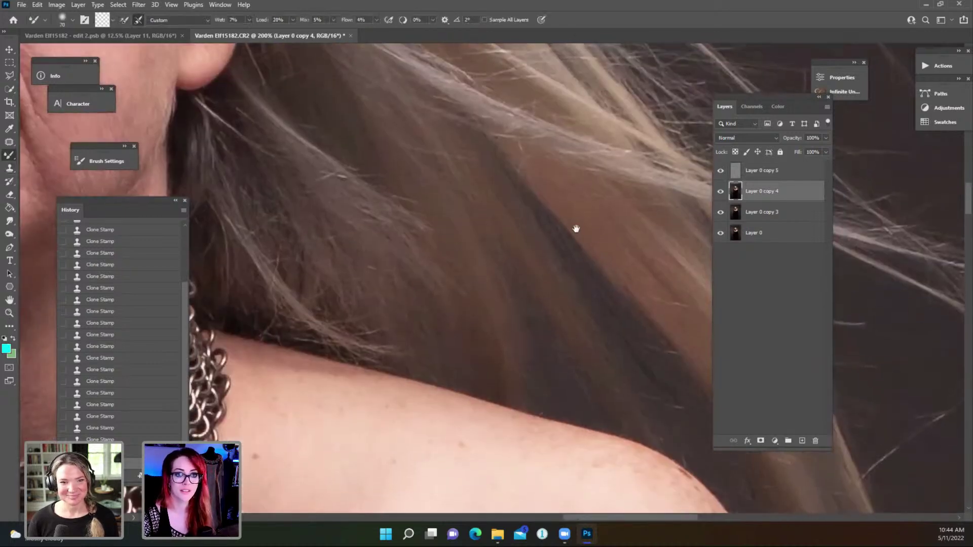
key("bracketleft")
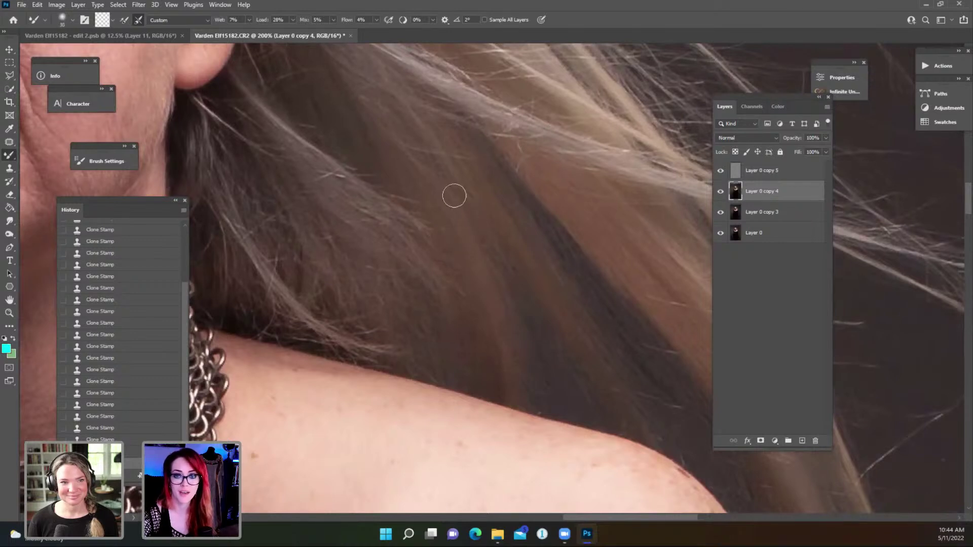
mouse_move(452, 196)
left_mouse_down()
mouse_move(527, 351)
mouse_move(481, 213)
mouse_move(555, 361)
mouse_move(510, 273)
mouse_move(535, 325)
mouse_move(505, 281)
mouse_move(487, 229)
mouse_move(544, 355)
mouse_move(486, 226)
mouse_move(550, 361)
mouse_move(419, 293)
mouse_move(423, 363)
mouse_move(447, 349)
mouse_move(465, 373)
mouse_move(419, 277)
mouse_move(457, 366)
mouse_move(438, 368)
mouse_move(430, 325)
mouse_move(398, 314)
mouse_move(471, 372)
mouse_move(429, 290)
mouse_move(435, 354)
mouse_move(419, 360)
mouse_move(485, 384)
mouse_move(501, 285)
left_mouse_up()
left_click_drag(450, 229, 411, 171)
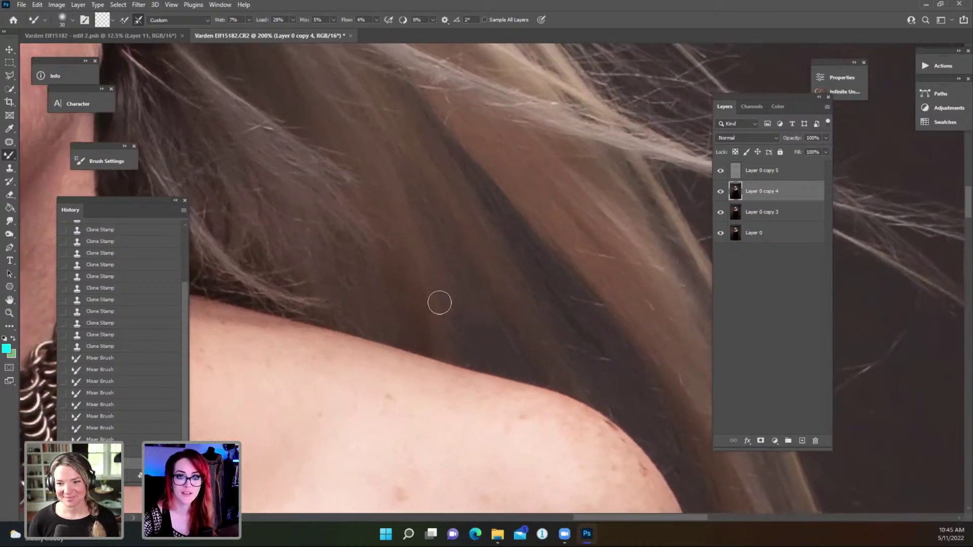
mouse_move(485, 318)
left_mouse_down()
mouse_move(406, 142)
mouse_move(479, 309)
mouse_move(406, 148)
mouse_move(474, 286)
mouse_move(430, 204)
mouse_move(465, 308)
mouse_move(444, 316)
left_mouse_up()
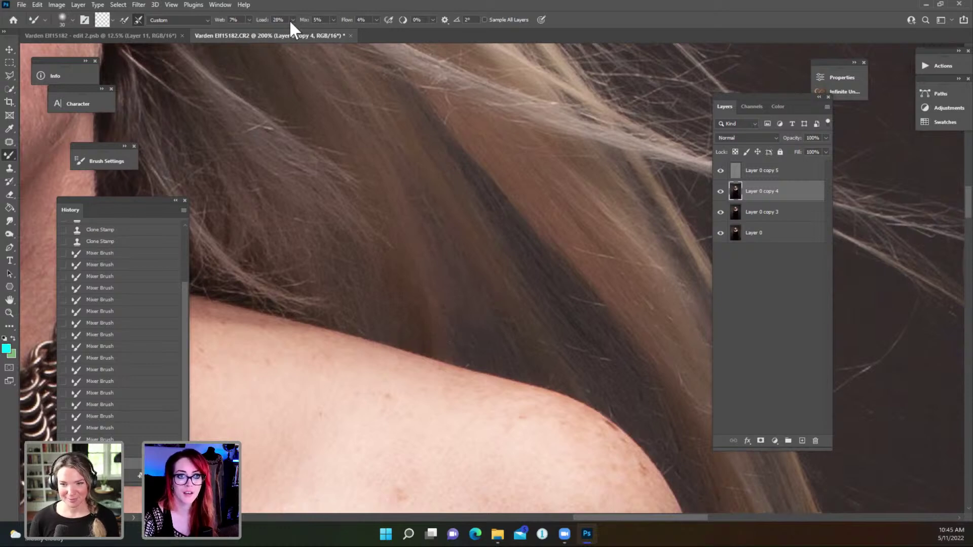
Raise the Mixer Brush flow to 13% and blend the inner hair tones into the dark gap with a larger brush
left_click(376, 19)
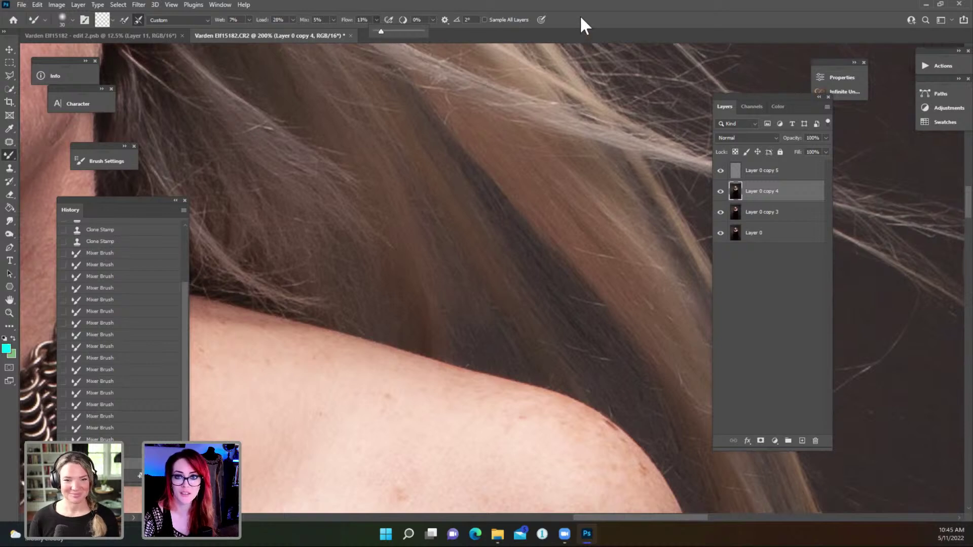
mouse_move(452, 174)
left_mouse_down()
mouse_move(426, 102)
mouse_move(520, 251)
mouse_move(479, 170)
mouse_move(537, 293)
mouse_move(446, 160)
left_mouse_up()
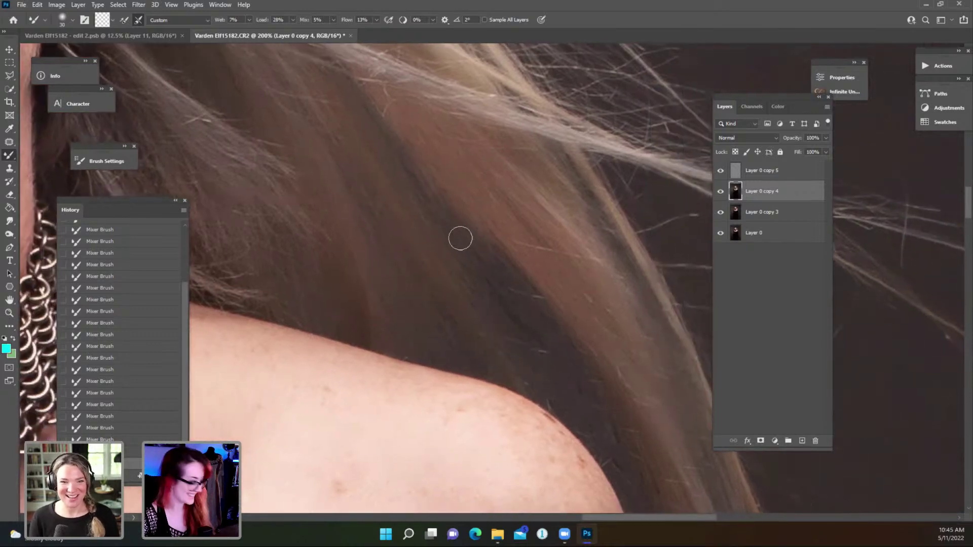
key("bracketright")
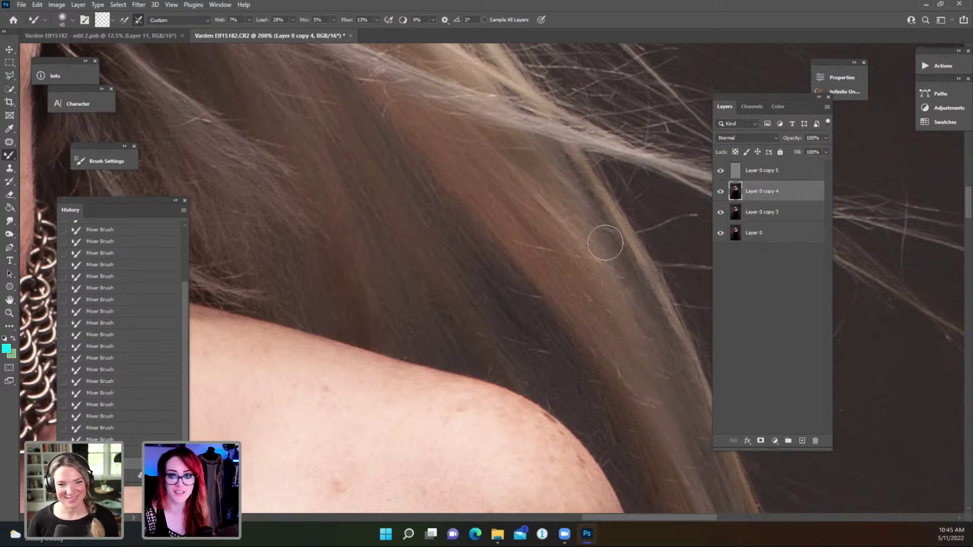
left_click_drag(592, 286, 585, 191)
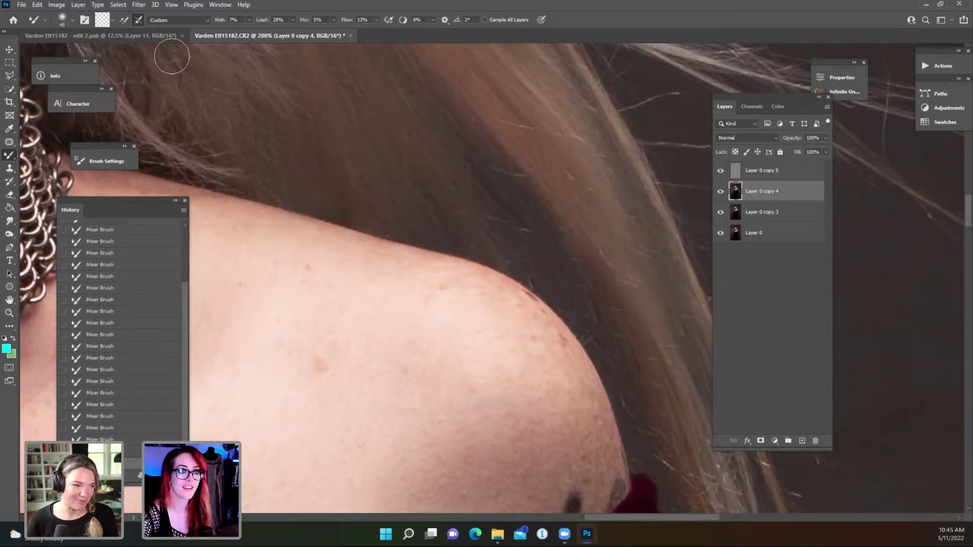
Sample reddish-brown hair tones and paint them over the dark gap between the locks above the shoulder
left_click(562, 169, "alt")
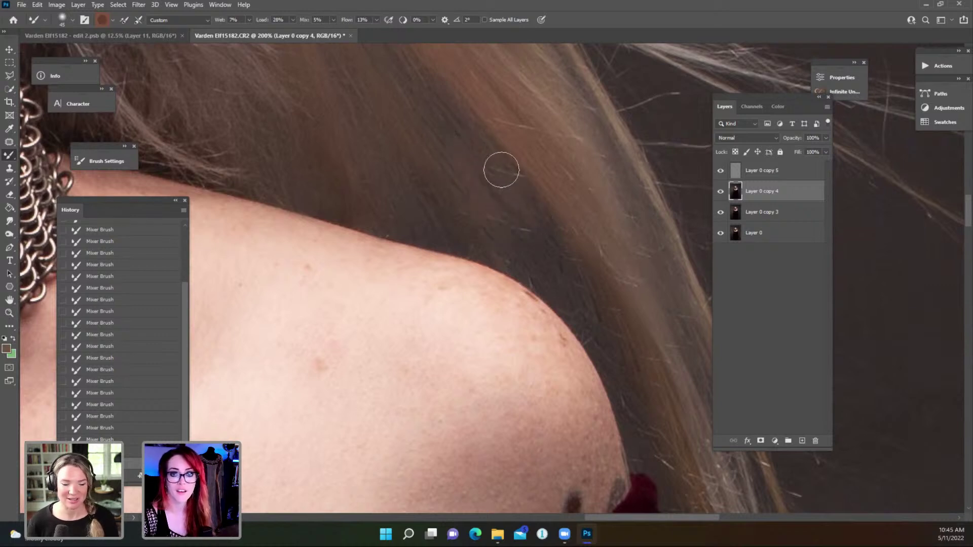
left_click_drag(500, 168, 560, 258)
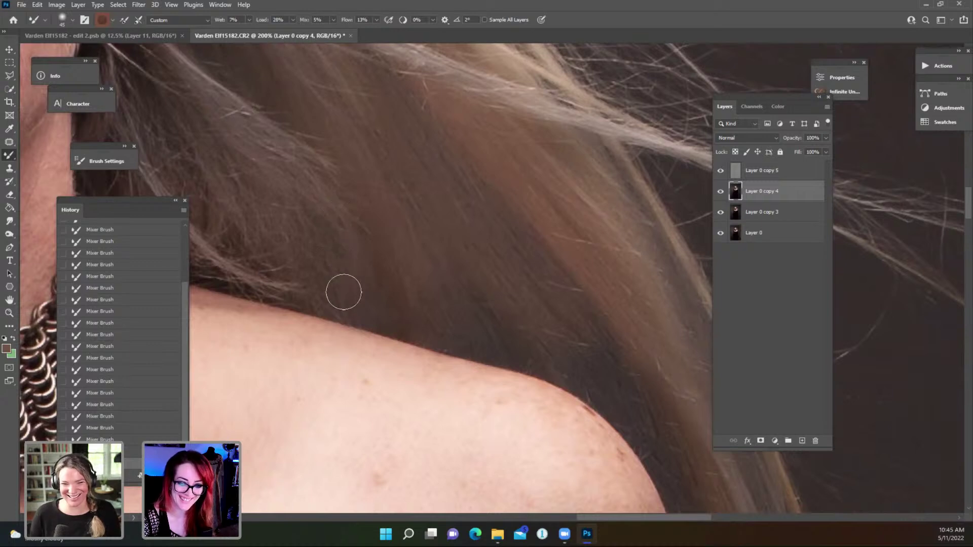
left_click(385, 262, "alt")
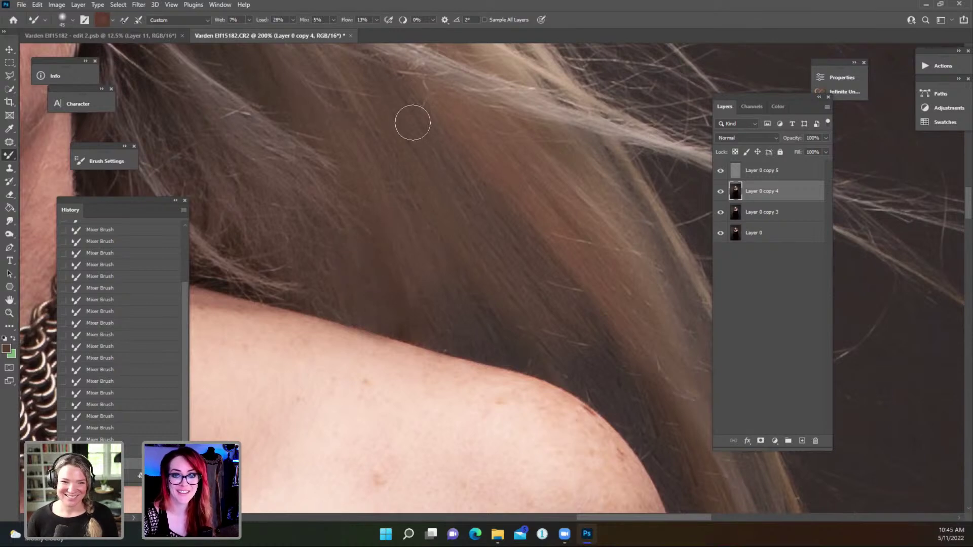
left_click_drag(475, 280, 424, 252)
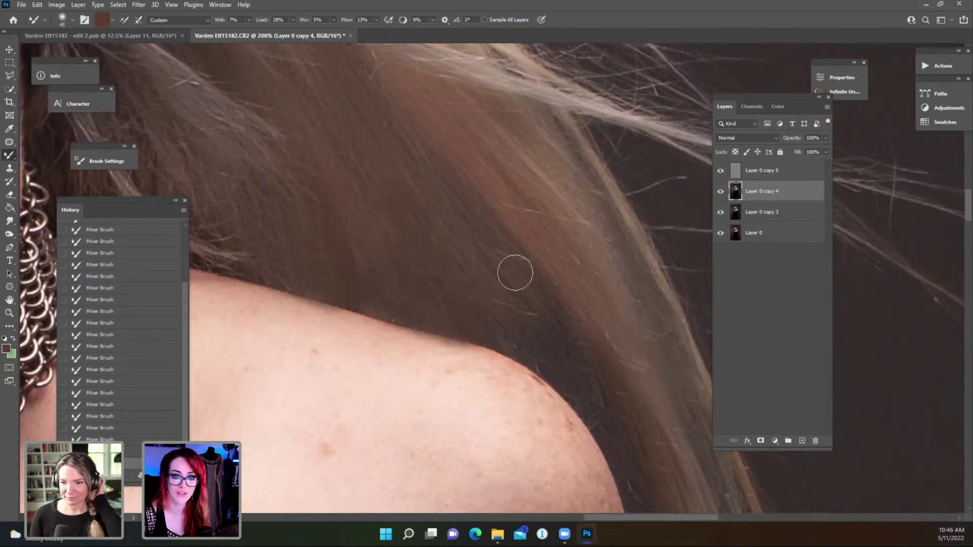
Sample brown hair tones and blend them along the lock above the shoulder with the Mixer Brush on Layer 0 copy 4
left_click(556, 281, "alt")
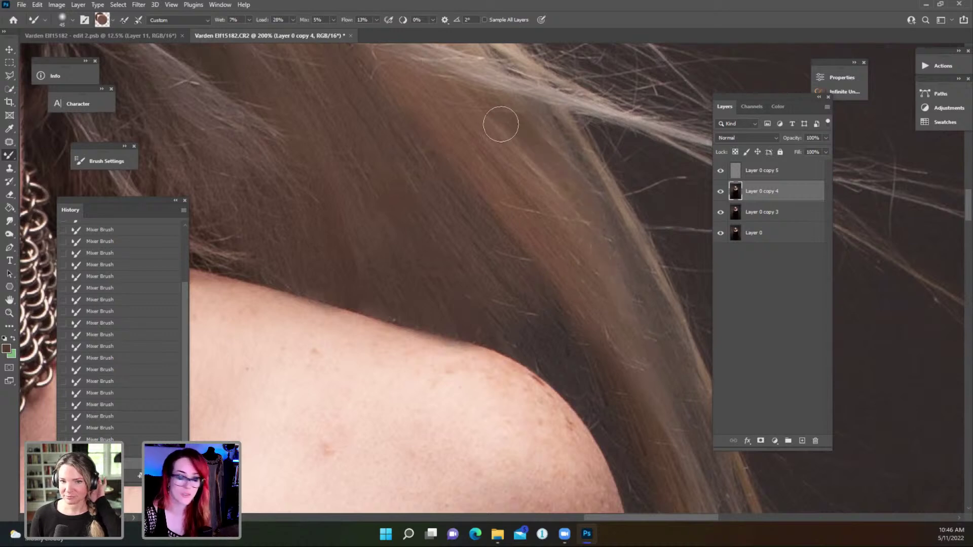
left_click(506, 136)
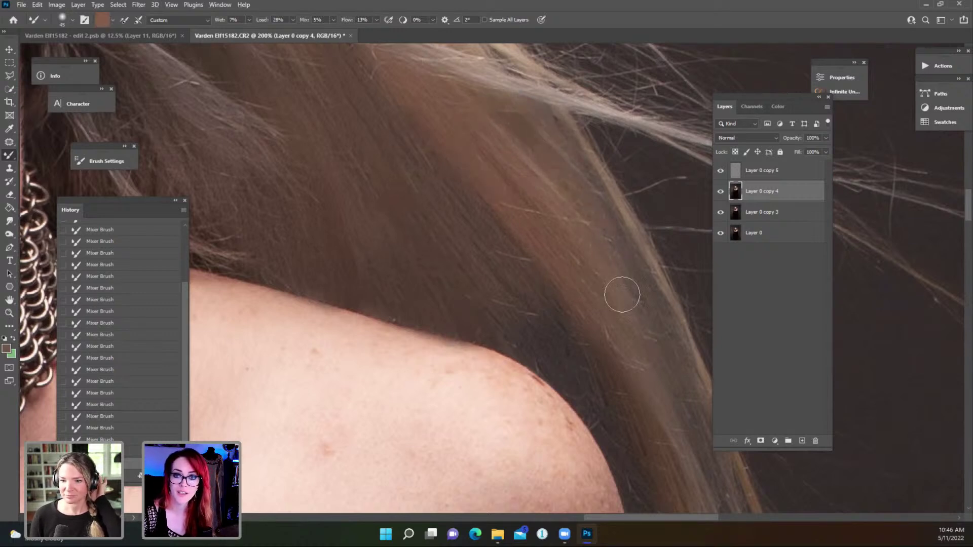
left_click(649, 289, "alt")
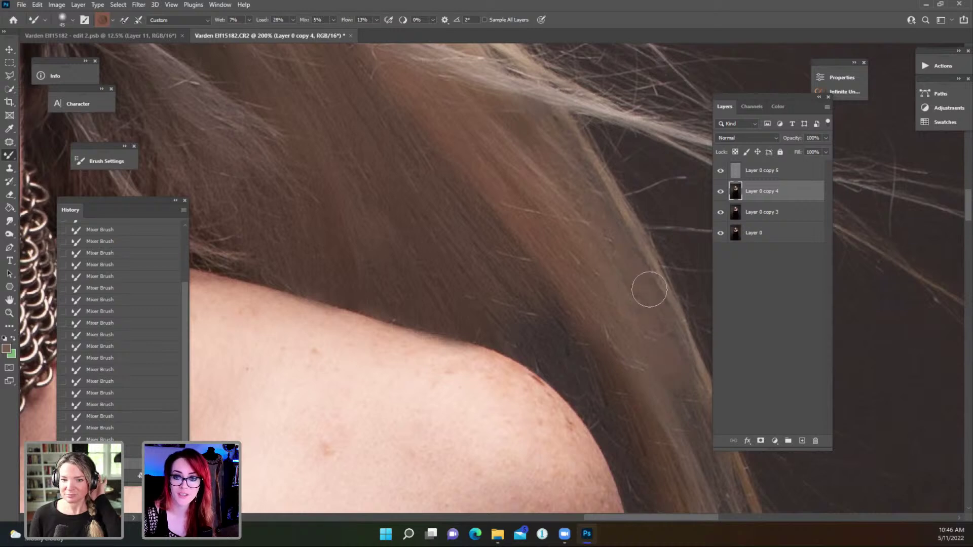
mouse_move(603, 341)
left_mouse_down()
mouse_move(599, 149)
mouse_move(581, 229)
mouse_move(516, 102)
mouse_move(518, 168)
mouse_move(533, 206)
mouse_move(561, 230)
mouse_move(602, 305)
mouse_move(587, 246)
mouse_move(596, 188)
mouse_move(652, 309)
mouse_move(631, 192)
mouse_move(619, 366)
mouse_move(612, 300)
mouse_move(578, 212)
mouse_move(598, 303)
mouse_move(568, 221)
mouse_move(613, 350)
mouse_move(535, 104)
left_mouse_up()
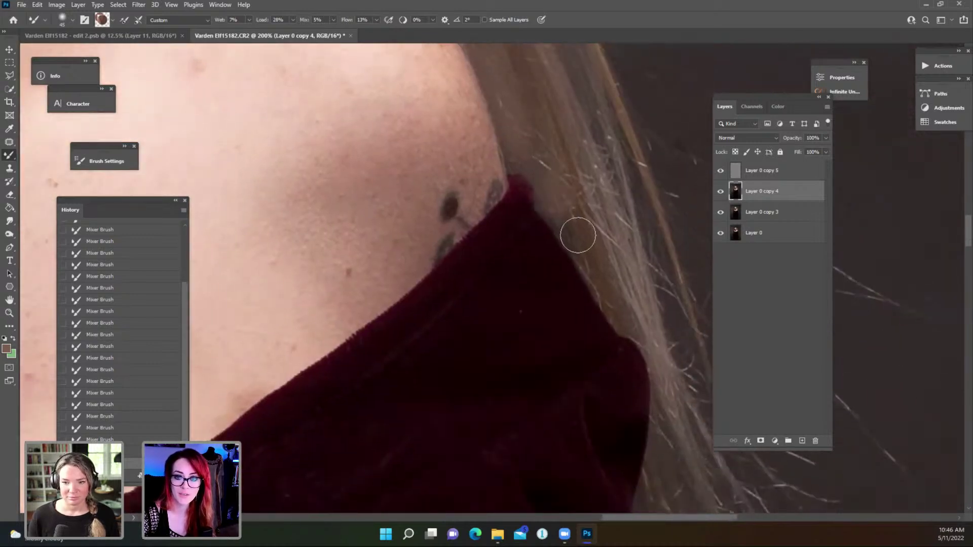
Sample the dress's dark red and paint the sleeve's upper edge beside the hair with a 25-pixel Mixer Brush
left_click_drag(583, 152, 597, 320)
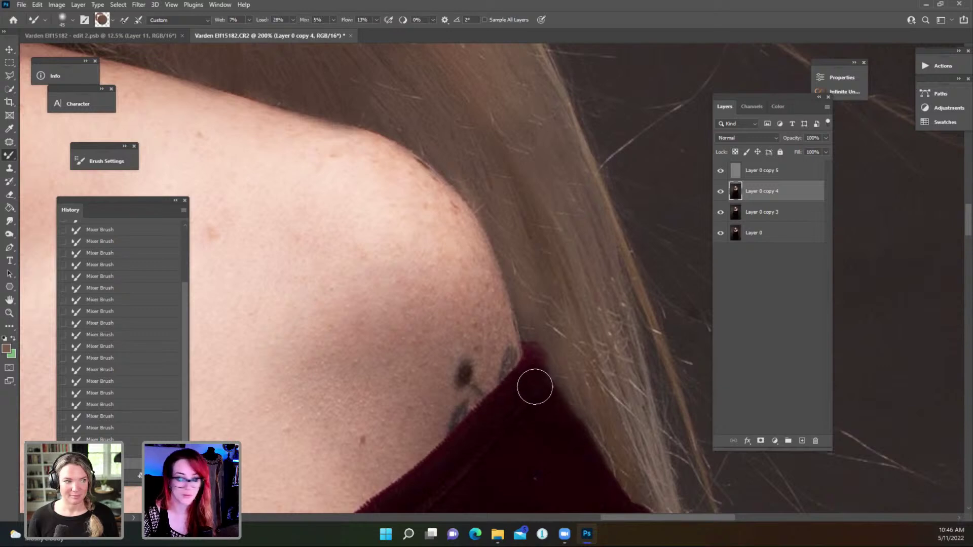
left_click(520, 390, "alt")
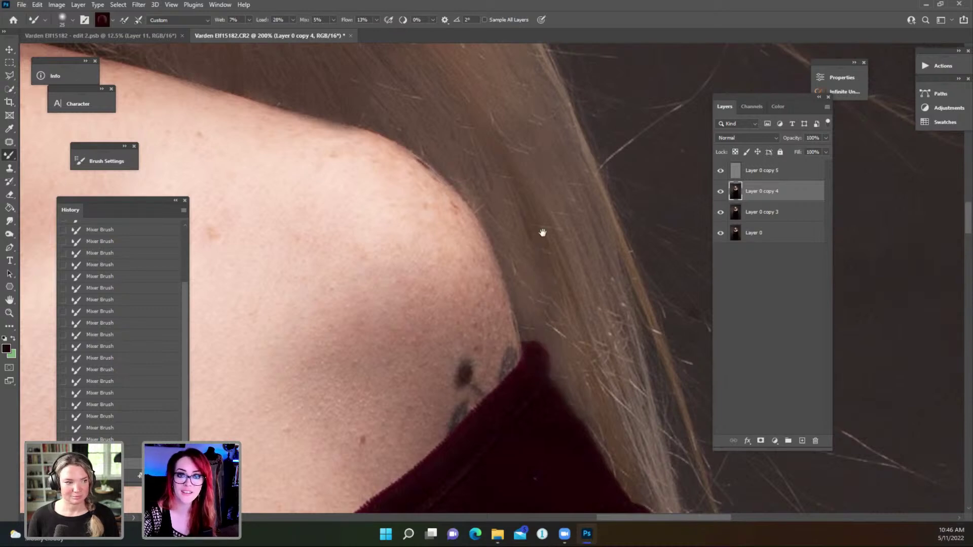
left_click_drag(542, 233, 638, 420)
Resample reddish-brown hair tones and even out the colour of the hair mass above the shoulder with a larger Mixer Brush
scroll(573, 275, "down", 1)
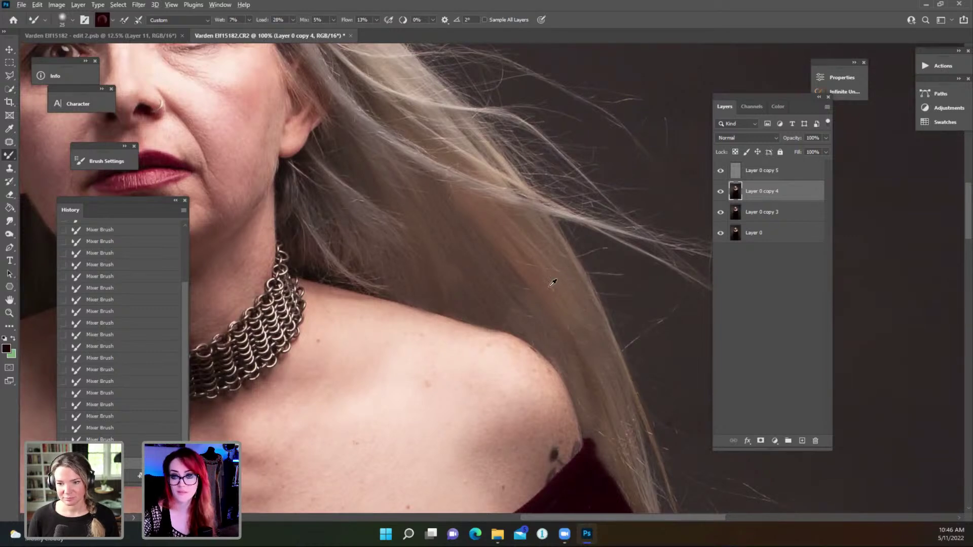
left_click(540, 272, "alt")
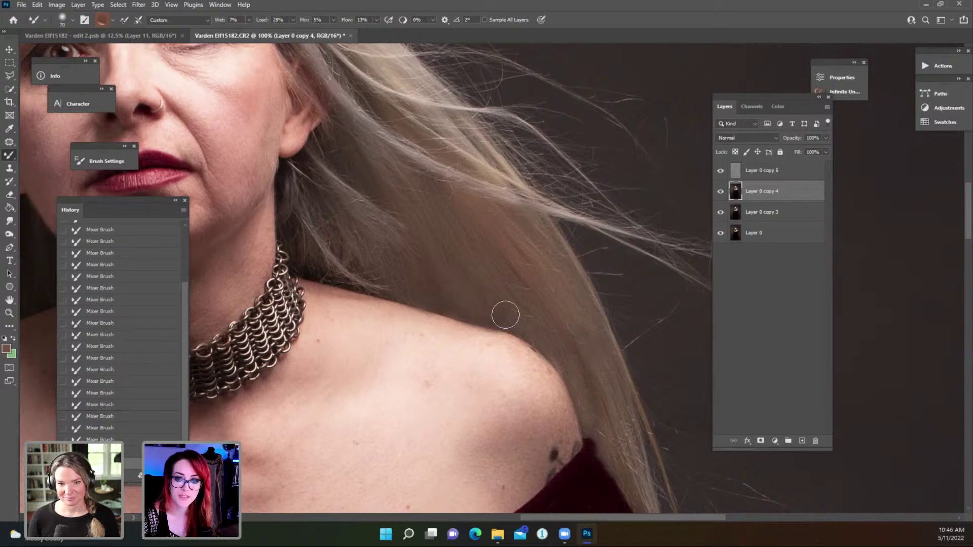
left_click(539, 312, "alt")
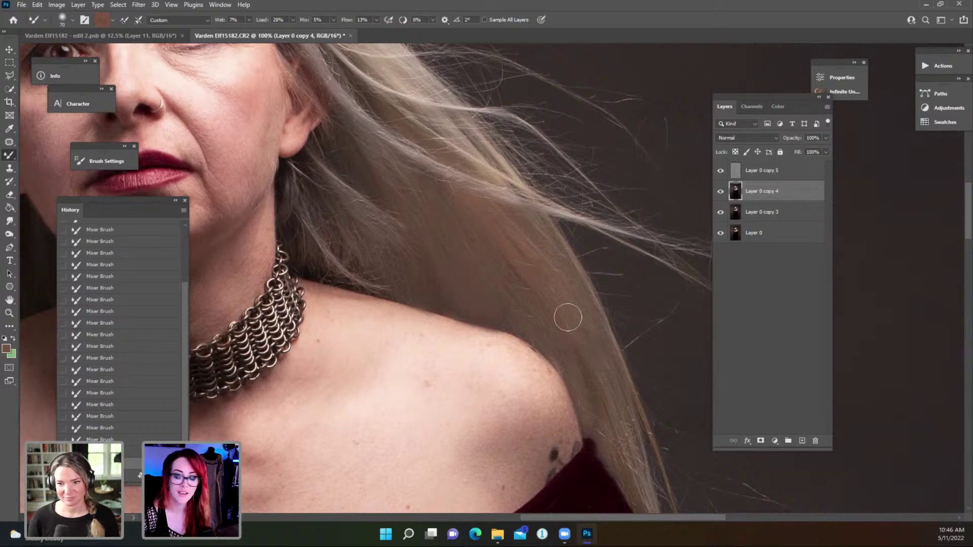
key("ctrl+minus")
key("ctrl+minus")
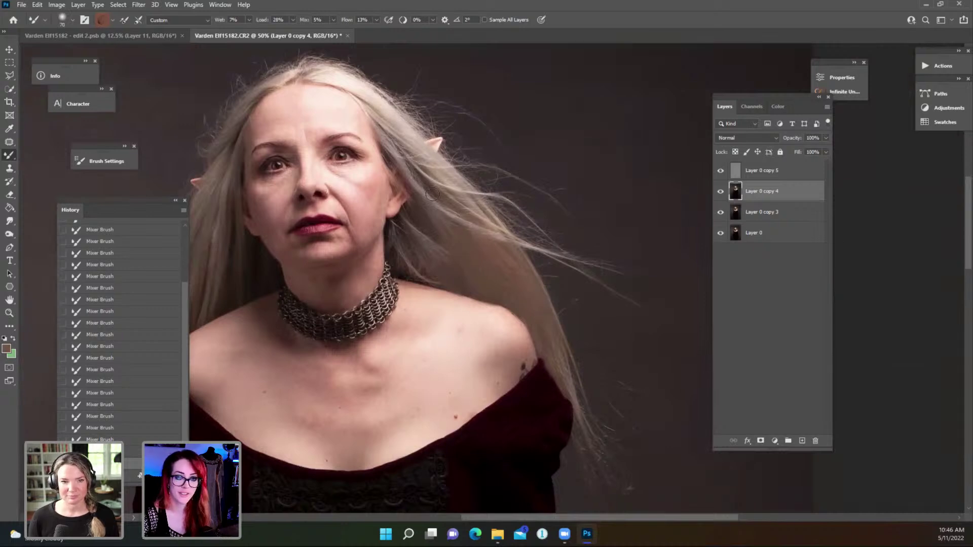
left_click(436, 219, "alt")
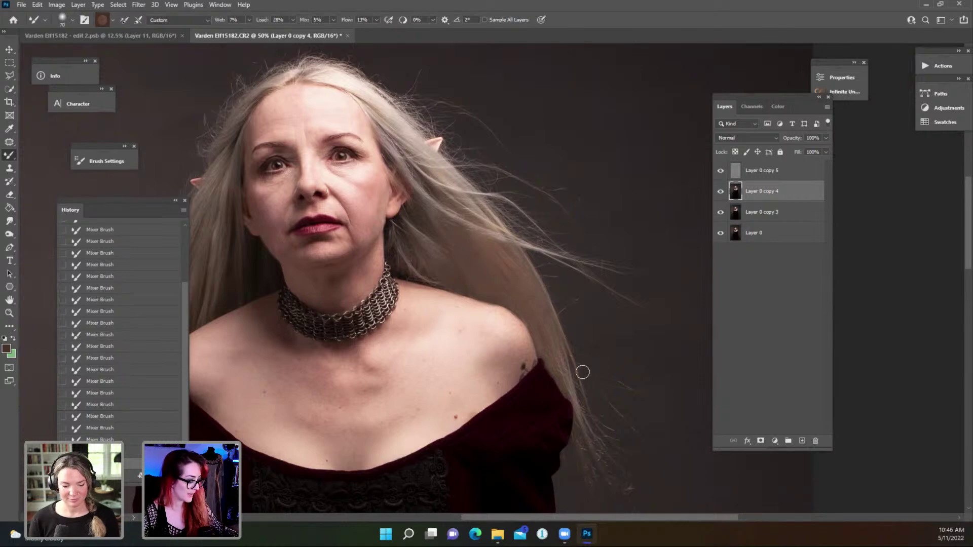
Clone out the light crossing hairs in the filled hair area above the shoulder on Layer 0 copy 5
scroll(583, 377, "up", 5)
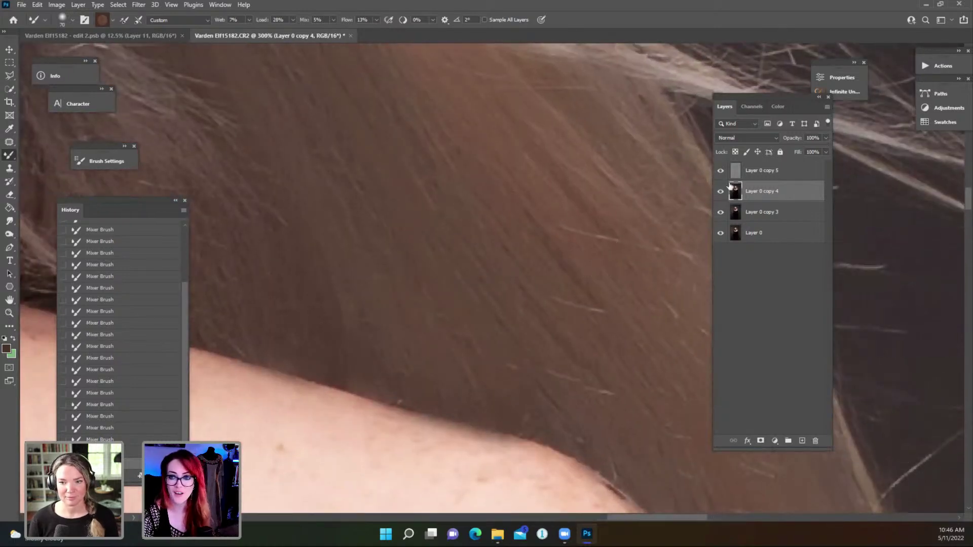
left_click(747, 175)
key("s")
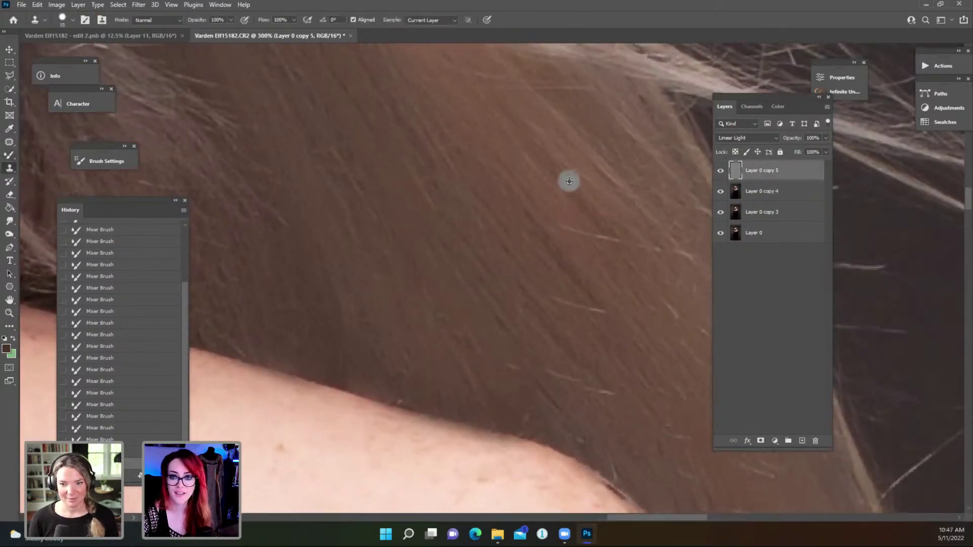
left_click(518, 243, "alt")
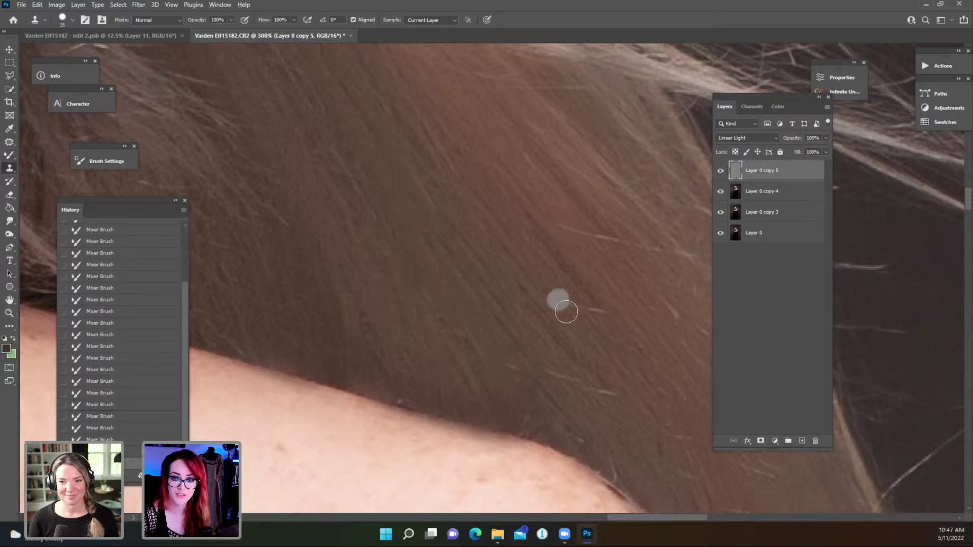
mouse_move(540, 374)
left_mouse_down()
mouse_move(613, 402)
mouse_move(606, 351)
mouse_move(568, 306)
mouse_move(588, 398)
left_mouse_up()
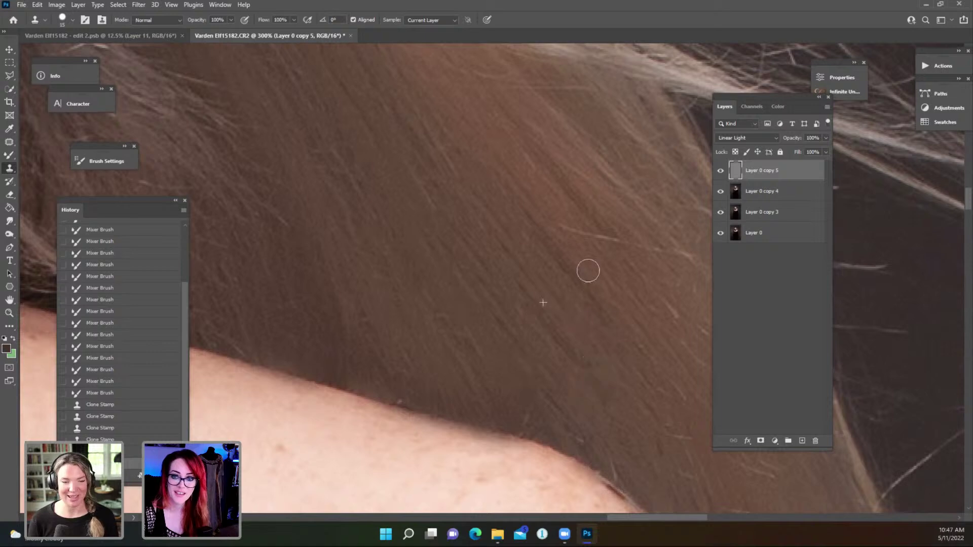
left_click_drag(546, 252, 513, 221)
Clone hair texture over the short stray hairs in the lock beside the shoulder curve
left_click_drag(576, 294, 446, 163)
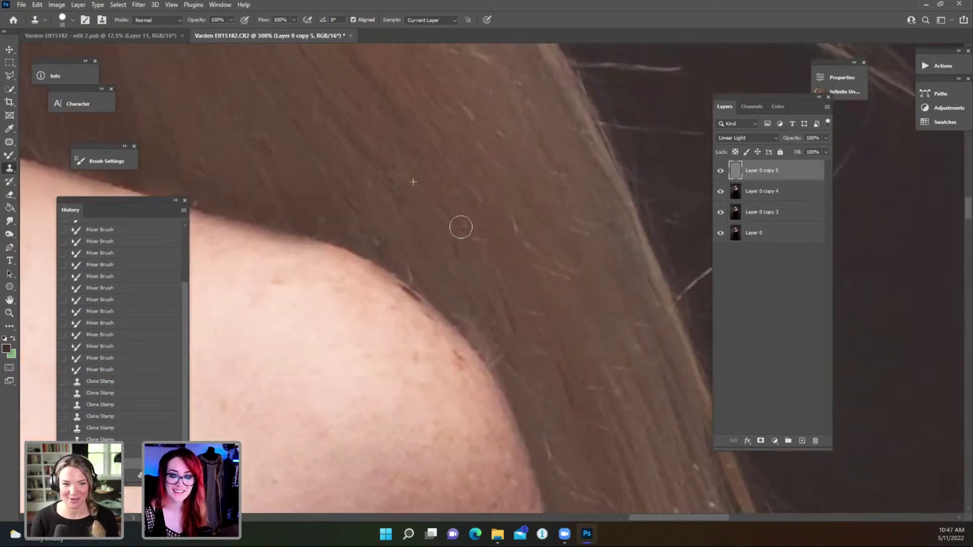
left_click(487, 256)
left_click(496, 187)
left_click(525, 231)
left_click(444, 167)
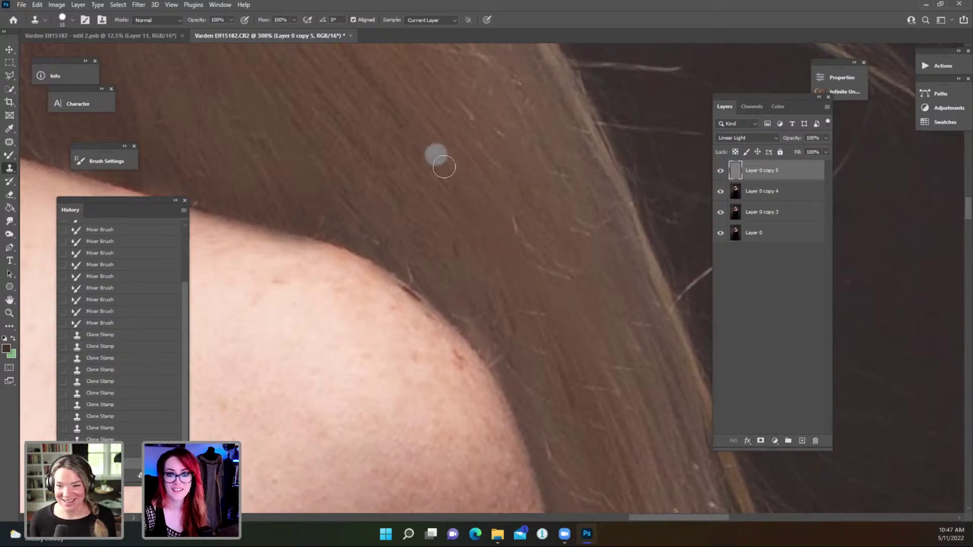
Reduce the Clone Stamp size and remove the finer crossing hairs and dark streaks along the lock beside the shoulder
key("bracketleft")
key("bracketleft")
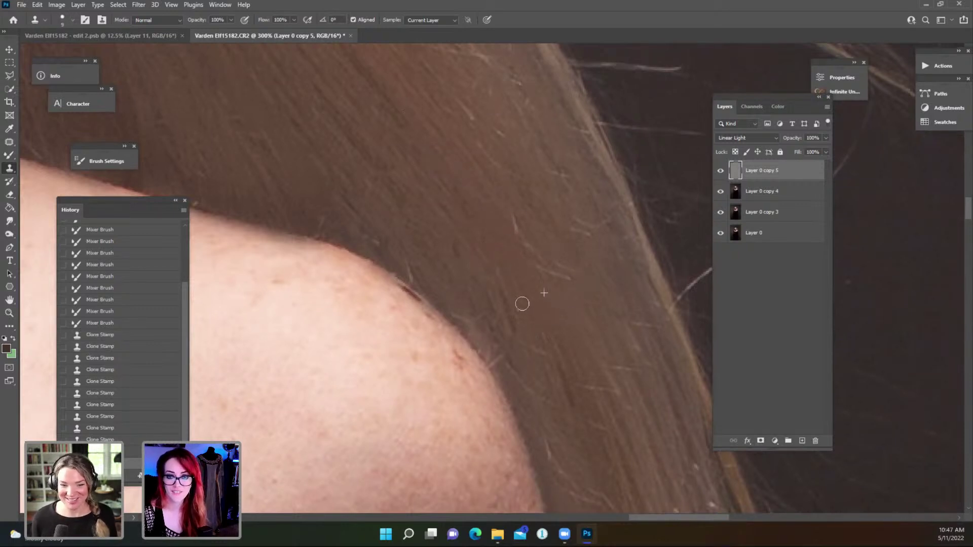
left_click(501, 311)
left_click(466, 254)
left_click(485, 280)
left_click(509, 315)
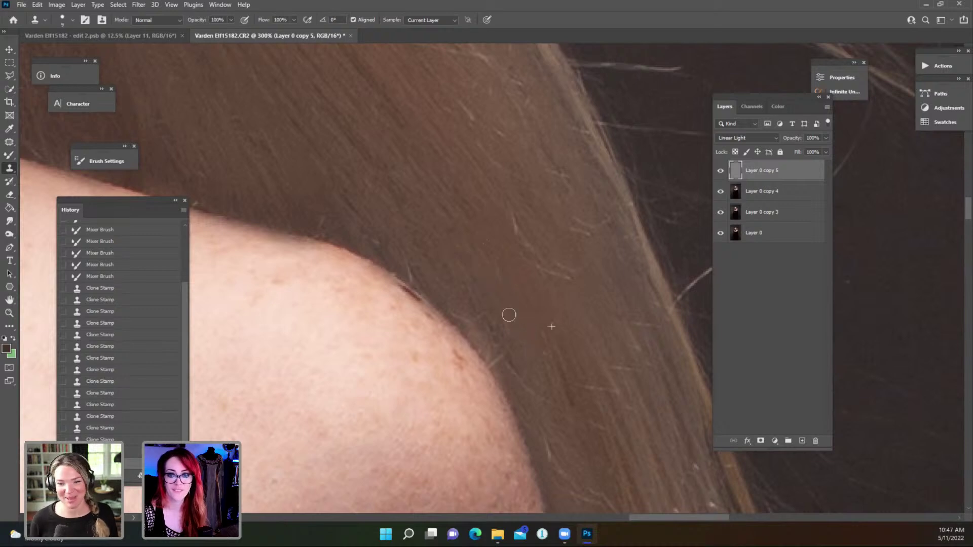
left_click(529, 337)
left_click(562, 339)
Clone away the remaining stray hairs farther down the lock, between the shoulder and the dress sleeve
left_click_drag(562, 329, 515, 215)
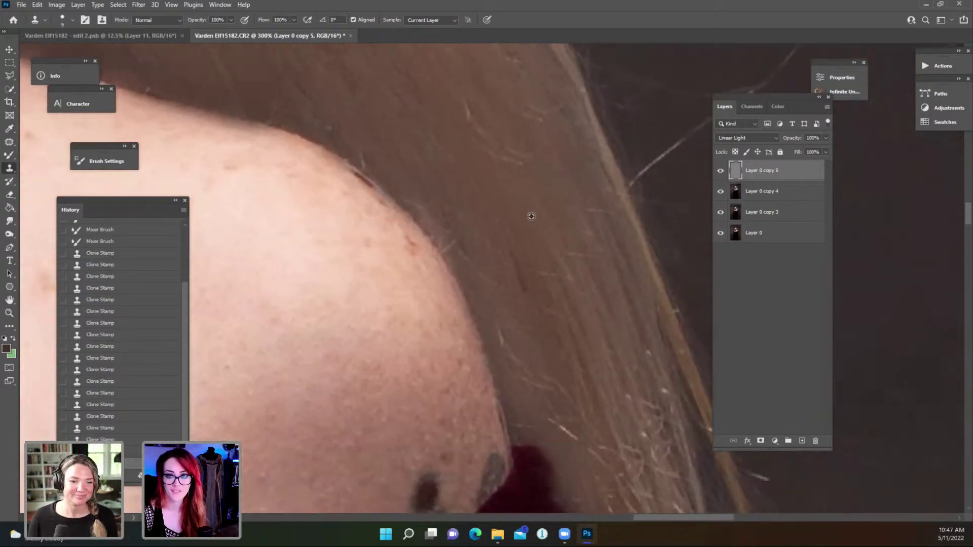
left_click(569, 237)
left_click(575, 219)
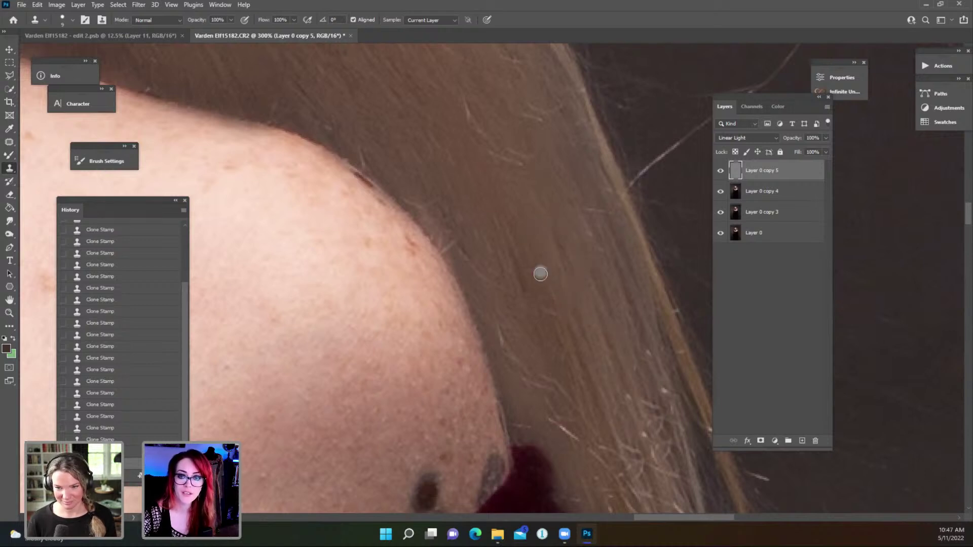
left_click_drag(456, 181, 492, 217)
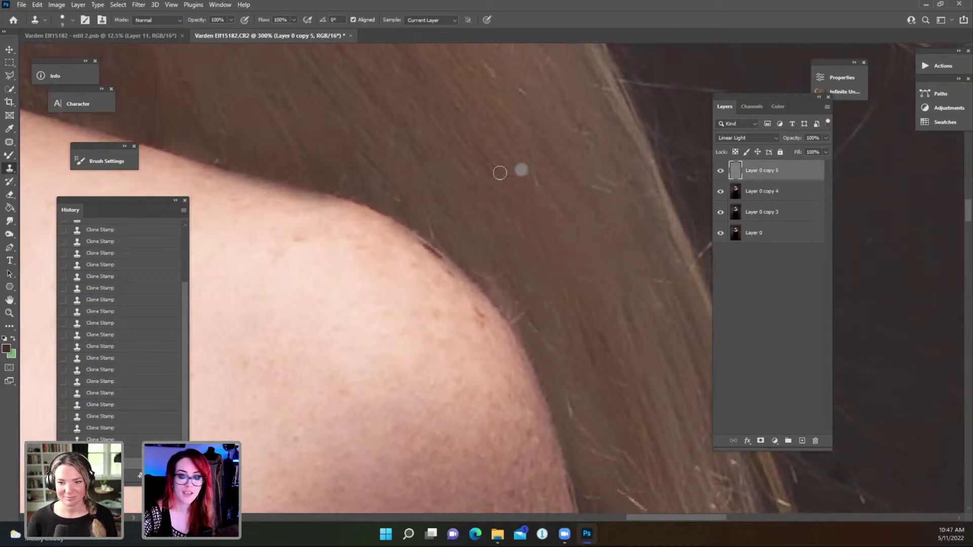
left_click_drag(489, 213, 545, 233)
Clone clean skin texture over the tattoo marks on the upper arm above the sleeve on Layer 0 copy 5
key("ctrl+minus")
left_click_drag(489, 348, 500, 152)
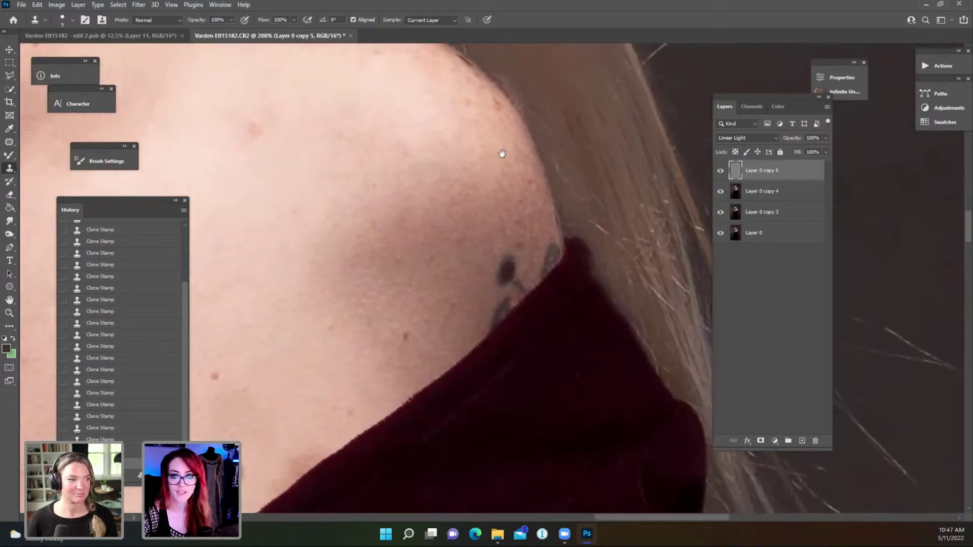
left_click(482, 227, "alt")
left_click_drag(502, 257, 509, 272)
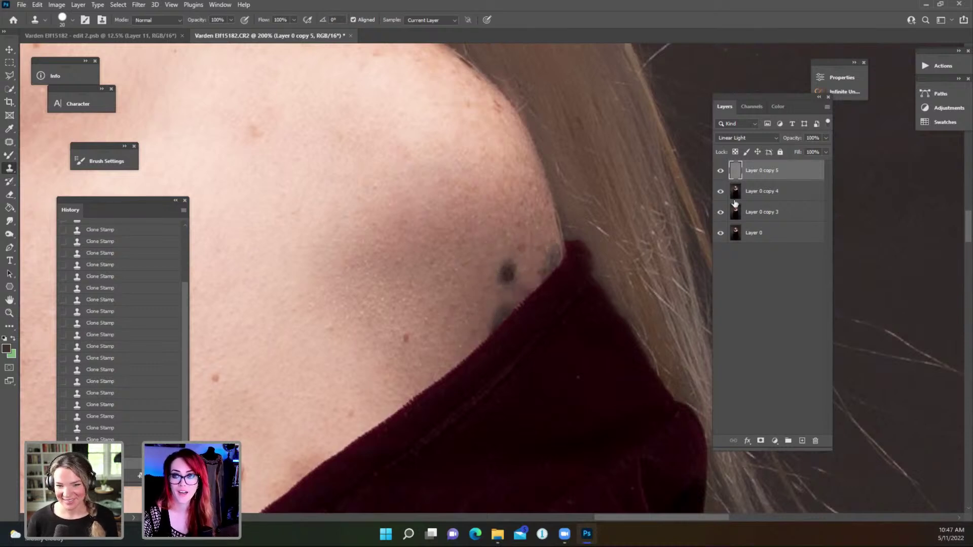
Try the Mixer Brush on the tattoo in Layer 0 copy 4, undo the stroke and set the brush to clean after each stroke
key("alt+bracketleft")
key("b")
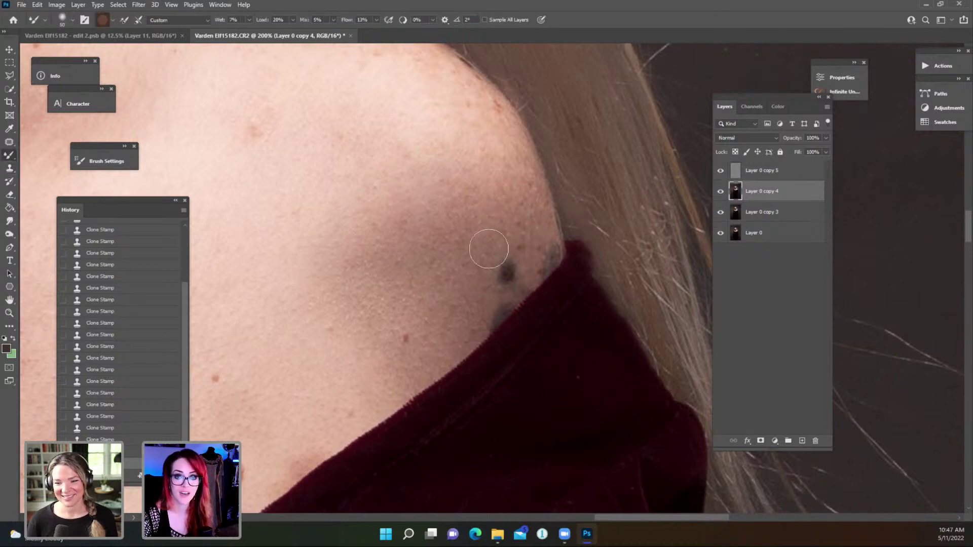
mouse_move(506, 250)
left_mouse_down()
mouse_move(491, 272)
mouse_move(499, 282)
mouse_move(492, 269)
left_mouse_up()
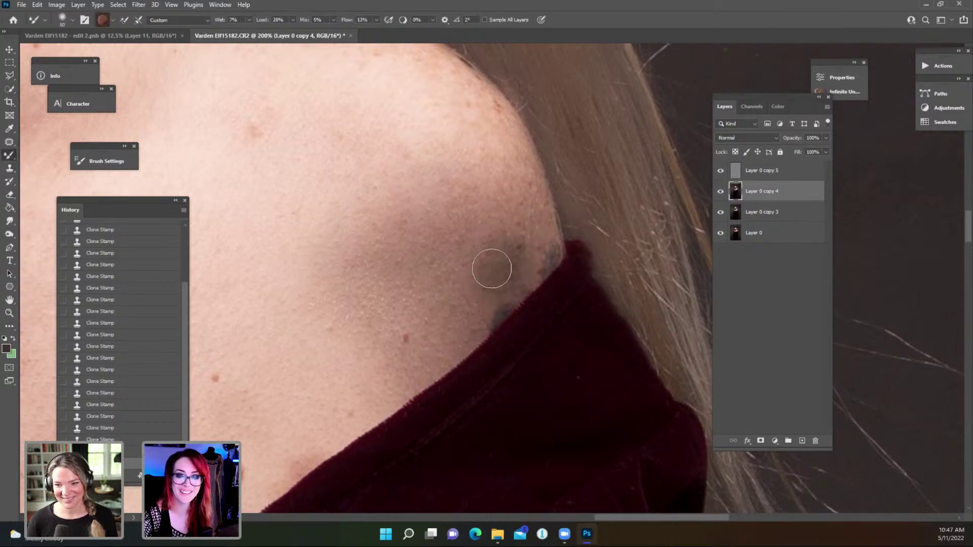
key("ctrl+z")
left_click(138, 19)
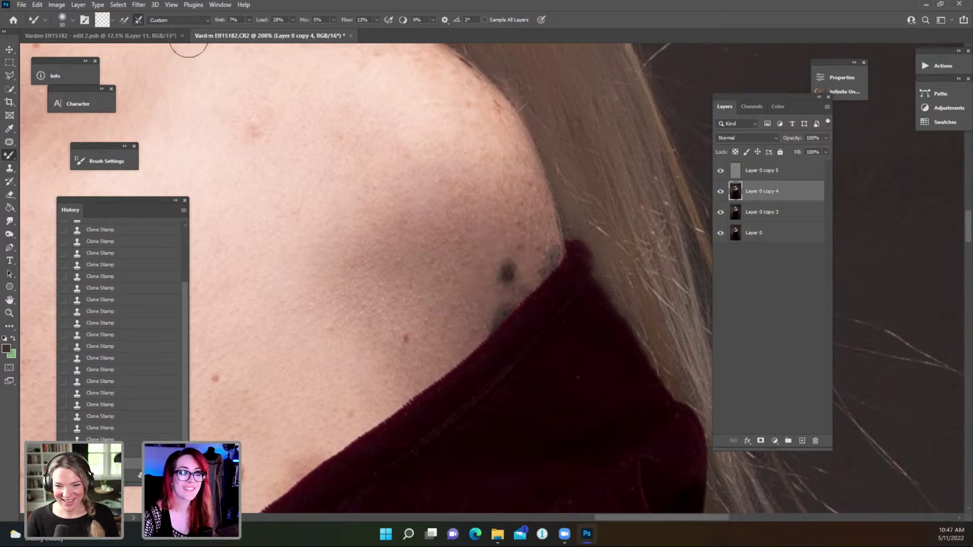
Blend the dark tattoo spots above the sleeve into the surrounding skin with the clean Mixer Brush, adjusting its size to fit
mouse_move(491, 273)
left_mouse_down()
mouse_move(509, 262)
mouse_move(475, 296)
mouse_move(507, 281)
mouse_move(481, 303)
mouse_move(498, 296)
mouse_move(480, 320)
mouse_move(525, 254)
mouse_move(541, 258)
mouse_move(523, 216)
mouse_move(530, 264)
mouse_move(476, 296)
mouse_move(477, 242)
mouse_move(496, 248)
mouse_move(471, 289)
mouse_move(478, 297)
mouse_move(503, 268)
mouse_move(518, 206)
mouse_move(518, 239)
mouse_move(526, 242)
mouse_move(527, 224)
mouse_move(542, 252)
mouse_move(540, 220)
mouse_move(550, 251)
mouse_move(489, 316)
mouse_move(546, 243)
mouse_move(537, 221)
mouse_move(531, 256)
mouse_move(539, 244)
mouse_move(521, 200)
mouse_move(503, 195)
mouse_move(481, 296)
mouse_move(509, 273)
left_mouse_up()
key("bracketright")
key("bracketright")
key("bracketright")
key("bracketright")
key("bracketleft")
key("bracketleft")
key("bracketleft")
key("bracketleft")
key("bracketleft")
key("bracketleft")
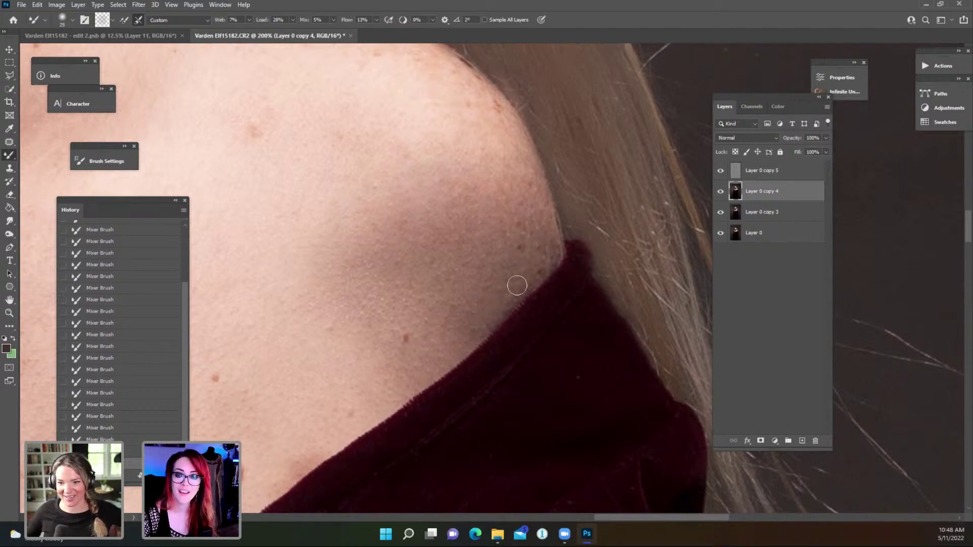
Clone skin texture over the remaining marks near the sleeve edge with a small brush on Layer 0 copy 5
left_click(731, 174)
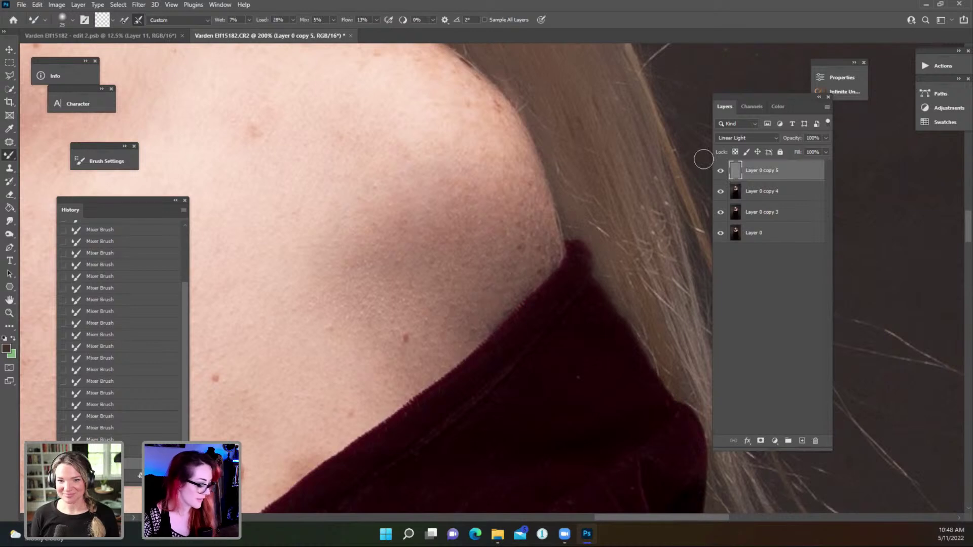
key("s")
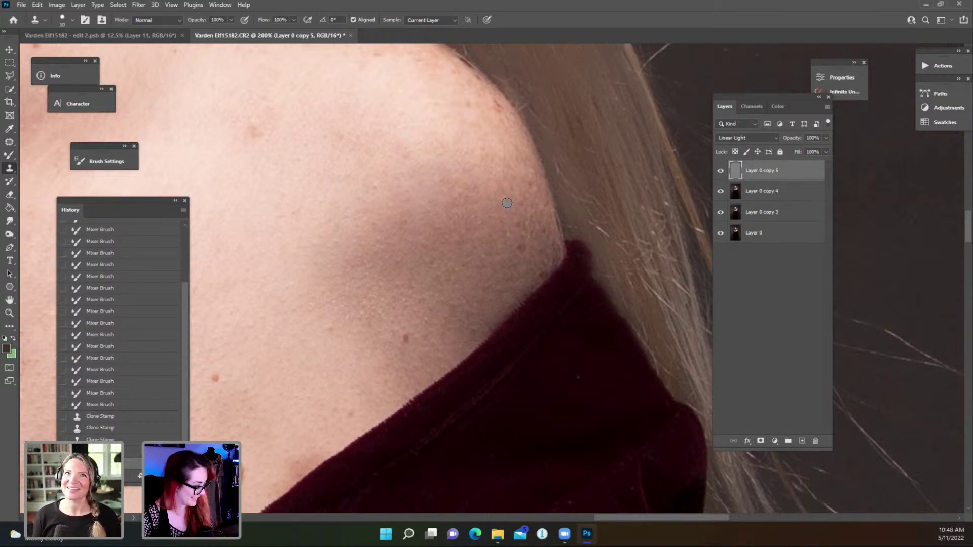
Smooth the redness on the cheek beside the nose ring with the clean Mixer Brush on Layer 0 copy 4
scroll(509, 208, "down", 2)
left_click_drag(379, 196, 540, 254)
left_click_drag(460, 215, 539, 374)
left_click_drag(435, 151, 474, 269)
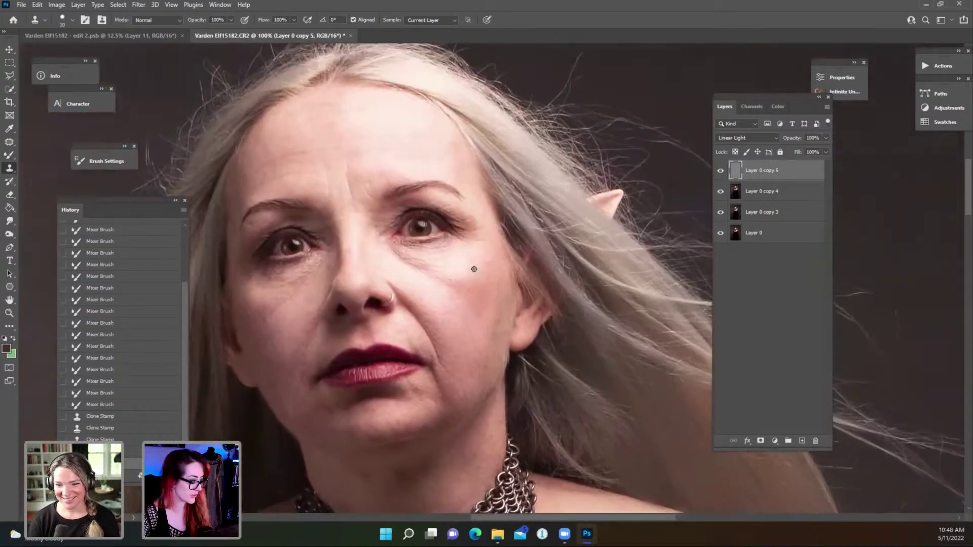
scroll(474, 270, "down", 1)
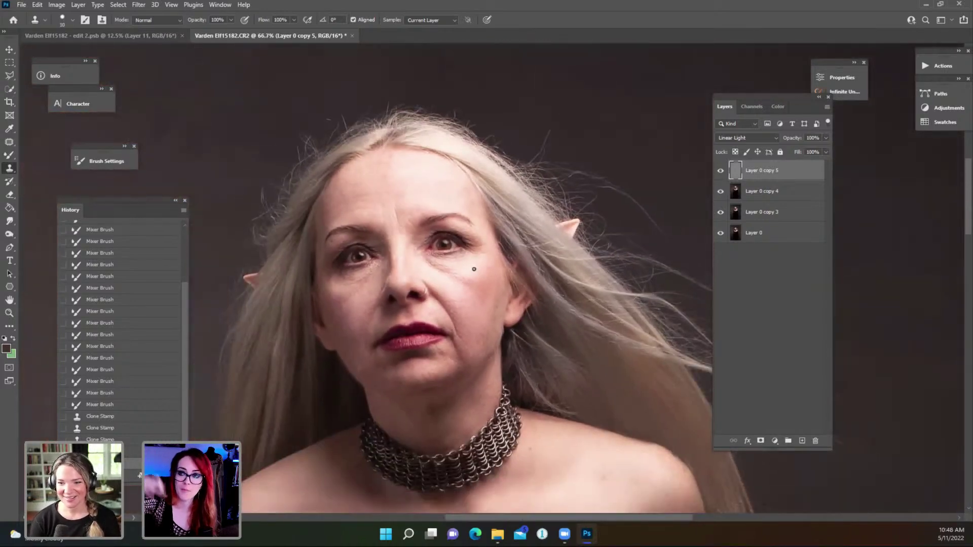
key("b")
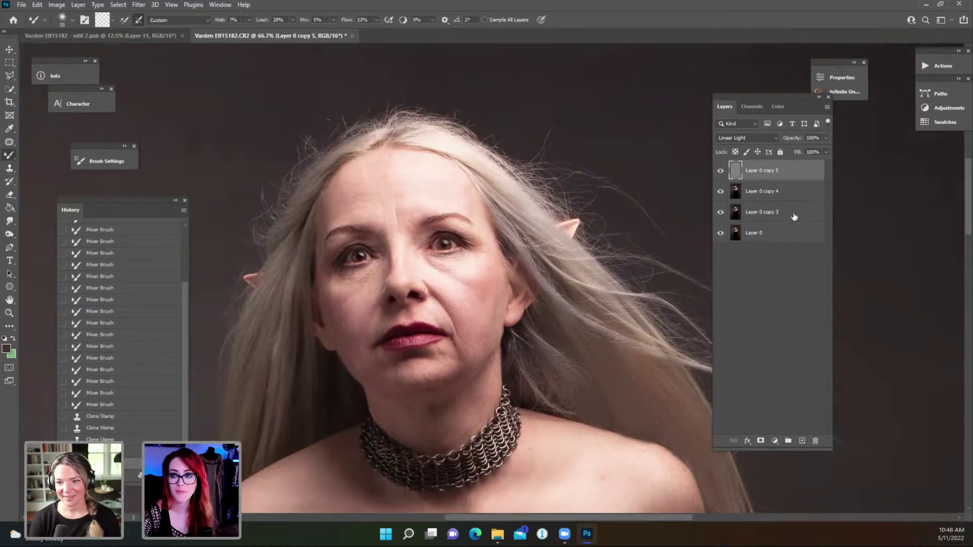
key("alt+bracketleft")
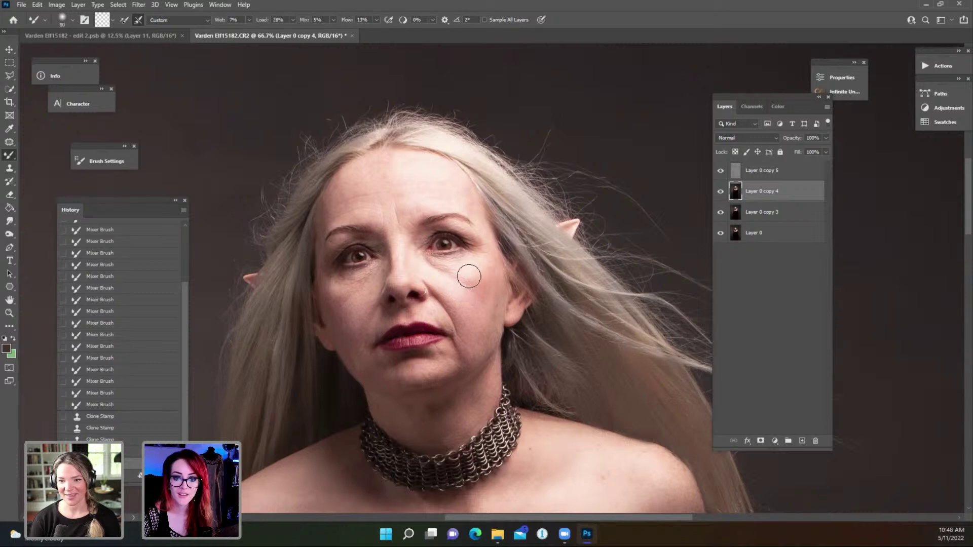
left_click_drag(473, 282, 488, 286)
left_click_drag(486, 290, 483, 306)
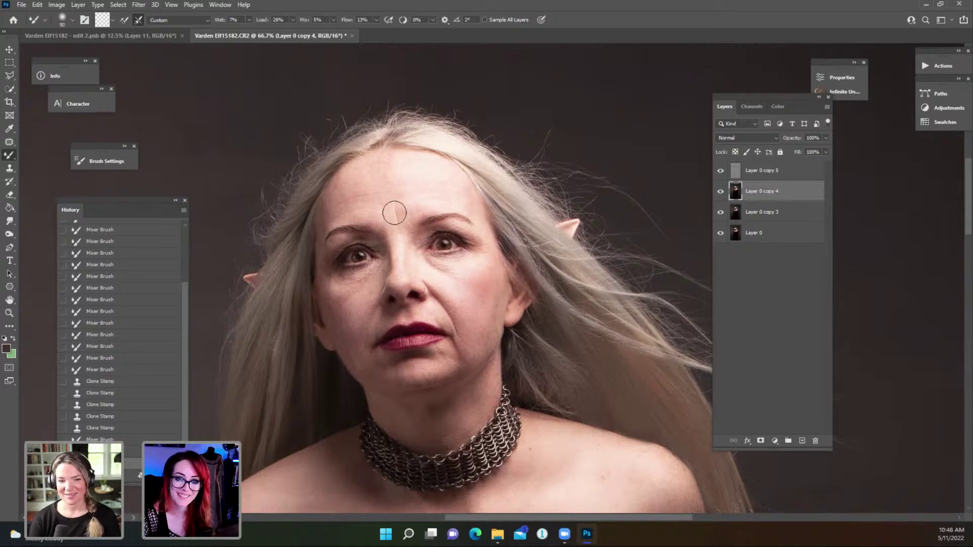
Even out the skin tones on the forehead and face with the Mixer Brush on Layer 0 copy 4
mouse_move(389, 179)
left_mouse_down()
mouse_move(369, 180)
mouse_move(362, 207)
mouse_move(345, 199)
mouse_move(394, 171)
mouse_move(416, 204)
mouse_move(436, 200)
mouse_move(443, 173)
mouse_move(424, 160)
mouse_move(444, 187)
mouse_move(481, 154)
mouse_move(421, 225)
mouse_move(396, 204)
mouse_move(400, 228)
mouse_move(373, 169)
left_mouse_up()
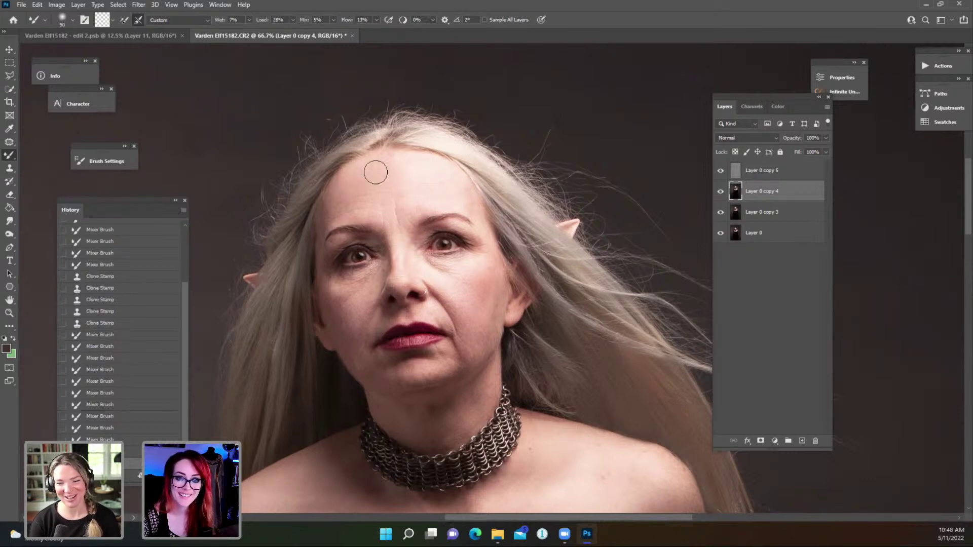
mouse_move(445, 278)
left_mouse_down()
mouse_move(474, 292)
mouse_move(343, 296)
mouse_move(364, 357)
mouse_move(395, 373)
mouse_move(434, 372)
mouse_move(462, 350)
mouse_move(467, 361)
mouse_move(489, 312)
mouse_move(483, 342)
mouse_move(487, 279)
mouse_move(477, 309)
mouse_move(461, 280)
mouse_move(443, 313)
mouse_move(370, 311)
left_mouse_up()
Blend the uneven skin tones across the chest and shoulder with a larger Mixer Brush
left_click_drag(442, 338, 427, 199)
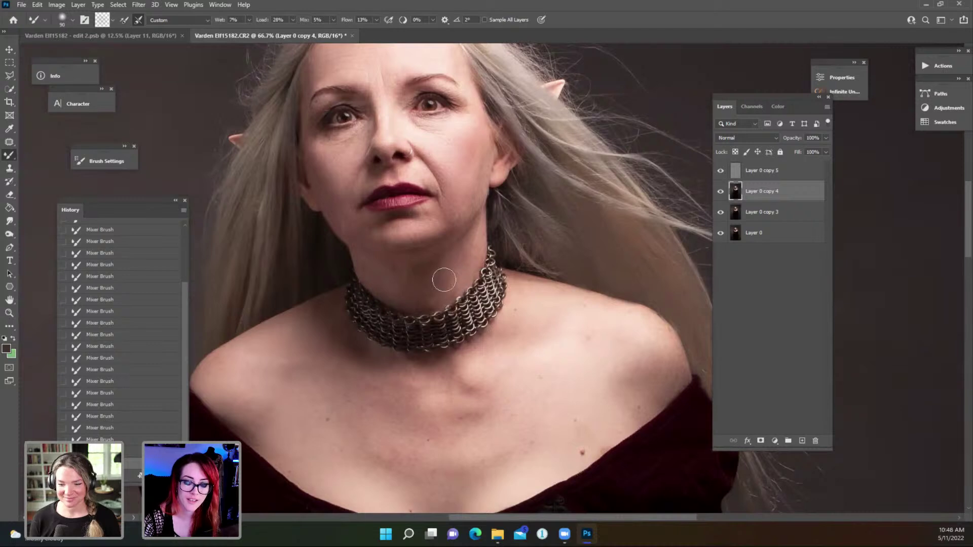
left_click_drag(449, 373, 478, 265)
key("bracketright")
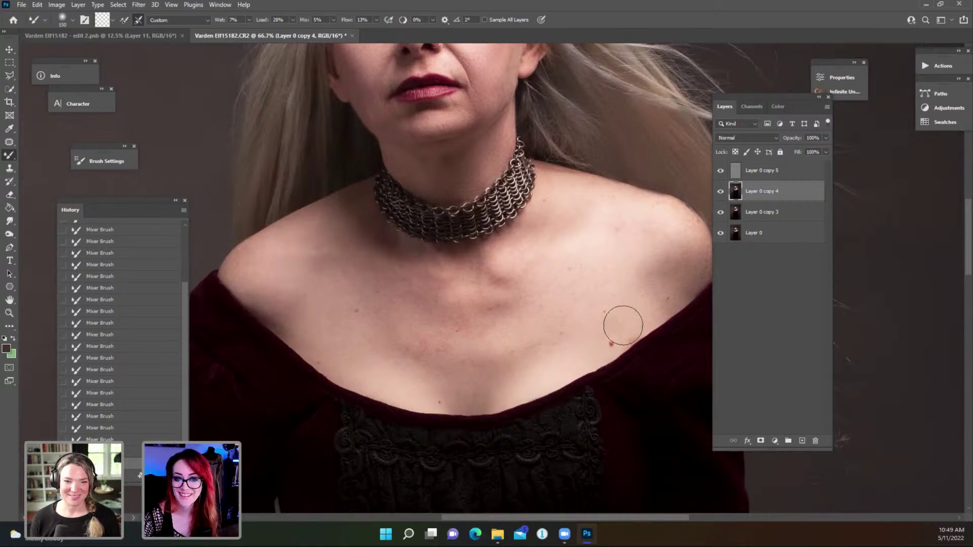
left_click_drag(648, 255, 594, 279)
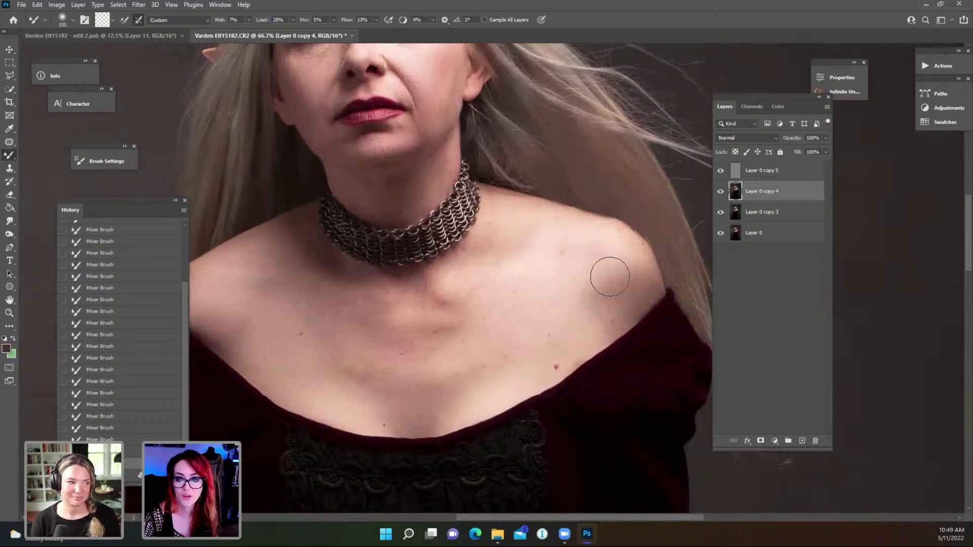
left_click_drag(515, 259, 593, 317)
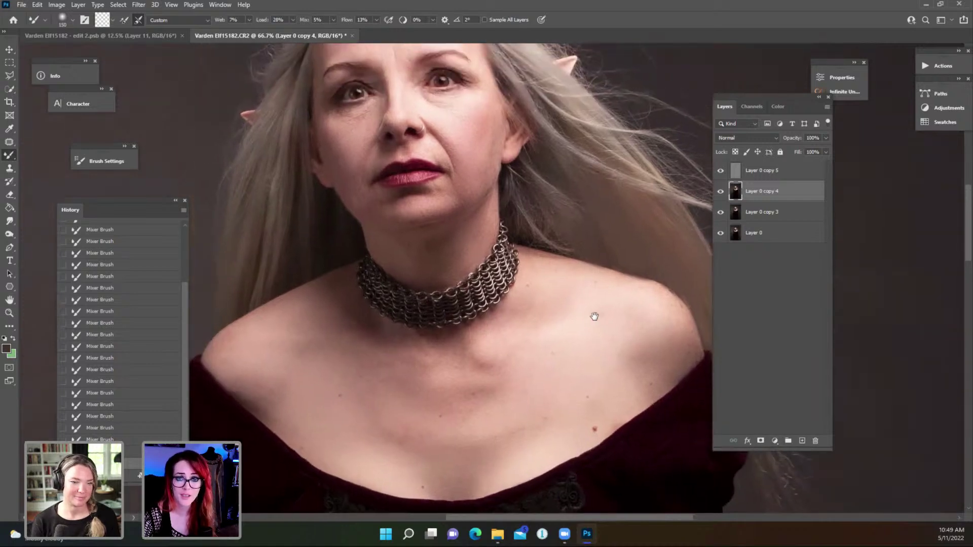
Smooth the redness on the outer cheek near the ear with a smaller Mixer Brush
left_click_drag(511, 312, 511, 336)
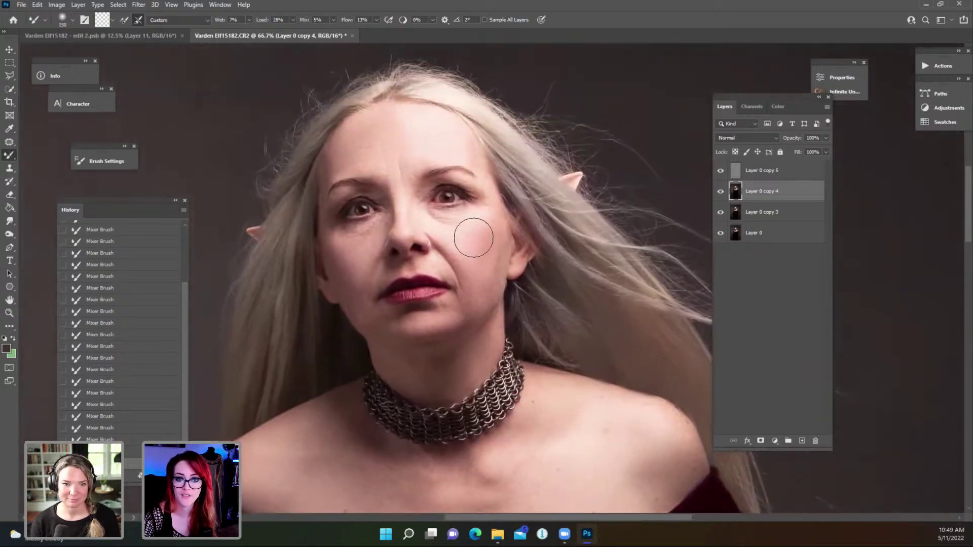
key("bracketleft")
key("bracketleft")
key("bracketleft")
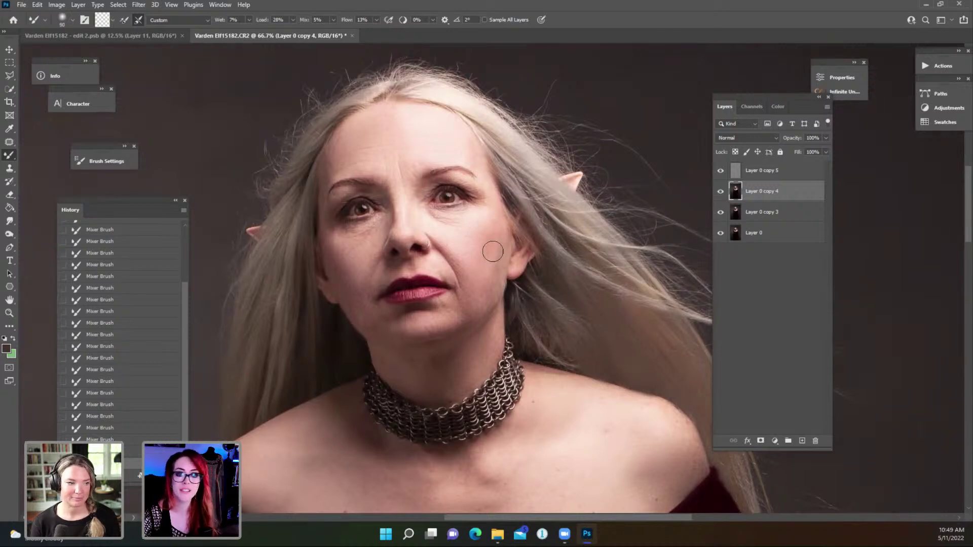
Examine the chest, dress, hands, face and pointed ears for areas that still need colour correction
scroll(520, 184, "down", 3)
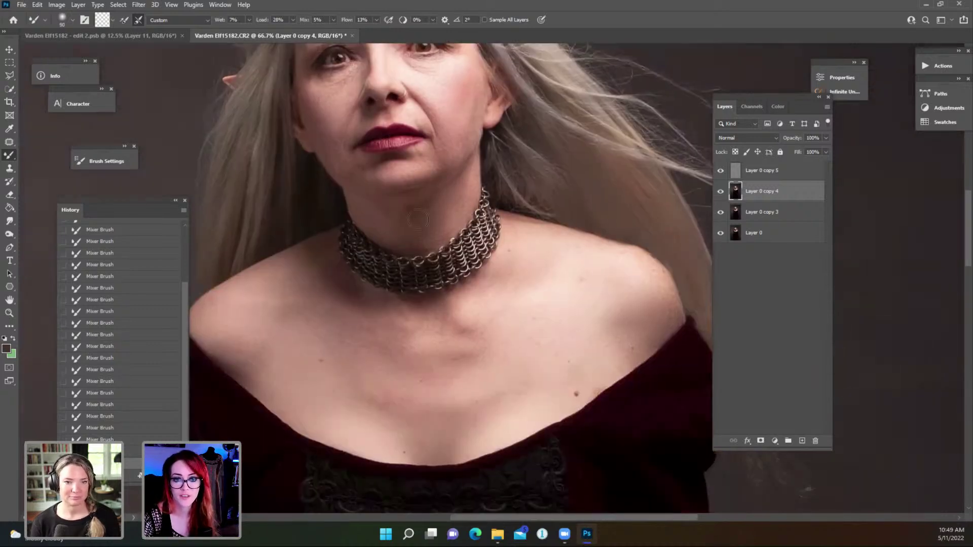
left_click_drag(555, 338, 515, 116)
left_click_drag(512, 375, 413, 99)
left_click_drag(451, 231, 563, 259)
scroll(562, 259, "left", 5)
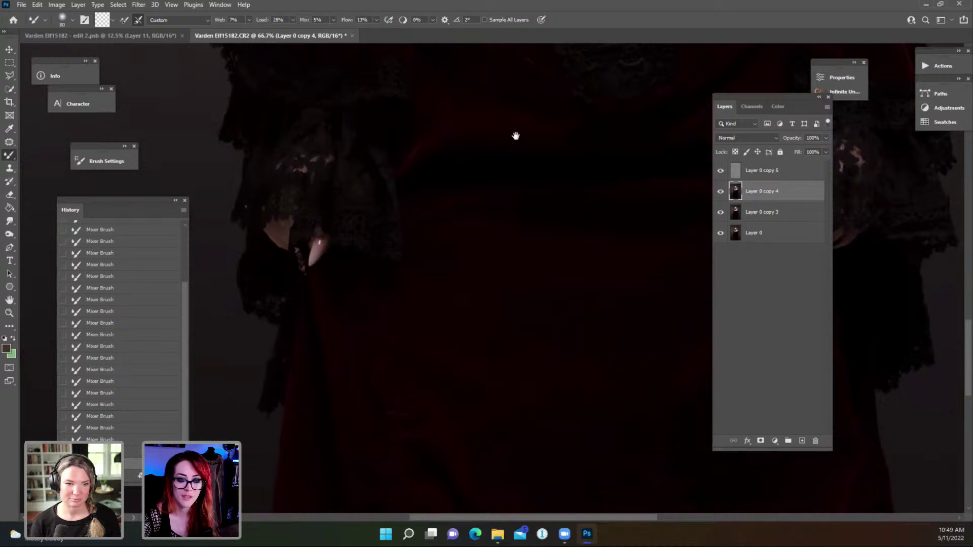
mouse_move(515, 137)
left_mouse_down()
mouse_move(365, 348)
mouse_move(500, 333)
mouse_move(475, 238)
mouse_move(419, 422)
mouse_move(429, 507)
left_mouse_up()
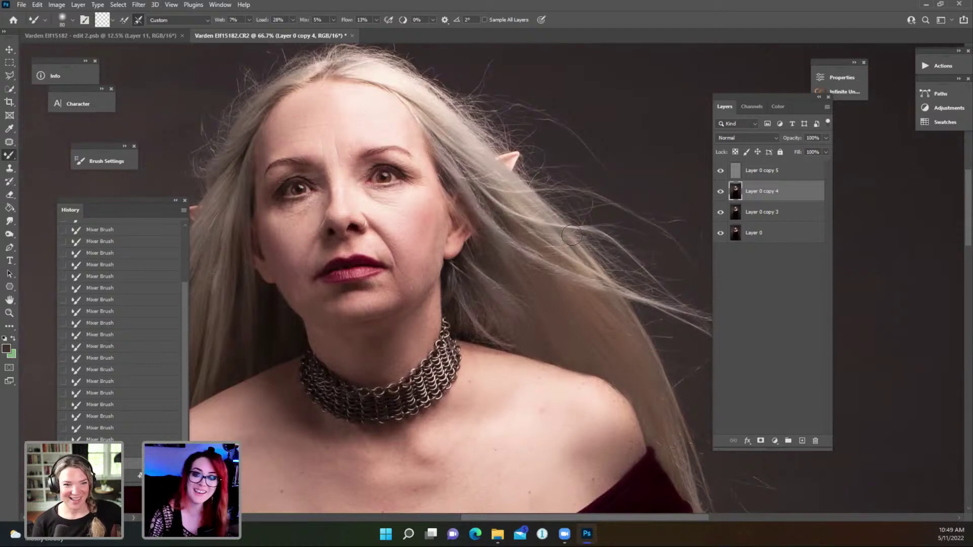
key("ctrl+minus")
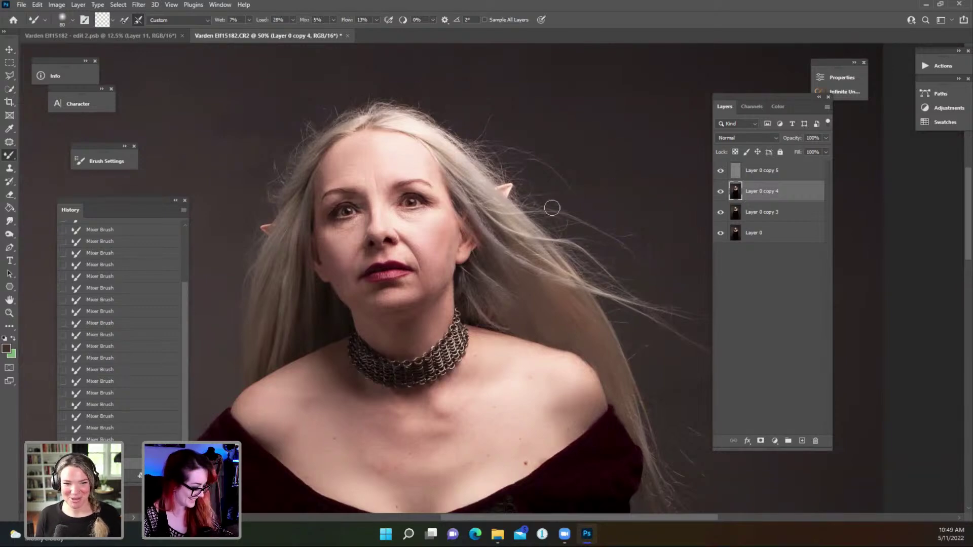
scroll(552, 207, "up", 2)
left_click_drag(489, 215, 428, 270)
Add a new layer in Color blend mode above Layer 0 copy 5
left_click(764, 171)
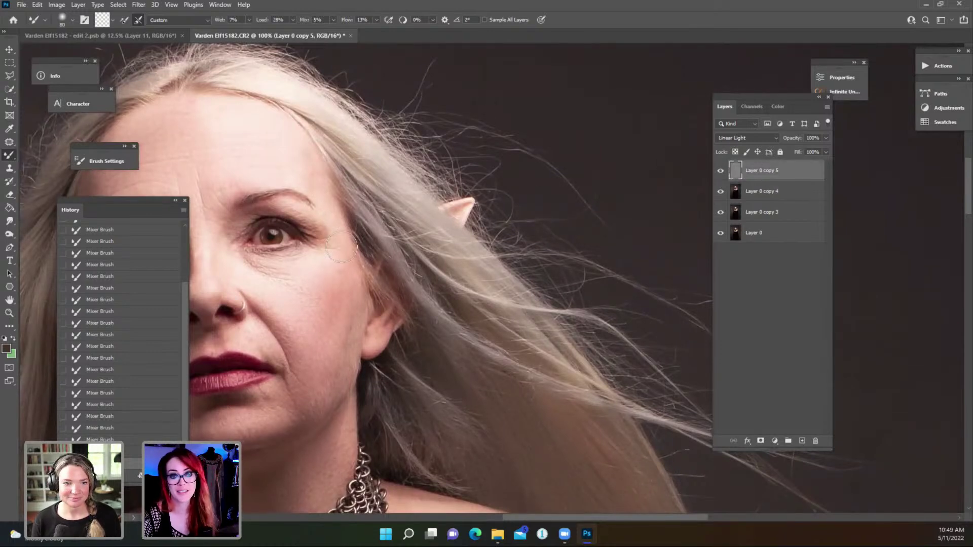
mouse_move(379, 258)
left_mouse_down()
mouse_move(405, 255)
mouse_move(382, 270)
left_mouse_up()
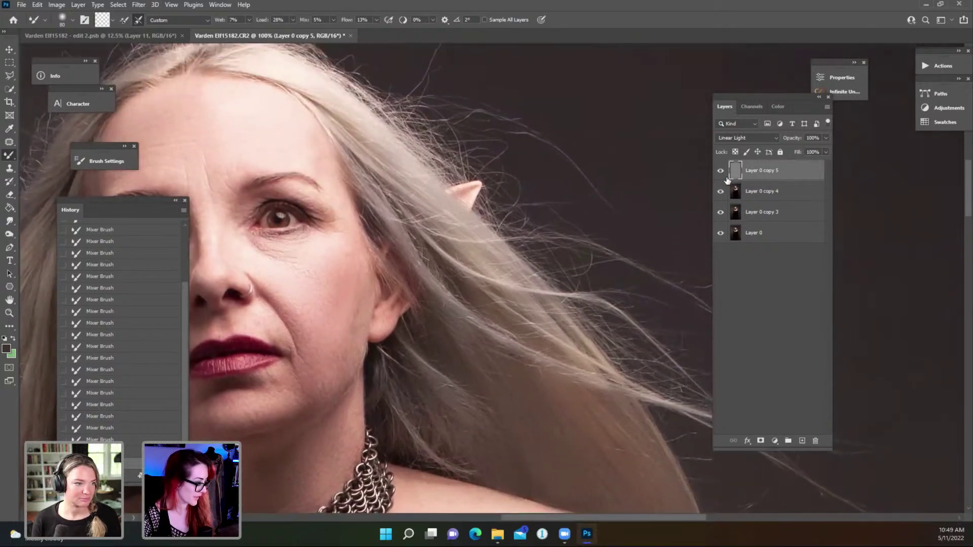
key("ctrl+shift+n")
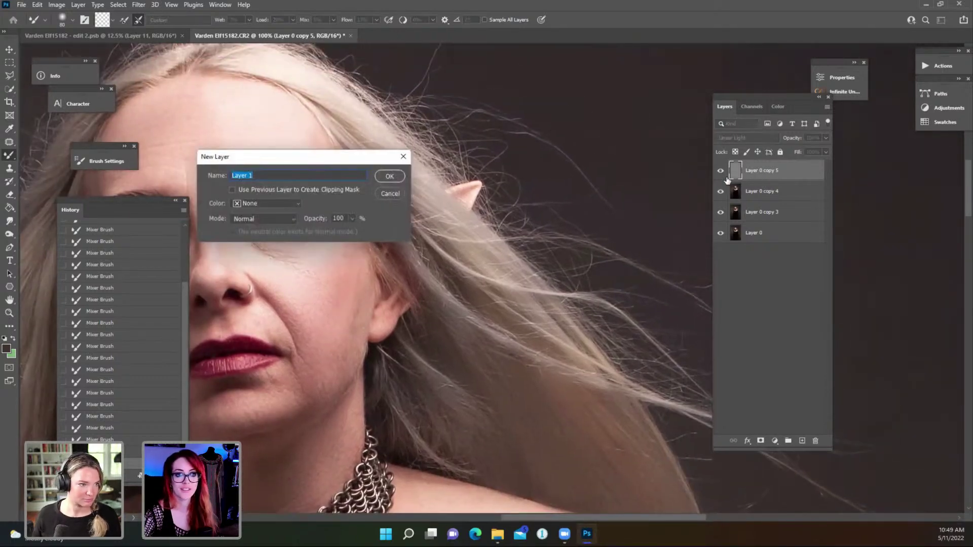
left_click(284, 219)
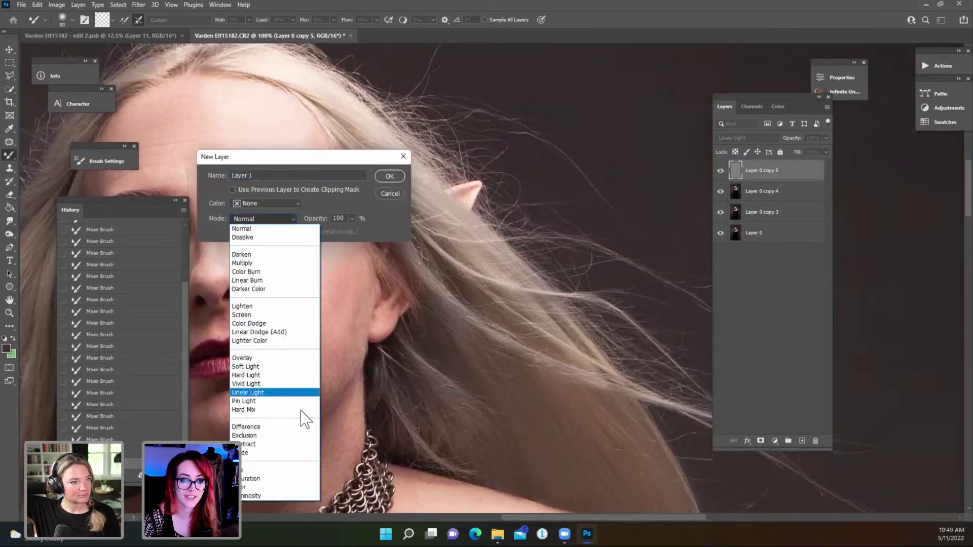
left_click(279, 487)
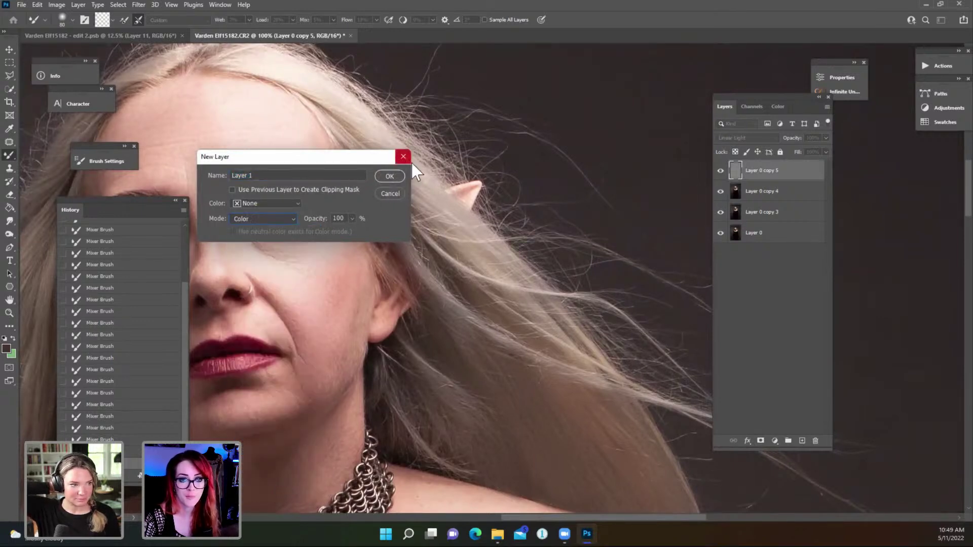
left_click(389, 176)
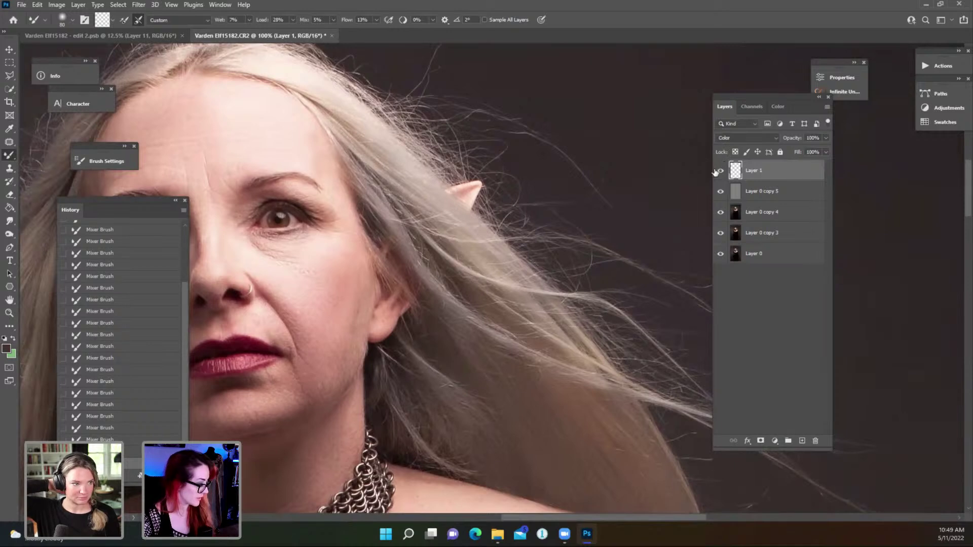
Paint pink sampled from the cheek over the pointed ear tip on Layer 1 with a small brush
key("shift+b")
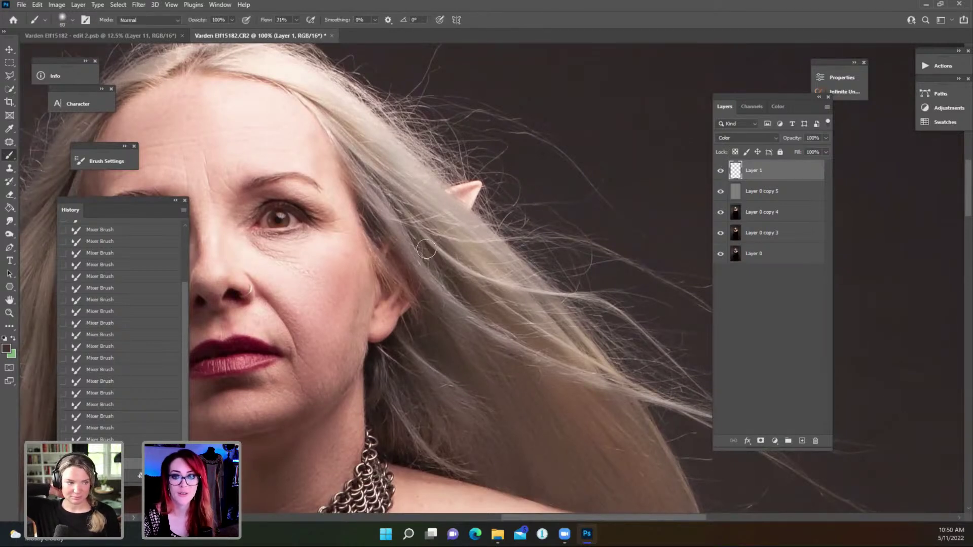
key("bracketleft")
key("bracketleft")
key("bracketleft")
key("bracketleft")
left_click(347, 276, "alt")
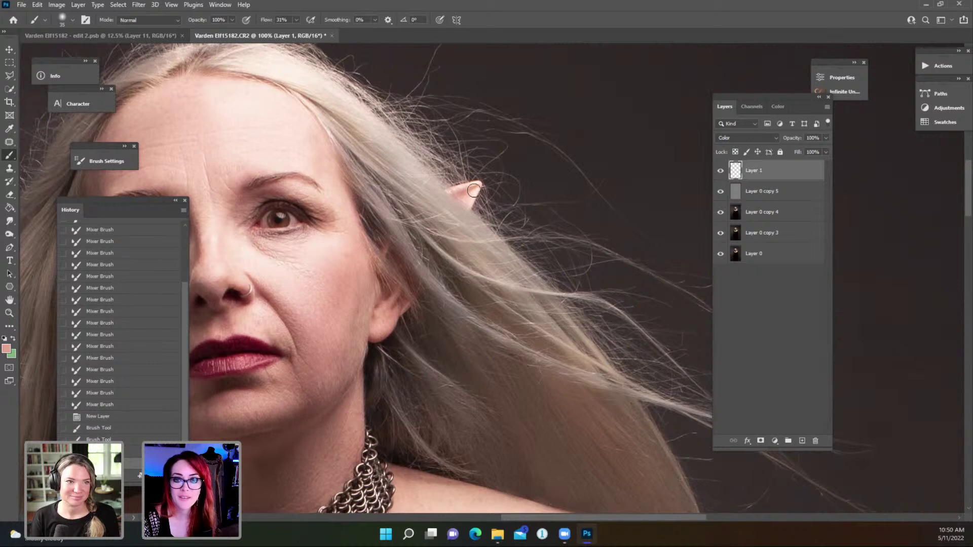
left_click_drag(474, 190, 467, 189)
left_click_drag(464, 190, 474, 195)
left_click_drag(473, 196, 474, 194)
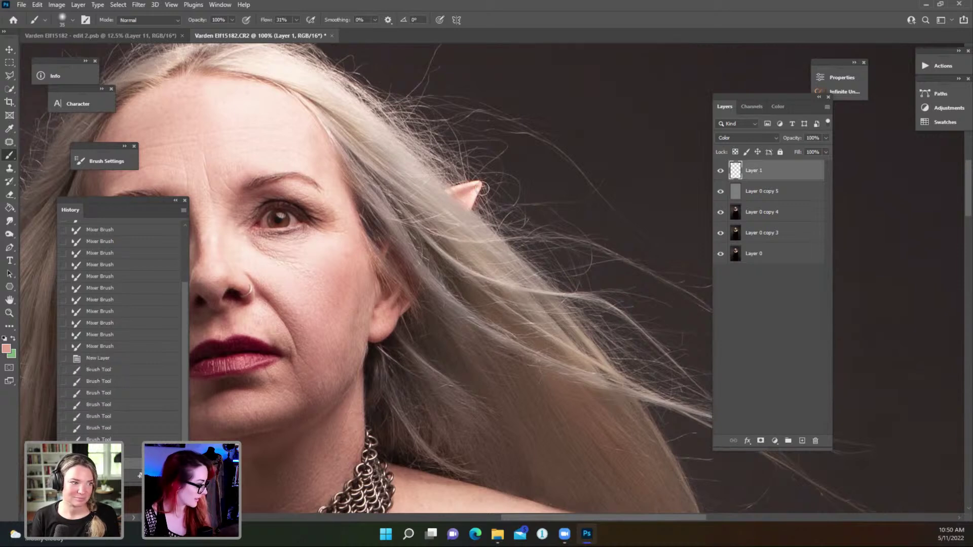
Erase the paint spilling past the edges of the pointed ear tip on Layer 1
key("e")
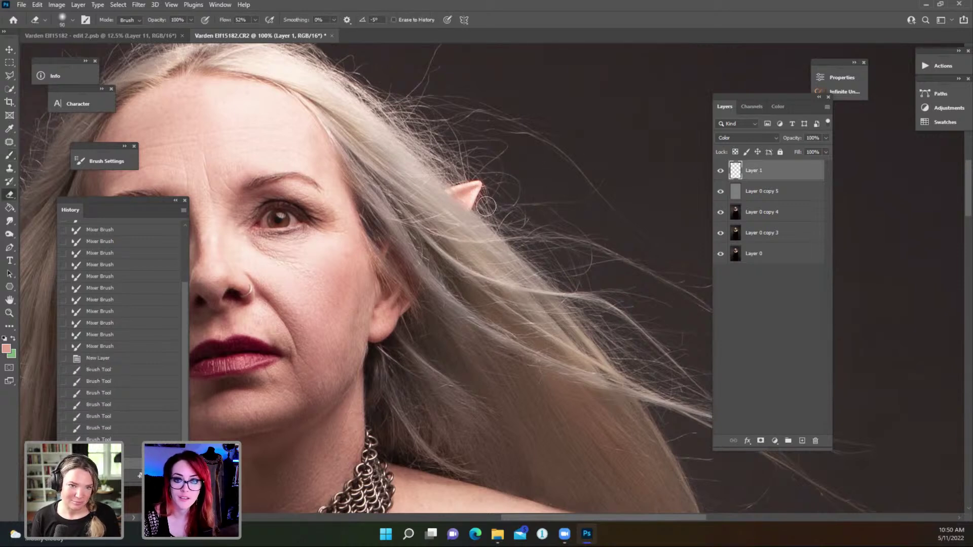
mouse_move(481, 209)
left_mouse_down()
mouse_move(489, 185)
mouse_move(471, 172)
mouse_move(491, 184)
mouse_move(482, 171)
mouse_move(466, 172)
left_mouse_up()
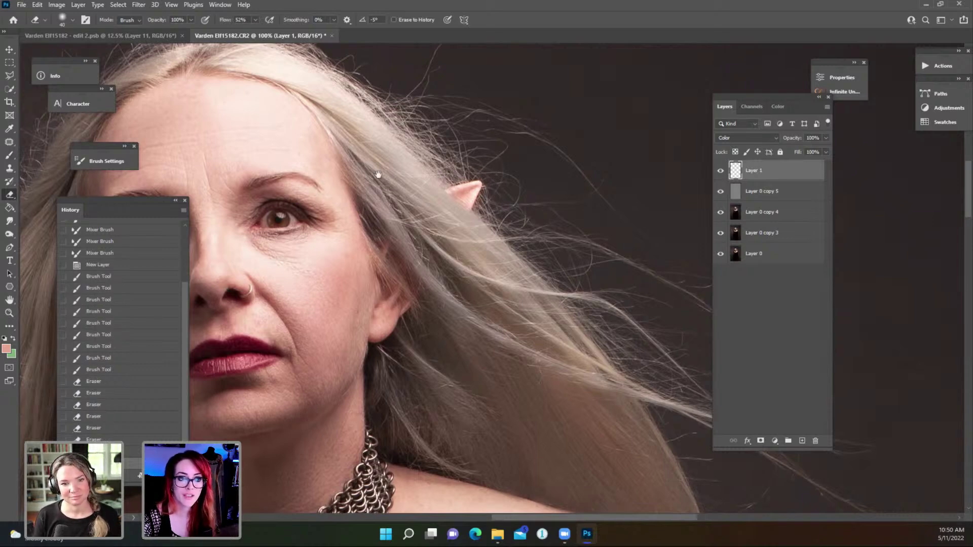
left_click_drag(304, 191, 580, 146)
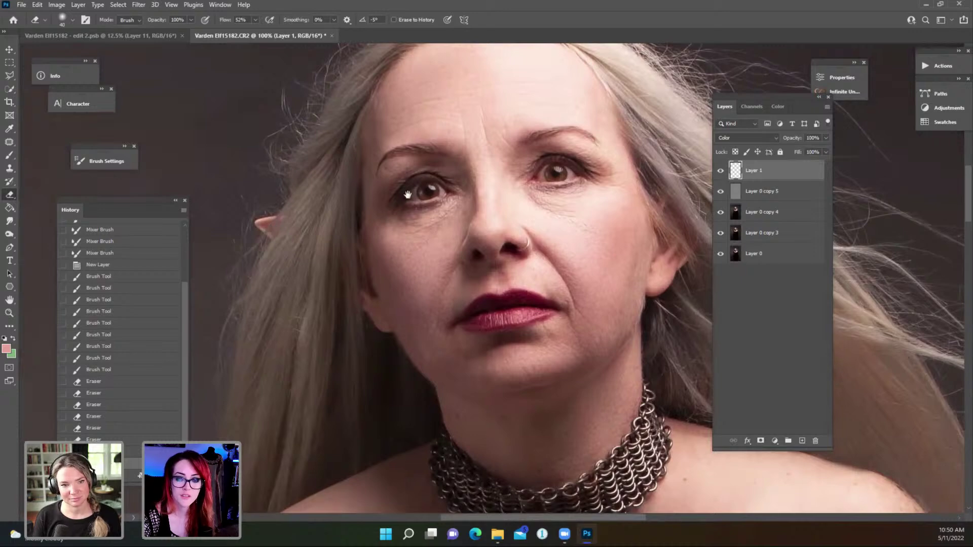
left_click_drag(408, 194, 347, 216)
Clone clean texture over the seams and flaws of the same ear tip on Layer 0 copy 5, undoing the last unwanted stroke
key("ctrl+plus")
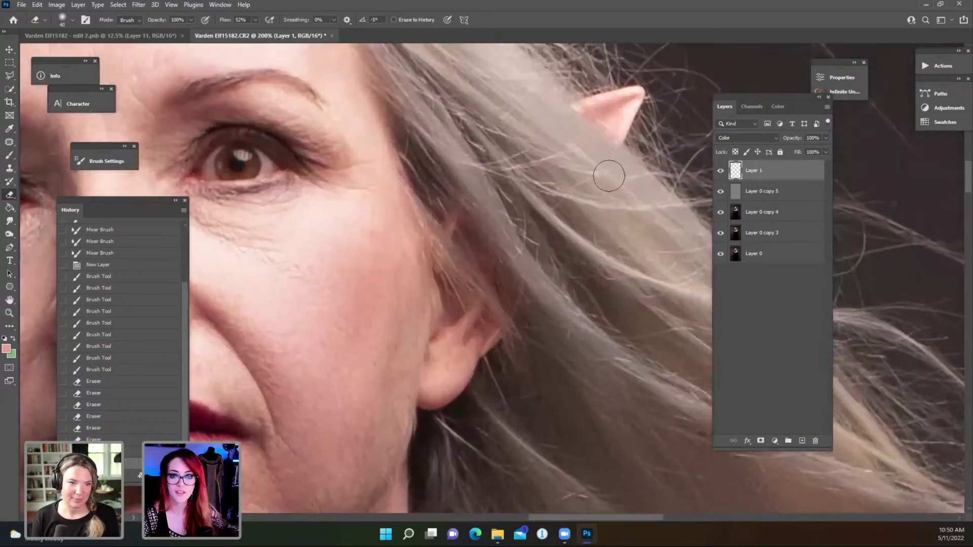
left_click_drag(583, 126, 497, 185)
left_click(763, 197)
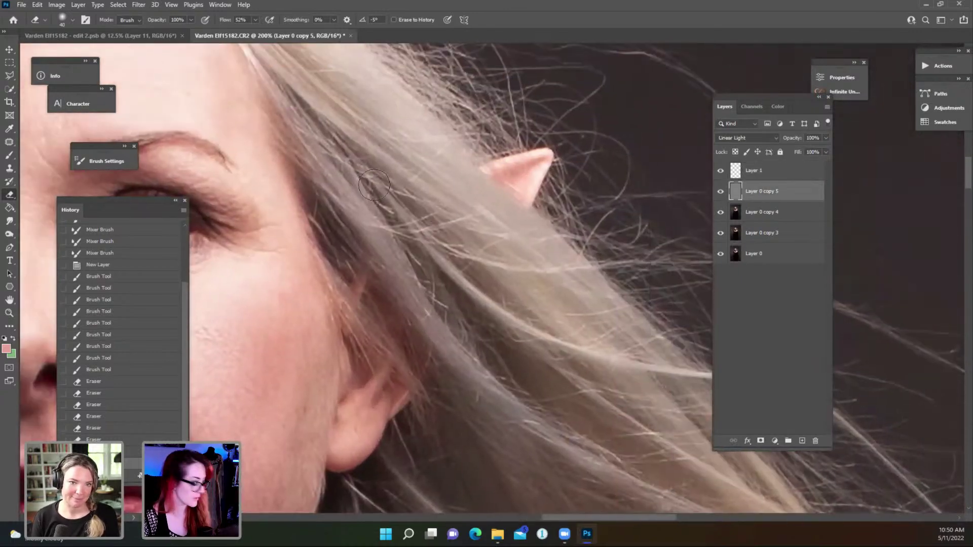
key("s")
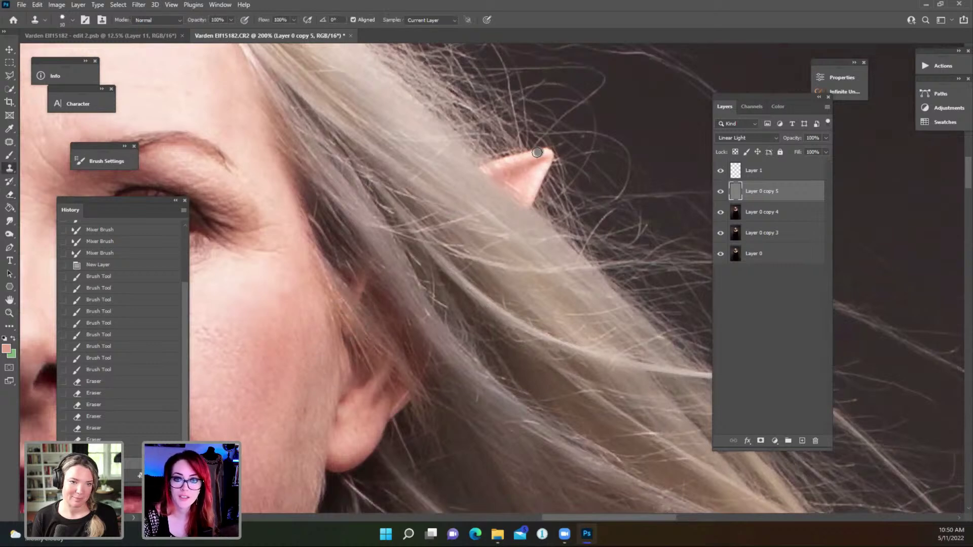
mouse_move(546, 153)
left_mouse_down()
mouse_move(493, 167)
mouse_move(532, 161)
left_mouse_up()
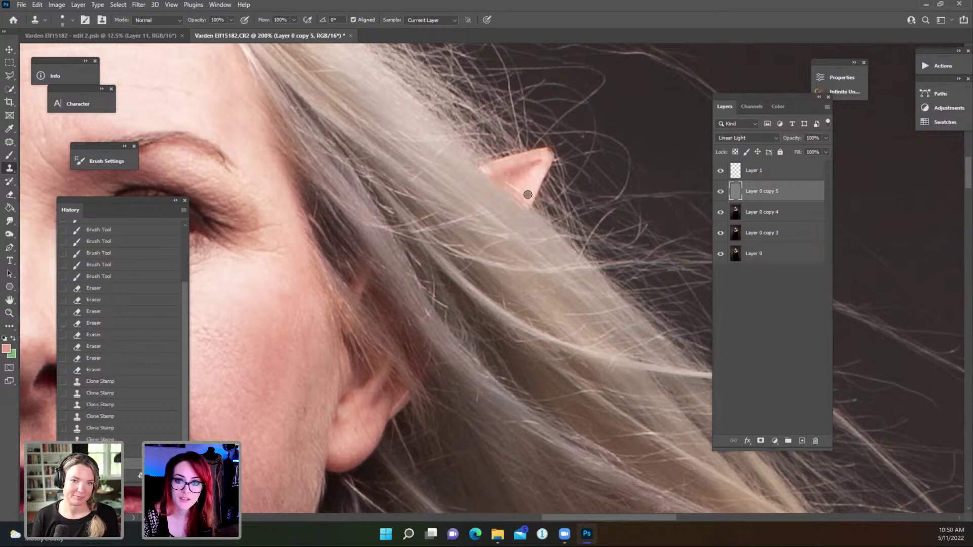
left_click(487, 167)
left_click(521, 172)
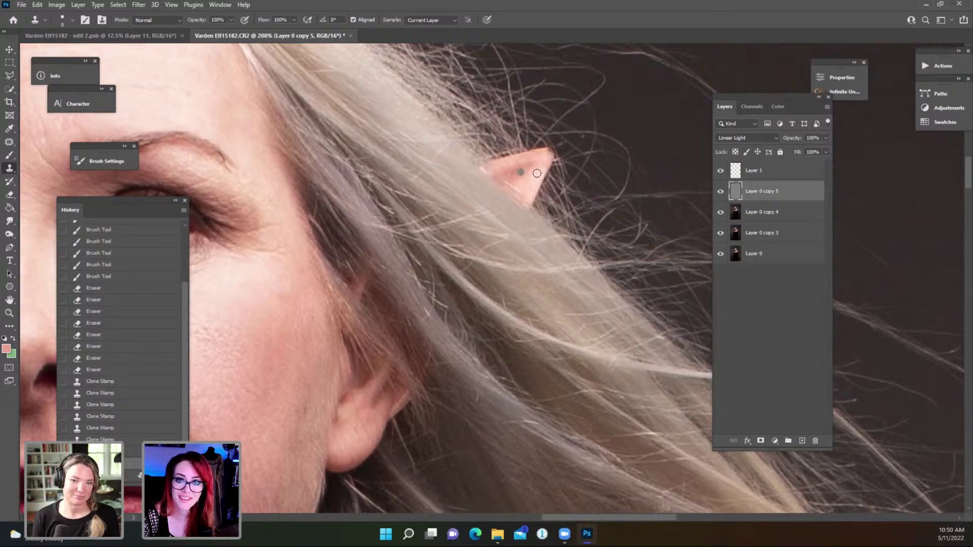
left_click(538, 174)
left_click(537, 197)
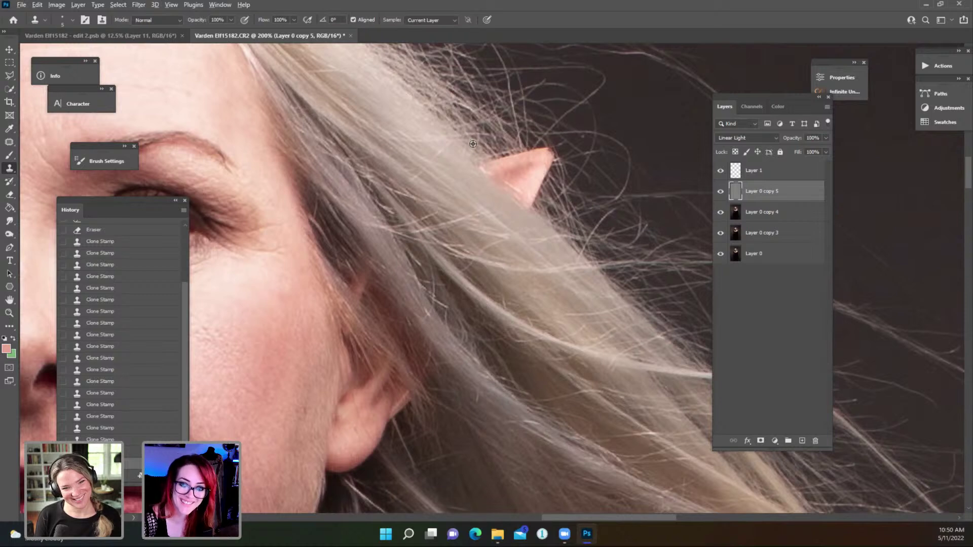
left_click(529, 212)
key("ctrl+z")
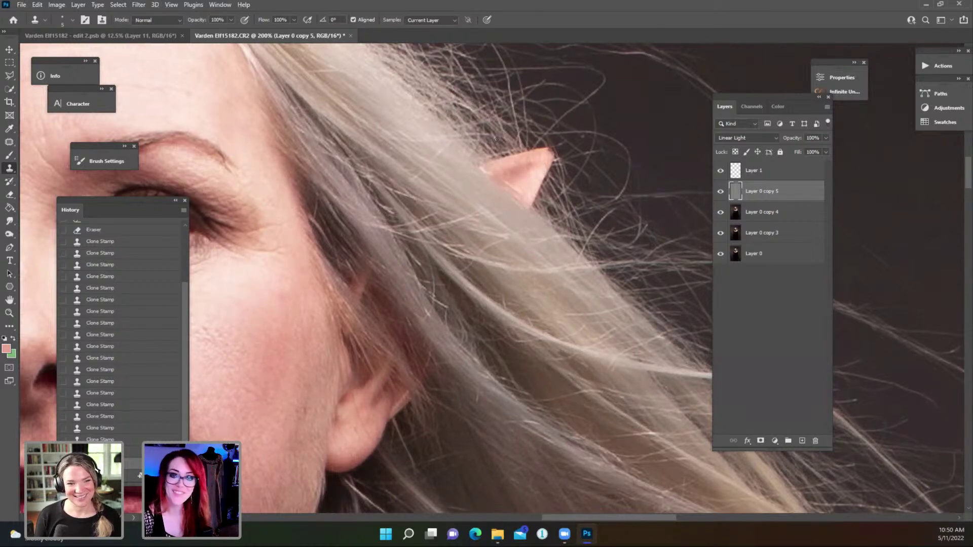
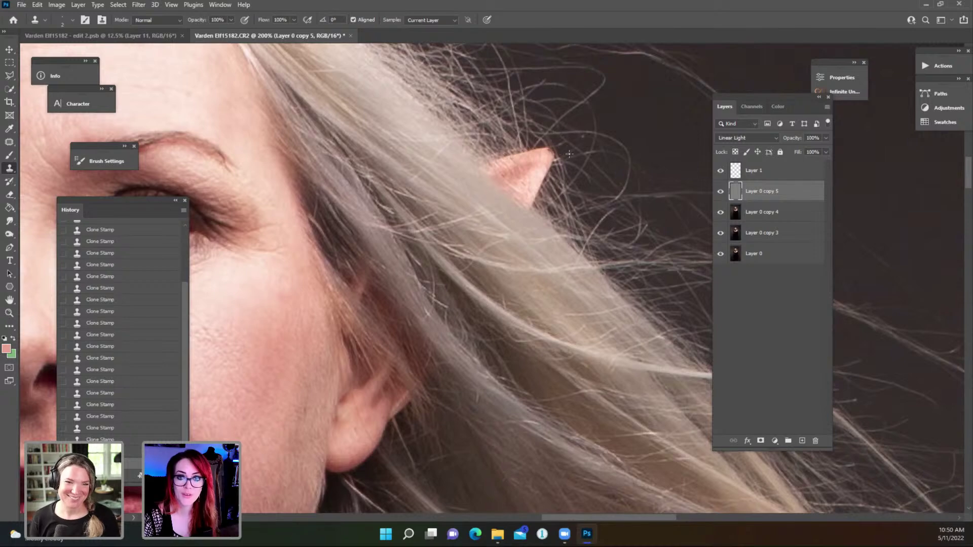
Clean up the opposite pointed ear tip with a small Clone Stamp on Layer 0 copy 5, reducing the flow to 59%
left_click_drag(315, 228, 503, 135)
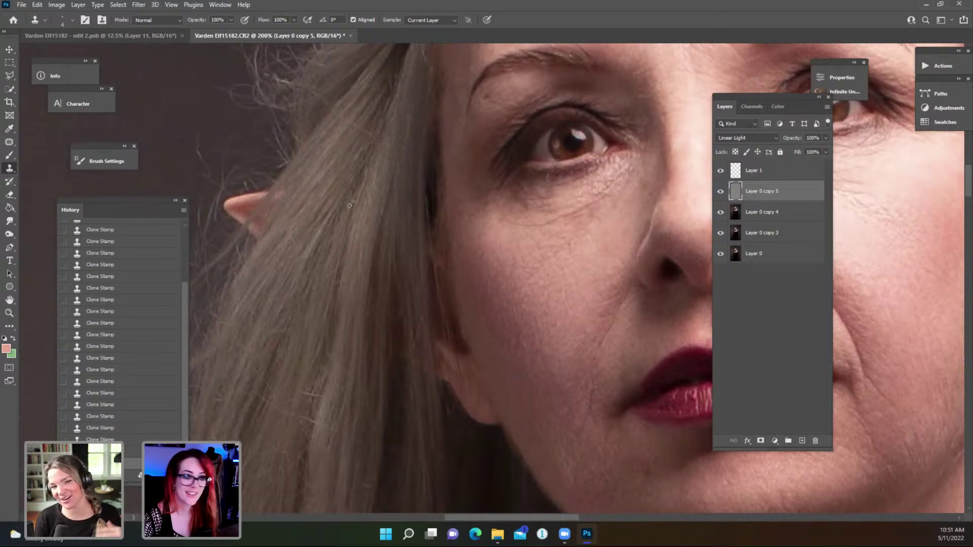
left_click_drag(231, 204, 251, 198)
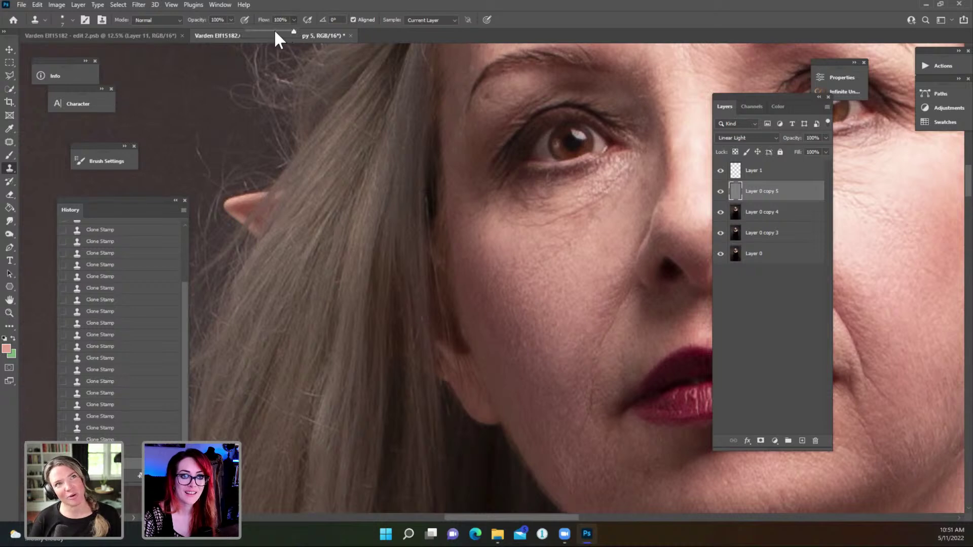
left_click(275, 31)
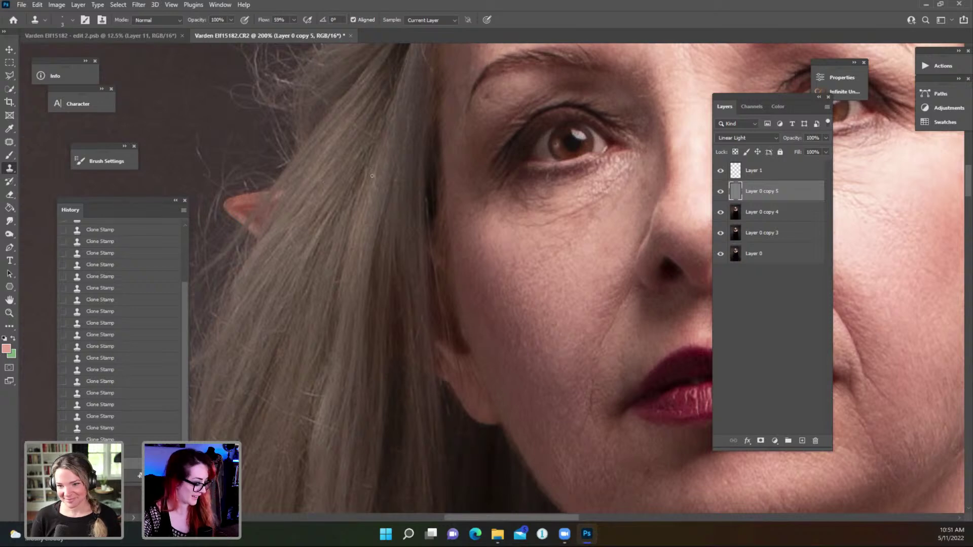
key("ctrl+minus")
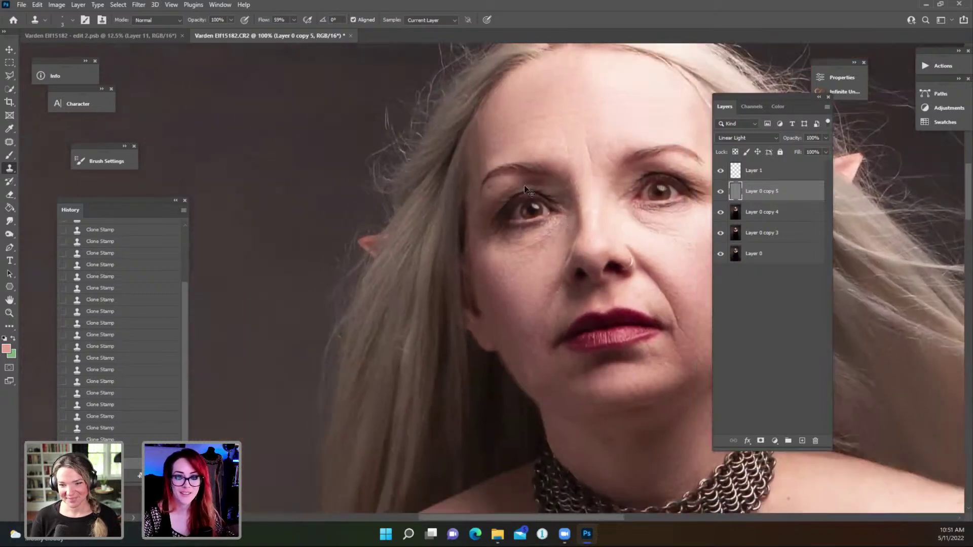
Examine the retouched face, both pointed ears, the loose hair strands and the overall portrait for remaining flaws
key("ctrl+minus")
left_click_drag(582, 259, 457, 228)
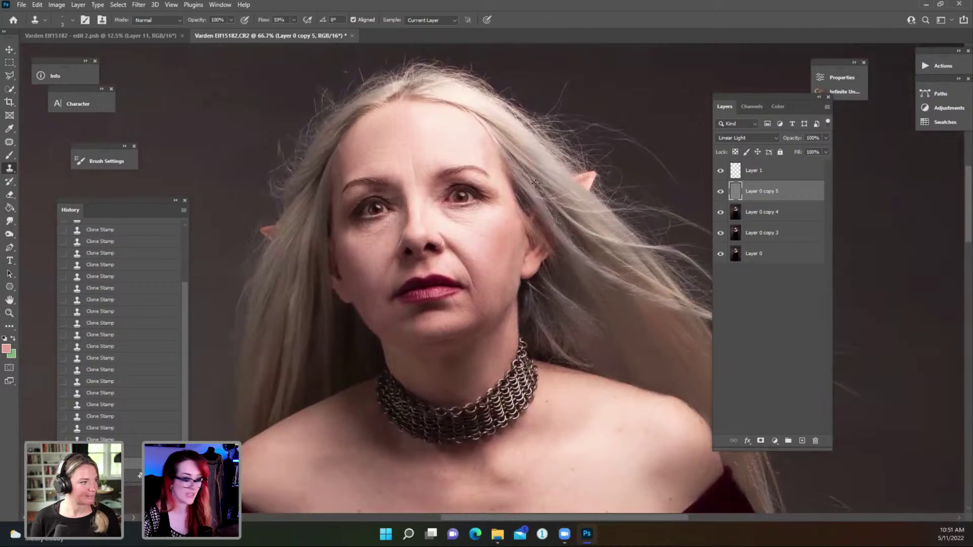
key("bracketright")
key("bracketright")
key("bracketright")
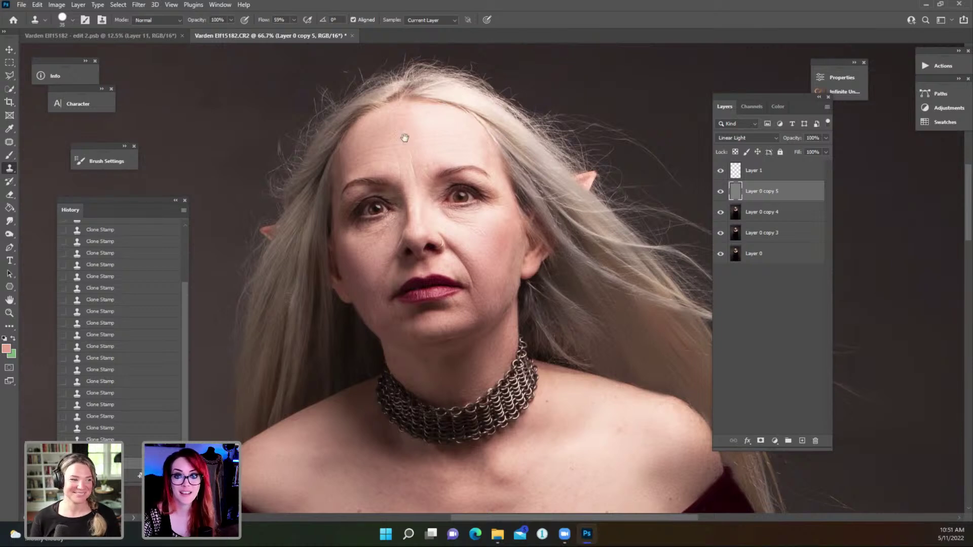
left_click_drag(543, 130, 416, 111)
left_click_drag(550, 242, 452, 113)
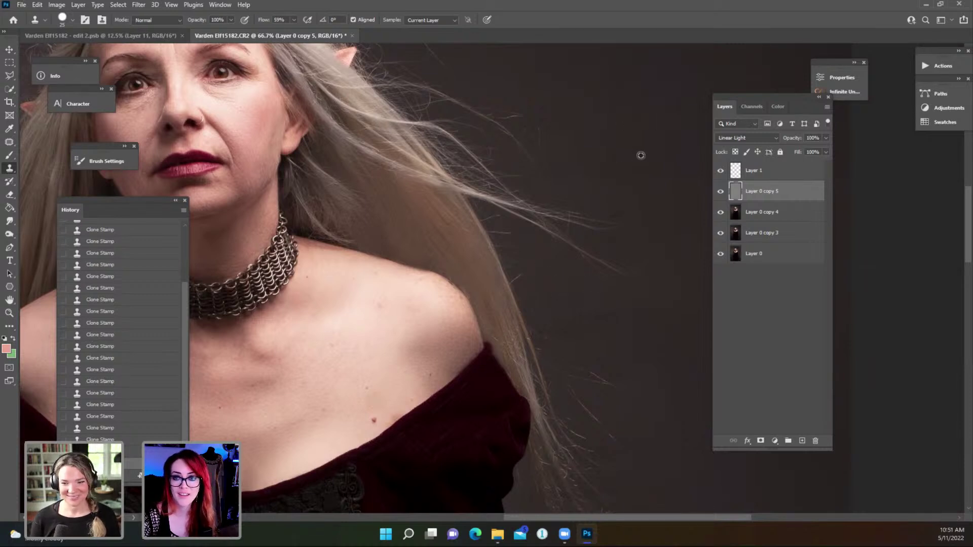
left_click_drag(585, 146, 622, 167)
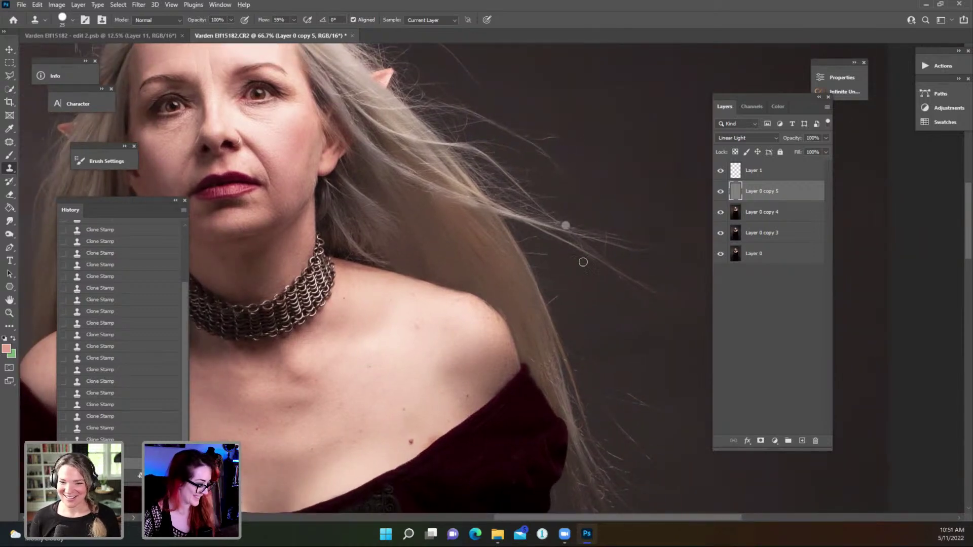
key("ctrl+minus")
key("ctrl+minus")
key("ctrl+minus")
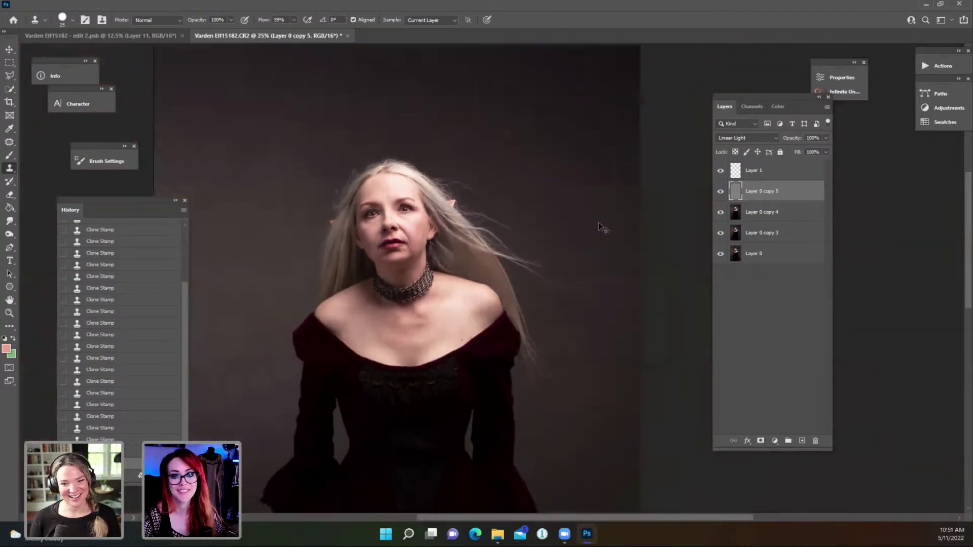
key("ctrl+plus")
key("ctrl+plus")
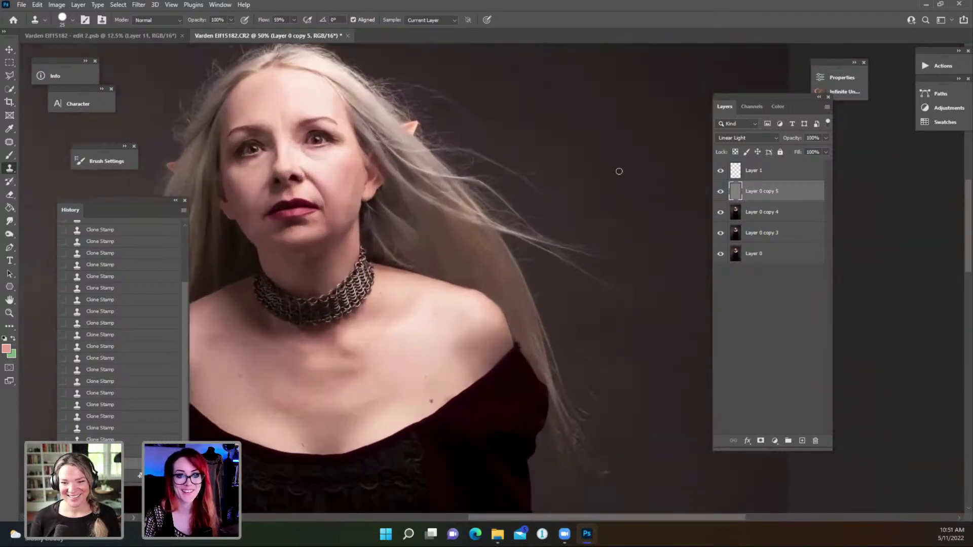
key("ctrl+minus")
key("ctrl+minus")
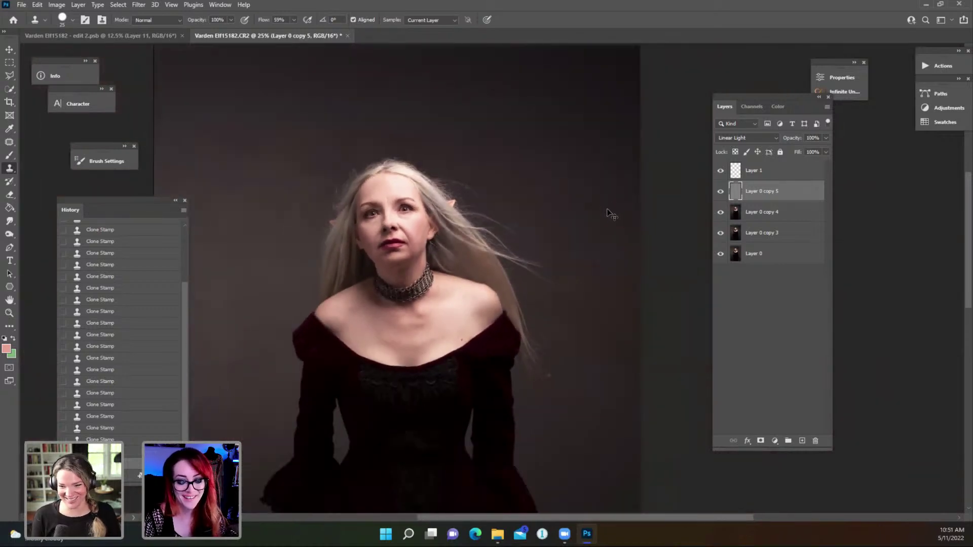
key("ctrl+plus")
key("ctrl+plus")
key("ctrl+plus")
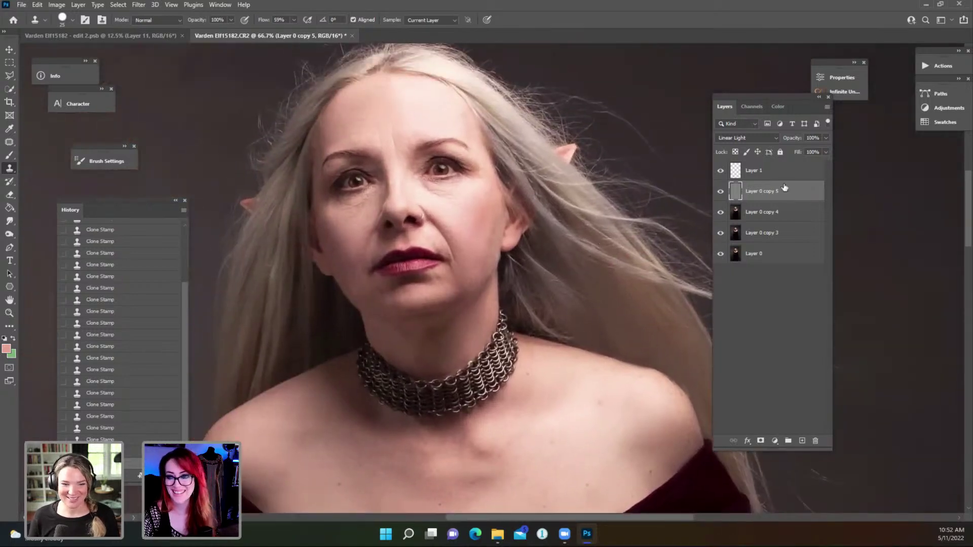
Add a new layer named Layer 2 in Multiply mode directly above Layer 0 copy 4
left_click(762, 213)
key("ctrl+shift+n")
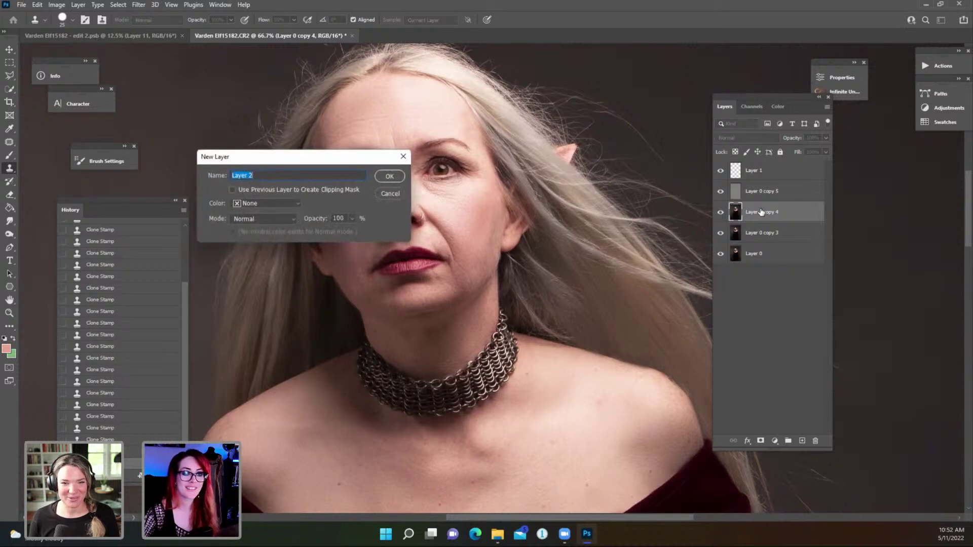
left_click(270, 219)
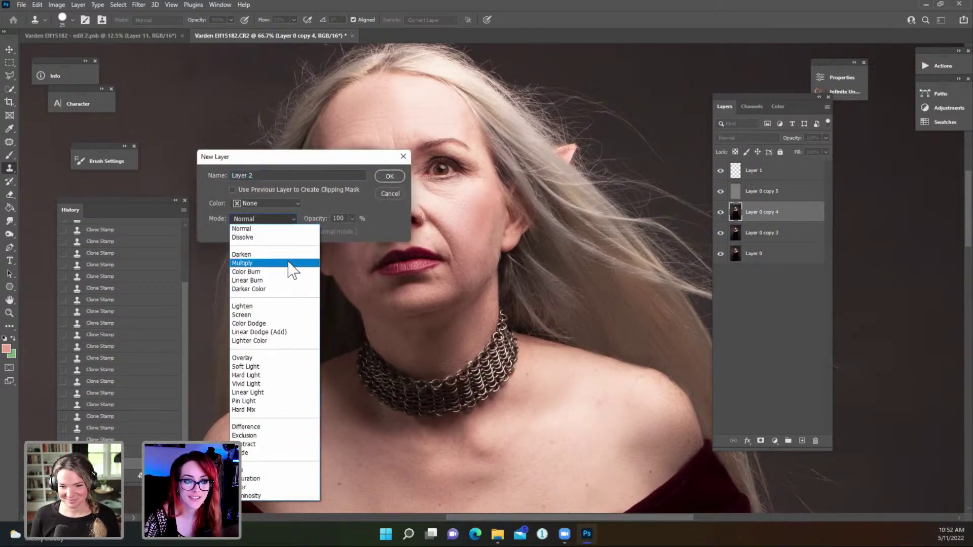
left_click(394, 175)
left_click(388, 173)
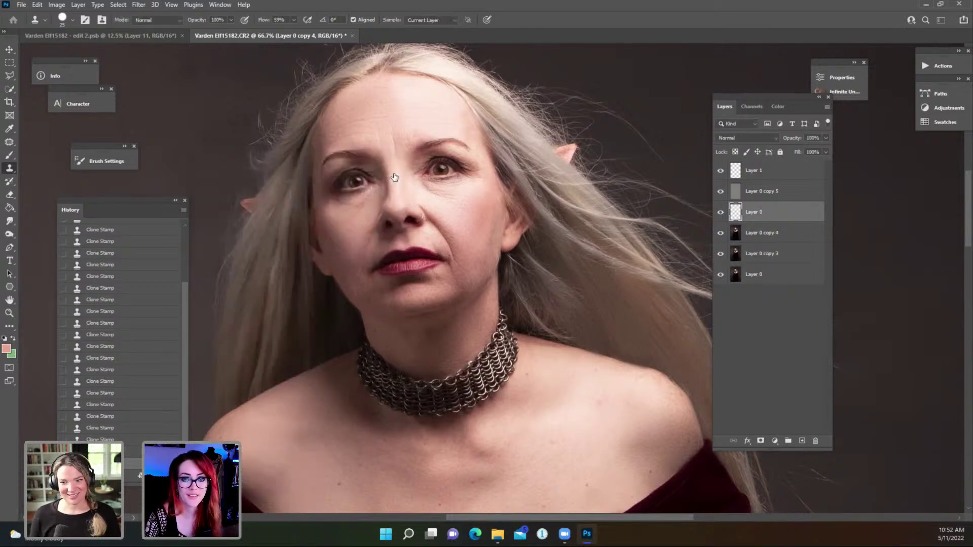
Paint red sampled from the lips over the whites and irises of both eyes on Layer 2 with a small soft brush
key("ctrl+plus")
key("ctrl+plus")
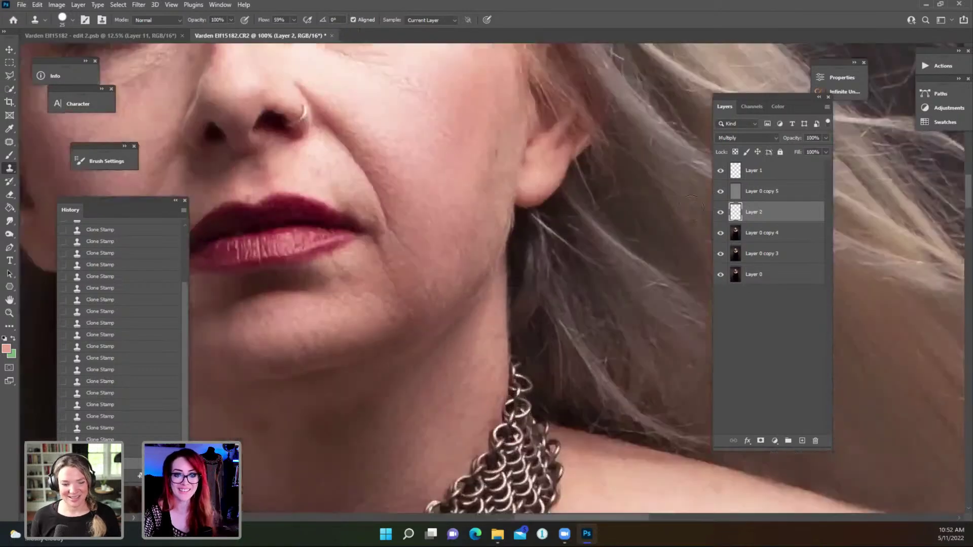
left_click_drag(417, 96, 523, 297)
key("b")
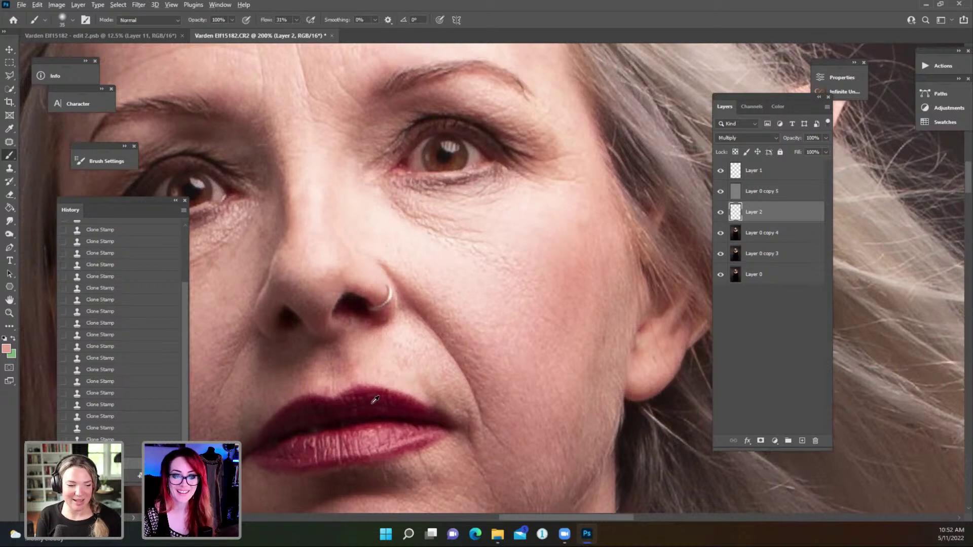
left_click(411, 429, "alt")
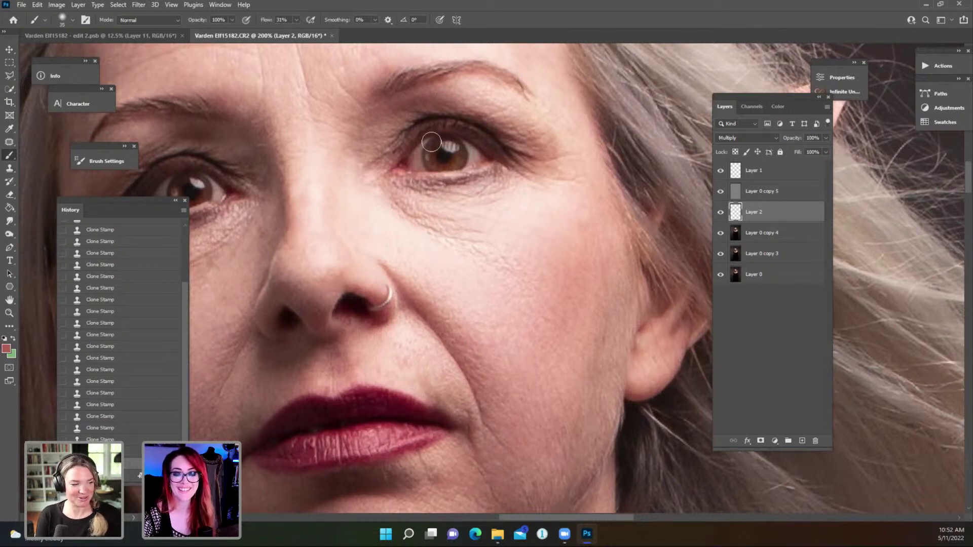
mouse_move(416, 161)
left_mouse_down()
mouse_move(433, 139)
mouse_move(411, 165)
mouse_move(435, 139)
mouse_move(411, 164)
mouse_move(430, 167)
mouse_move(414, 158)
mouse_move(434, 140)
mouse_move(415, 159)
mouse_move(470, 161)
mouse_move(465, 168)
mouse_move(475, 157)
mouse_move(466, 145)
mouse_move(480, 159)
mouse_move(459, 141)
mouse_move(476, 155)
mouse_move(432, 163)
mouse_move(453, 165)
mouse_move(441, 148)
left_mouse_up()
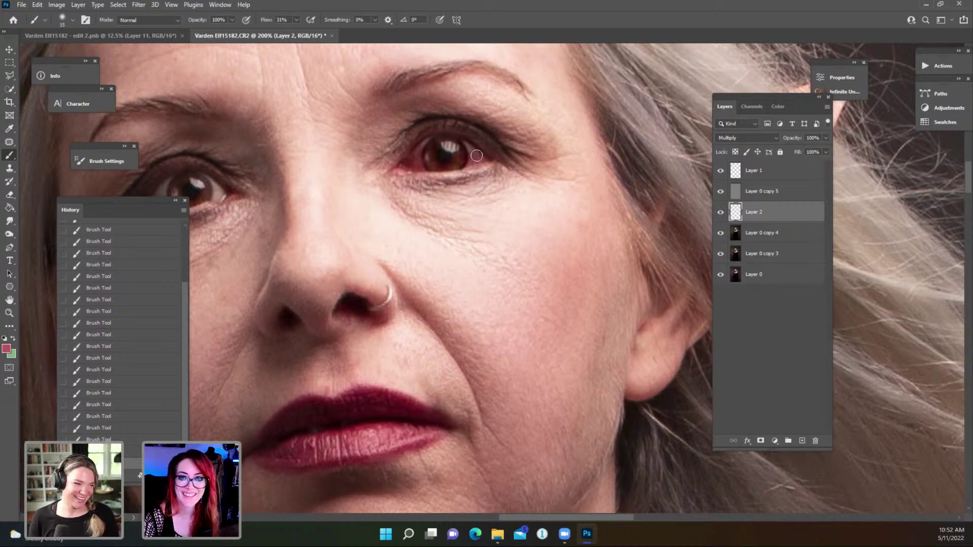
left_click_drag(355, 161, 483, 121)
mouse_move(290, 163)
left_mouse_down()
mouse_move(306, 143)
mouse_move(307, 166)
mouse_move(296, 158)
mouse_move(343, 154)
mouse_move(338, 136)
mouse_move(349, 153)
mouse_move(343, 138)
mouse_move(314, 137)
mouse_move(343, 142)
mouse_move(306, 170)
mouse_move(350, 143)
mouse_move(309, 165)
mouse_move(360, 121)
left_mouse_up()
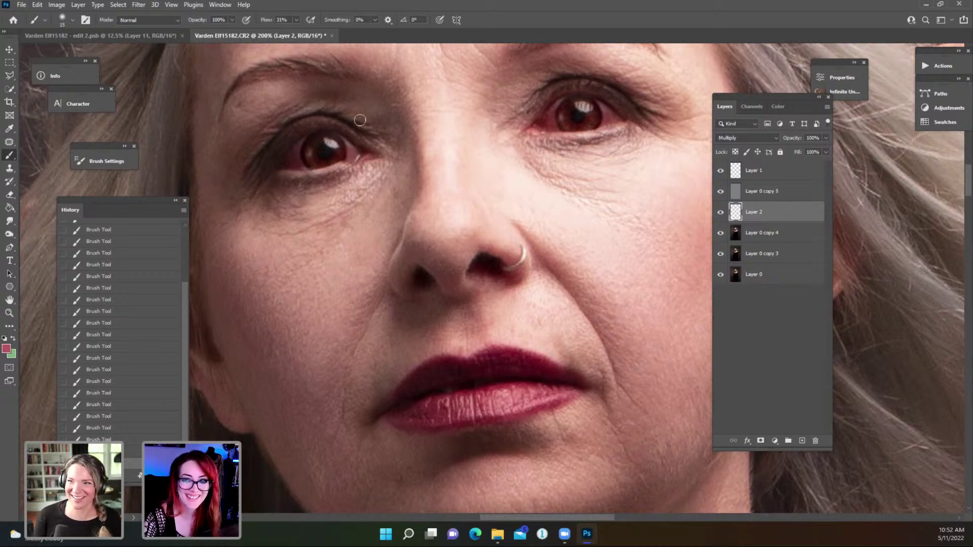
Clone smooth skin texture over the outer iris edge of the eye on the shadowed side on Layer 0 copy 5 with a tiny Clone Stamp
left_click(749, 192)
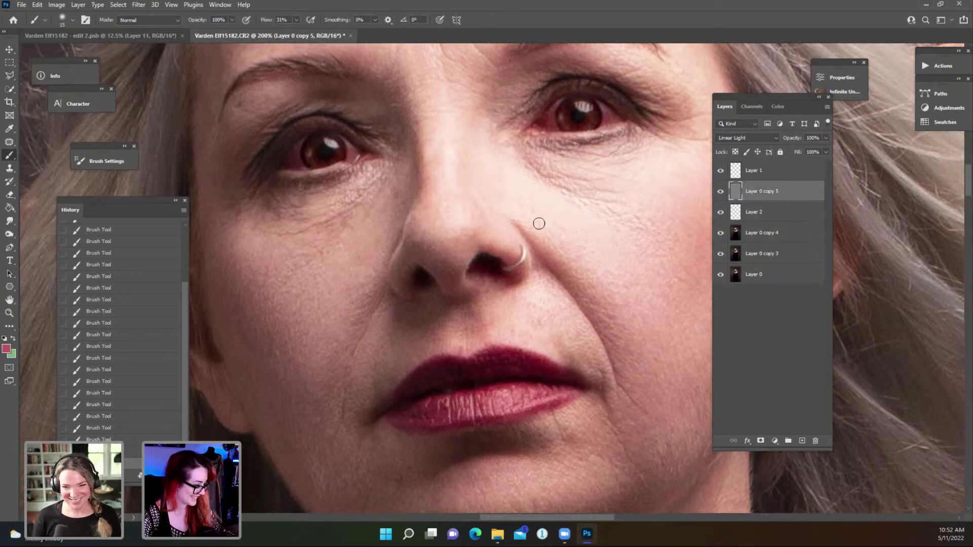
key("ctrl+plus")
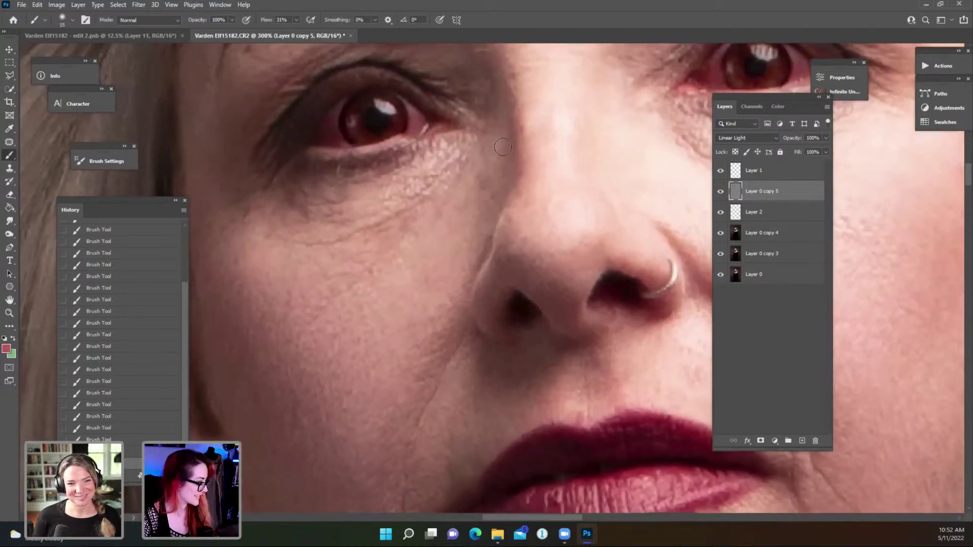
key("s")
key("bracketleft")
key("bracketleft")
key("bracketleft")
key("bracketleft")
key("bracketleft")
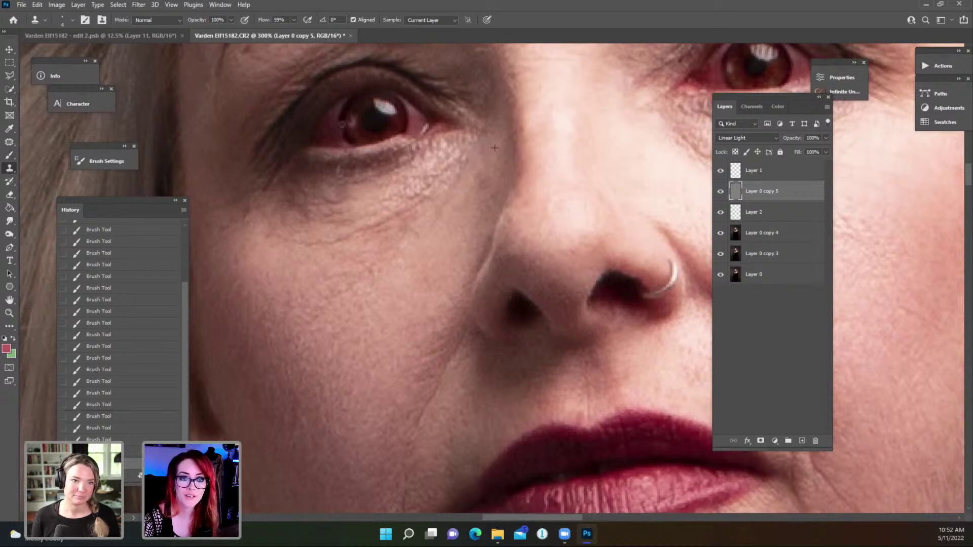
mouse_move(342, 125)
left_mouse_down()
mouse_move(351, 105)
mouse_move(343, 112)
left_mouse_up()
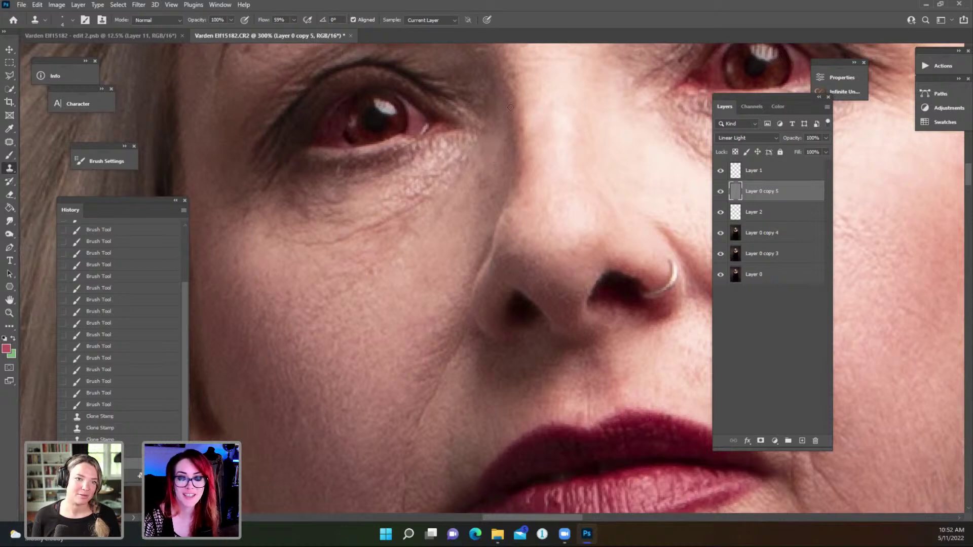
scroll(511, 107, "up", 3)
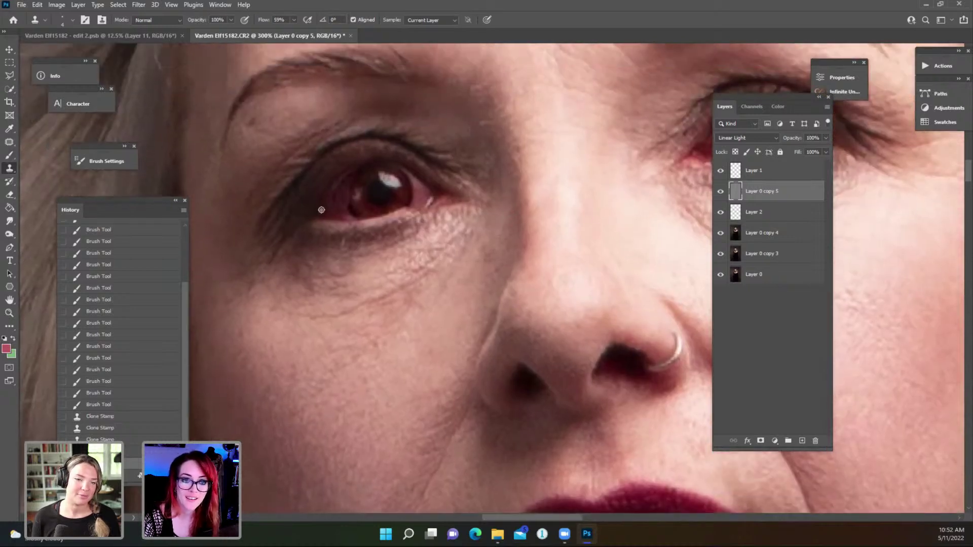
mouse_move(338, 188)
left_mouse_down()
mouse_move(358, 172)
mouse_move(329, 200)
mouse_move(354, 191)
mouse_move(354, 215)
left_mouse_up()
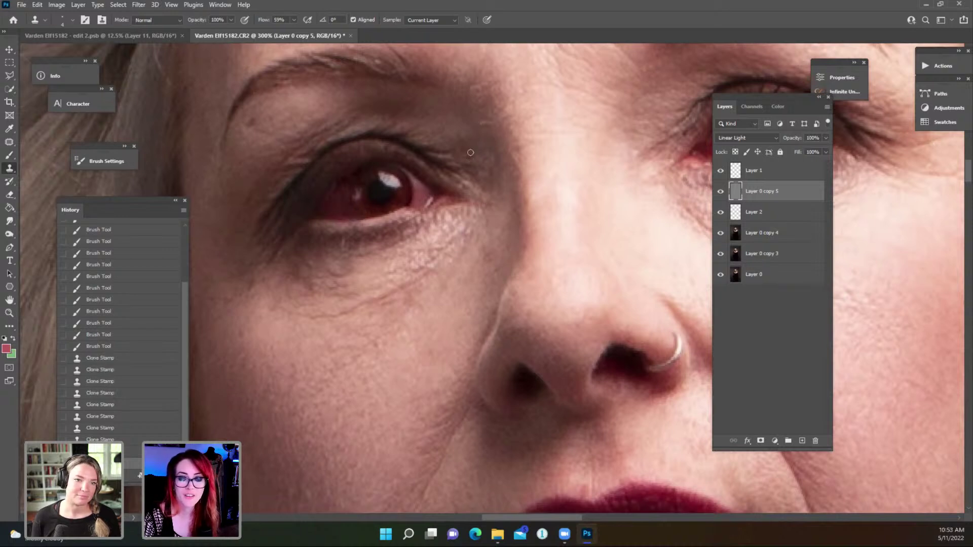
Clone smooth nose-bridge texture over the inner and lower iris edges of the same eye on Layer 0 copy 5
mouse_move(414, 195)
left_mouse_down()
mouse_move(401, 179)
mouse_move(422, 192)
mouse_move(412, 176)
mouse_move(390, 167)
left_mouse_up()
left_click(499, 144, "alt")
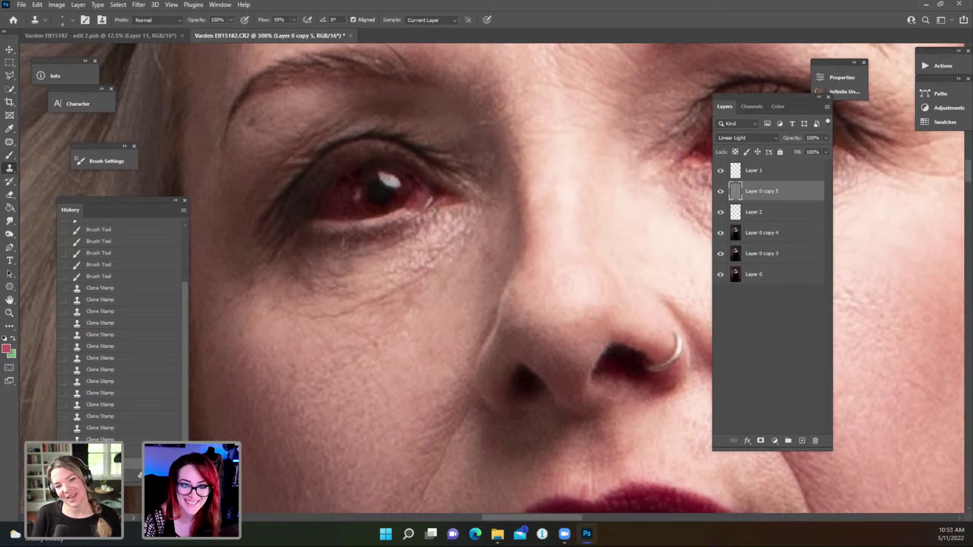
left_click_drag(414, 199, 398, 205)
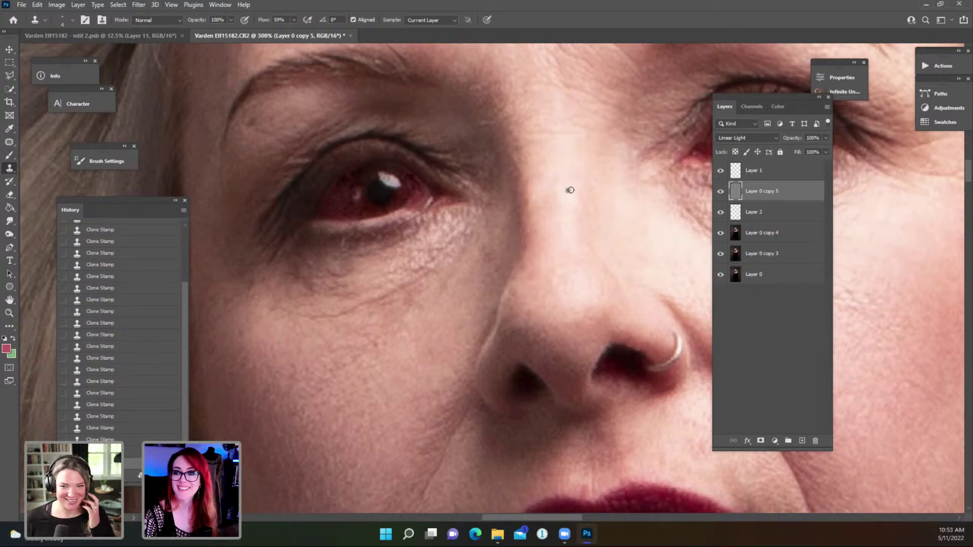
Clone away the iris edges of the other eye on Layer 0 copy 5 and touch up below the first eye's pupil
left_click_drag(604, 159, 420, 226)
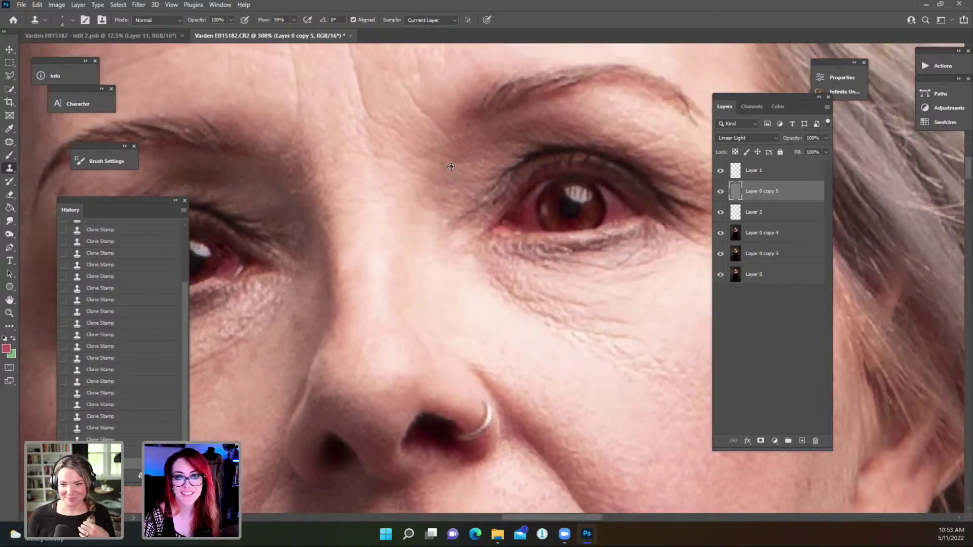
left_click_drag(543, 198, 556, 182)
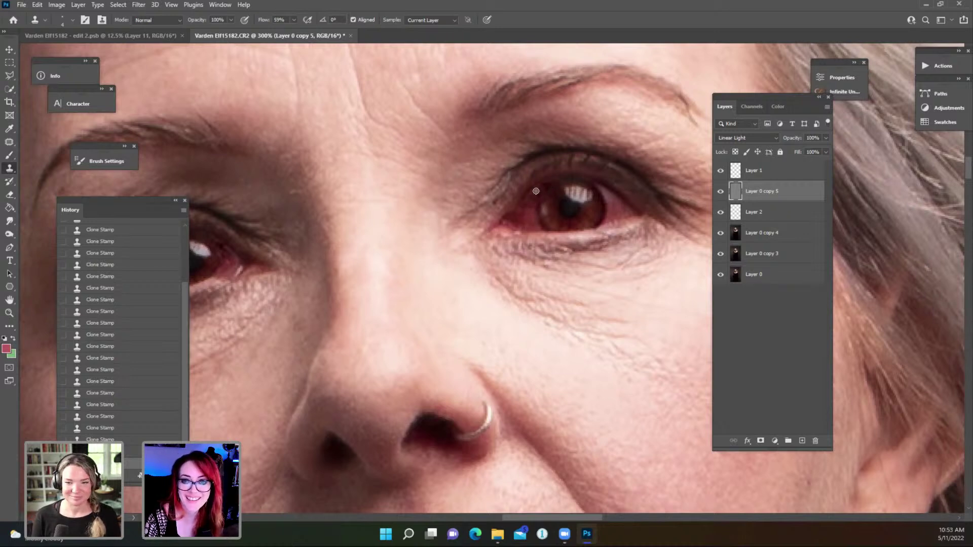
left_click_drag(522, 212, 543, 222)
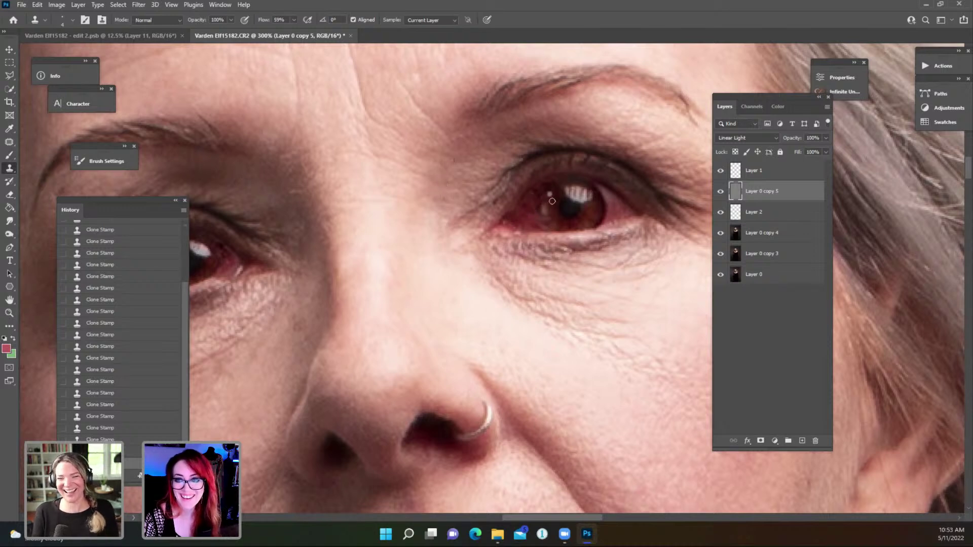
scroll(615, 203, "right", 2)
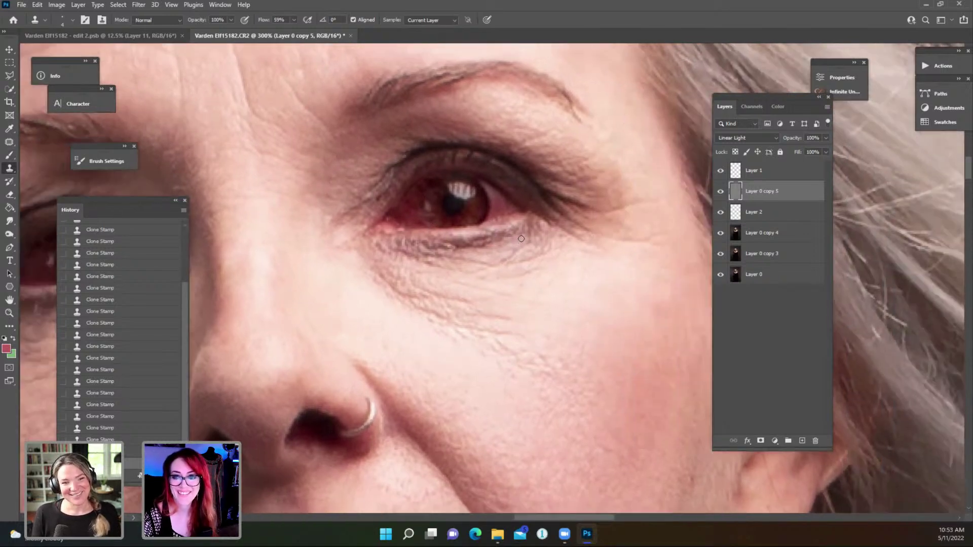
mouse_move(476, 219)
left_mouse_down()
mouse_move(491, 198)
mouse_move(466, 176)
mouse_move(497, 199)
left_mouse_up()
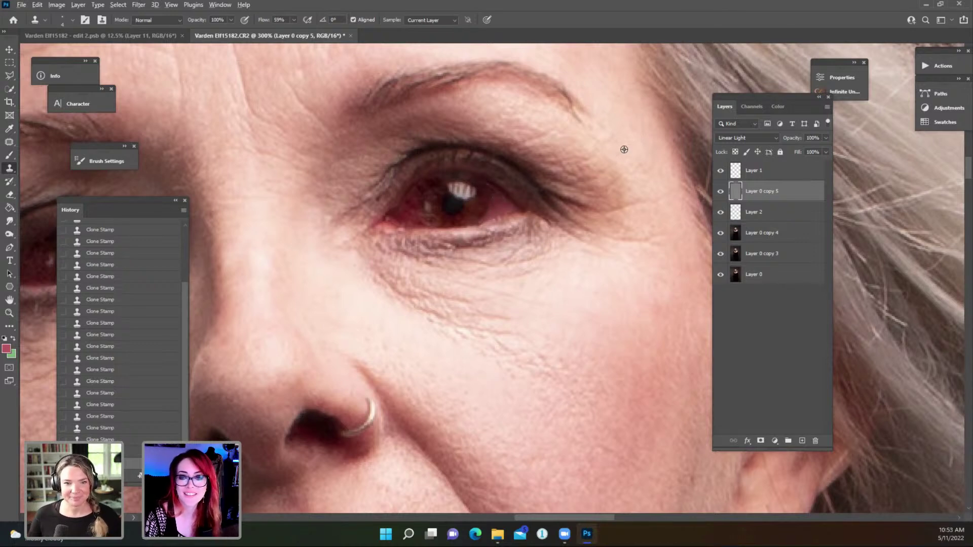
mouse_move(467, 222)
left_mouse_down()
mouse_move(476, 209)
mouse_move(474, 218)
mouse_move(442, 217)
left_mouse_up()
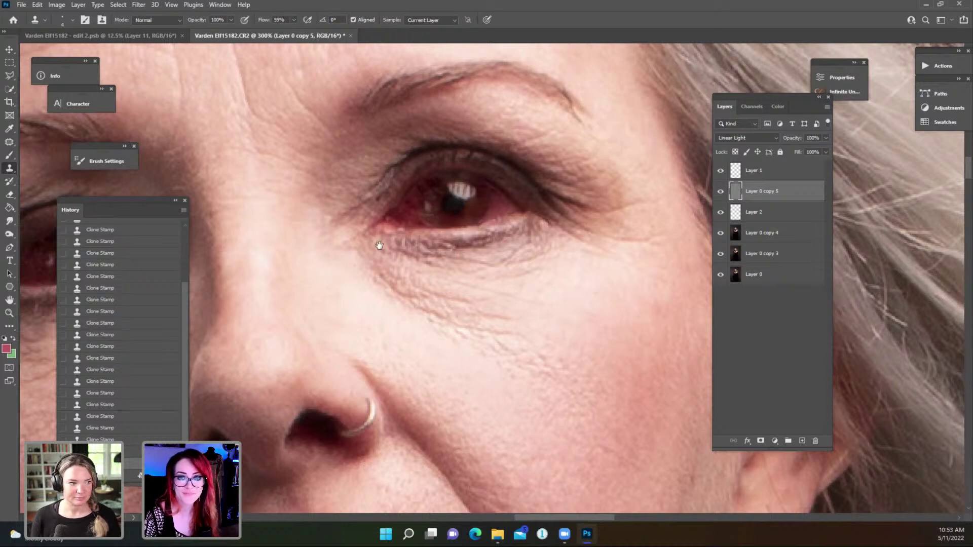
left_click_drag(379, 245, 638, 225)
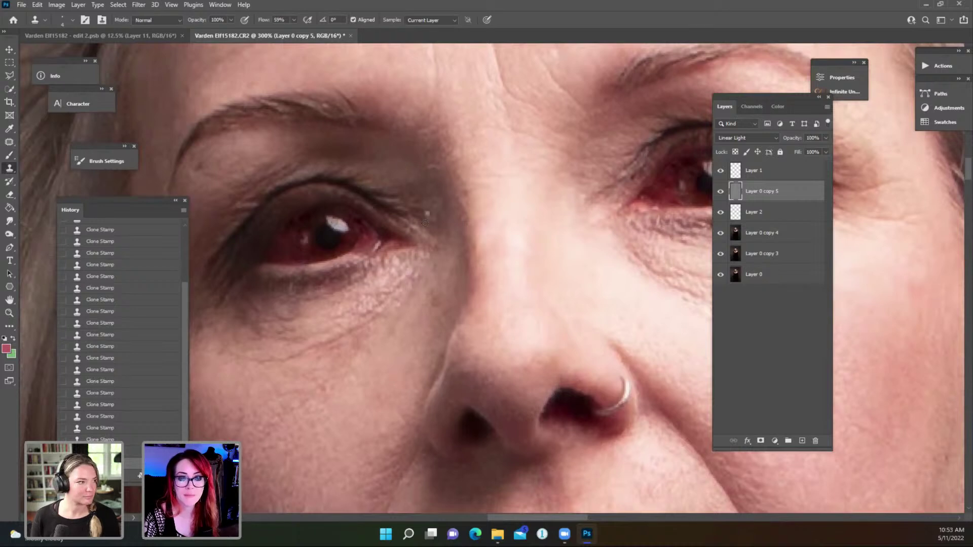
left_click_drag(338, 252, 334, 253)
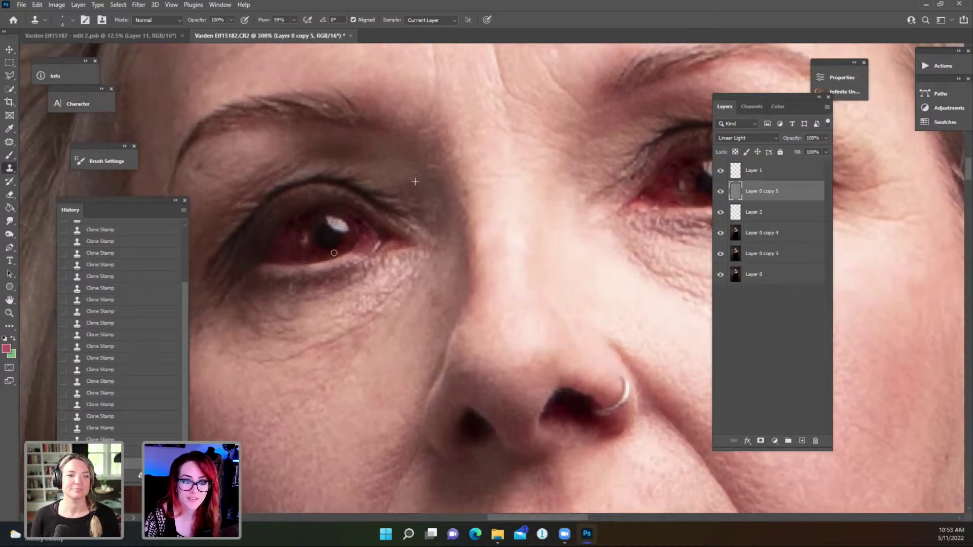
Smooth the remaining iris edges in both eyes on Layer 0 copy 4 with a small Mixer Brush
left_click(762, 229)
key("b")
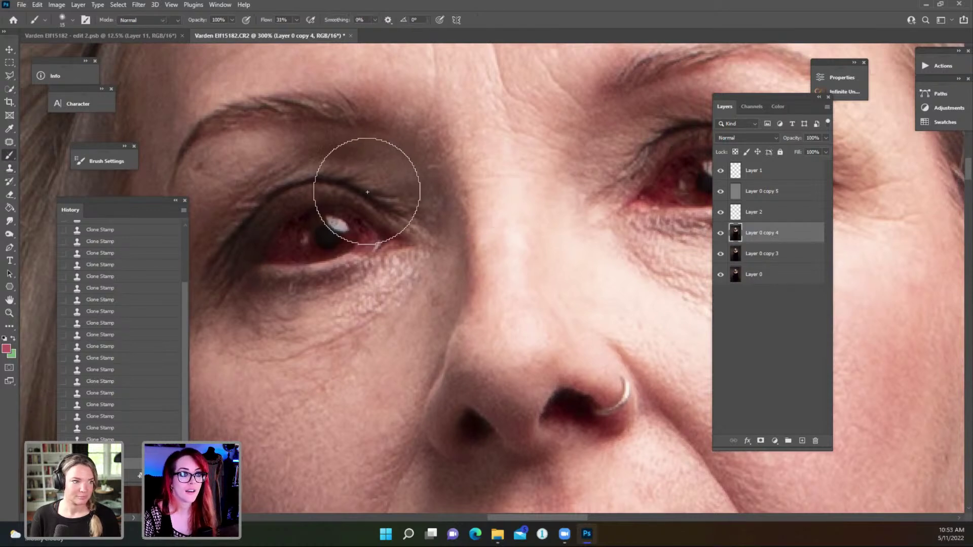
key("bracketleft")
key("bracketleft")
key("bracketleft")
key("bracketleft")
key("bracketleft")
key("bracketleft")
key("bracketleft")
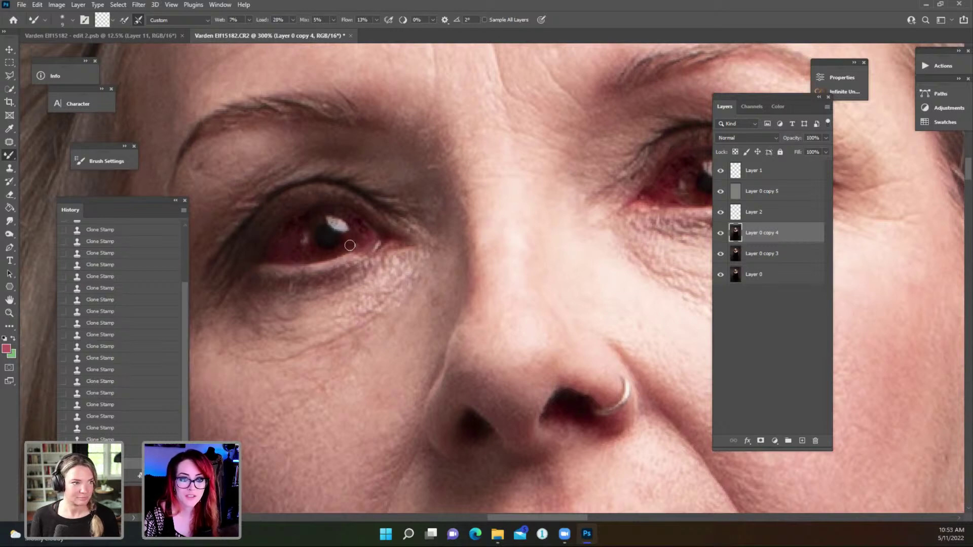
mouse_move(360, 235)
left_mouse_down()
mouse_move(358, 227)
mouse_move(360, 238)
mouse_move(285, 249)
left_mouse_up()
left_click_drag(556, 200, 428, 245)
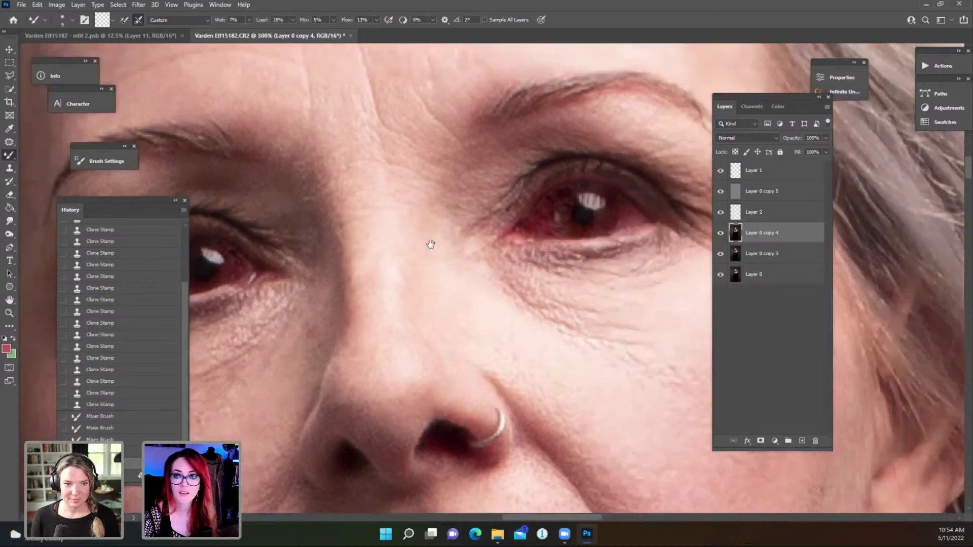
mouse_move(534, 215)
left_mouse_down()
mouse_move(551, 238)
mouse_move(533, 227)
mouse_move(599, 231)
mouse_move(614, 221)
mouse_move(603, 198)
mouse_move(613, 207)
mouse_move(607, 220)
mouse_move(577, 228)
mouse_move(549, 198)
mouse_move(521, 224)
mouse_move(586, 232)
mouse_move(618, 186)
mouse_move(608, 222)
mouse_move(626, 236)
mouse_move(656, 169)
left_mouse_up()
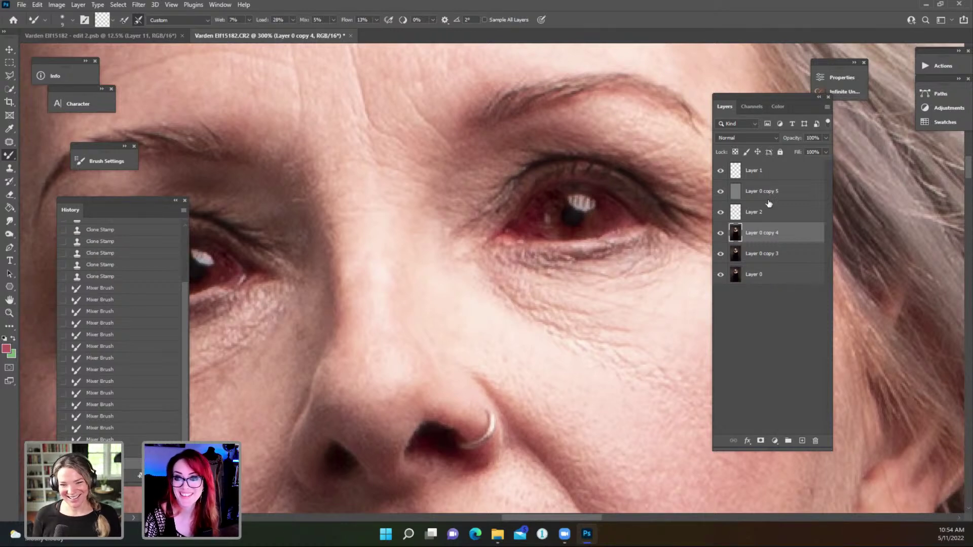
Compare the image with Layer 2 off and on, and rename Layer 2 as Red Eyes and Layer 1 as Ears
left_click(750, 213)
left_click(720, 211)
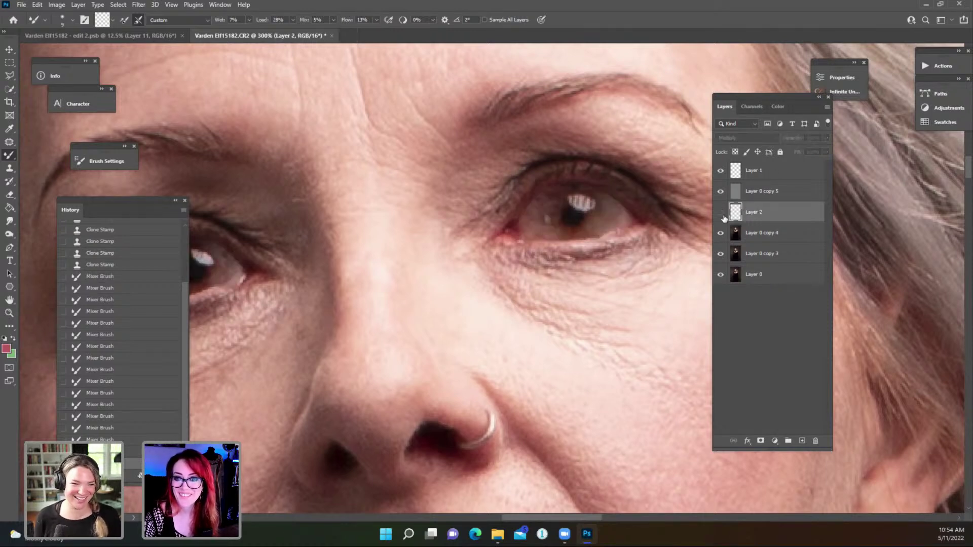
left_click(721, 212)
double_click(756, 212)
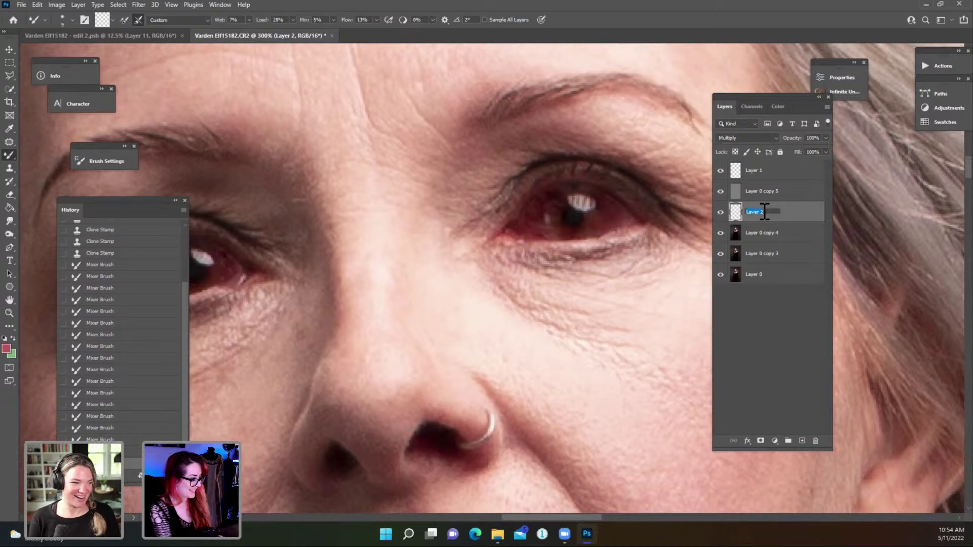
type("Red Eyes")
key("Return")
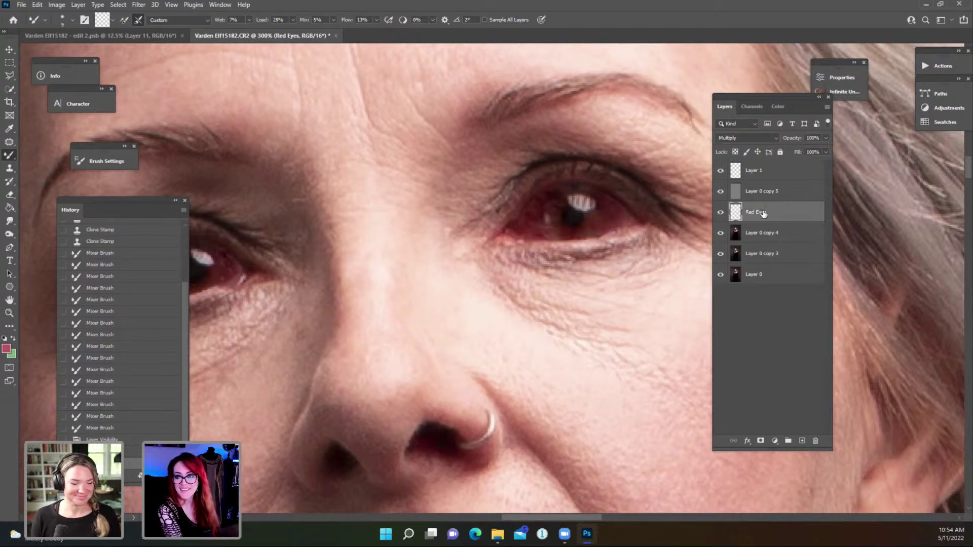
double_click(756, 173)
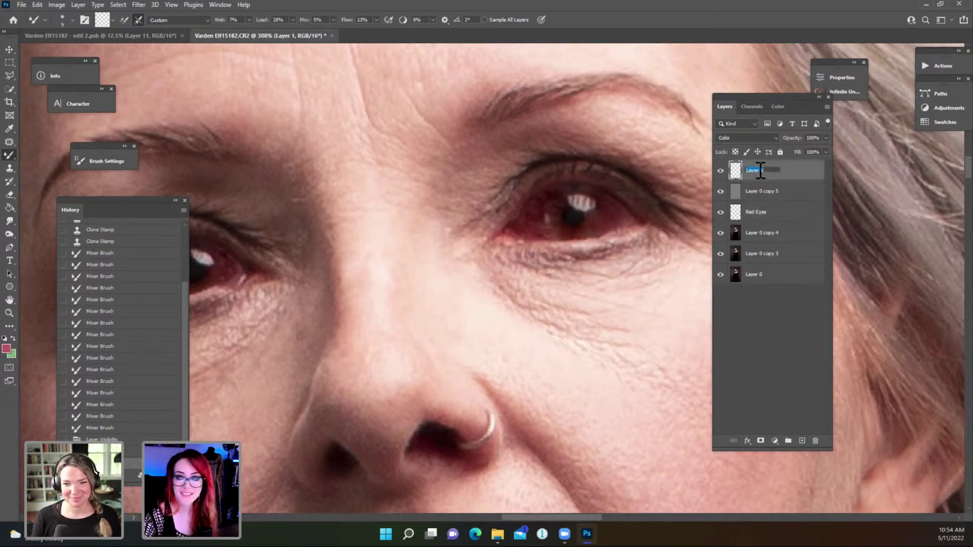
type("Ears")
key("Return")
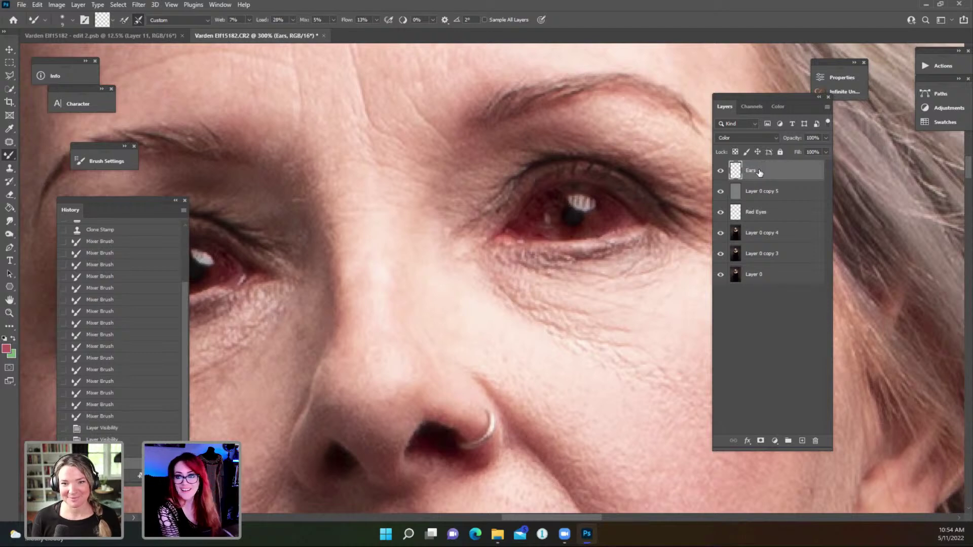
Erase the excess red along the lower lids and inner corners of both eyes on the Red Eyes layer
left_click(772, 211)
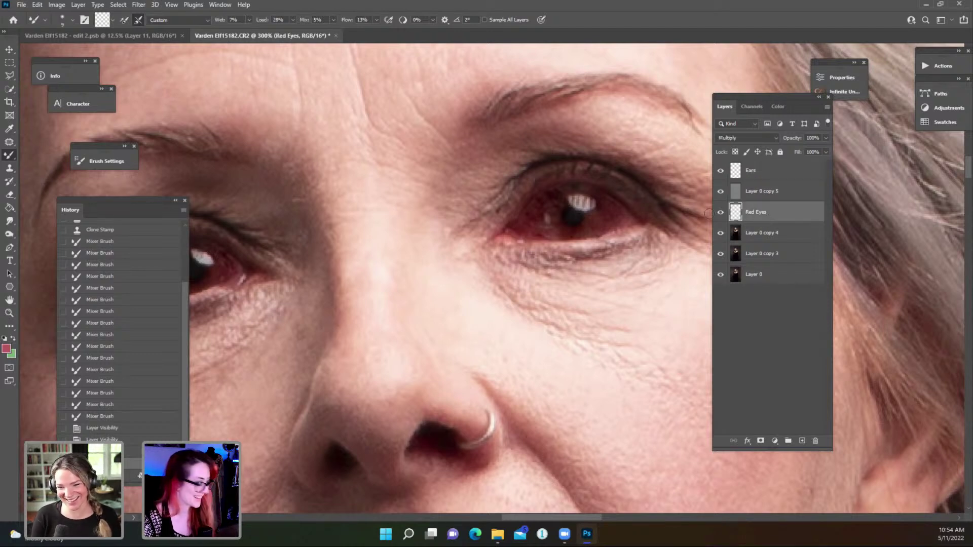
key("e")
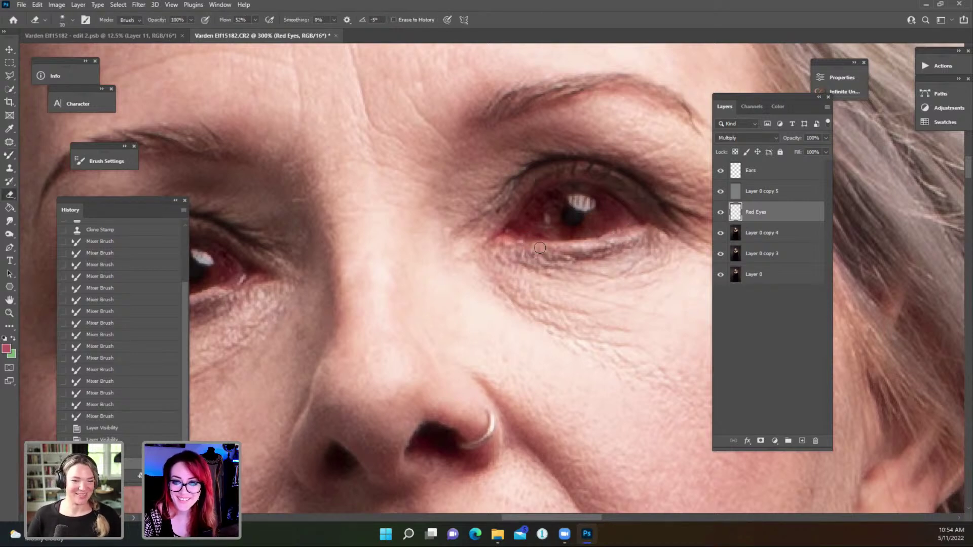
mouse_move(620, 239)
left_mouse_down()
mouse_move(634, 234)
mouse_move(513, 246)
left_mouse_up()
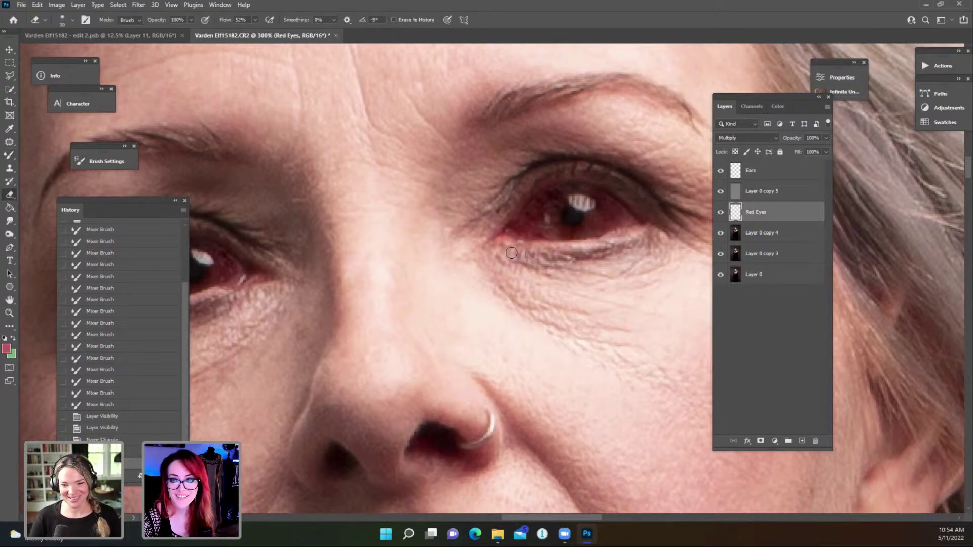
scroll(461, 246, "left", 5)
scroll(461, 245, "down", 1)
left_click_drag(284, 274, 385, 264)
mouse_move(442, 238)
left_mouse_down()
mouse_move(380, 261)
mouse_move(423, 253)
left_mouse_up()
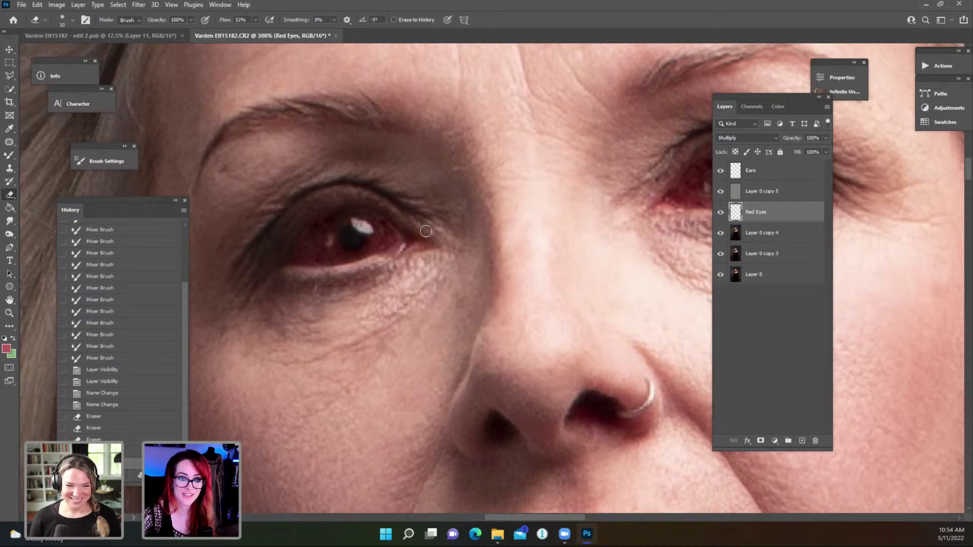
Duplicate the Red Eyes layer and set the copy's blend mode to Soft Light
key("ctrl+1")
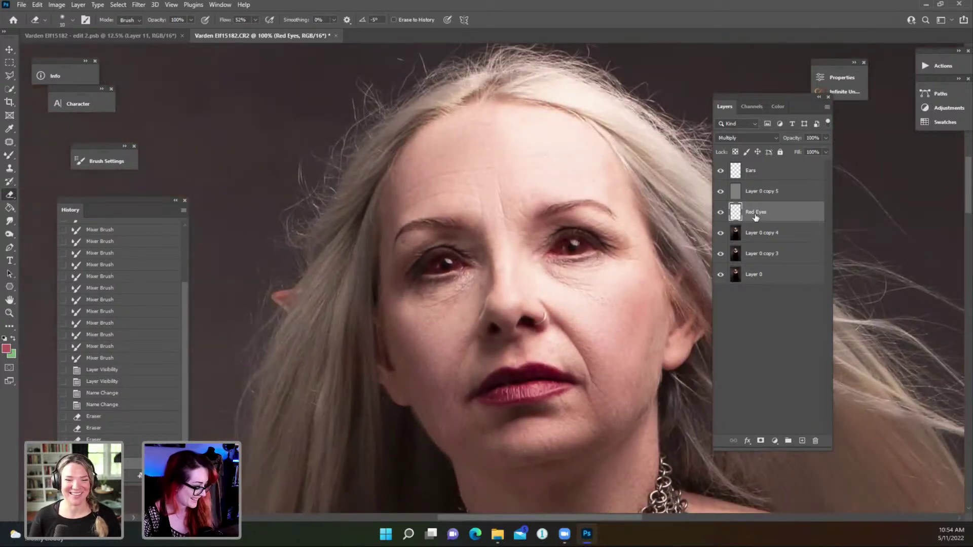
key("ctrl+minus")
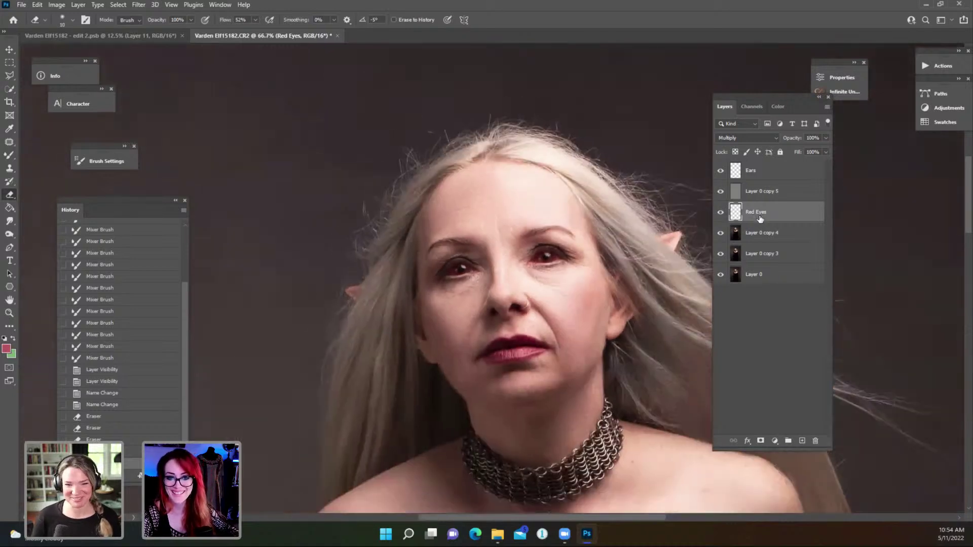
key("ctrl+minus")
key("ctrl+minus")
key("ctrl+plus")
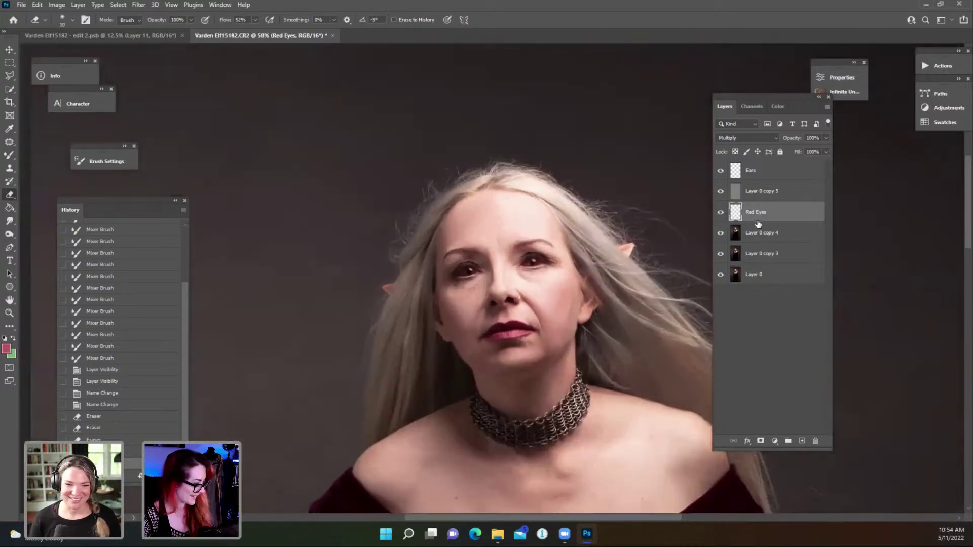
key("ctrl+j")
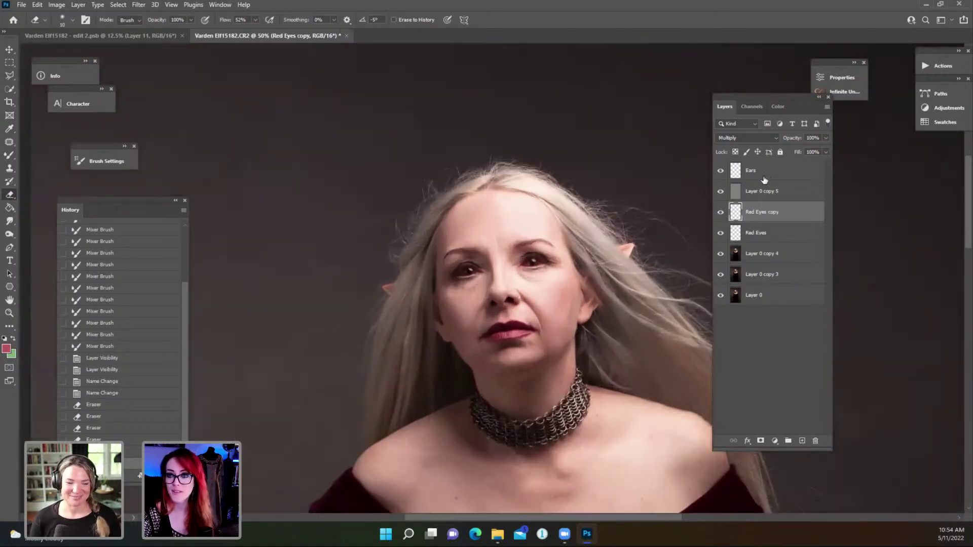
left_click(767, 136)
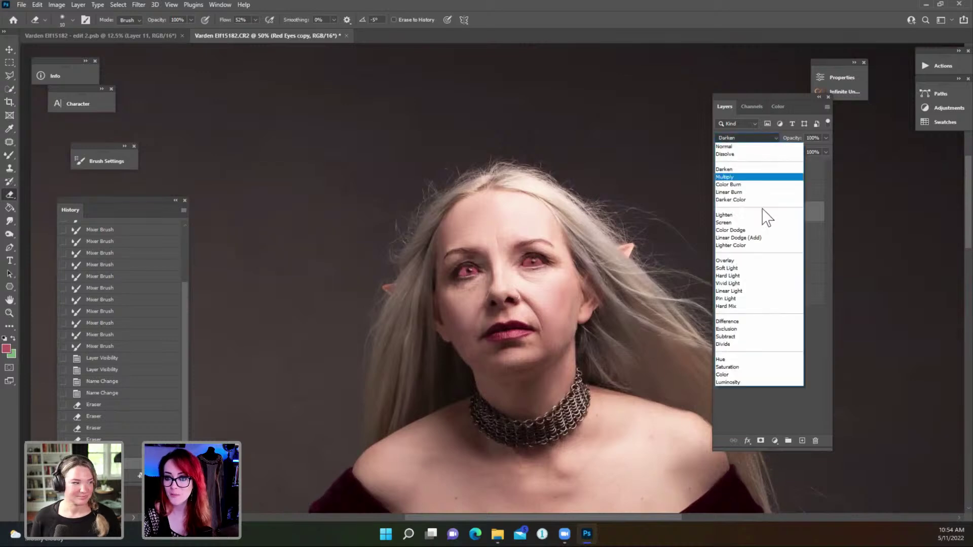
left_click(761, 268)
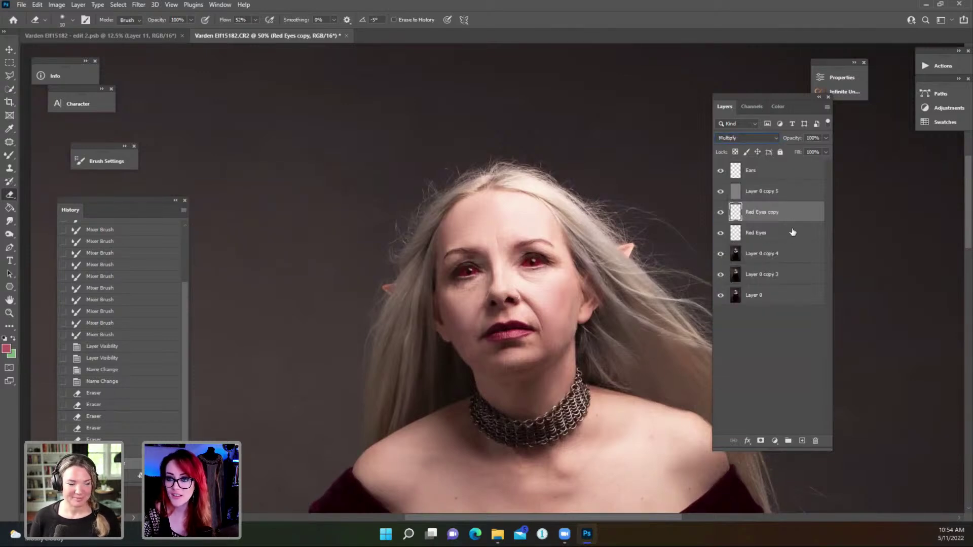
Reduce the opacity of the original Red Eyes layer to 79%
left_click(789, 235)
left_click_drag(815, 149, 817, 150)
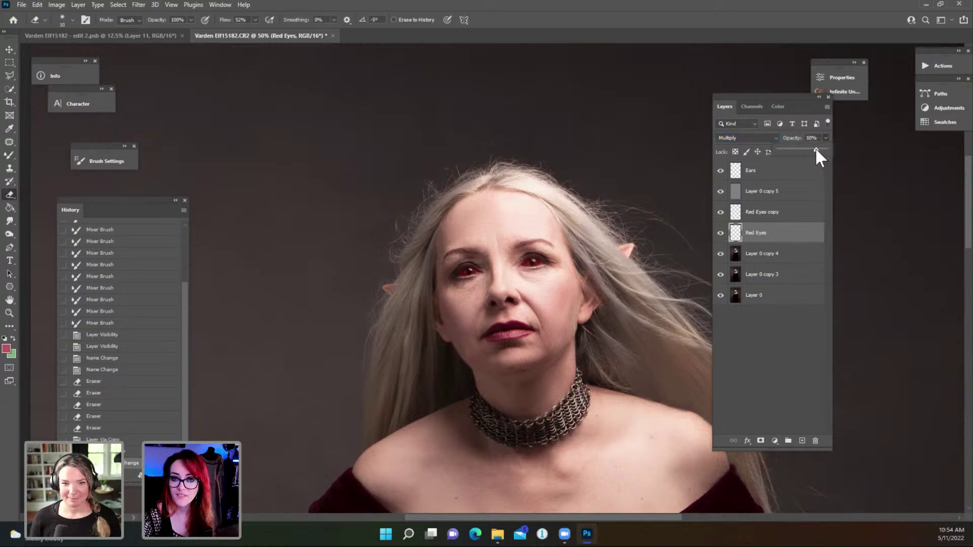
left_click(804, 234)
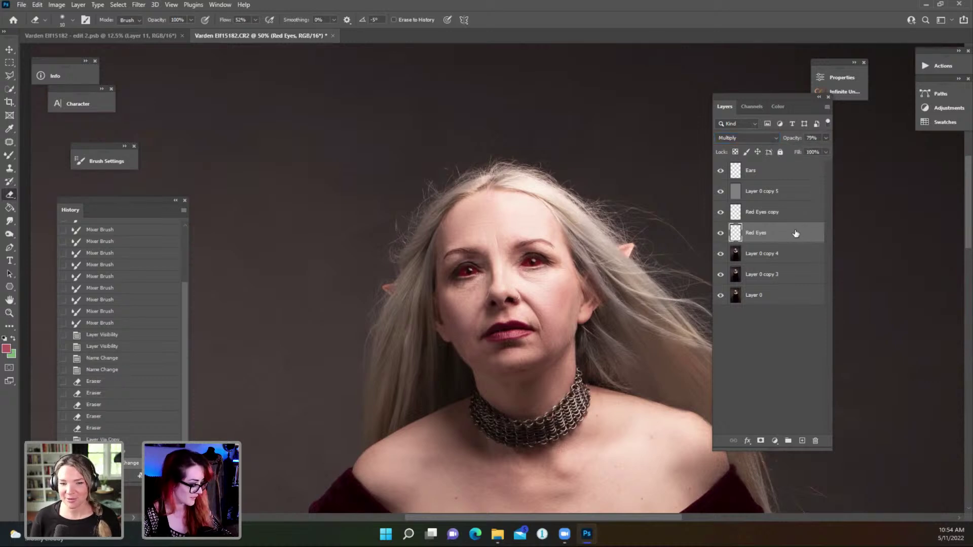
Examine the red eye effect at full-figure size and close up on the face
key("ctrl+minus")
key("ctrl+minus")
key("ctrl+minus")
key("ctrl+minus")
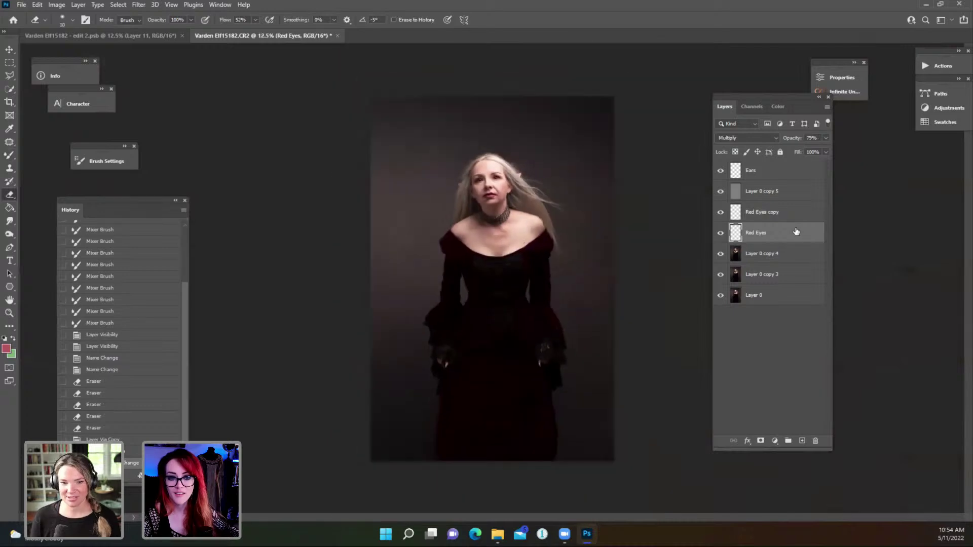
key("ctrl+plus")
key("ctrl+plus")
key("ctrl+plus")
key("ctrl+plus")
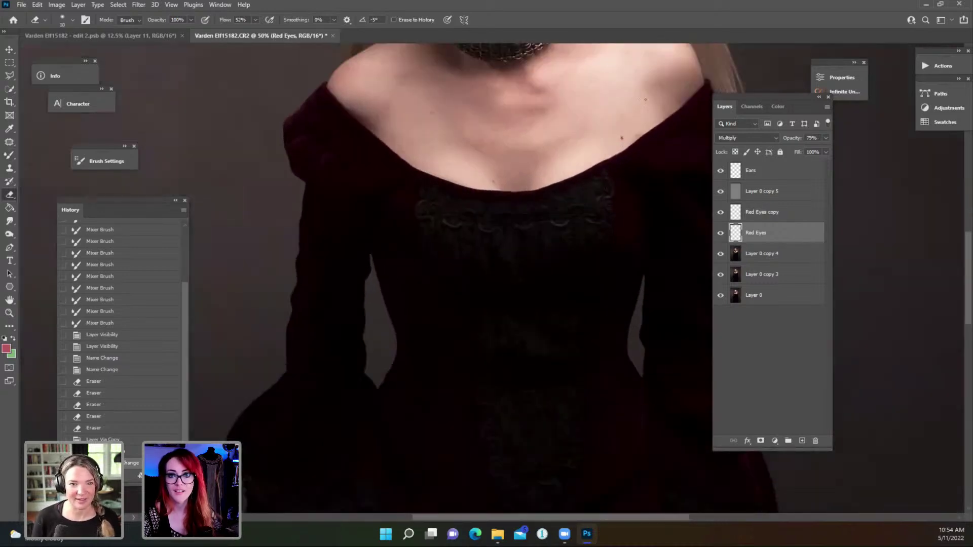
left_click_drag(550, 96, 544, 369)
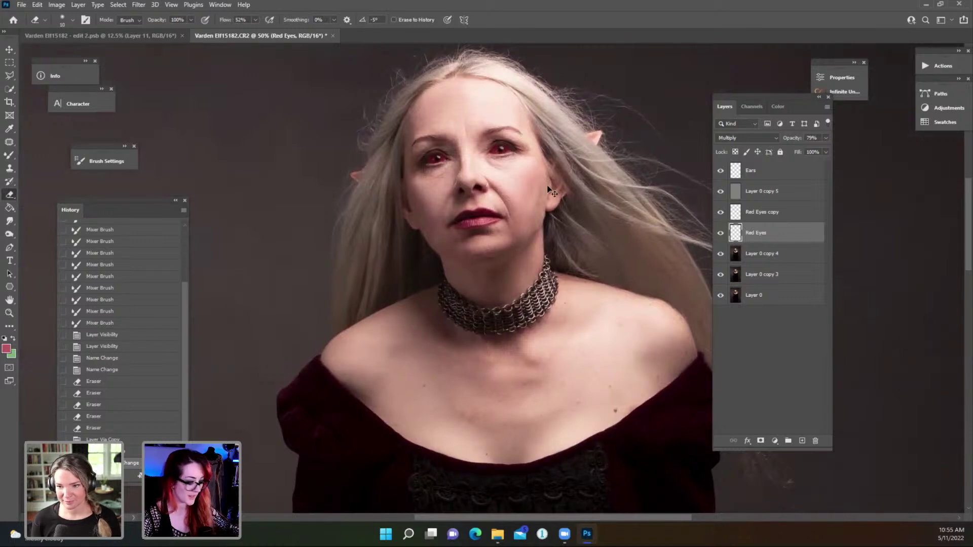
key("ctrl+plus")
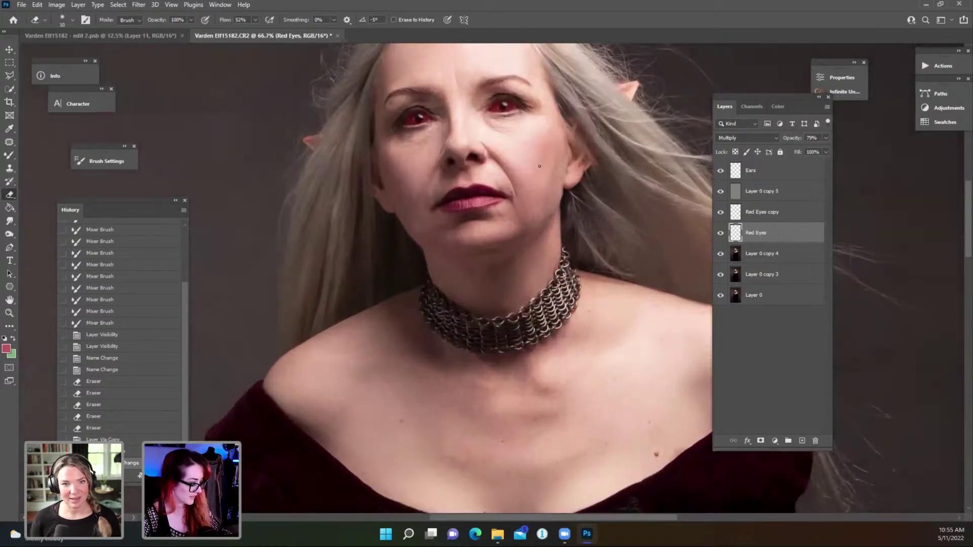
key("ctrl+plus")
left_click_drag(542, 175, 498, 304)
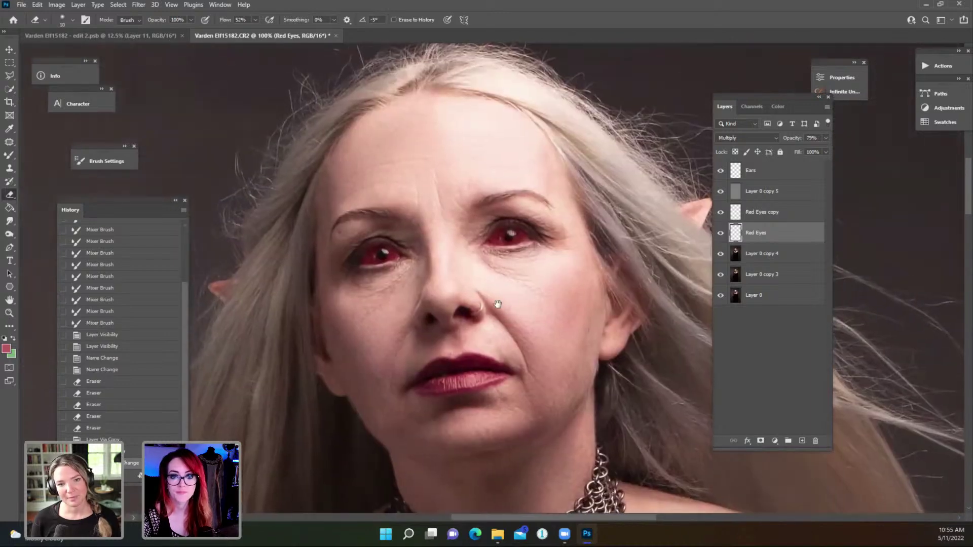
key("ctrl+plus")
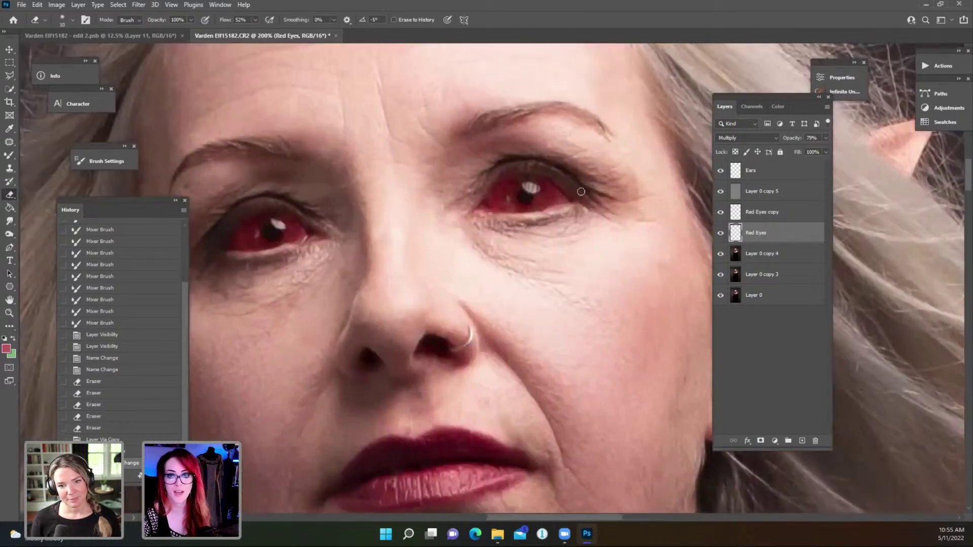
left_click_drag(486, 248, 517, 229)
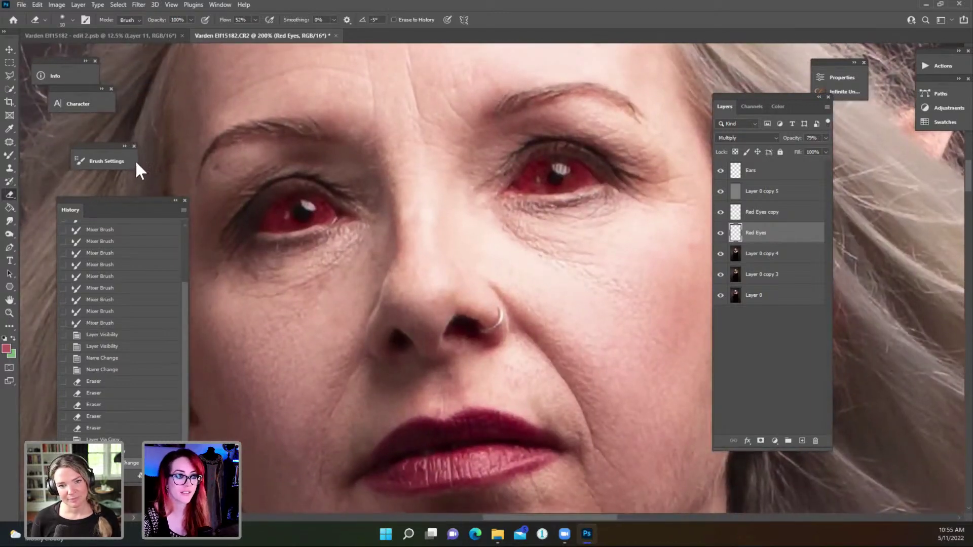
Darken the pupils of both eyes on Layer 0 copy 5 with a small Burn tool set to Shadows
left_click(13, 234)
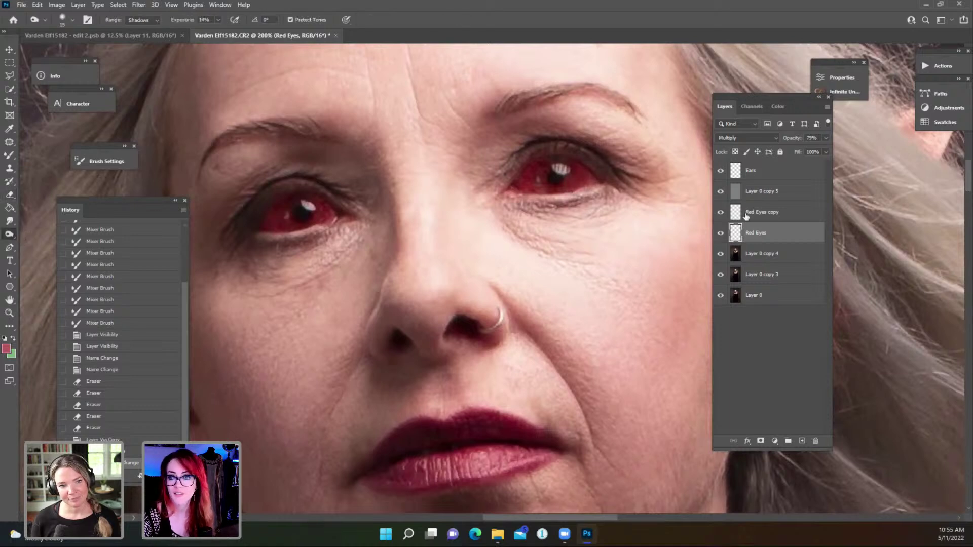
left_click(767, 193)
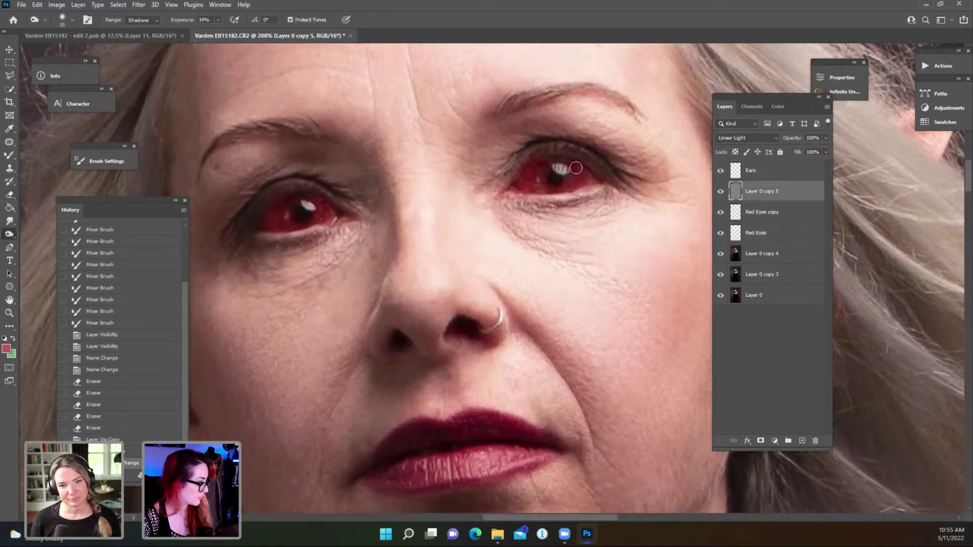
left_click_drag(554, 182, 561, 177)
left_click_drag(317, 213, 310, 214)
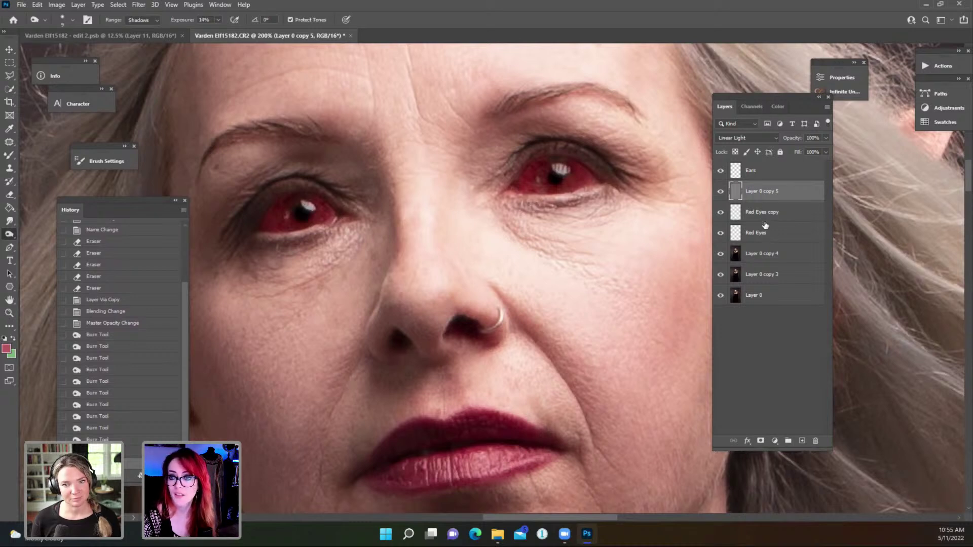
Erase spots of red over the pupils and irises of both eyes on Red Eyes copy, and select the Red Eyes layer
left_click(736, 214)
key("e")
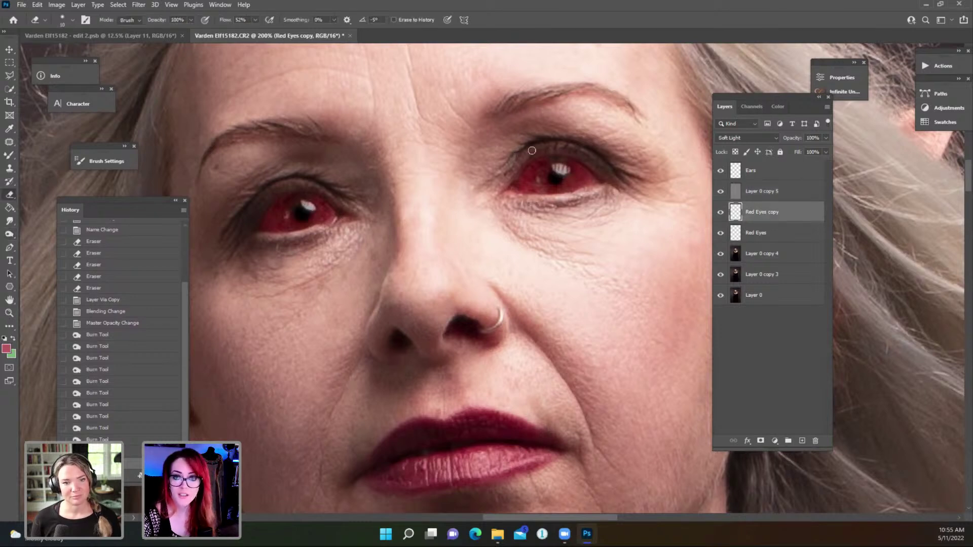
left_click(564, 172)
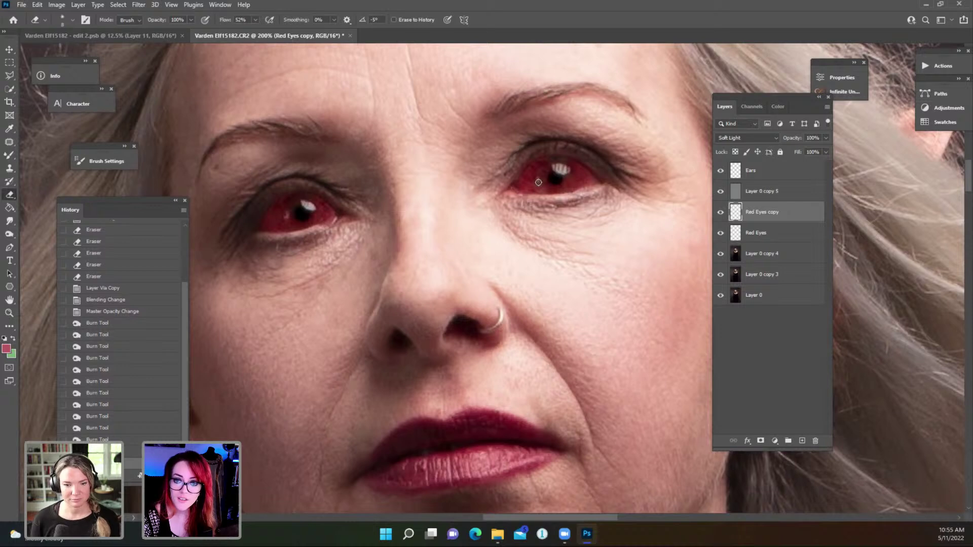
left_click(538, 181)
left_click(307, 206)
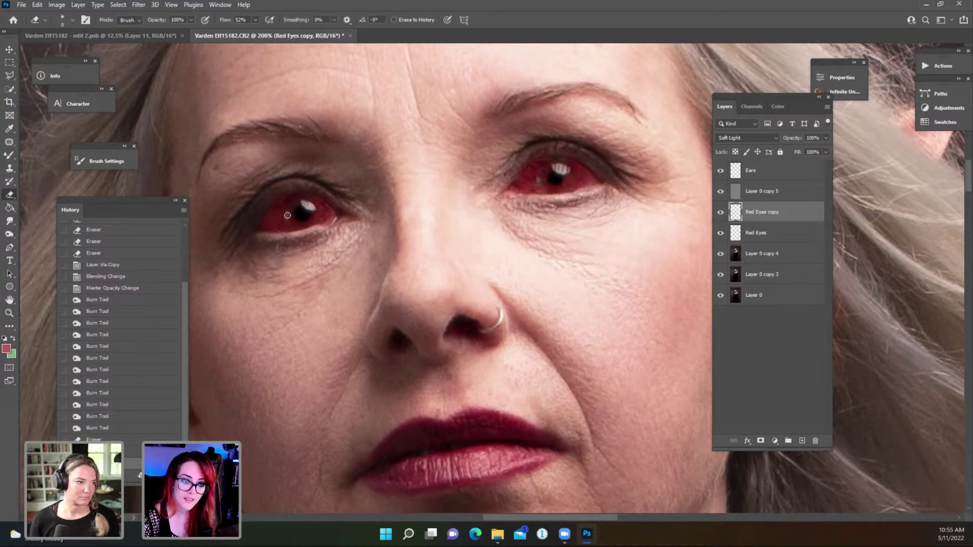
left_click(287, 218)
key("alt+bracketleft")
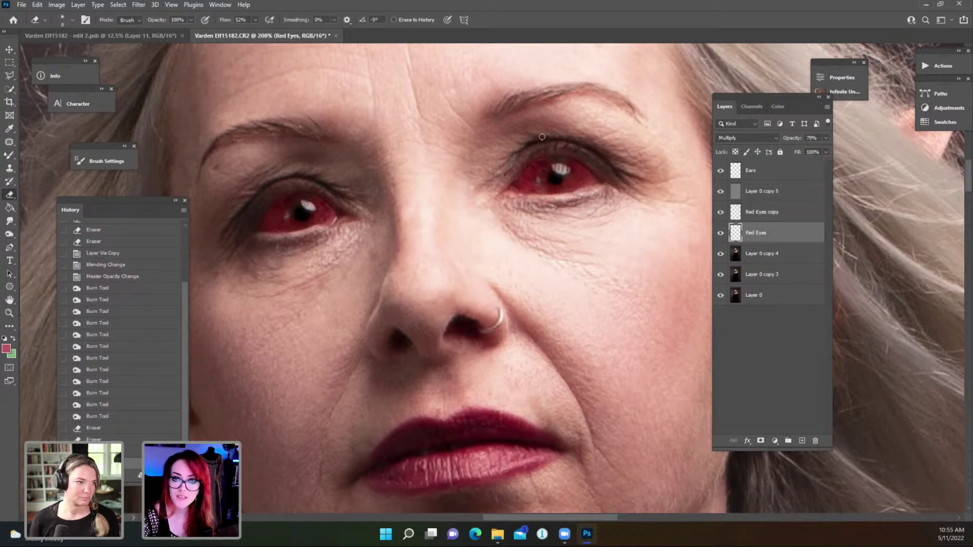
Erase spots of red over the pupils and irises of both eyes on the Red Eyes layer
left_click(556, 171)
left_click(531, 181)
left_click(286, 217)
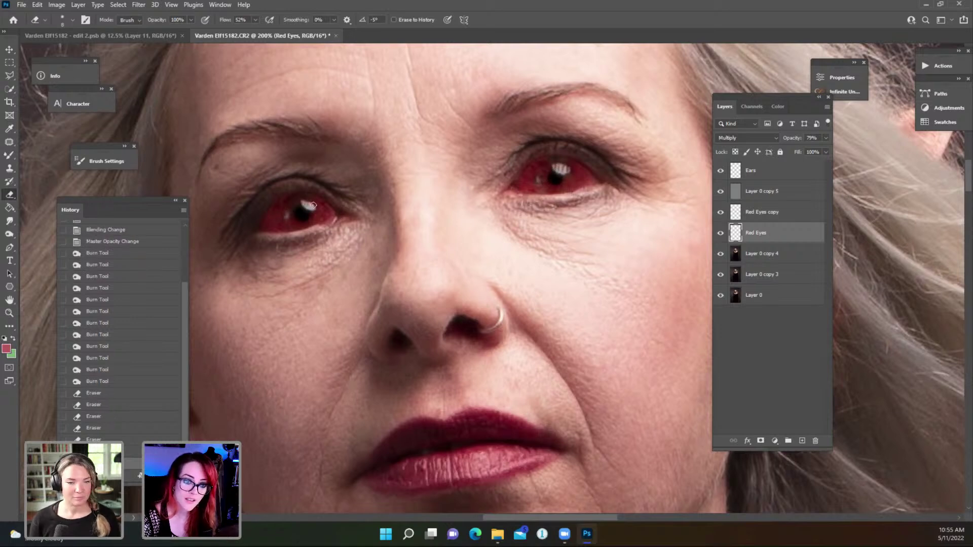
left_click(319, 205)
left_click(342, 199)
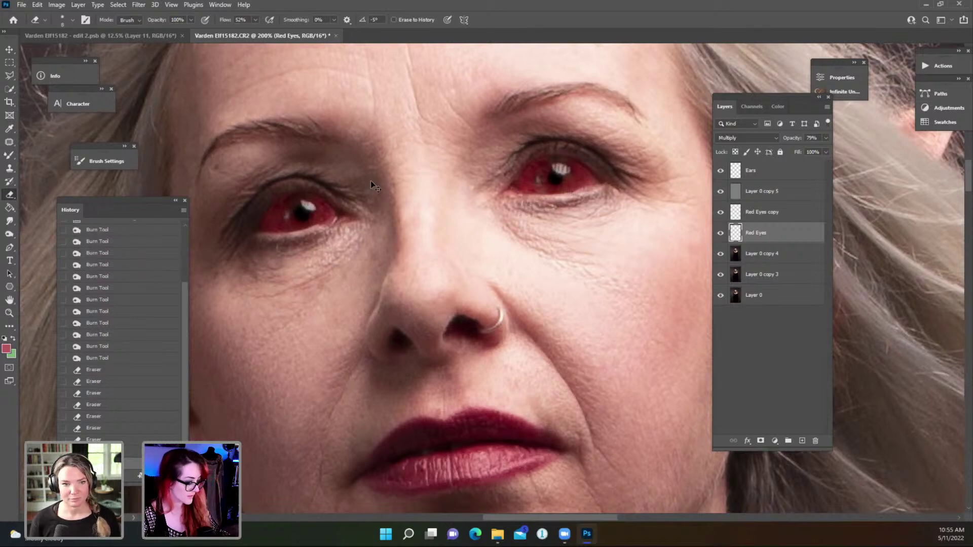
Examine the refined red eyes from portrait distance and in the full-figure view
key("ctrl+minus")
key("ctrl+minus")
key("ctrl+minus")
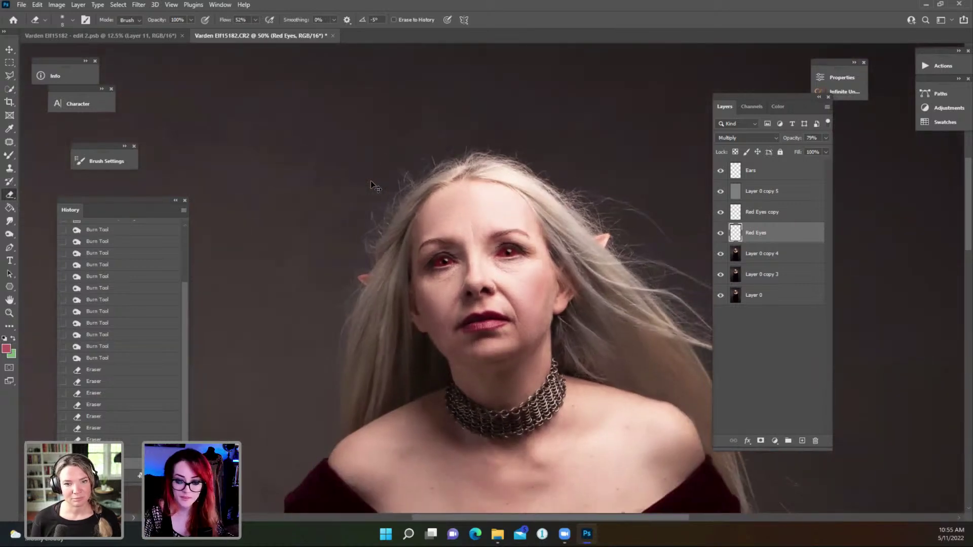
key("ctrl+minus")
key("ctrl+minus")
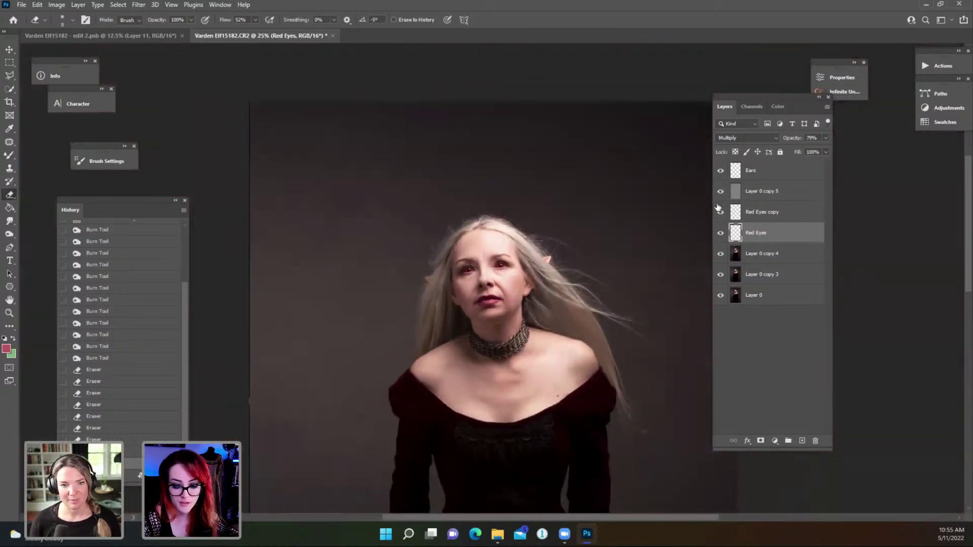
key("ctrl+plus")
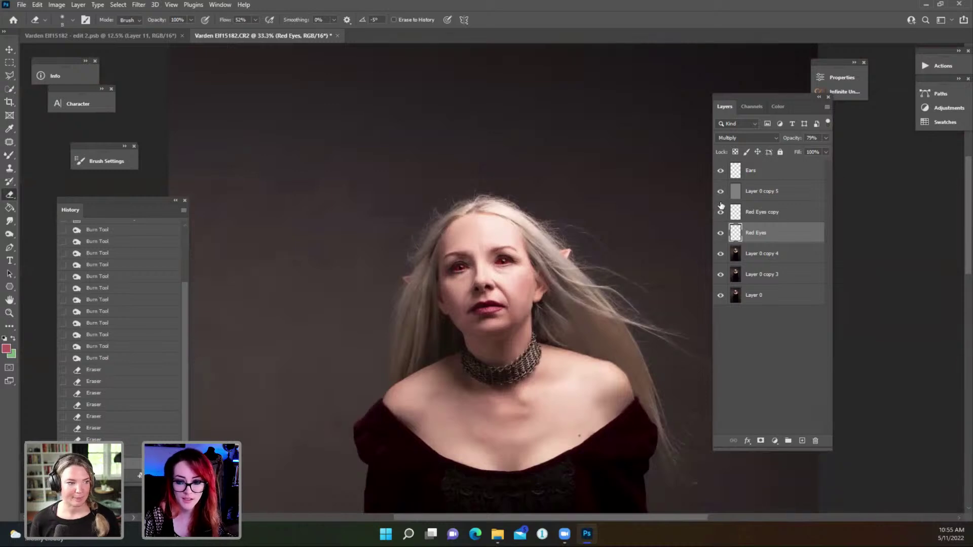
key("ctrl+minus")
key("ctrl+minus")
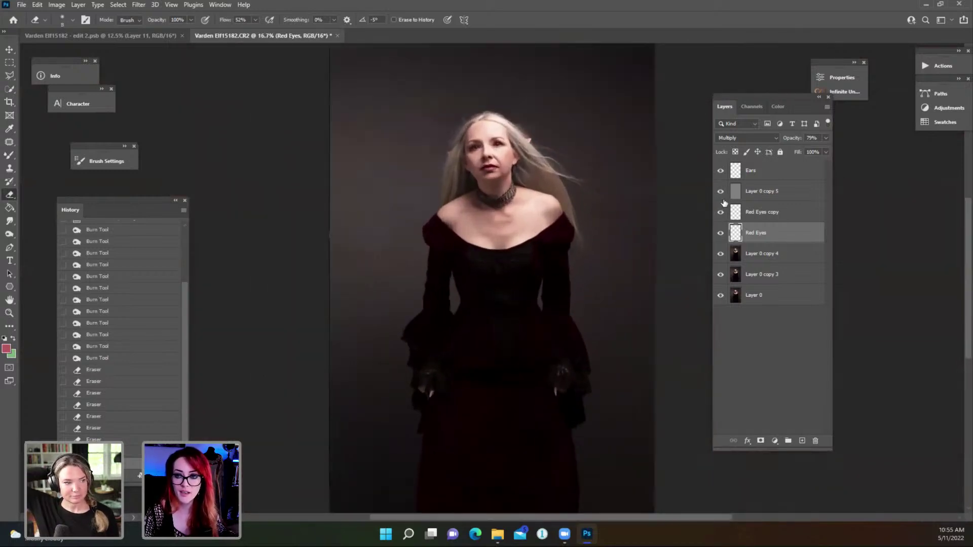
Select the Ears layer, try stamping all visible layers into a merged layer above it, and undo the stamp
left_click(780, 172)
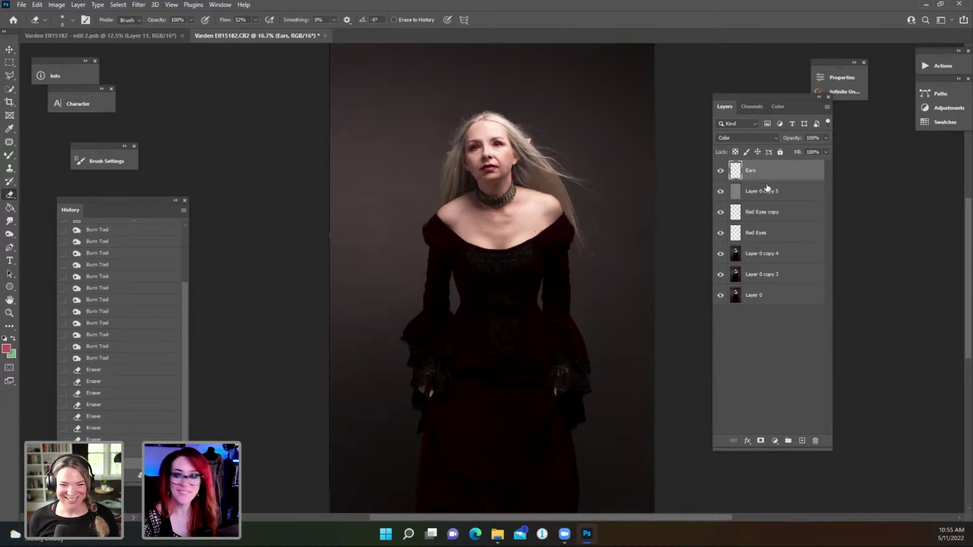
key("ctrl+shift+alt+e")
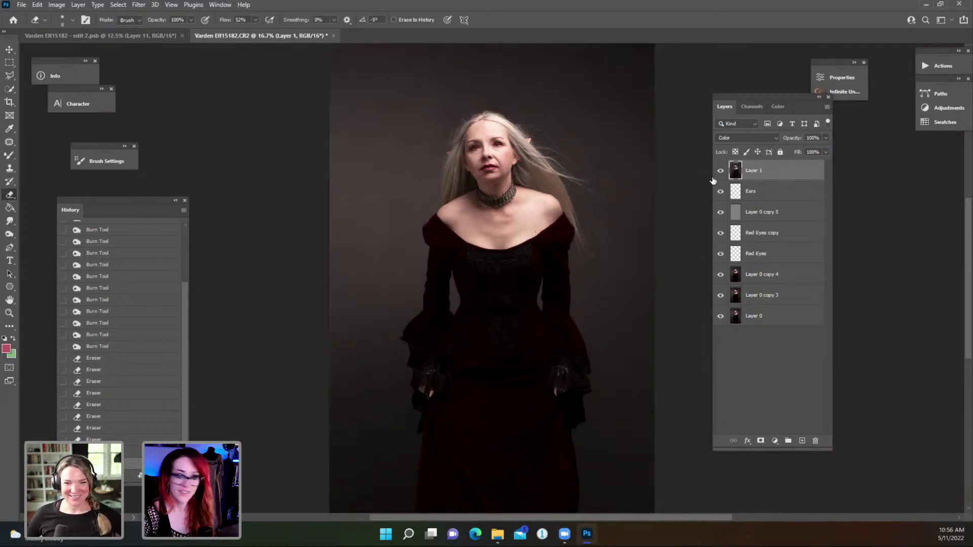
key("ctrl+z")
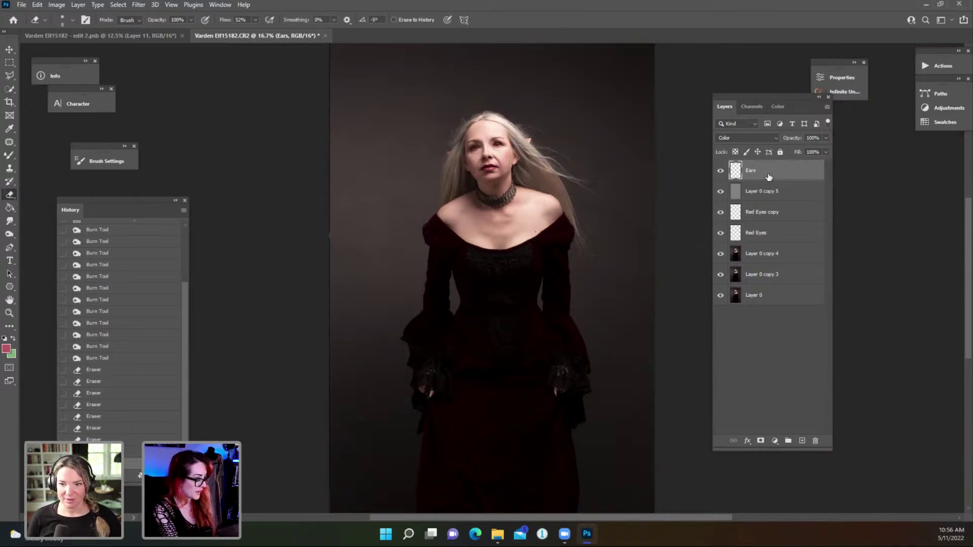
Create a new layer named Moon above the Ears layer
key("ctrl+shift+n")
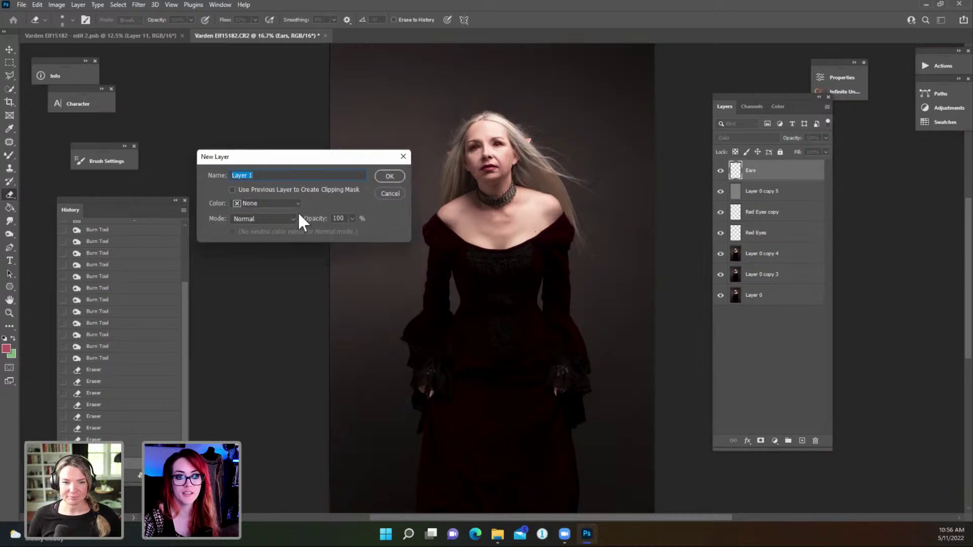
type("Moon")
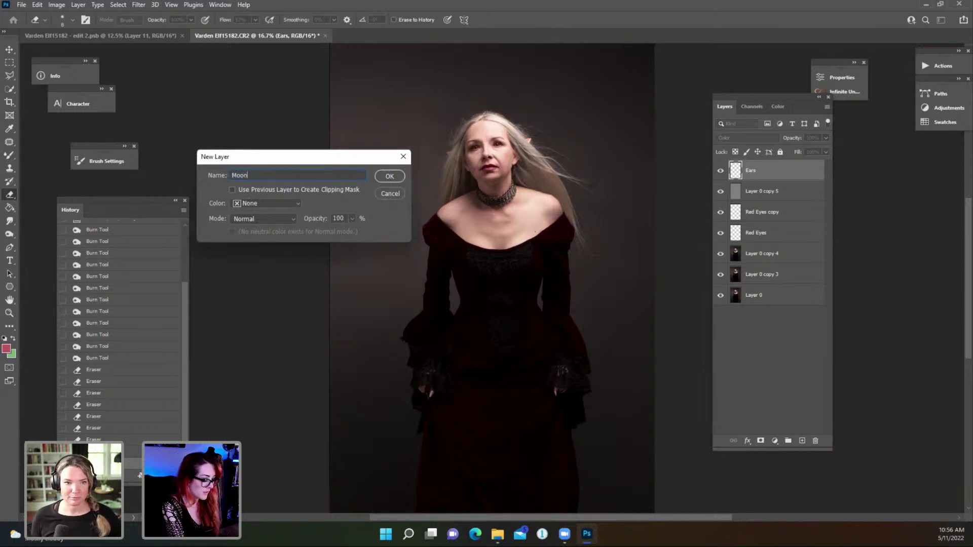
key("Return")
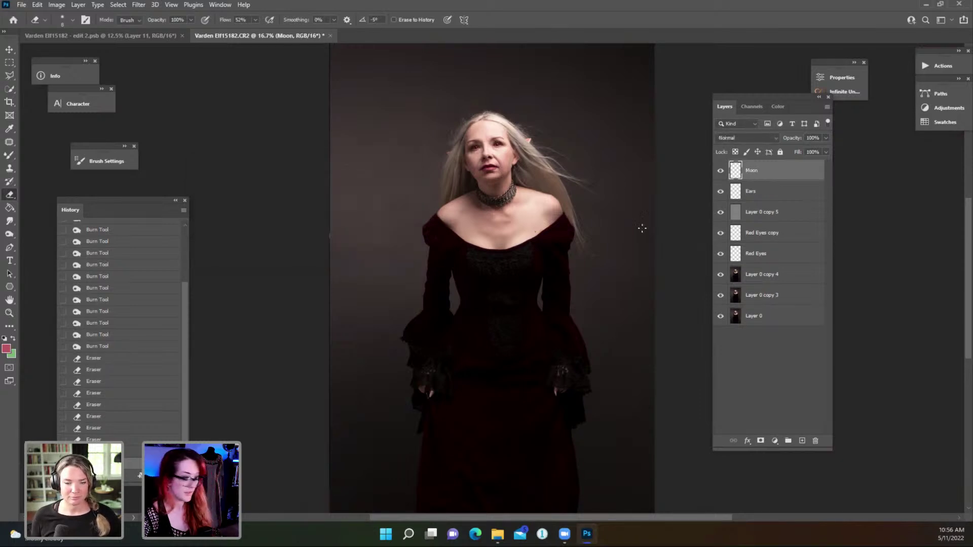
Set the foreground colour to black and fill the whole Moon layer with it using the Paint Bucket
key("g")
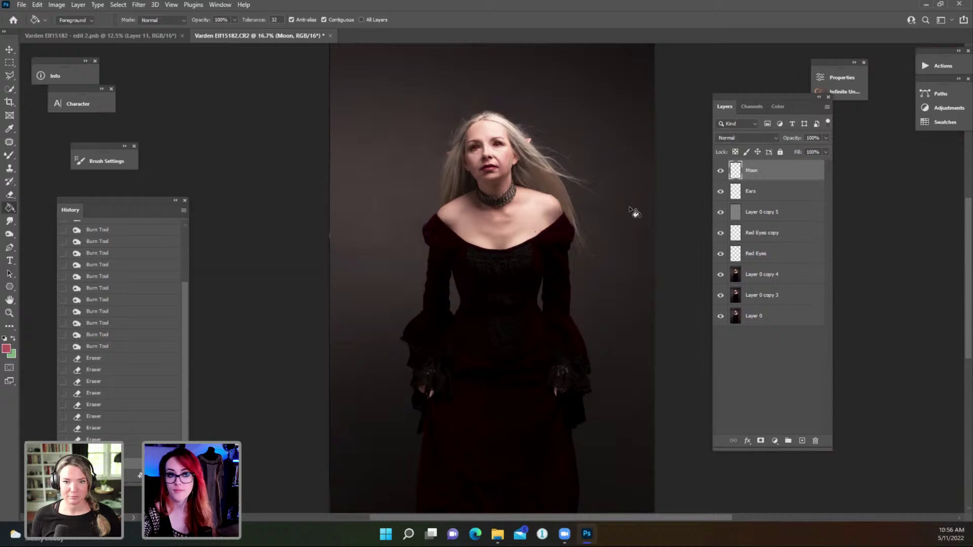
left_click(7, 349)
left_click(184, 415)
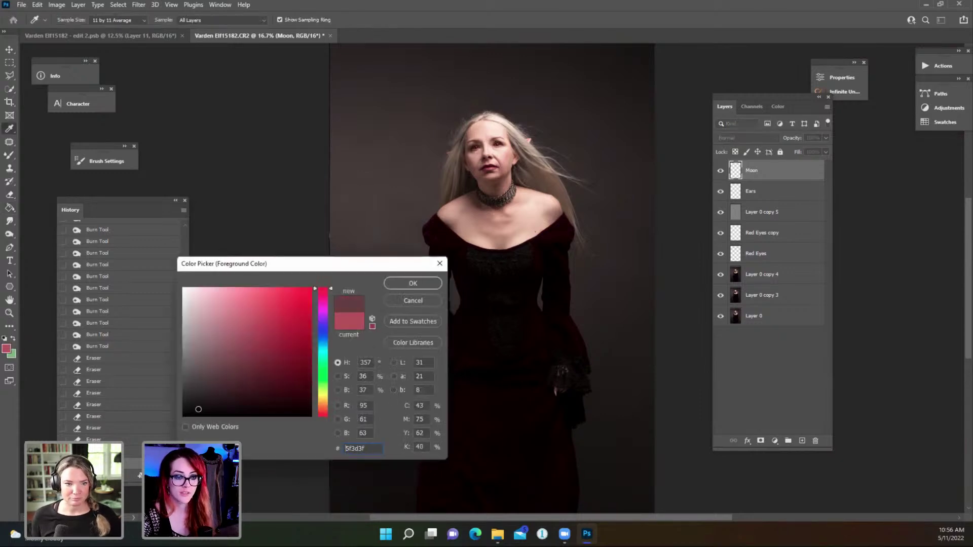
left_click(427, 280)
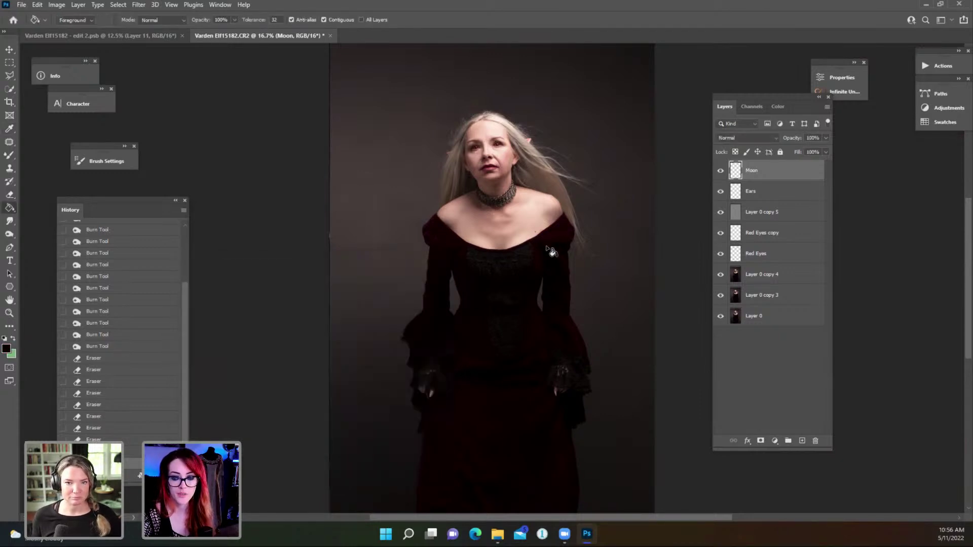
left_click(643, 250)
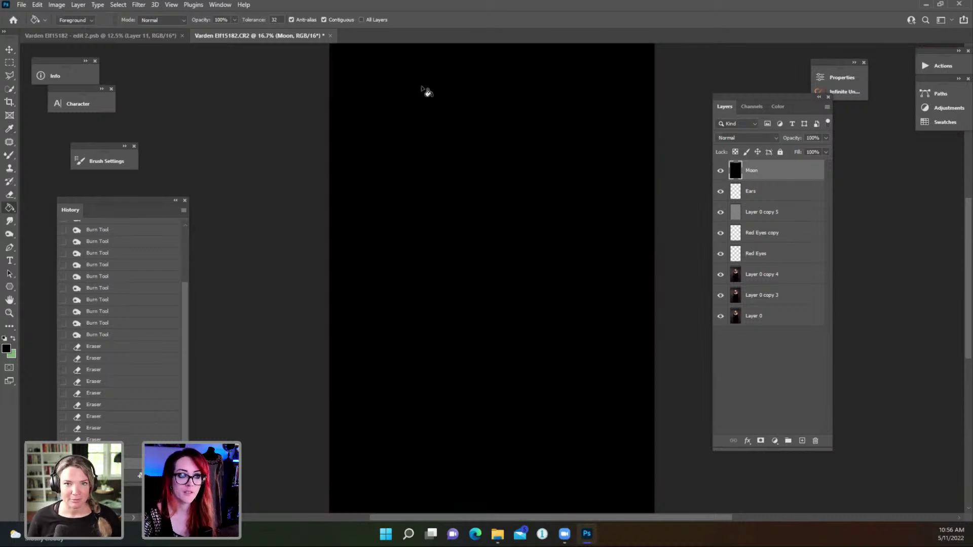
Open the Boris FX Optics filter on the Moon layer and choose the S_Luna render effect with the Full Moon preset
left_click(137, 4)
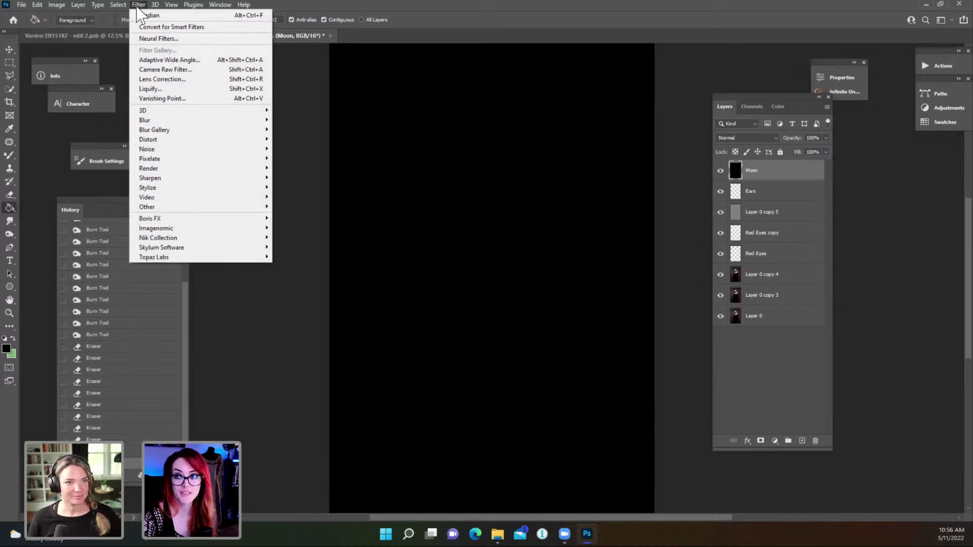
mouse_move(200, 219)
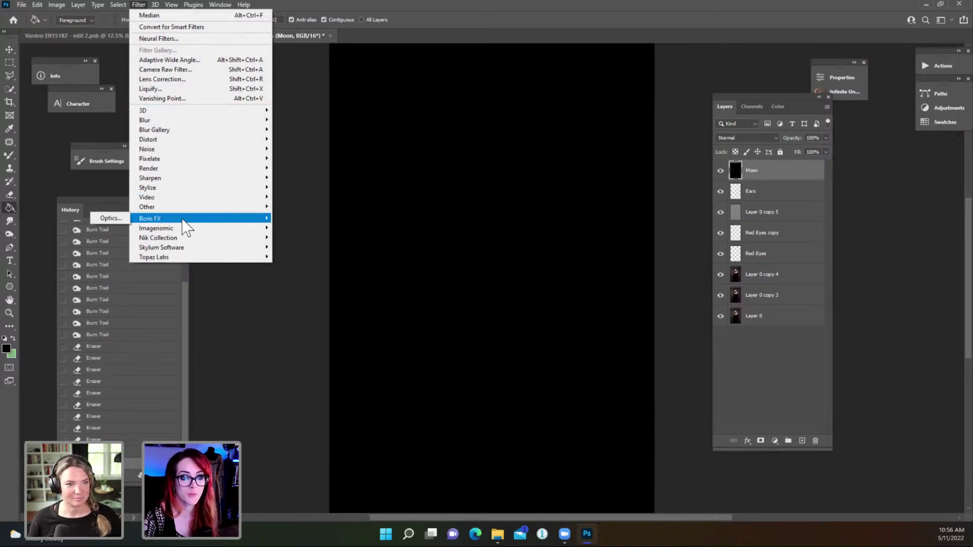
left_click(114, 218)
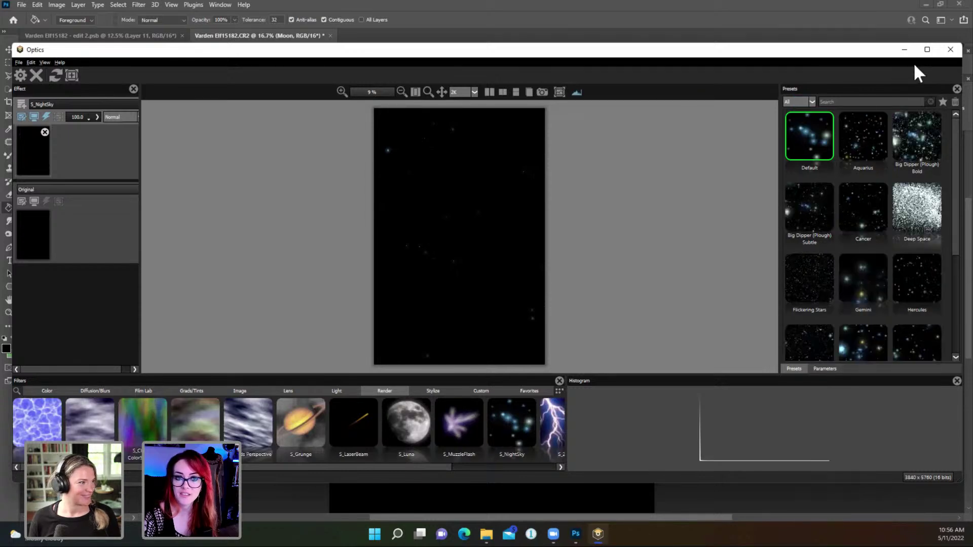
left_click(409, 422)
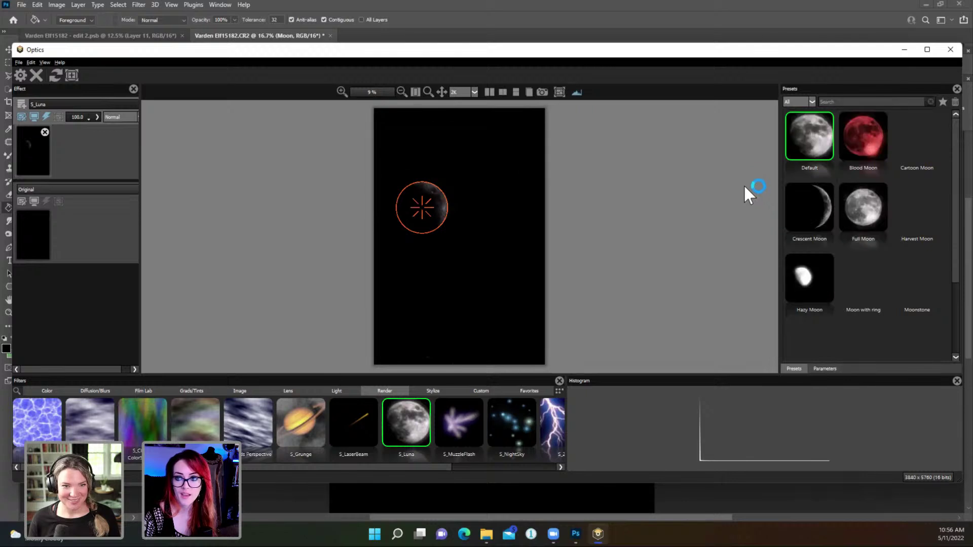
left_click(867, 209)
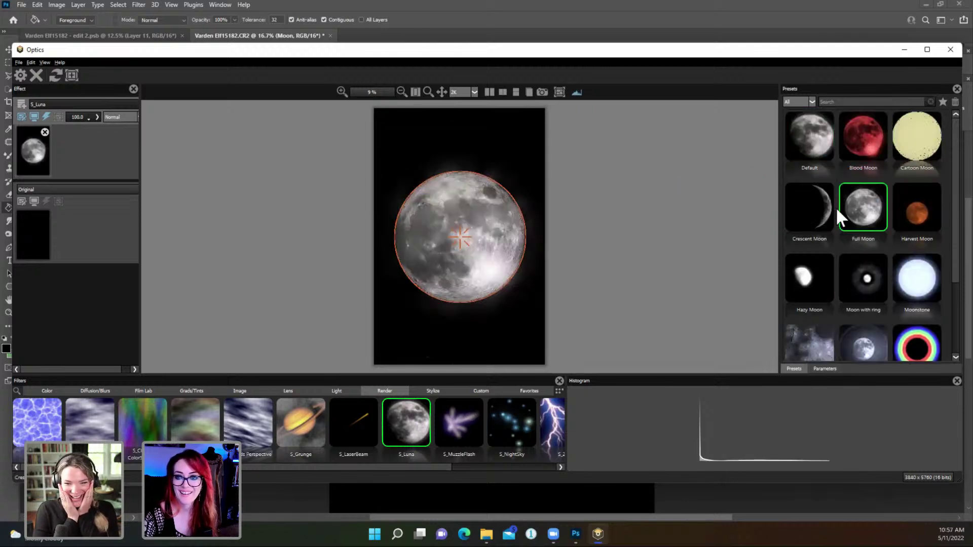
Set the moon's Bumpiness to 0.30 and Size to about 1,140, keeping Lunar Phase at 180, and apply the effect
left_click(824, 369)
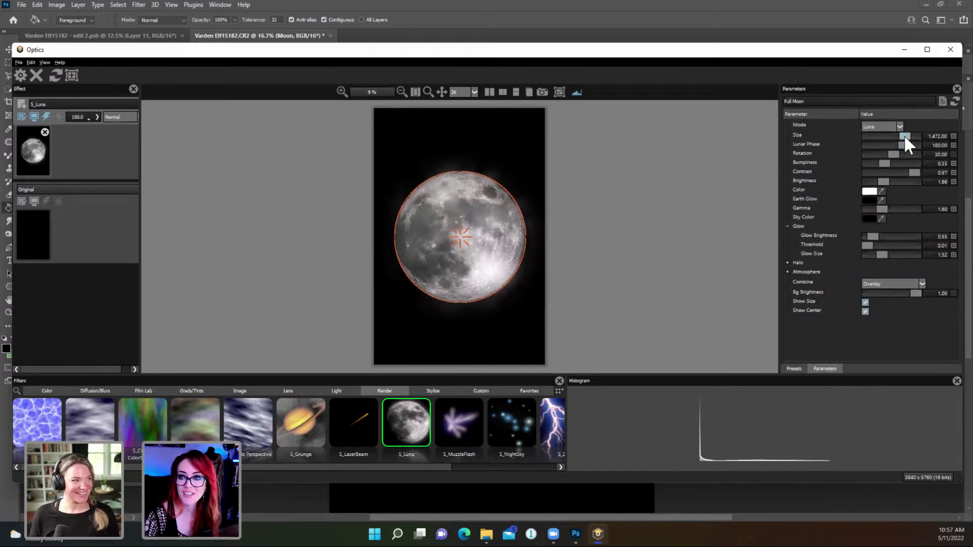
left_click_drag(896, 144, 904, 149)
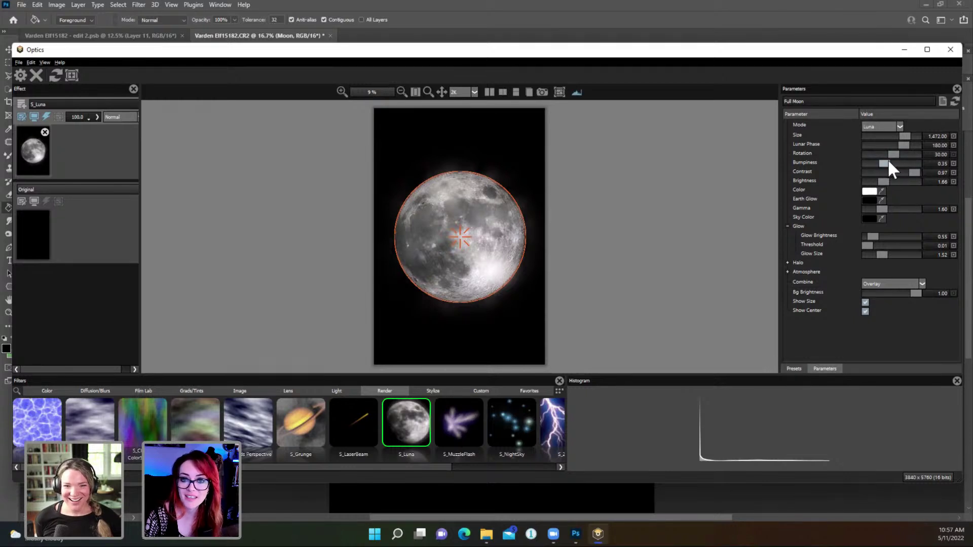
left_click_drag(901, 168, 883, 169)
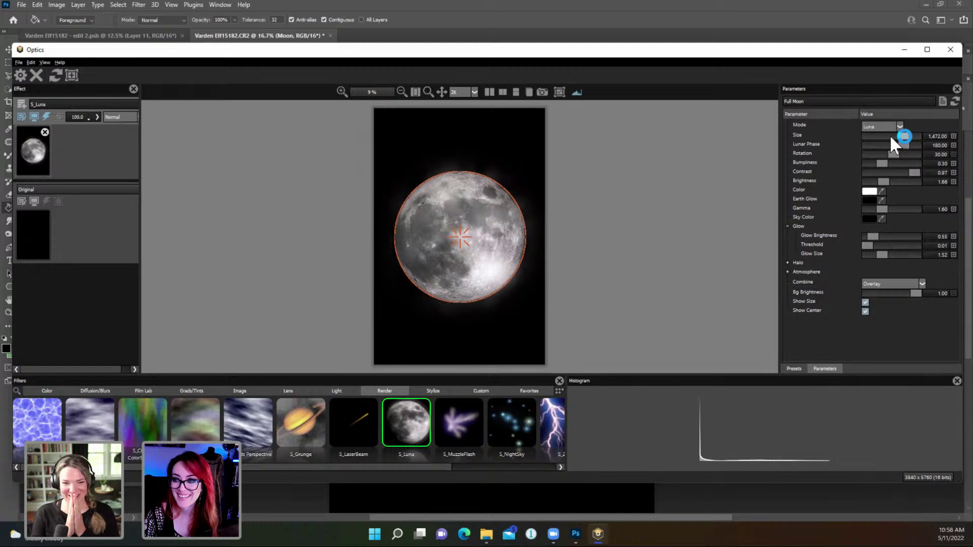
left_click_drag(891, 138, 893, 137)
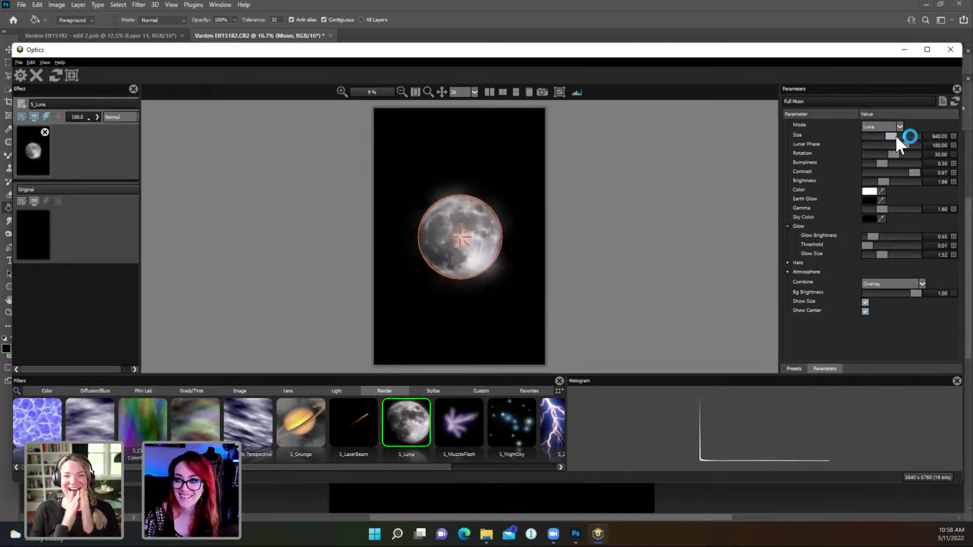
left_click(896, 138)
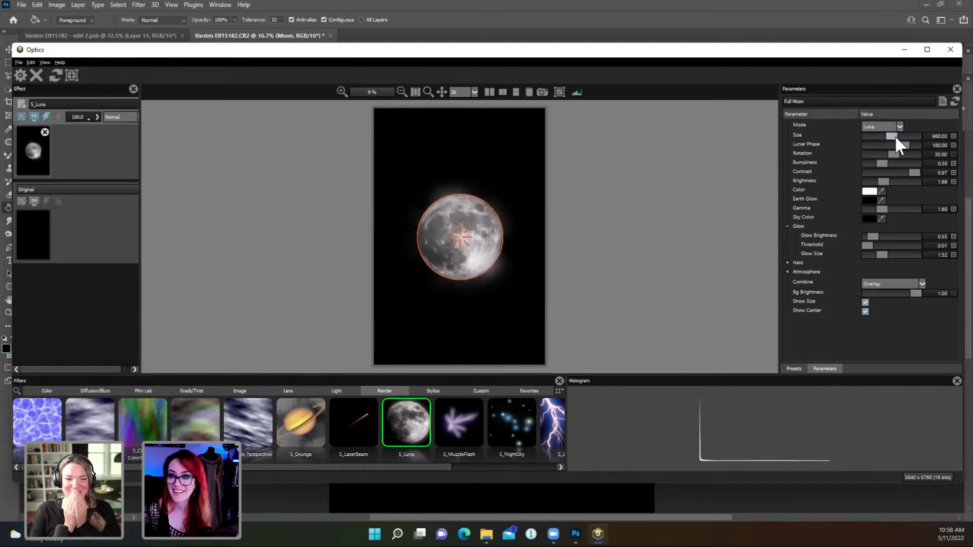
left_click_drag(895, 136, 899, 143)
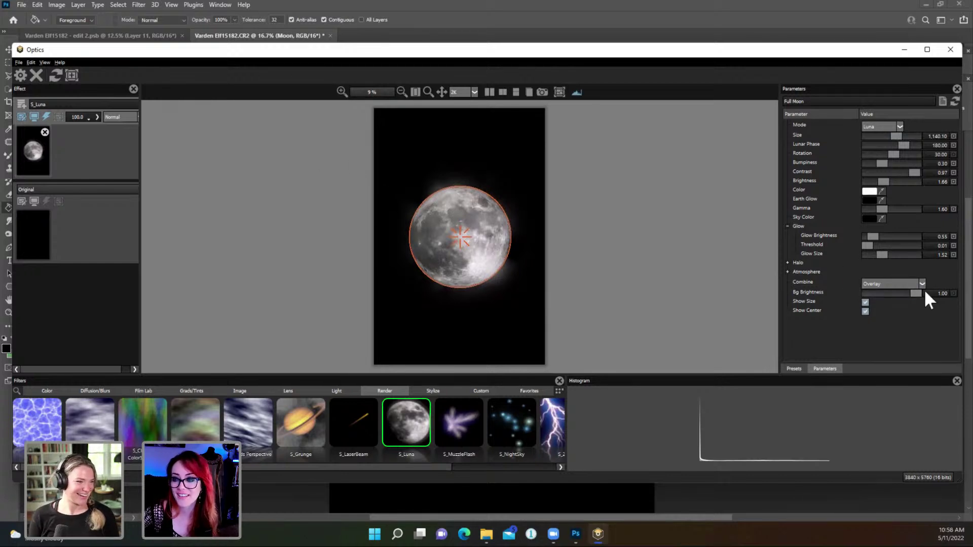
left_click(21, 77)
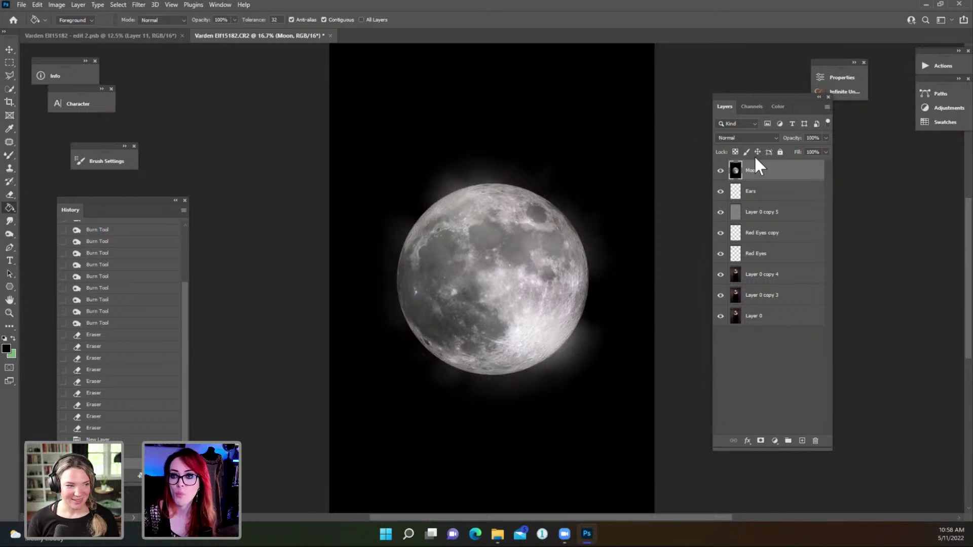
Set the Moon layer's blend mode to Screen at 100% opacity
left_click(770, 139)
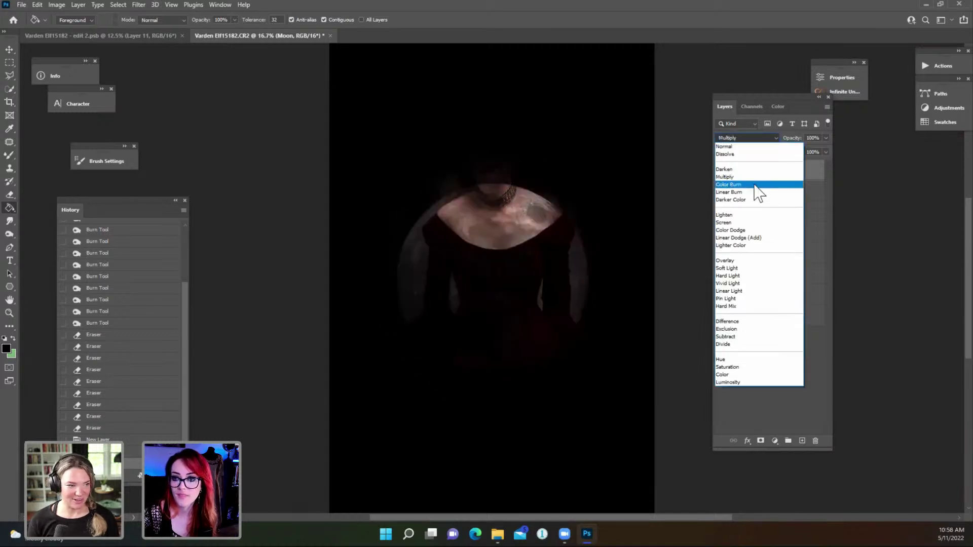
left_click(763, 222)
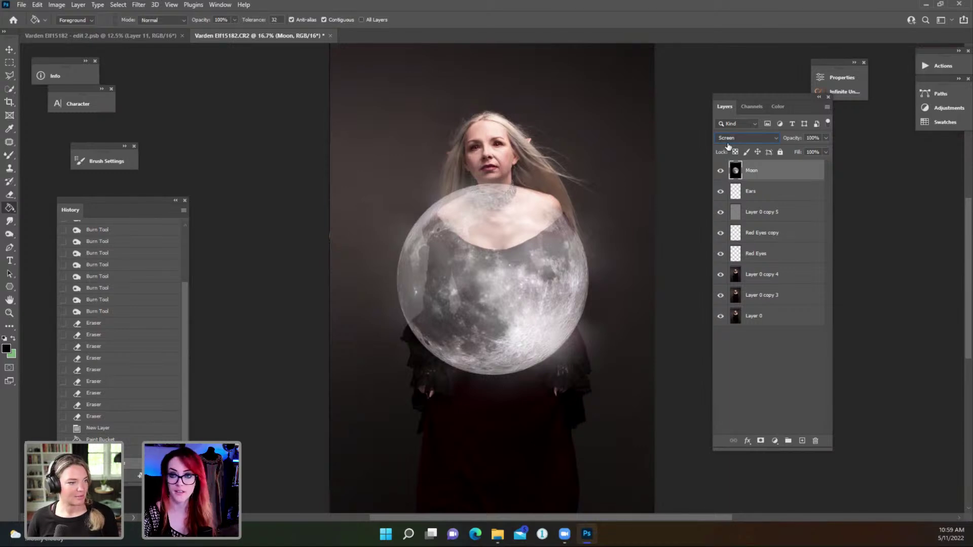
key("0")
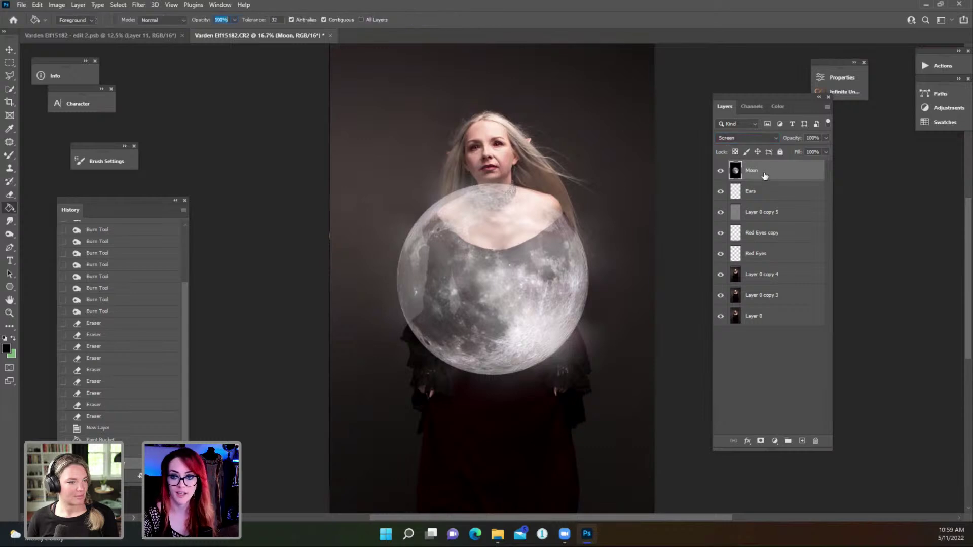
key("ctrl+t")
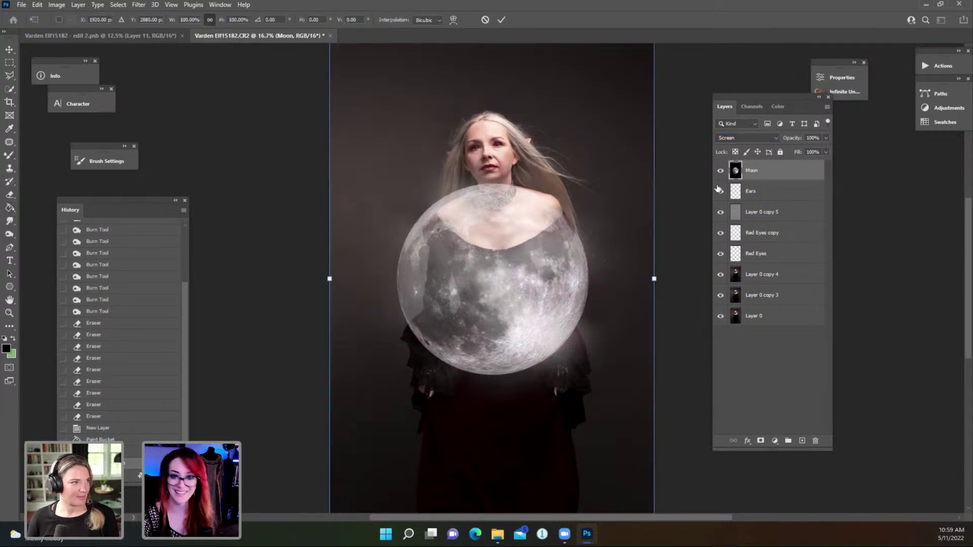
key("g")
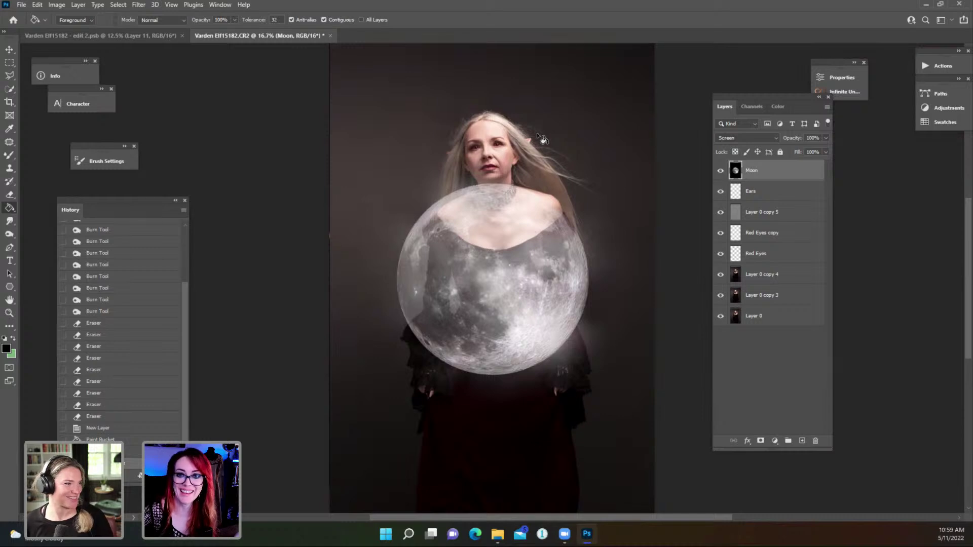
right_click(738, 172)
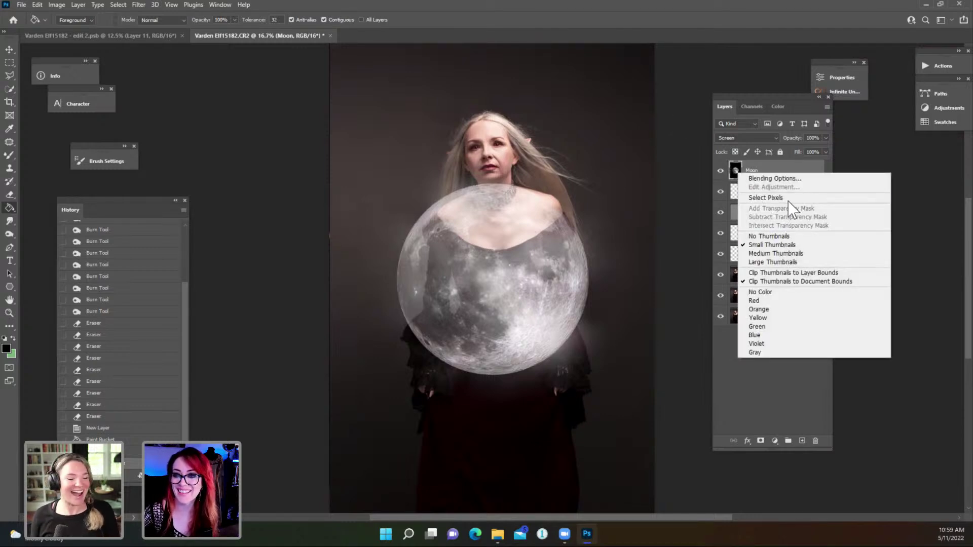
left_click(806, 172)
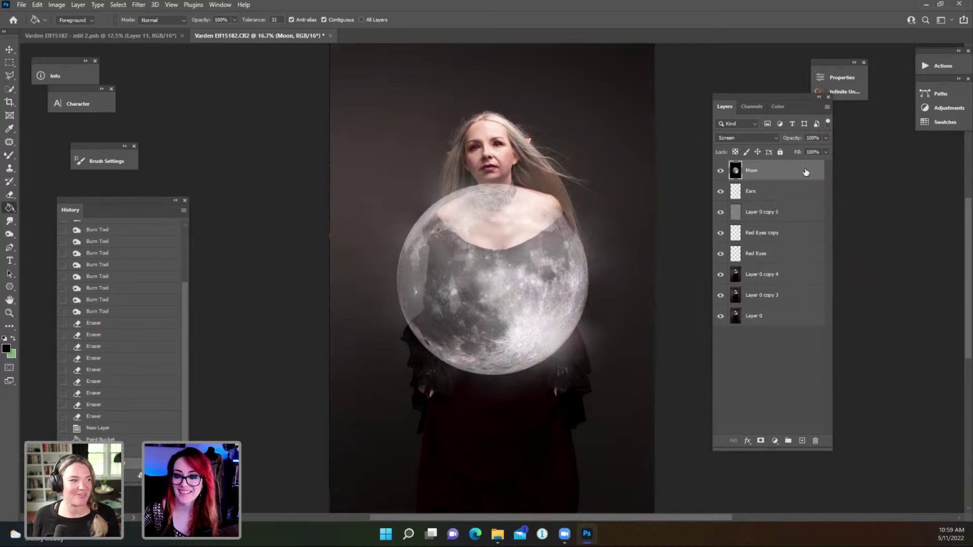
Convert the Moon layer to a smart object, then scale it to about 65% and position it over the woman's head
right_click(771, 174)
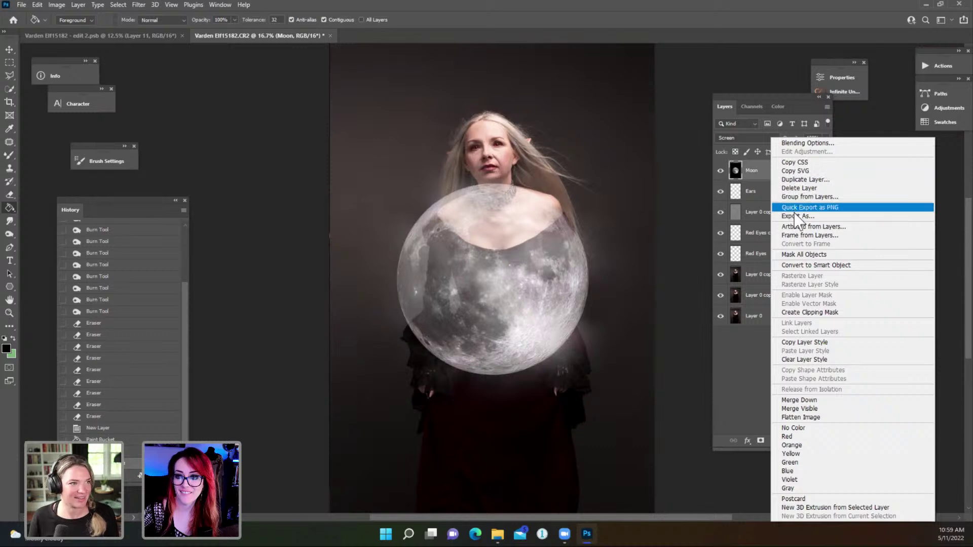
left_click(821, 267)
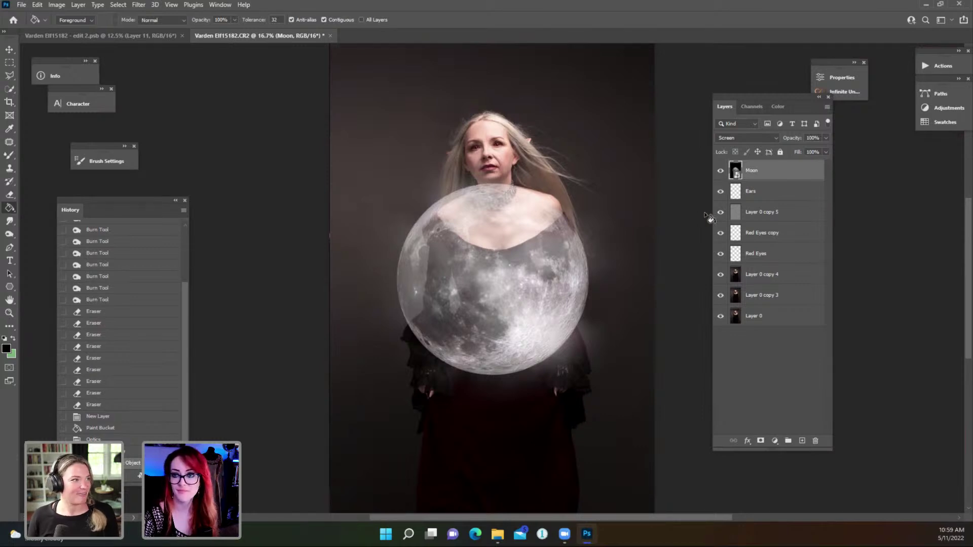
key("ctrl+t")
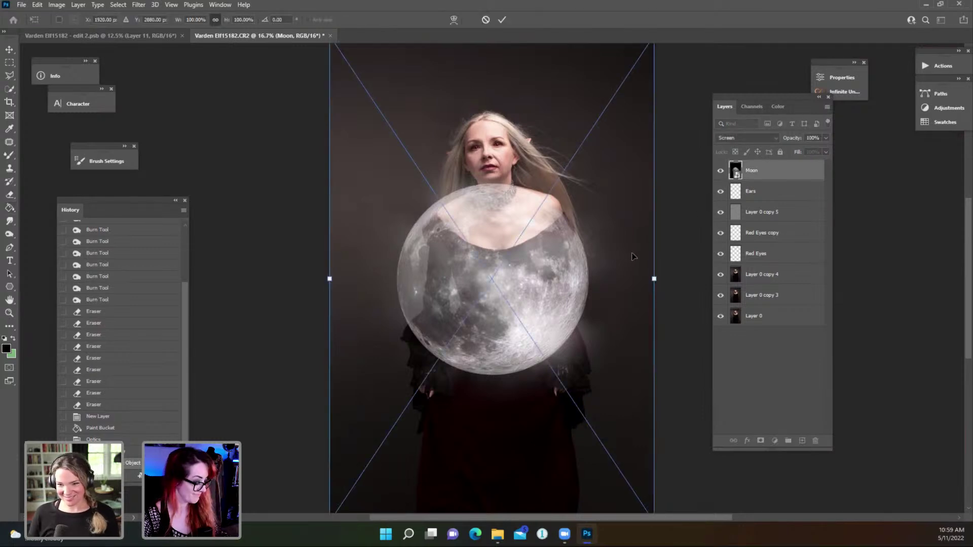
key("ctrl+minus")
left_click_drag(611, 95, 528, 224)
left_click_drag(504, 290, 554, 105)
key("Return")
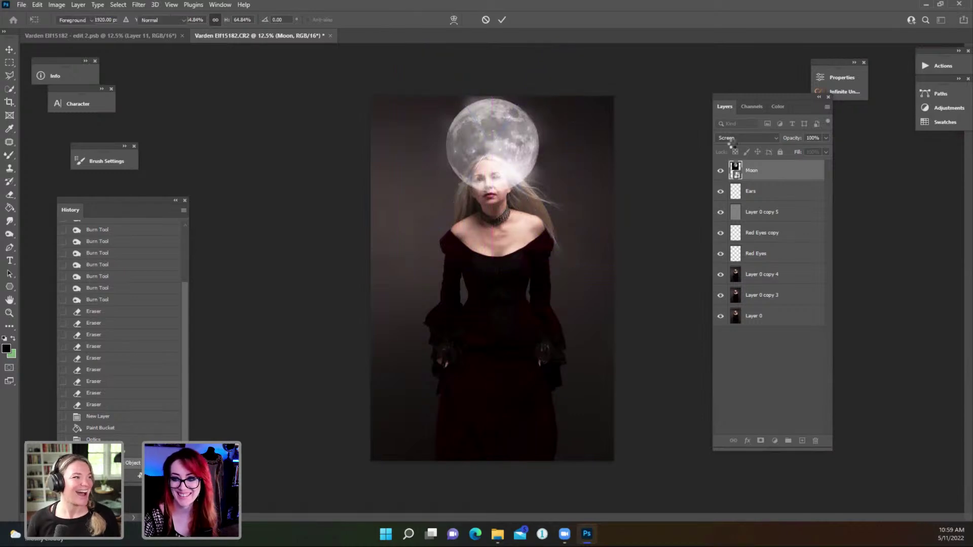
Hide the Moon layer and select the woman on Layer 0 copy 3 with Select Subject
left_click(721, 170)
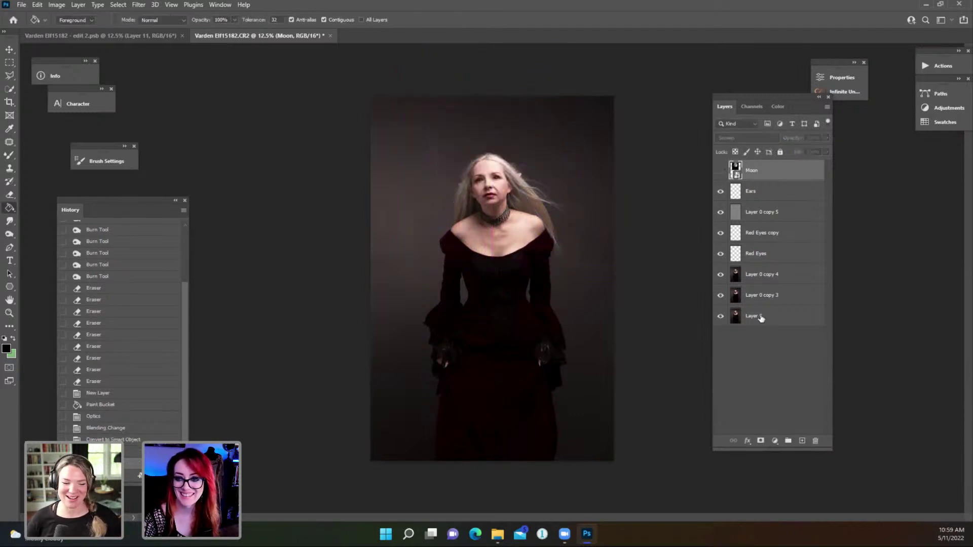
left_click(765, 301)
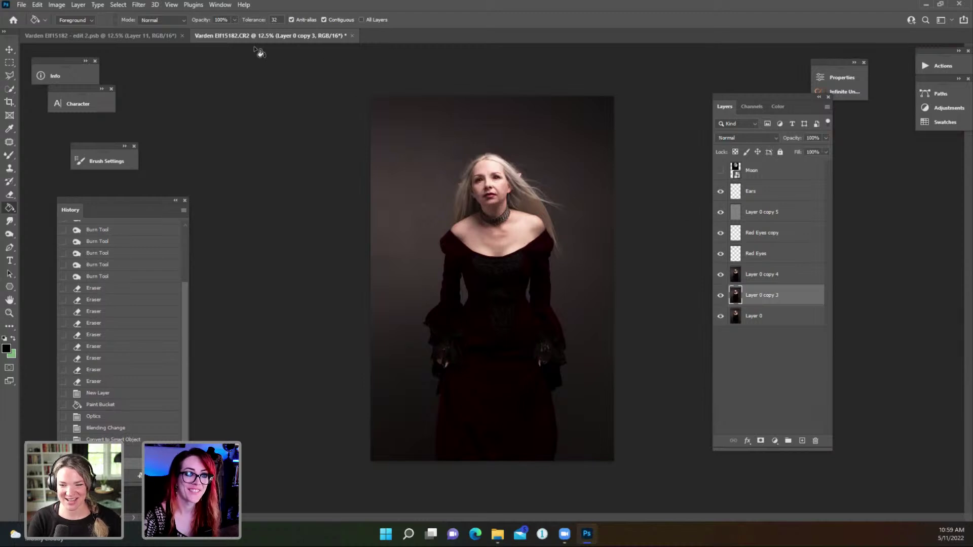
left_click(138, 5)
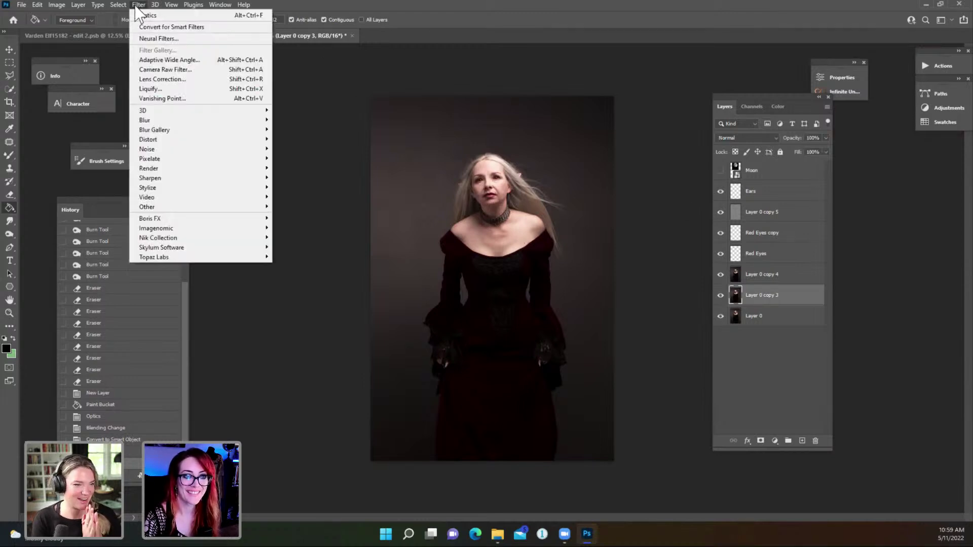
key("Escape")
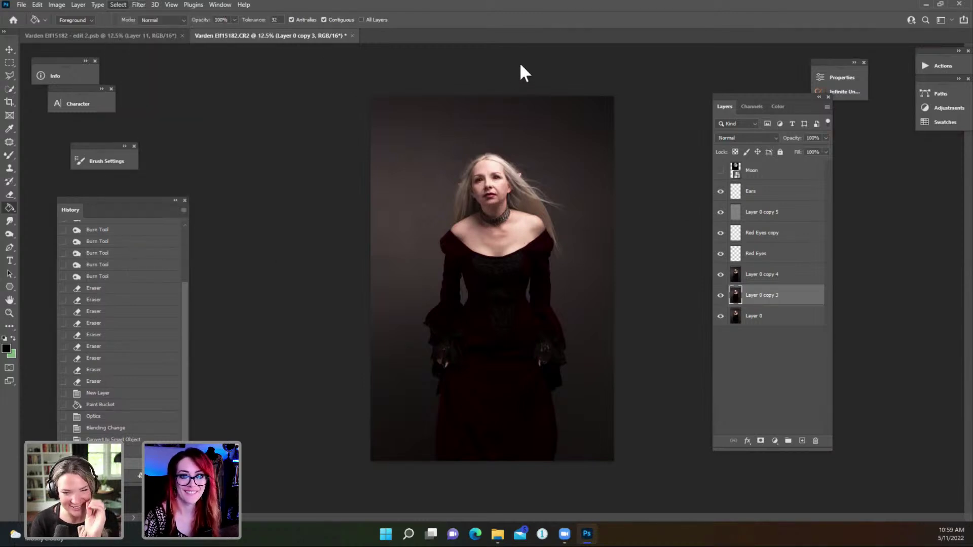
left_click(9, 89)
left_click(297, 19)
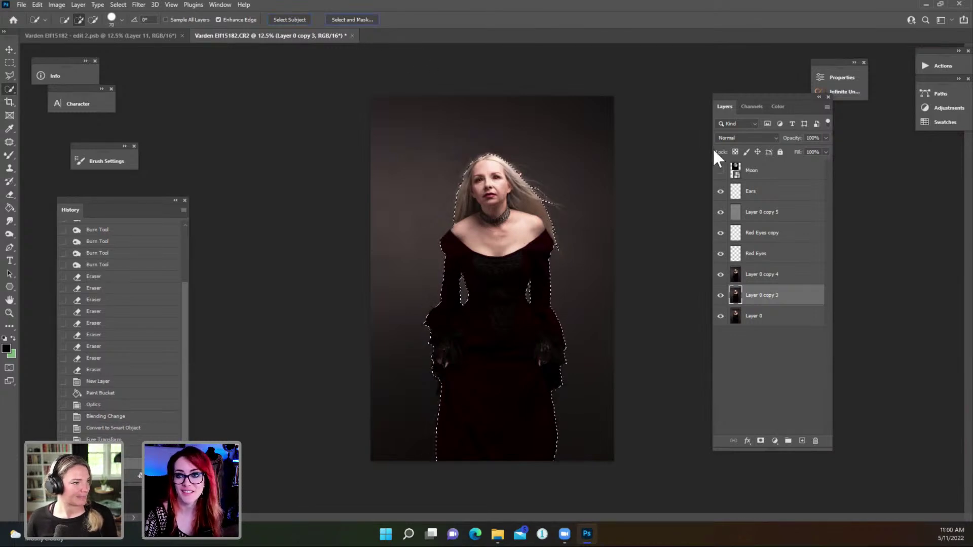
Show only Layer 0 copy 3 and, in Select and Mask, set the selection's Smooth to 11 and invert it
key("ctrl+alt+r")
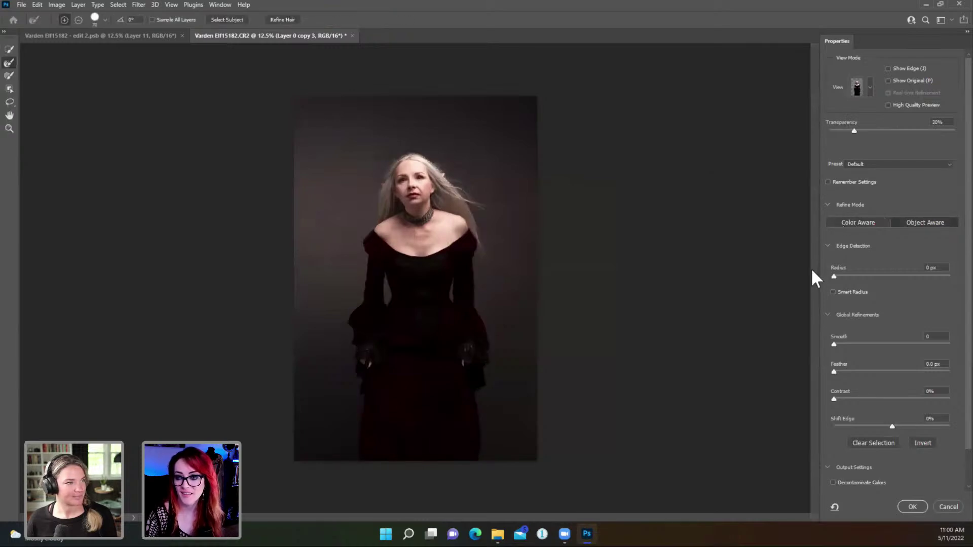
left_click(950, 508)
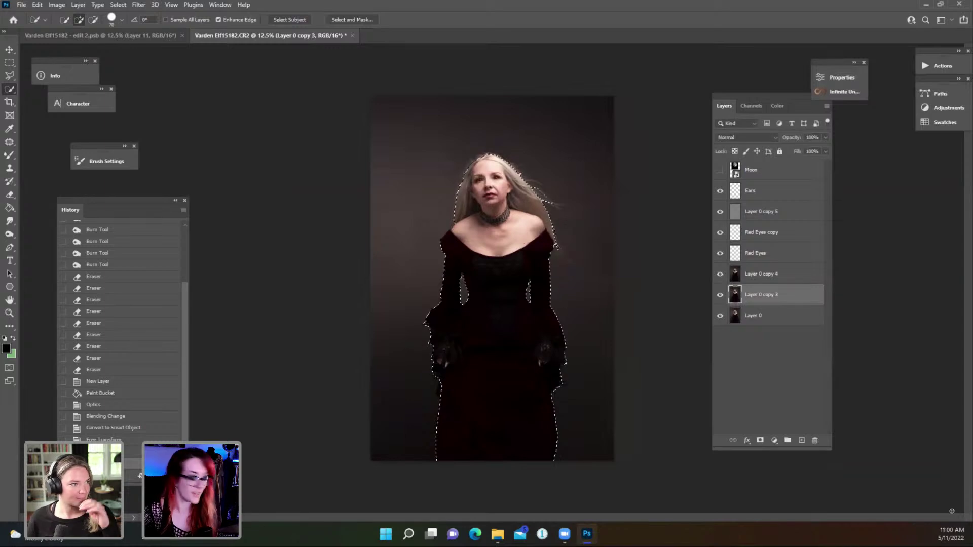
left_click(719, 295, "alt")
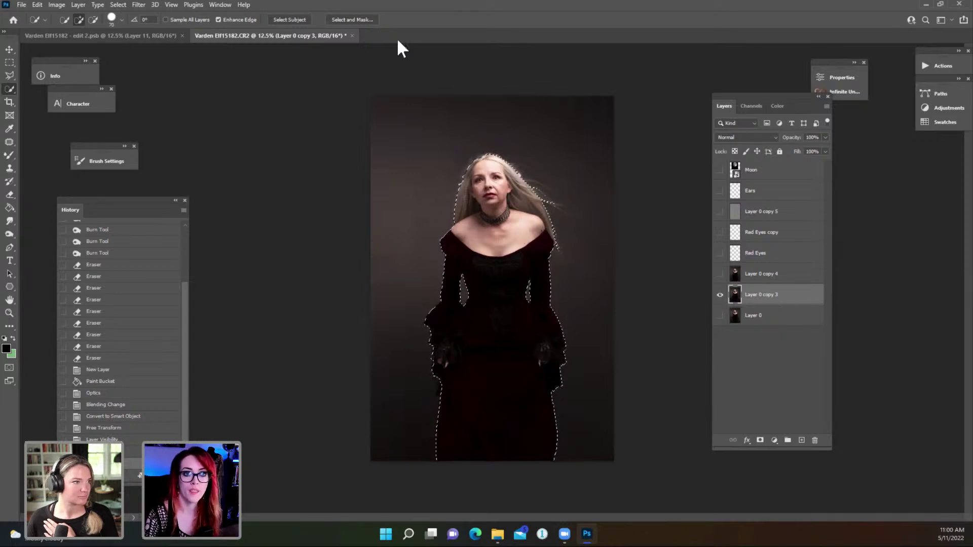
left_click(367, 20)
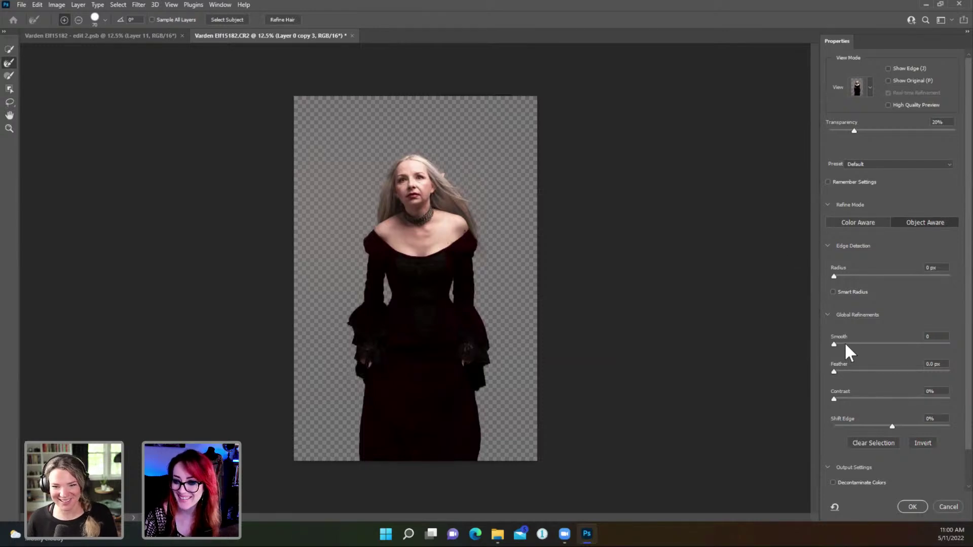
left_click_drag(844, 344, 847, 344)
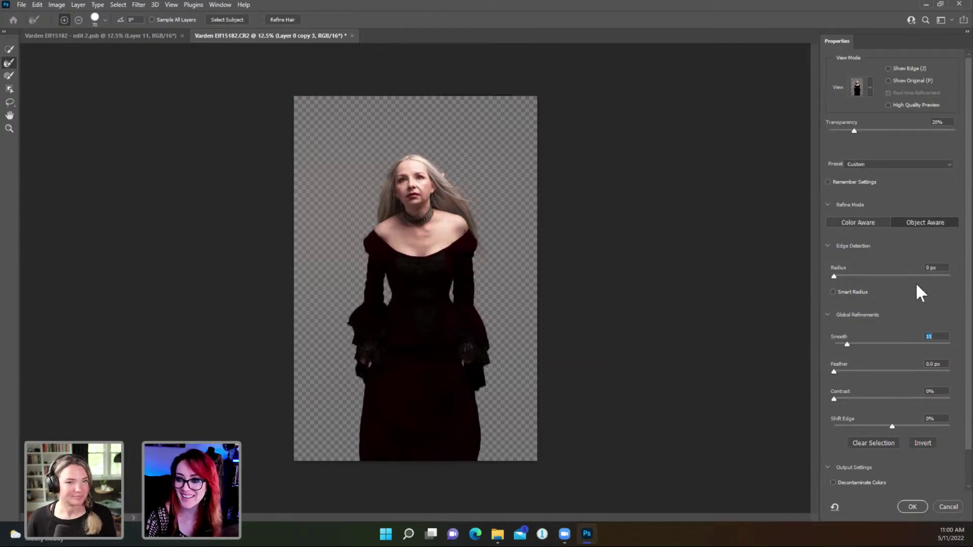
left_click(925, 443)
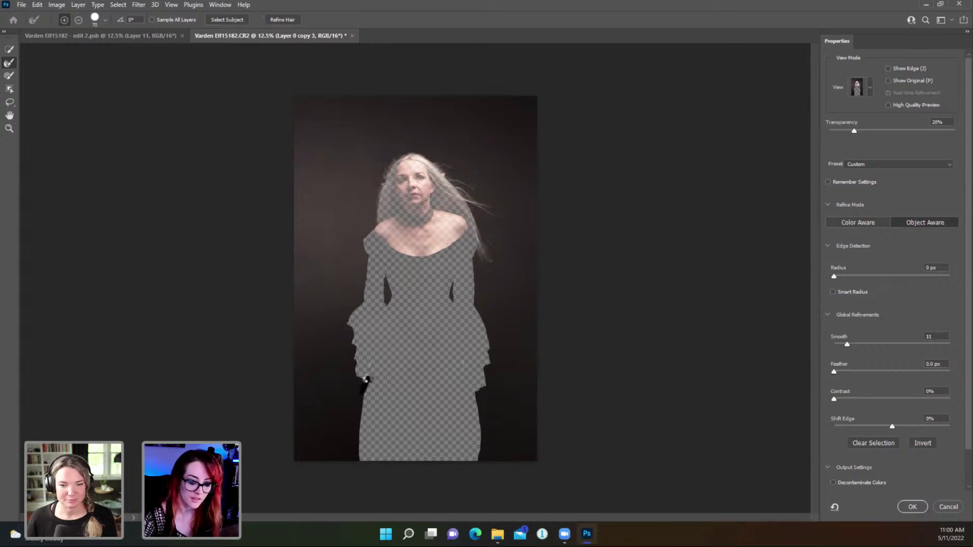
Refine the selection edge around the lower cuff of the woman's sleeve and accept the refined selection
left_click_drag(368, 377, 368, 379)
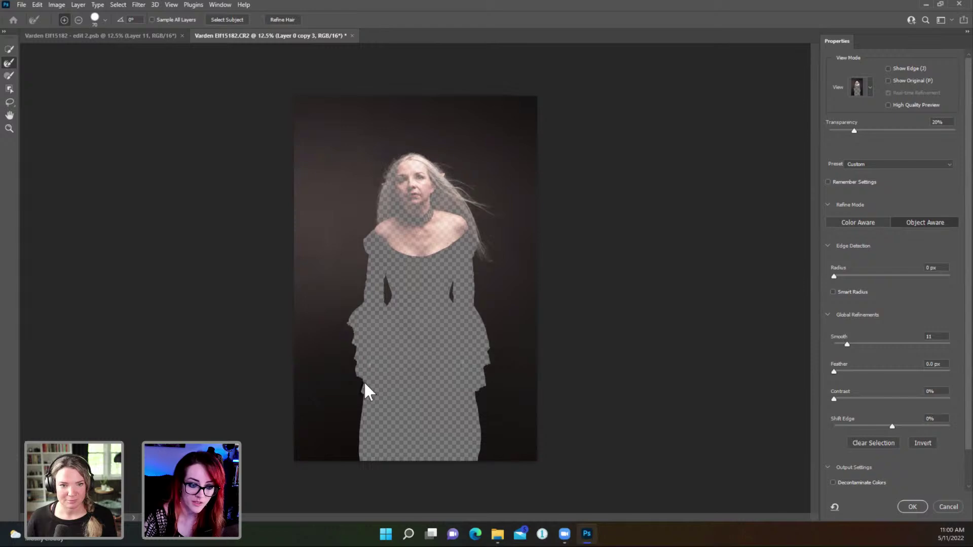
left_click_drag(365, 381, 364, 384)
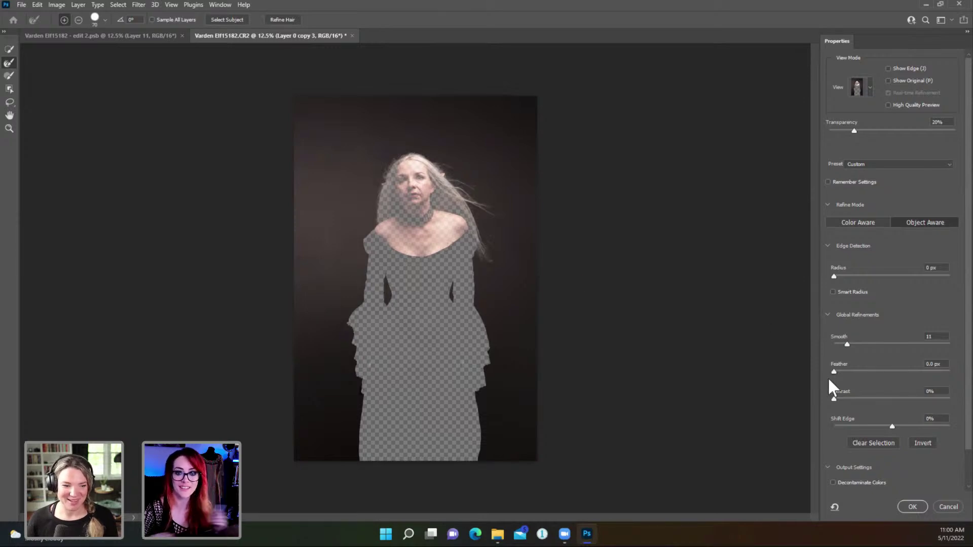
left_click(911, 507)
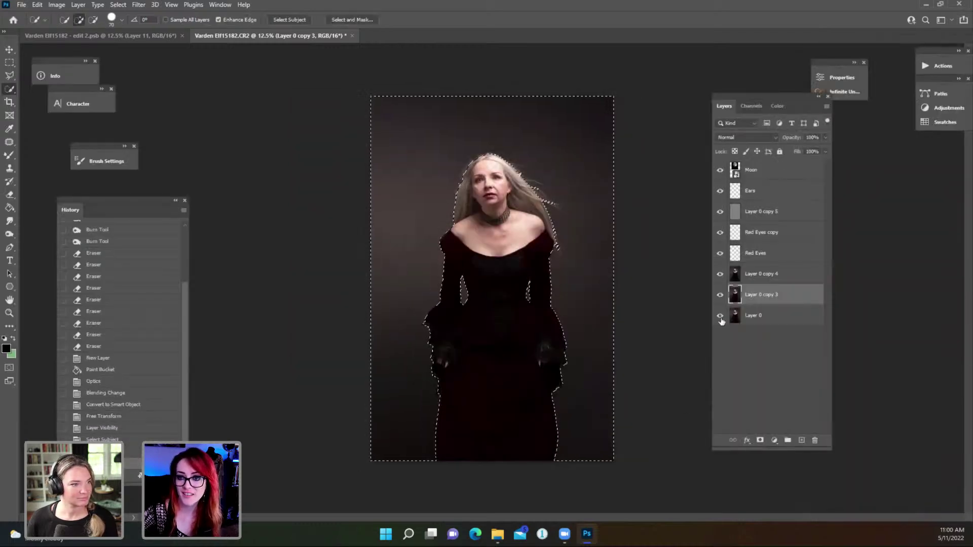
Bring back the other layers, add a layer mask to Layer 0 from the inverted selection and hide Layer 0
left_click(720, 316)
left_click(770, 316)
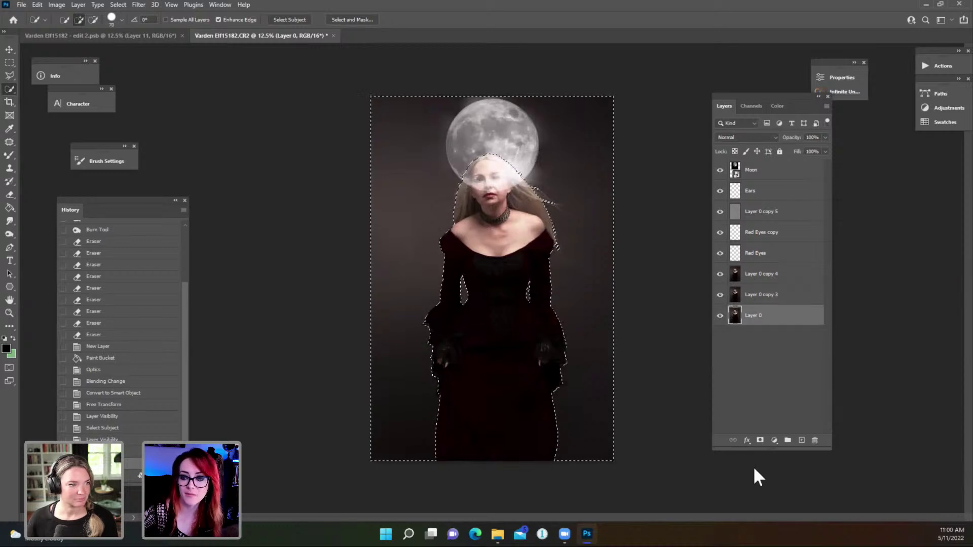
left_click(760, 440)
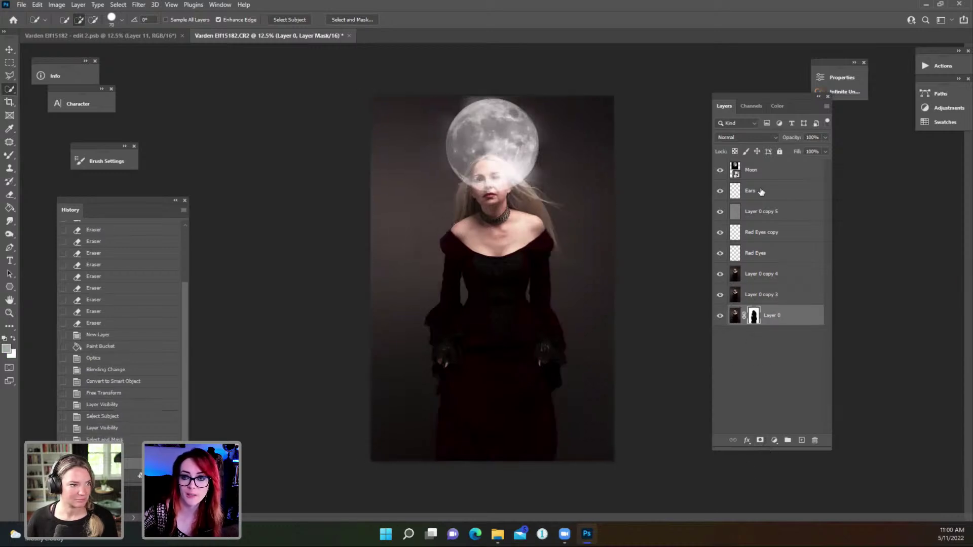
left_click(720, 315)
Try to add a blank layer mask to the Moon layer
left_click(767, 175)
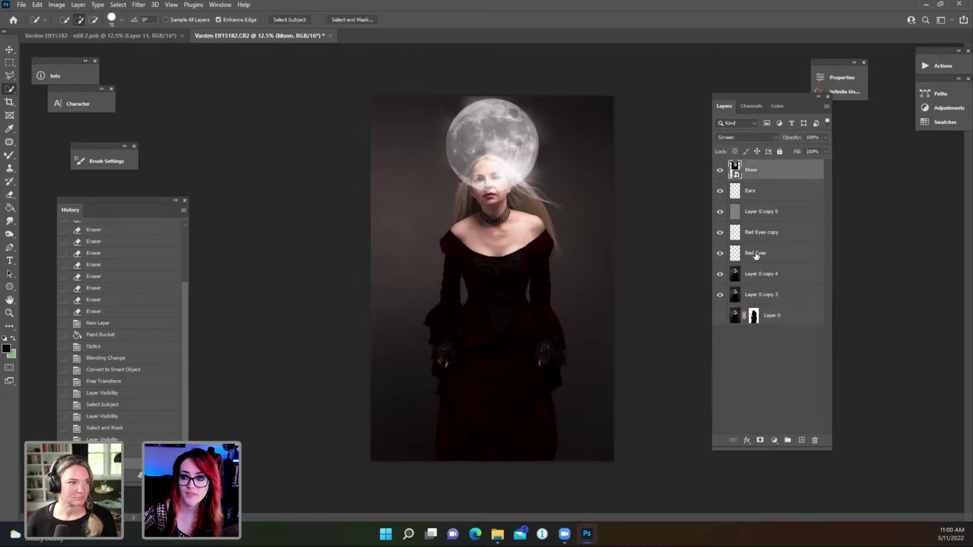
left_click(759, 440)
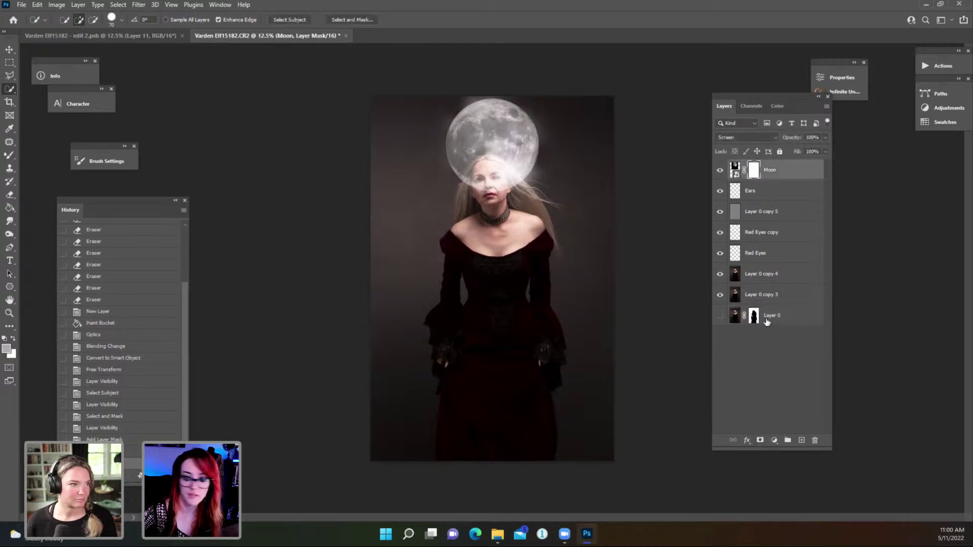
left_click_drag(767, 322, 756, 316)
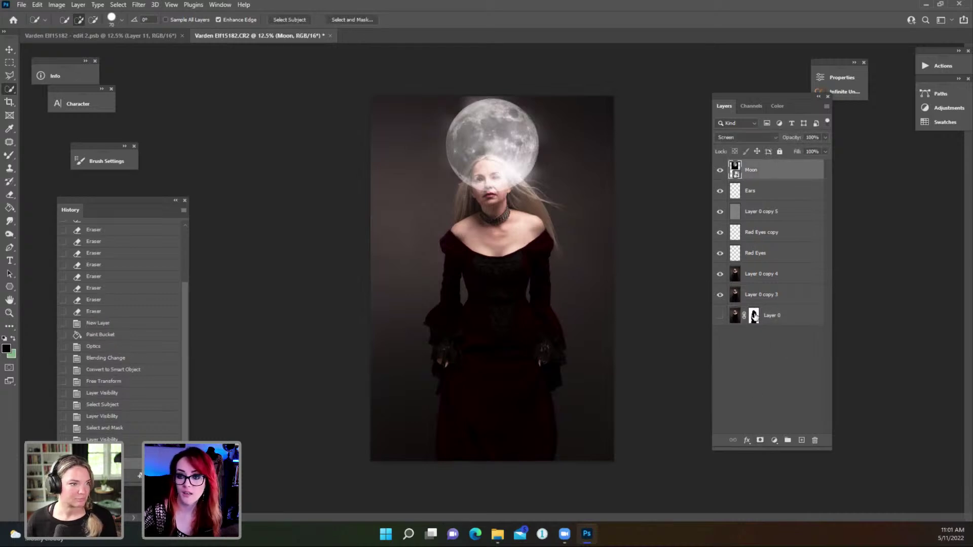
left_click(751, 300, "shift")
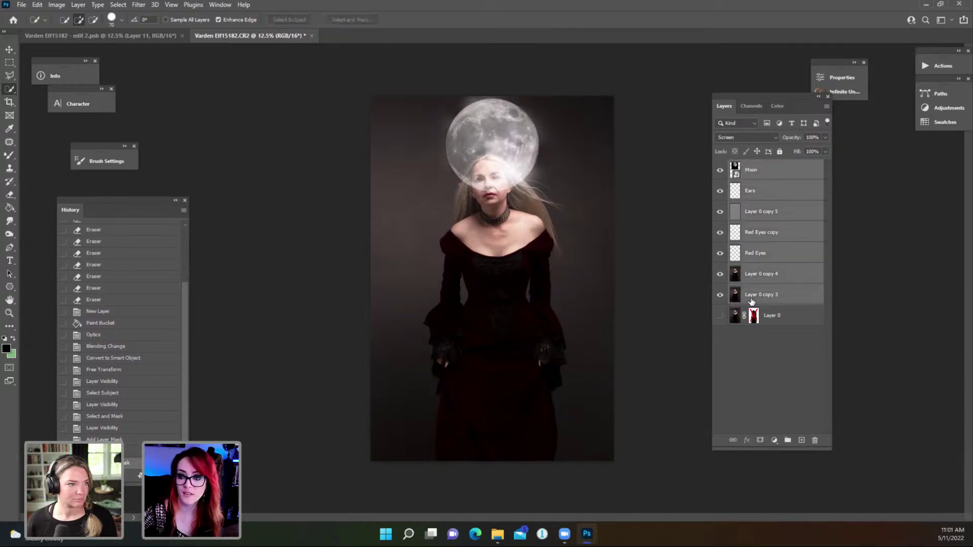
Load Layer 0's layer mask as a selection and make the Moon layer active
left_click(755, 316)
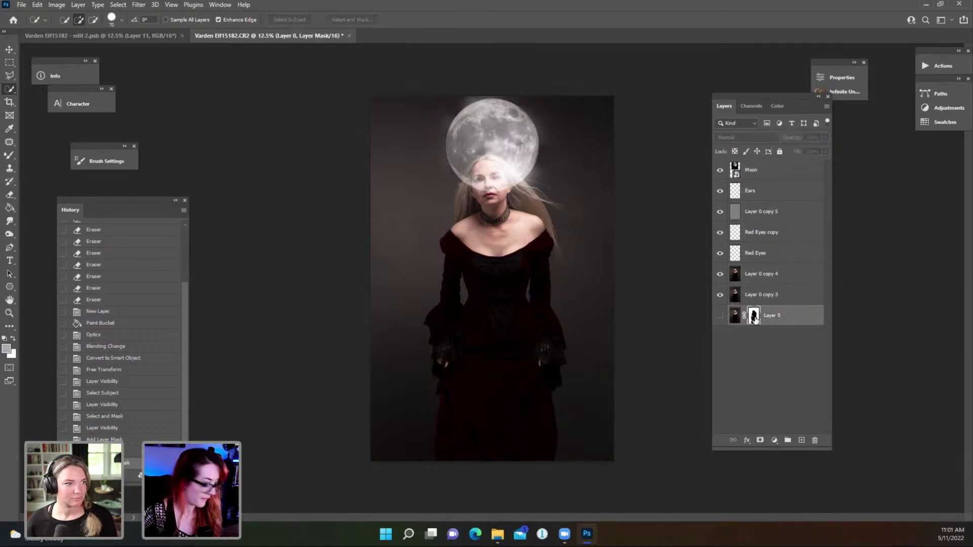
left_click(755, 316, "alt")
left_click(754, 316, "alt")
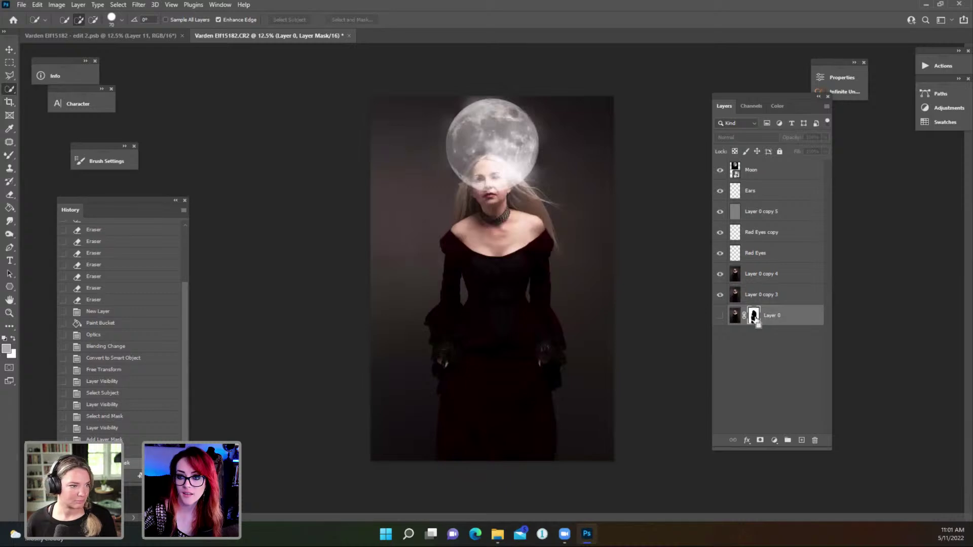
left_click(754, 316, "ctrl")
left_click(755, 170)
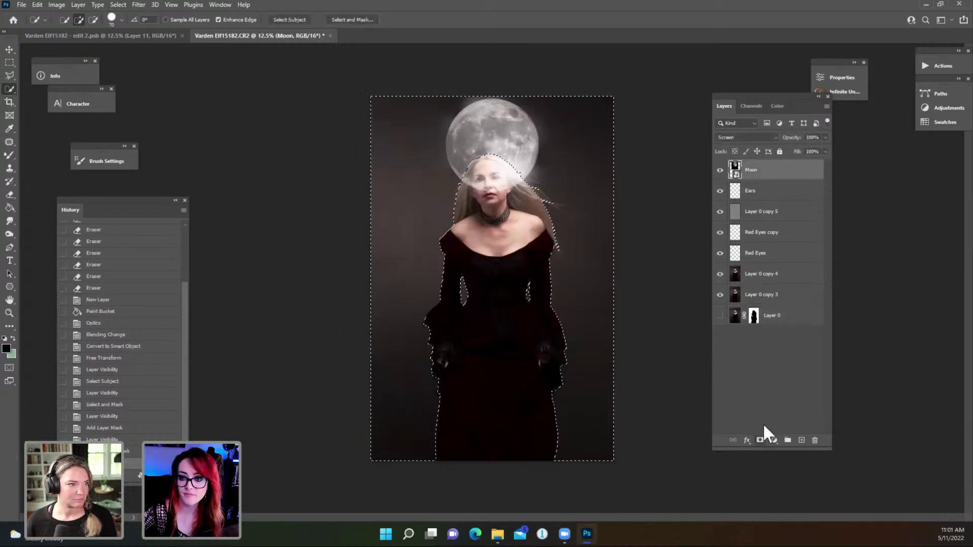
Add a layer mask to the Moon layer from the active selection so the moon is hidden over the woman
left_click(761, 439)
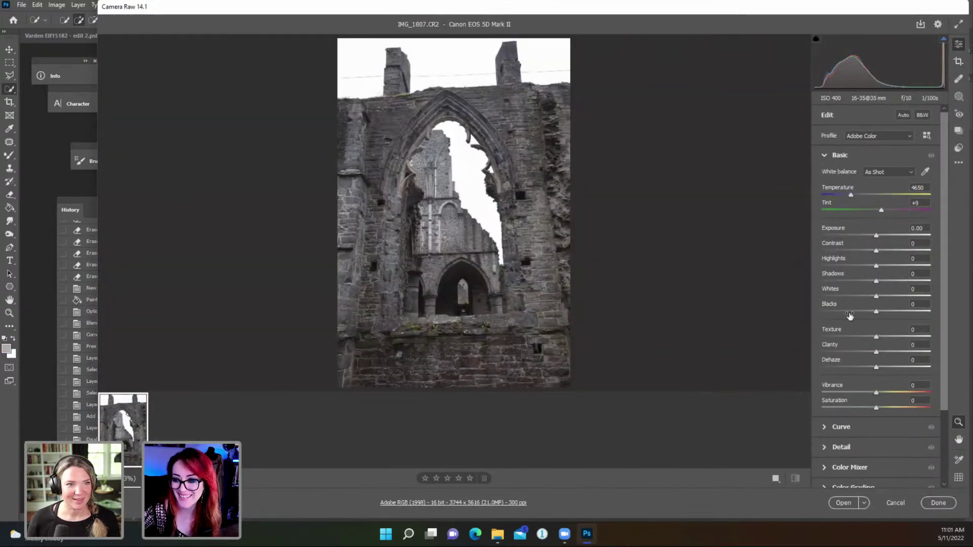
Set Clarity to -33 and Texture to -21 for the raw photo IMG_1807.CR2, and open it for editing
left_click(859, 351)
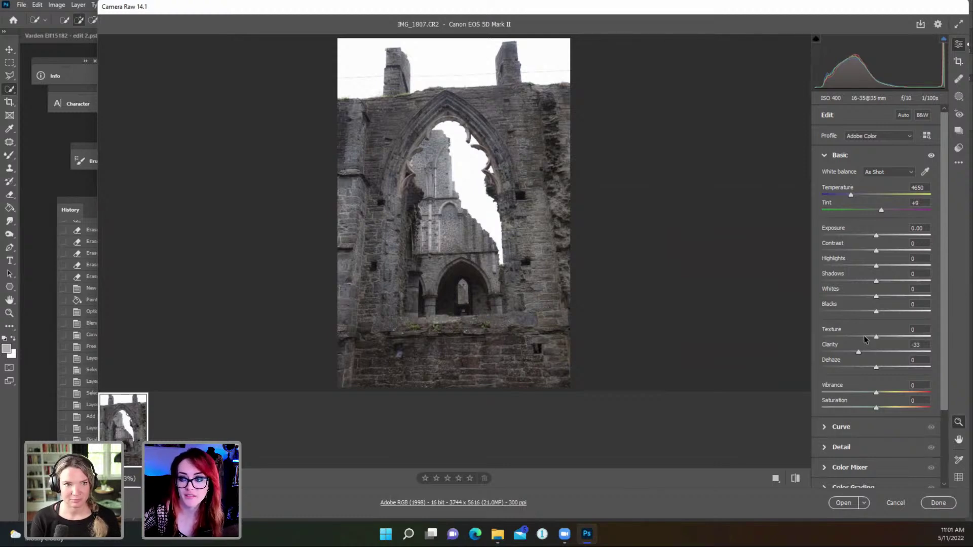
left_click(865, 336)
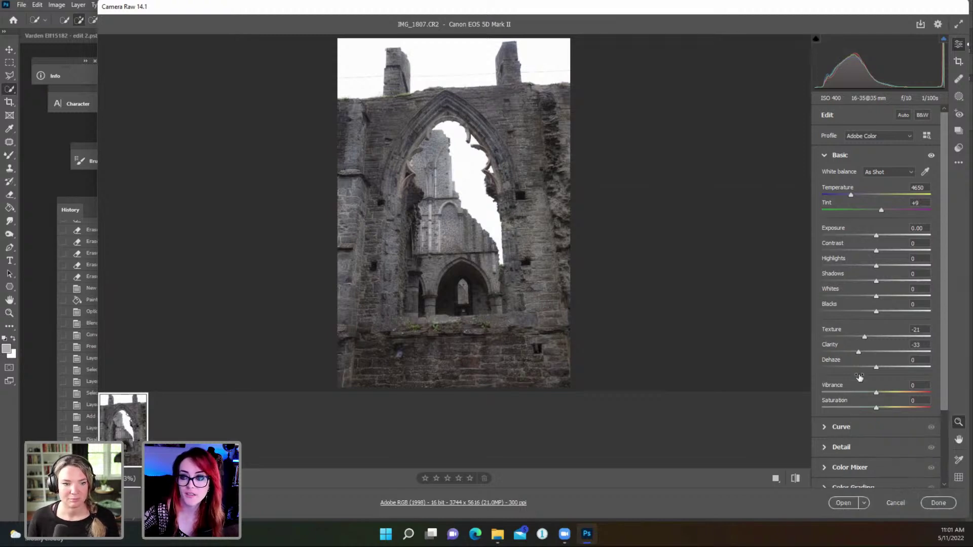
left_click(843, 503)
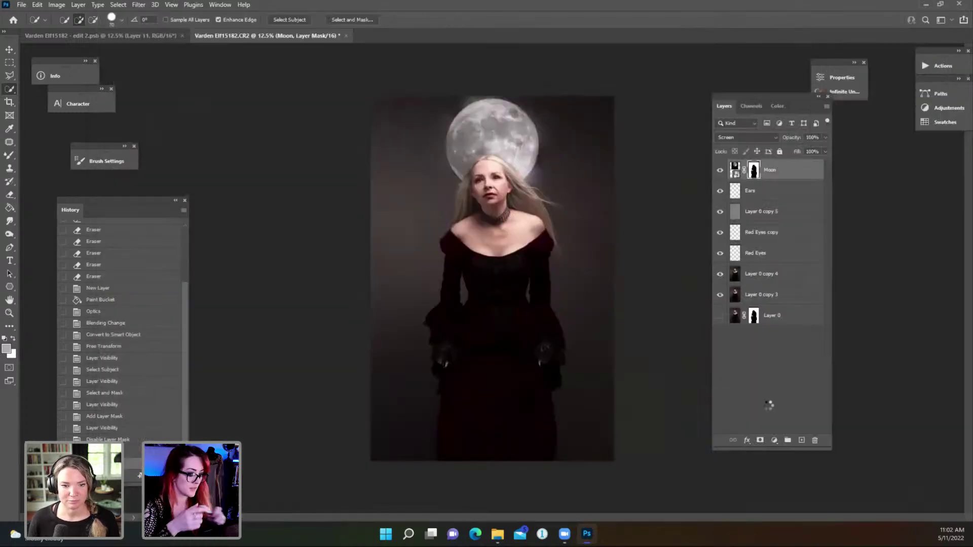
Remove the overhead wire in the sky beside the left tower with an enlarged Clone Stamp brush
key("s")
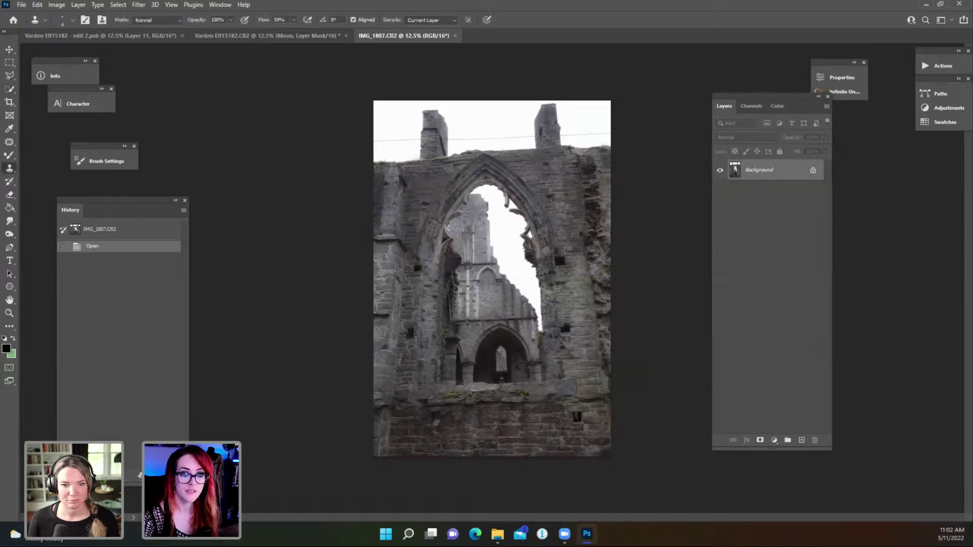
left_click(607, 115)
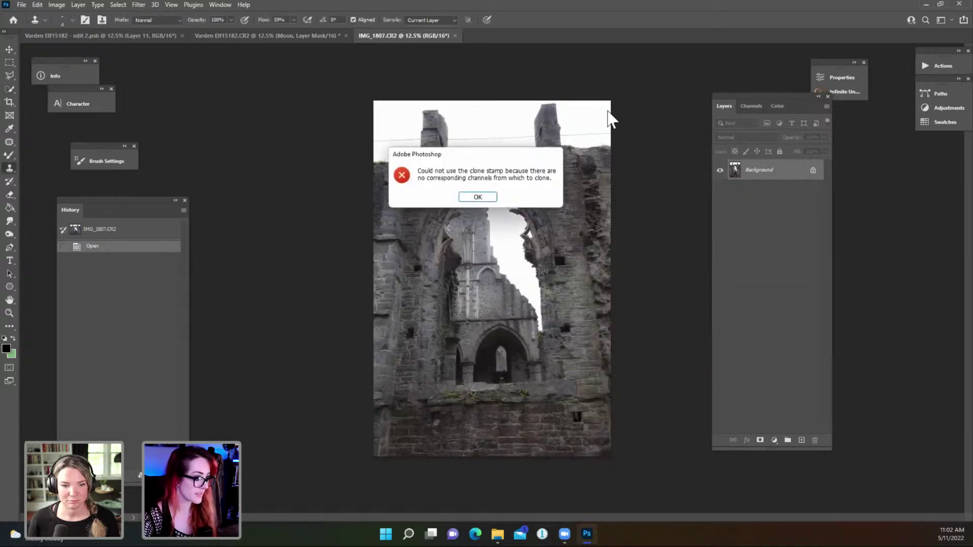
left_click(479, 199)
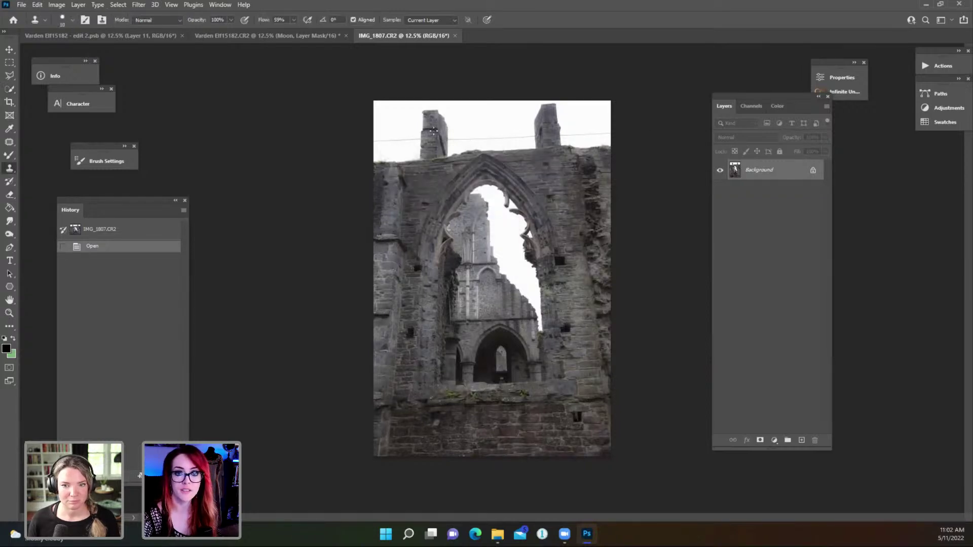
key("bracketright")
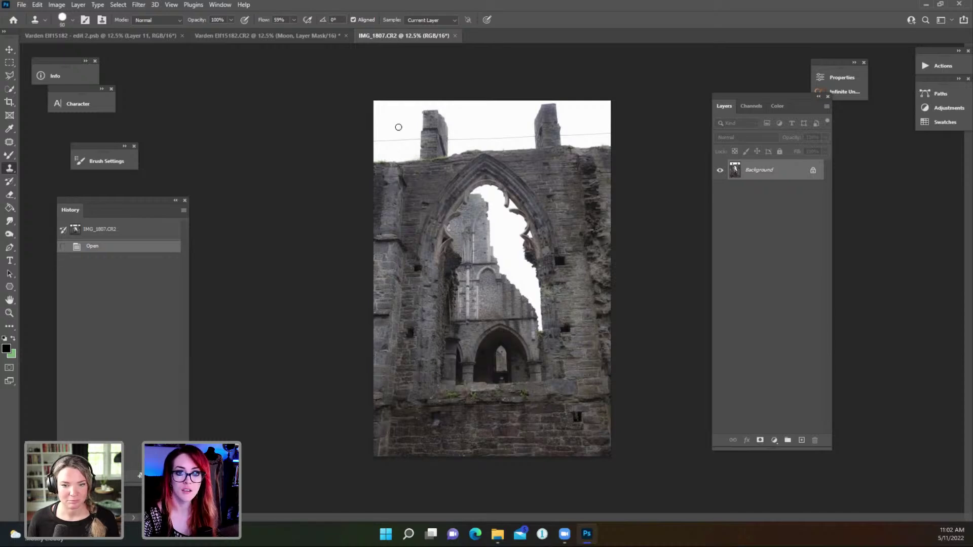
key("bracketright")
key("bracketright")
key("bracketright")
key("bracketright")
key("bracketright")
key("bracketright")
left_click(388, 138)
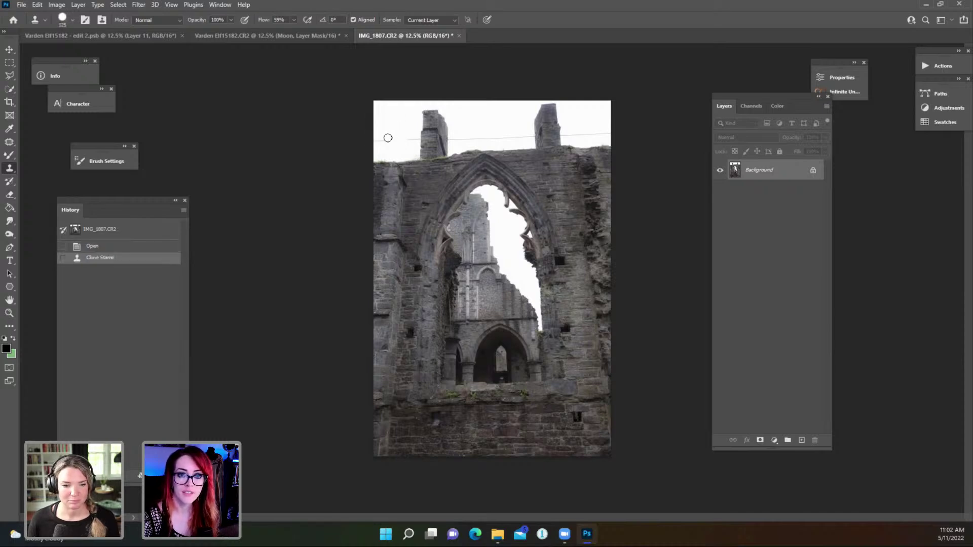
left_click(391, 135)
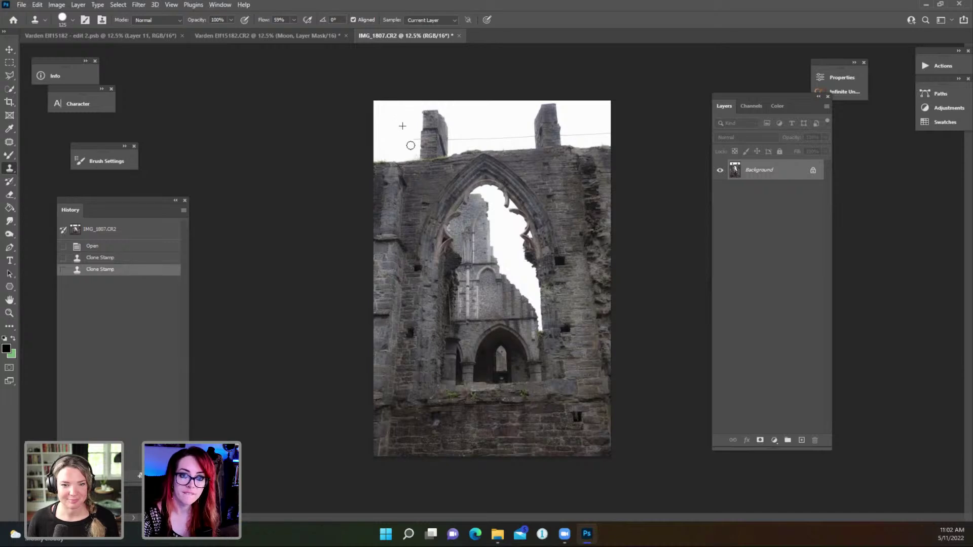
left_click(415, 138)
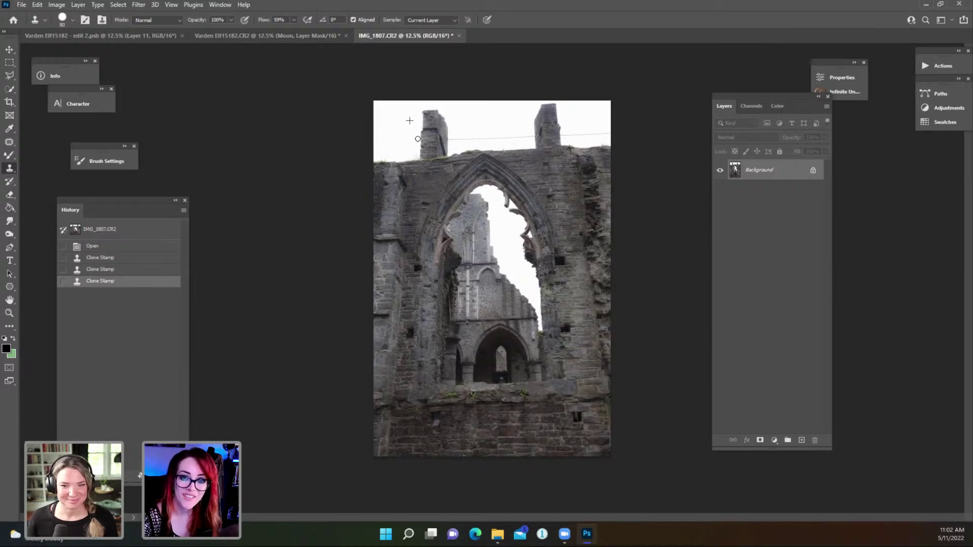
left_click(418, 139)
Clone clean sky over the wire between the two towers
left_click(462, 125)
left_click(463, 128)
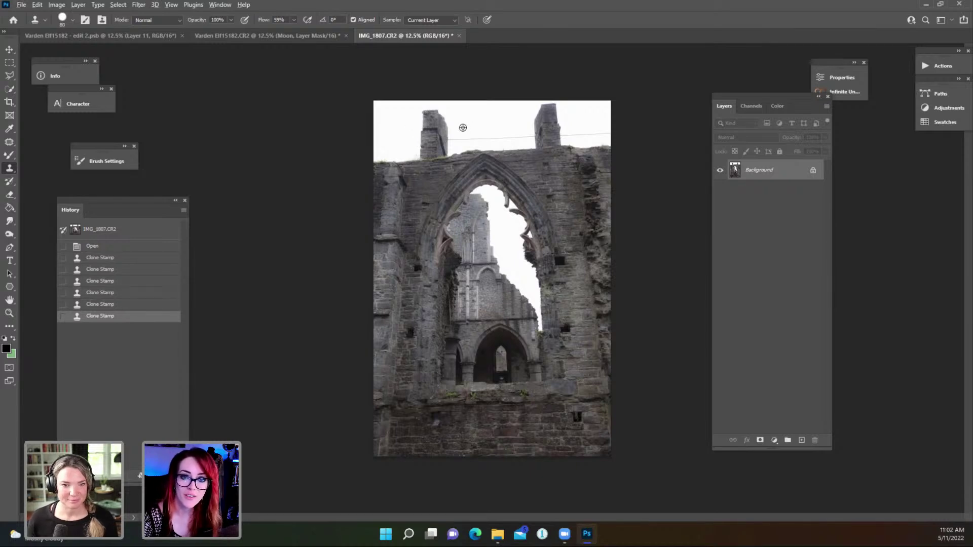
mouse_move(460, 140)
left_mouse_down()
mouse_move(452, 140)
mouse_move(593, 134)
left_mouse_up()
left_click(482, 123, "alt")
left_click(497, 126, "alt")
Clone clean sky over the remaining wire between the right tower and the photo's right edge
left_click(594, 124)
left_click(597, 124)
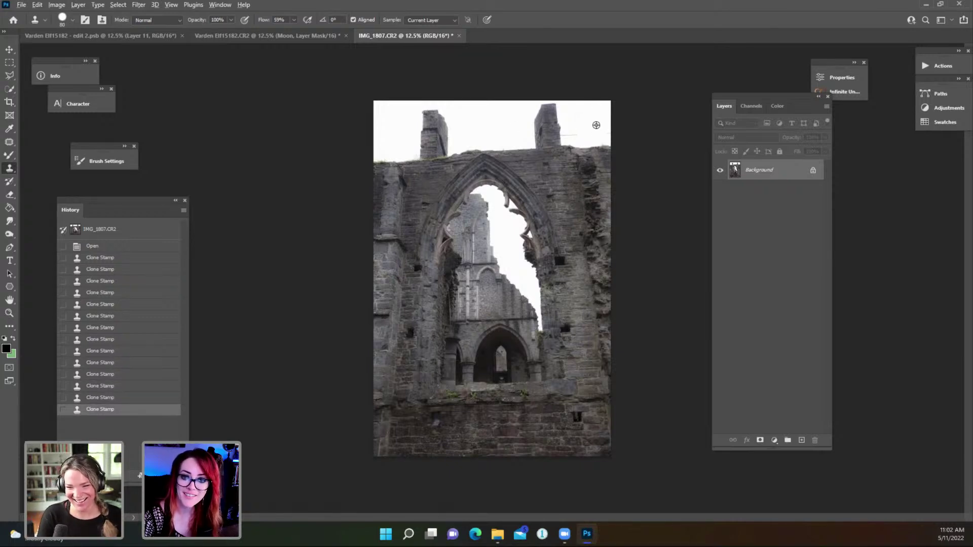
left_click(603, 126)
left_click_drag(575, 133, 563, 135)
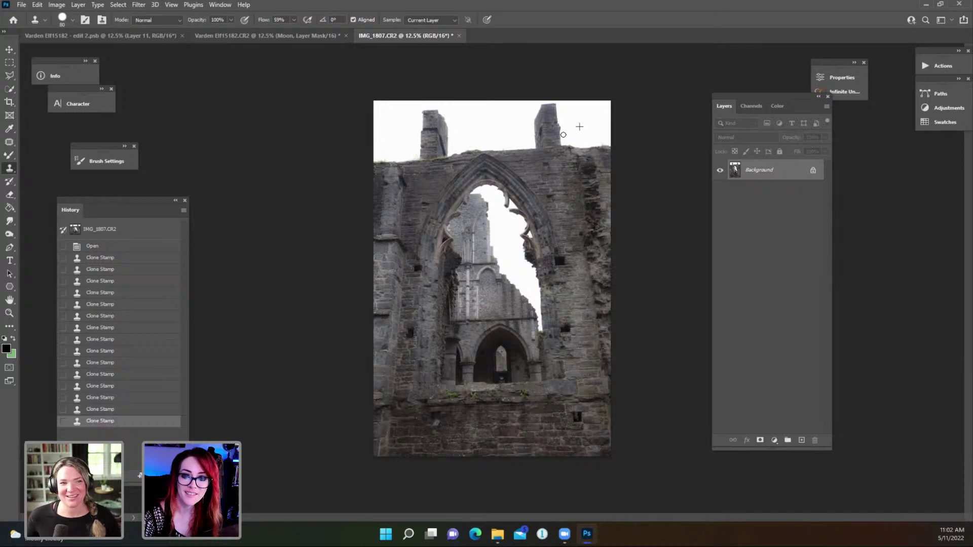
left_click_drag(563, 135, 563, 136)
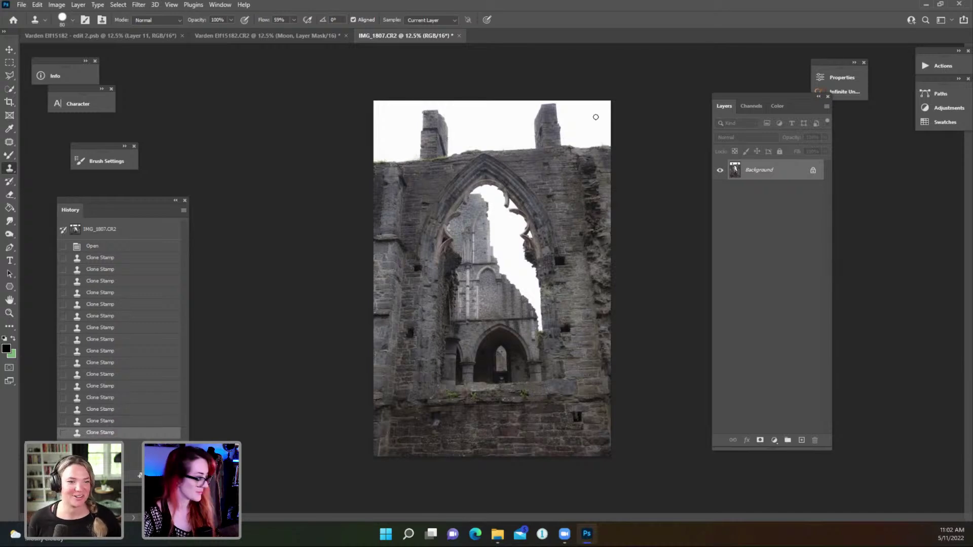
Copy the whole ruins photo and paste it as a new layer above the Moon layer in Varden Elf15182.CR2
key("ctrl+a")
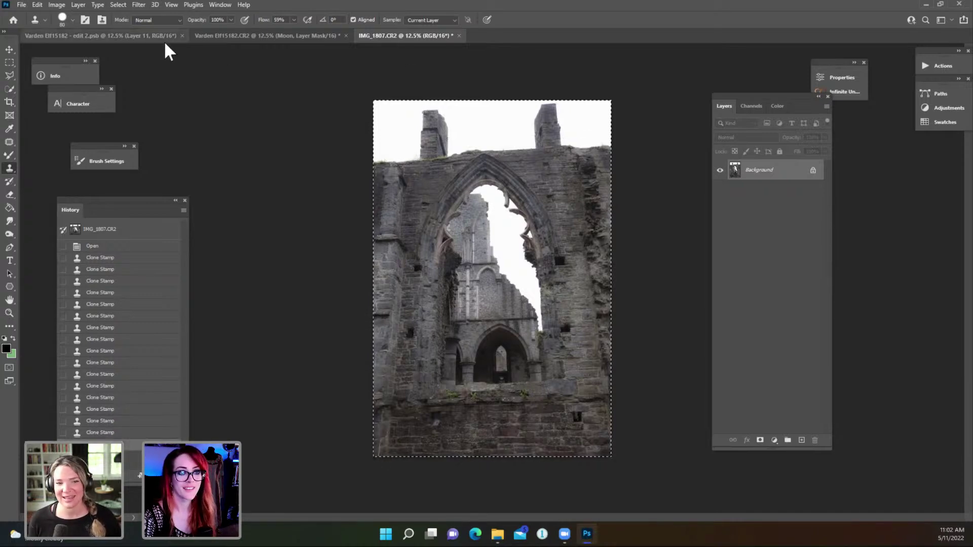
left_click(291, 39)
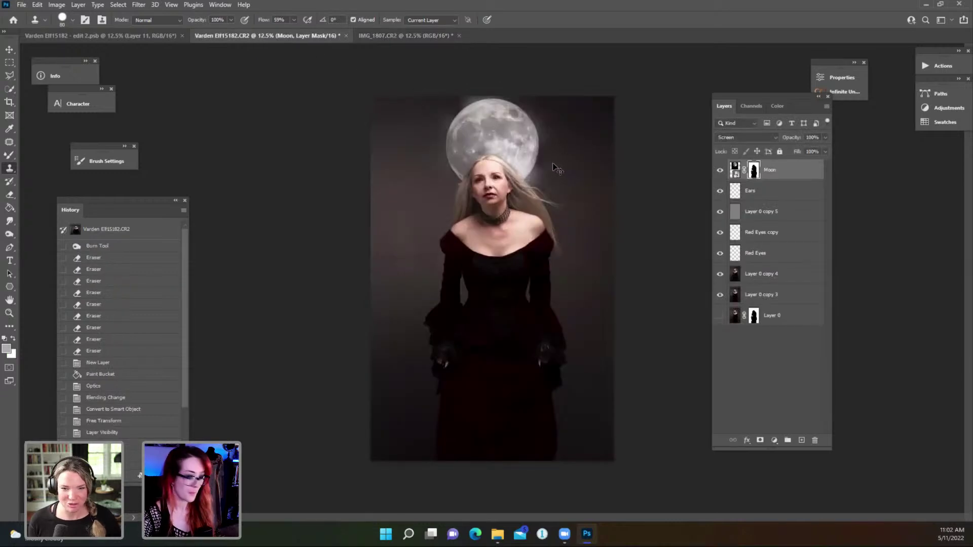
key("ctrl+v")
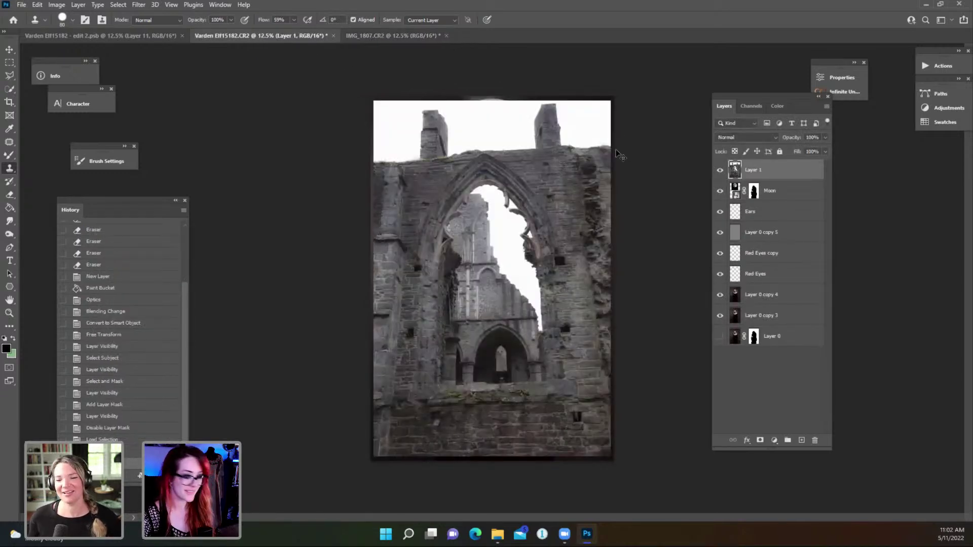
Enlarge the pasted ruins layer proportionally to 105.72% with Free Transform and nudge it to cover the canvas
key("ctrl+t")
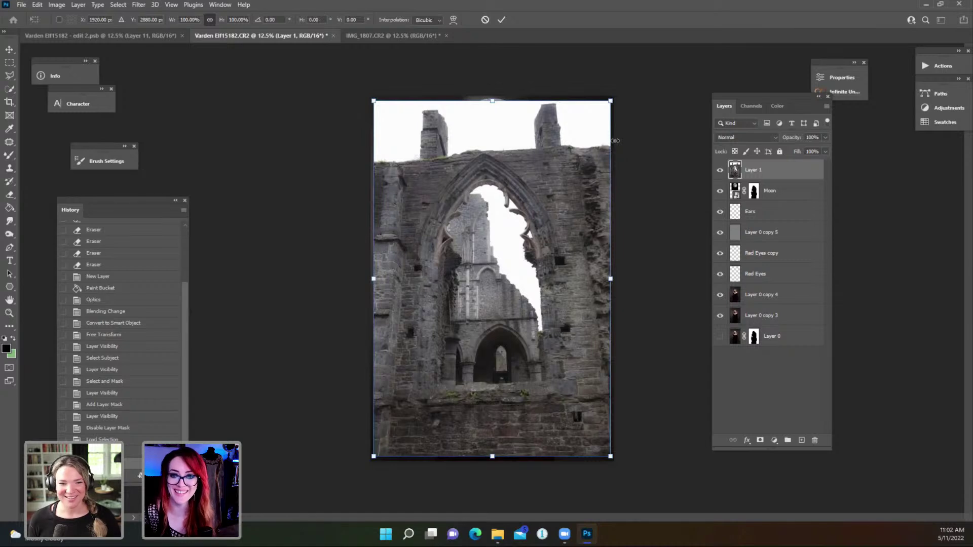
left_click_drag(615, 99, 615, 95)
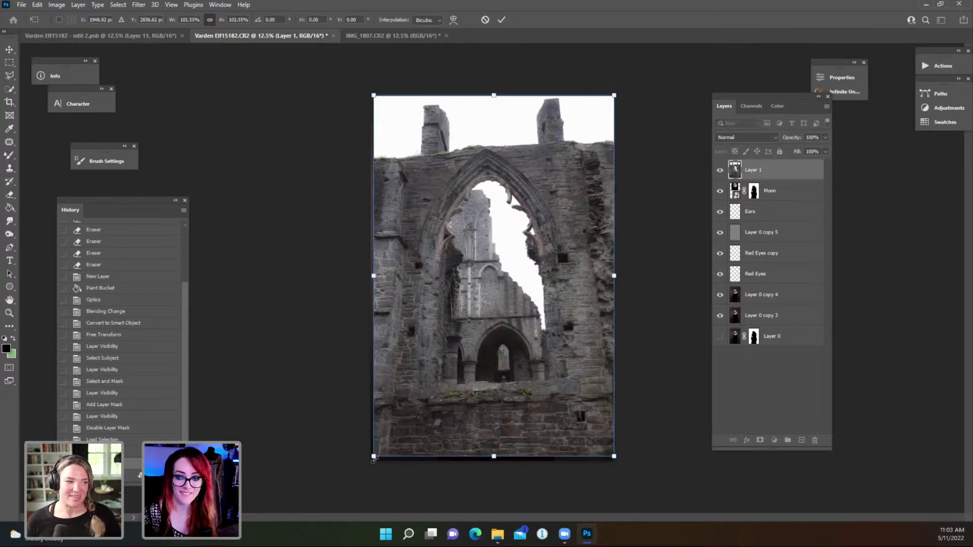
left_click_drag(373, 457, 366, 468)
left_click_drag(615, 93, 616, 91)
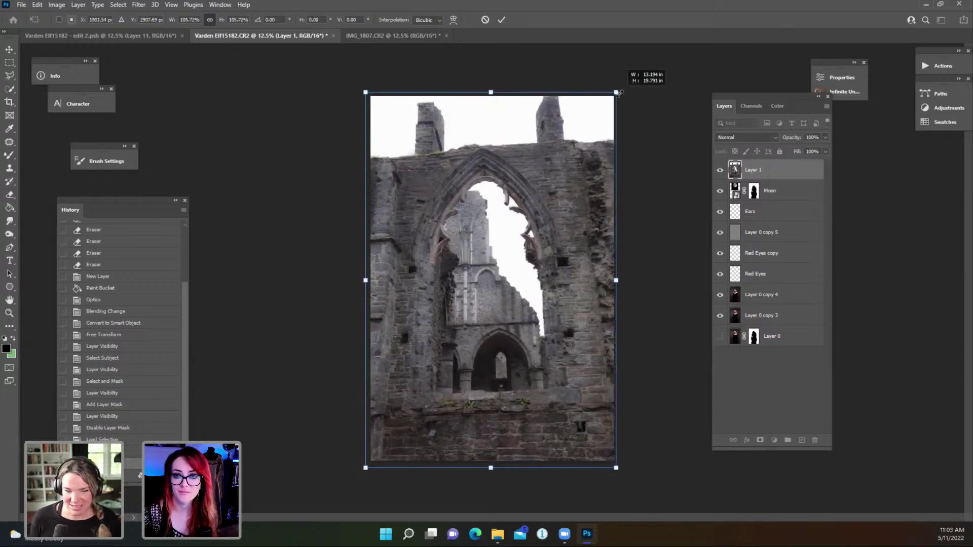
key("Right")
key("Right")
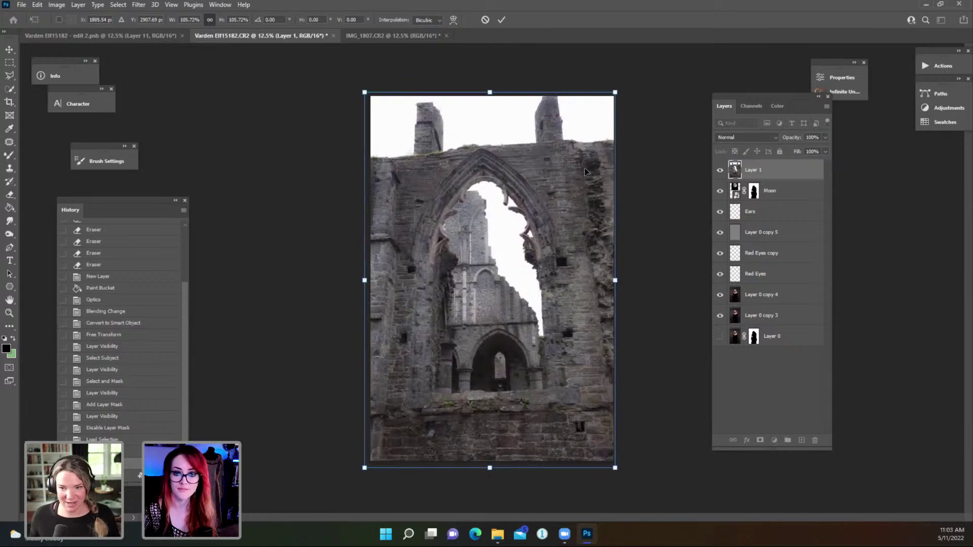
key("Right")
key("Right")
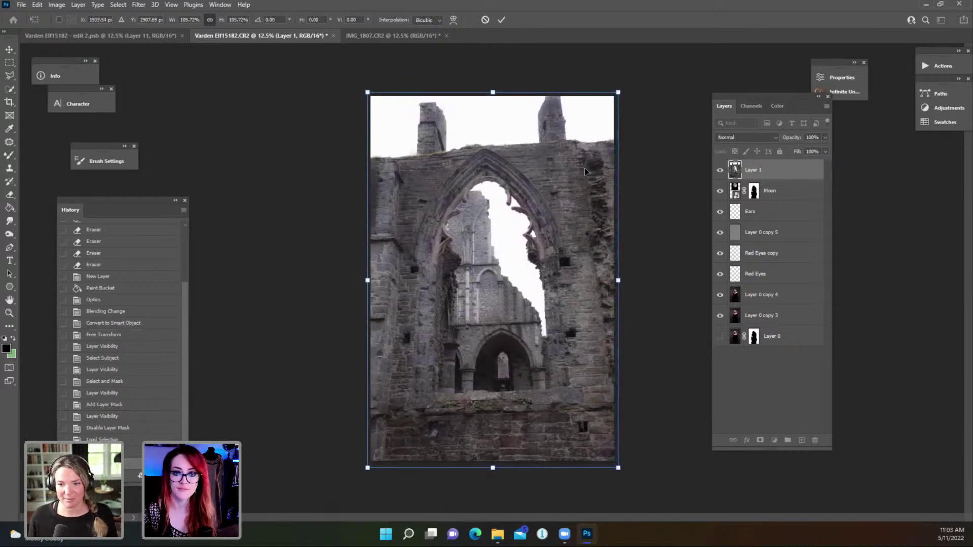
key("Down")
key("Up")
key("Up")
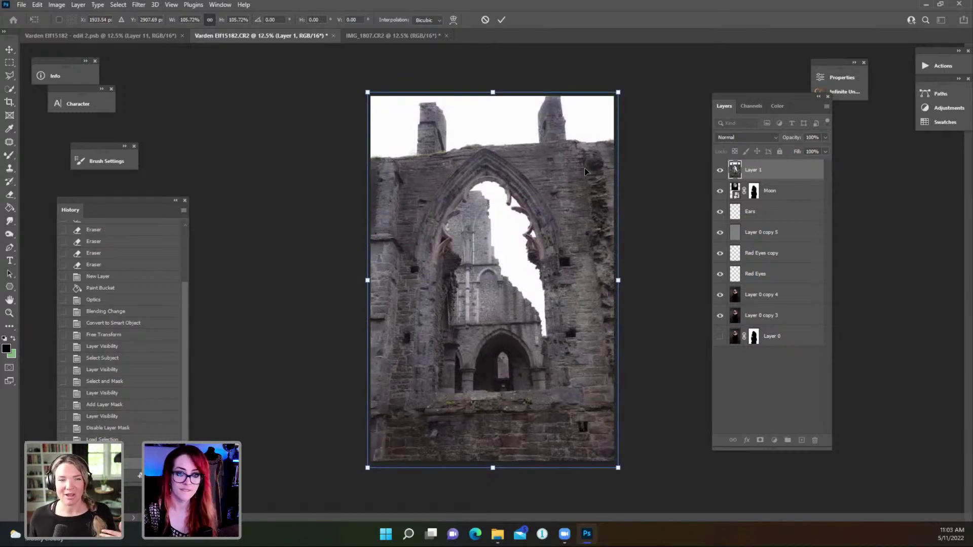
Use the Perspective transform to skew the ruins layer vertically by about 3°, lowering its right side
right_click(585, 161)
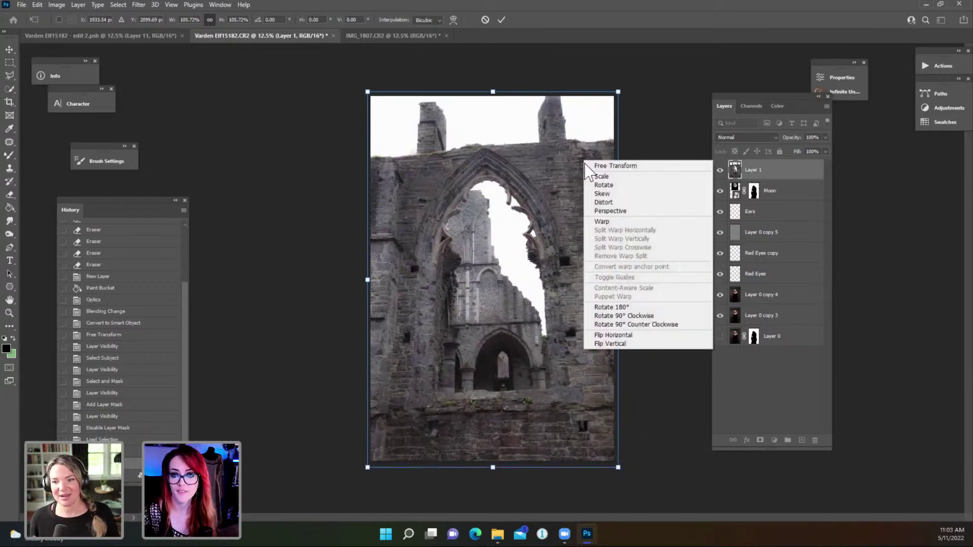
left_click(615, 212)
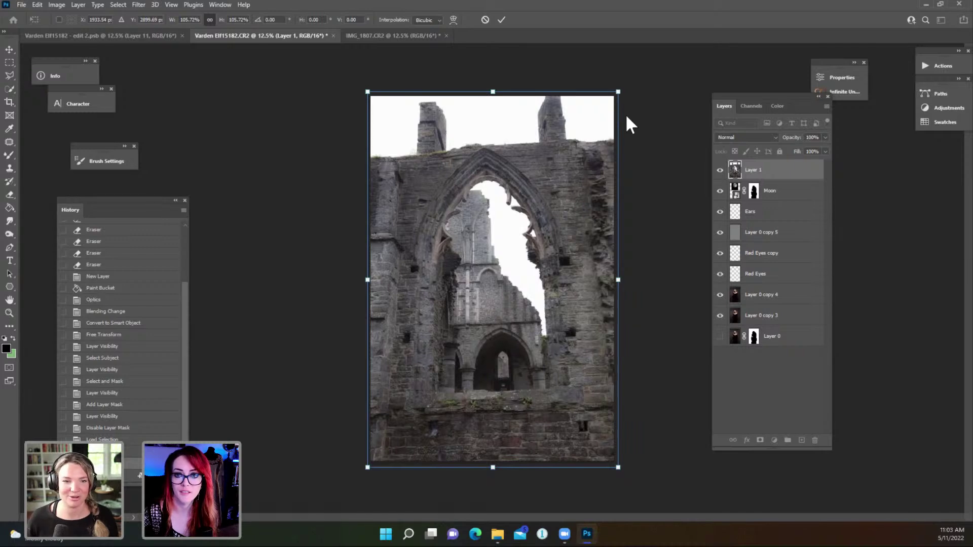
left_click_drag(622, 124, 626, 137)
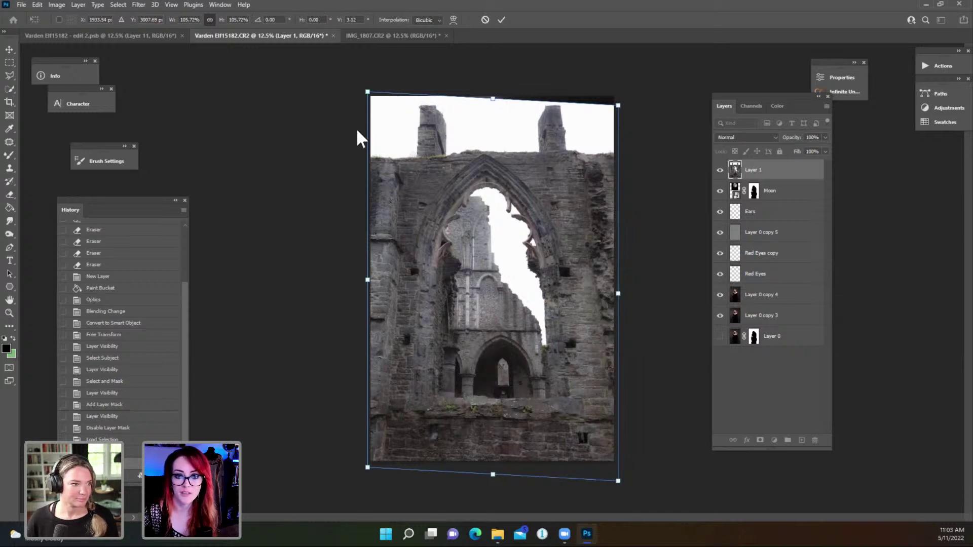
left_click_drag(364, 136, 363, 135)
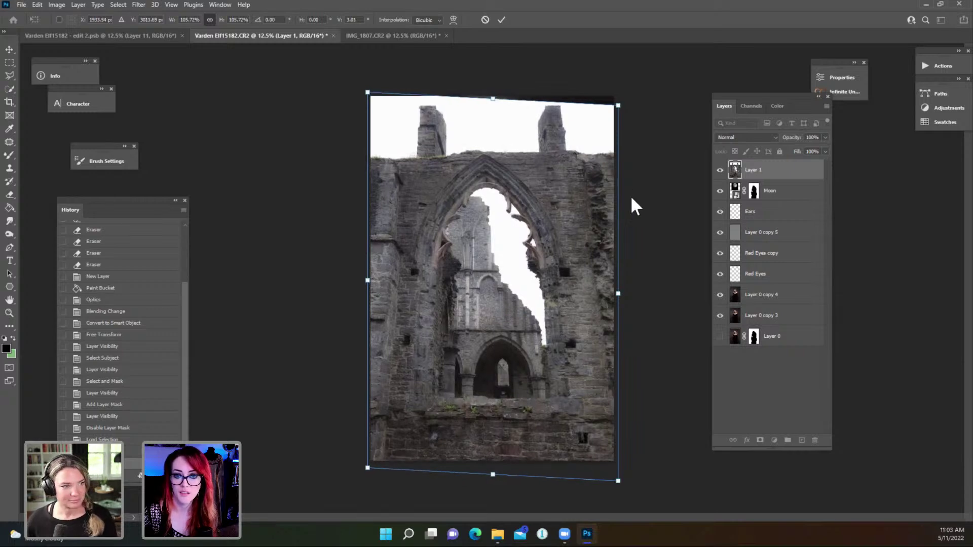
Scale the skewed ruins layer up to about 111% so it fills the canvas corners
right_click(591, 189)
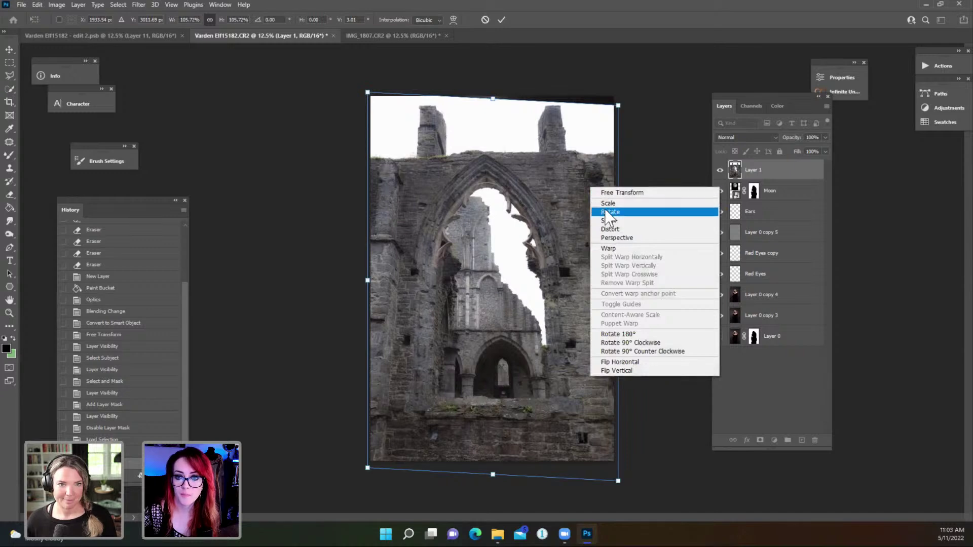
left_click(608, 204)
left_click_drag(618, 105, 632, 86)
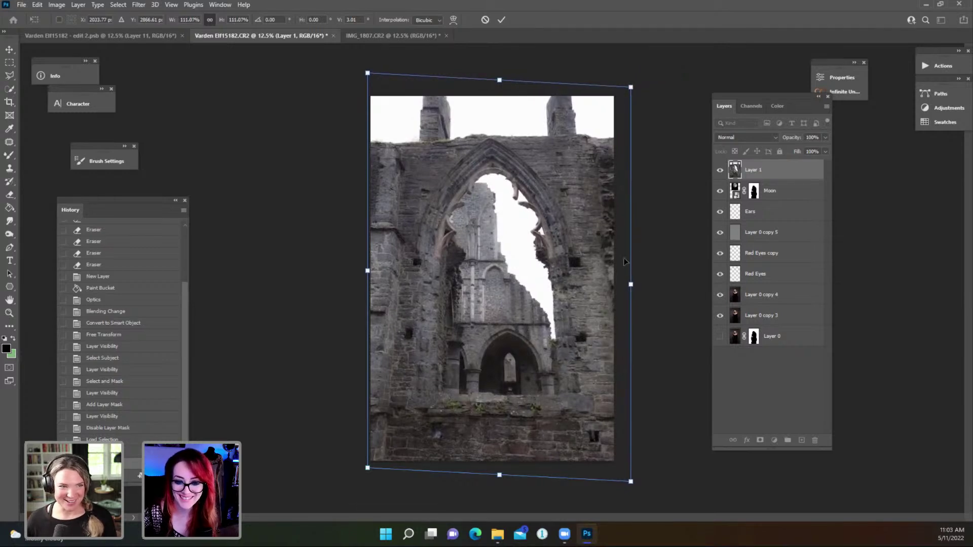
Set the ruins layer's blend mode to Multiply, shift the layer slightly upward and apply the transform
left_click(730, 140)
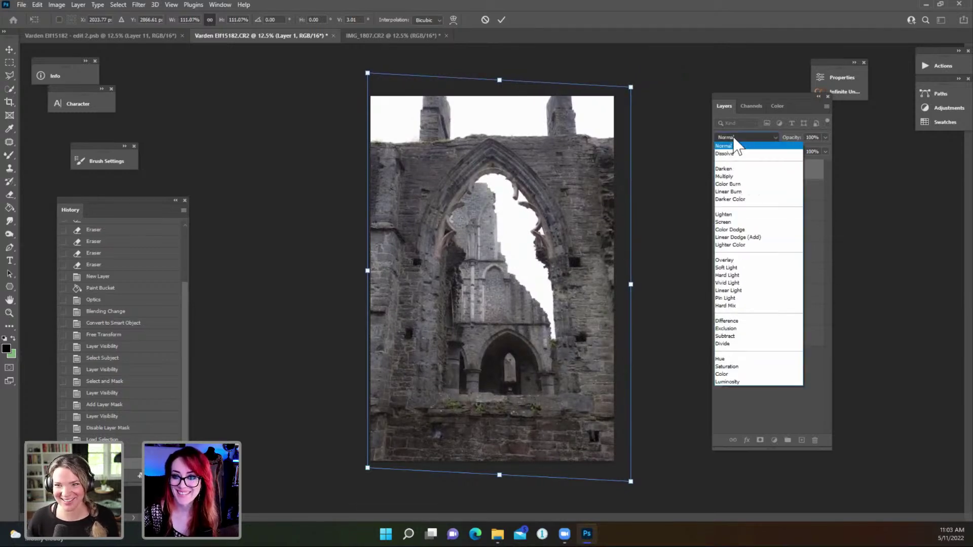
left_click(737, 176)
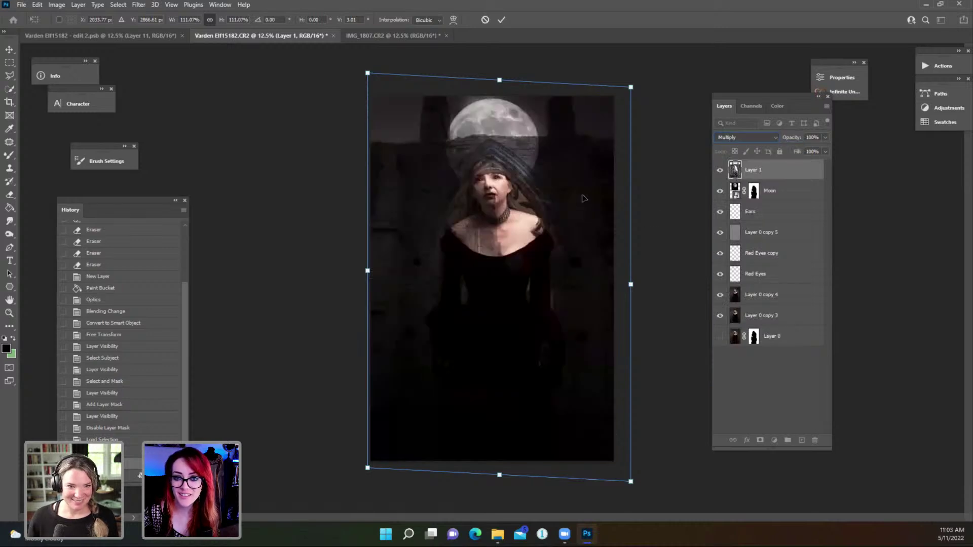
left_click_drag(583, 196, 582, 194)
key("Down")
key("Down")
key("Down")
key("Down")
key("Down")
key("Down")
key("Down")
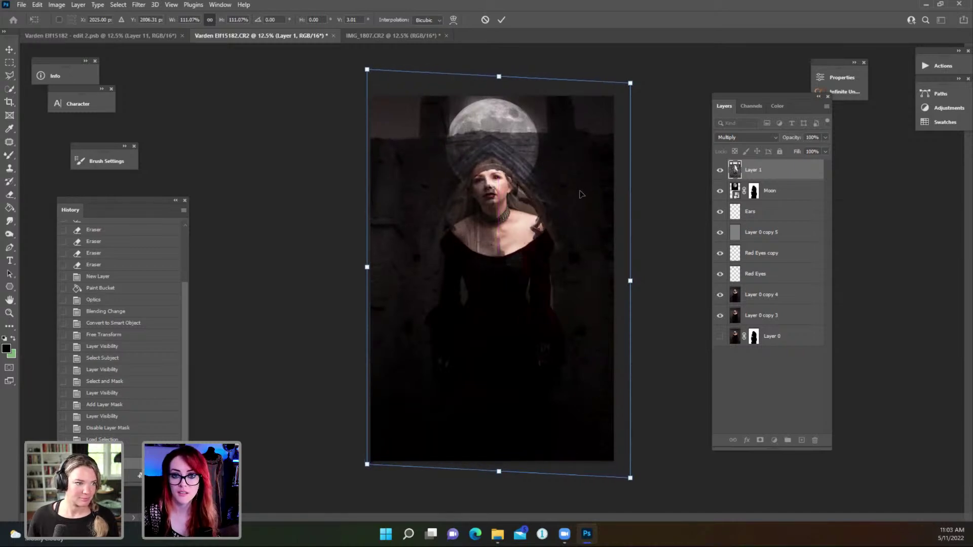
key("Return")
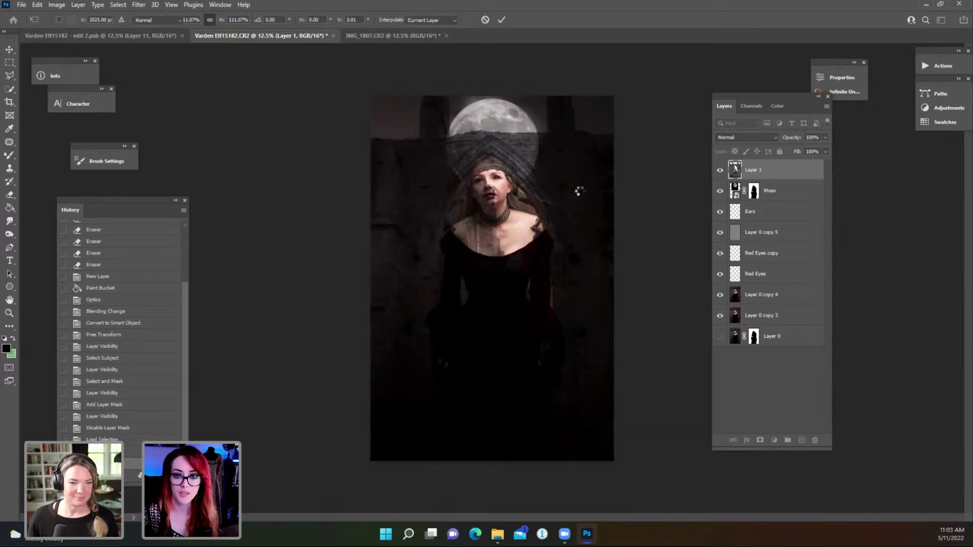
key("s")
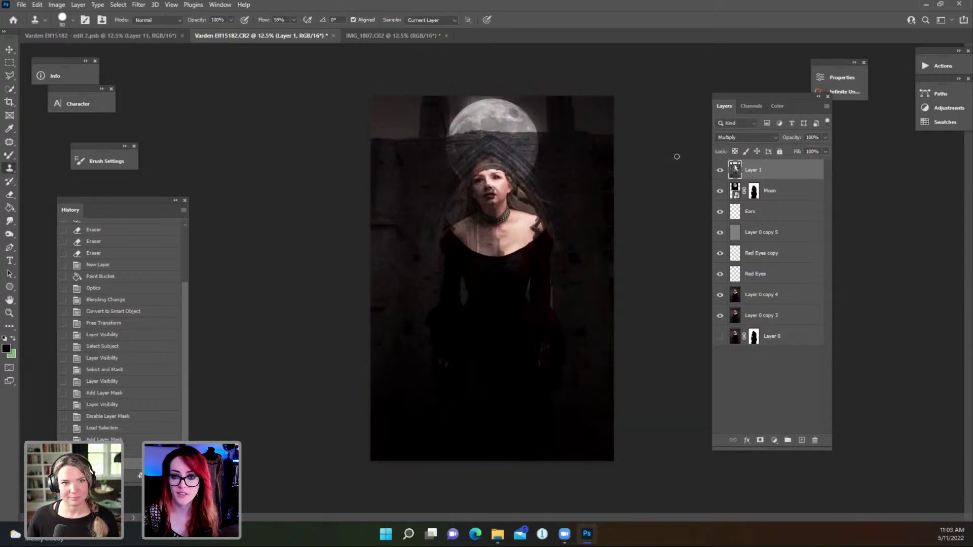
Set the ruins layer's blend mode to Normal and select its white sky areas with Color Range at Fuzziness 70
left_click(745, 138)
left_click(732, 139)
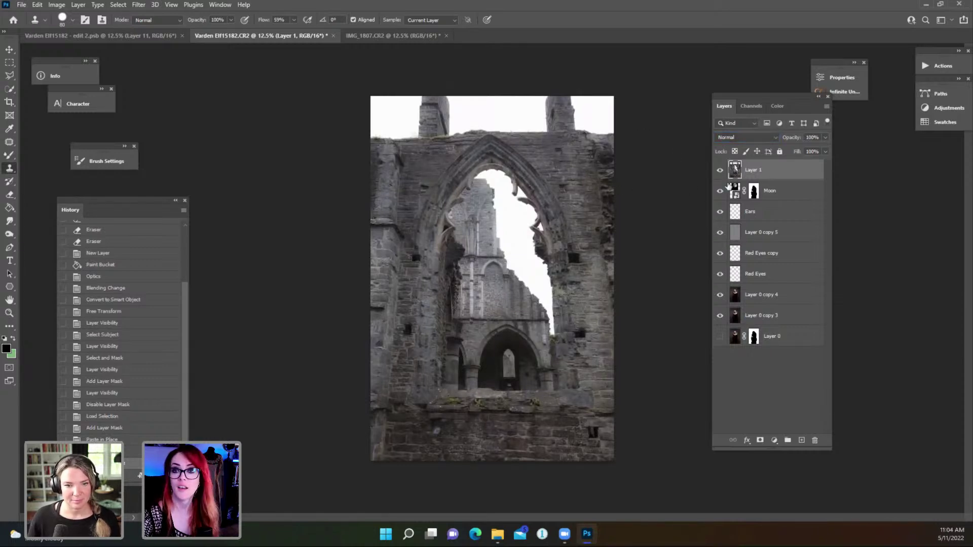
left_click(118, 4)
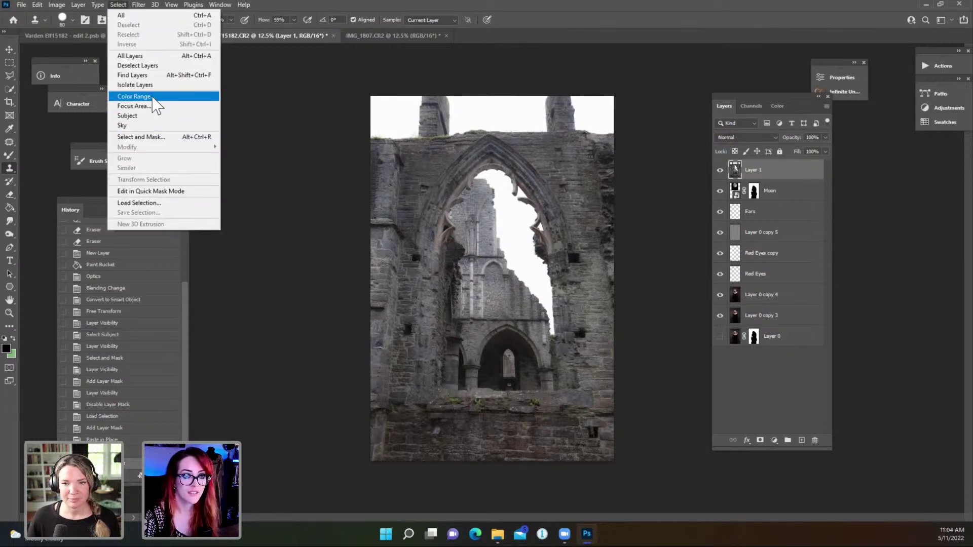
left_click(133, 96)
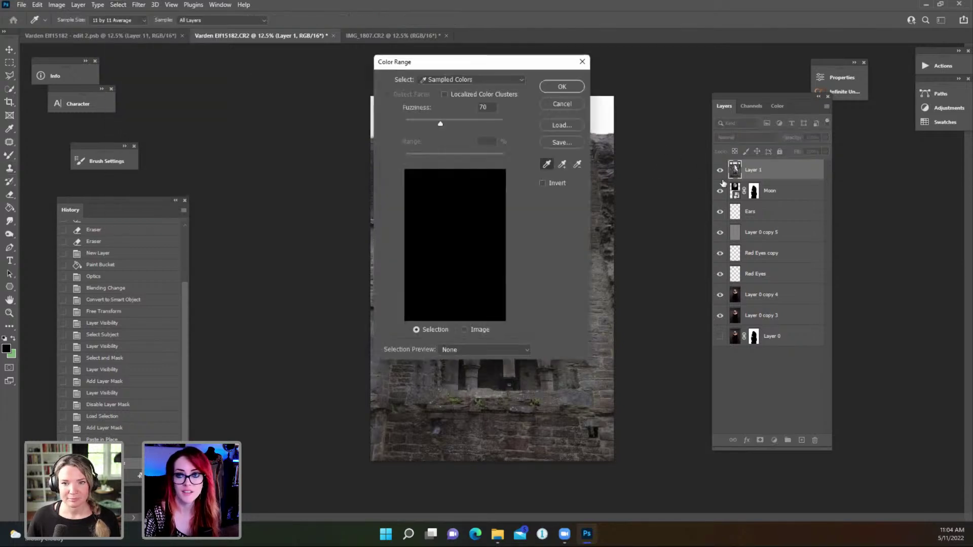
left_click(602, 108)
left_click_drag(523, 74, 360, 159)
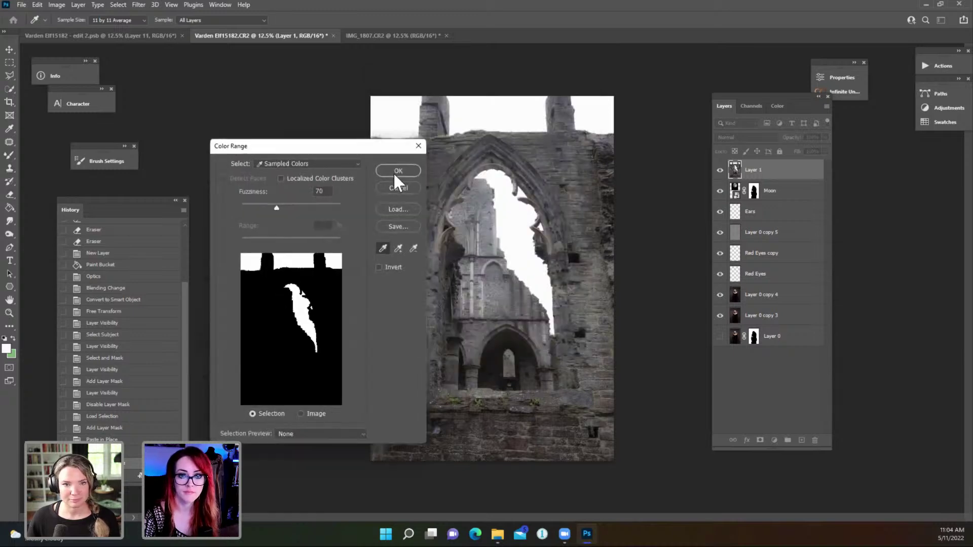
left_click(398, 171)
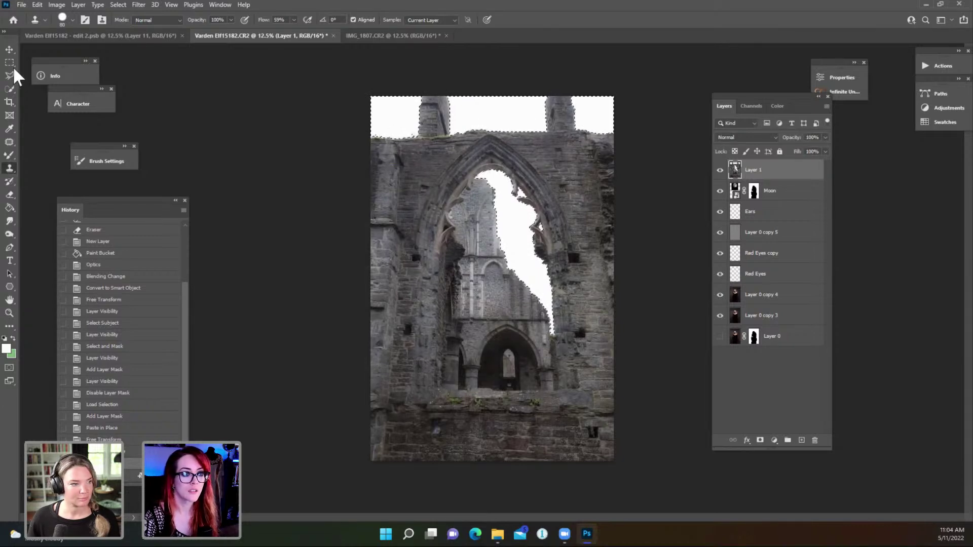
Refine the sky selection in Select and Mask with Smooth 10 and Shift Edge -50%, invert it, and add it as the ruins layer's mask
left_click(8, 90)
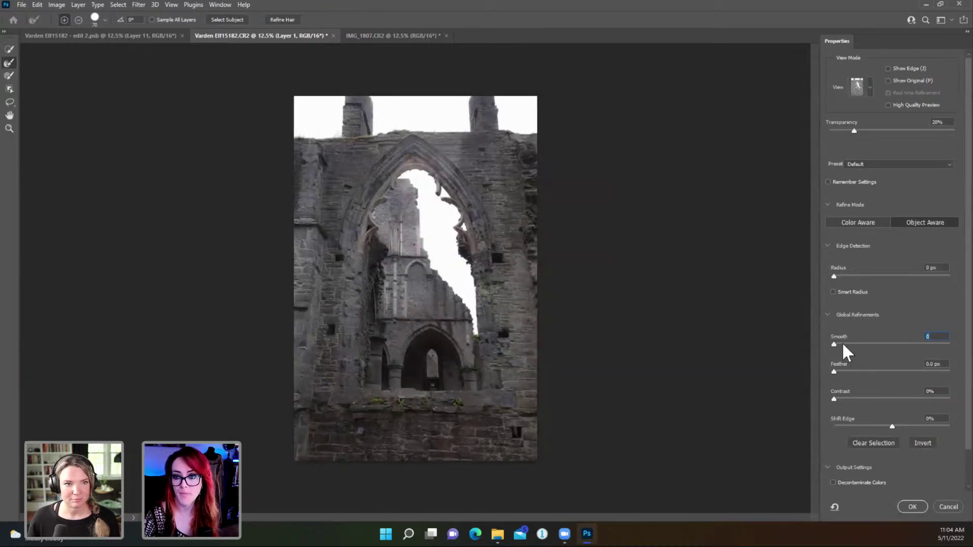
left_click_drag(844, 343, 846, 343)
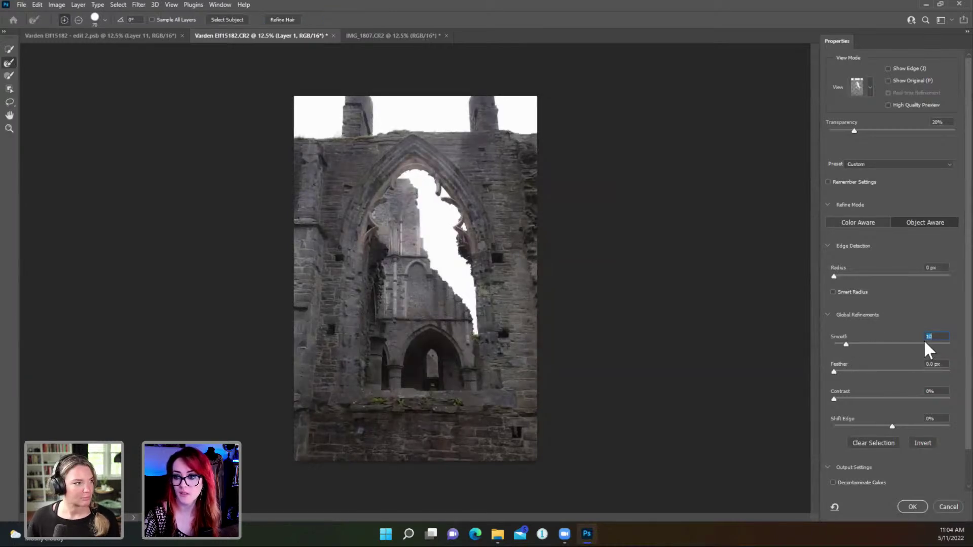
left_click(923, 442)
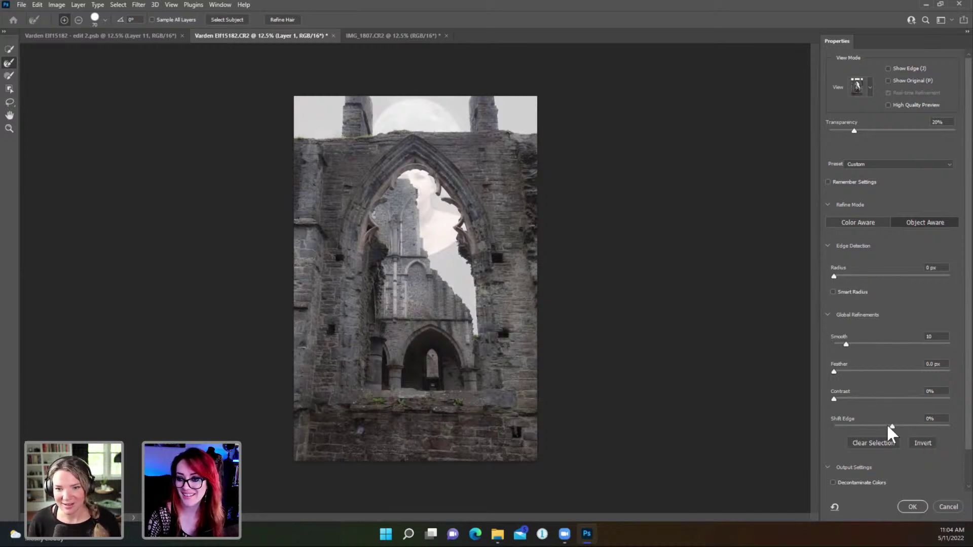
left_click_drag(891, 426, 863, 426)
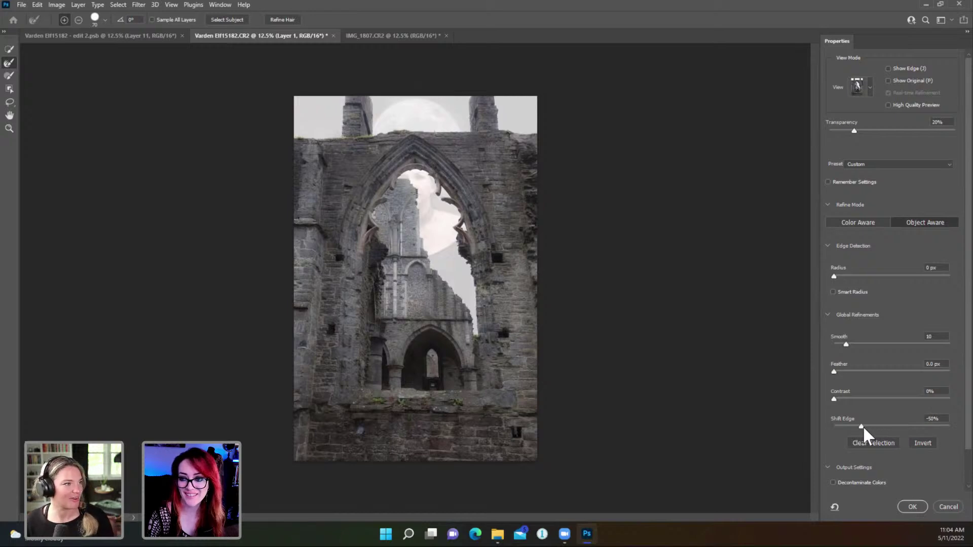
left_click(912, 506)
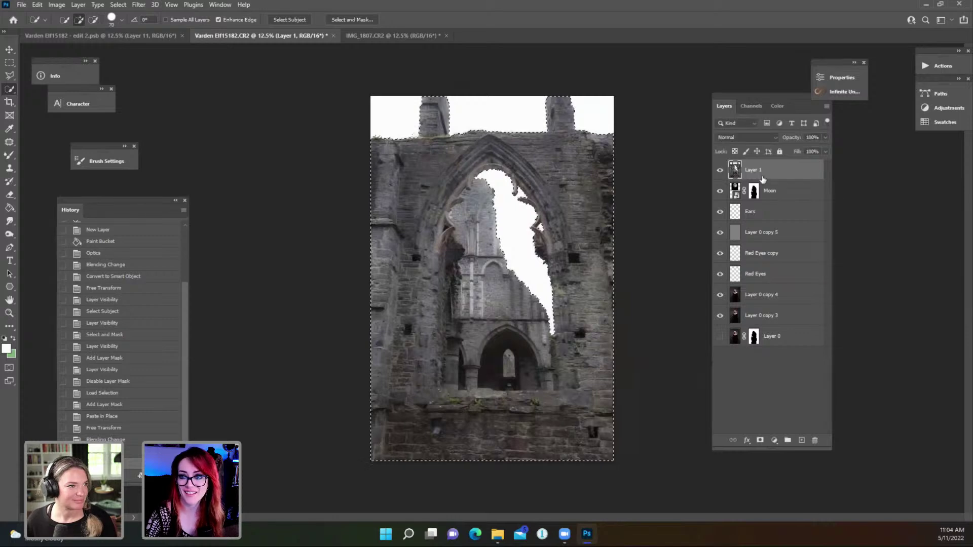
left_click(761, 439)
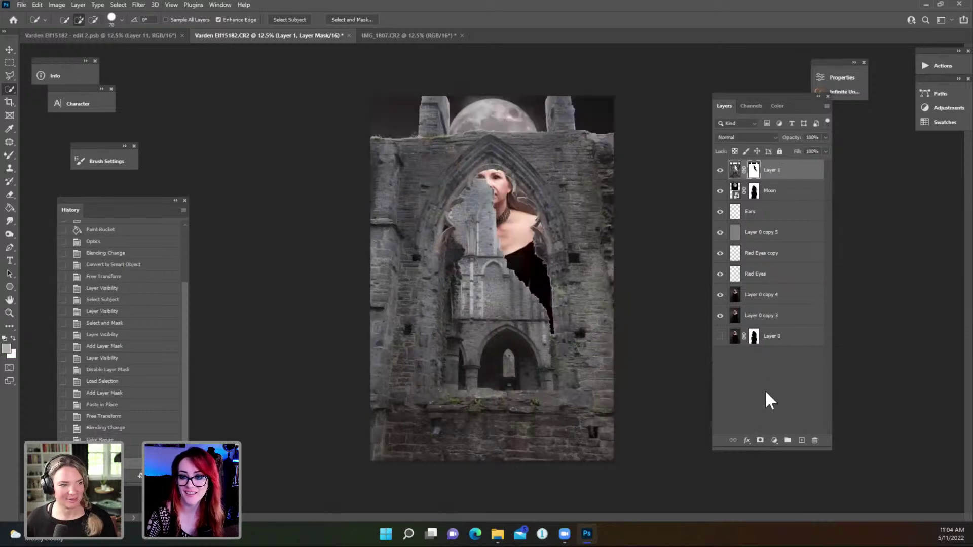
Load the Moon layer's mask as a selection and invert it to isolate the woman's figure
left_click(755, 193, "ctrl")
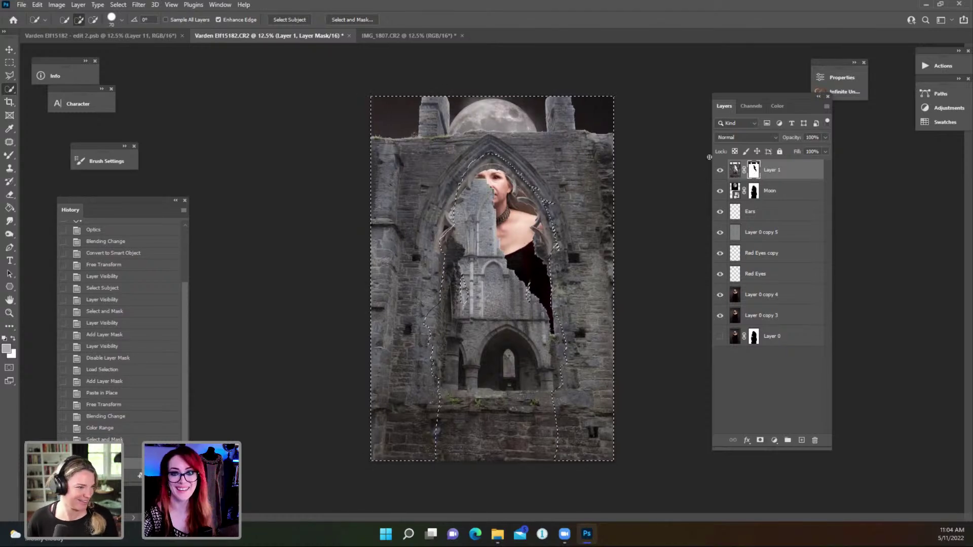
key("b")
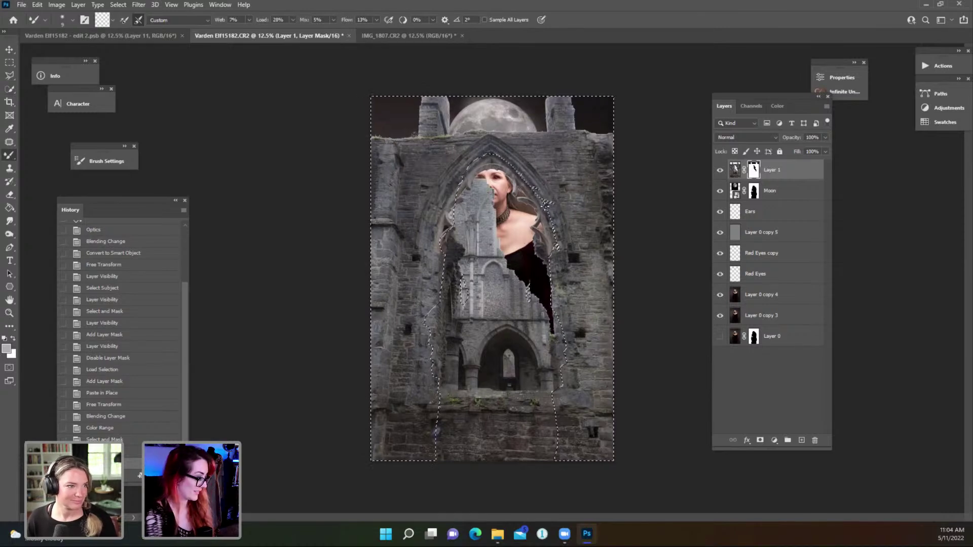
key("ctrl+shift+i")
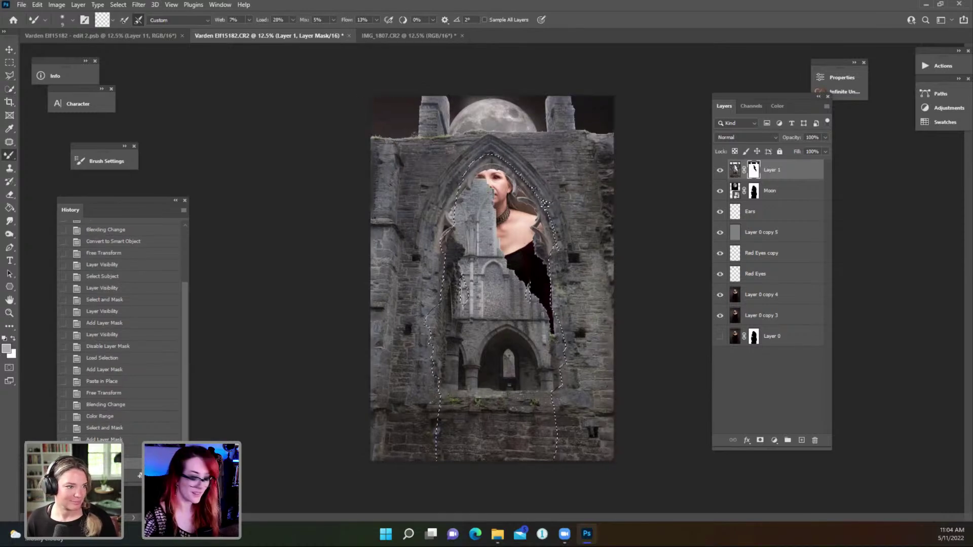
Set up the standard Brush tool with a size of 1800 and a flow of 100%
key("bracketright")
key("bracketright")
key("bracketright")
key("bracketright")
key("bracketright")
key("bracketright")
key("bracketright")
key("bracketright")
key("bracketright")
key("bracketright")
key("bracketright")
key("bracketright")
key("bracketright")
key("bracketright")
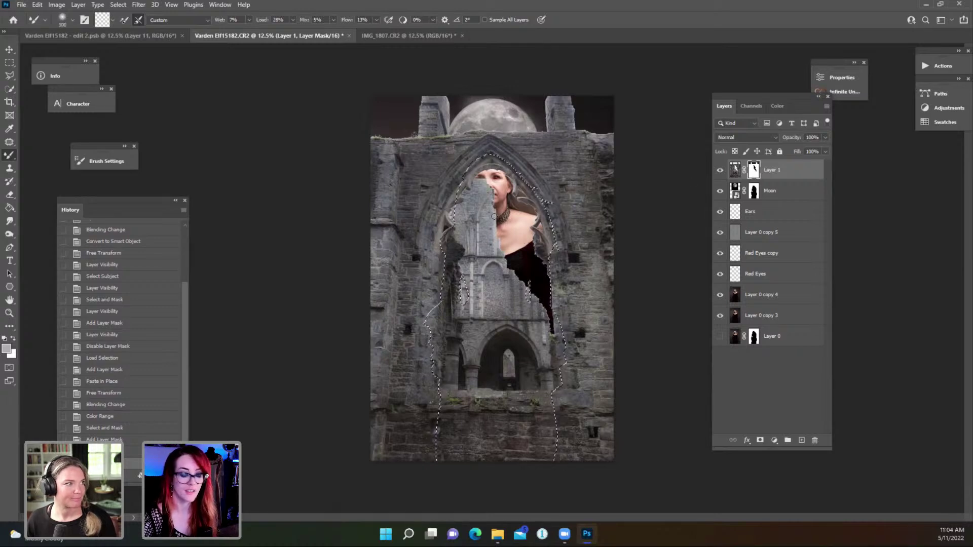
key("shift+b")
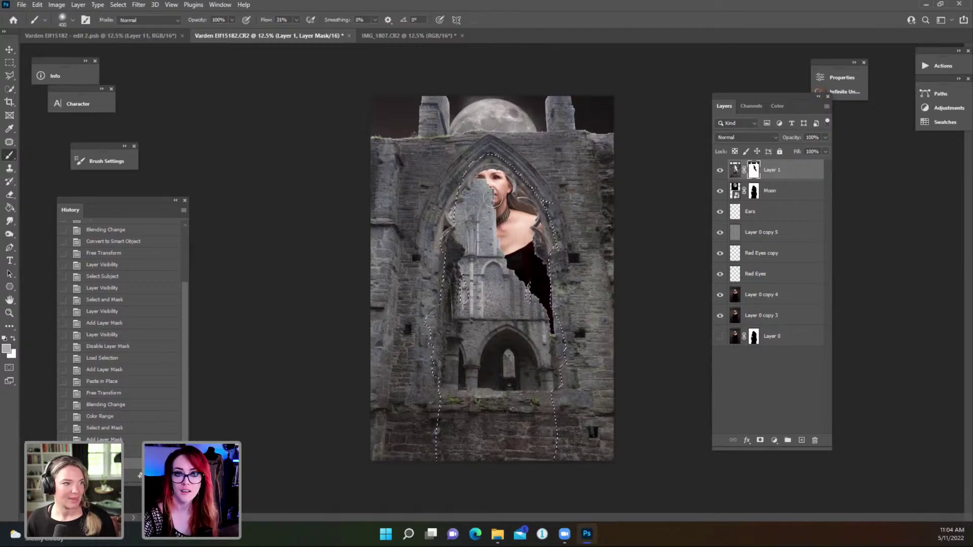
key("bracketright")
key("bracketright")
key("bracketright")
key("bracketright")
key("bracketright")
key("bracketright")
key("bracketright")
key("bracketright")
key("bracketright")
key("bracketright")
left_click(296, 19)
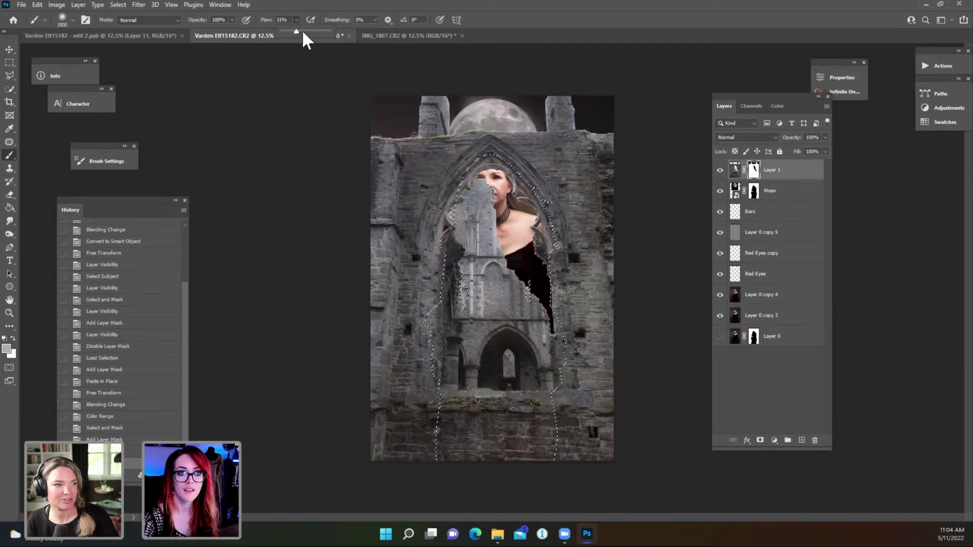
type("100")
key("Return")
Brush over the woman's head and shoulders on the ruins mask, and set the foreground color to black (000000)
mouse_move(458, 263)
left_mouse_down()
mouse_move(478, 227)
mouse_move(459, 259)
left_mouse_up()
left_click_drag(459, 223, 521, 209)
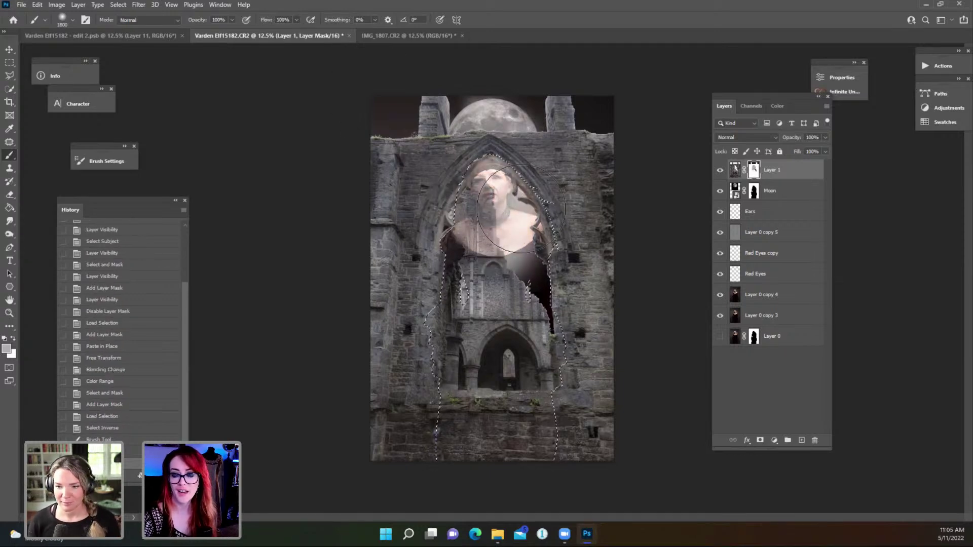
left_click(7, 349)
type("000000")
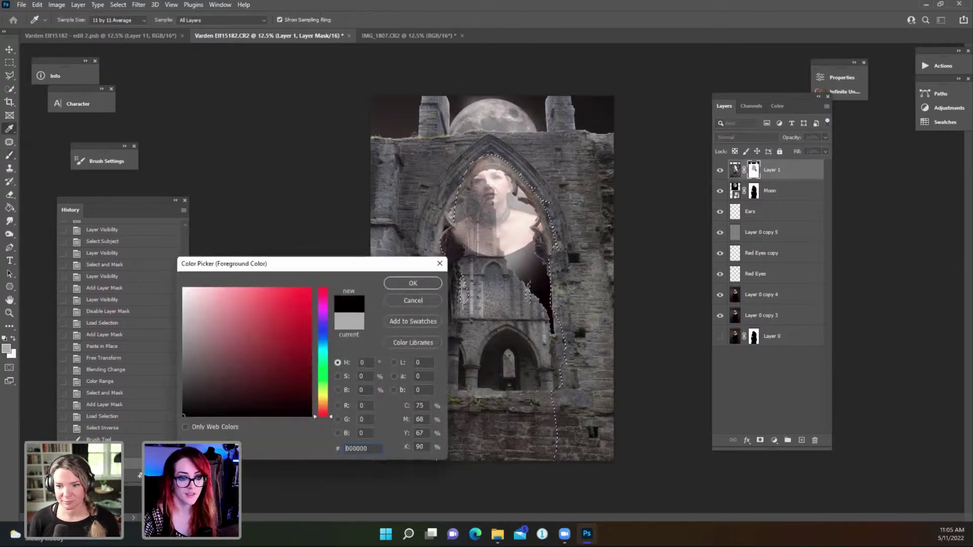
left_click(413, 283)
Paint black over the woman's whole figure on the ruins layer mask within the selection, and deselect
mouse_move(441, 304)
left_mouse_down()
mouse_move(469, 242)
mouse_move(457, 239)
mouse_move(446, 249)
mouse_move(537, 234)
mouse_move(450, 322)
mouse_move(582, 387)
mouse_move(527, 456)
mouse_move(464, 438)
left_mouse_up()
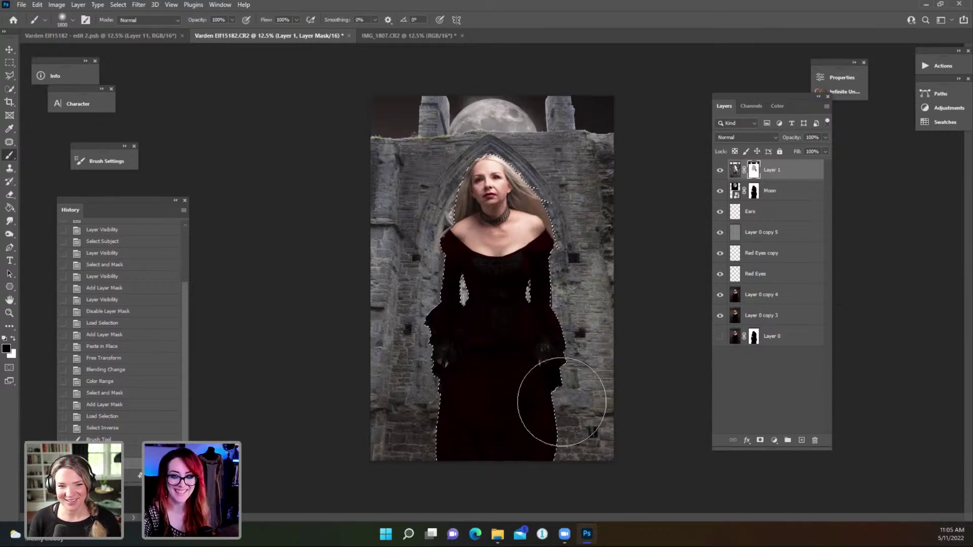
key("ctrl+d")
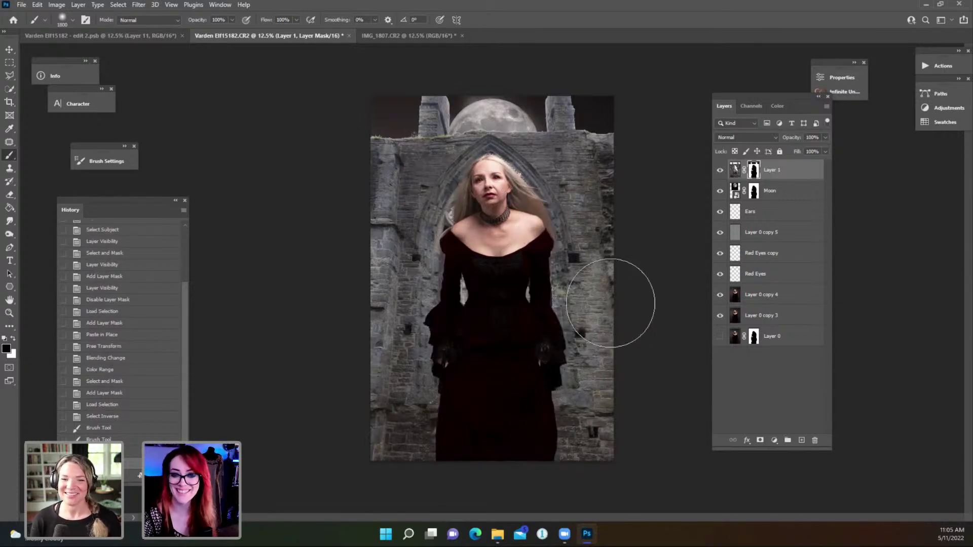
left_click(611, 303)
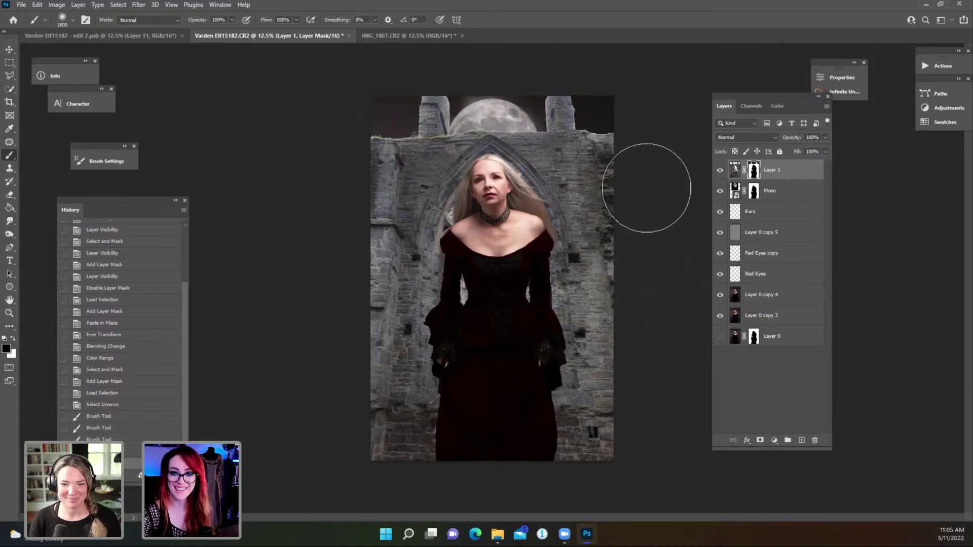
key("ctrl+d")
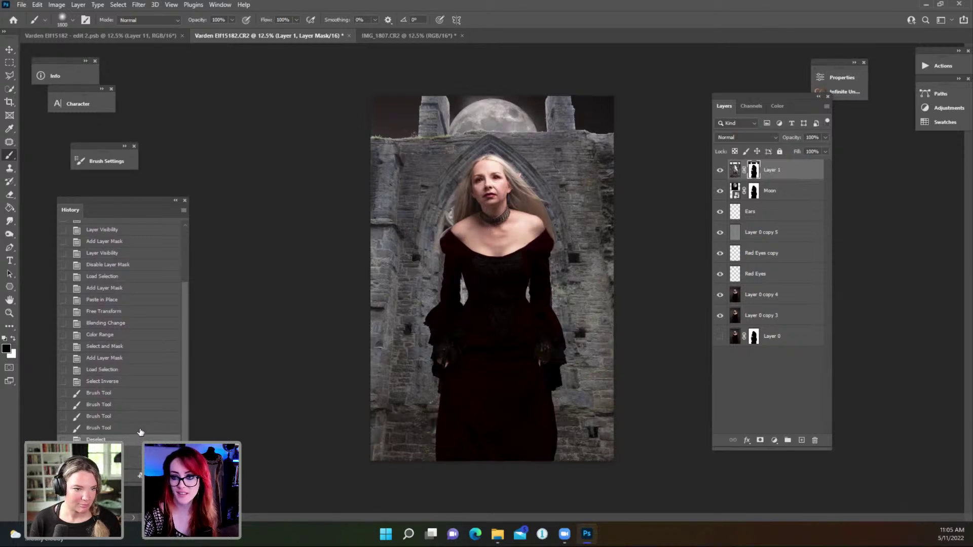
Revert the mask painting to the Select Inverse history state and clear the selection
left_click(147, 381)
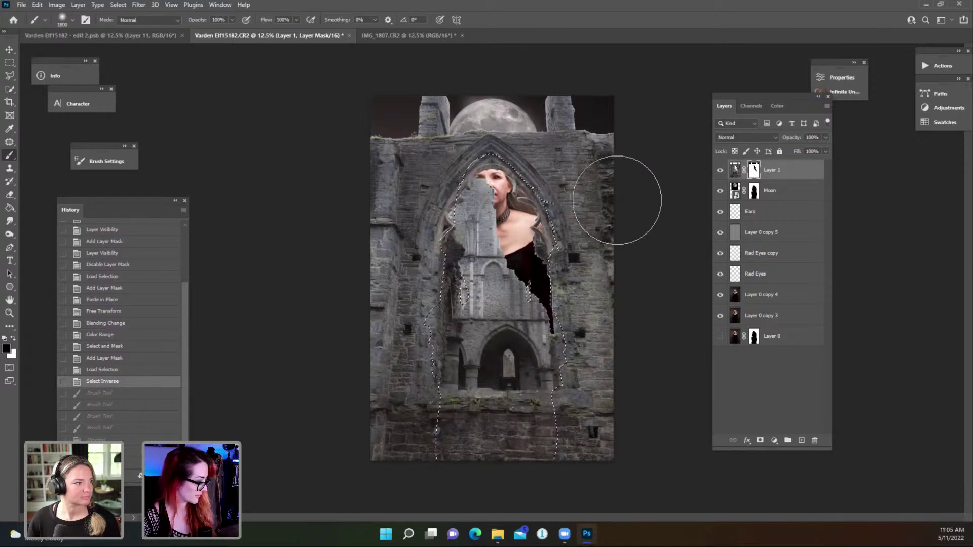
key("ctrl+d")
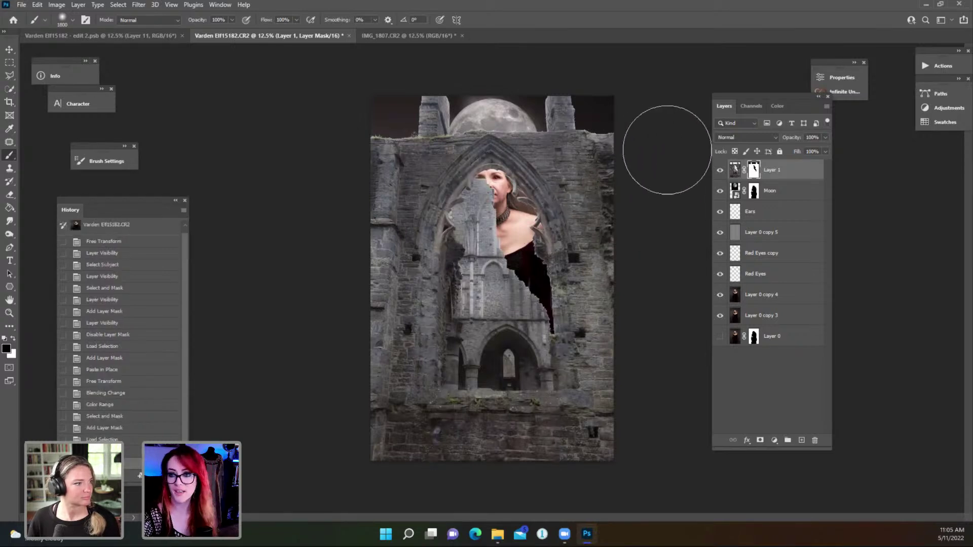
Free Transform the ruins layer image, scaling it proportionally to 99.96%, and apply the transform
left_click(735, 170)
key("ctrl+t")
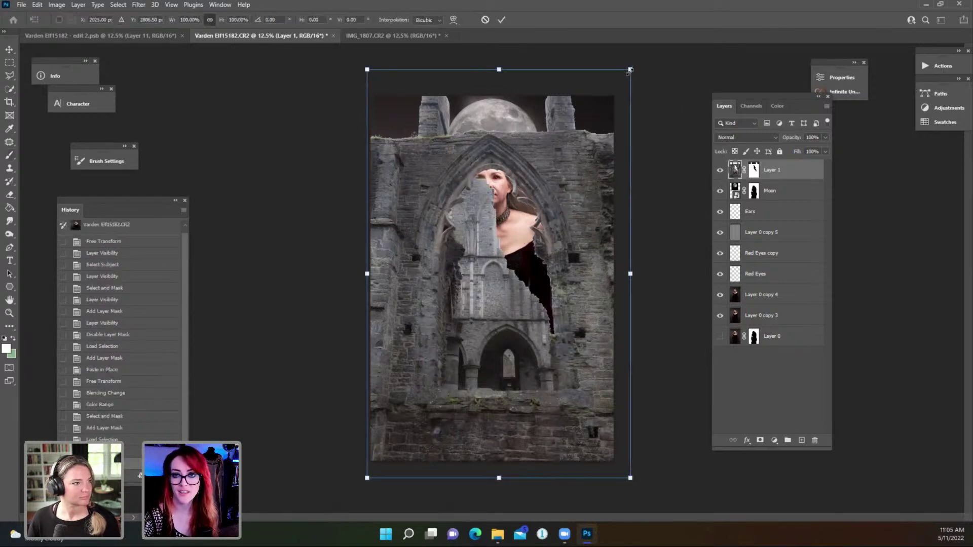
mouse_move(634, 63)
left_mouse_down()
mouse_move(639, 52)
mouse_move(633, 75)
left_mouse_up()
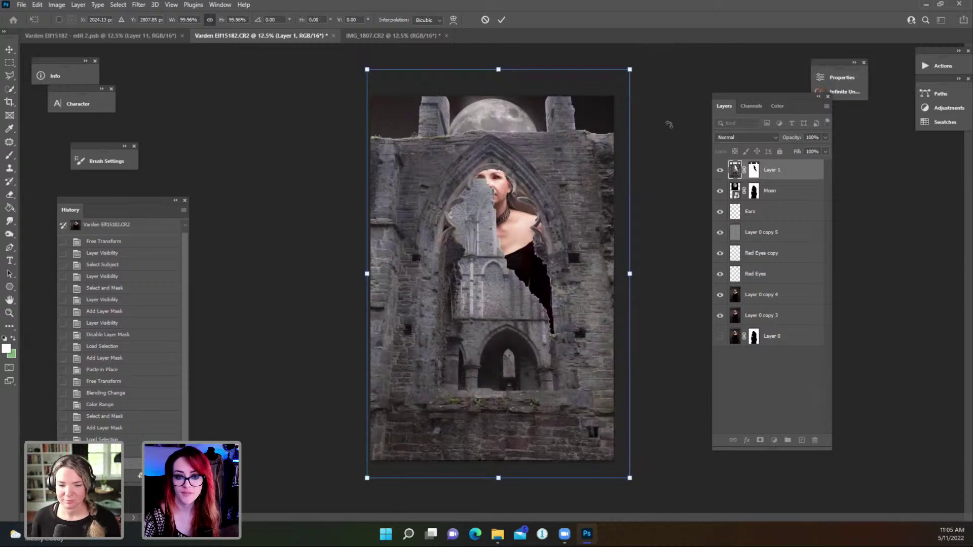
key("Return")
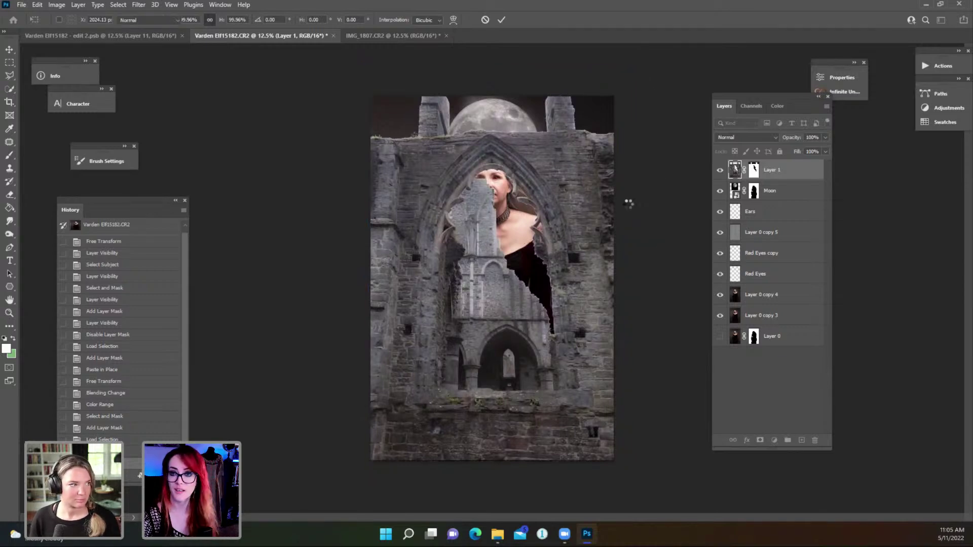
Load the Moon layer's mask as an inverted selection, paint black inside it on the ruins layer mask to reveal the woman, and deselect
key("b")
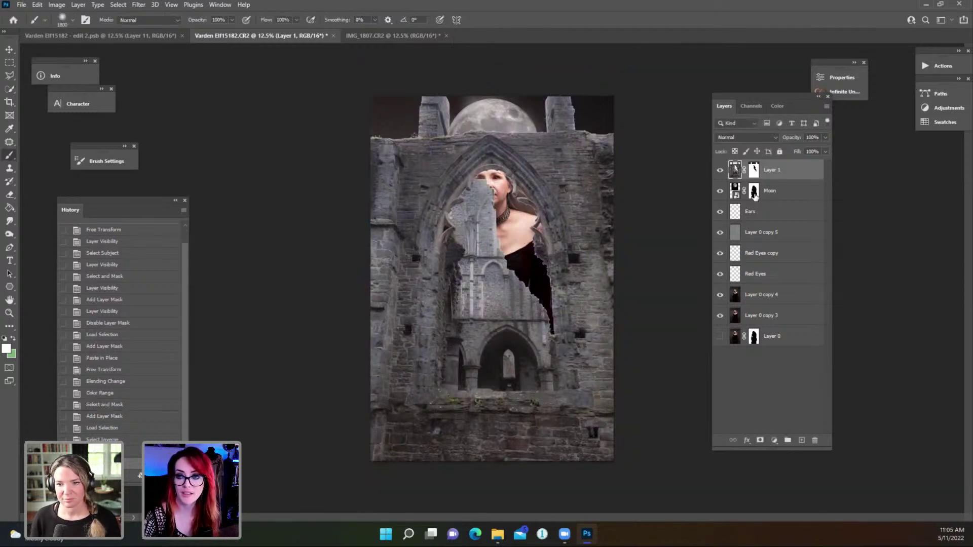
left_click(754, 192, "ctrl")
left_click(753, 170)
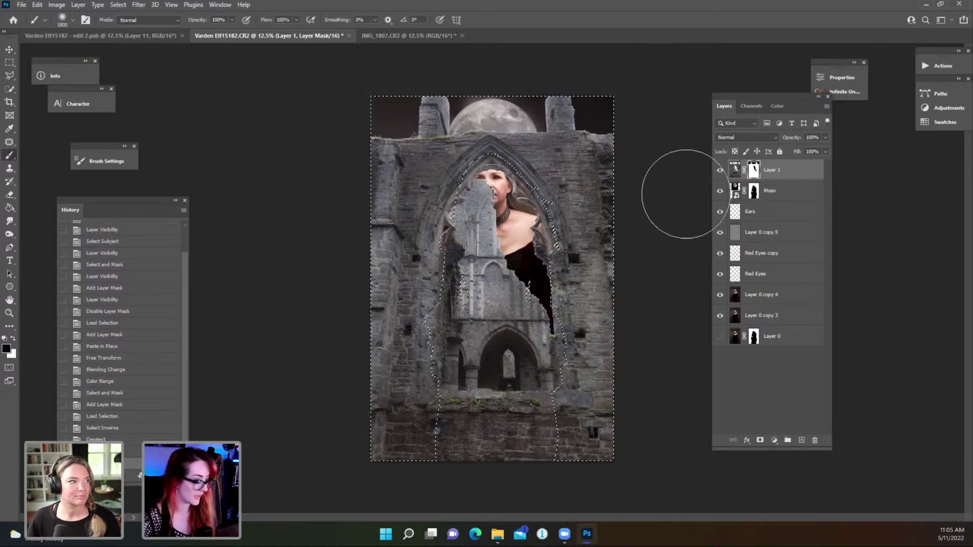
key("ctrl+shift+i")
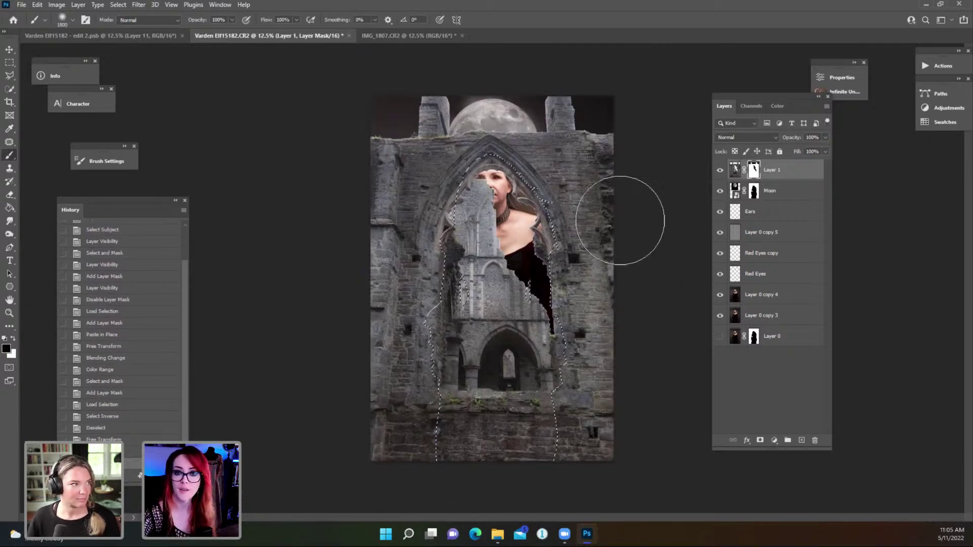
mouse_move(507, 243)
left_mouse_down()
mouse_move(496, 258)
mouse_move(476, 198)
mouse_move(510, 226)
mouse_move(456, 280)
mouse_move(507, 284)
mouse_move(560, 306)
mouse_move(569, 362)
mouse_move(561, 390)
mouse_move(437, 439)
mouse_move(466, 452)
mouse_move(473, 337)
left_mouse_up()
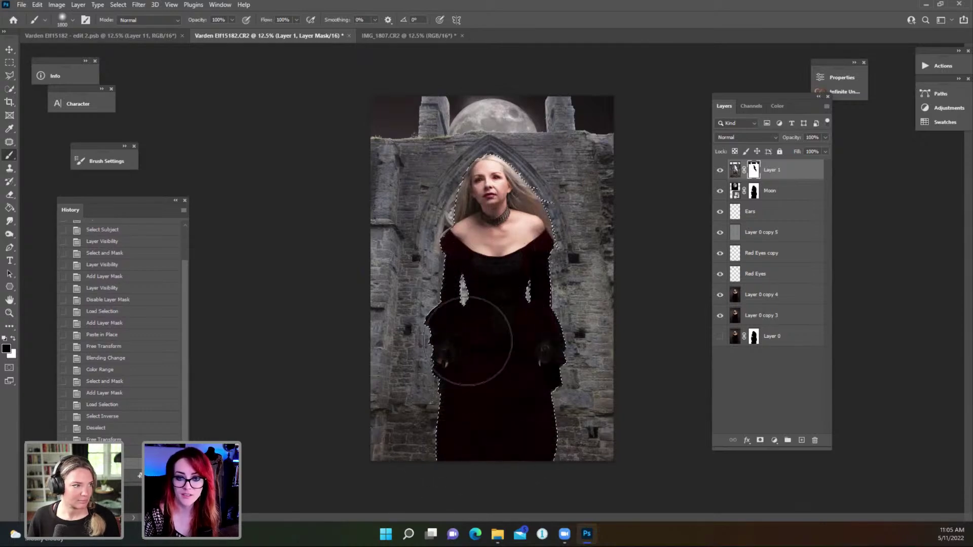
key("ctrl+d")
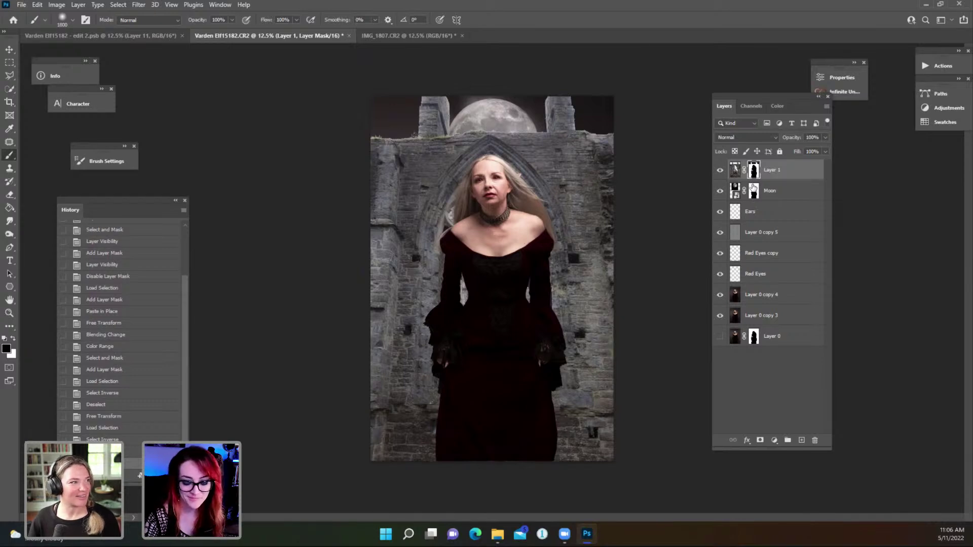
Set the masked ruins layer's blend mode to Multiply
left_click(755, 136)
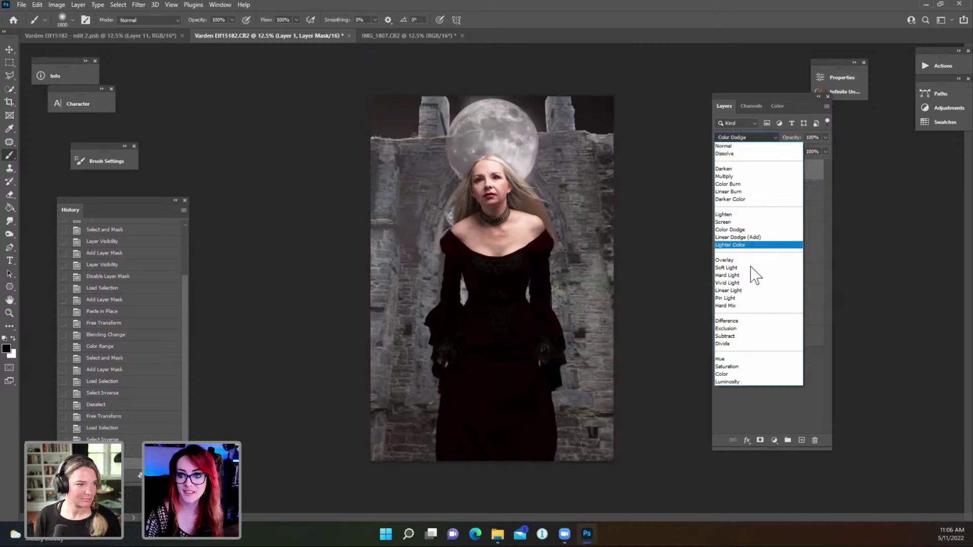
left_click(754, 176)
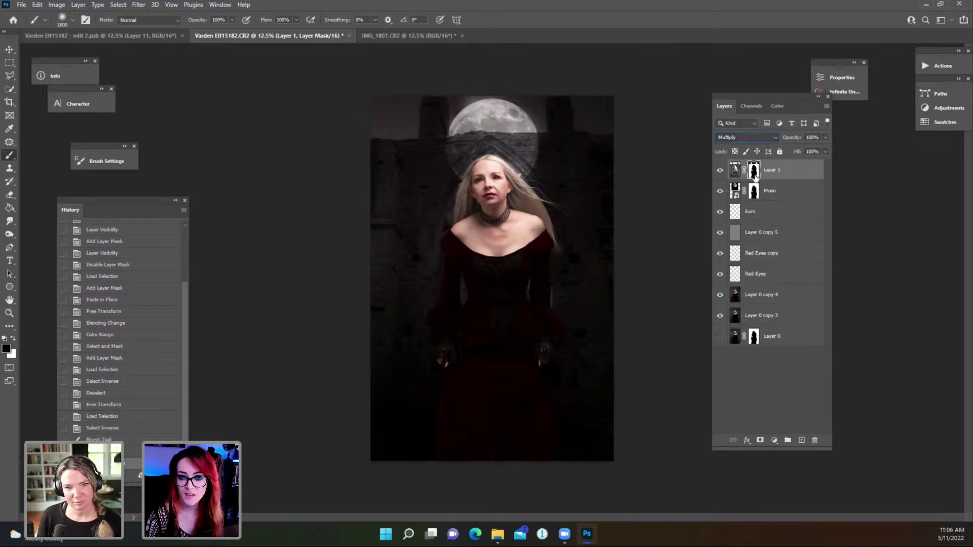
Set the masked ruins layer's blend mode back to Normal
left_click(755, 193)
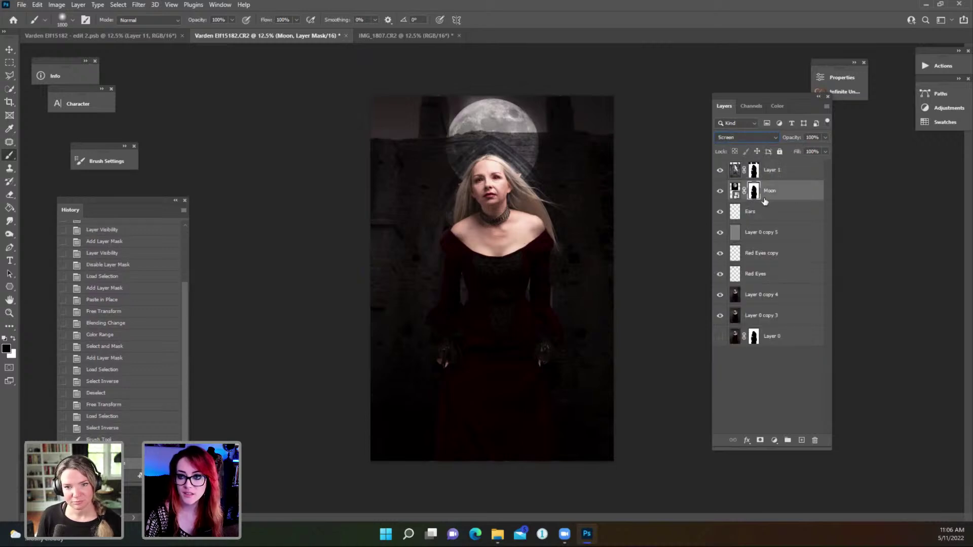
left_click(754, 170)
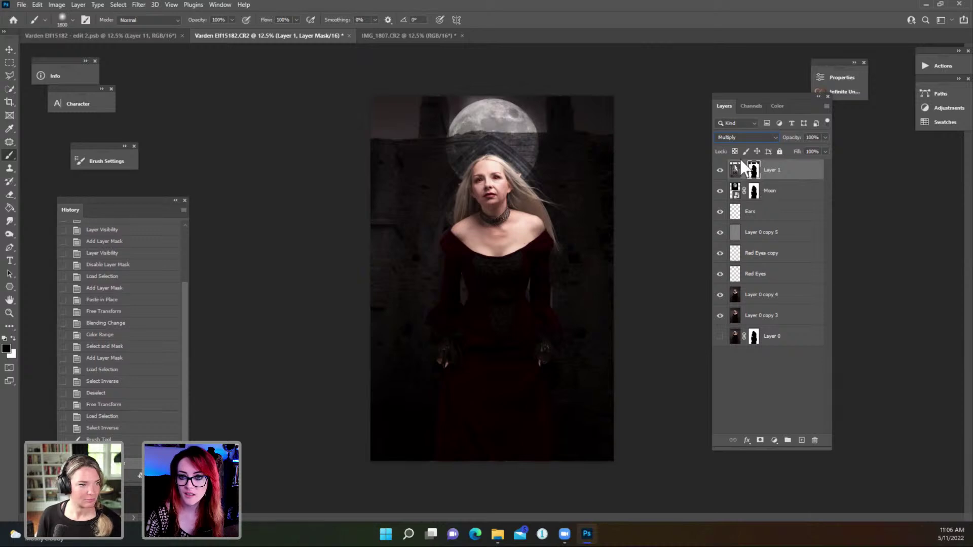
left_click(761, 134)
left_click(762, 147)
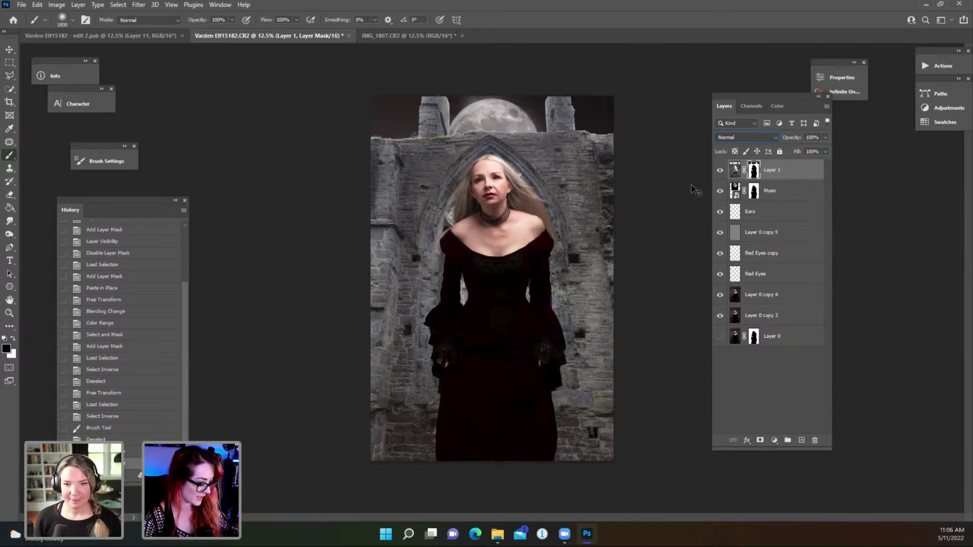
Move the Moon layer's image slightly to the right behind the ruins, between the two towers
key("ctrl+plus")
left_click_drag(525, 167, 514, 297)
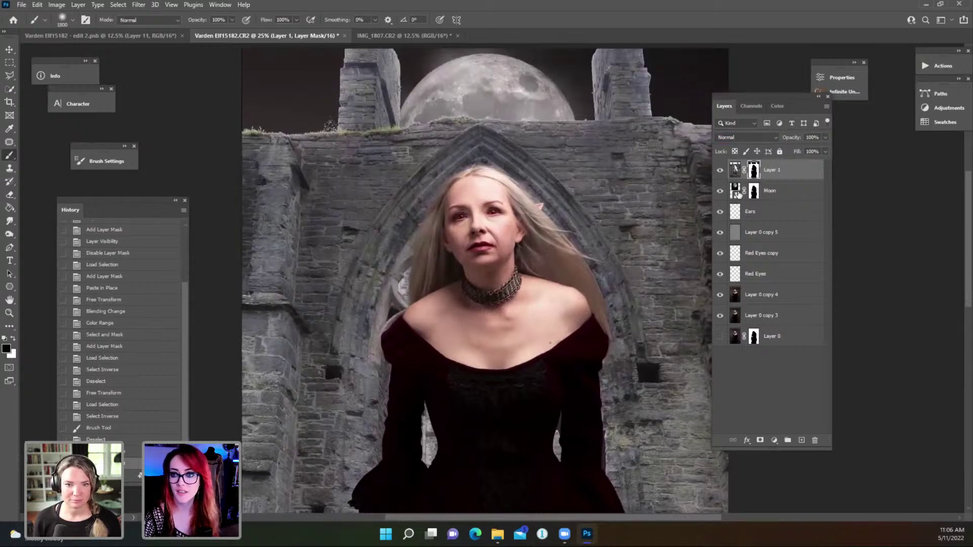
left_click(739, 194)
key("v")
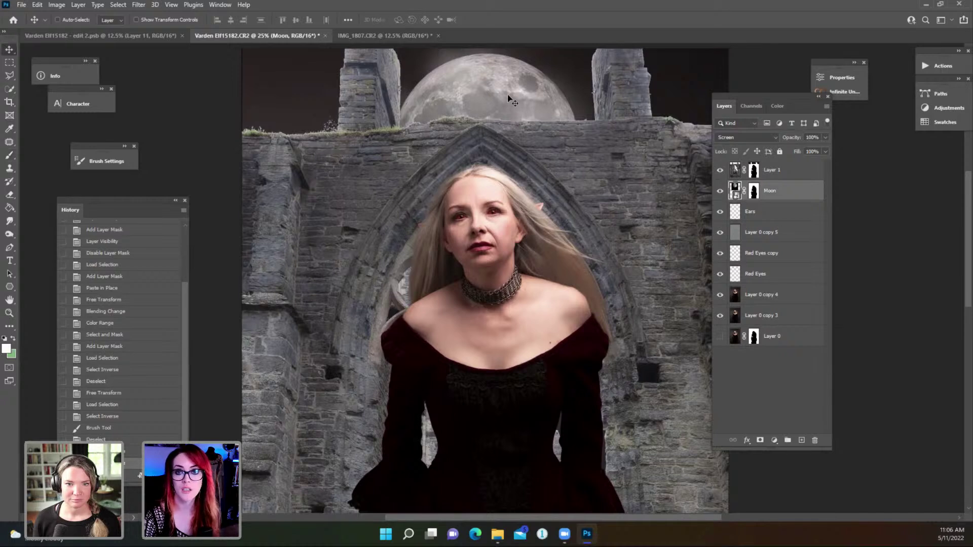
left_click_drag(508, 96, 519, 94)
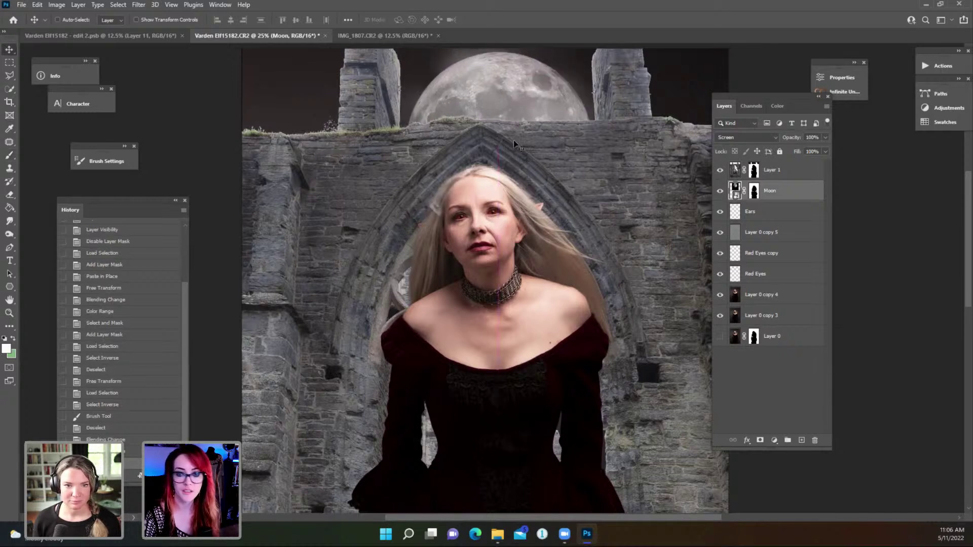
Paint black on the Moon layer's mask around the woman's head and hair with a 700 px soft brush
left_click(754, 191)
key("d")
key("b")
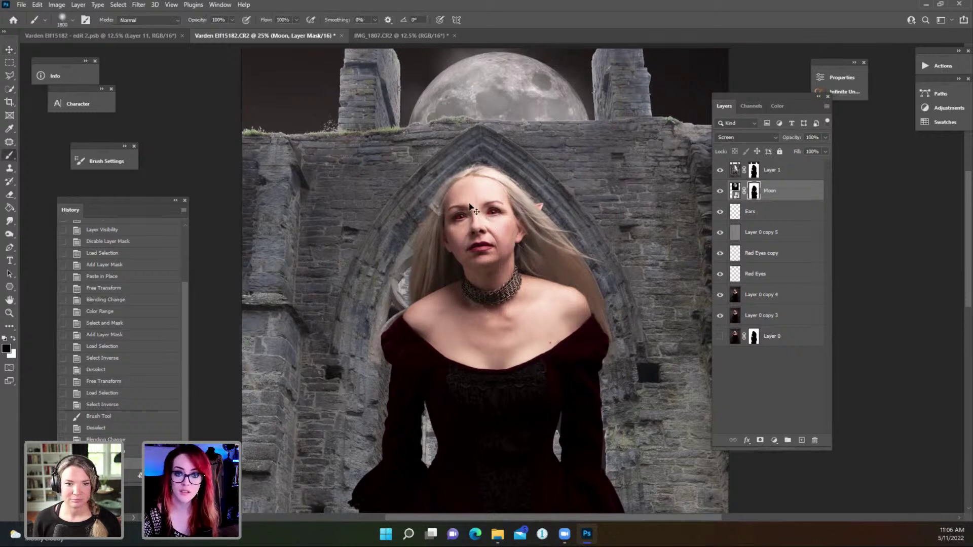
key("bracketleft")
key("bracketleft")
key("bracketleft")
key("bracketleft")
key("bracketleft")
key("bracketleft")
key("bracketleft")
key("bracketleft")
key("bracketleft")
key("bracketleft")
key("bracketleft")
key("bracketleft")
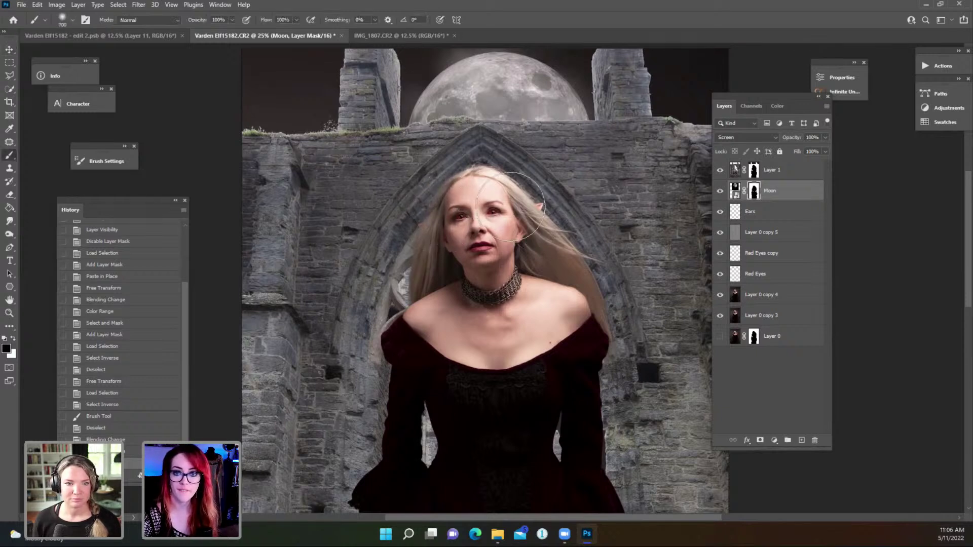
left_click_drag(422, 247, 537, 243)
left_click(512, 239)
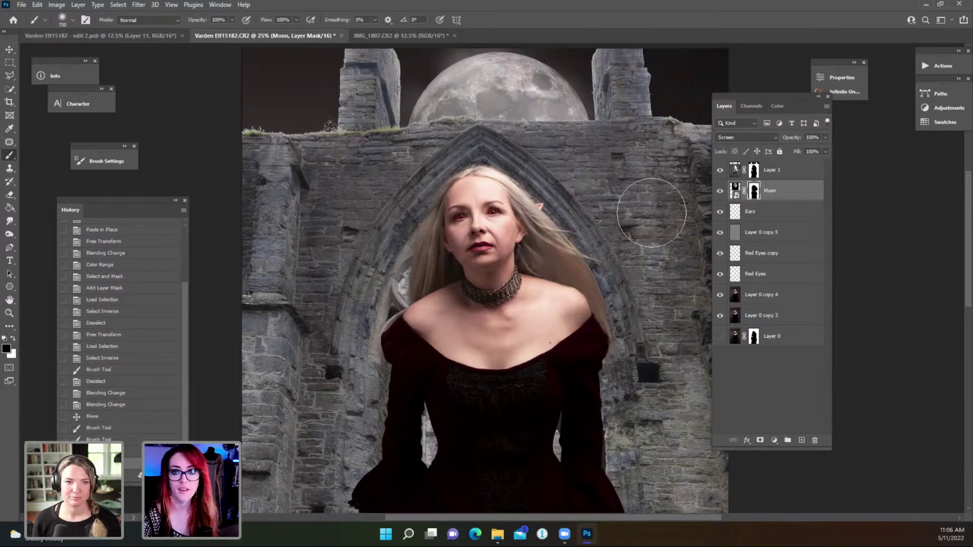
Add a Curves adjustment clipped to the ruins layer and darken it with a point at input 146, output 90
key("ctrl+minus")
key("ctrl+minus")
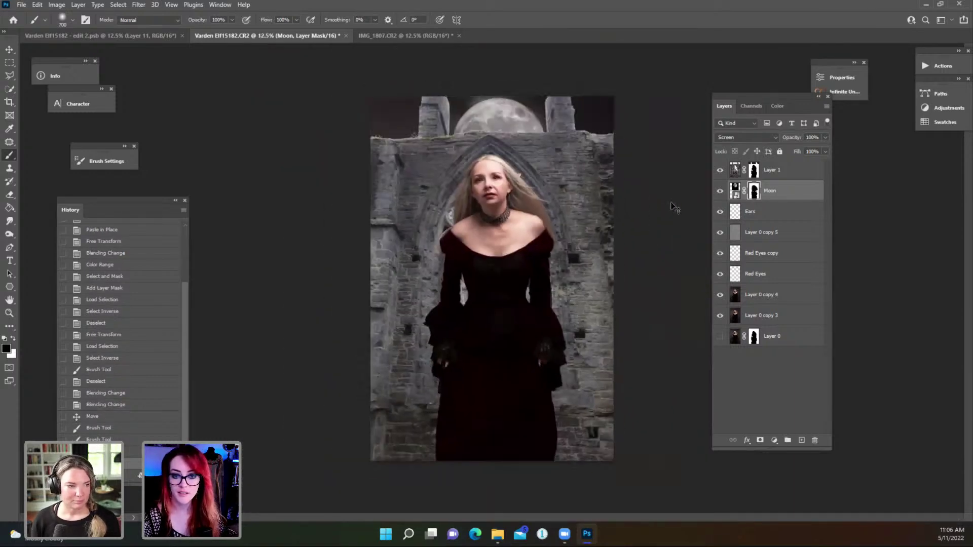
left_click(790, 172)
left_click(775, 440)
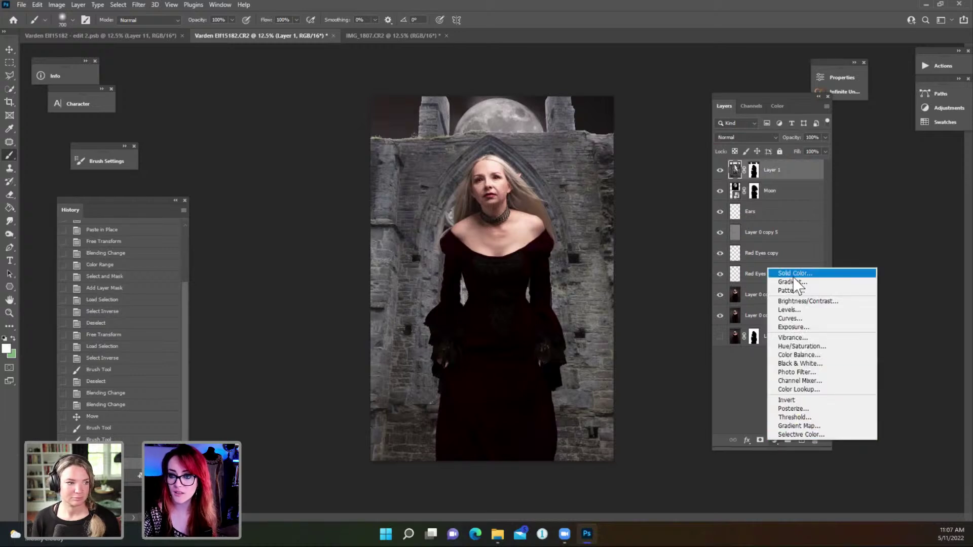
left_click(795, 316)
left_click_drag(779, 80, 705, 97)
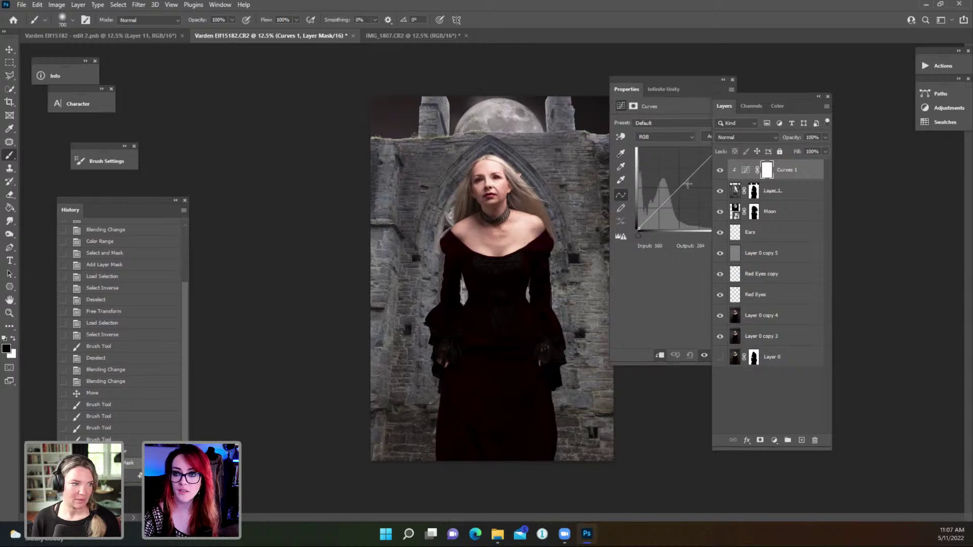
left_click_drag(685, 182, 685, 202)
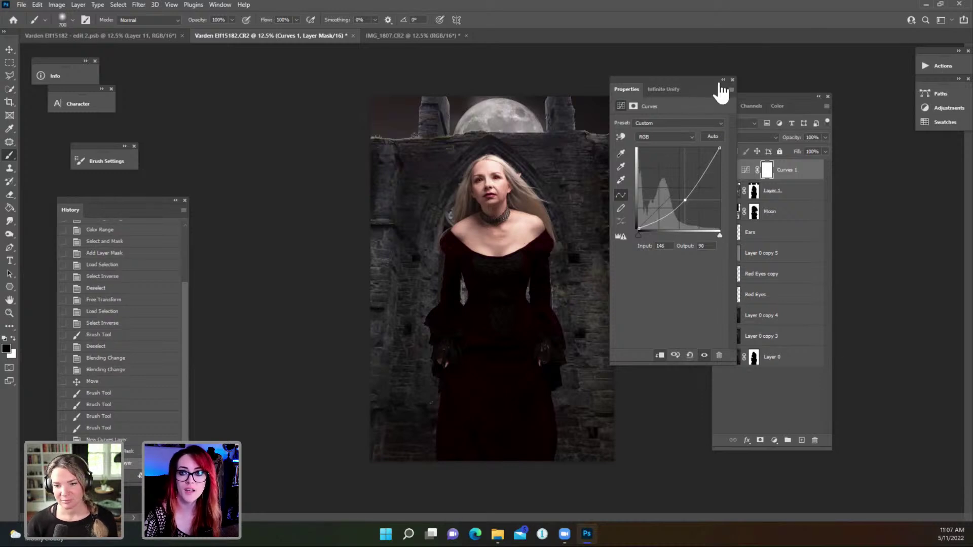
left_click(724, 80)
left_click_drag(652, 85, 678, 55)
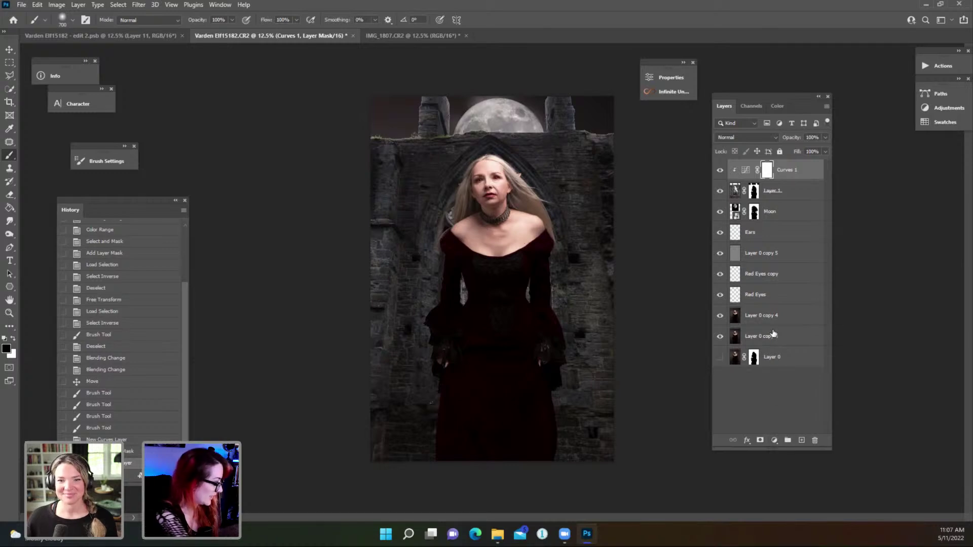
Create a new layer above the Curves adjustment in Color Dodge mode at 100% opacity
key("ctrl+shift+n")
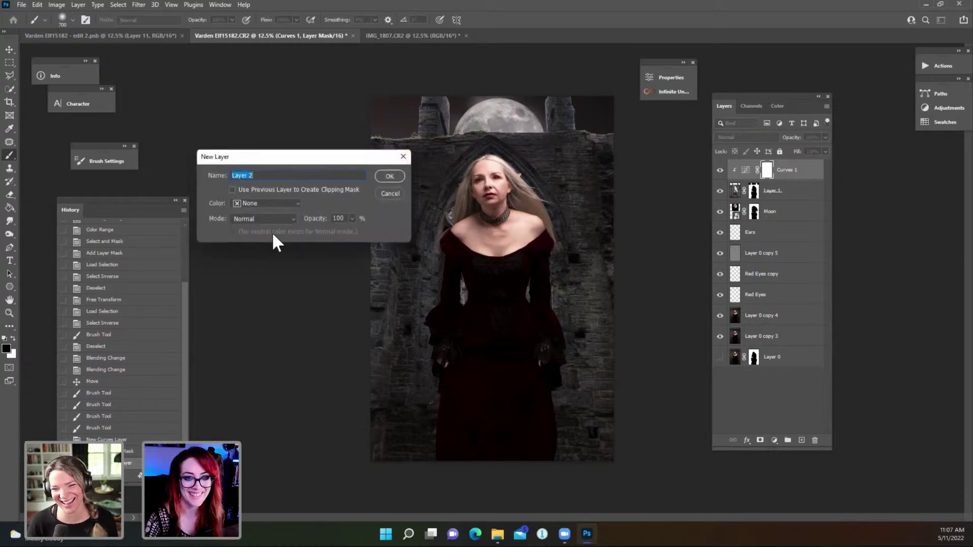
left_click(278, 217)
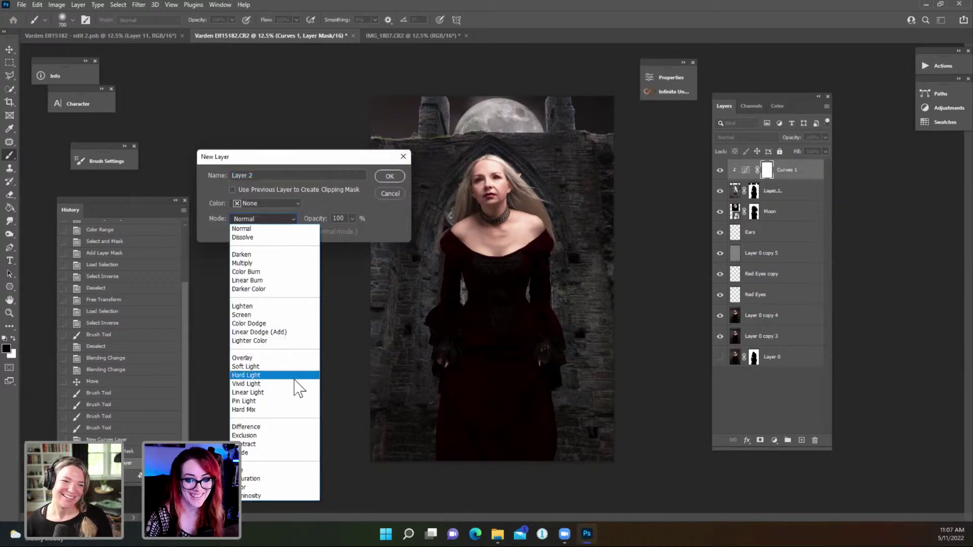
left_click(278, 325)
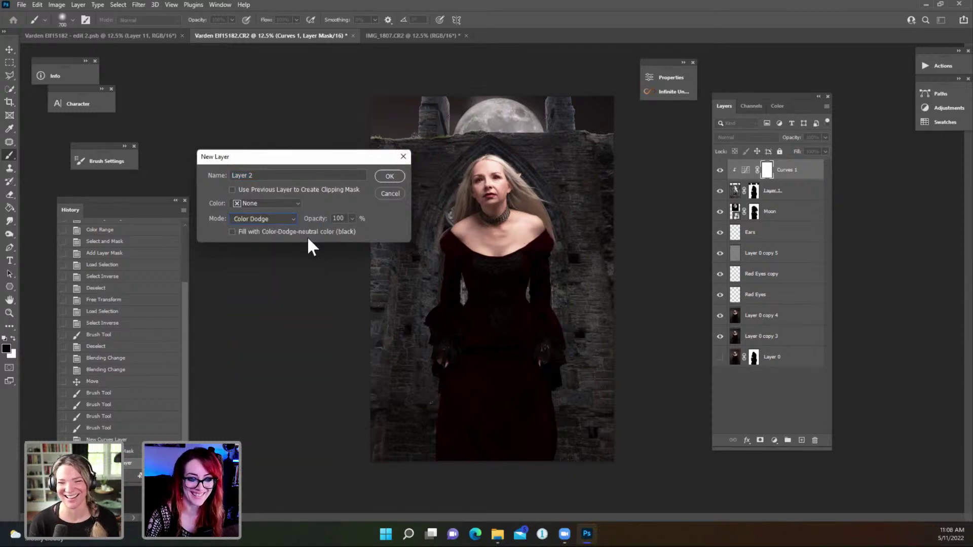
left_click(390, 176)
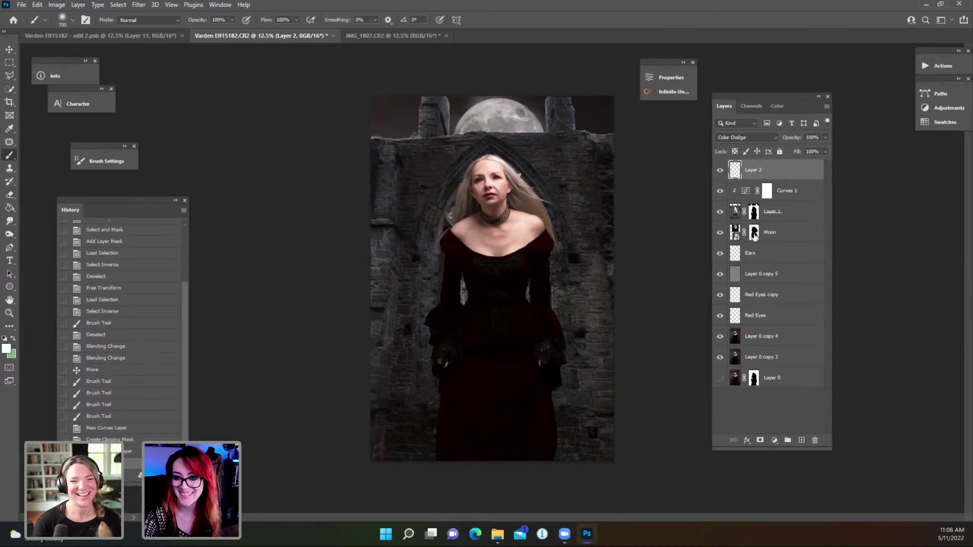
Load the mask of the hidden Layer 0 at the bottom of the stack as a selection
left_click(755, 232, "ctrl")
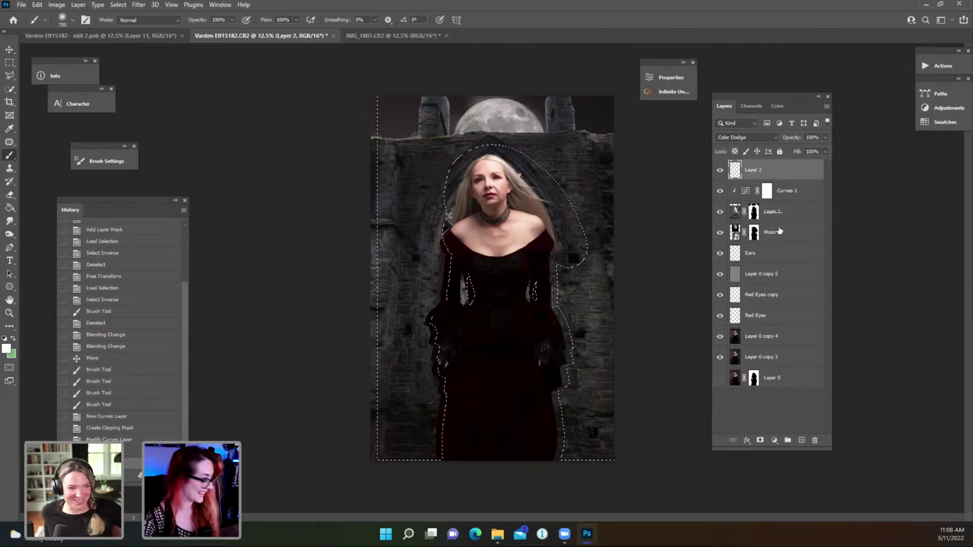
key("ctrl+d")
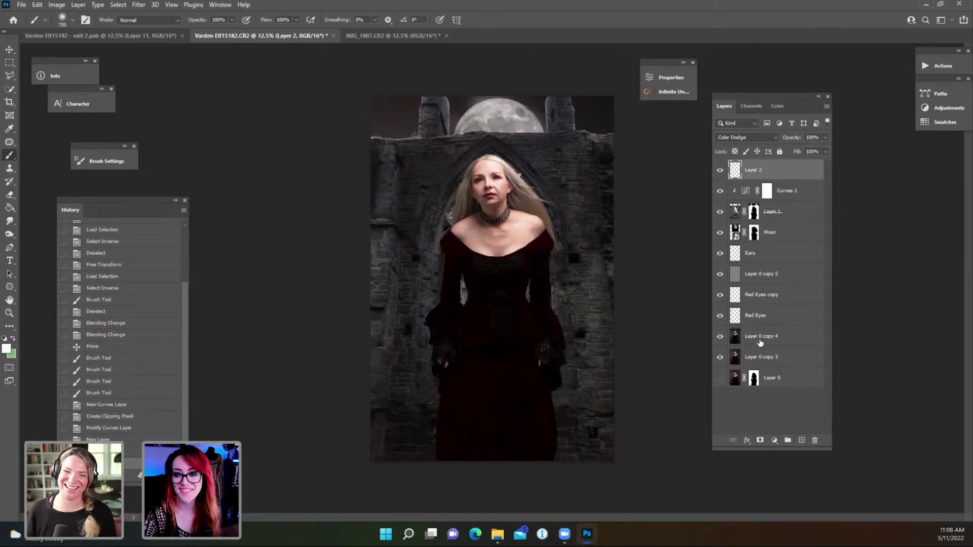
left_click(755, 382, "ctrl")
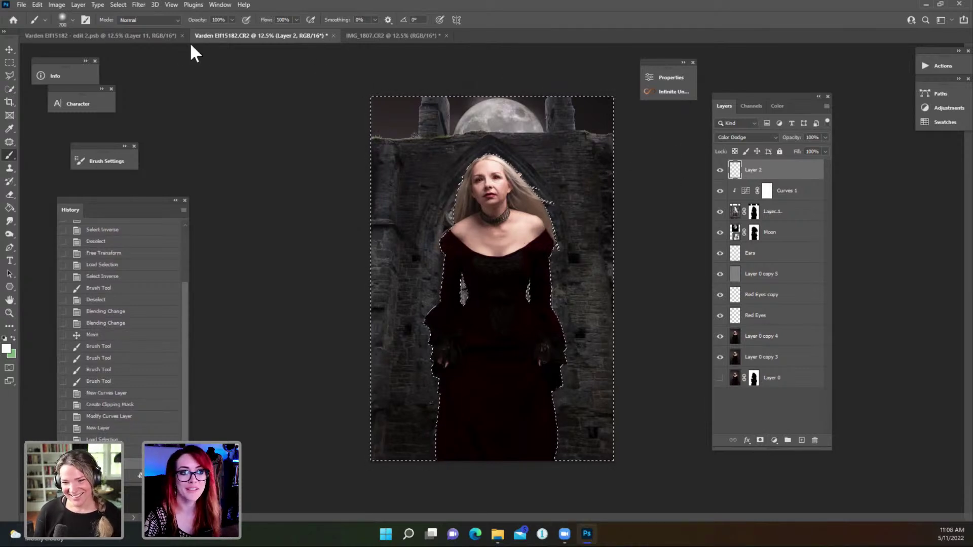
Choose the Stipple Dense 56 pixels brush and set its size to 200 px
left_click(72, 19)
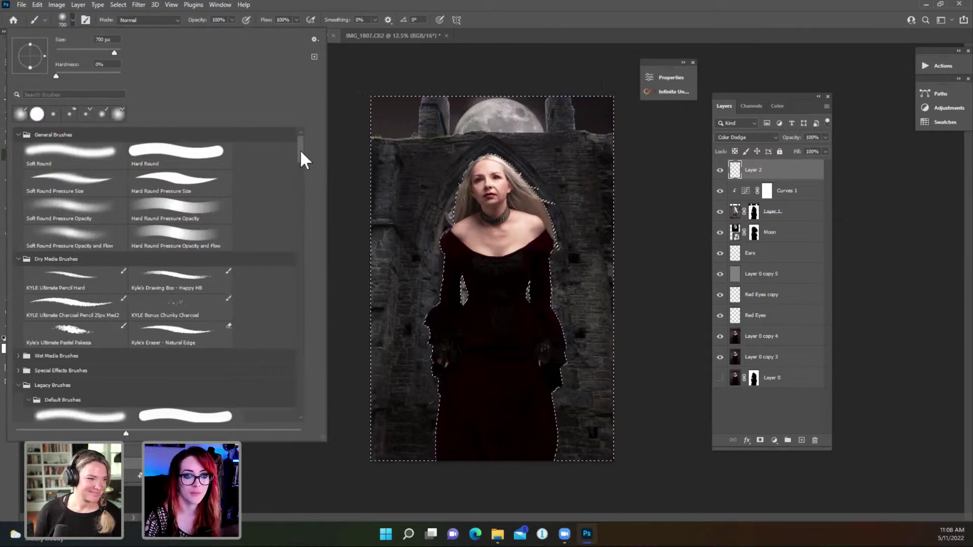
mouse_move(301, 152)
left_mouse_down()
mouse_move(311, 359)
mouse_move(310, 333)
left_mouse_up()
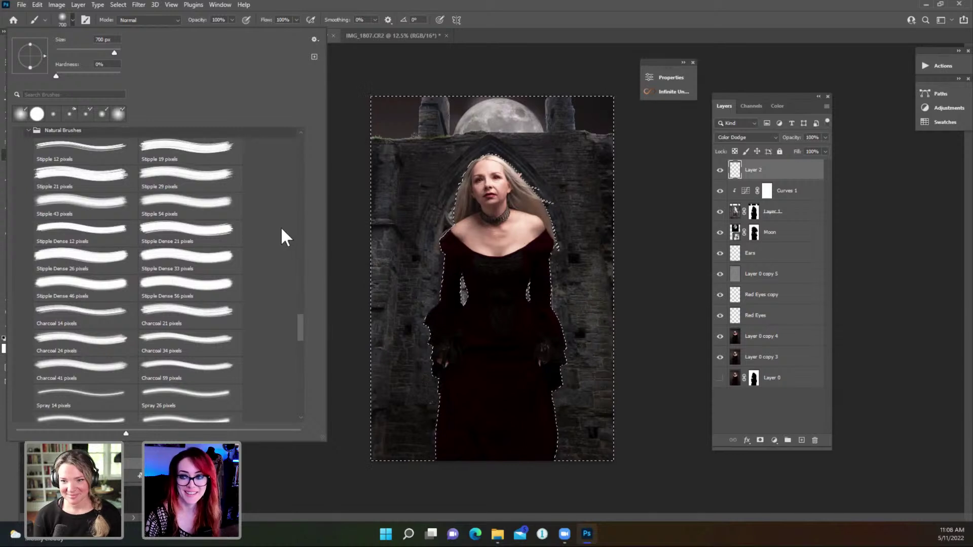
left_click(210, 292)
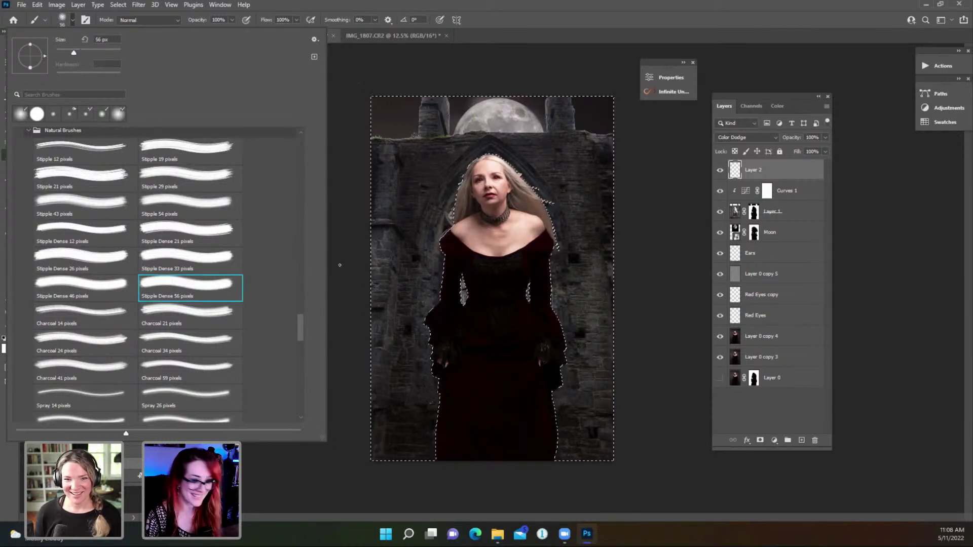
left_click(340, 265)
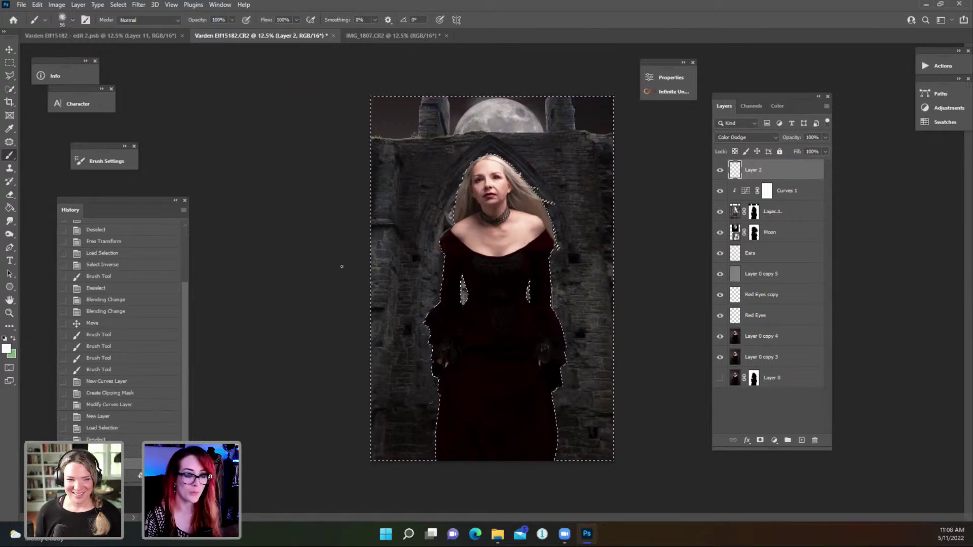
left_click(537, 170)
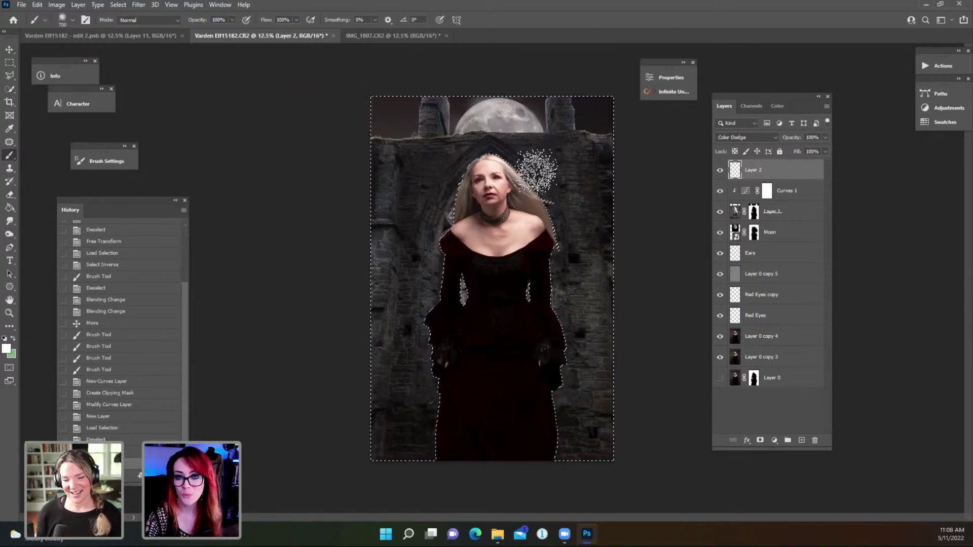
key("bracketleft")
key("bracketleft")
key("bracketleft")
key("bracketleft")
scroll(608, 193, "up", 1)
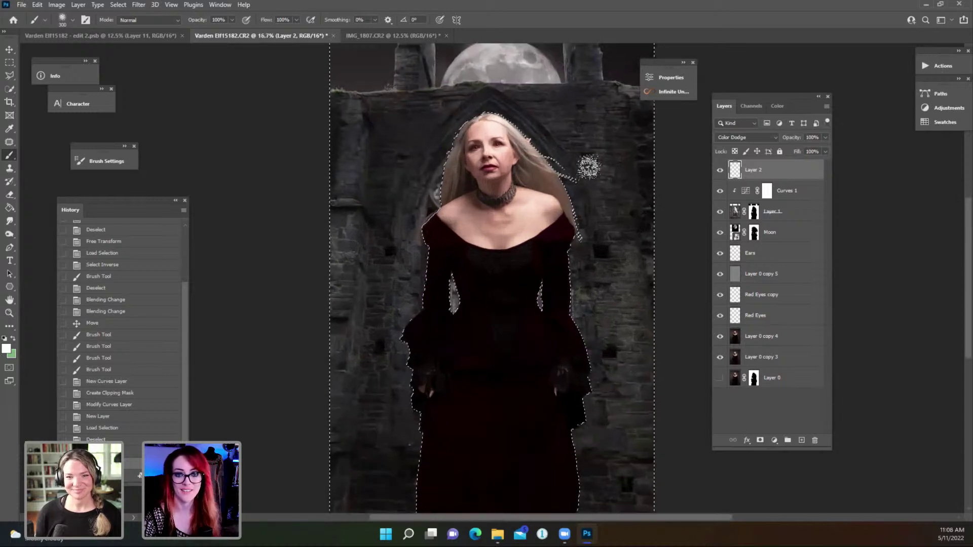
scroll(456, 192, "up", 2)
key("bracketleft")
key("bracketleft")
key("bracketleft")
key("bracketleft")
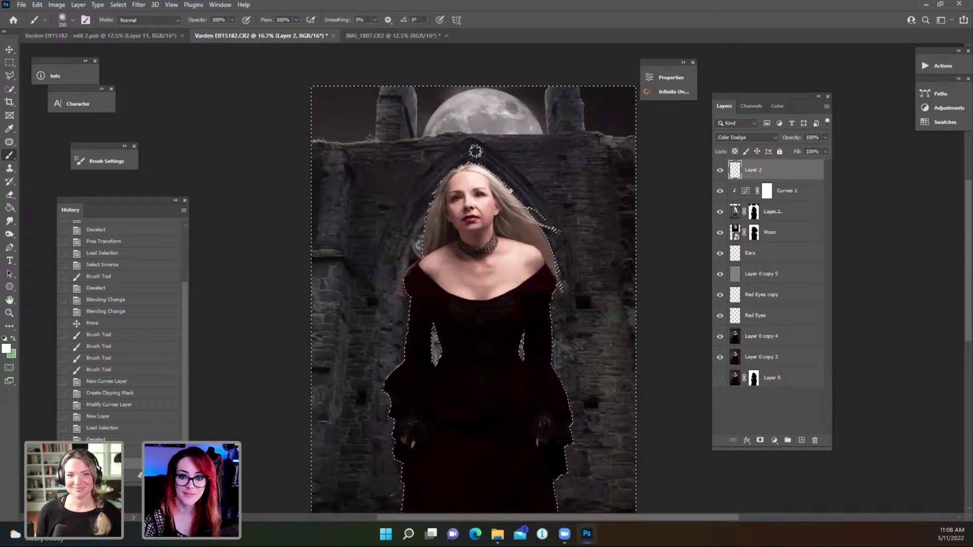
Invert the selection to the woman and paint a white highlight along her hair edge with a 150 px brush at 6% flow
left_click_drag(469, 163, 513, 183)
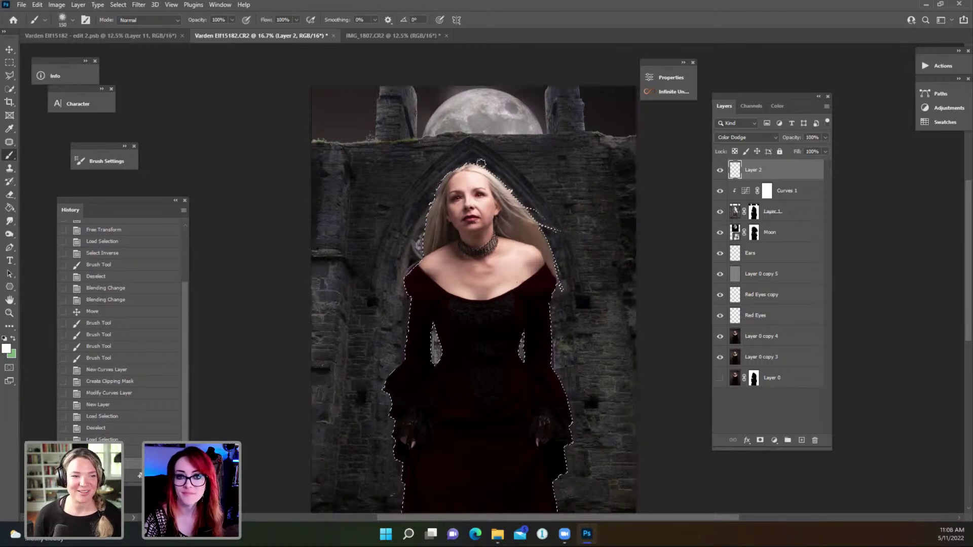
left_click_drag(611, 108, 608, 201)
key("ctrl+z")
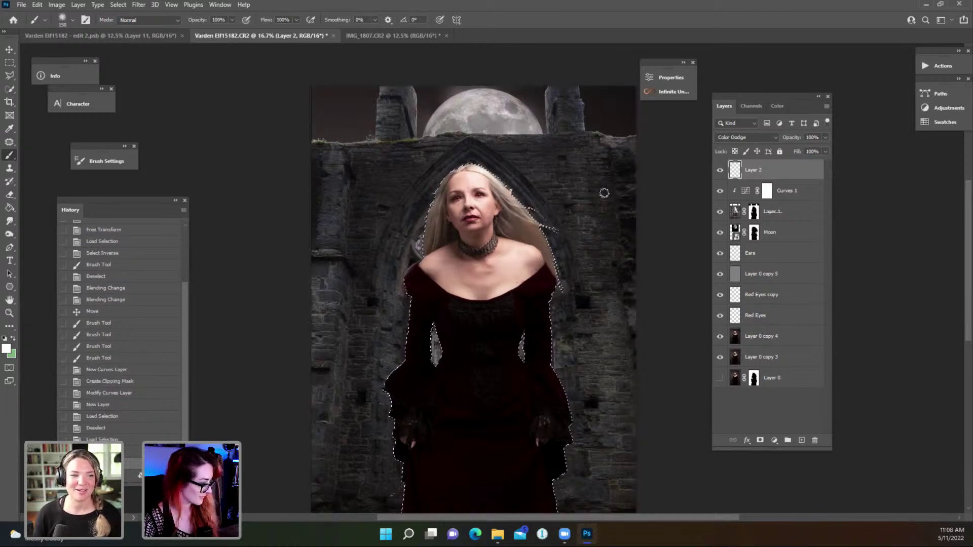
key("ctrl+plus")
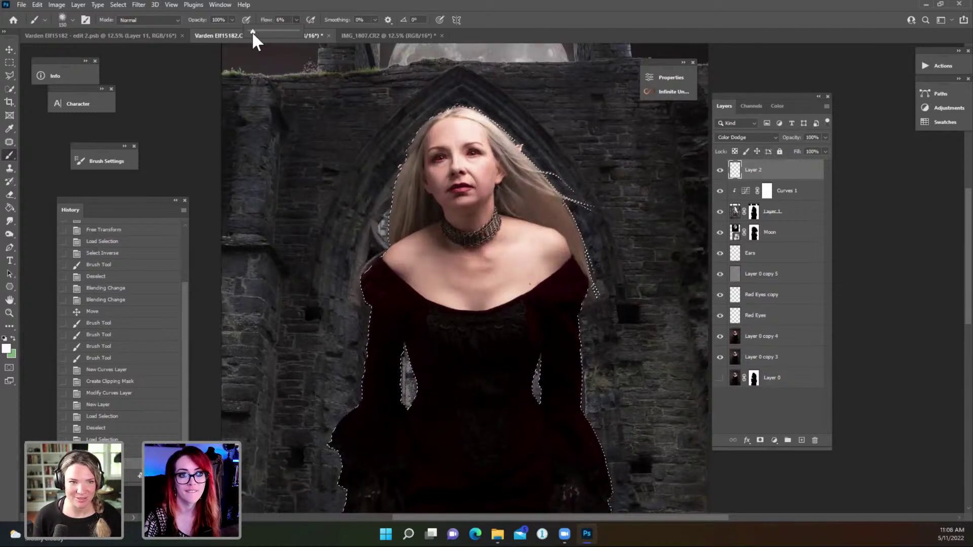
left_click_drag(495, 121, 515, 139)
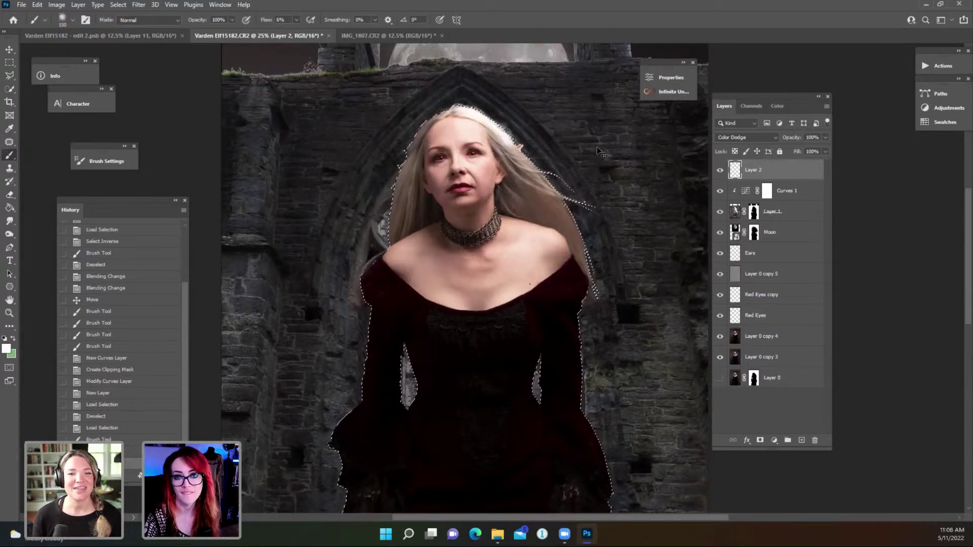
Set Layer 2 to Overlay blending, paint white rim light along both edges of the hair, and lightly erase the excess
left_click(729, 137)
left_click(743, 270)
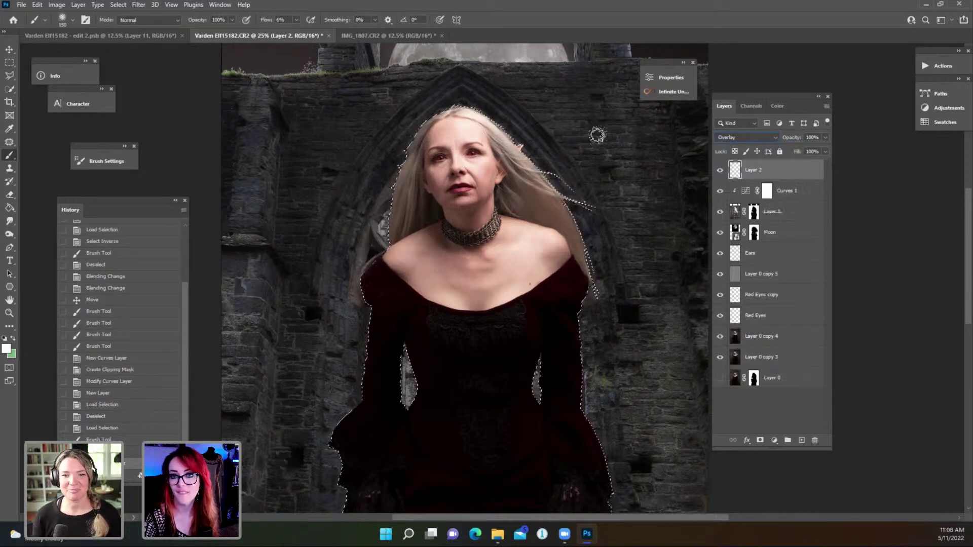
mouse_move(500, 116)
left_mouse_down()
mouse_move(597, 213)
mouse_move(583, 206)
mouse_move(584, 188)
mouse_move(561, 181)
mouse_move(609, 249)
left_mouse_up()
mouse_move(583, 218)
left_mouse_down()
mouse_move(528, 148)
mouse_move(617, 290)
mouse_move(608, 263)
mouse_move(621, 280)
mouse_move(480, 102)
mouse_move(437, 112)
mouse_move(453, 103)
mouse_move(416, 123)
mouse_move(433, 110)
mouse_move(389, 165)
mouse_move(422, 118)
mouse_move(370, 232)
mouse_move(382, 191)
mouse_move(372, 252)
left_mouse_up()
key("ctrl+plus")
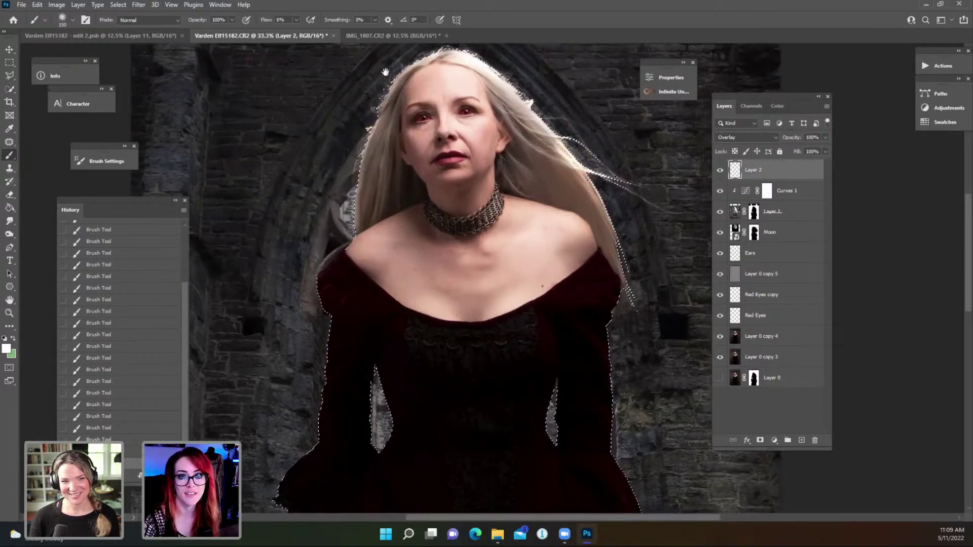
left_click_drag(382, 72, 344, 120)
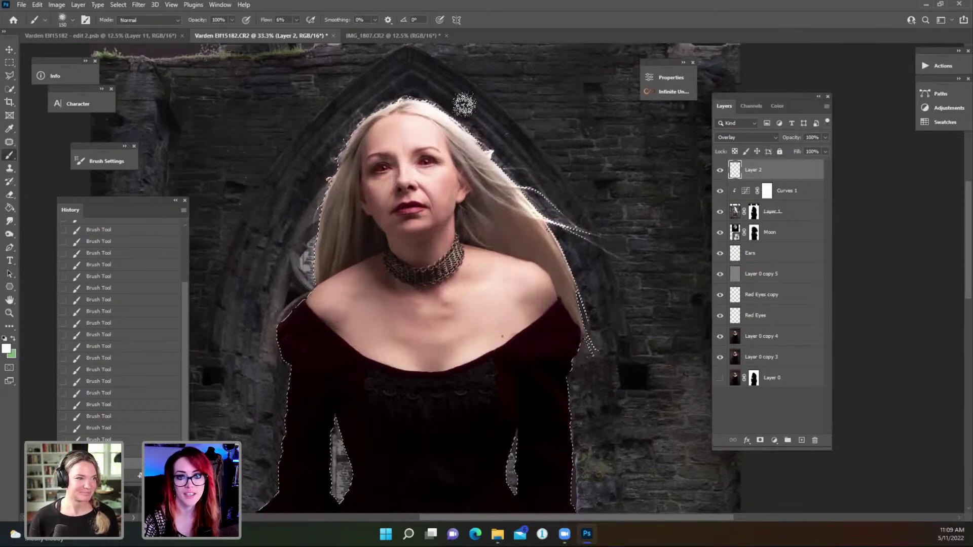
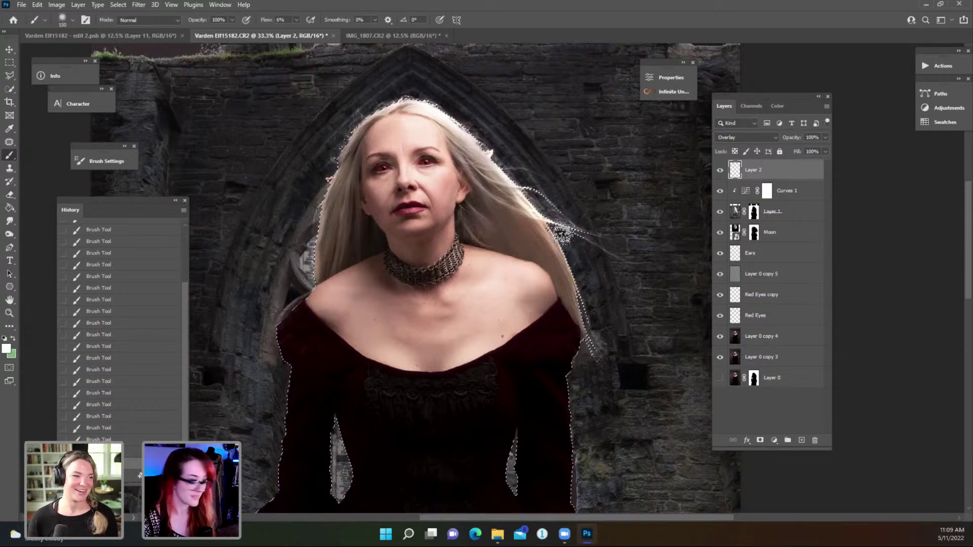
key("e")
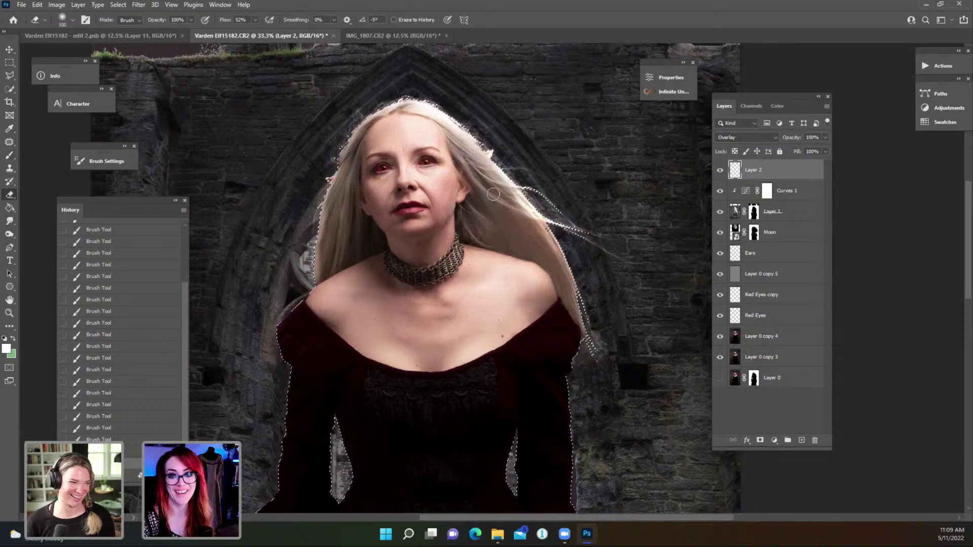
key("bracketright")
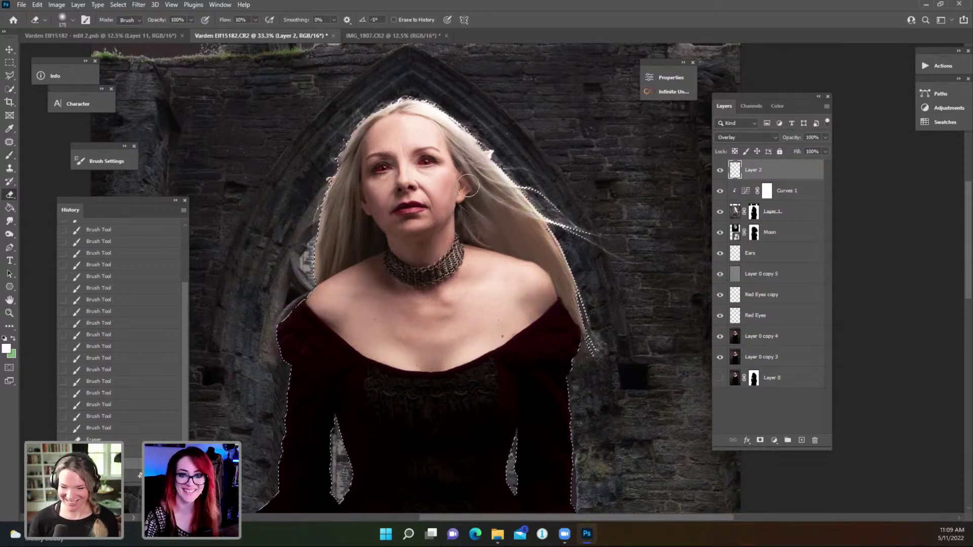
Switch to the soft round brush with 0% hardness and paint white highlights along the dress's shoulder edge at 6% flow
key("b")
left_click(66, 20)
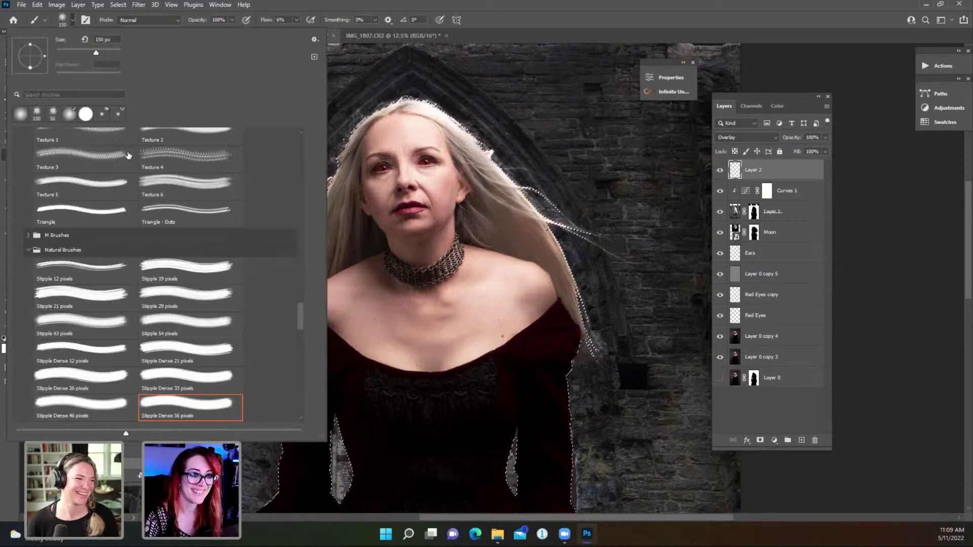
left_click(21, 113)
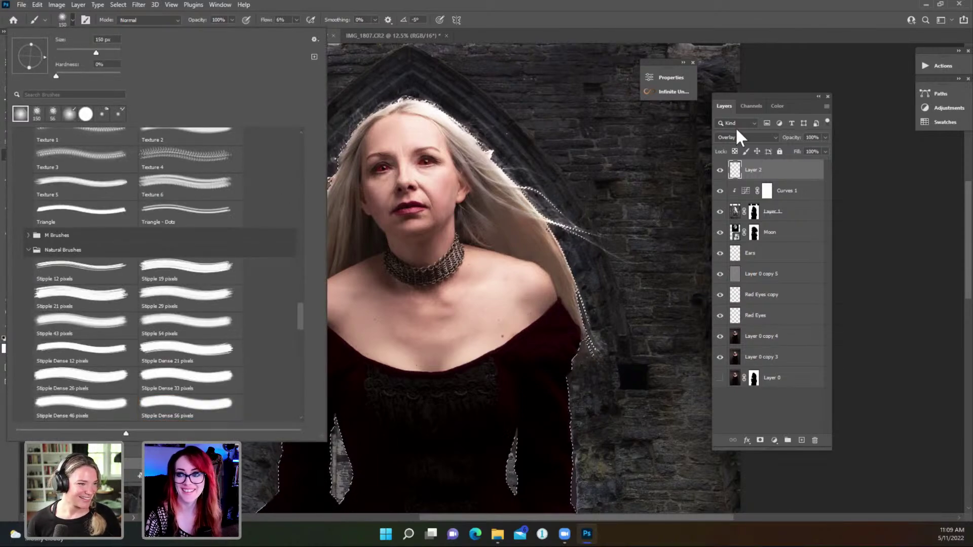
left_click(810, 83)
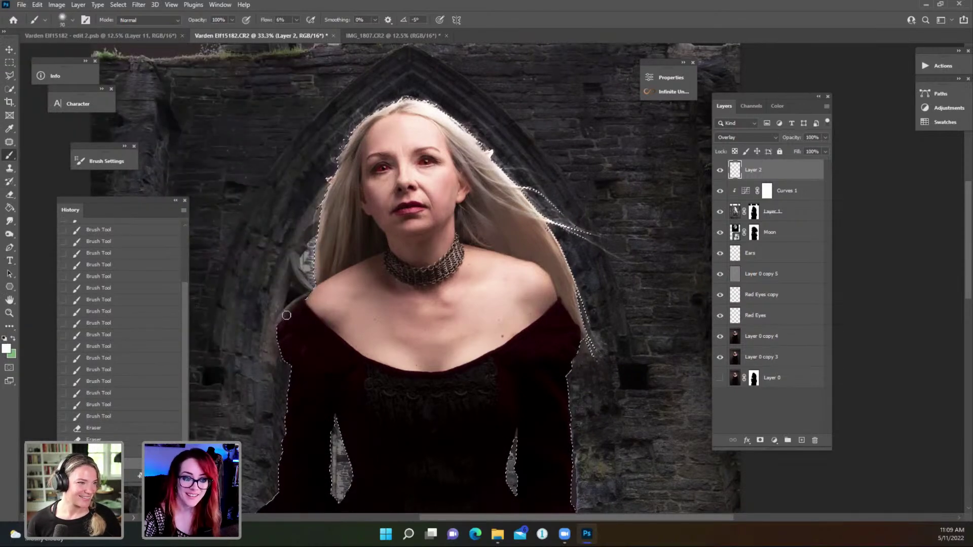
left_click_drag(278, 325, 299, 309)
left_click_drag(299, 310, 307, 303)
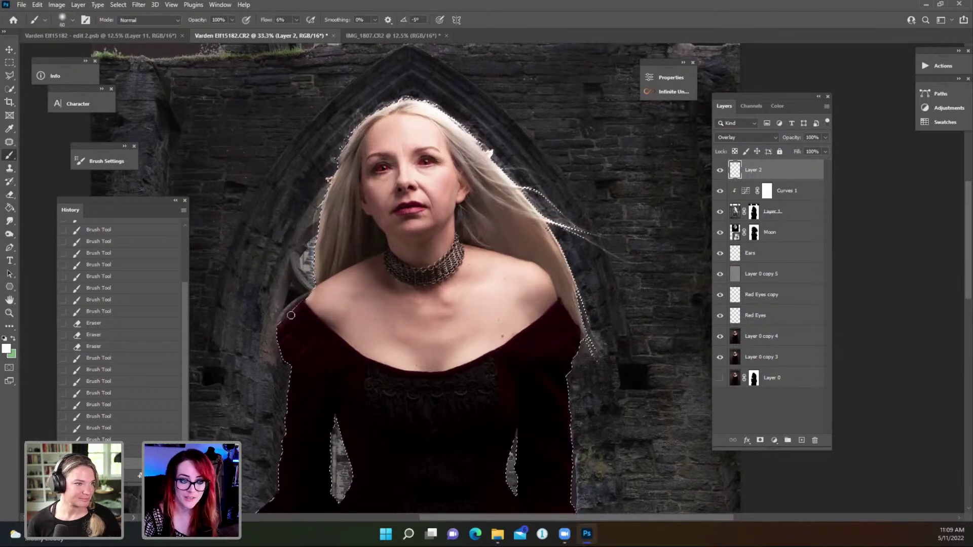
Paint white highlights along the top of the flared sleeve with a 60 px brush, raising the flow to 22%
left_click_drag(343, 260, 371, 122)
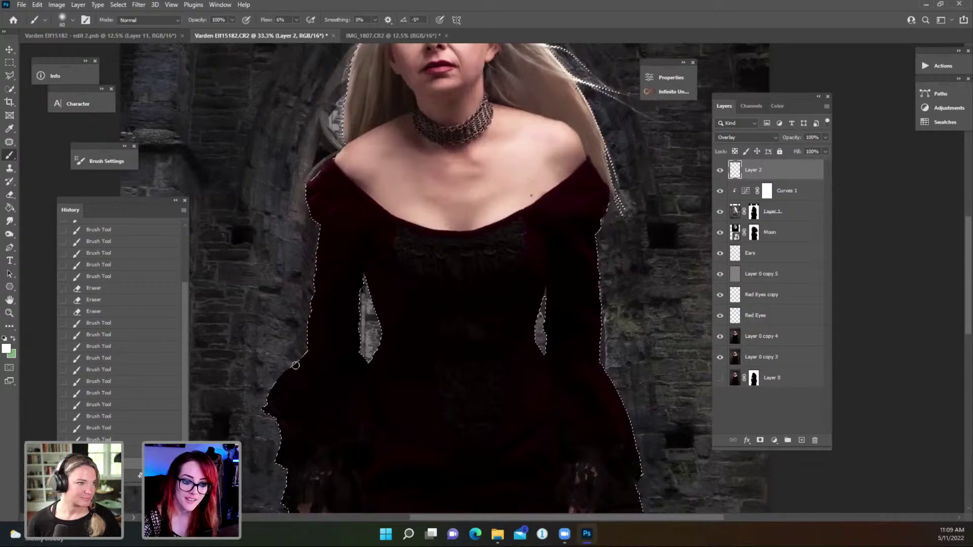
left_click_drag(304, 358, 312, 352)
left_click_drag(313, 350, 320, 345)
left_click_drag(322, 345, 328, 339)
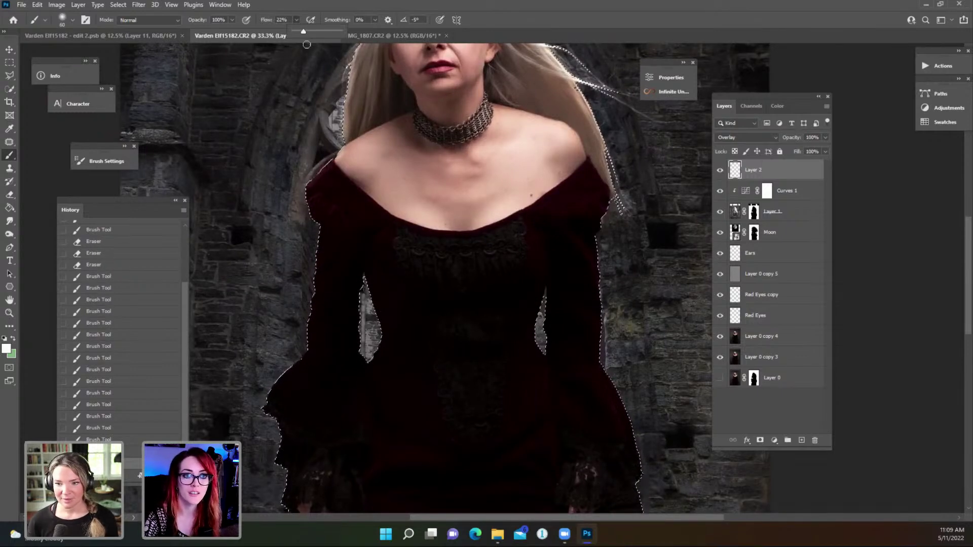
left_click_drag(291, 371, 304, 362)
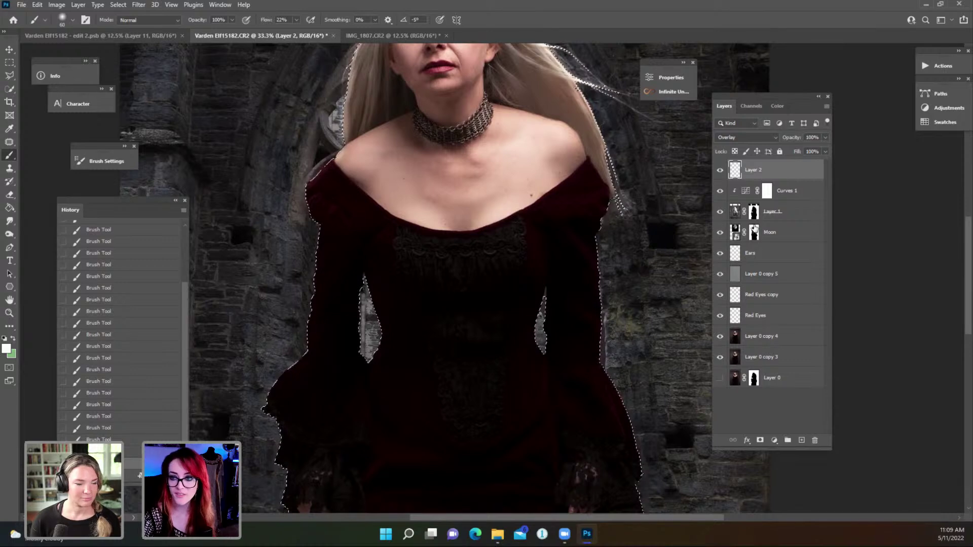
Create a new layer named "dodge highlights" above Layer 2
key("ctrl+shift+n")
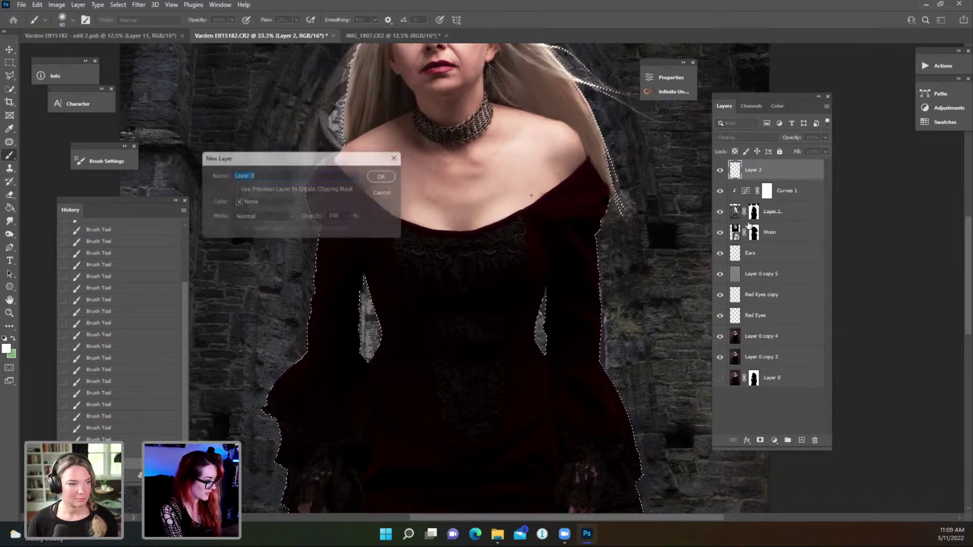
type("dodge h")
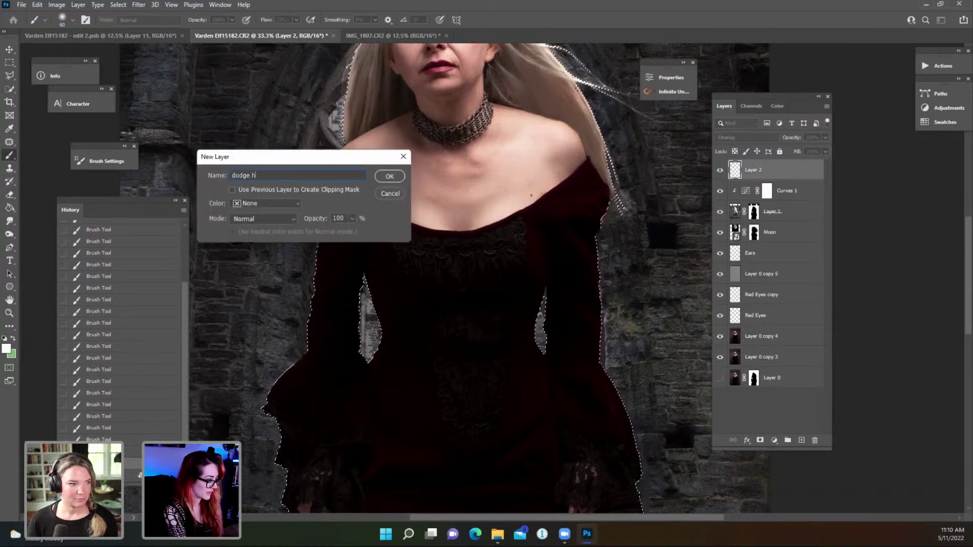
type("ighlights")
key("Return")
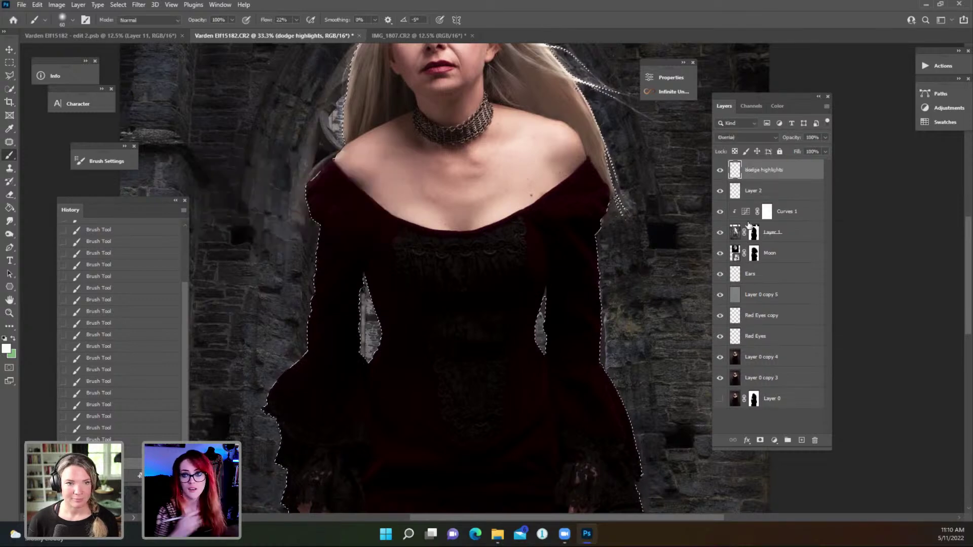
Rename Layer 2 as "Overlay highlights"
double_click(753, 191)
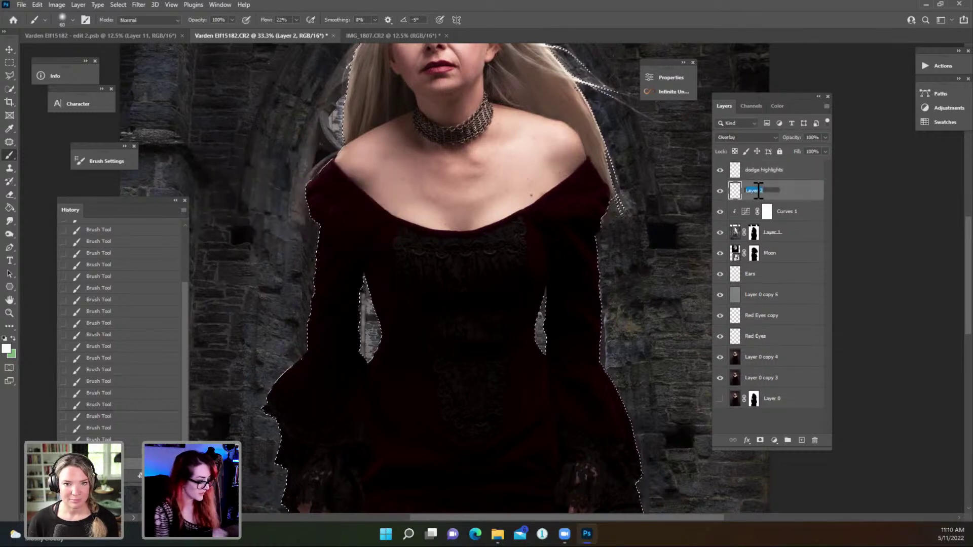
type("Overlay h")
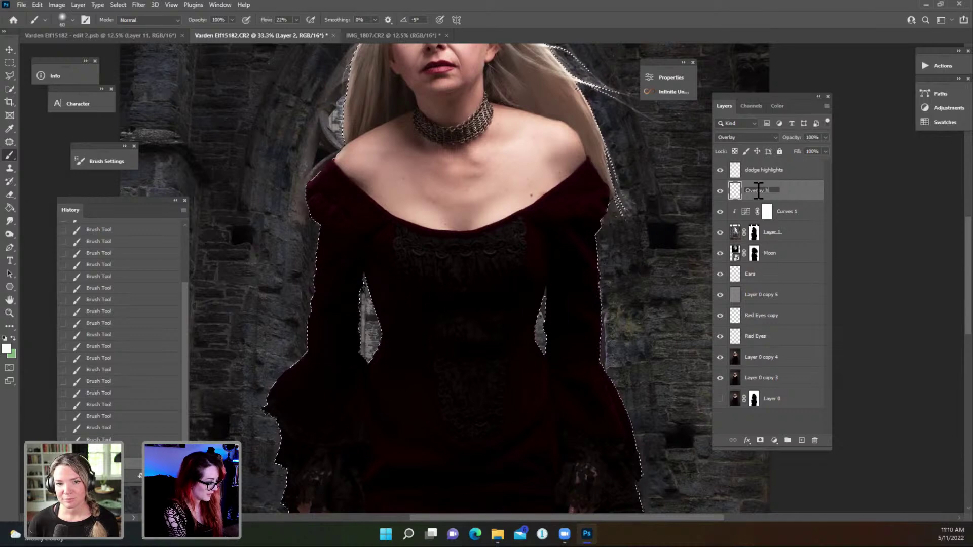
type("ighlights")
key("Return")
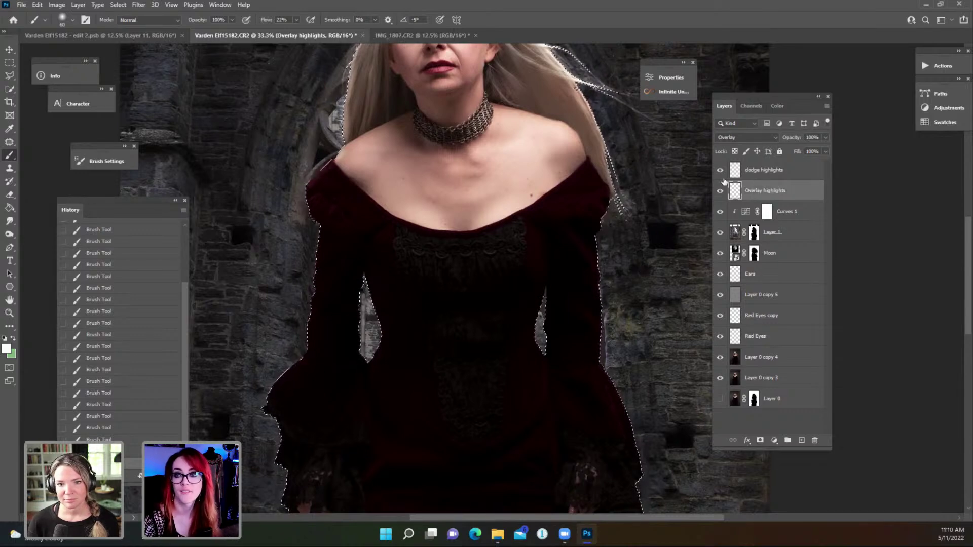
Make the dodge highlights layer active and set the foreground color to the muted crimson 853543, based on the dress's shoulder color
left_click(744, 173)
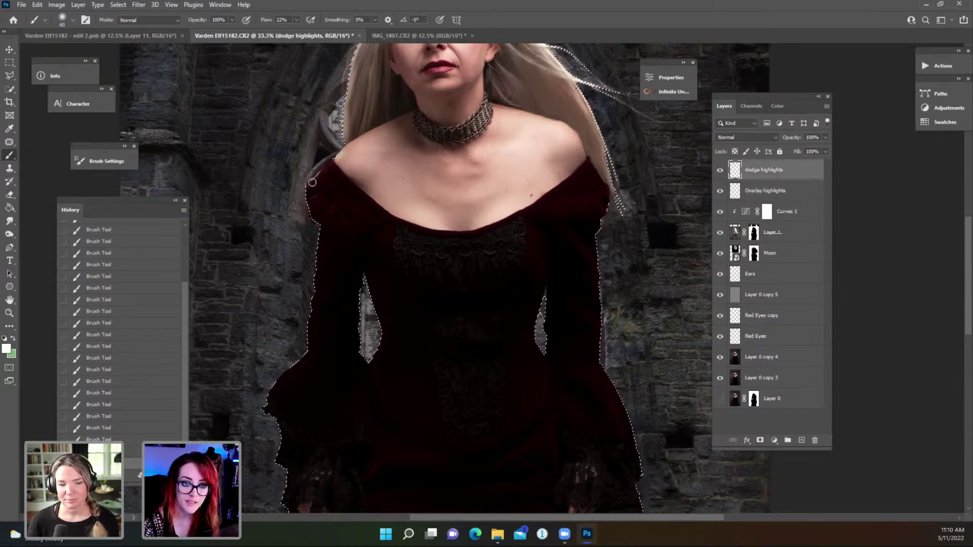
left_click(327, 163)
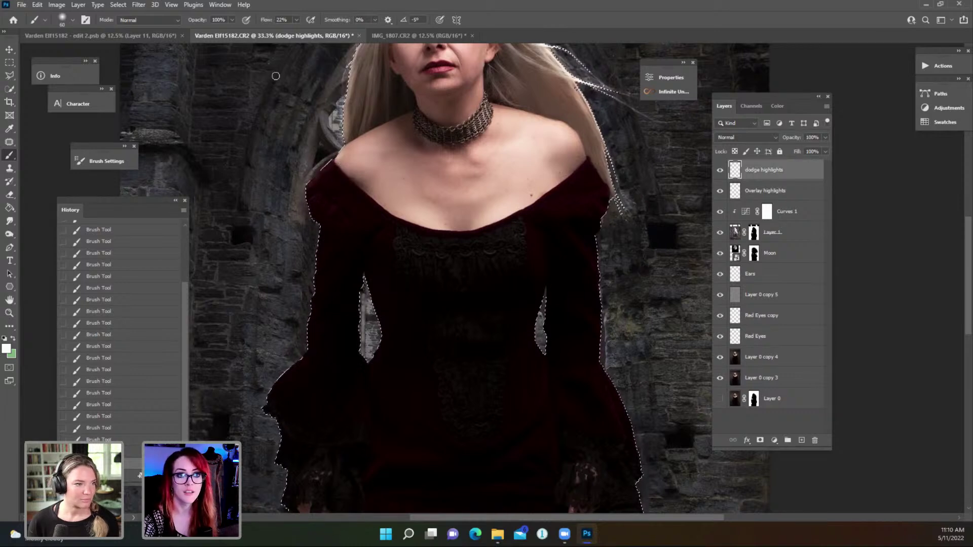
left_click(7, 347)
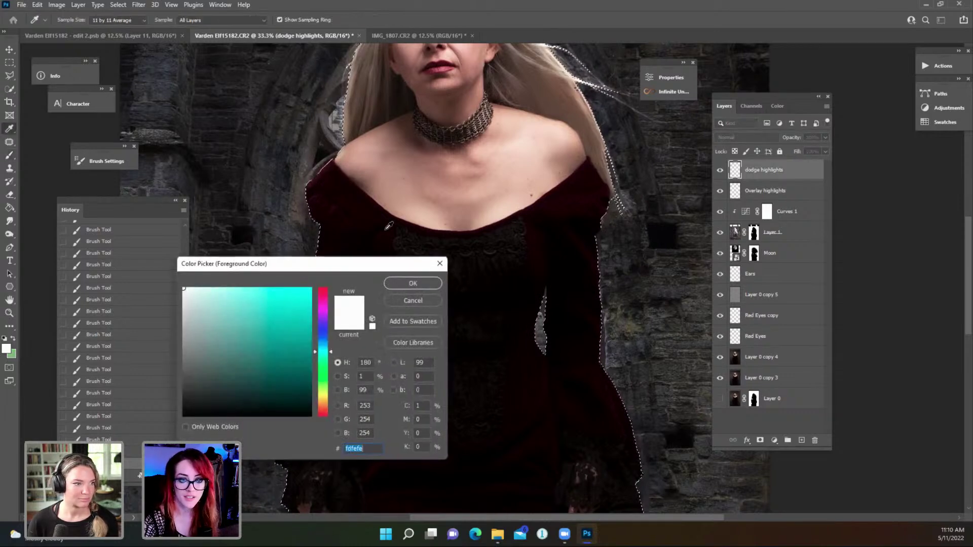
left_click(315, 181)
left_click_drag(277, 363, 260, 349)
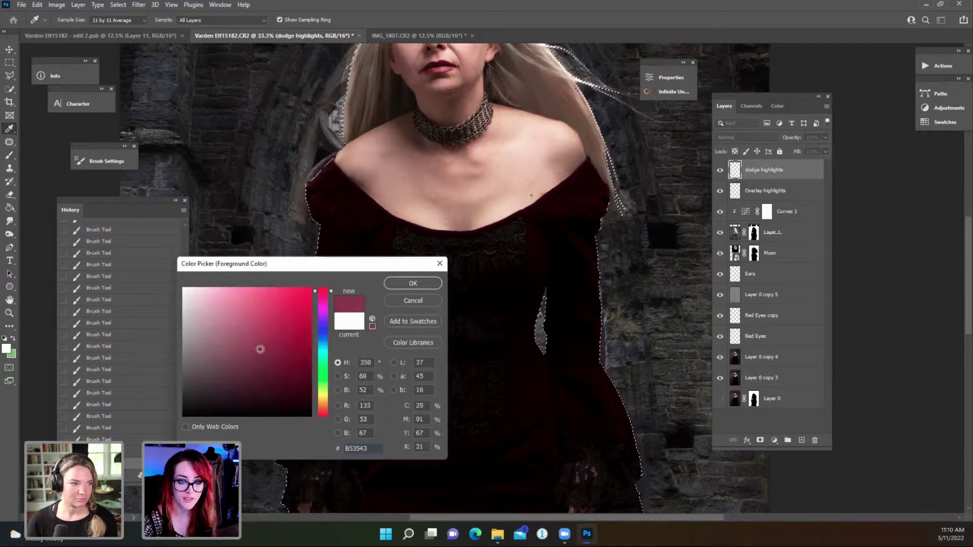
left_click(395, 284)
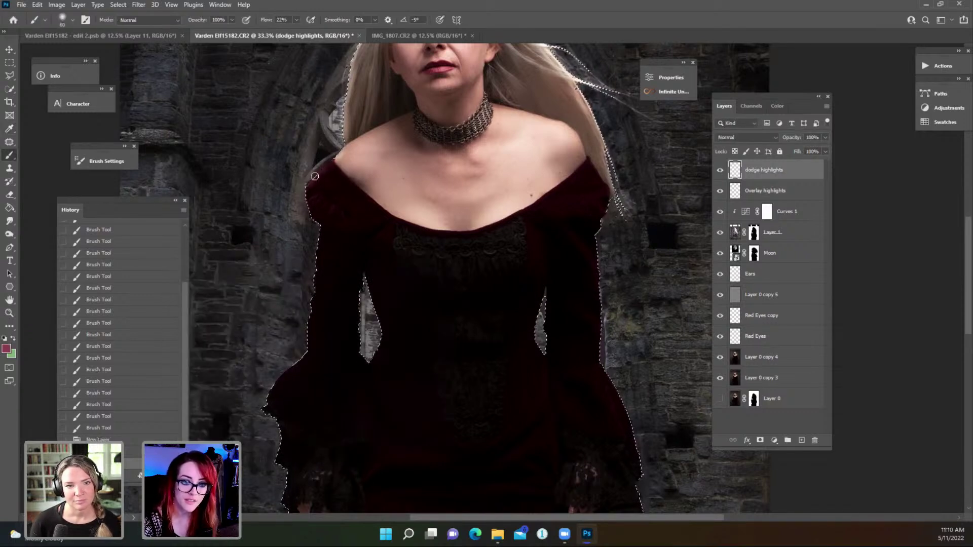
Set the dodge highlights layer to Color Dodge and paint crimson highlights along the dress edges around both arm gaps at the waist
left_click(737, 138)
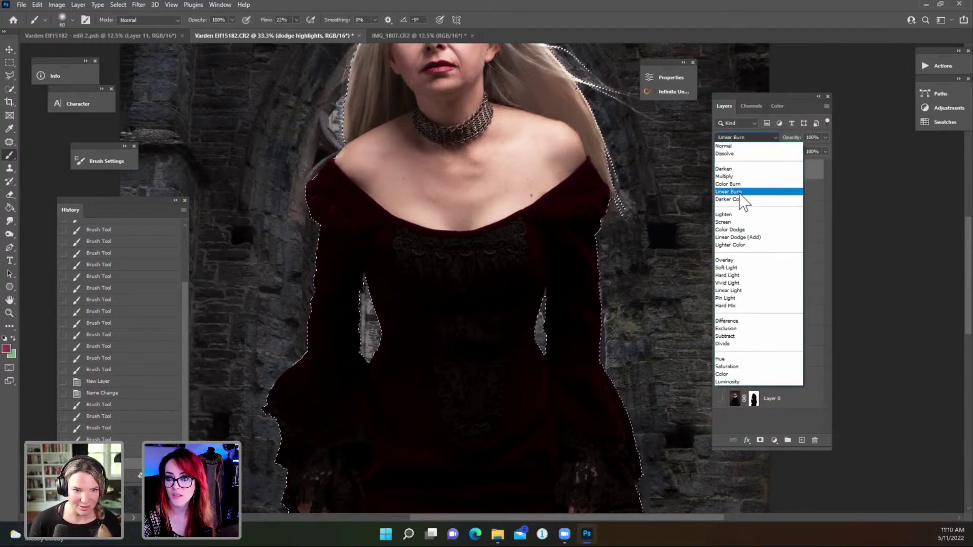
left_click(739, 230)
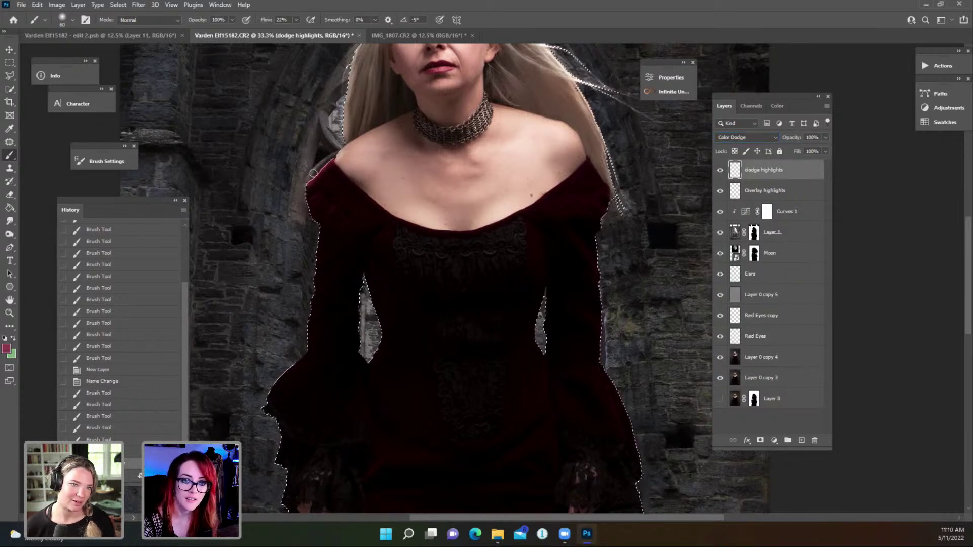
mouse_move(361, 286)
left_mouse_down()
mouse_move(366, 366)
mouse_move(369, 325)
left_mouse_up()
left_click_drag(368, 355, 373, 310)
left_click_drag(369, 350, 372, 310)
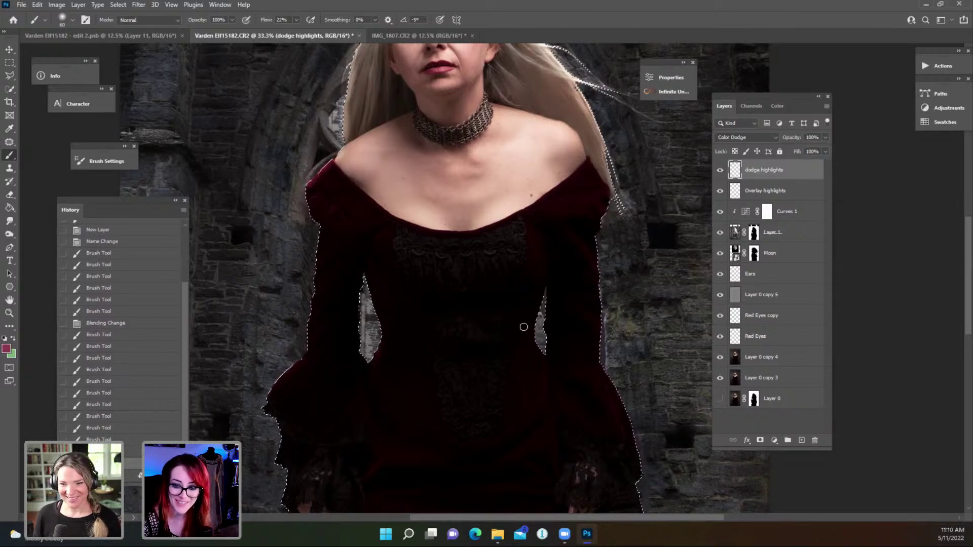
mouse_move(542, 304)
left_mouse_down()
mouse_move(538, 346)
mouse_move(541, 309)
left_mouse_up()
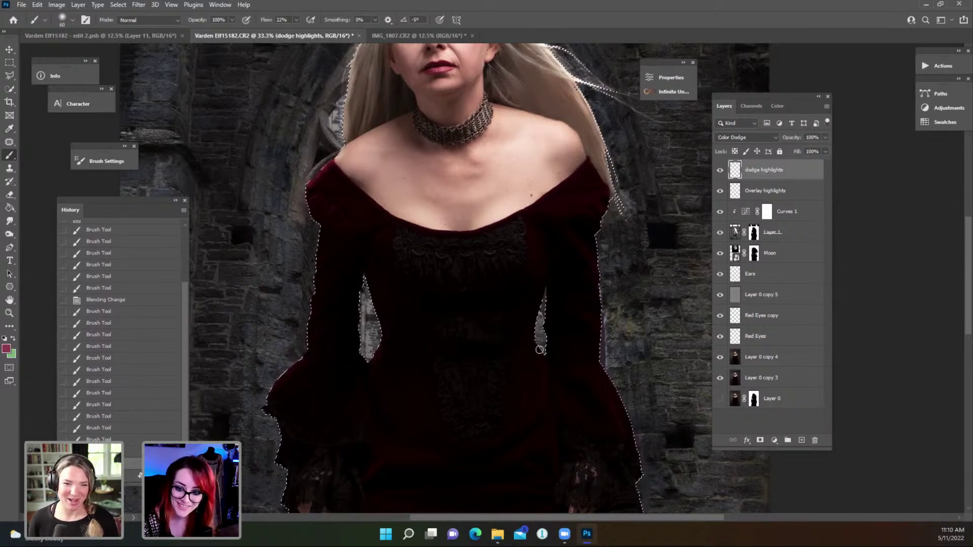
left_click_drag(540, 350, 542, 315)
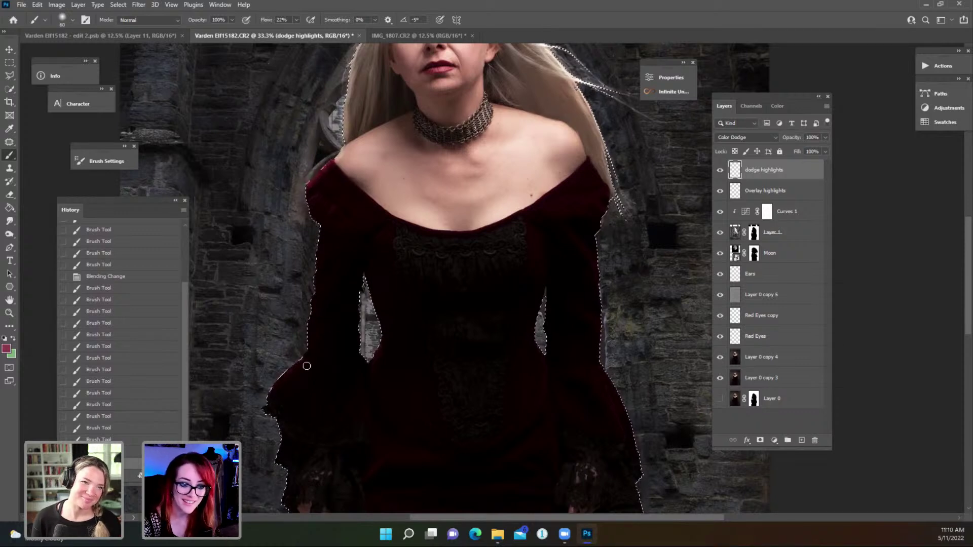
Paint crimson highlights down the outer edges of the sleeves and flared cuffs on the dodge highlights layer
left_click_drag(309, 266, 310, 344)
left_click_drag(311, 284, 311, 350)
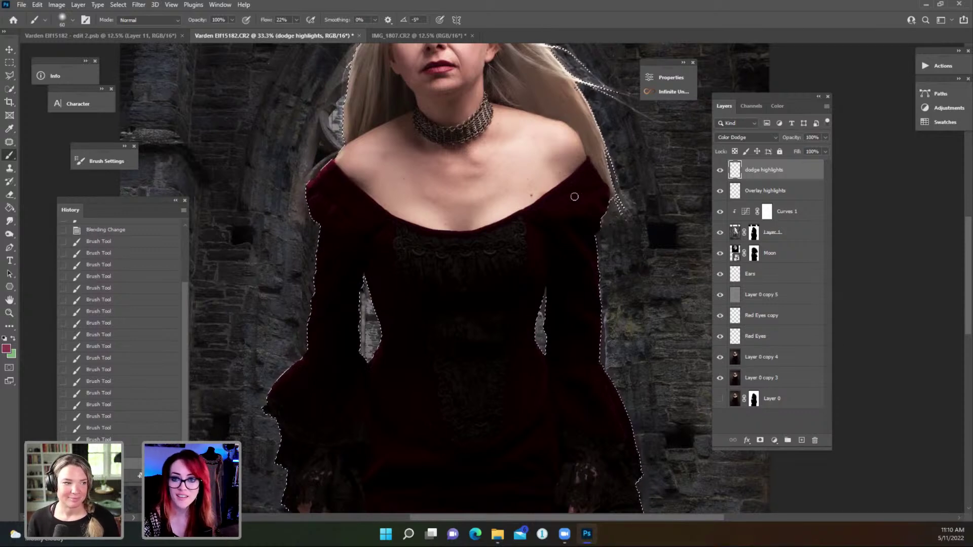
left_click_drag(618, 379, 582, 309)
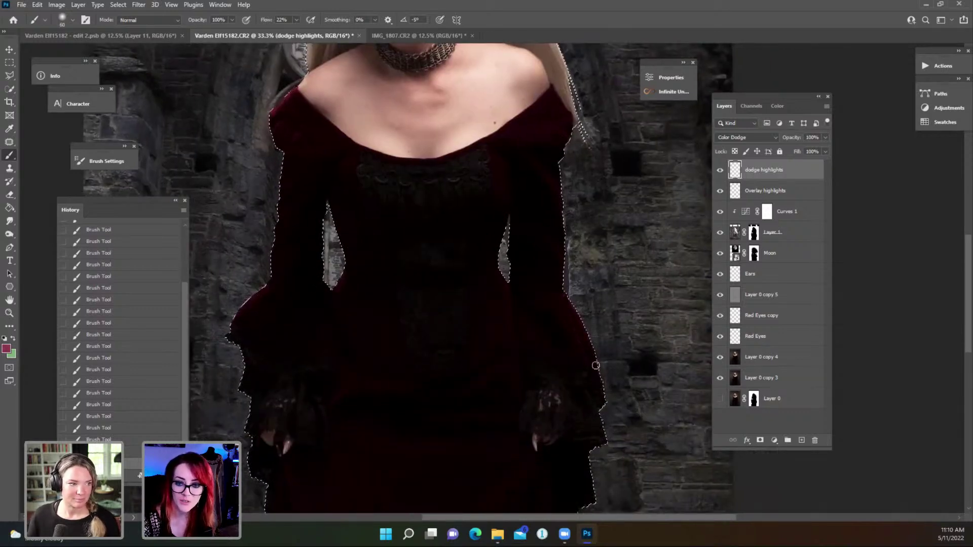
Enlarge the brush to 100 px and paint crimson highlights down the outer edges of the skirt
left_click_drag(459, 322, 481, 253)
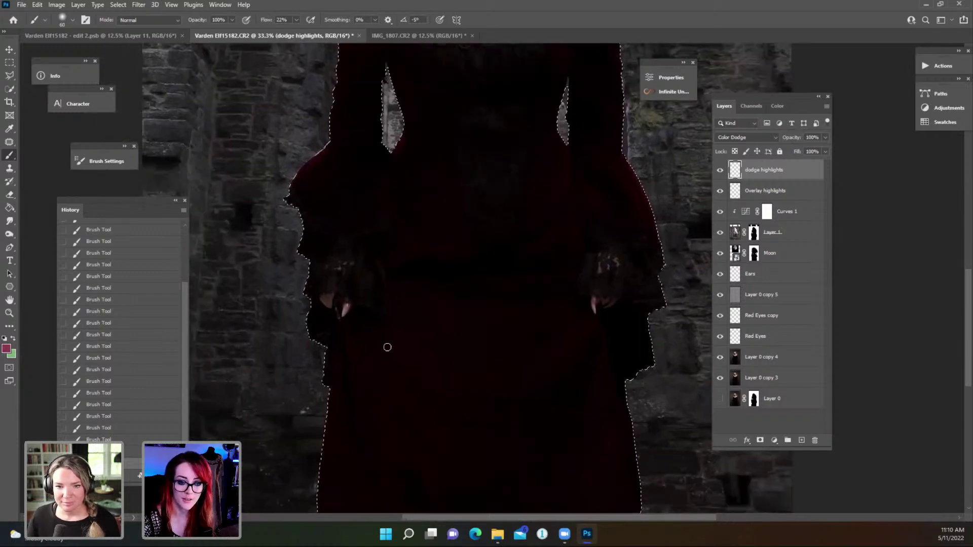
key("bracketright")
key("bracketright")
key("bracketright")
key("bracketright")
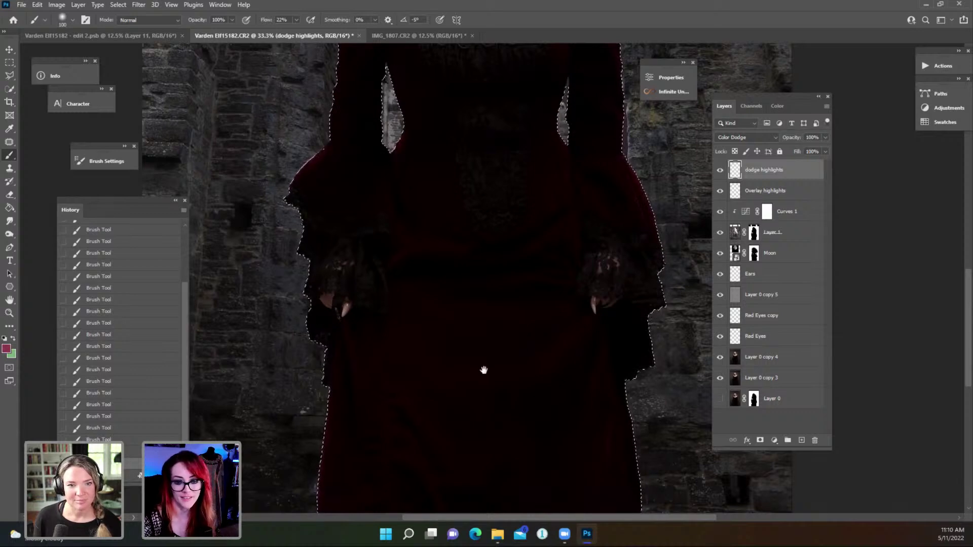
left_click_drag(482, 369, 397, 254)
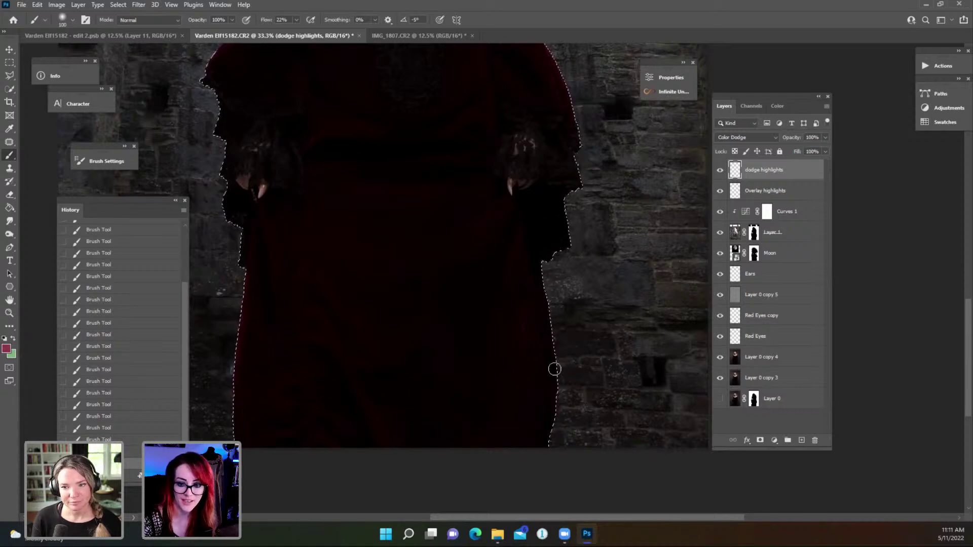
left_click_drag(532, 247, 654, 339)
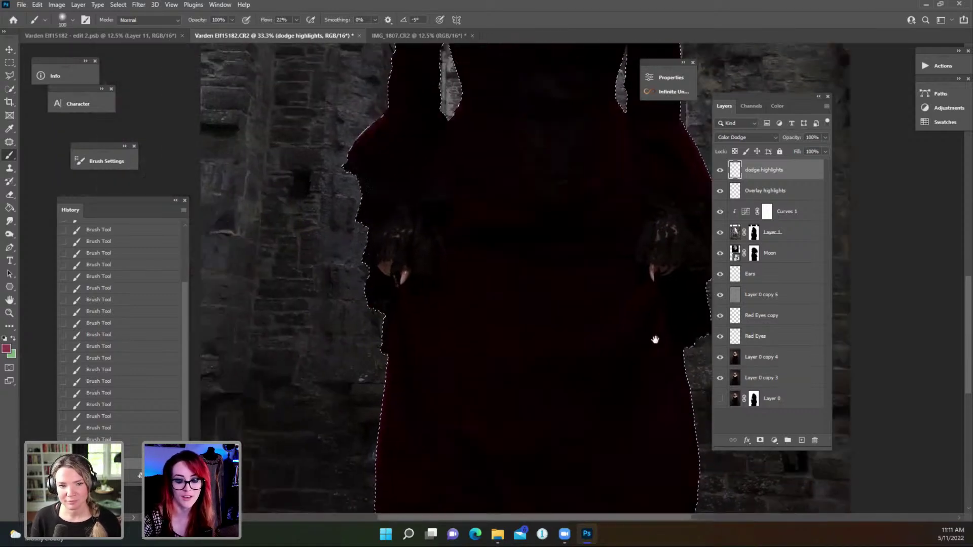
Set the brush flow to 58% and clear the selection around the woman
mouse_move(534, 122)
left_mouse_down()
mouse_move(549, 238)
mouse_move(488, 285)
left_mouse_up()
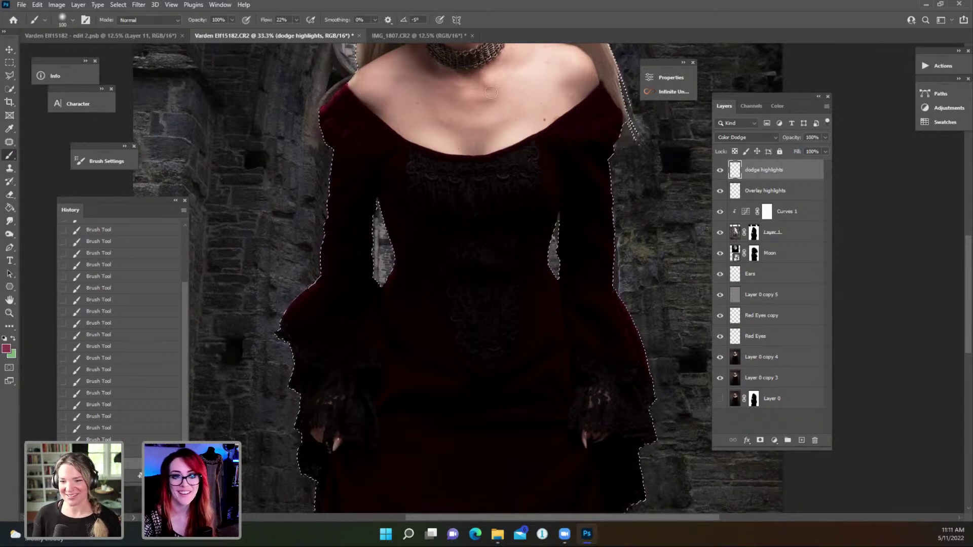
left_click_drag(296, 20, 313, 31)
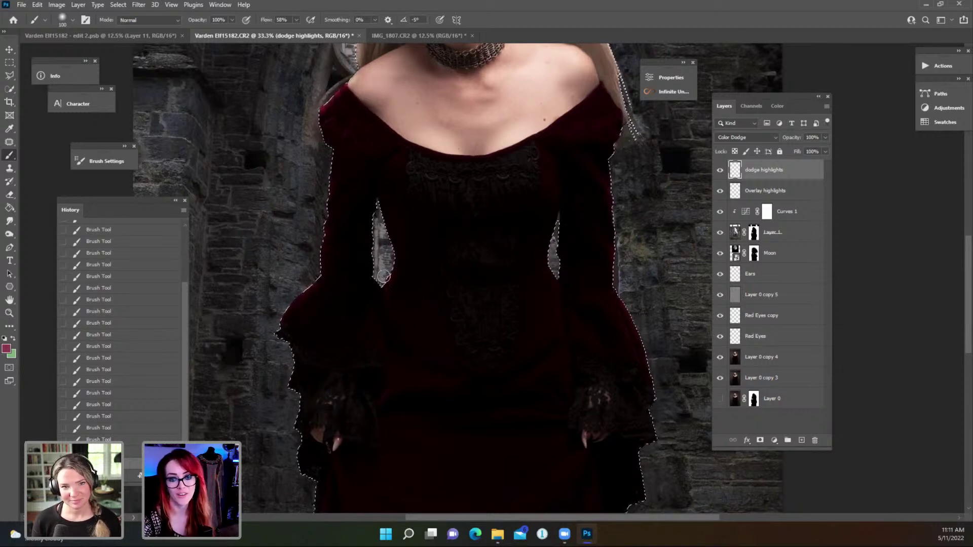
key("ctrl+d")
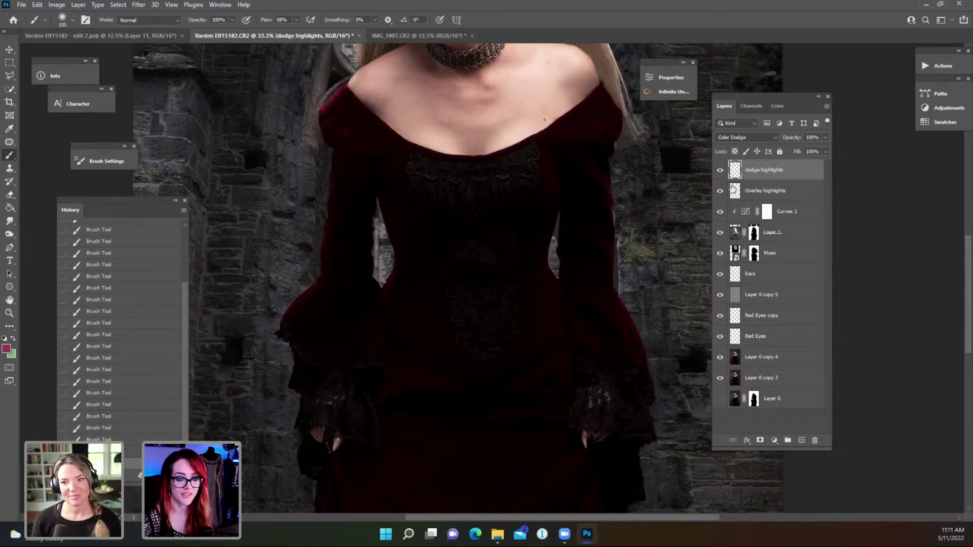
key("ctrl+minus")
key("ctrl+minus")
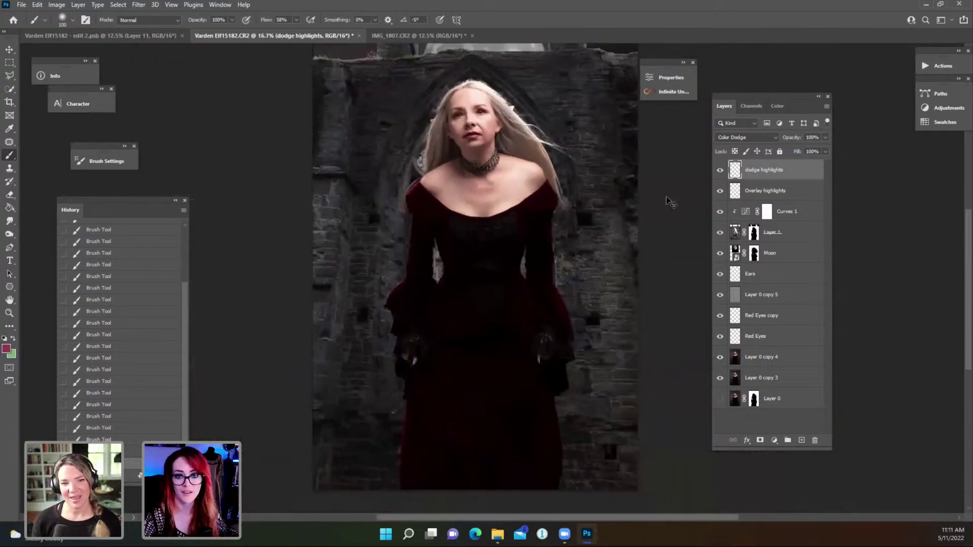
Set the Overlay highlights layer's opacity to 84% and make the dodge highlights layer active again
key("ctrl+plus")
left_click_drag(583, 152, 567, 253)
left_click(769, 192)
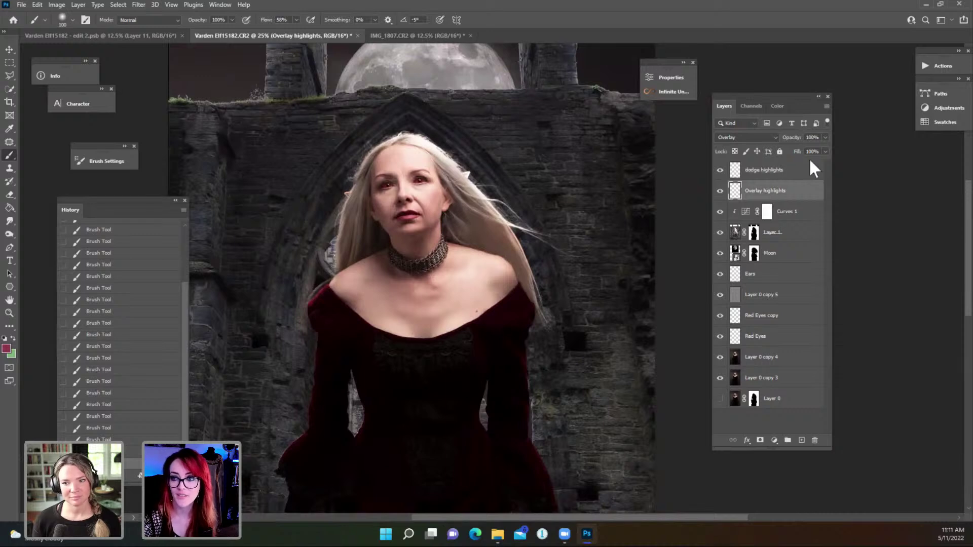
left_click_drag(814, 150, 817, 150)
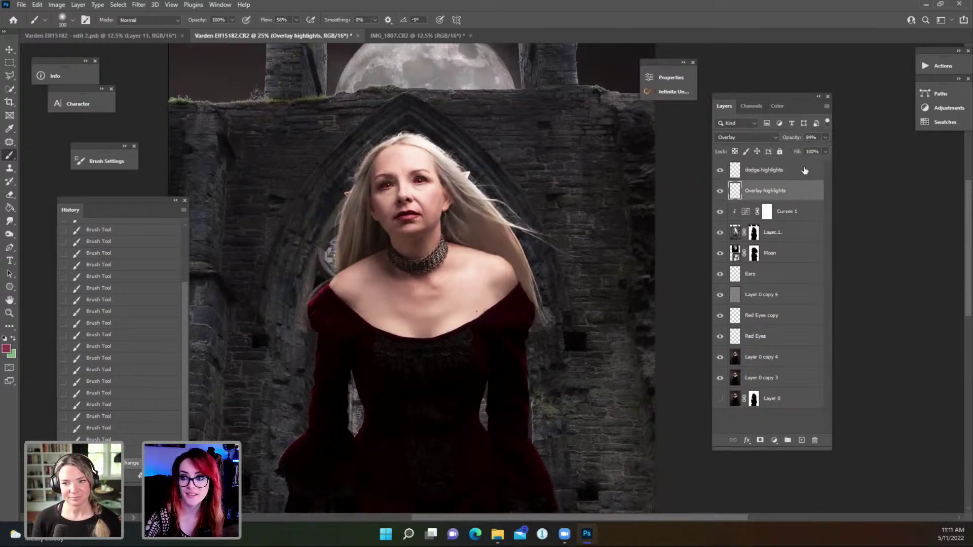
left_click(806, 182)
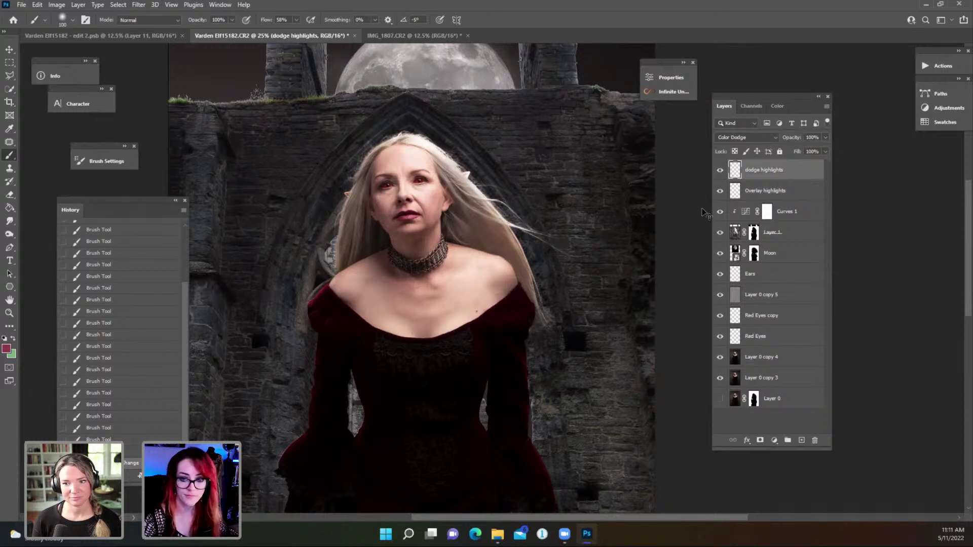
scroll(696, 211, "down", 2)
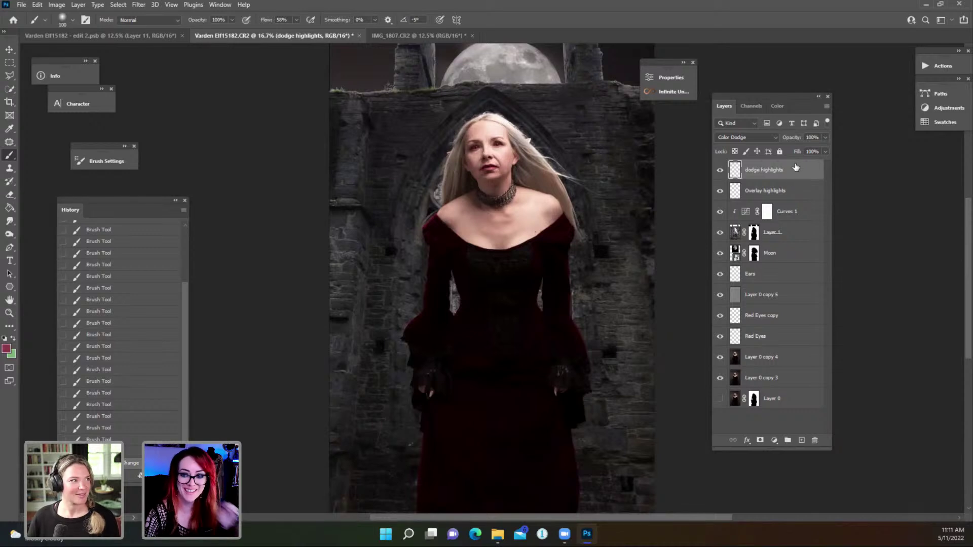
Create a new layer in Overlay mode directly above the Curves 1 adjustment
left_click(801, 213)
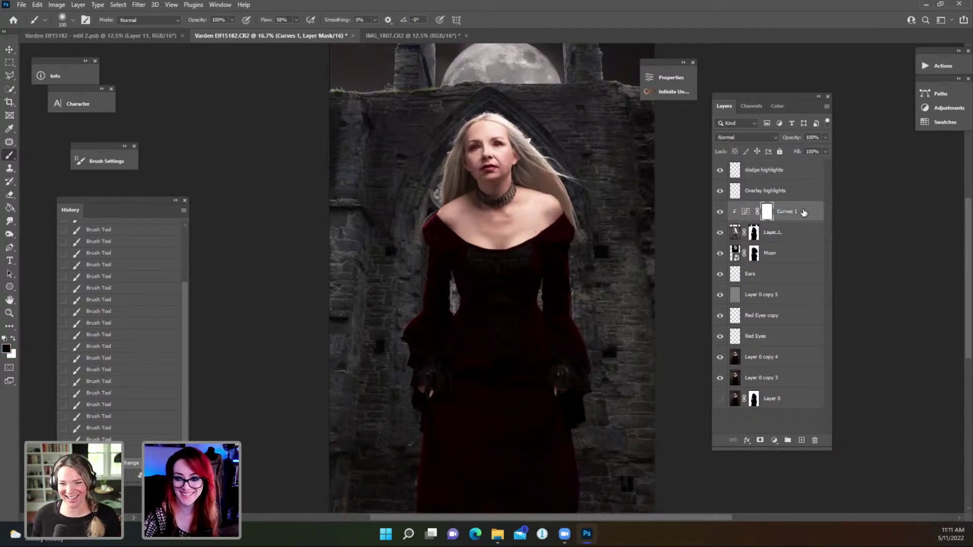
key("ctrl+shift+n")
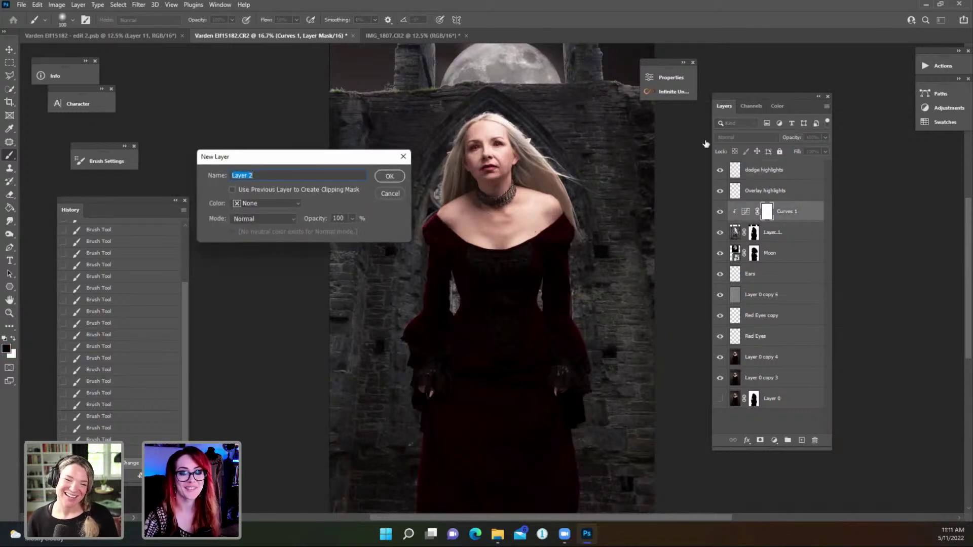
left_click(263, 220)
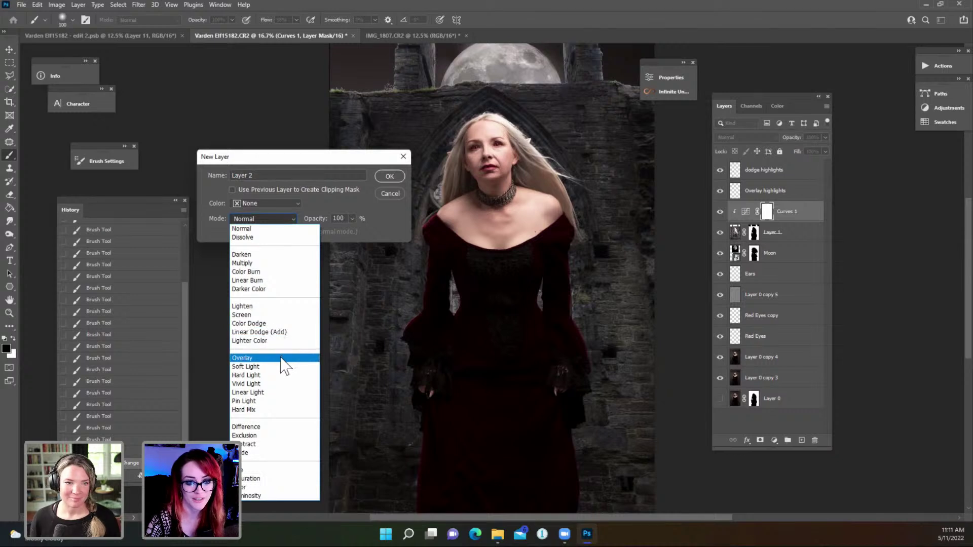
left_click(284, 359)
left_click(387, 177)
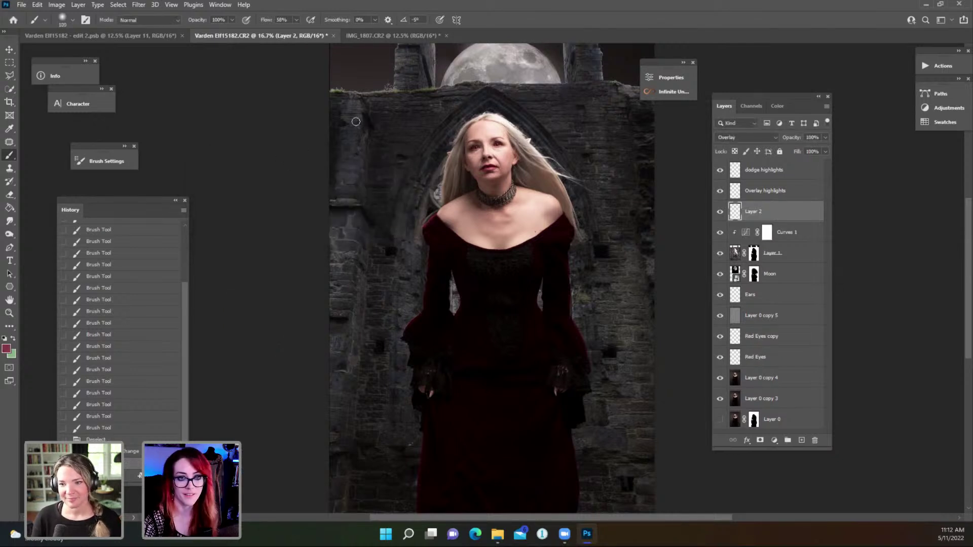
Enlarge the brush to 1500 px and set the foreground color to white, ffffff
key("bracketright")
key("bracketright")
key("bracketright")
key("bracketright")
key("bracketright")
key("bracketright")
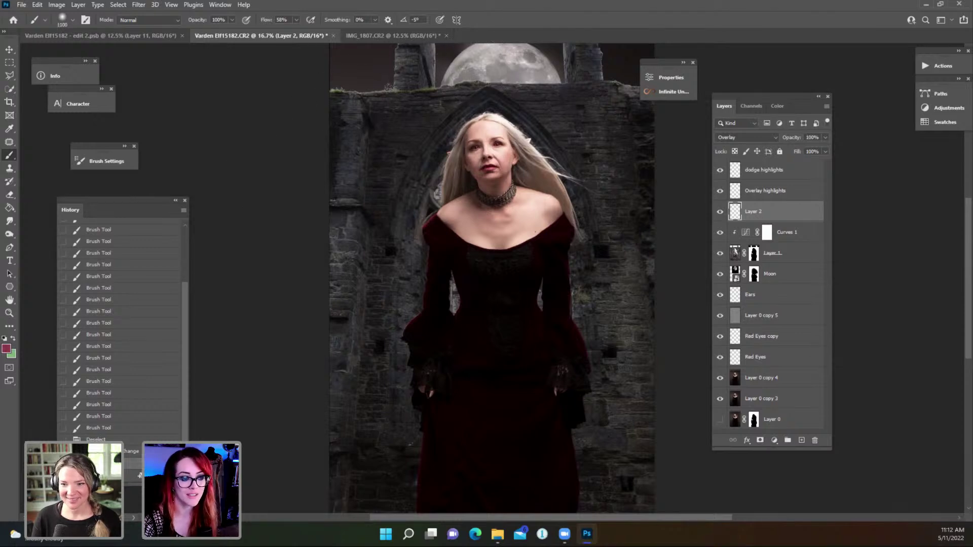
left_click(6, 349)
type("ffffff")
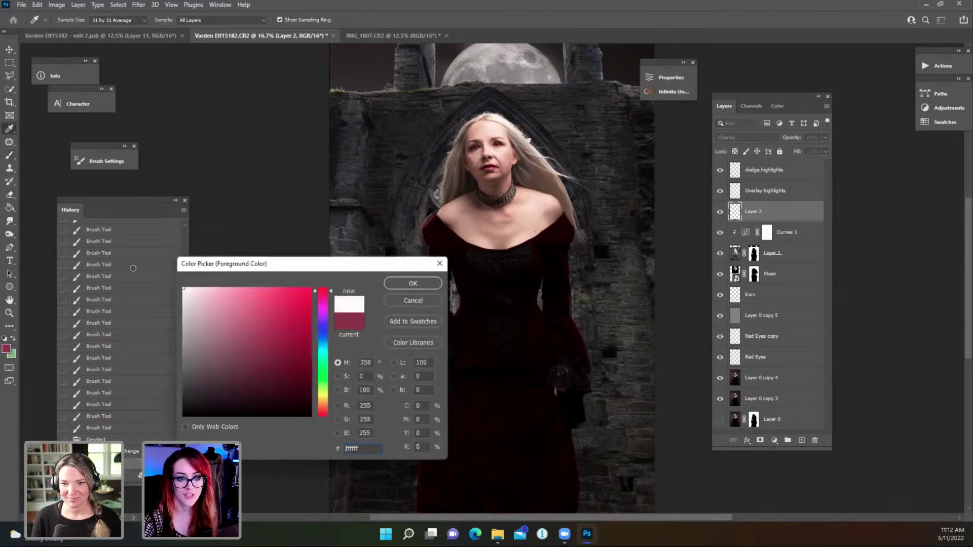
left_click(430, 281)
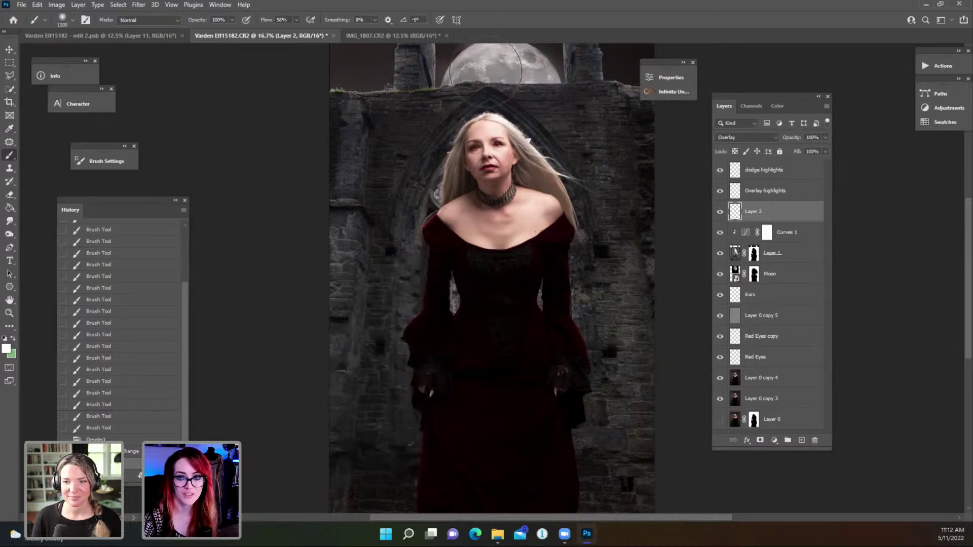
key("bracketright")
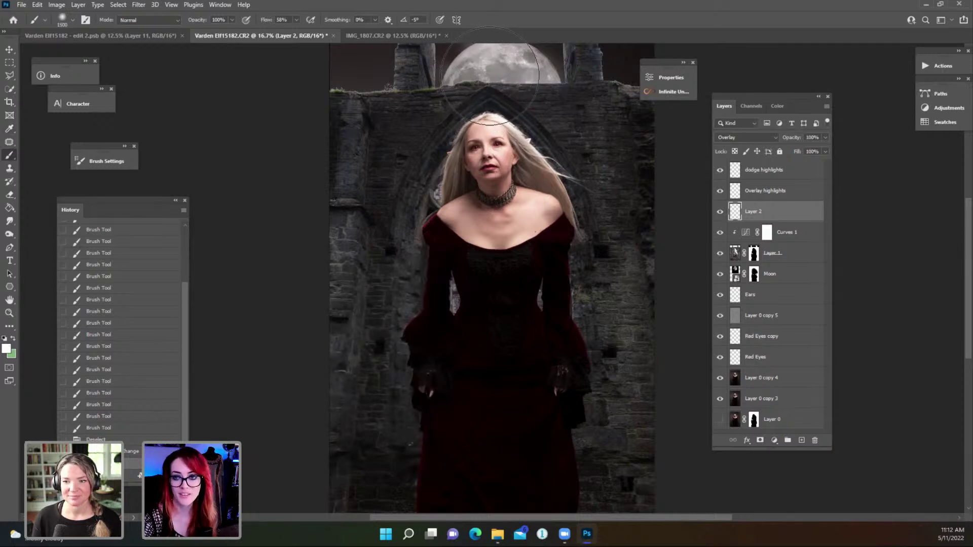
Load the background selection from Layer 0's mask and paint white glow over the moon and the stone wall on both sides of the woman
left_click(754, 420, "ctrl")
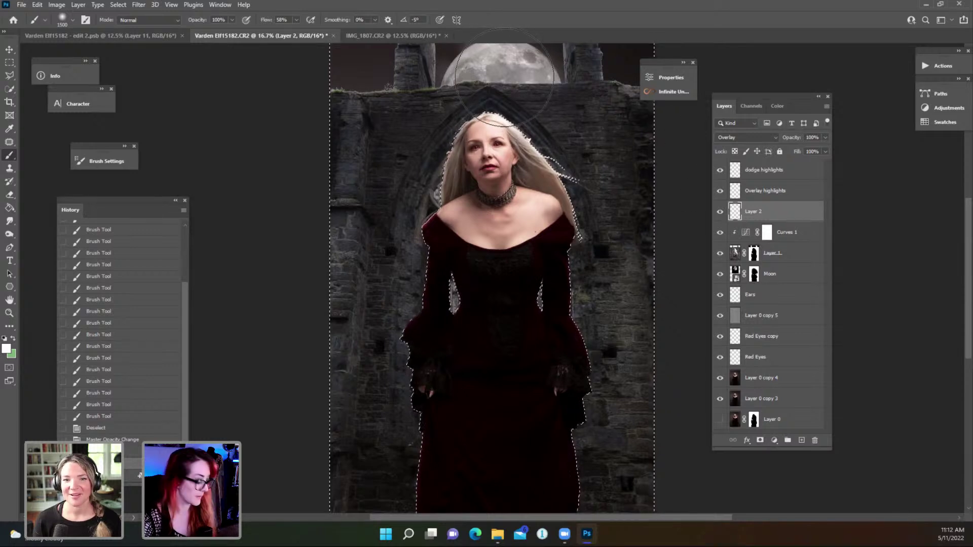
key("ctrl+minus")
left_click(494, 125)
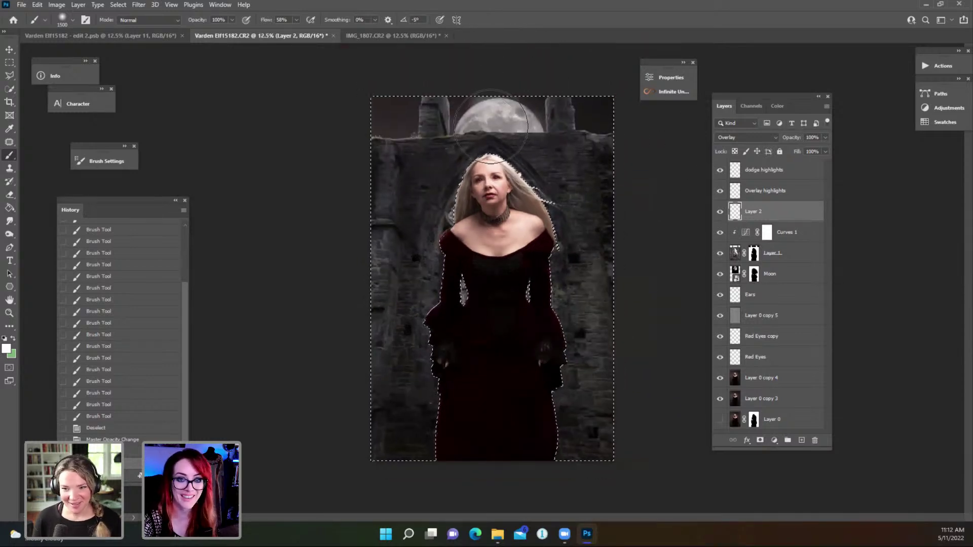
left_click_drag(370, 343, 435, 206)
left_click(497, 124)
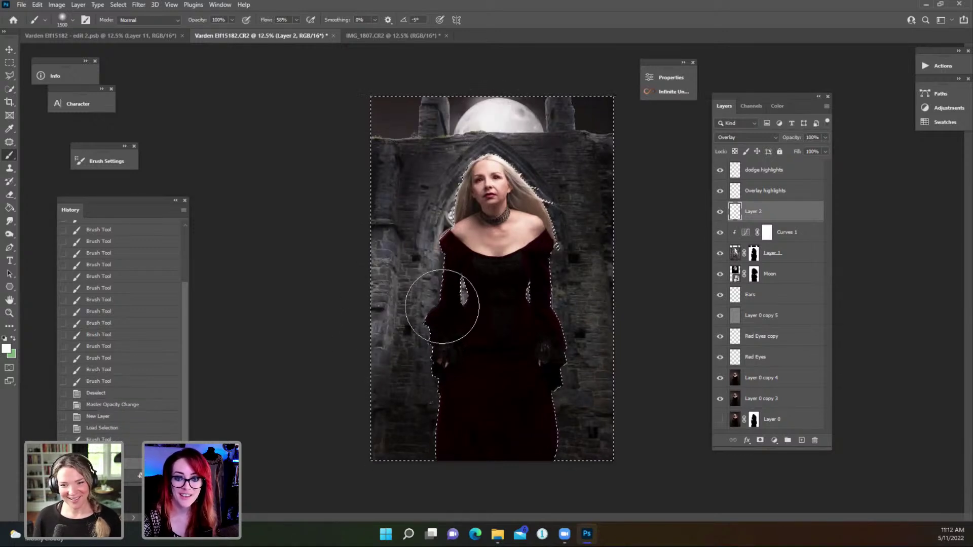
left_click_drag(363, 447, 423, 310)
left_click(523, 135)
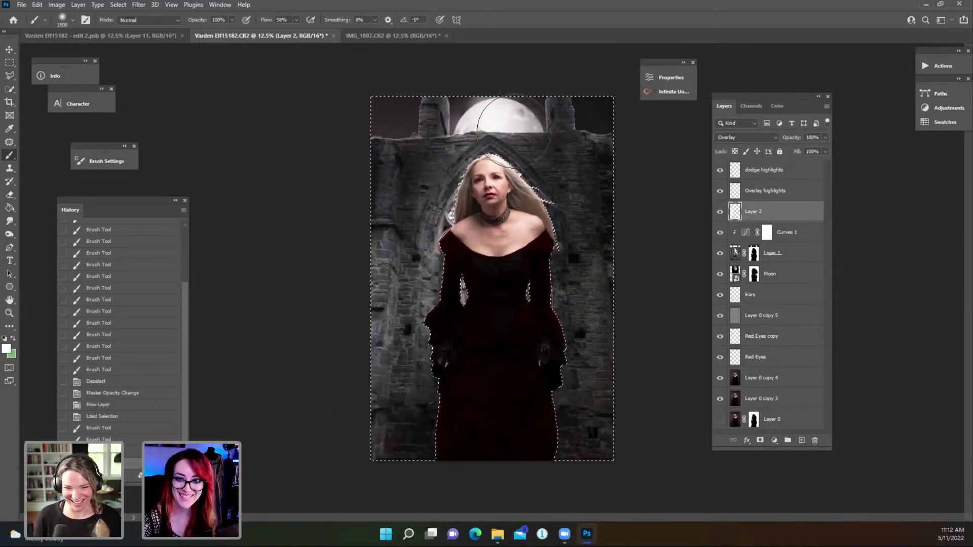
left_click_drag(634, 406, 552, 345)
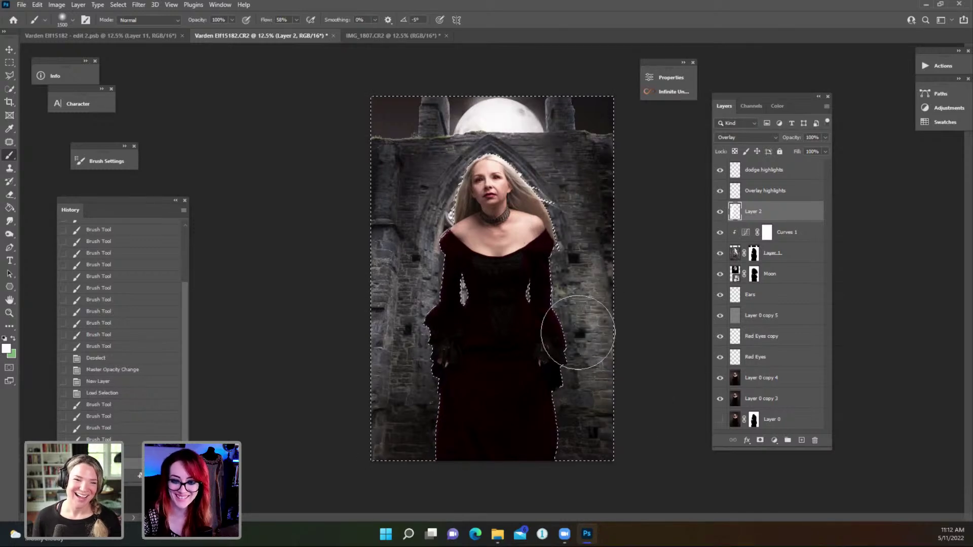
mouse_move(588, 456)
left_mouse_down()
mouse_move(558, 263)
mouse_move(587, 289)
left_mouse_up()
mouse_move(583, 350)
left_mouse_down()
mouse_move(603, 456)
mouse_move(588, 456)
left_mouse_up()
Erase the white glow over the moon and set Layer 2 to Color Dodge at 32% opacity
key("e")
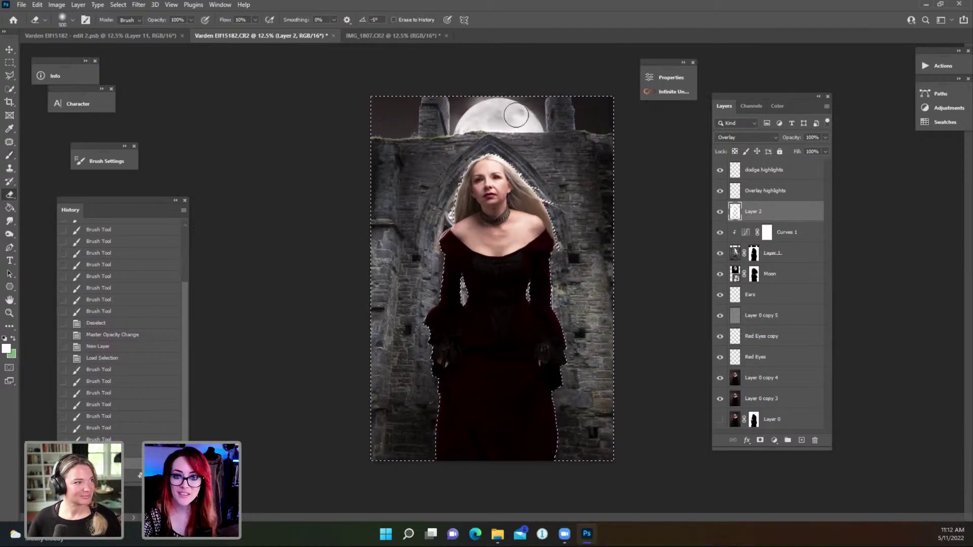
mouse_move(461, 127)
left_mouse_down()
mouse_move(527, 123)
mouse_move(466, 111)
mouse_move(524, 123)
mouse_move(492, 104)
mouse_move(471, 122)
mouse_move(540, 122)
mouse_move(561, 135)
left_mouse_up()
left_click(744, 135)
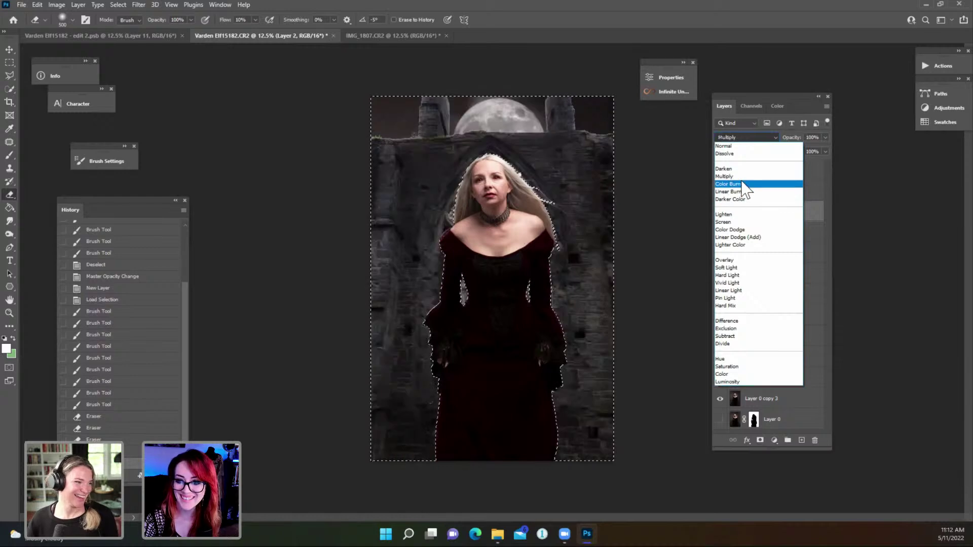
left_click(730, 230)
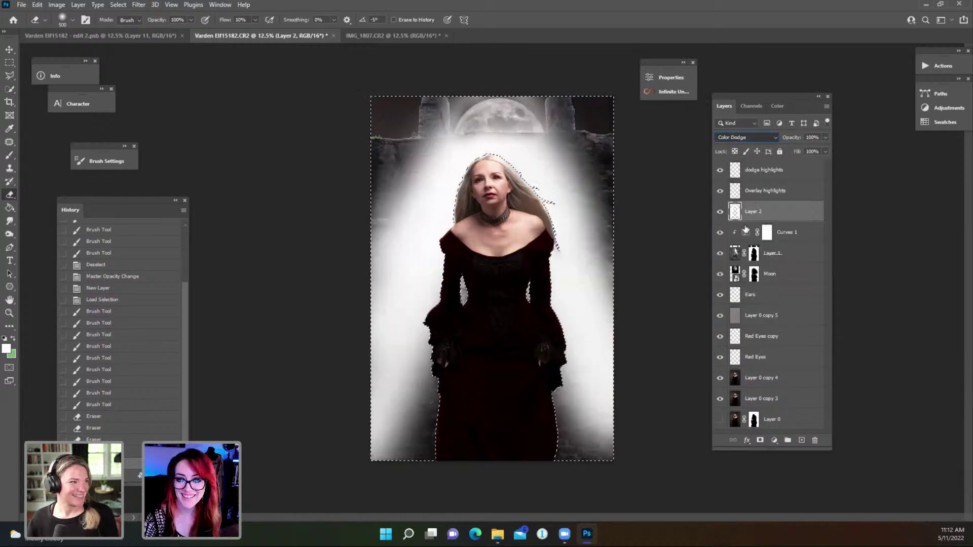
left_click(825, 138)
left_click_drag(807, 150, 795, 151)
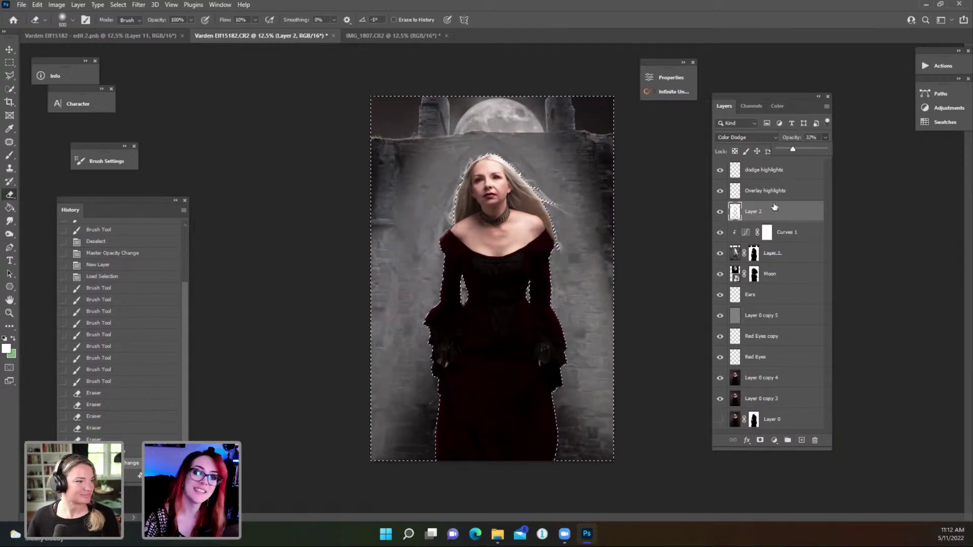
left_click(766, 214)
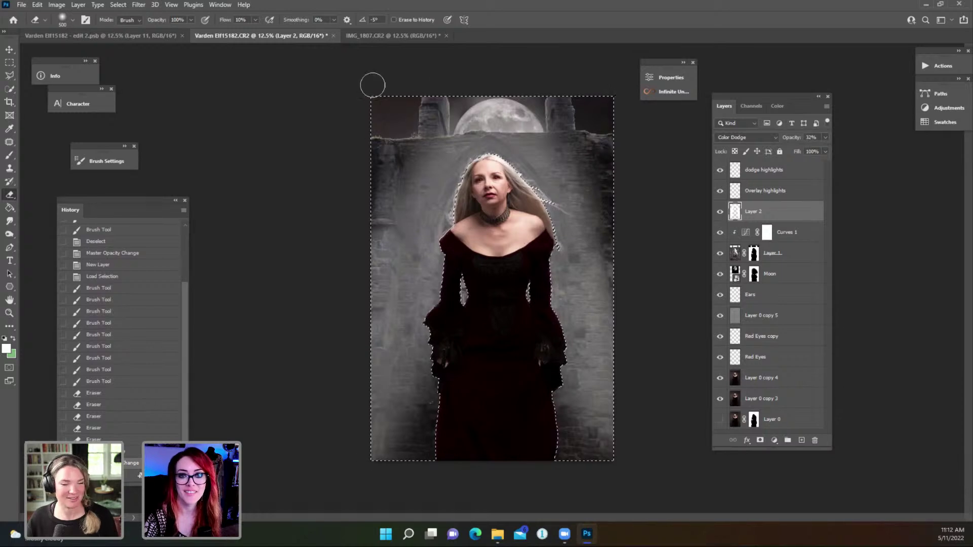
left_click(138, 5)
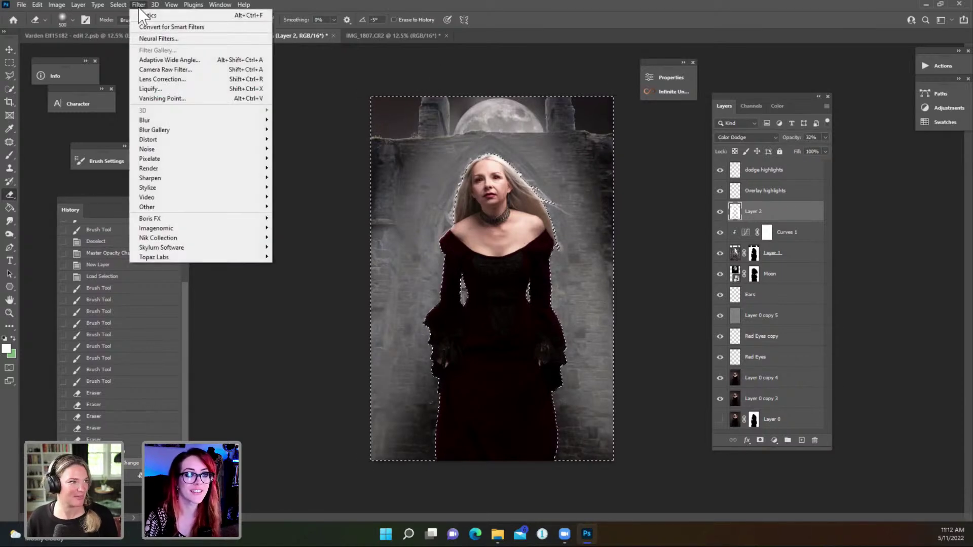
left_click(293, 56)
key("alt+w")
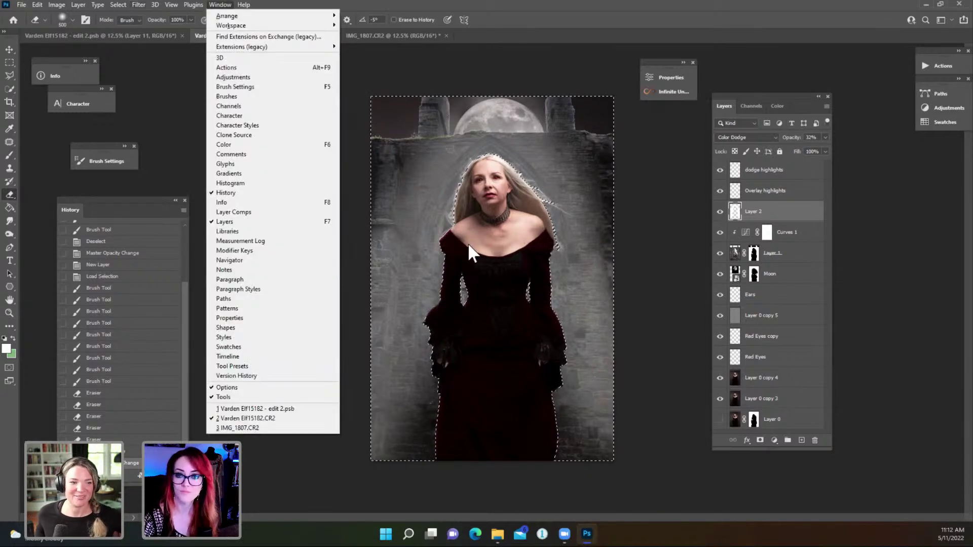
key("Escape")
key("ctrl+d")
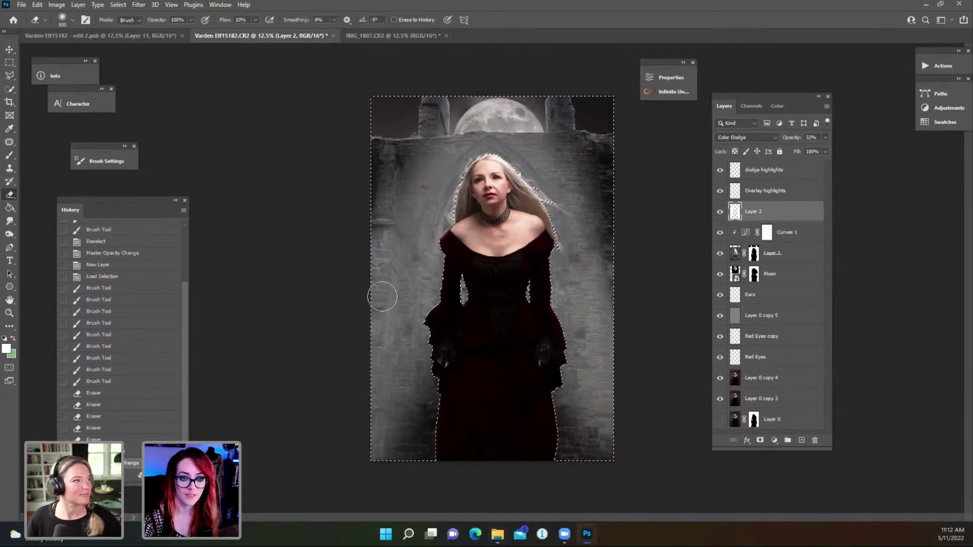
key("ctrl+z")
Paint more white glow on Layer 2 over the dark wall areas beside the lower skirt with the 1500 px brush
key("bracketright")
key("bracketright")
key("bracketright")
key("bracketright")
key("bracketright")
key("bracketright")
key("bracketright")
key("bracketright")
key("bracketright")
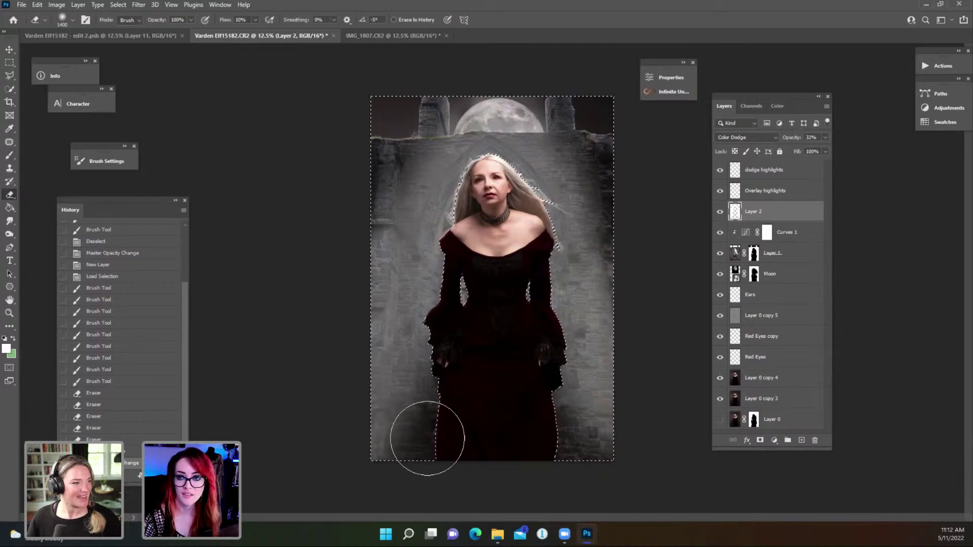
key("bracketright")
key("bracketright")
key("bracketright")
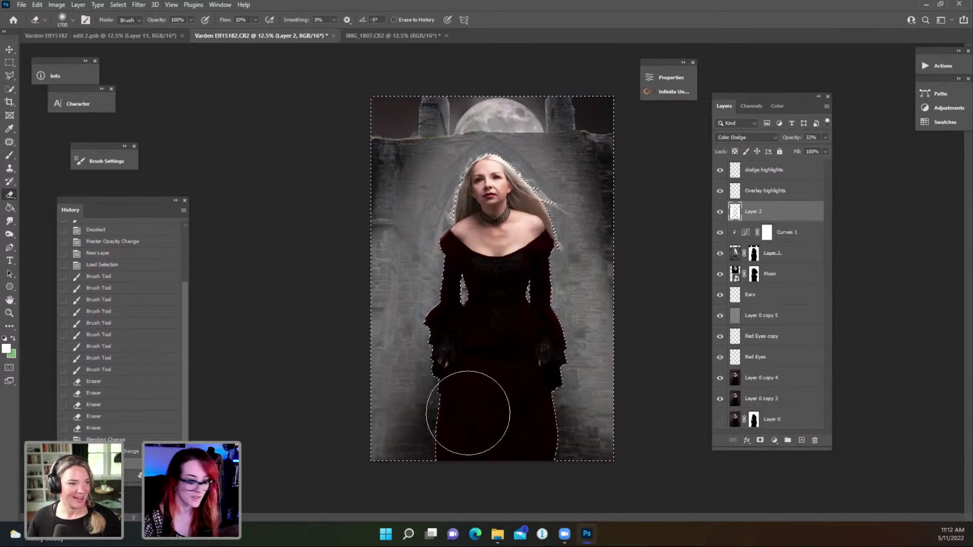
key("b")
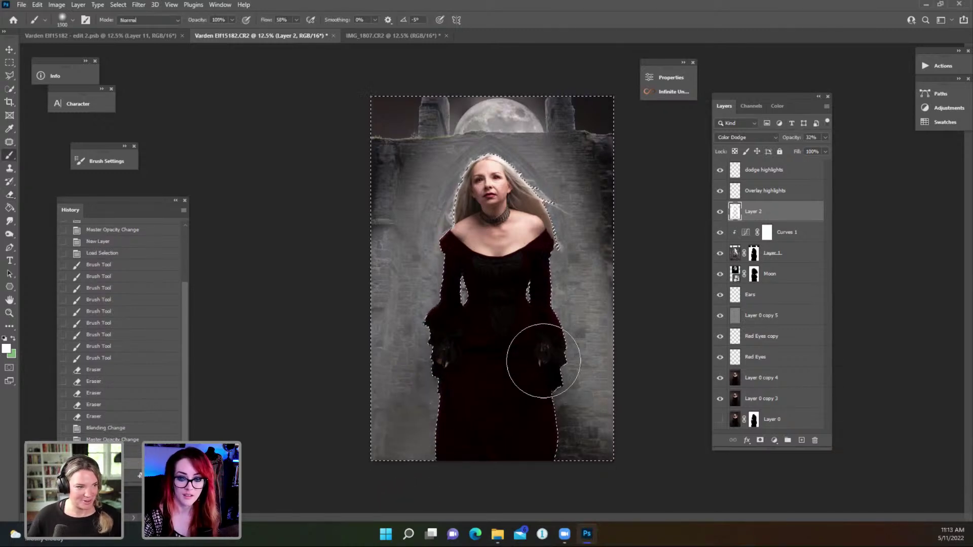
left_click_drag(543, 361, 540, 407)
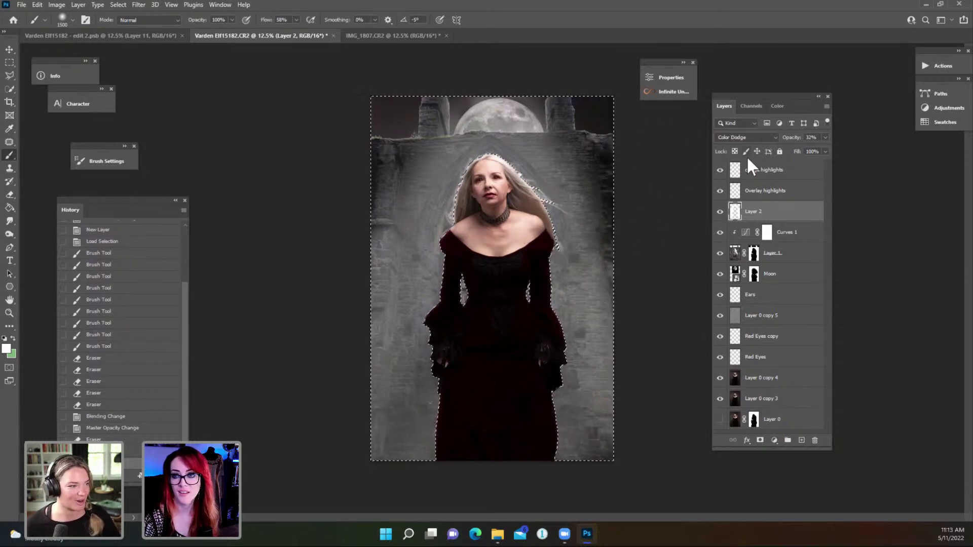
Add 2% Gaussian monochromatic noise to Layer 2 and clear the selection
left_click(135, 5)
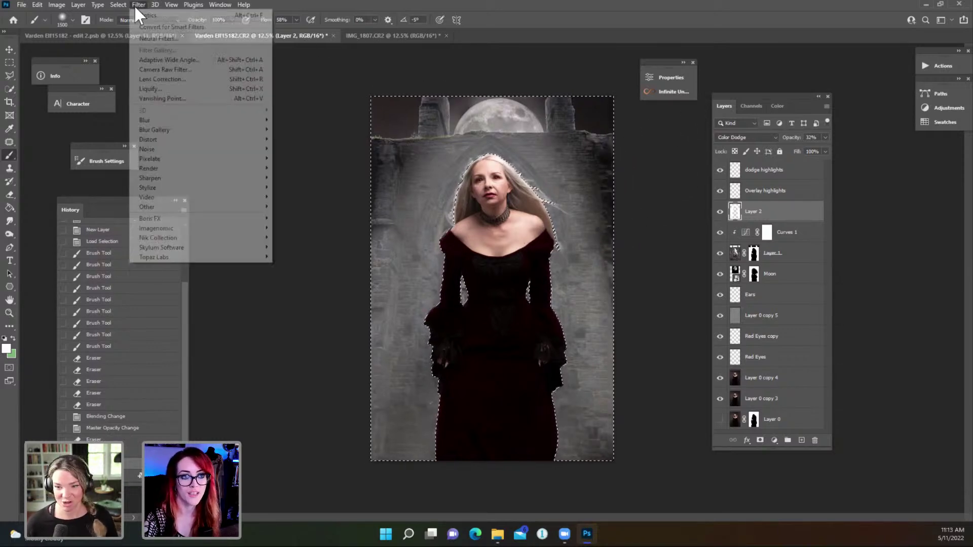
mouse_move(184, 151)
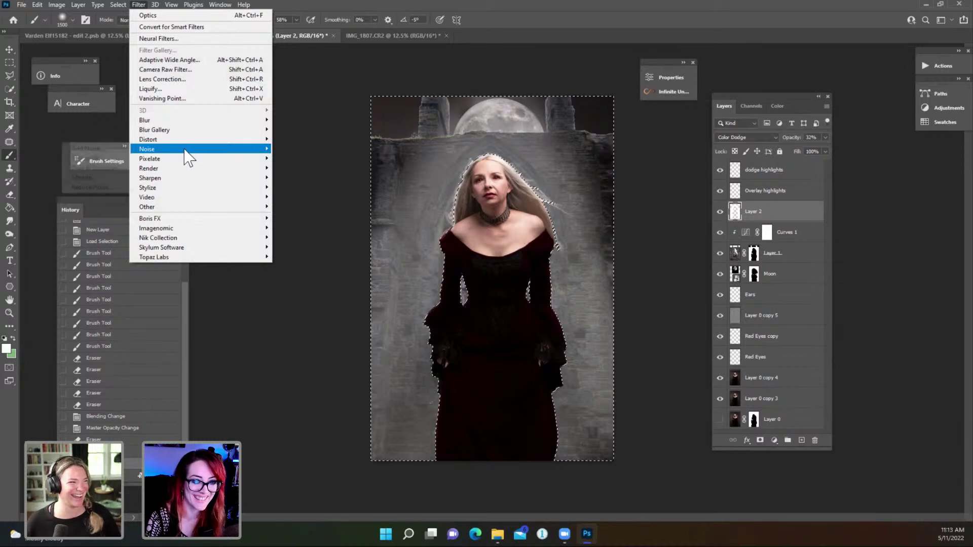
left_click(119, 148)
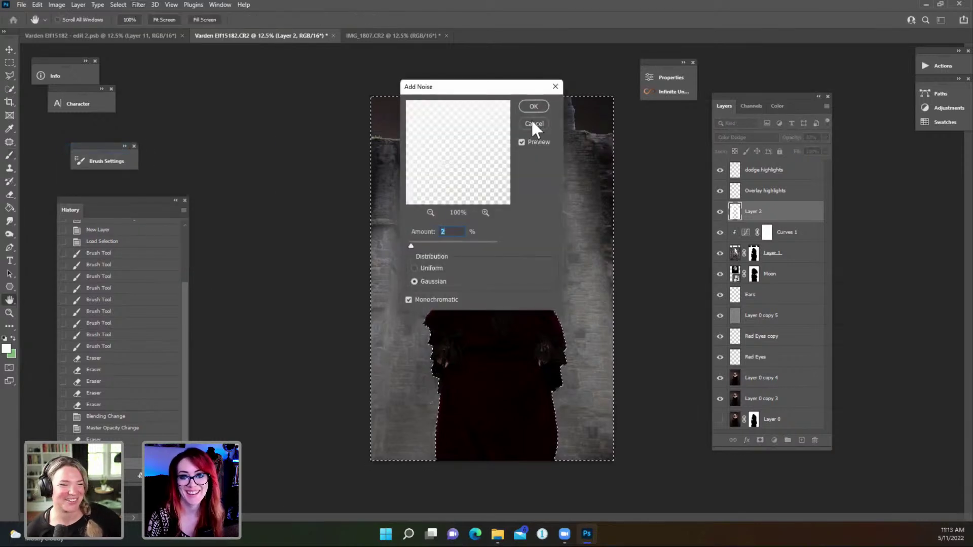
left_click(536, 103)
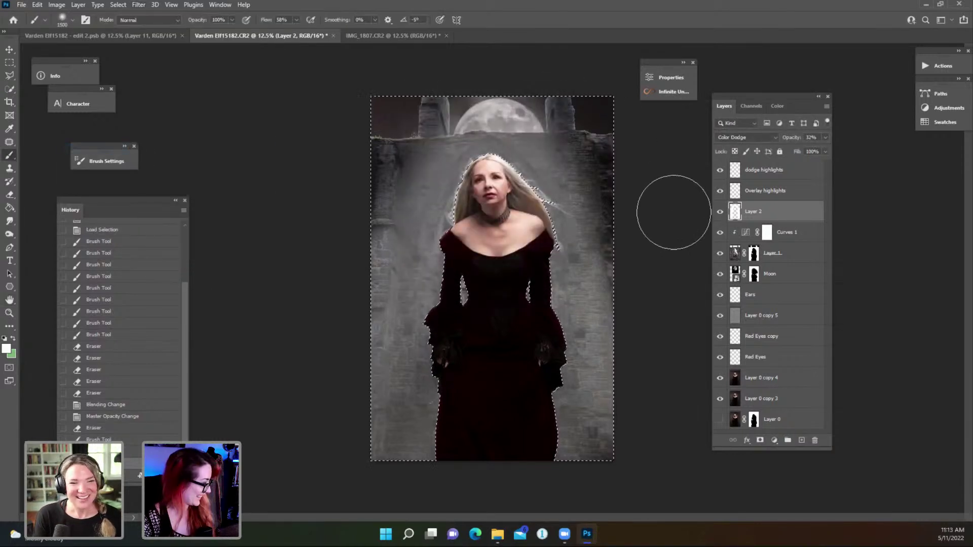
key("ctrl+d")
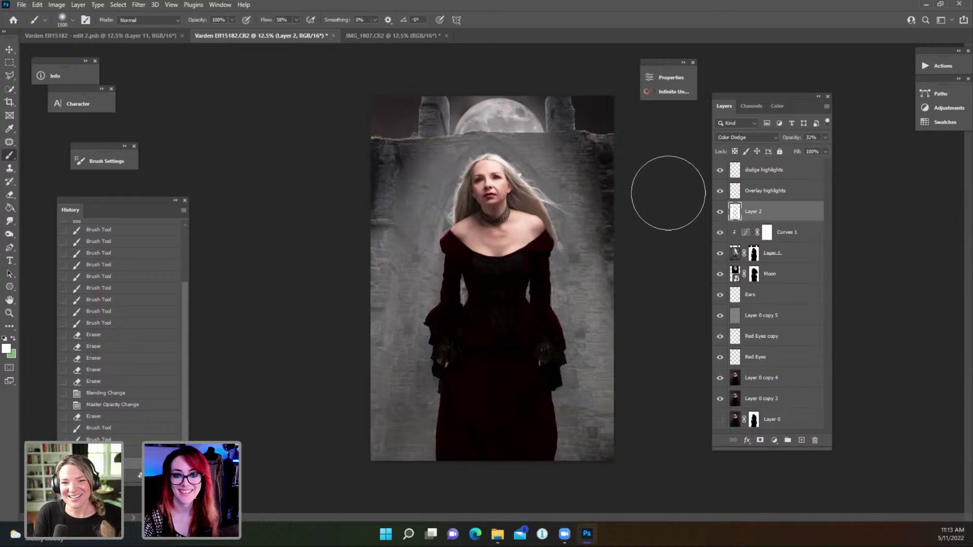
Load the stone ruins' outline as a selection from the Layer 1 mask and make the dodge highlights layer active
left_click(755, 253, "ctrl")
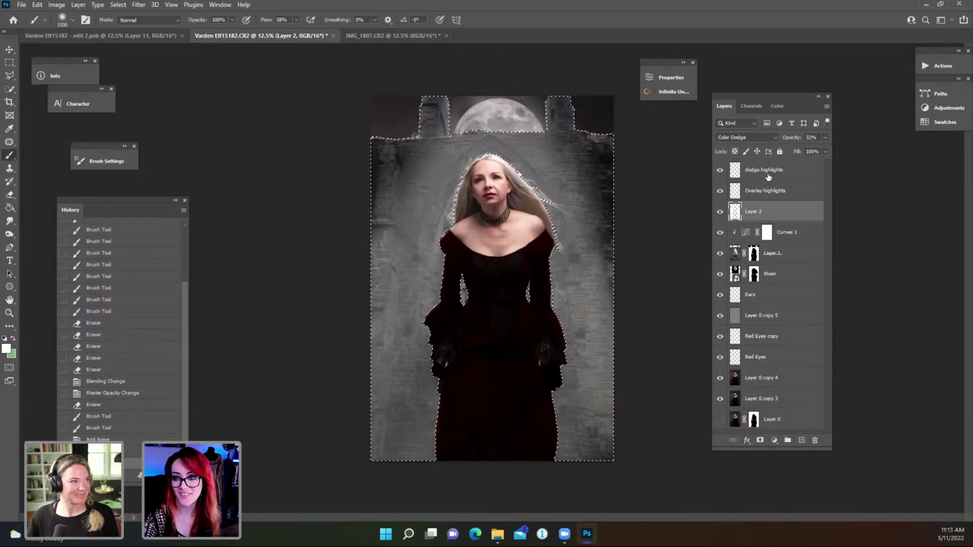
left_click(741, 178)
scroll(520, 139, "up", 3)
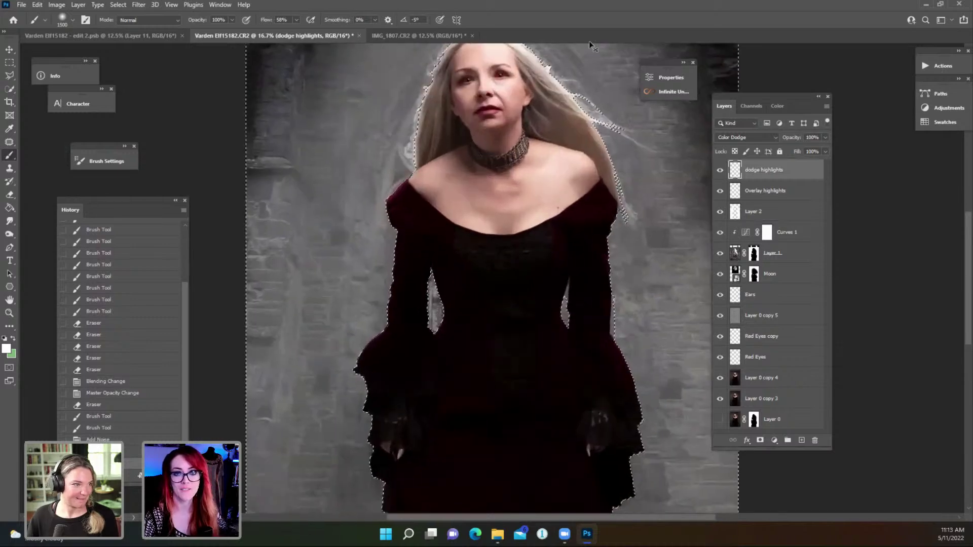
scroll(519, 140, "up", 10)
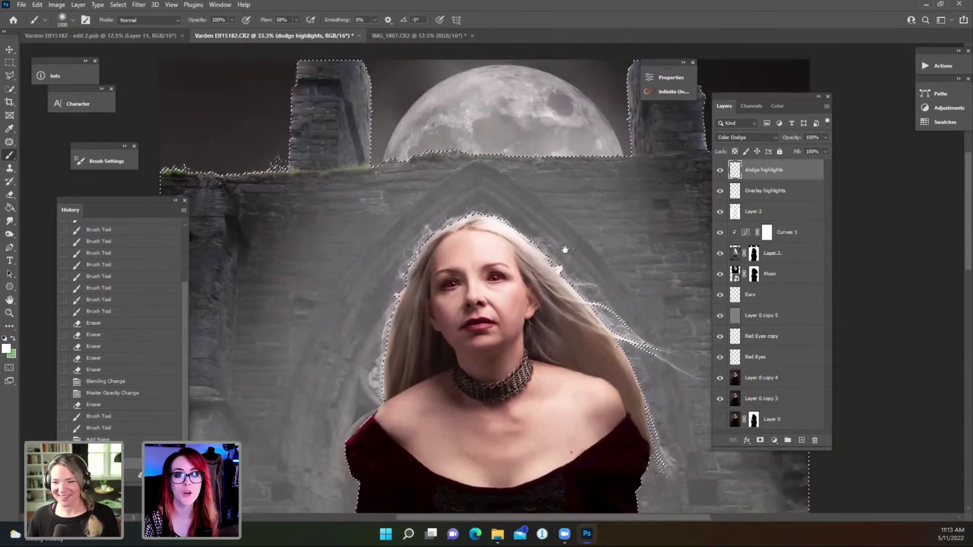
Try painting a soft 200 px white highlight along the moon-facing edge of the left pillar
key("bracketleft")
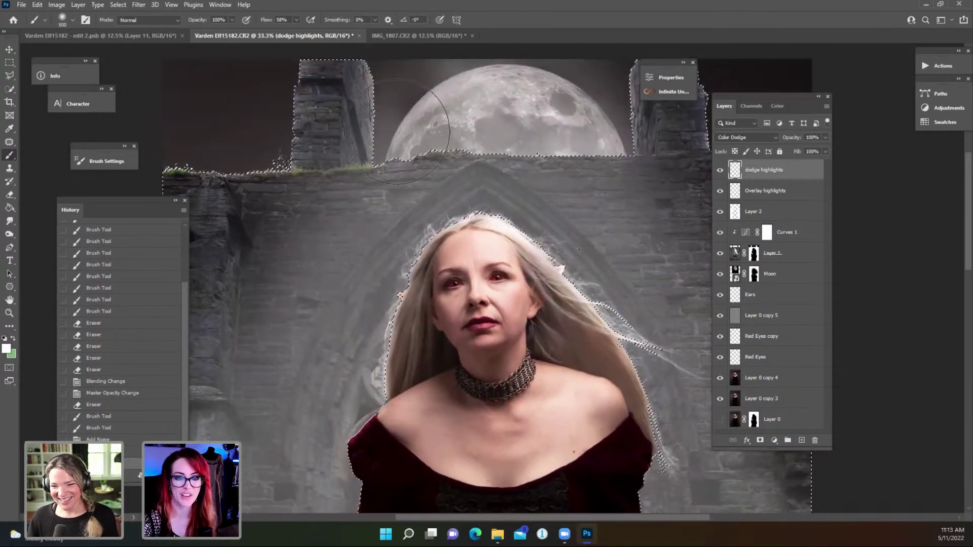
key("bracketleft")
key("bracketleft")
key("bracketleft")
left_click_drag(366, 155, 386, 83)
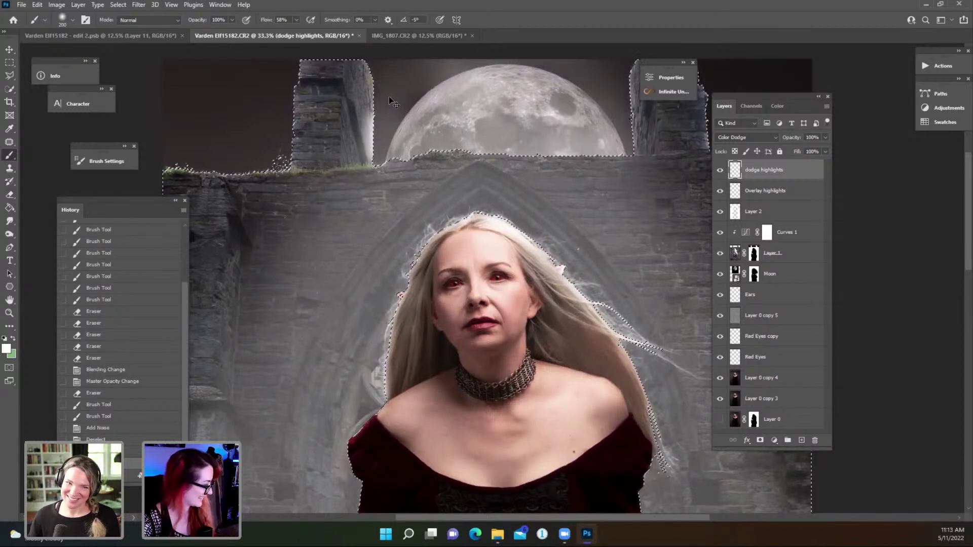
Choose the Kyle's Ultimate Pastel Palooza brush and paint textured white highlights along the left pillar and the wall top beside it
left_click(71, 21)
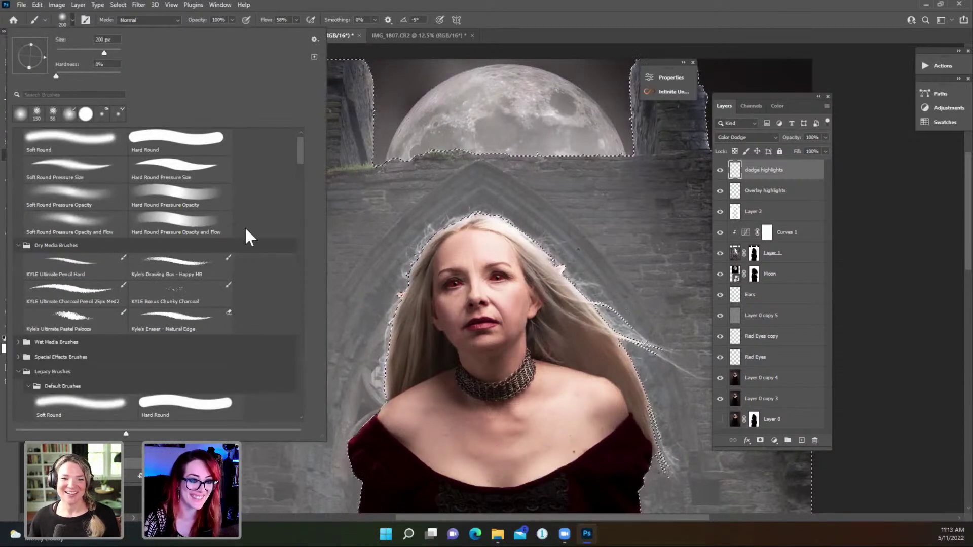
left_click(75, 318)
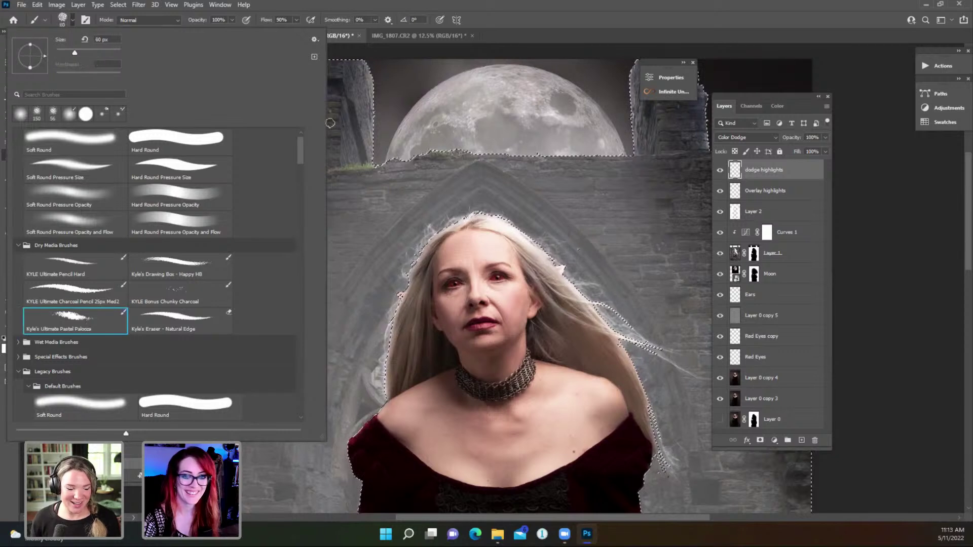
left_click(556, 22)
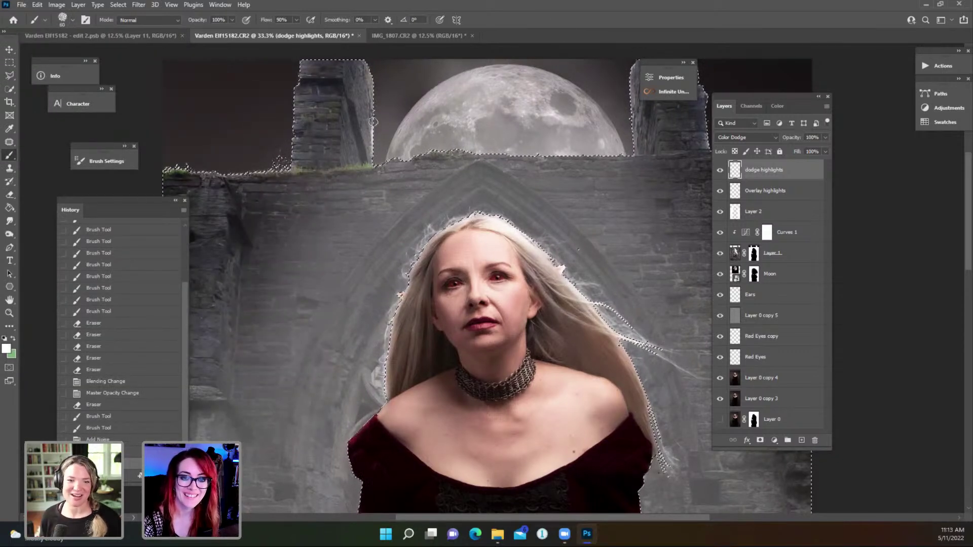
mouse_move(373, 127)
left_mouse_down()
mouse_move(378, 73)
mouse_move(373, 97)
mouse_move(375, 83)
mouse_move(265, 158)
mouse_move(275, 159)
mouse_move(248, 160)
mouse_move(275, 161)
mouse_move(163, 161)
mouse_move(202, 158)
mouse_move(173, 167)
left_mouse_up()
Enlarge the pastel brush to 175 px and paint the wall's left top edge and left pillar on the Overlay highlights layer
key("bracketright")
key("bracketright")
key("bracketright")
key("bracketright")
key("bracketright")
key("bracketright")
key("bracketright")
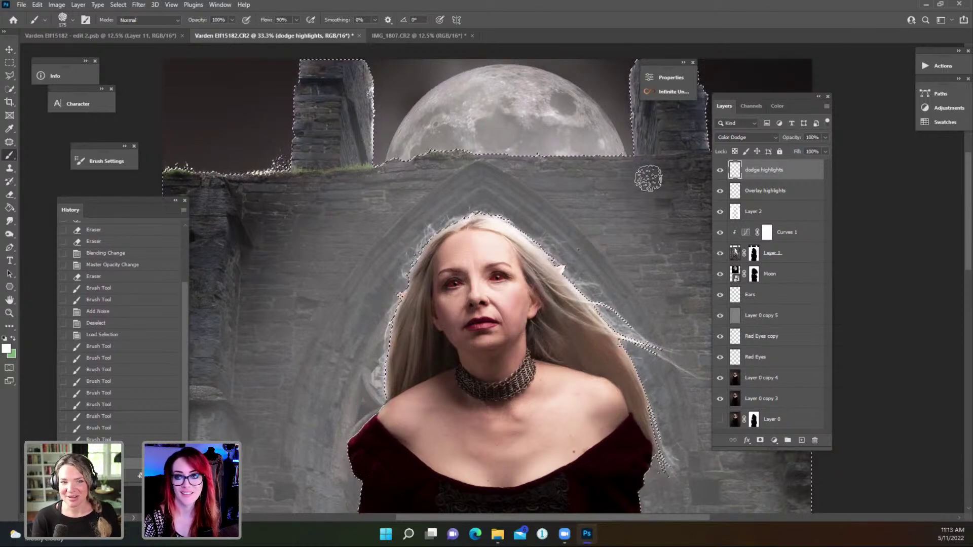
left_click(758, 192)
mouse_move(217, 150)
left_mouse_down()
mouse_move(279, 162)
mouse_move(228, 162)
left_mouse_up()
left_click_drag(375, 114, 388, 111)
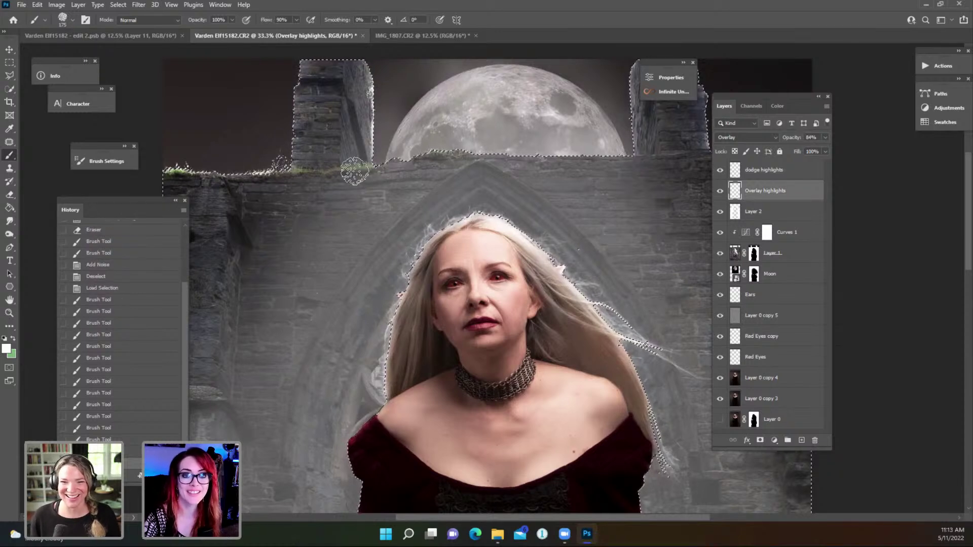
Undo the strong highlight on the grass by the left pillar and repaint it with the brush flow at 25%
left_click_drag(347, 167, 359, 163)
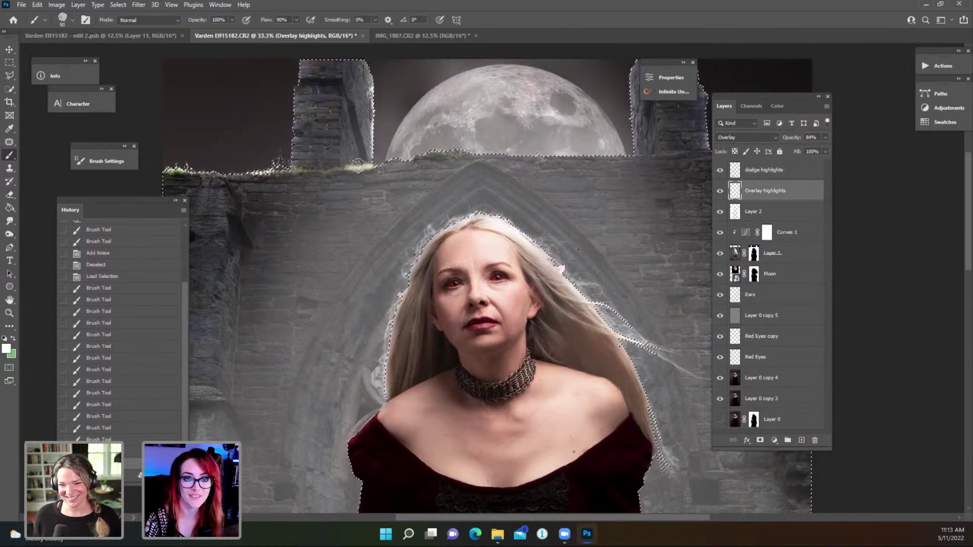
key("ctrl+z")
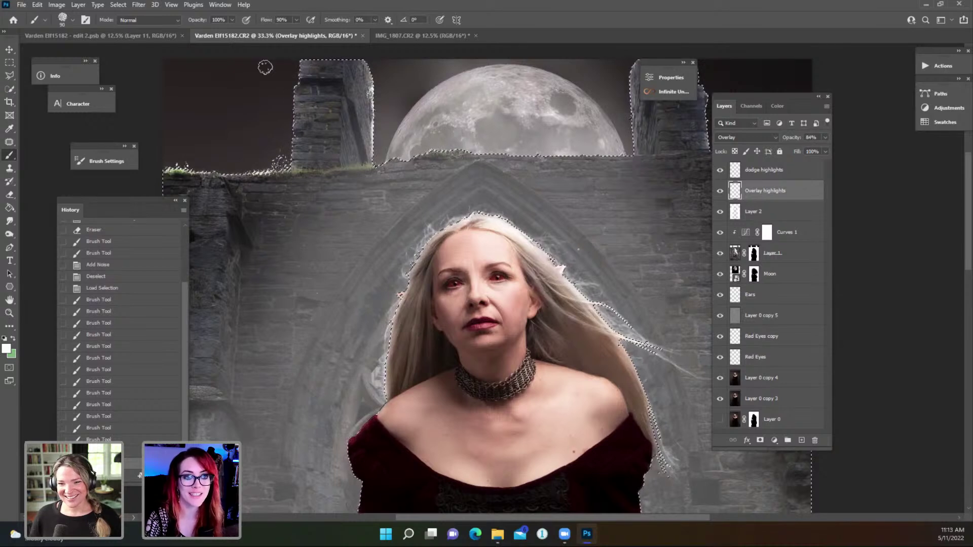
left_click_drag(297, 20, 271, 31)
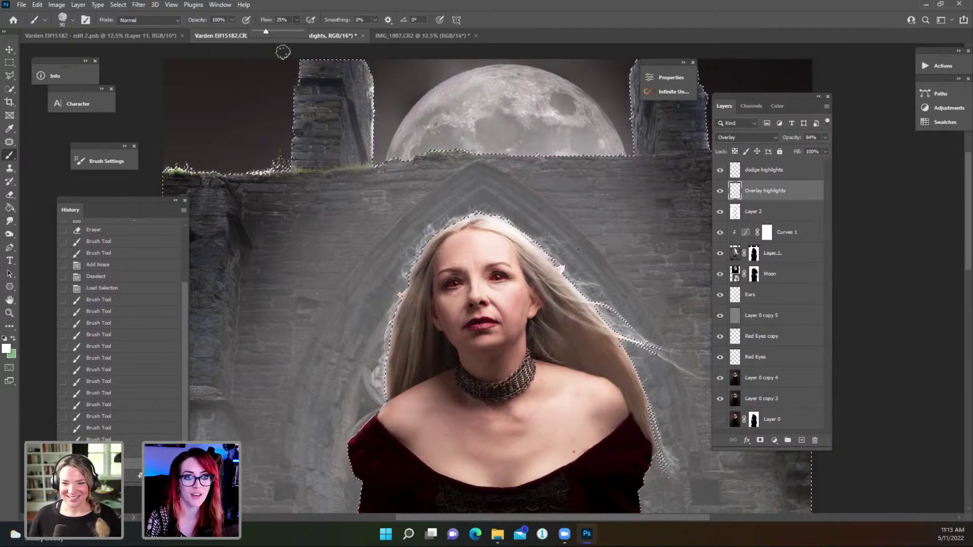
left_click(409, 165)
left_click_drag(350, 167, 367, 168)
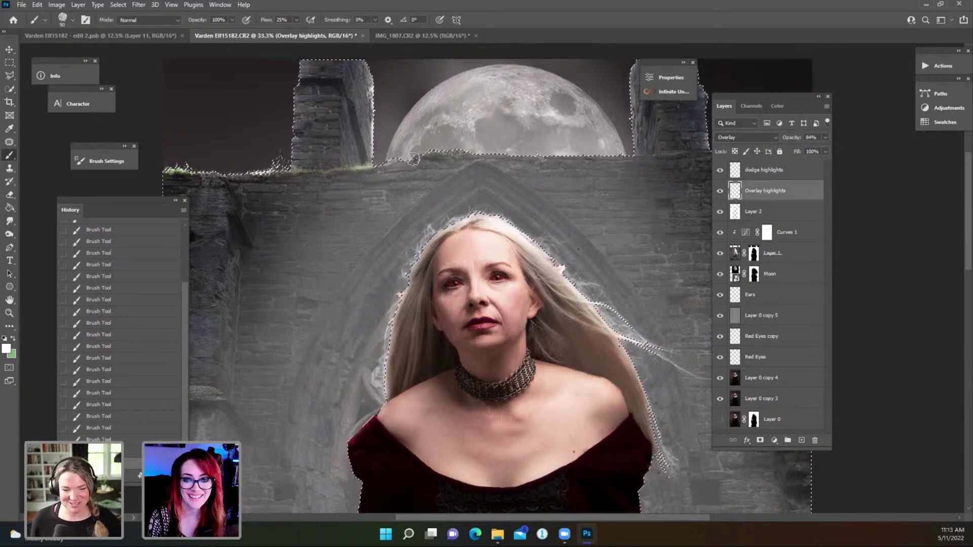
Paint 175 px pastel highlights along the wall top beyond the right pillar and soften them with the Eraser at 10% flow
key("bracketright")
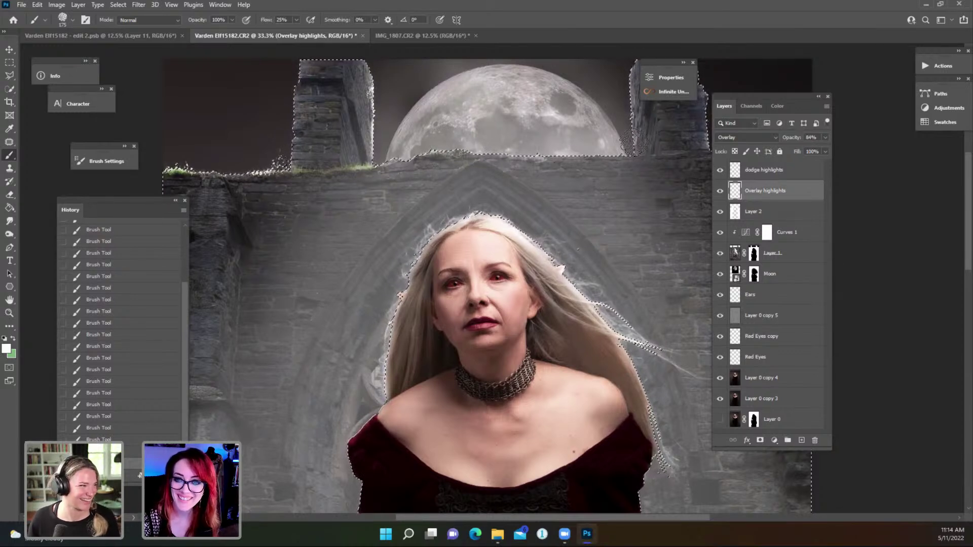
left_click_drag(674, 59, 737, 33)
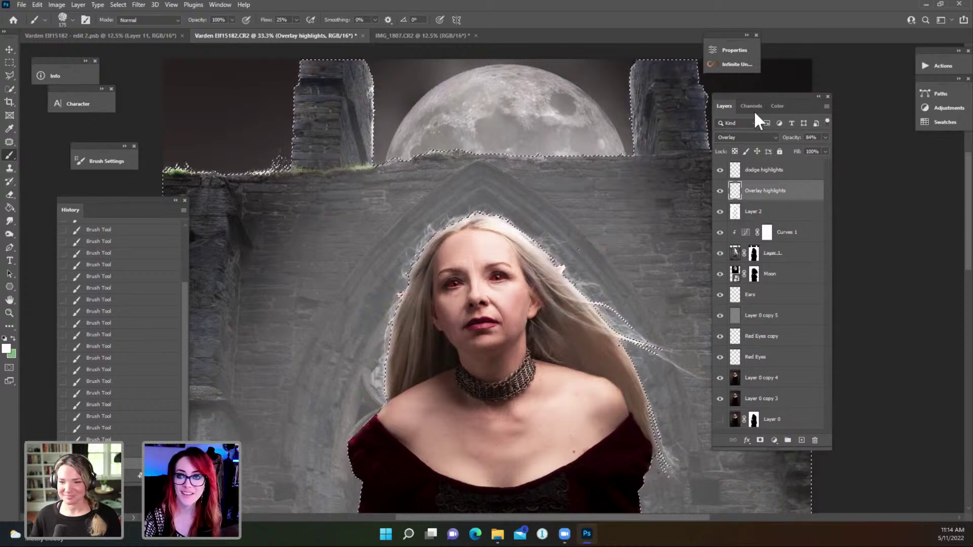
mouse_move(778, 102)
left_mouse_down()
mouse_move(664, 153)
mouse_move(663, 173)
left_mouse_up()
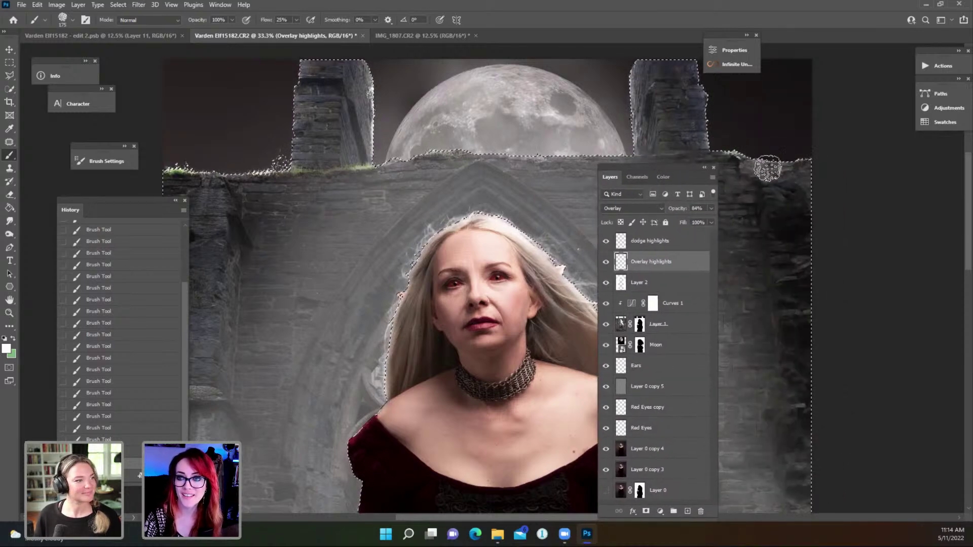
mouse_move(780, 162)
left_mouse_down()
mouse_move(826, 151)
mouse_move(769, 180)
mouse_move(758, 175)
mouse_move(746, 200)
left_mouse_up()
key("e")
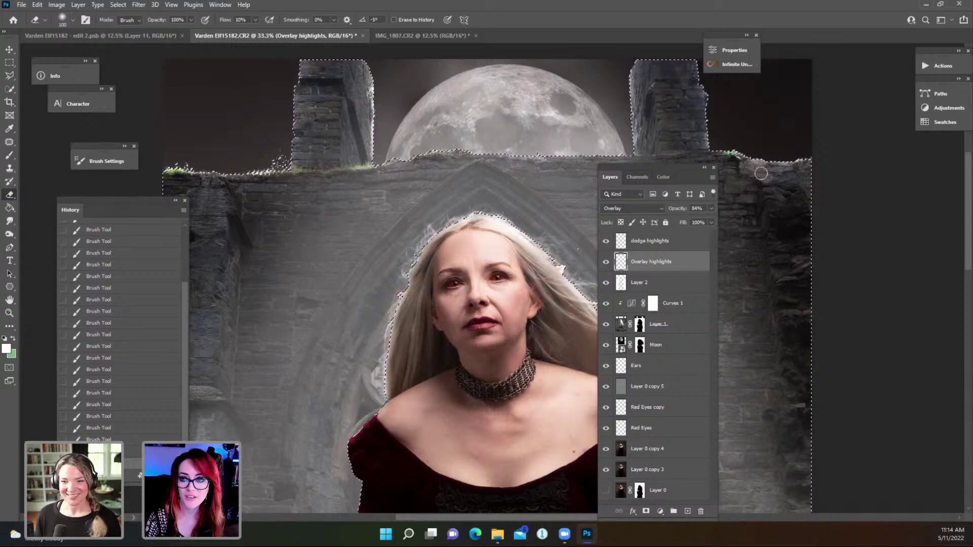
left_click_drag(714, 171, 765, 193)
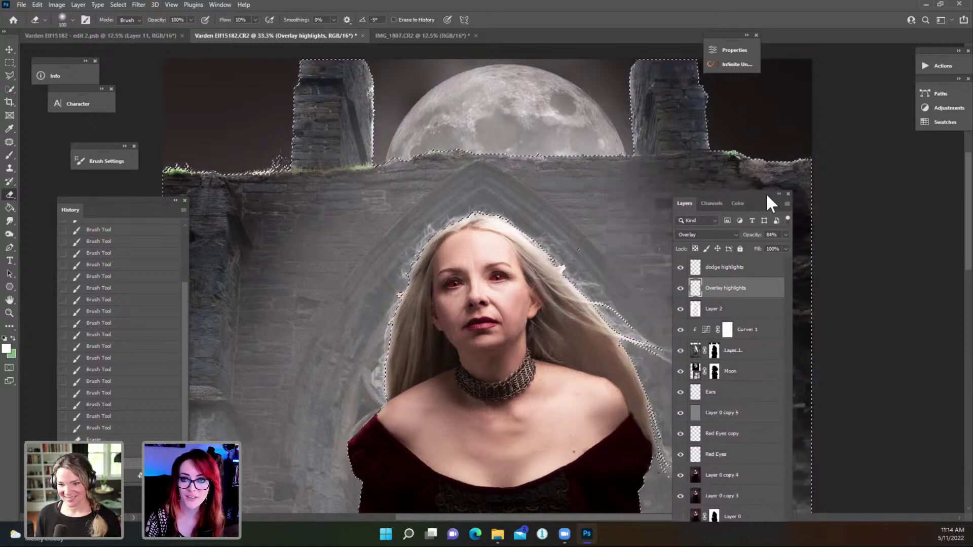
Switch to the Soft Round brush, enlarge it to 400 px, and dab white light along both pillars' inner edges and the wall top below the moon
left_click(10, 154)
left_click(71, 21)
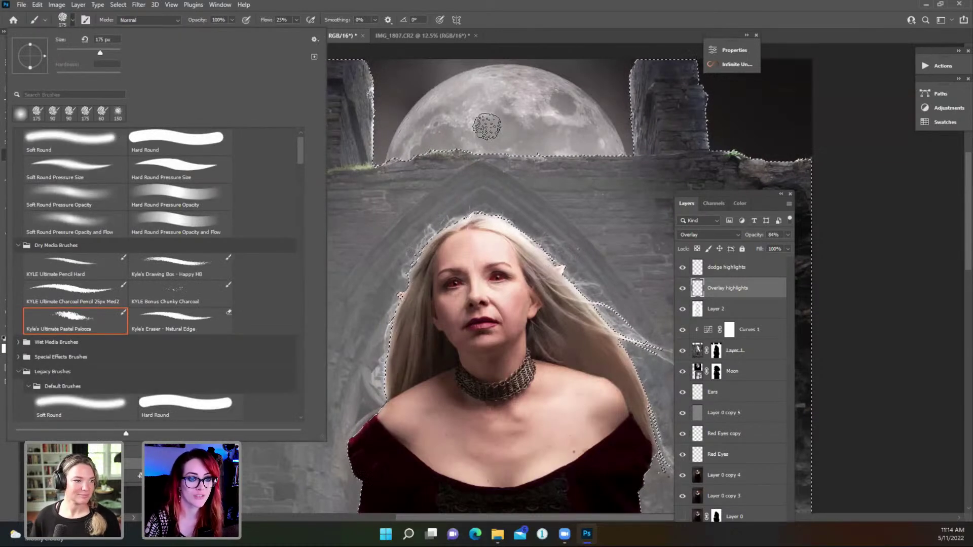
scroll(303, 181, "down", 6)
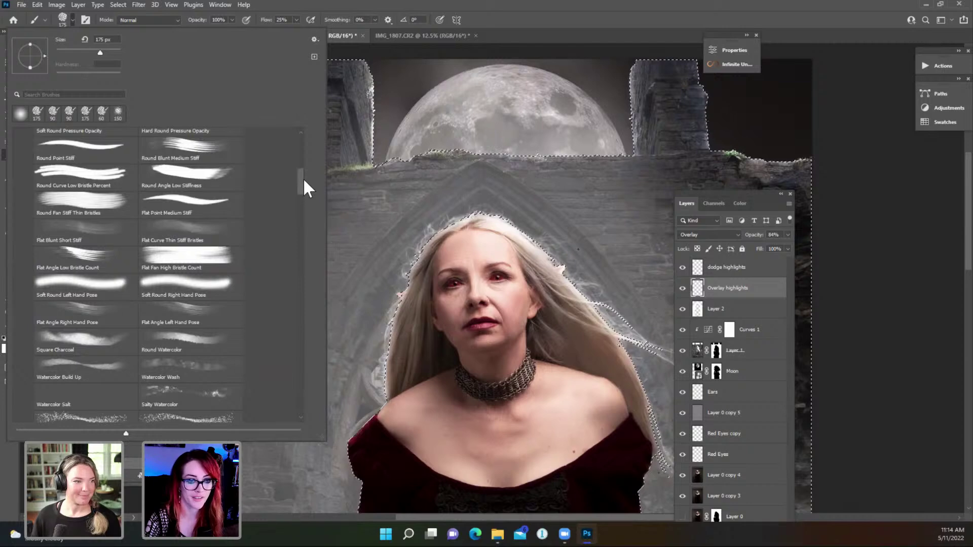
left_click(81, 225)
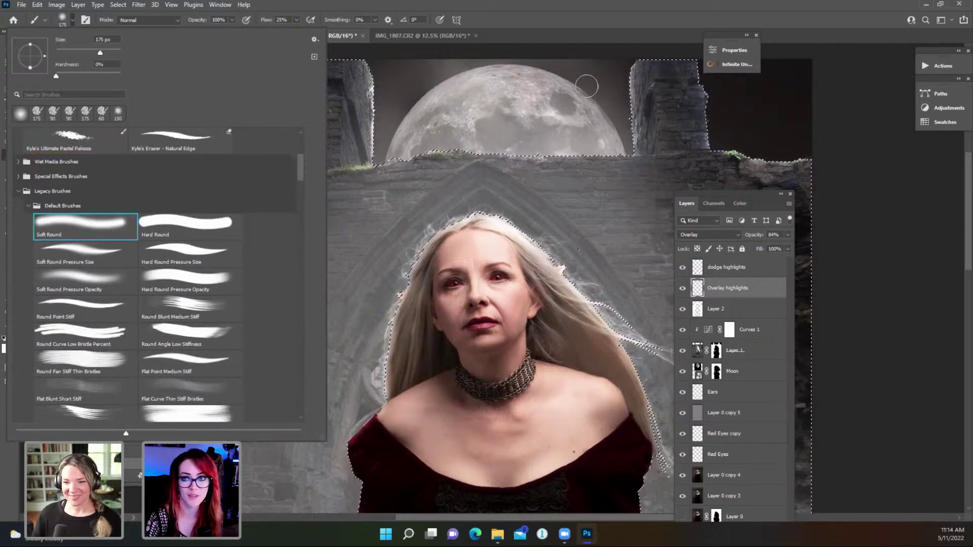
key("Return")
key("bracketright")
key("bracketright")
key("bracketright")
key("bracketright")
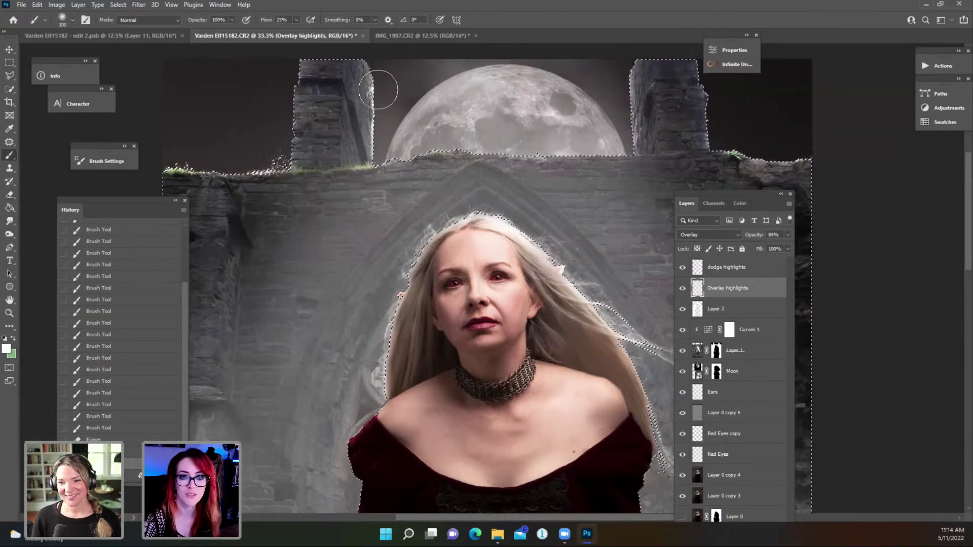
left_click(378, 130)
left_click(381, 132)
left_click(429, 136)
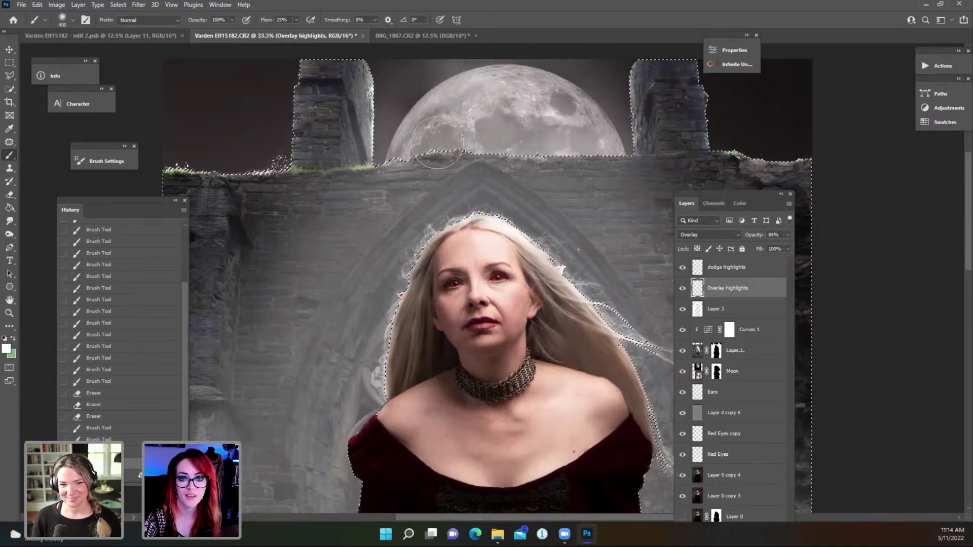
left_click(452, 142)
left_click(497, 142)
left_click(532, 133)
left_click(563, 136)
left_click(593, 133)
left_click(618, 129)
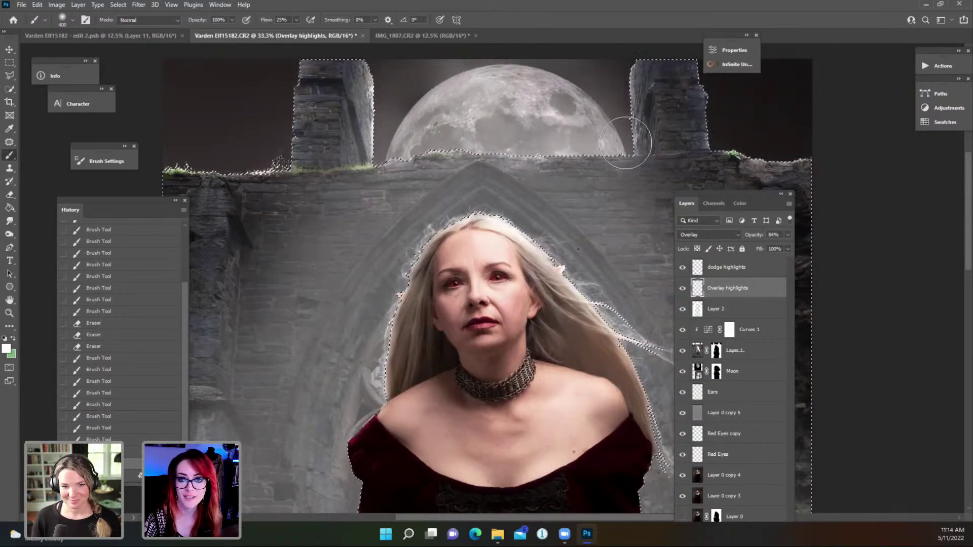
left_click(629, 117)
left_click(626, 91)
Dab soft 400 px highlights along the wall top beyond the right pillar and on that pillar's outer edge
left_click(747, 147)
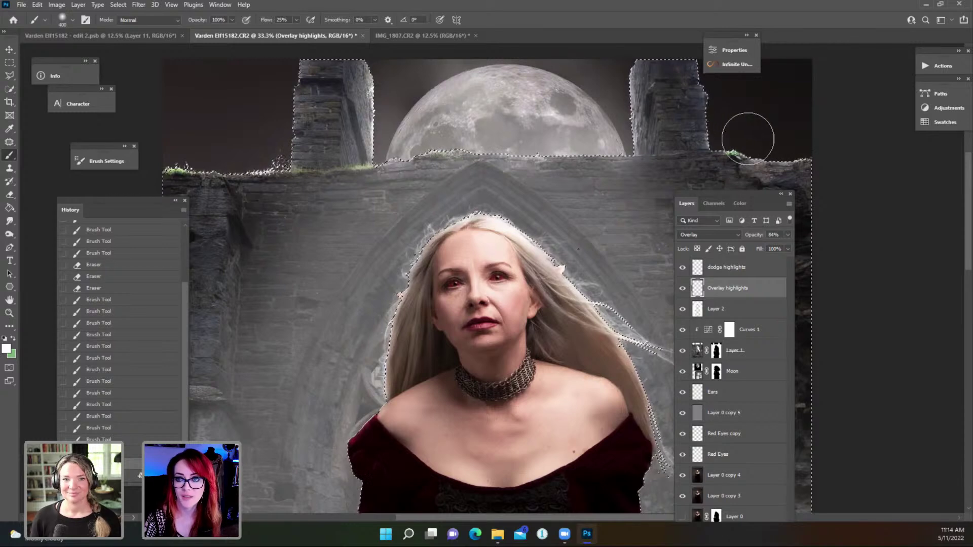
left_click(732, 152)
left_click(786, 152)
left_click(715, 116)
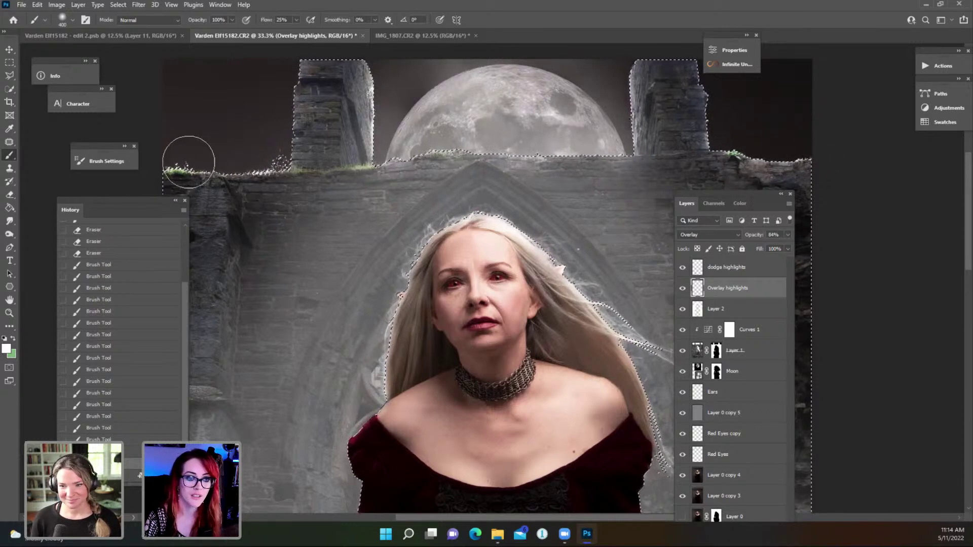
Brush soft highlights along the wall top beyond the left pillar, reducing the brush to 175 px, and clear the selection
key("bracketleft")
key("bracketleft")
left_click(218, 163)
left_click(265, 147)
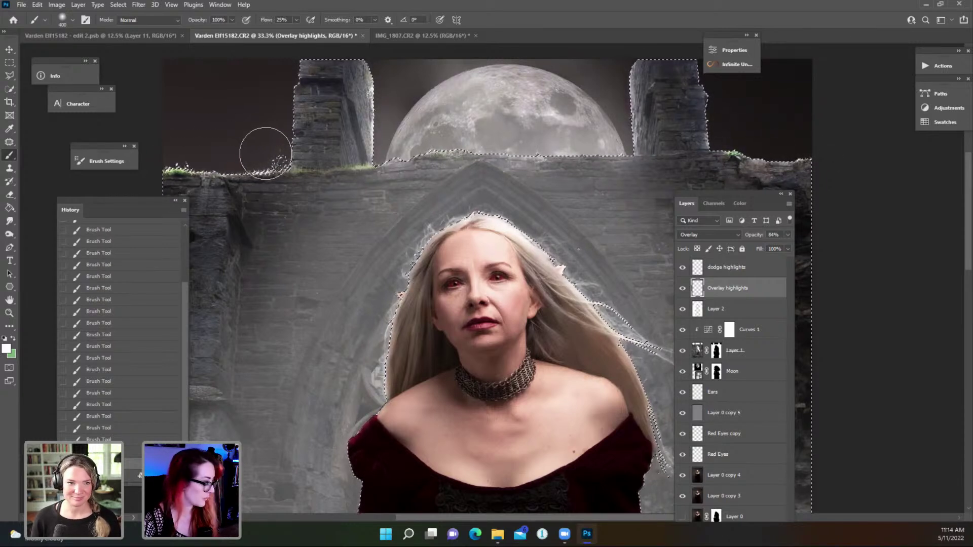
key("bracketleft")
key("bracketleft")
key("bracketleft")
mouse_move(228, 175)
left_mouse_down()
mouse_move(278, 175)
mouse_move(303, 145)
mouse_move(291, 161)
mouse_move(288, 104)
left_mouse_up()
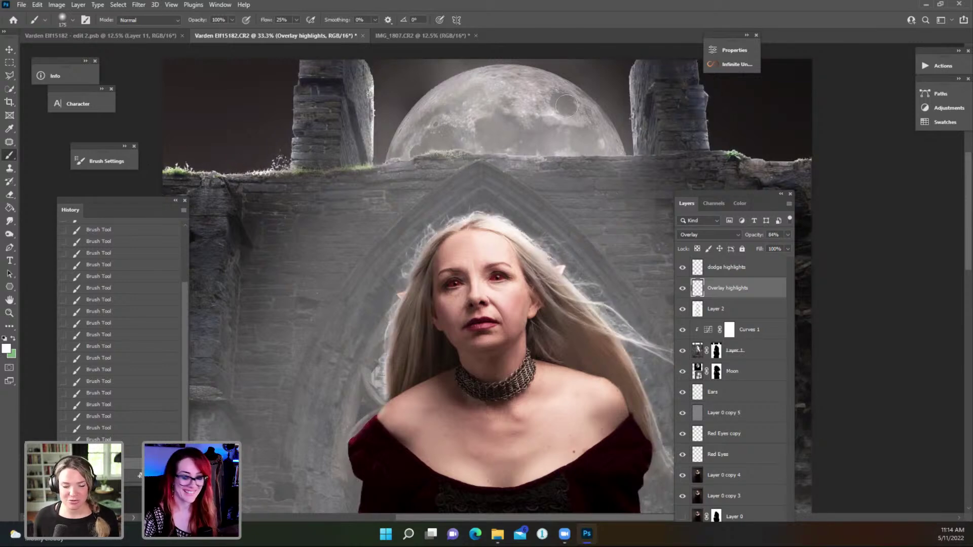
key("ctrl+minus")
key("ctrl+plus")
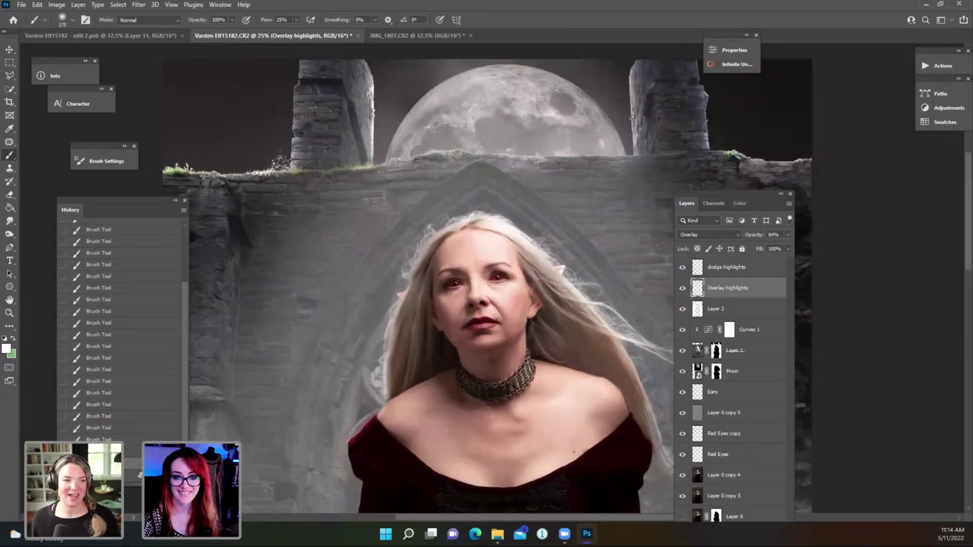
Load the figure's mask as a selection and paint 90 px highlights along the right sleeve's outer edge and the gaps beside the waist
left_click_drag(578, 320, 528, 170)
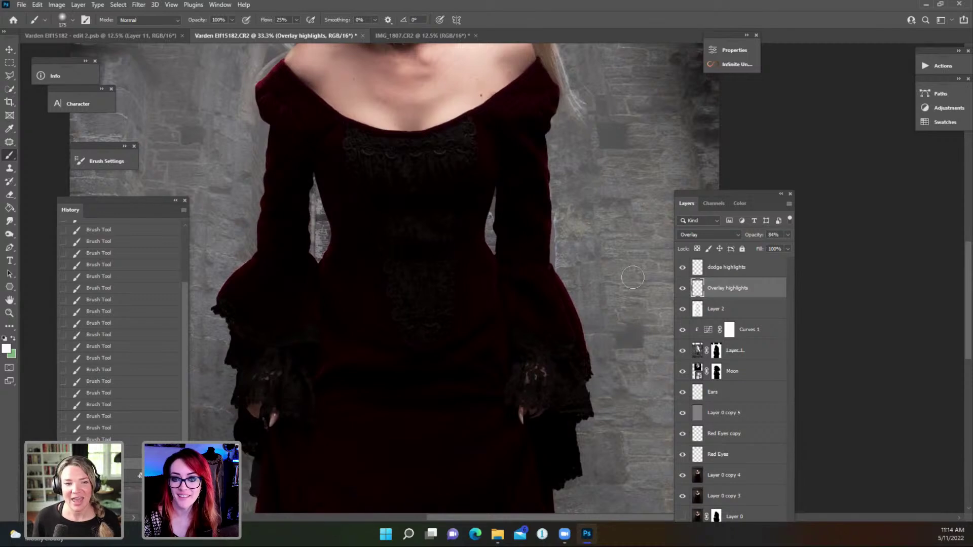
left_click_drag(560, 244, 565, 216)
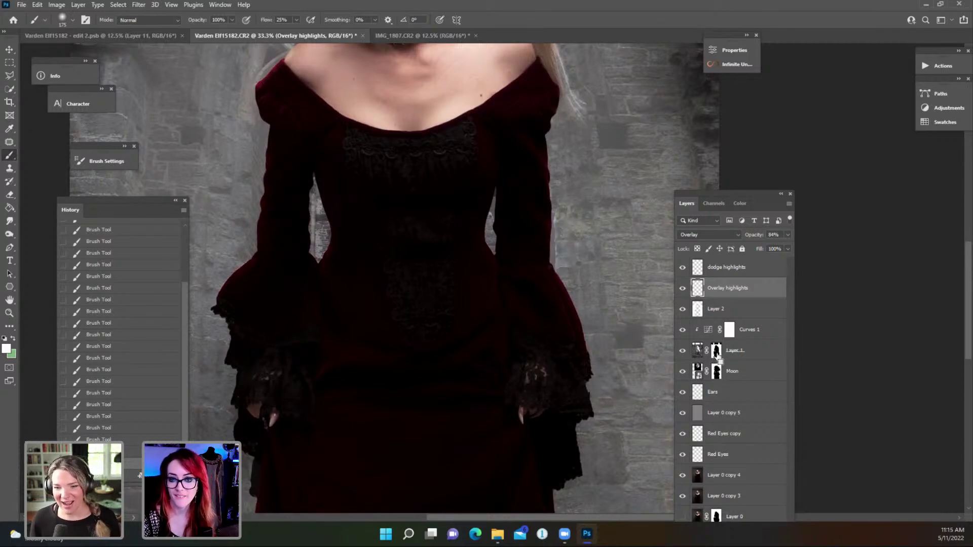
left_click_drag(559, 261, 557, 224)
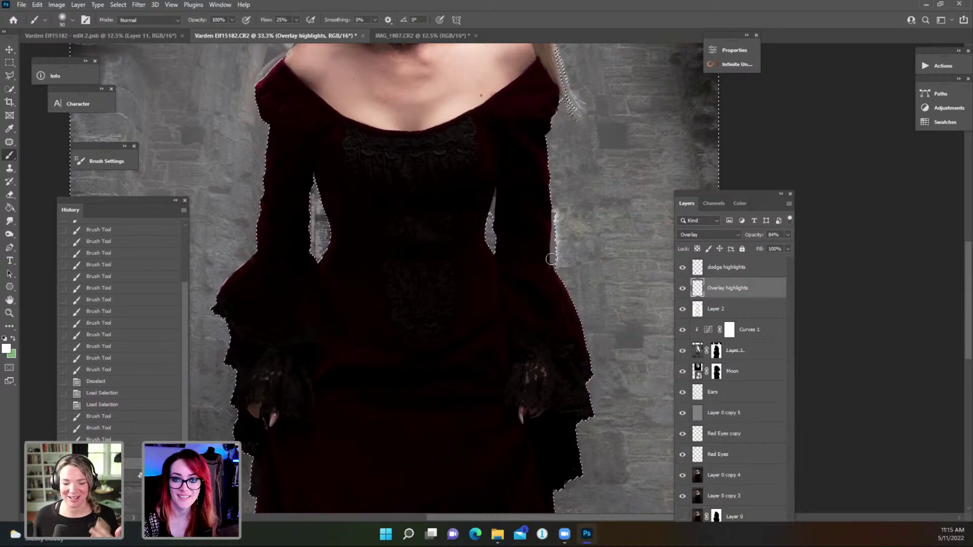
mouse_move(491, 221)
left_mouse_down()
mouse_move(495, 243)
mouse_move(493, 223)
left_mouse_up()
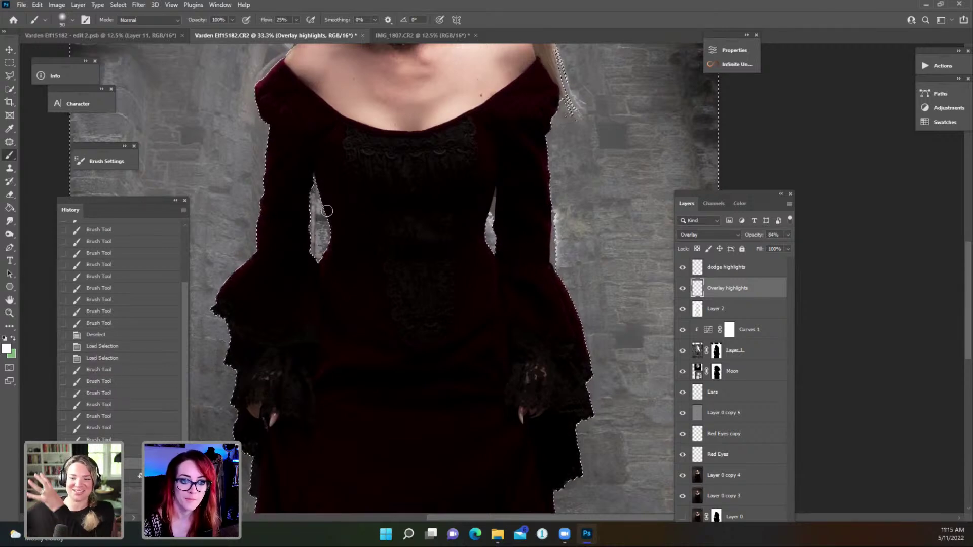
left_click_drag(327, 210, 329, 246)
left_click_drag(325, 218, 327, 251)
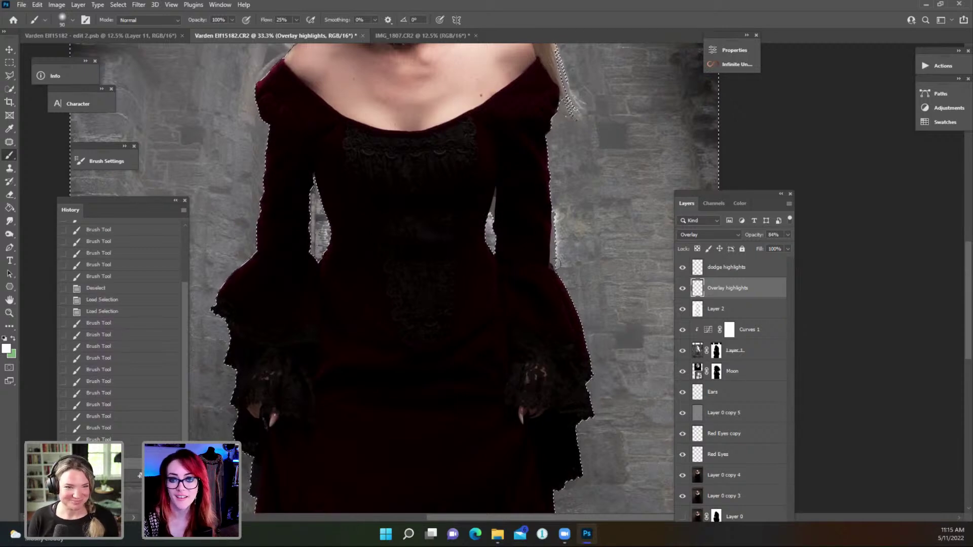
Build up the white highlight along the outer edge of the right sleeve above the flared cuff, and clear the selection
left_click_drag(556, 273, 553, 223)
mouse_move(555, 264)
left_mouse_down()
mouse_move(549, 197)
mouse_move(552, 253)
left_mouse_up()
left_click_drag(554, 258, 549, 219)
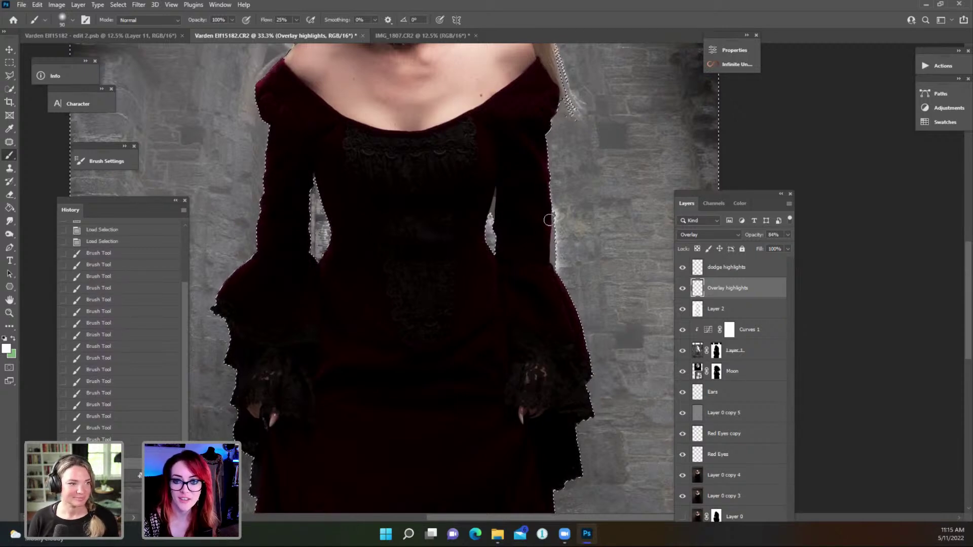
key("ctrl+minus")
key("ctrl+minus")
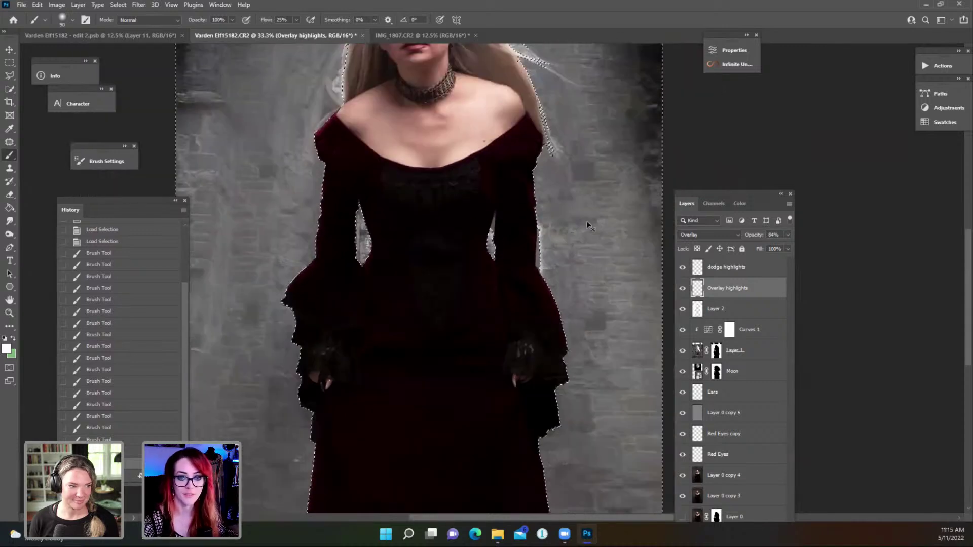
key("ctrl+minus")
key("ctrl+d")
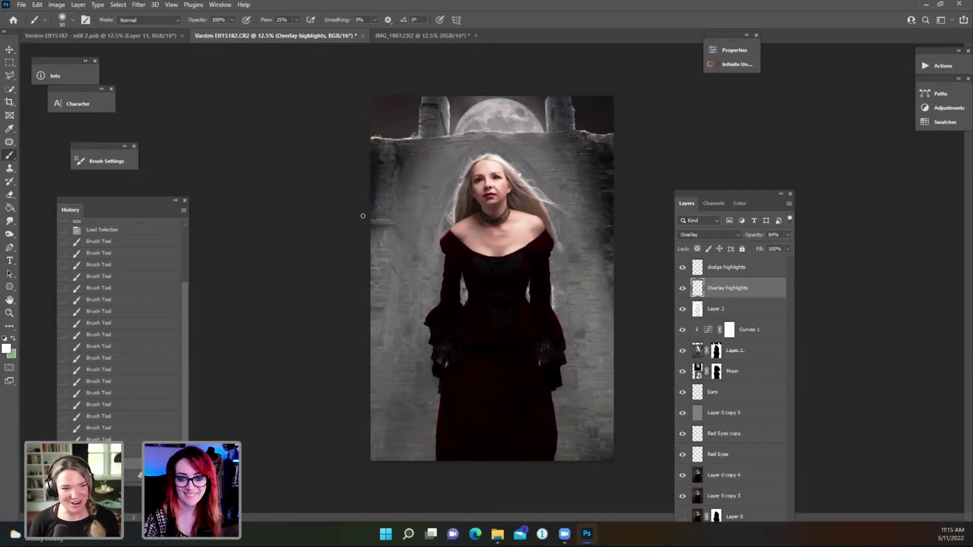
Lower the opacity of the Color Dodge highlight layer, Layer 2, to about 24%, keeping its fill at 100%
left_click(748, 308)
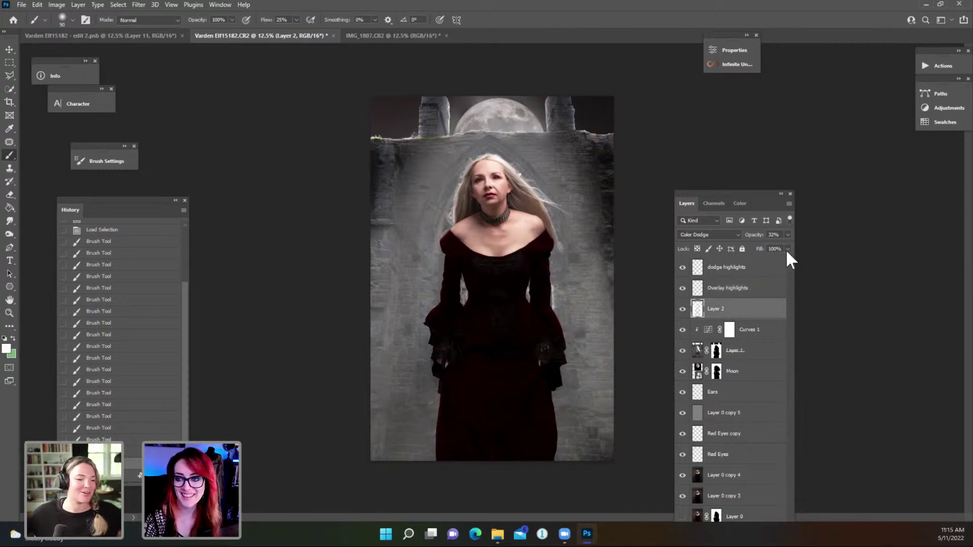
mouse_move(787, 250)
left_mouse_down()
mouse_move(774, 256)
mouse_move(802, 260)
left_mouse_up()
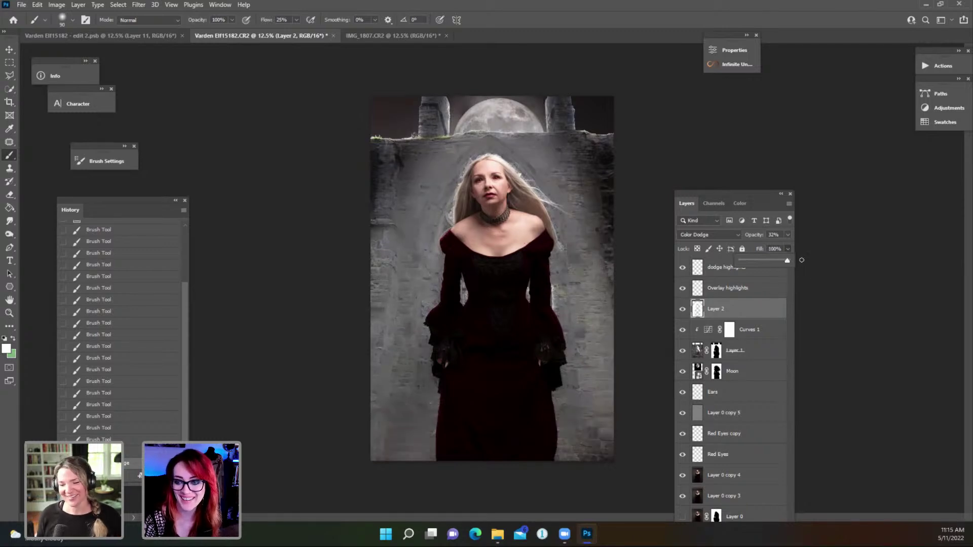
left_click(768, 306)
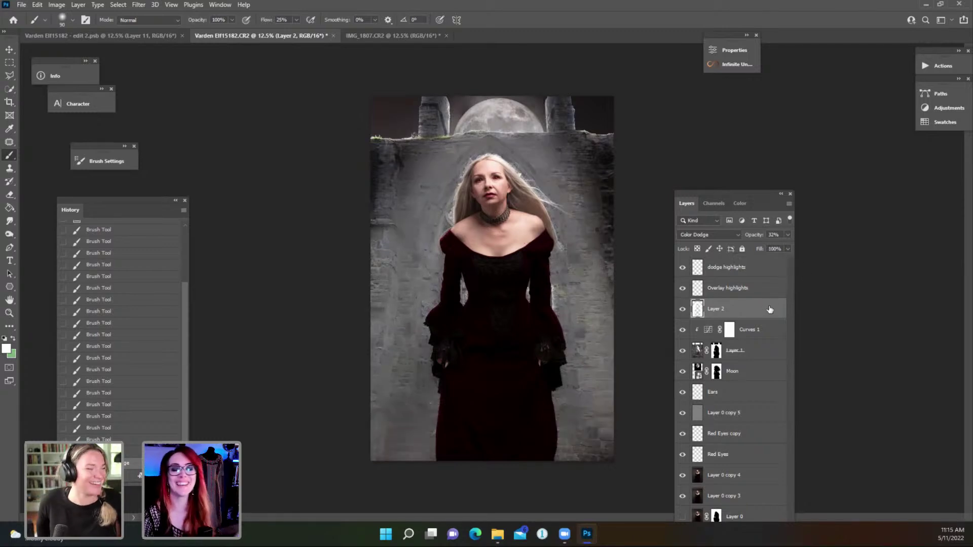
left_click(788, 235)
left_click_drag(755, 245, 752, 251)
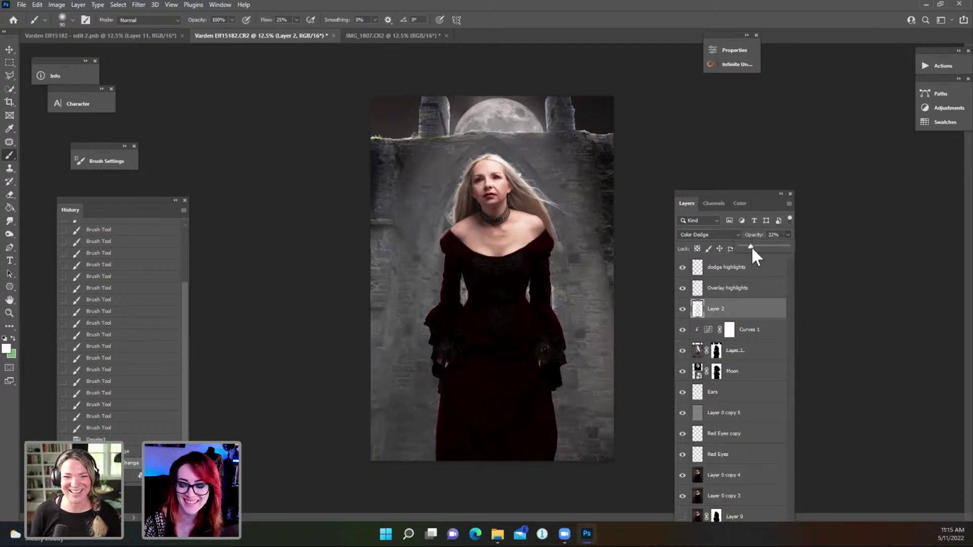
left_click(754, 309)
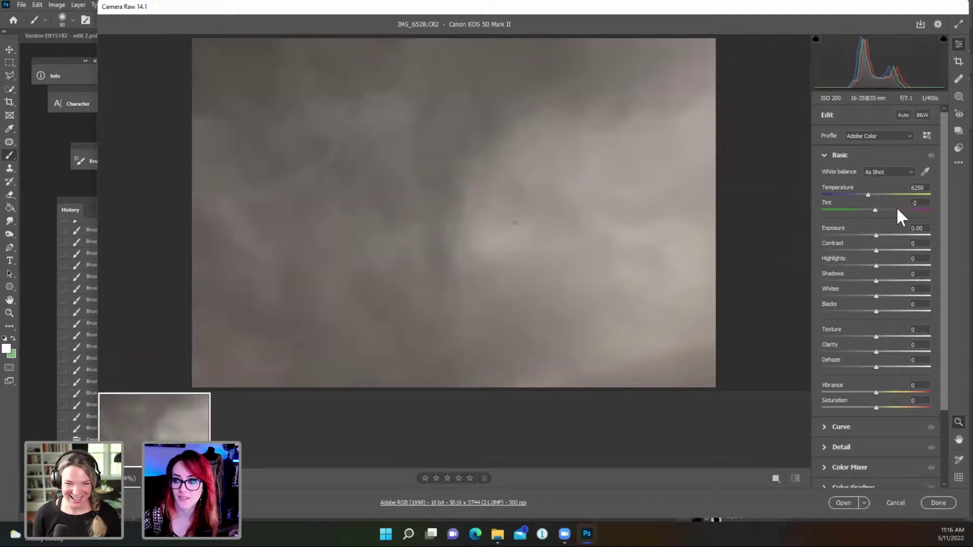
Open IMG_6528.CR2 with temperature 4450 and tint -37, and patch out the dark spot in the clouds
mouse_move(868, 194)
left_mouse_down()
mouse_move(849, 196)
mouse_move(856, 209)
left_mouse_up()
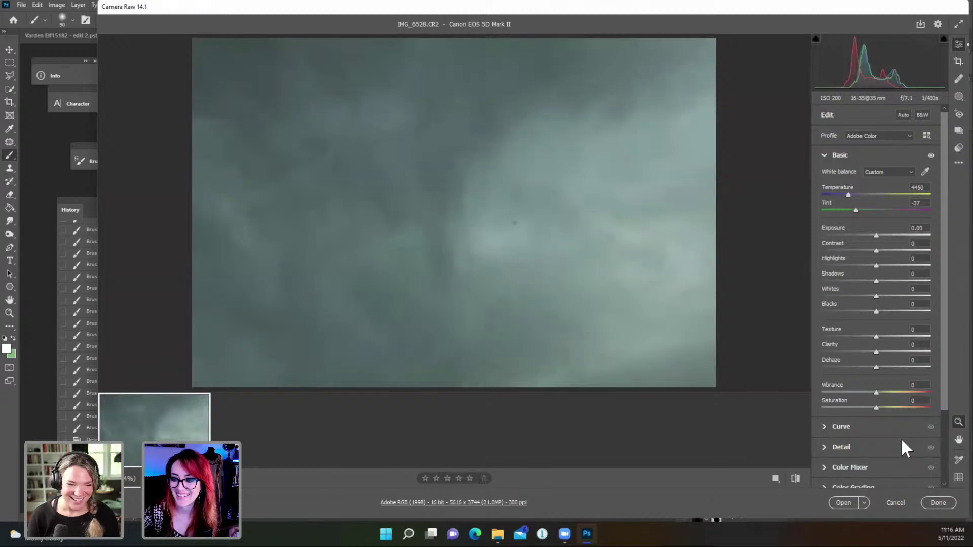
left_click(849, 503)
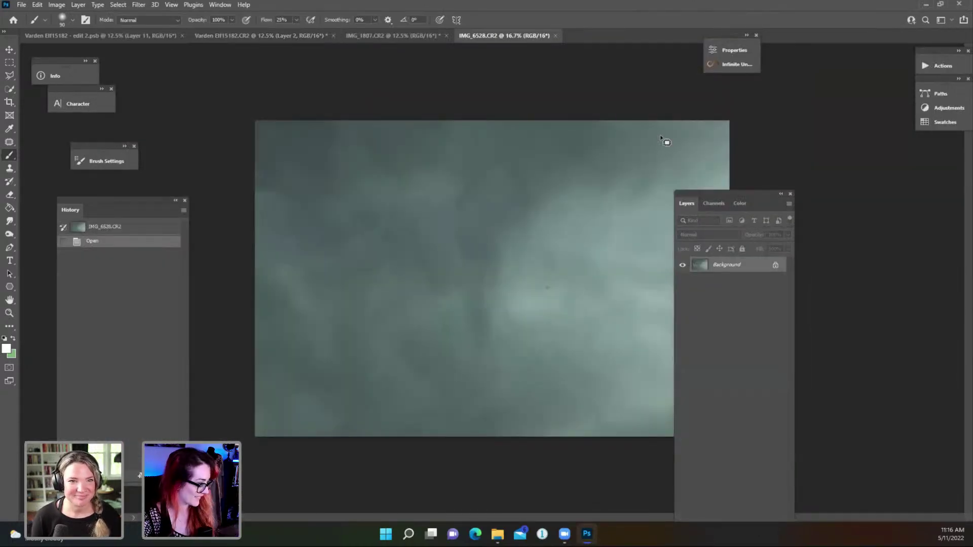
key("j")
left_click_drag(558, 275, 578, 234)
key("ctrl+d")
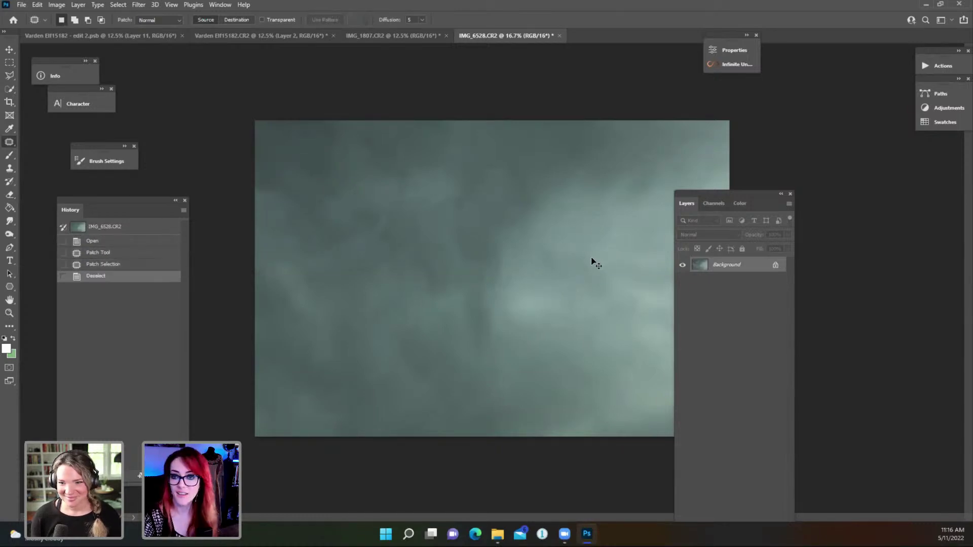
Copy the entire cloud image and paste it into the Varden Elf15182.CR2 composite directly above Layer 2
key("ctrl+a")
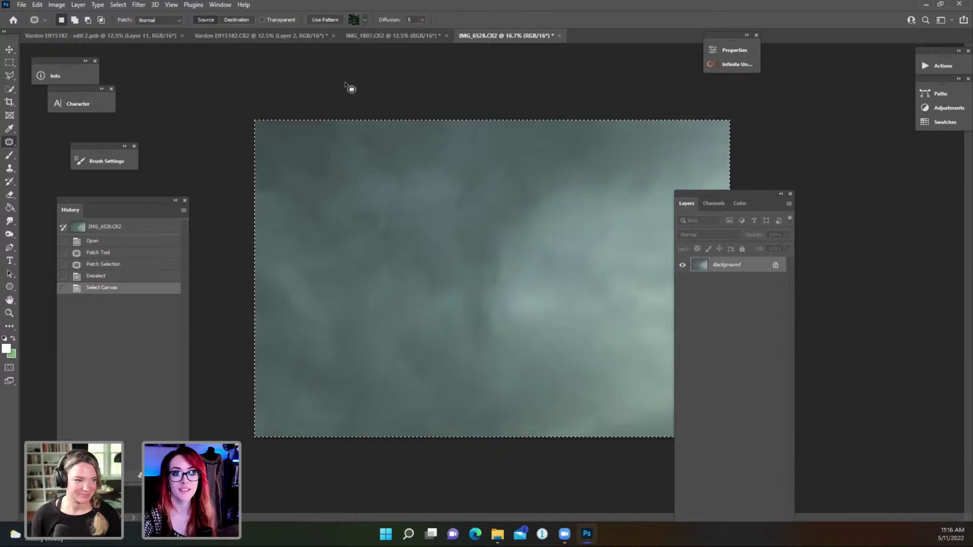
left_click(144, 36)
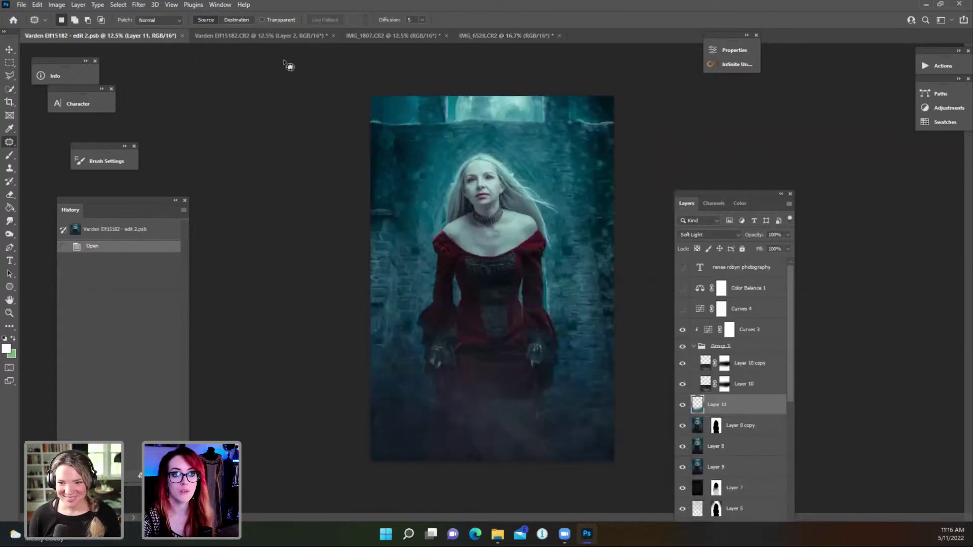
left_click(264, 35)
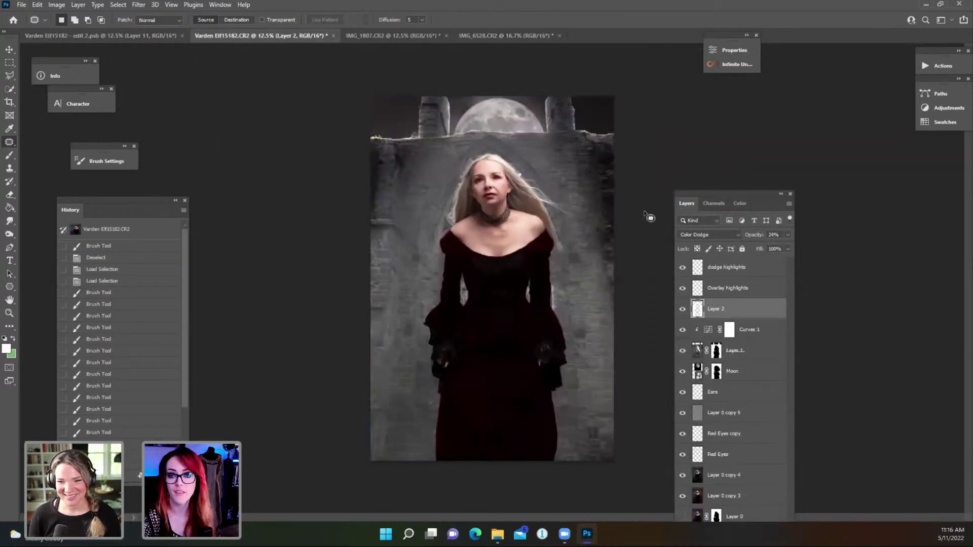
key("ctrl+v")
left_click_drag(762, 196, 862, 98)
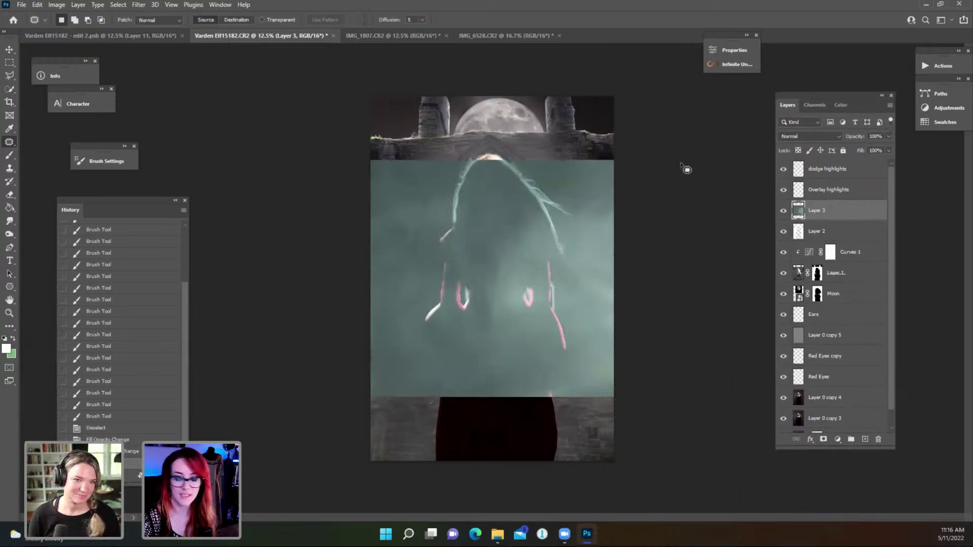
Rotate the pasted cloud layer about -90° and enlarge it to about 107% to cover the whole canvas
key("ctrl+t")
left_click_drag(689, 193, 424, 127)
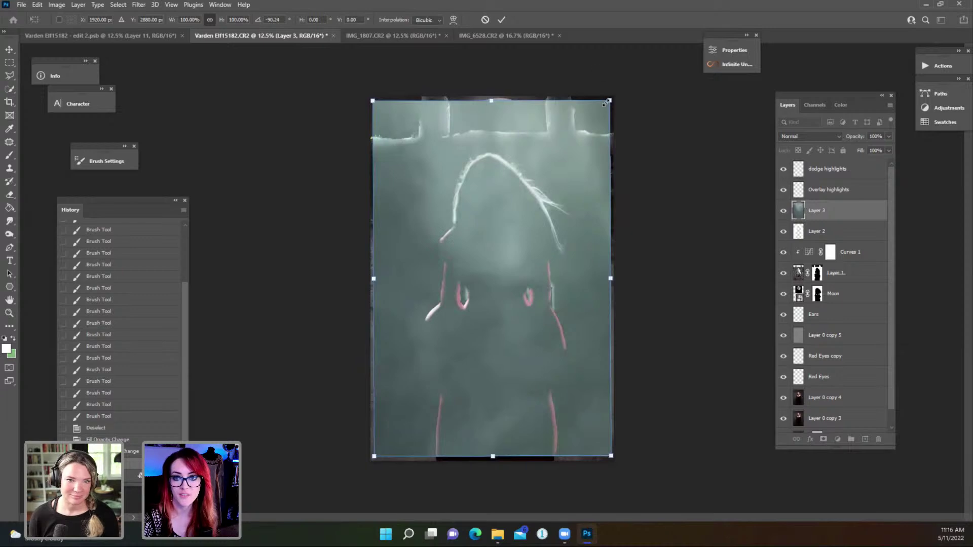
left_click_drag(609, 100, 618, 87)
left_click_drag(373, 456, 367, 468)
key("Return")
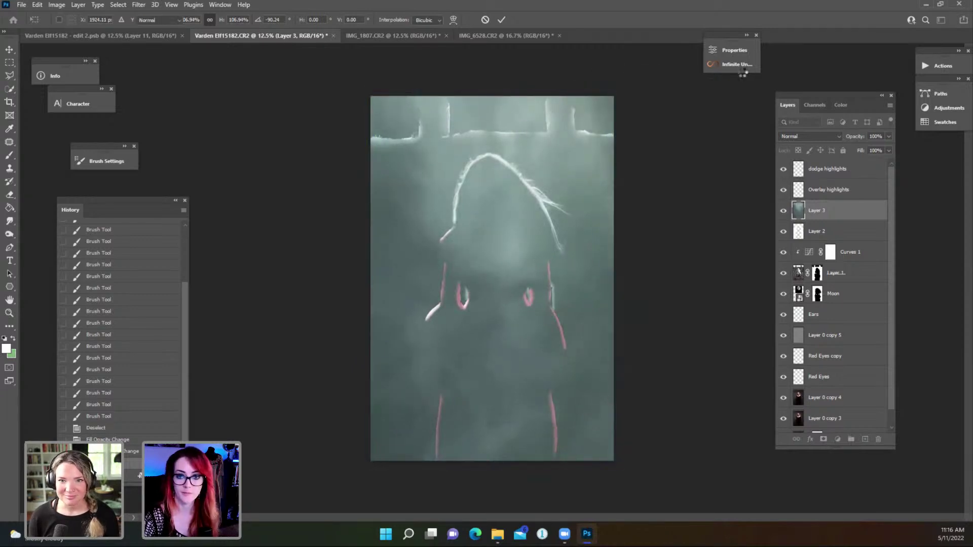
Set the cloud layer's blend mode to Soft Light and duplicate the layer twice
left_click(822, 136)
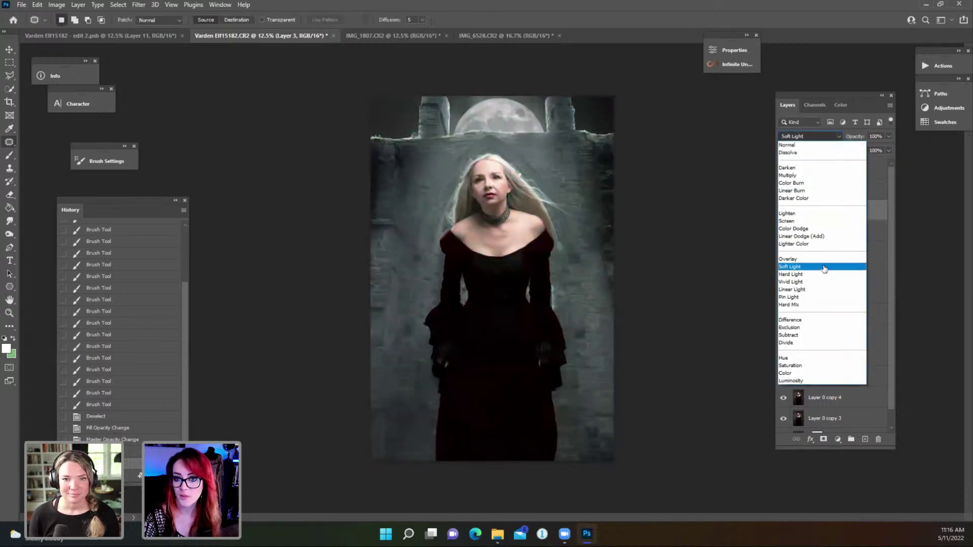
left_click(827, 269)
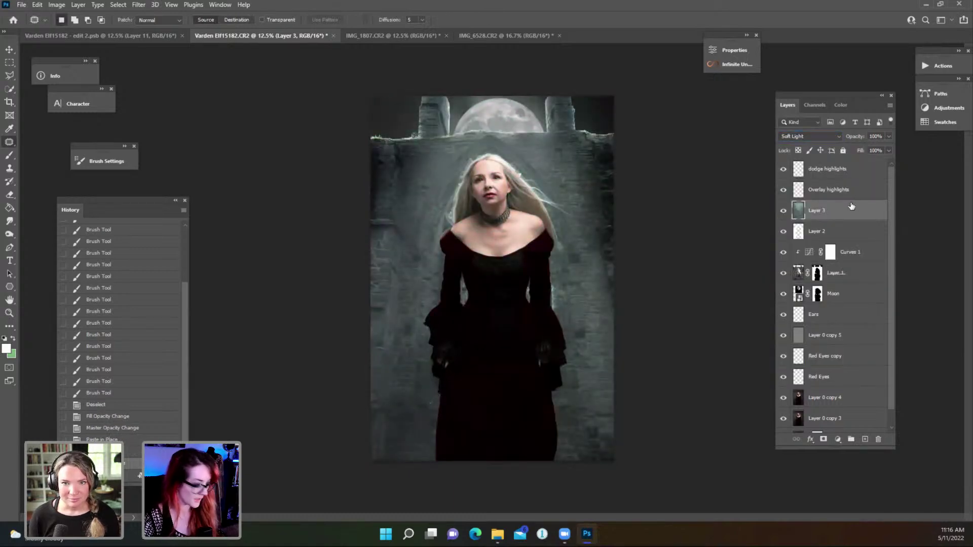
key("ctrl+j")
key("ctrl+j")
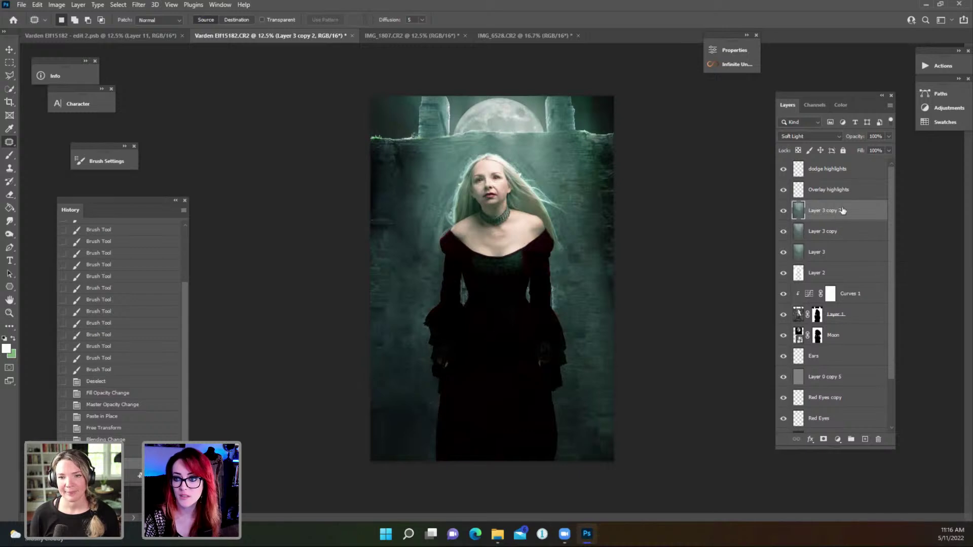
Copy Layer 0's figure mask onto Layer 3 copy and Layer 3 to keep the cloud tint off the woman
left_click(817, 337)
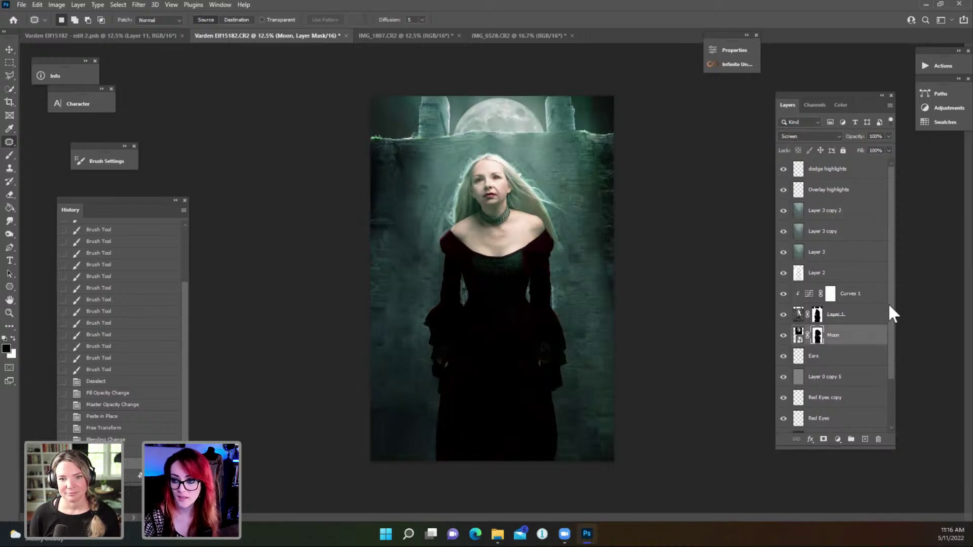
left_click_drag(890, 305, 890, 352)
left_click(817, 421)
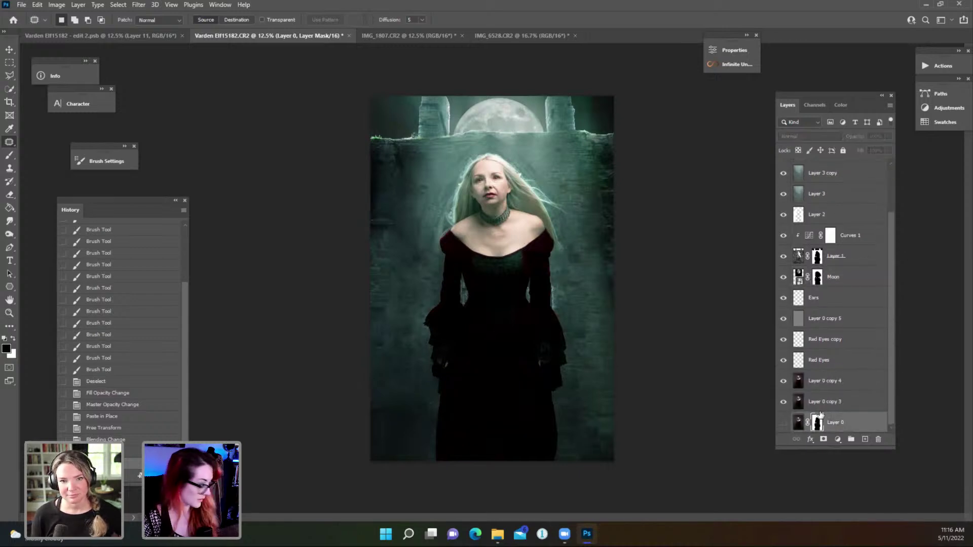
left_click_drag(820, 425, 843, 272)
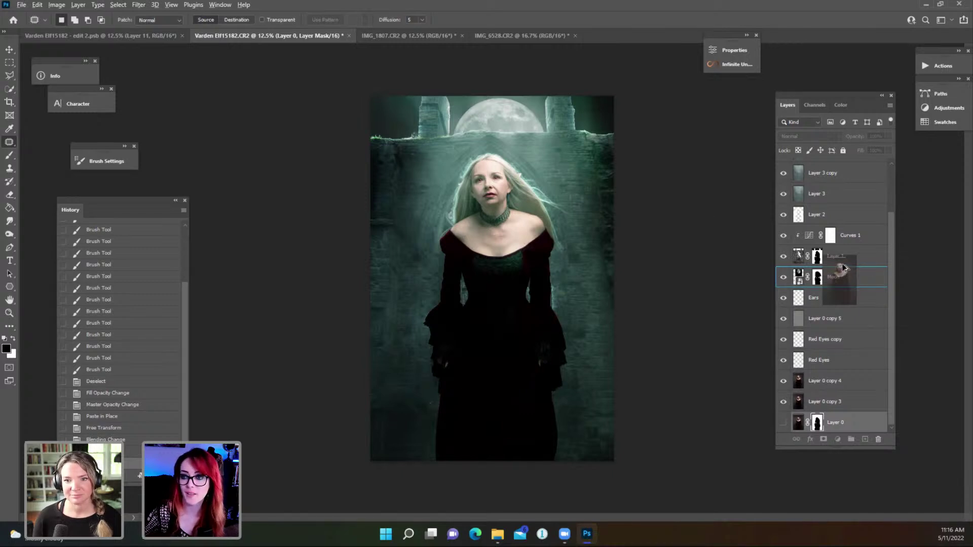
left_click_drag(844, 267, 844, 267)
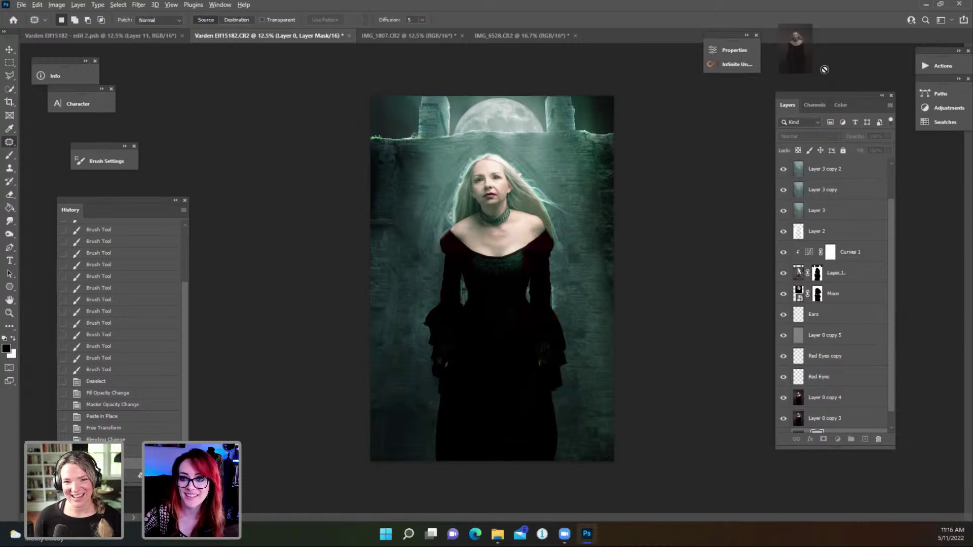
left_click_drag(857, 110, 819, 201)
scroll(865, 340, "down", 2)
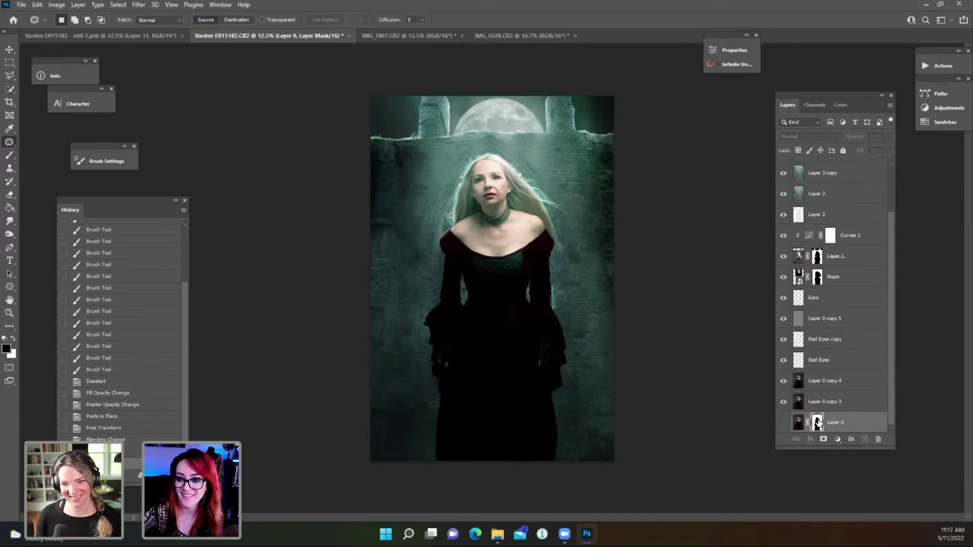
left_click_drag(817, 424, 817, 204)
scroll(890, 218, "up", 2)
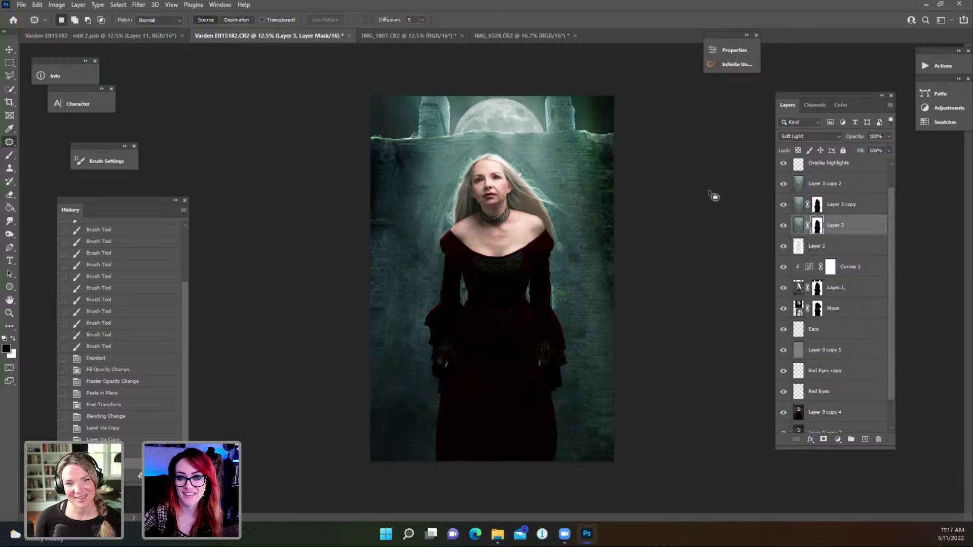
Toggle the visibility of the Overlay highlights layer and Layer 2 to compare the image with and without them
scroll(805, 196, "up", 1)
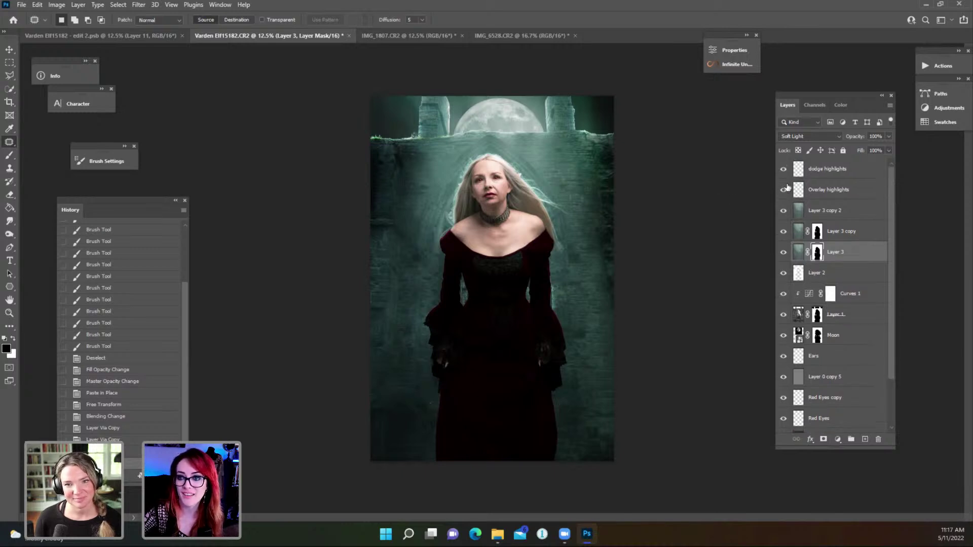
left_click(784, 190)
left_click(785, 190)
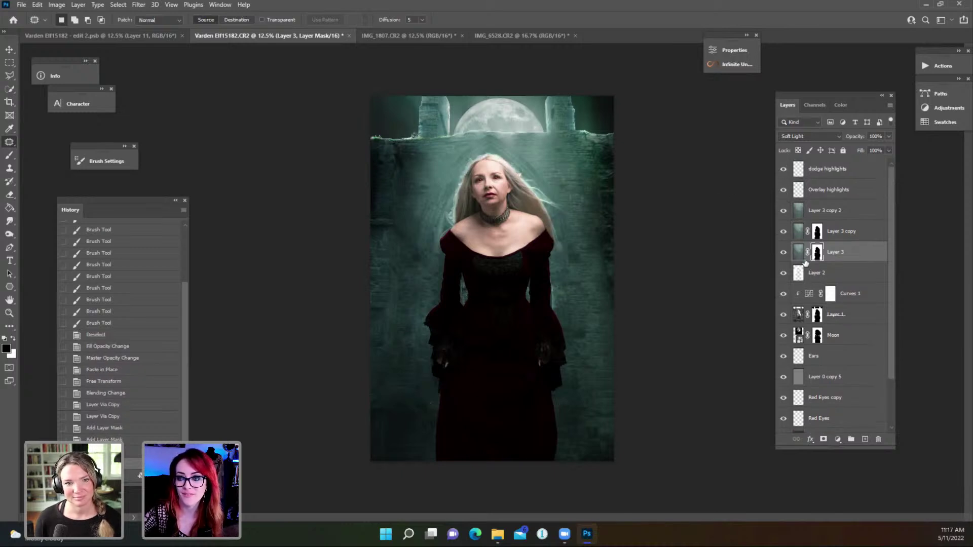
left_click(784, 275)
left_click(784, 274)
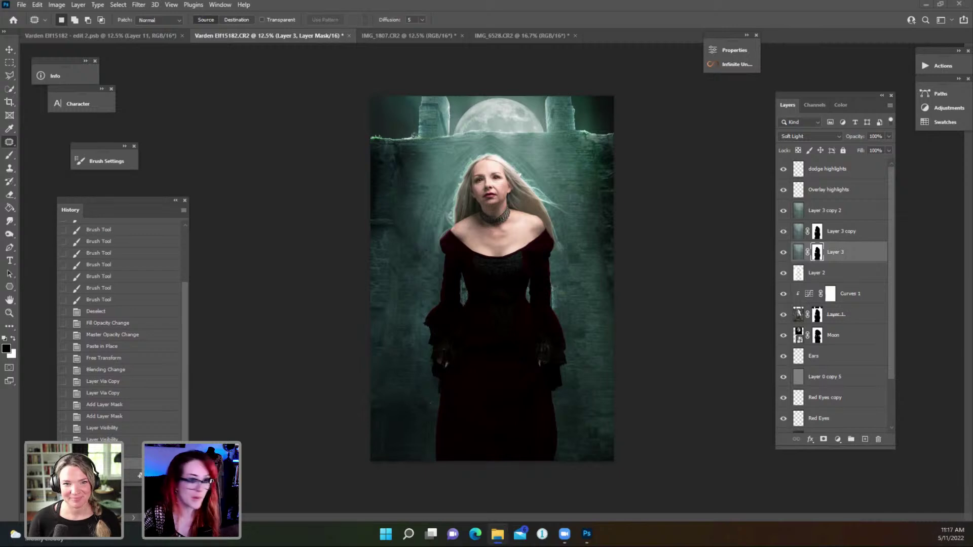
Open the speckled texture photo 595B9965.CR2 through Camera Raw with its Saturation reduced to about -77
left_click(240, 342)
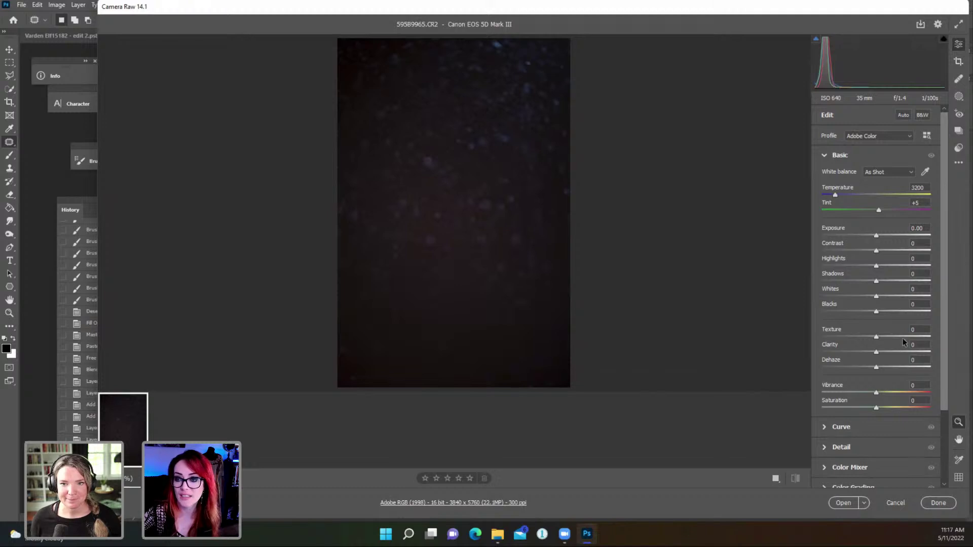
left_click(842, 407)
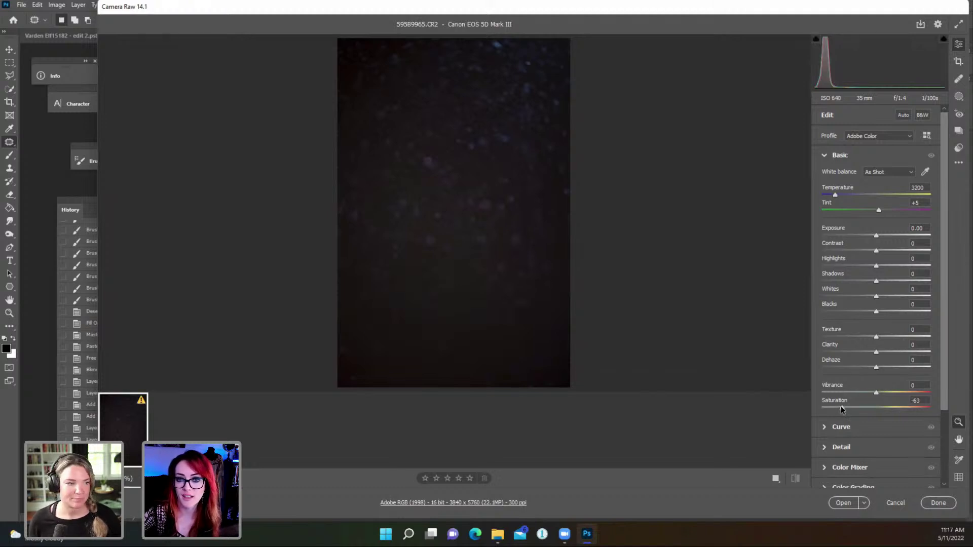
left_click_drag(842, 409, 836, 409)
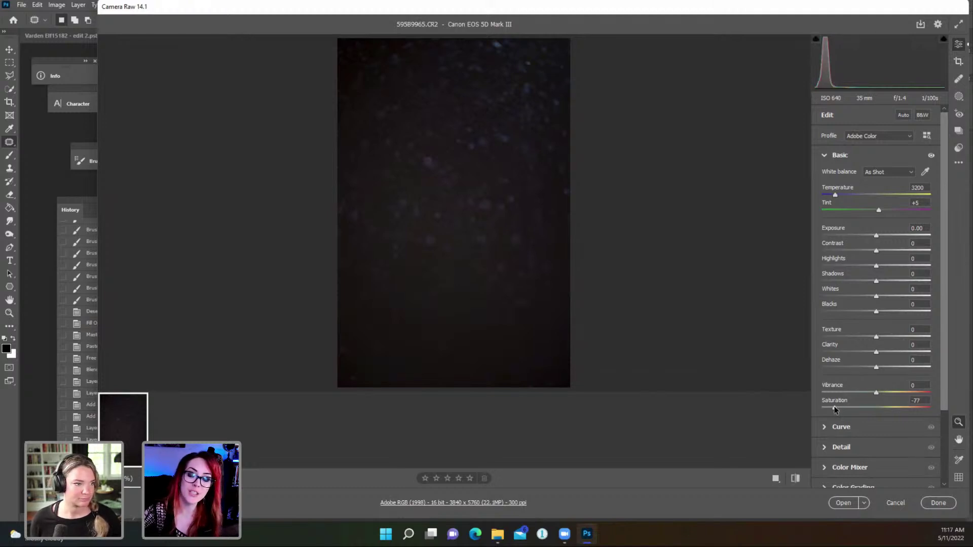
left_click(846, 504)
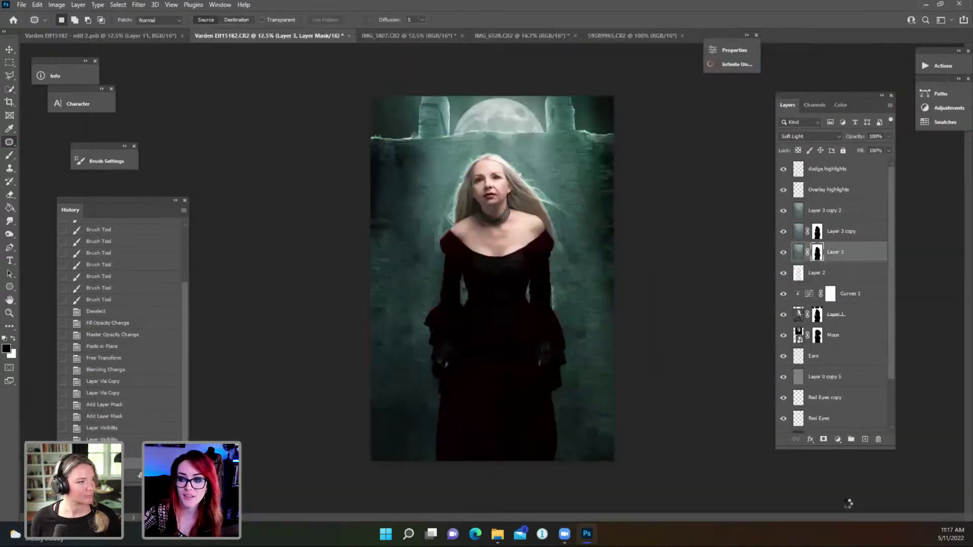
Copy the whole speckled texture into the portrait above Layer 3, blend it with Screen and copy Layer 3's figure mask onto it
key("ctrl+a")
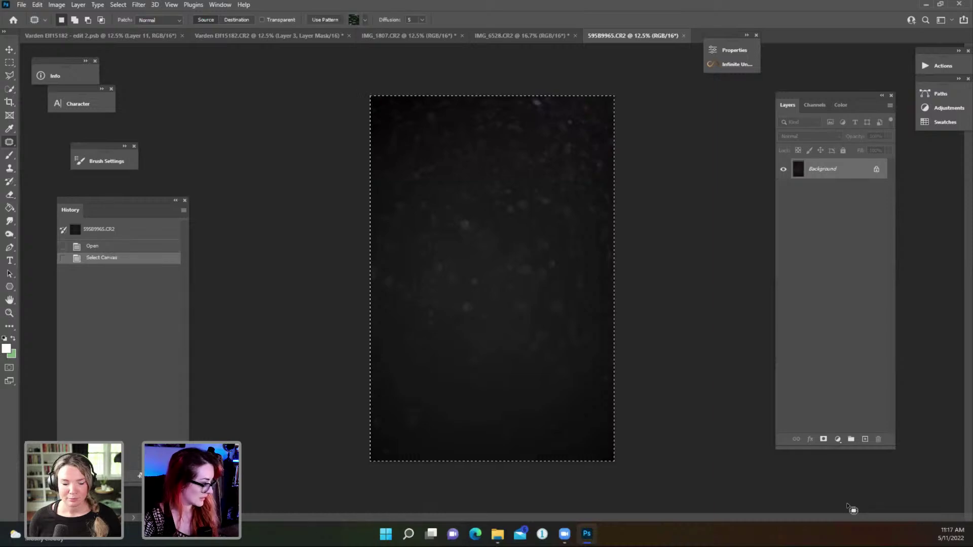
left_click(269, 36)
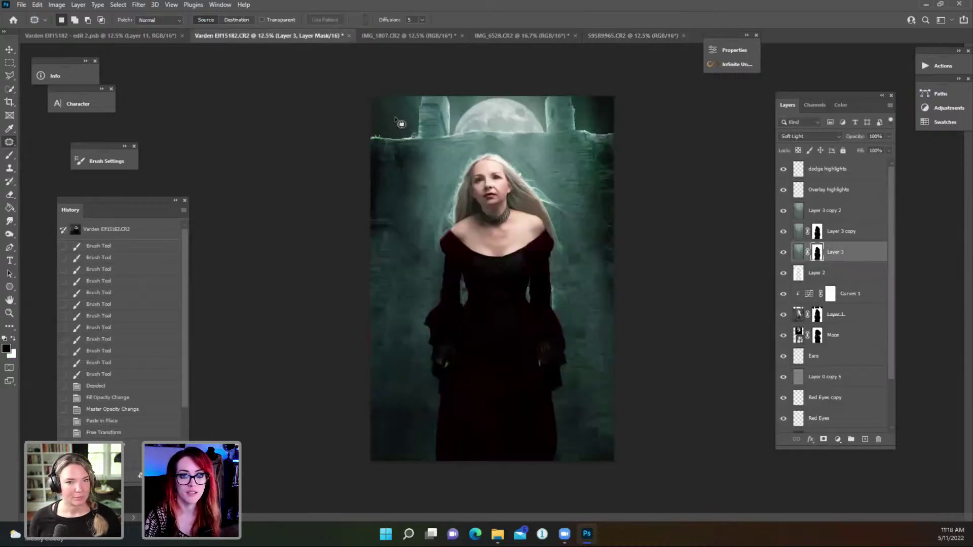
key("ctrl+v")
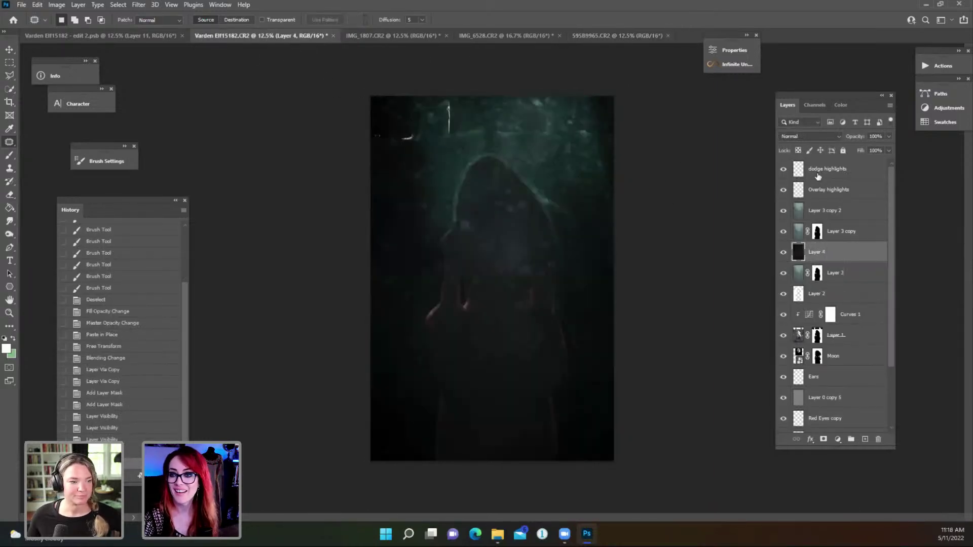
left_click(826, 133)
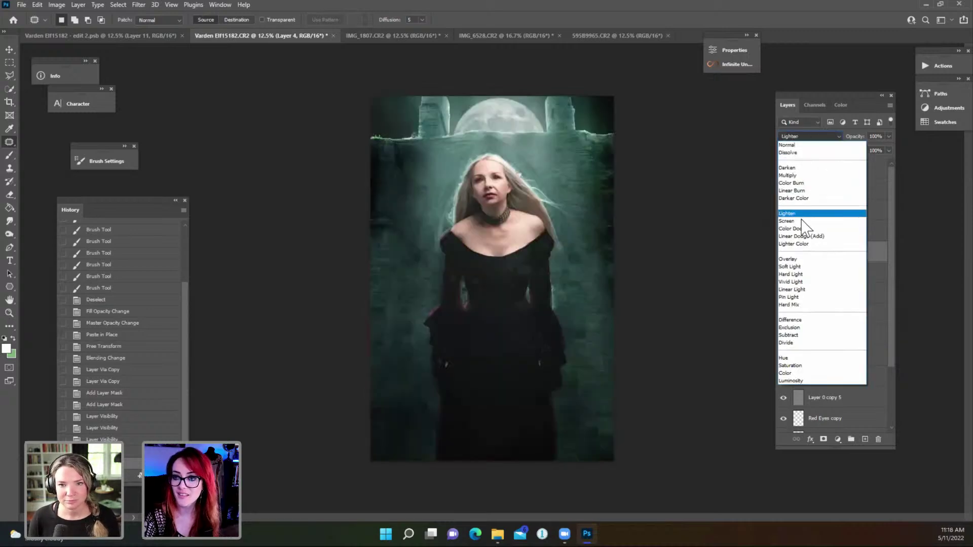
left_click(806, 223)
left_click_drag(818, 274, 818, 253)
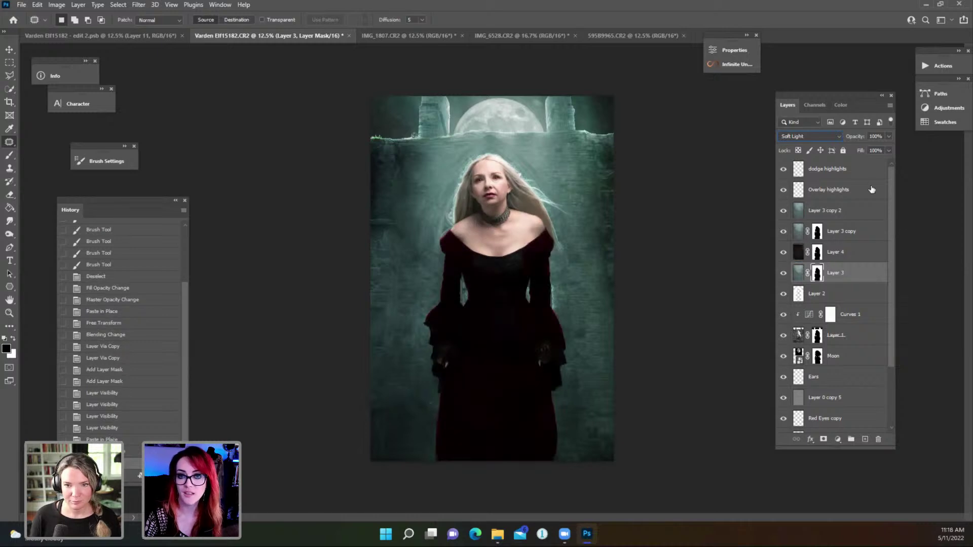
Group the layers from Layer 3 copy 2 down to Layer 3 and name the group Atmosphere
left_click(842, 214)
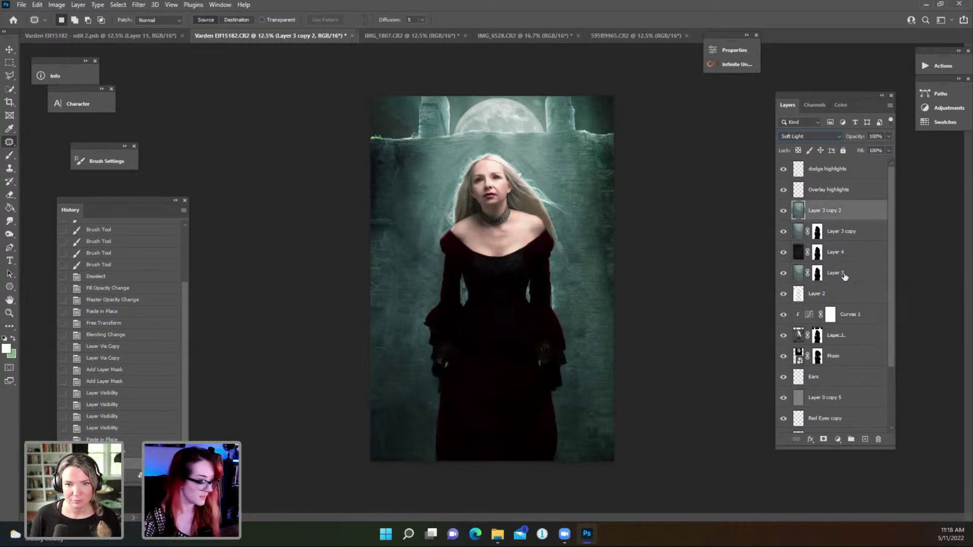
left_click(850, 274, "shift")
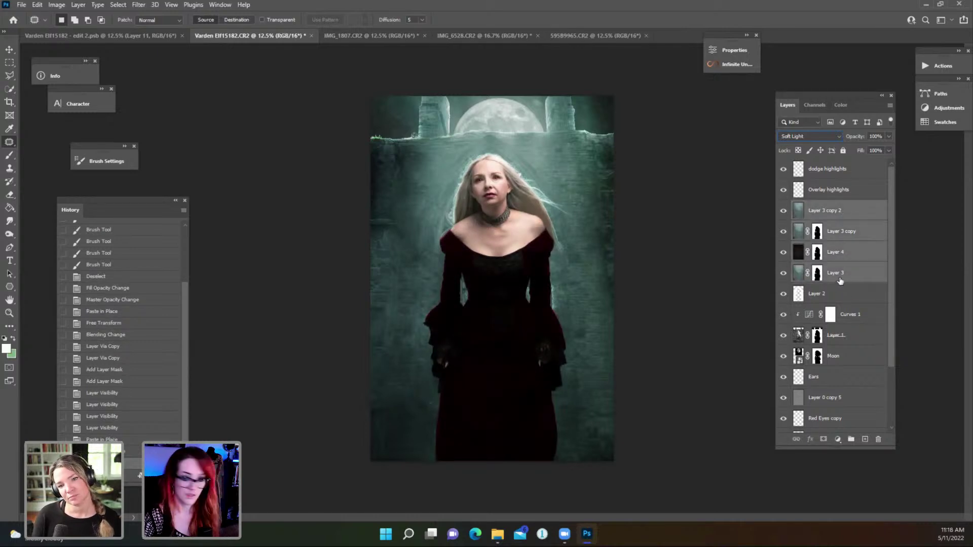
key("ctrl+g")
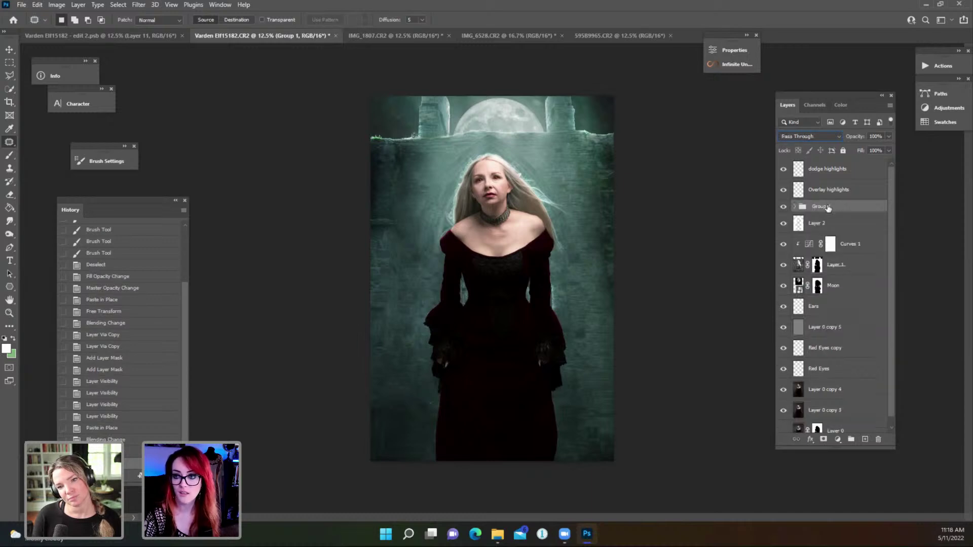
double_click(828, 206)
type("Atm")
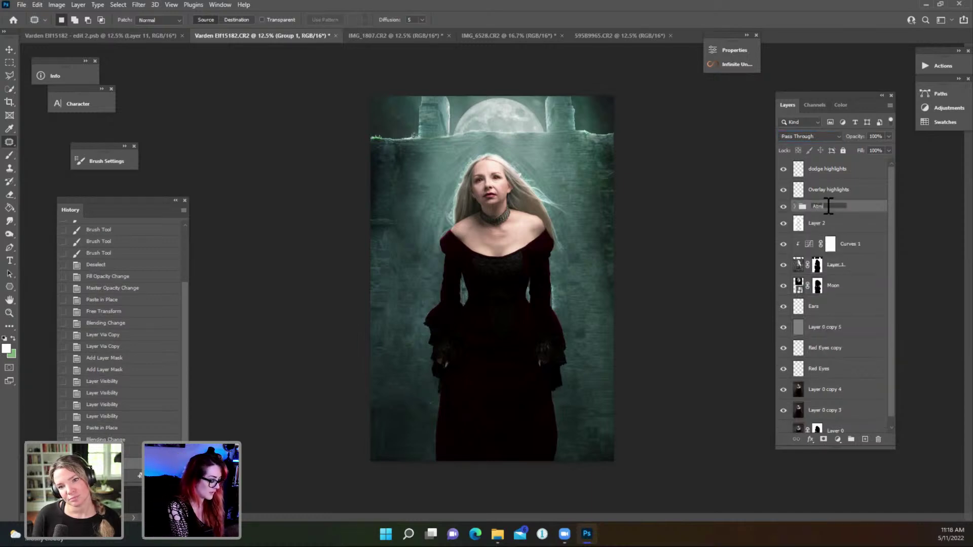
type("ospheres")
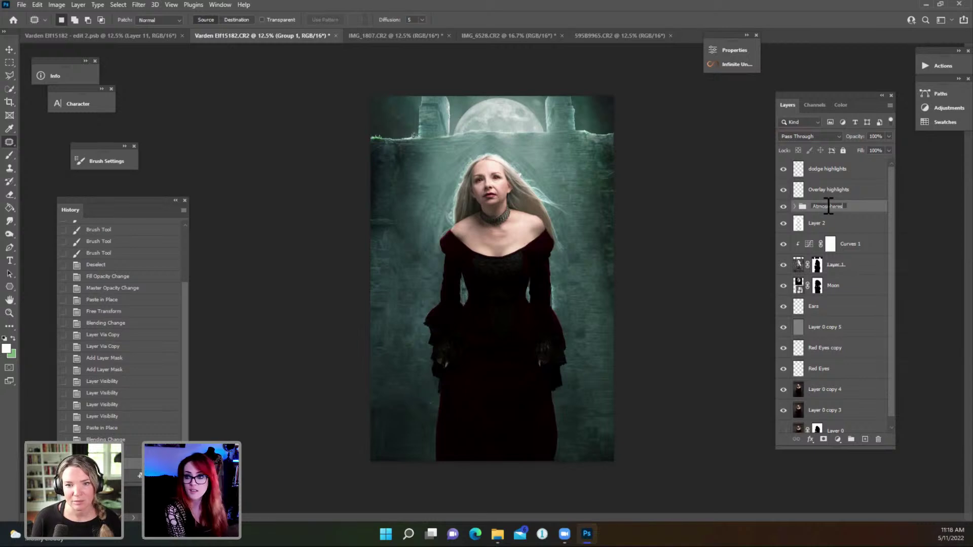
key("Return")
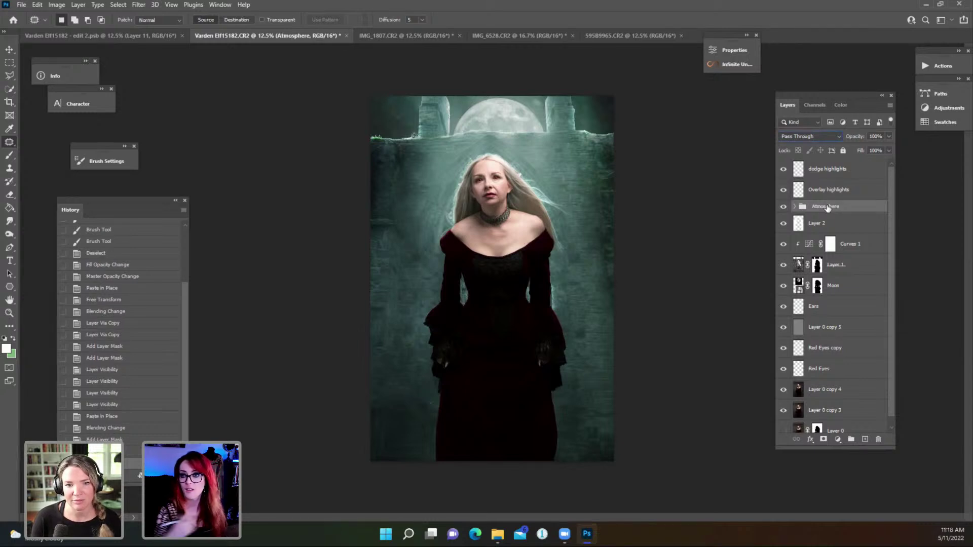
Expand the Atmosphere group, select Layer 4 and review its source texture in the 595B9965.CR2 document
left_click(794, 207)
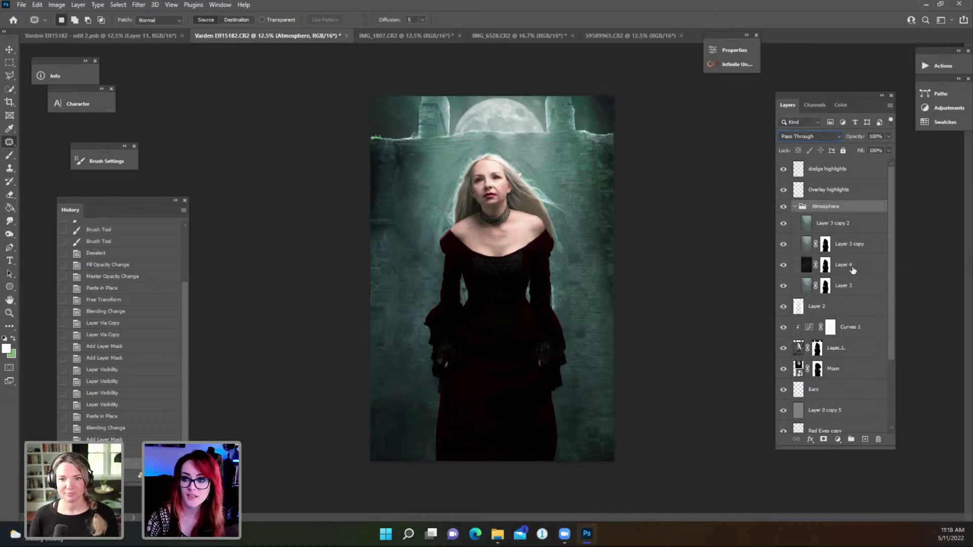
left_click(853, 269)
left_click(643, 35)
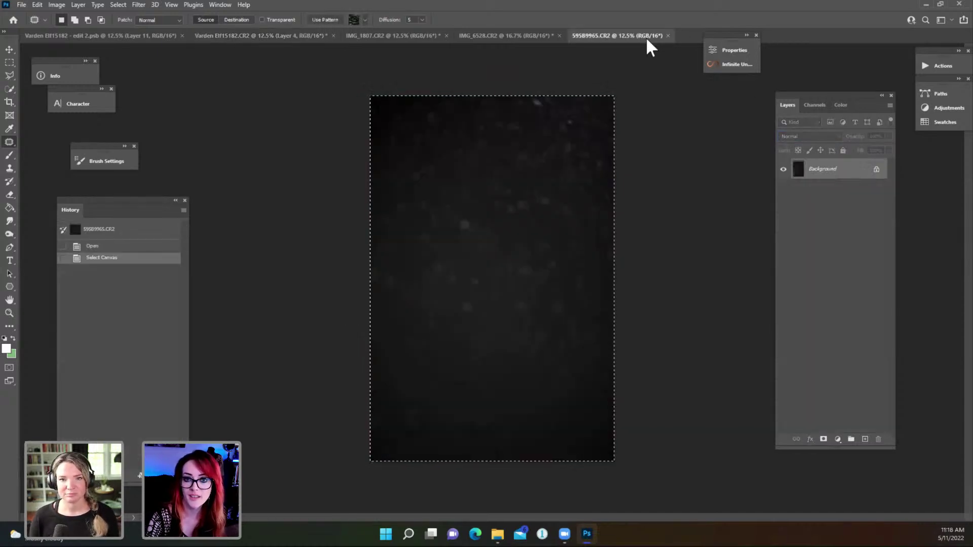
left_click(261, 35)
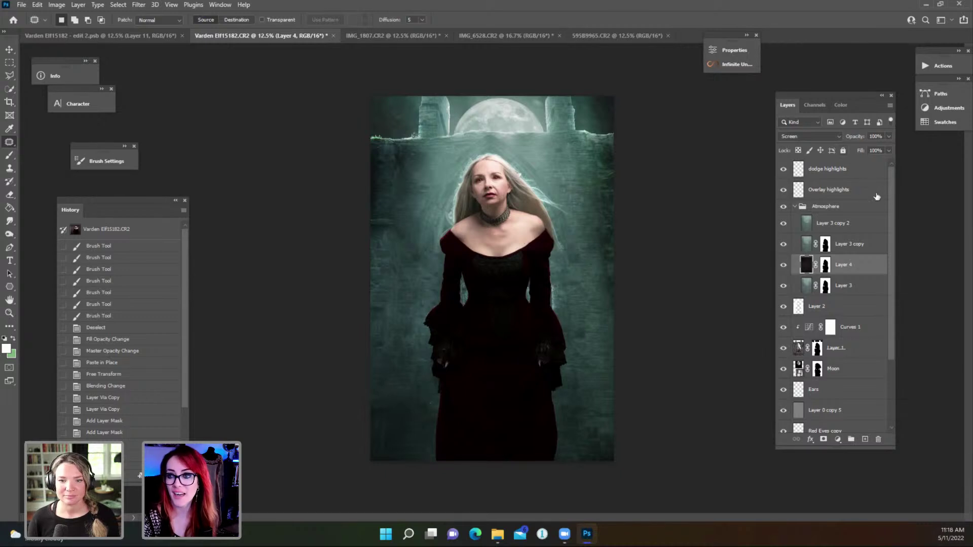
Copy the entire smoke image and paste it into the portrait as a new layer above dodge highlights
left_click(854, 169)
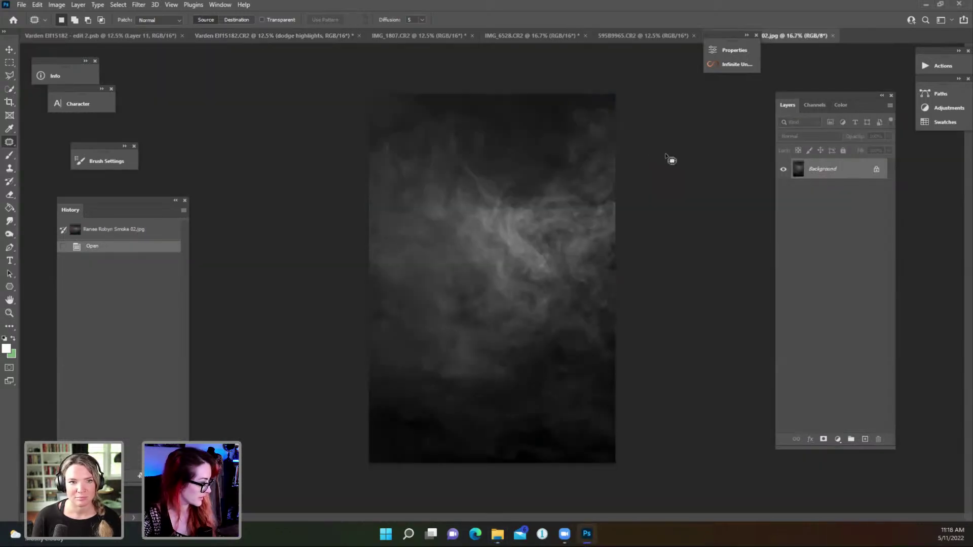
key("ctrl+a")
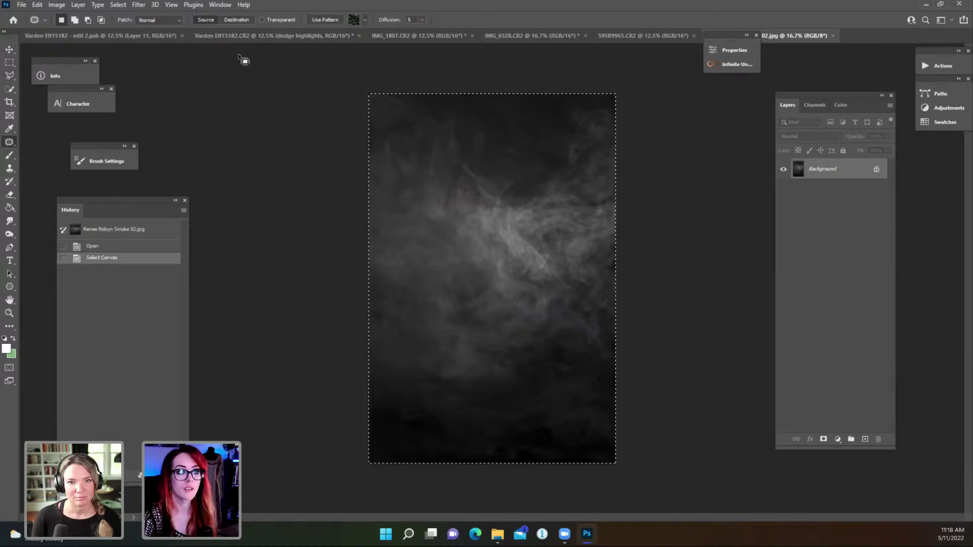
left_click(279, 35)
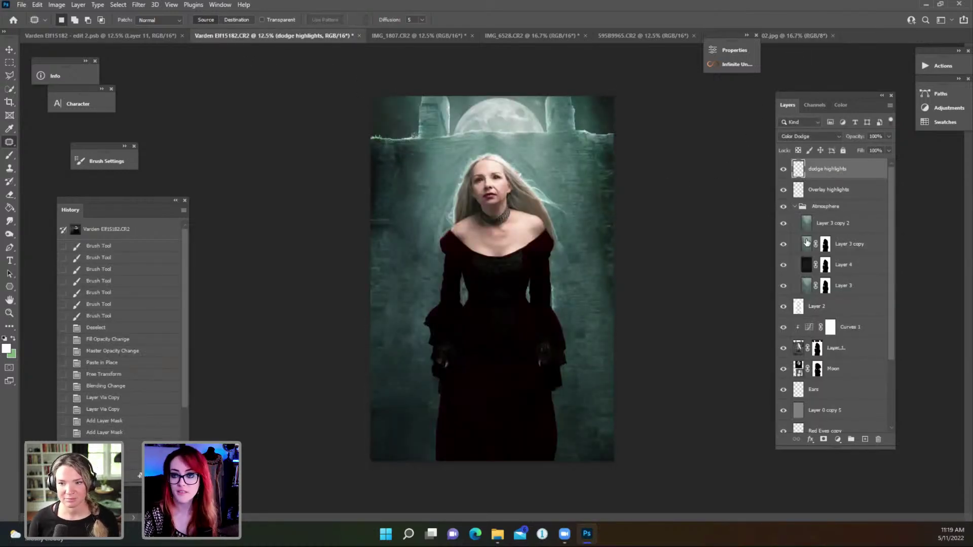
key("ctrl+shift+v")
Move the smoke layer down over the dress and stretch its width to about 137% to span the canvas
key("ctrl+t")
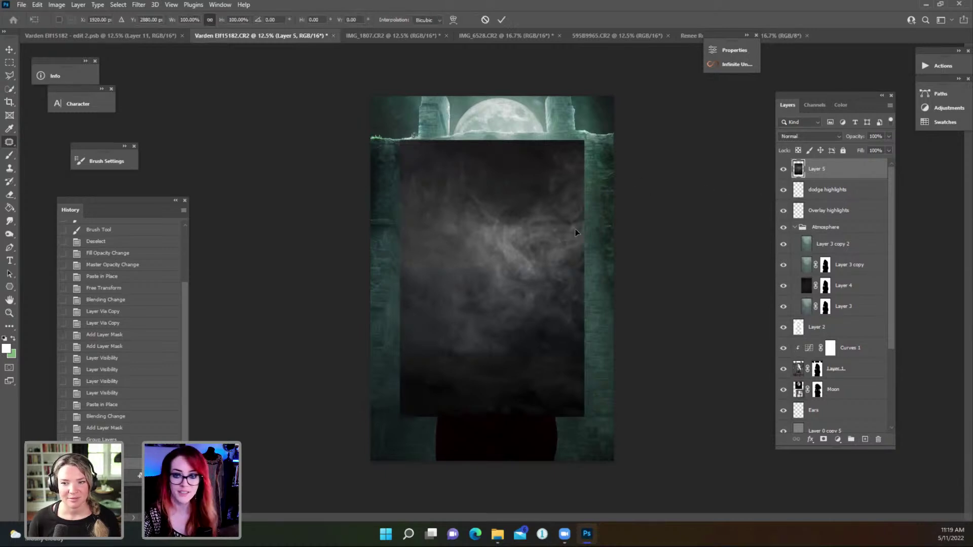
left_click_drag(541, 235, 541, 357)
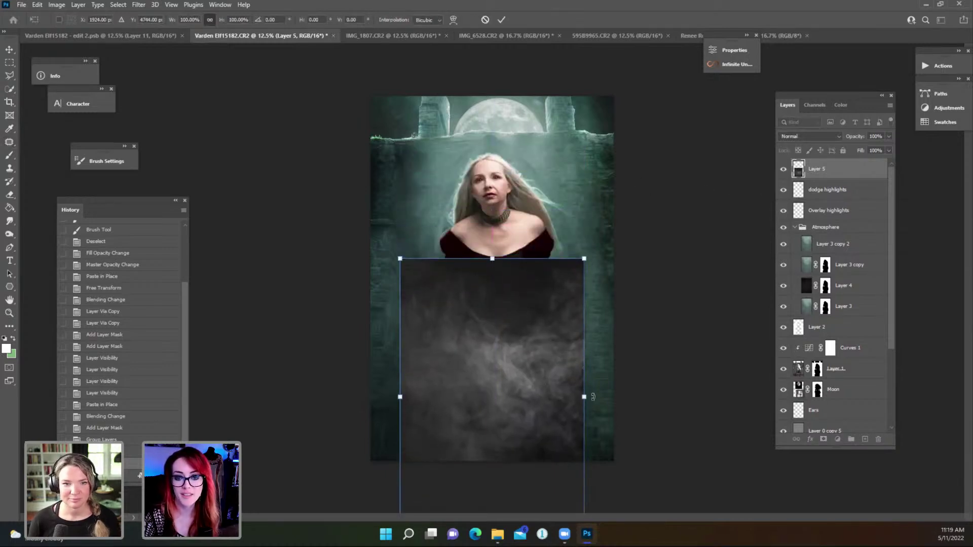
left_click_drag(584, 398, 619, 397)
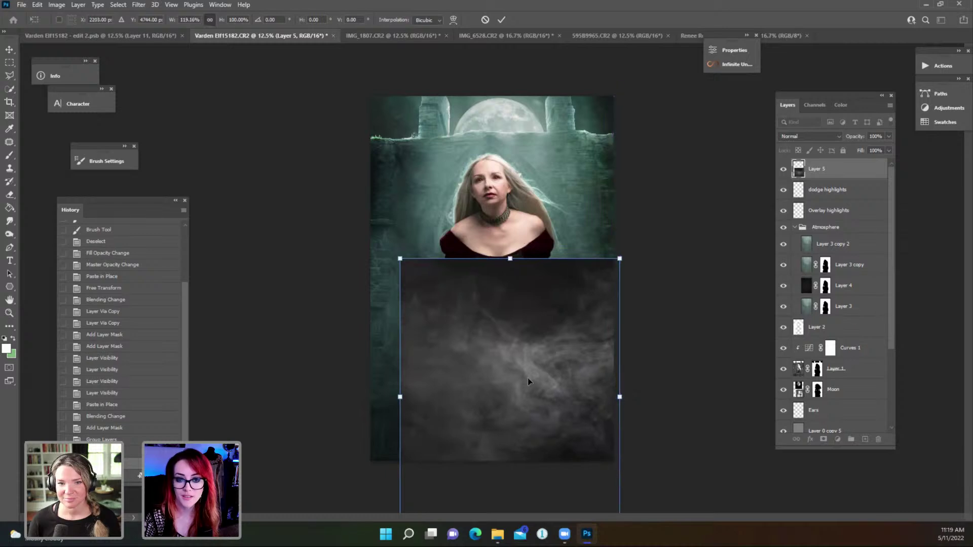
left_click_drag(400, 401, 365, 405)
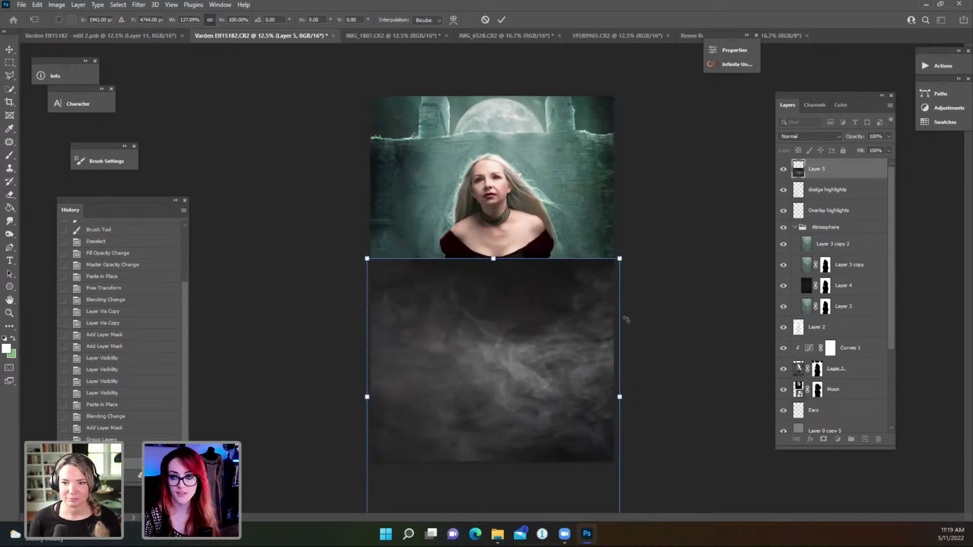
key("Return")
key("j")
Place the smoke layer in the Atmosphere group directly above Layer 3 and set its blend mode to Screen
left_click_drag(838, 178, 841, 297)
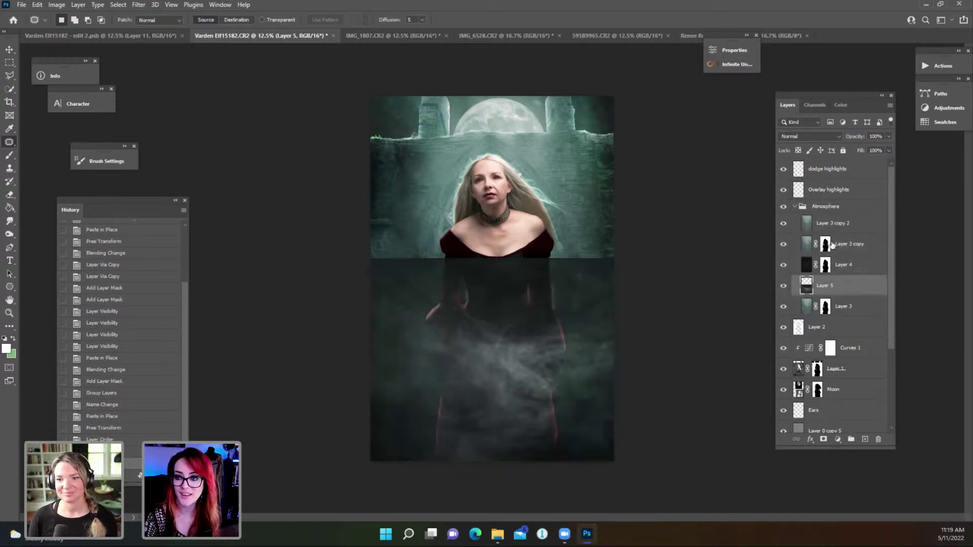
left_click(823, 138)
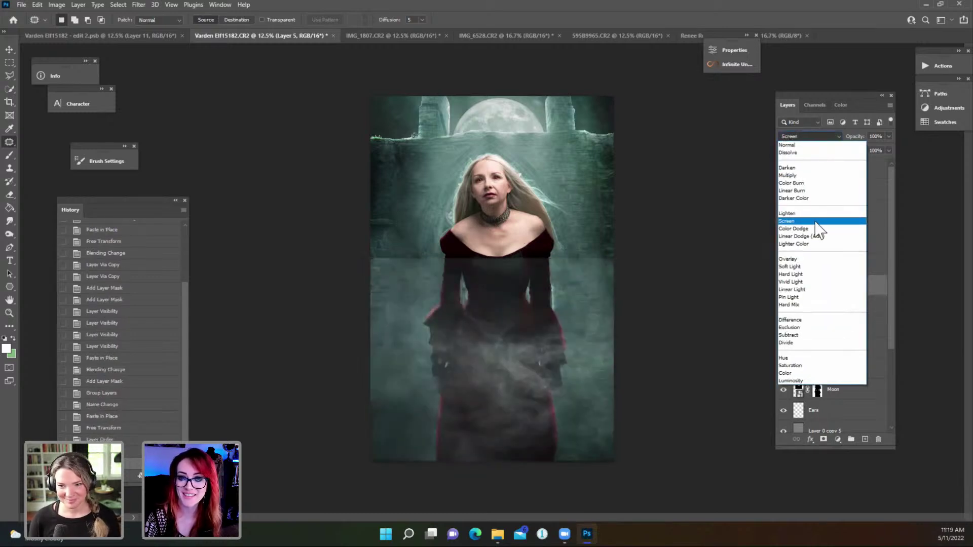
left_click(815, 222)
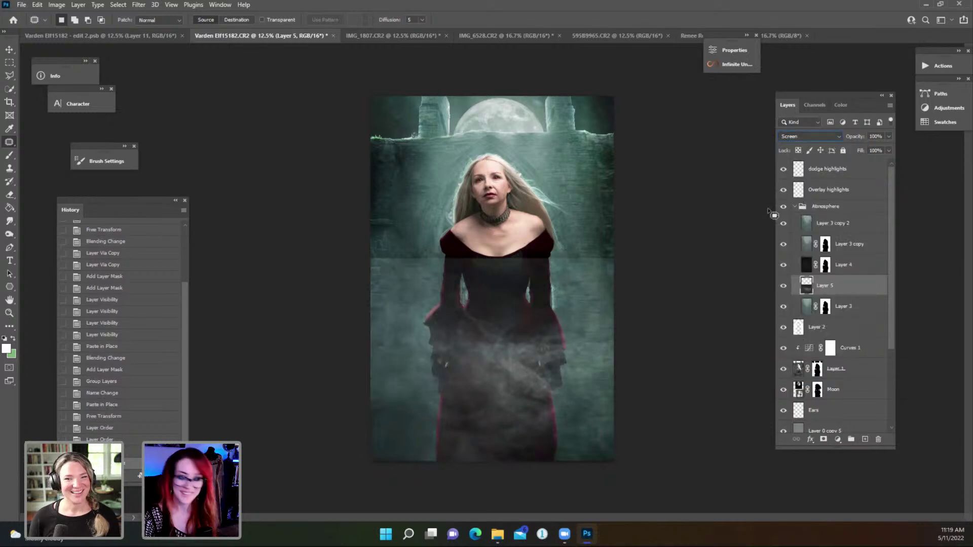
Add a mask to the smoke layer and paint out its hard upper edge with a 1300 px black brush at 25% flow
left_click(824, 440)
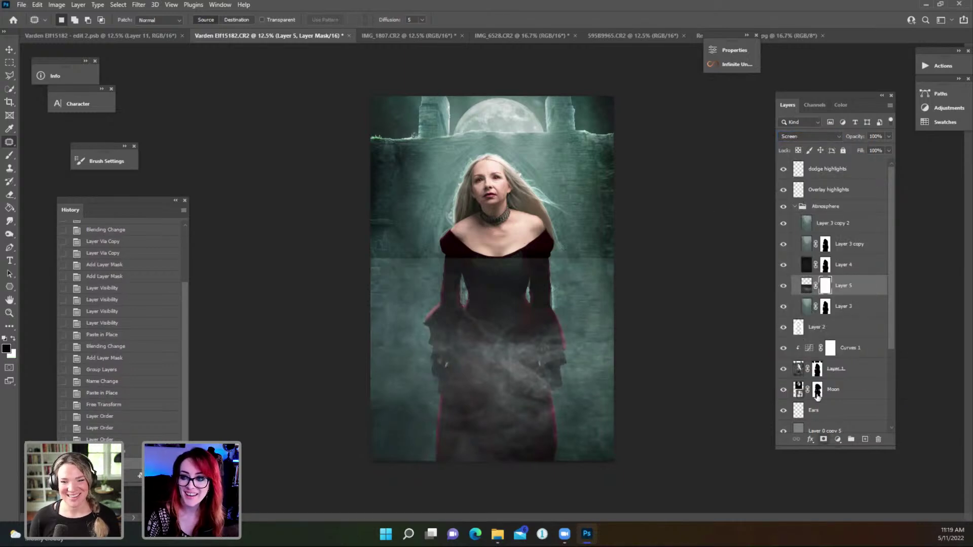
key("b")
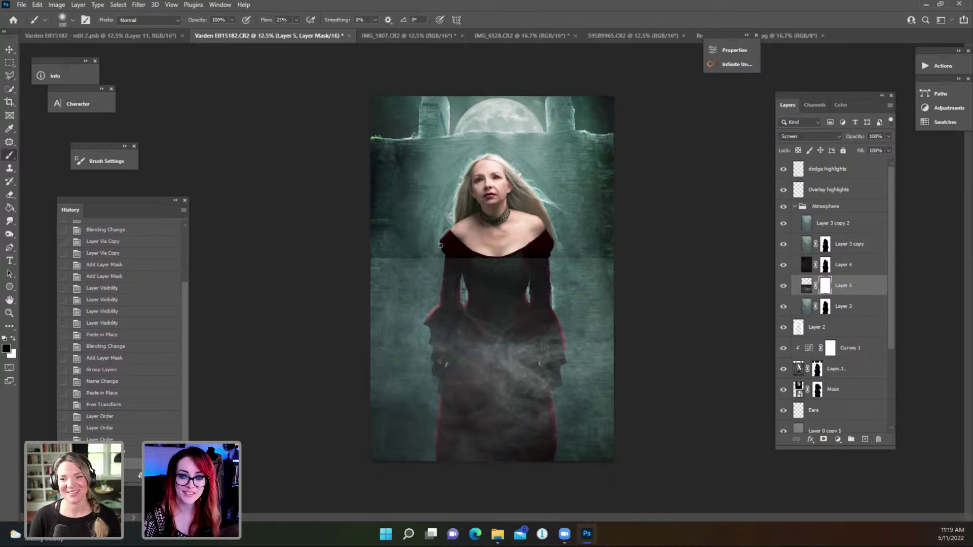
key("bracketright")
key("bracketright")
key("bracketright")
key("bracketright")
key("bracketright")
key("bracketright")
key("bracketright")
key("bracketright")
key("bracketright")
key("bracketright")
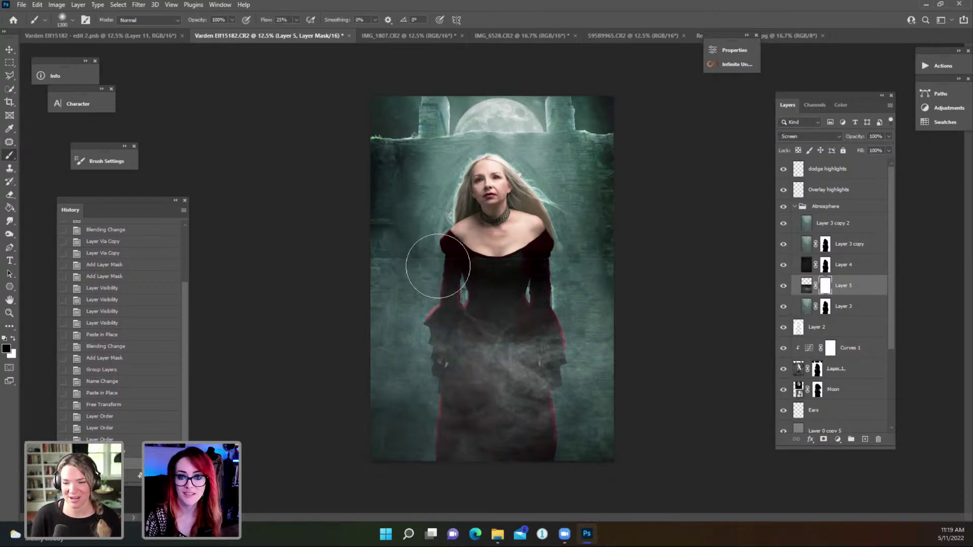
mouse_move(391, 250)
left_mouse_down()
mouse_move(455, 278)
mouse_move(649, 231)
left_mouse_up()
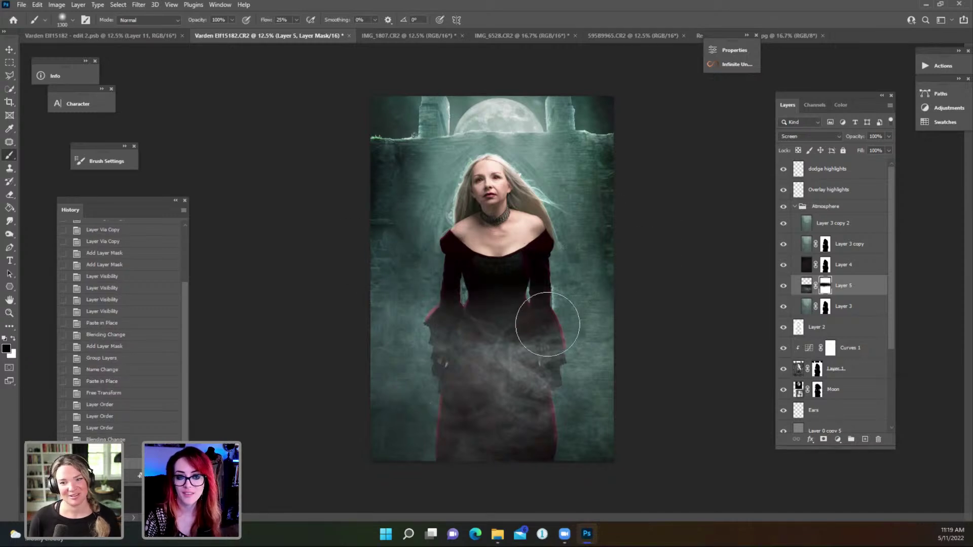
Move the smoke lower onto the skirt and soften its upper edge on the mask with a 2500 px black brush at 25% flow
key("v")
mouse_move(562, 345)
left_mouse_down()
mouse_move(521, 402)
mouse_move(519, 390)
left_mouse_up()
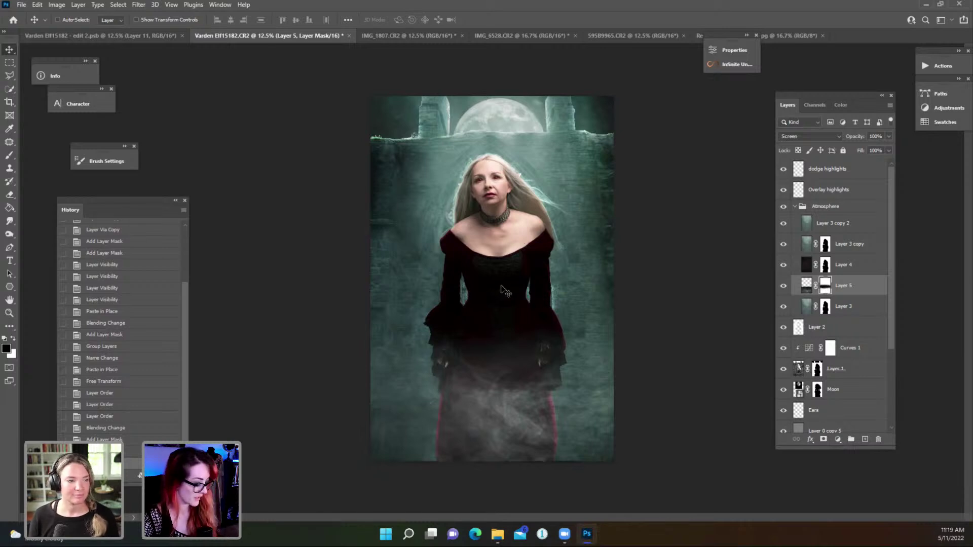
key("b")
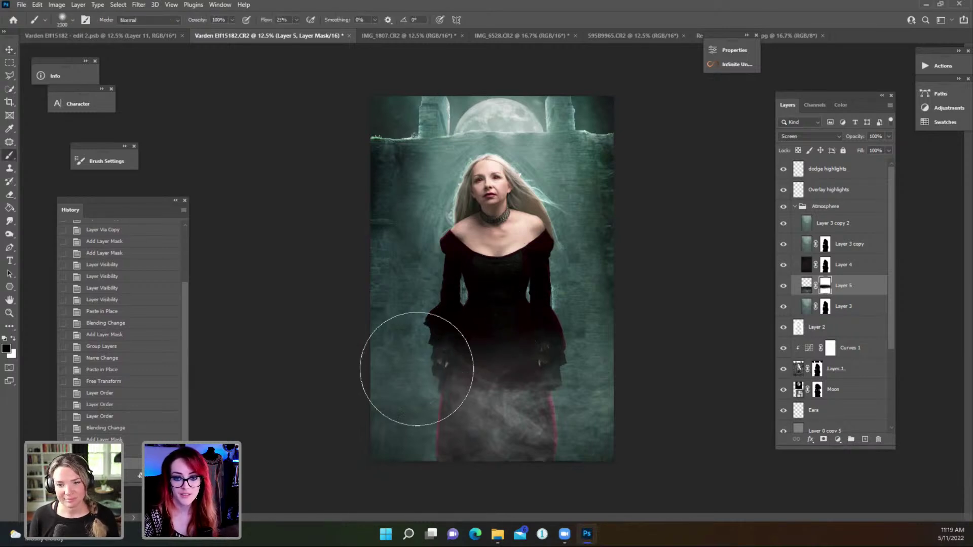
mouse_move(417, 369)
left_mouse_down()
mouse_move(426, 341)
mouse_move(441, 354)
left_mouse_up()
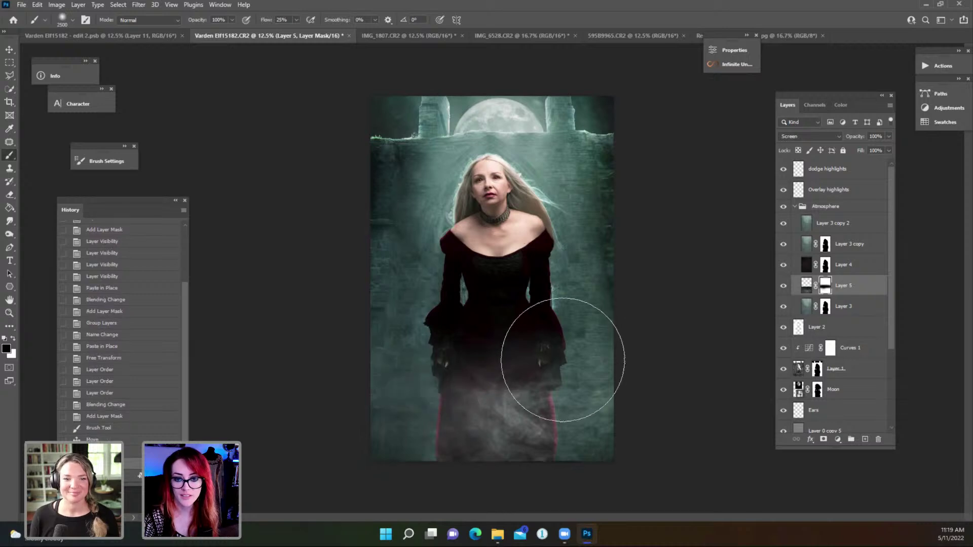
left_click_drag(560, 348, 528, 370)
mouse_move(482, 391)
left_mouse_down()
mouse_move(492, 344)
mouse_move(446, 365)
mouse_move(472, 375)
left_mouse_up()
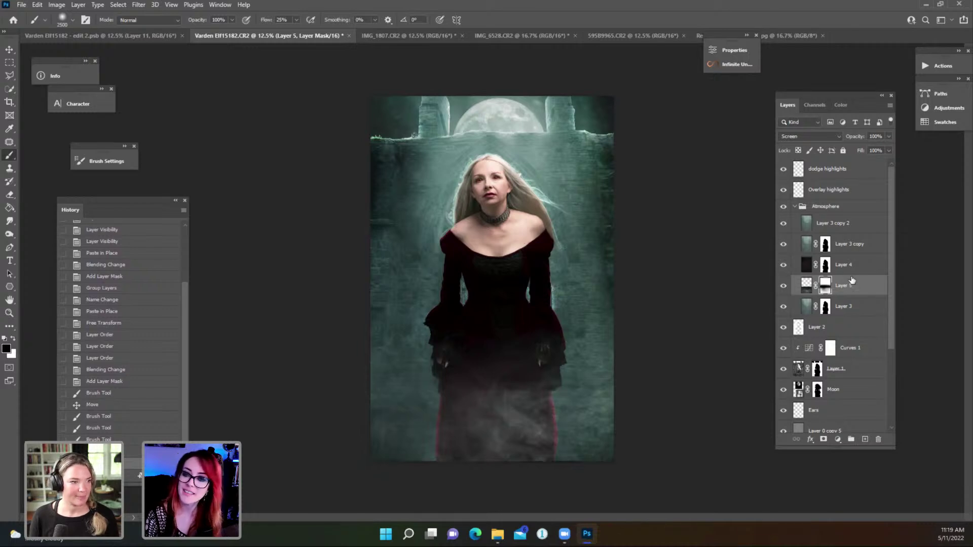
Create a new layer in Soft Light mode directly above the smoke layer, Layer 5
left_click(869, 171)
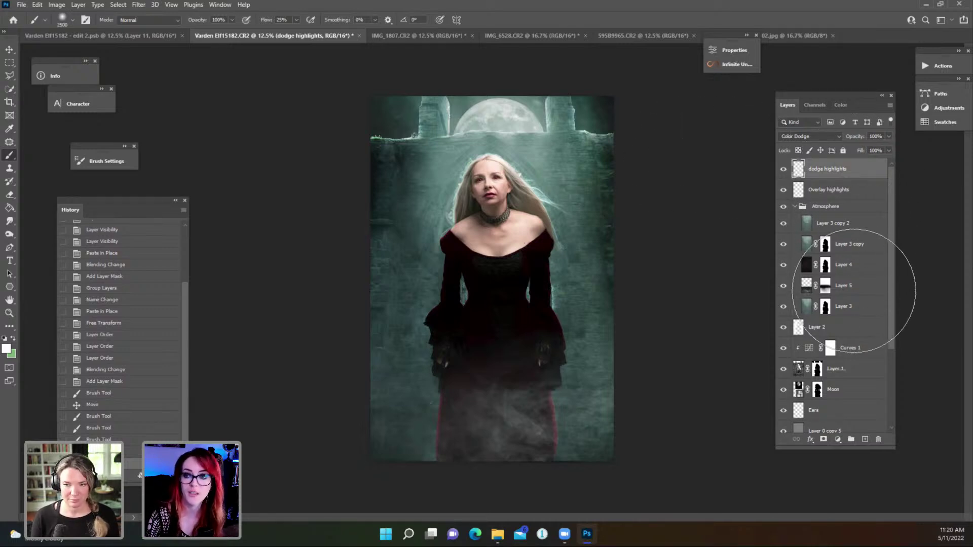
left_click(843, 285)
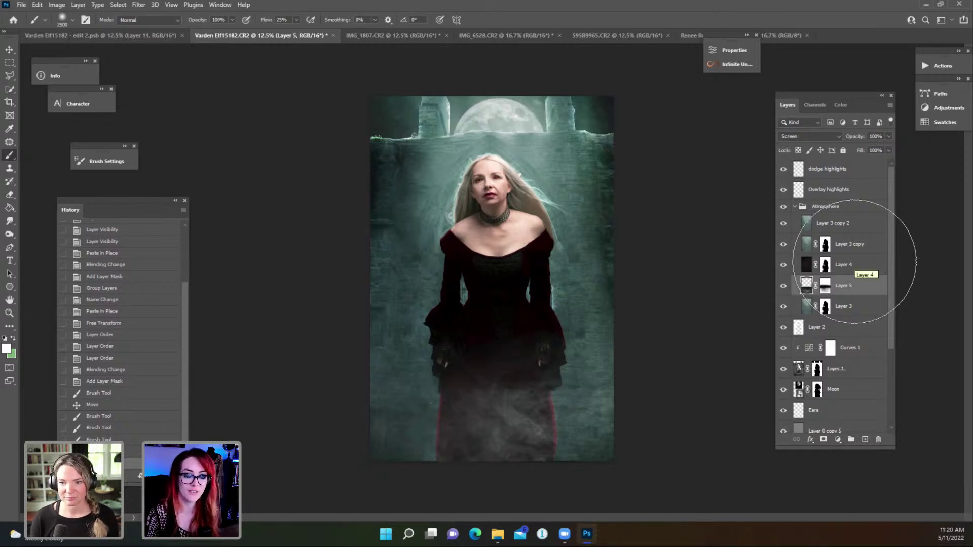
key("ctrl+shift+n")
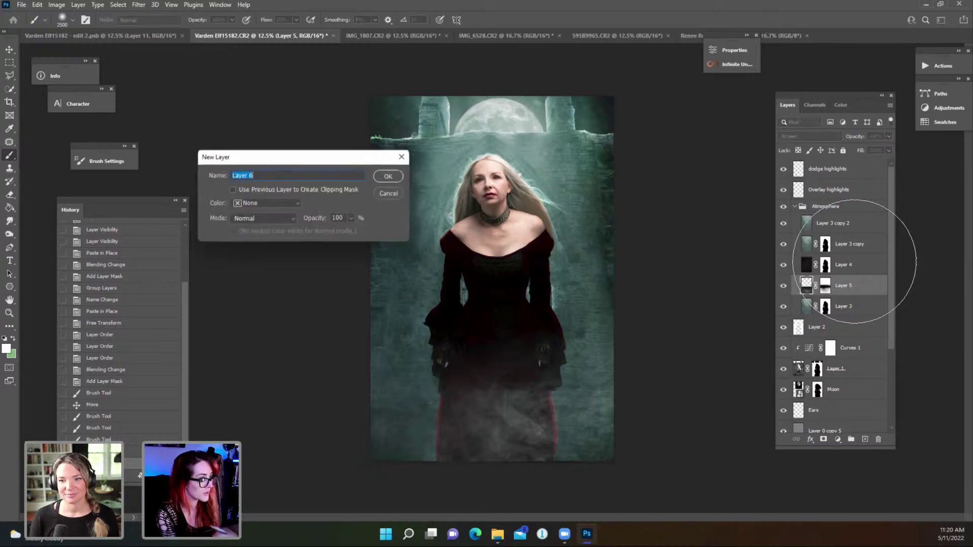
left_click(266, 222)
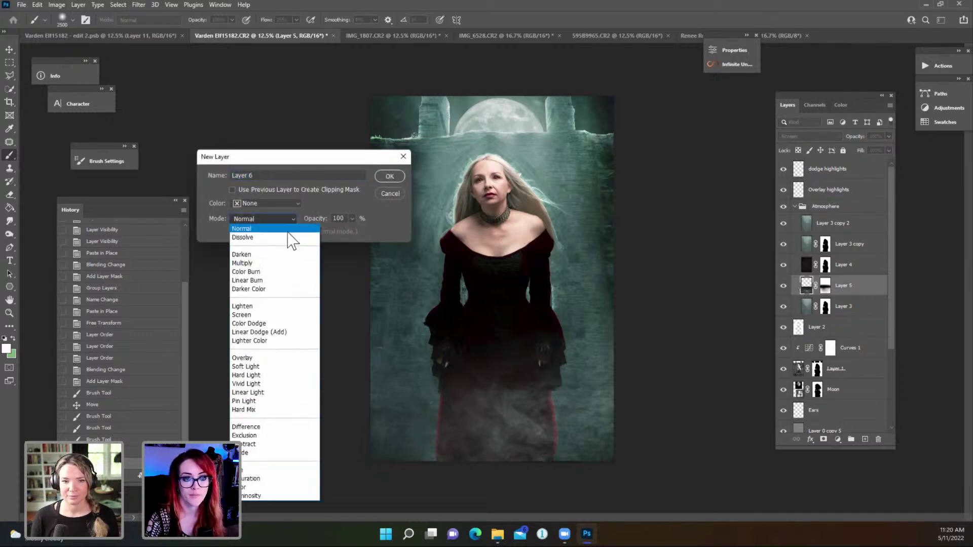
left_click(277, 368)
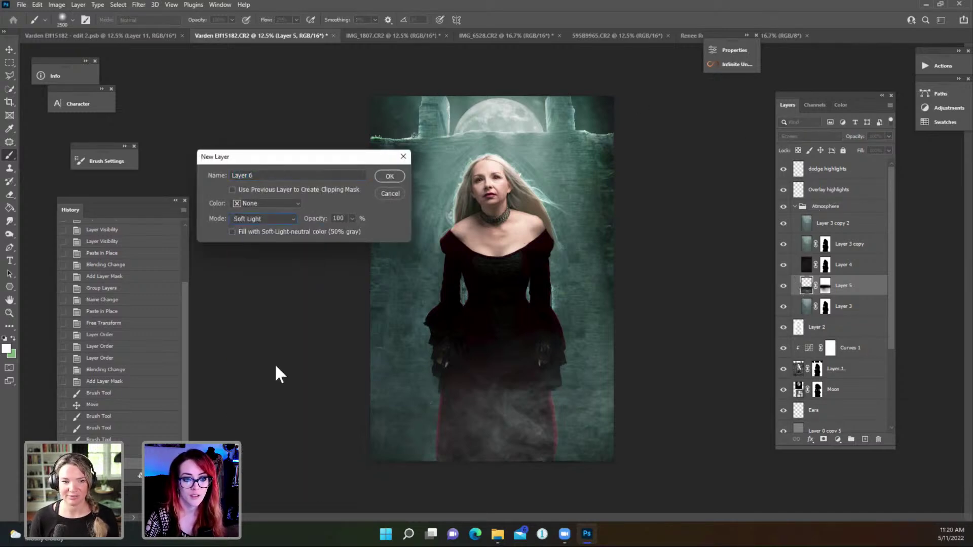
left_click(392, 174)
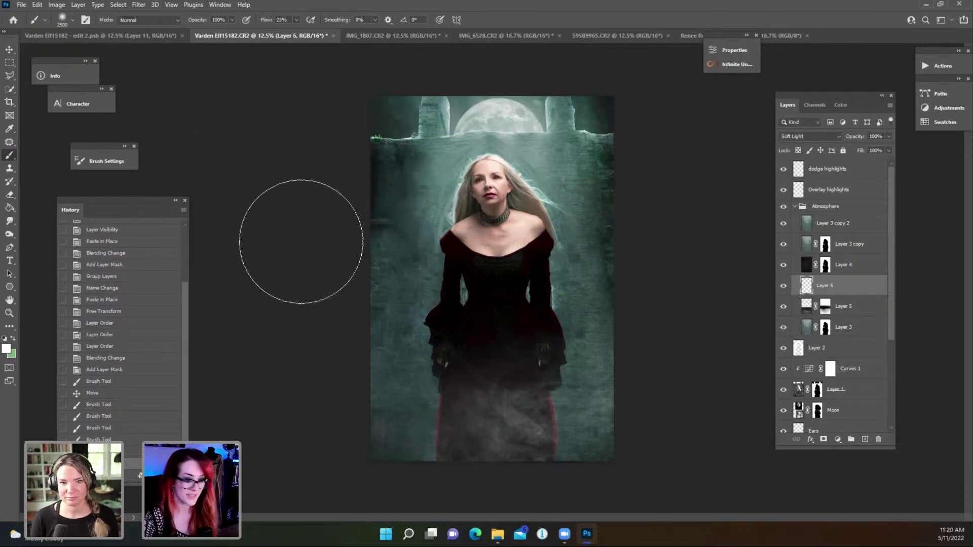
Try tinting the smoke area with blue #1e8dfe using a 3300 px brush at 25% flow, and undo the stroke
left_click(7, 348)
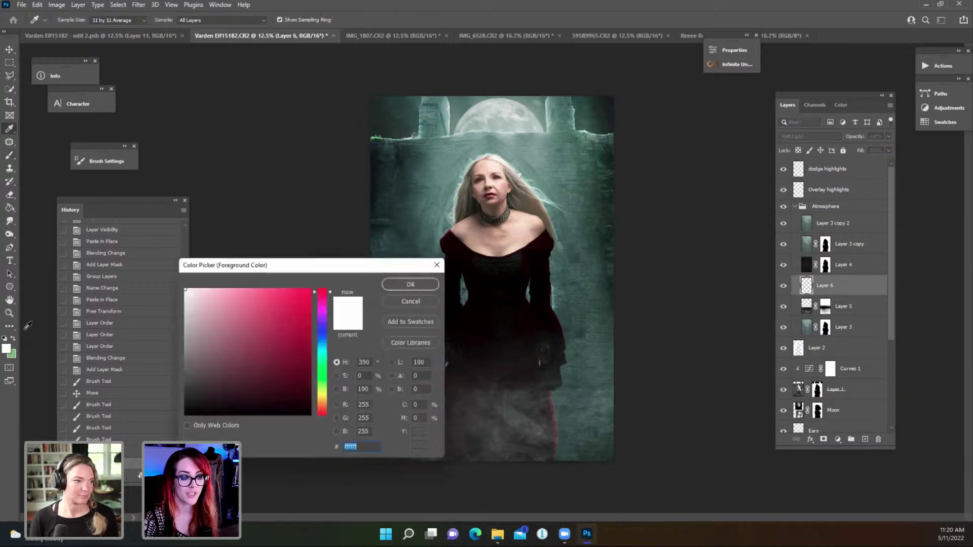
left_click(323, 330)
left_click_drag(301, 297, 297, 288)
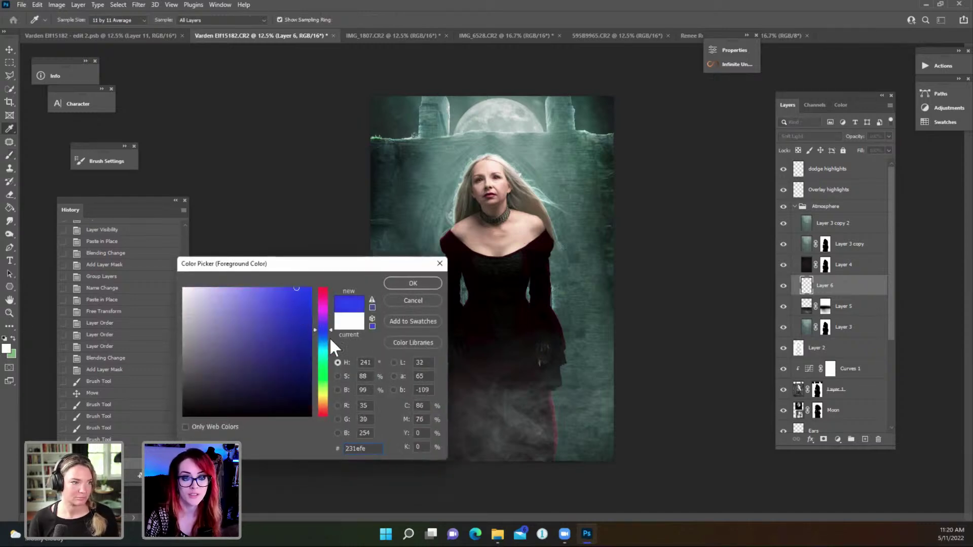
left_click_drag(329, 337, 331, 341)
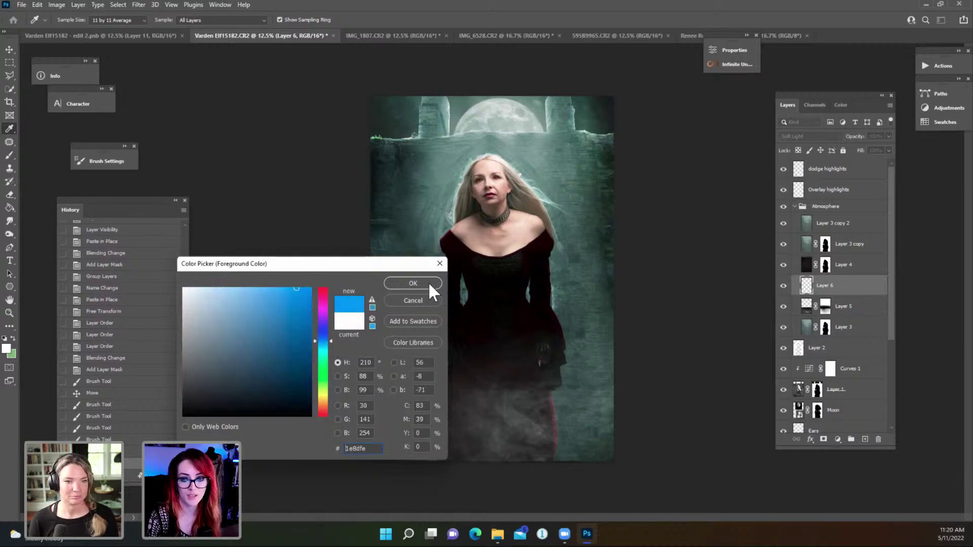
left_click(429, 285)
key("b")
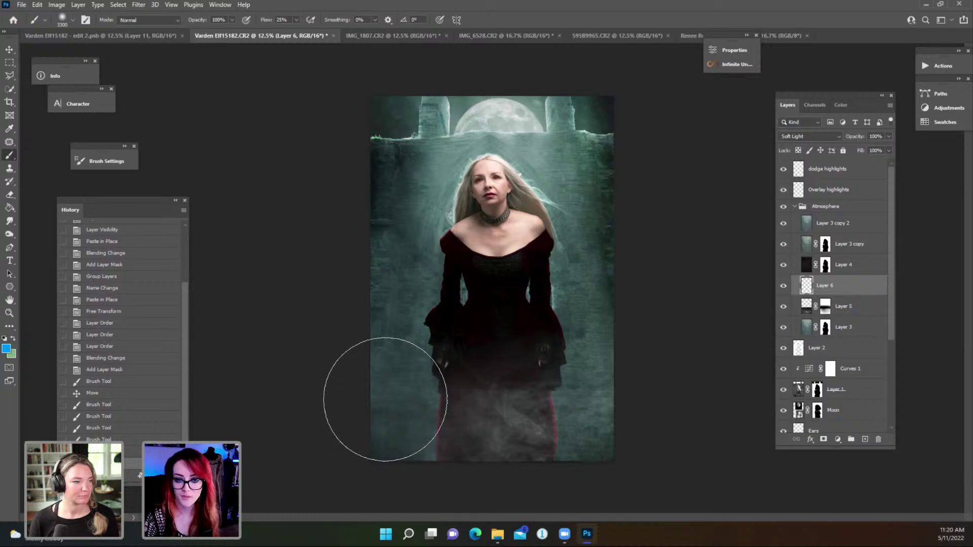
mouse_move(385, 400)
left_mouse_down()
mouse_move(536, 415)
mouse_move(570, 407)
mouse_move(643, 332)
left_mouse_up()
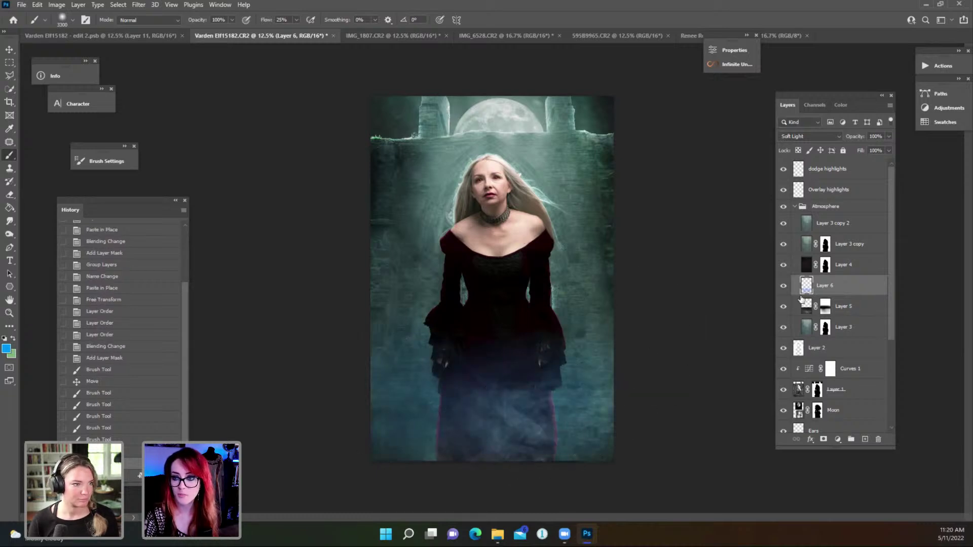
key("ctrl+z")
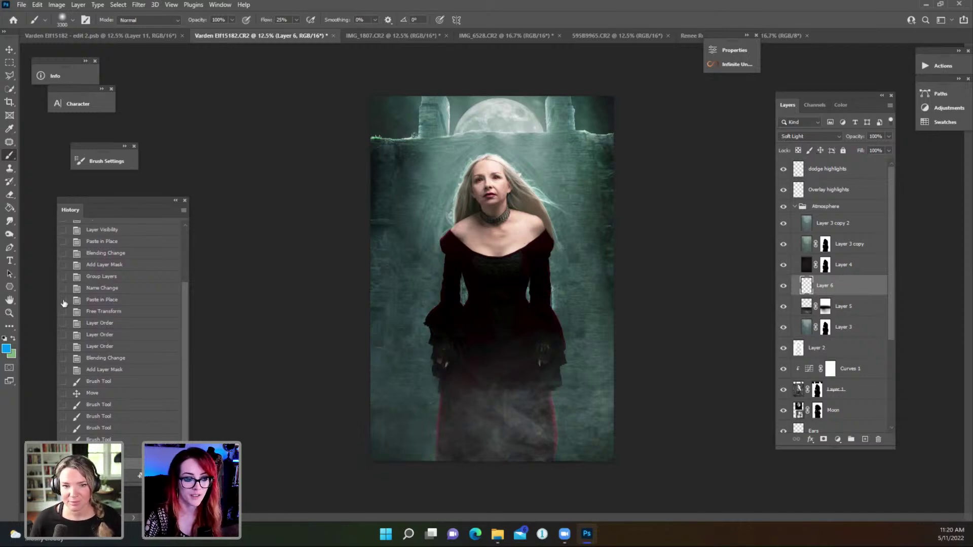
Sample the background's teal, pick a lighter shade, and paint it over the smoke on the Soft Light layer with the 3300 px brush
left_click(6, 348)
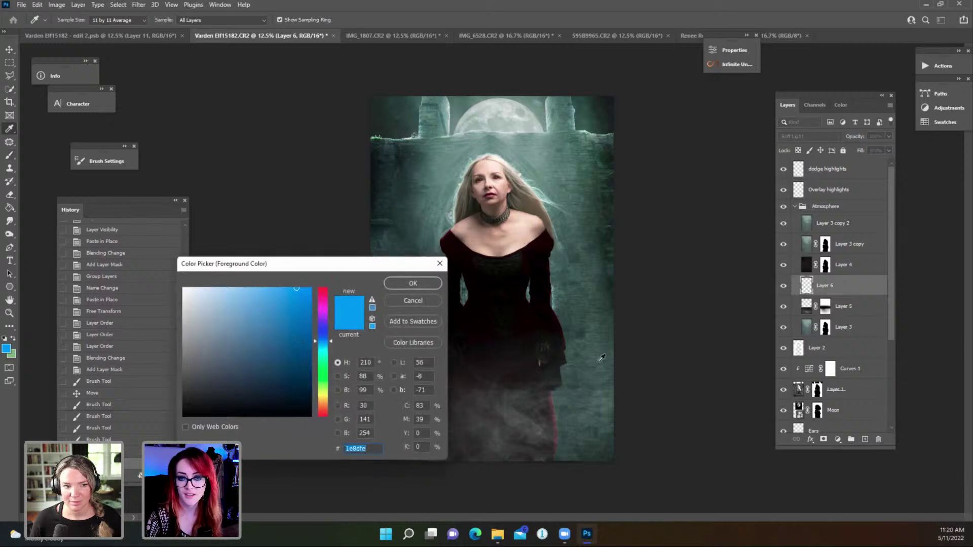
left_click(600, 328)
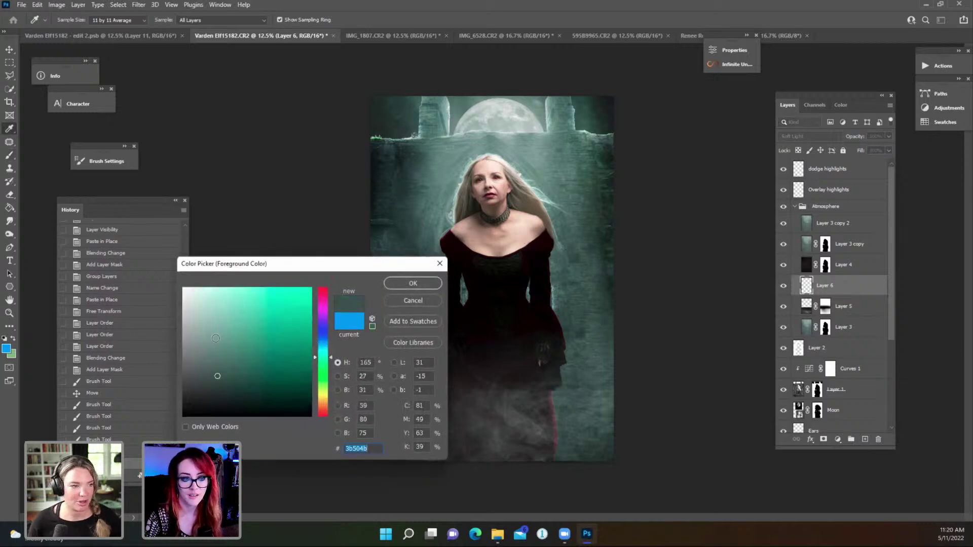
left_click(221, 335)
left_click(438, 283)
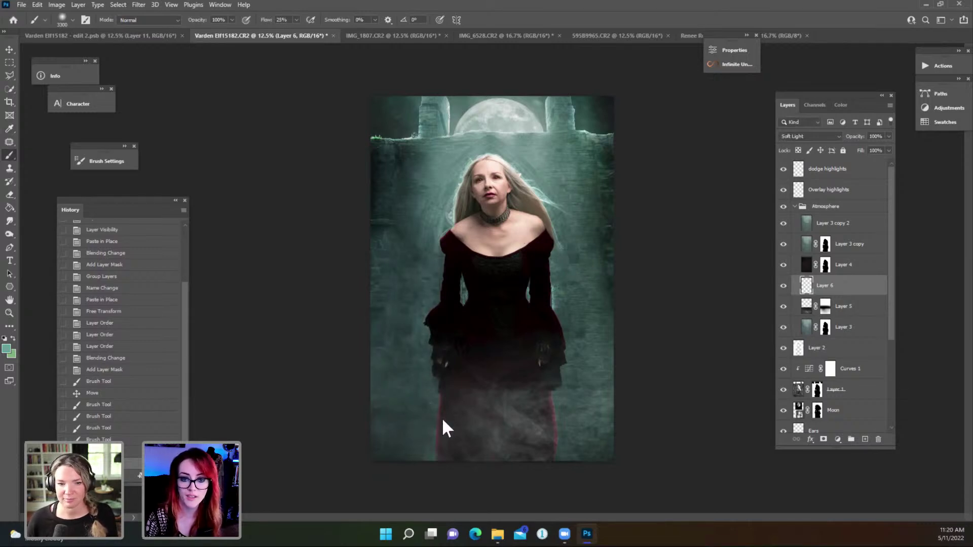
left_click_drag(537, 416, 554, 402)
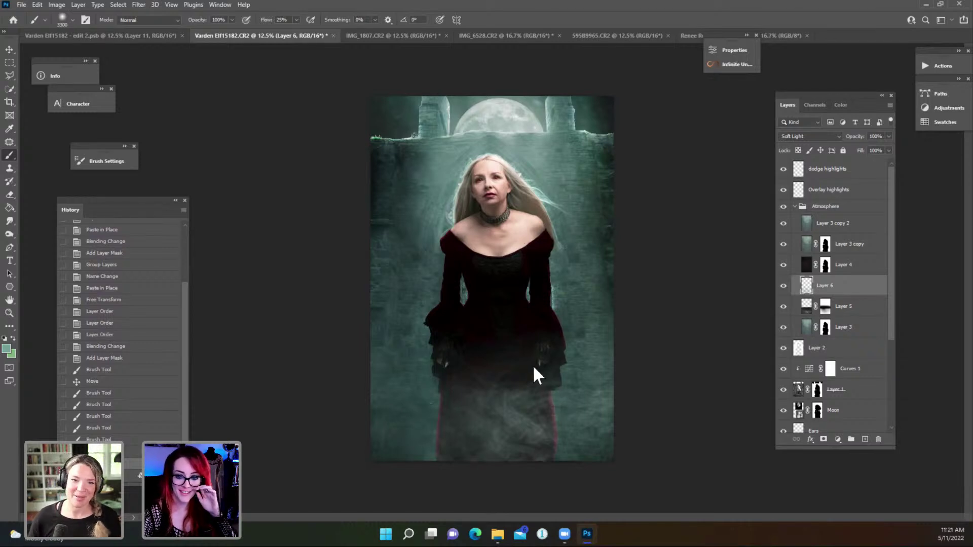
key("ctrl+shift+alt+n")
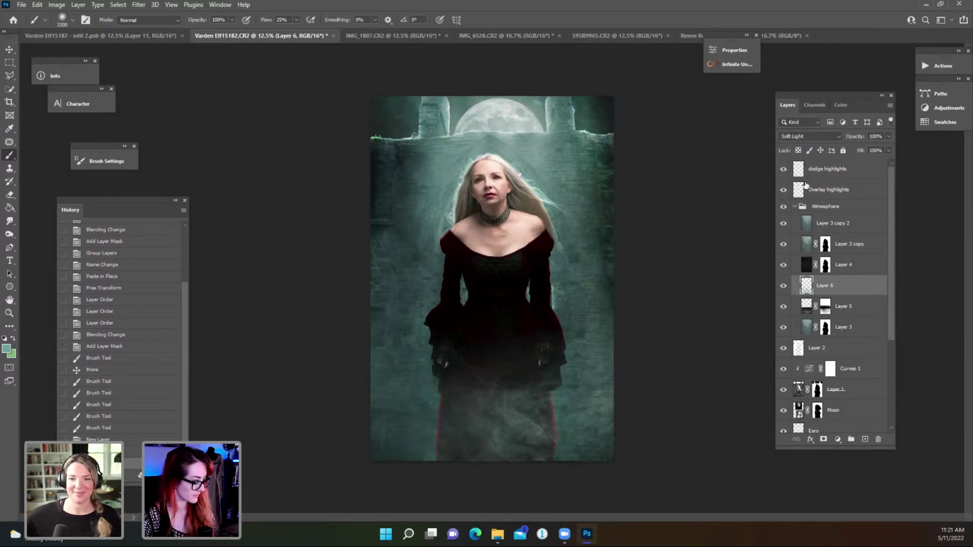
key("ctrl+equal")
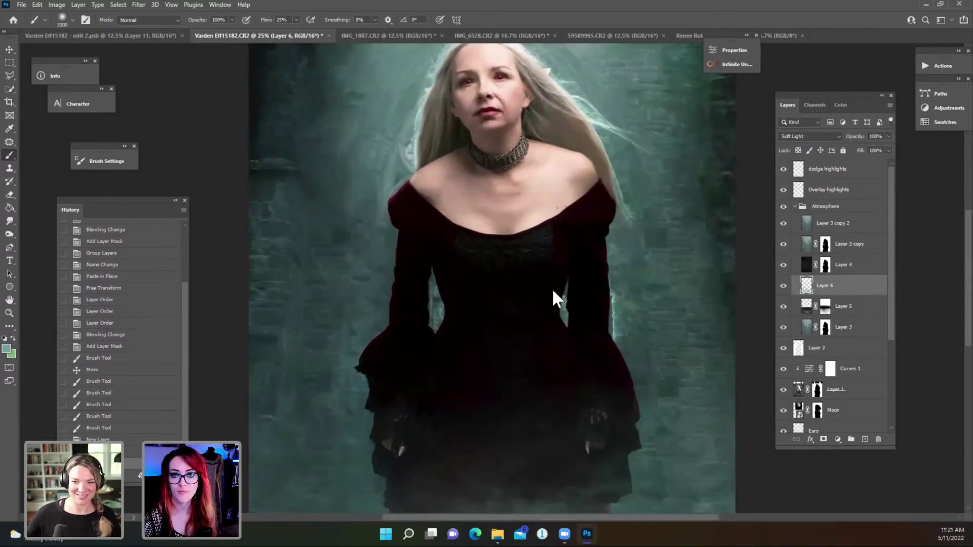
left_click_drag(543, 311, 509, 191)
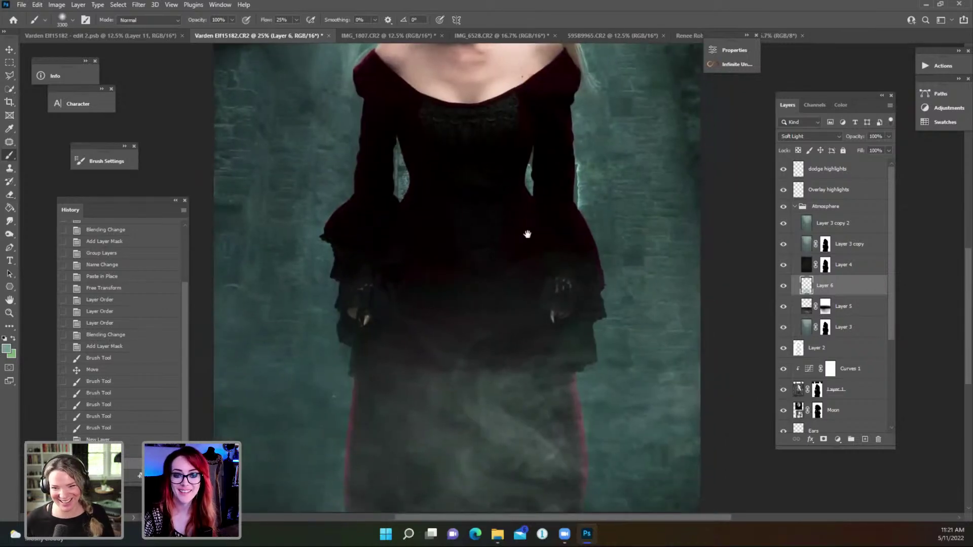
left_click_drag(530, 226, 516, 191)
left_click_drag(506, 248, 532, 220)
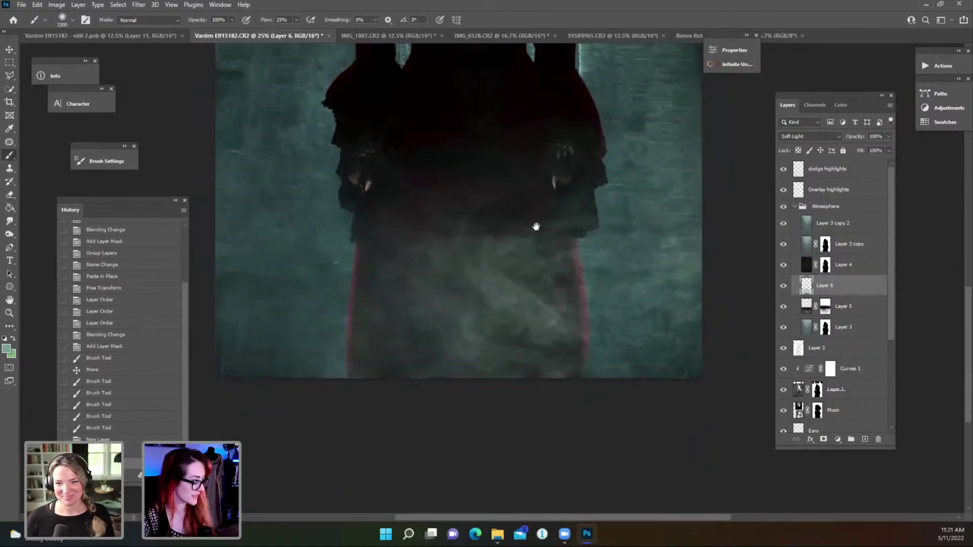
key("ctrl+minus")
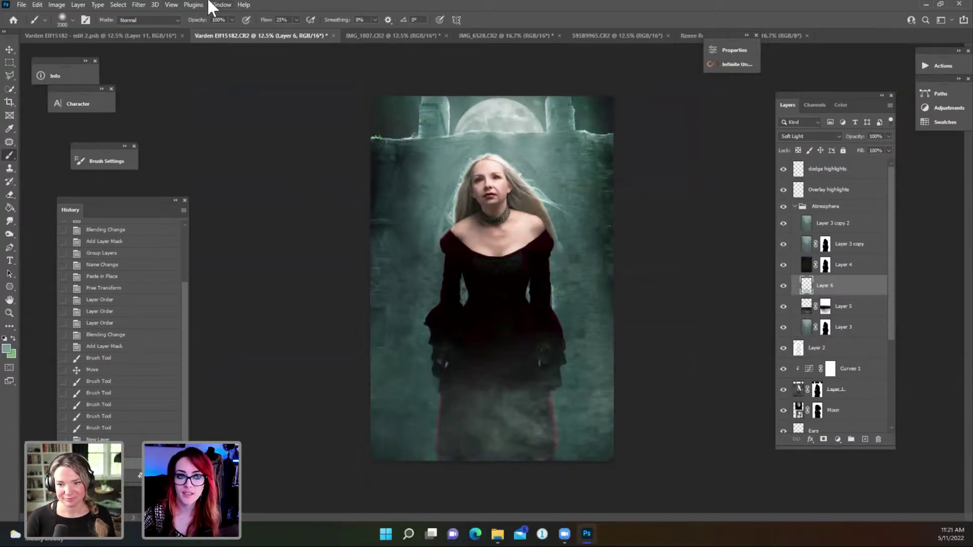
Unlink the mask of the smoke layer, Layer 5, and apply a Box Blur with a radius of 1 pixel to the smoke
left_click(814, 306)
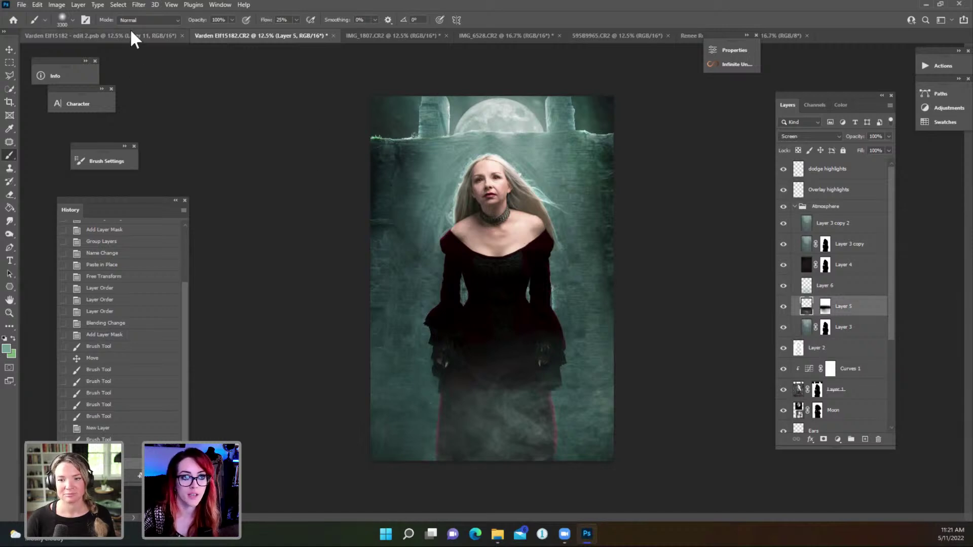
left_click(138, 5)
mouse_move(157, 122)
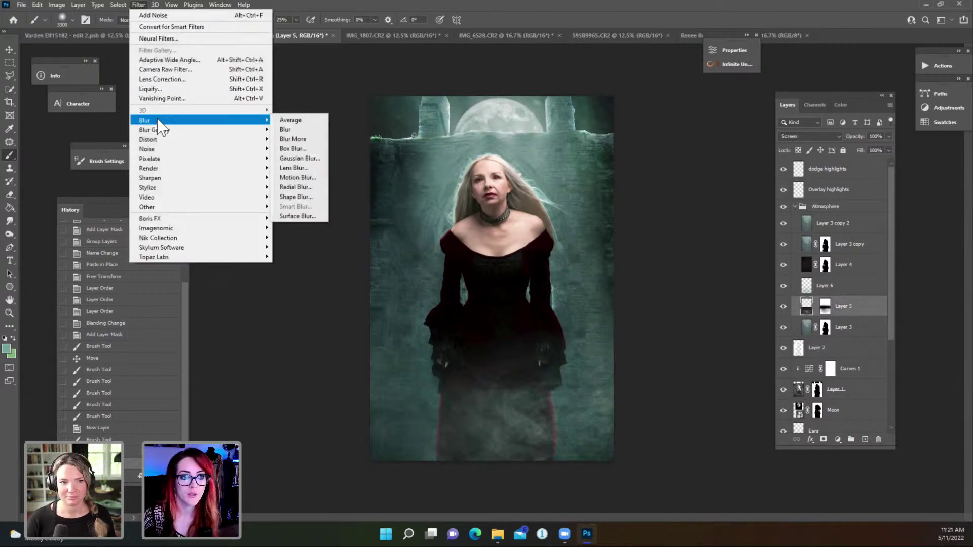
left_click(317, 148)
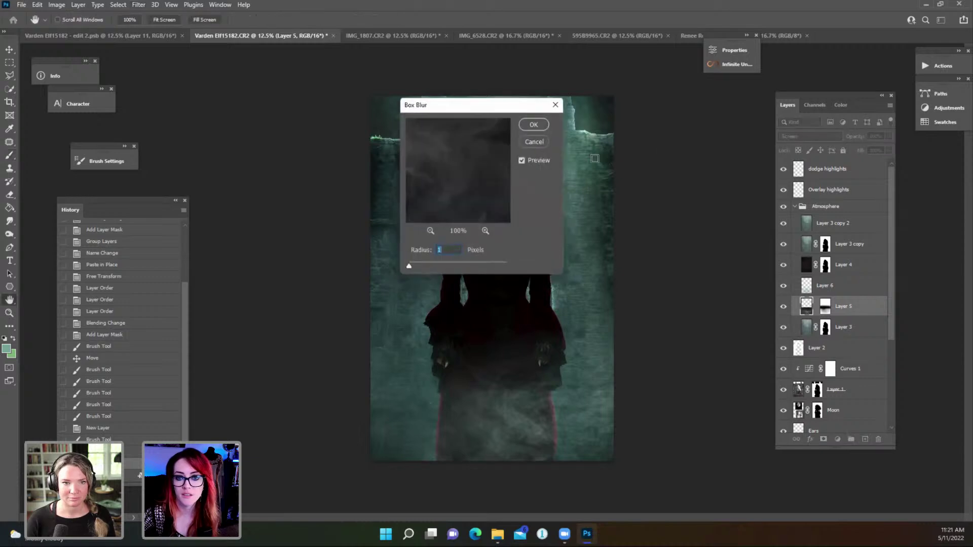
left_click_drag(502, 108, 686, 97)
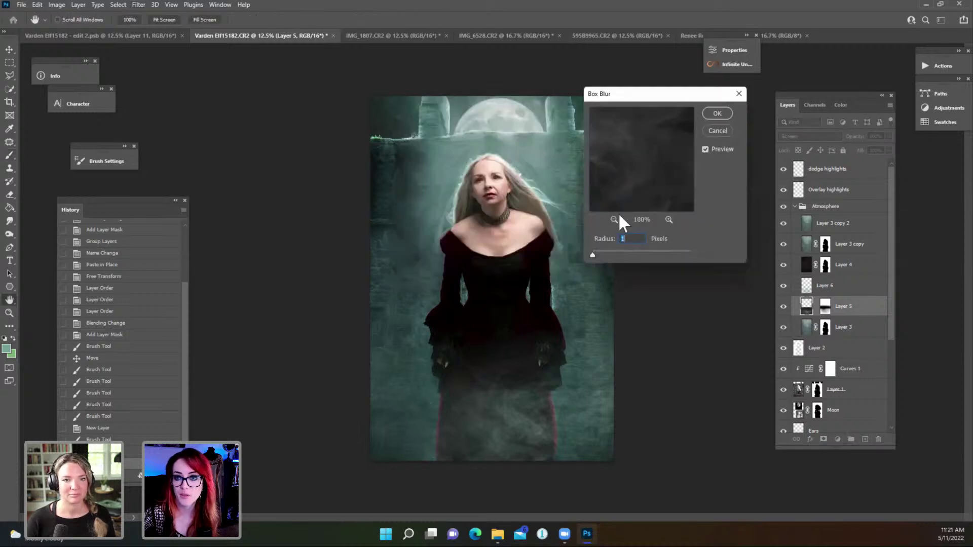
type(".5")
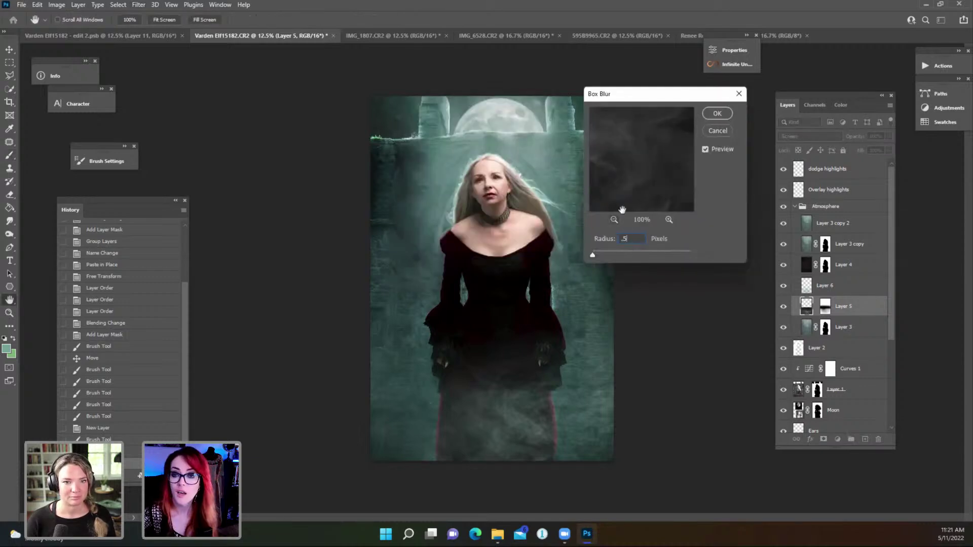
left_click(711, 113)
key("Return")
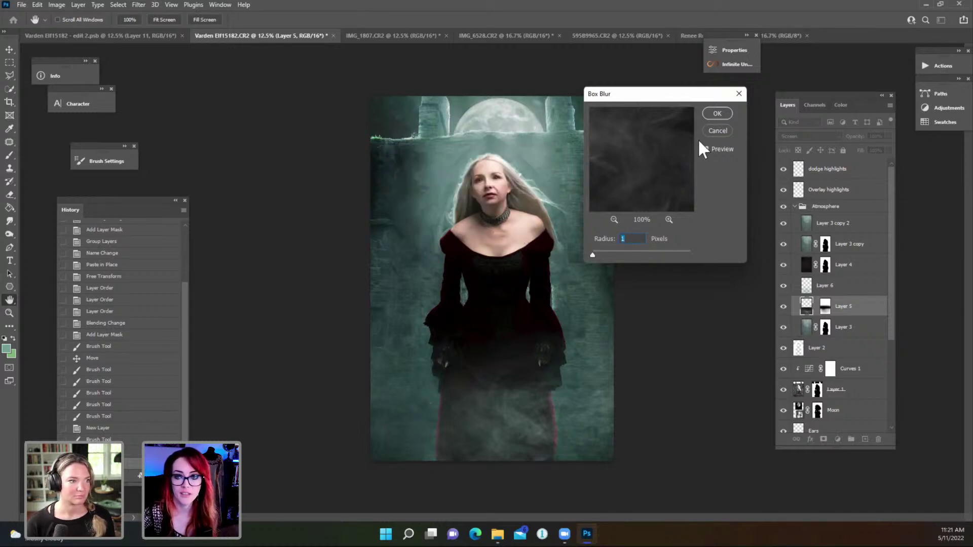
left_click(716, 112)
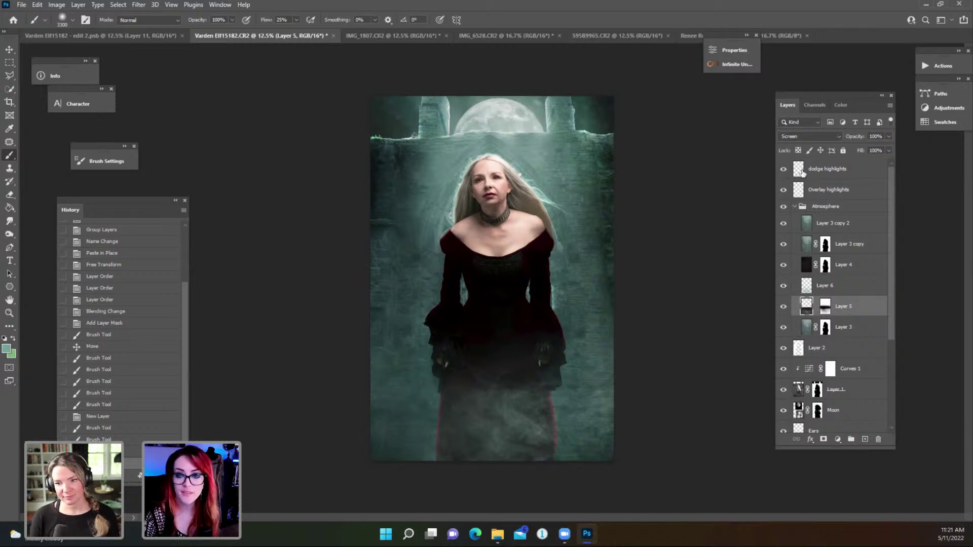
Add a Hue/Saturation adjustment layer above the dodge highlights layer and set the saturation of the Yellows to -34
left_click(855, 174)
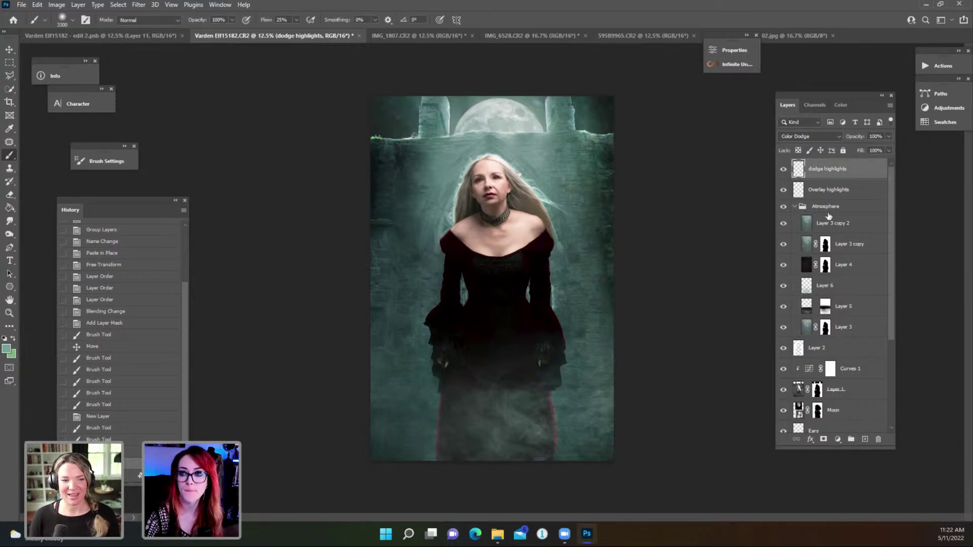
left_click(838, 439)
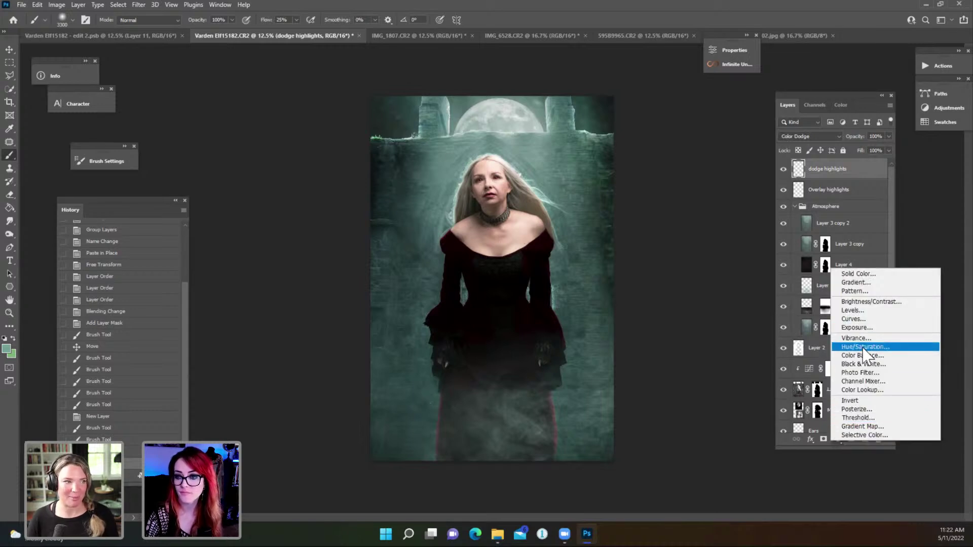
left_click(862, 349)
left_click(669, 93)
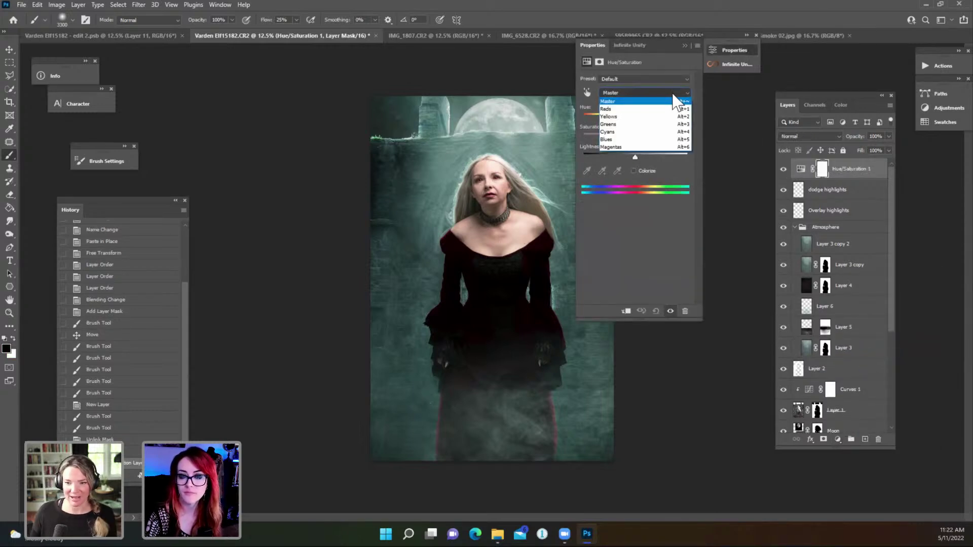
left_click(659, 117)
left_click(620, 135)
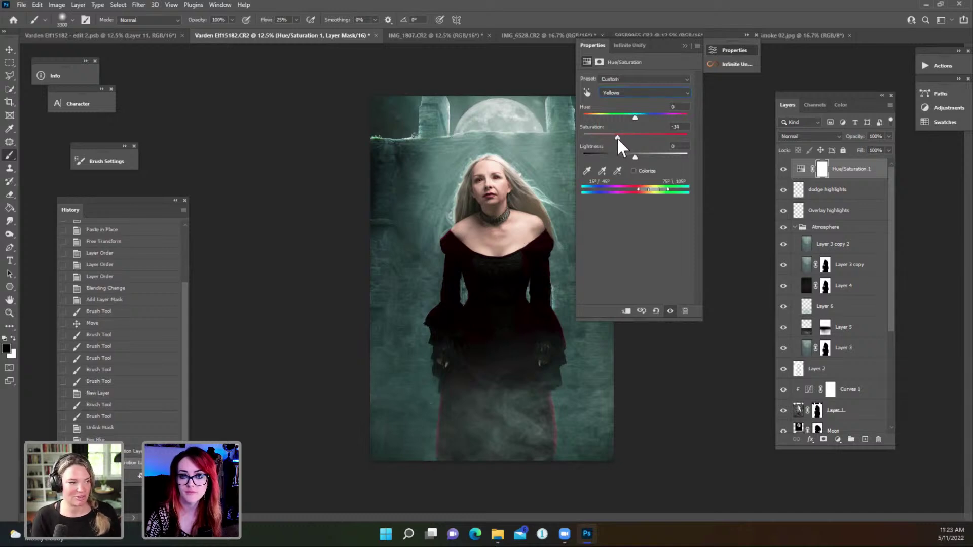
Try a higher lightness for the Reds, reset it to 0, and set their saturation to -4
left_click(641, 93)
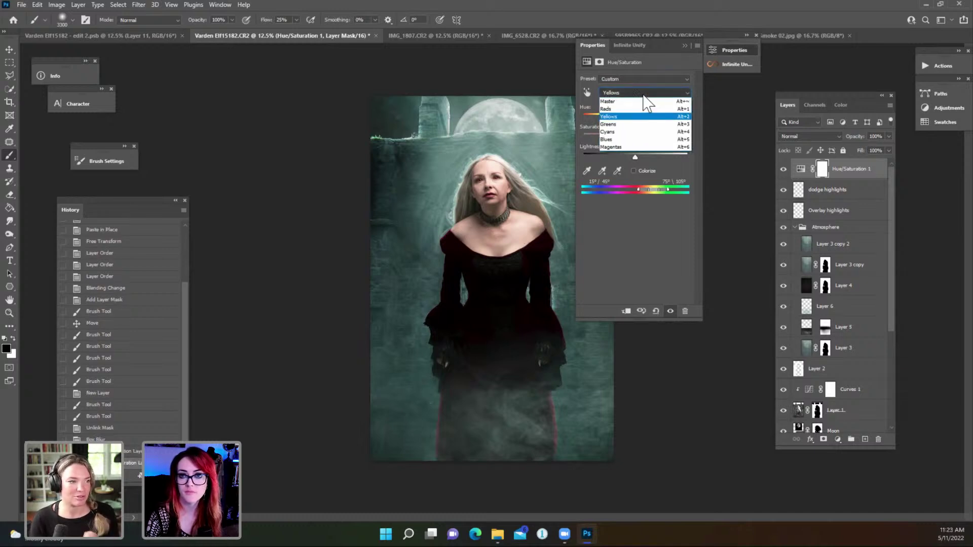
left_click(642, 109)
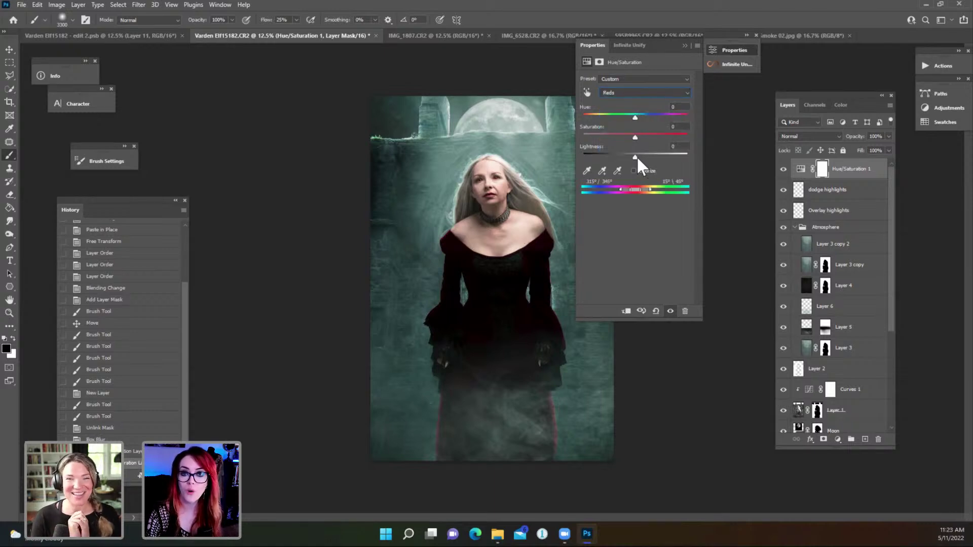
left_click_drag(637, 156, 640, 156)
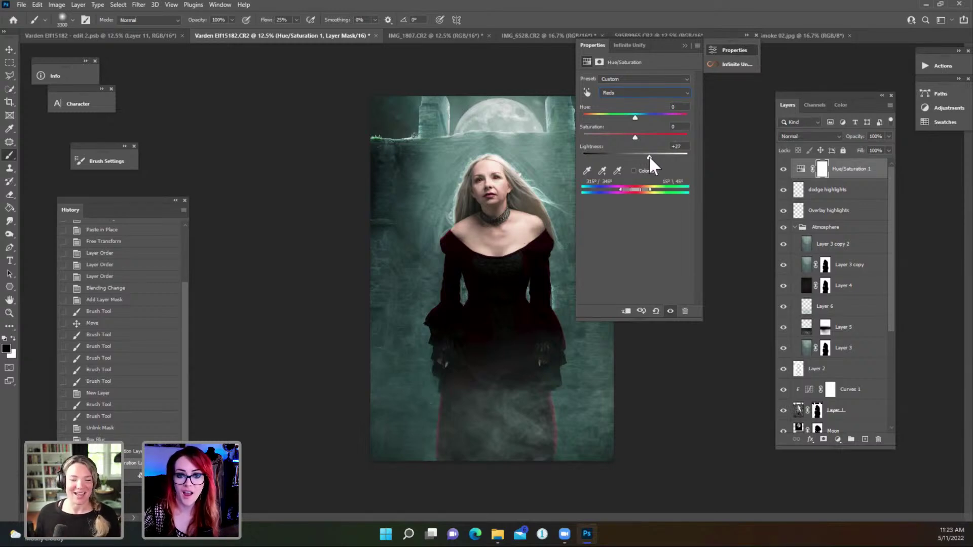
left_click(674, 146)
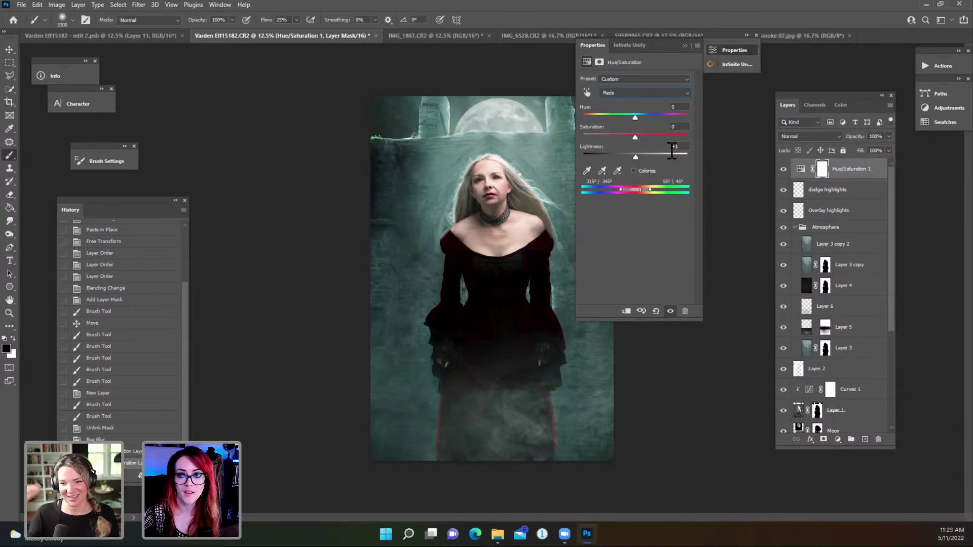
key("Down")
key("Down")
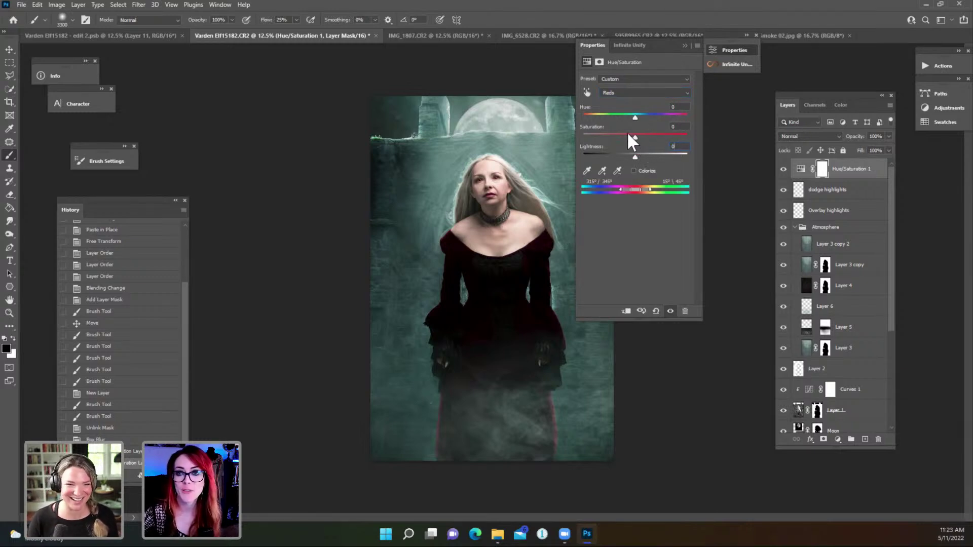
left_click_drag(628, 135, 624, 137)
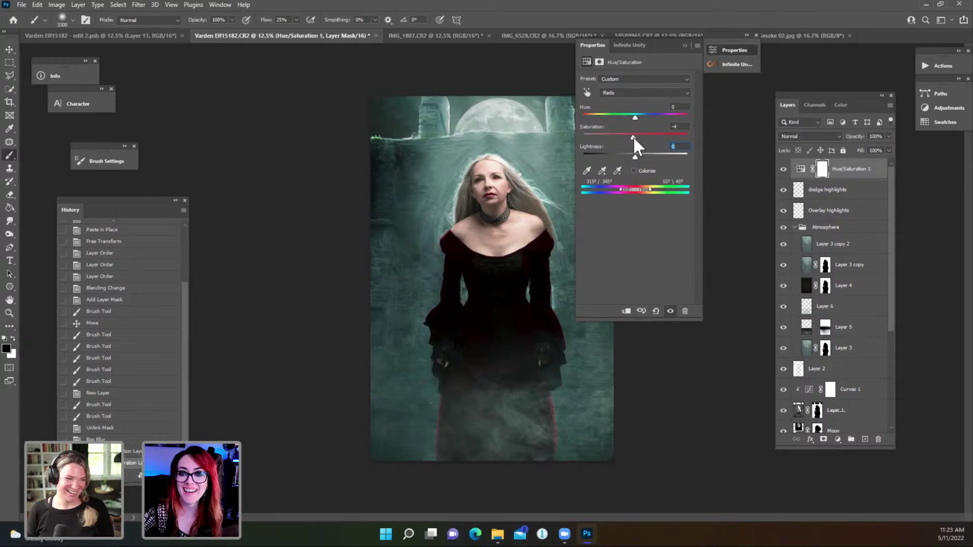
left_click(685, 44)
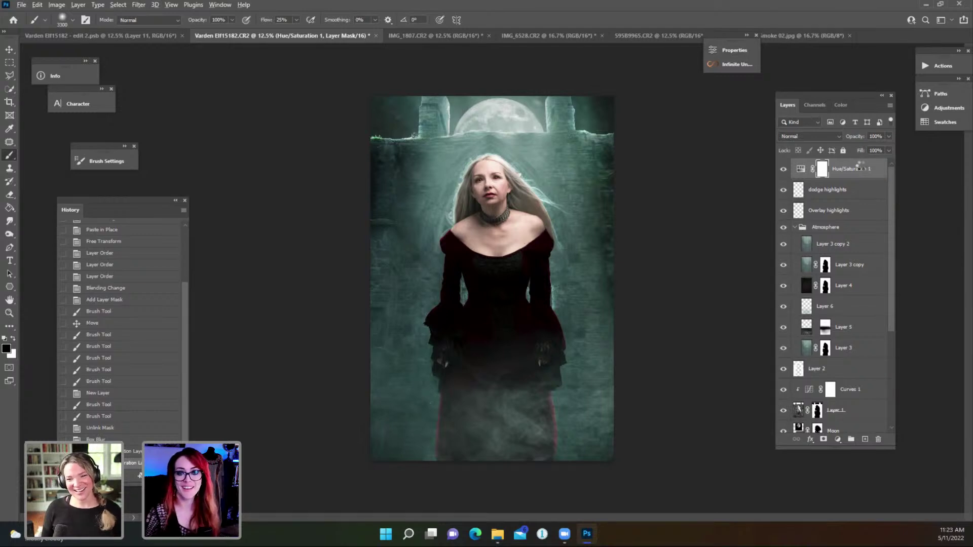
Stamp all visible layers into a new layer on top and convert it to a smart object
key("ctrl+shift+alt+e")
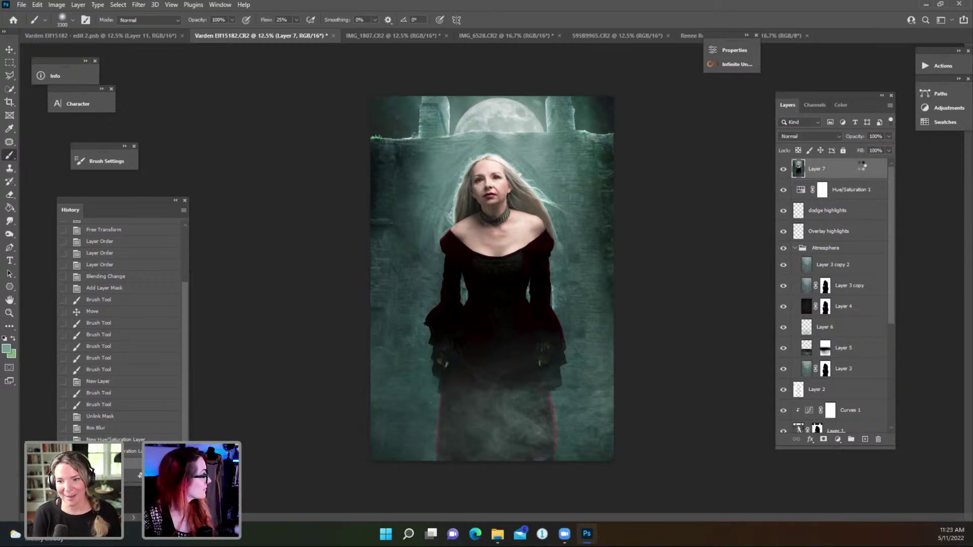
key("ctrl+shift+a")
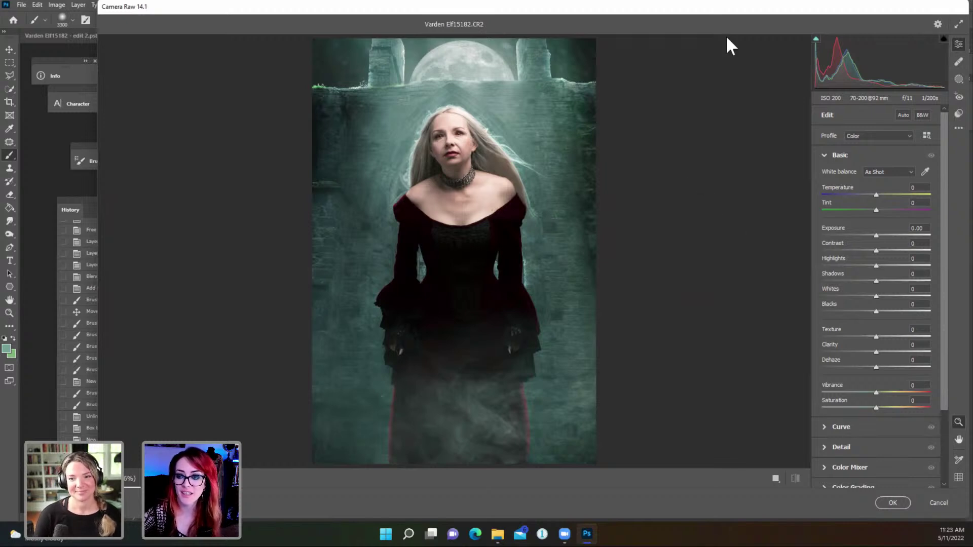
left_click(892, 503)
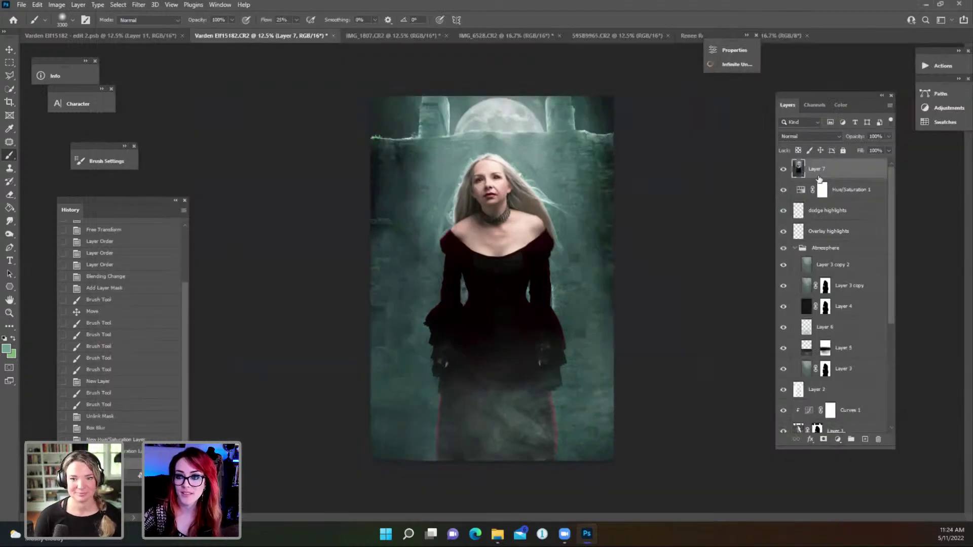
right_click(820, 172)
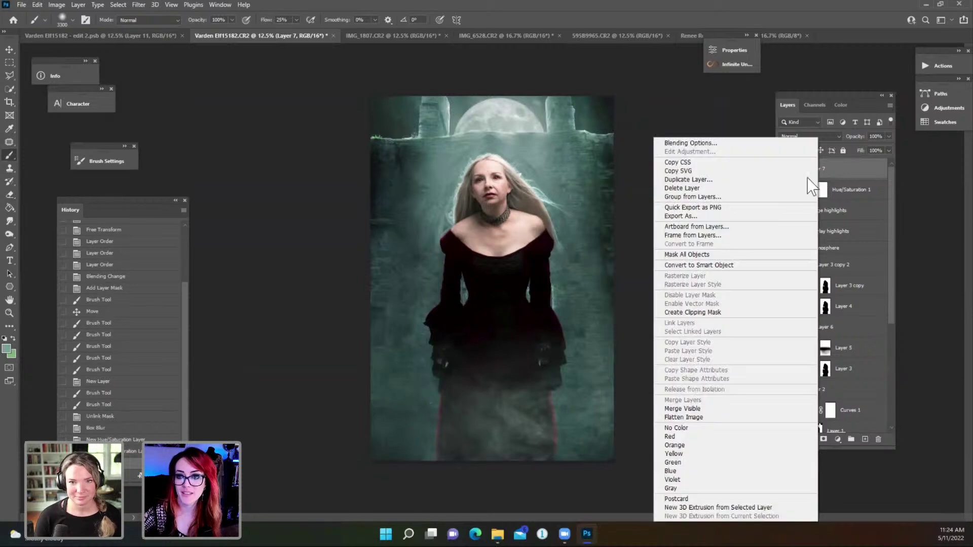
left_click(753, 265)
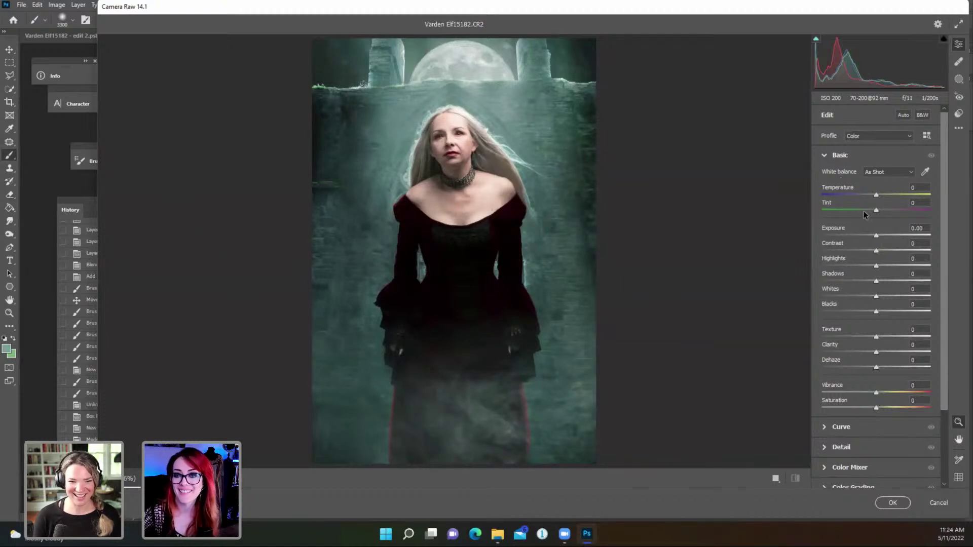
Try user presets on the stamped smart object in the Camera Raw filter, ending with 85412Taylorblue2
left_click(959, 115)
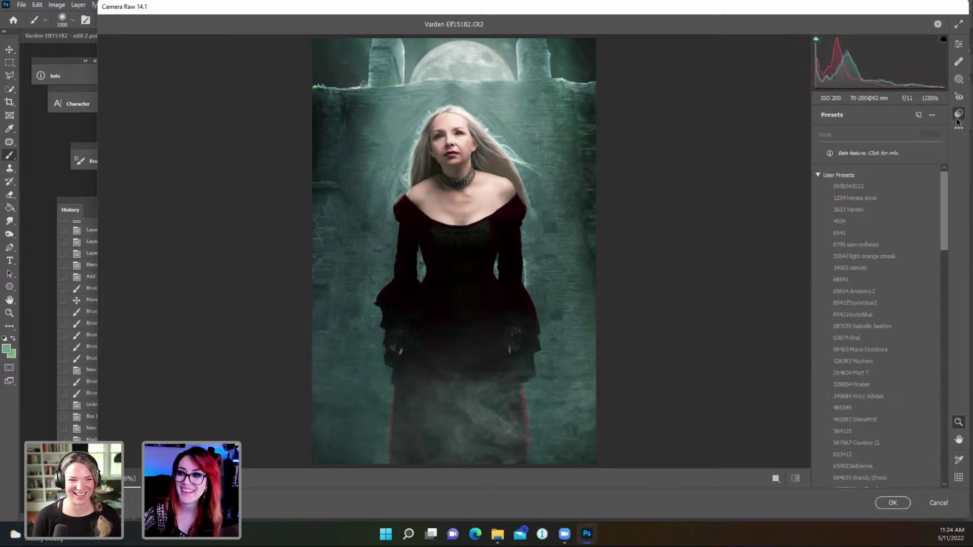
left_click(958, 45)
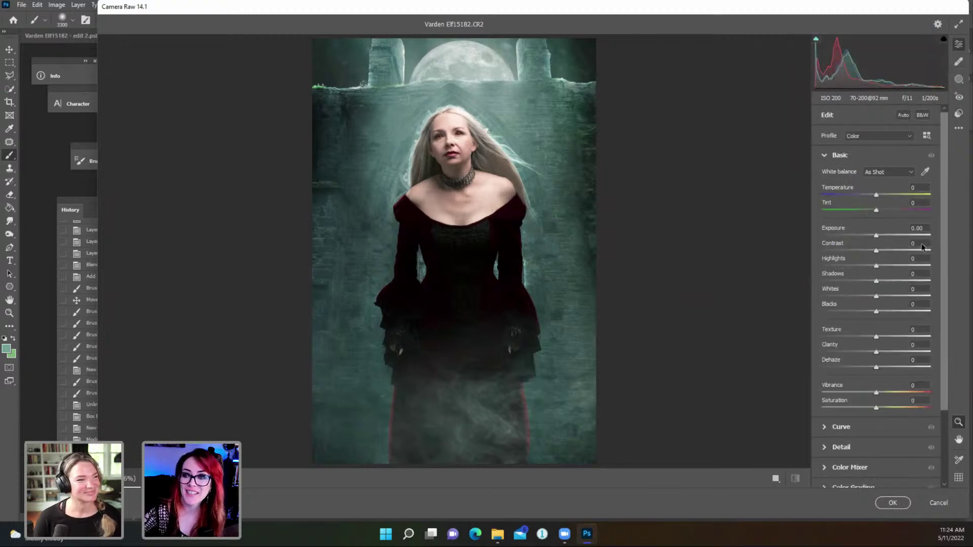
left_click(959, 114)
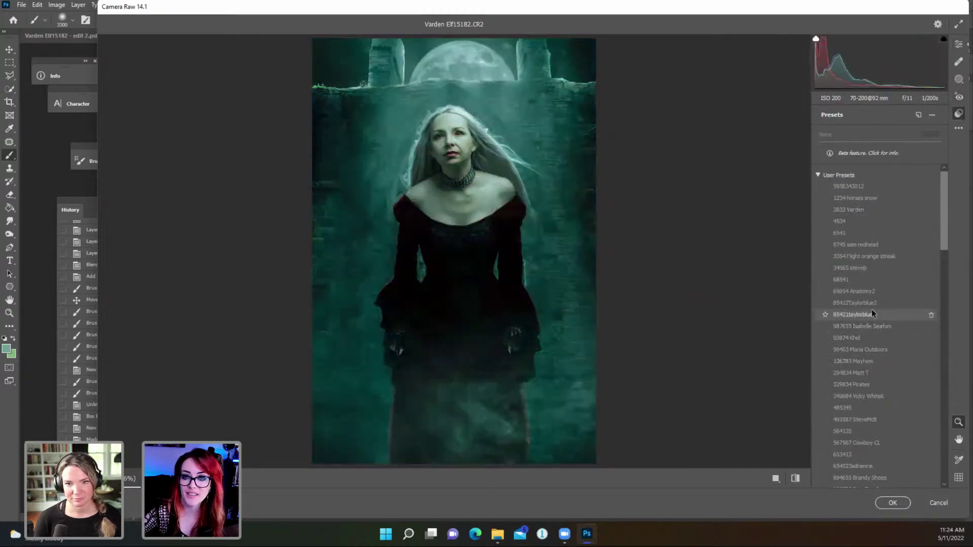
left_click(871, 315)
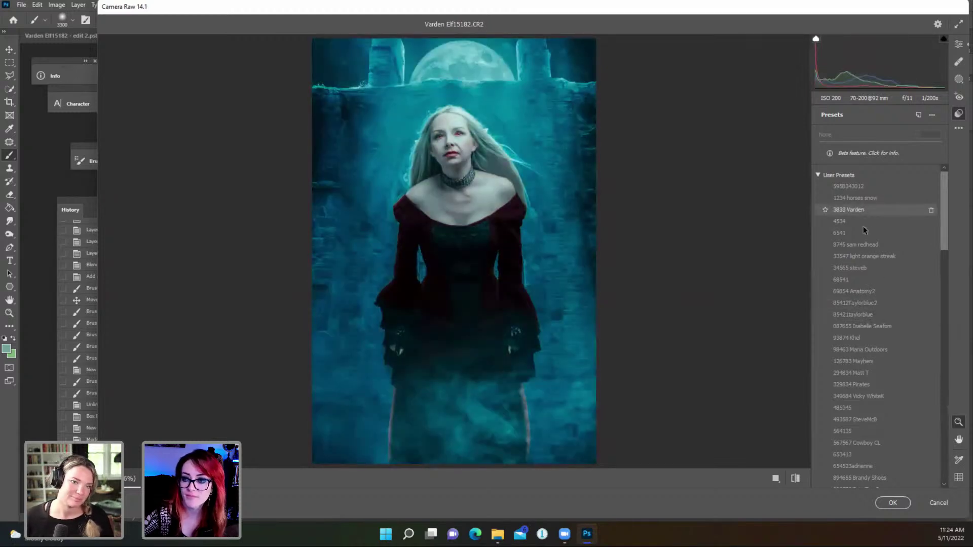
left_click(863, 301)
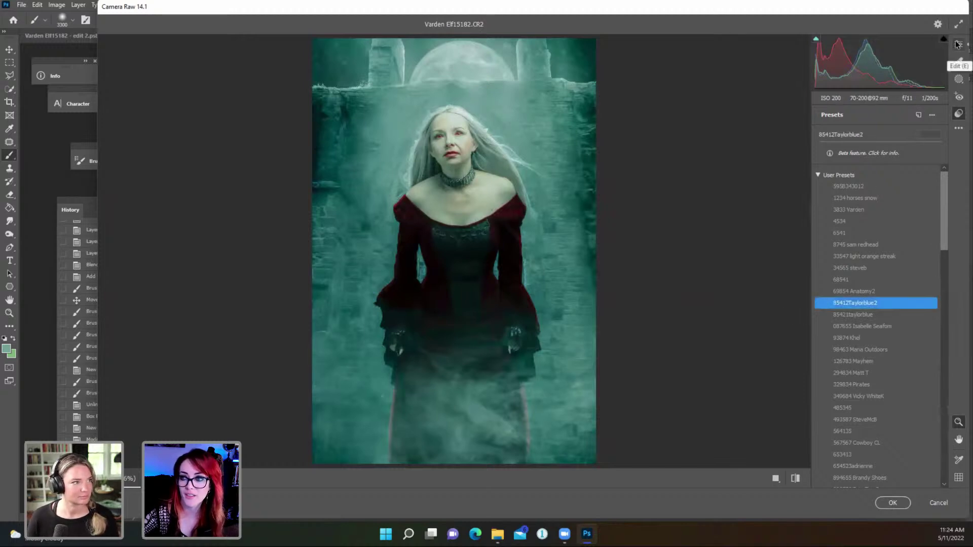
Set Clarity to +12, Shadows to +51, Blacks to +53, Temperature to -38 and Tint to -32 in the Camera Raw filter
left_click(958, 44)
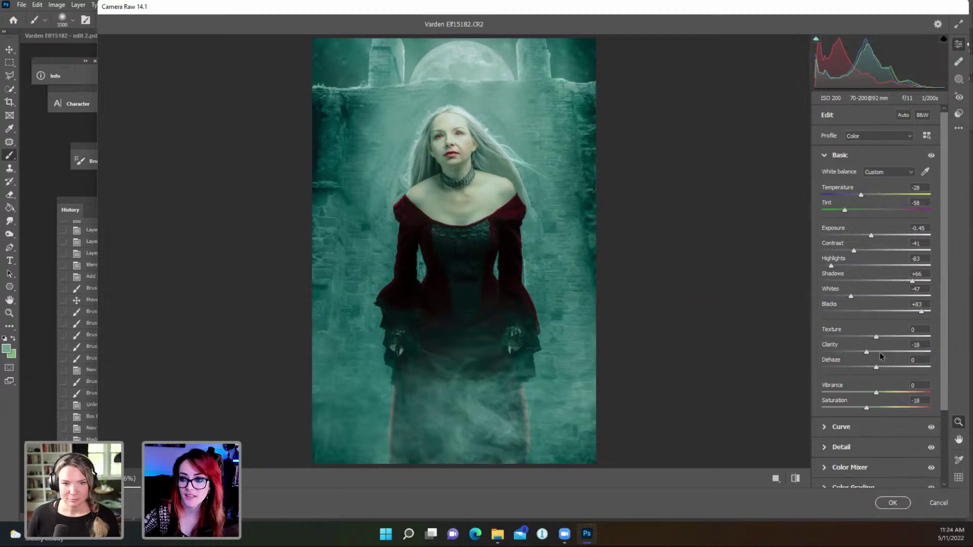
left_click_drag(880, 352, 883, 351)
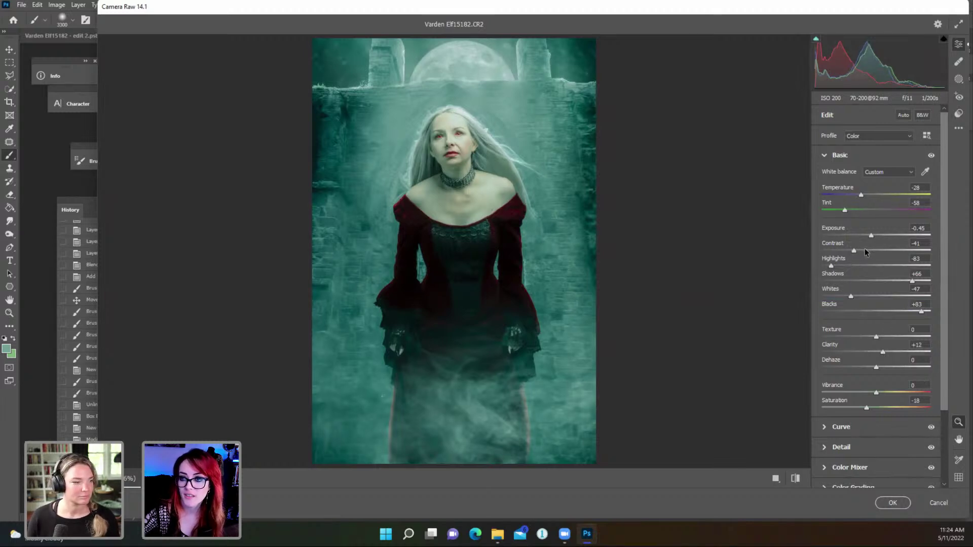
left_click_drag(913, 280, 905, 311)
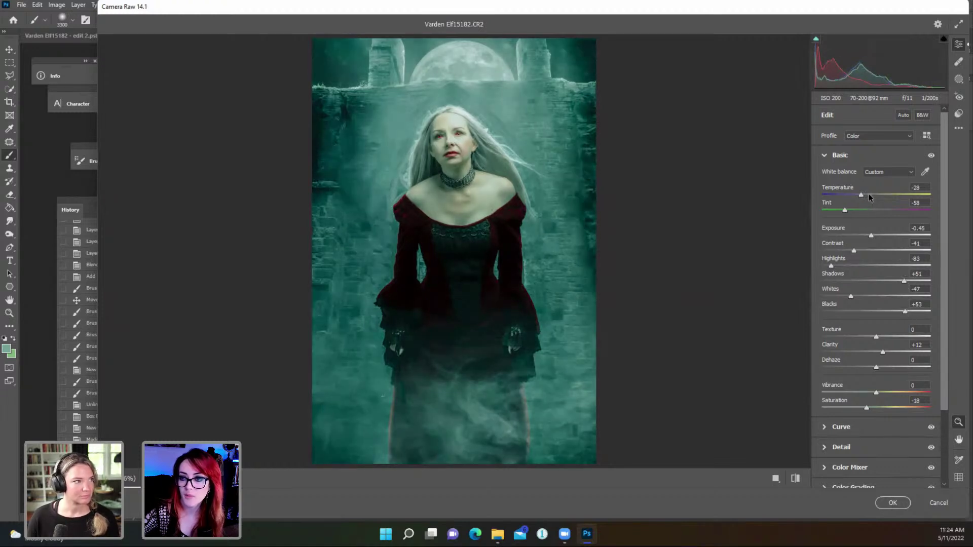
left_click_drag(854, 196, 855, 195)
left_click(857, 210)
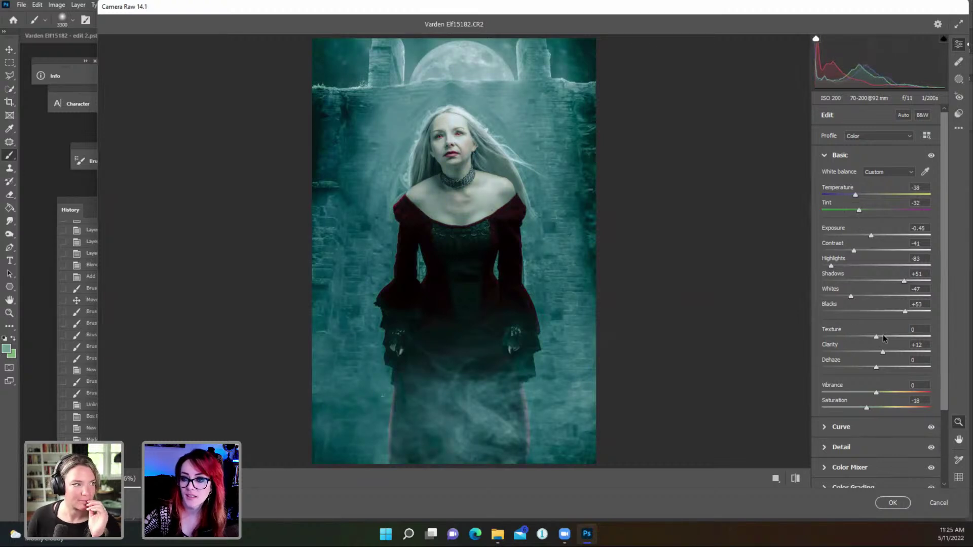
Set Highlights to -80, Exposure to -0.75 and Vibrance to +15 in the Camera Raw filter
left_click(852, 266)
left_click_drag(852, 266, 833, 266)
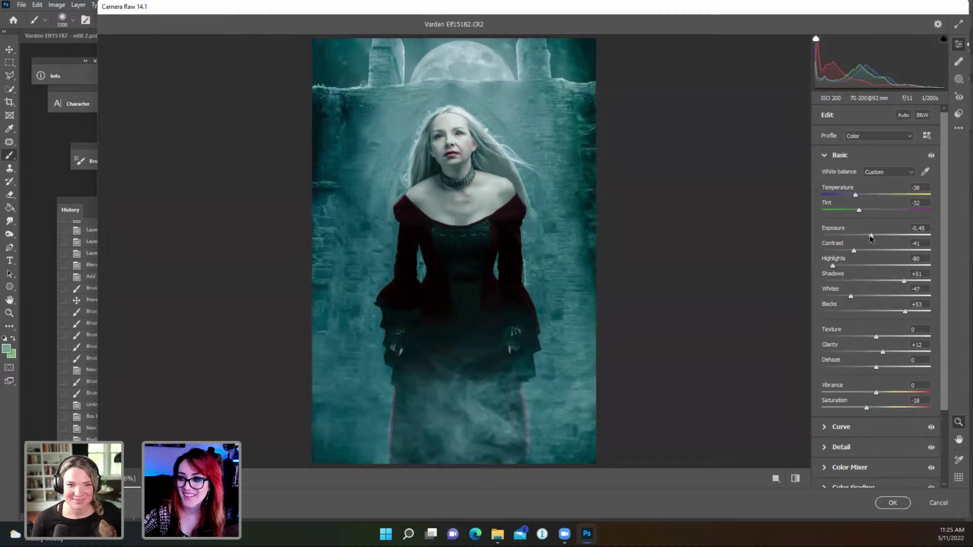
left_click_drag(871, 235, 867, 237)
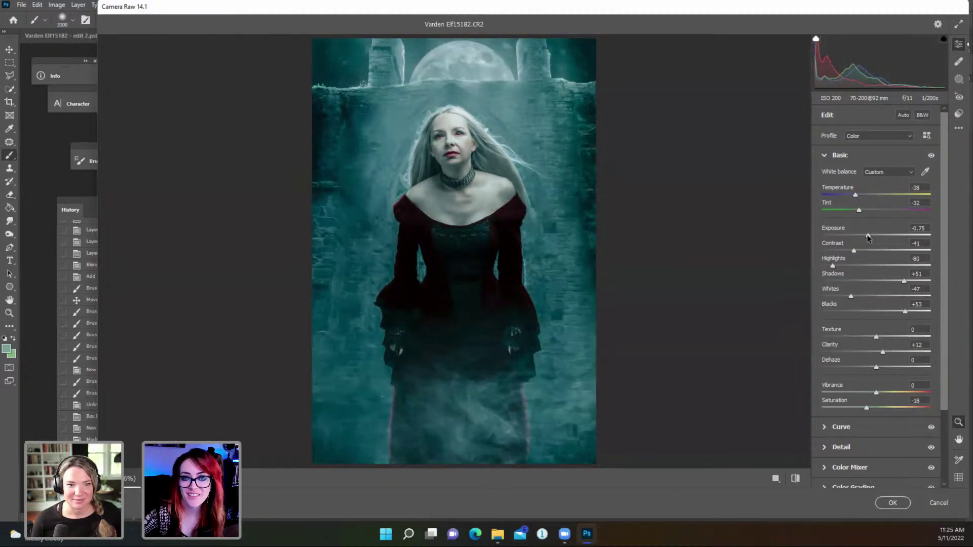
scroll(883, 310, "down", 1)
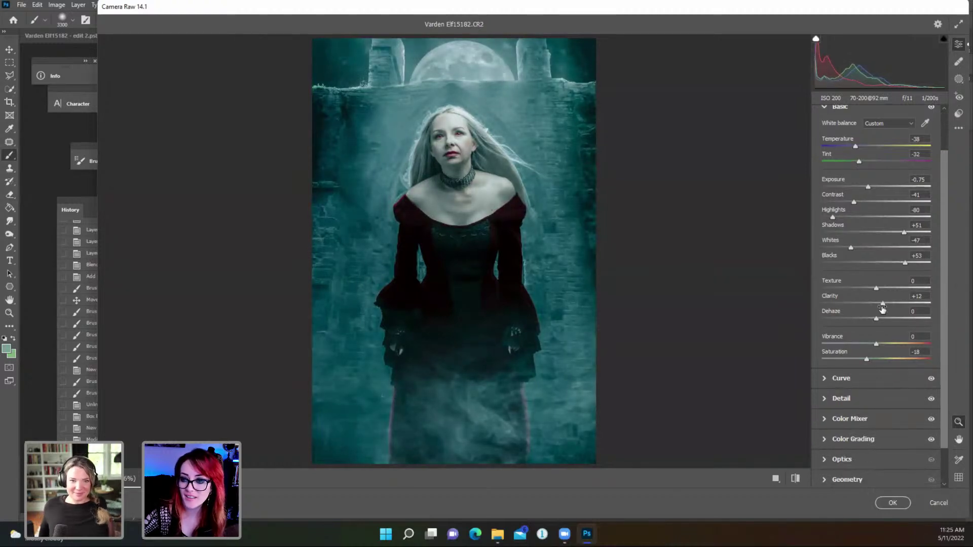
left_click(886, 343)
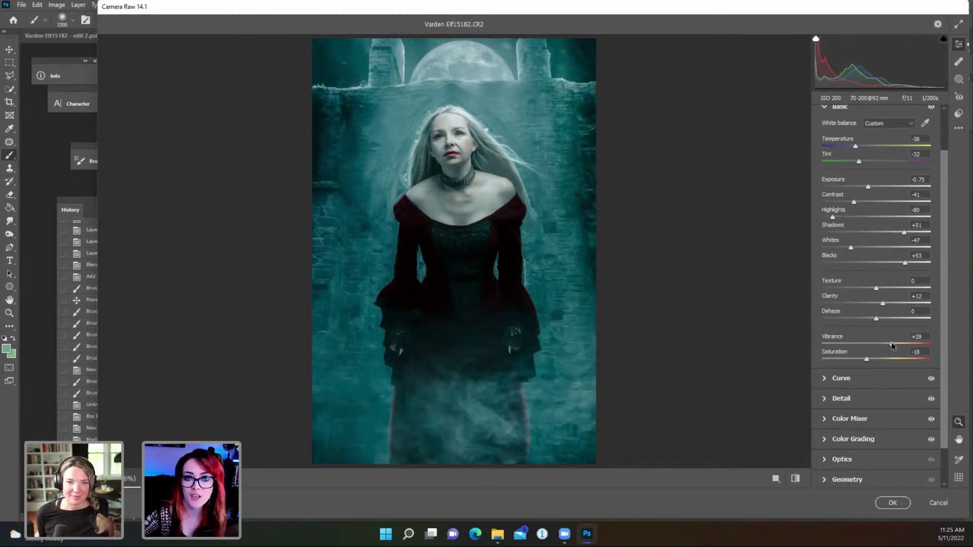
Set Noise Reduction to 13 and Color Noise Reduction to 30, and review the Color Mixer hue settings
left_click(841, 399)
left_click(843, 260)
left_click(835, 239)
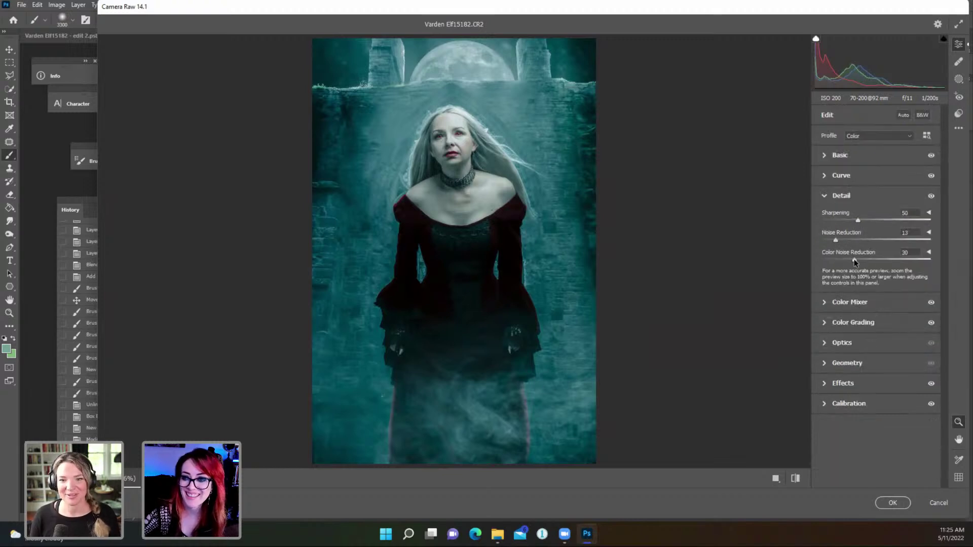
left_click(842, 156)
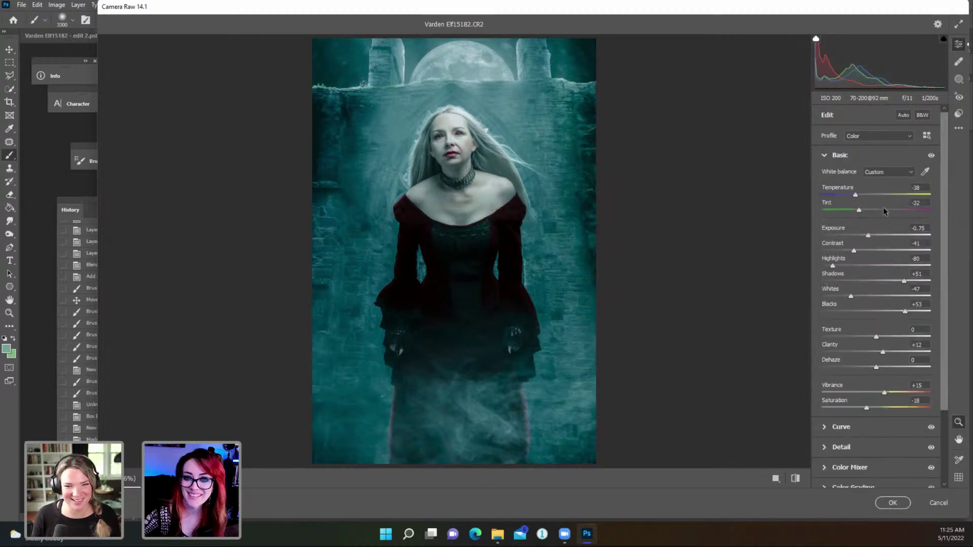
scroll(863, 376, "down", 3)
left_click(853, 378)
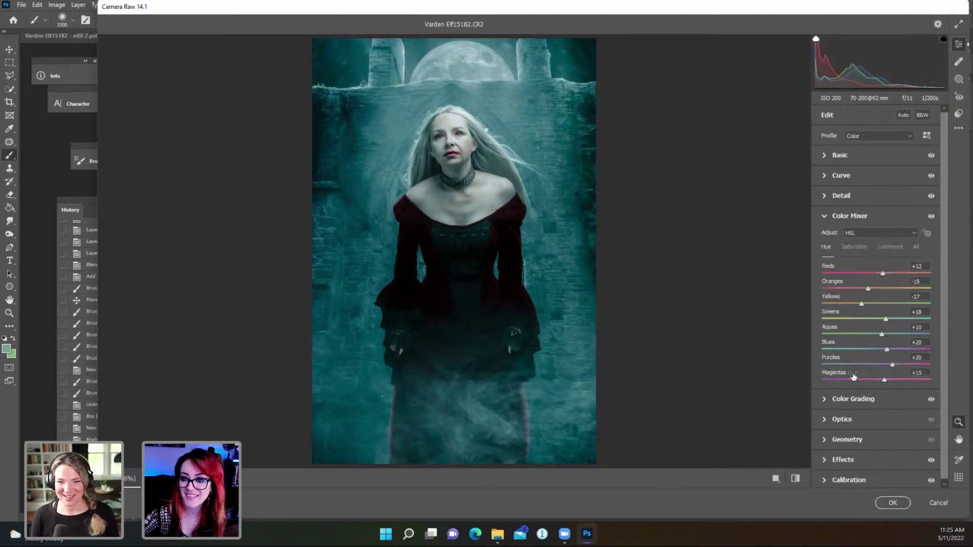
left_click(847, 197)
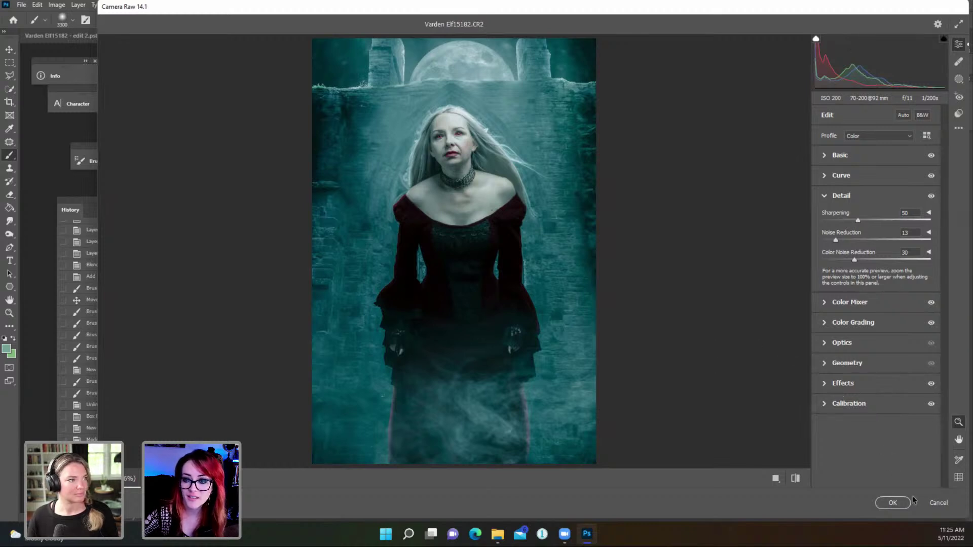
Discard the Camera Raw adjustments and remove the stamped smart object, Layer 7
left_click(938, 503)
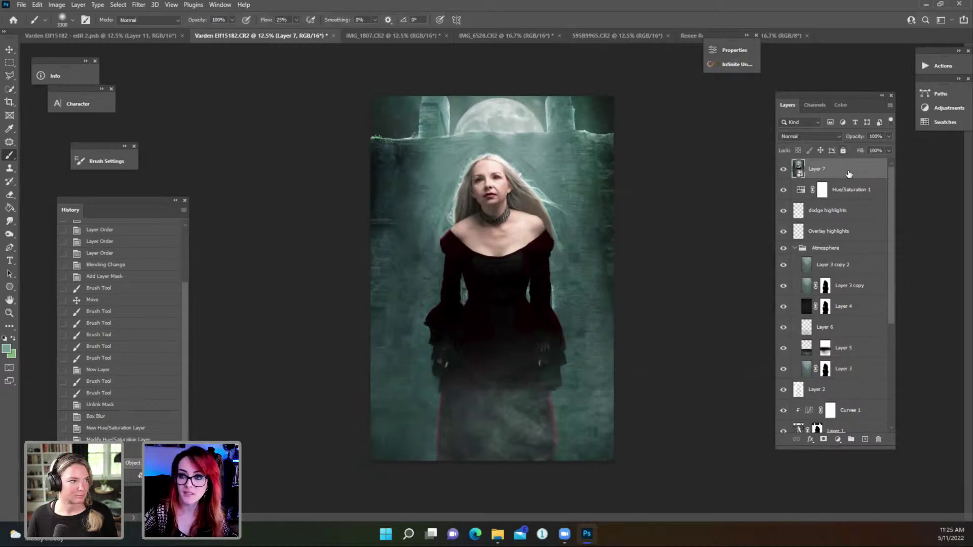
key("ctrl+z")
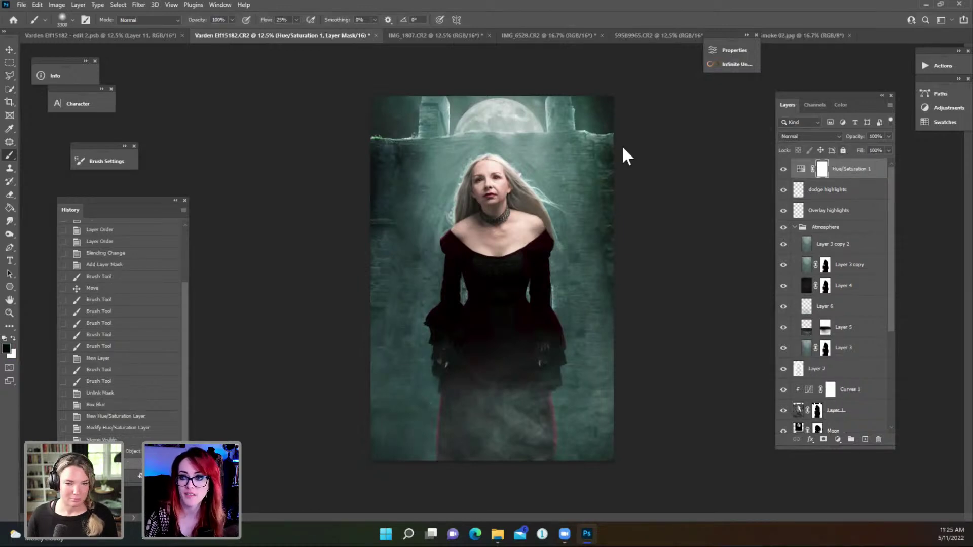
Hide every layer and group above the Ears layer and stamp the visible portrait layers into a new layer directly above Ears
left_click_drag(890, 245, 892, 378)
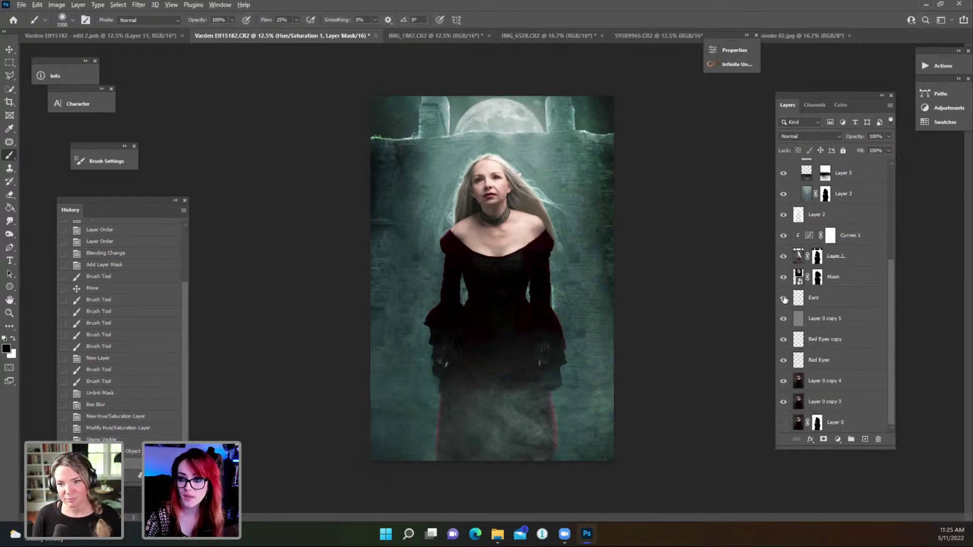
left_click(784, 403, "alt")
left_click_drag(784, 395, 784, 299)
left_click(836, 302)
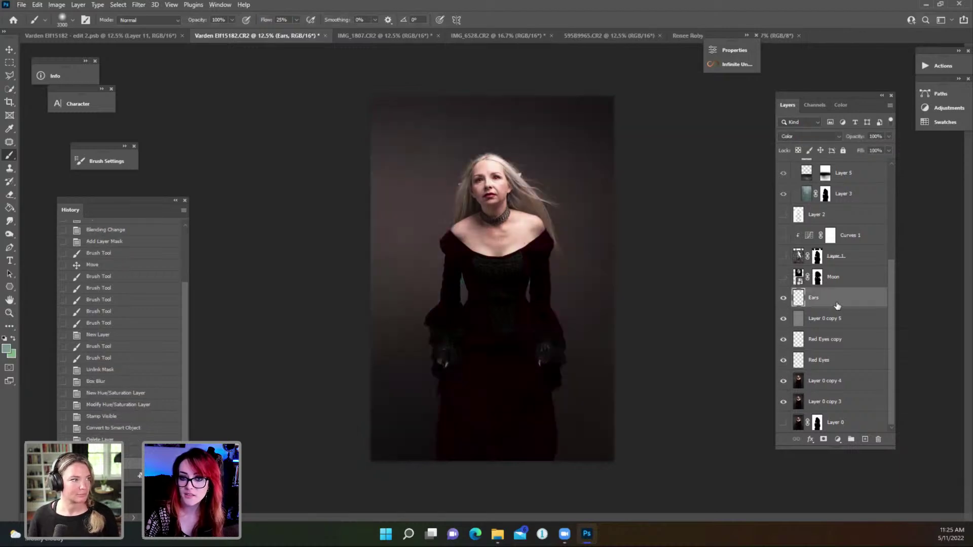
key("ctrl+shift+alt+e")
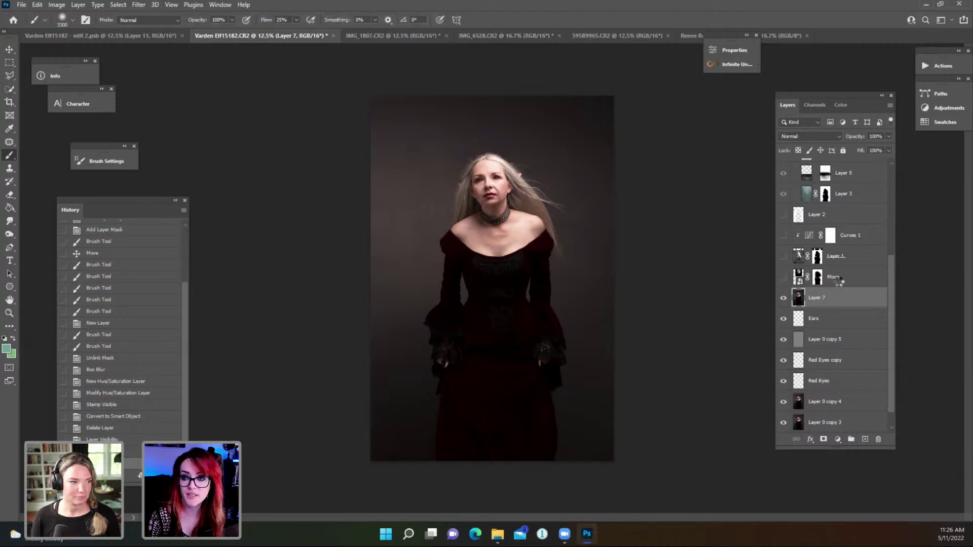
Open the Camera Raw filter on the stamped portrait and set Shadows to +40 and Blacks to +9
key("ctrl+shift+a")
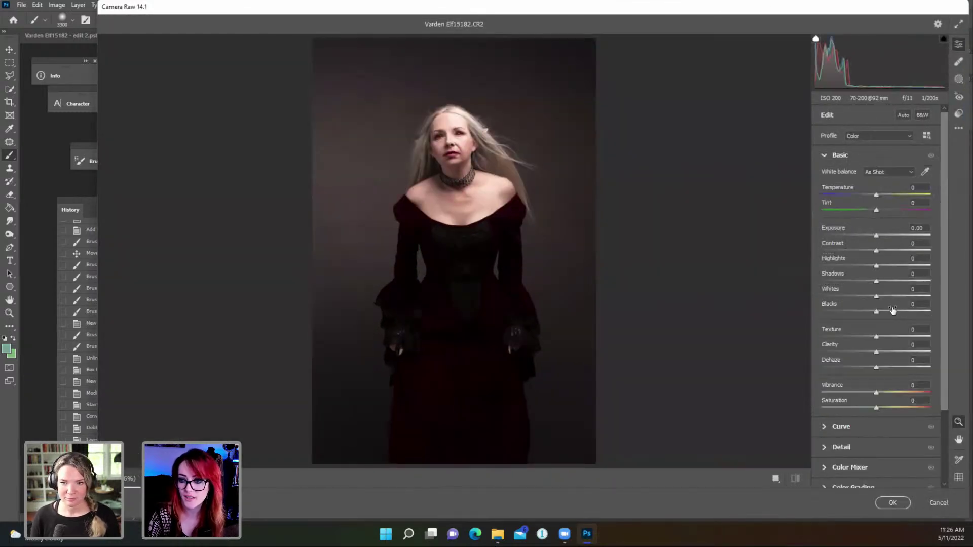
left_click(893, 310)
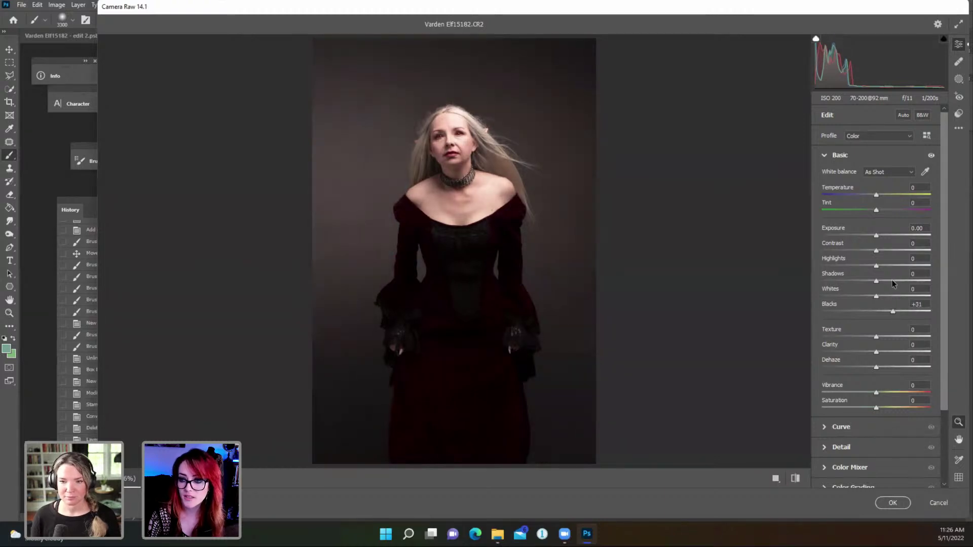
left_click(892, 280)
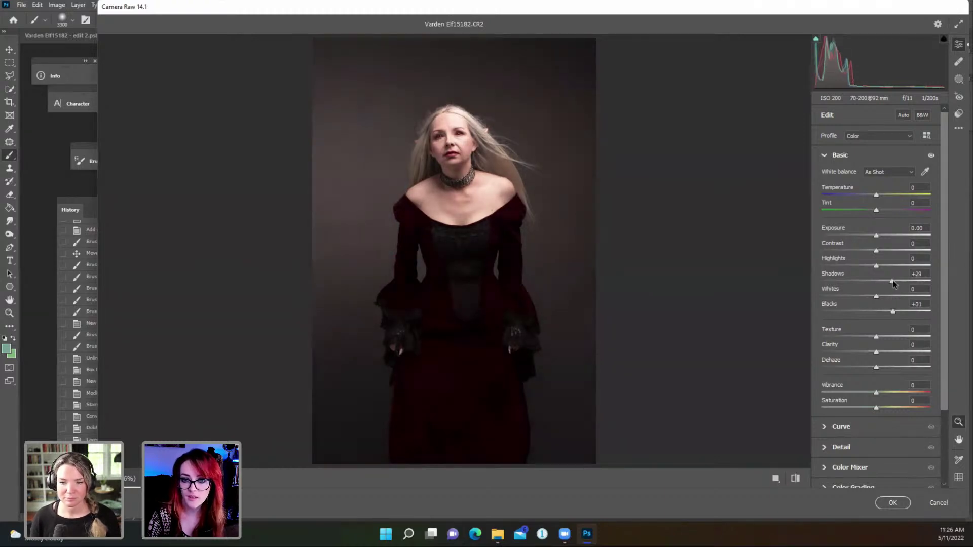
left_click(881, 311)
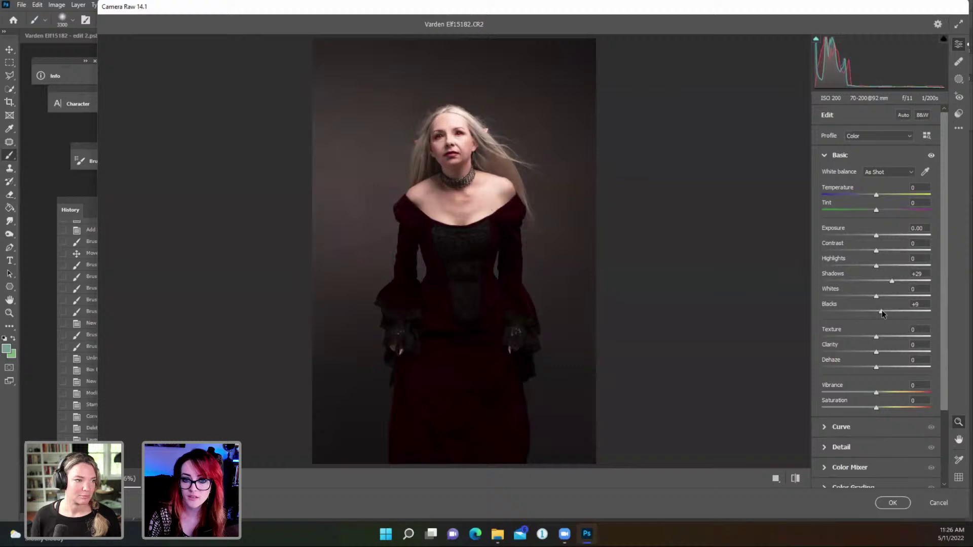
left_click(898, 282)
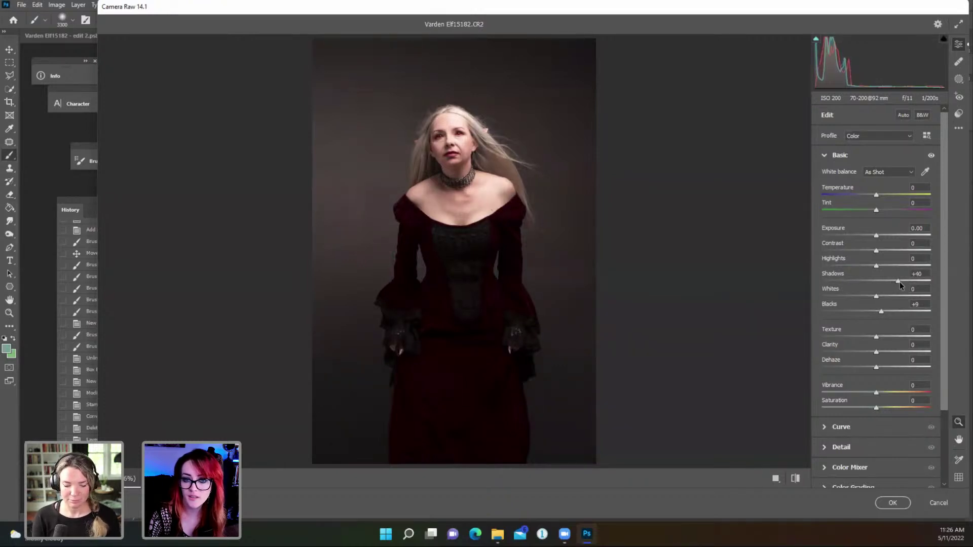
Set Color Noise Reduction to 21, raise Sharpening above 20, and apply the Camera Raw filter to the portrait
left_click(844, 449)
left_click(854, 259)
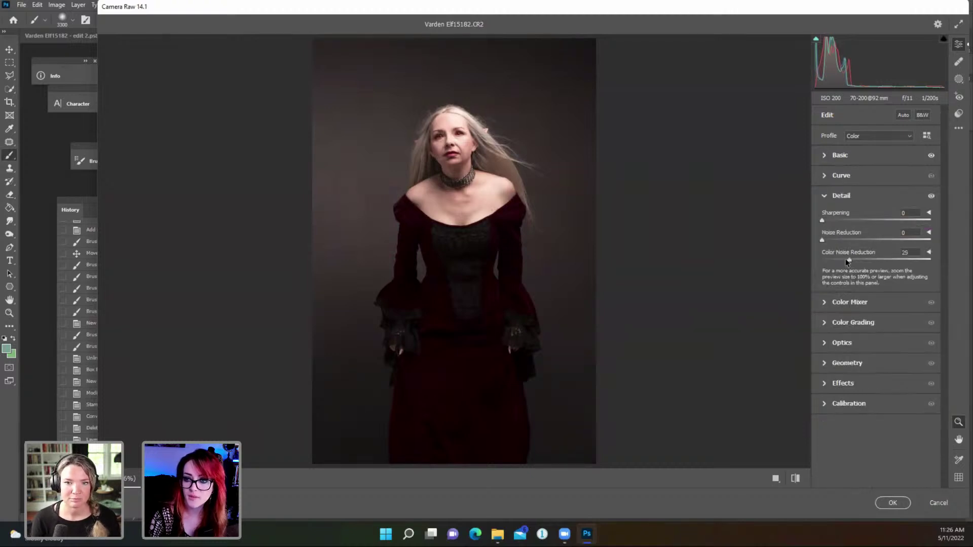
left_click_drag(848, 262, 845, 260)
left_click(838, 220)
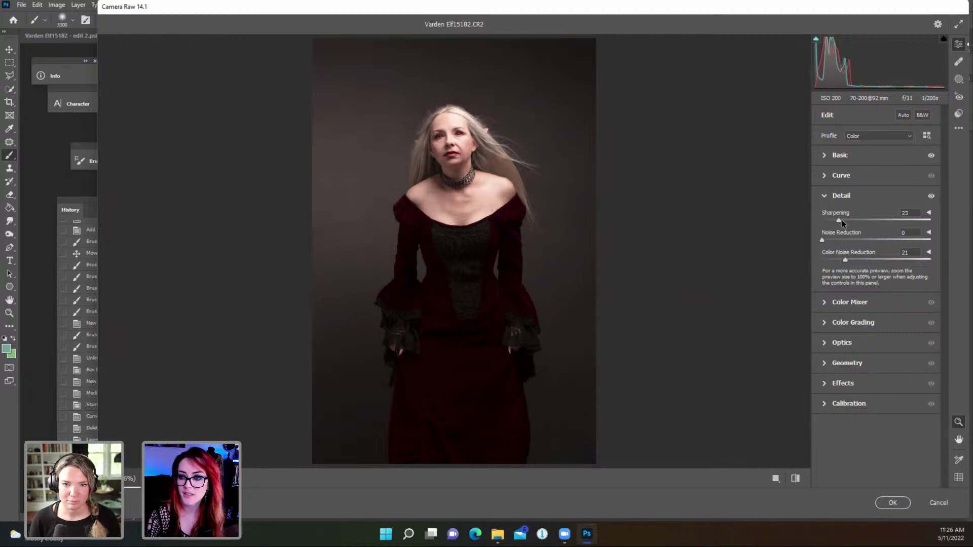
left_click_drag(841, 220, 845, 220)
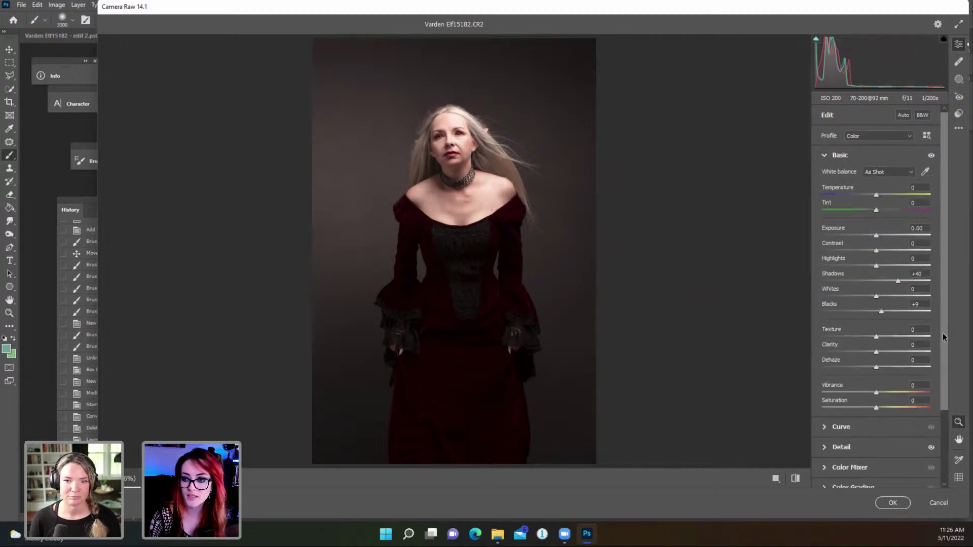
left_click_drag(943, 336, 939, 406)
left_click(856, 377)
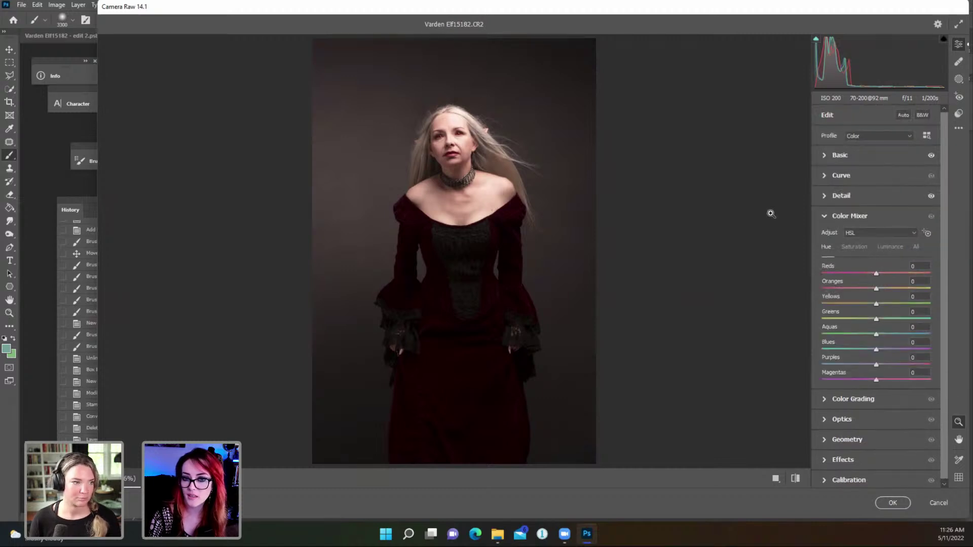
left_click(893, 503)
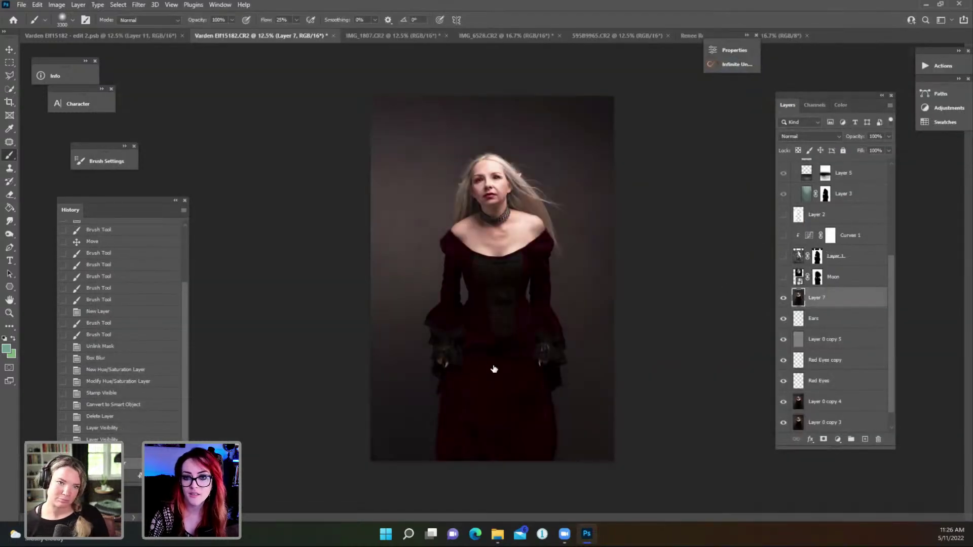
Compare the portrait with and without the brightened Layer 7, leaving the layer visible
left_click(784, 299)
left_click(784, 299)
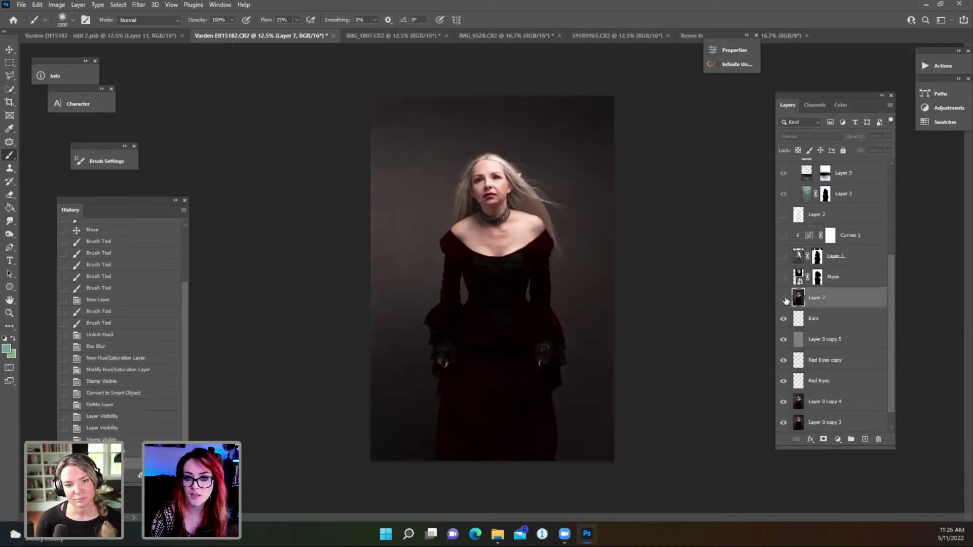
left_click(785, 300)
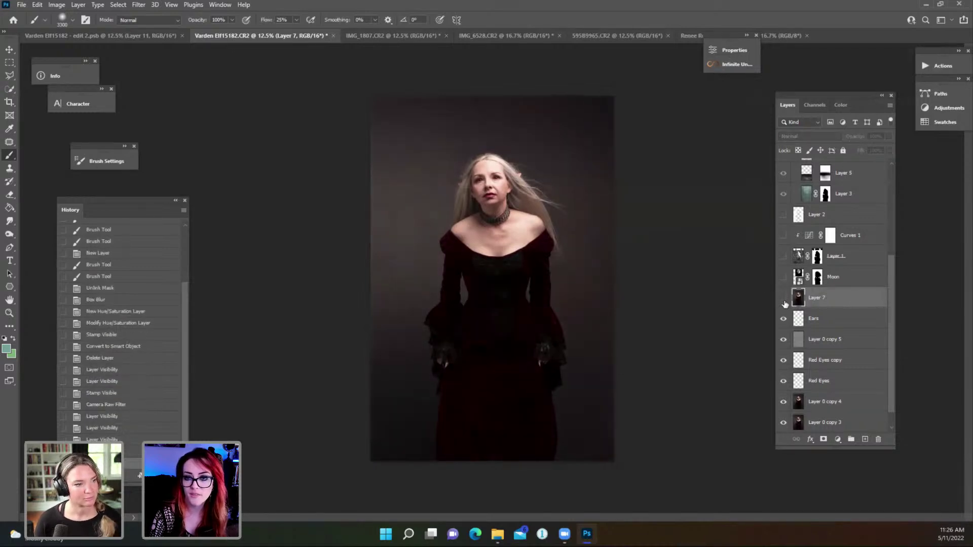
left_click(784, 299)
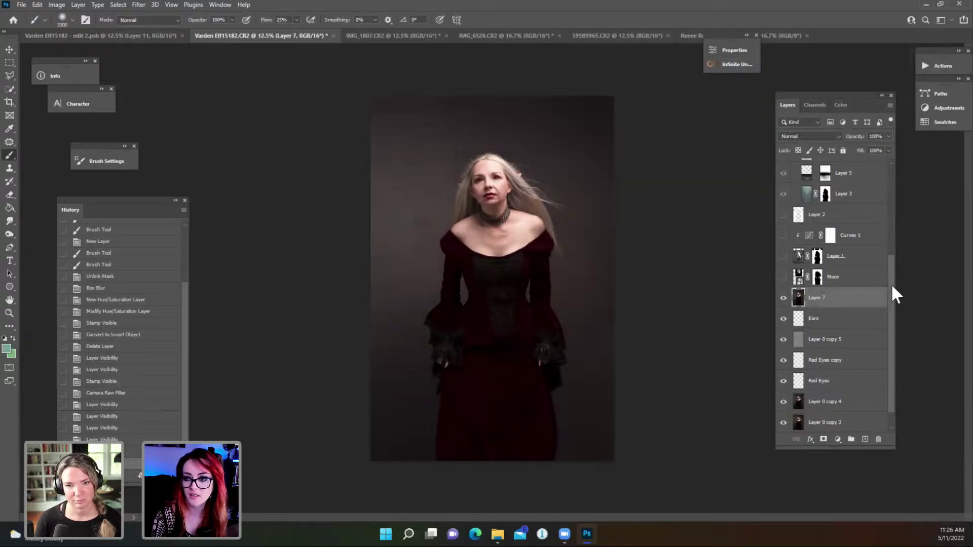
Show the Moon, Layer 1, Curves 1, Layer 2, Atmosphere group, both highlights layers and Hue/Saturation 1 again
left_click_drag(891, 294, 907, 233)
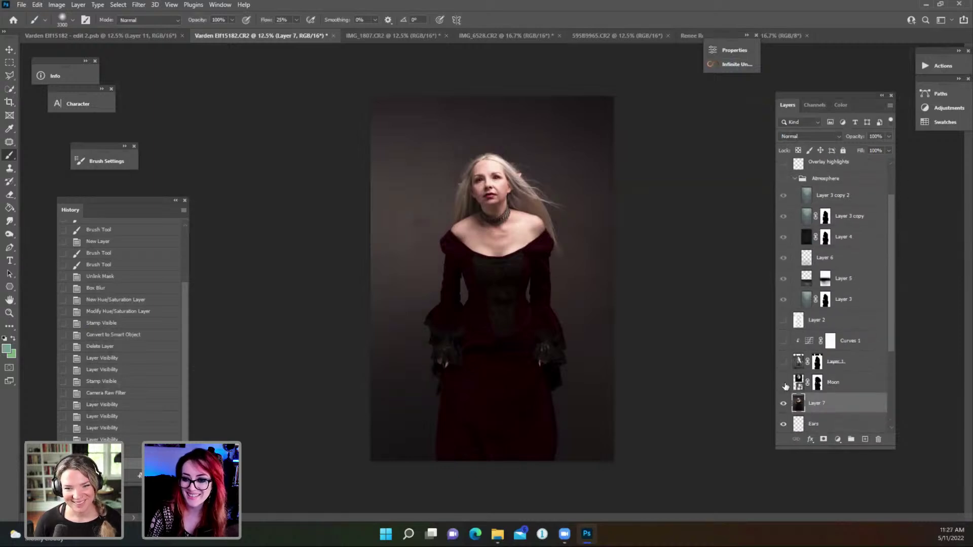
left_click_drag(786, 386, 784, 320)
left_click(783, 179)
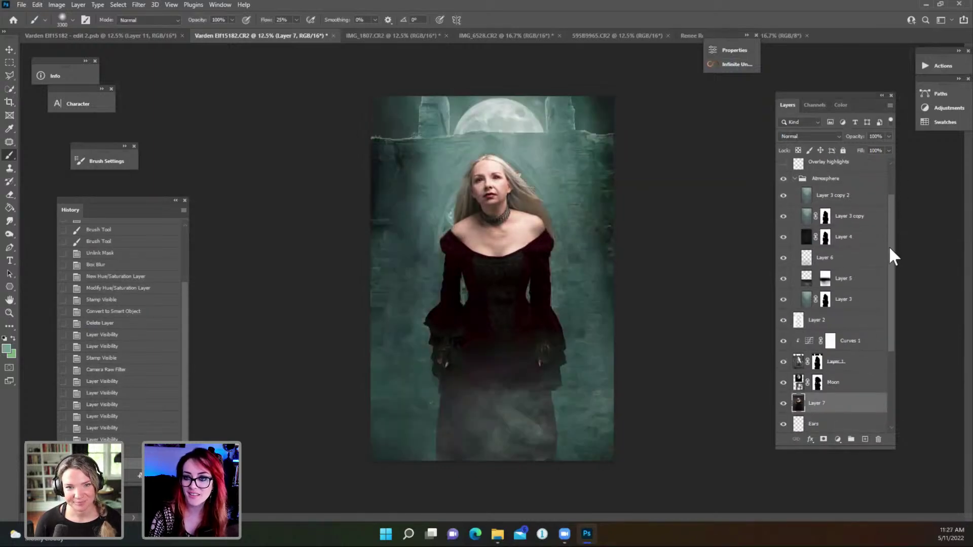
scroll(890, 224, "up", 2)
left_click(784, 210)
left_click(784, 190)
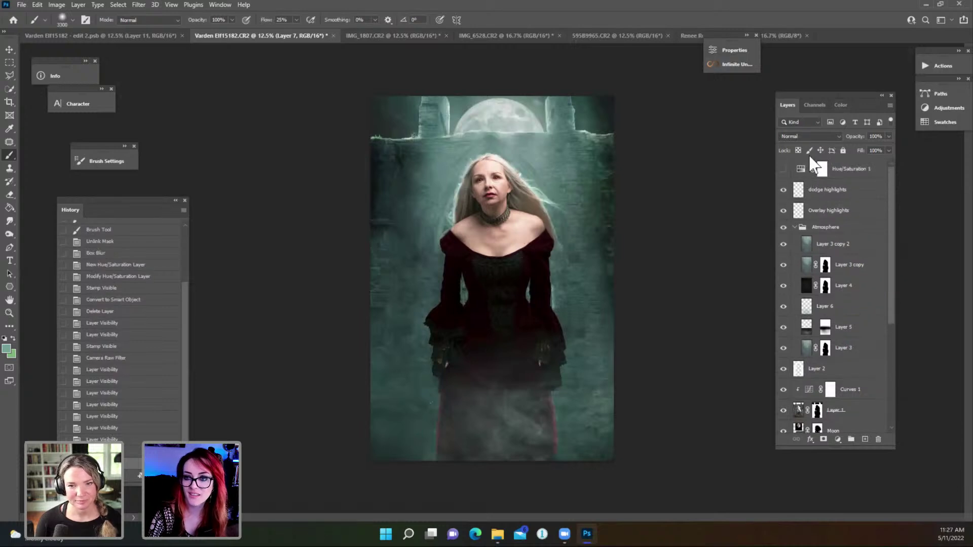
left_click(784, 173)
Stamp the full composite above Hue/Saturation 1 as a smart object and open it in the Camera Raw filter
left_click(868, 172)
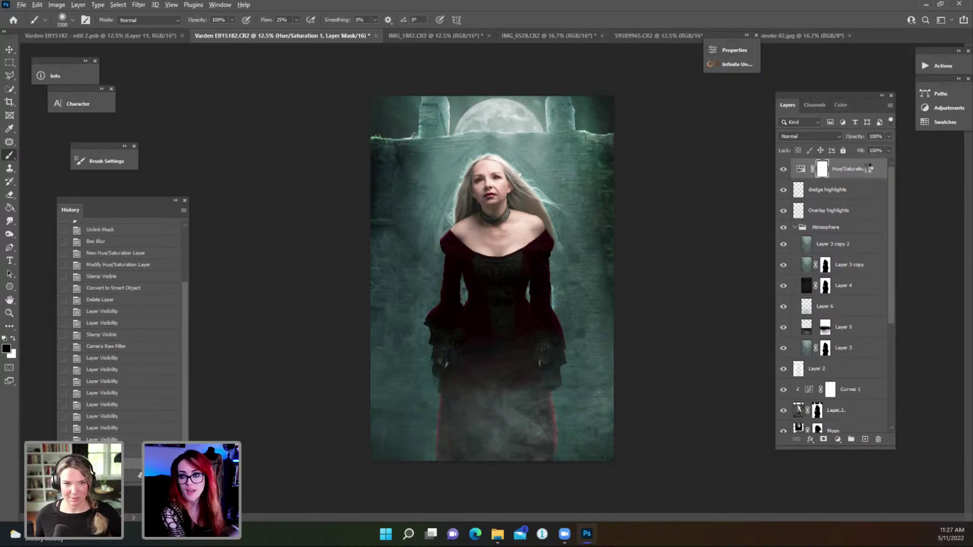
key("ctrl+shift+alt+e")
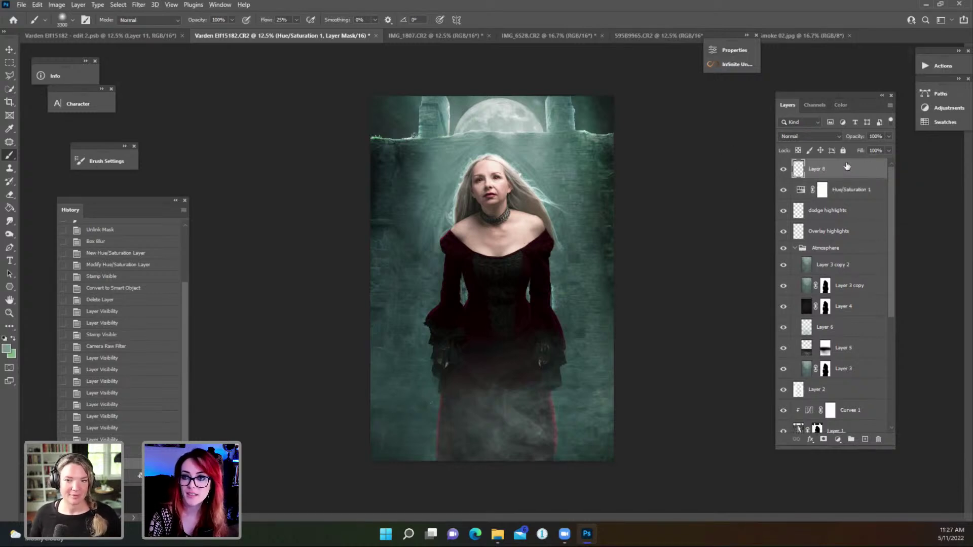
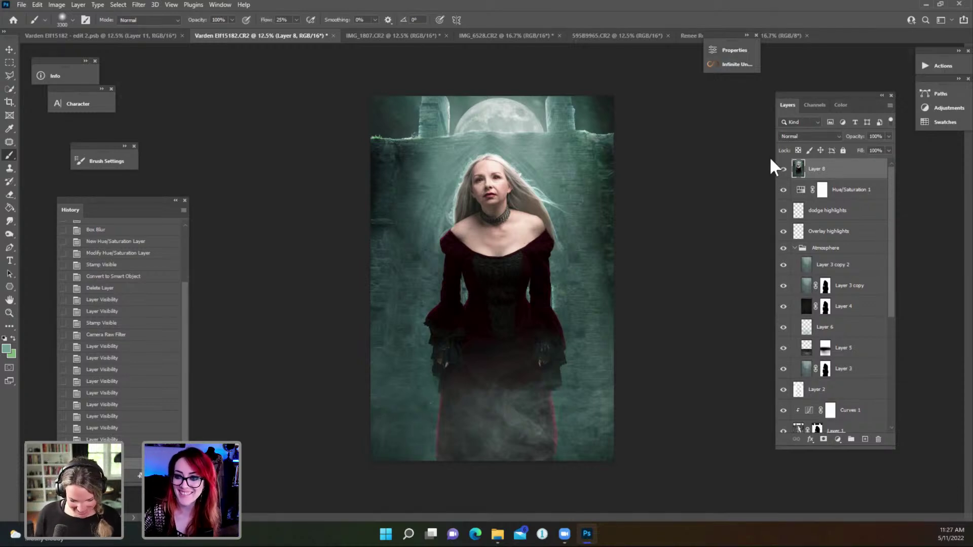
right_click(801, 165)
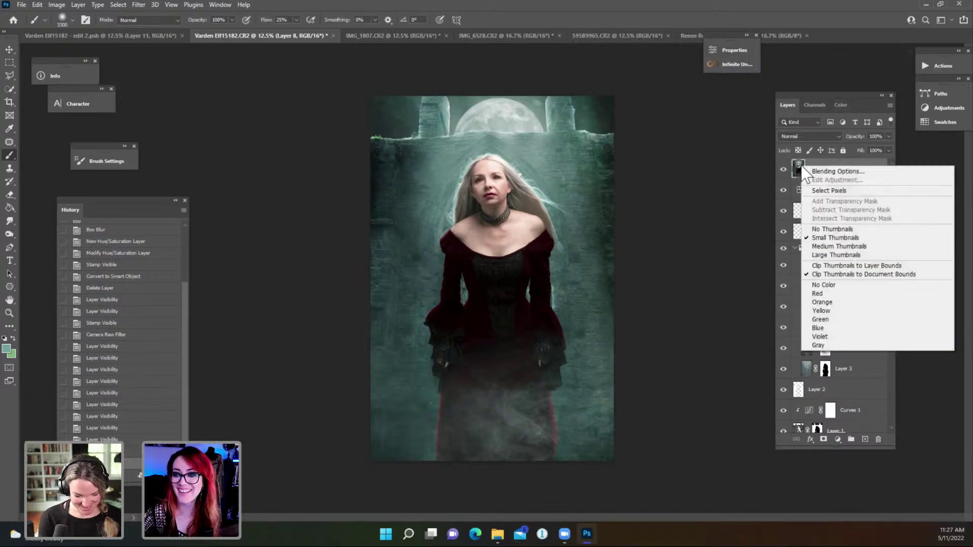
left_click(811, 160)
right_click(811, 160)
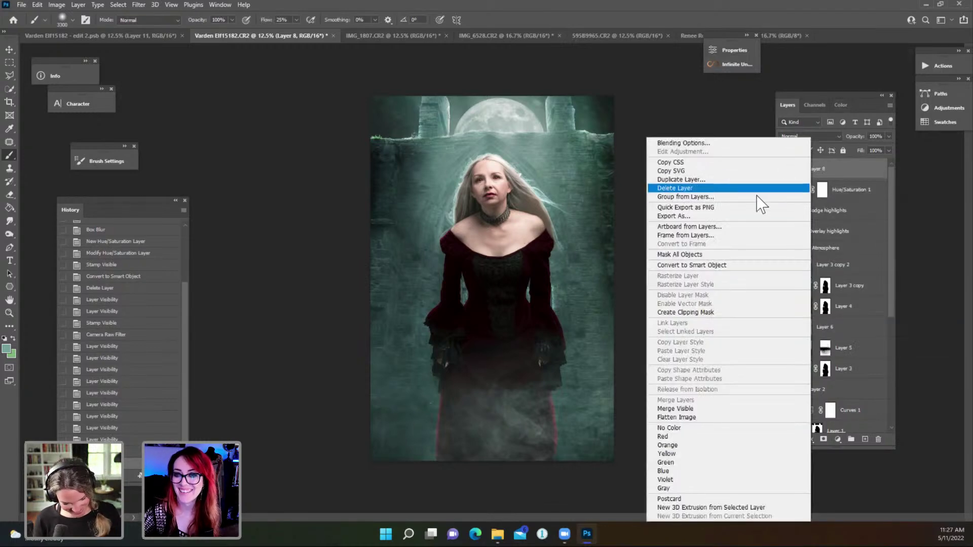
left_click(740, 264)
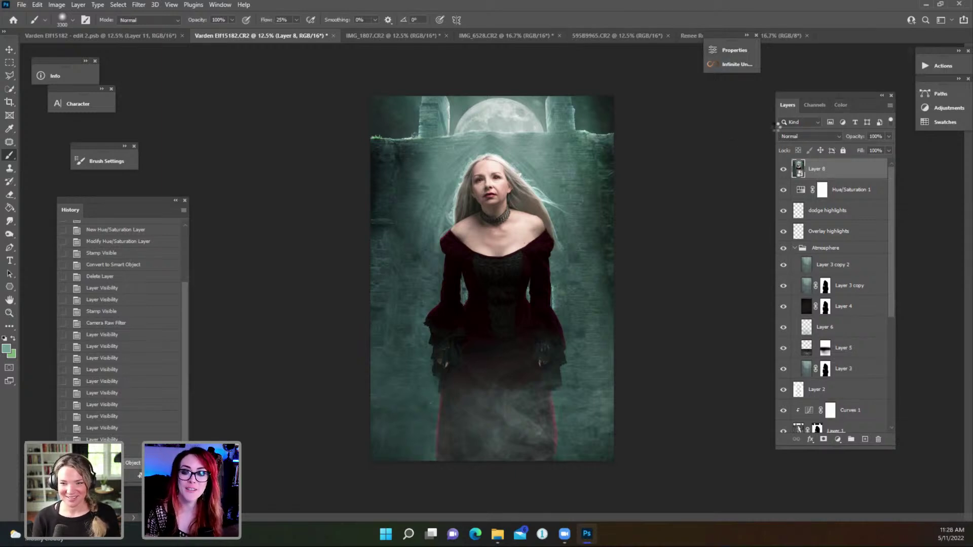
key("ctrl+shift+a")
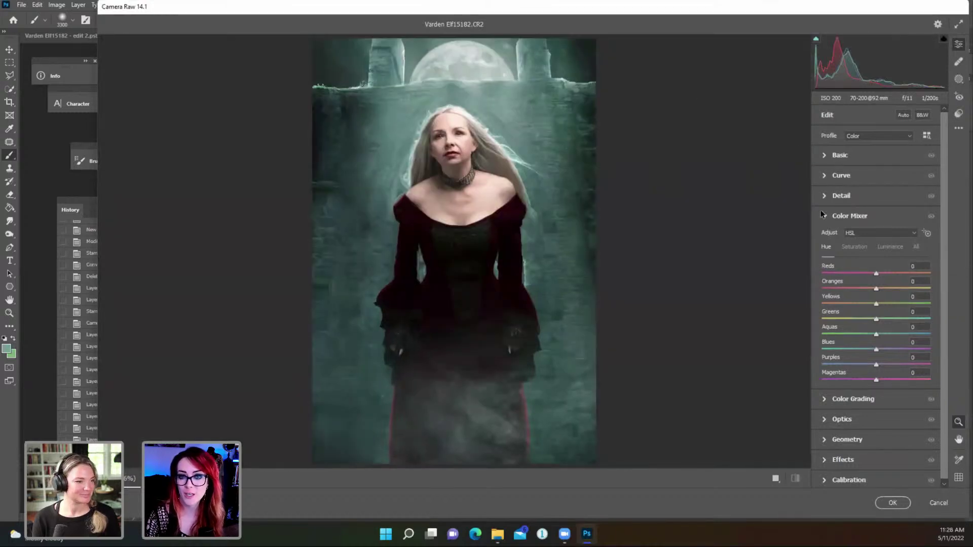
Apply the saved blue-toned user preset to the portrait and return to the edit settings
left_click(959, 114)
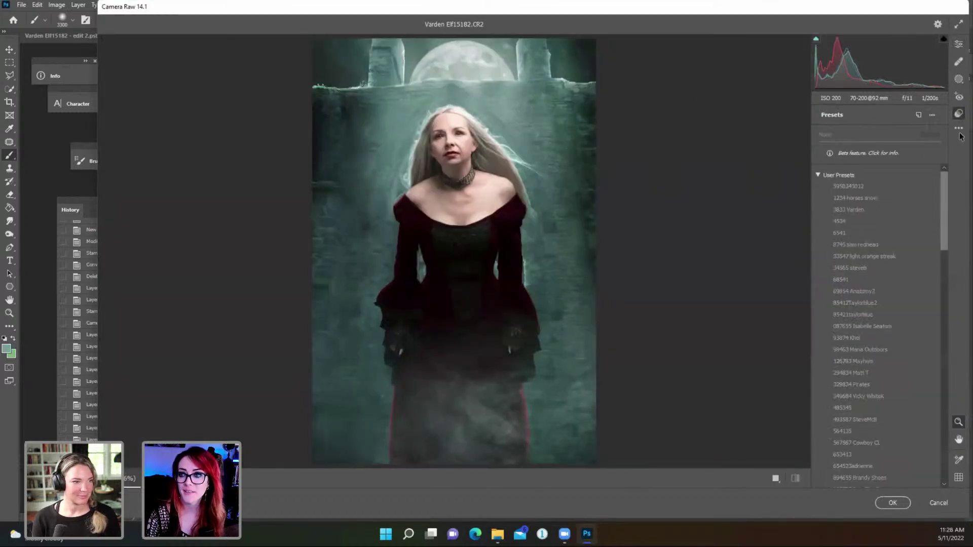
left_click(871, 303)
left_click(959, 44)
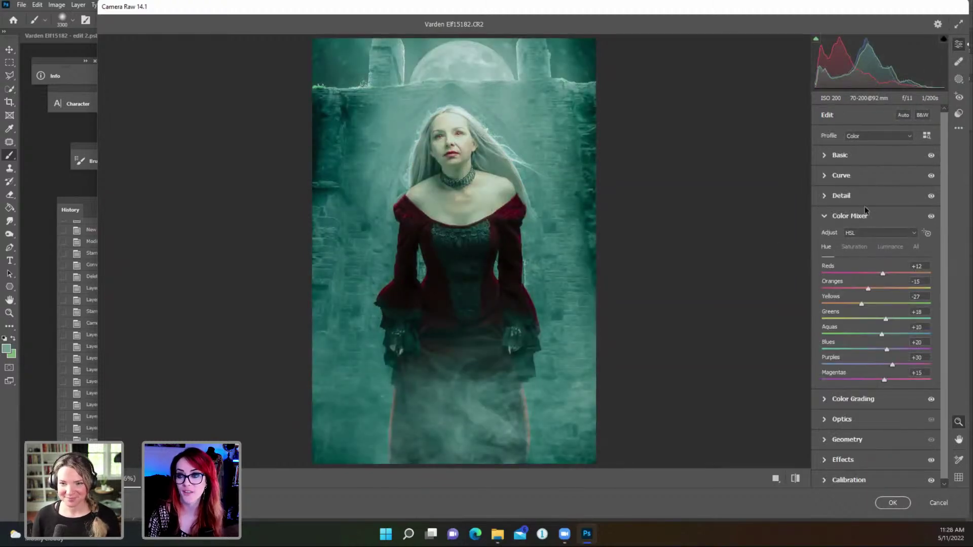
Set the basic Shadows to +51, Clarity to +10 and Texture to +5
left_click(842, 155)
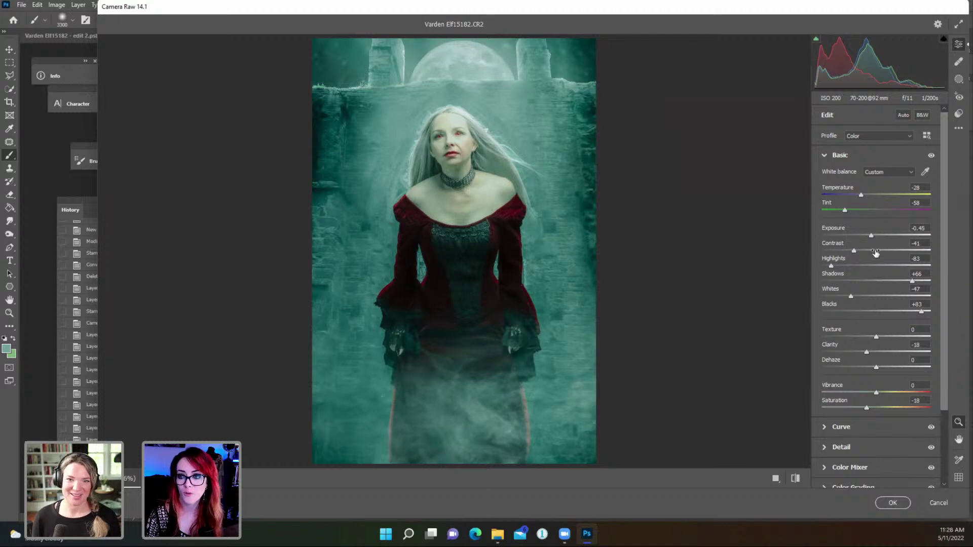
left_click(905, 281)
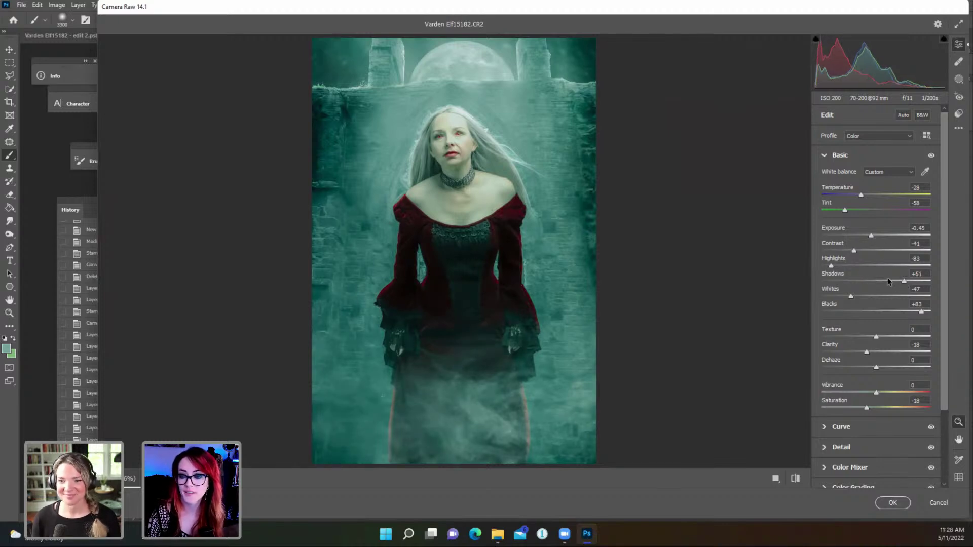
left_click(880, 351)
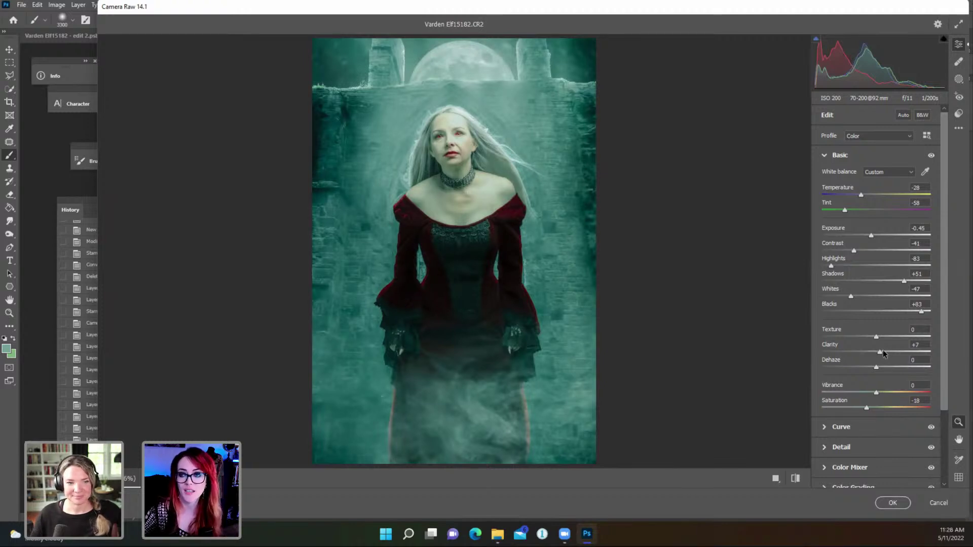
left_click(882, 353)
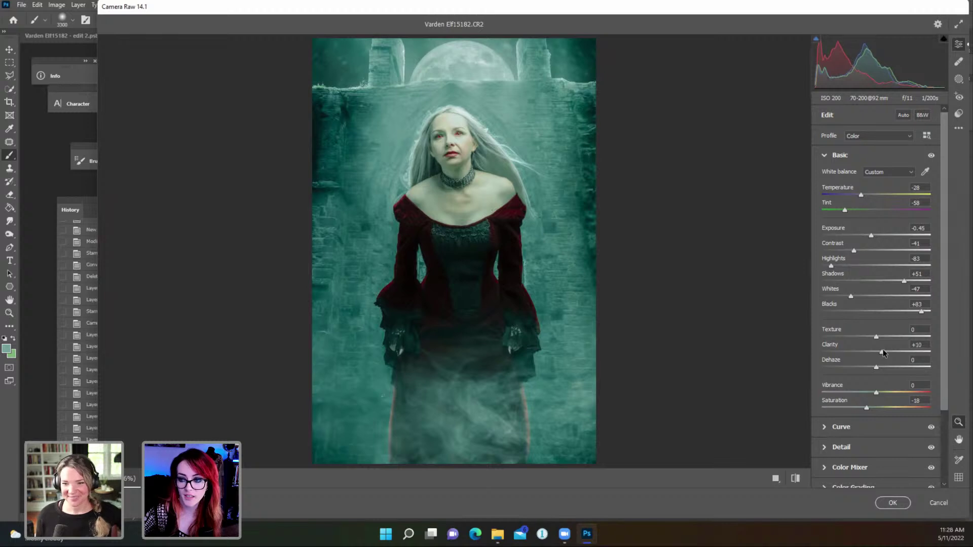
left_click_drag(877, 339, 881, 341)
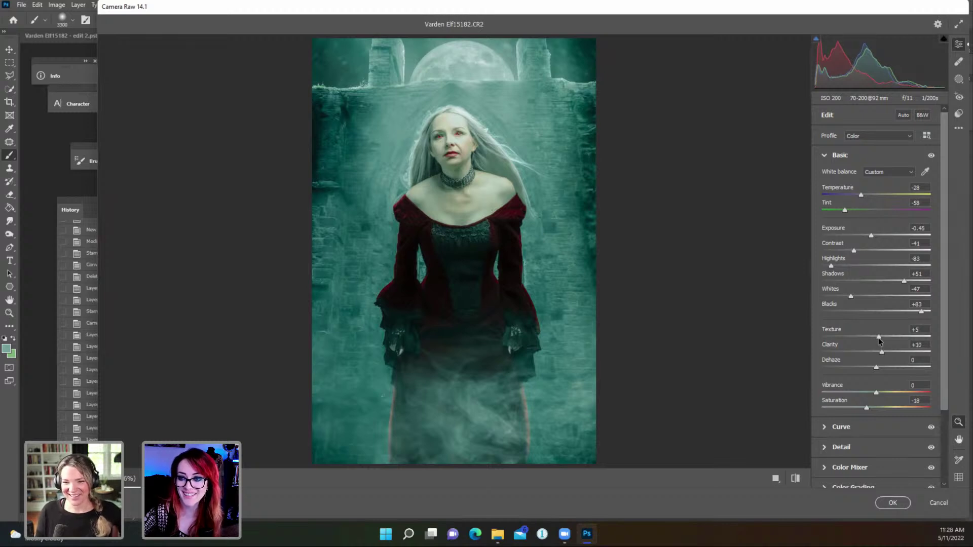
Adjust the white balance to Temperature -31 and Tint -28
left_click_drag(851, 210, 861, 208)
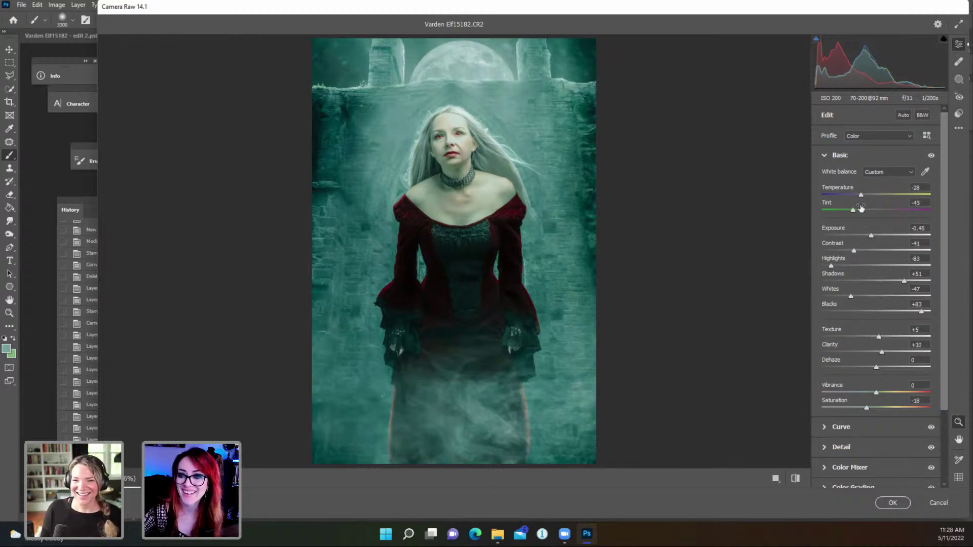
left_click(865, 195)
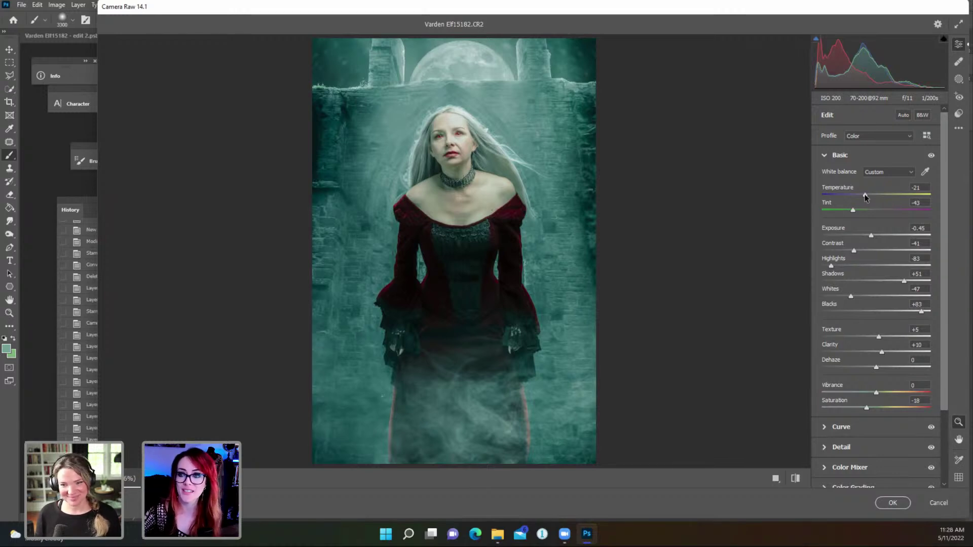
left_click(858, 209)
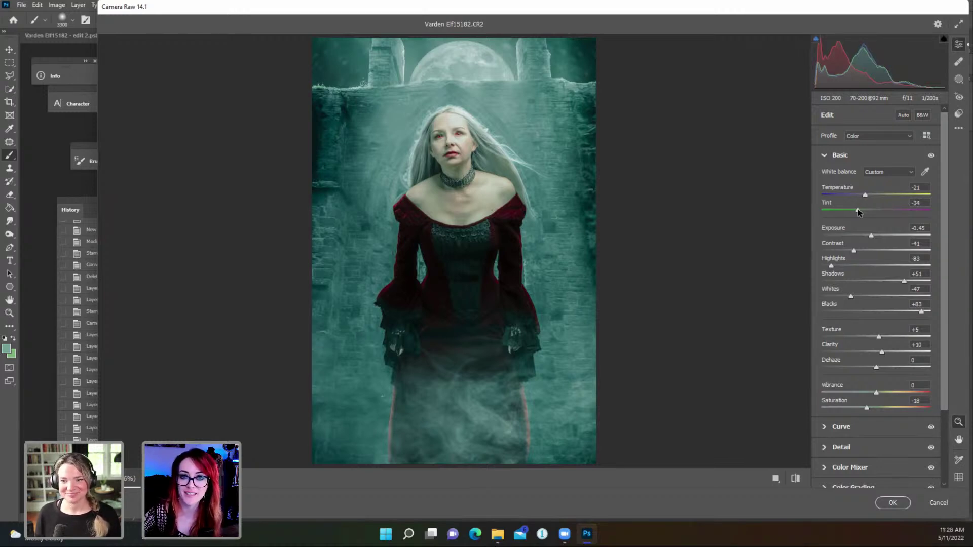
left_click_drag(859, 210, 860, 197)
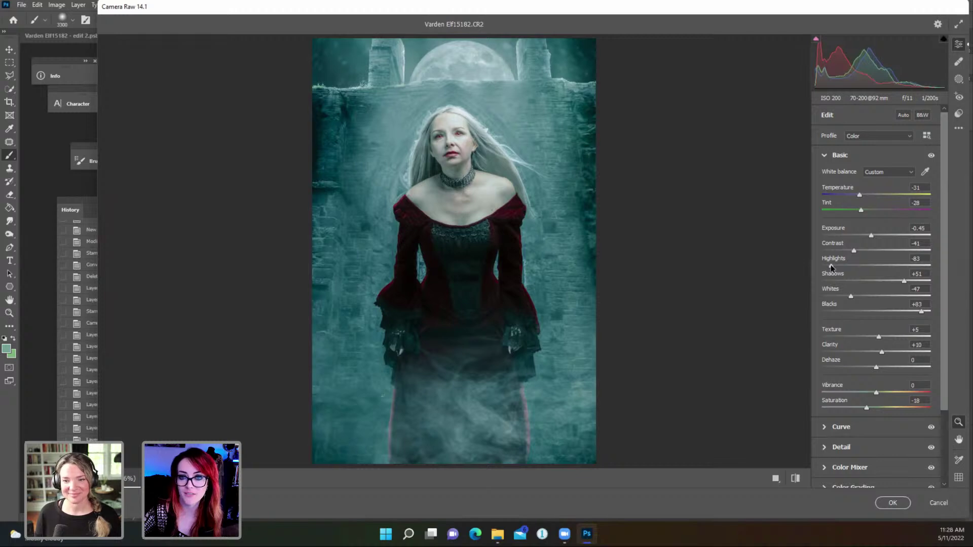
Set the basic Highlights to -100, Exposure to -0.70, Whites to -61 and Vibrance to +19
left_click_drag(831, 266, 821, 266)
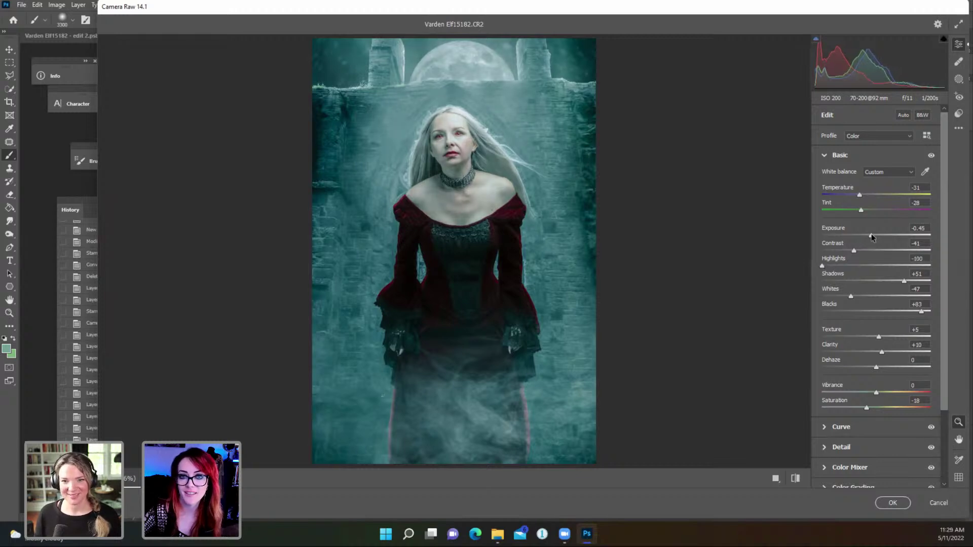
left_click_drag(871, 235, 869, 235)
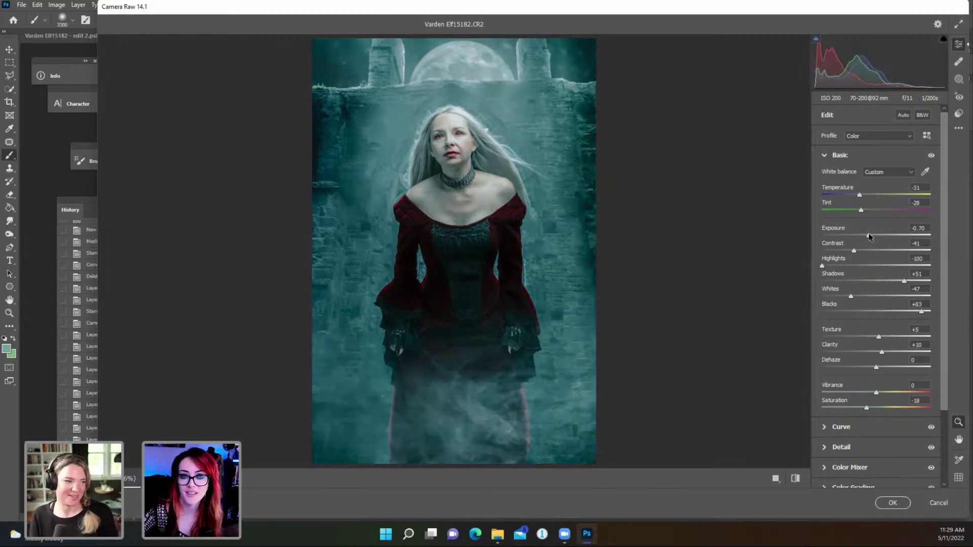
left_click_drag(851, 296, 843, 298)
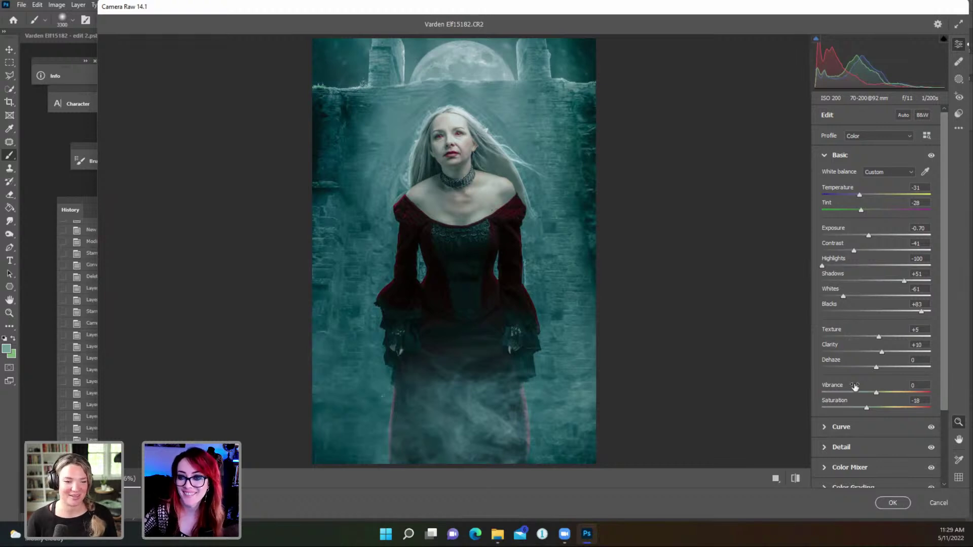
scroll(856, 387, "down", 3)
left_click_drag(877, 320, 886, 320)
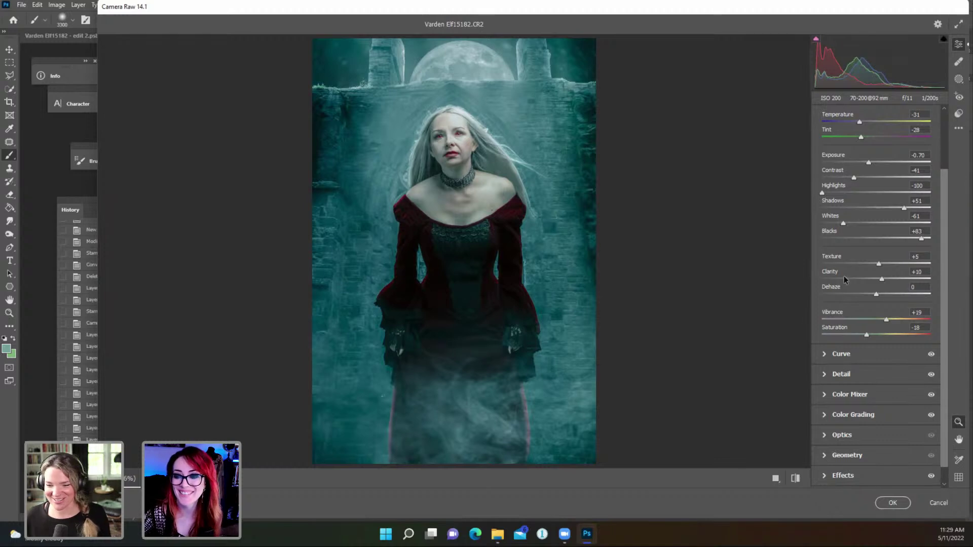
Adjust the parametric curve to Darks +23, Shadows +27, Highlights -6 and Lights -6
left_click(841, 354)
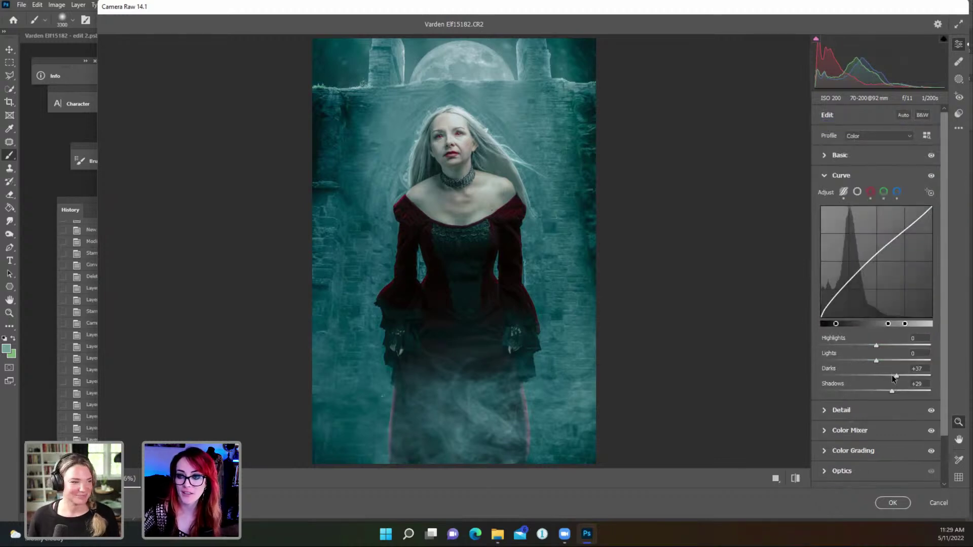
left_click_drag(893, 378, 890, 380)
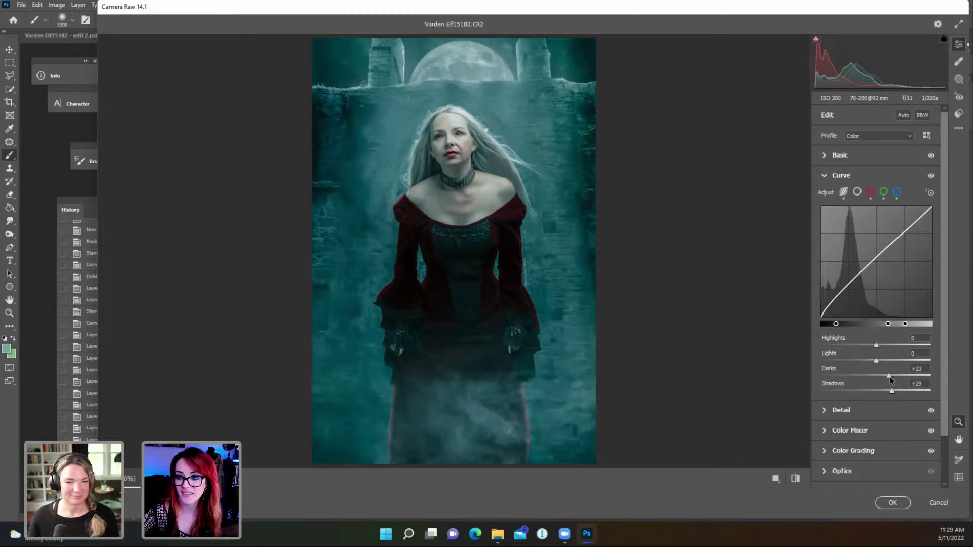
left_click_drag(887, 393, 885, 392)
mouse_move(876, 347)
left_mouse_down()
mouse_move(856, 346)
mouse_move(872, 346)
mouse_move(864, 360)
mouse_move(876, 359)
mouse_move(875, 347)
left_mouse_up()
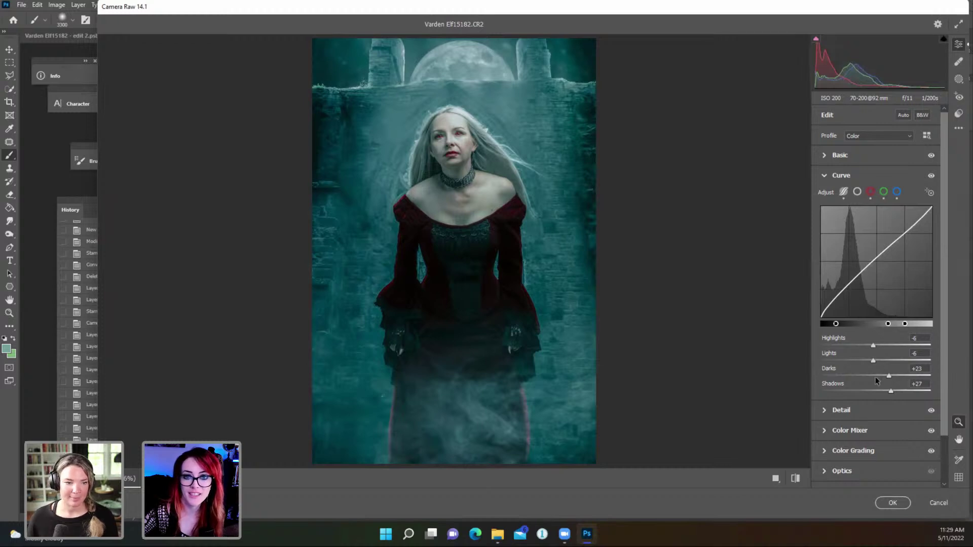
Set the detail Noise Reduction to 14 and Color Noise Reduction to 31
left_click(832, 411)
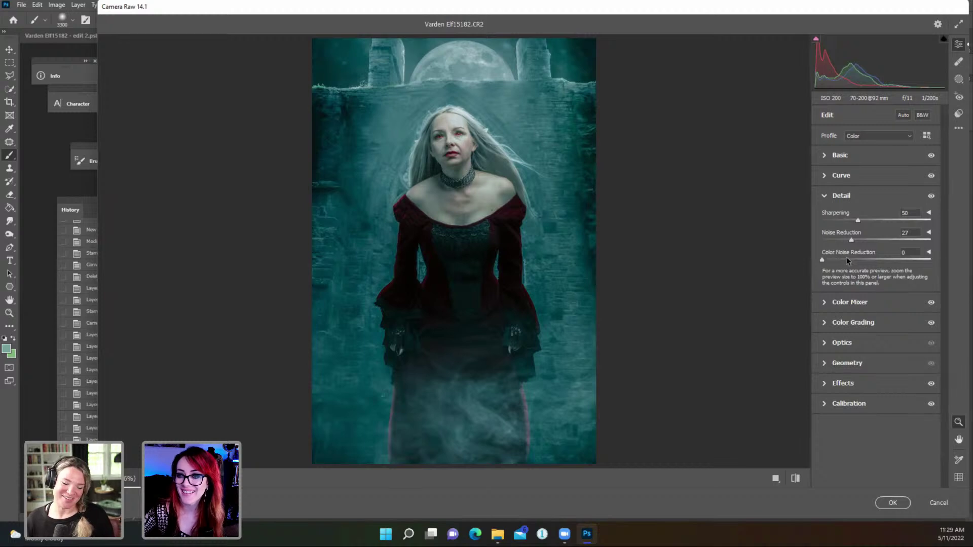
left_click_drag(846, 258, 836, 240)
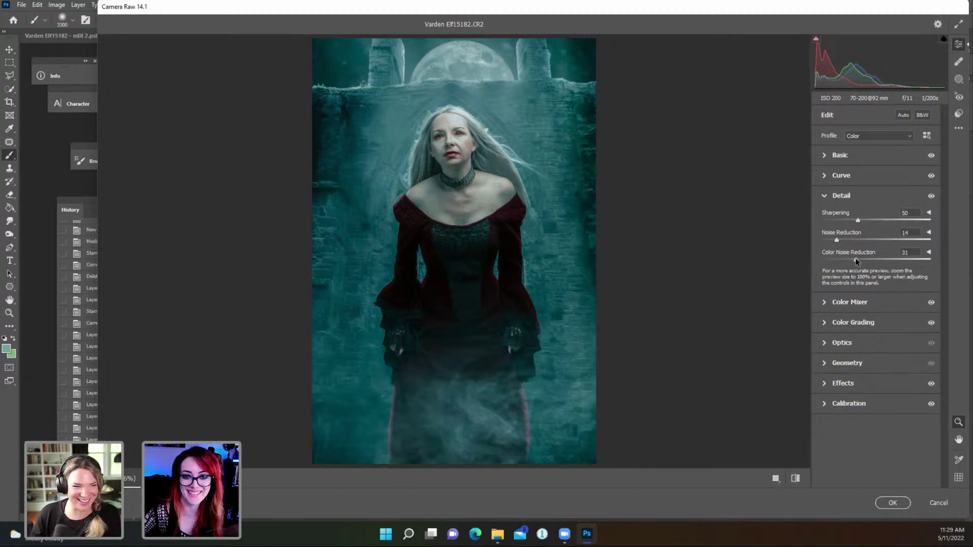
Set the HSL saturation of Aquas to -16 and Blues to -14 in the Color Mixer
left_click(860, 304)
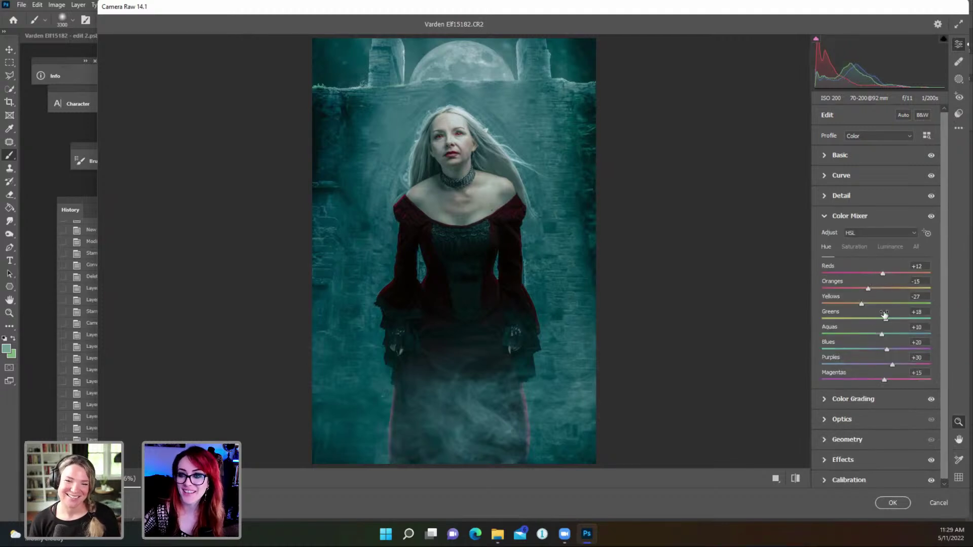
key("ctrl+alt+shift+s")
left_click_drag(867, 332, 867, 334)
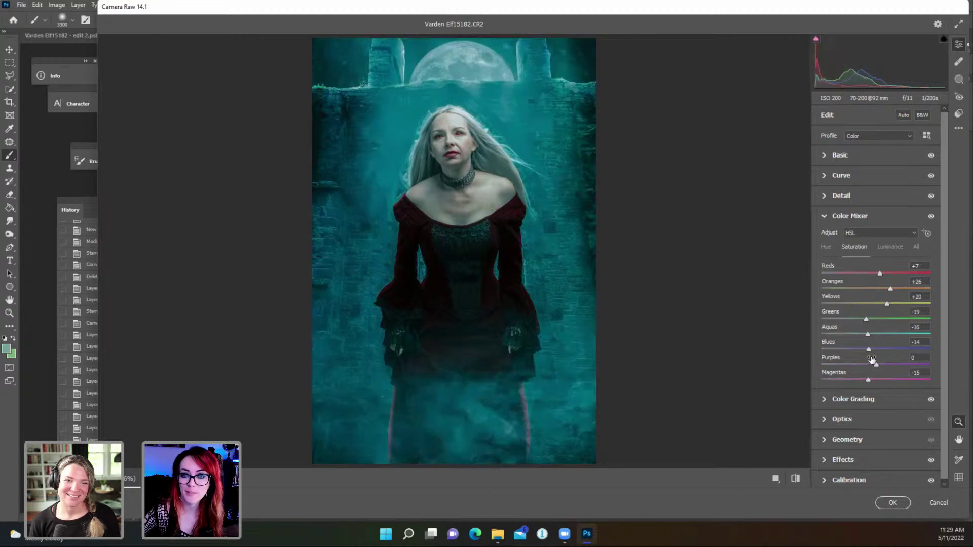
left_click(868, 349)
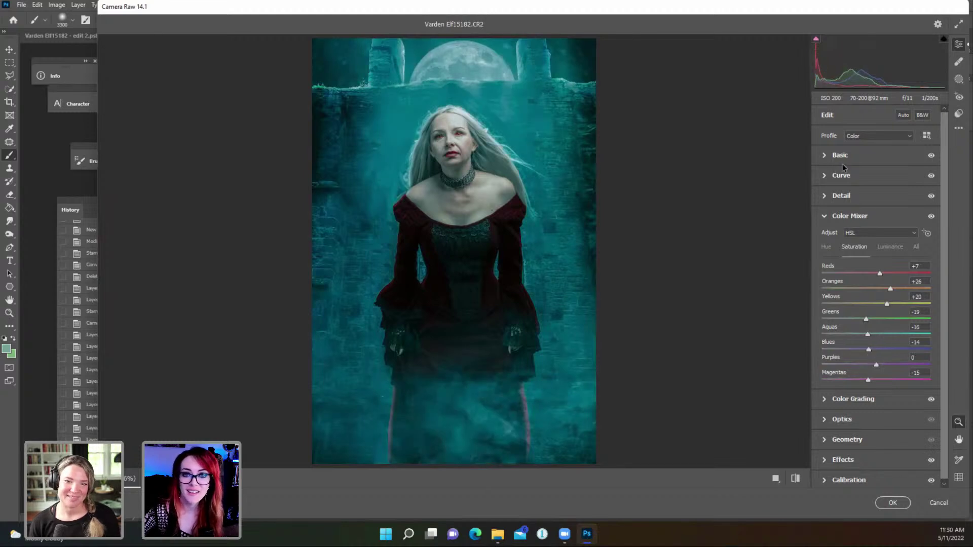
Set the HSL hues to Reds +2, Oranges +7, Yellows +26, Aquas +16, Blues +14, Purples +11 and Magentas +10
left_click(828, 247)
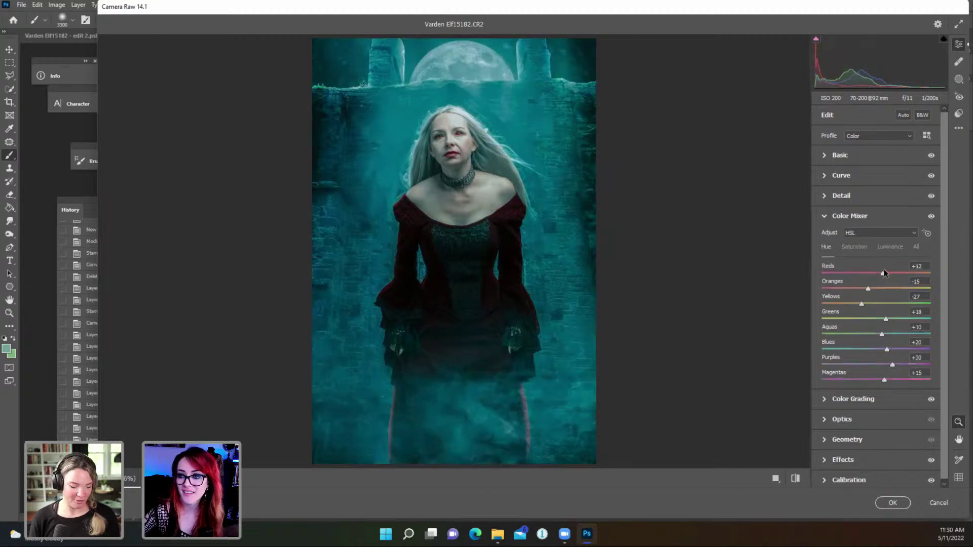
mouse_move(870, 290)
left_mouse_down()
mouse_move(853, 284)
mouse_move(884, 284)
mouse_move(825, 283)
mouse_move(965, 280)
mouse_move(812, 317)
mouse_move(885, 317)
mouse_move(879, 288)
mouse_move(862, 276)
mouse_move(813, 288)
mouse_move(917, 282)
mouse_move(823, 297)
mouse_move(878, 294)
left_mouse_up()
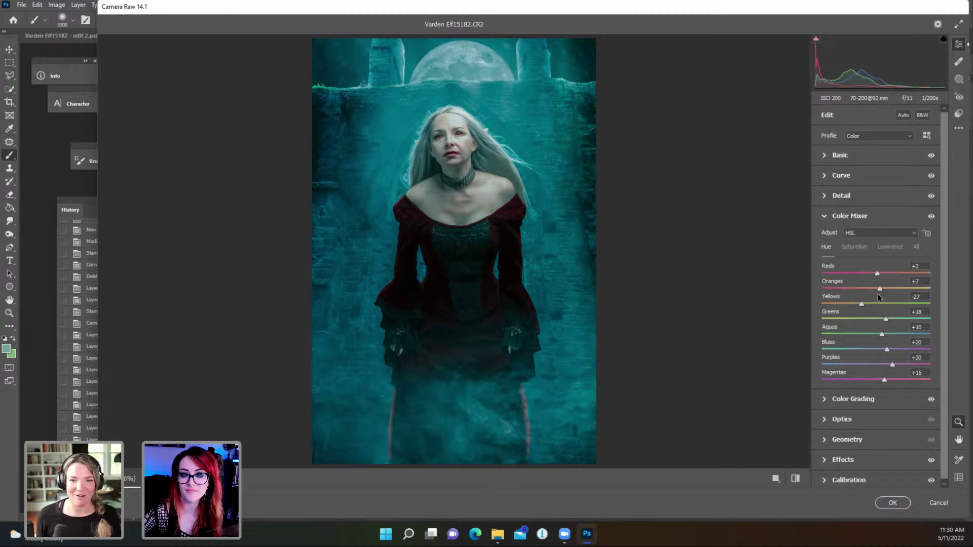
left_click_drag(862, 304, 800, 309)
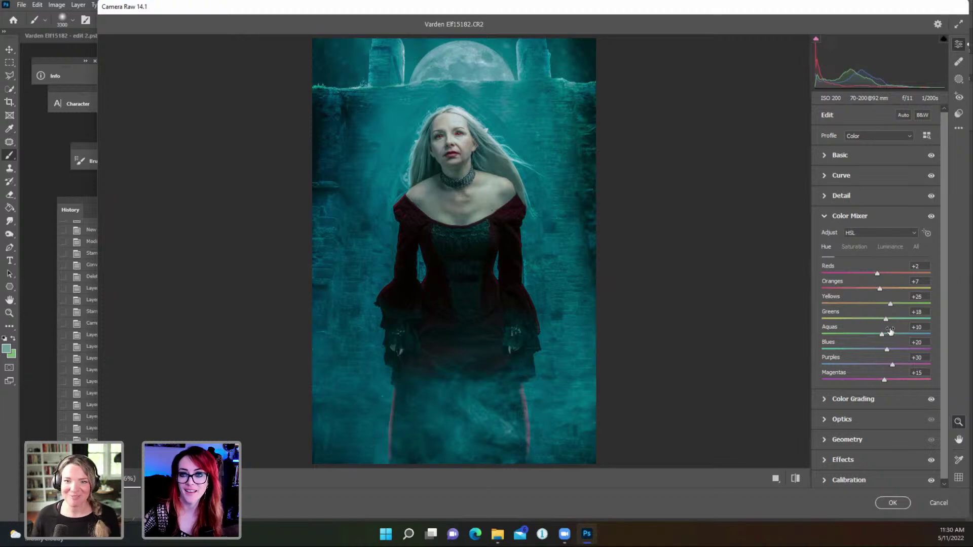
left_click_drag(882, 334, 882, 398)
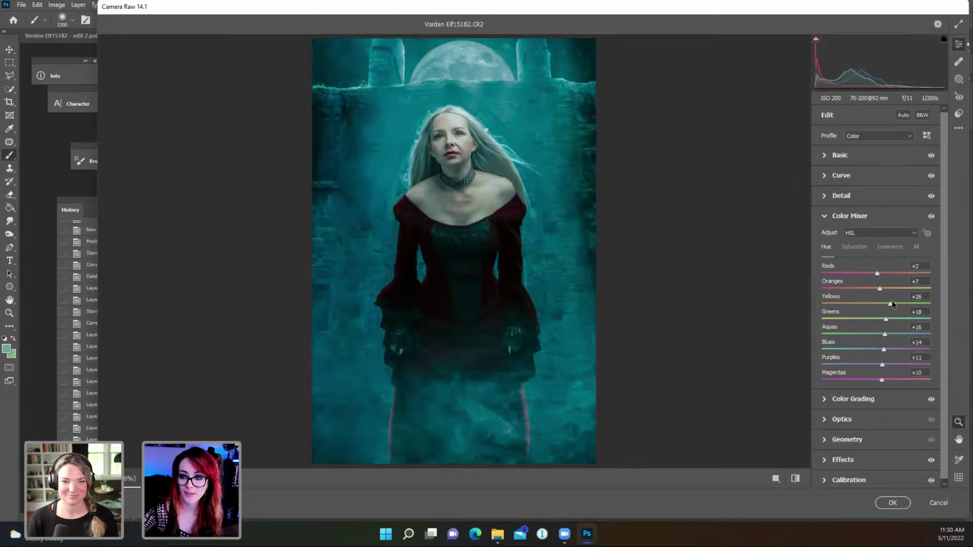
Set the HSL saturation of Reds to +21, Oranges to -36 and Yellows to -22
left_click(853, 247)
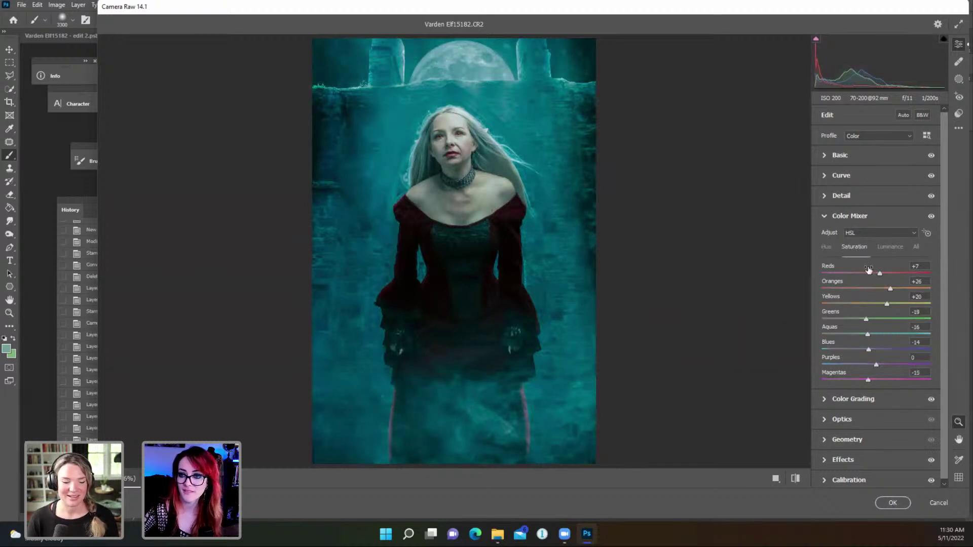
left_click(870, 288)
left_click_drag(871, 288, 863, 289)
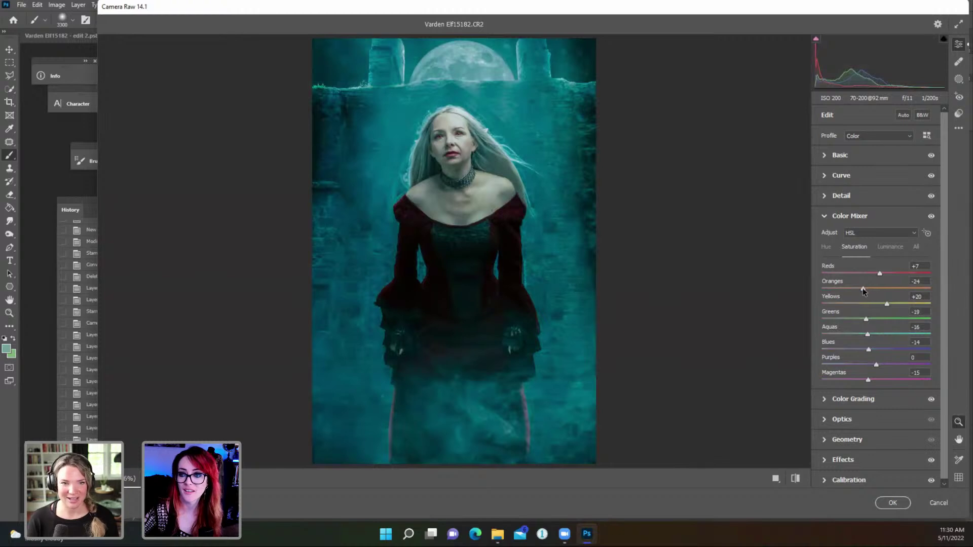
left_click(866, 303)
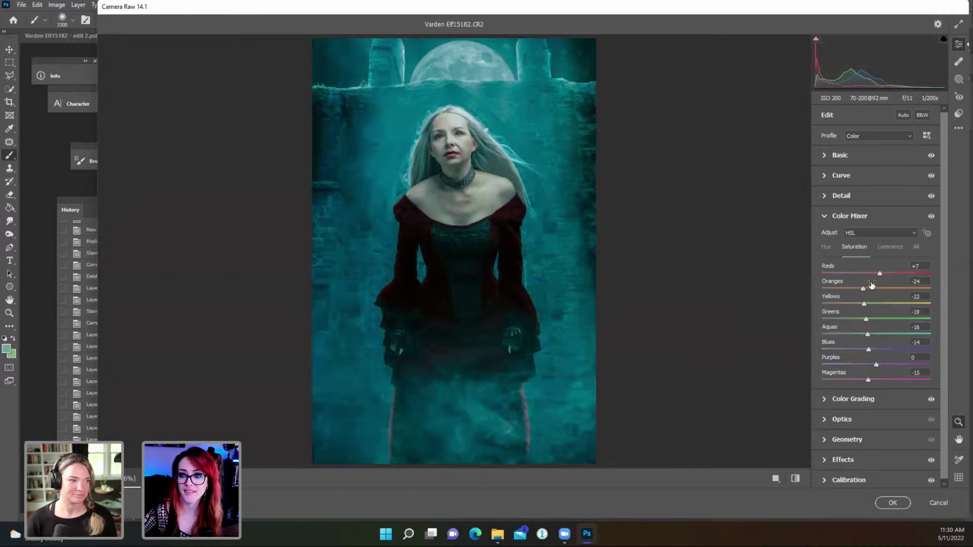
left_click_drag(868, 274, 888, 277)
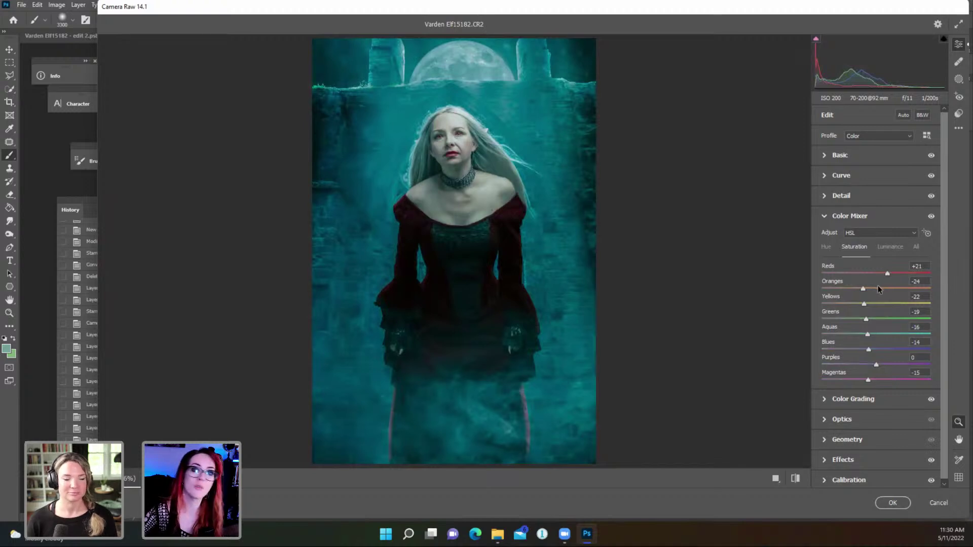
left_click_drag(864, 288, 972, 301)
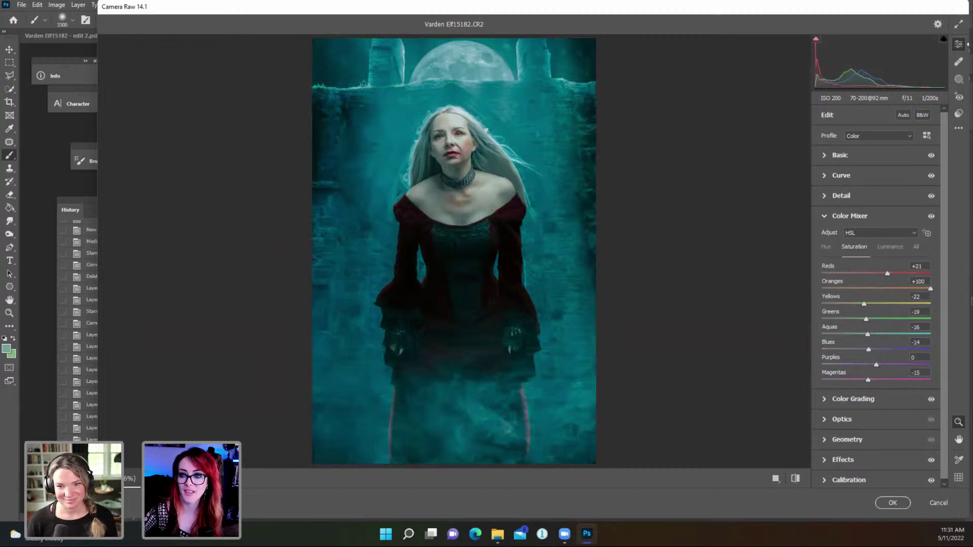
left_click_drag(971, 301, 855, 305)
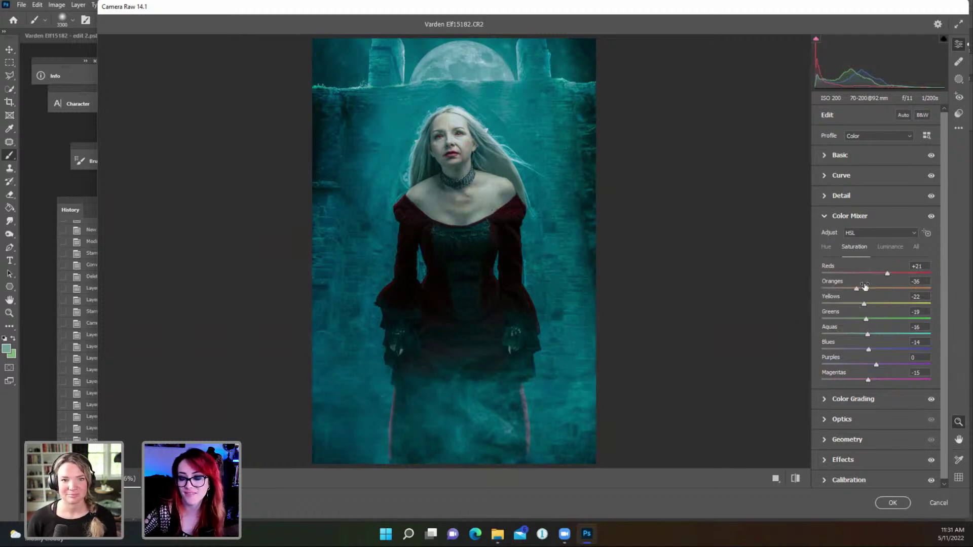
Set the HSL luminance of Reds to +7 and Oranges to -6, and reset Greens to 0
left_click(888, 251)
mouse_move(879, 289)
left_mouse_down()
mouse_move(844, 290)
mouse_move(874, 289)
mouse_move(851, 306)
mouse_move(899, 302)
mouse_move(848, 307)
mouse_move(870, 302)
mouse_move(845, 273)
mouse_move(892, 276)
mouse_move(880, 276)
left_mouse_up()
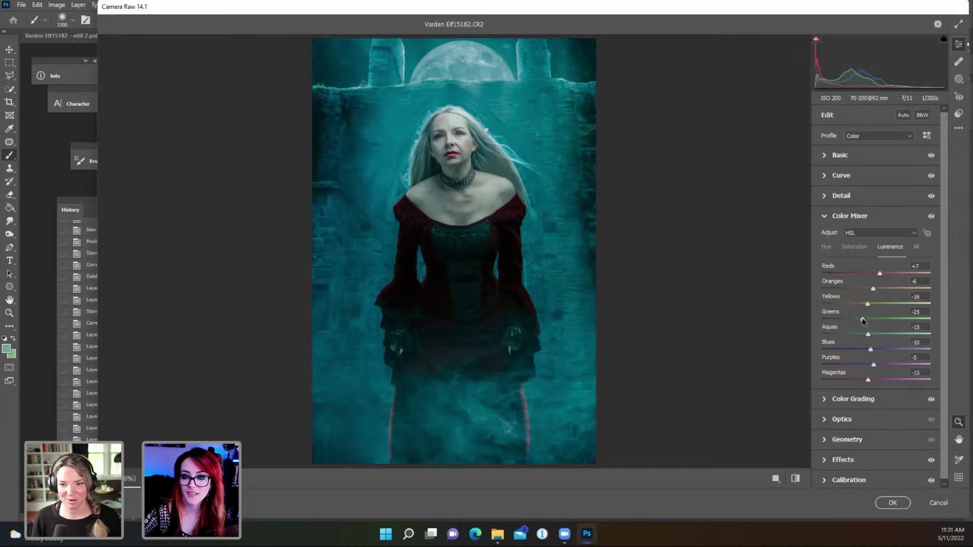
double_click(877, 325)
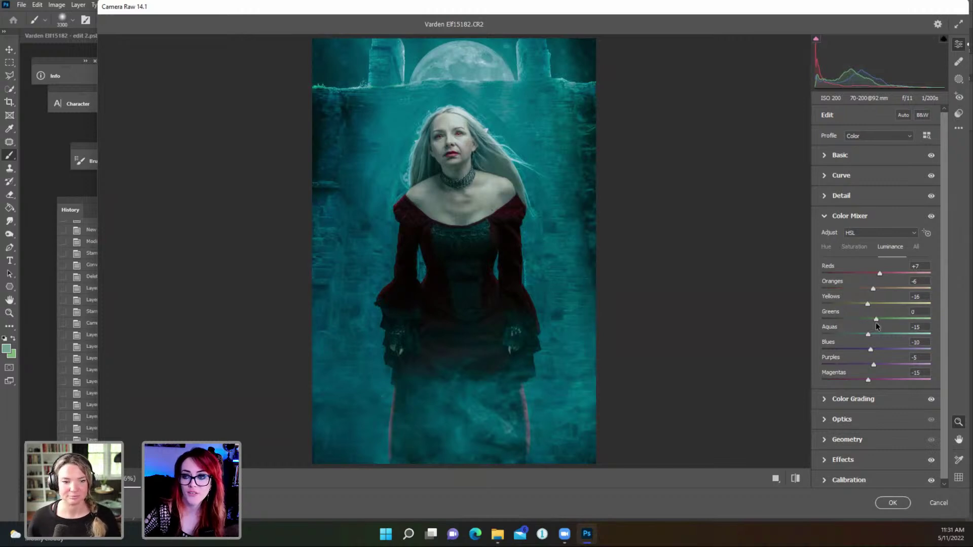
Set the HSL luminance of Greens to -13, Aquas to +23, Blues to +26, Purples to -3 and Magentas to -30
left_click_drag(876, 323, 892, 341)
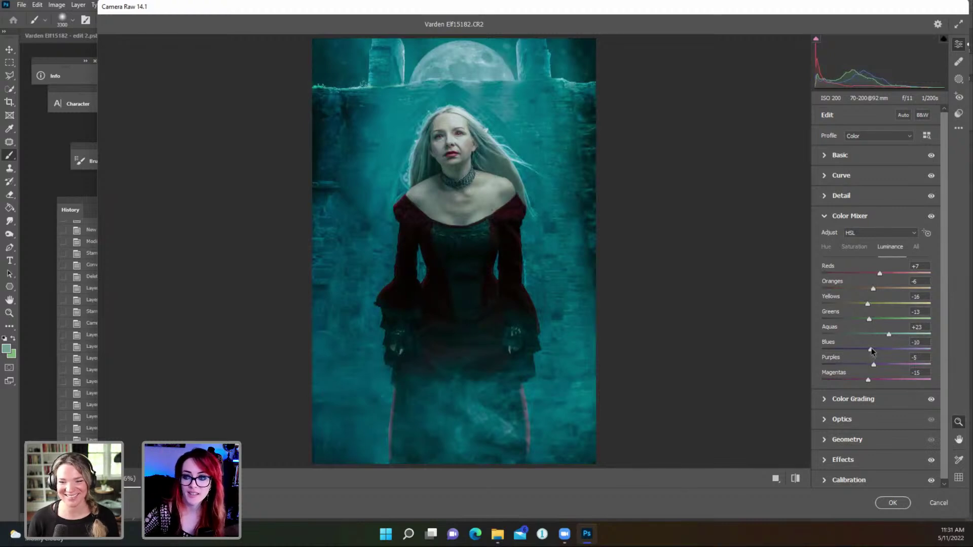
mouse_move(882, 354)
left_mouse_down()
mouse_move(899, 354)
mouse_move(834, 354)
mouse_move(892, 362)
left_mouse_up()
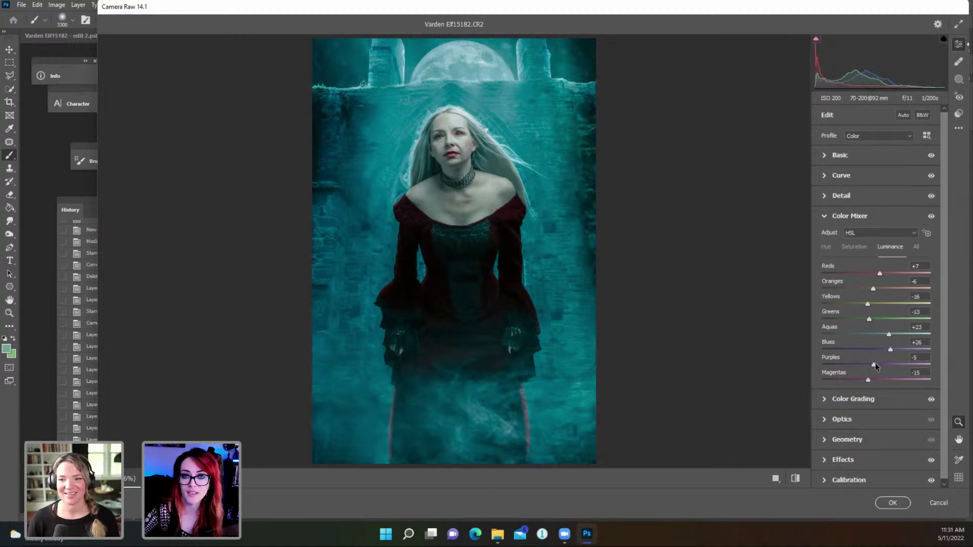
left_click_drag(876, 365, 860, 401)
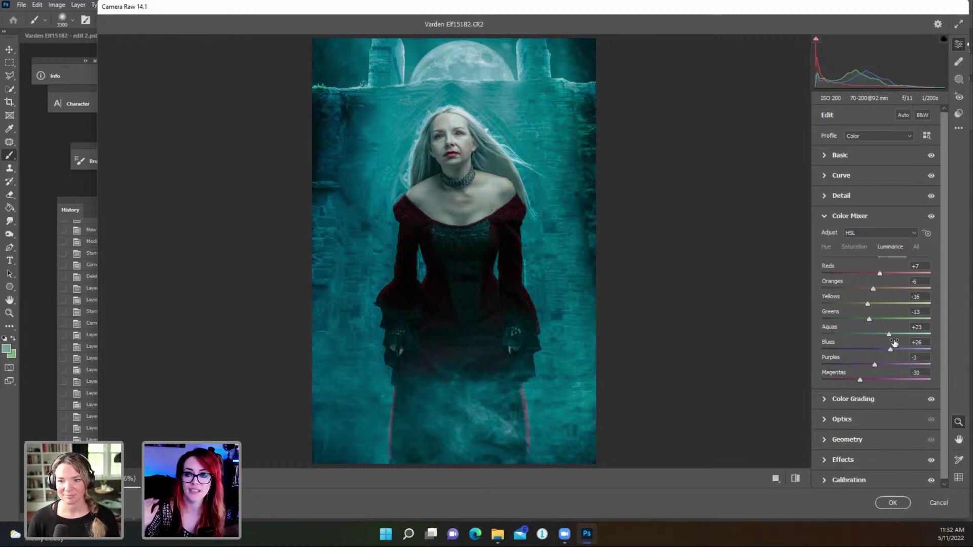
In Color Grading, tint the shadows blue with hue 228 and saturation 27, and shift the highlights towards green
left_click(861, 400)
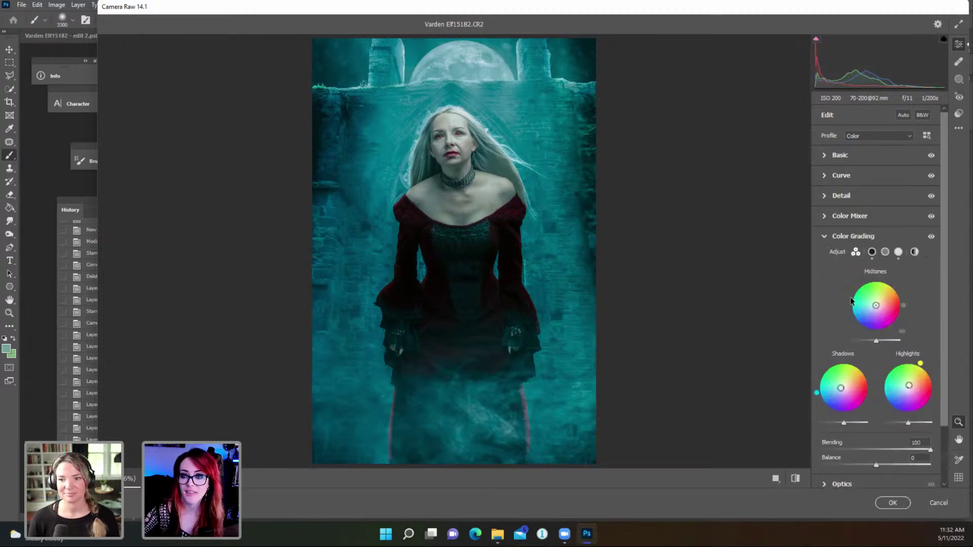
mouse_move(841, 388)
left_mouse_down()
mouse_move(841, 401)
mouse_move(839, 392)
left_mouse_up()
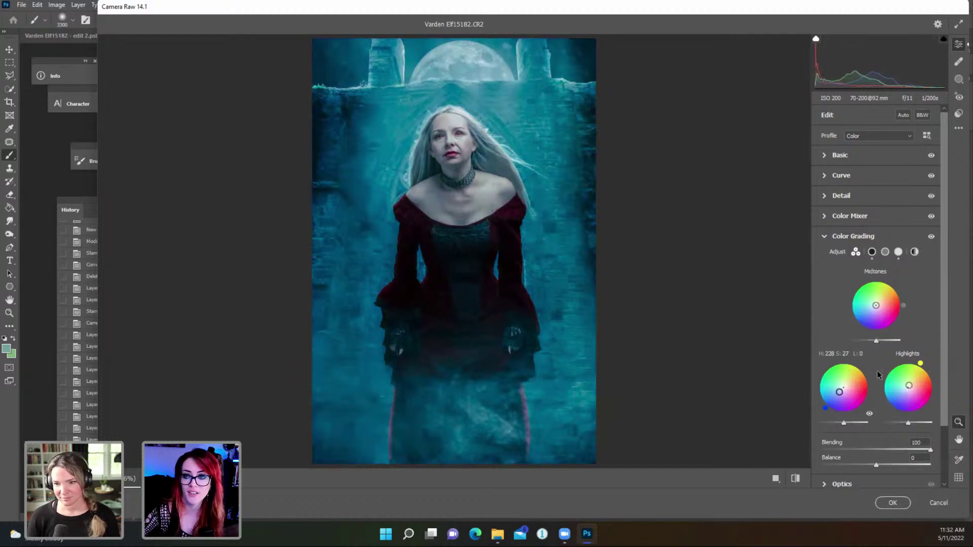
mouse_move(911, 384)
left_mouse_down()
mouse_move(896, 385)
mouse_move(913, 389)
mouse_move(905, 385)
left_mouse_up()
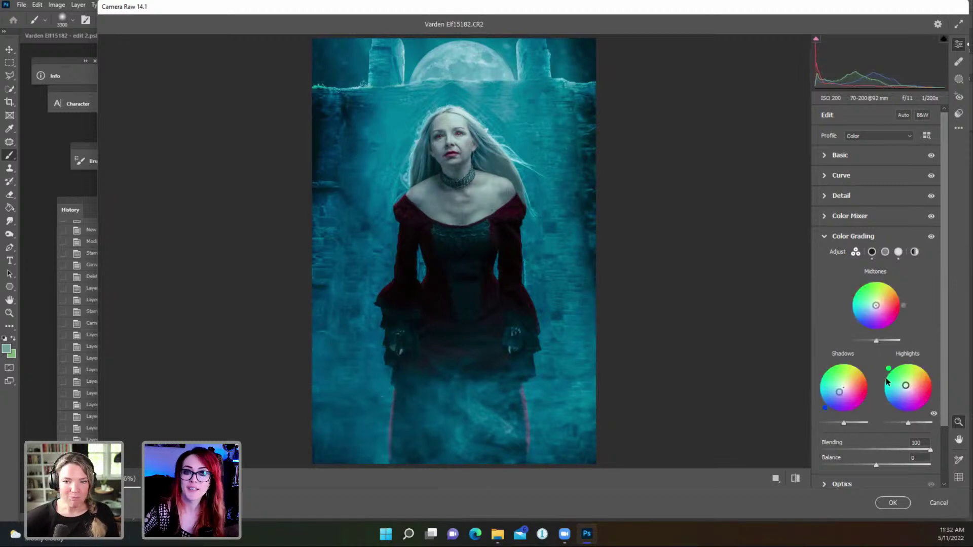
Set the Color Grading Blending to 90 and Balance to +30
scroll(882, 388, "down", 2)
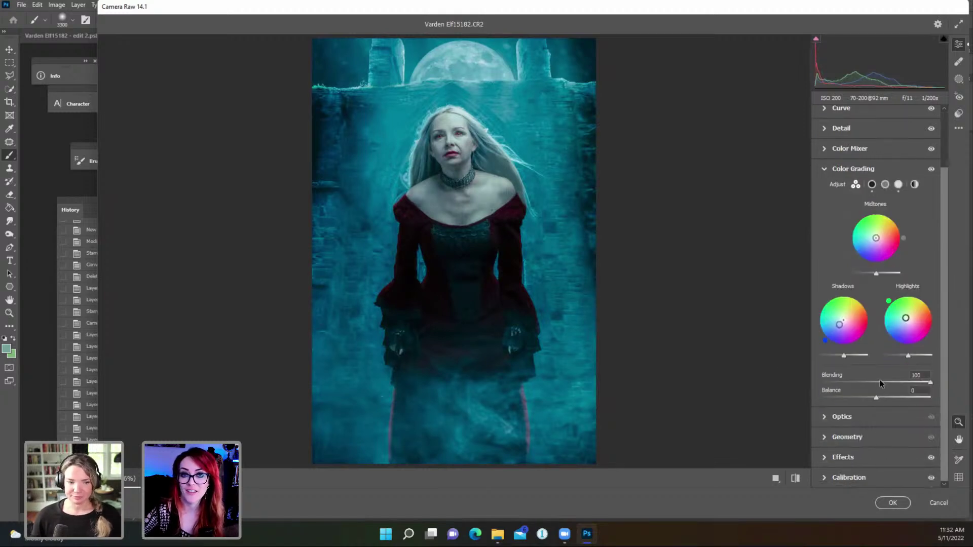
left_click_drag(881, 384, 816, 390)
mouse_move(966, 398)
left_mouse_down()
mouse_move(749, 426)
mouse_move(965, 410)
mouse_move(949, 406)
left_mouse_up()
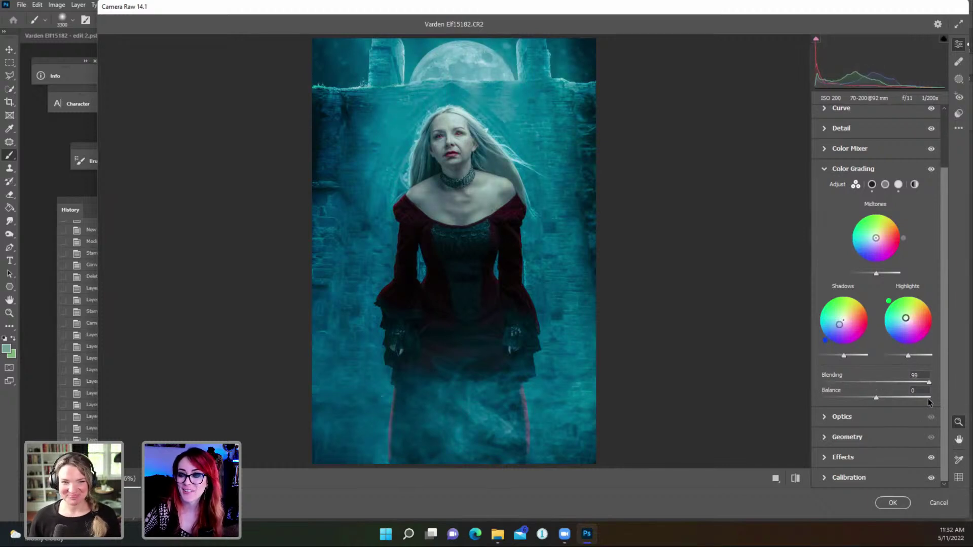
left_click_drag(876, 398, 893, 416)
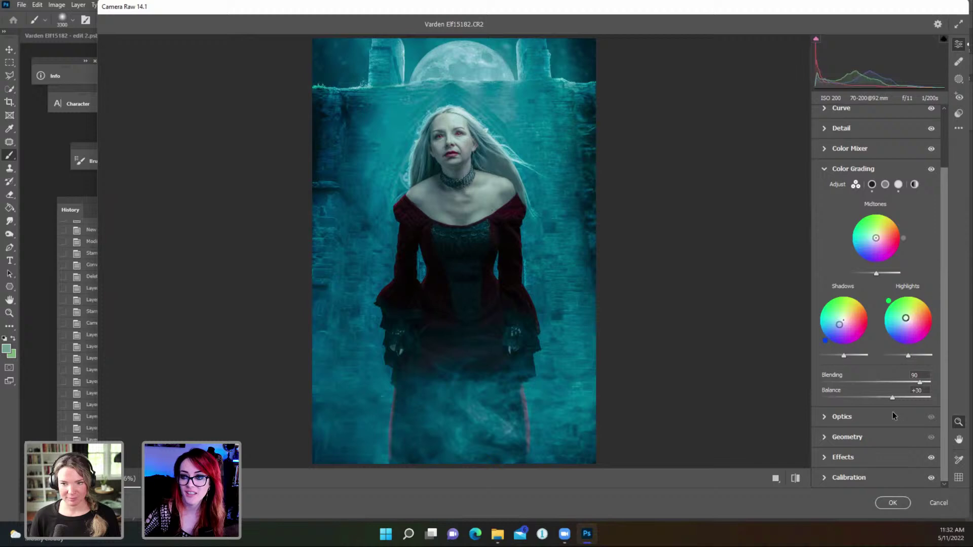
Look through the Optics and Geometry settings and remove the grain in Effects
left_click(839, 418)
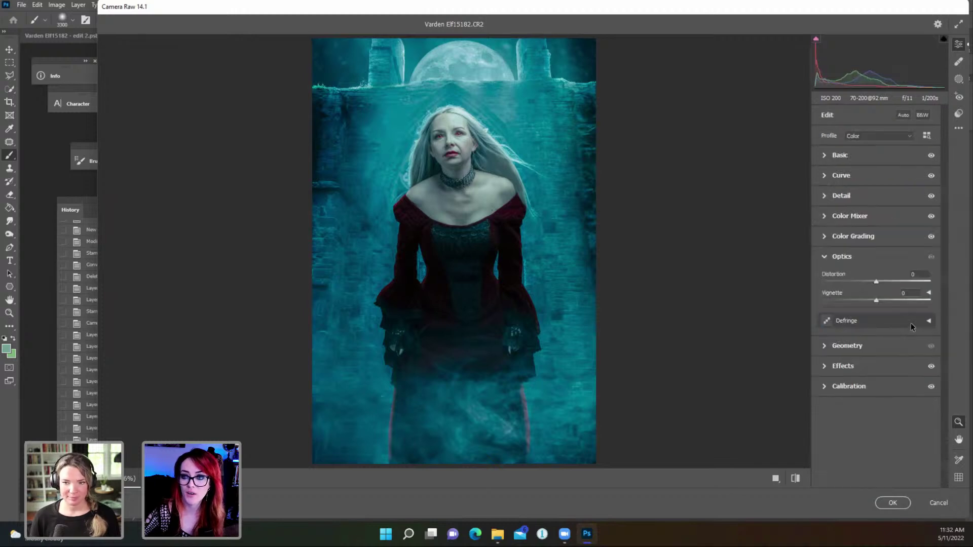
left_click(848, 346)
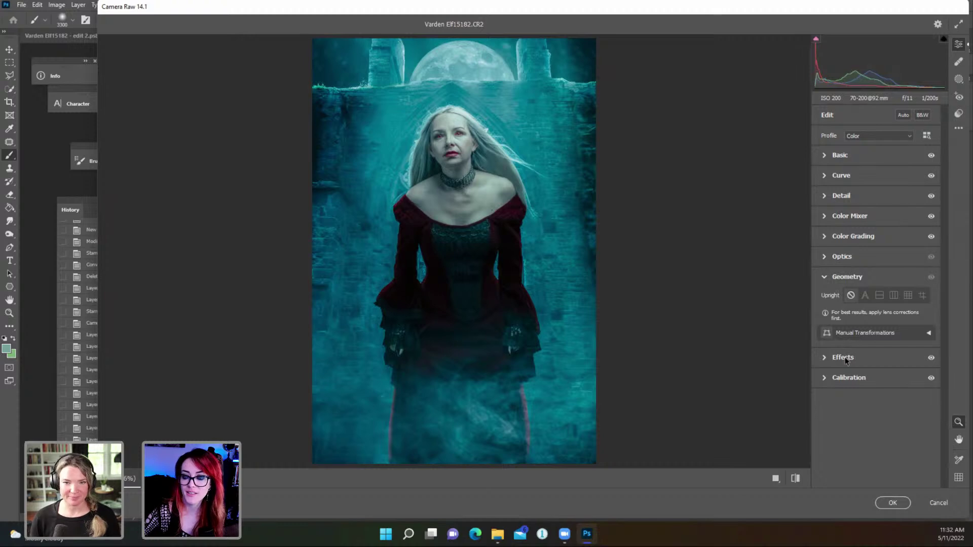
left_click(844, 358)
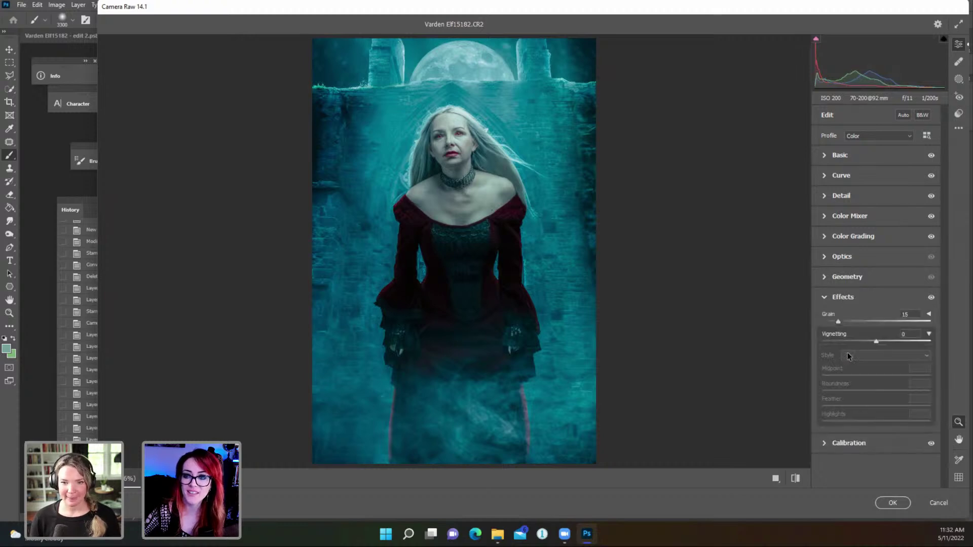
left_click(820, 321)
Set the Calibration Shadows Tint to +41, Red Primary to Hue +29 and Saturation +7, and Green Primary to Hue -7 and Saturation +2
left_click(860, 444)
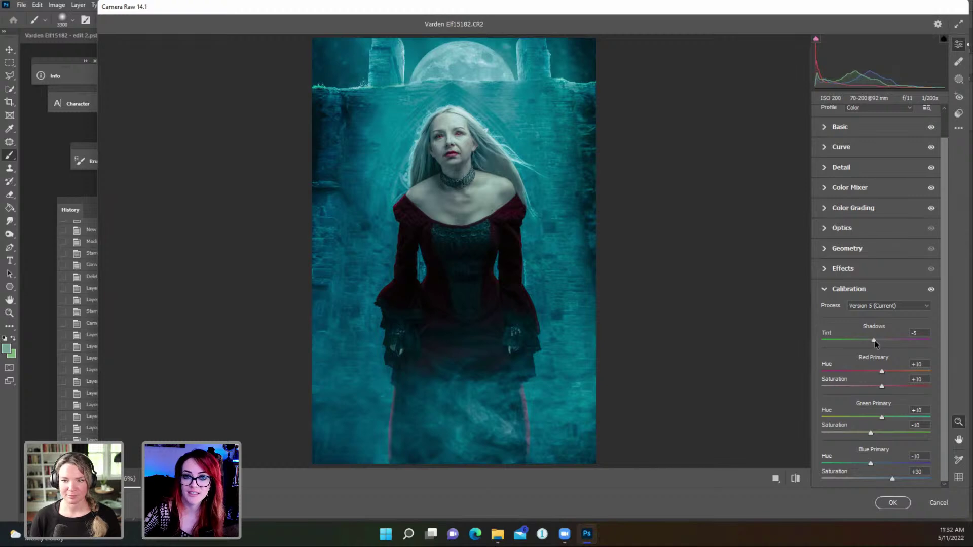
left_click_drag(875, 340, 881, 394)
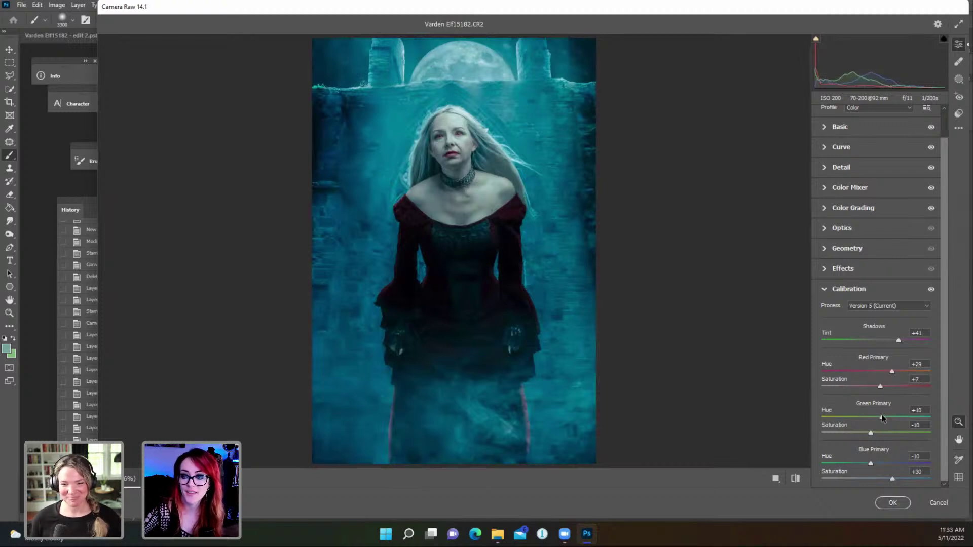
scroll(910, 415, "down", 12)
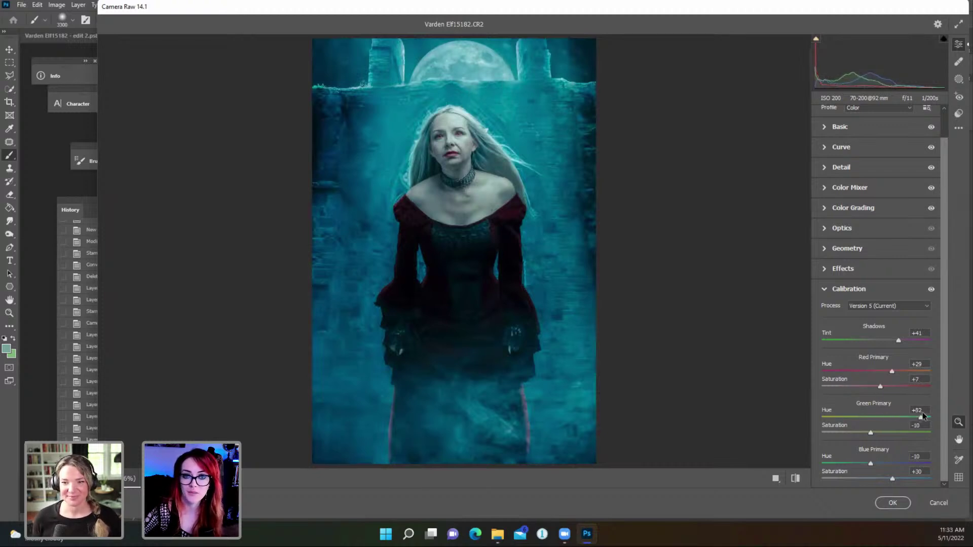
scroll(909, 420, "down", 10)
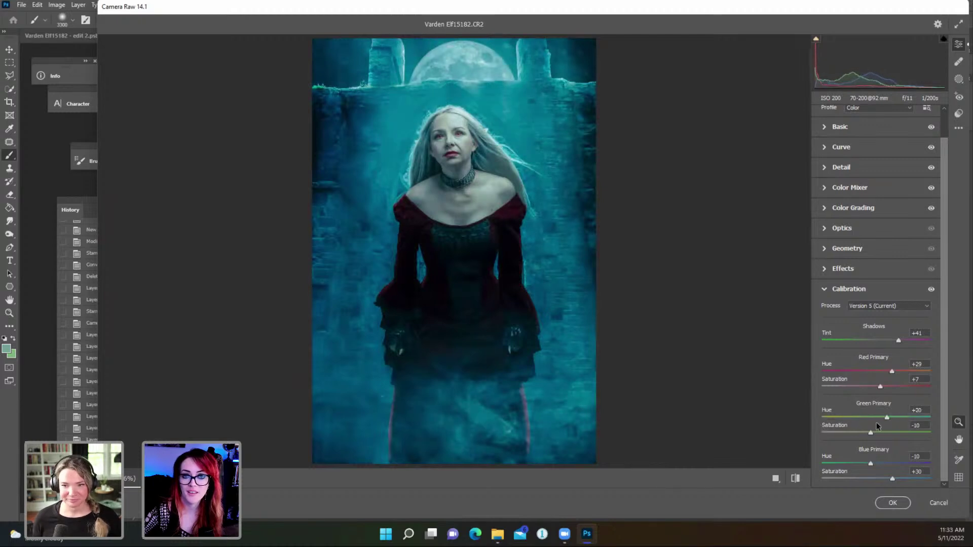
left_click_drag(873, 424, 879, 444)
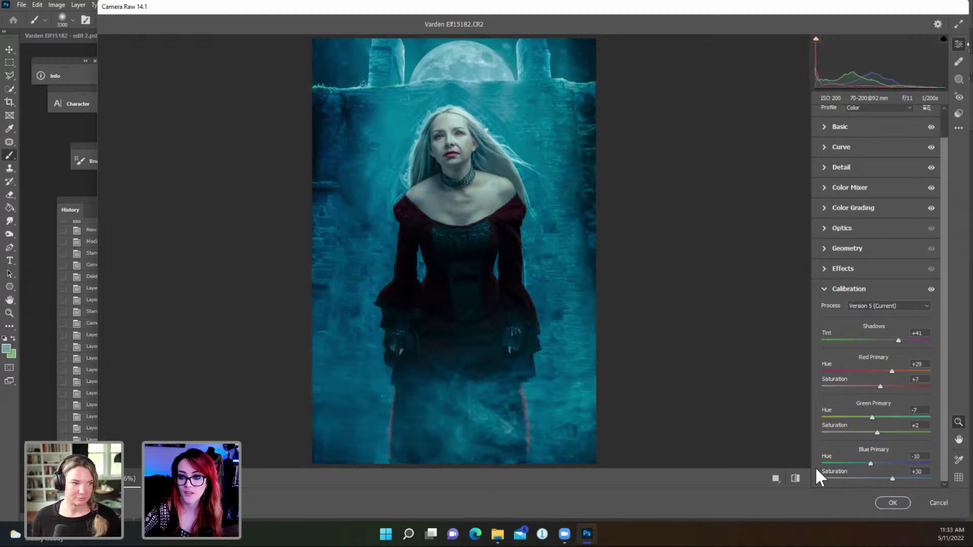
key("Return")
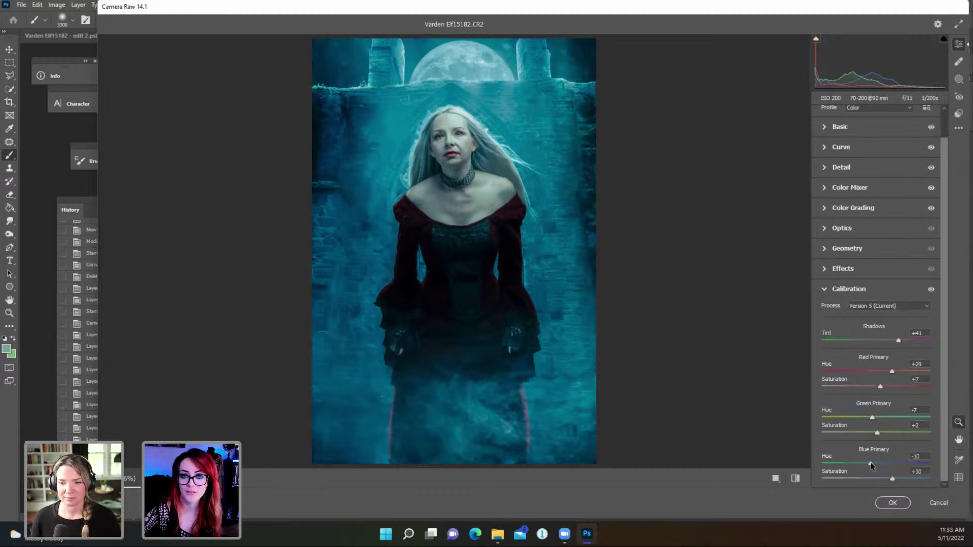
Set the Calibration Blue Primary to Hue -34 and Saturation +19
left_click_drag(871, 465, 852, 464)
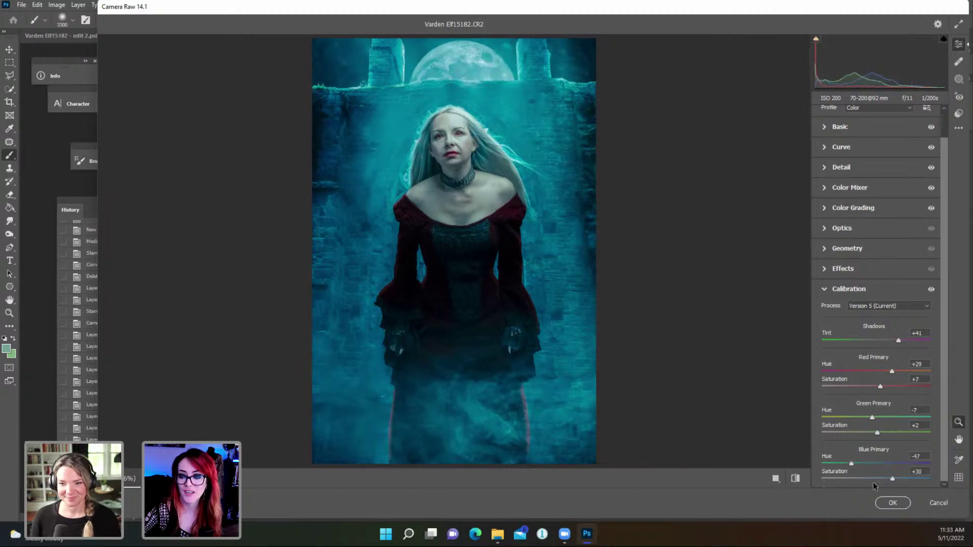
key("ctrl+z")
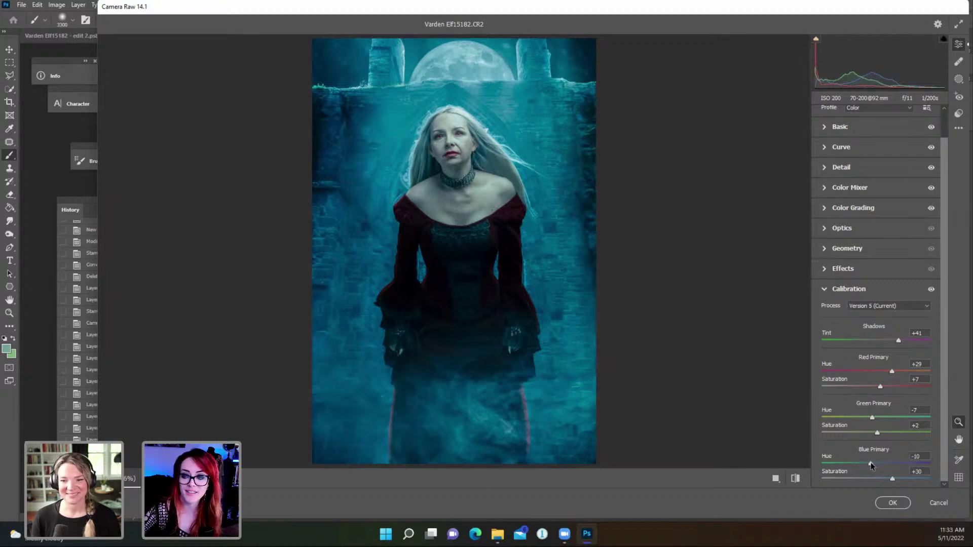
left_click_drag(873, 464, 887, 488)
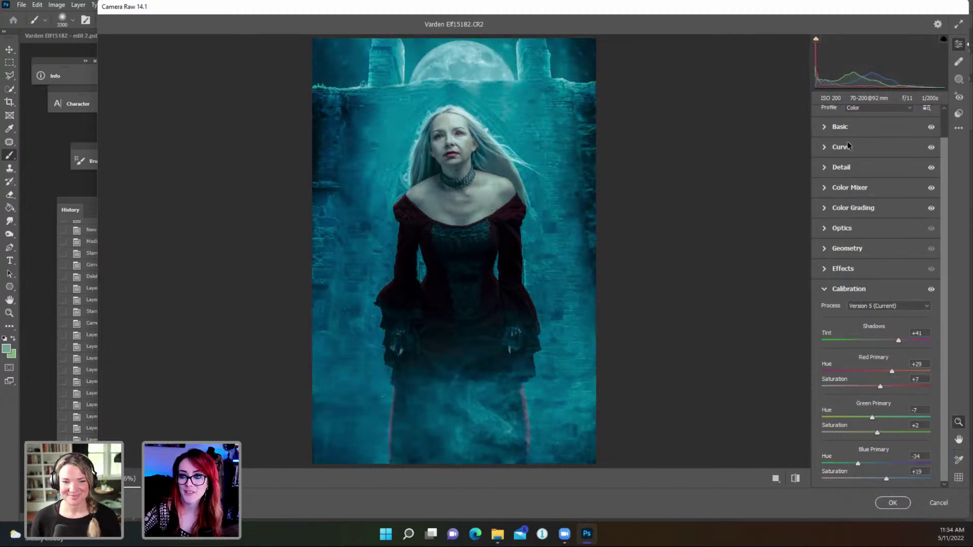
Apply the Camera Raw filter to Layer 8 and toggle the layer's visibility to compare before and after
left_click(841, 168)
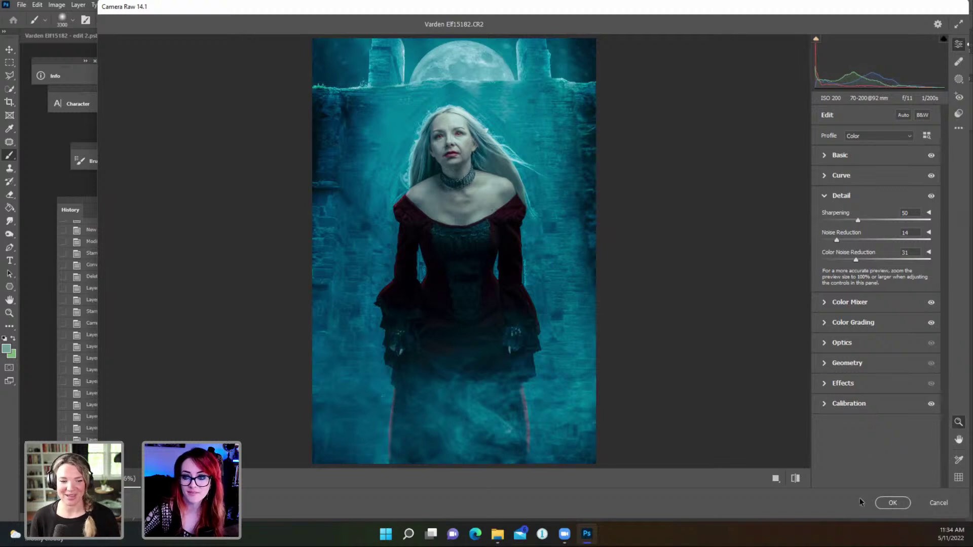
left_click(894, 503)
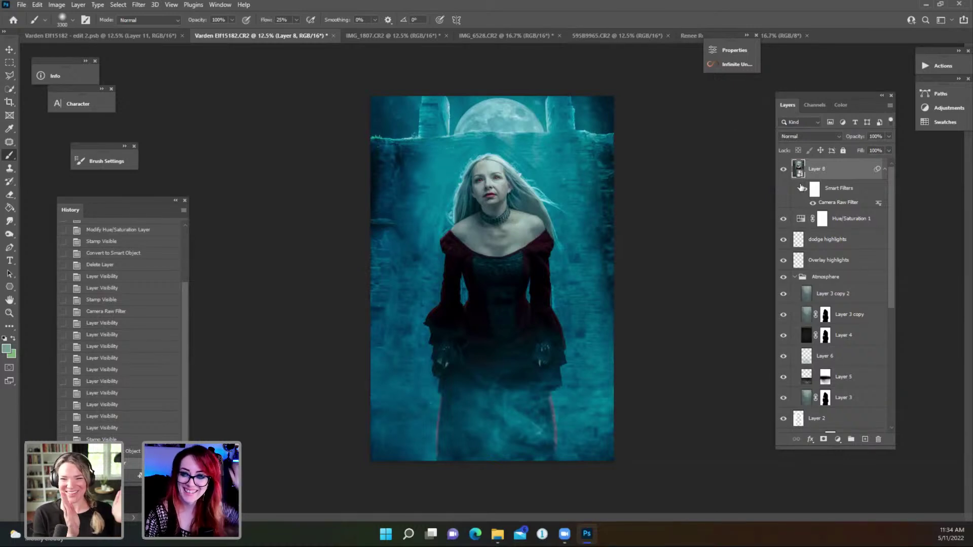
left_click(784, 169)
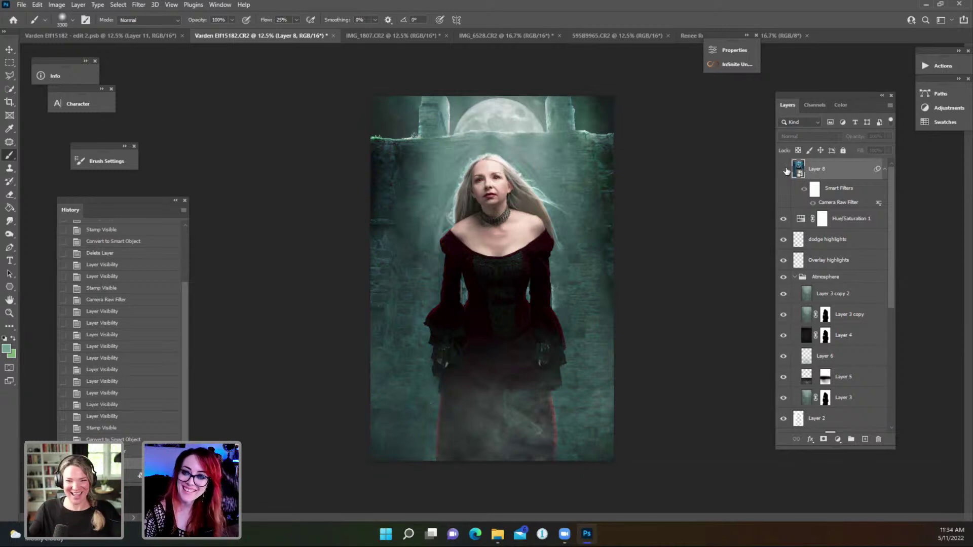
left_click(784, 171)
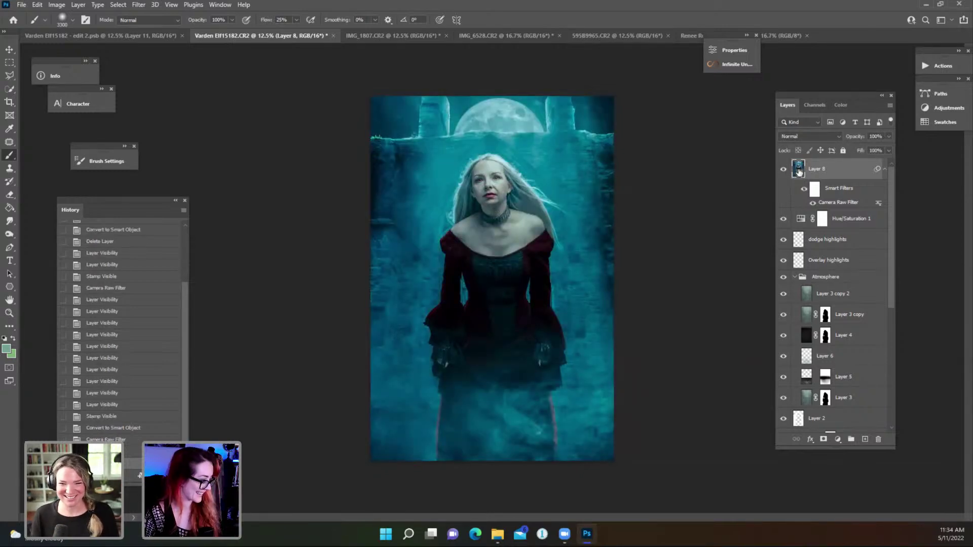
Add a Levels adjustment layer above Layer 8, raise its black input level to darken the shadows, and invert its mask to black
key("ctrl+plus")
key("ctrl+plus")
key("ctrl+plus")
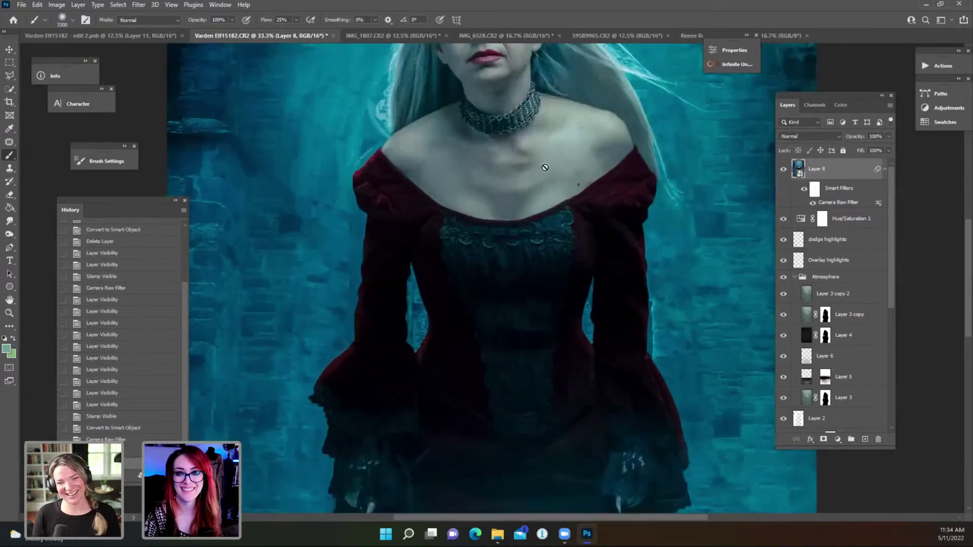
left_click_drag(526, 134, 550, 312)
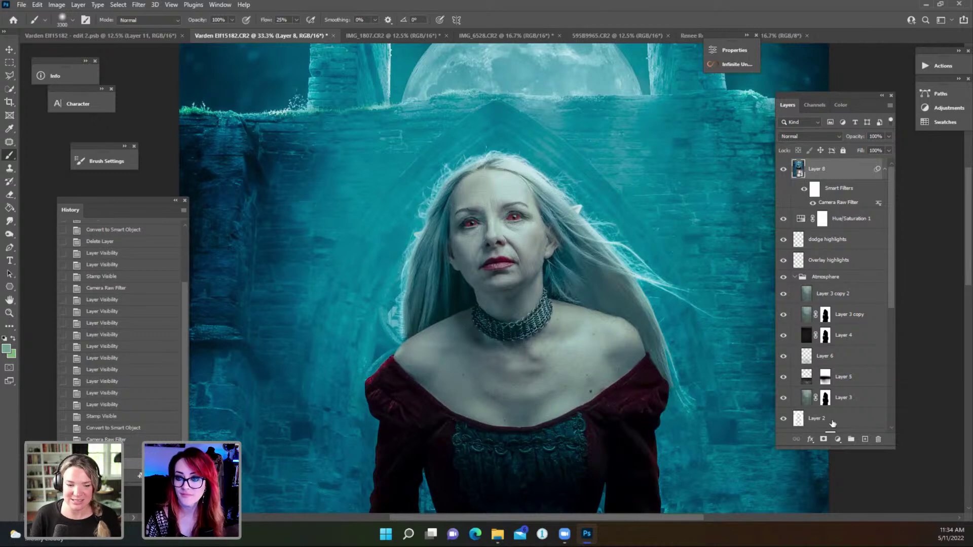
left_click(838, 440)
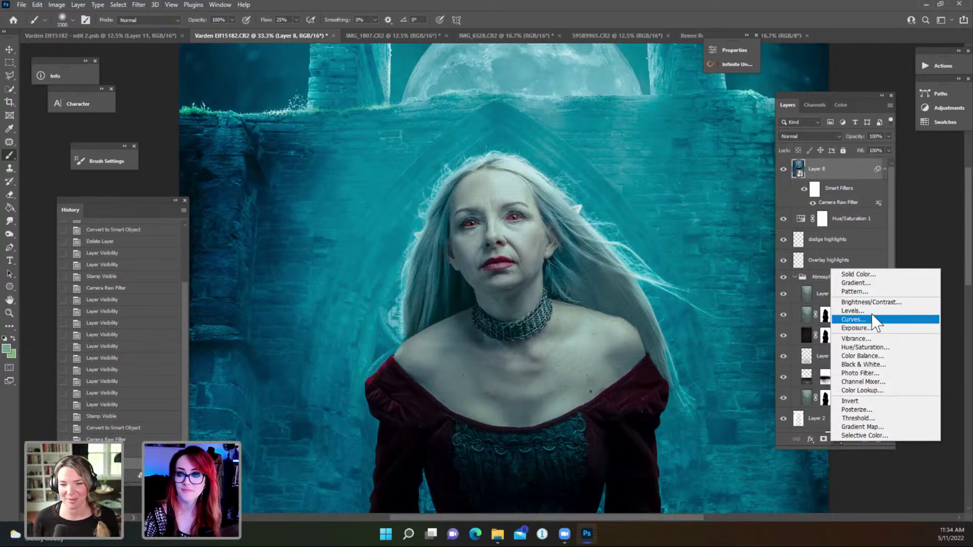
left_click(856, 311)
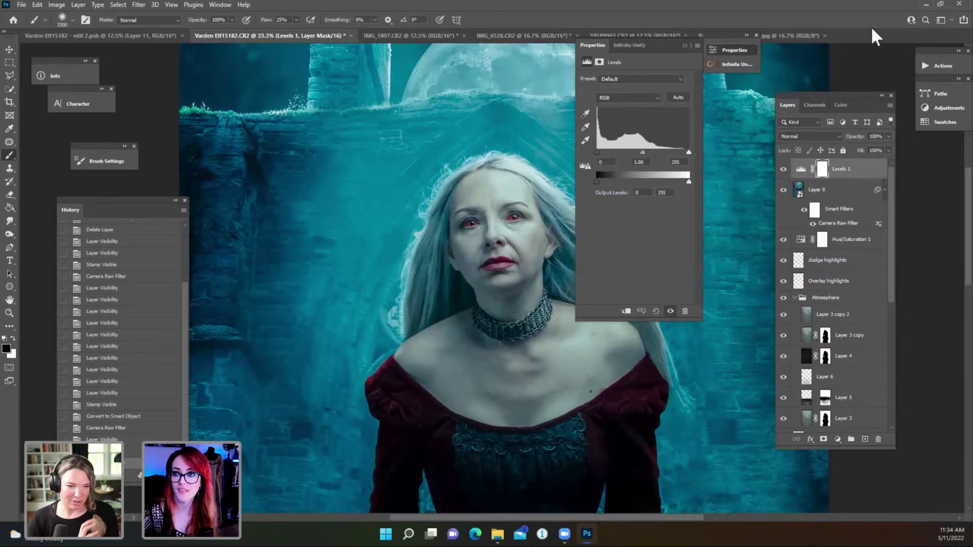
left_click_drag(598, 151, 611, 147)
left_click(711, 50)
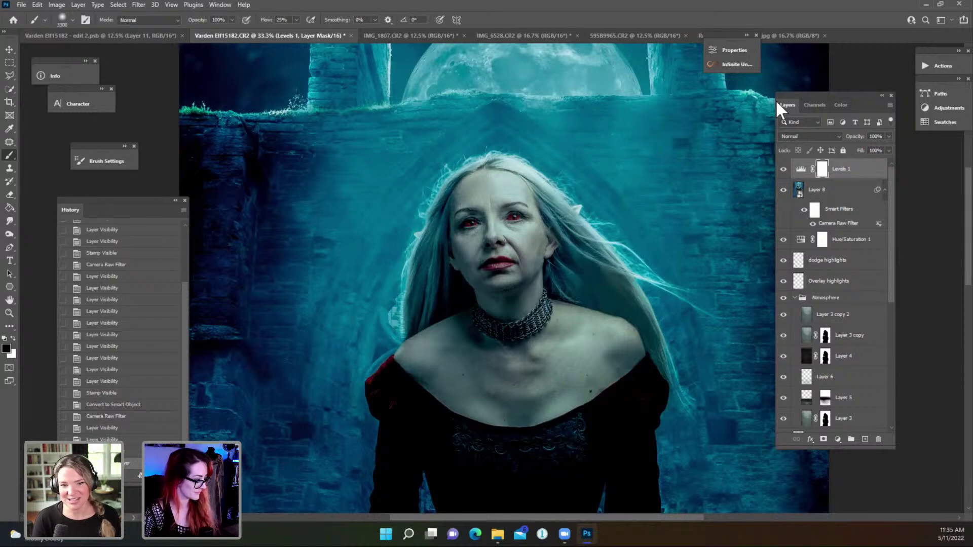
key("ctrl+i")
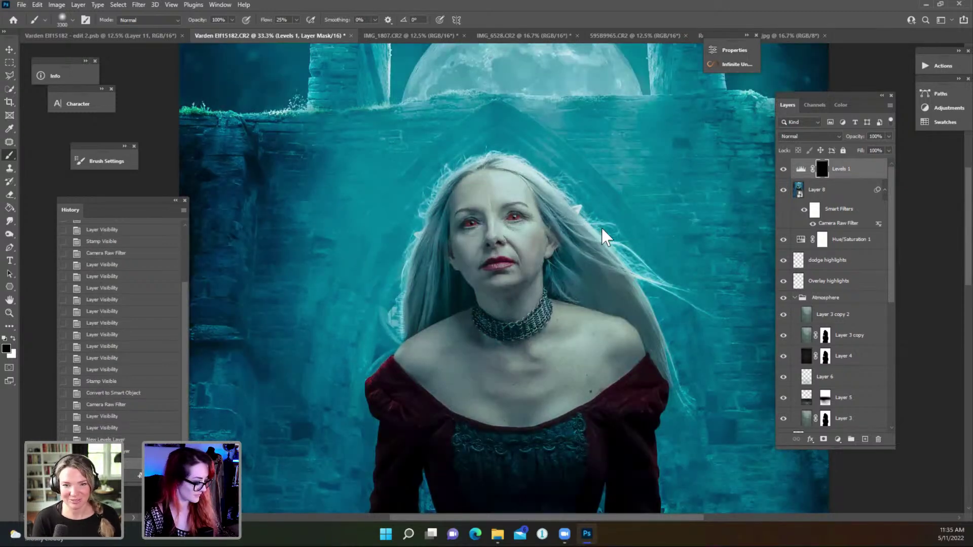
Paint white with a small soft brush at 25% flow on the Levels 1 mask along the upper lash line of the eye on the image's right
key("ctrl+plus")
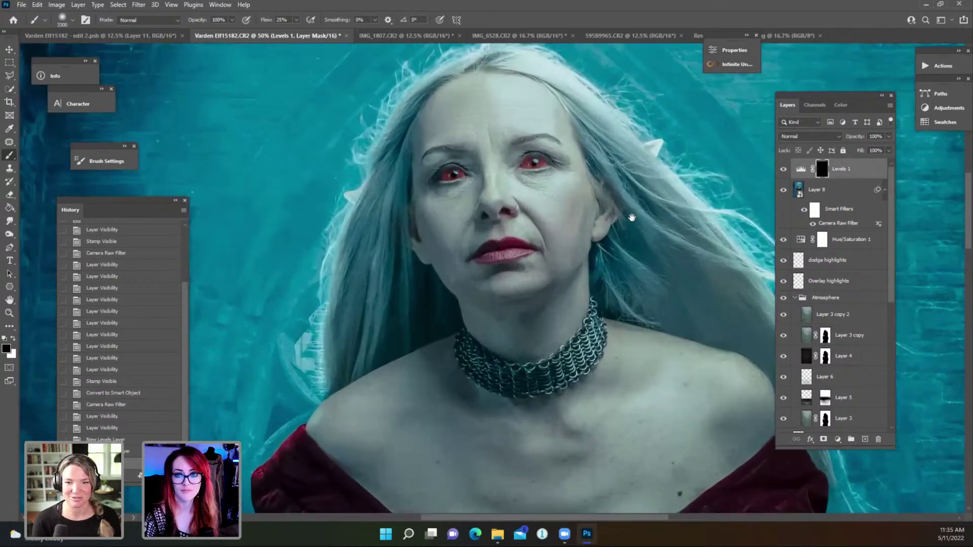
key("ctrl+plus")
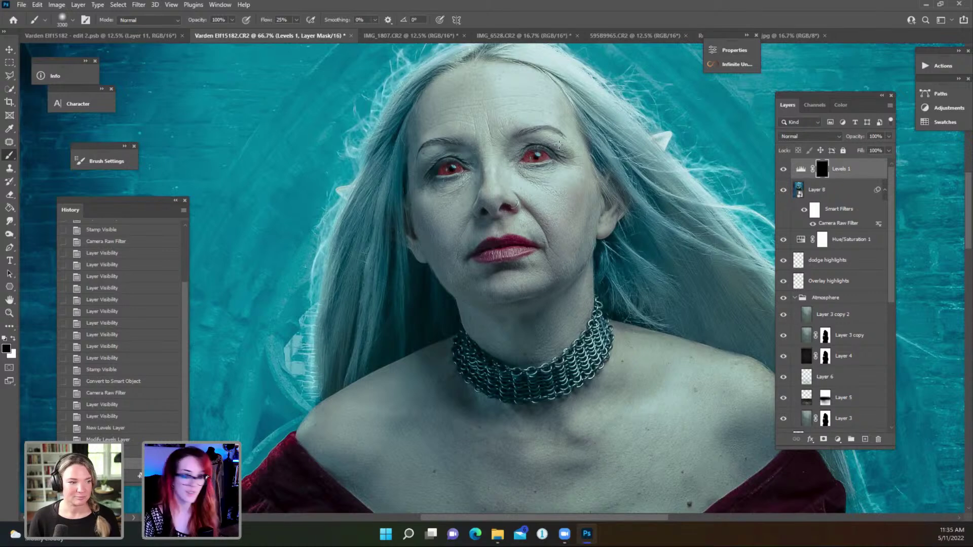
key("bracketleft")
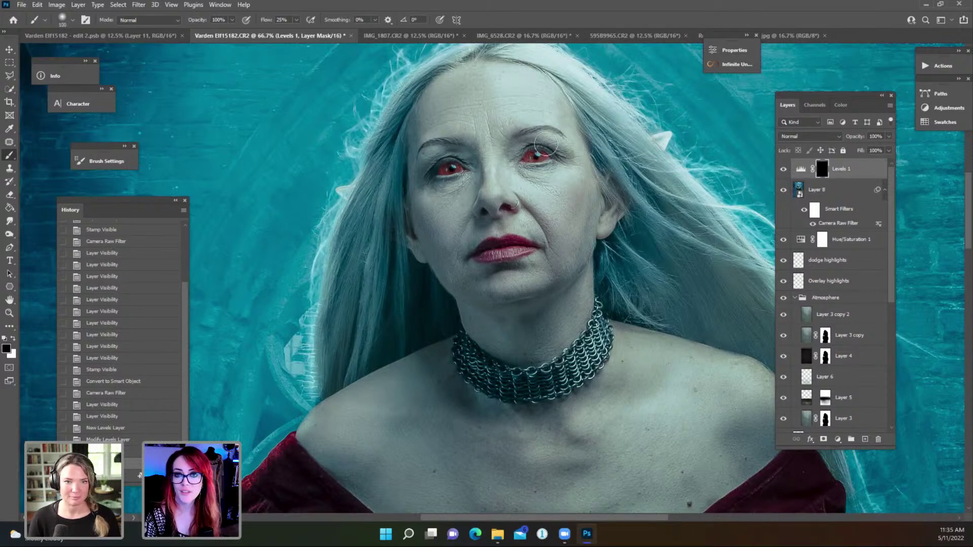
key("bracketleft")
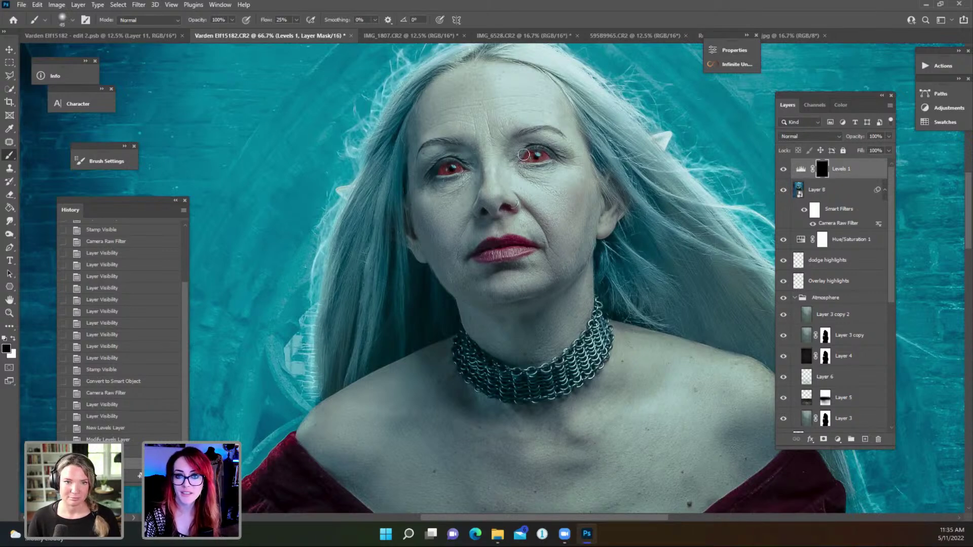
left_click(553, 155)
left_click(552, 153)
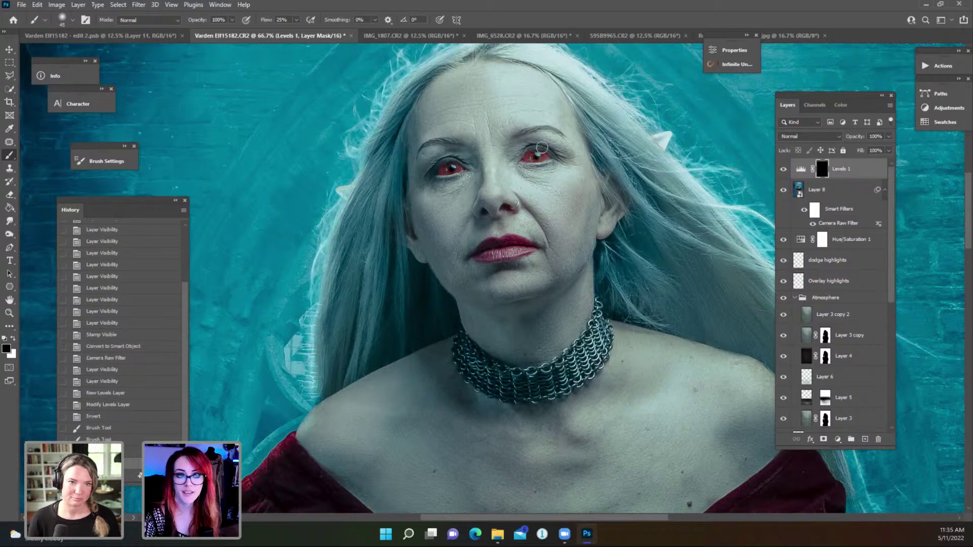
key("x")
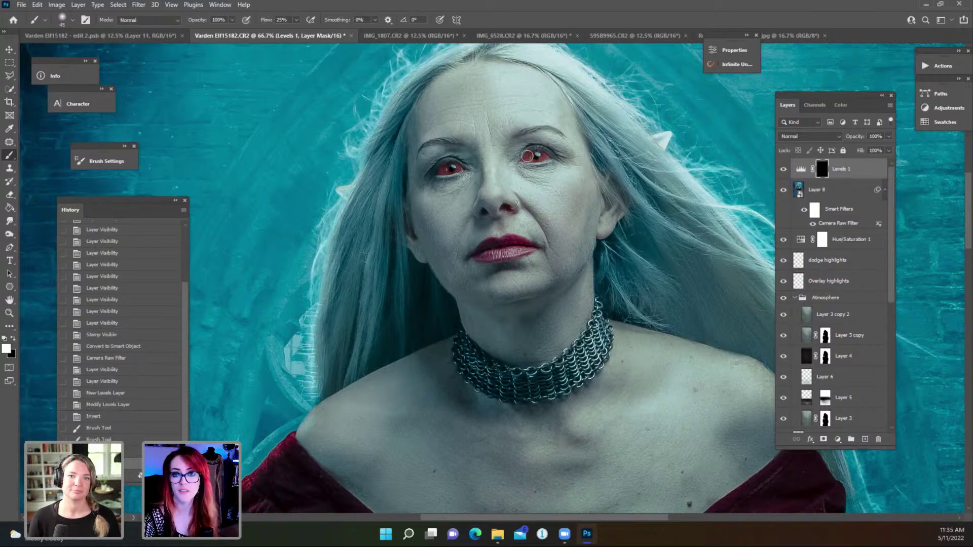
left_click(545, 150)
left_click(538, 150)
left_click(530, 150)
left_click(530, 150)
Darken the upper and lower rims of the eye on the image's left, plus the lower iris of the other eye, on the Levels 1 mask
left_click(434, 172)
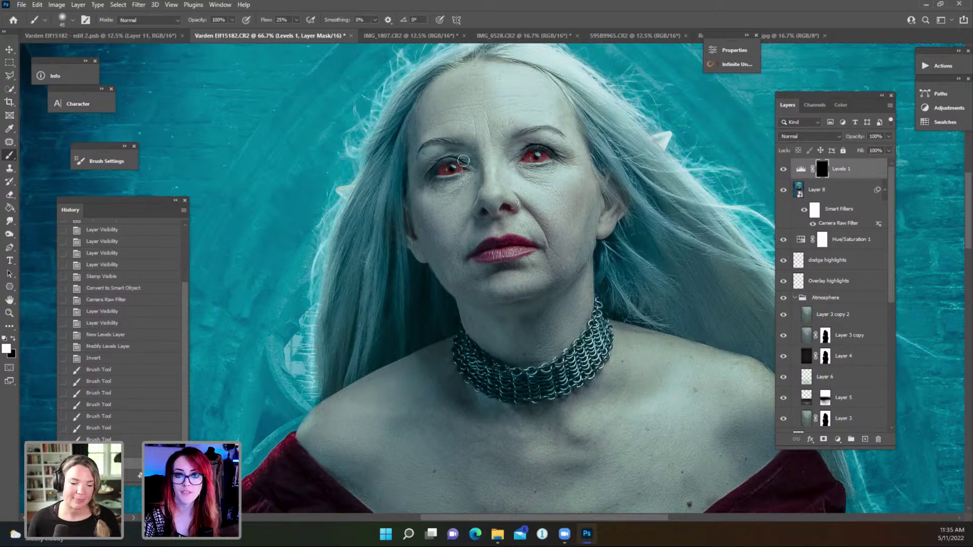
left_click(449, 160)
left_click(453, 164)
left_click(448, 177)
left_click(448, 178)
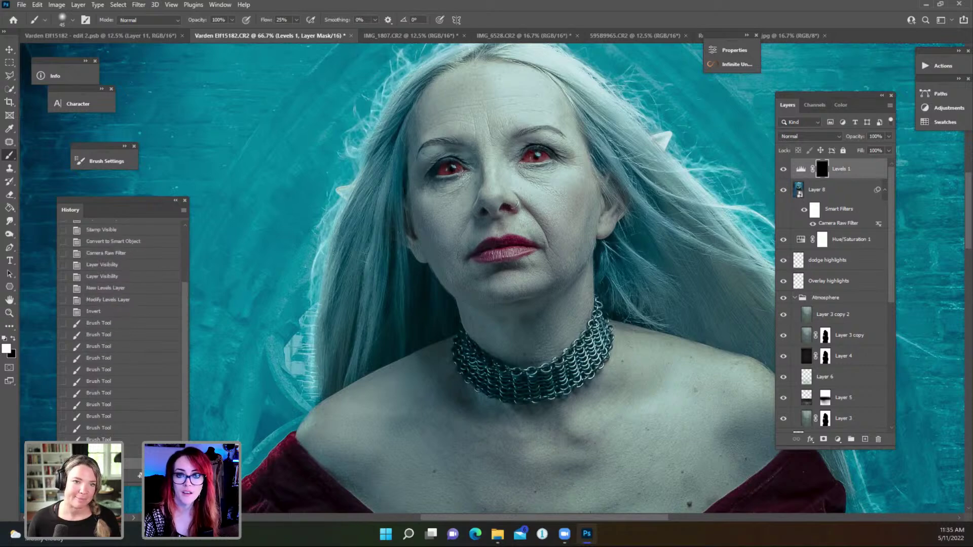
left_click(540, 161)
left_click(538, 160)
left_click(536, 162)
left_click(538, 162)
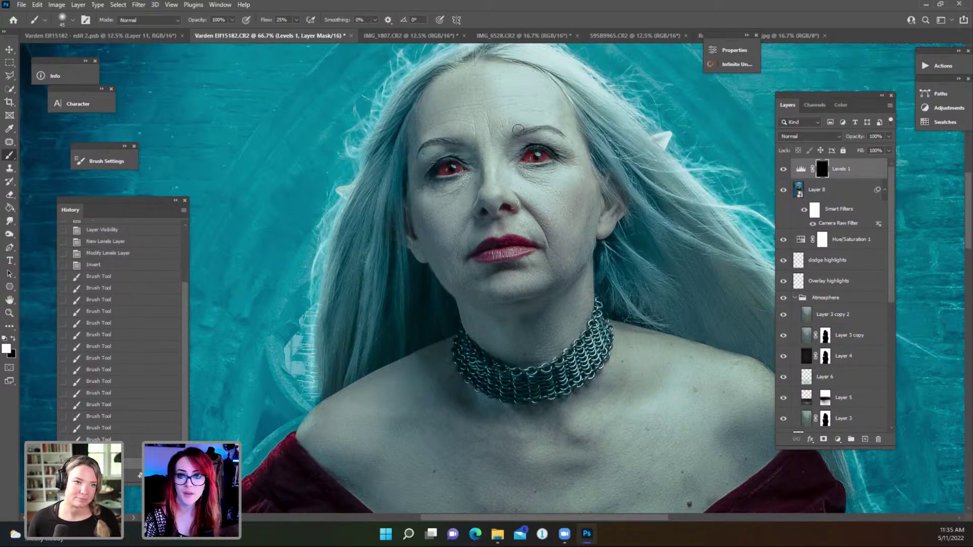
Paint white over both eyebrows on the Levels 1 mask to deepen them
left_click(520, 132)
left_click(453, 144)
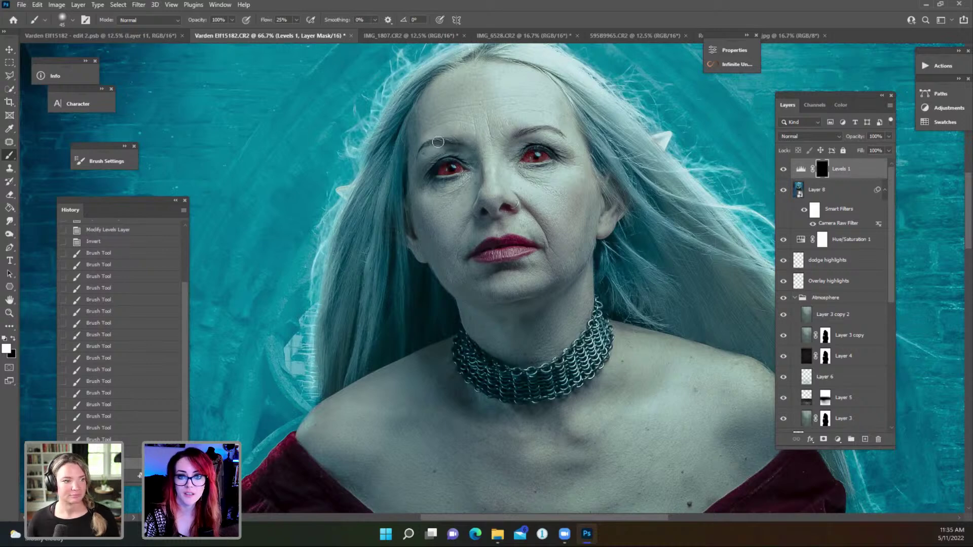
left_click(438, 143)
left_click(533, 132)
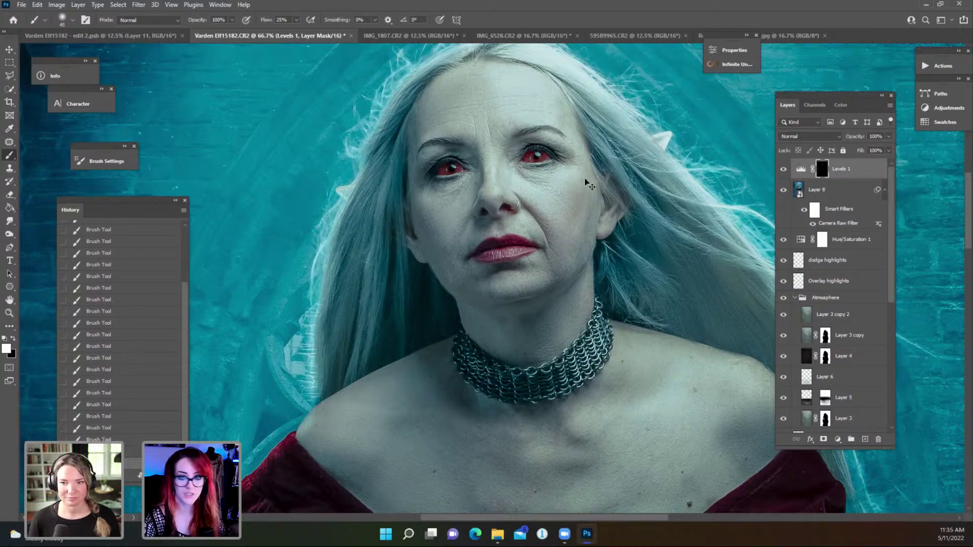
Examine the darkened eyes and brows up close and within the full portrait
key("ctrl+minus")
key("ctrl+minus")
key("ctrl+minus")
key("ctrl+plus")
key("ctrl+plus")
key("ctrl+plus")
key("ctrl+plus")
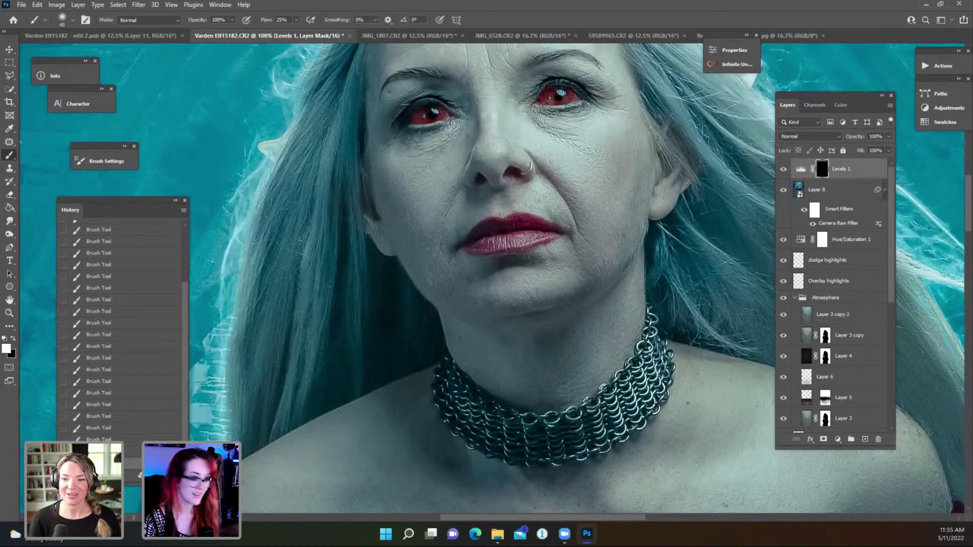
key("bracketleft")
key("bracketleft")
key("bracketleft")
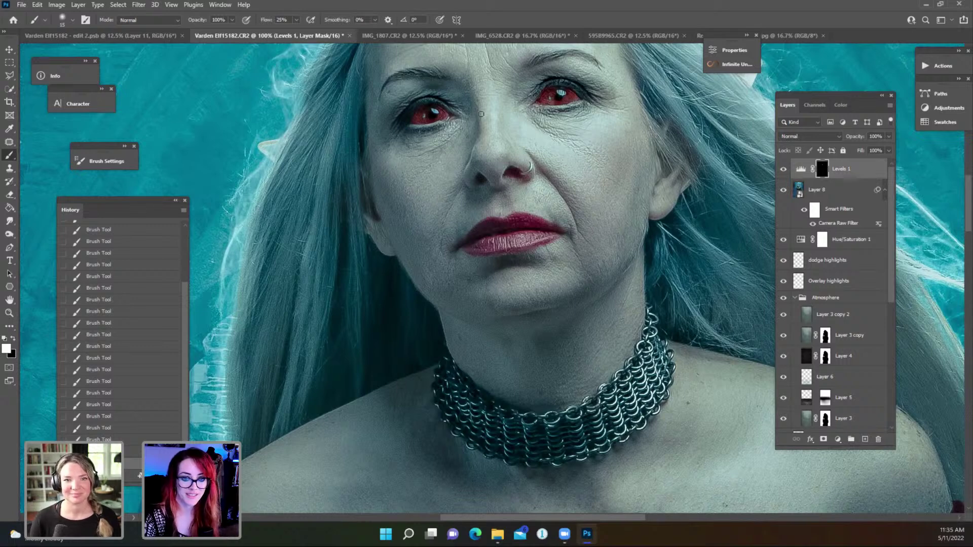
key("ctrl+minus")
key("ctrl+minus")
key("ctrl+minus")
key("ctrl+minus")
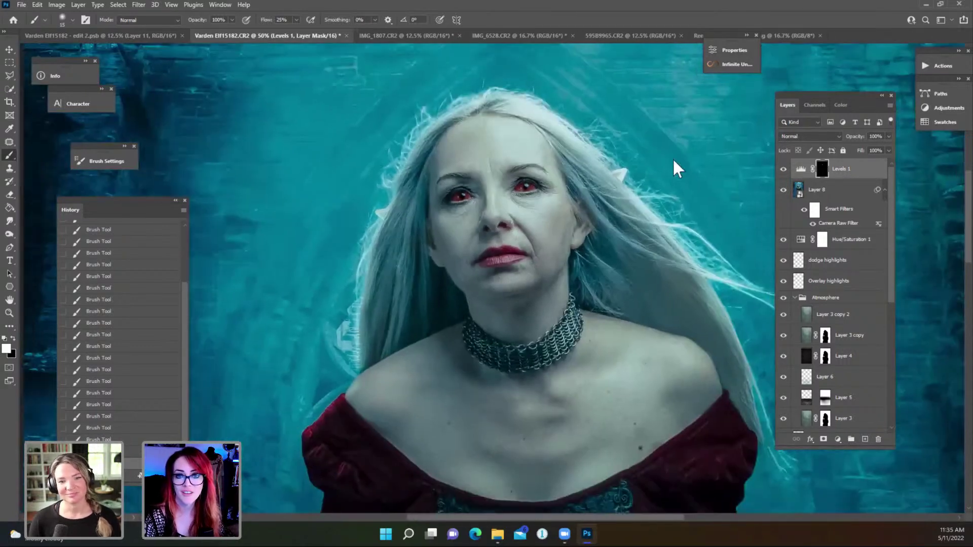
key("ctrl+minus")
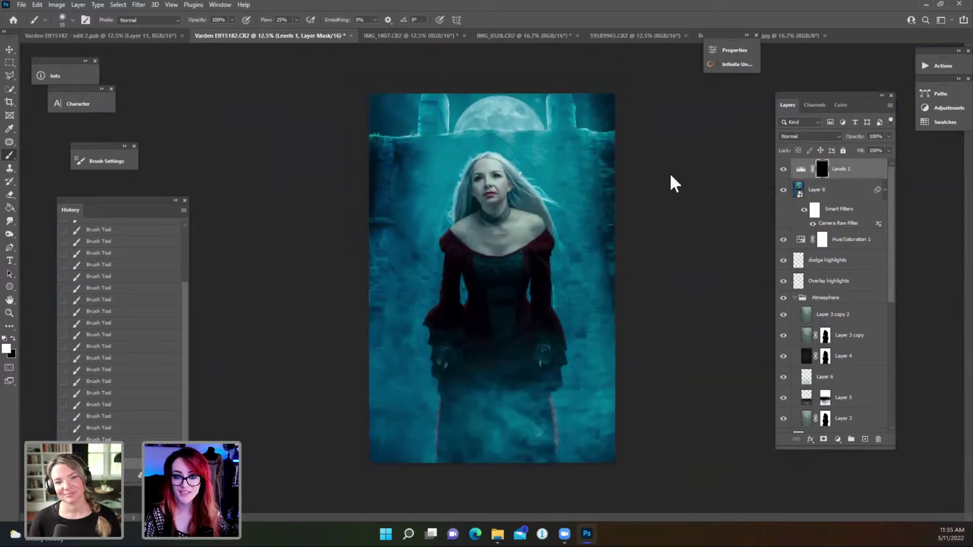
Stamp all visible layers into a new layer above Levels 1 and duplicate that merged layer
left_click_drag(843, 95, 862, 97)
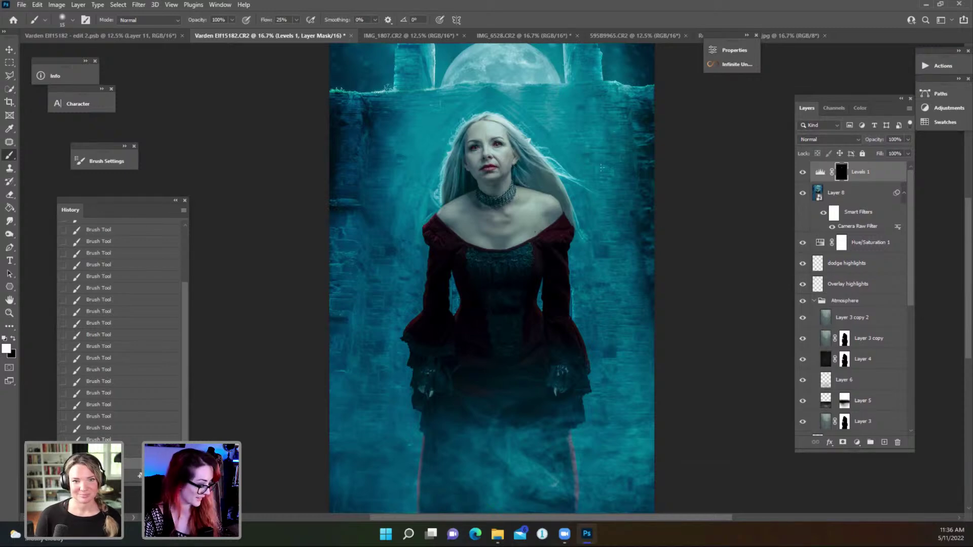
key("ctrl+plus")
key("ctrl+plus")
key("ctrl+plus")
key("ctrl+plus")
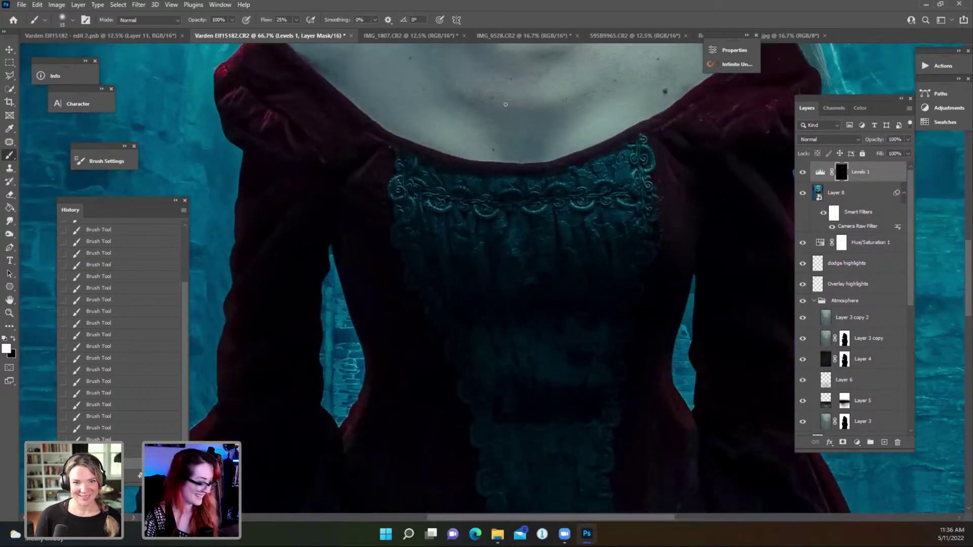
left_click_drag(505, 105, 505, 285)
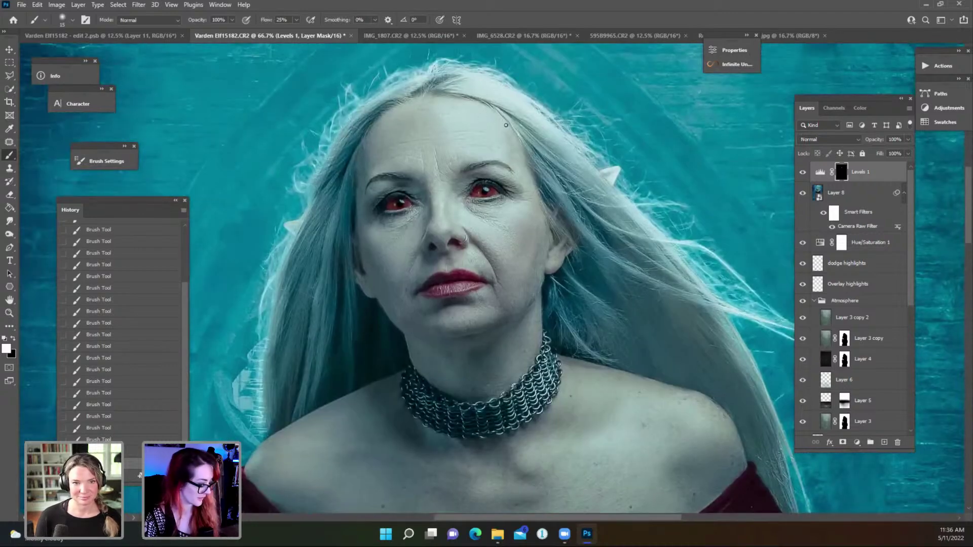
key("ctrl+plus")
scroll(427, 165, "up", 3)
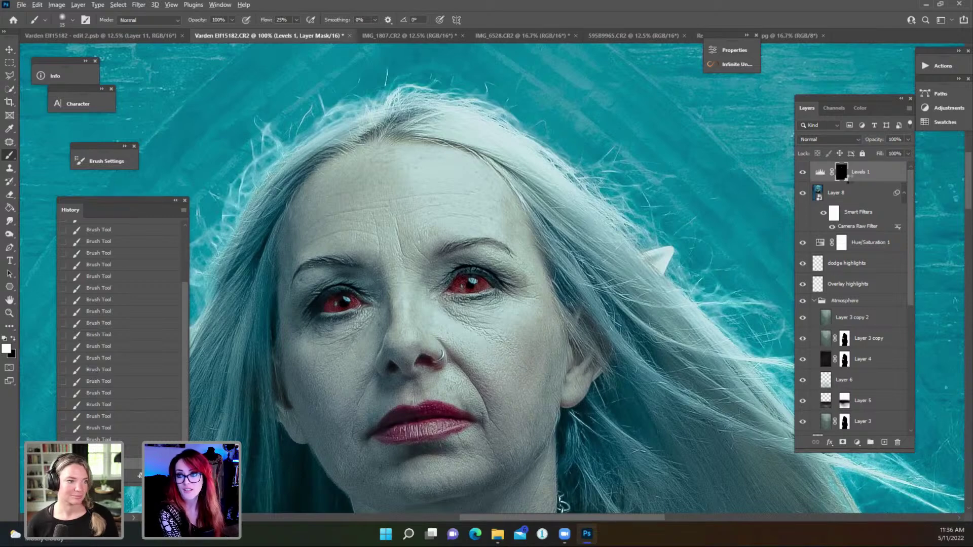
key("ctrl+alt+shift+e")
key("ctrl+j")
left_click(851, 180, "ctrl")
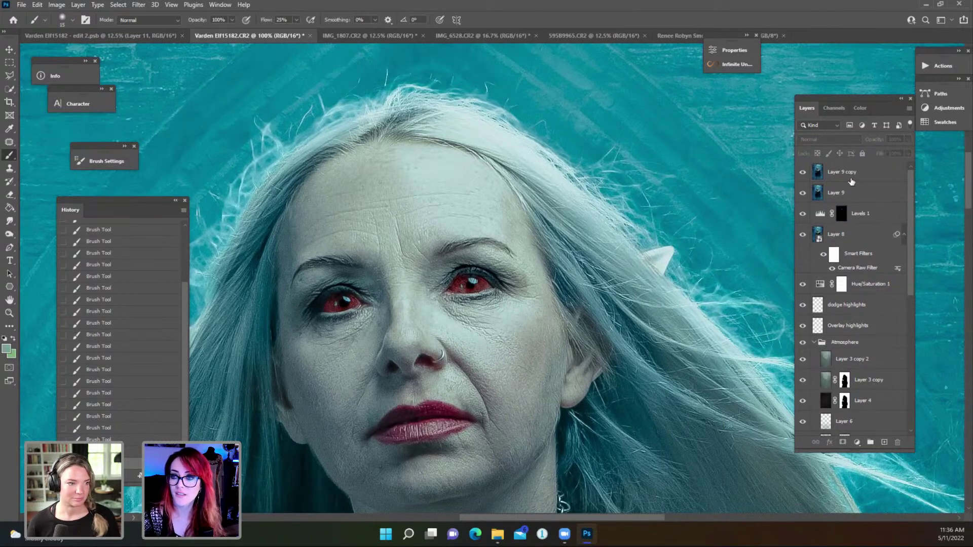
Smooth the lower stamped layer, Layer 9, with a Median filter at a radius of 8 pixels
left_click(840, 194)
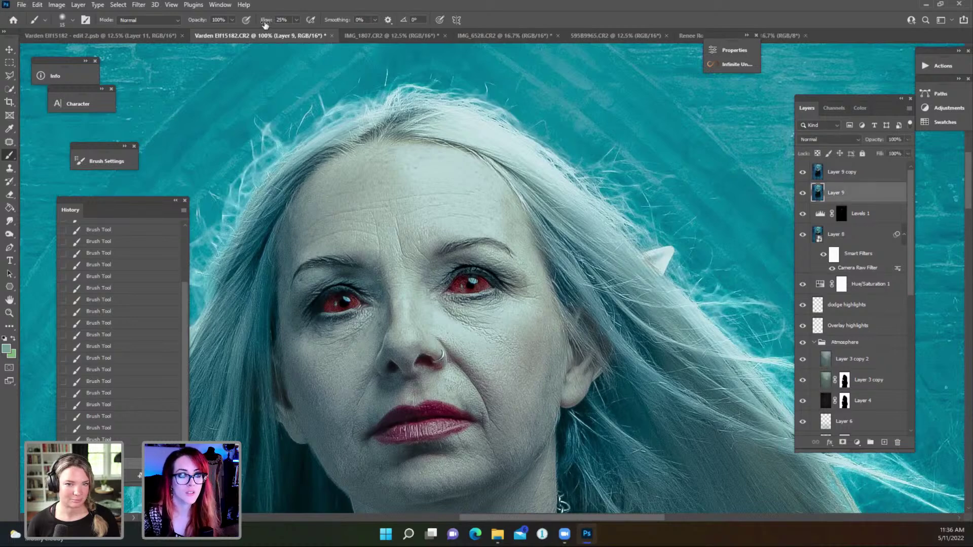
left_click(136, 5)
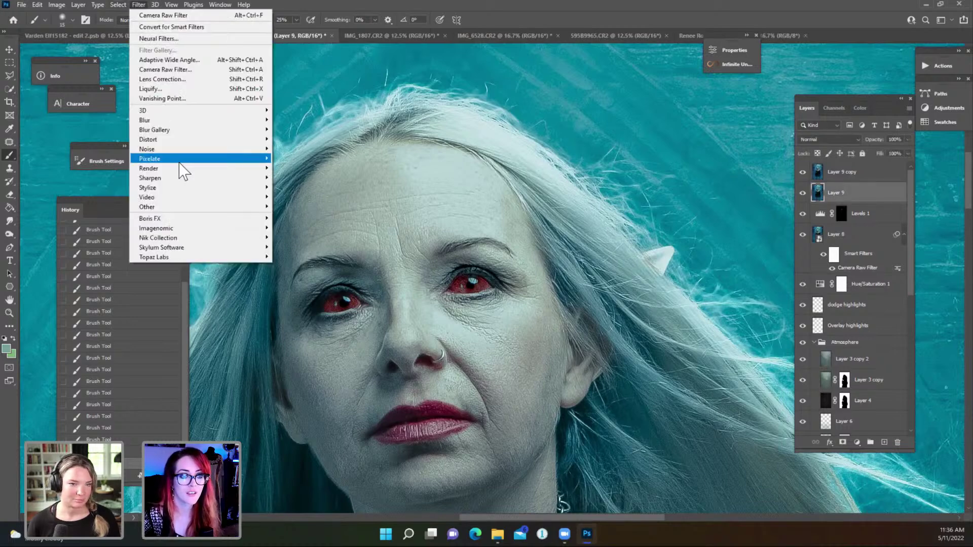
mouse_move(256, 148)
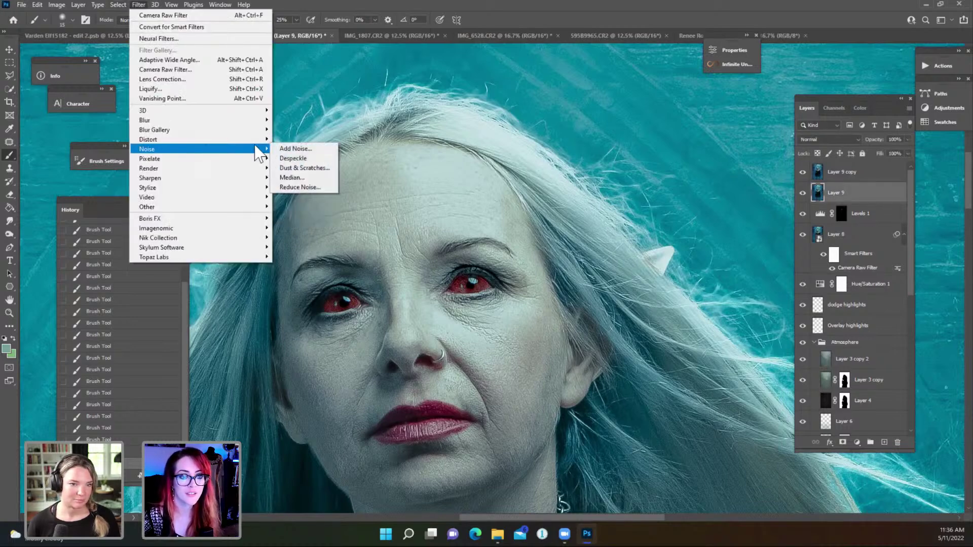
left_click(317, 177)
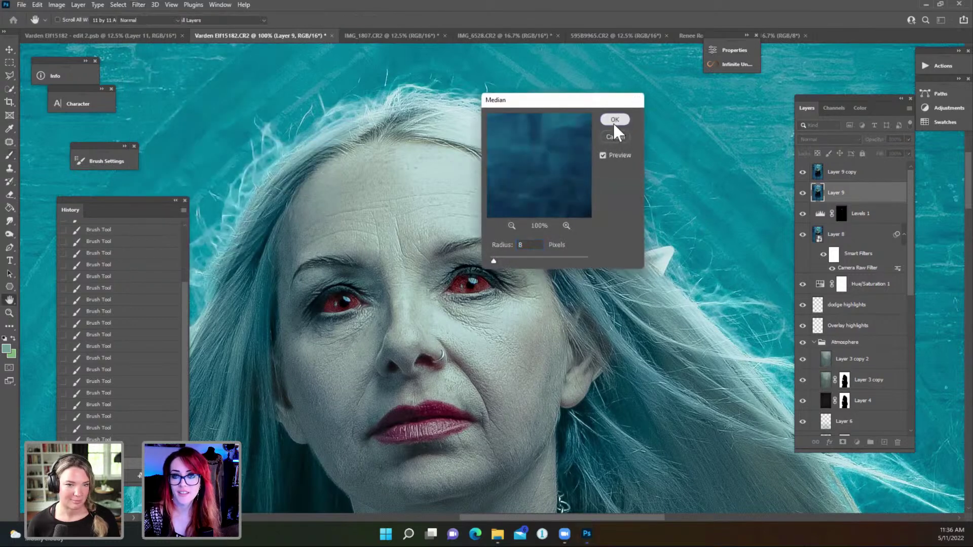
left_click(613, 121)
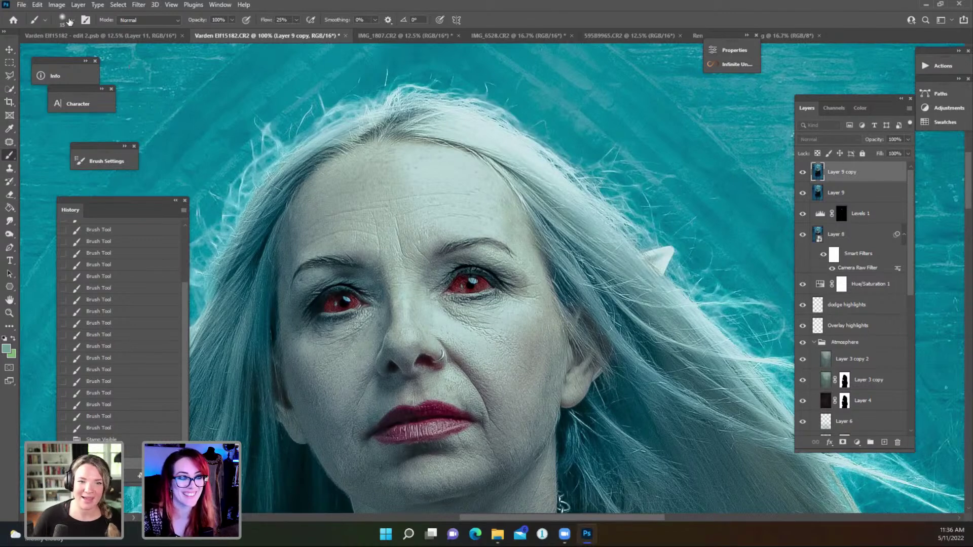
Apply Layer 9 to Layer 9 copy with Apply Image: inverted RGB channel, Add blending, 100% opacity, Scale 2, Offset 0
left_click(57, 5)
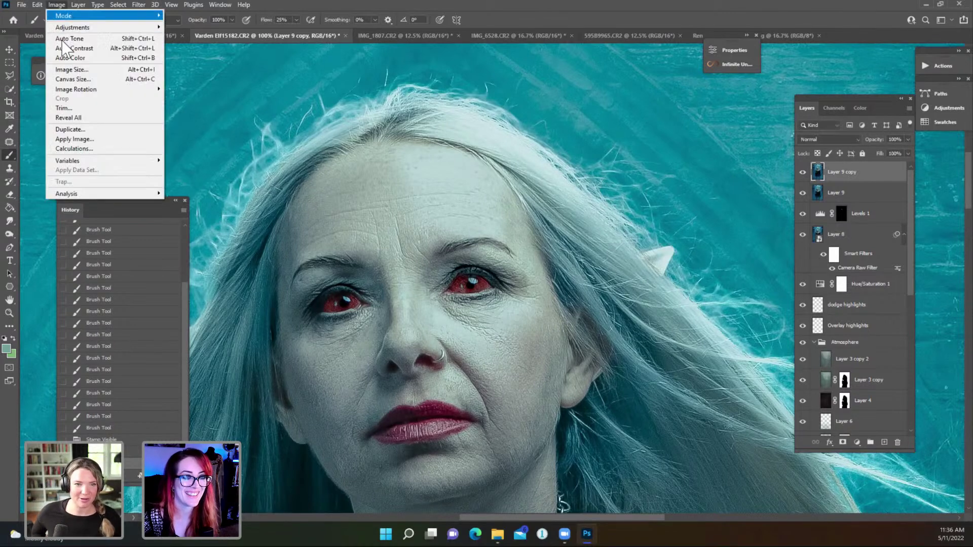
left_click(91, 139)
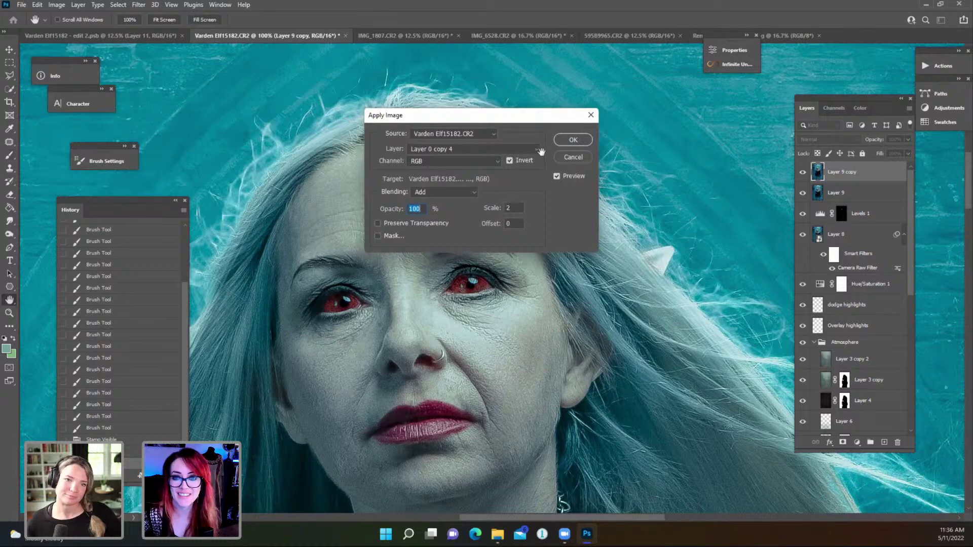
left_click(536, 149)
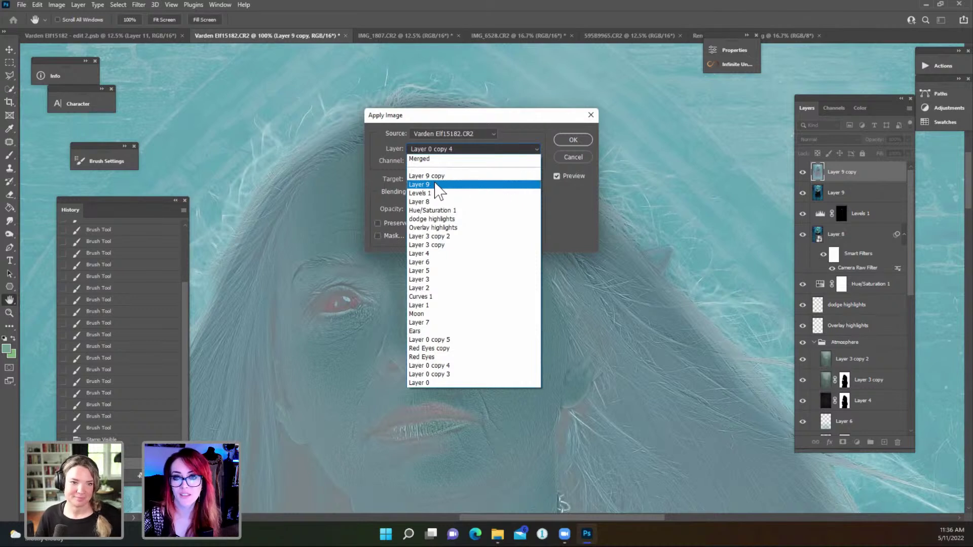
left_click(424, 177)
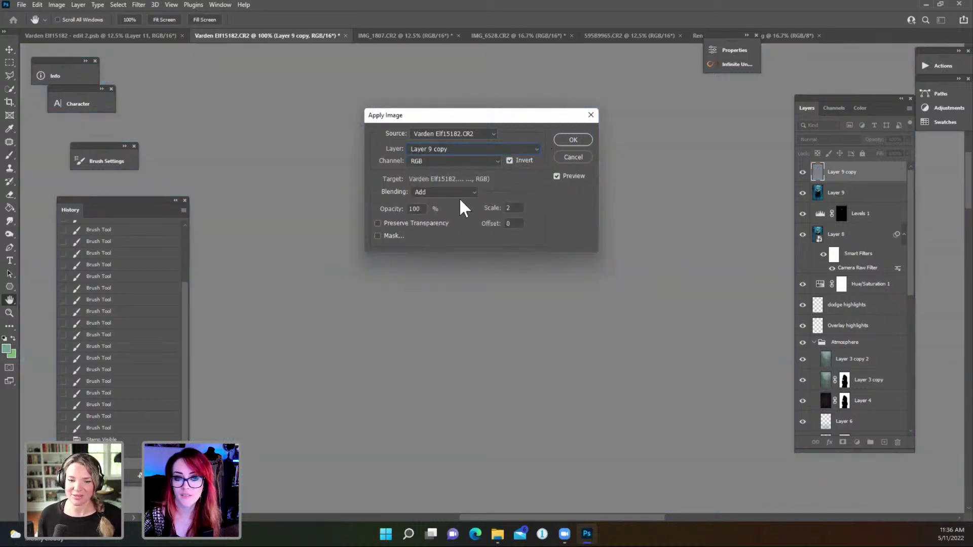
left_click(537, 148)
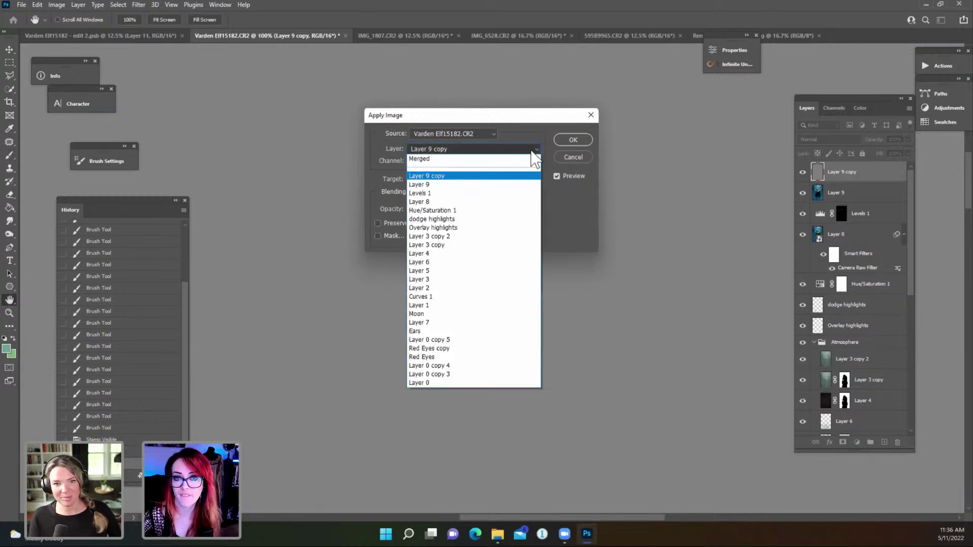
left_click(511, 187)
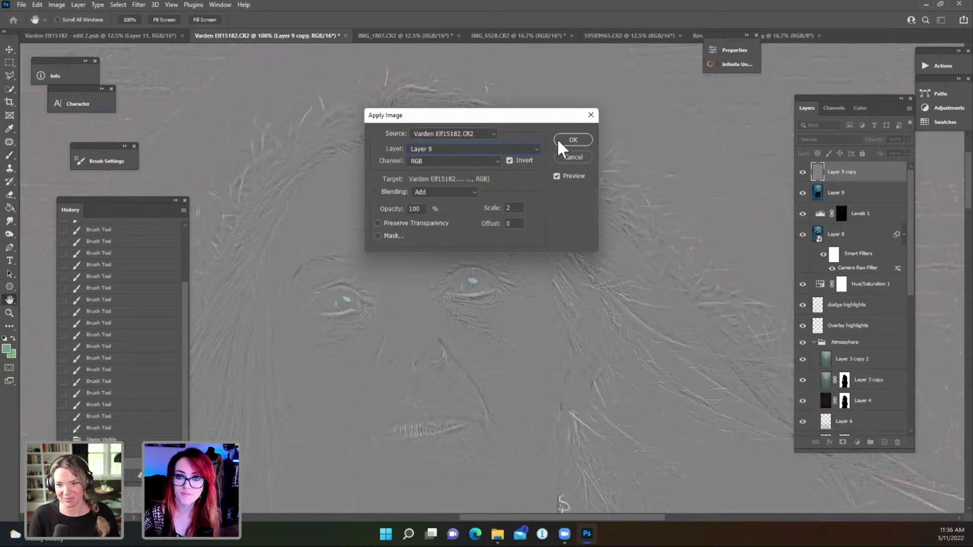
left_click(572, 140)
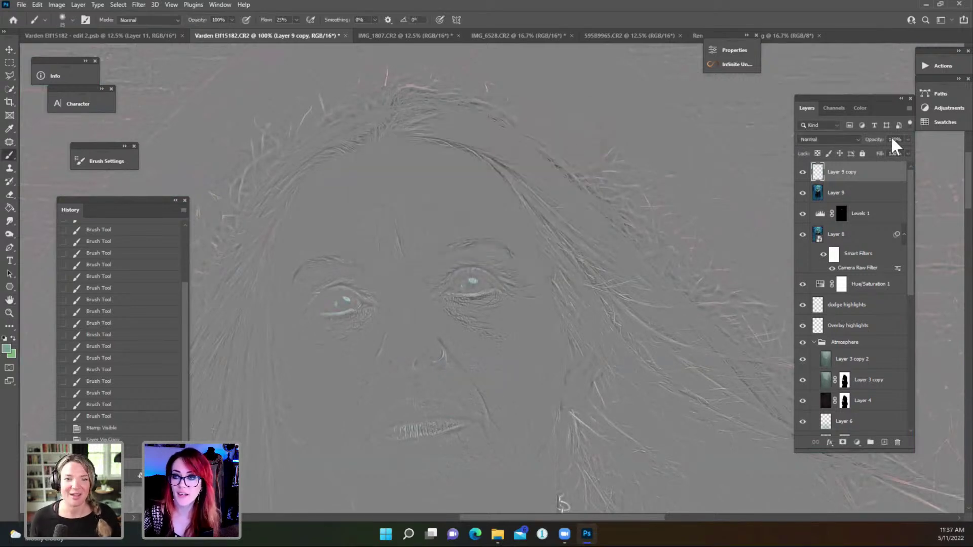
Set the texture layer, Layer 9 copy, to Linear Light blending and select Layer 9 beneath it
left_click(837, 140)
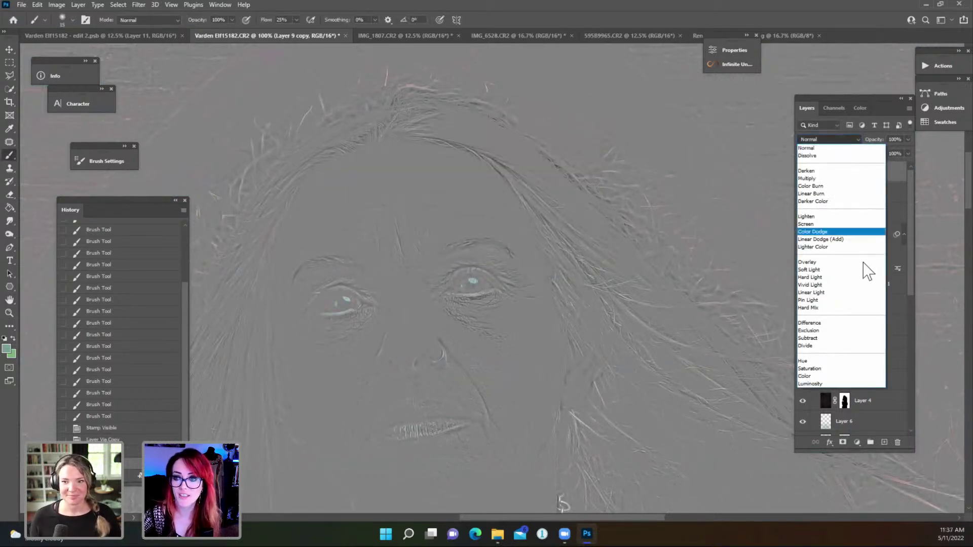
left_click(835, 292)
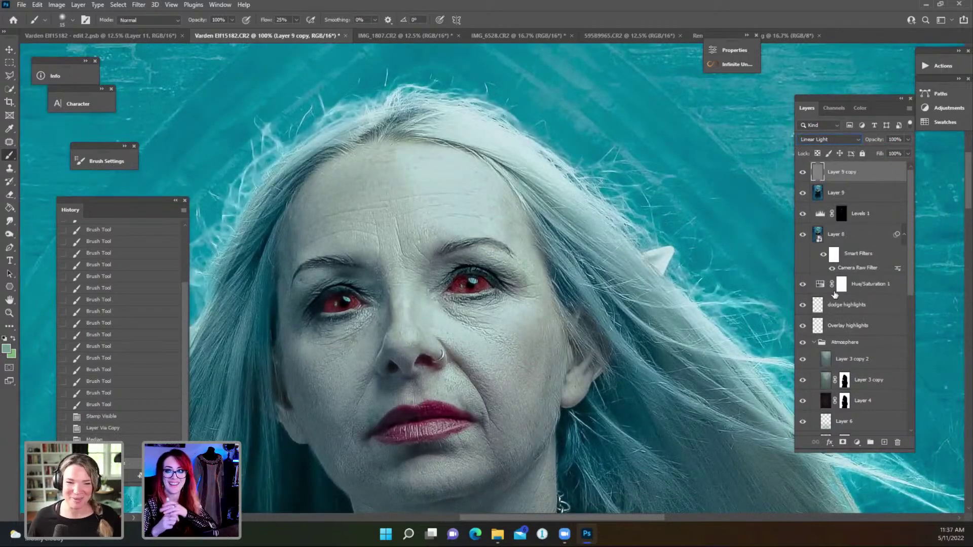
left_click(837, 195)
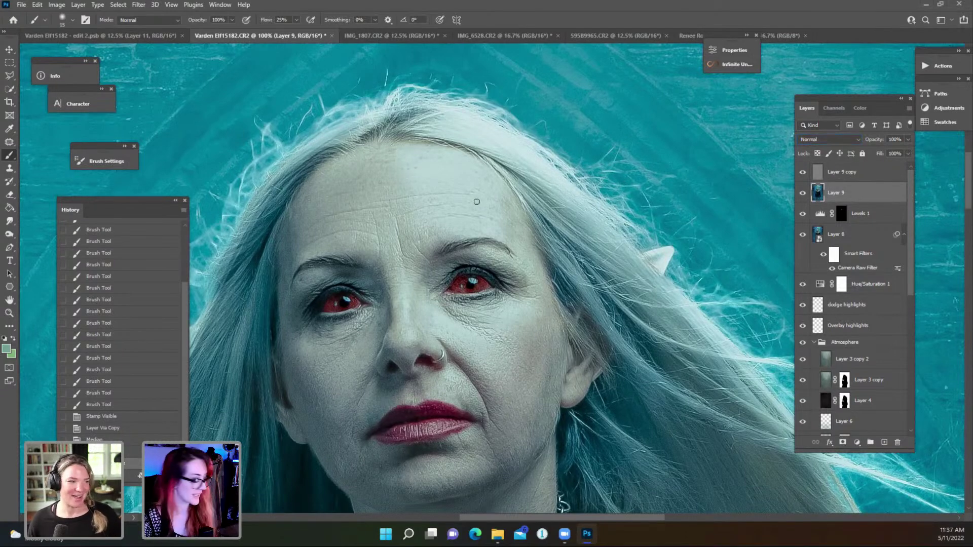
key("bracketright")
key("bracketright")
key("bracketright")
key("bracketright")
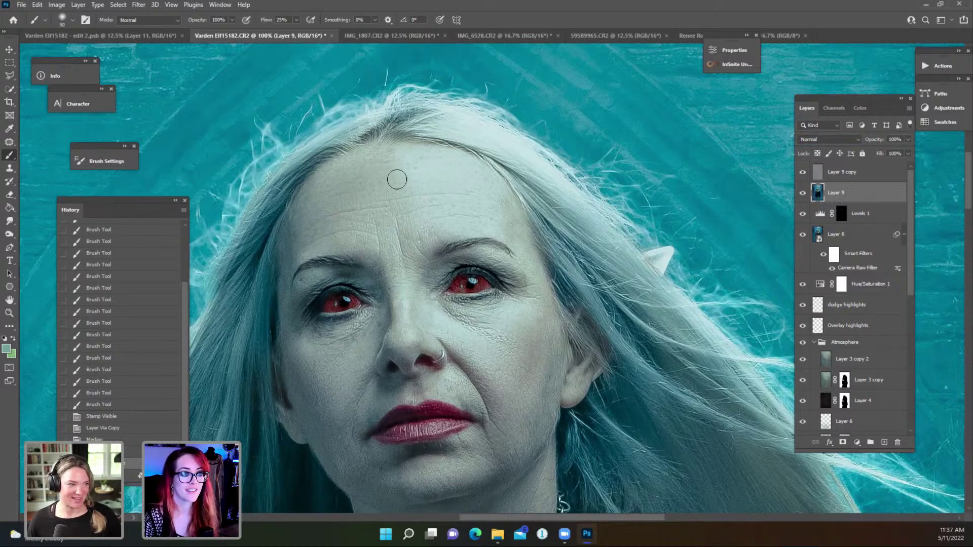
key("s")
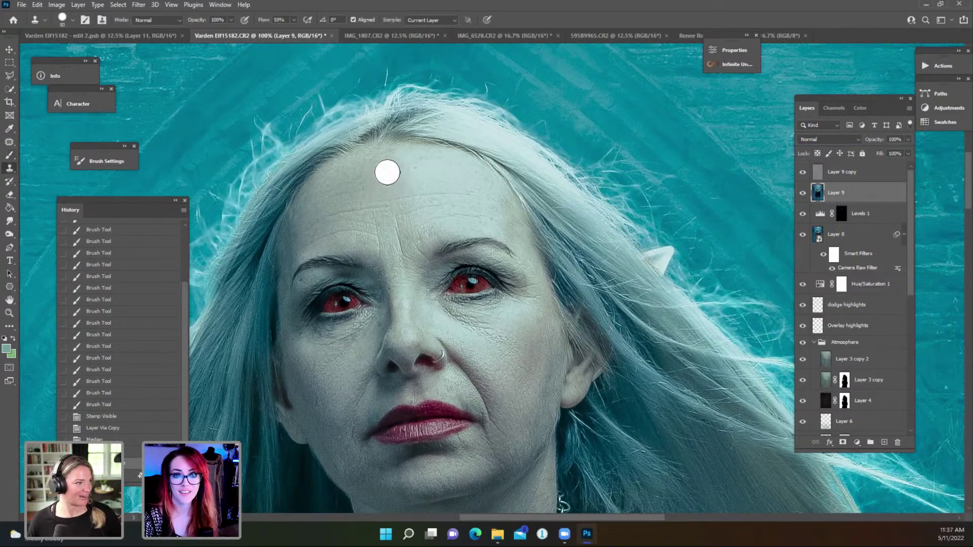
left_click(380, 176, "alt")
left_click_drag(409, 172, 450, 168)
key("ctrl+z")
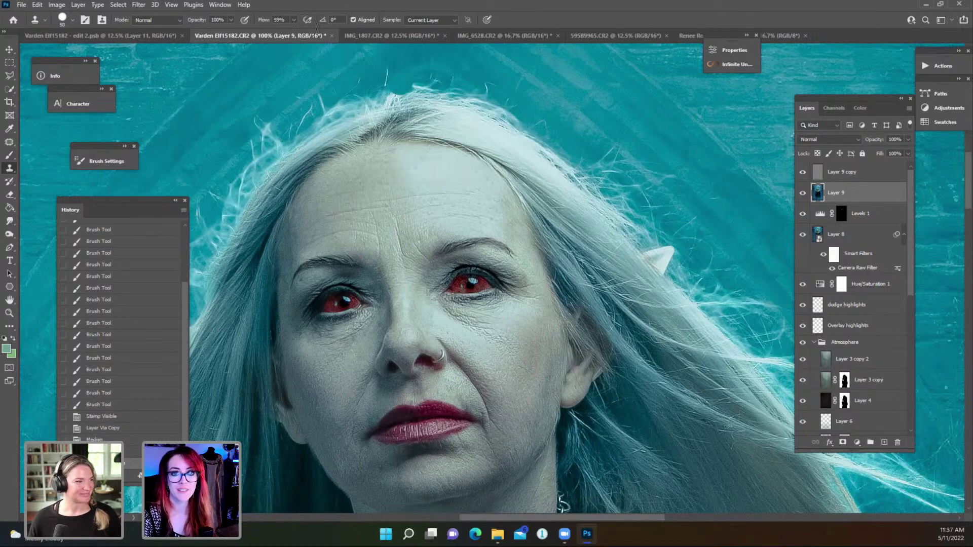
On Layer 9 copy, clone clean skin texture across the upper forehead using the Clone Stamp at 33% flow
left_click(838, 172)
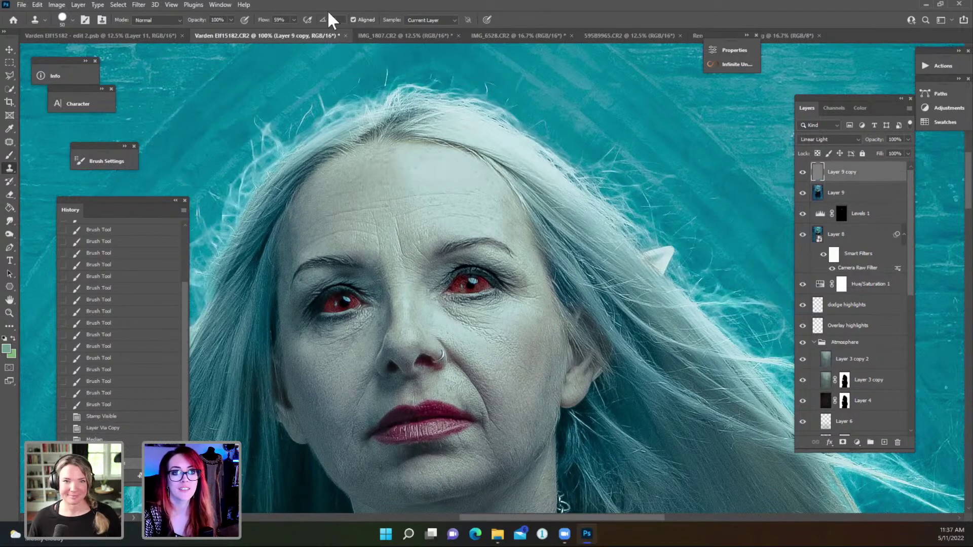
left_click(386, 168)
left_click(384, 168, "alt")
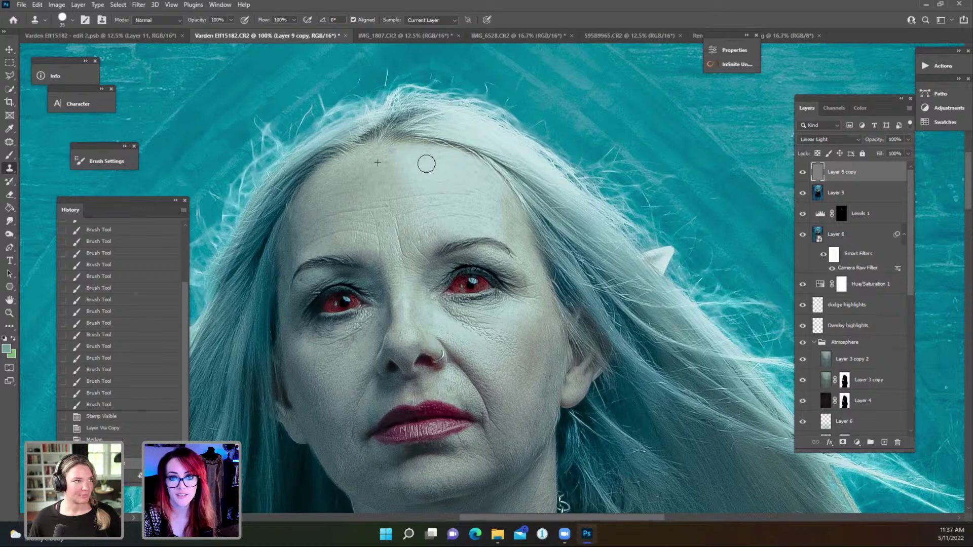
left_click_drag(428, 162, 512, 181)
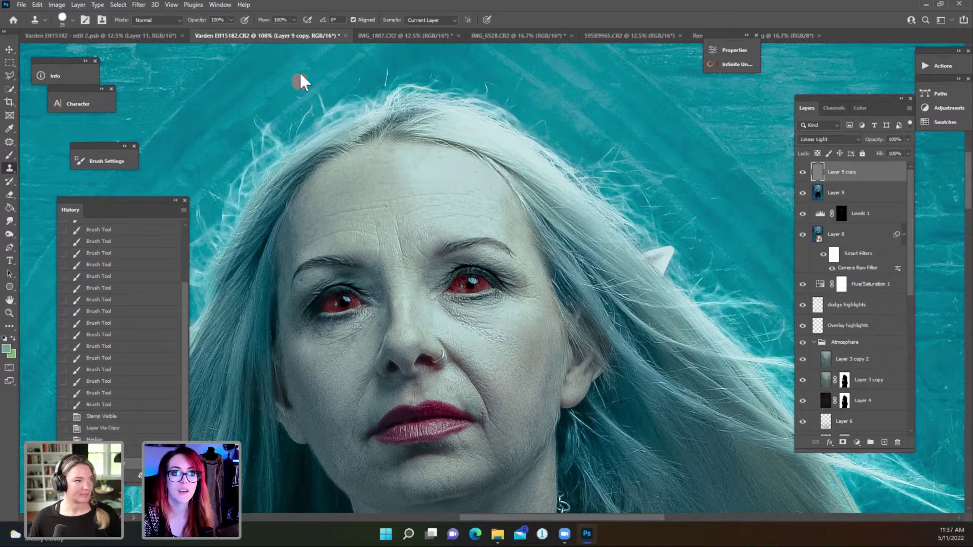
left_click_drag(293, 20, 264, 30)
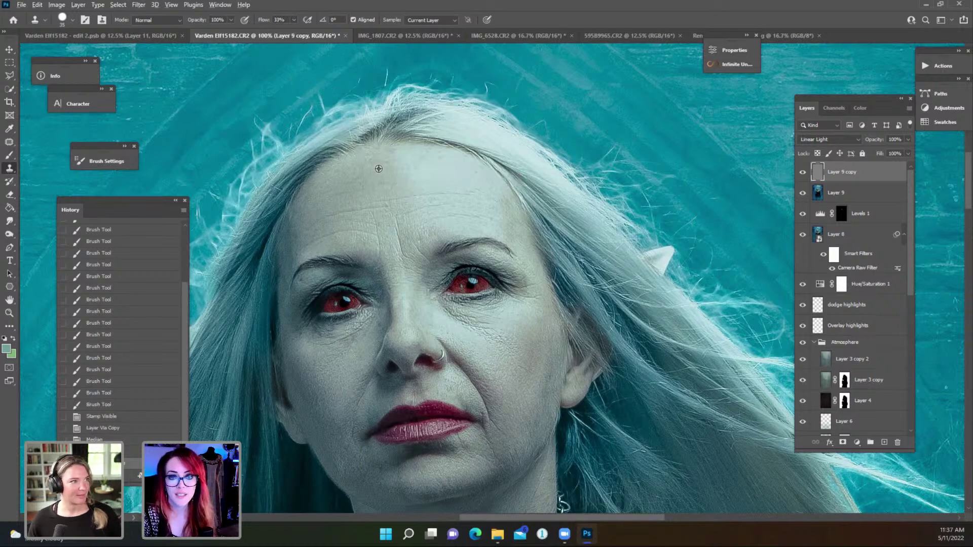
mouse_move(381, 146)
left_mouse_down()
mouse_move(398, 169)
mouse_move(415, 160)
mouse_move(443, 169)
mouse_move(408, 176)
mouse_move(499, 180)
left_mouse_up()
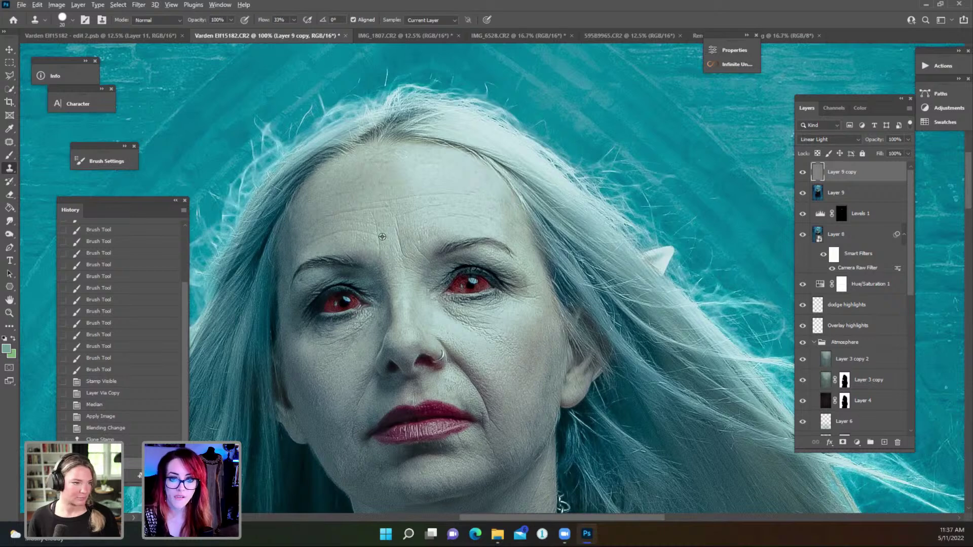
mouse_move(449, 185)
left_mouse_down()
mouse_move(428, 185)
mouse_move(474, 184)
mouse_move(404, 156)
left_mouse_up()
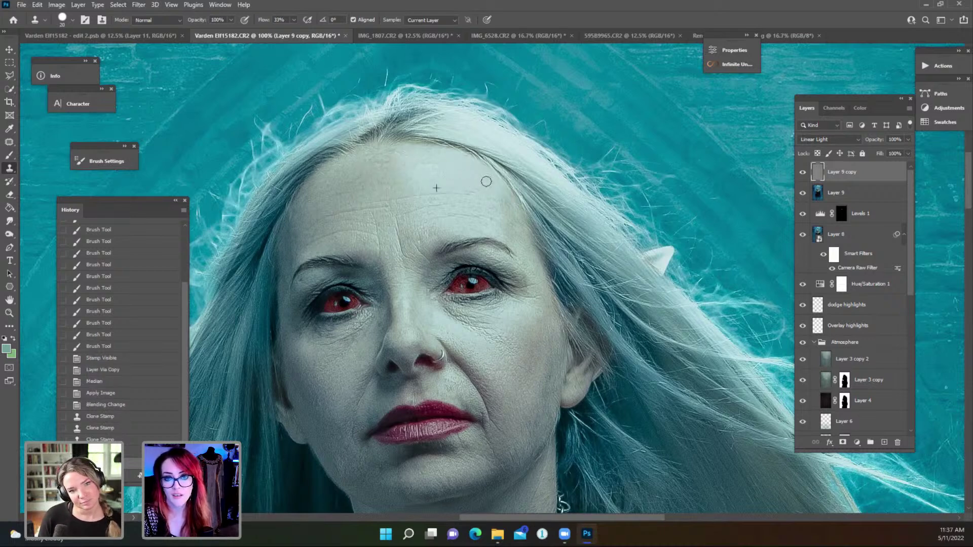
Clone smooth texture over the fine lines in the middle of the upper forehead on Layer 9 copy
left_click(385, 178)
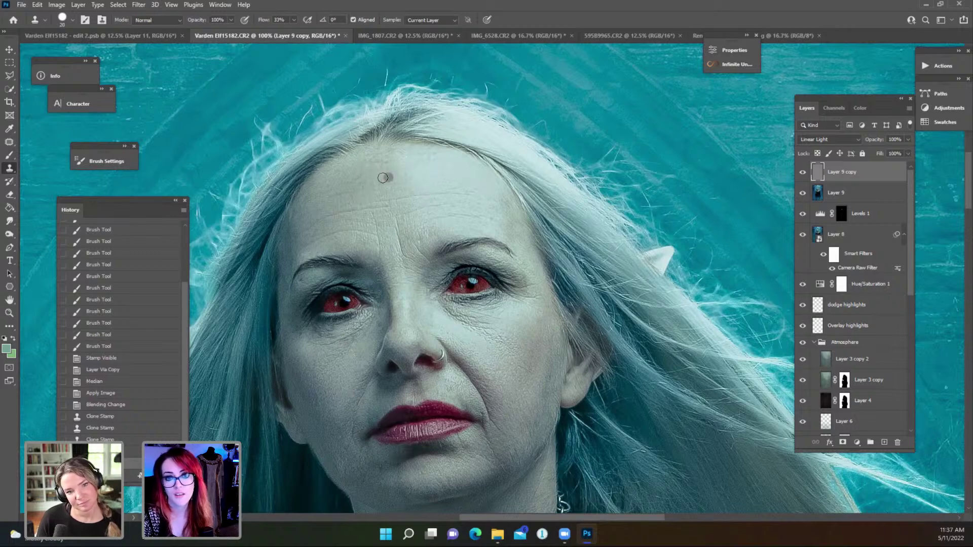
left_click(395, 179)
left_click(374, 176)
left_click(374, 173)
left_click(396, 175)
left_click(401, 176)
With a smaller Clone Stamp brush, clean up the remaining small texture flaws around the centre and viewer's left of the forehead
key("bracketleft")
key("bracketleft")
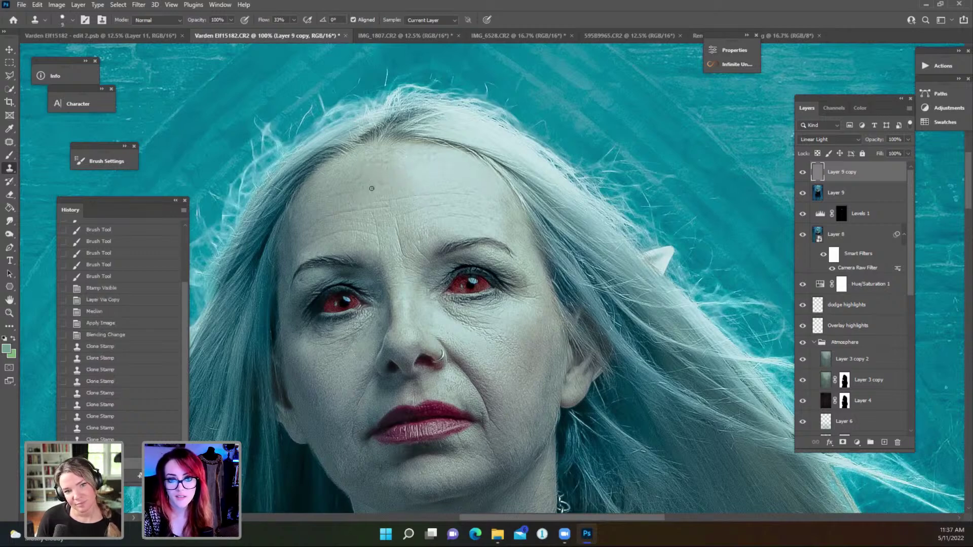
left_click(381, 185)
left_click(366, 188)
left_click(347, 192)
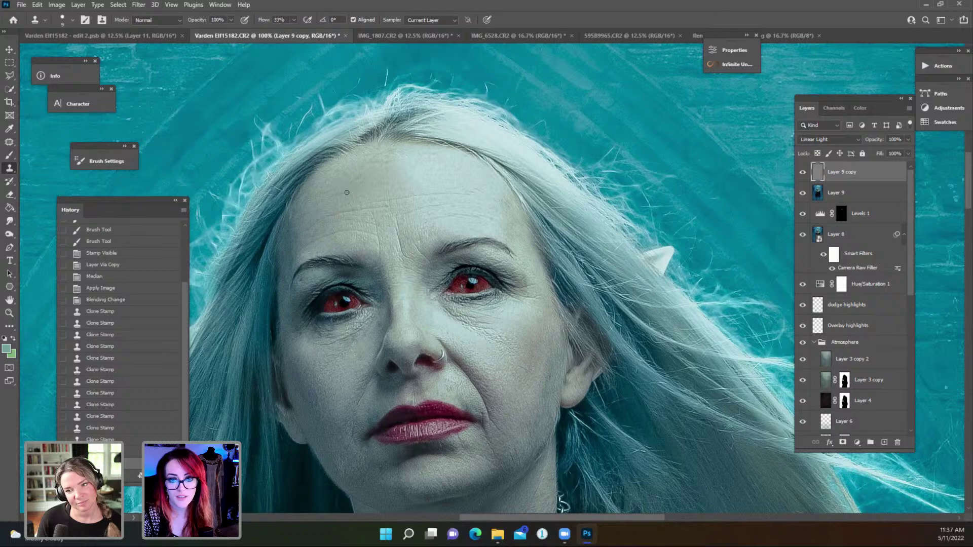
left_click(417, 175)
left_click(361, 186)
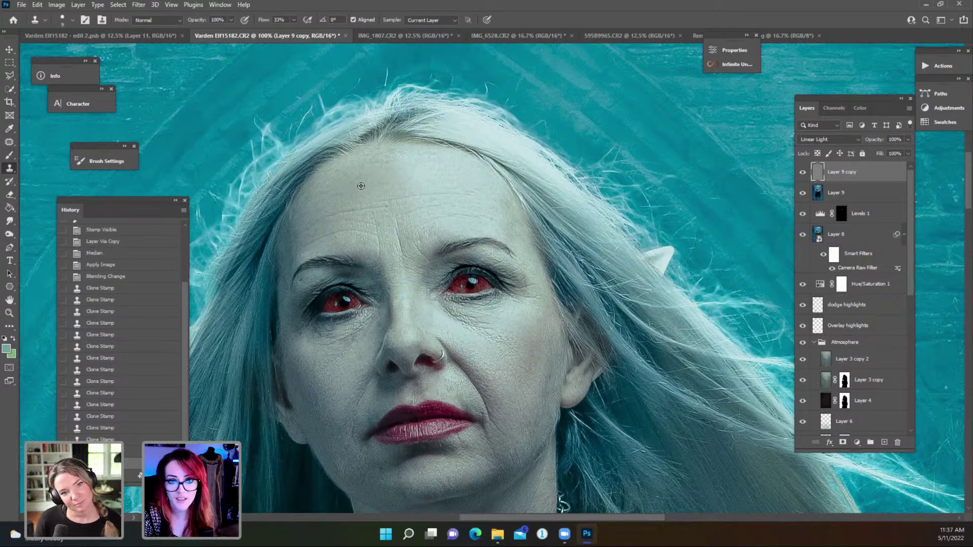
mouse_move(399, 165)
left_mouse_down()
mouse_move(407, 154)
mouse_move(375, 161)
left_mouse_up()
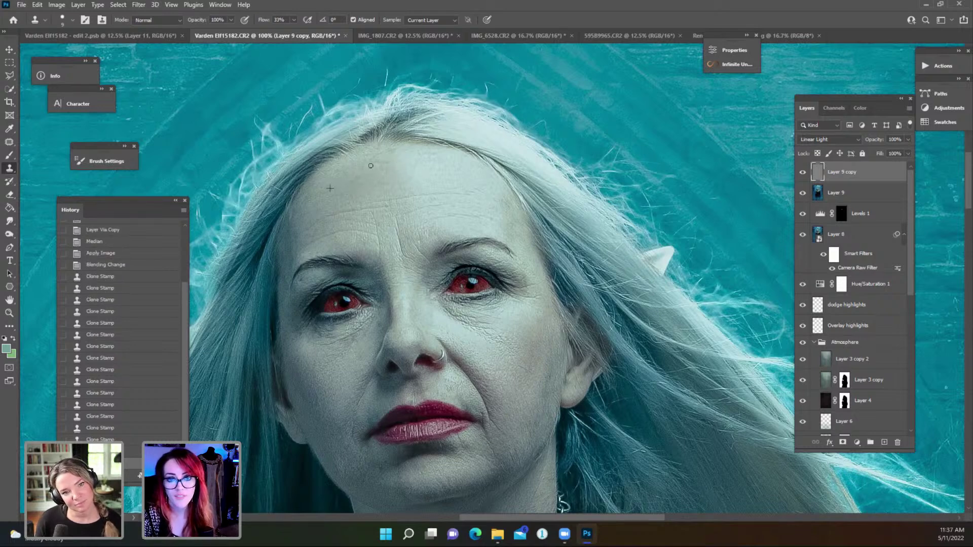
left_click(366, 168)
left_click(382, 181)
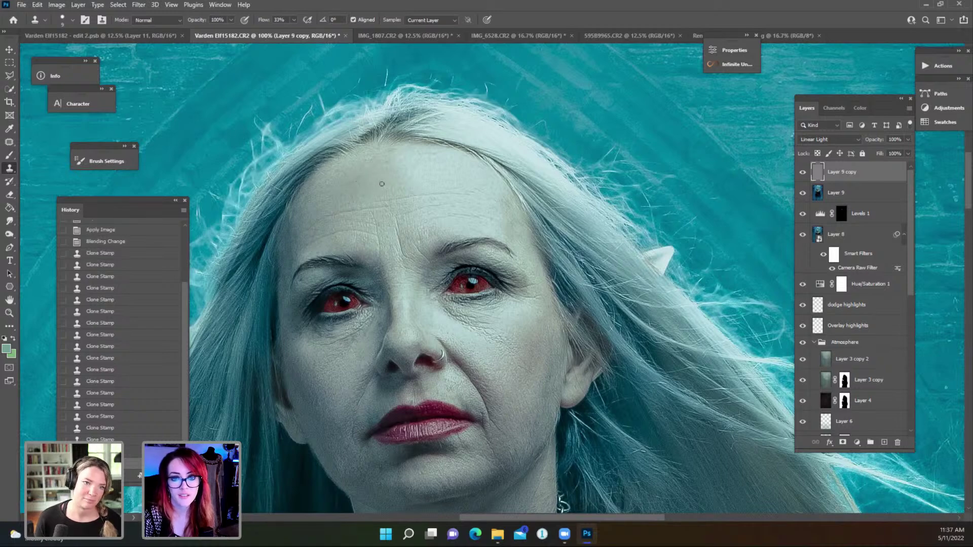
left_click(387, 193)
left_click(415, 180)
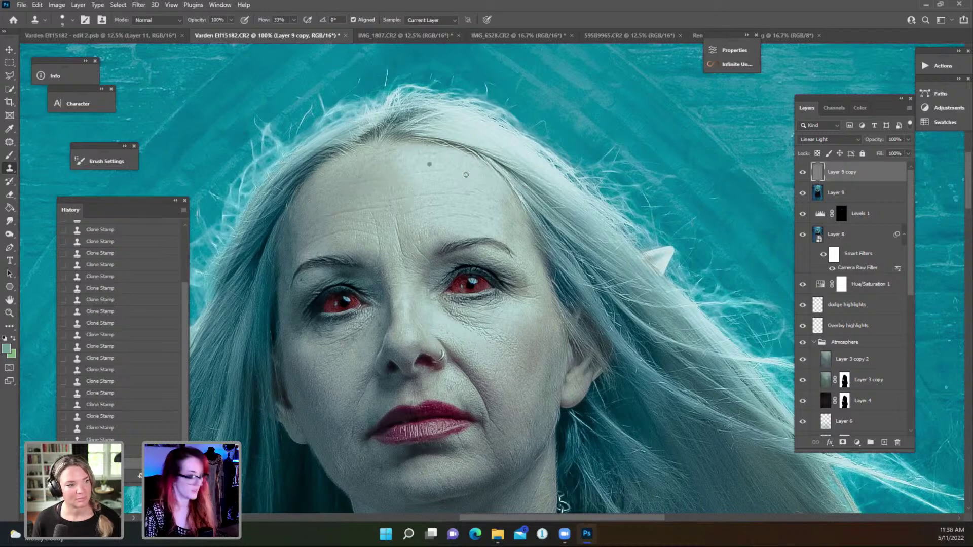
Blend the uneven forehead tones on Layer 9 using the Mixer Brush at 7% wet, 28% load, 5% mix and 13% flow
scroll(515, 217, "down", 1)
scroll(564, 207, "down", 3)
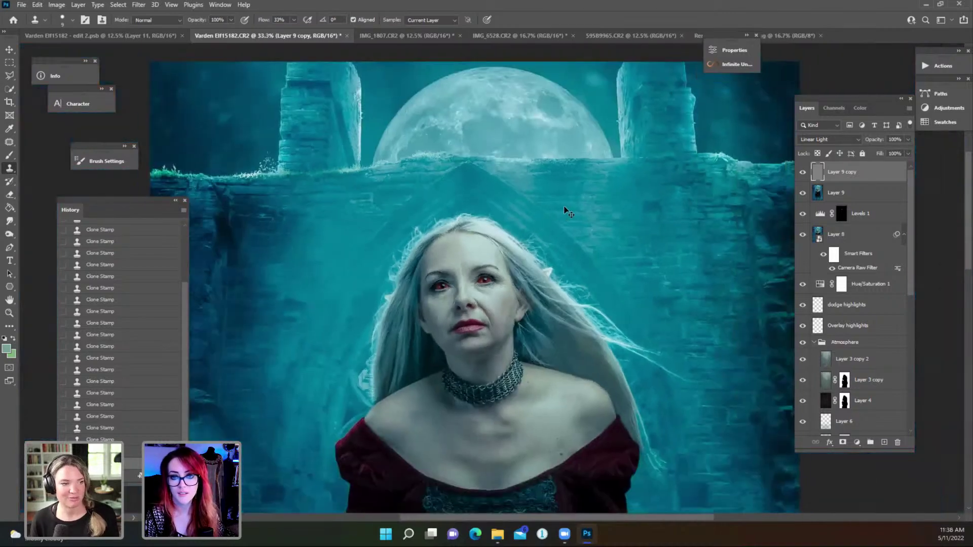
scroll(562, 211, "up", 3)
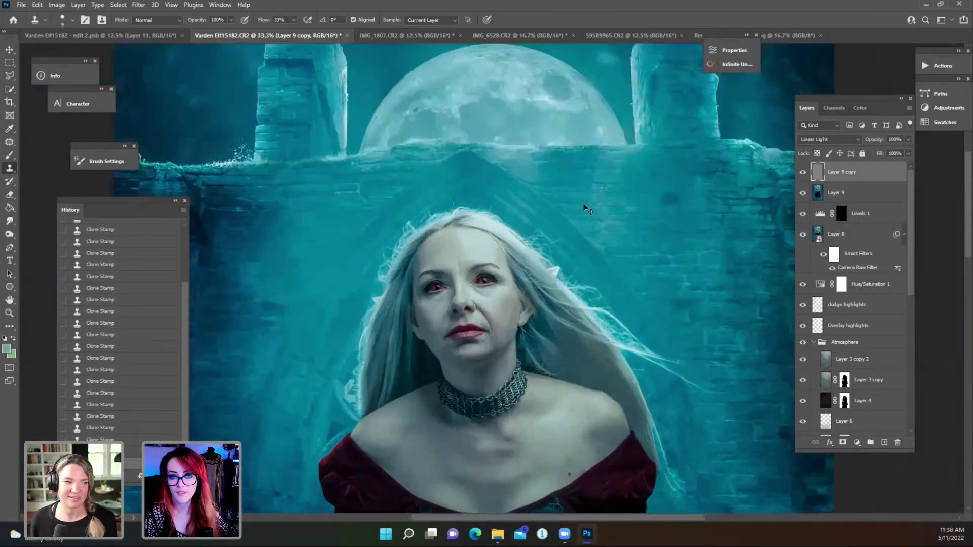
left_click(837, 194)
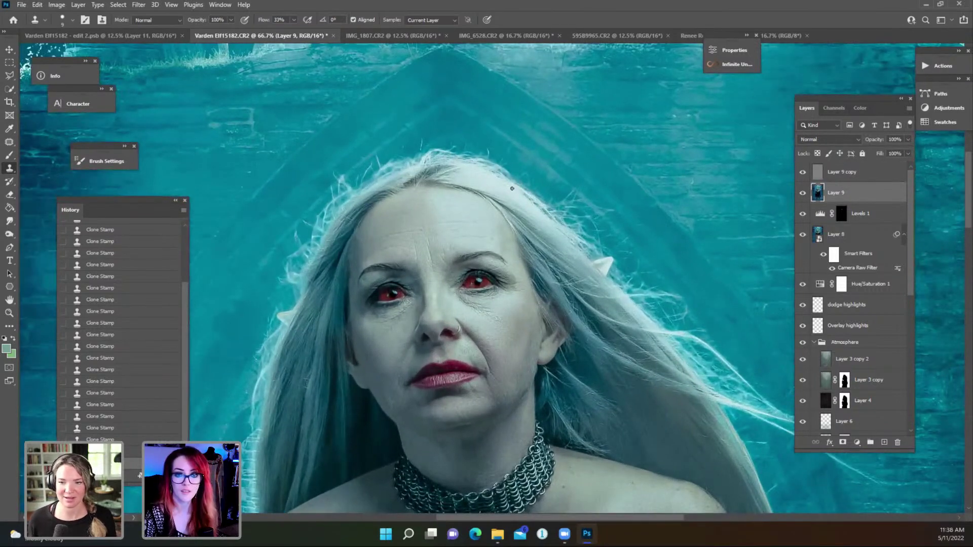
key("b")
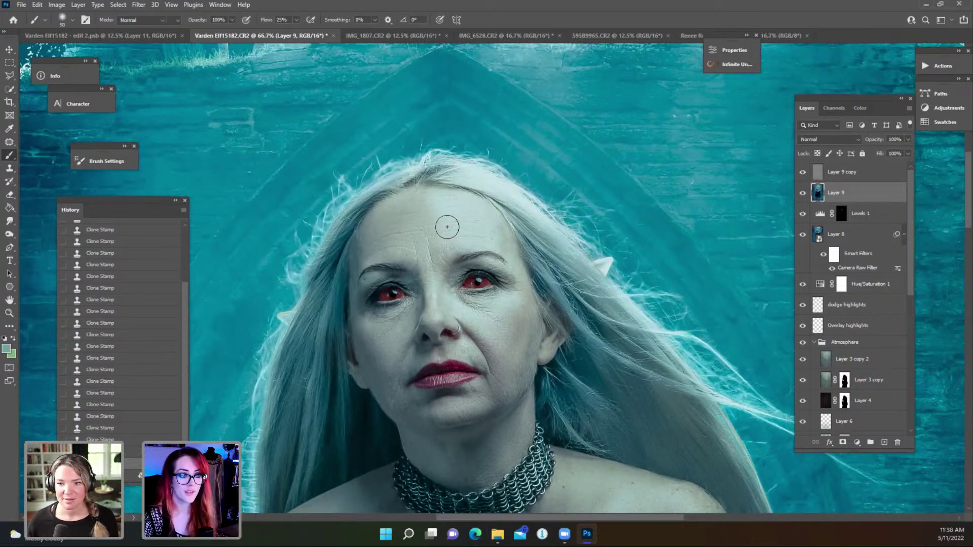
key("shift+b")
key("shift+b")
key("shift+b")
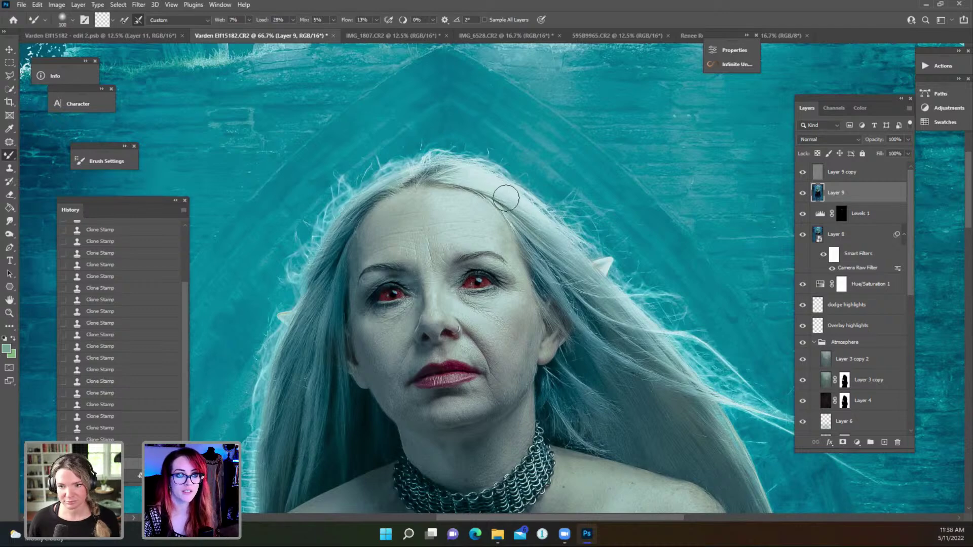
mouse_move(440, 229)
left_mouse_down()
mouse_move(483, 216)
mouse_move(417, 208)
mouse_move(481, 218)
mouse_move(427, 238)
mouse_move(499, 238)
mouse_move(478, 240)
mouse_move(496, 233)
mouse_move(459, 210)
mouse_move(509, 251)
mouse_move(489, 230)
mouse_move(500, 229)
mouse_move(447, 223)
mouse_move(460, 226)
mouse_move(545, 153)
mouse_move(506, 216)
mouse_move(430, 224)
mouse_move(409, 209)
mouse_move(445, 202)
mouse_move(387, 231)
mouse_move(470, 221)
mouse_move(466, 202)
left_mouse_up()
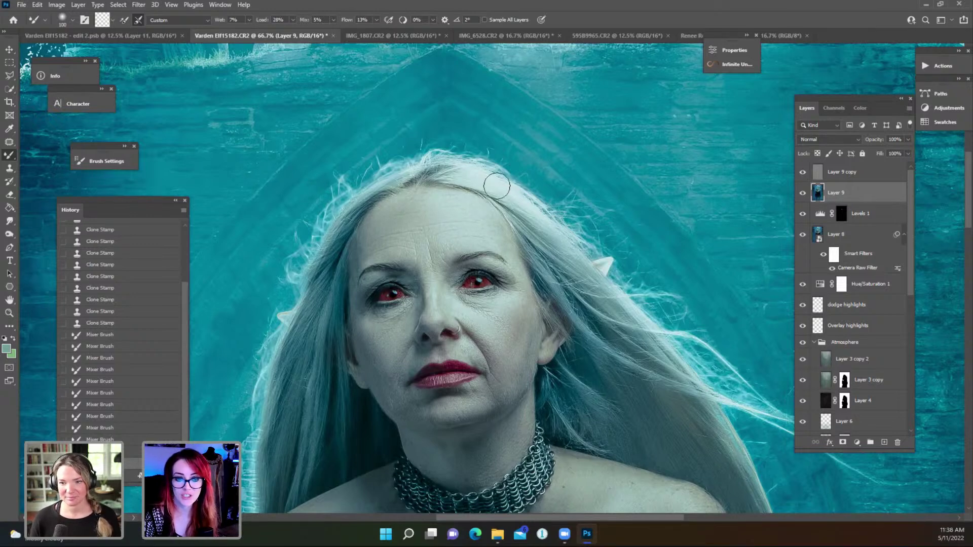
Examine the retouched face against the whole portrait and compare it using the visibility of Layer 9 copy
key("ctrl+minus")
key("ctrl+minus")
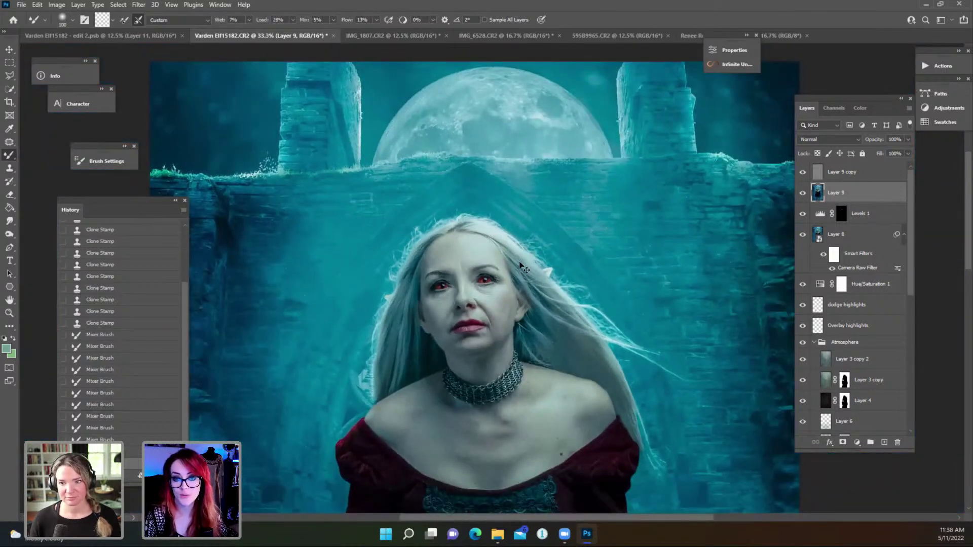
key("ctrl+plus")
key("ctrl+minus")
key("ctrl+minus")
key("ctrl+minus")
key("ctrl+minus")
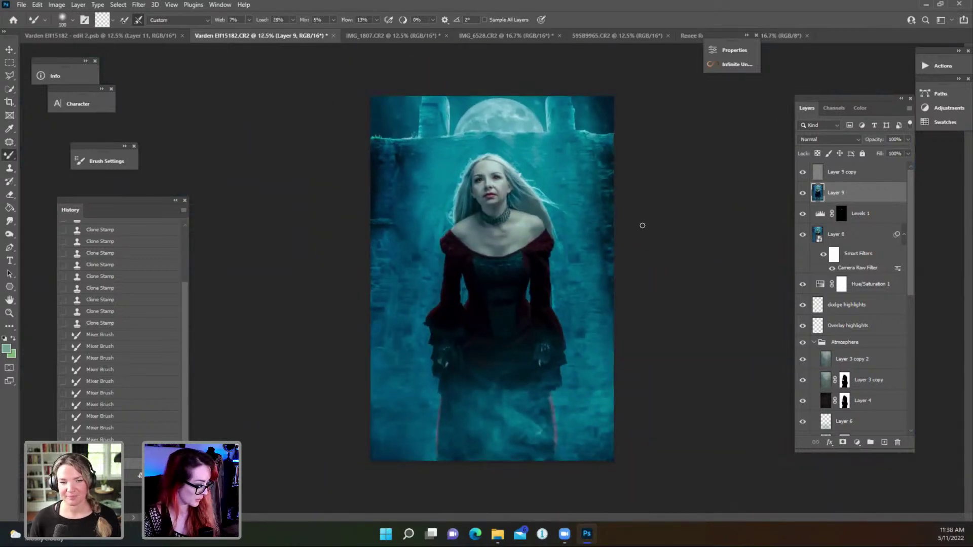
key("ctrl+plus")
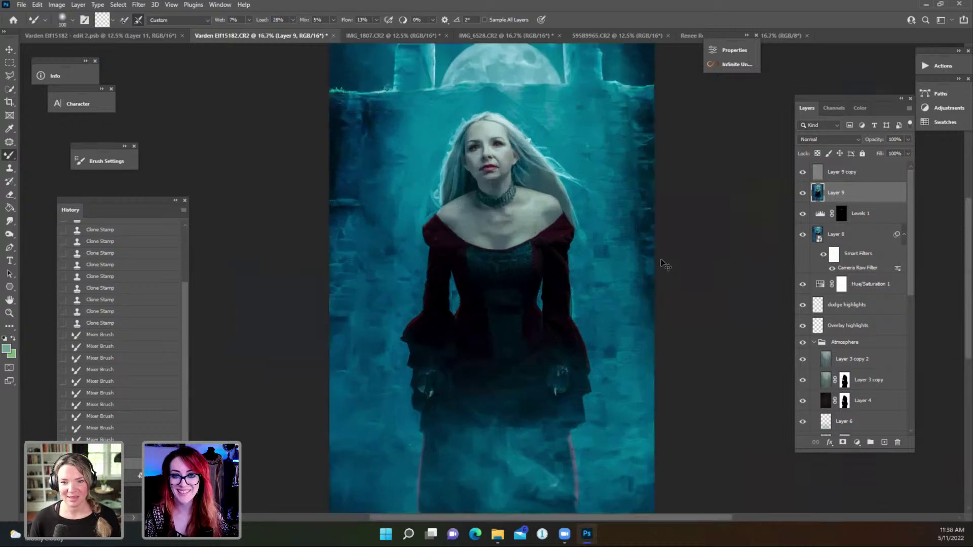
mouse_move(803, 172)
left_mouse_down()
mouse_move(803, 192)
mouse_move(805, 173)
left_mouse_up()
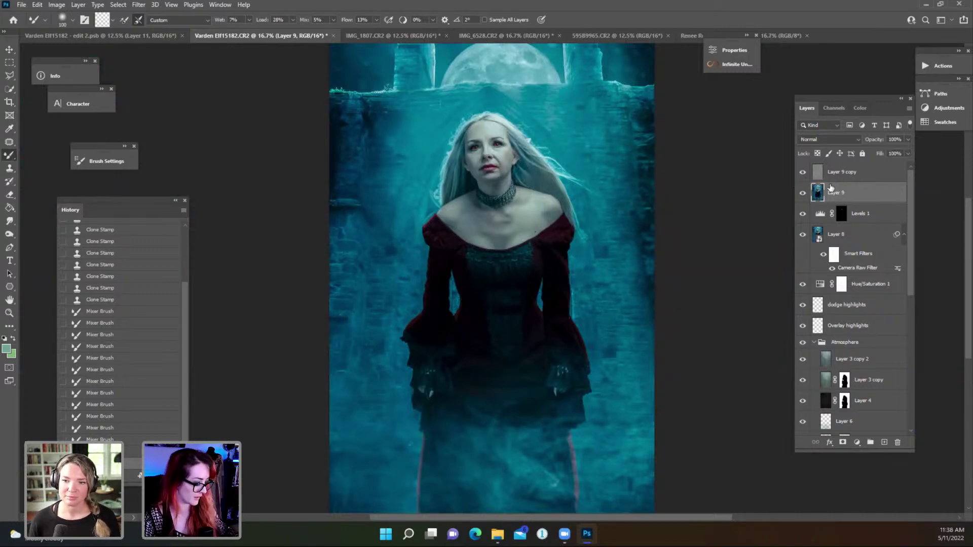
Smooth the skin tones of the shoulders and chest on Layer 9 with the Mixer Brush
key("ctrl+plus")
key("ctrl+plus")
key("ctrl+plus")
left_click_drag(578, 169, 530, 248)
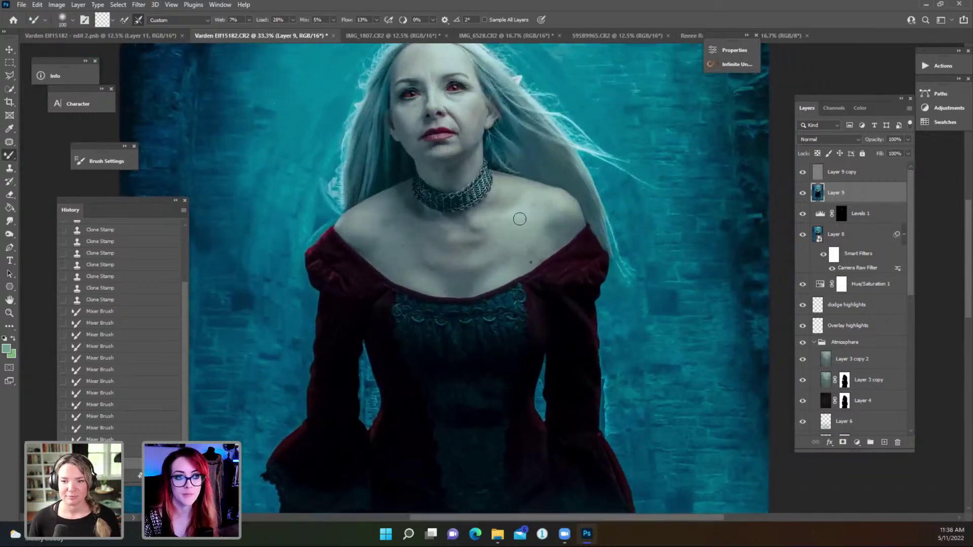
mouse_move(528, 210)
left_mouse_down()
mouse_move(492, 224)
mouse_move(507, 209)
mouse_move(559, 213)
left_mouse_up()
left_click_drag(505, 271, 504, 279)
mouse_move(393, 273)
left_mouse_down()
mouse_move(407, 279)
mouse_move(413, 268)
mouse_move(371, 237)
mouse_move(383, 213)
mouse_move(460, 238)
mouse_move(420, 231)
mouse_move(467, 261)
mouse_move(414, 252)
mouse_move(540, 250)
mouse_move(530, 254)
mouse_move(558, 223)
left_mouse_up()
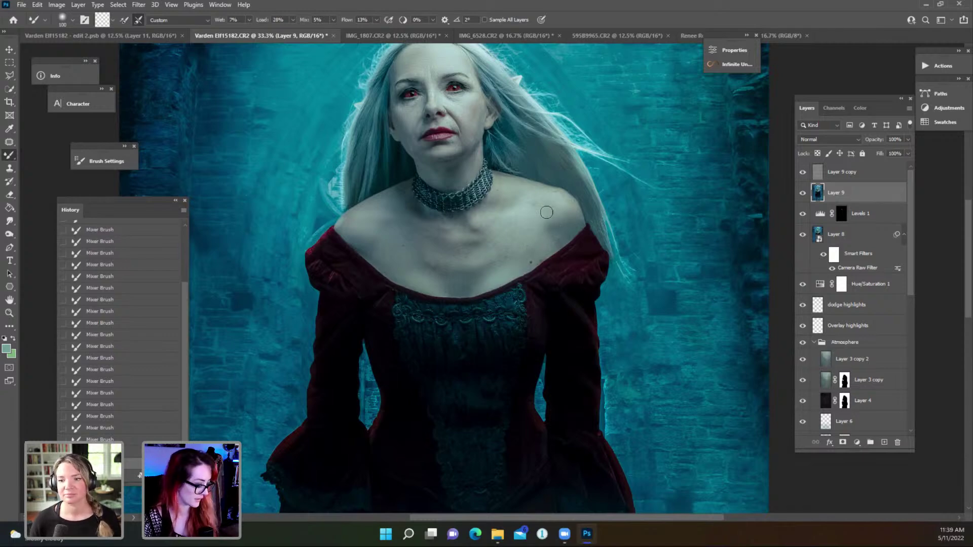
Examine the blended skin on the face, neck and chest both up close and across the whole portrait
key("ctrl+minus")
key("ctrl+minus")
key("ctrl+minus")
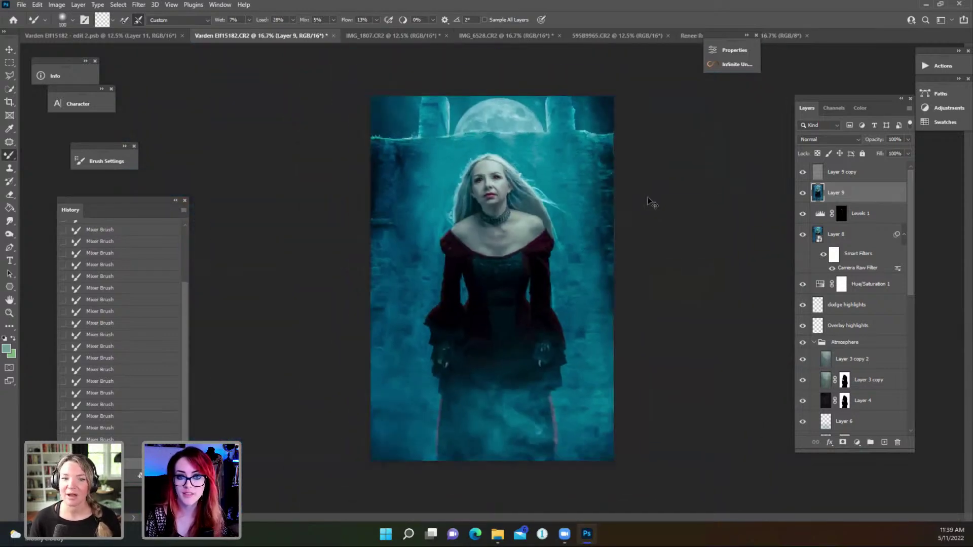
key("ctrl+plus")
key("ctrl+plus")
key("ctrl+plus")
key("ctrl+plus")
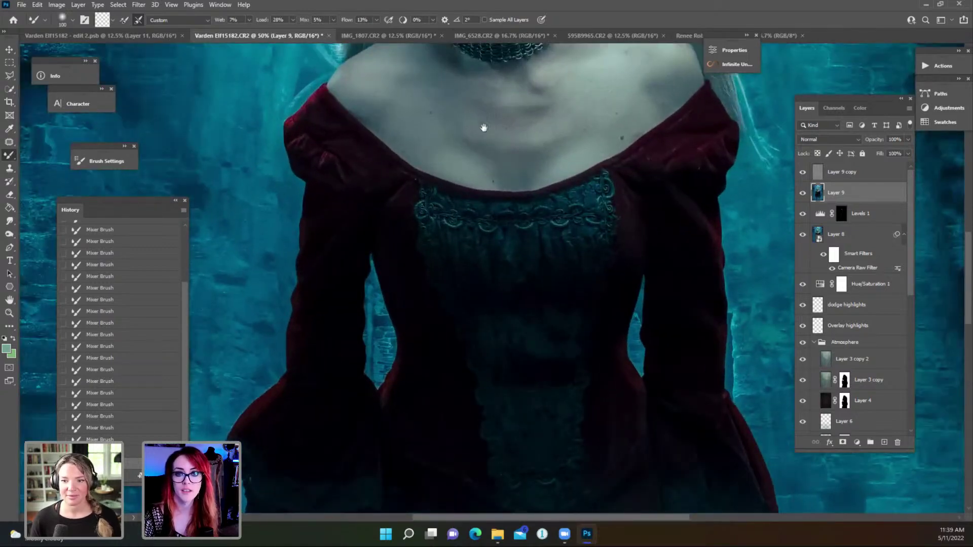
left_click_drag(482, 126, 478, 401)
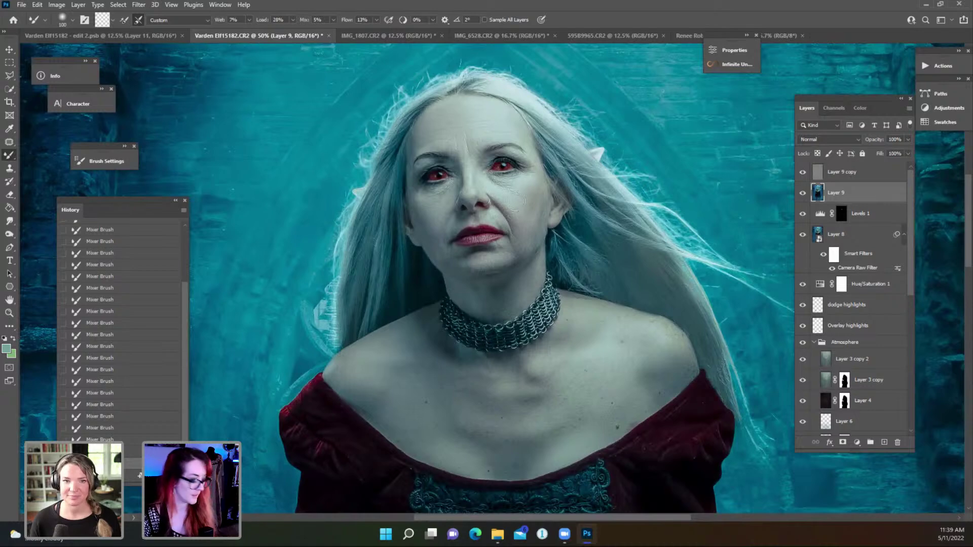
key("ctrl+minus")
key("ctrl+minus")
key("ctrl+minus")
key("ctrl+minus")
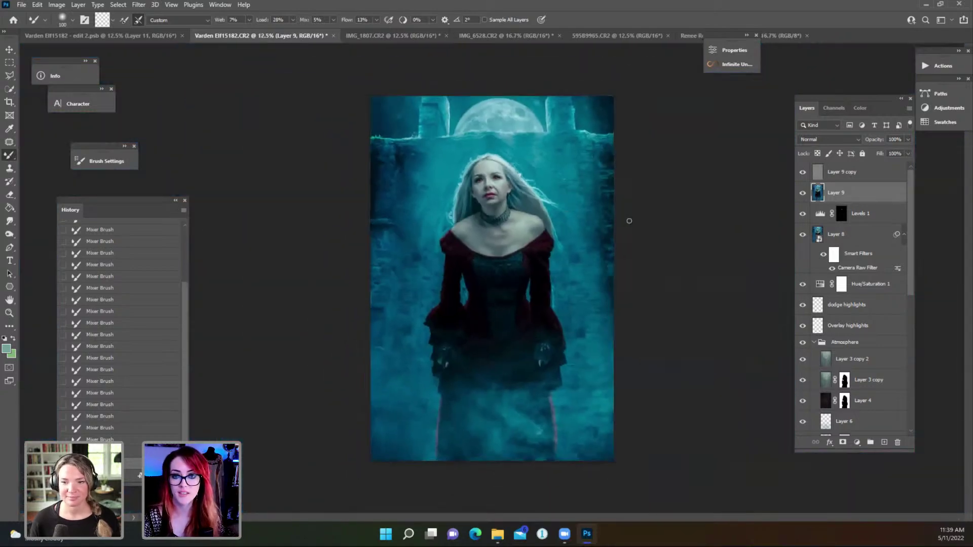
Select the texture layer, Layer 9 copy, and check the whole portrait
left_click(828, 173)
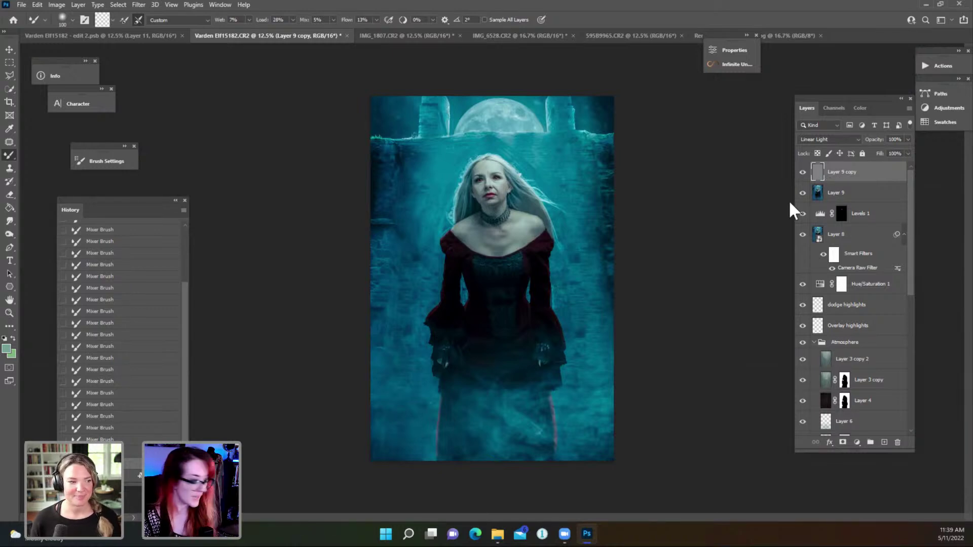
key("ctrl+plus")
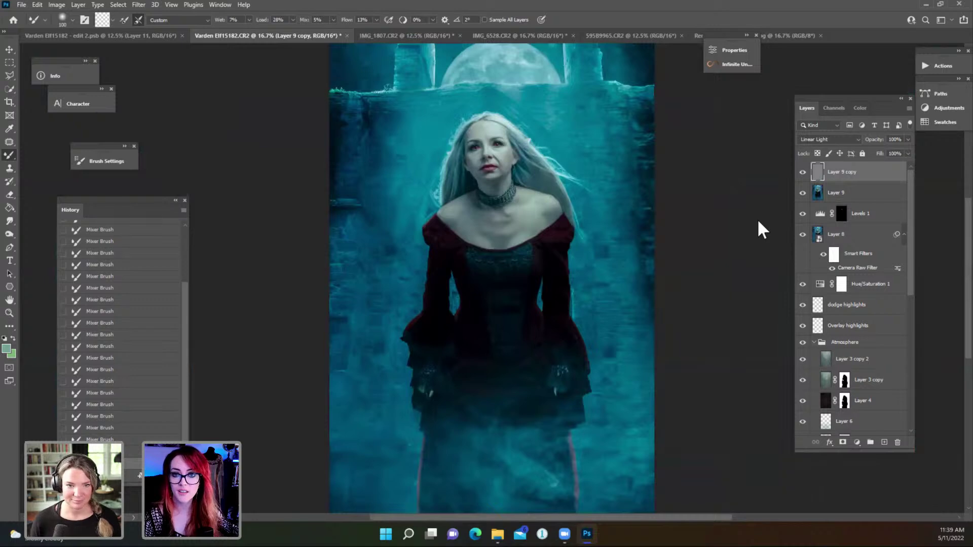
key("ctrl+minus")
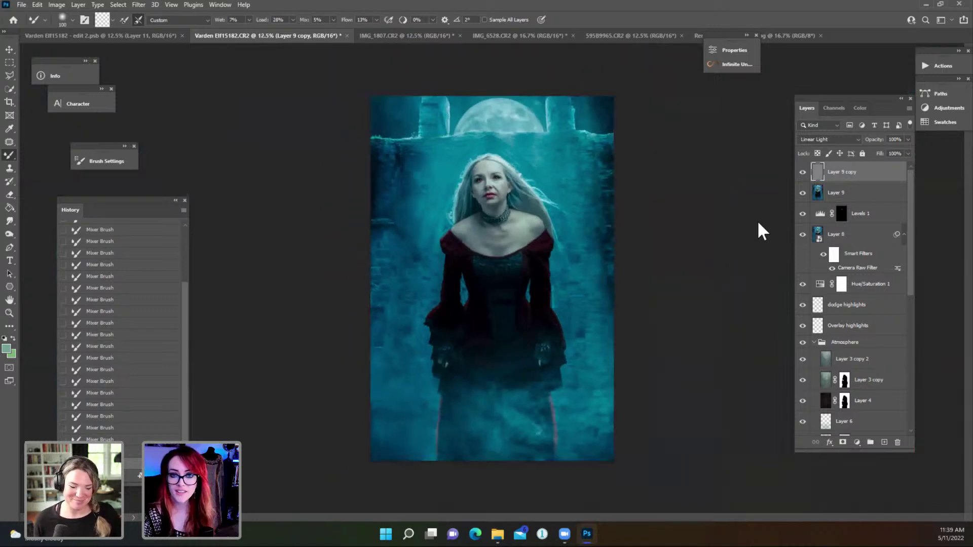
Add a Curves adjustment layer above Layer 9 copy and raise the Blue curve's midtones to input 117, output 127
left_click(856, 443)
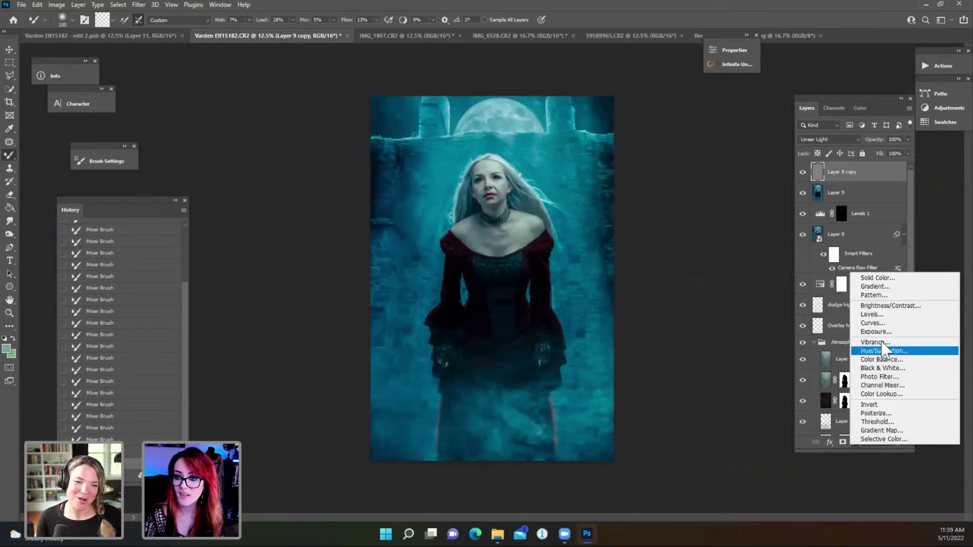
left_click(888, 323)
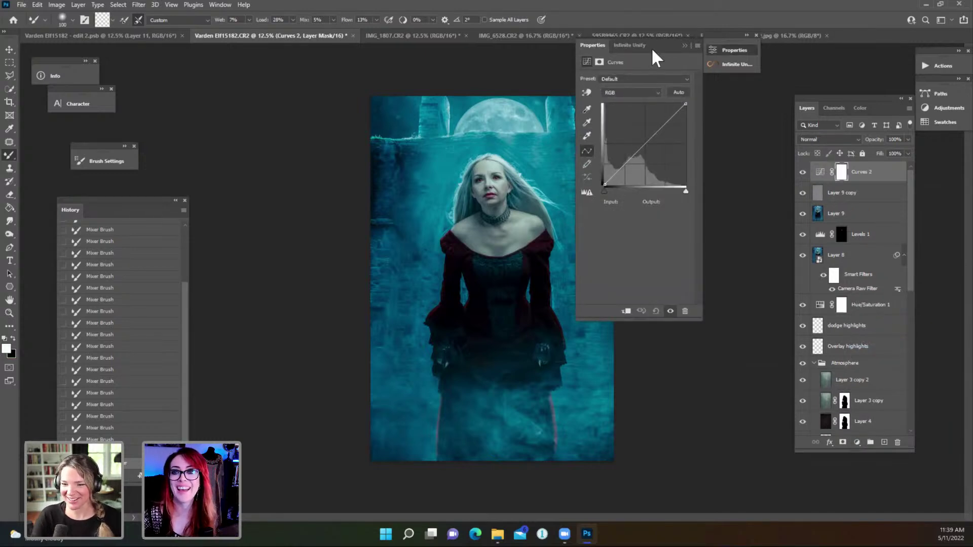
mouse_move(661, 46)
left_mouse_down()
mouse_move(195, 173)
mouse_move(268, 168)
left_mouse_up()
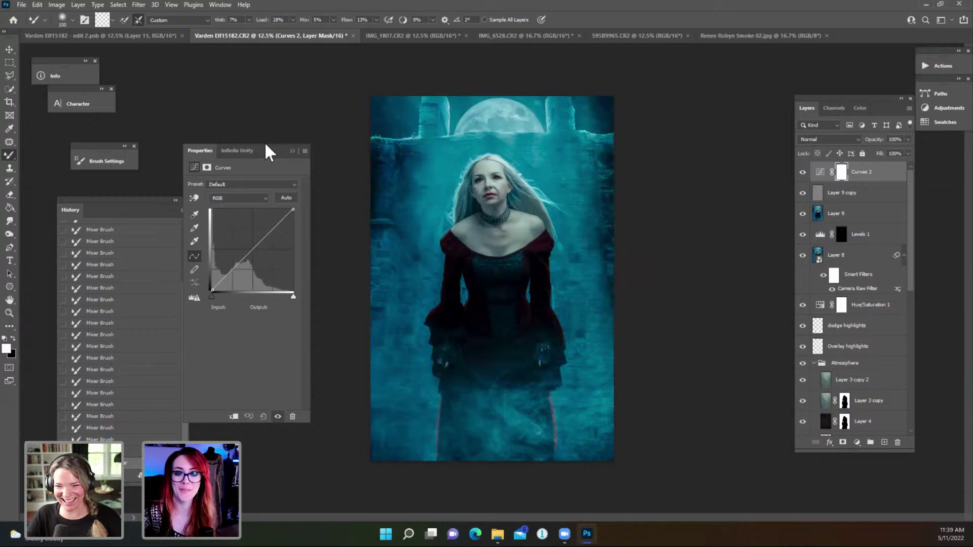
left_click(252, 198)
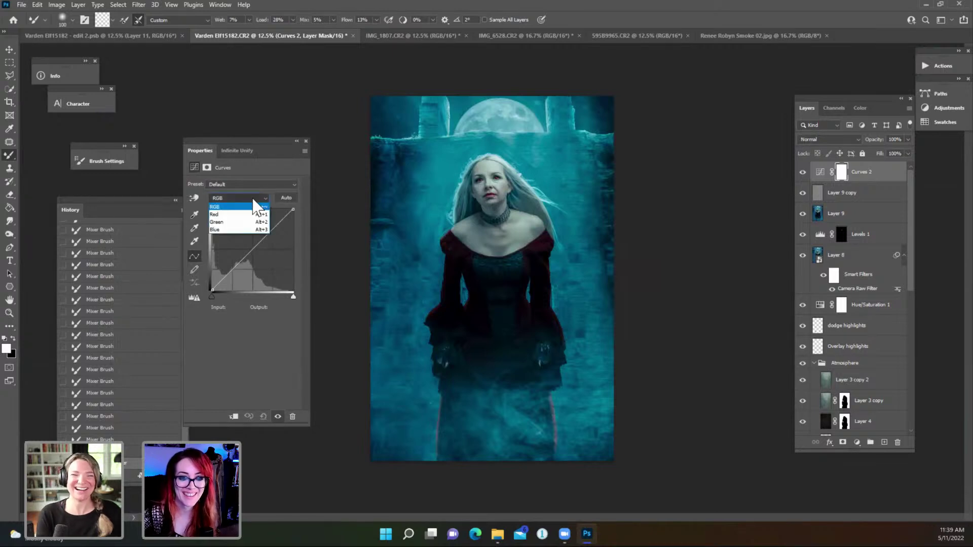
left_click(251, 229)
left_click_drag(249, 253, 249, 250)
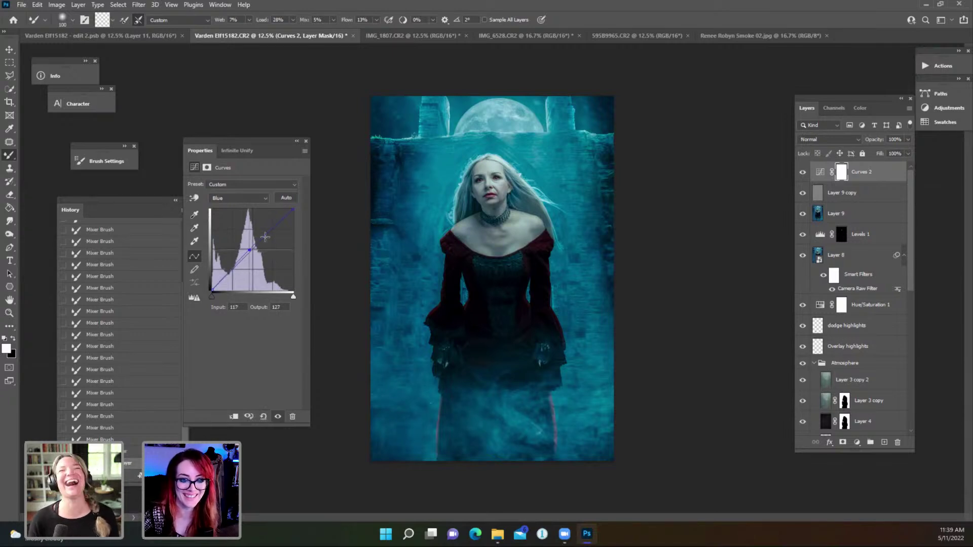
Check the Red curve, and lower the Green curve's midtones to input 149, output 136
left_click(264, 198)
left_click(260, 215)
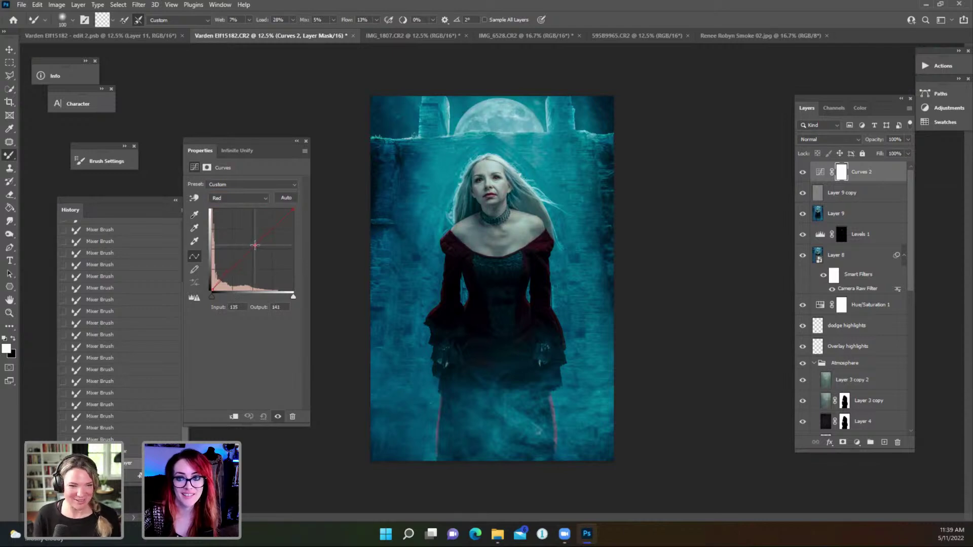
left_click(262, 198)
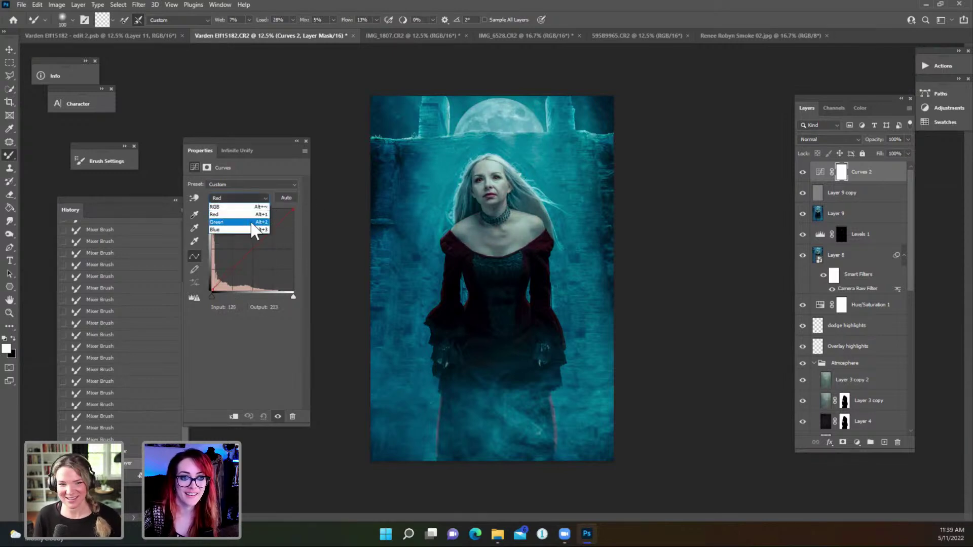
left_click(252, 223)
left_click_drag(255, 246, 258, 246)
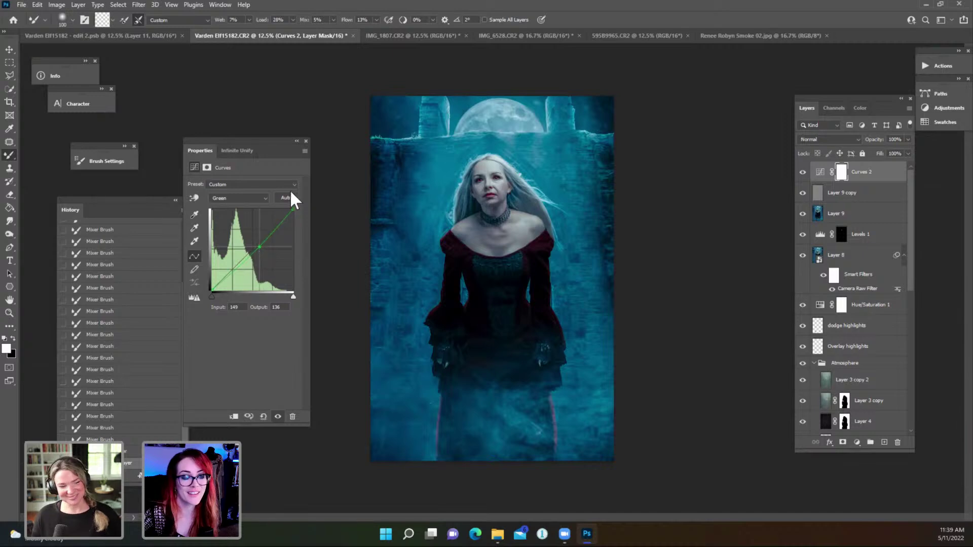
left_click(297, 141)
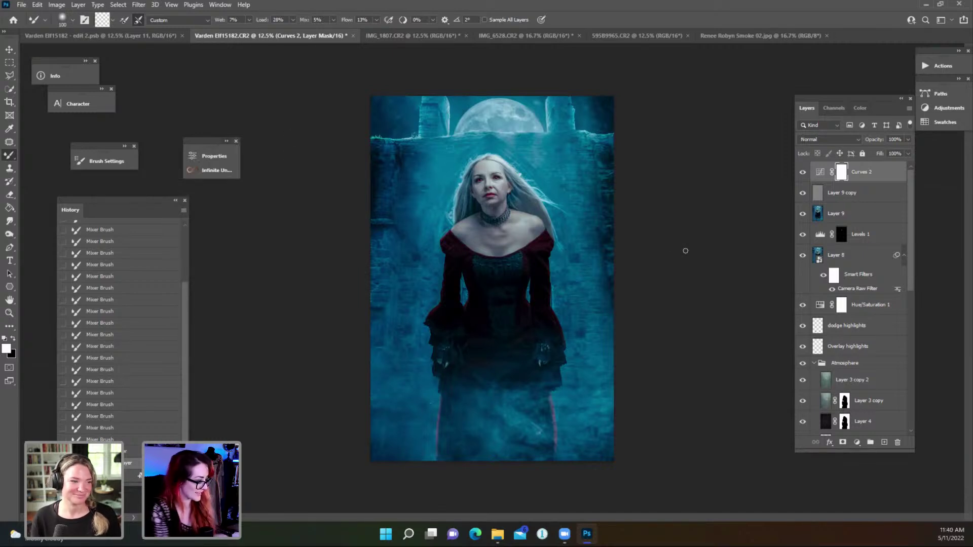
Reduce the opacity of the new Curves adjustment layer to 73%
key("ctrl+plus")
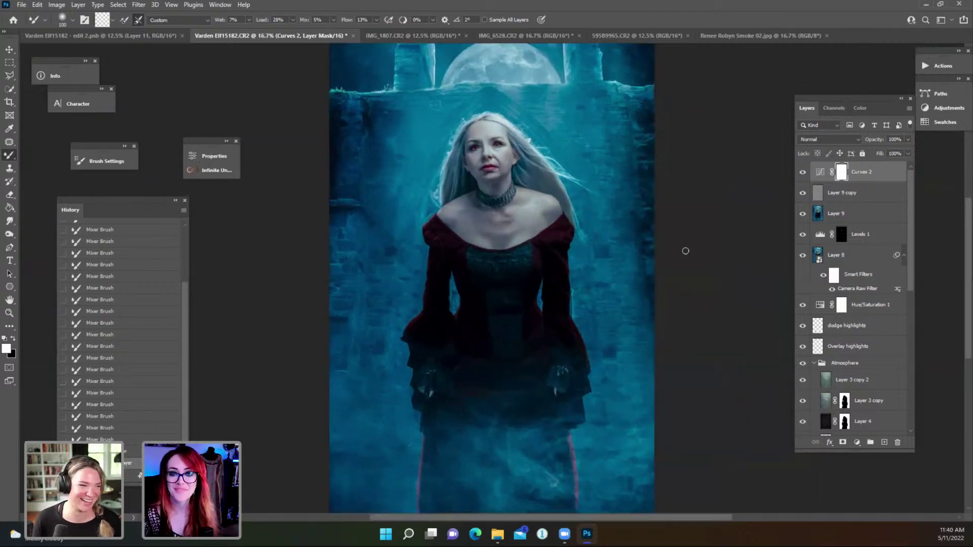
left_click_drag(908, 140, 895, 161)
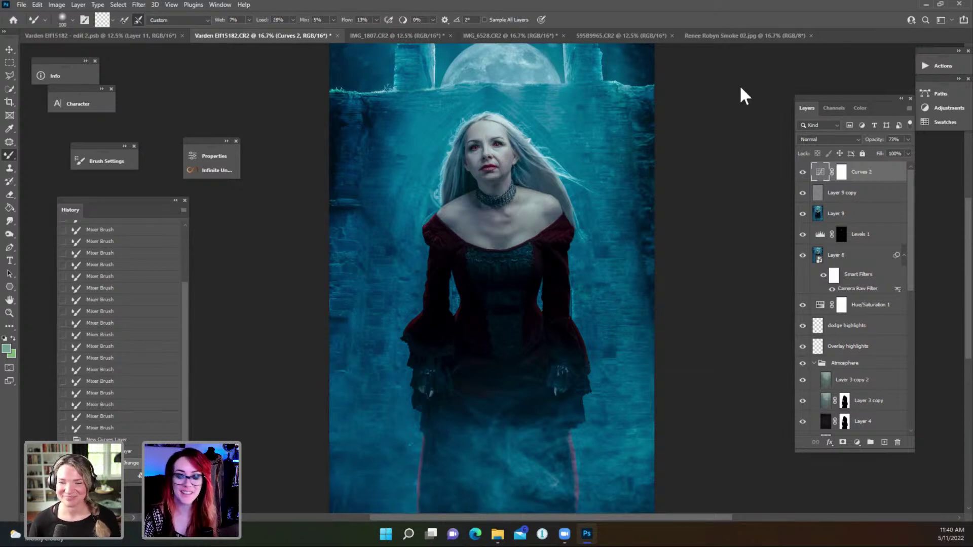
key("ctrl+minus")
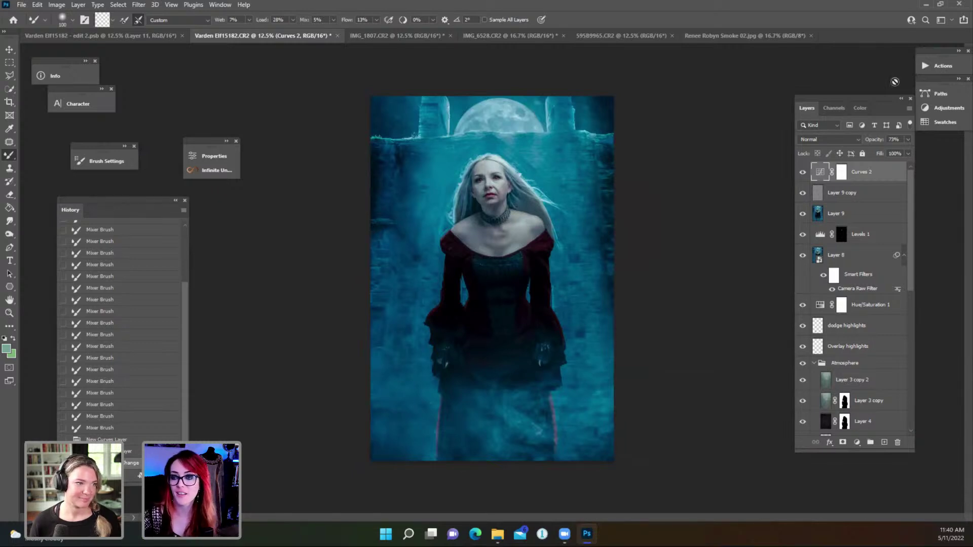
Disable the mask of Layer 0 and display only that original photo layer, hiding all the layers above it
scroll(883, 384, "down", 5)
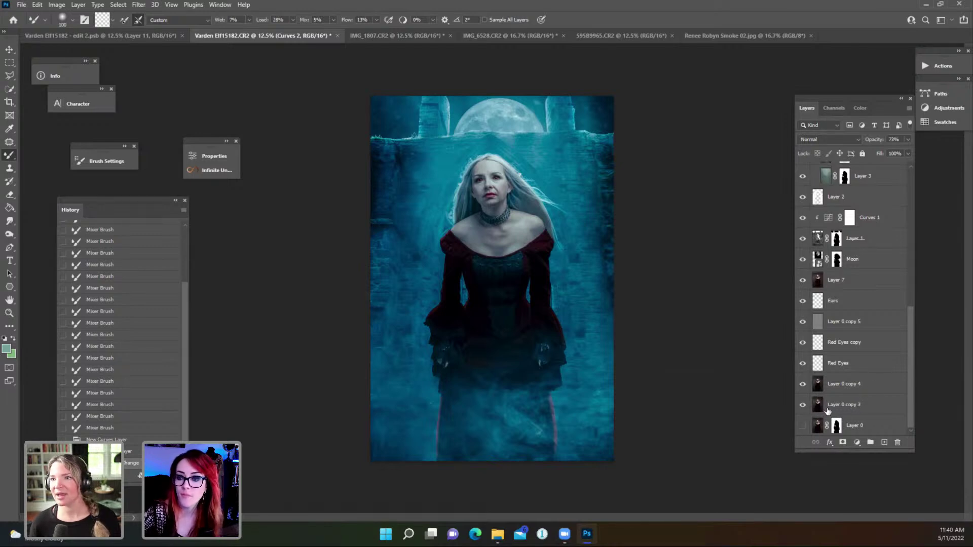
left_click(803, 426)
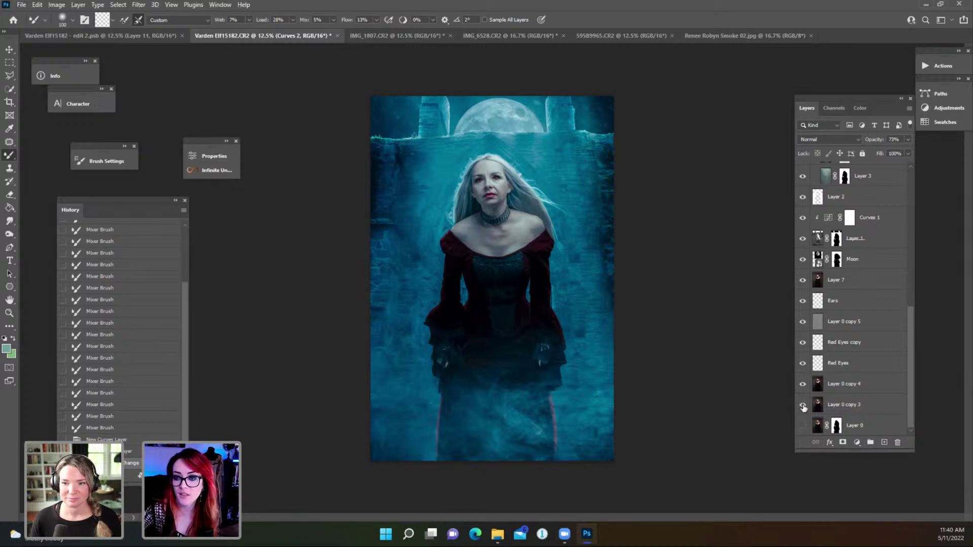
left_click(803, 406, "alt")
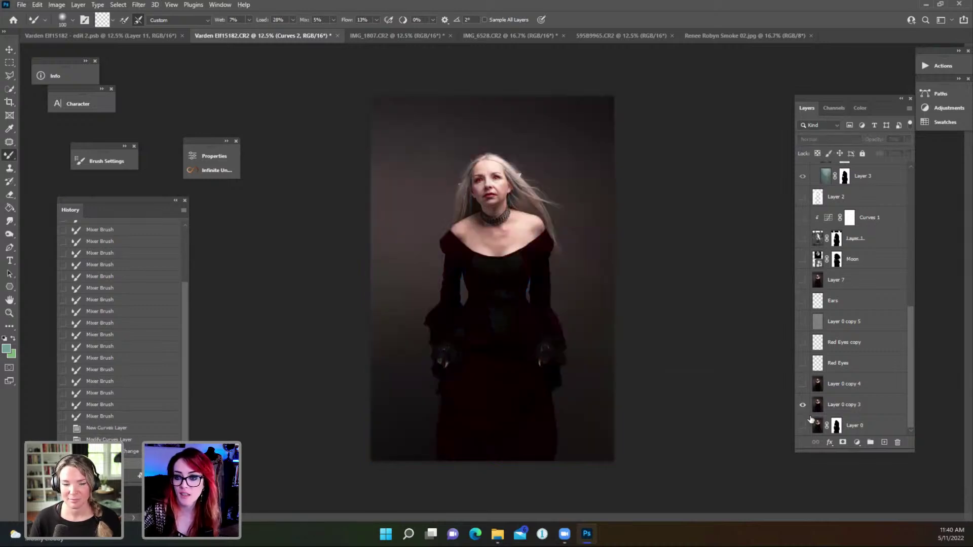
right_click(837, 426)
left_click(868, 429)
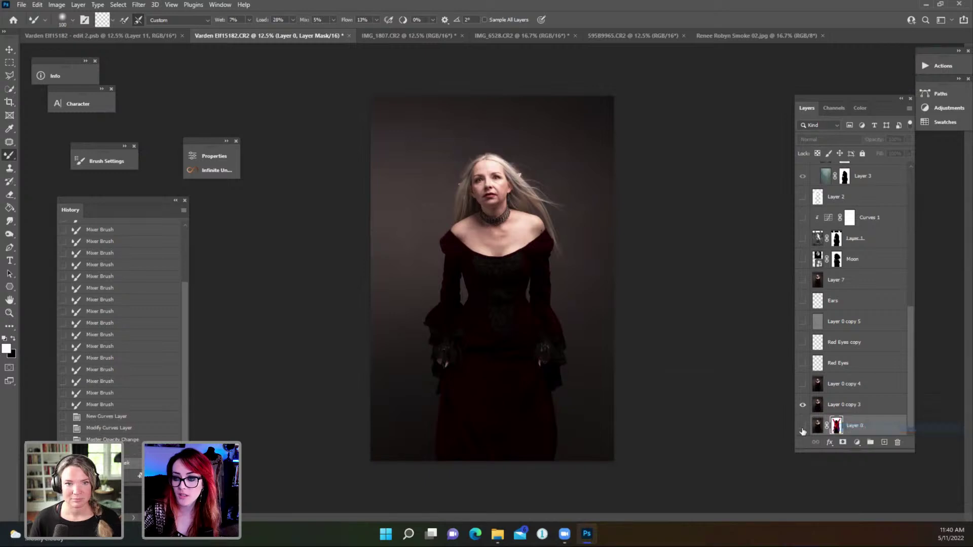
left_click(804, 405)
left_click(804, 425)
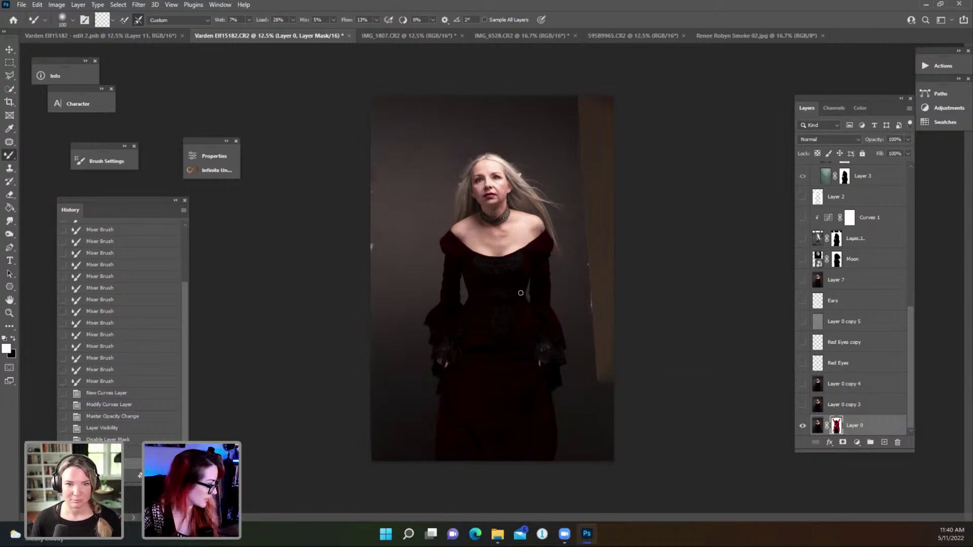
Show the extended-background layer, Layer 0 copy 3, over the original photo and select it
key("c")
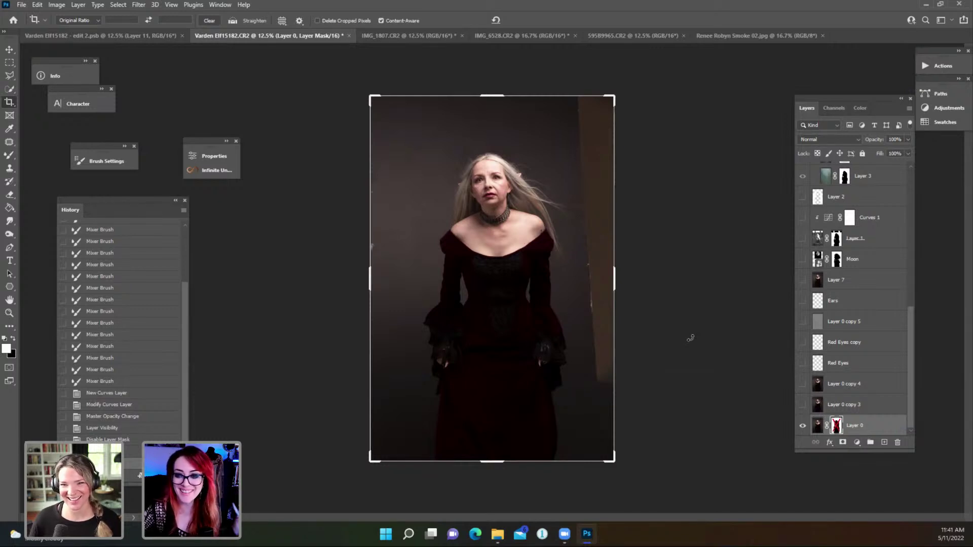
left_click(803, 404)
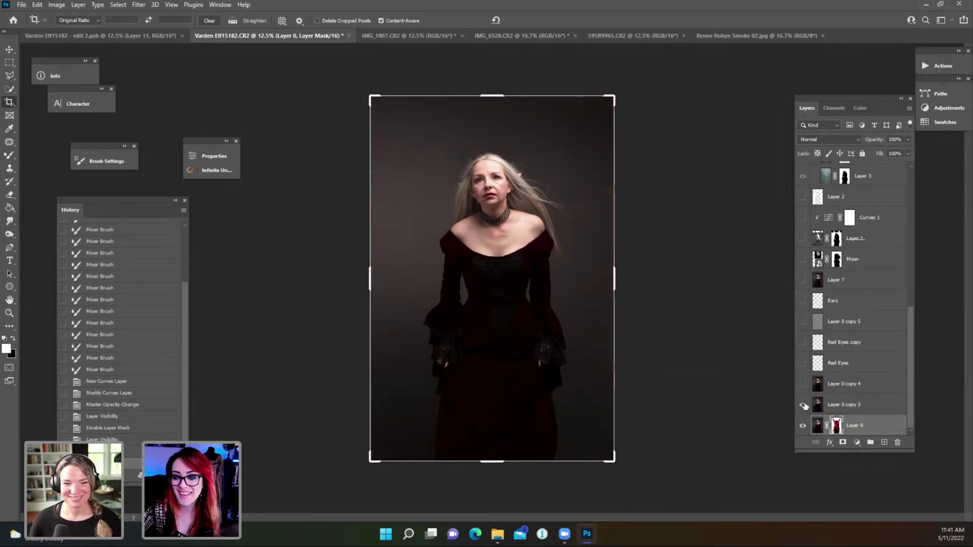
key("b")
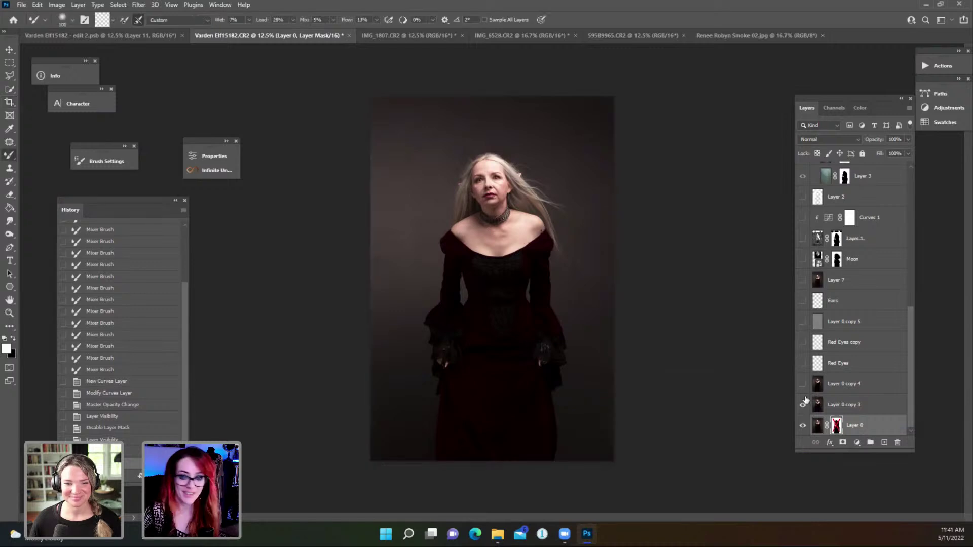
left_click(856, 405)
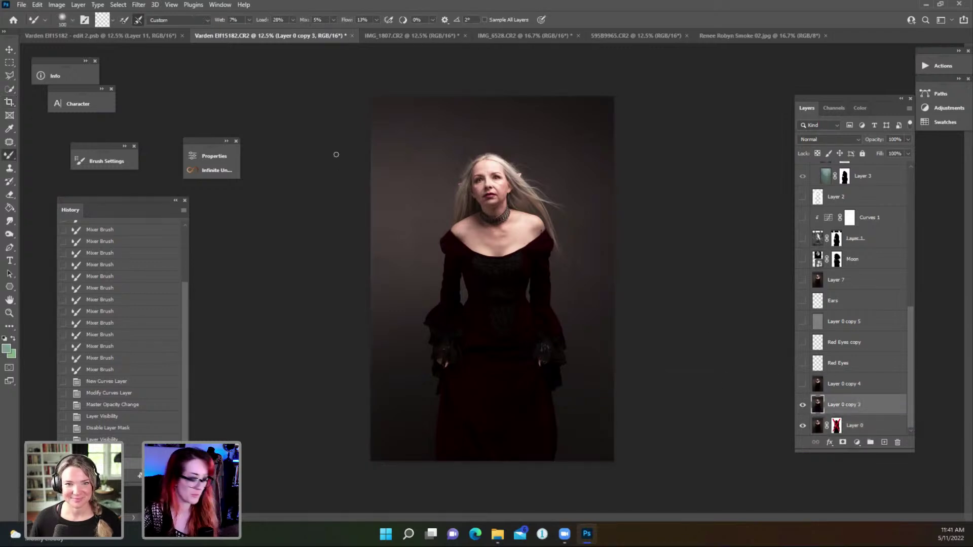
key("m")
mouse_move(353, 90)
left_mouse_down()
mouse_move(501, 409)
mouse_move(428, 504)
left_mouse_up()
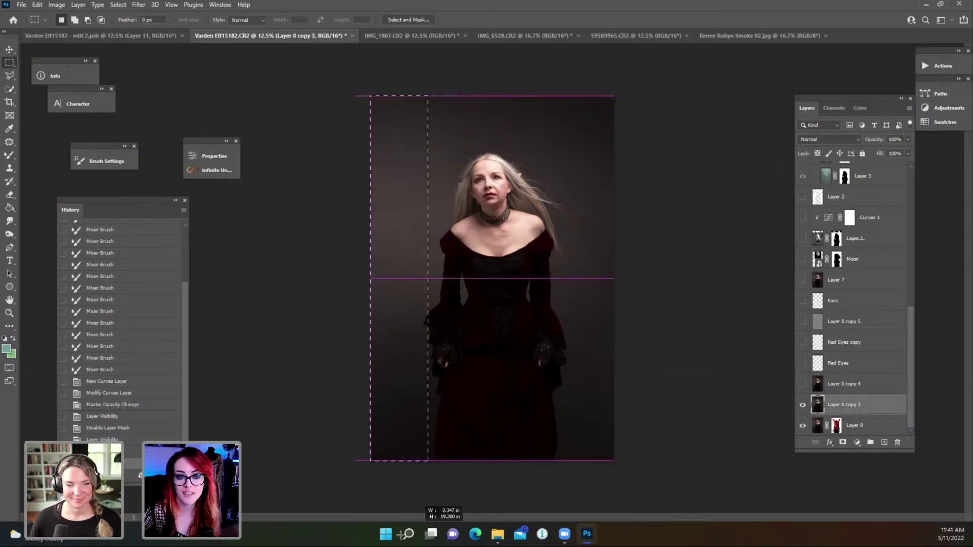
left_click_drag(401, 535, 407, 505)
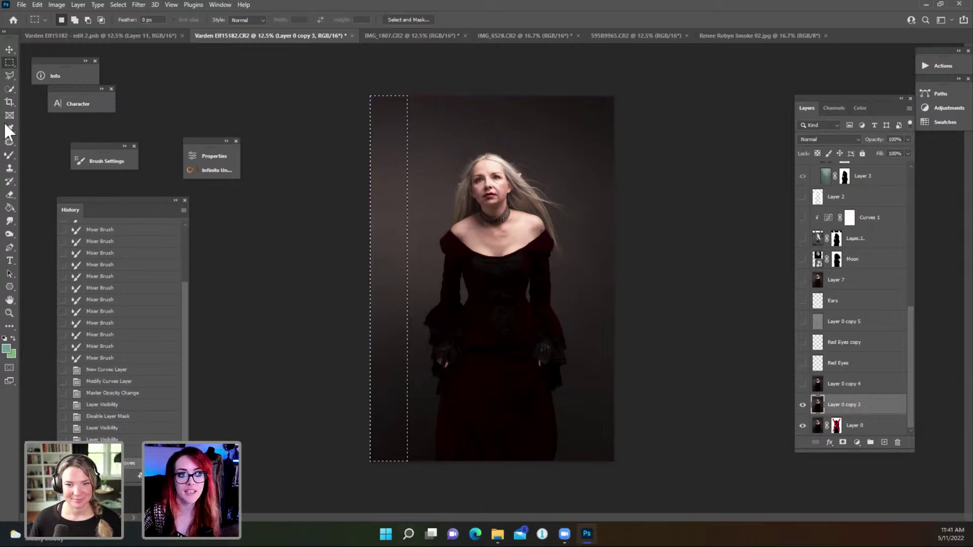
left_click(38, 5)
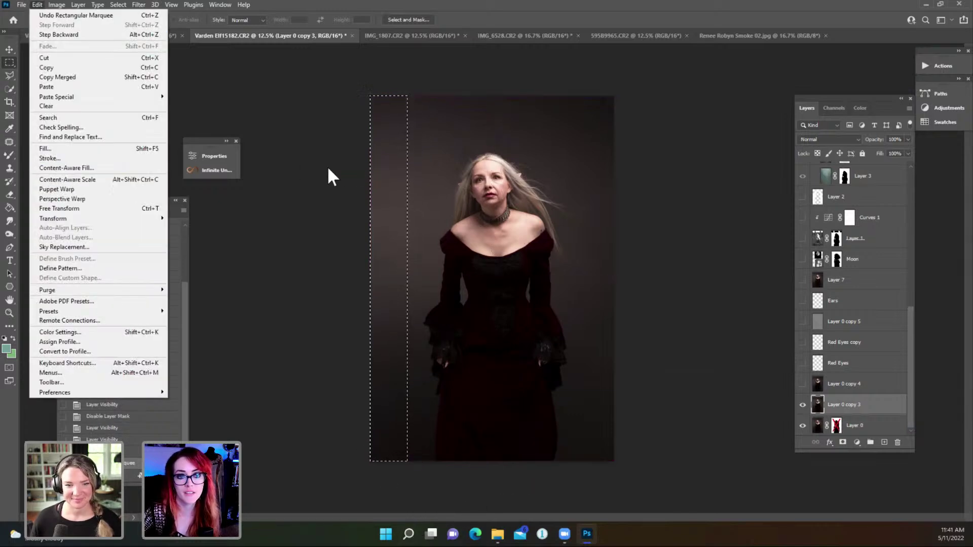
left_click(437, 116)
key("ctrl+d")
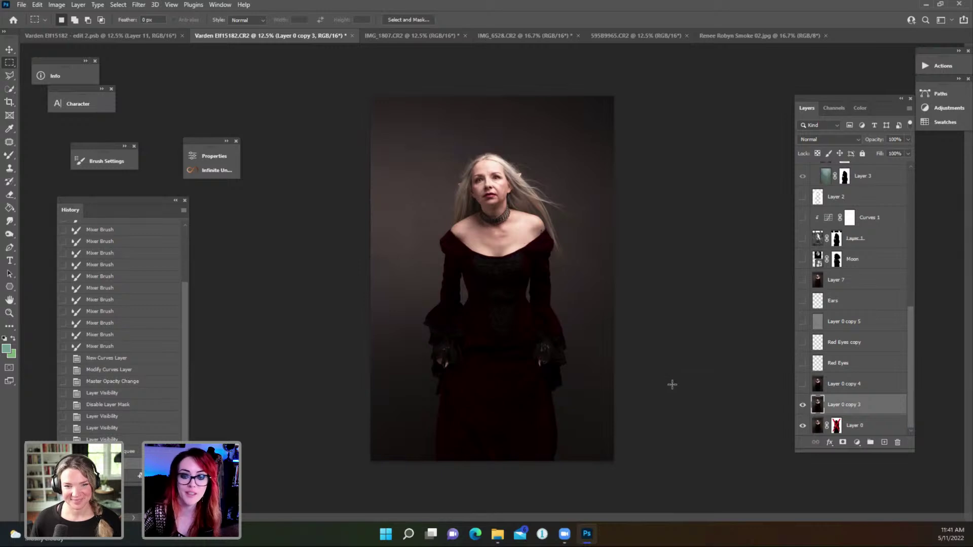
Show the retouching layers Layer 0 copy 5 and Layer 0 copy 4, and select Layer 0 copy 4
left_click(803, 322)
left_click(804, 384)
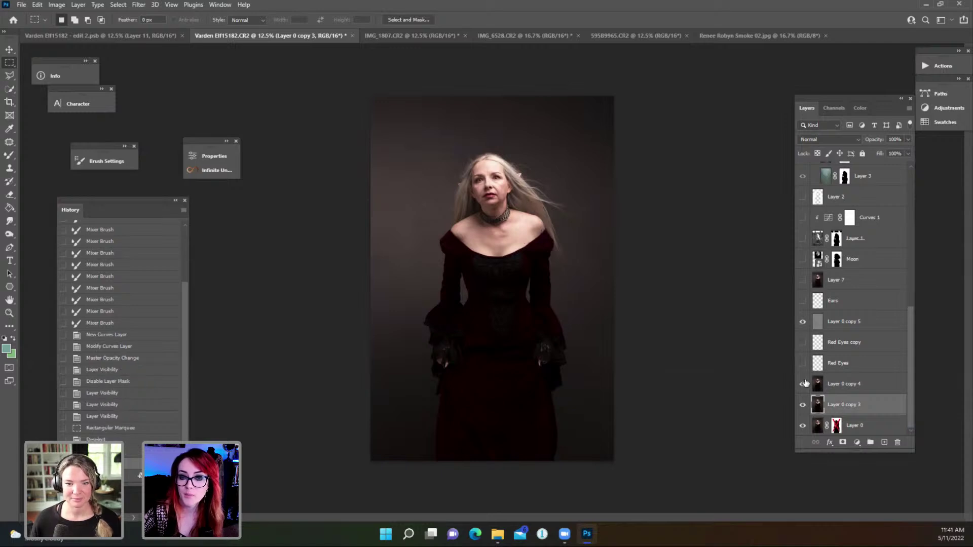
left_click(862, 386)
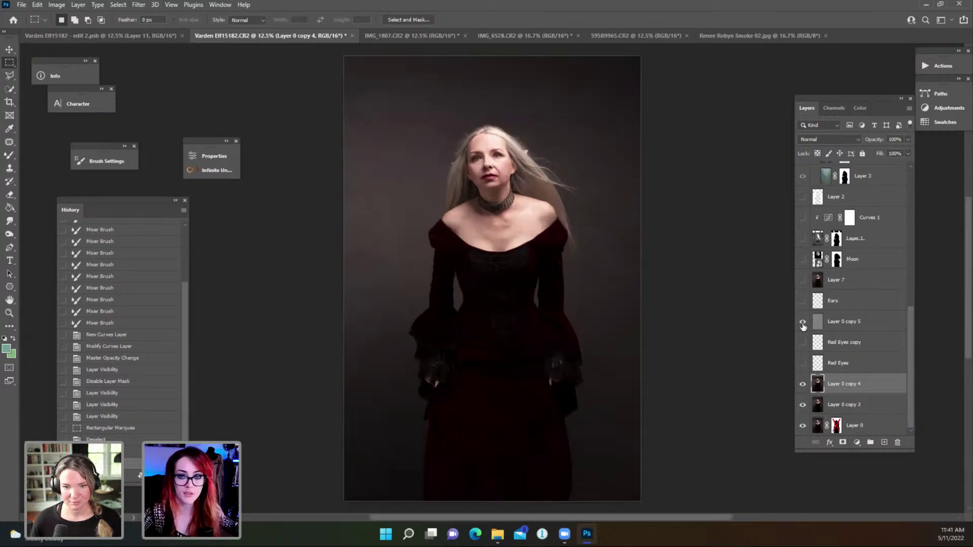
Examine the face and shoulders up close, comparing the skin retouching with Layer 0 copy 4 and Layer 0 copy 5 hidden and shown
scroll(534, 311, "up", 3)
left_click_drag(524, 204, 499, 384)
left_click(803, 322)
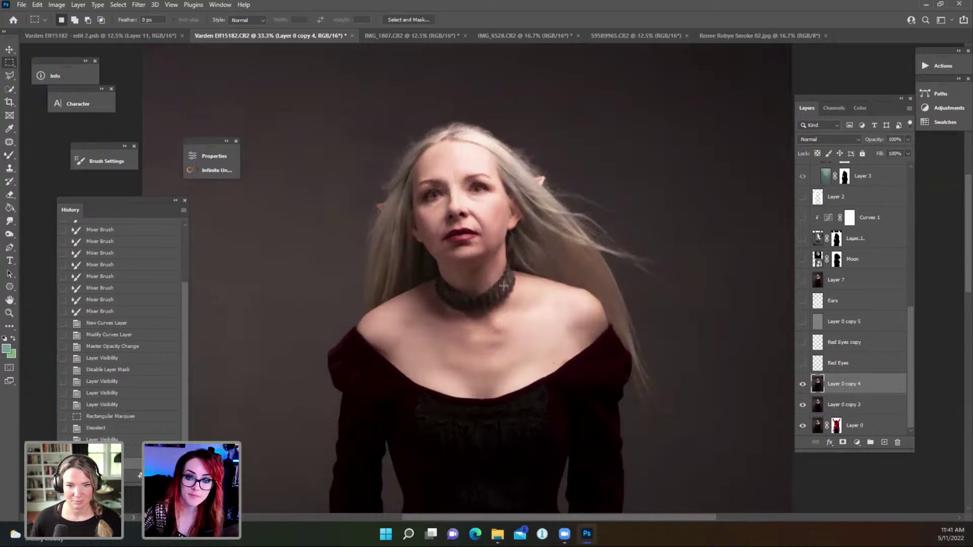
left_click(803, 321)
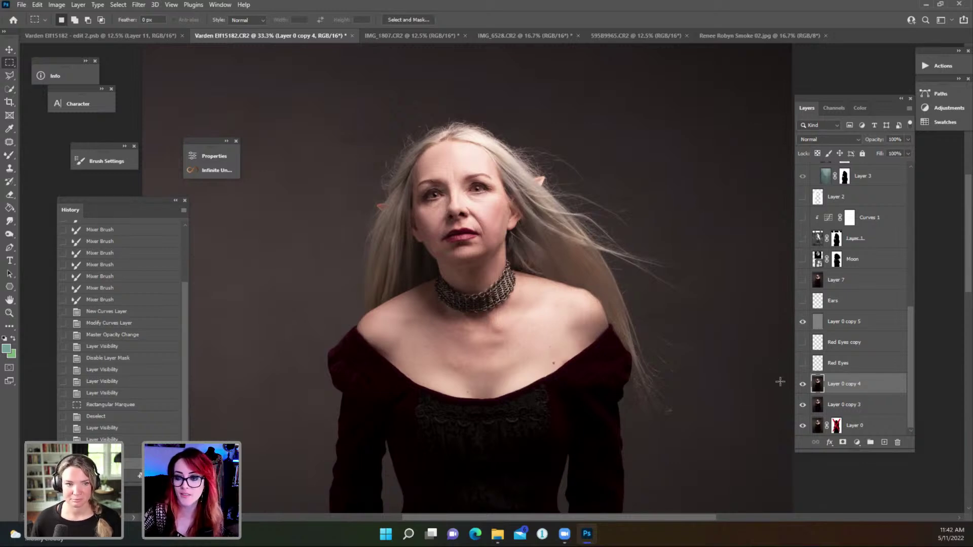
left_click_drag(803, 387, 803, 322)
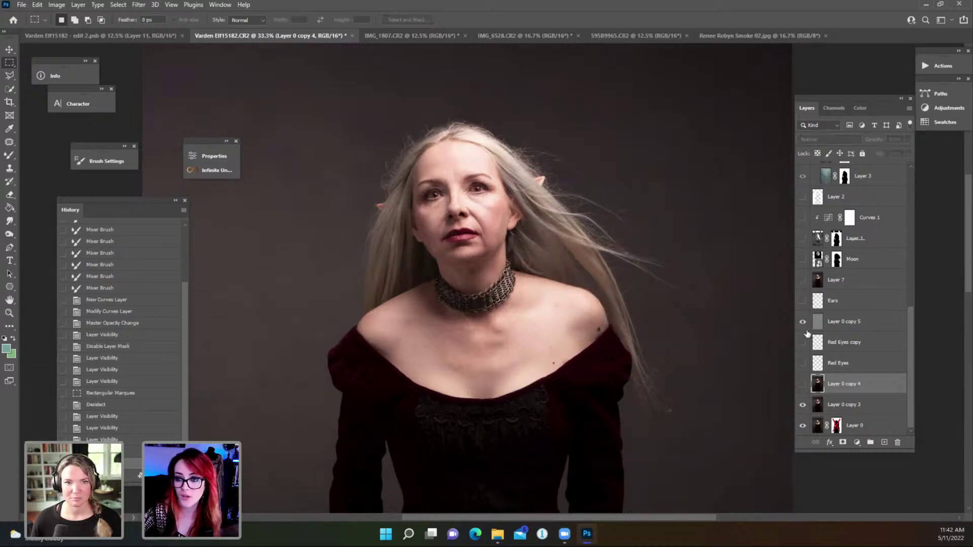
left_click(803, 322)
left_click(802, 386)
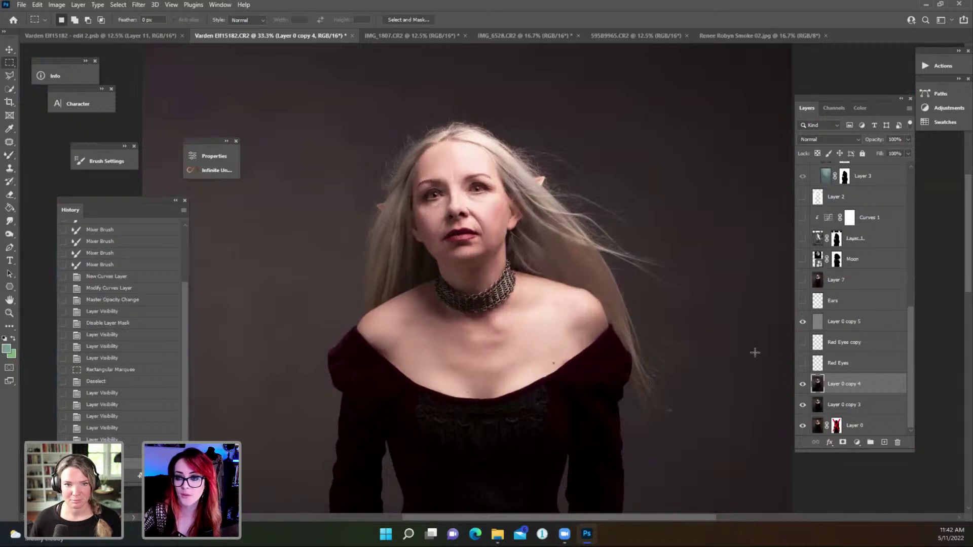
left_click_drag(808, 324, 804, 388)
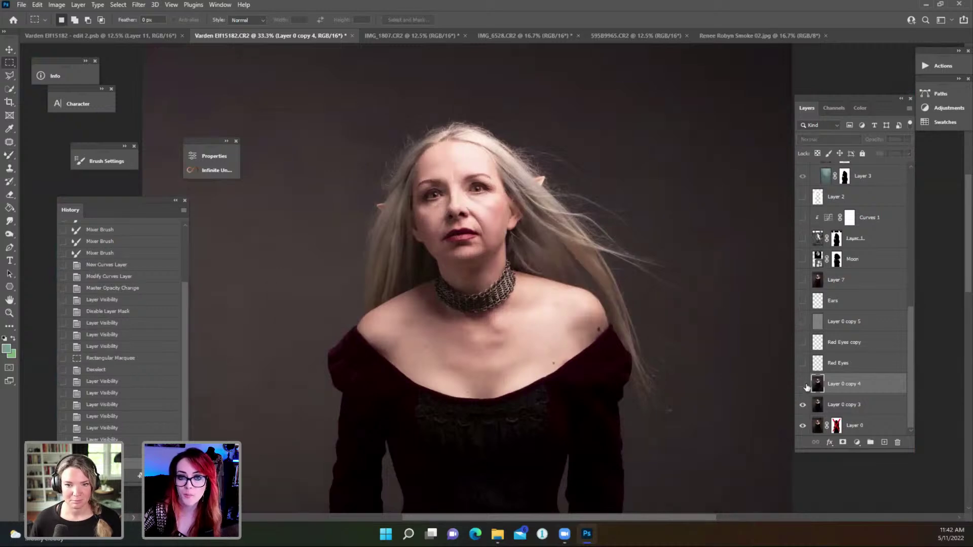
left_click(803, 385)
left_click(803, 322)
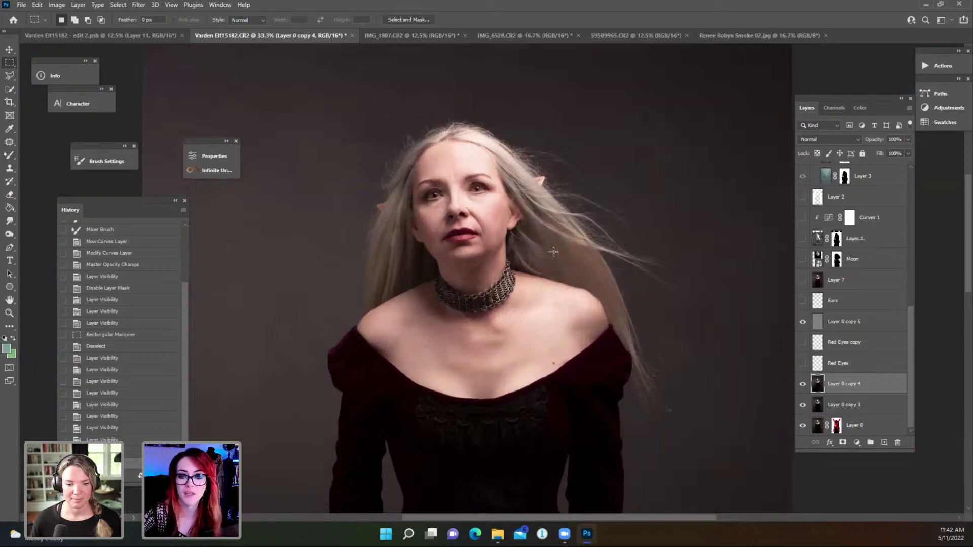
Show the Red Eyes layer over the retouched portrait and select it
left_click(802, 363)
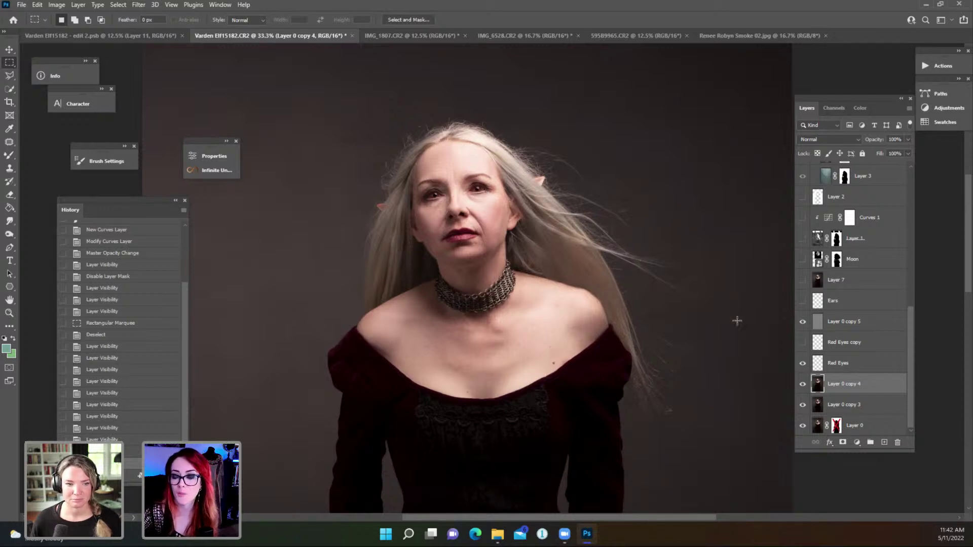
left_click(829, 364)
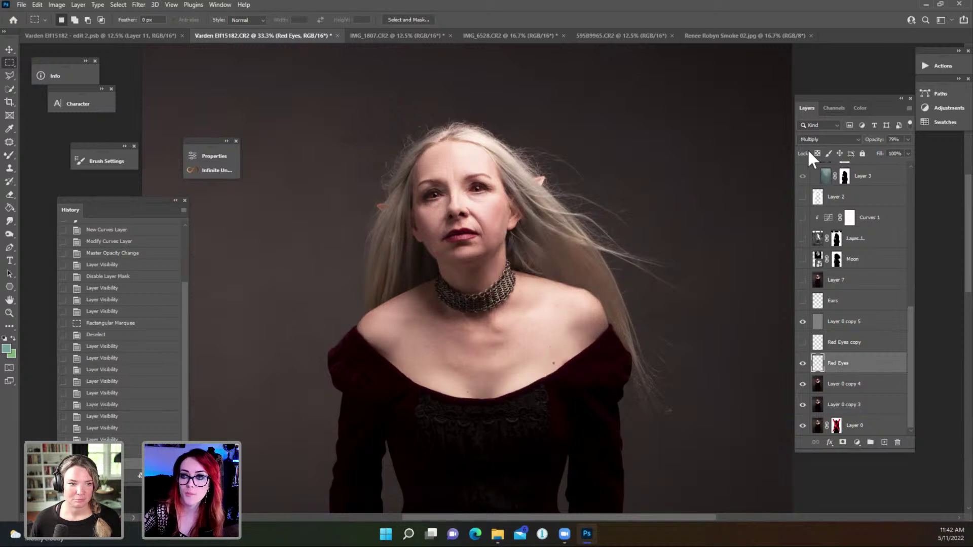
Select the Red Eyes copy layer and show it over the portrait
left_click(863, 344)
key("ctrl+comma")
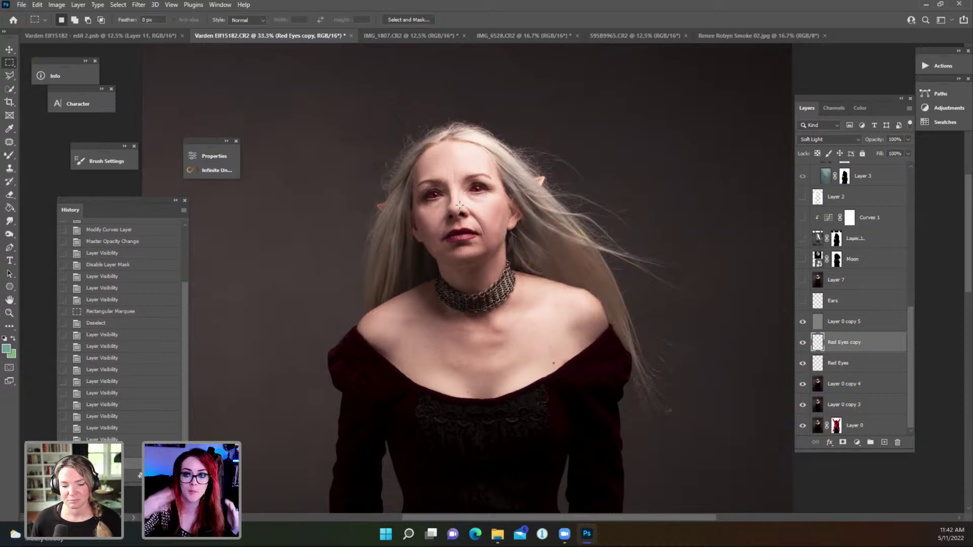
Try the Red Eyes copy layer beneath Red Eyes with the eyes up close, and restore its place above
left_click_drag(849, 337, 881, 370)
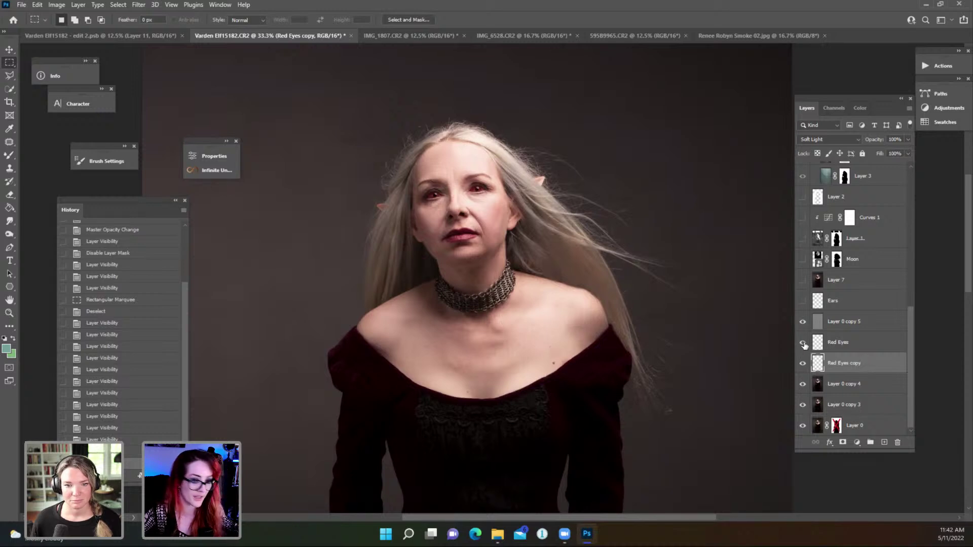
key("ctrl+plus")
key("ctrl+plus")
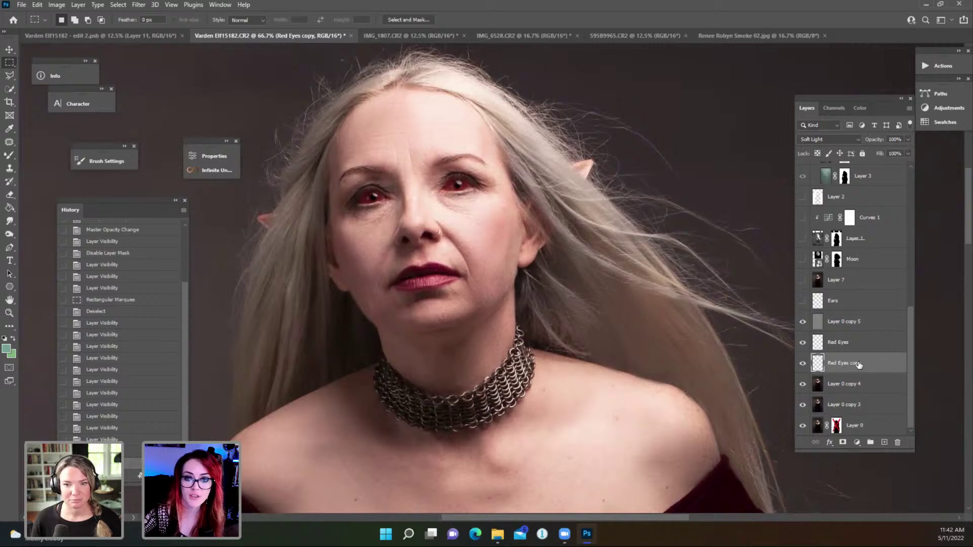
left_click_drag(859, 365, 861, 344)
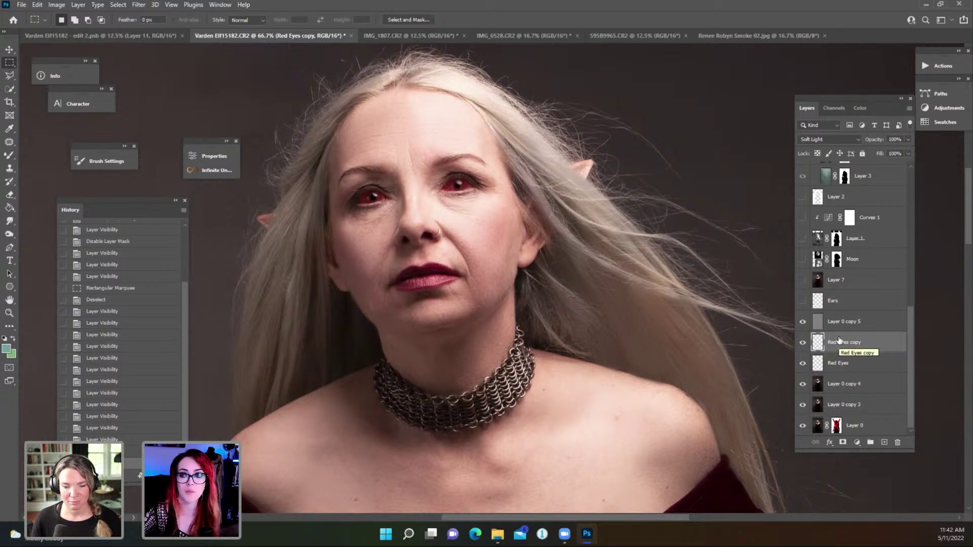
Show the Ears layer and Layer 7 over the retouched portrait, and view the dress
key("ctrl+minus")
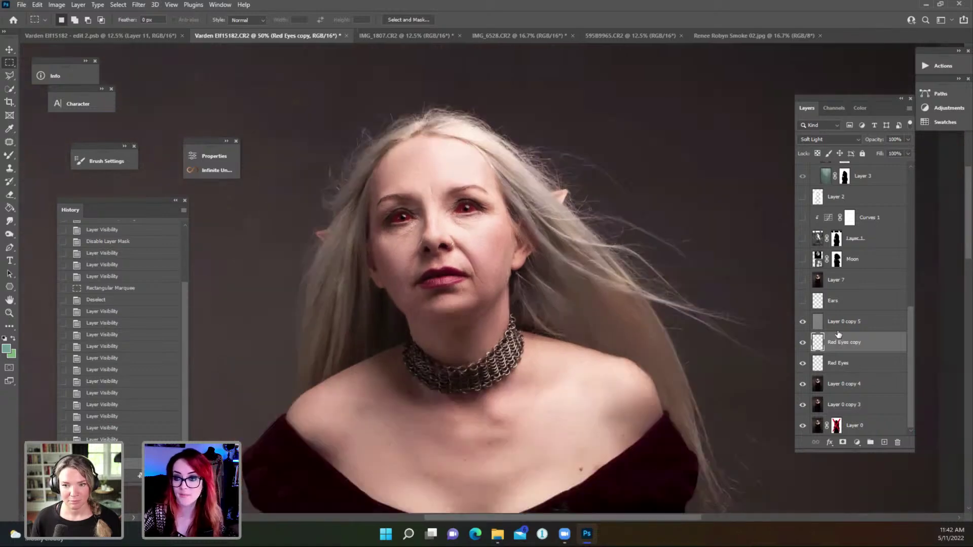
key("ctrl+minus")
left_click(803, 301)
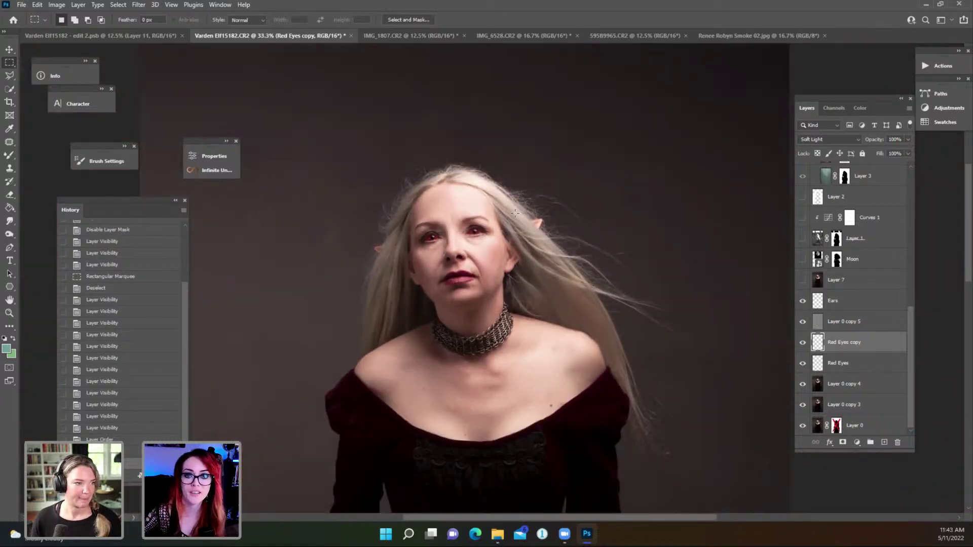
left_click_drag(911, 324, 909, 292)
left_click(802, 351)
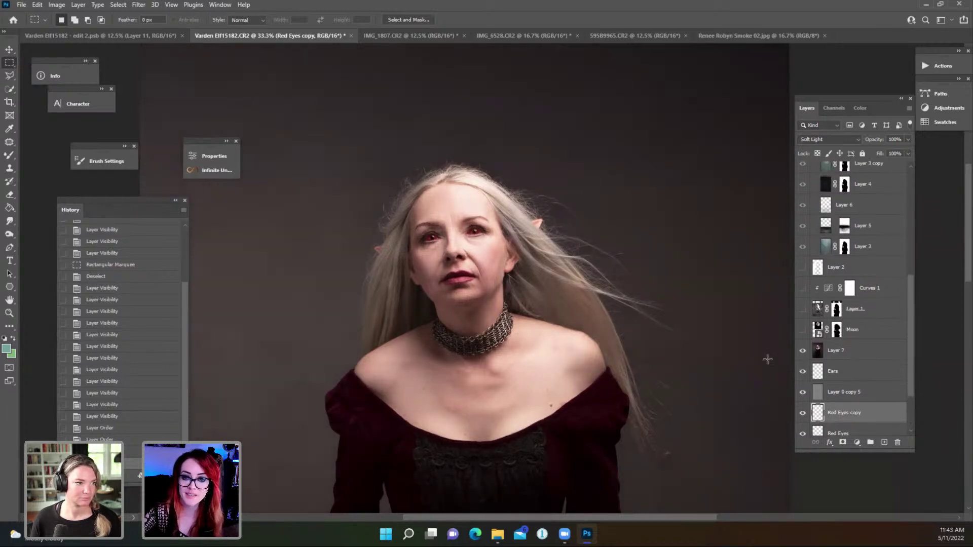
scroll(728, 355, "down", 4)
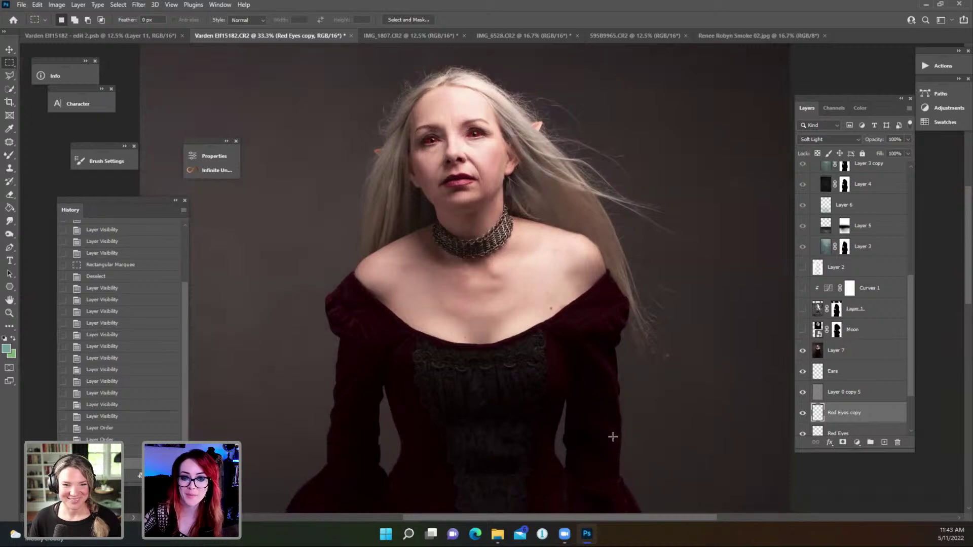
Show the Moon layer and the stone ruin on Layer 1 behind the woman, and select Layer 1
scroll(613, 437, "up", 1)
scroll(838, 360, "up", 1)
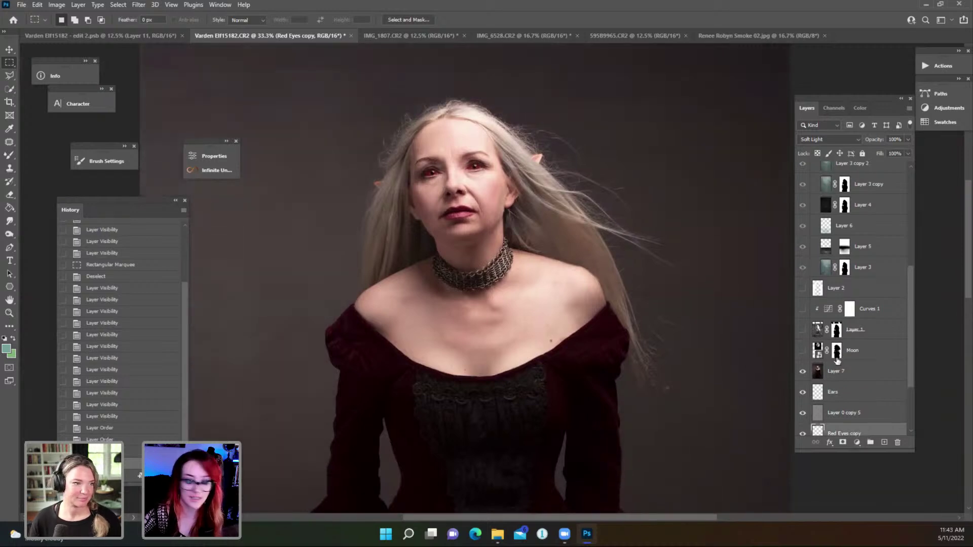
key("ctrl+minus")
key("ctrl+minus")
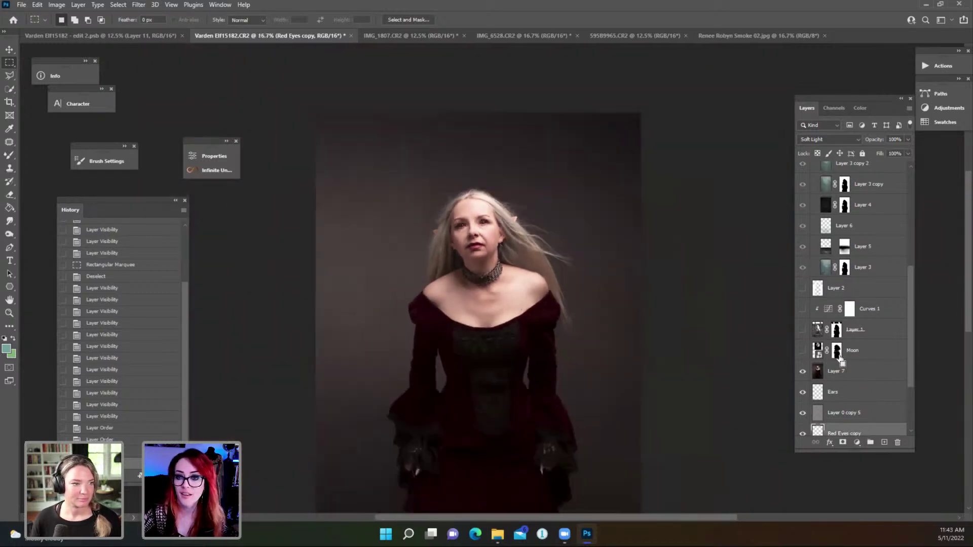
left_click(803, 350)
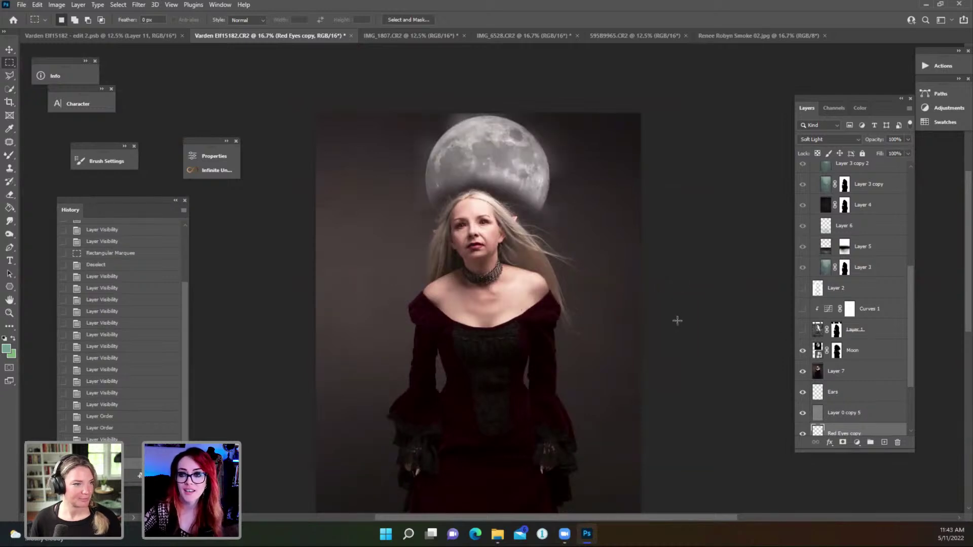
left_click(803, 330)
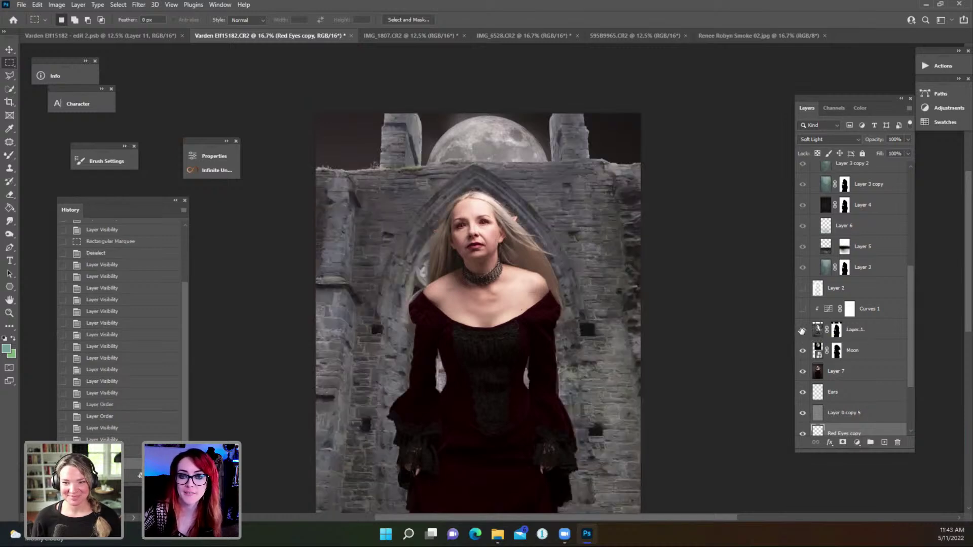
left_click(880, 333)
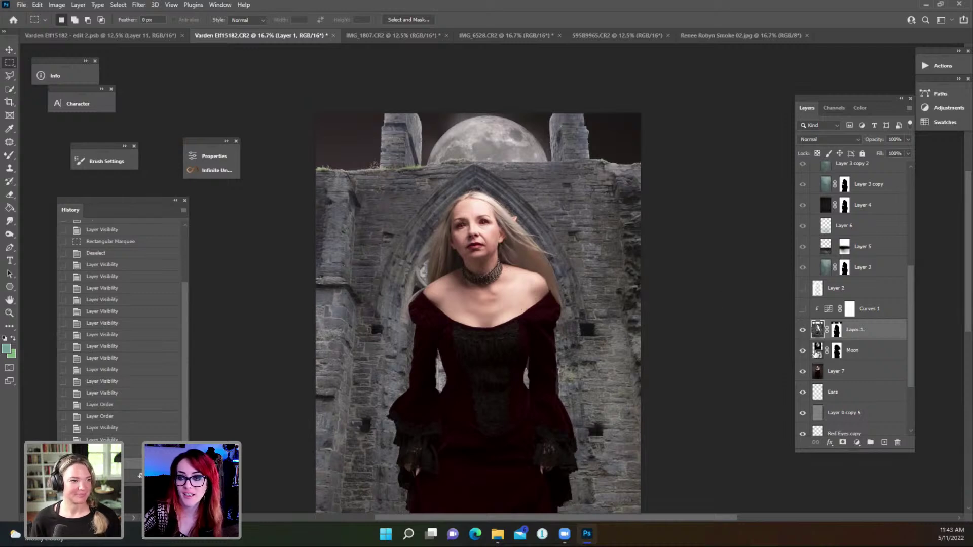
Show the clipped Curves 1 adjustment and the Color Dodge Layer 2 over the ruin, and select Layer 2
left_click(802, 309)
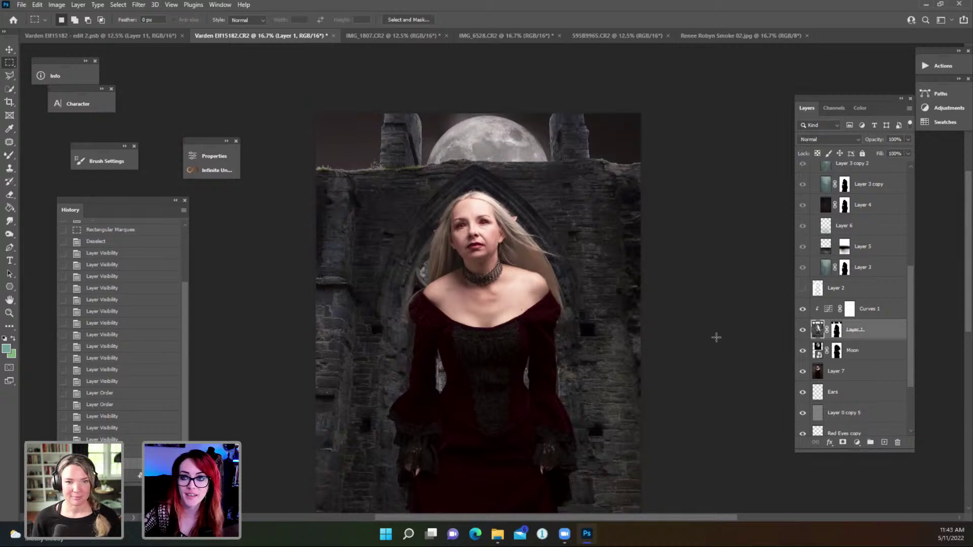
scroll(814, 335, "up", 1)
scroll(846, 328, "up", 1)
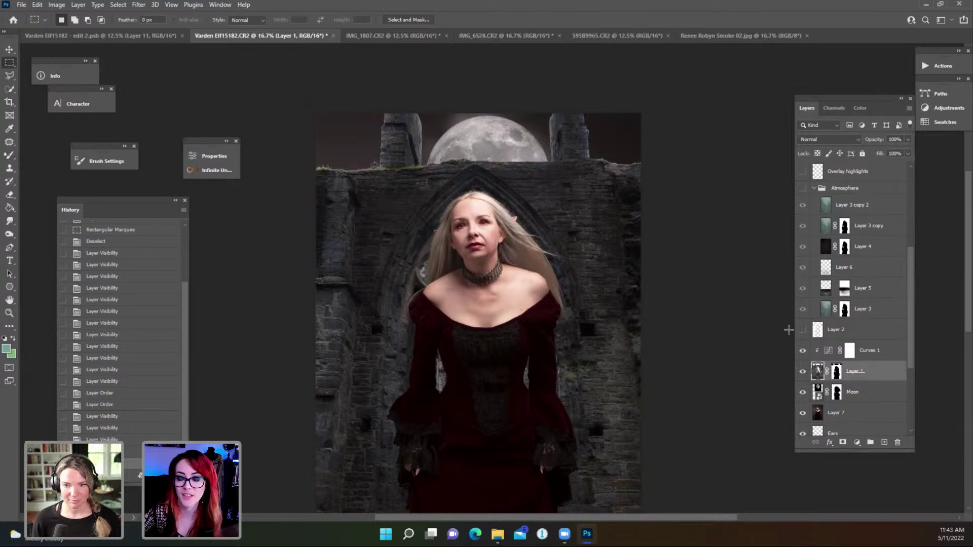
scroll(875, 349, "up", 1)
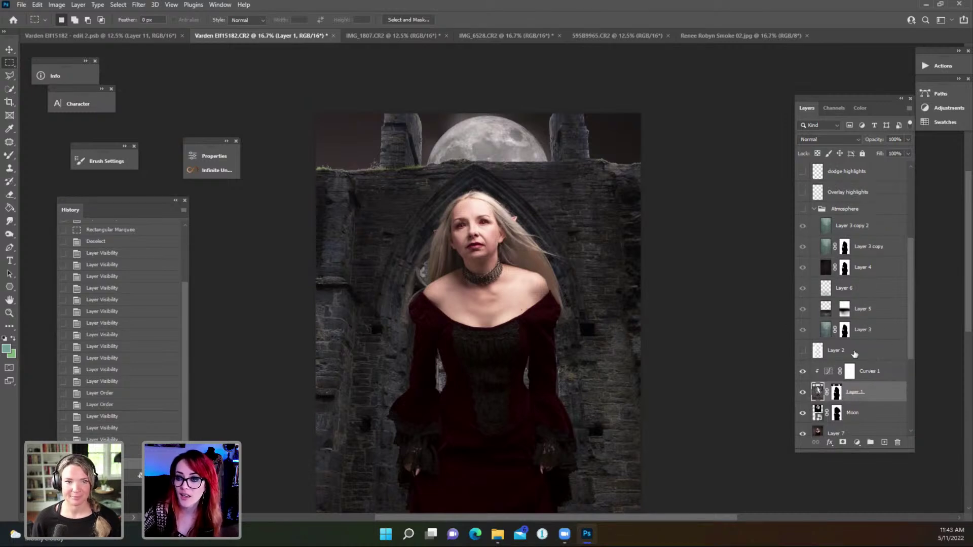
left_click(805, 351)
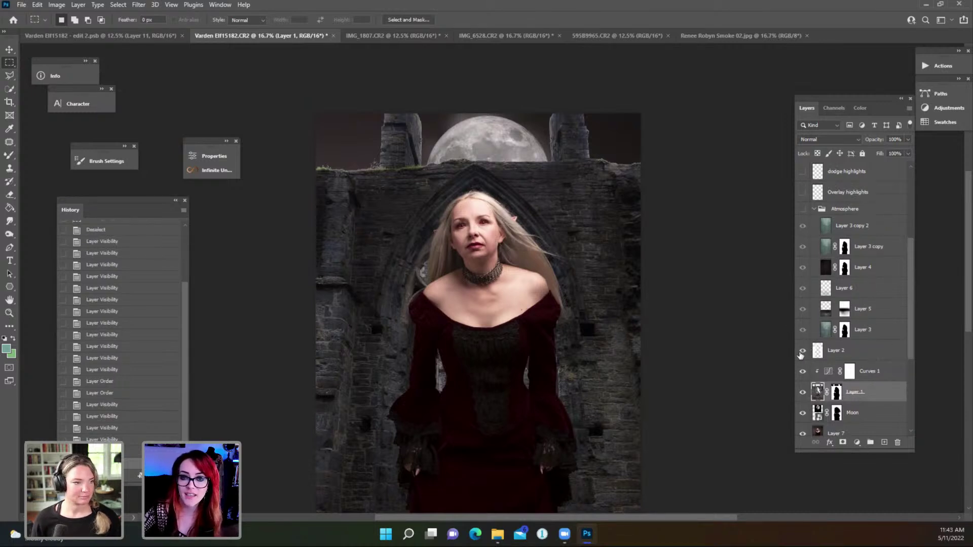
left_click(858, 351)
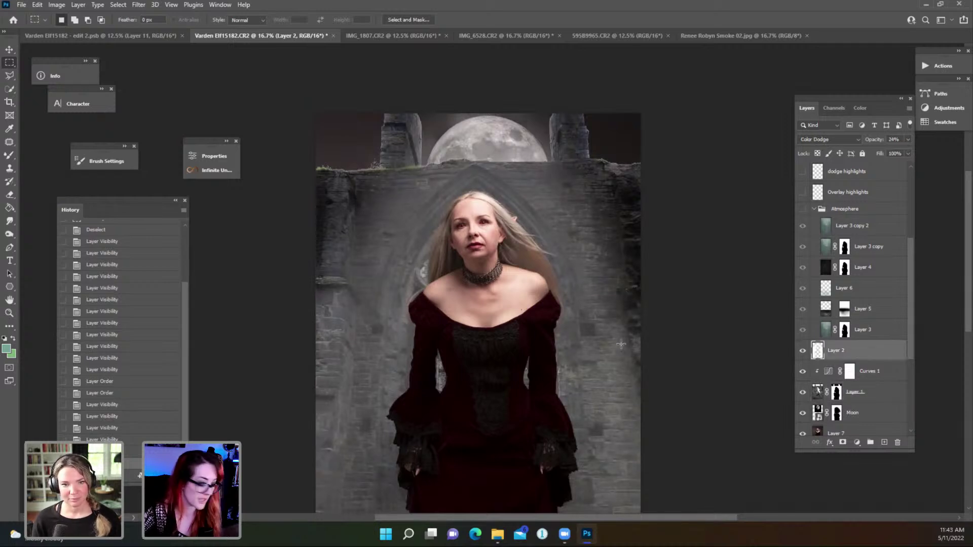
left_click_drag(627, 323, 605, 249)
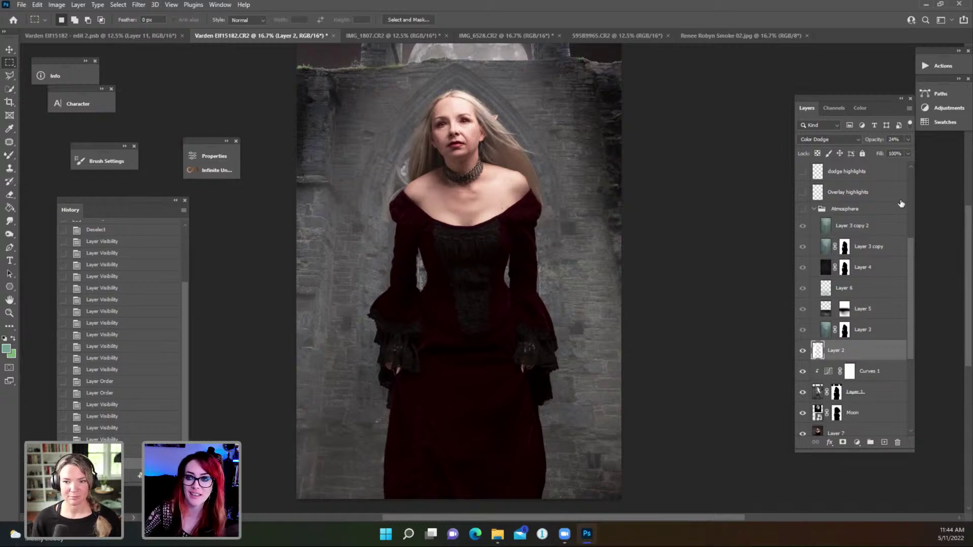
Show the Overlay highlights and dodge highlights layers and select dodge highlights
left_click(803, 192)
left_click(803, 172)
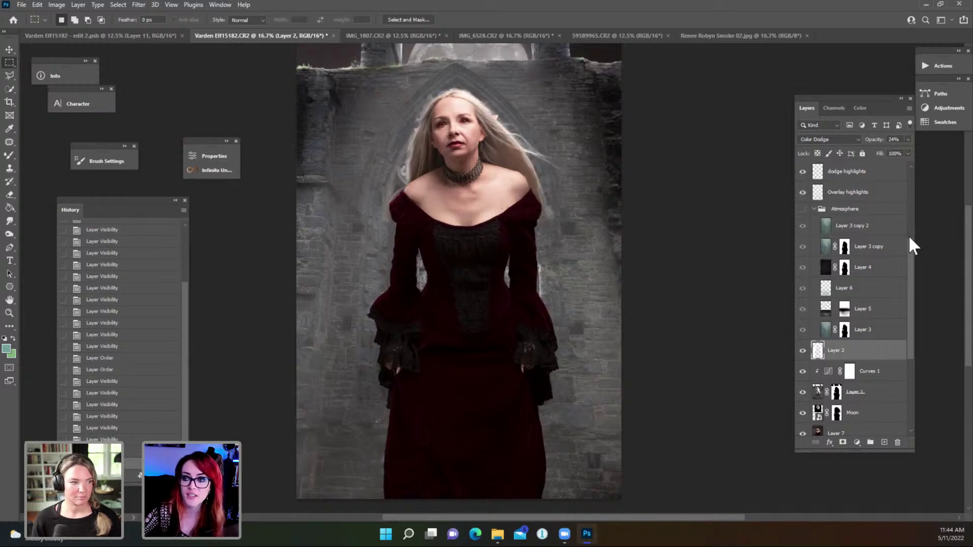
left_click_drag(909, 238, 908, 221)
scroll(908, 221, "up", 1)
left_click(868, 238)
left_click(872, 223)
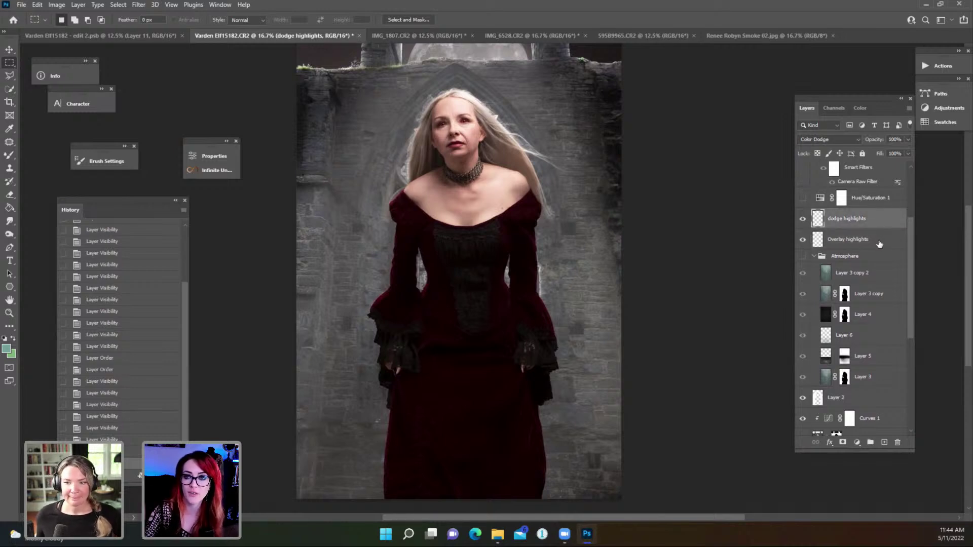
Review the Add Noise filter settings on the dodge highlights layer without applying the filter
left_click(144, 5)
mouse_move(186, 150)
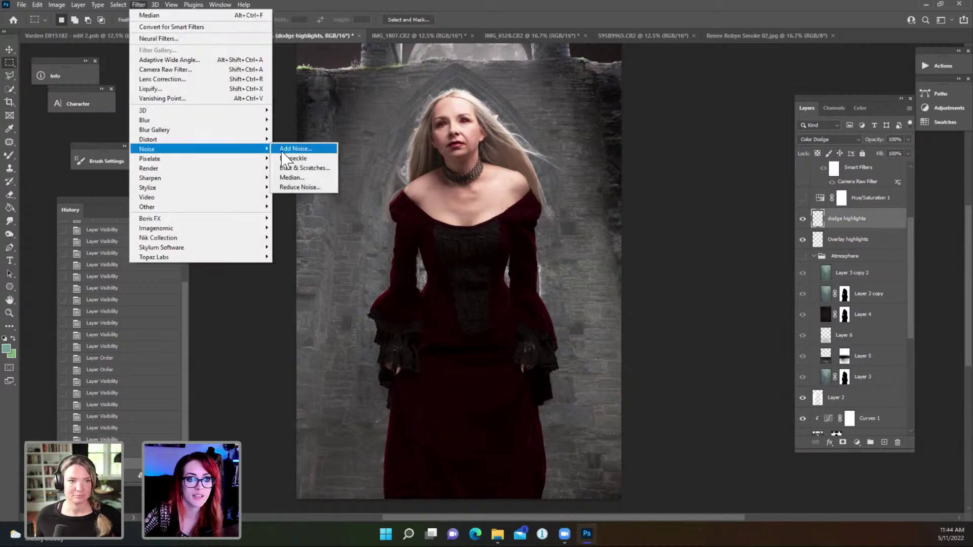
left_click(284, 149)
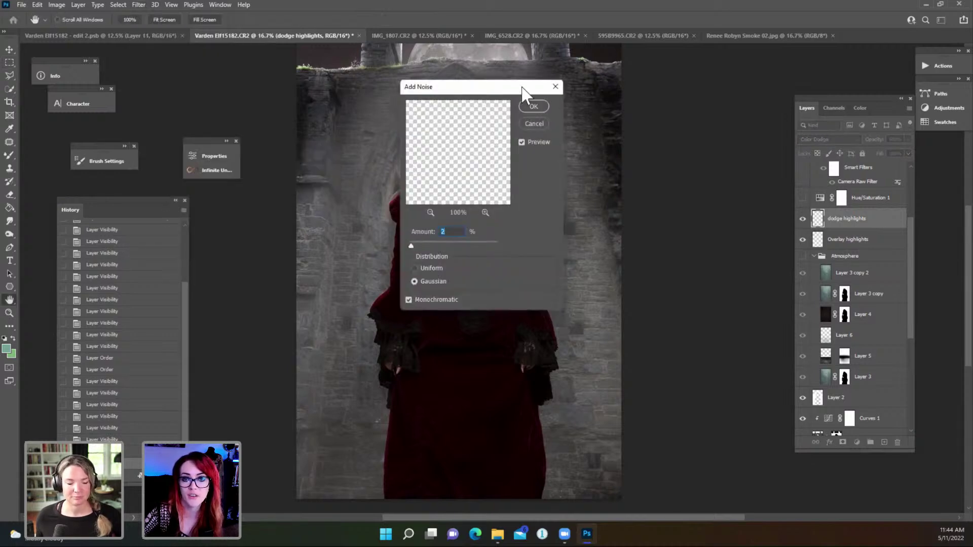
left_click_drag(522, 91, 628, 77)
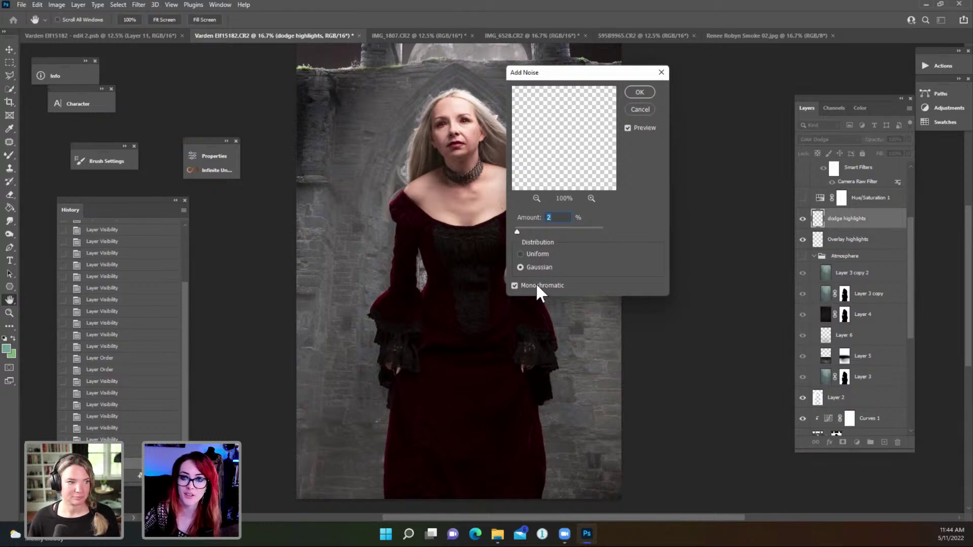
left_click(650, 109)
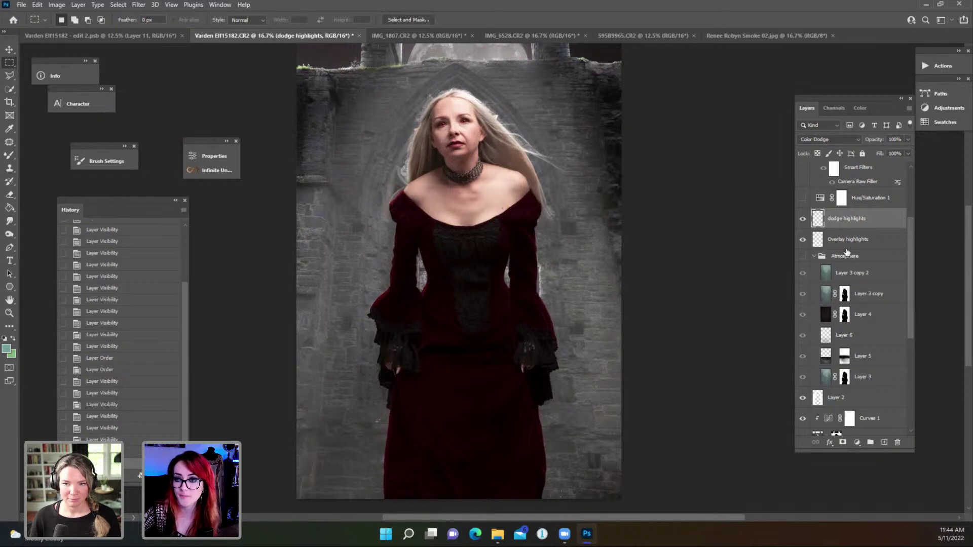
Show the Atmosphere group with only its Layer 3 fog texture turned on
left_click(803, 256)
left_click(803, 378)
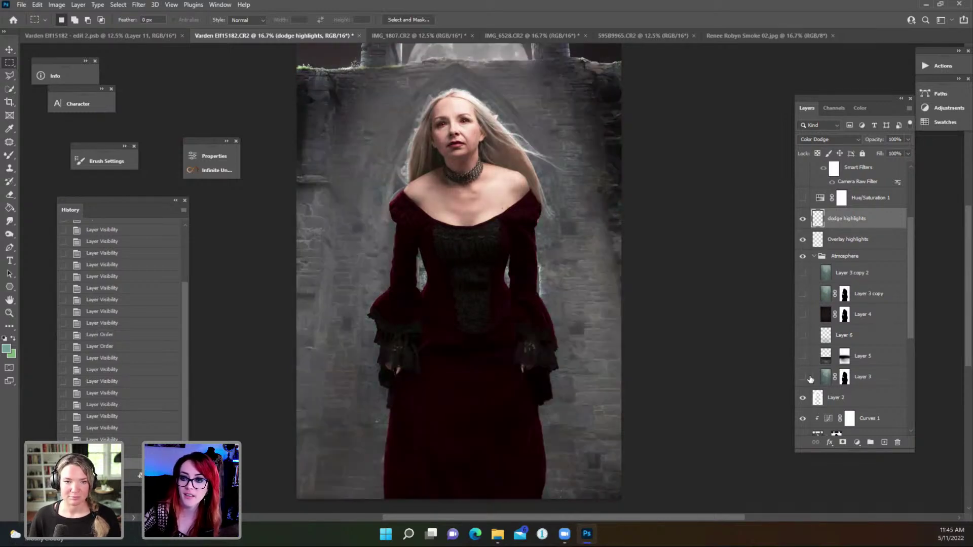
View the source textures in 595B9965.CR2 and IMG_6528.CR2, and return to the Varden Elf15182.CR2 composite
left_click(643, 35)
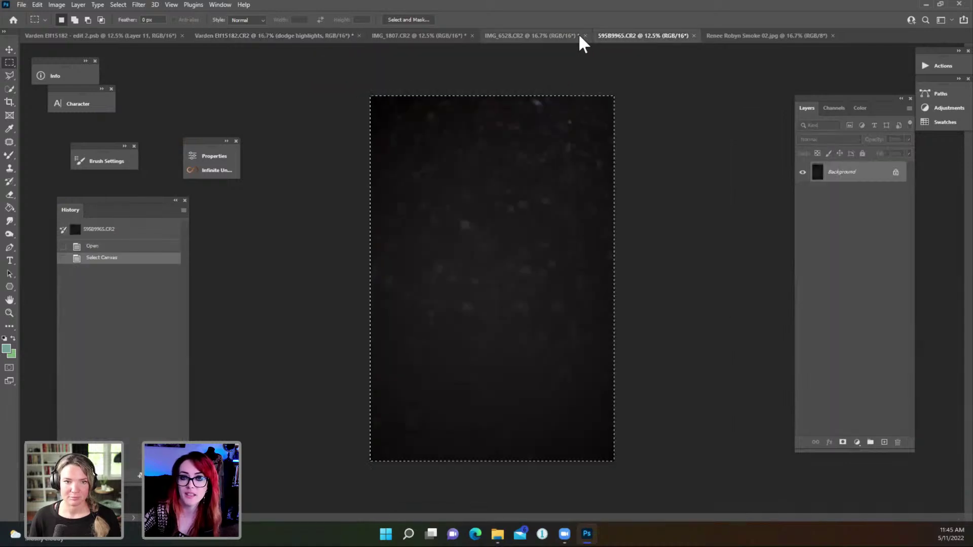
left_click(558, 35)
key("ctrl+a")
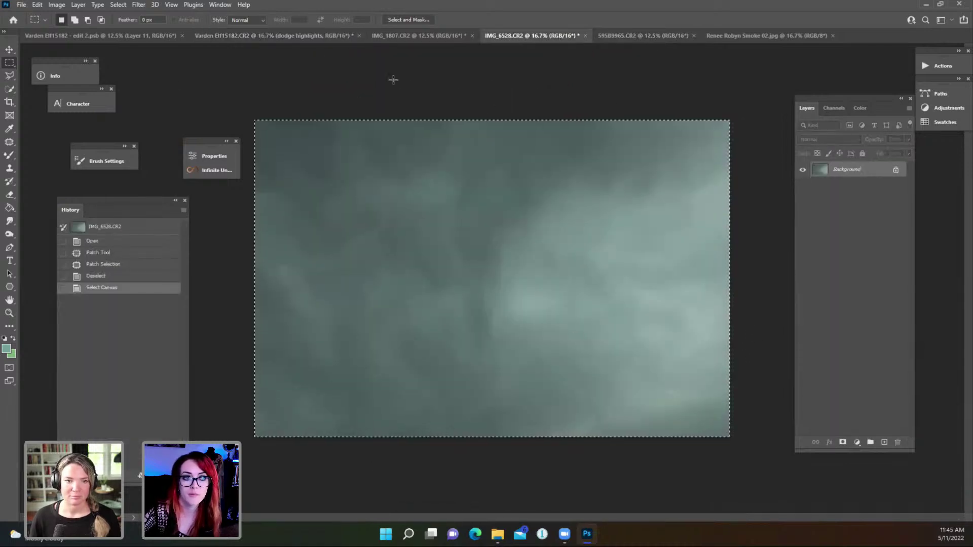
left_click(234, 33)
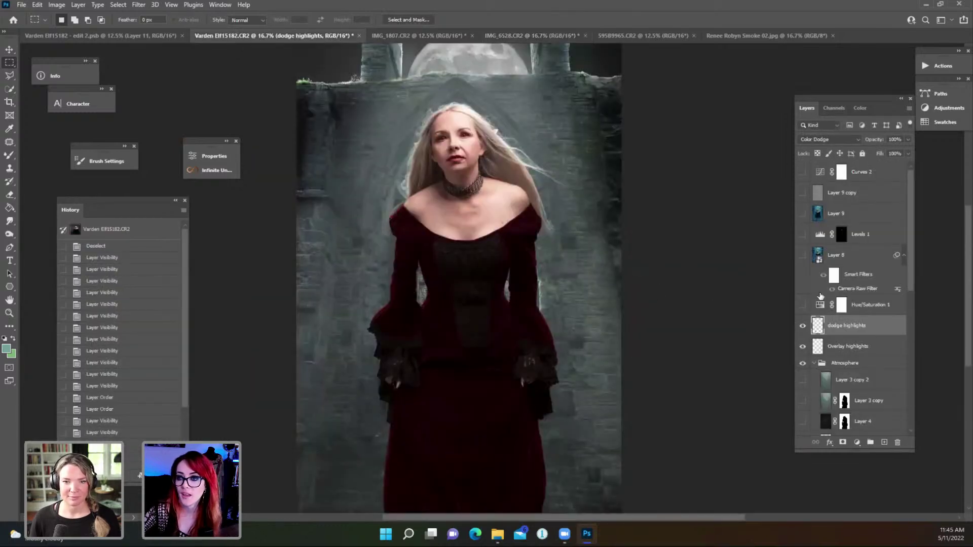
Show Layer 3 copy and Layer 3 copy 2 in the Atmosphere group, and select Layer 3 copy 2
scroll(817, 405, "down", 3)
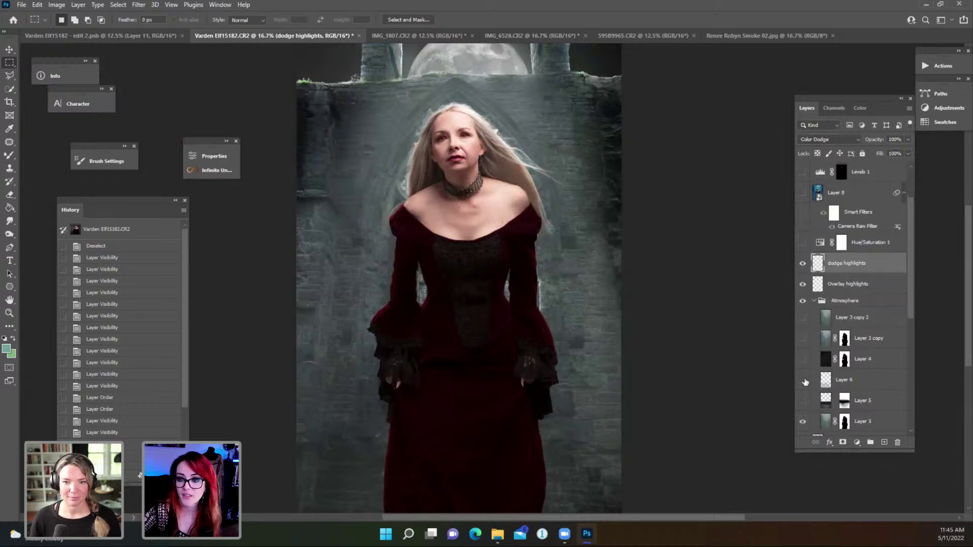
left_click(803, 338)
left_click(804, 317)
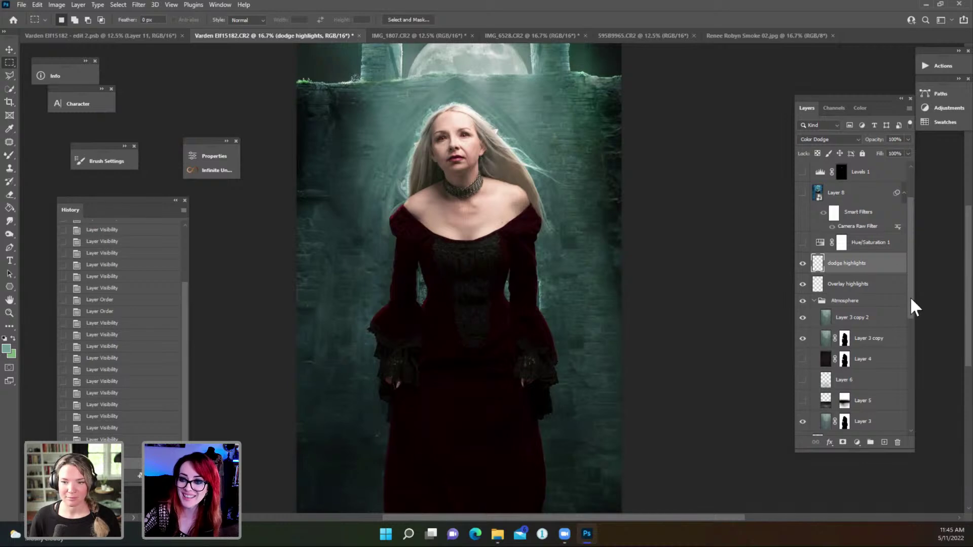
left_click_drag(911, 298, 917, 319)
left_click(826, 266)
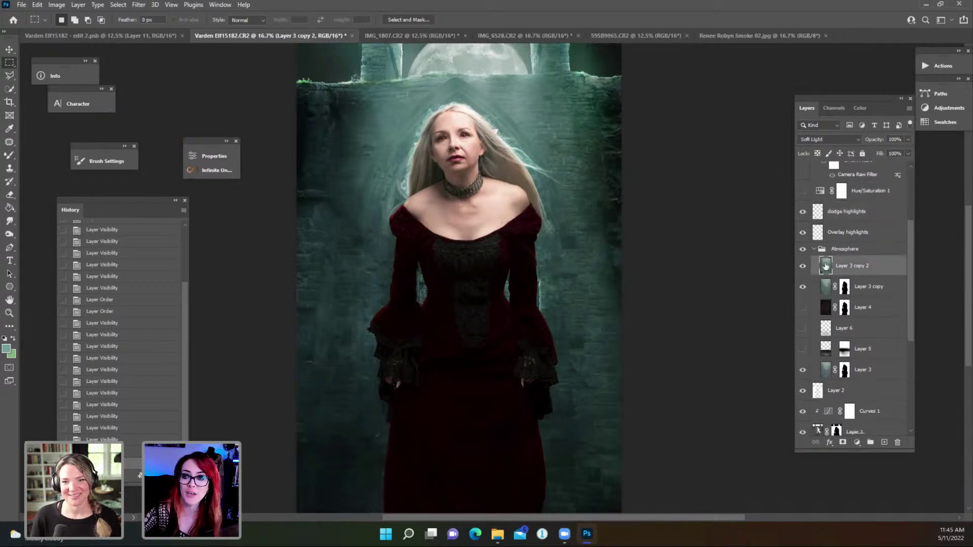
Compare the scene with Layer 3 copy 2 hidden and shown, and turn on Layer 4 in the Atmosphere group
left_click(803, 267)
left_click(803, 267)
left_click(803, 268)
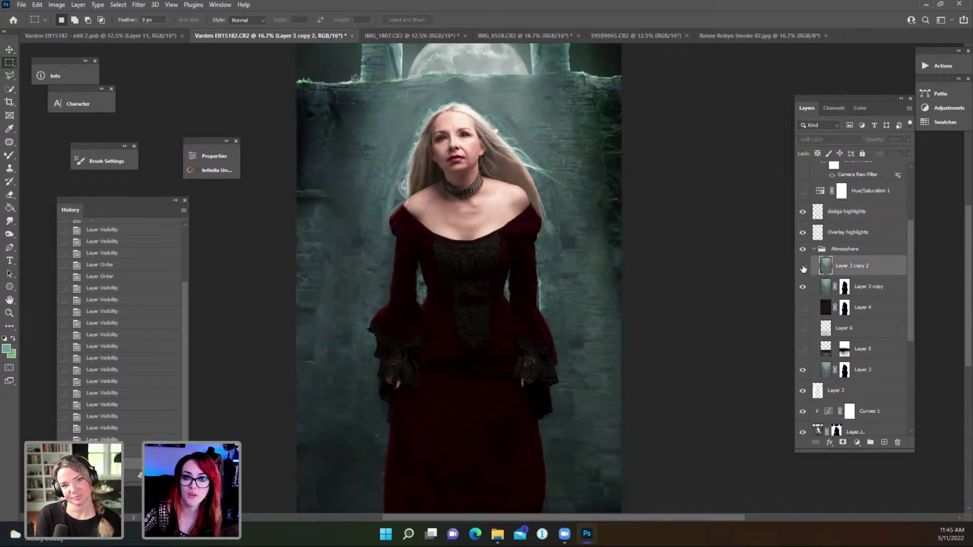
left_click(803, 267)
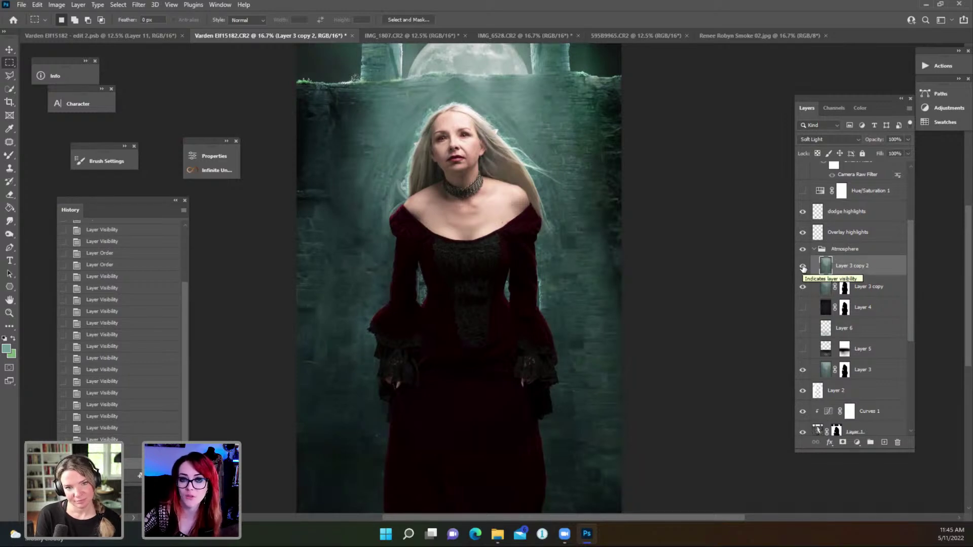
left_click(803, 308)
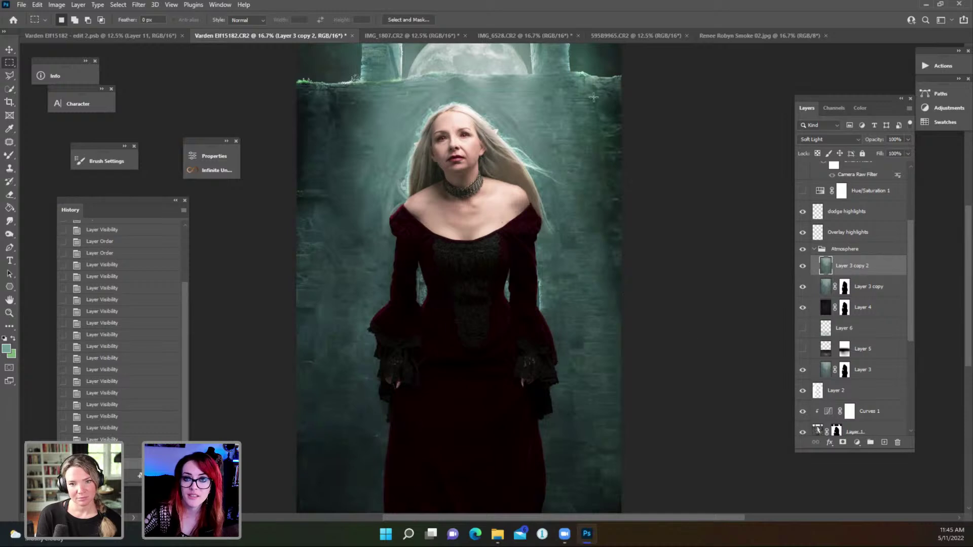
View the source texture in 595B9965.CR2, return to the Varden Elf15182.CR2 composite, and select the mask of Layer 4
left_click(634, 35)
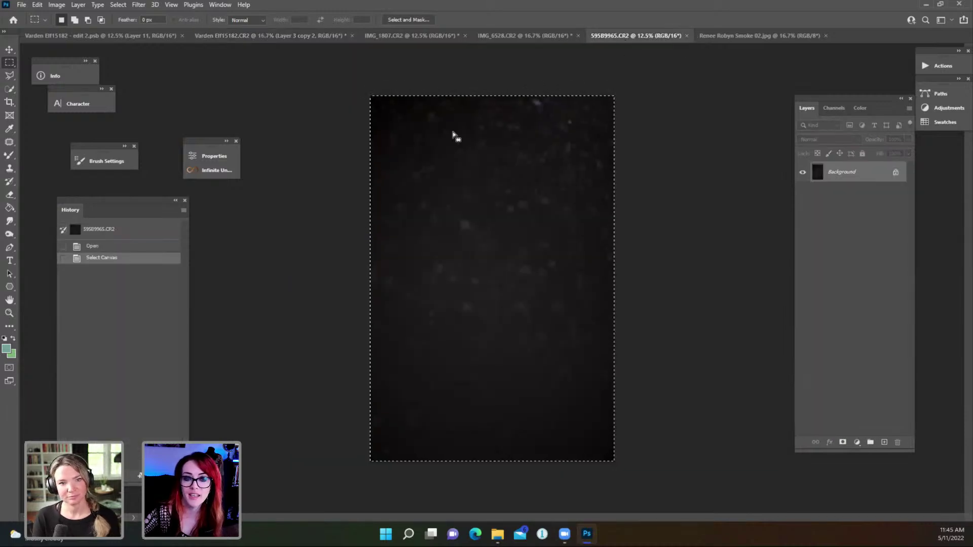
left_click(228, 37)
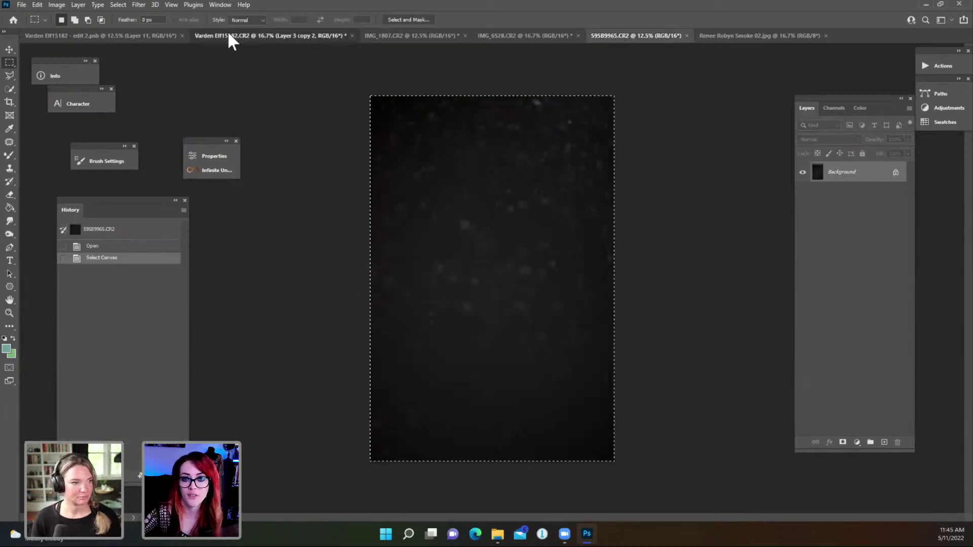
scroll(831, 424, "down", 2)
left_click(871, 380)
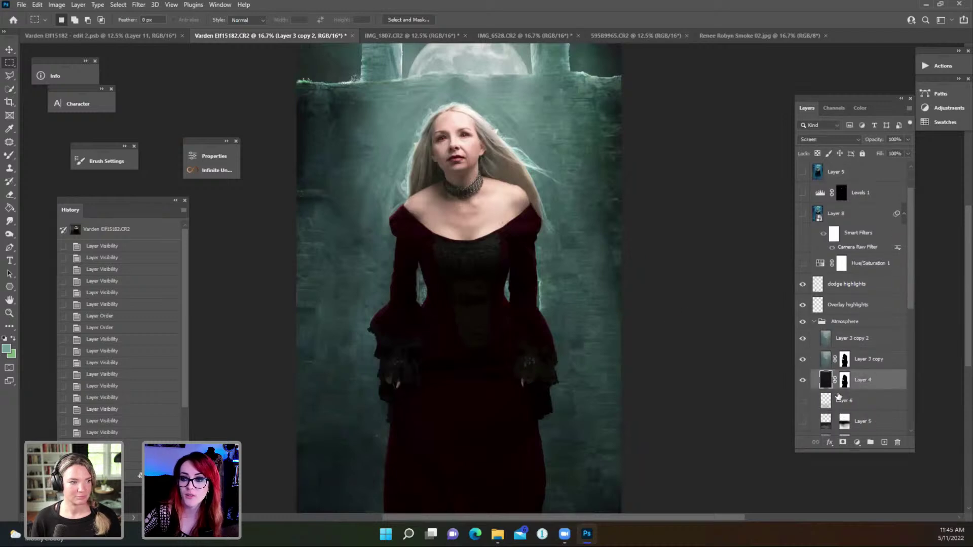
scroll(709, 400, "down", 1)
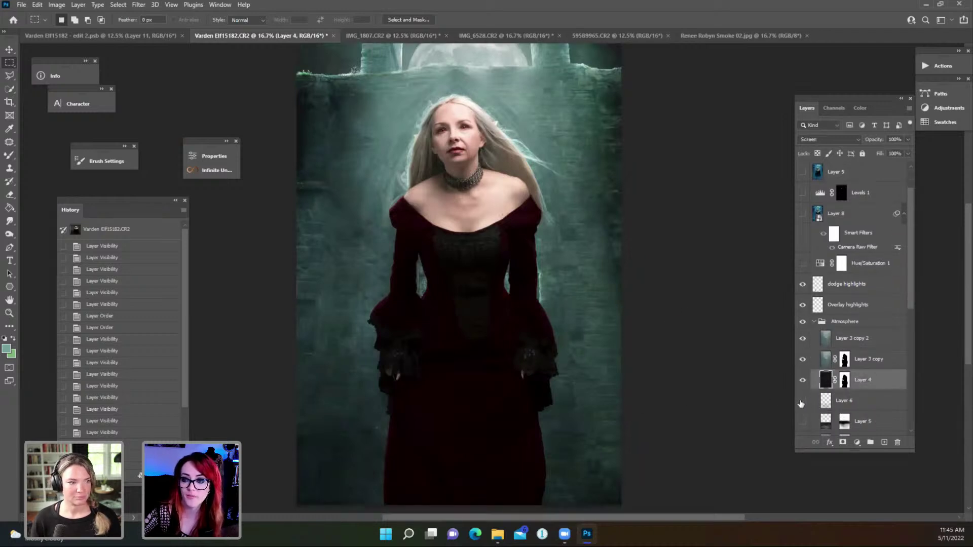
scroll(806, 403, "down", 1)
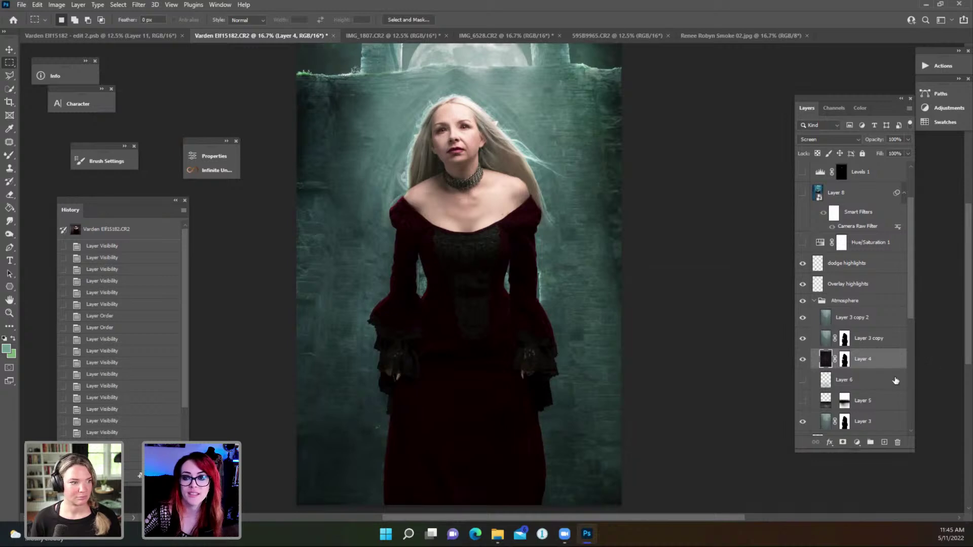
left_click(844, 359)
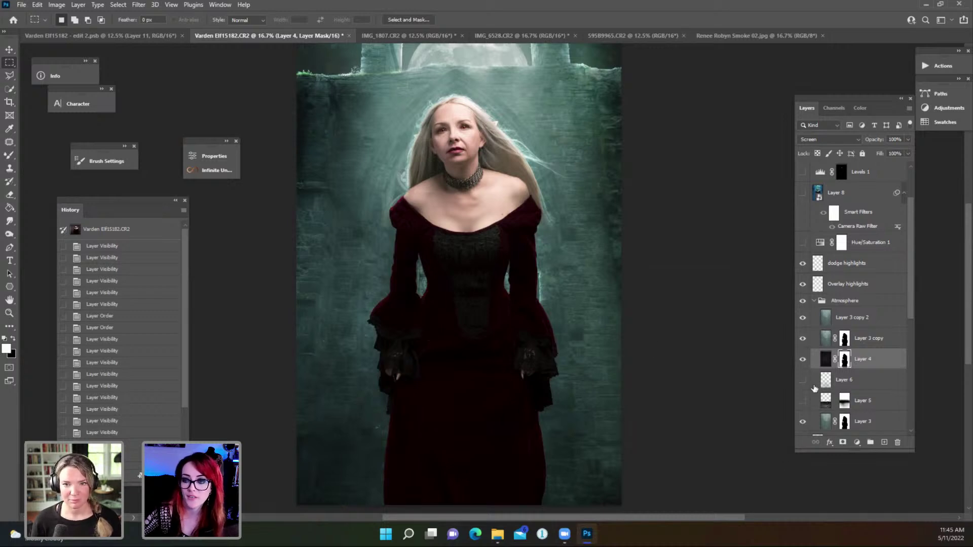
Show the Layer 5 and Layer 6 fog in the Atmosphere group, and select Layer 6
scroll(814, 388, "down", 1)
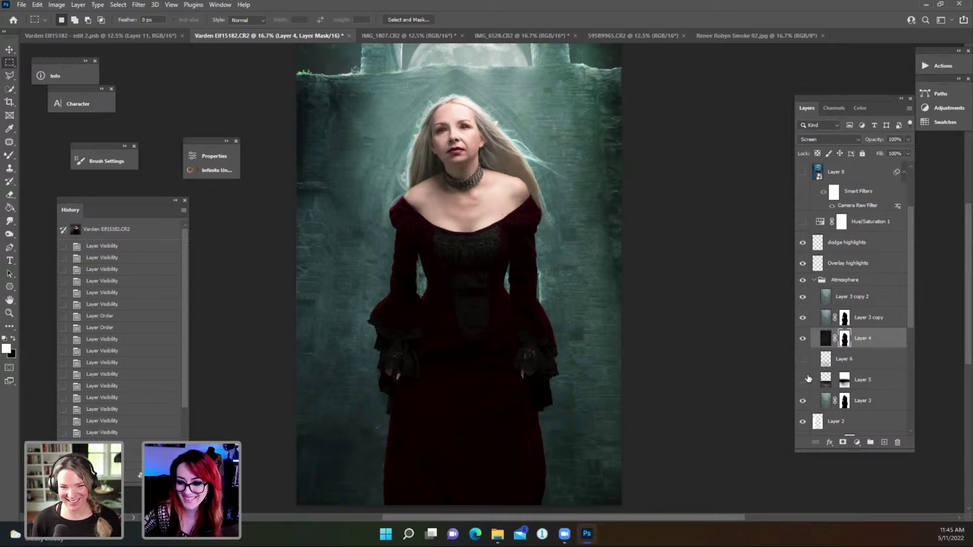
left_click(803, 380)
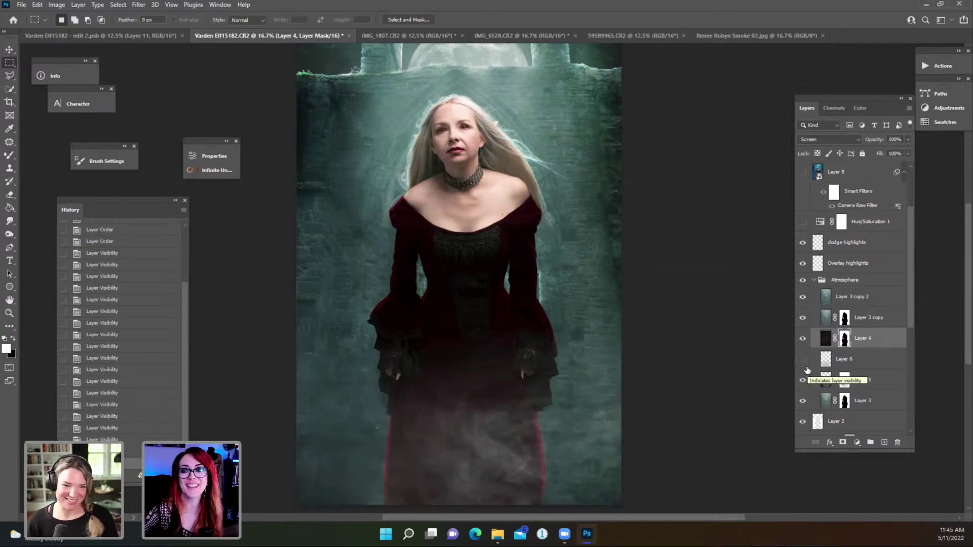
key("ctrl+minus")
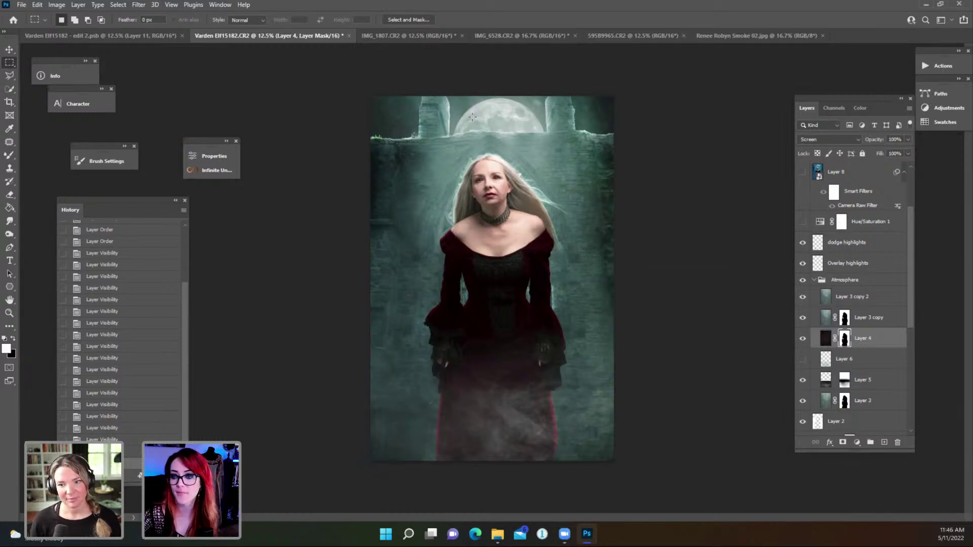
left_click(802, 359)
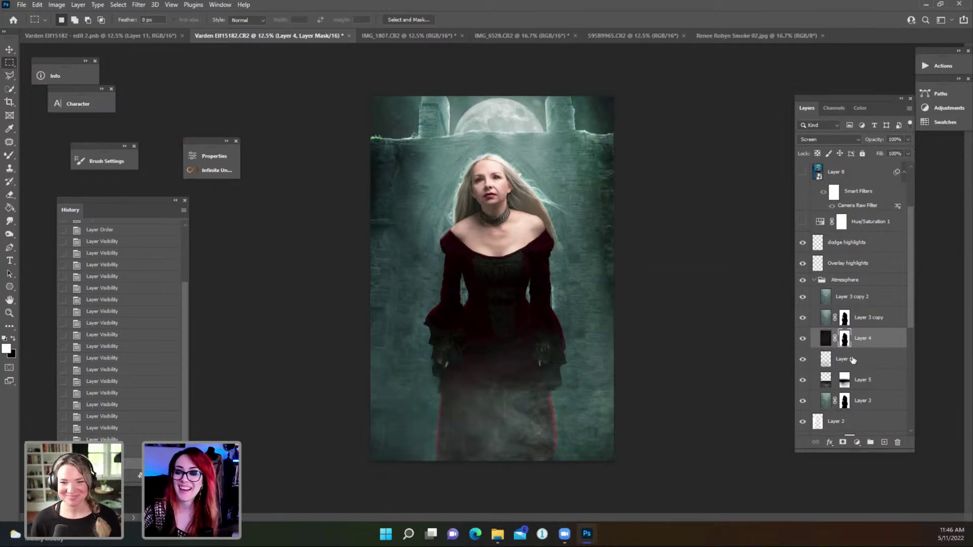
left_click(856, 360)
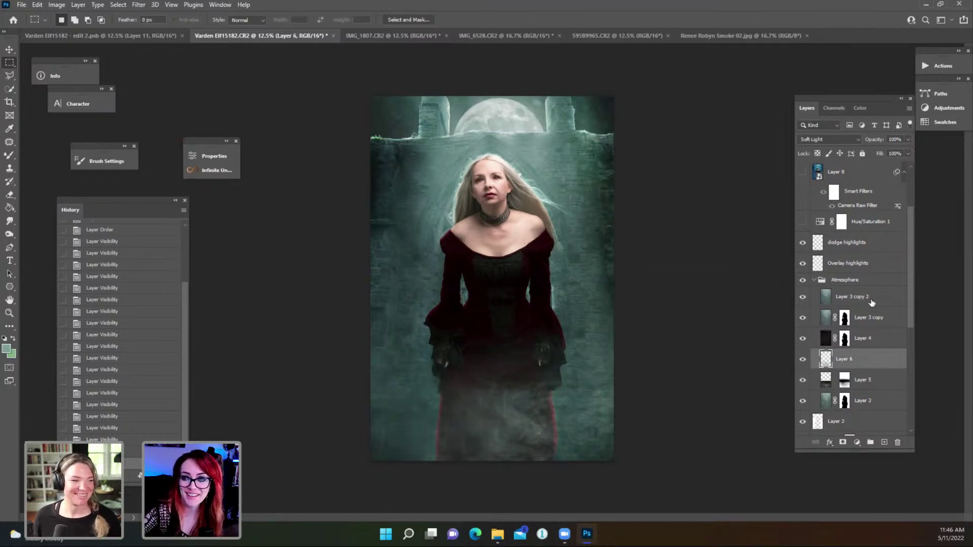
Show the Hue/Saturation 1 adjustment and the teal-graded Layer 8 above the highlight layers, and select Layer 8
scroll(872, 303, "up", 1)
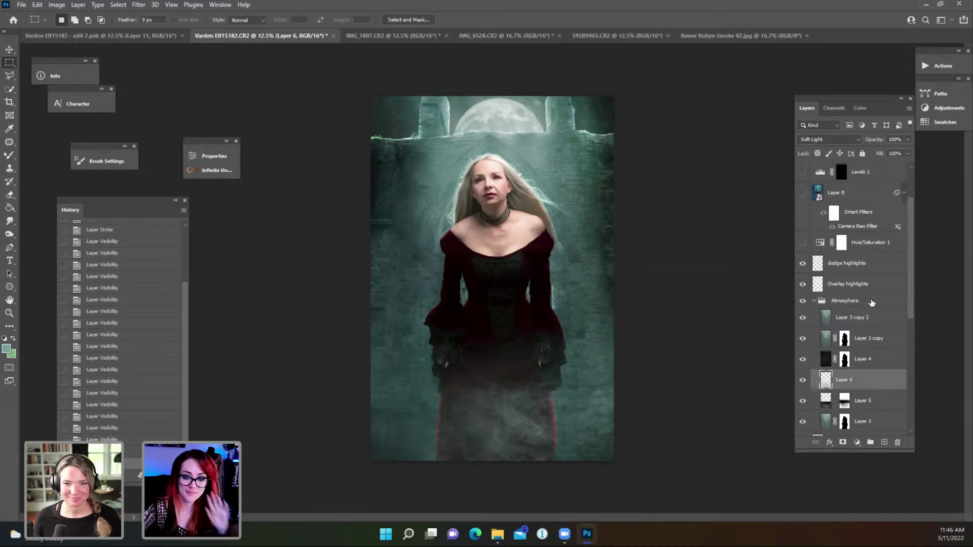
scroll(837, 278, "up", 1)
left_click(801, 264)
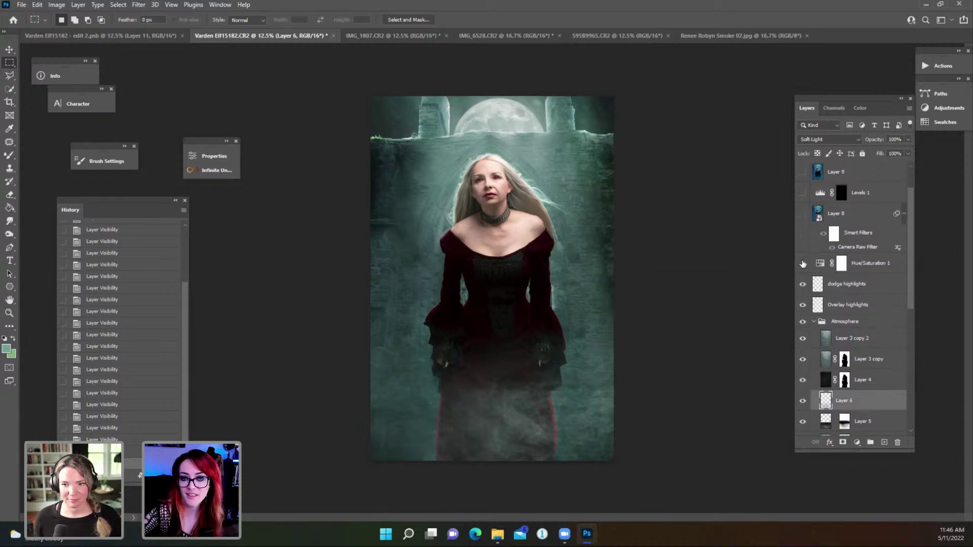
scroll(804, 261, "up", 2)
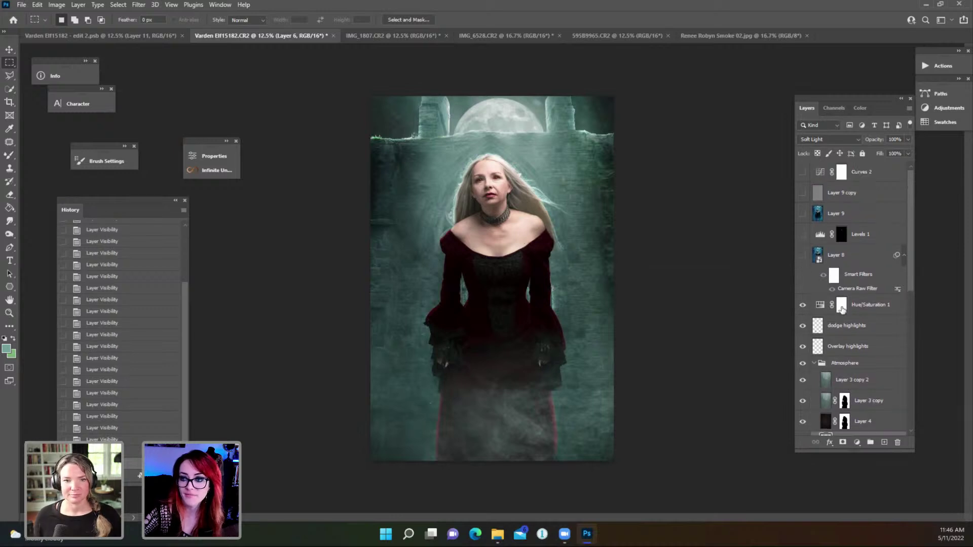
left_click(803, 257)
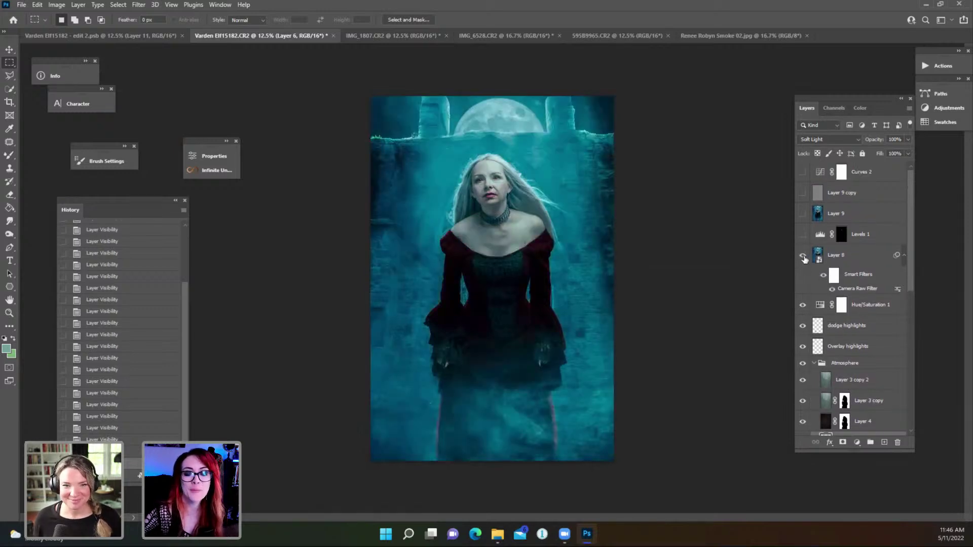
left_click(841, 254)
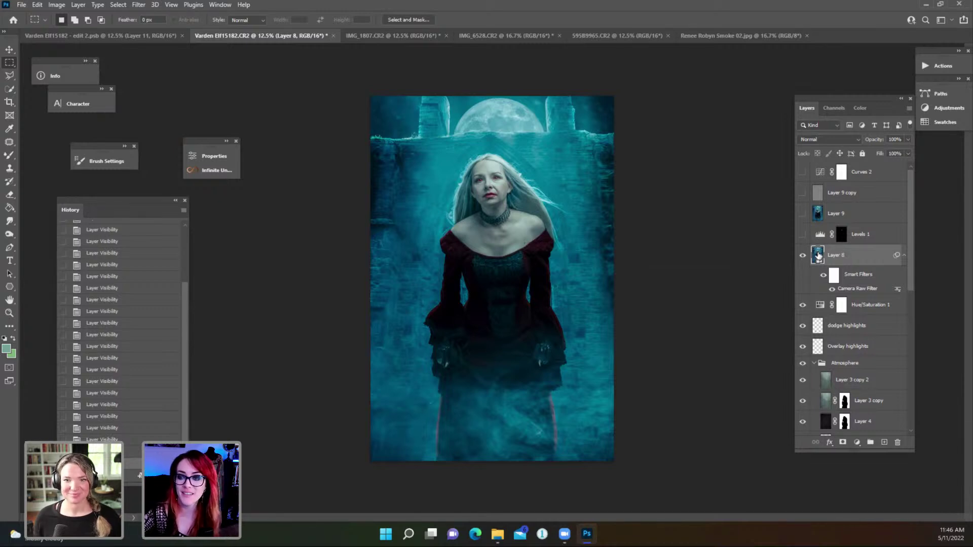
Open the smart object contents of Layer 8, and close them again to return to the composite
double_click(818, 255)
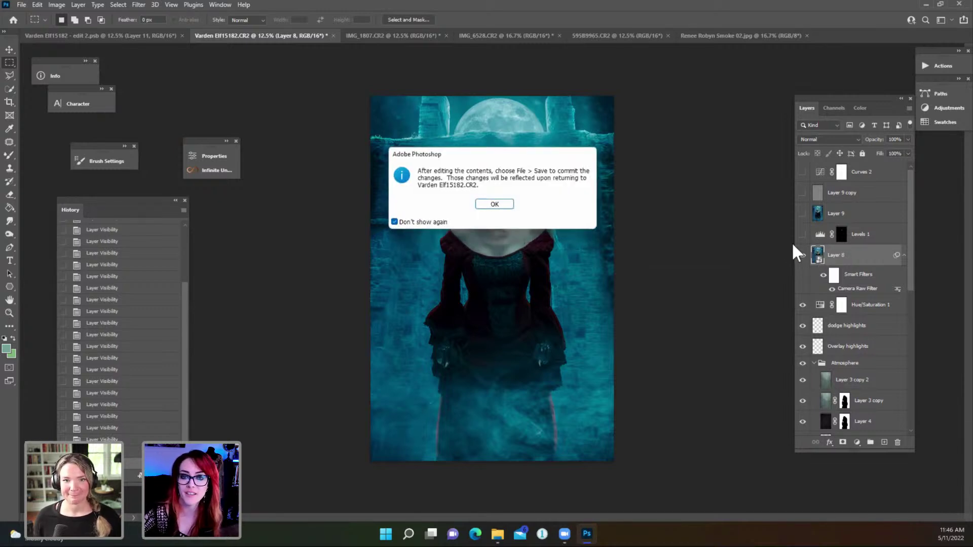
left_click(507, 206)
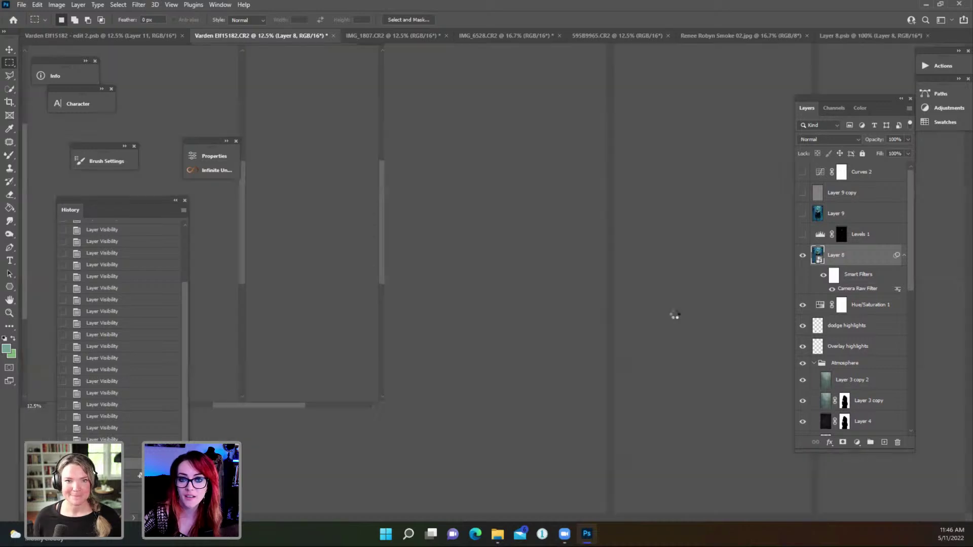
left_click(929, 36)
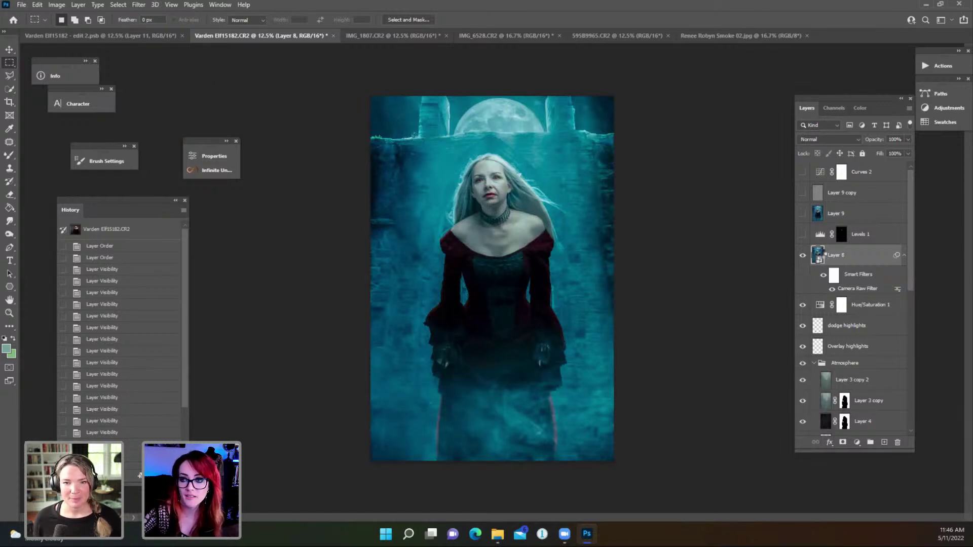
Inspect the Basic settings and the blending options of Layer 8's Camera Raw Filter, leaving both without changes
double_click(817, 255)
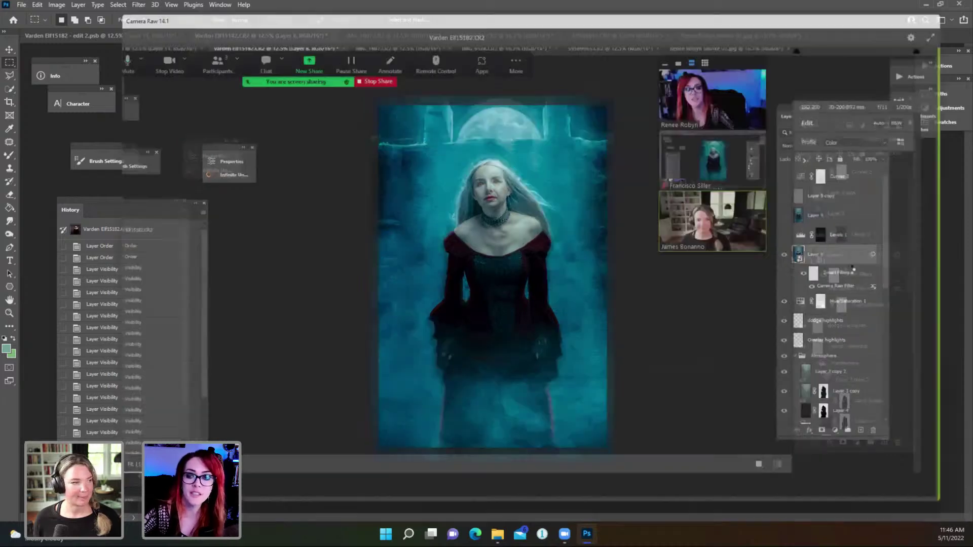
left_click(853, 155)
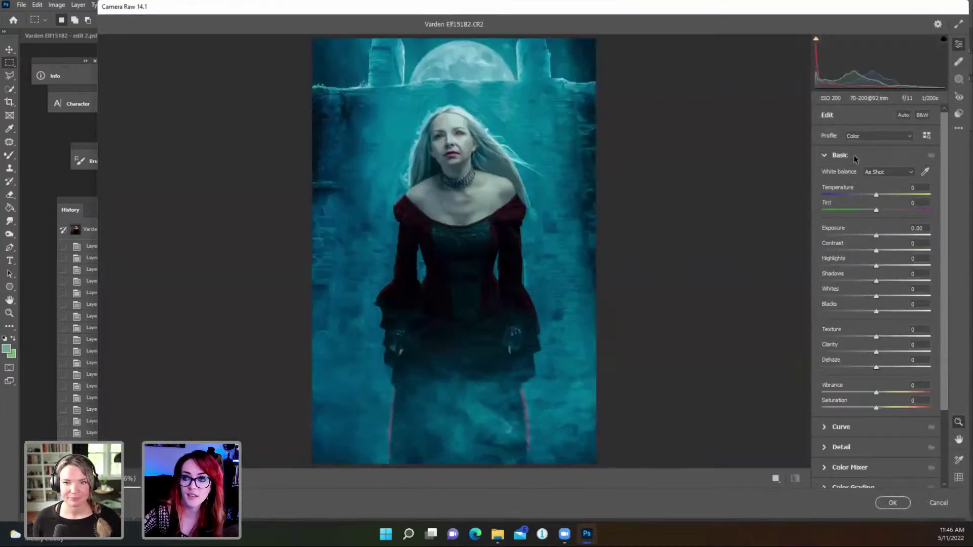
left_click(938, 504)
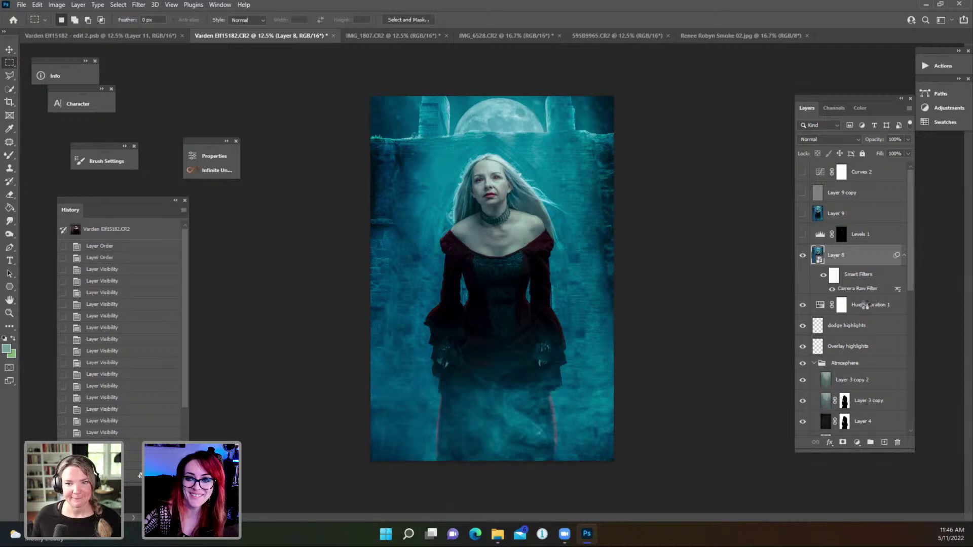
double_click(898, 289)
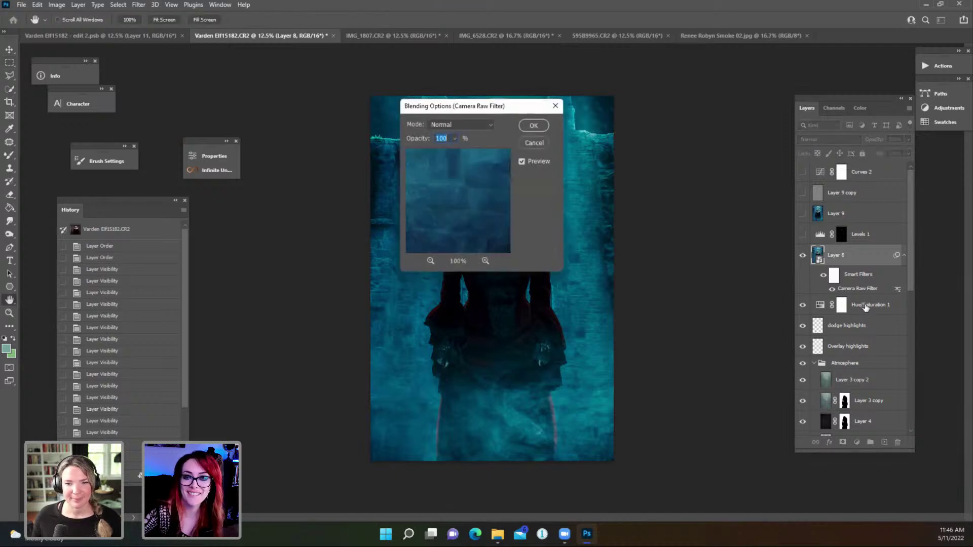
left_click(527, 138)
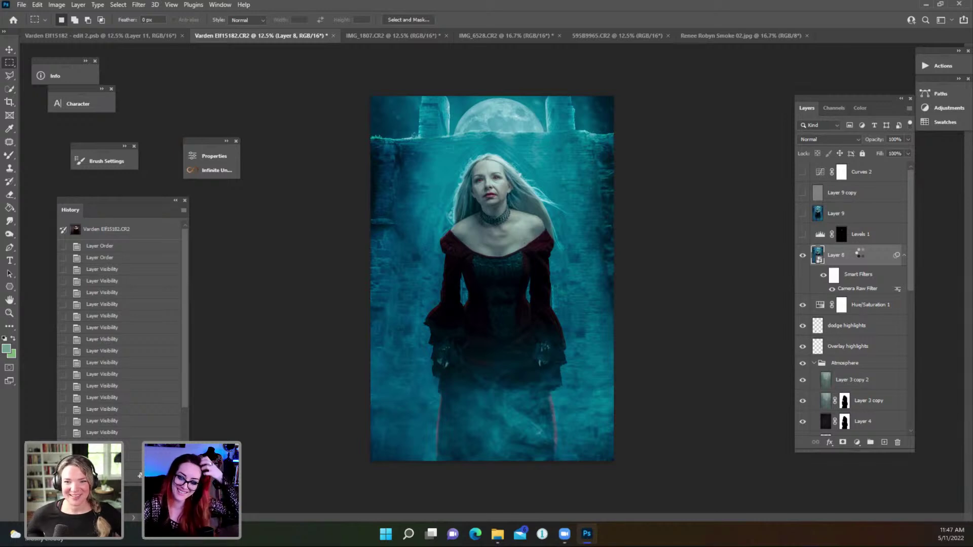
Reopen Layer 8's Camera Raw Filter, look through the user presets, and return to the edit settings
double_click(861, 256)
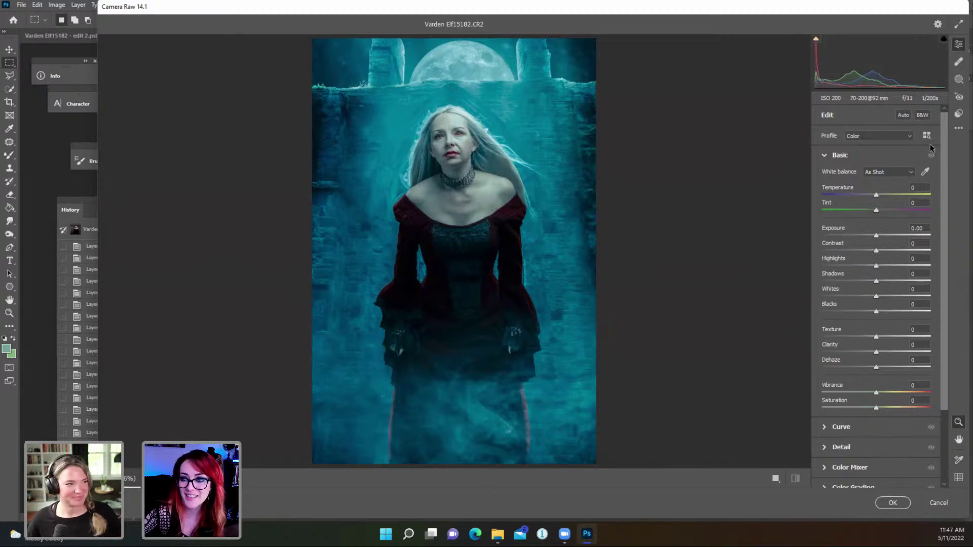
left_click(957, 114)
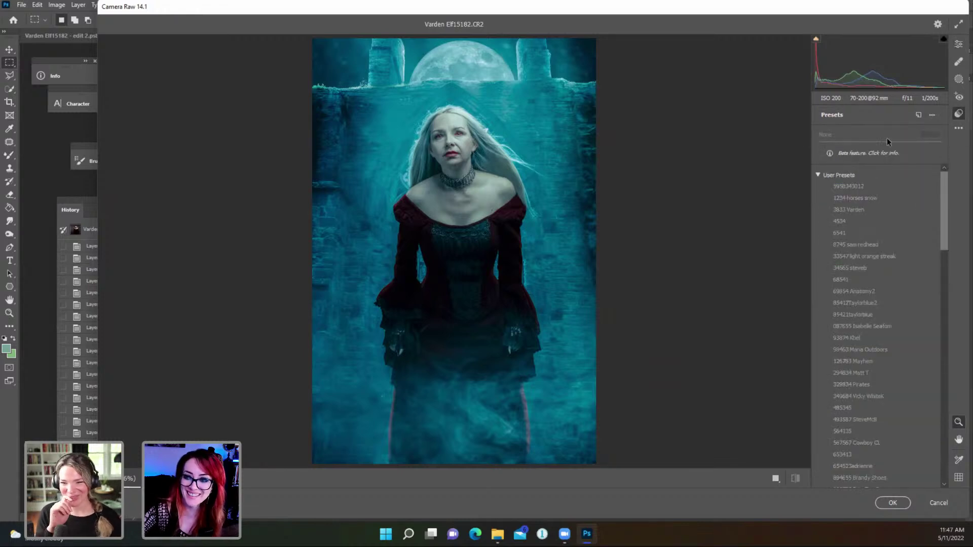
left_click(957, 45)
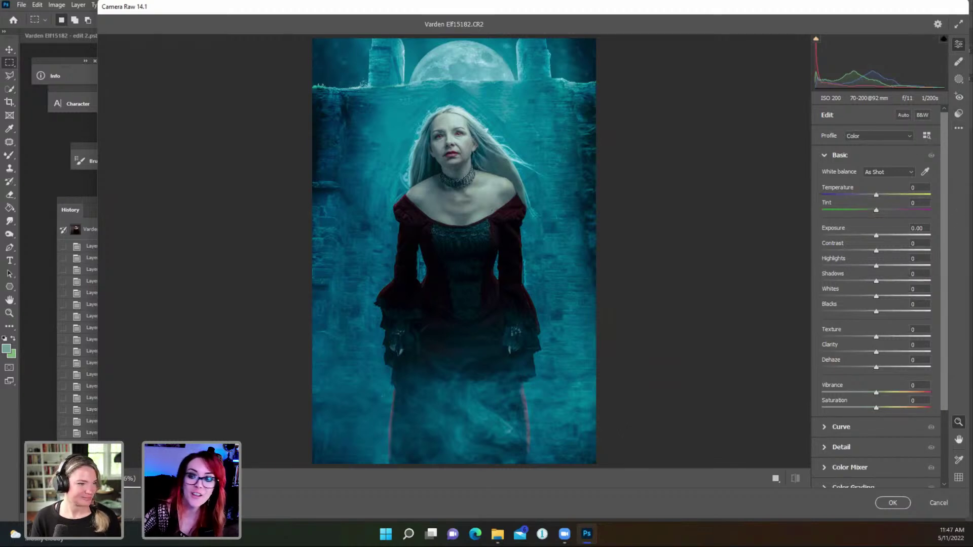
Start saving the Camera Raw settings with the Default subset under the file name 564, and cancel the save
left_click(959, 130)
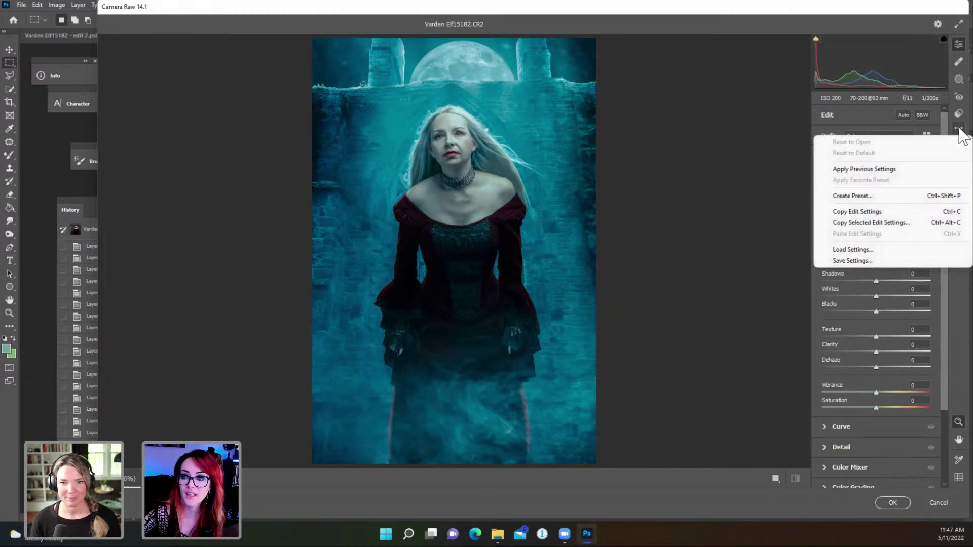
left_click(884, 257)
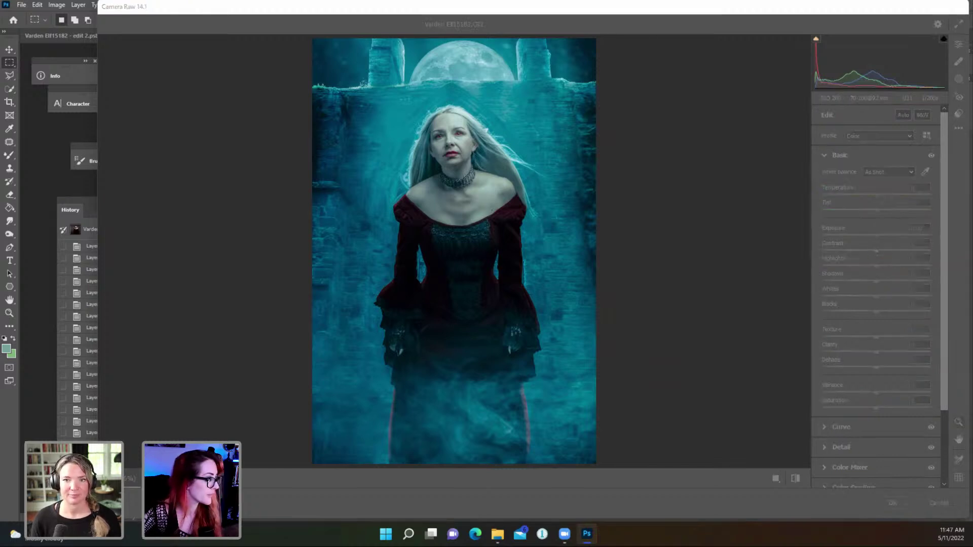
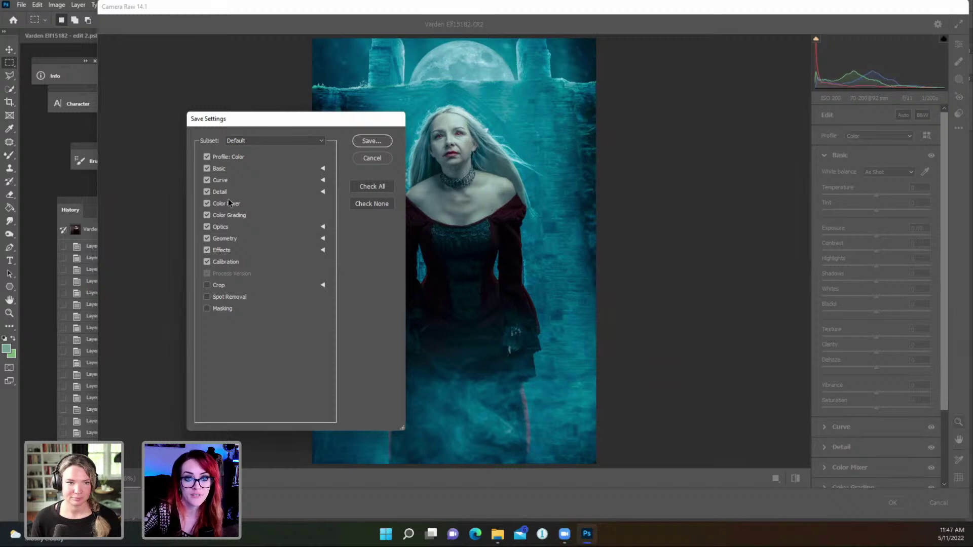
left_click(372, 141)
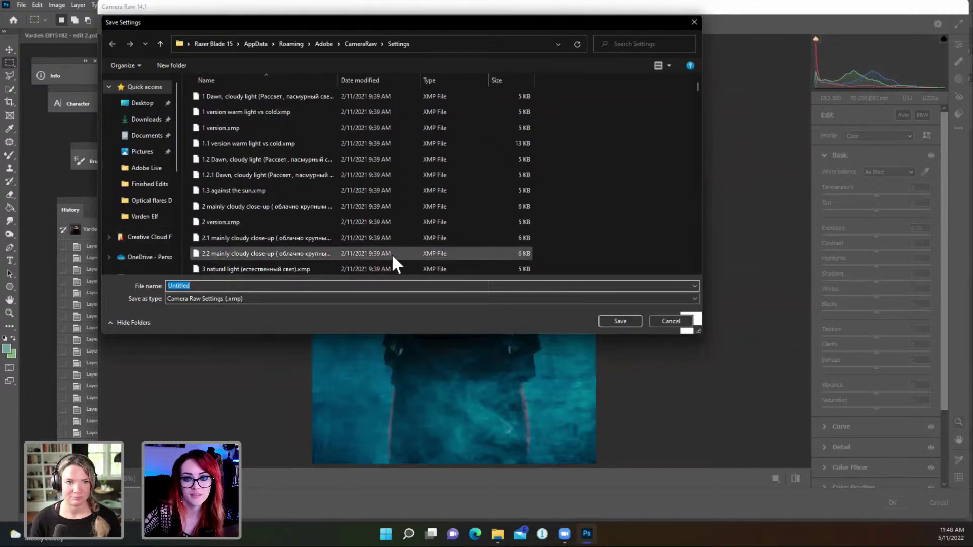
type("564")
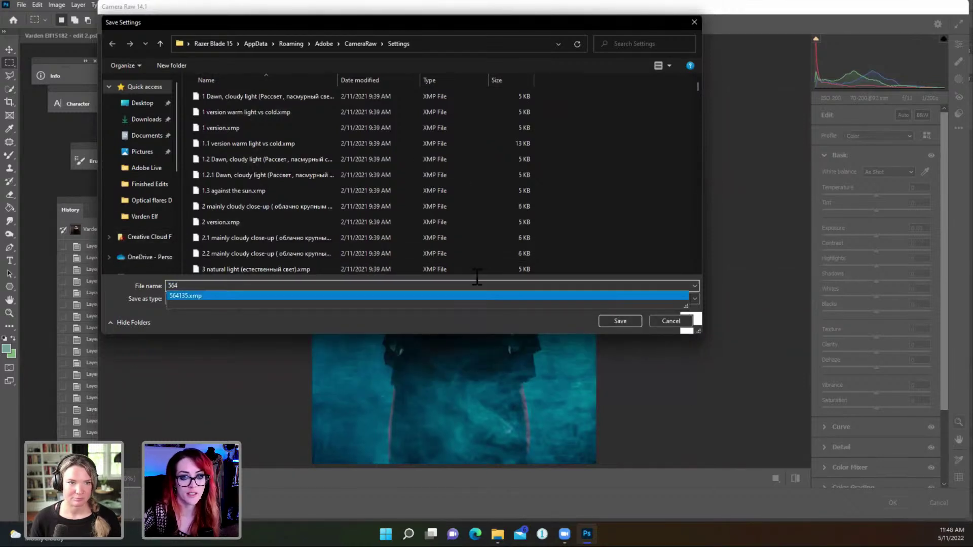
left_click(671, 321)
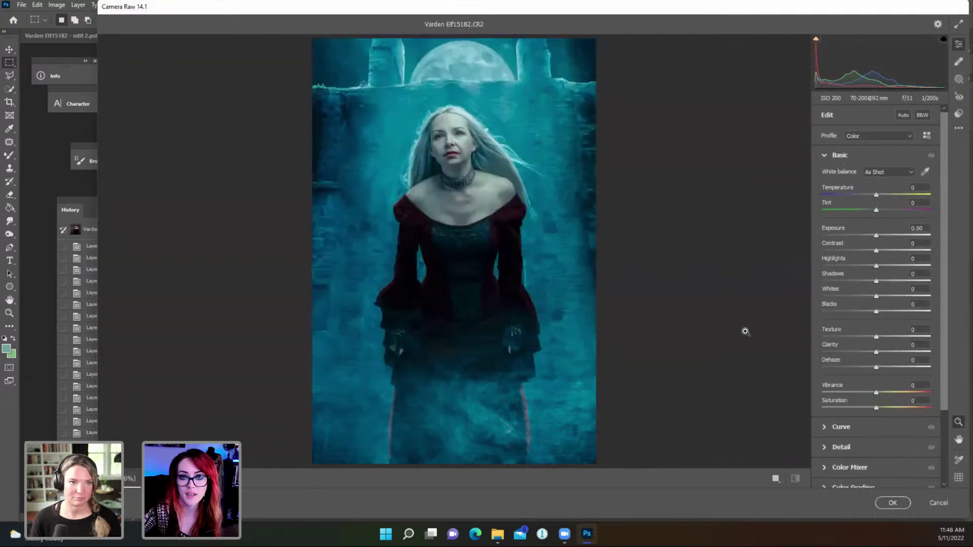
Preview the Varden user preset on the portrait in Camera Raw
left_click(959, 113)
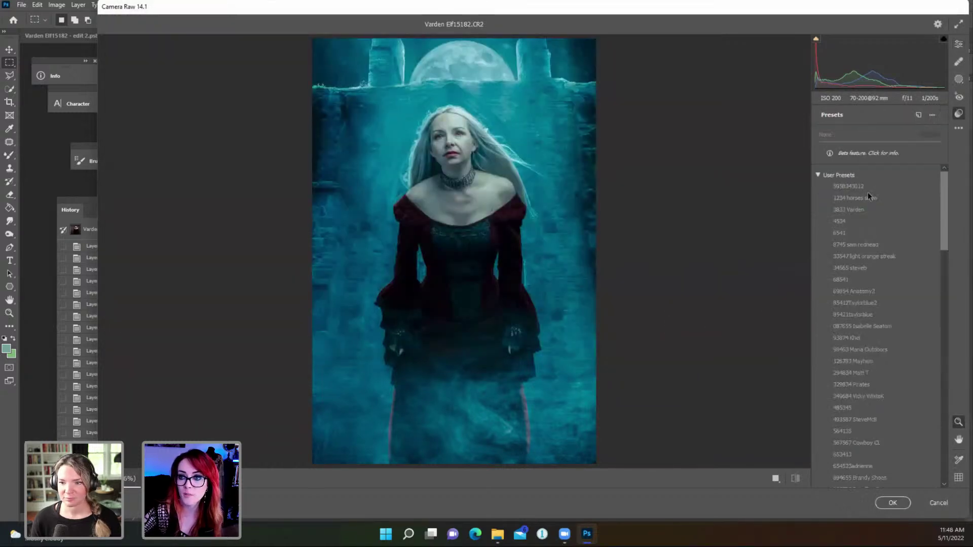
left_click(862, 208)
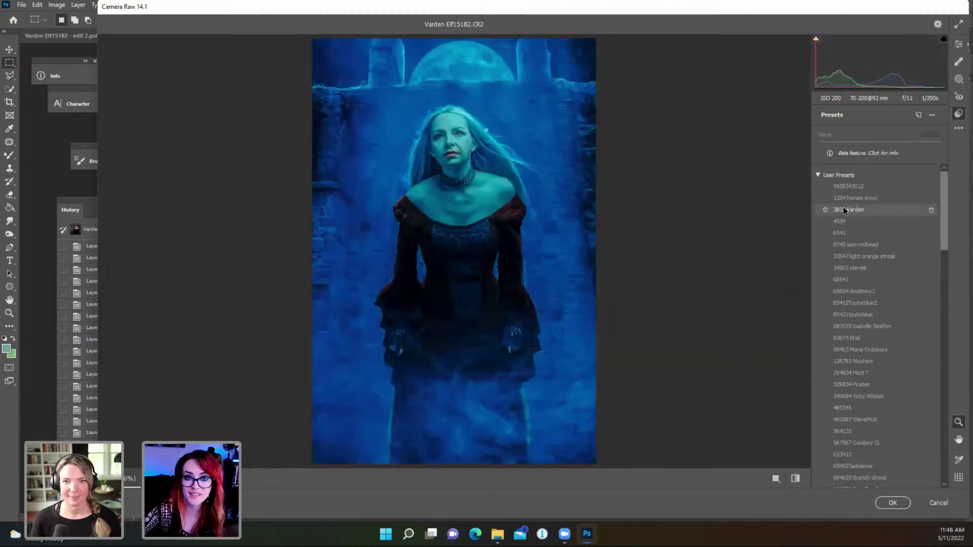
Discard the Varden preset preview in Camera Raw, turn on the Levels 1 adjustment, and select that layer
left_click(939, 503)
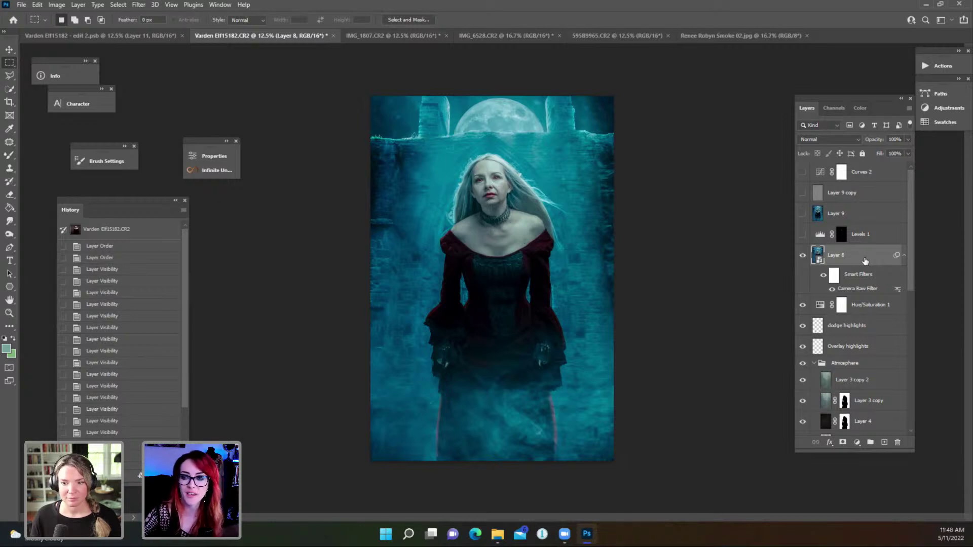
left_click(803, 235)
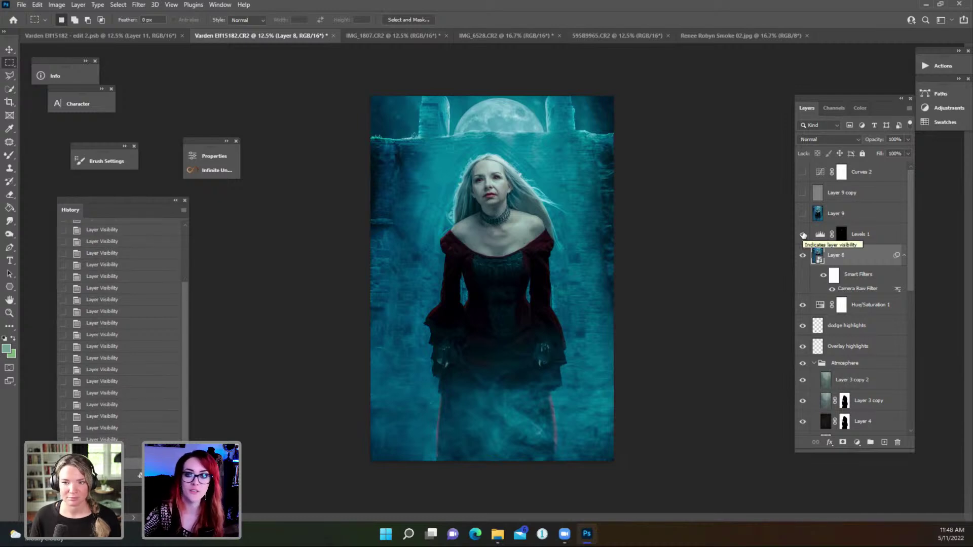
left_click(803, 234)
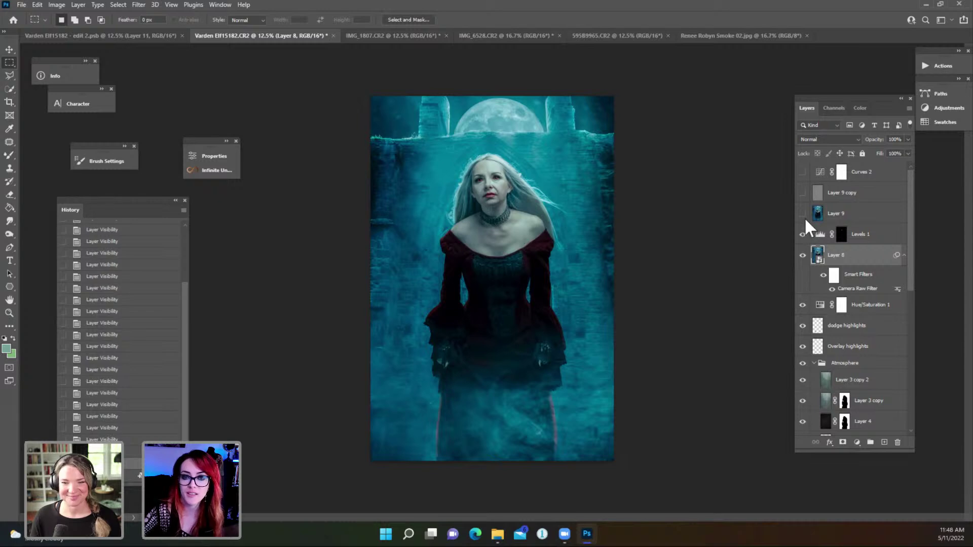
left_click(872, 234)
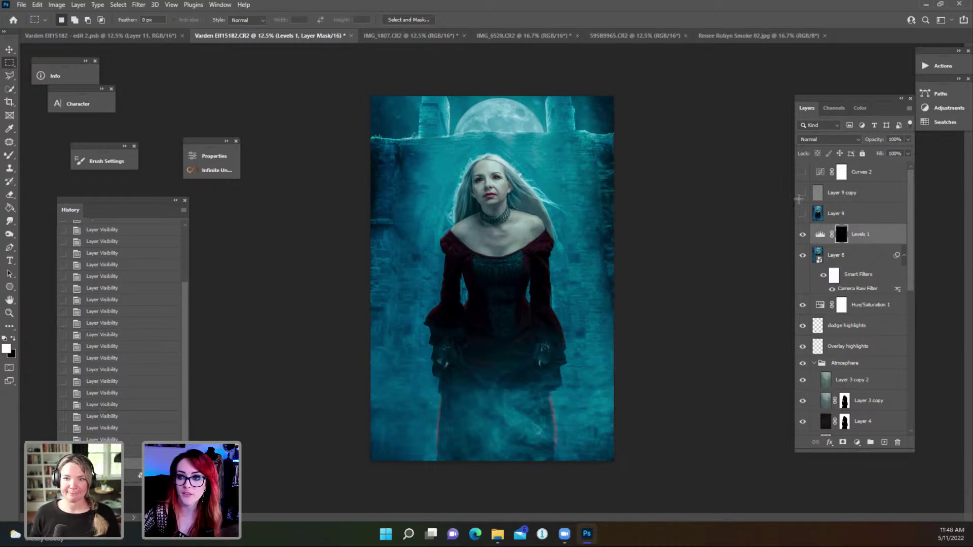
Turn on Layer 9, Layer 9 copy and the Curves 2 adjustment above Levels 1
left_click_drag(802, 195, 803, 213)
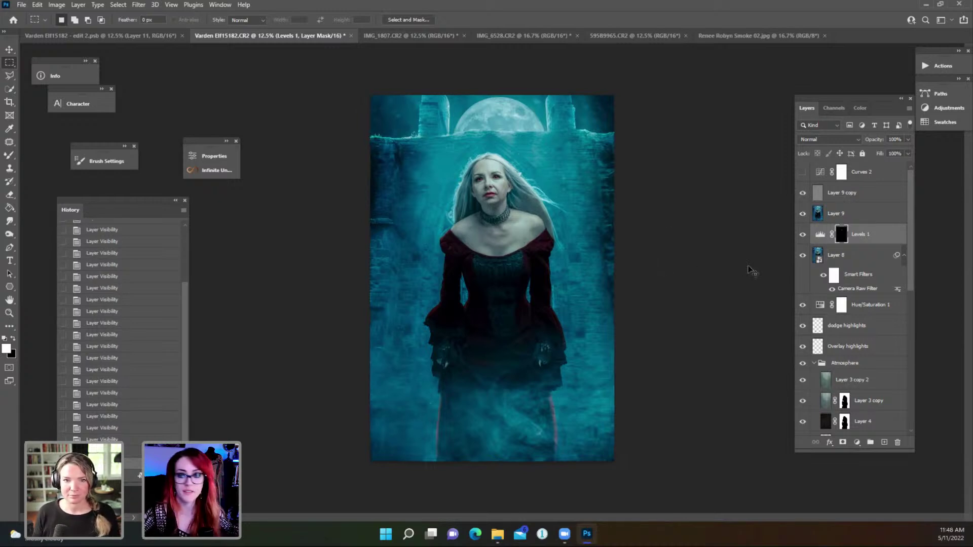
key("ctrl+plus")
scroll(470, 199, "up", 3)
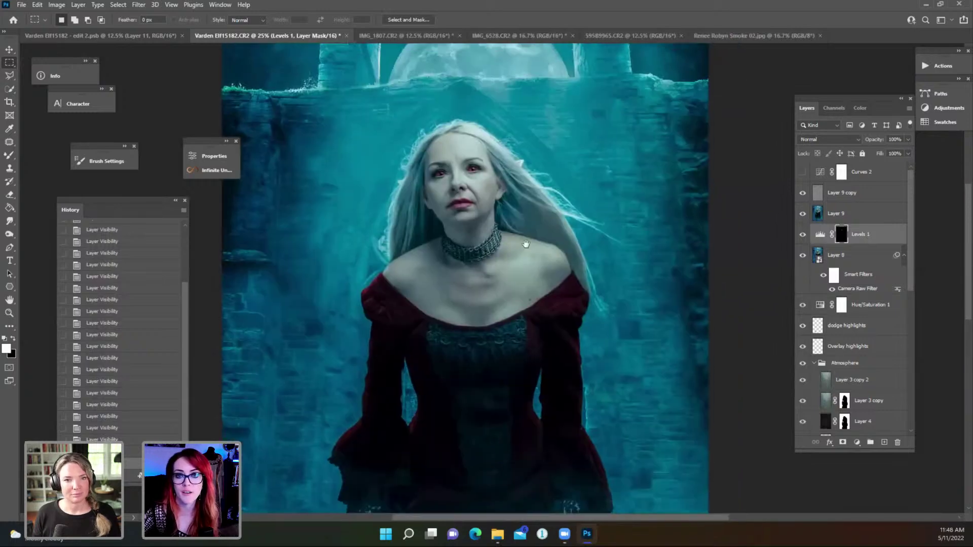
left_click_drag(803, 194, 803, 173)
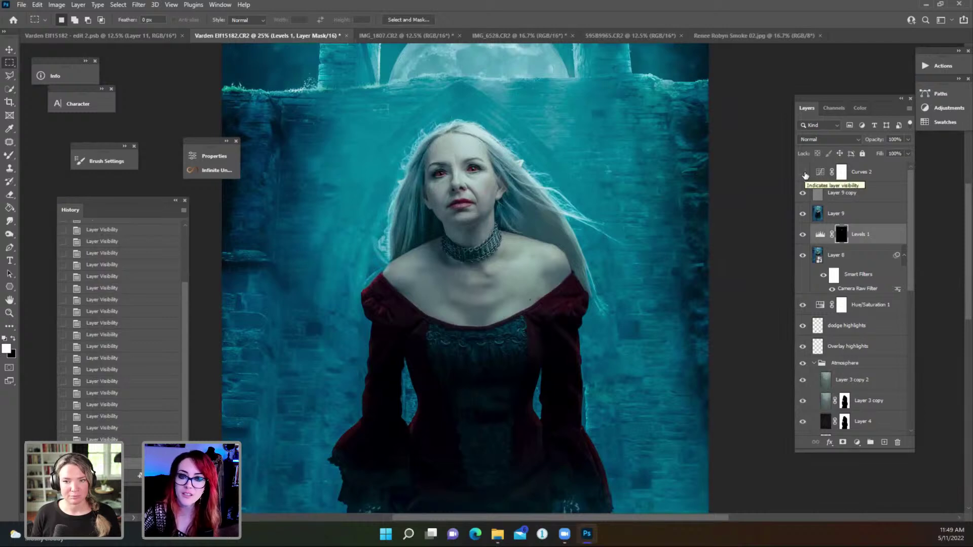
left_click(804, 173)
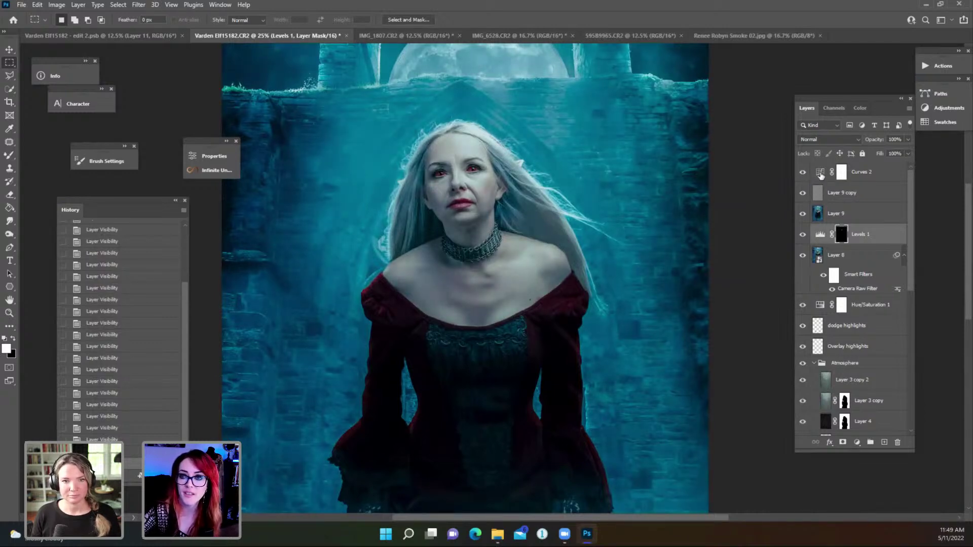
Inspect the Green channel curve of the Curves 2 adjustment and its effect on the whole portrait
double_click(820, 172)
left_click(319, 200)
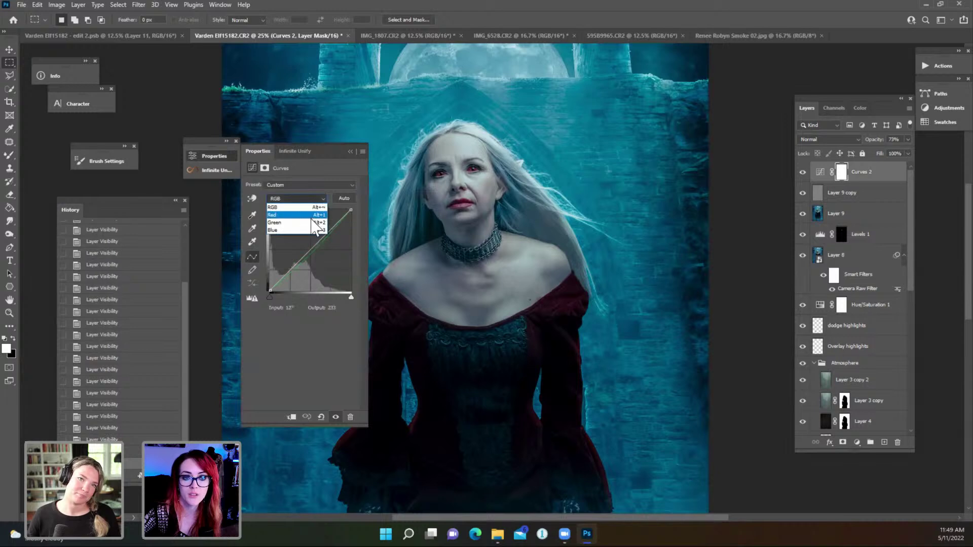
left_click(318, 204)
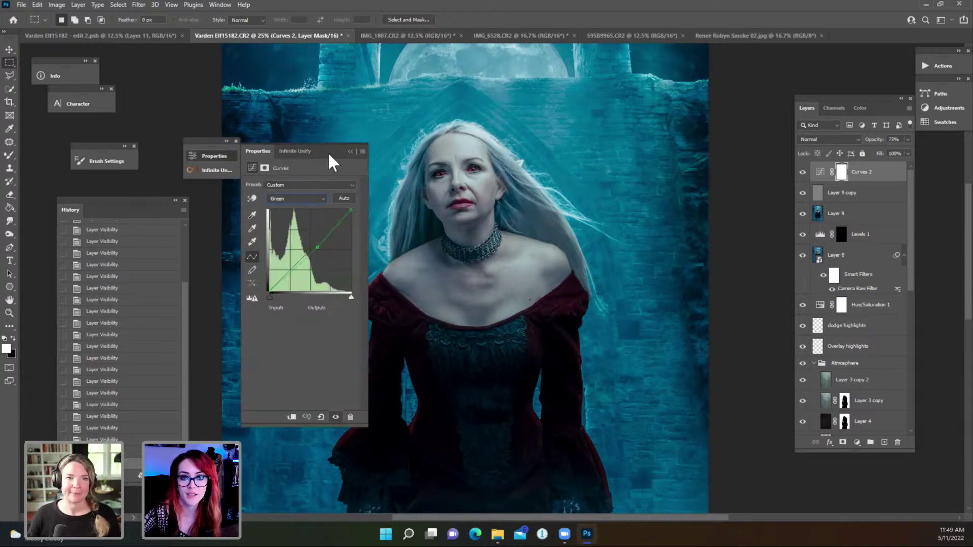
left_click_drag(332, 154, 246, 217)
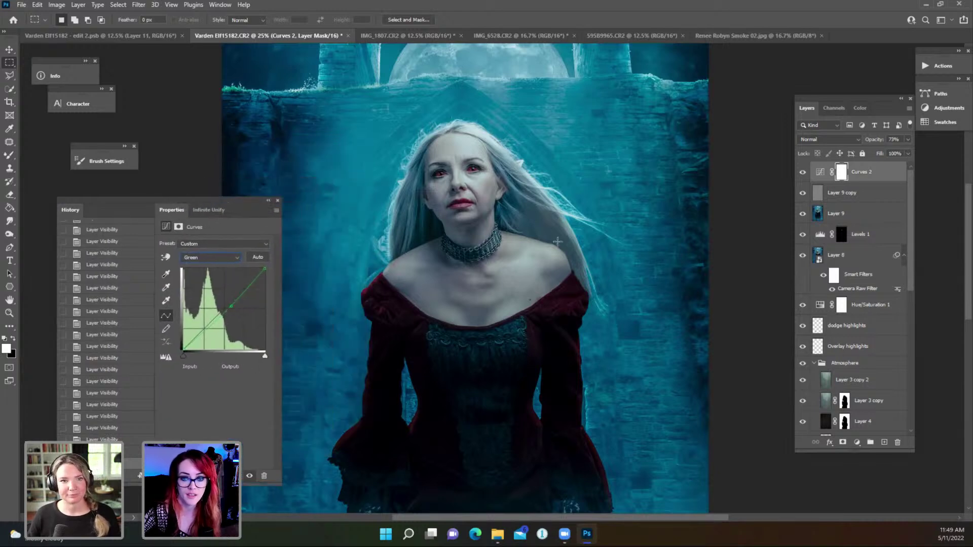
key("ctrl+minus")
key("ctrl+minus")
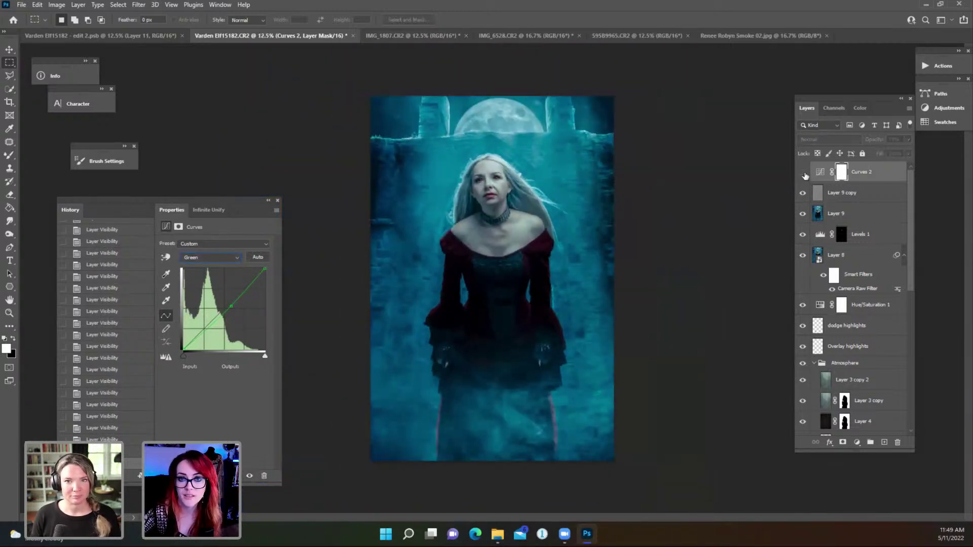
left_click(269, 201)
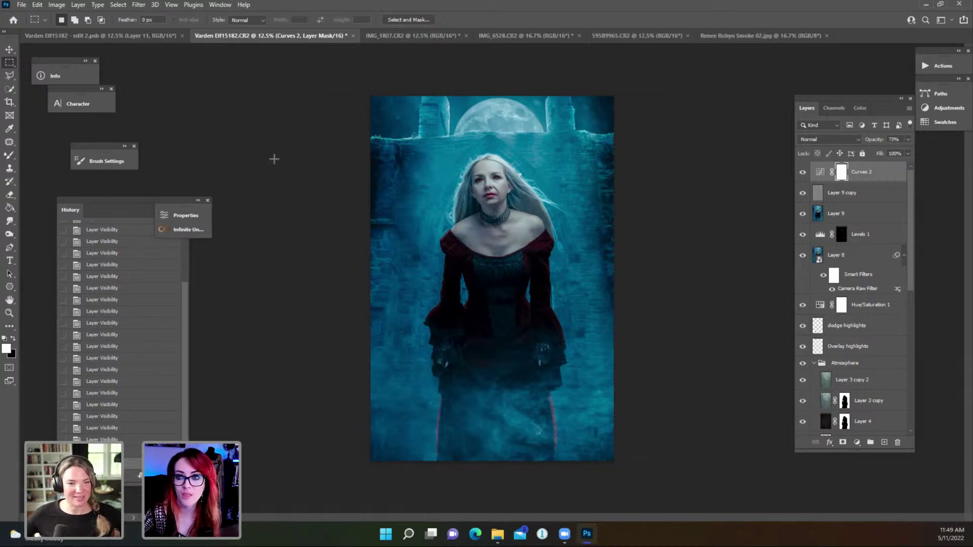
Compare the earlier Varden Elf15182 - edit 2.psb version with the current Varden Elf15182.CR2 edit
left_click(69, 34)
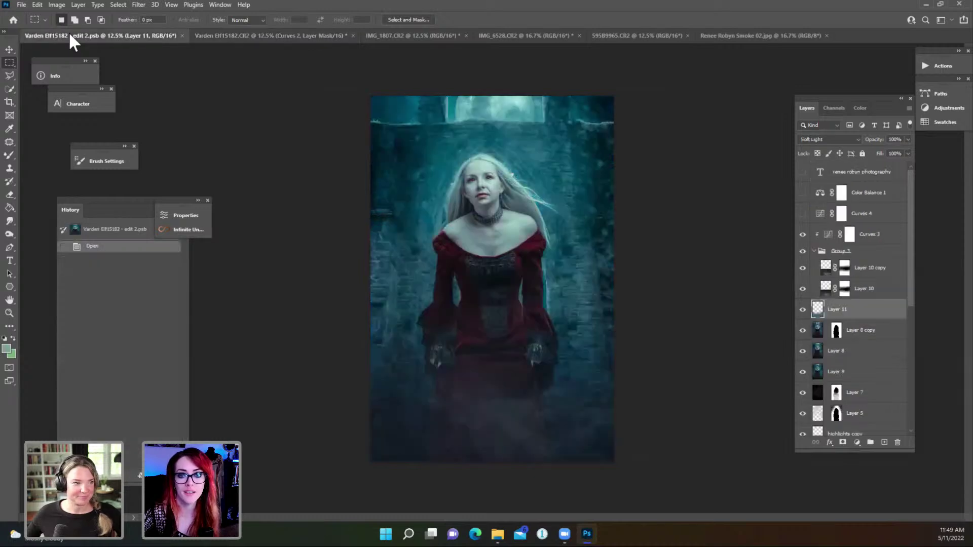
left_click(238, 38)
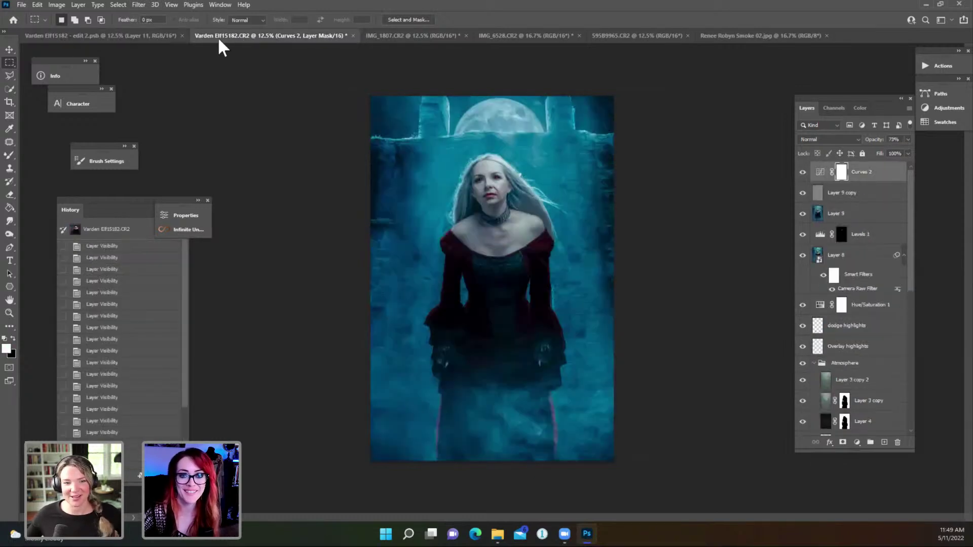
left_click(116, 33)
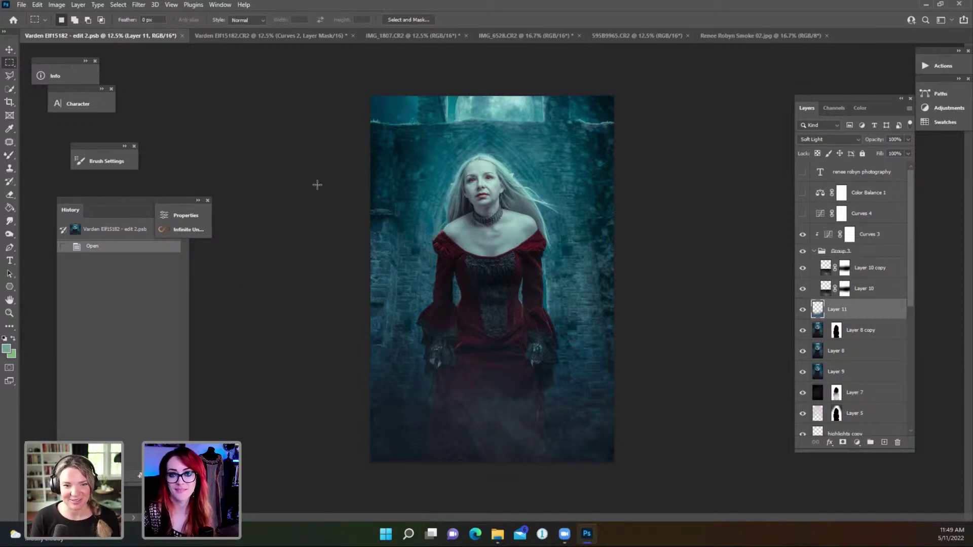
left_click(256, 36)
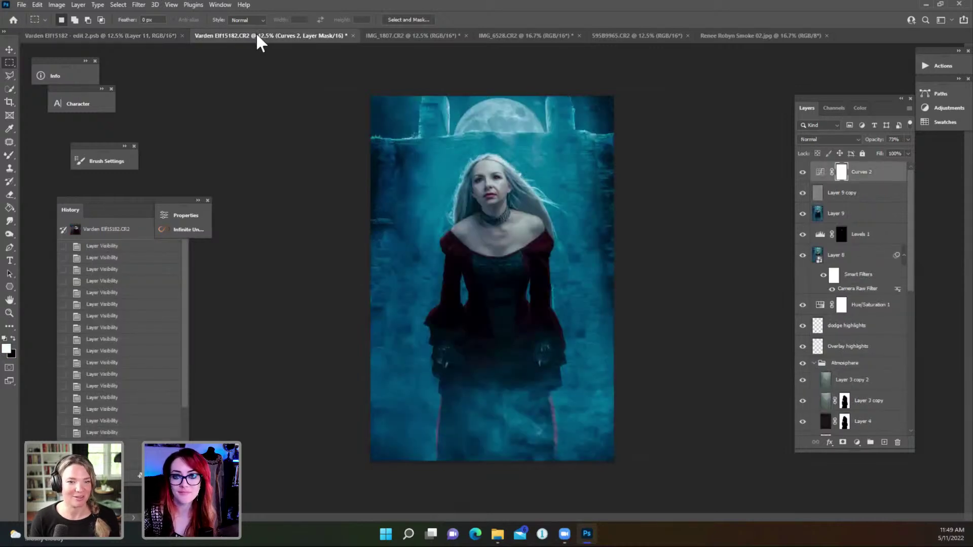
left_click(172, 35)
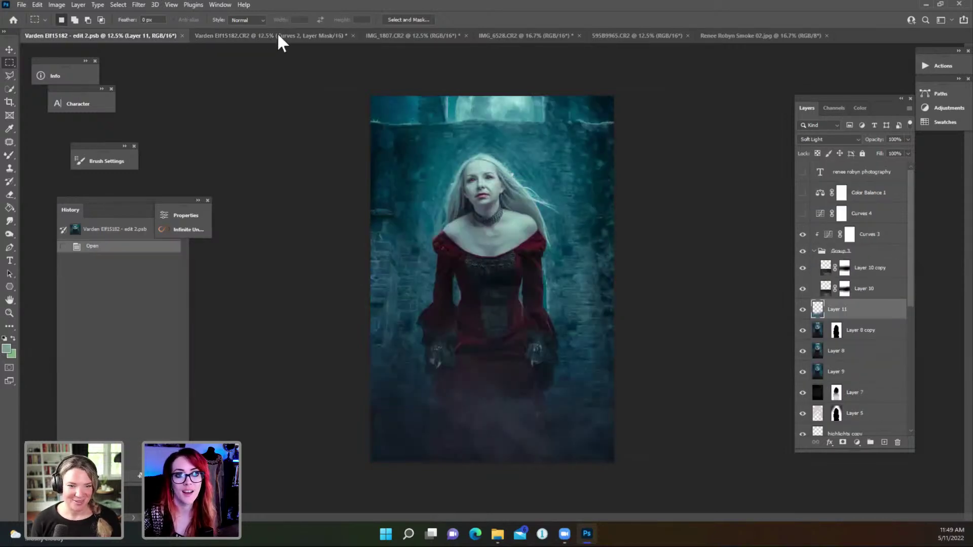
left_click(277, 35)
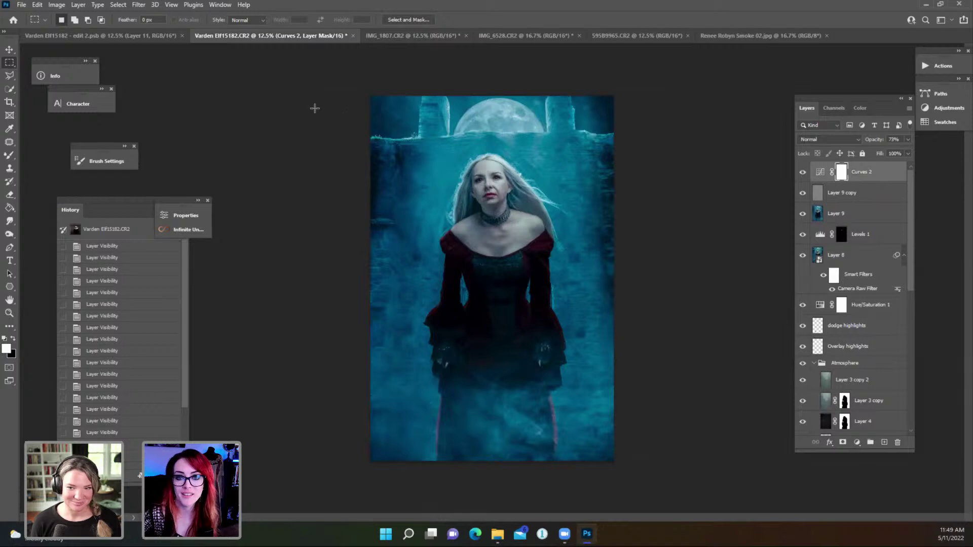
key("ctrl+shift+Tab")
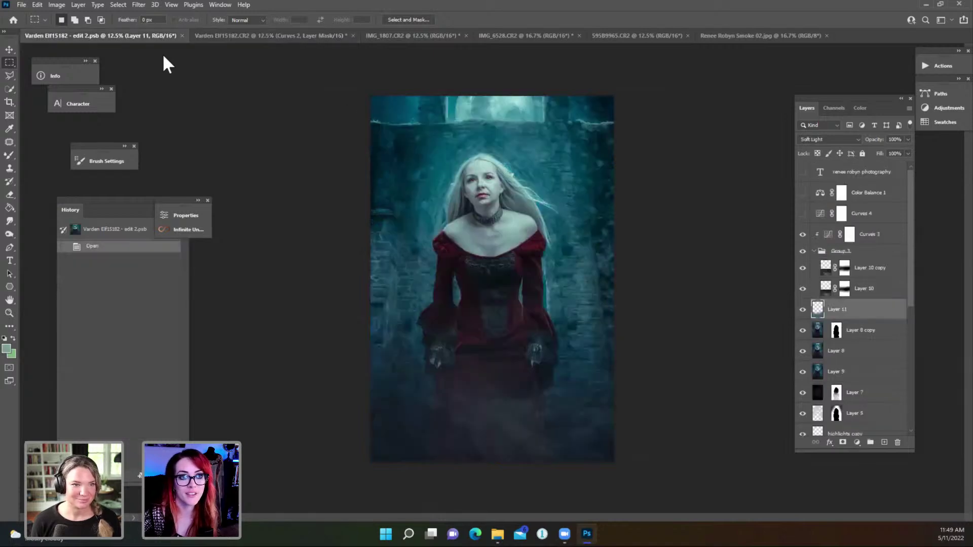
left_click(224, 36)
key("ctrl+shift+Tab")
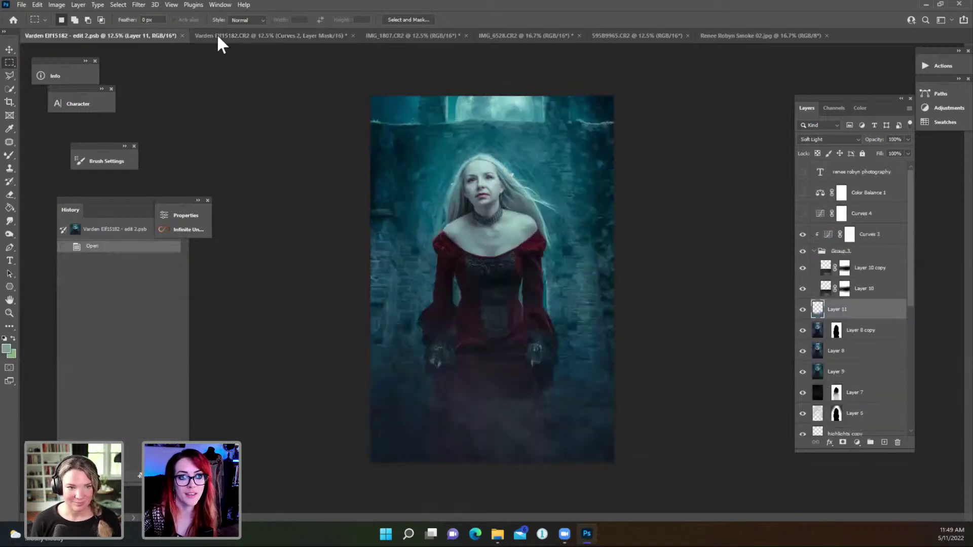
In Varden Elf15182.CR2, stamp the visible layers into a new top layer and mask out the figure using Layer 3 copy's mask, keeping the image targeted
left_click(220, 36)
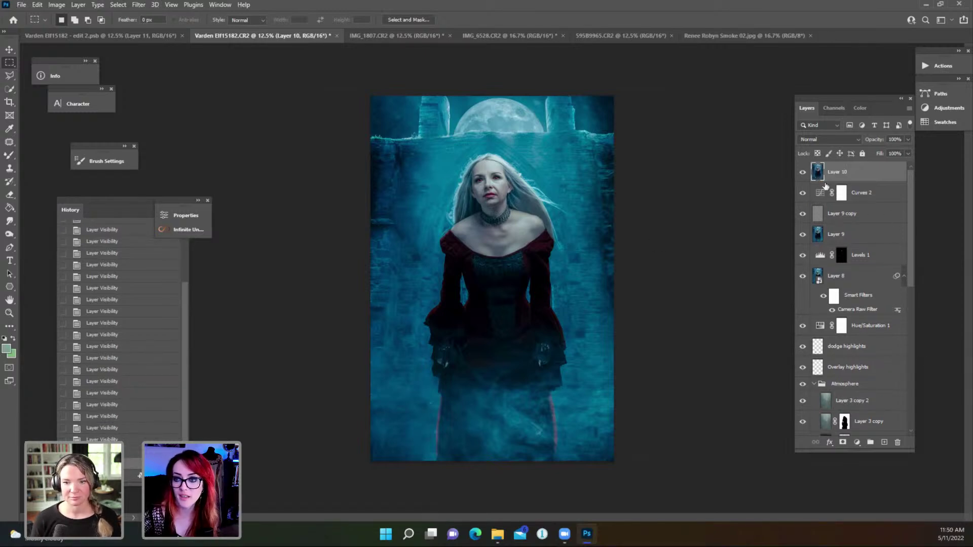
left_click_drag(910, 226, 914, 247)
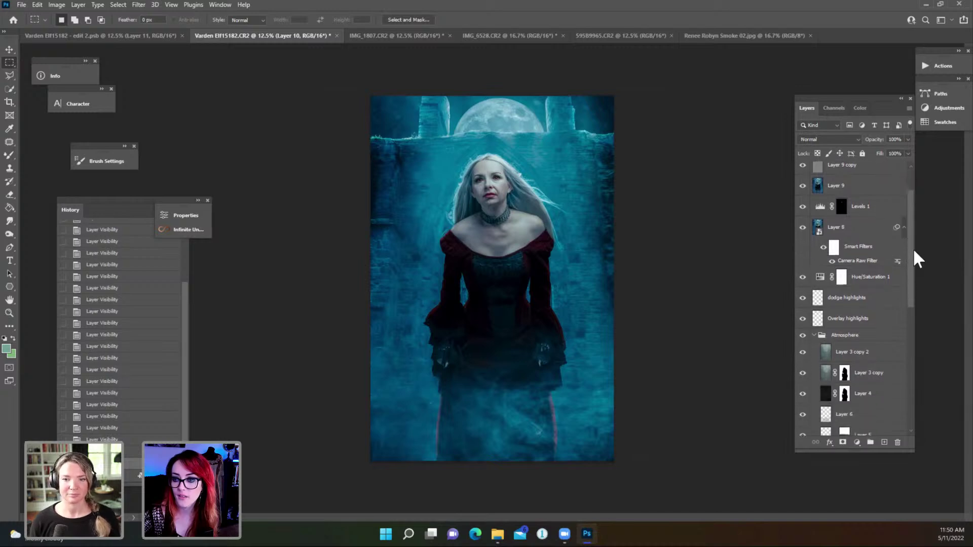
left_click(845, 375, "ctrl")
scroll(904, 274, "up", 2)
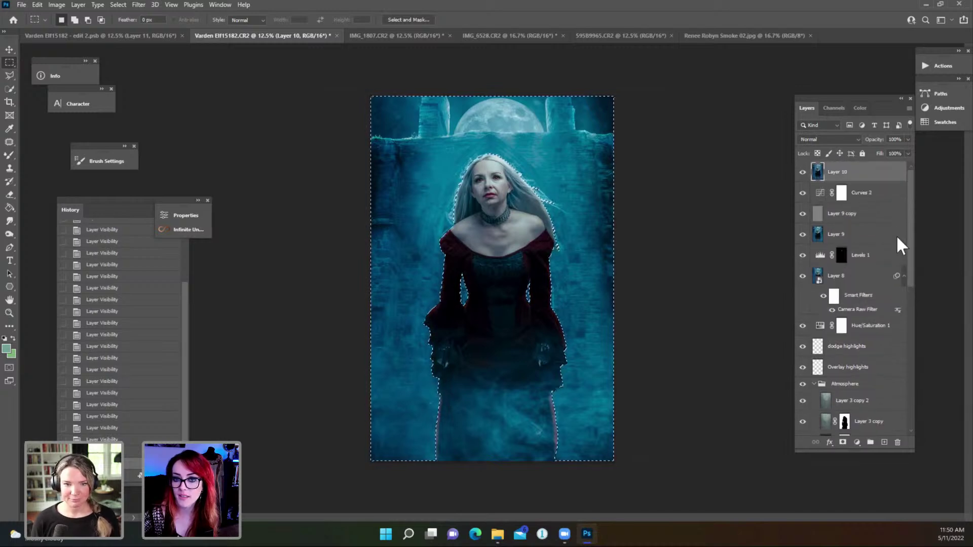
left_click(843, 443)
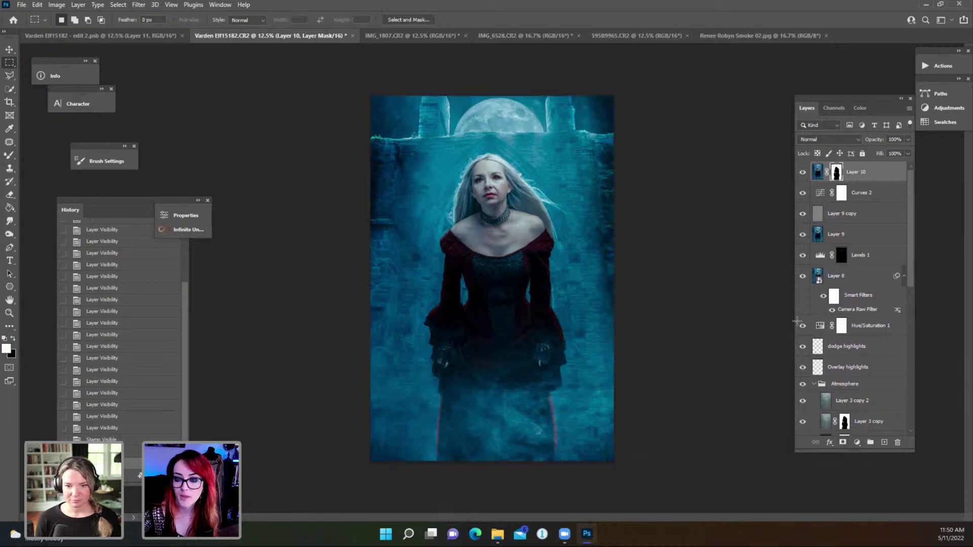
left_click(817, 172)
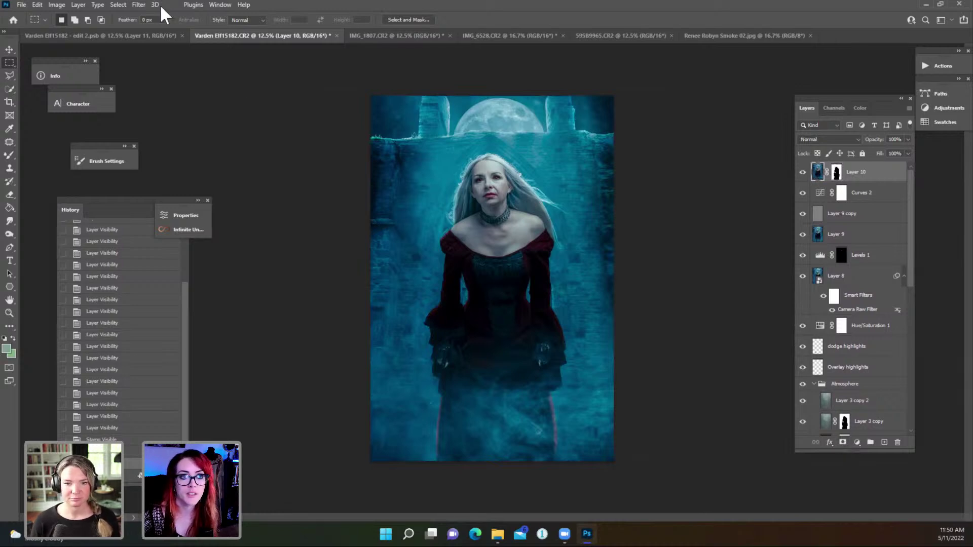
left_click(143, 7)
mouse_move(170, 121)
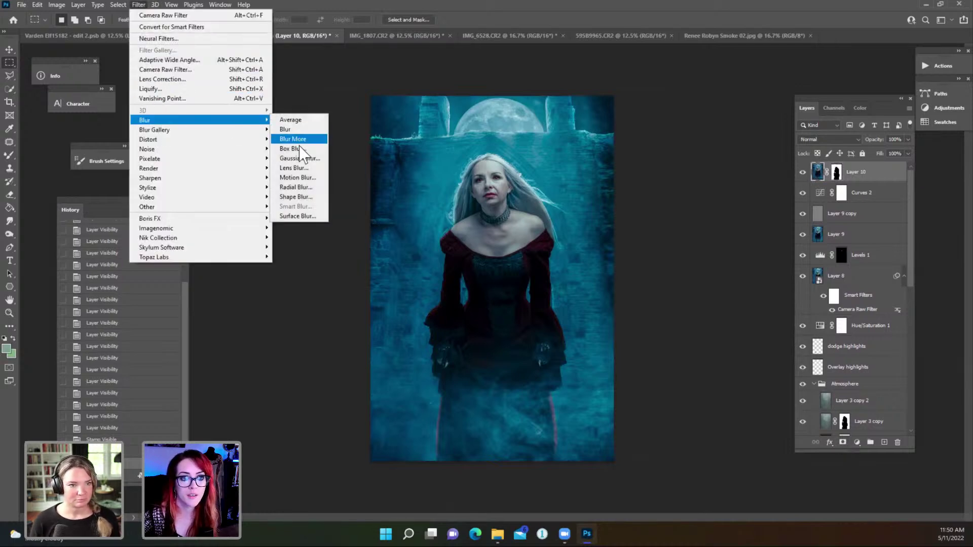
left_click(304, 151)
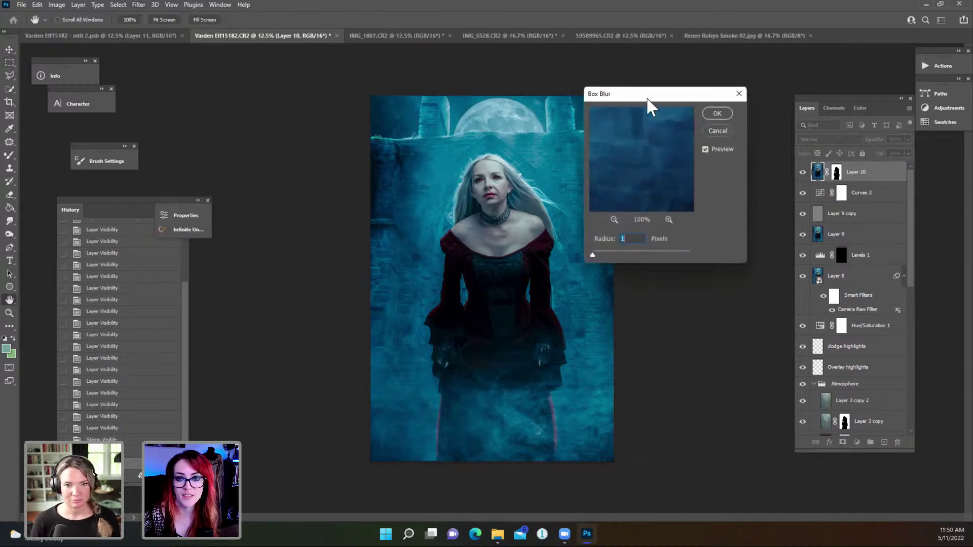
left_click_drag(646, 96, 268, 213)
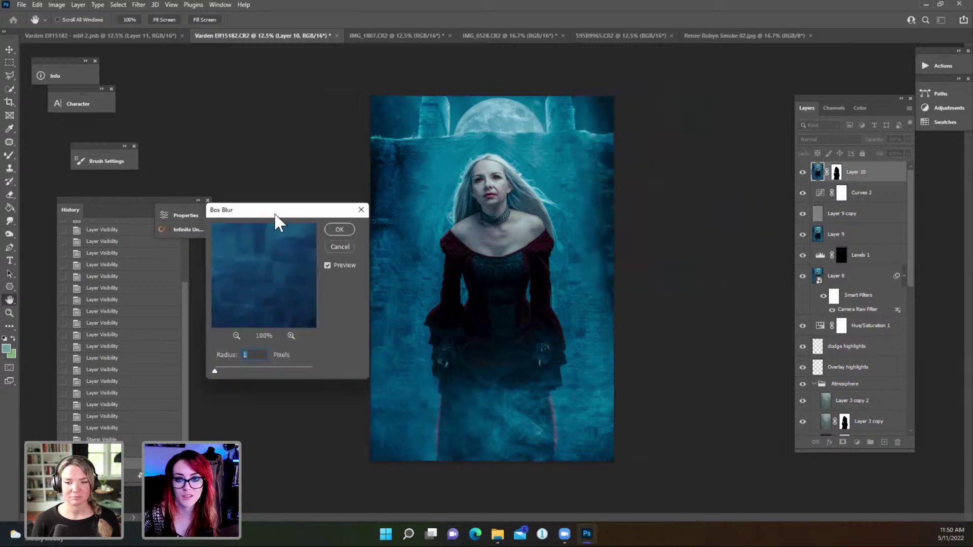
left_click(341, 247)
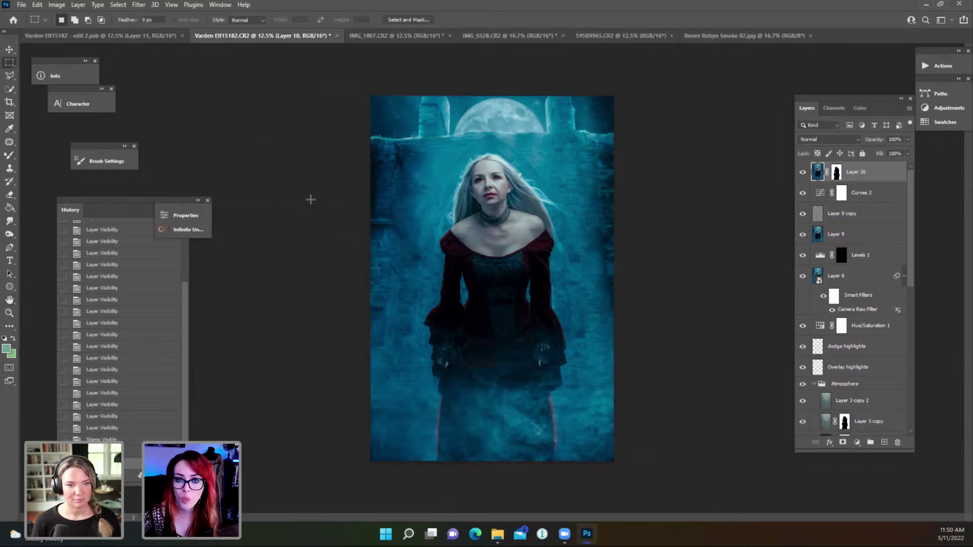
Apply a Box Blur with a 1-pixel radius to the masked stamped layer's image
left_click(134, 4)
mouse_move(152, 120)
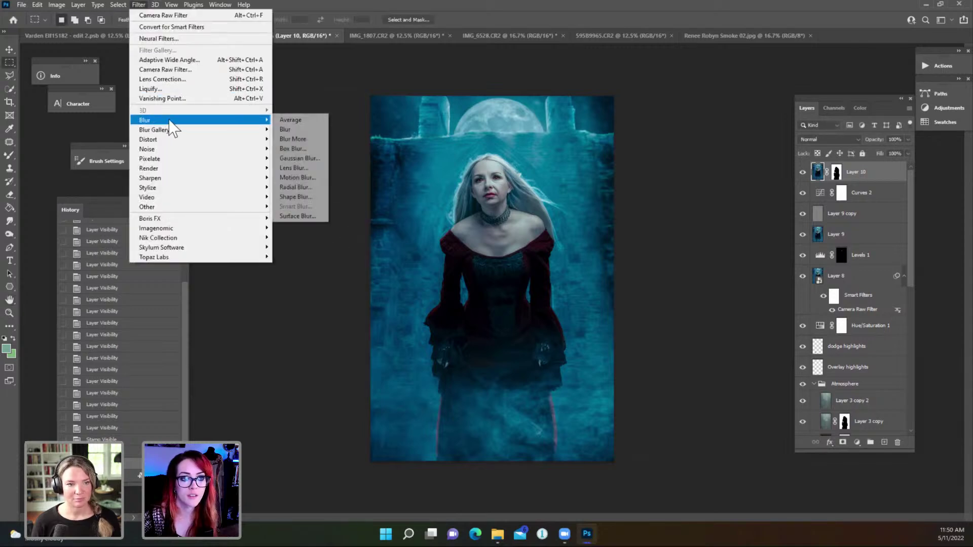
left_click(298, 149)
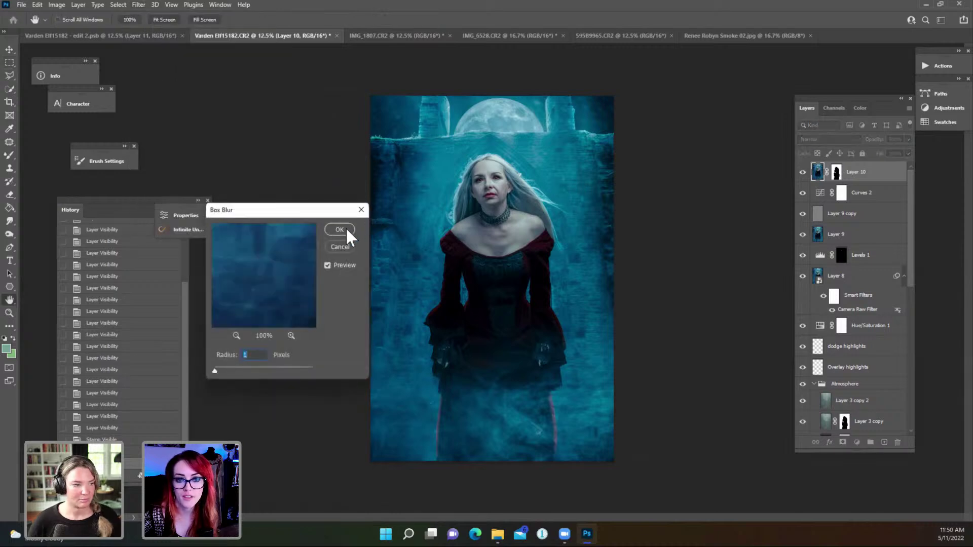
left_click(339, 230)
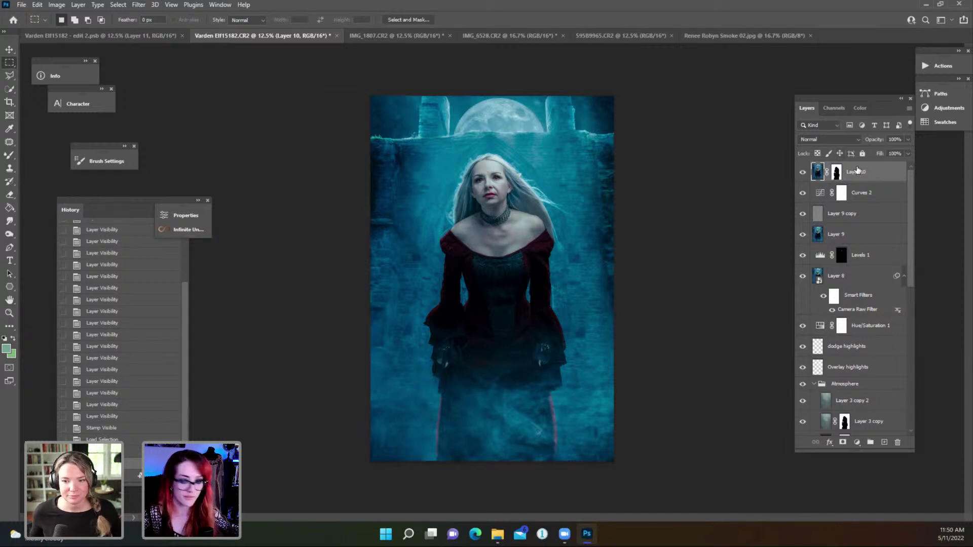
Apply a Box Blur with a 3-pixel radius to Layer 10's image, previewing it around the face and hair edge
key("ctrl+plus")
key("ctrl+plus")
left_click_drag(517, 184, 411, 301)
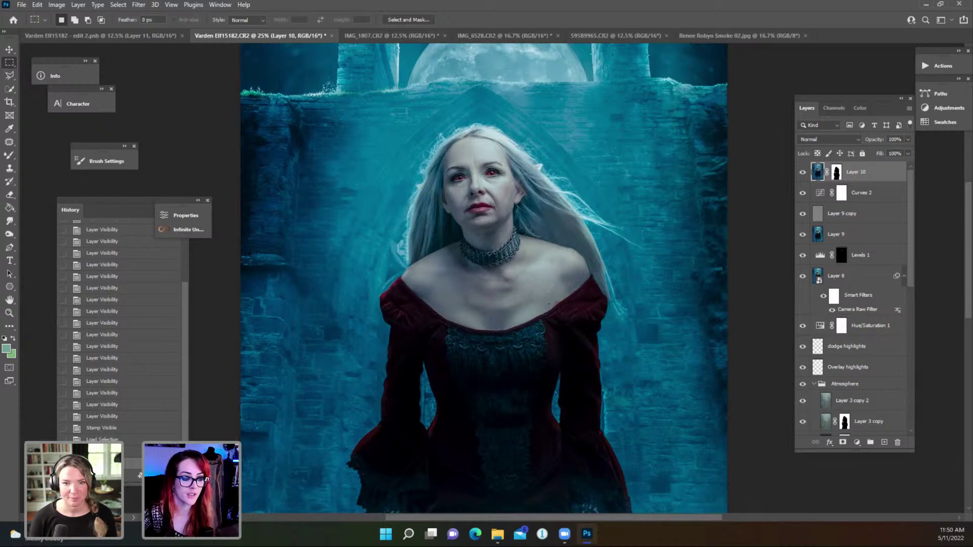
left_click(138, 6)
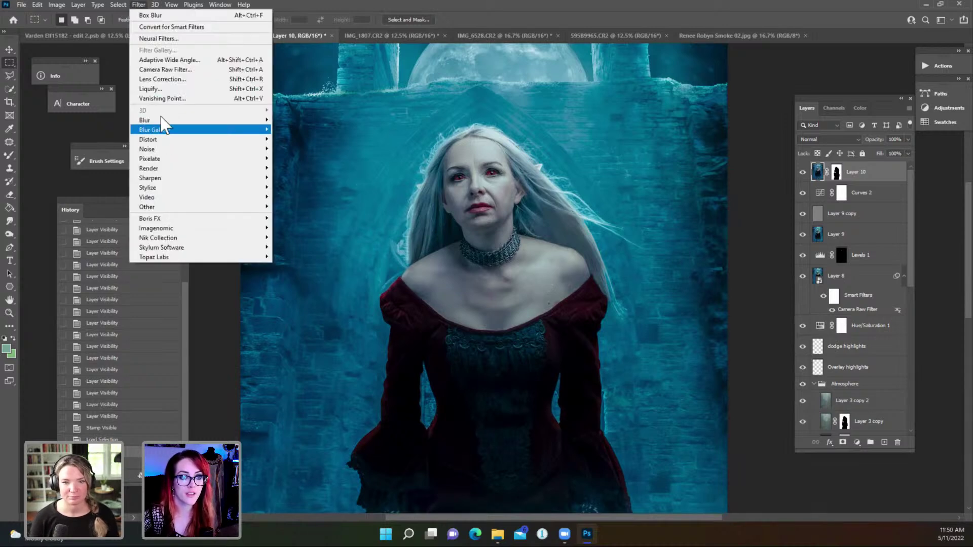
mouse_move(163, 124)
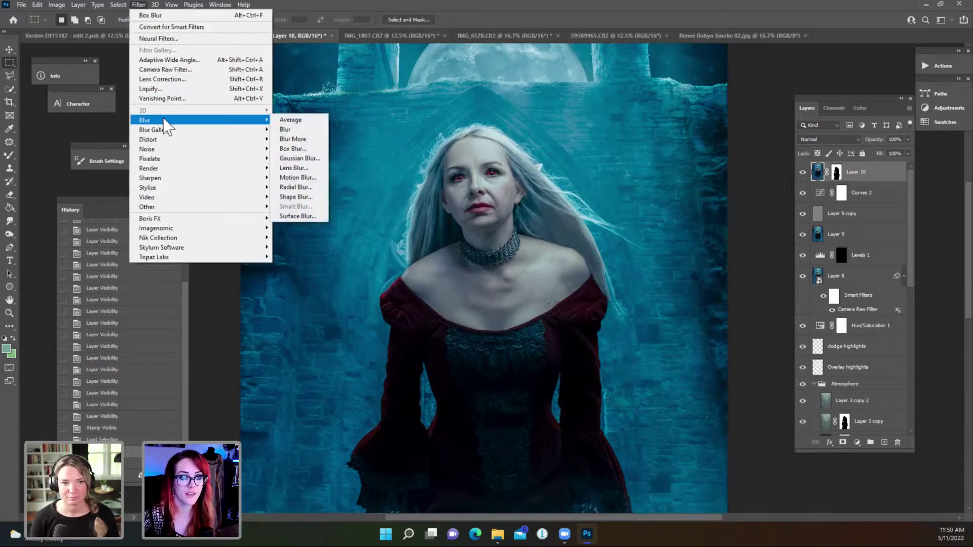
left_click(307, 158)
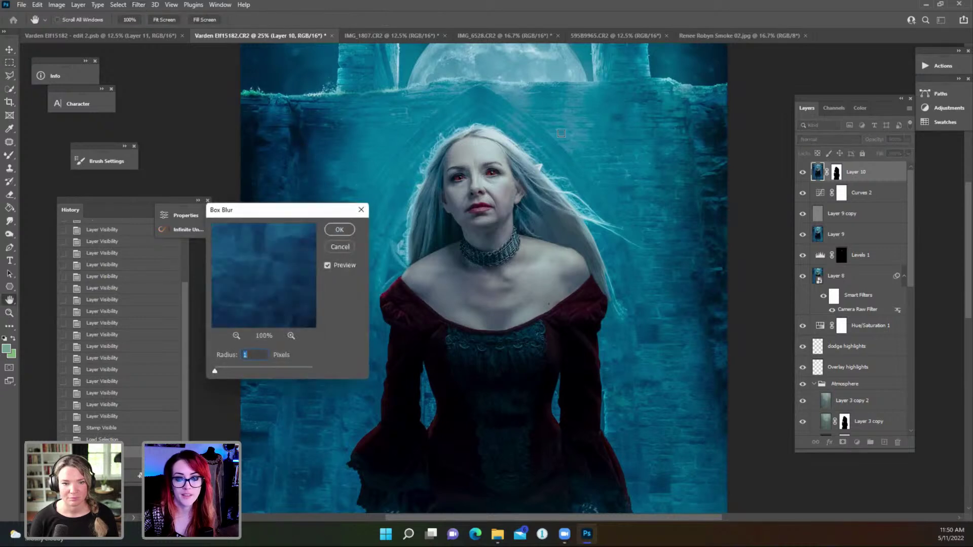
left_click(551, 140)
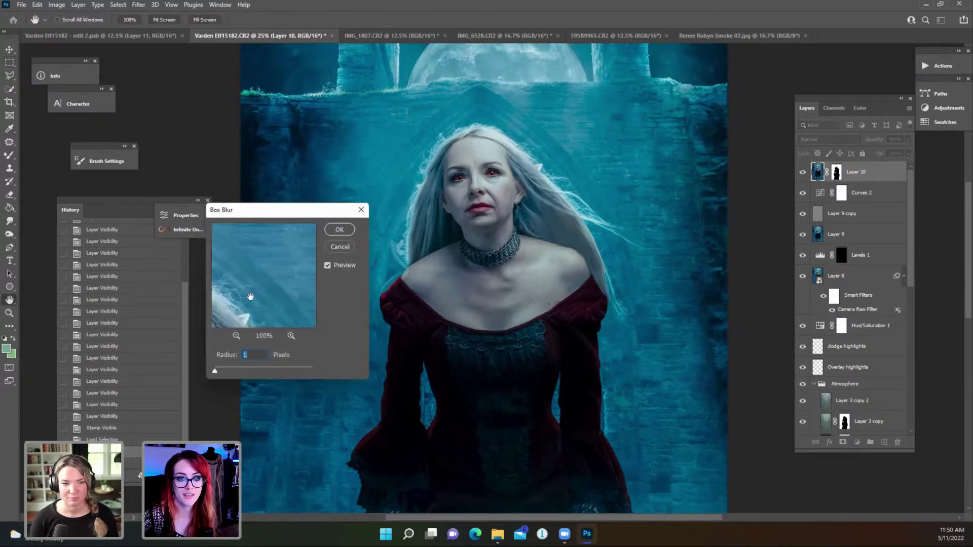
left_click(518, 147)
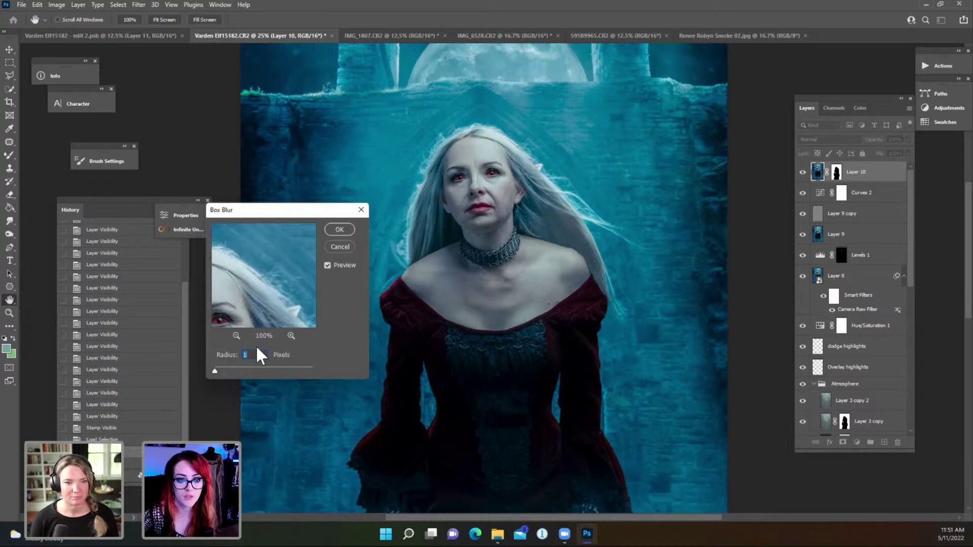
type("3")
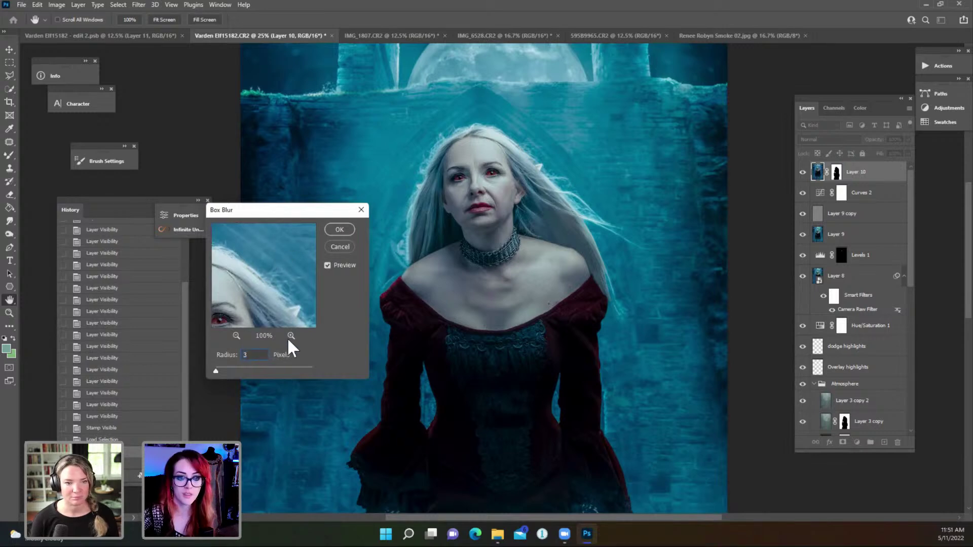
left_click(347, 229)
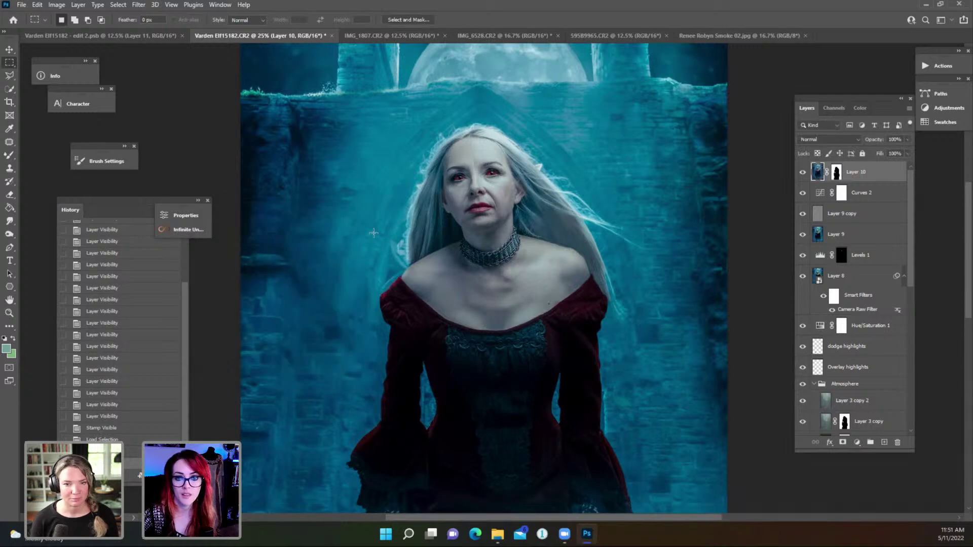
Review the blurred background in full and close up, and duplicate Layer 10 with its mask
key("ctrl+minus")
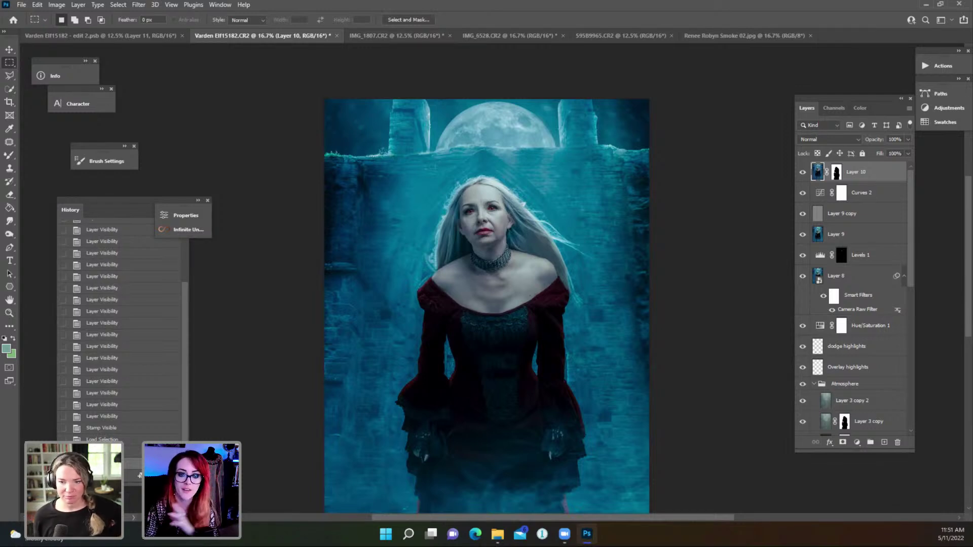
key("ctrl+minus")
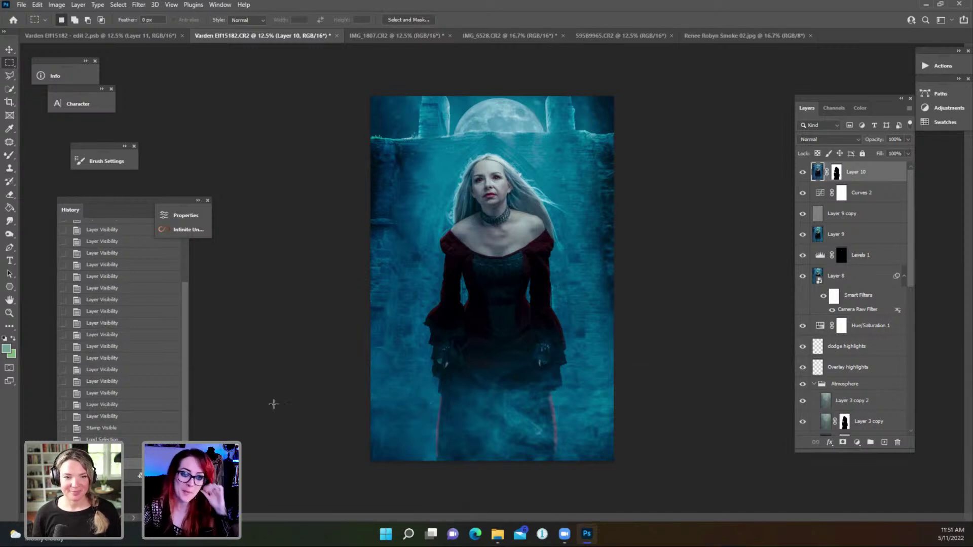
key("ctrl+plus")
key("ctrl+plus")
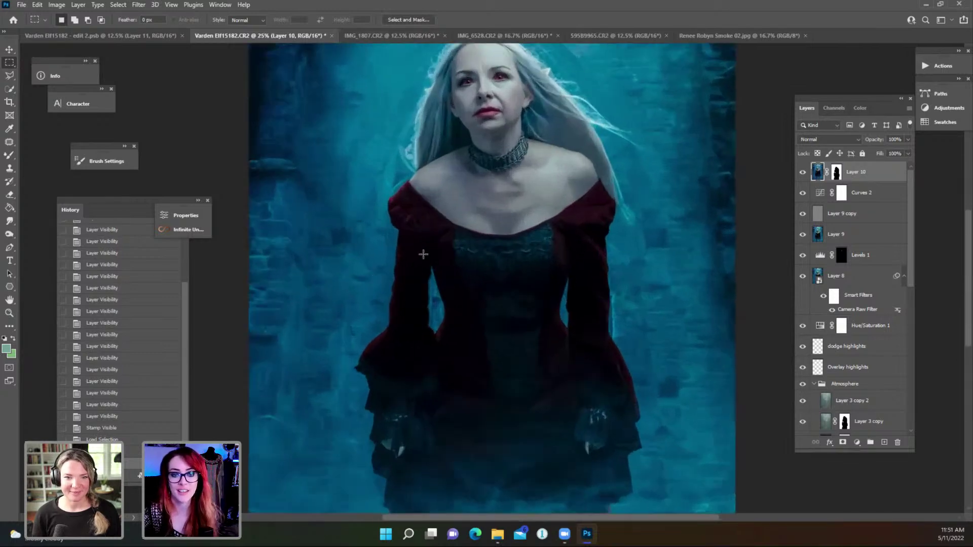
left_click_drag(357, 245, 336, 358)
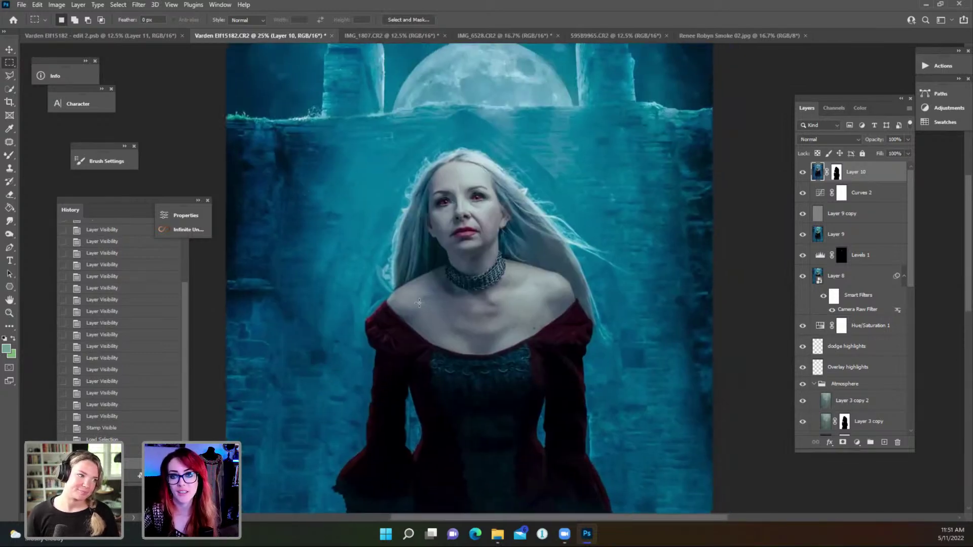
left_click_drag(495, 201, 454, 271)
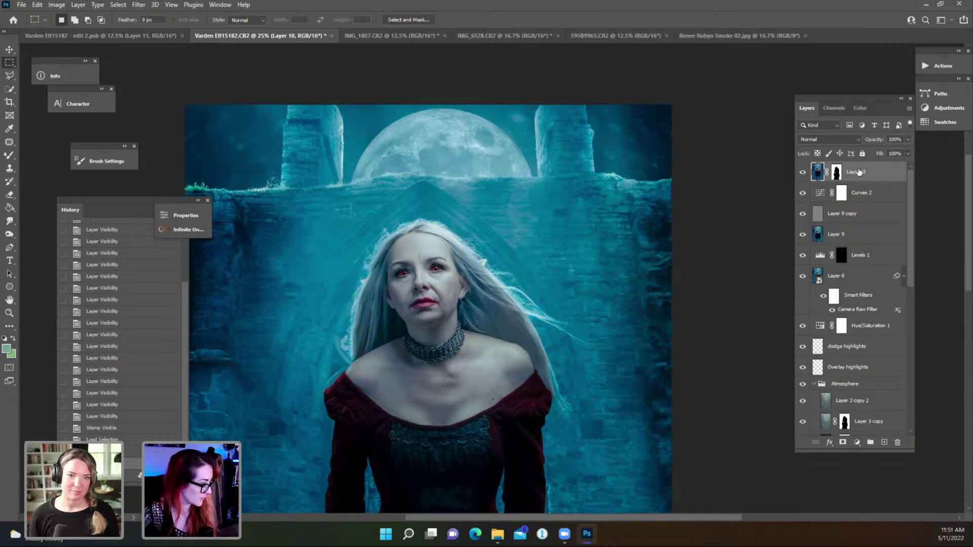
key("ctrl+j")
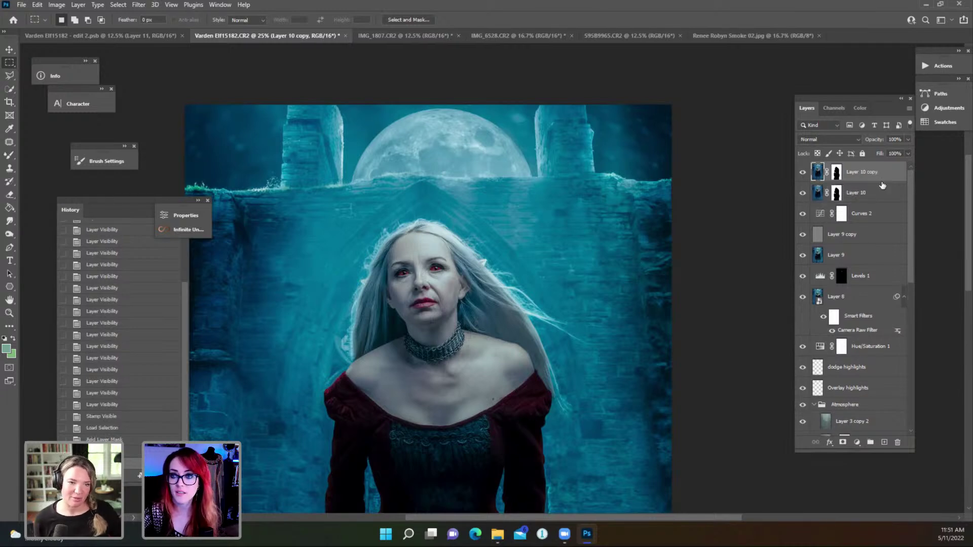
Replace Layer 10 copy's mask with one made from Layer 1's mask selection, and target the layer's image
left_click_drag(910, 257, 913, 367)
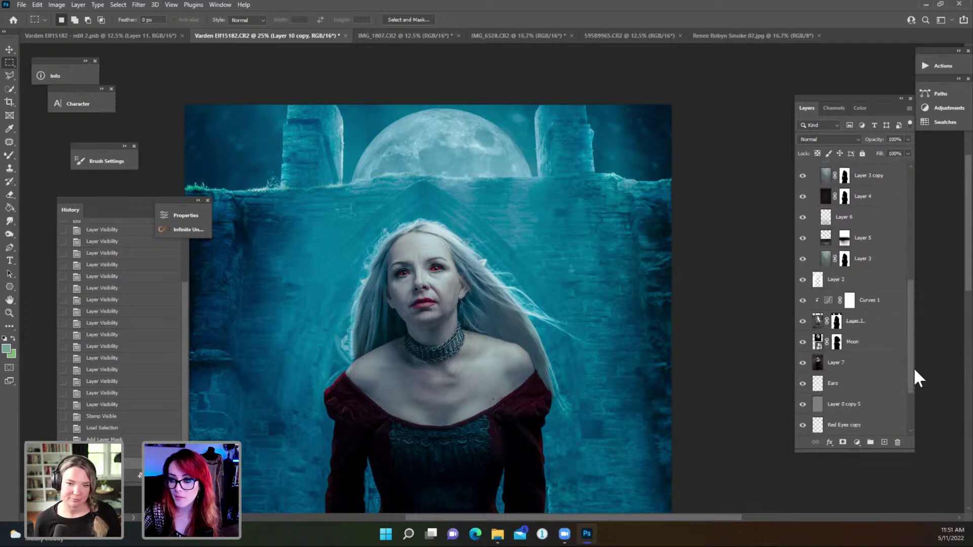
left_click(836, 322, "ctrl")
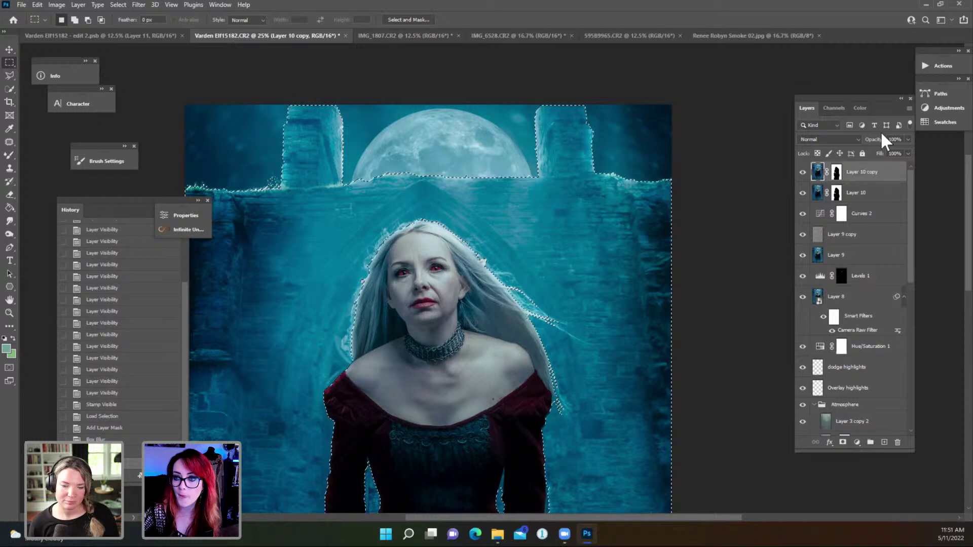
left_click(836, 172)
right_click(838, 173)
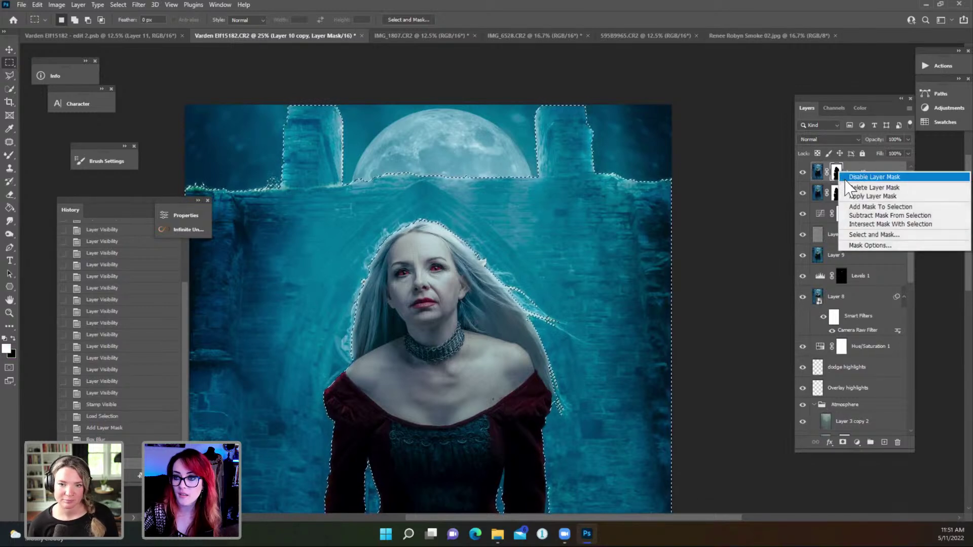
left_click(854, 188)
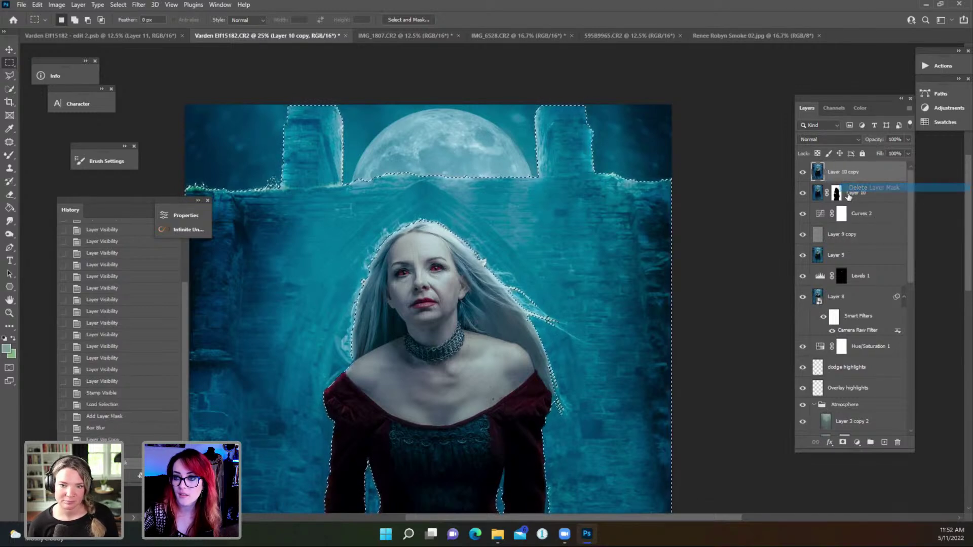
left_click(843, 443)
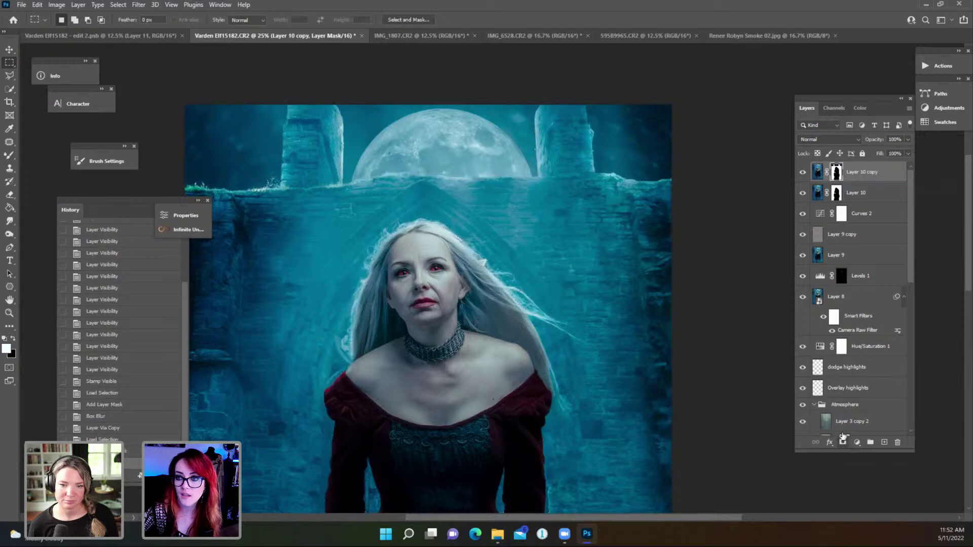
left_click(817, 172)
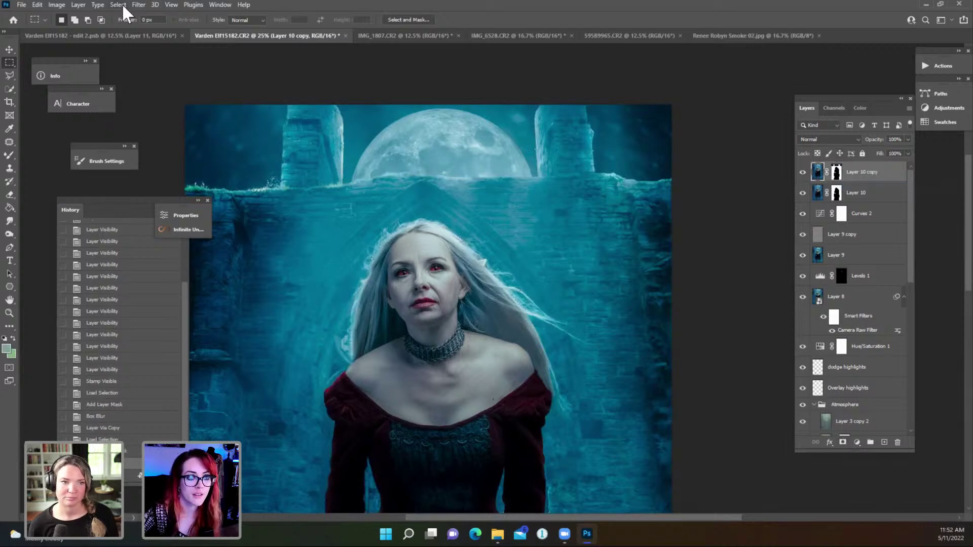
Reapply the last Box Blur to Layer 10 copy's image and toggle that layer's visibility to check the effect
left_click(138, 4)
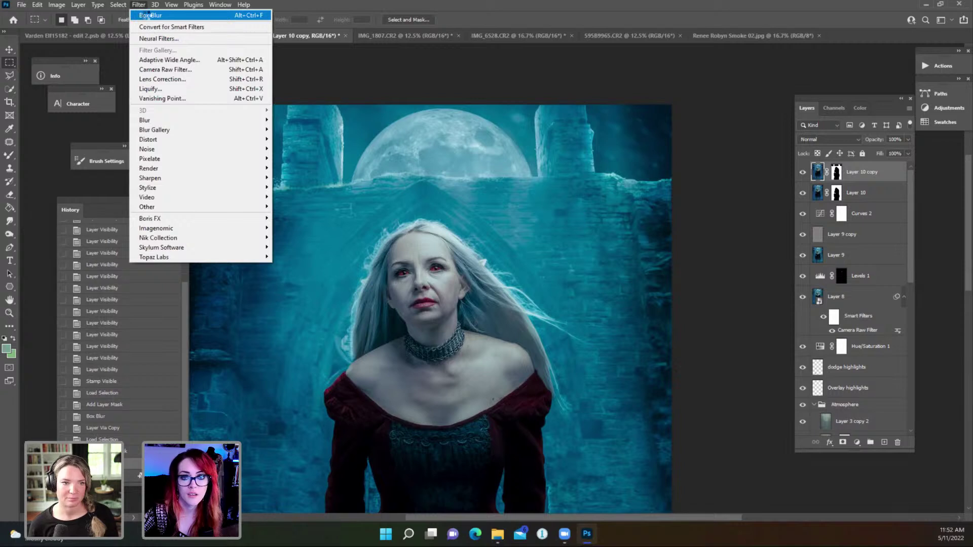
left_click(147, 23)
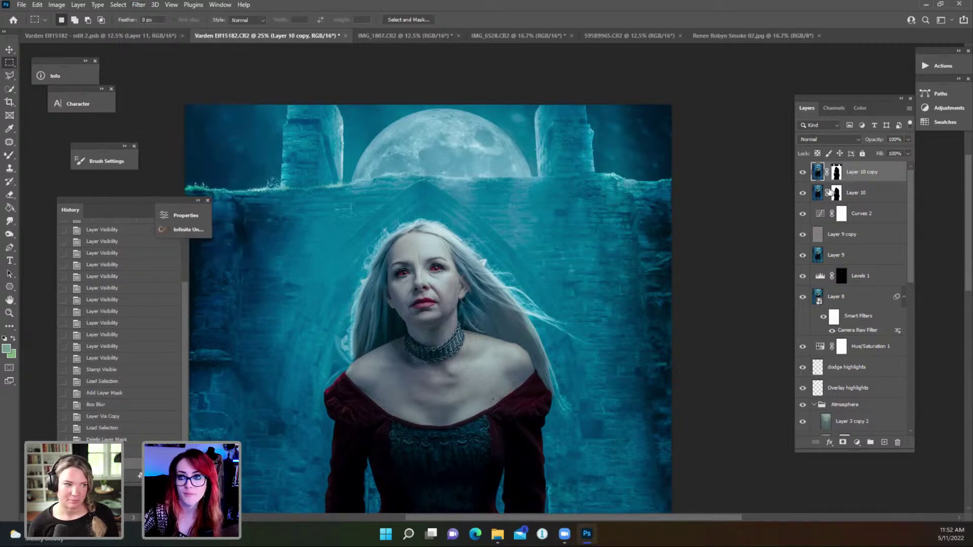
left_click(139, 4)
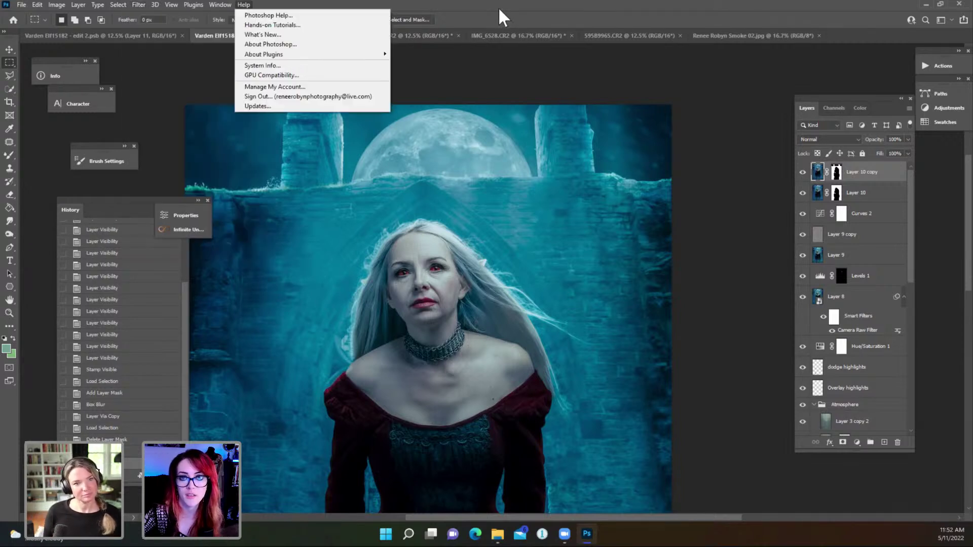
left_click(635, 92)
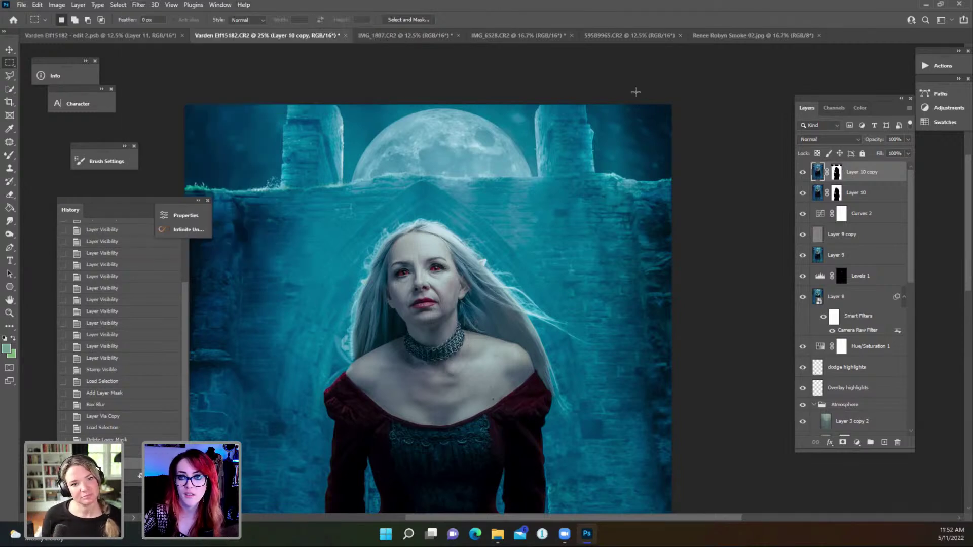
left_click(804, 173)
left_click(804, 173)
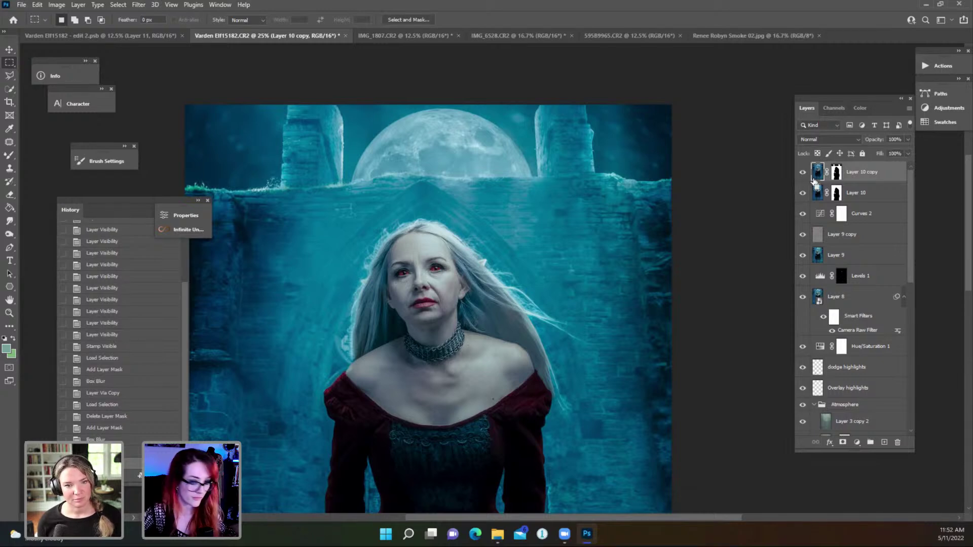
Compare the whole Varden Elf15182.CR2 portrait with the earlier Varden Elf15182 - edit 2.psb version
key("ctrl+minus")
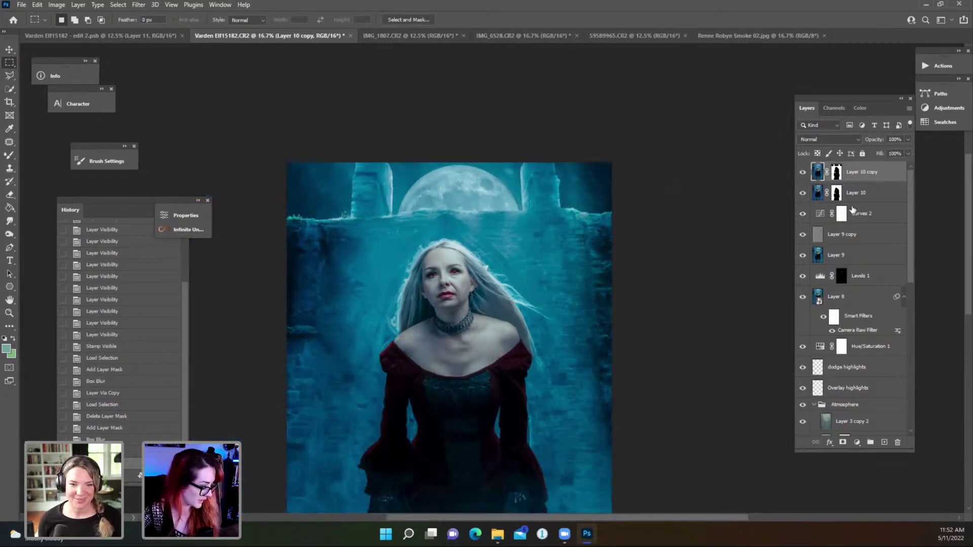
key("ctrl+minus")
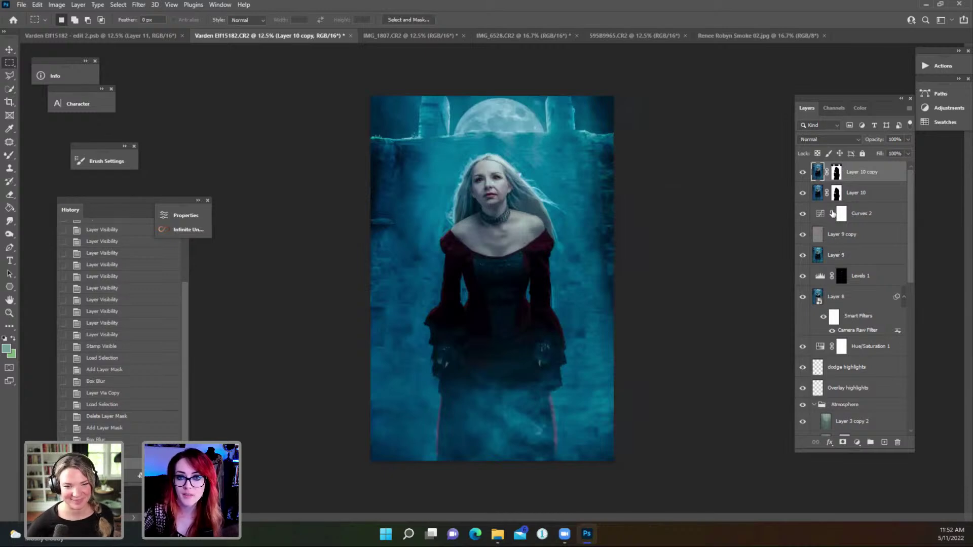
left_click(89, 35)
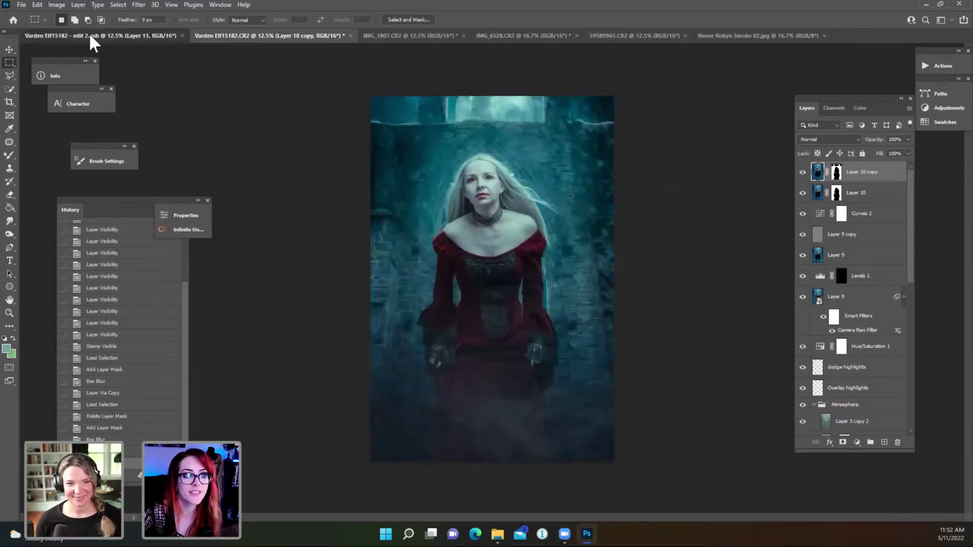
left_click(223, 35)
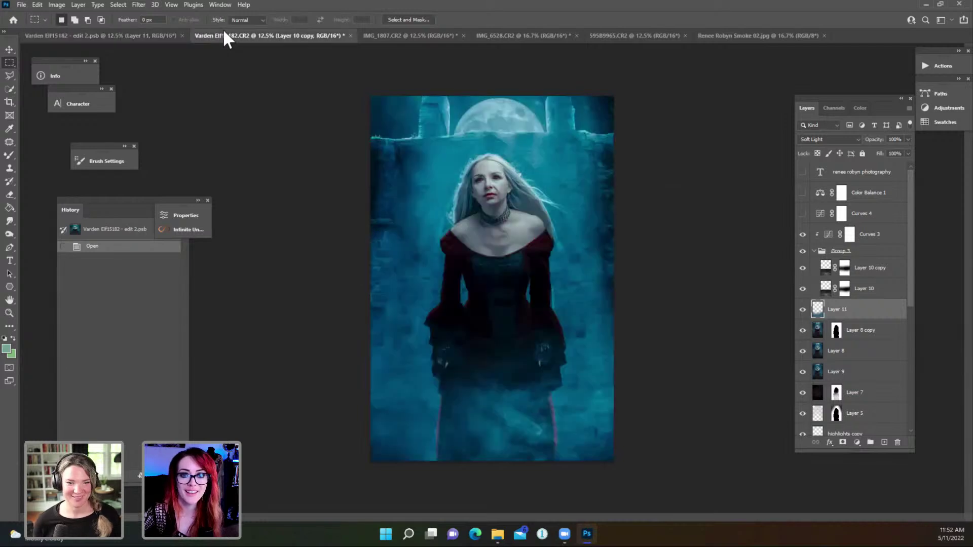
left_click(140, 34)
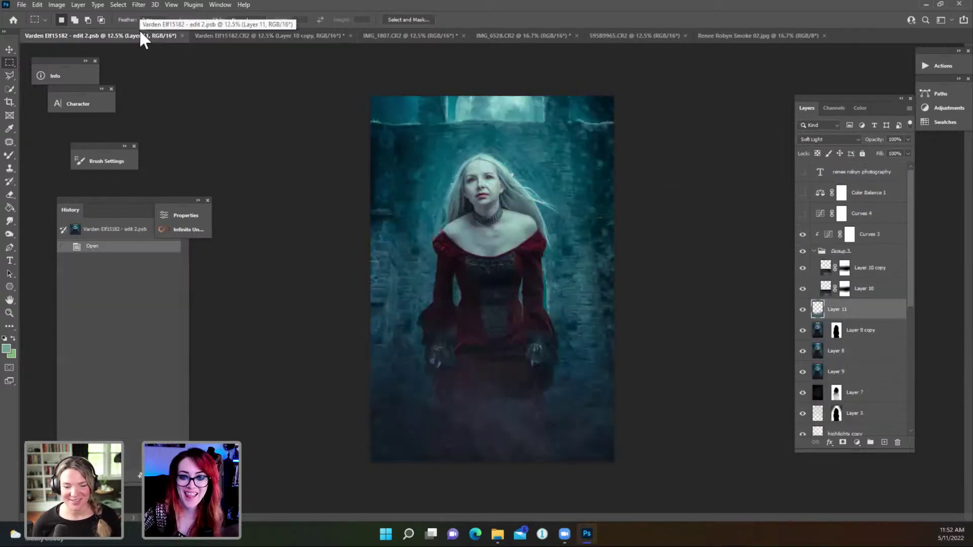
left_click(211, 35)
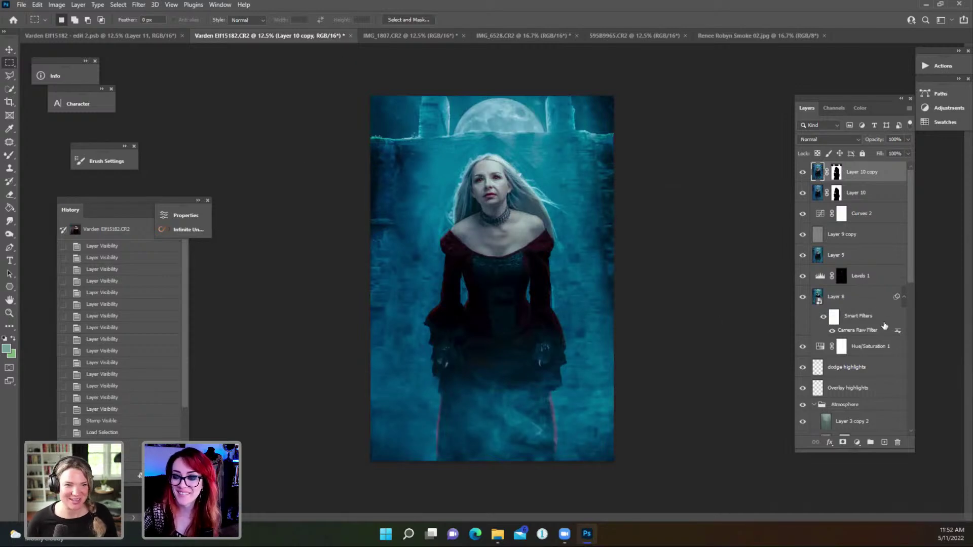
Save the portrait as Varden Elf15182 in Large Document Format (PSB) in the Adobe Live folder, with Maximize Compatibility turned off
scroll(884, 325, "down", 3)
scroll(884, 326, "down", 3)
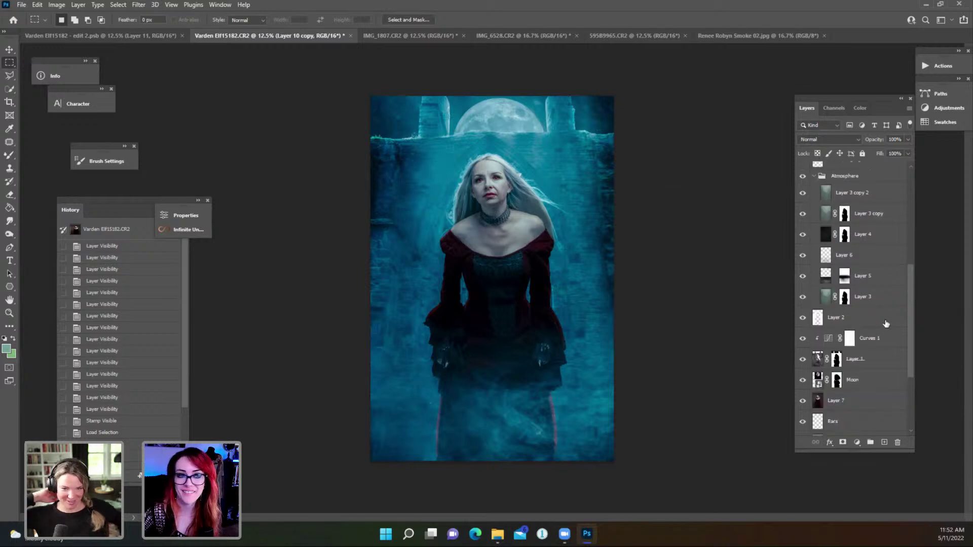
left_click(24, 5)
left_click(51, 125)
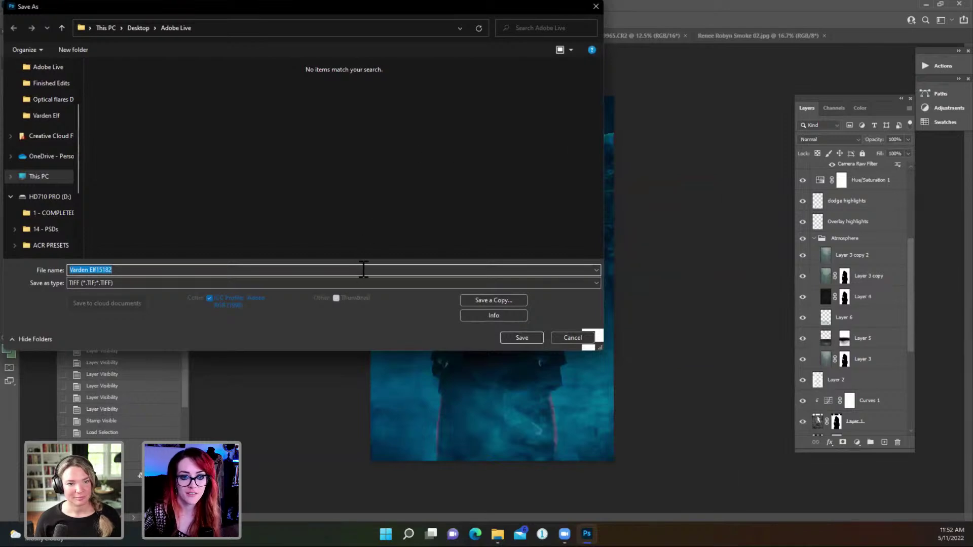
left_click(376, 283)
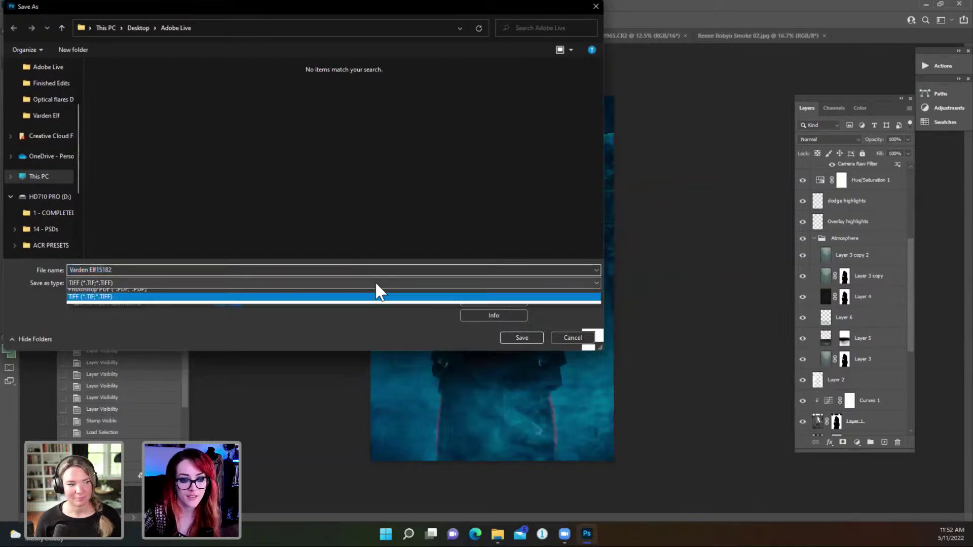
left_click(382, 302)
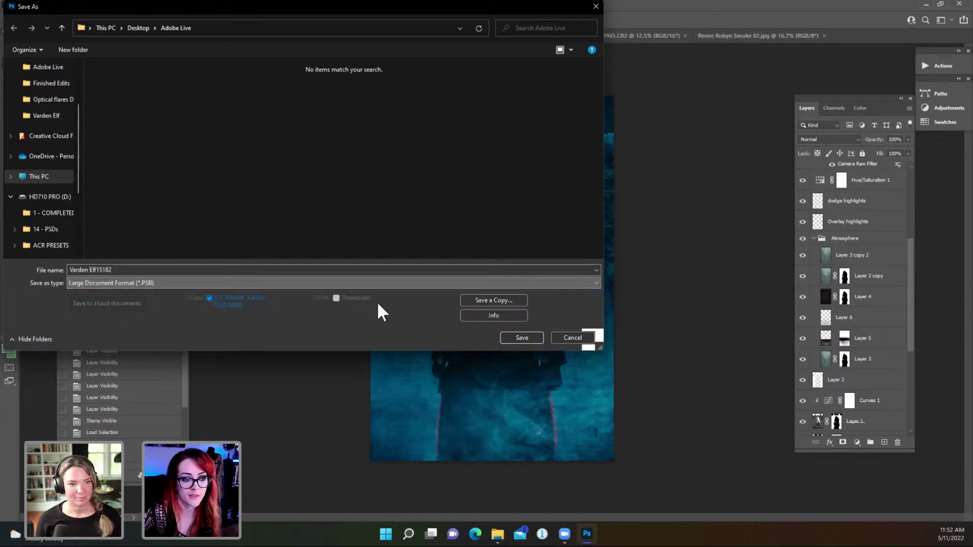
left_click(521, 337)
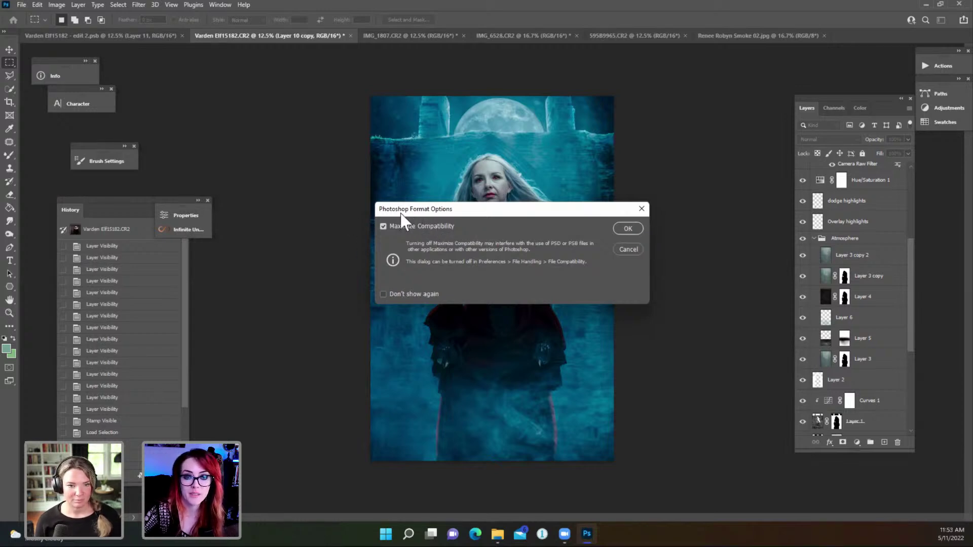
left_click(433, 227)
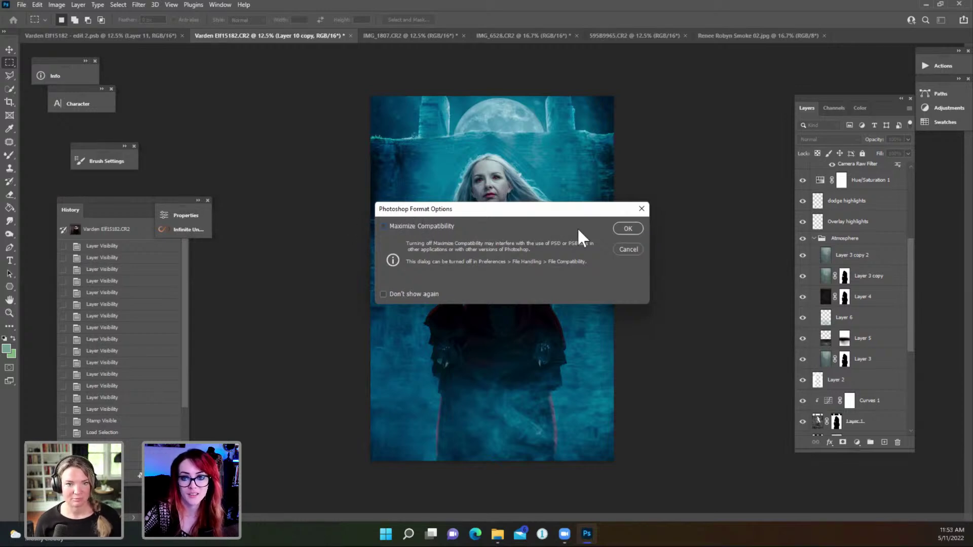
left_click(621, 228)
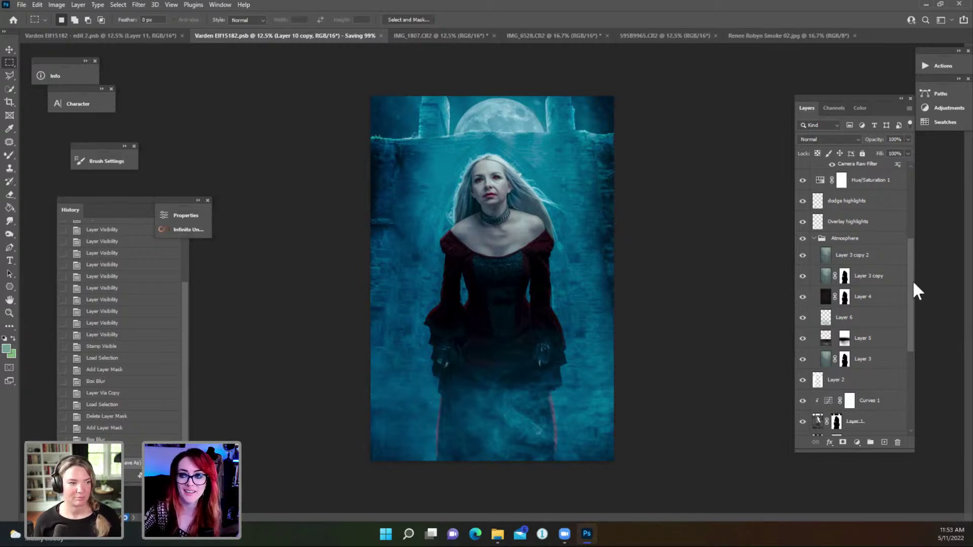
Group all layers from Layer 10 copy down to Moon, hide the group, and select Layer 7
left_click_drag(912, 280, 911, 203)
scroll(873, 286, "down", 10)
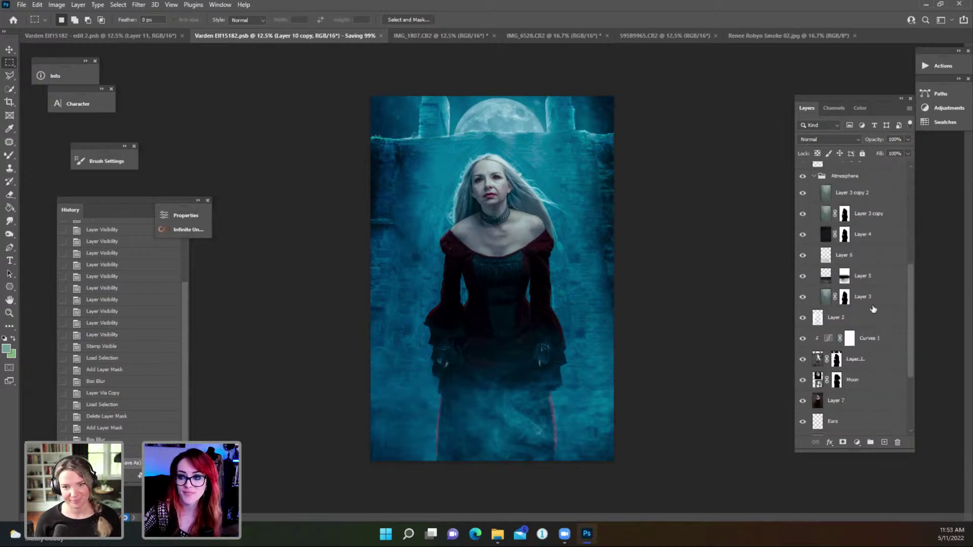
scroll(873, 309, "down", 3)
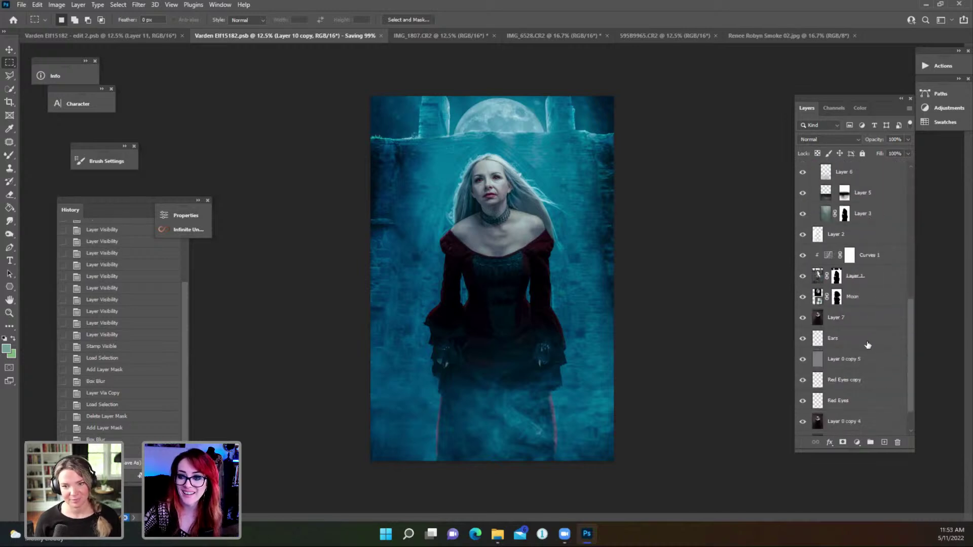
left_click(868, 300, "shift")
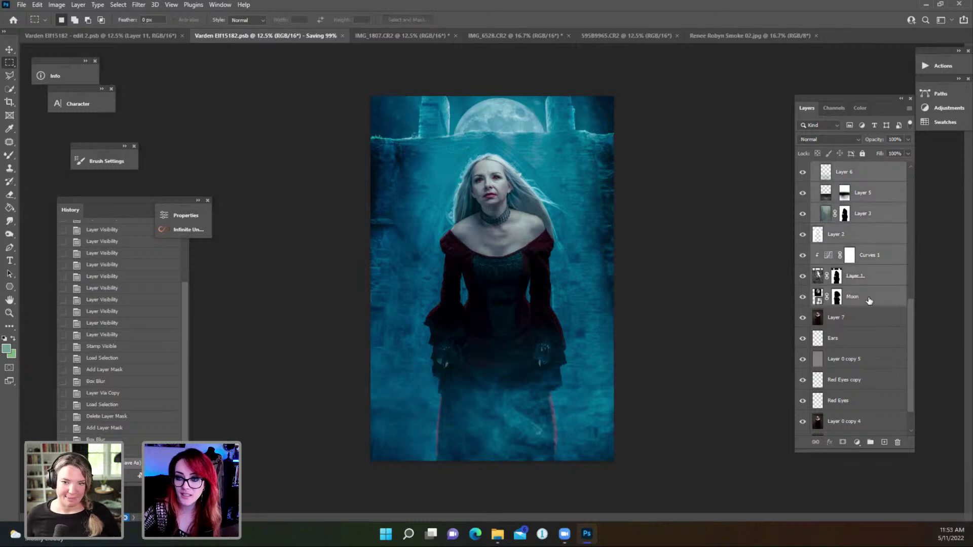
key("ctrl+g")
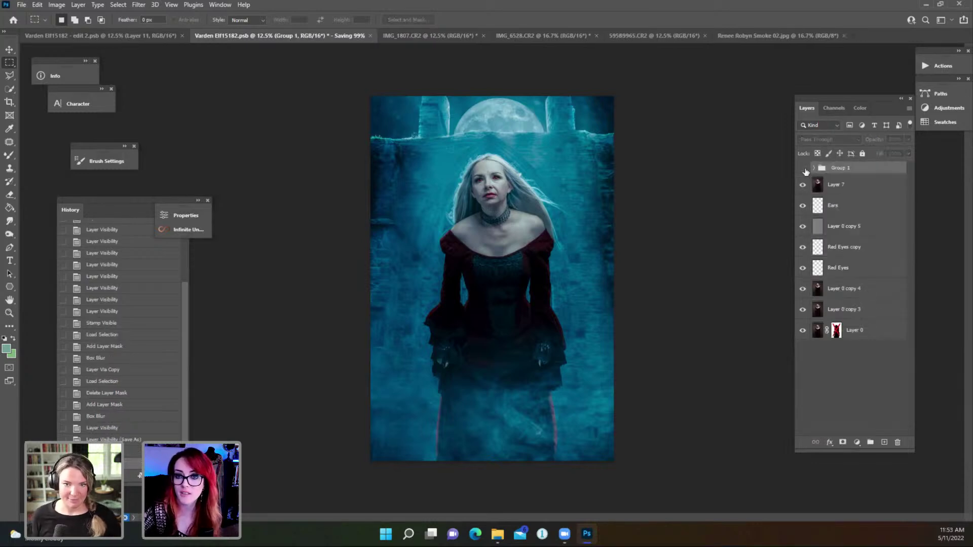
left_click(803, 168)
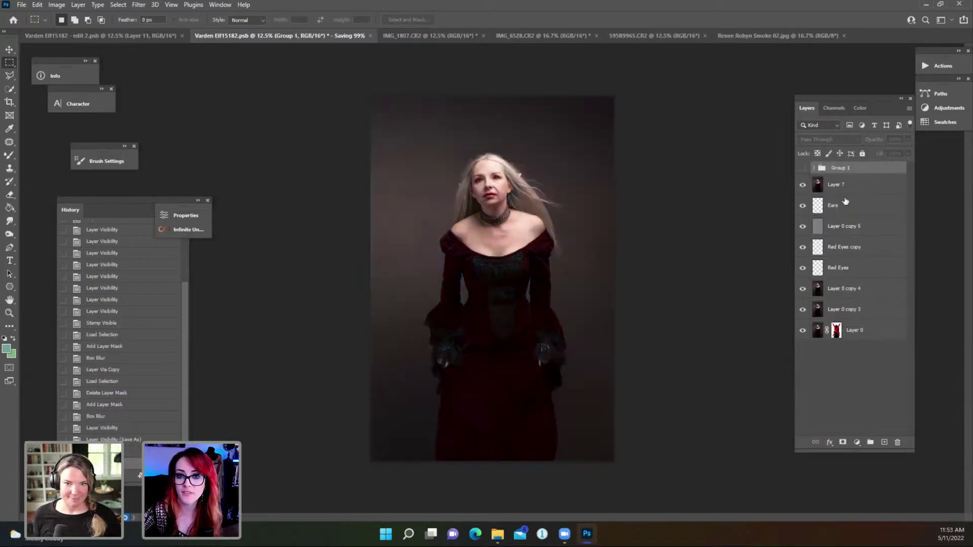
left_click(868, 187)
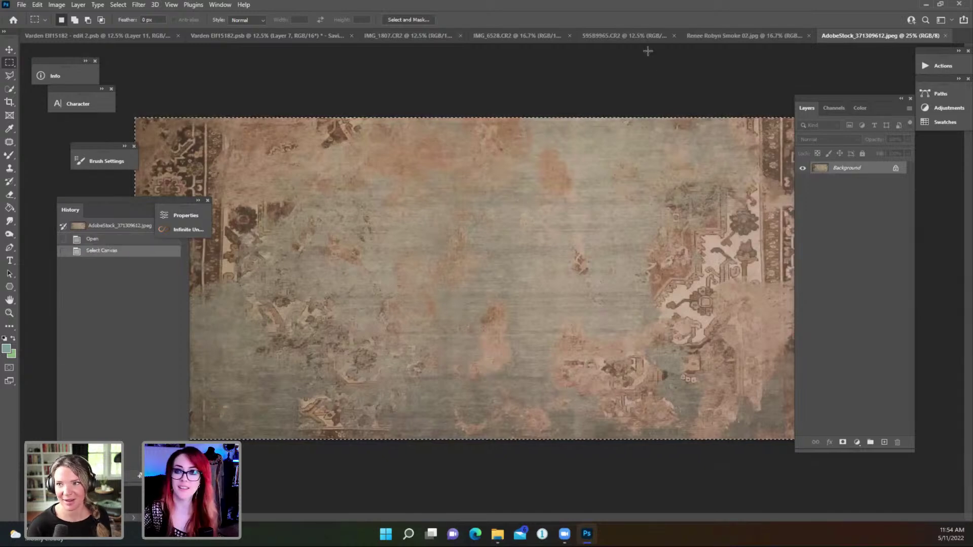
Paste the copied AdobeStock_371309612.jpeg texture into Varden Elf15182.psb above Layer 7, and check it against the source image
left_click(758, 37)
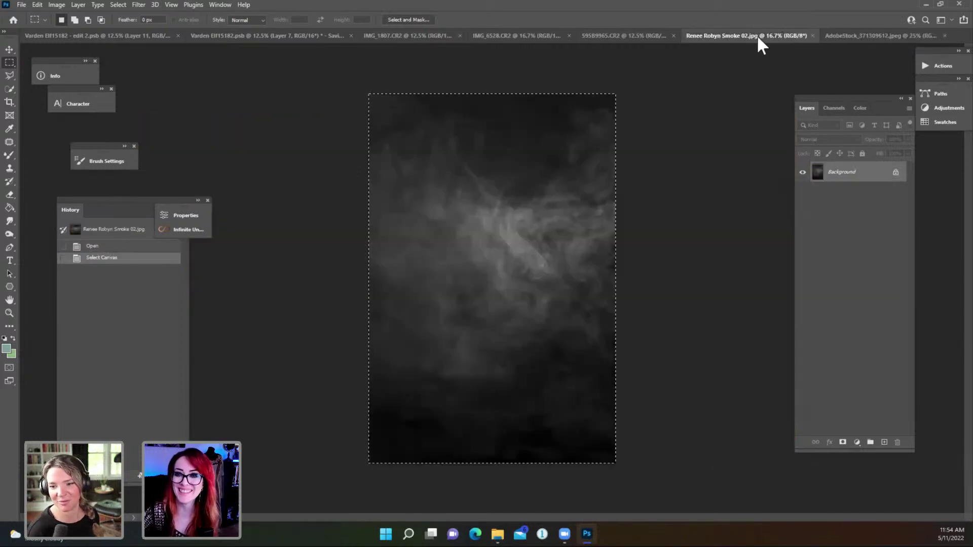
left_click(223, 35)
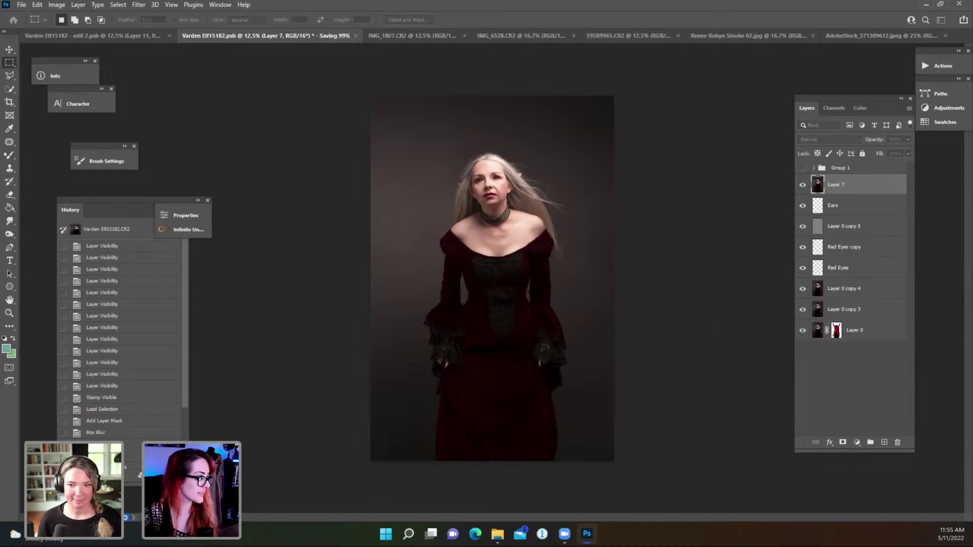
key("ctrl+v")
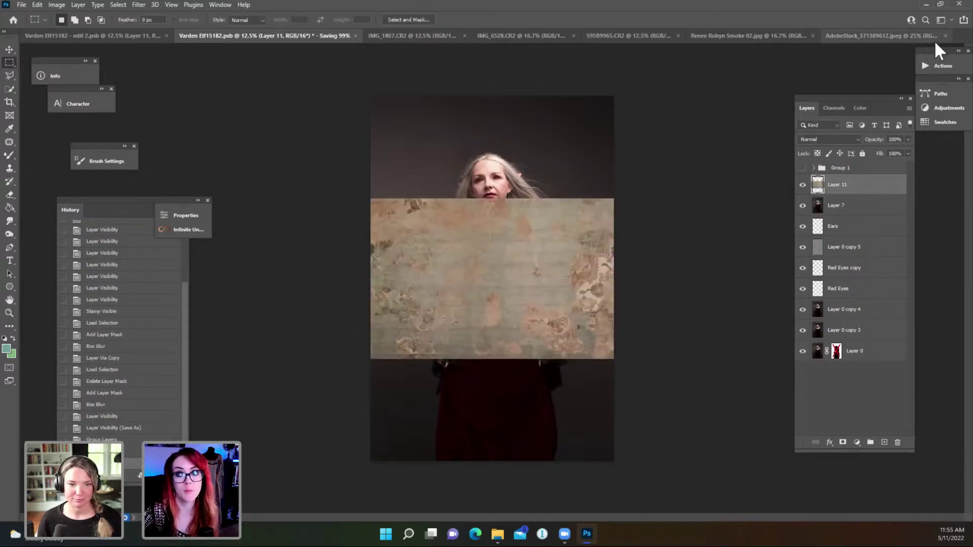
left_click(893, 34)
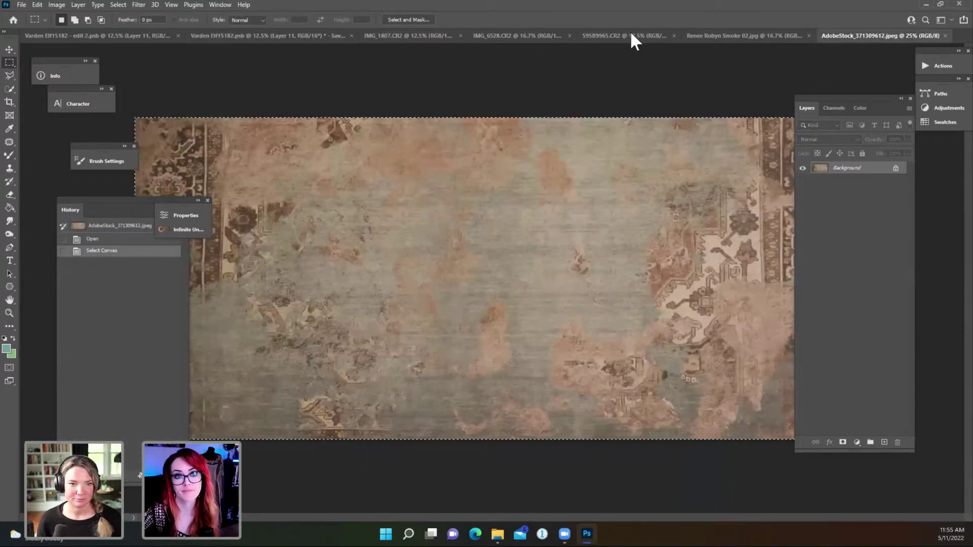
left_click(216, 34)
Rotate the pasted texture about 90° counterclockwise, scale it to about 105%, and align it with the canvas's right side at full height
key("ctrl+t")
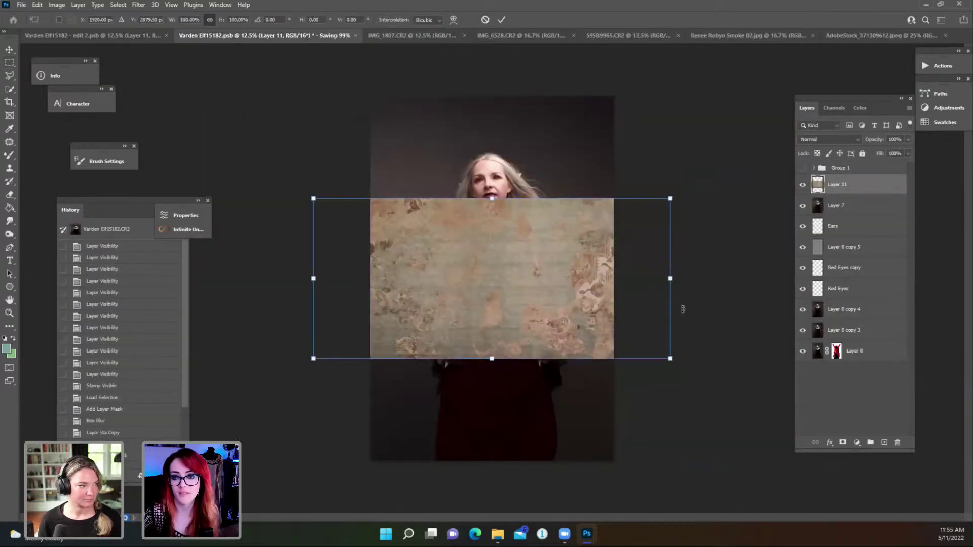
left_click_drag(683, 309, 578, 89)
left_click_drag(578, 459, 586, 464)
left_click_drag(567, 373, 579, 373)
left_click_drag(589, 368, 585, 367)
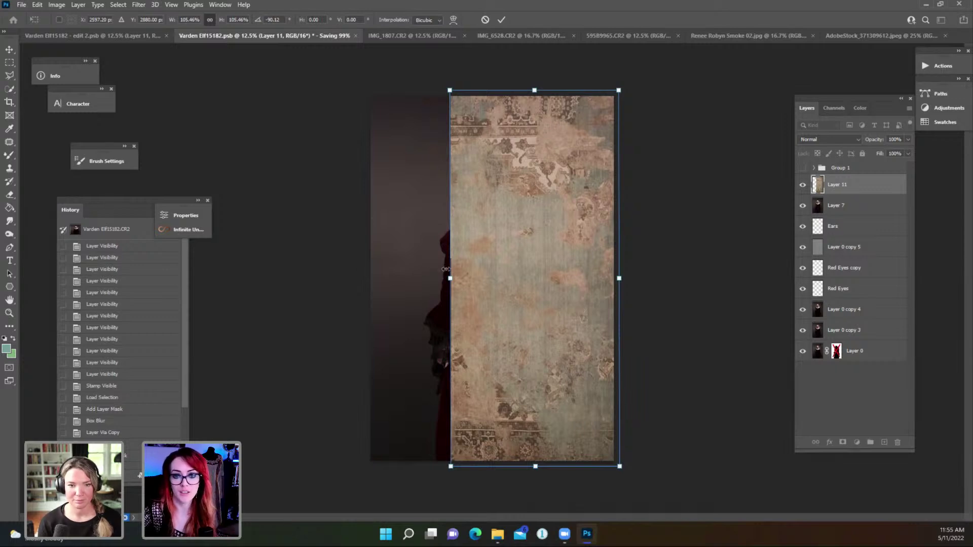
mouse_move(450, 279)
left_mouse_down()
mouse_move(356, 282)
mouse_move(458, 278)
mouse_move(451, 277)
left_mouse_up()
key("Return")
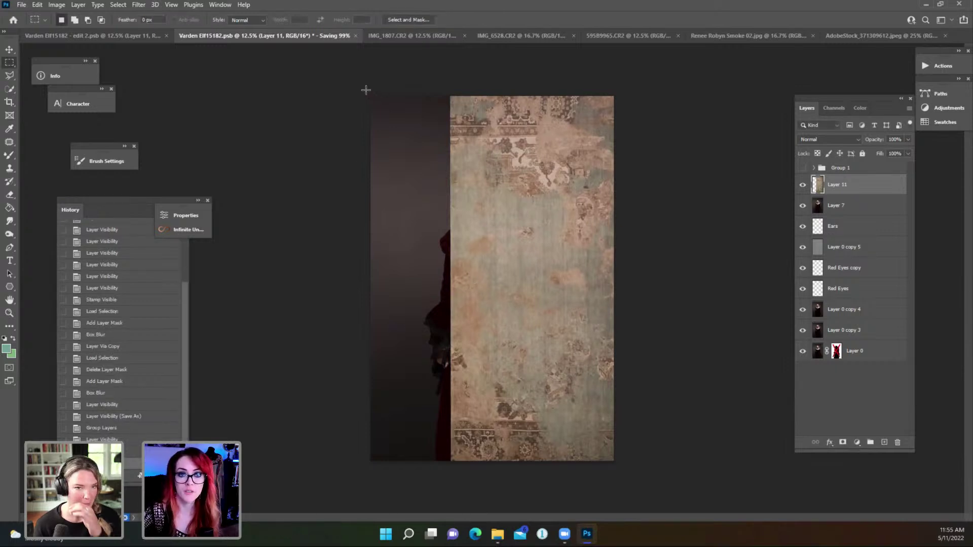
Select the uncovered strip along the canvas's left side, slightly overlapping the texture, and start a Content-Aware Fill
left_click_drag(363, 94, 460, 500)
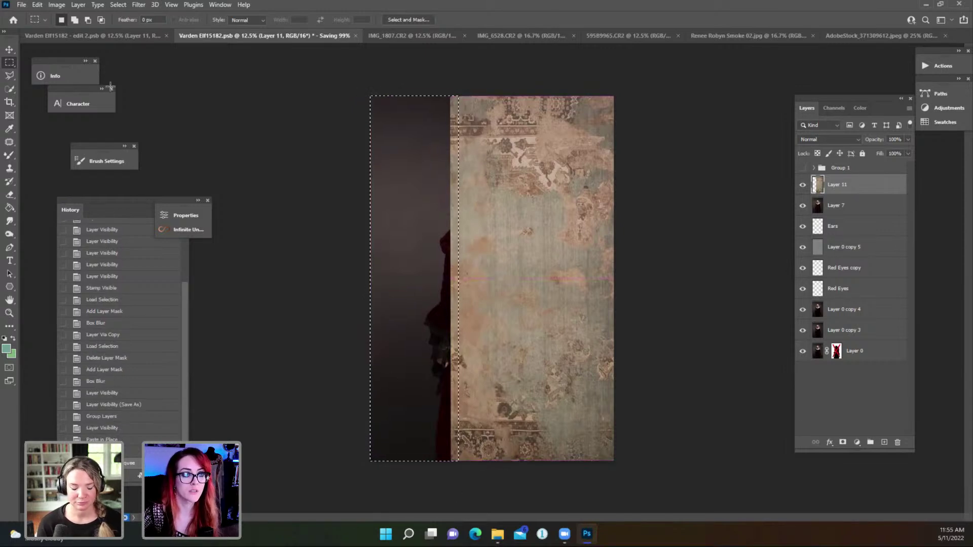
left_click(34, 4)
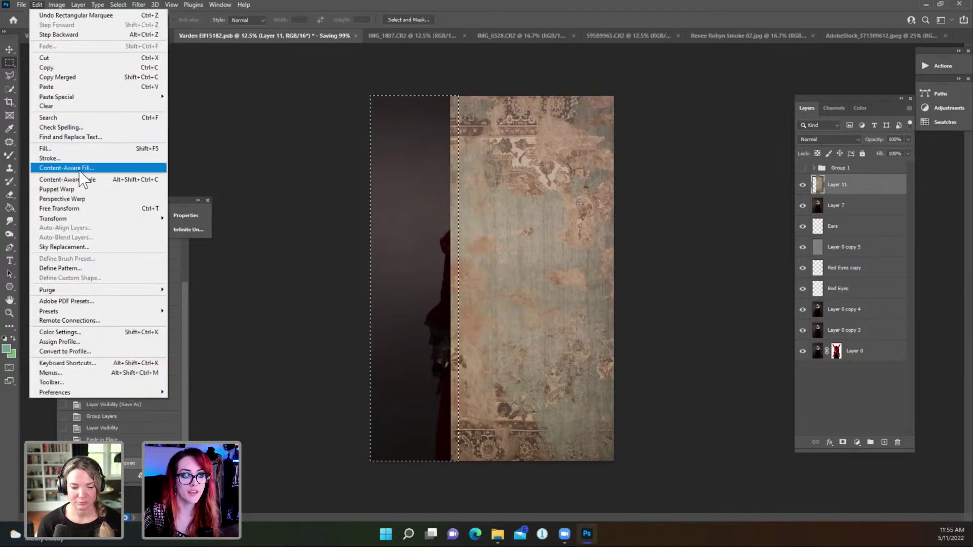
left_click(80, 169)
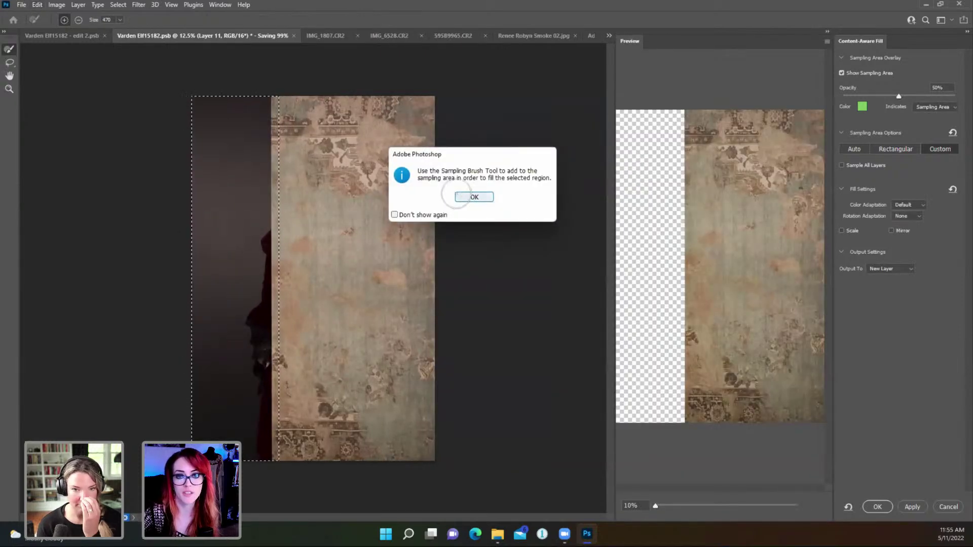
left_click(474, 196)
Paint the entire texture beside the strip as sampling area, enlarging the brush to 1000, output the fill to a new layer, and deselect
mouse_move(282, 107)
left_mouse_down()
mouse_move(300, 225)
mouse_move(280, 358)
mouse_move(297, 492)
left_mouse_up()
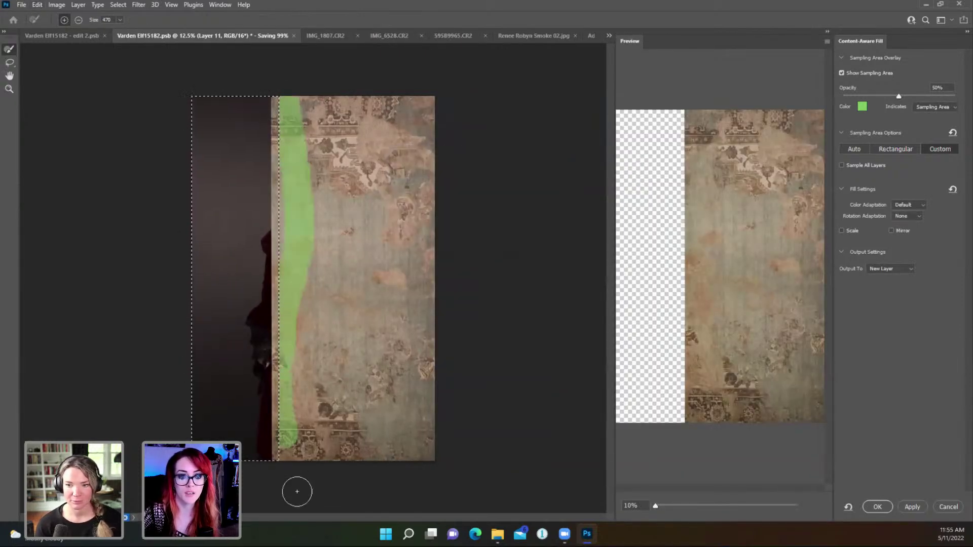
left_click_drag(306, 98, 316, 117)
key("bracketright")
key("bracketright")
key("bracketright")
key("bracketright")
key("bracketright")
key("bracketright")
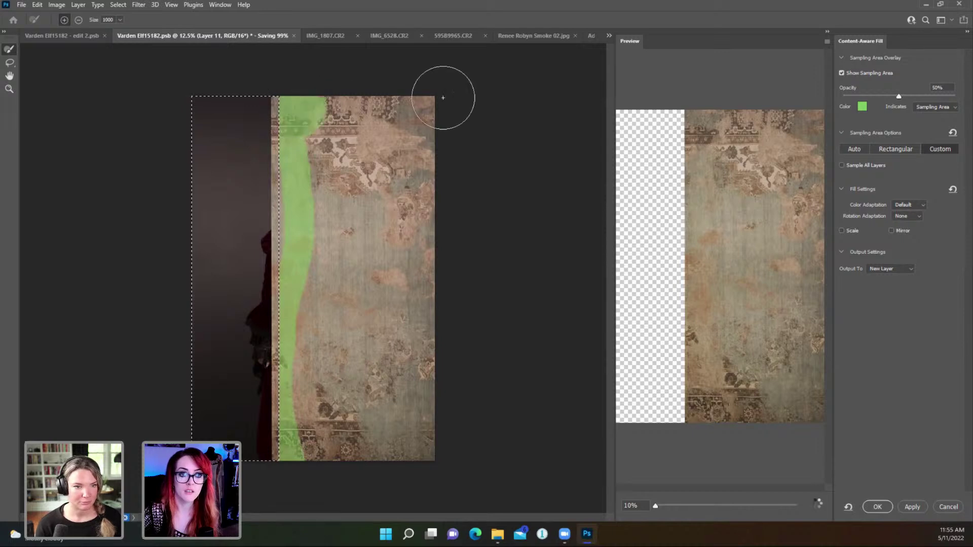
mouse_move(443, 97)
left_mouse_down()
mouse_move(297, 146)
mouse_move(505, 169)
mouse_move(265, 211)
mouse_move(284, 185)
mouse_move(334, 255)
mouse_move(492, 230)
mouse_move(292, 265)
mouse_move(410, 288)
mouse_move(277, 324)
mouse_move(446, 342)
mouse_move(256, 379)
mouse_move(373, 398)
mouse_move(271, 408)
mouse_move(331, 440)
mouse_move(424, 460)
mouse_move(515, 463)
left_mouse_up()
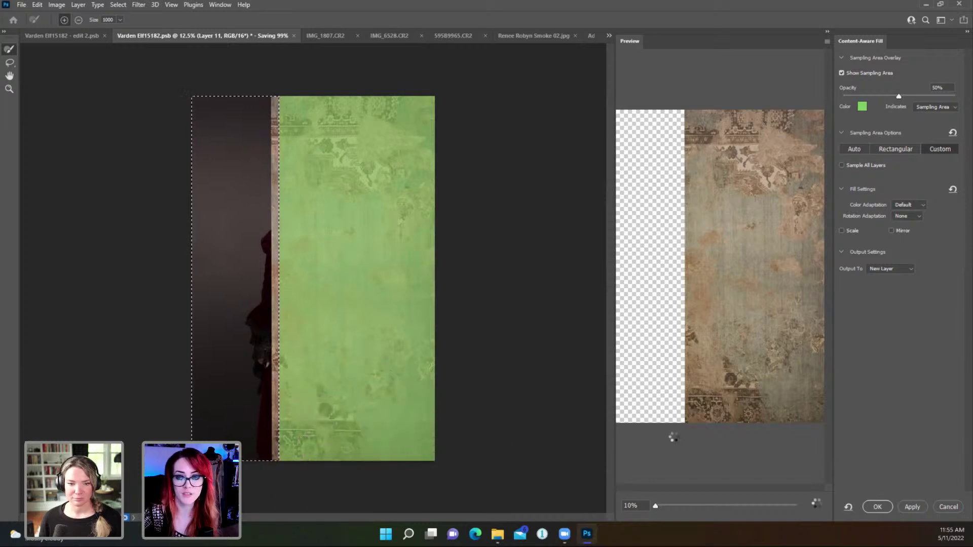
left_click(876, 507)
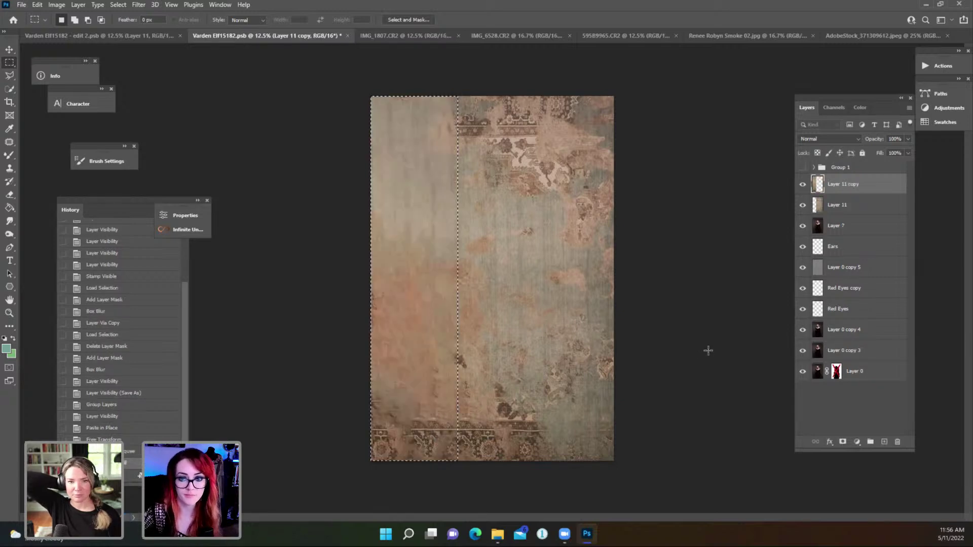
left_click(570, 319)
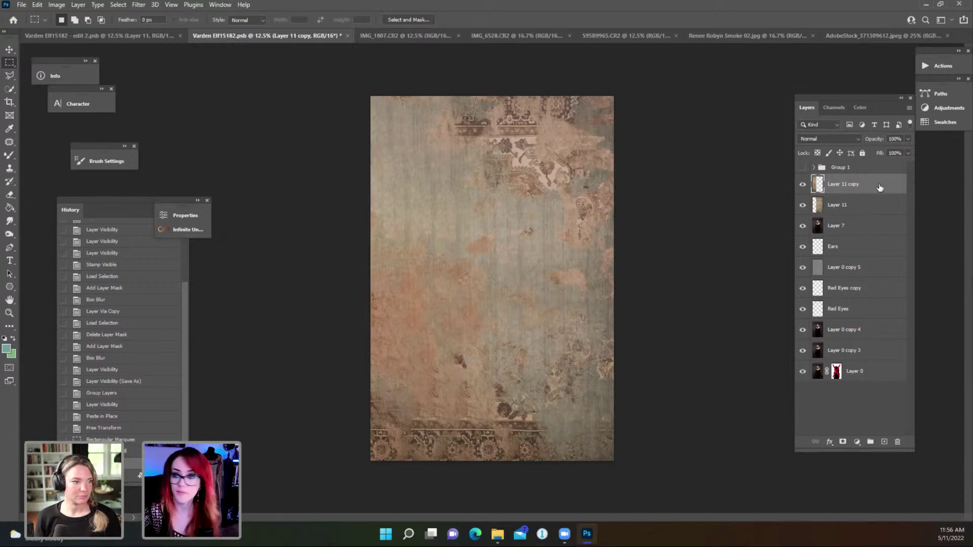
Toggle the filled layer's visibility to check the extension, and merge Layer 11 copy down into Layer 11
left_click(802, 185)
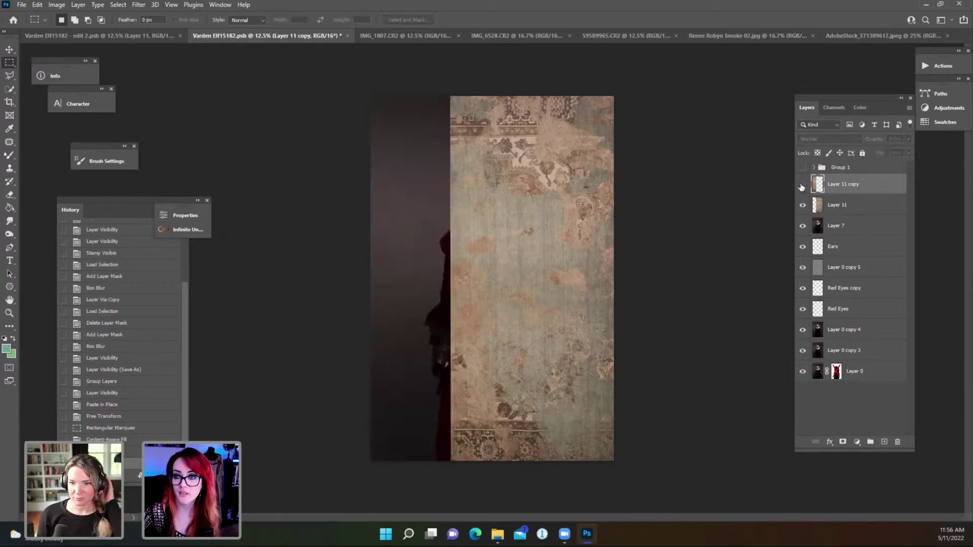
left_click(802, 184)
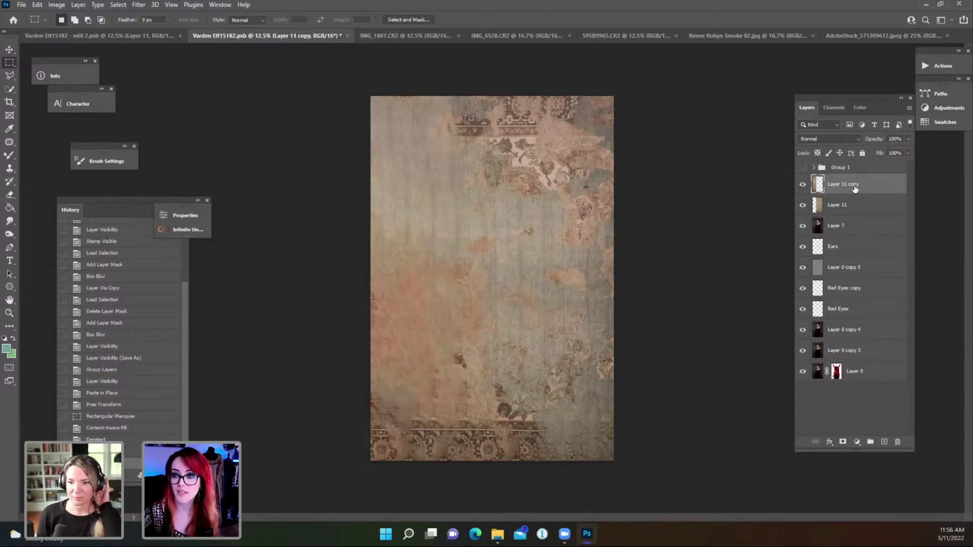
left_click(855, 189, "ctrl")
left_click(855, 189, "ctrl")
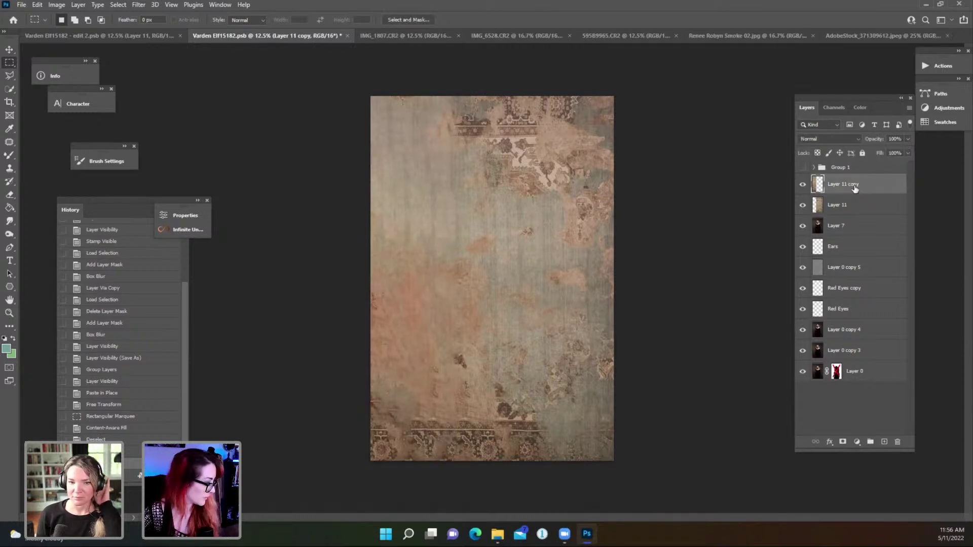
key("ctrl+e")
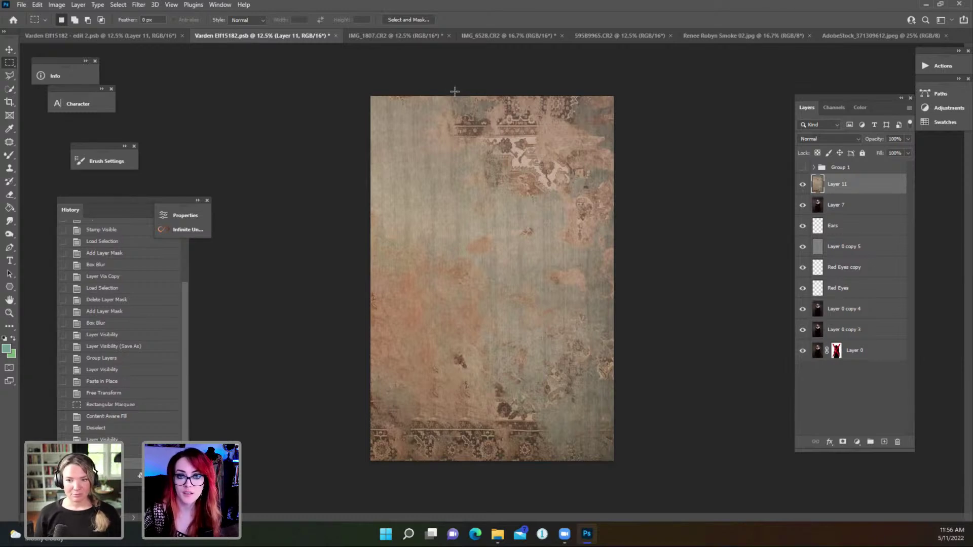
Copy the right two-thirds of the carpet texture to a new layer, flip it horizontally, and align it with the canvas's left edge
left_click_drag(455, 91, 786, 534)
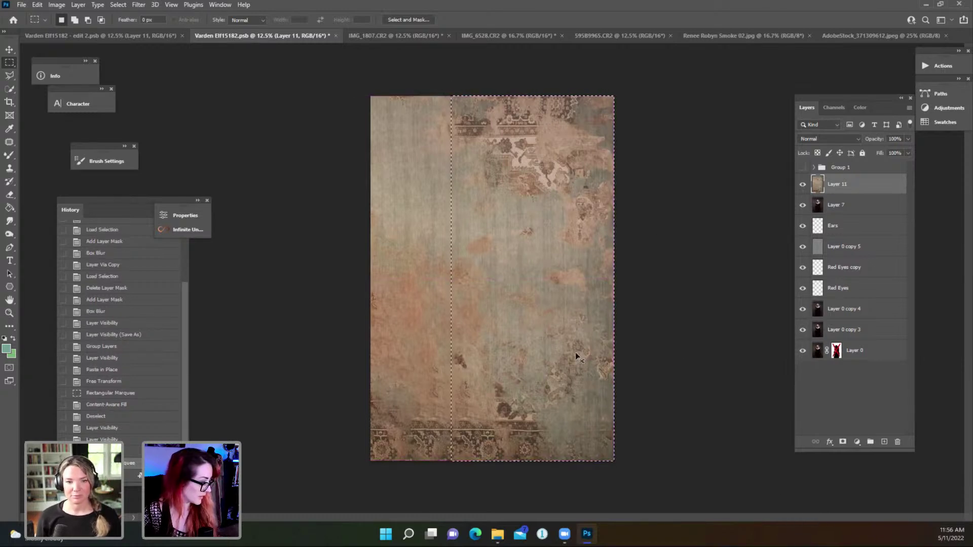
key("ctrl+j")
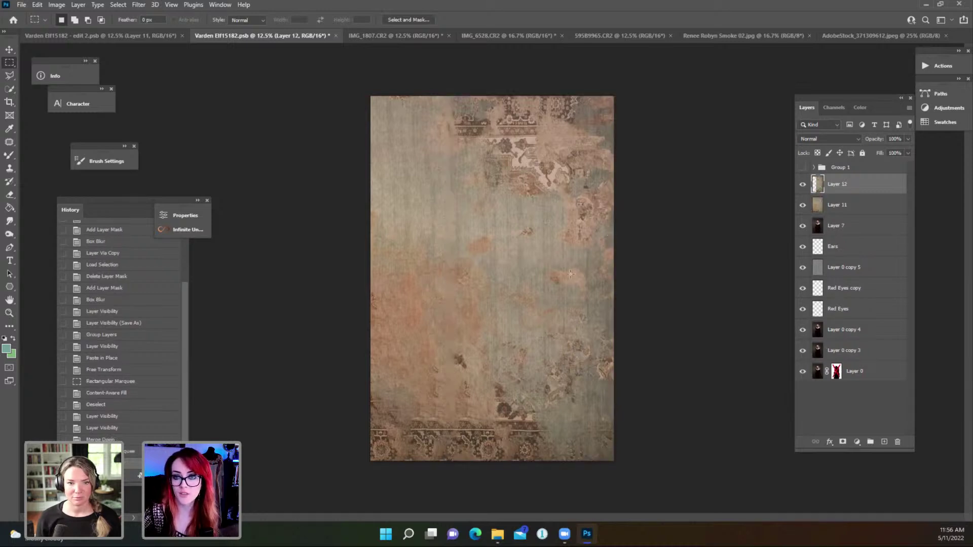
key("ctrl+t")
right_click(525, 224)
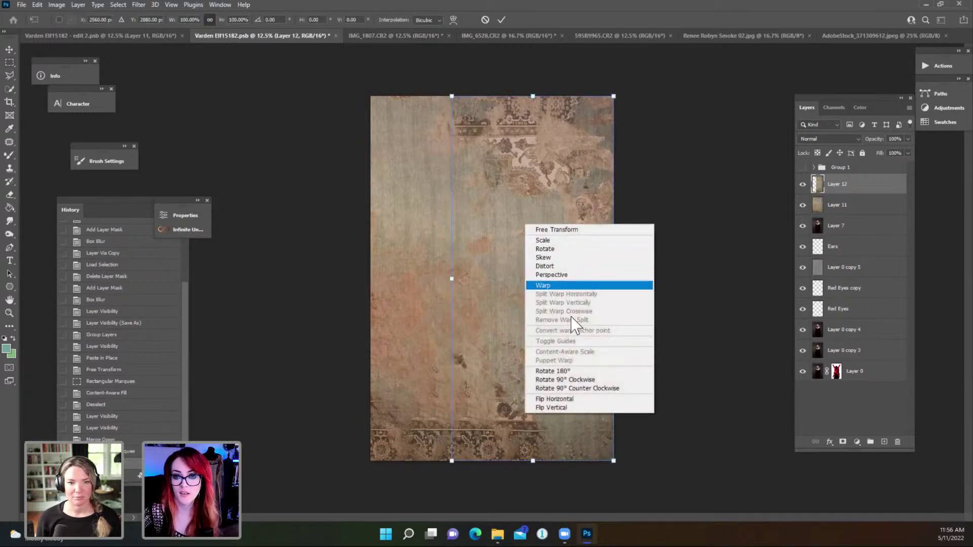
left_click(605, 400)
left_click_drag(580, 315, 498, 315)
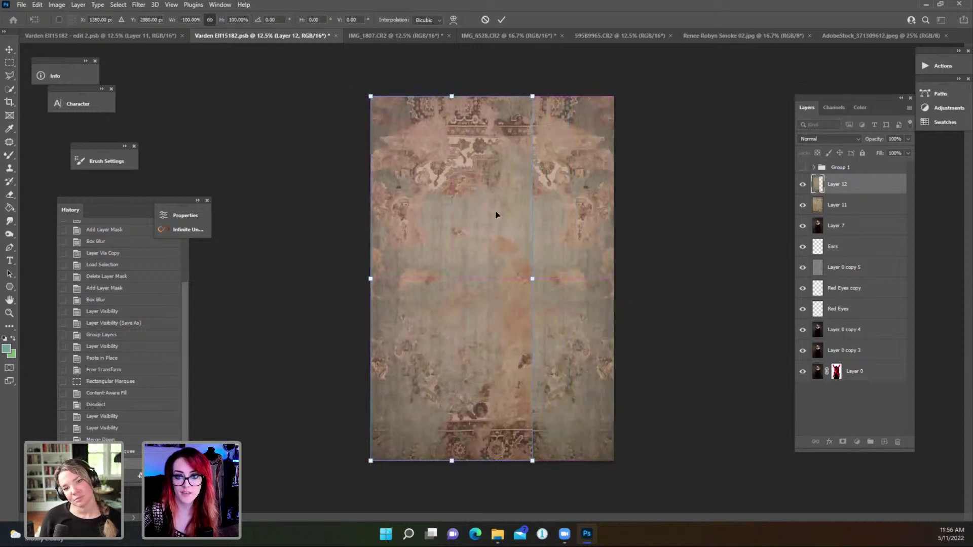
key("Return")
key("m")
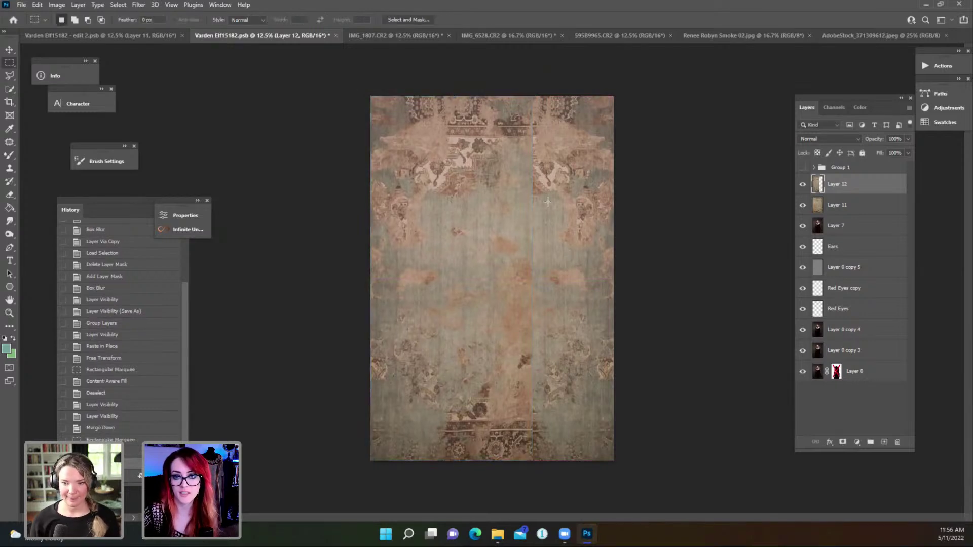
Set the mirrored texture layer's blend mode to Darker Color, comparing it with the layer hidden and with other blend modes
left_click(829, 140)
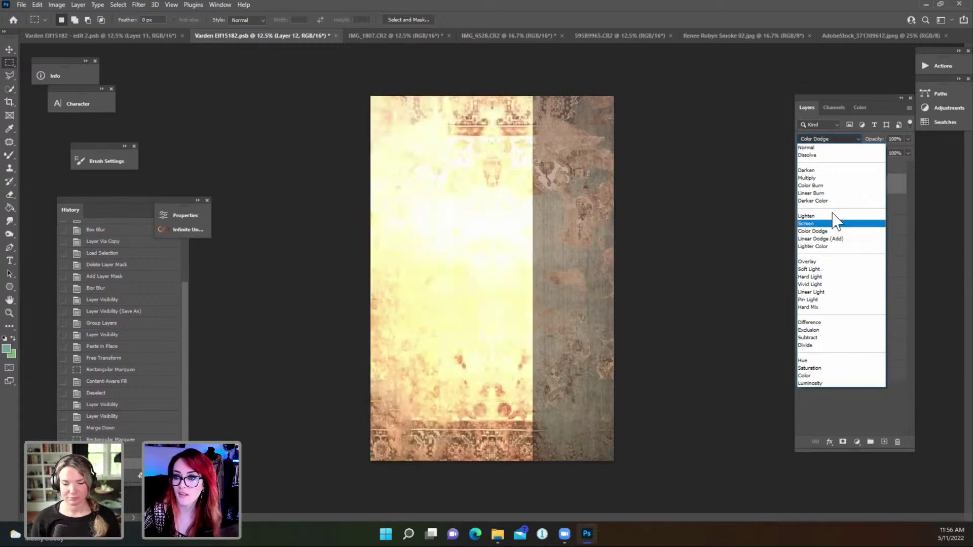
left_click(834, 202)
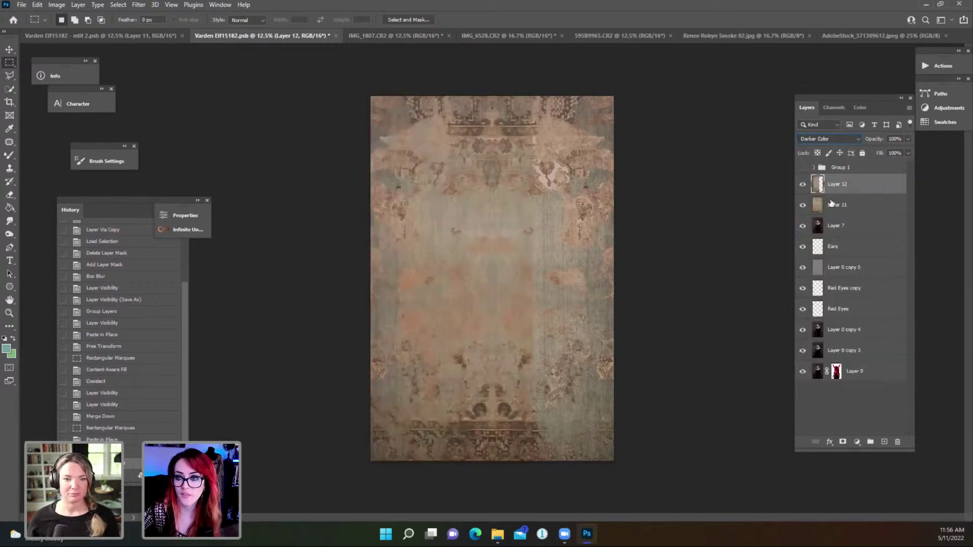
left_click(801, 185)
left_click(801, 185)
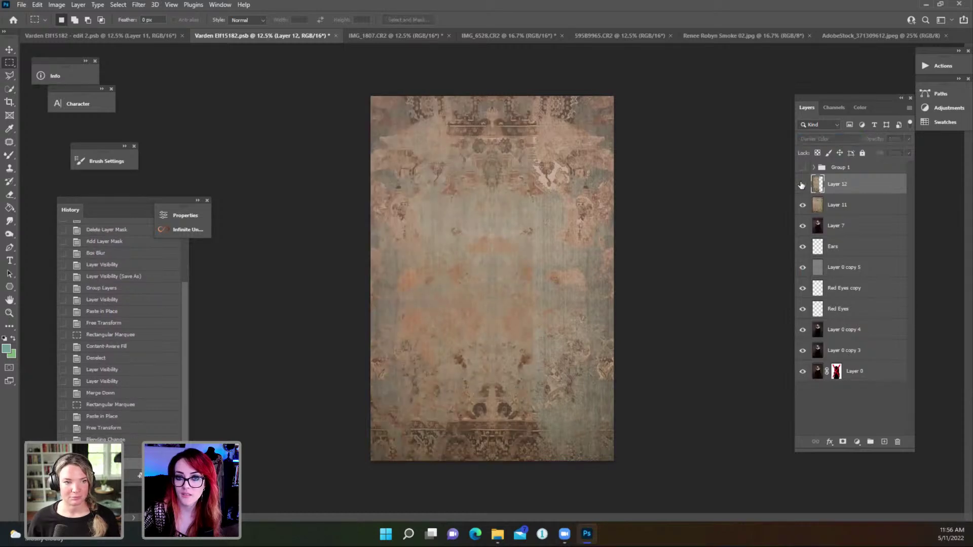
left_click(802, 185)
left_click(802, 184)
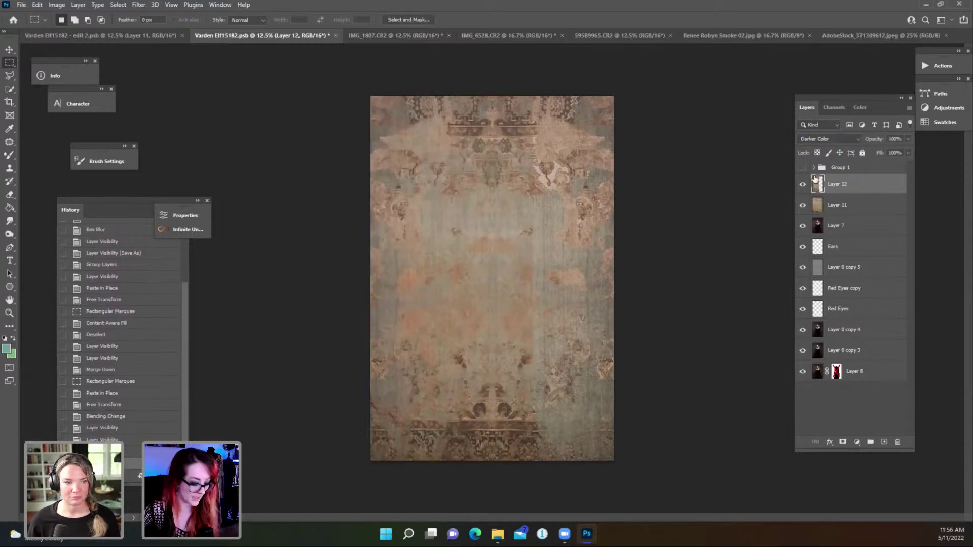
left_click(847, 138)
left_click(848, 136)
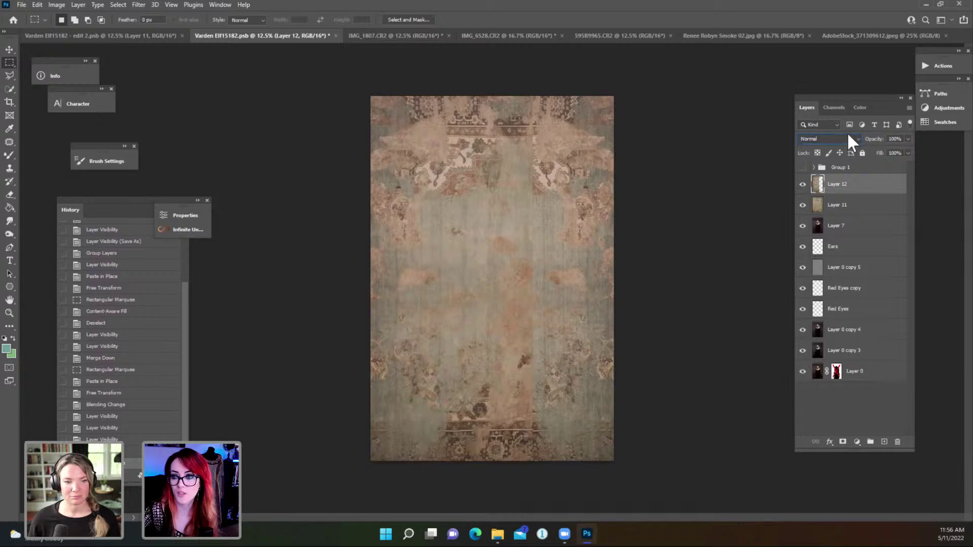
left_click(848, 136)
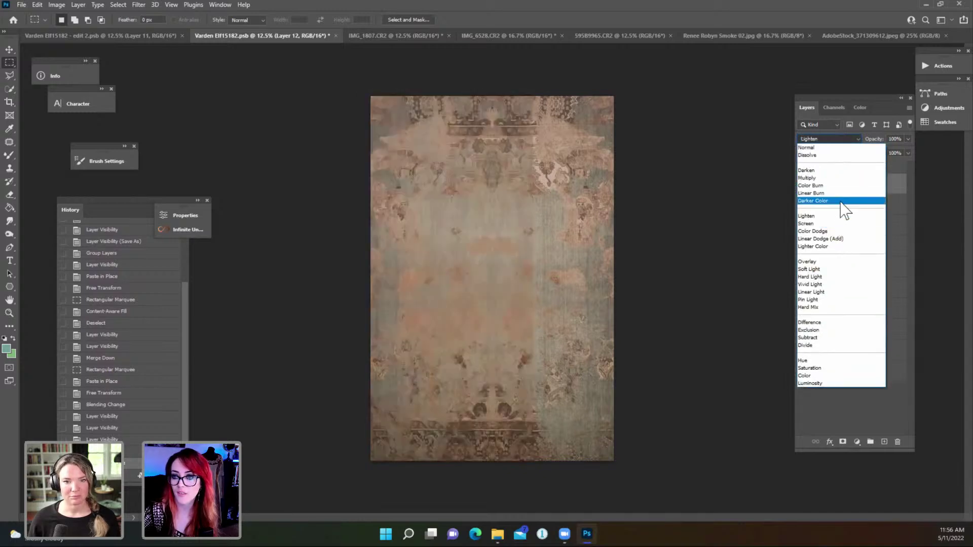
left_click(842, 202)
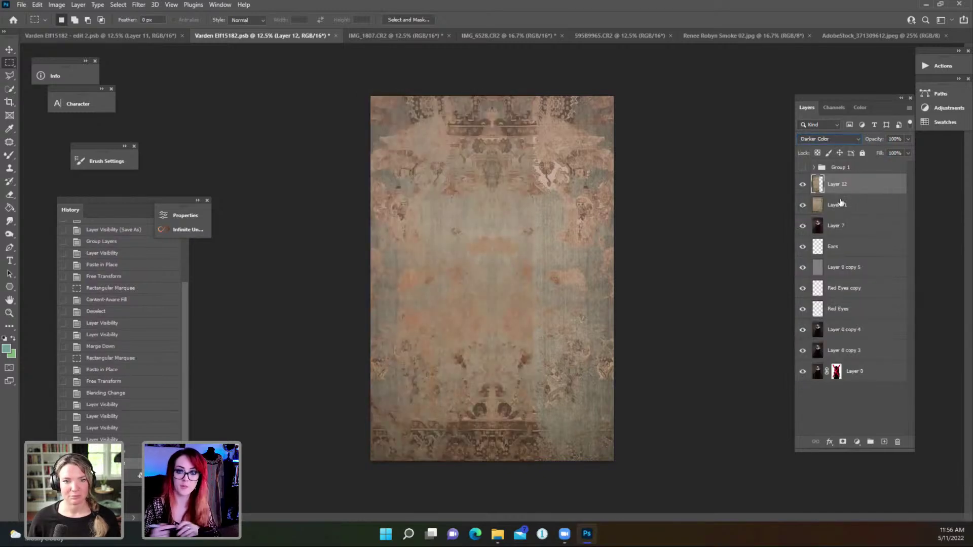
Add a layer mask to the mirrored Layer 12 and enlarge the Brush tool to 1400
left_click(843, 441)
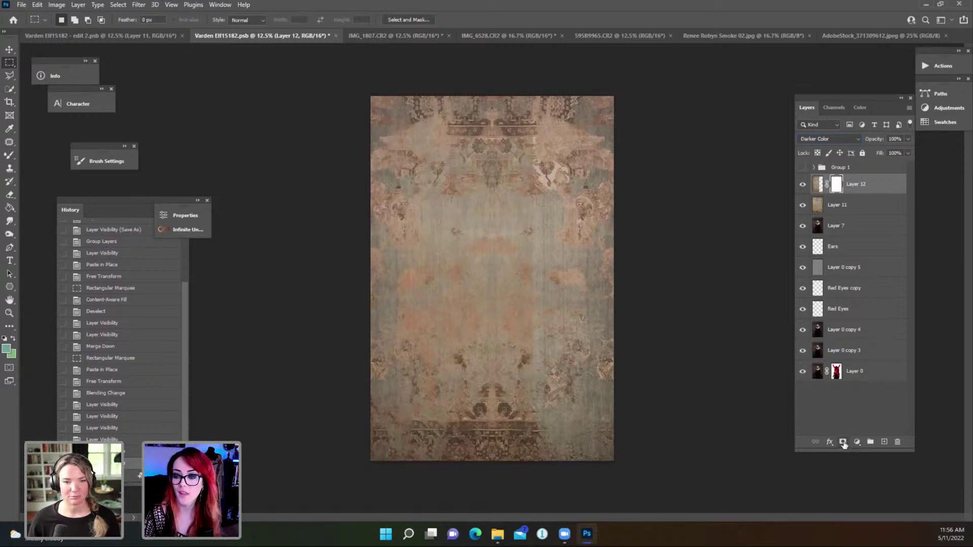
key("b")
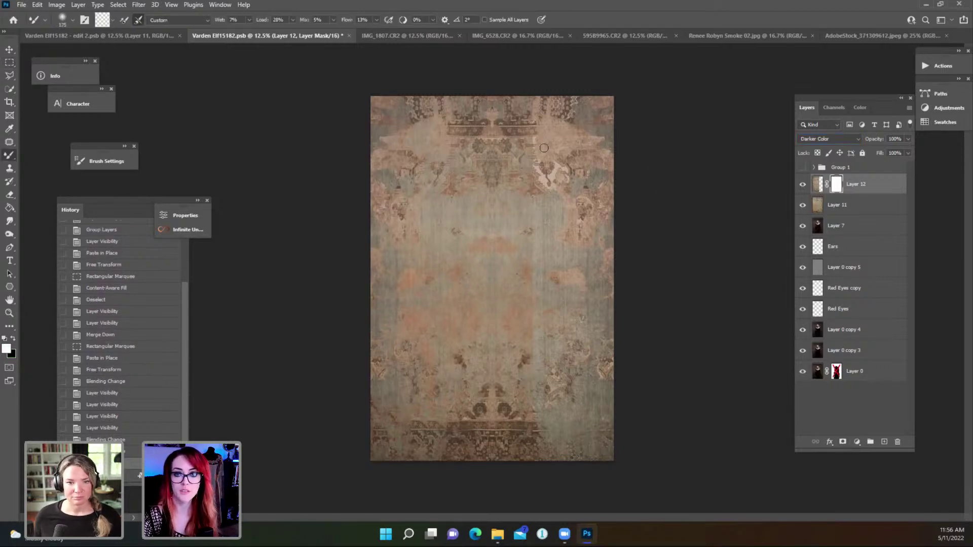
key("shift+b")
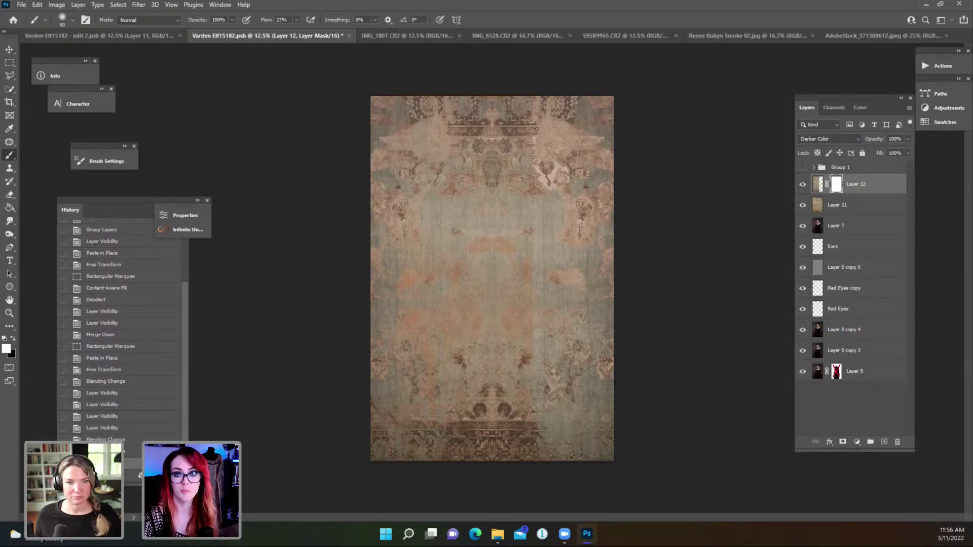
key("bracketright")
key("bracketright")
key("bracketright")
key("bracketright")
key("bracketright")
key("bracketright")
key("bracketright")
key("bracketright")
key("bracketright")
key("bracketright")
key("bracketright")
key("bracketright")
key("bracketright")
key("bracketright")
key("bracketright")
key("bracketright")
key("bracketright")
key("bracketright")
key("bracketright")
key("bracketright")
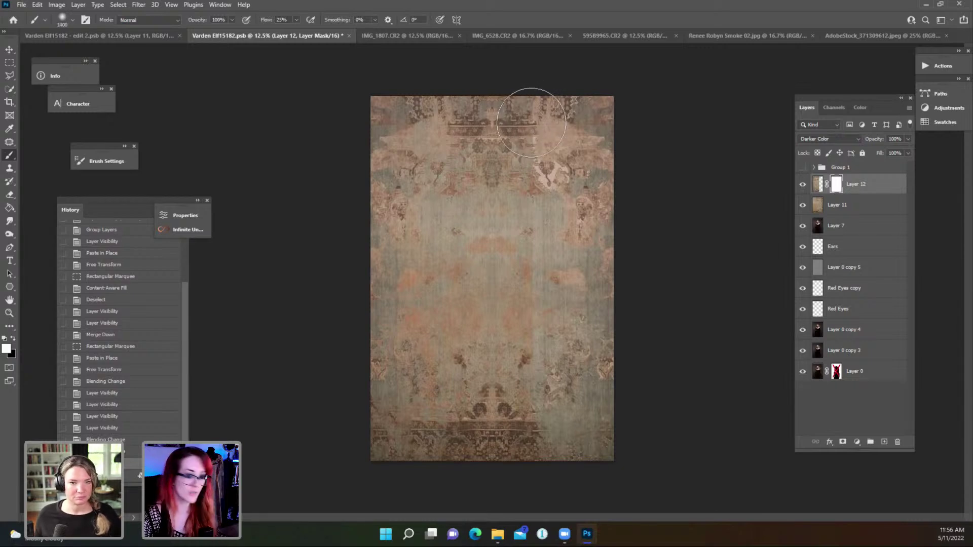
key("shift+b")
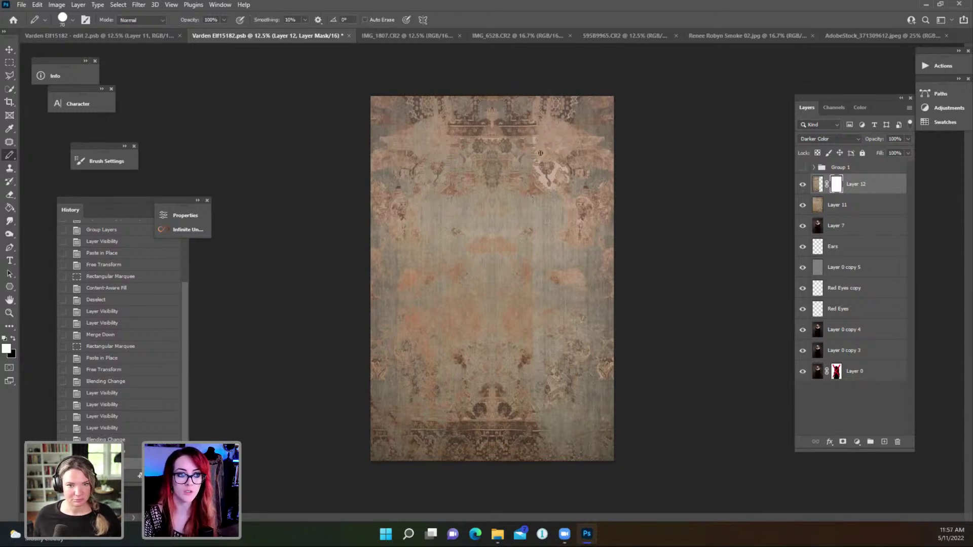
key("shift+b")
key("shift+b")
key("shift+b")
key("shift+b")
key("shift+b")
key("shift+b")
key("shift+b")
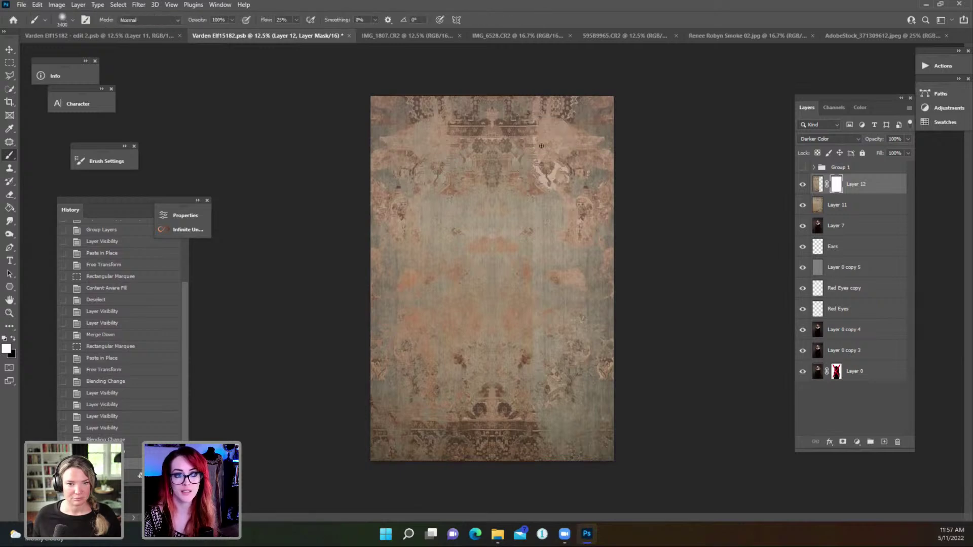
key("shift+b")
key("shift+b")
key("shift+b")
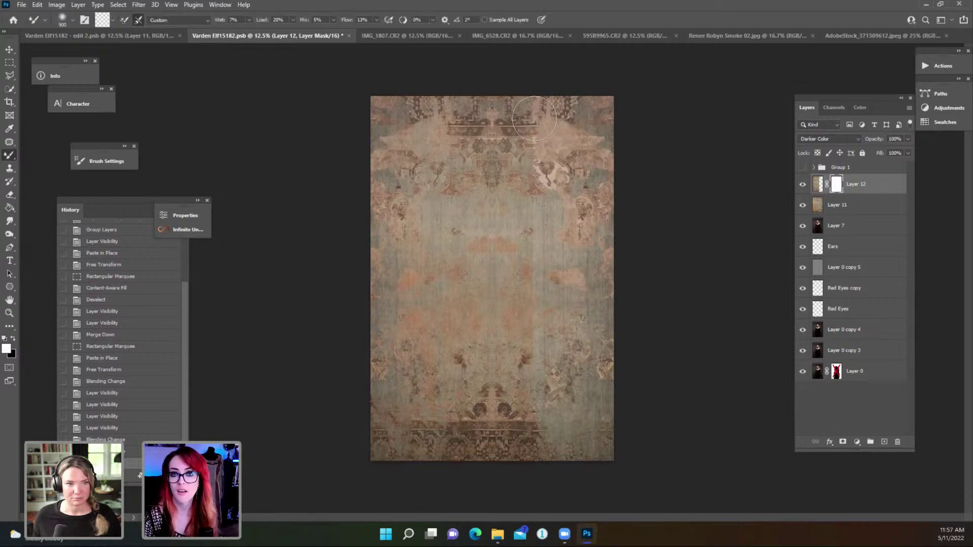
key("shift+b")
Mask out the mirrored layer's right edge with a black brush at size 1700 along the vertical seam, and merge it into Layer 11
key("bracketright")
key("bracketright")
key("bracketright")
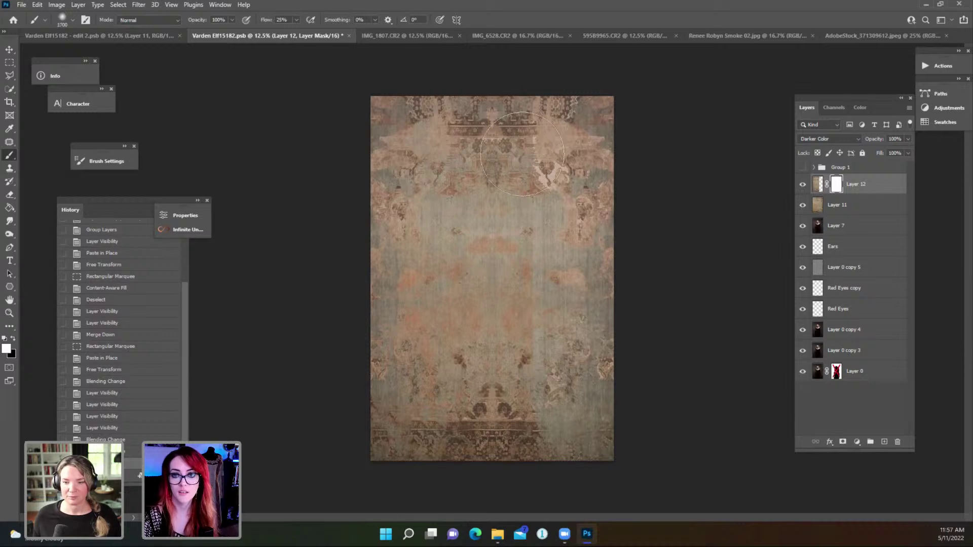
key("x")
mouse_move(522, 153)
left_mouse_down()
mouse_move(527, 172)
mouse_move(525, 137)
left_mouse_up()
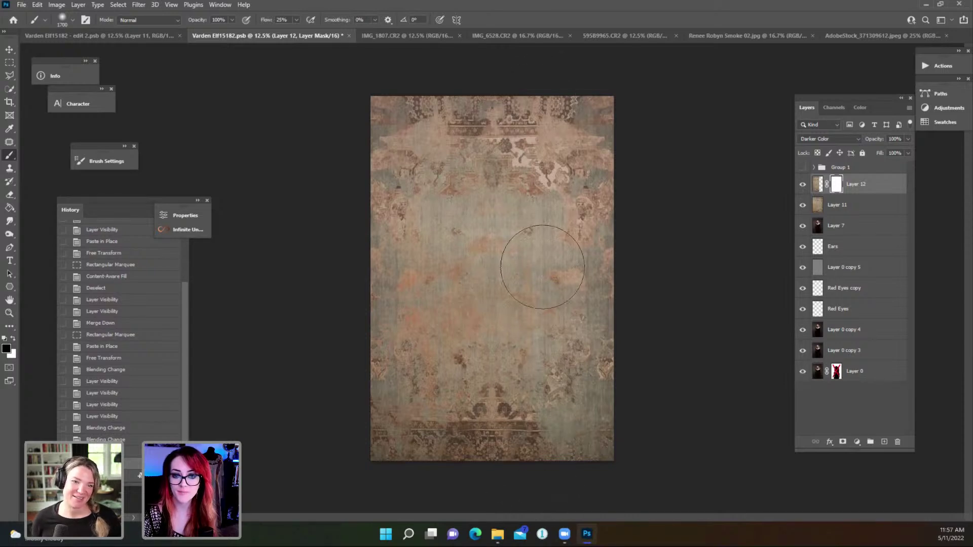
left_click_drag(542, 267, 550, 109)
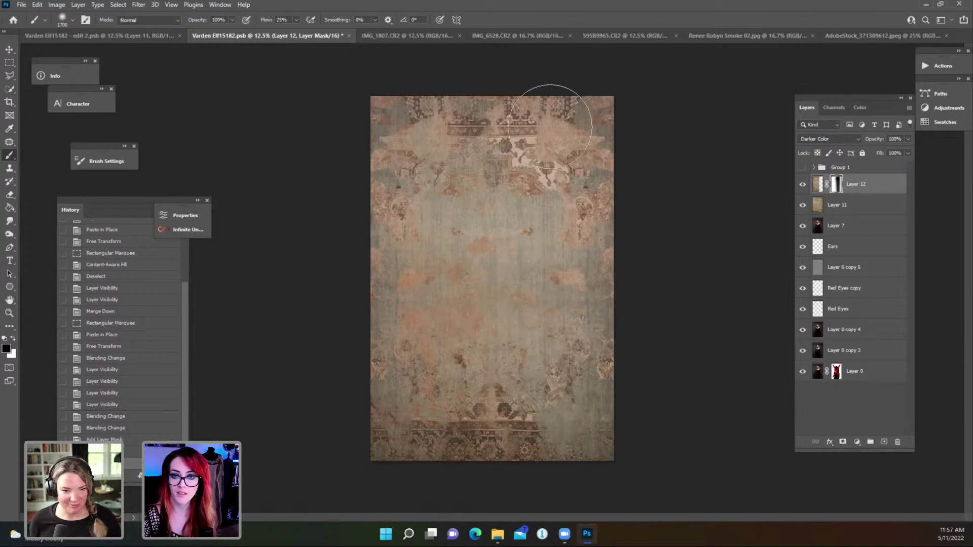
left_click_drag(550, 126, 554, 282)
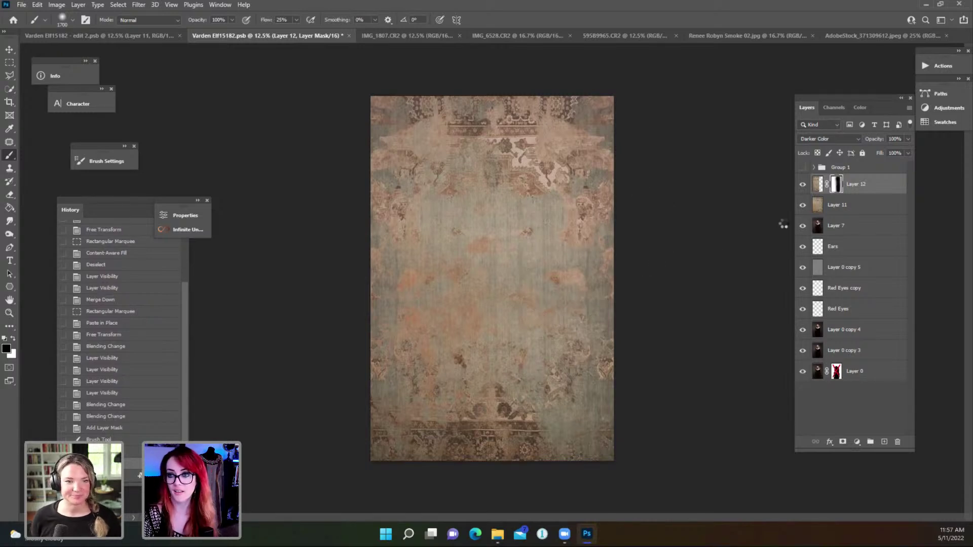
key("Delete")
Patch the small dark spot right of centre and the orange blotch on the texture's left side with nearby clean texture, and deselect
key("j")
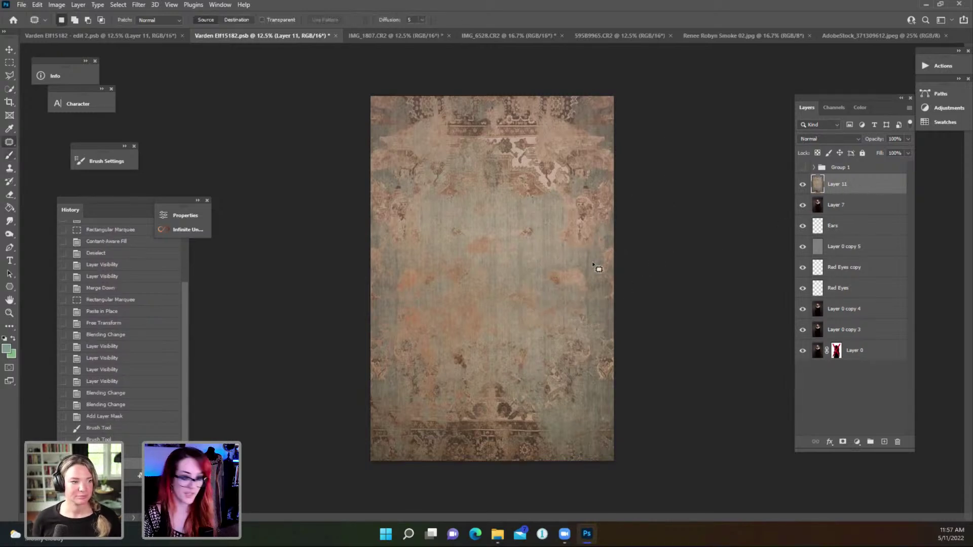
mouse_move(526, 228)
left_mouse_down()
mouse_move(545, 238)
mouse_move(525, 258)
mouse_move(458, 223)
mouse_move(455, 241)
left_mouse_up()
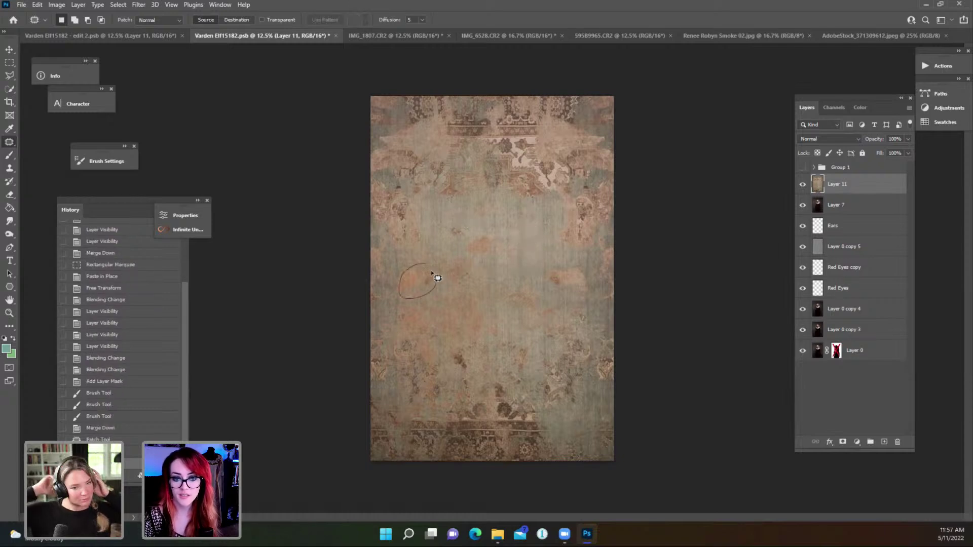
left_click_drag(420, 280, 436, 225)
key("ctrl+d")
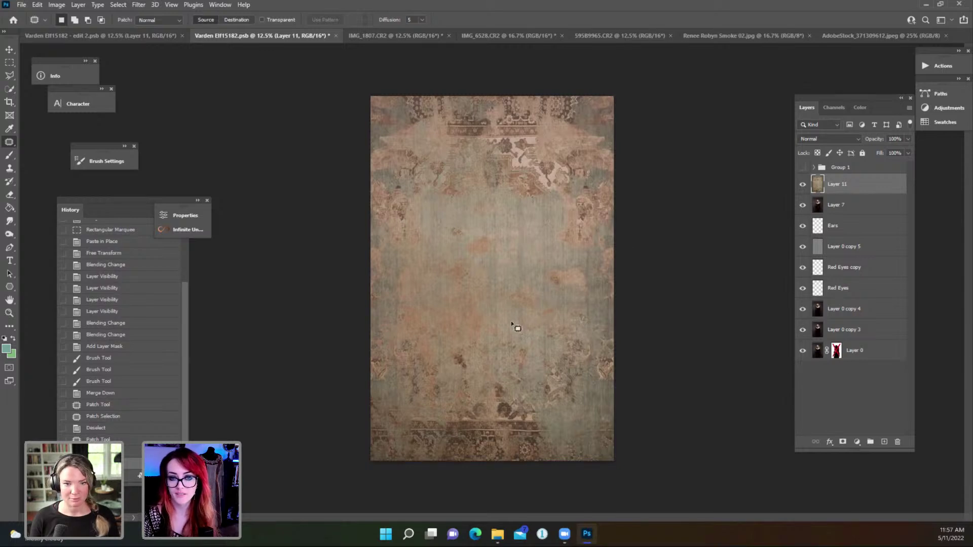
Preview the Multiply blend mode for the carpet texture on Layer 11 over the portrait
left_click(840, 138)
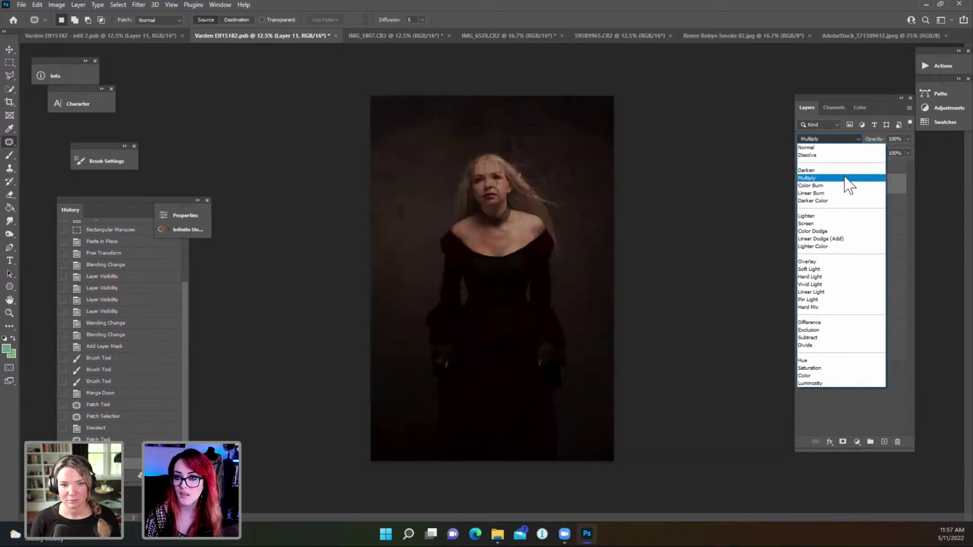
Set the Layer 11 texture to Overlay and mask the woman out of it, using Layer 0's mask as the selection
left_click(825, 262)
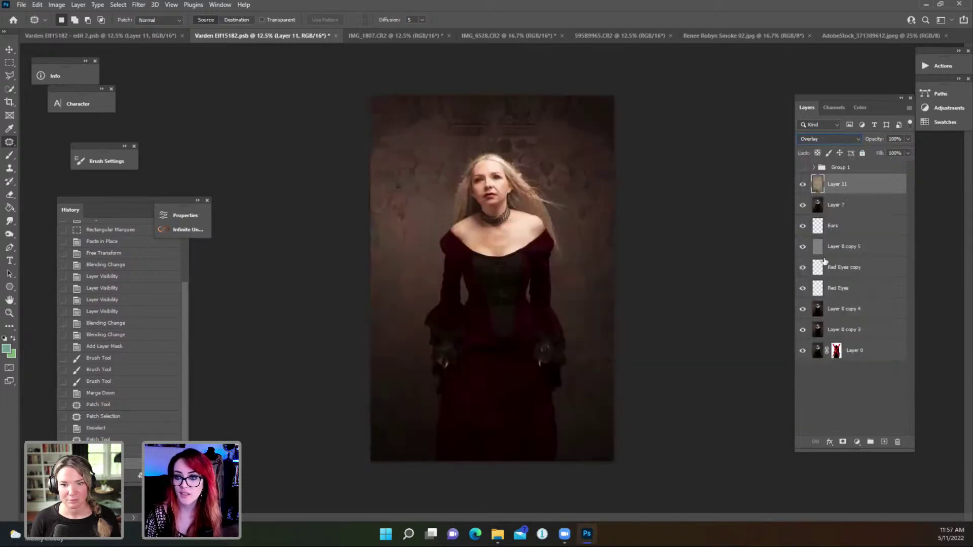
left_click(837, 352)
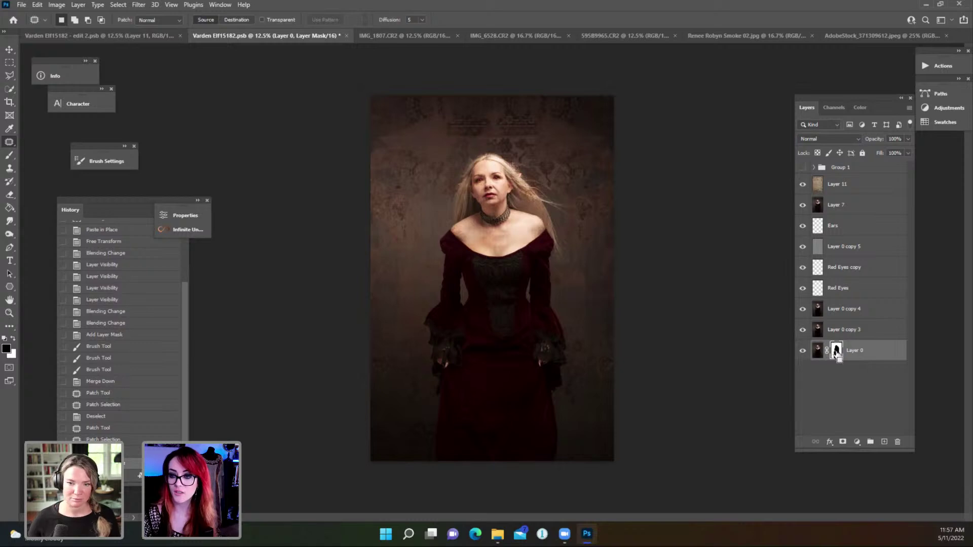
left_click(837, 352, "ctrl")
left_click(852, 187)
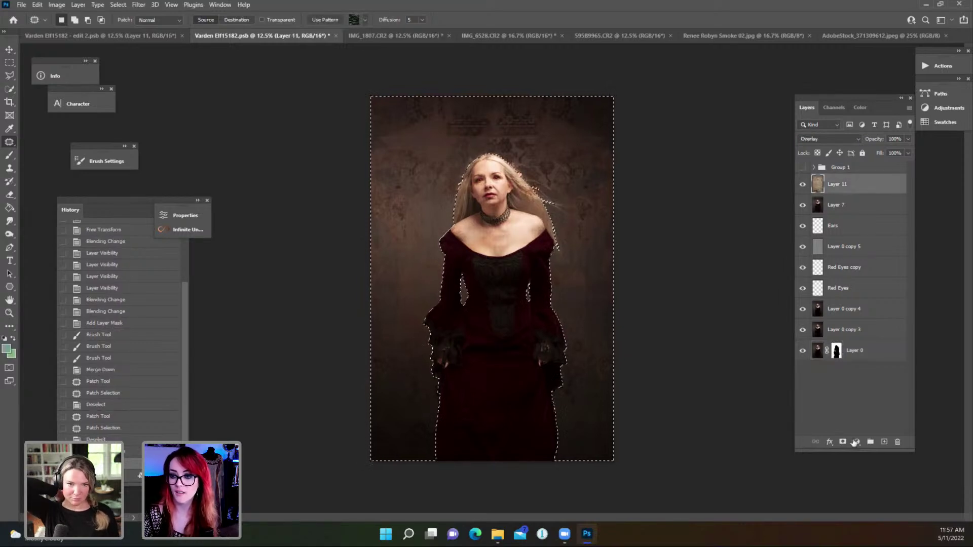
left_click(843, 442)
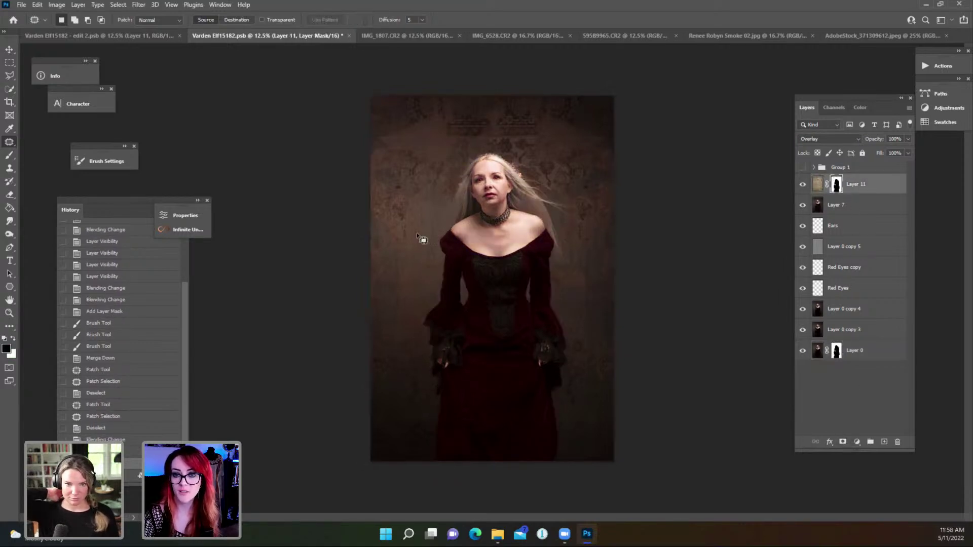
Lower the opacity of the Layer 11 texture to 76%
key("ctrl+2")
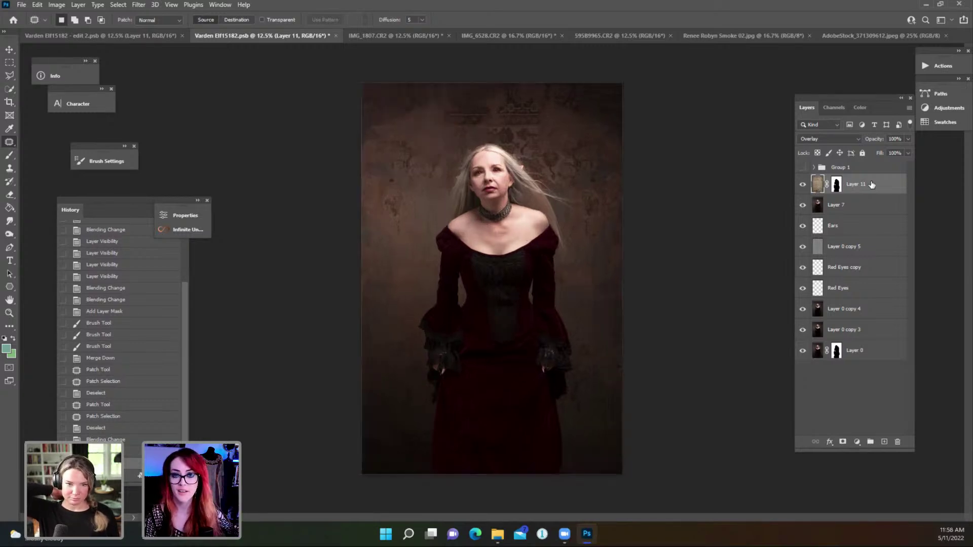
key("ctrl+equal")
left_click_drag(593, 293, 578, 347)
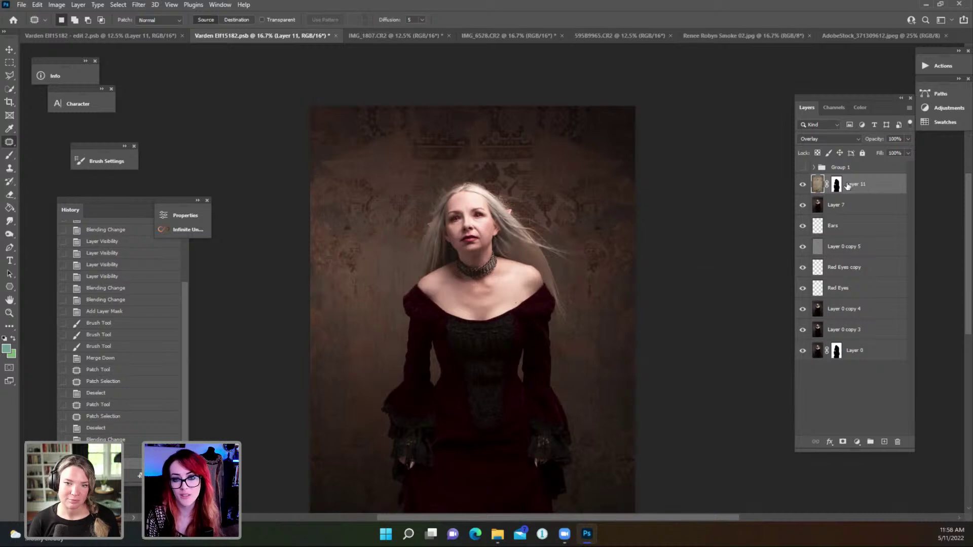
key("ctrl+minus")
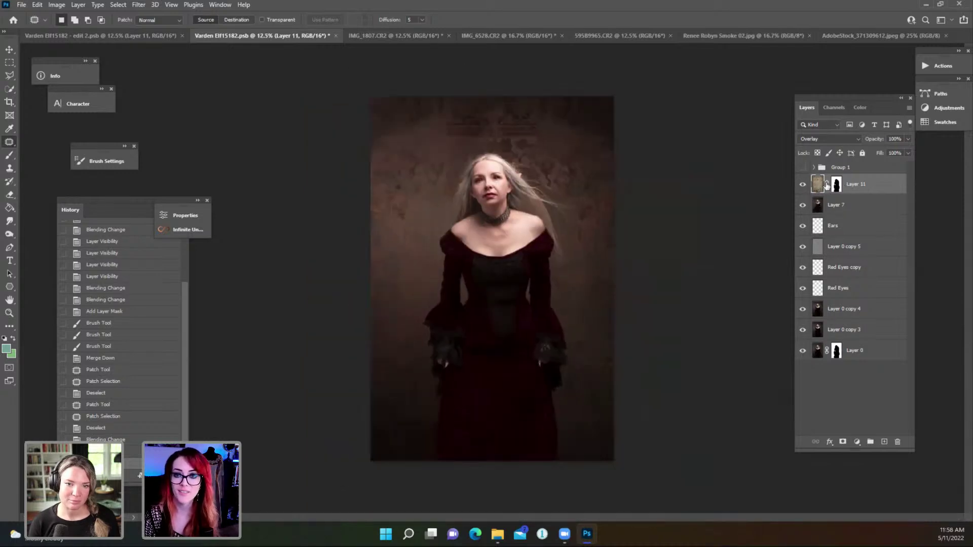
left_click_drag(909, 139, 899, 150)
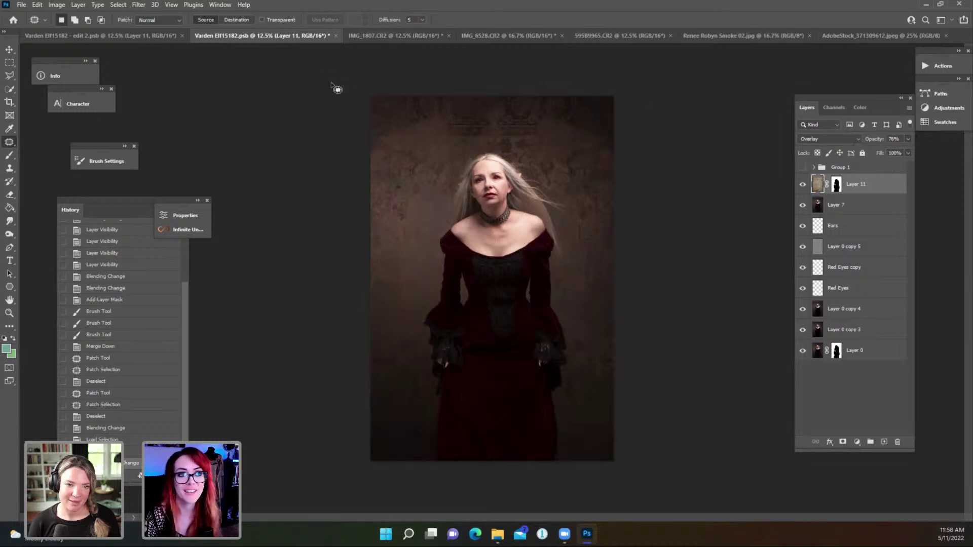
Reapply the last-used Box Blur filter to the Layer 11 texture and check the background around the woman
left_click(138, 4)
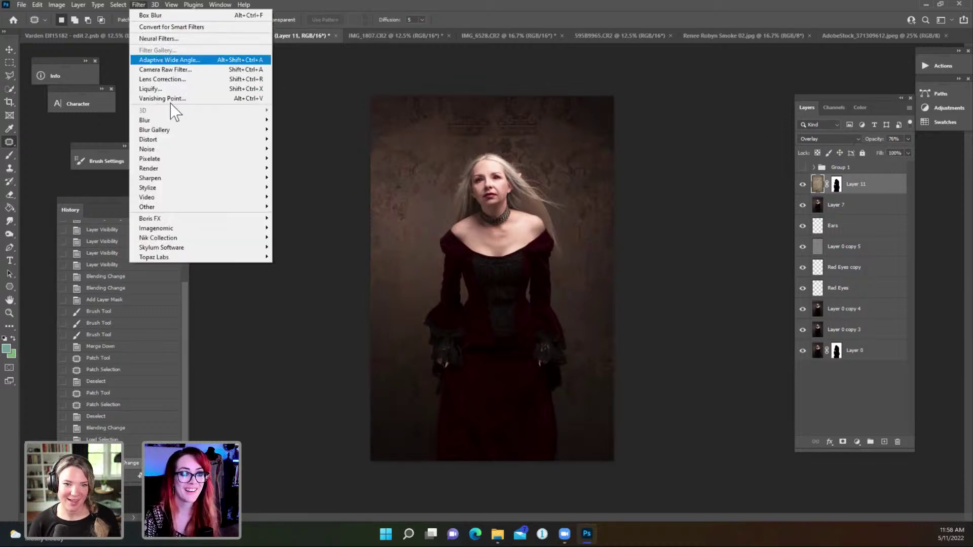
left_click(169, 16)
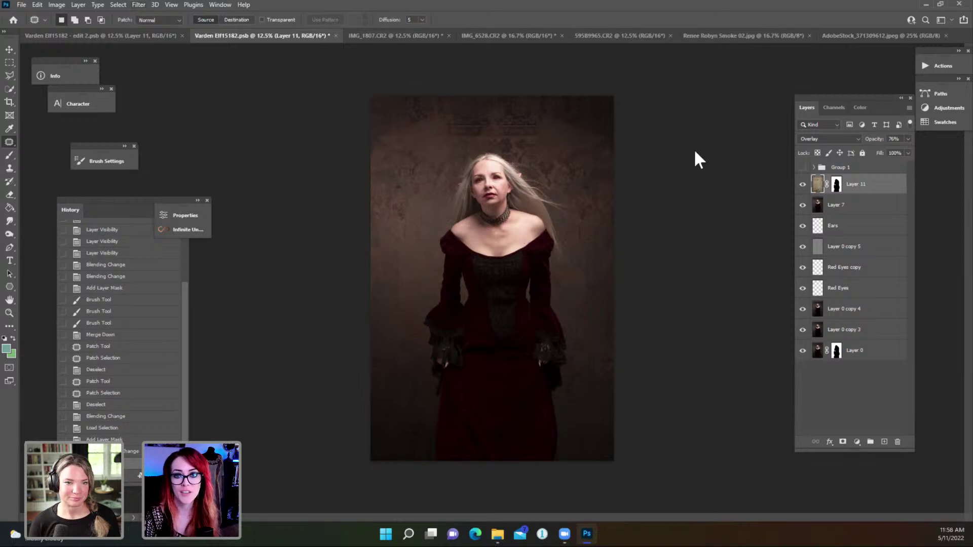
key("ctrl+plus")
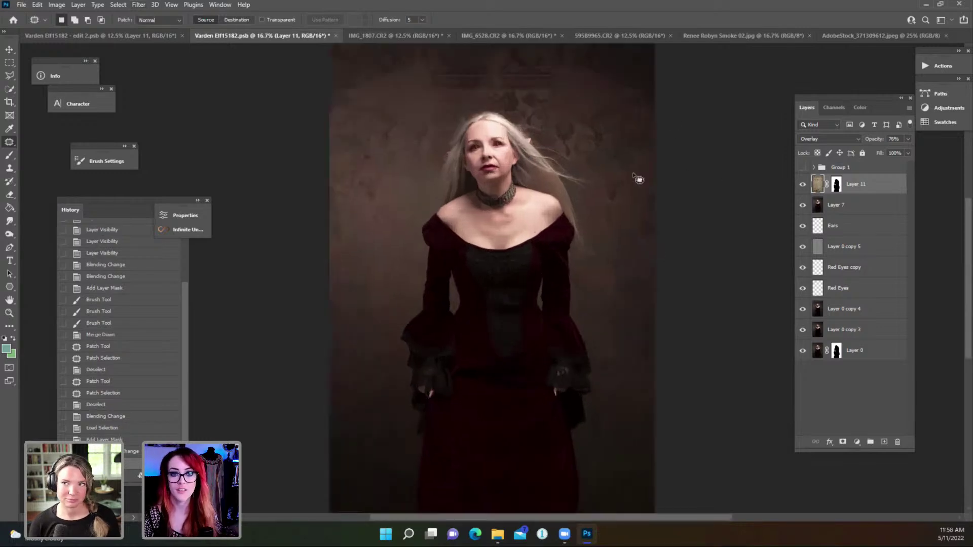
key("ctrl+minus")
key("ctrl+plus")
key("ctrl+plus")
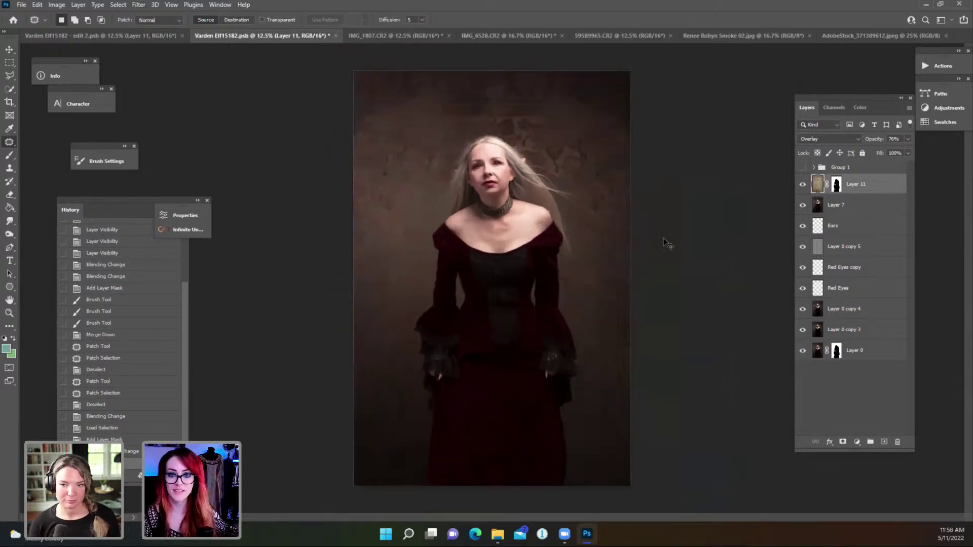
left_click_drag(519, 157, 479, 276)
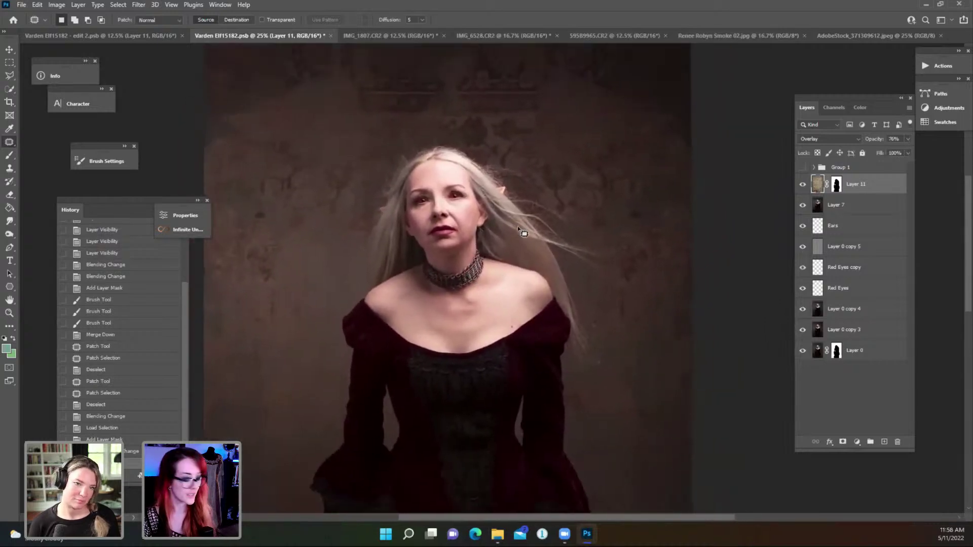
key("ctrl+minus")
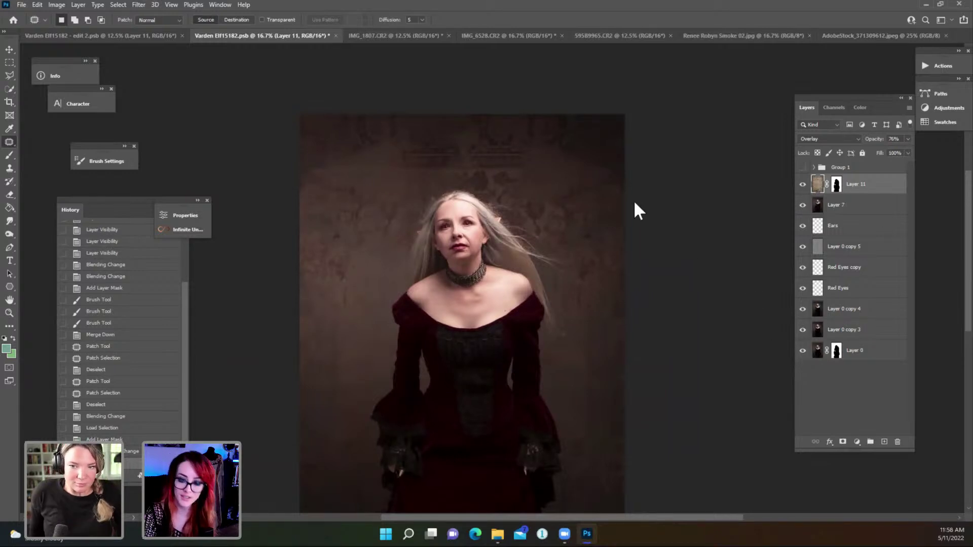
key("ctrl+minus")
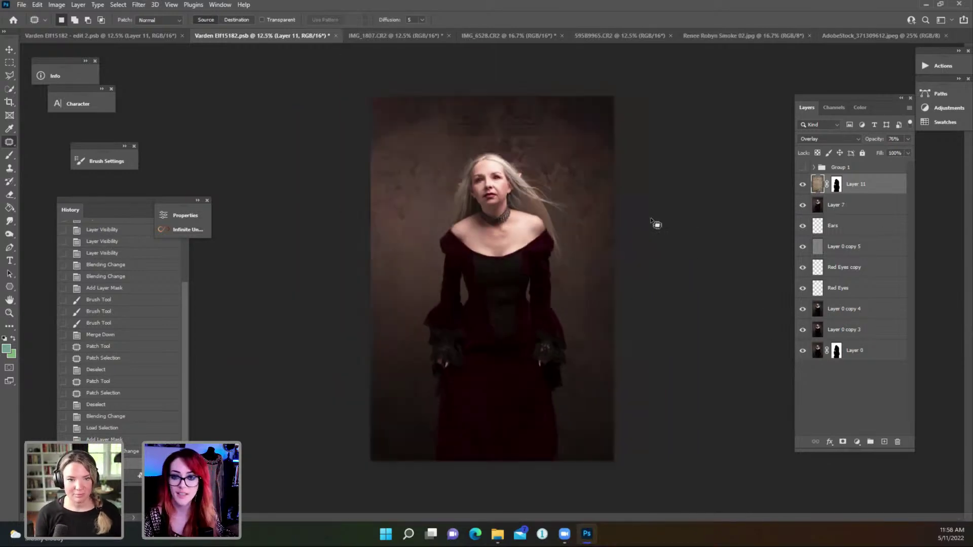
Add a Curves adjustment layer above Layer 11 and clip it to that layer
left_click(860, 443)
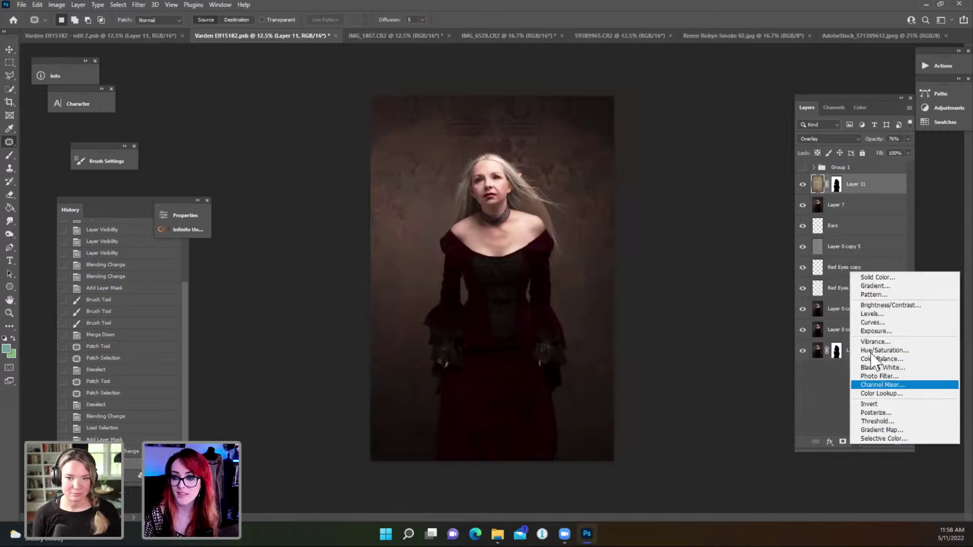
left_click(877, 324)
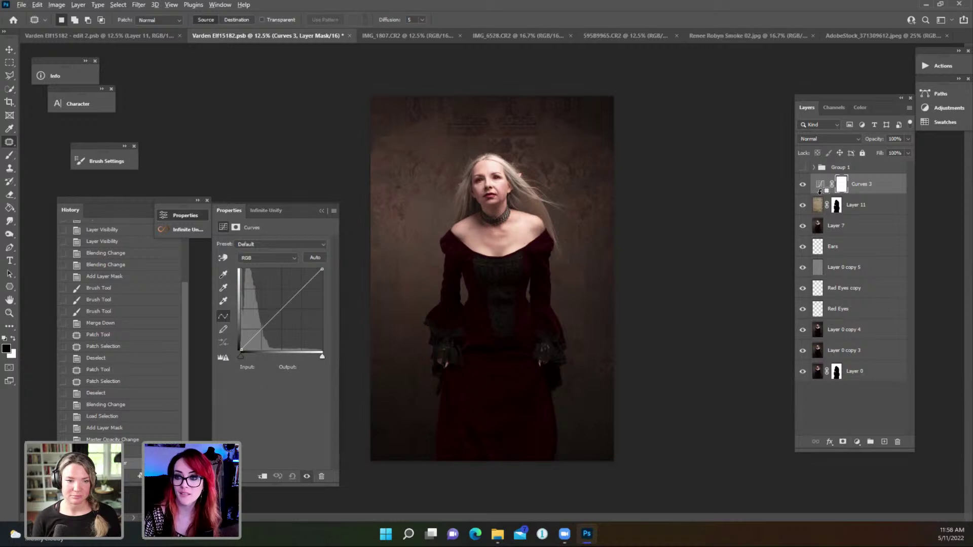
left_click(820, 193, "alt")
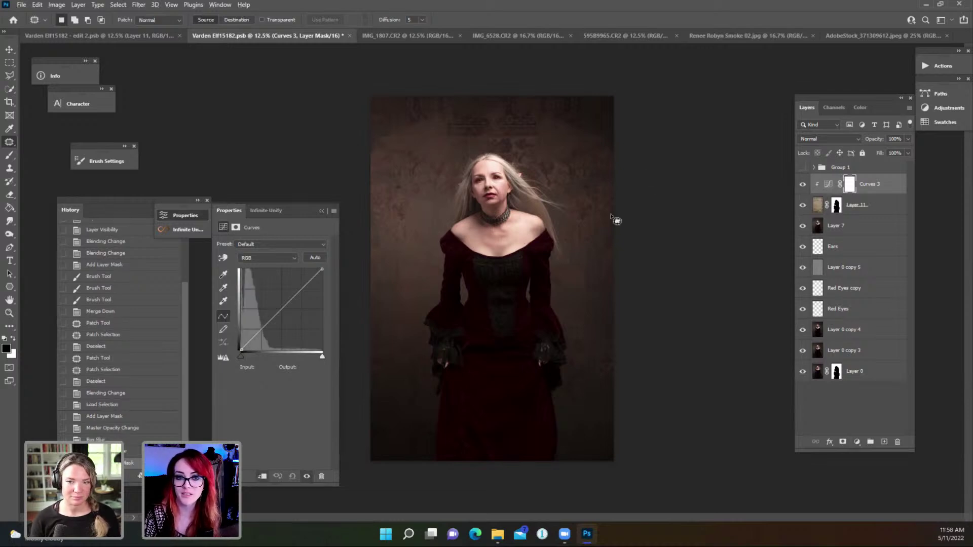
Shift the texture's colour by adjusting the Green and Blue curves and bending the Red curve to input 165, output 130
left_click(292, 259)
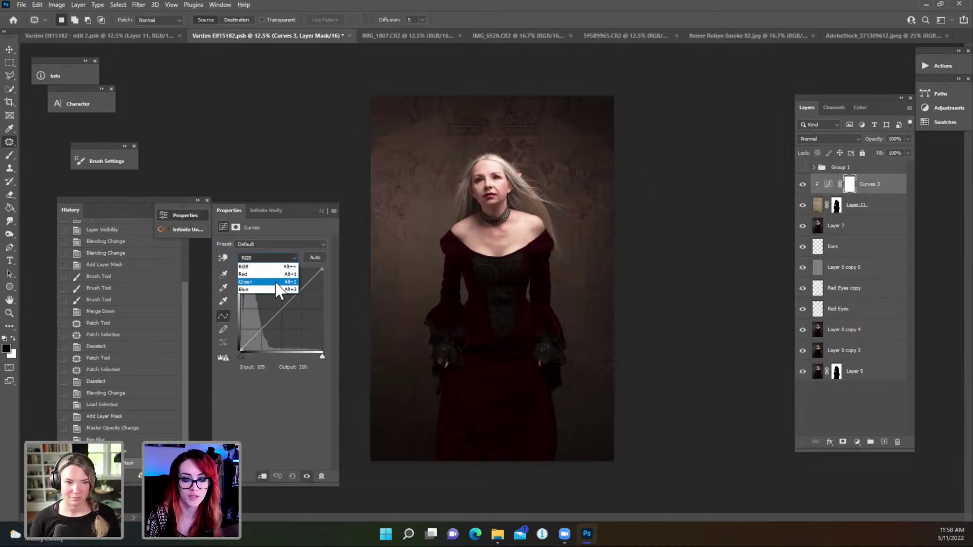
left_click(279, 282)
left_click_drag(280, 311, 284, 271)
left_click(293, 261)
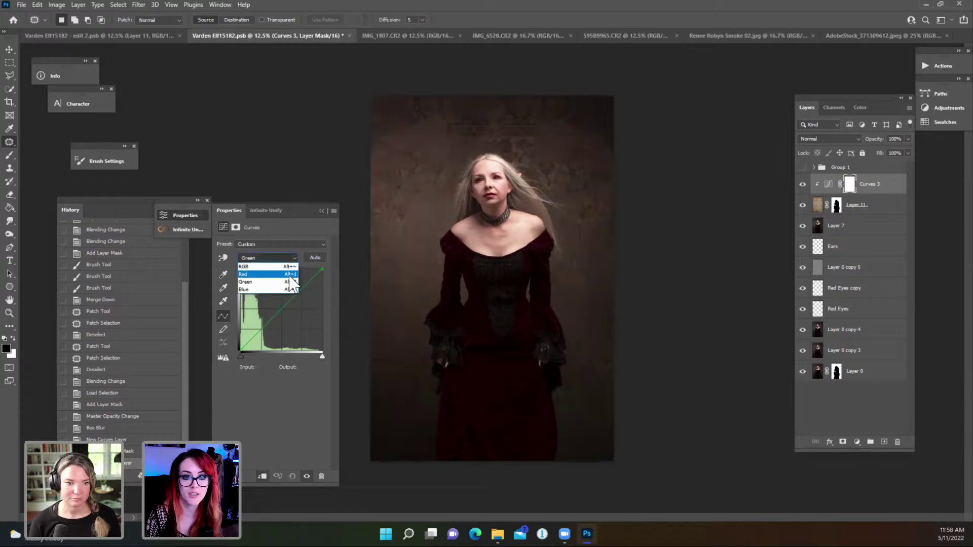
left_click(283, 287)
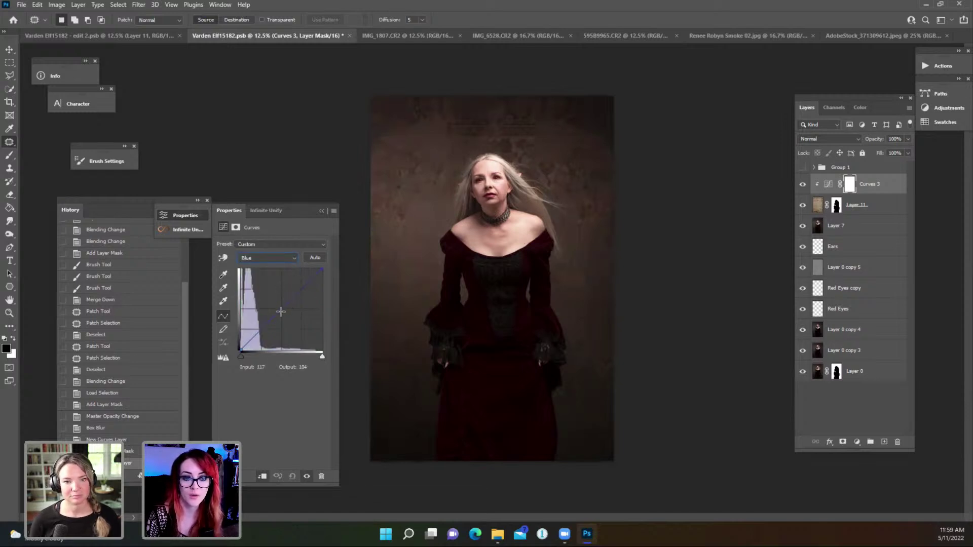
mouse_move(285, 305)
left_mouse_down()
mouse_move(290, 322)
mouse_move(282, 299)
mouse_move(293, 310)
left_mouse_up()
left_click(278, 257)
left_click(281, 276)
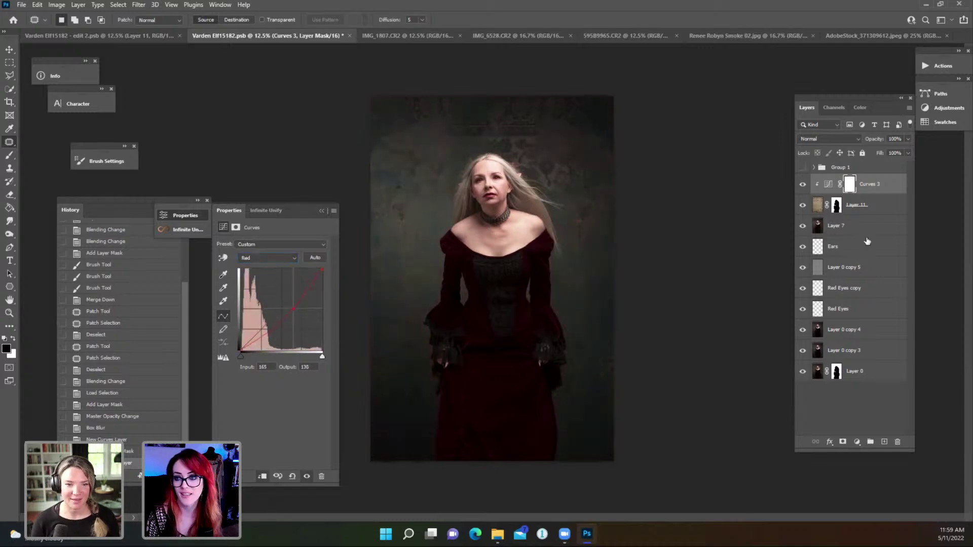
Add a Hue/Saturation adjustment layer above Layer 7 and clip it to that layer
left_click(860, 230)
left_click(857, 442)
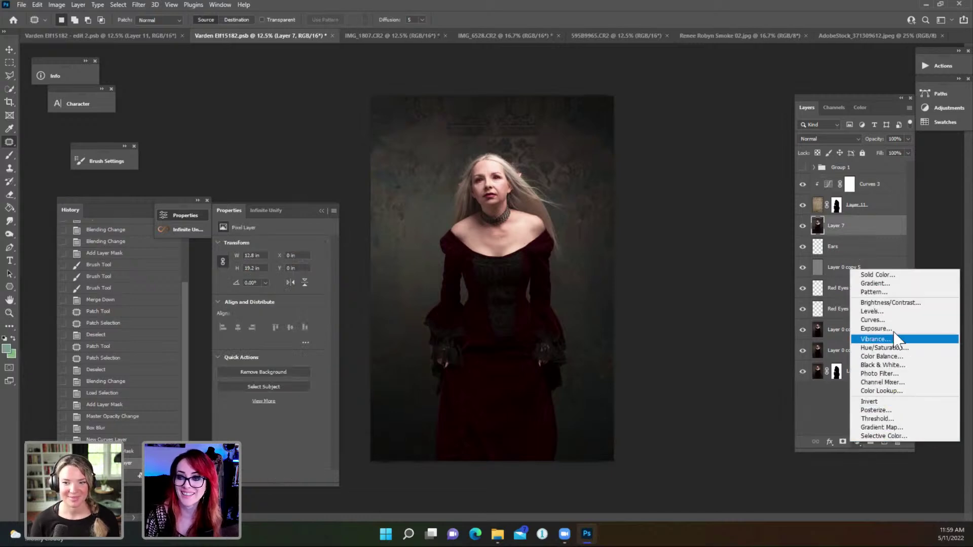
left_click(890, 347)
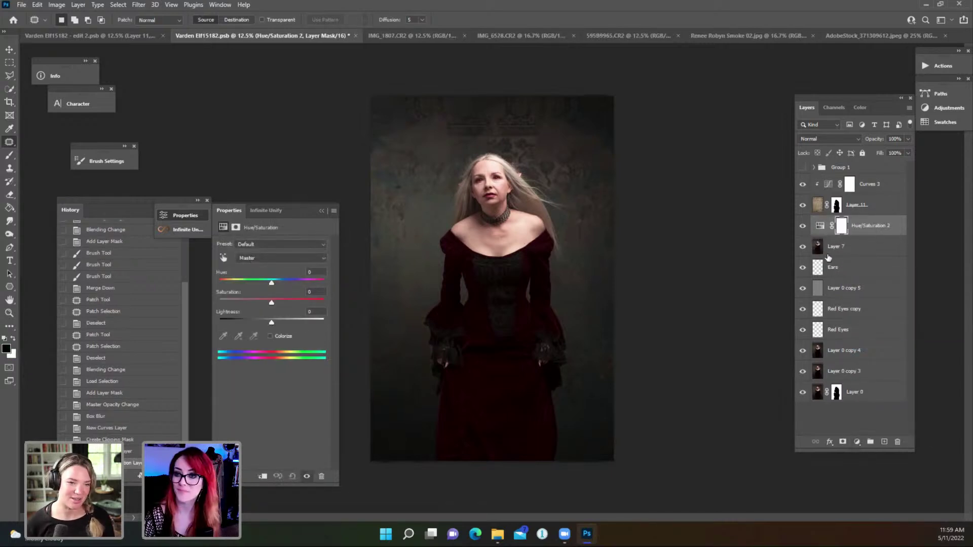
left_click(823, 232, "alt")
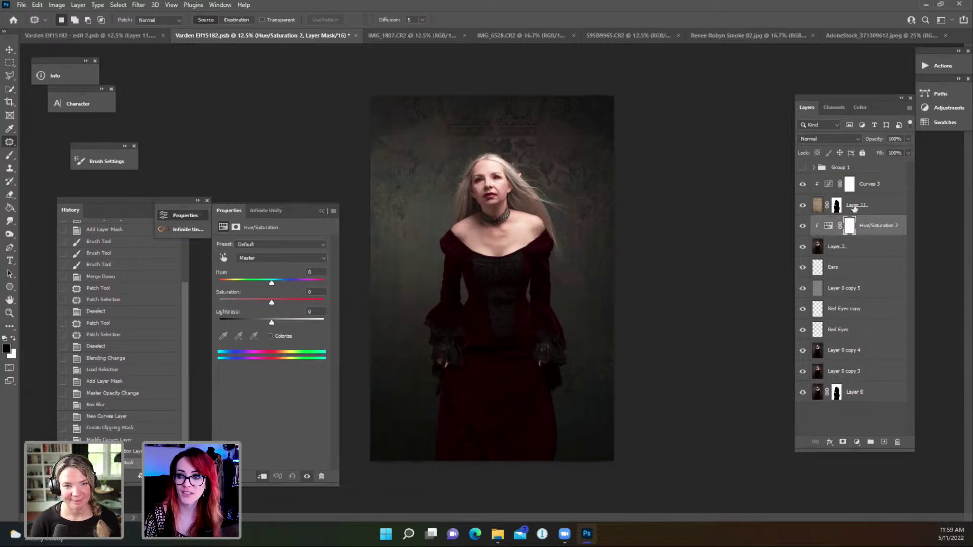
left_click(822, 235, "alt")
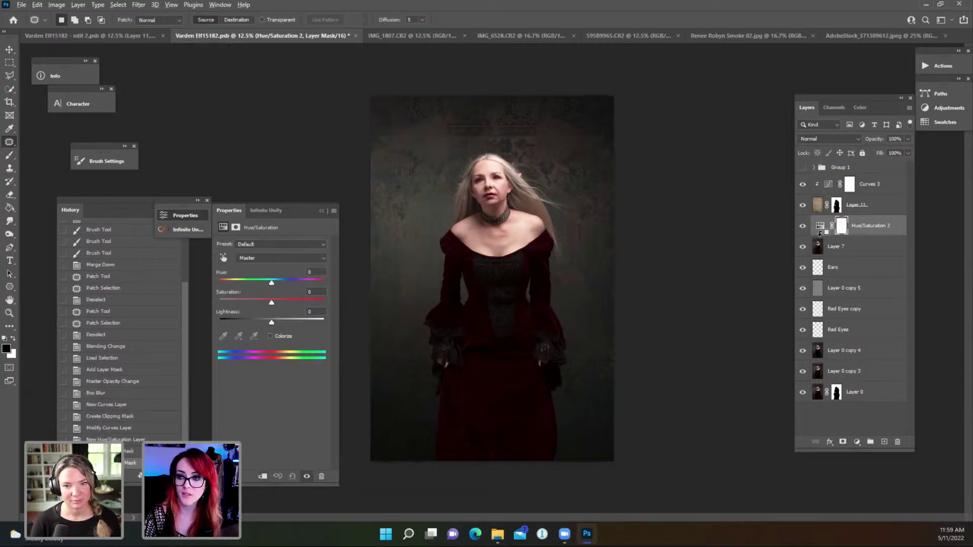
left_click(820, 233, "alt")
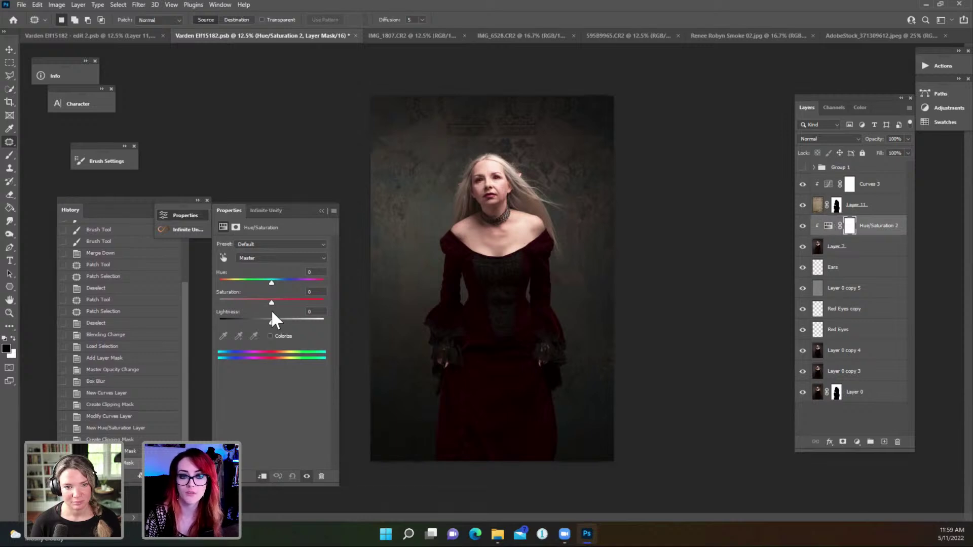
left_click_drag(293, 300, 298, 302)
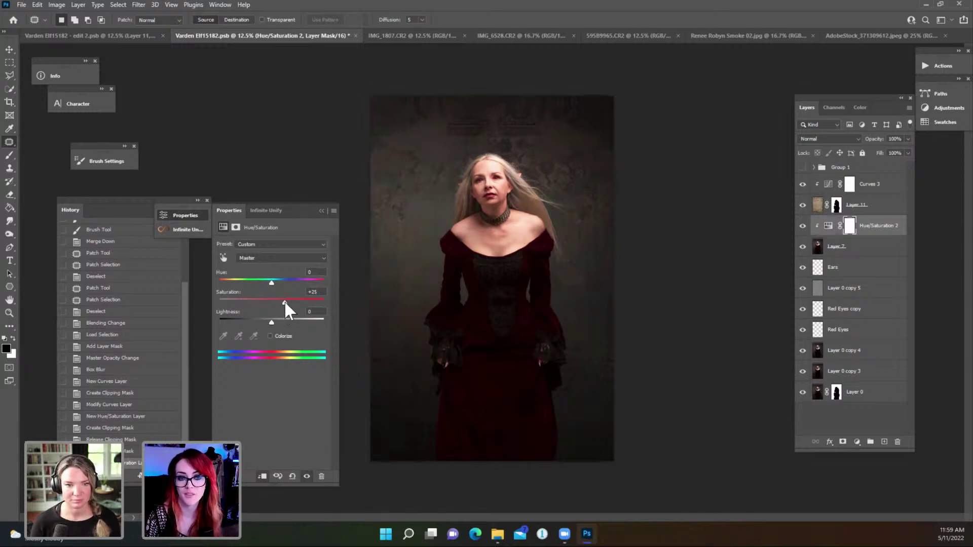
left_click_drag(284, 300, 262, 304)
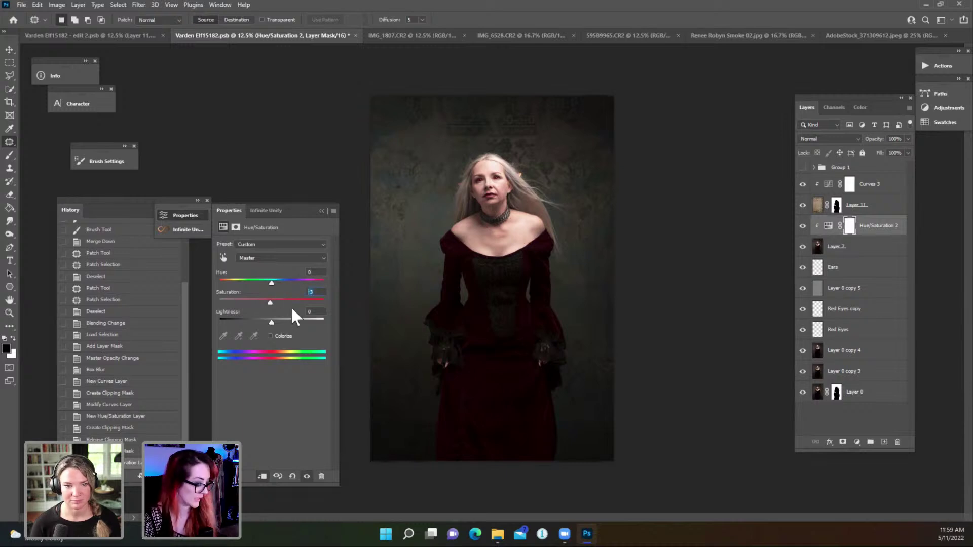
type("0")
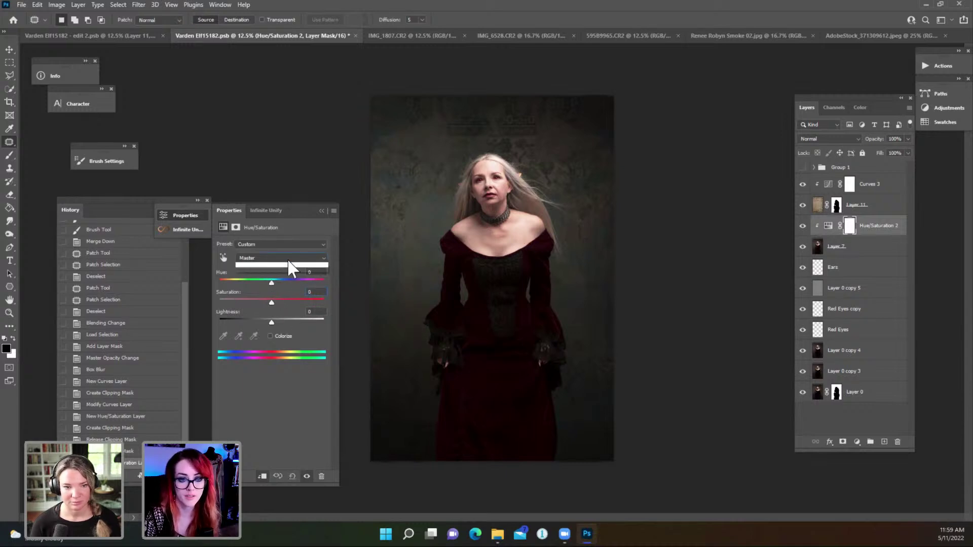
Reduce the Hue/Saturation layer's saturation to -29 for Yellows and -17 for Reds
left_click(287, 259)
left_click(281, 282)
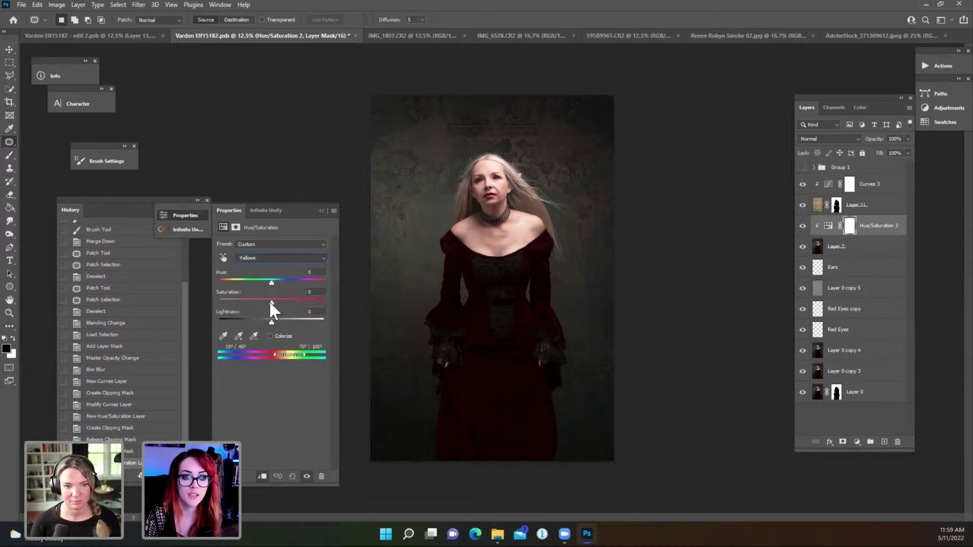
left_click_drag(269, 300, 257, 303)
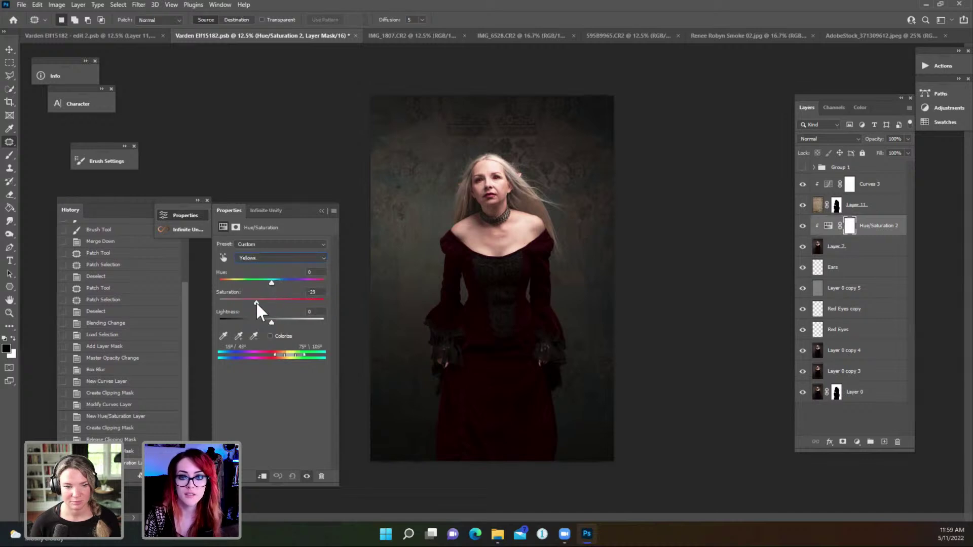
left_click(284, 259)
left_click(279, 270)
left_click_drag(269, 303, 256, 303)
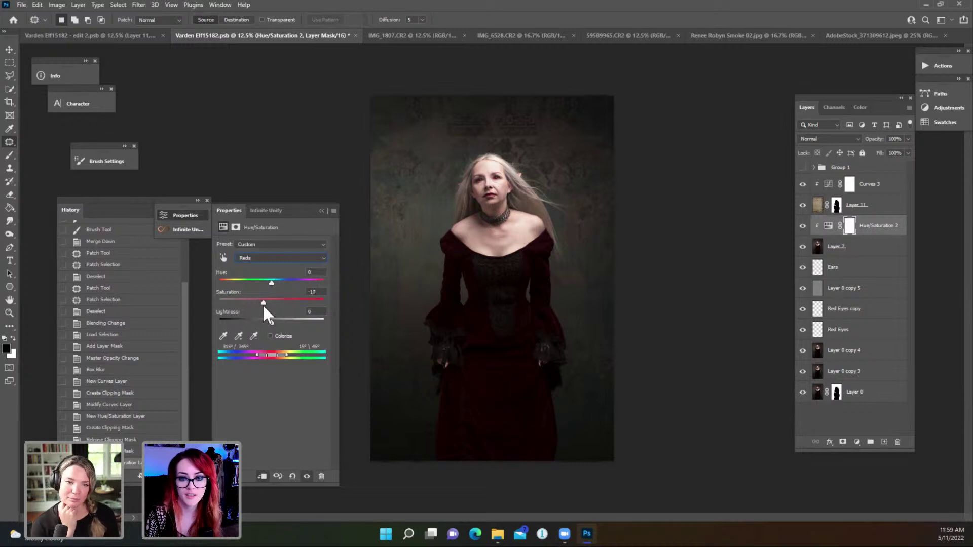
left_click(321, 211)
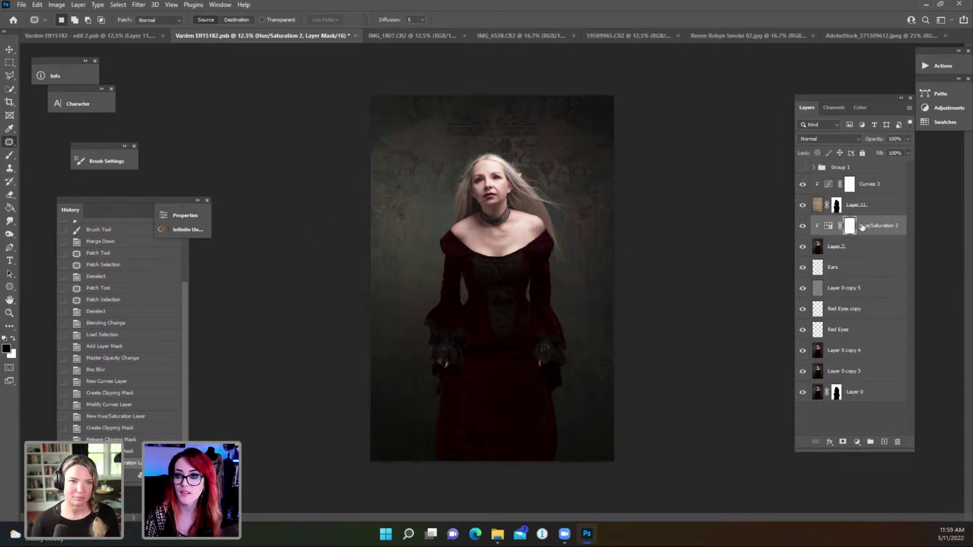
Copy the entire IMG_6528.CR2 cloud image into the Varden Elf15182.psb portrait as an unclipped layer above Curves 3
left_click(873, 205)
left_click(889, 192)
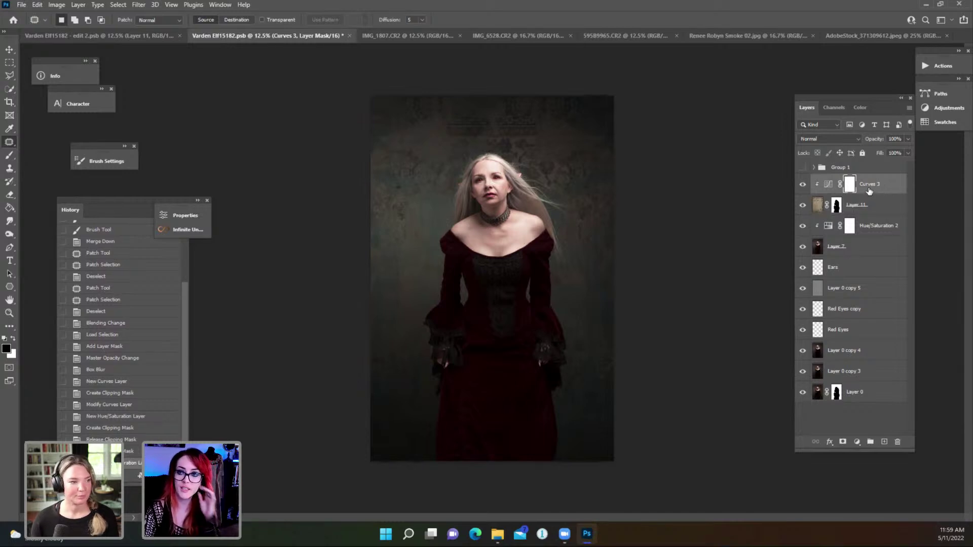
left_click(886, 205)
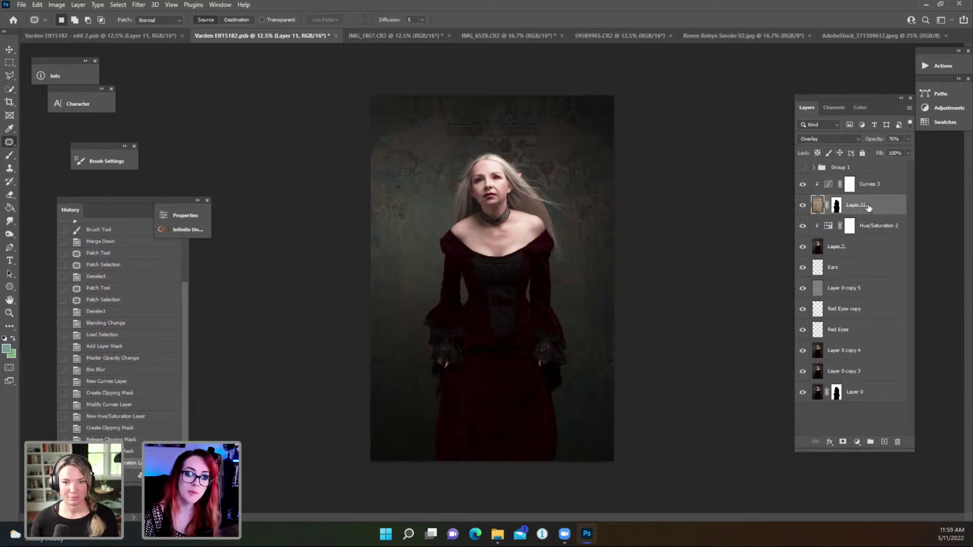
left_click(615, 36)
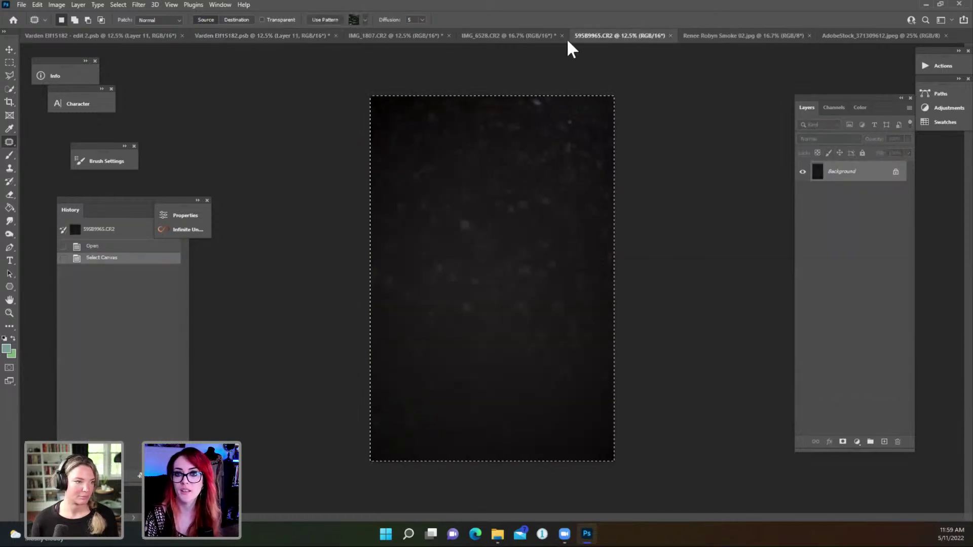
left_click(523, 36)
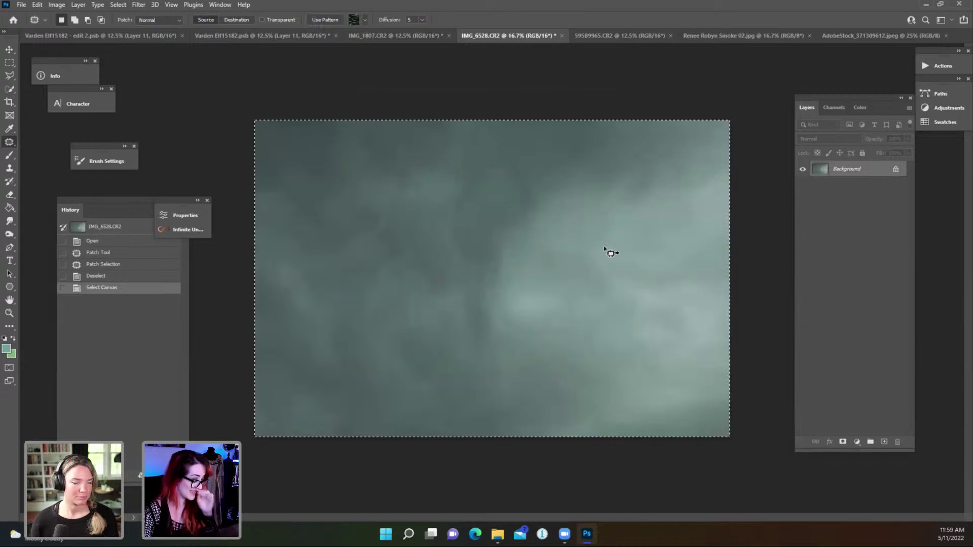
key("ctrl+a")
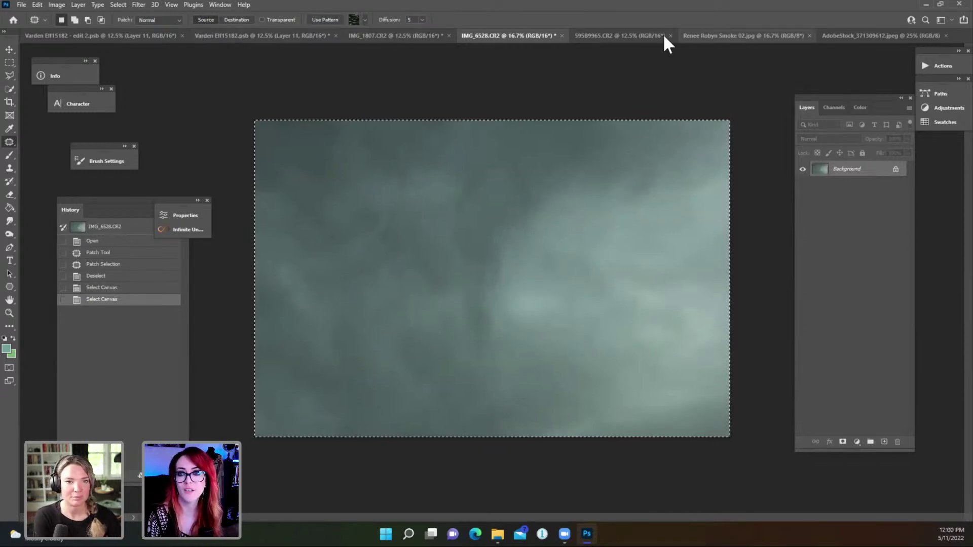
left_click(253, 35)
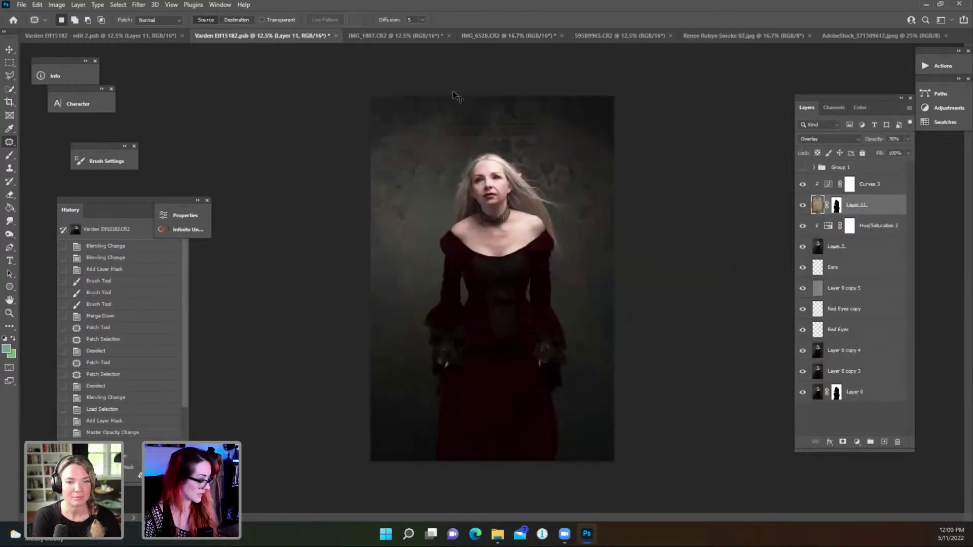
key("ctrl+v")
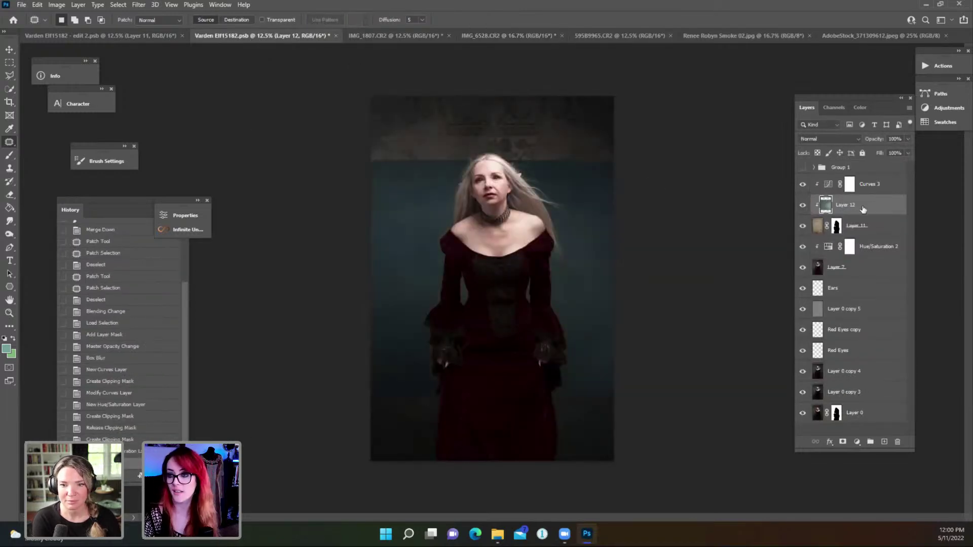
left_click_drag(863, 210, 816, 188)
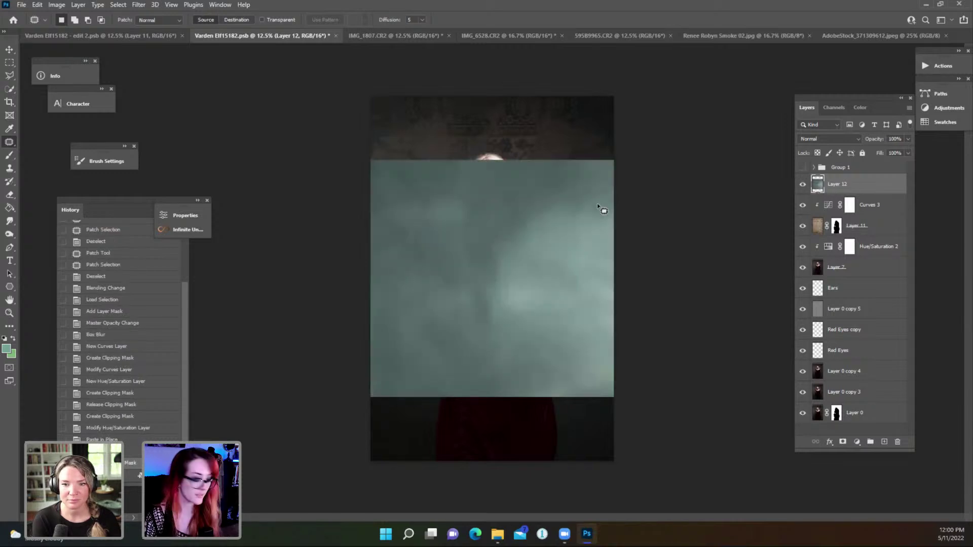
Rotate the pasted cloud layer about 90 degrees counterclockwise and scale it to about 107% so it covers the whole canvas
key("ctrl+t")
left_click_drag(679, 267, 482, 93)
left_click_drag(603, 98, 619, 86)
mouse_move(374, 456)
left_mouse_down()
mouse_move(364, 469)
mouse_move(375, 469)
left_mouse_up()
Set the cloud layer's blend mode to Soft Light and toggle its visibility to compare the image with and without it
left_click(851, 139)
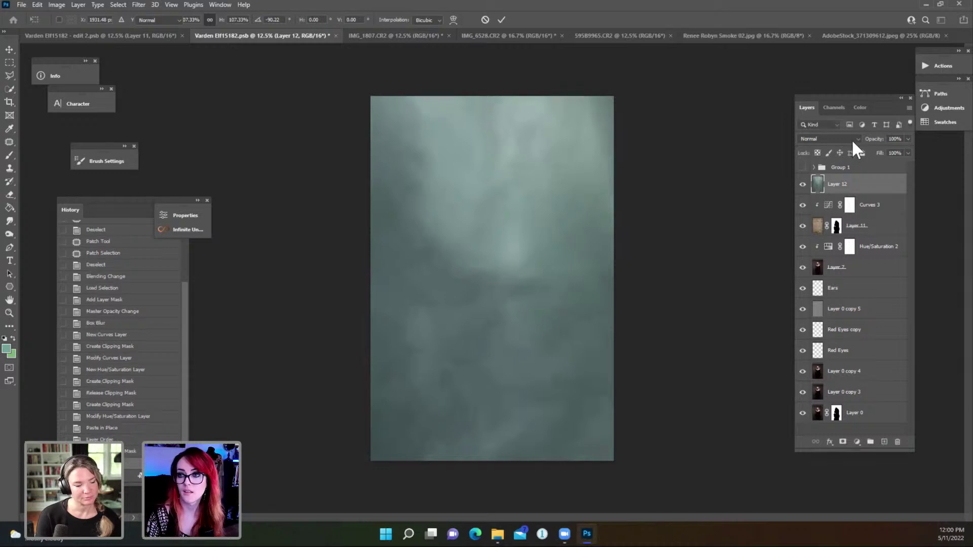
left_click(851, 138)
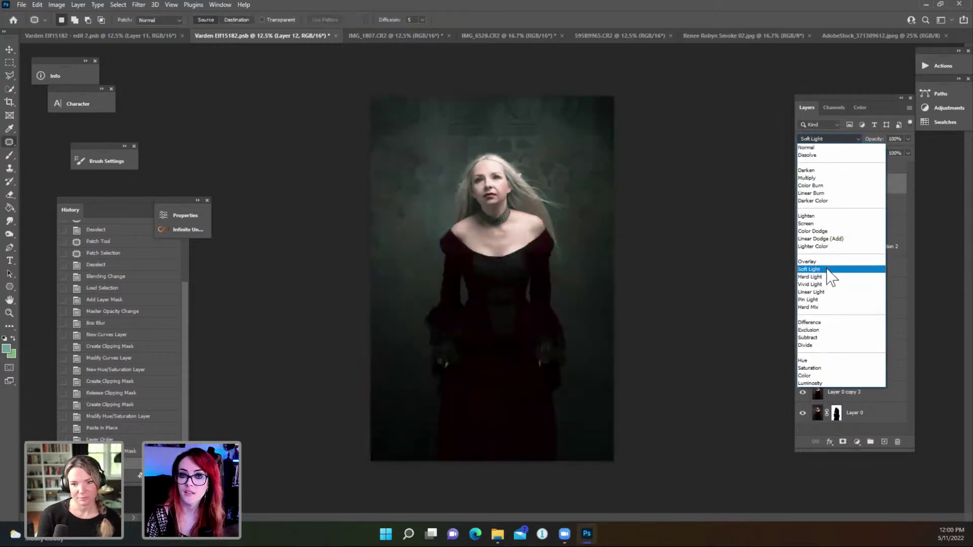
left_click(831, 269)
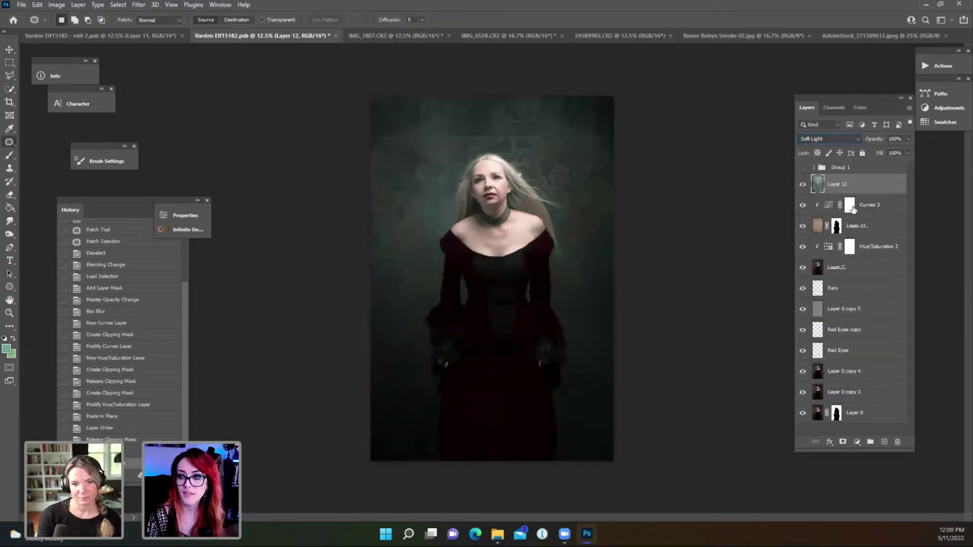
left_click(804, 184)
left_click(803, 185)
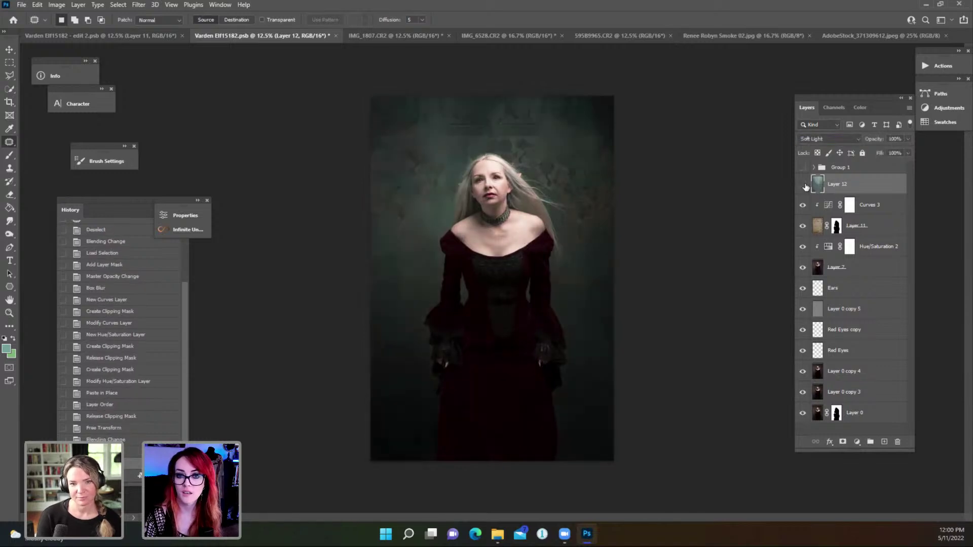
left_click(804, 185)
left_click(803, 184)
Copy Layer 11's figure mask onto the cloud layer and make the copied mask active
left_click(836, 226)
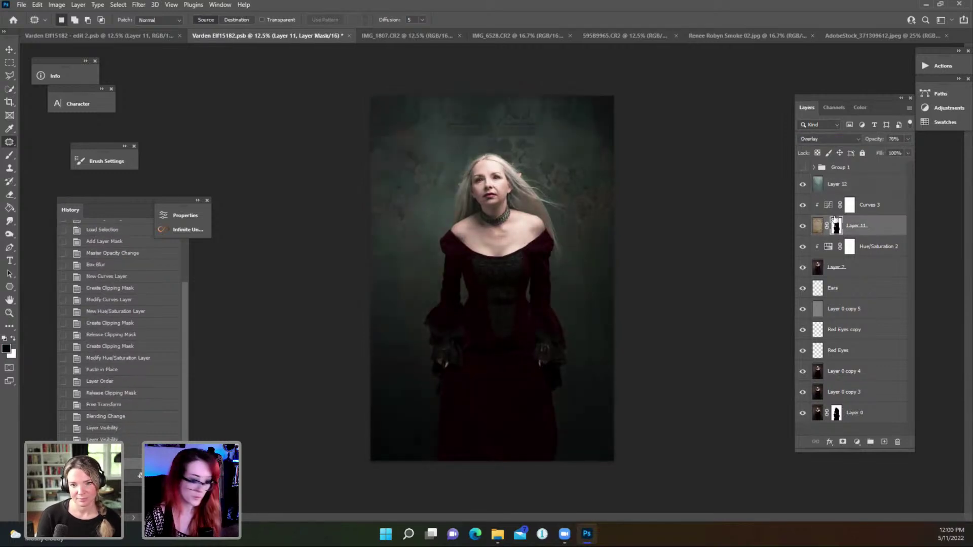
left_click_drag(835, 226, 837, 184, "alt")
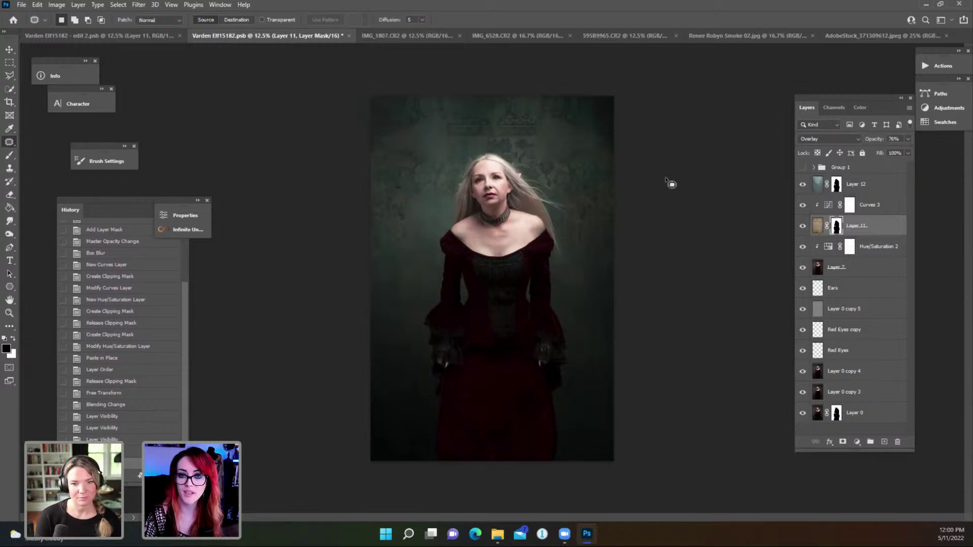
left_click(834, 185)
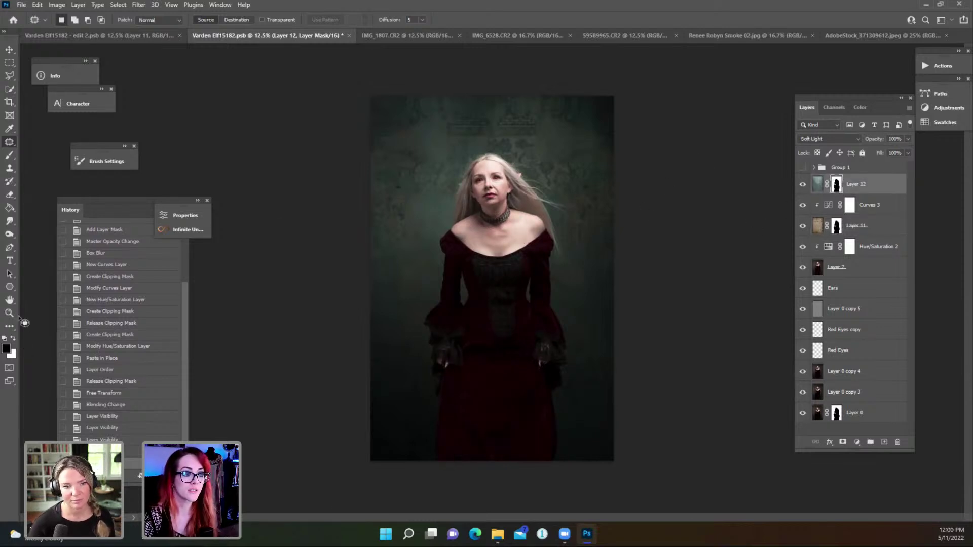
Fill the black figure area of the cloud layer's mask with grey a3a3a3 and check the mask on its own
key("g")
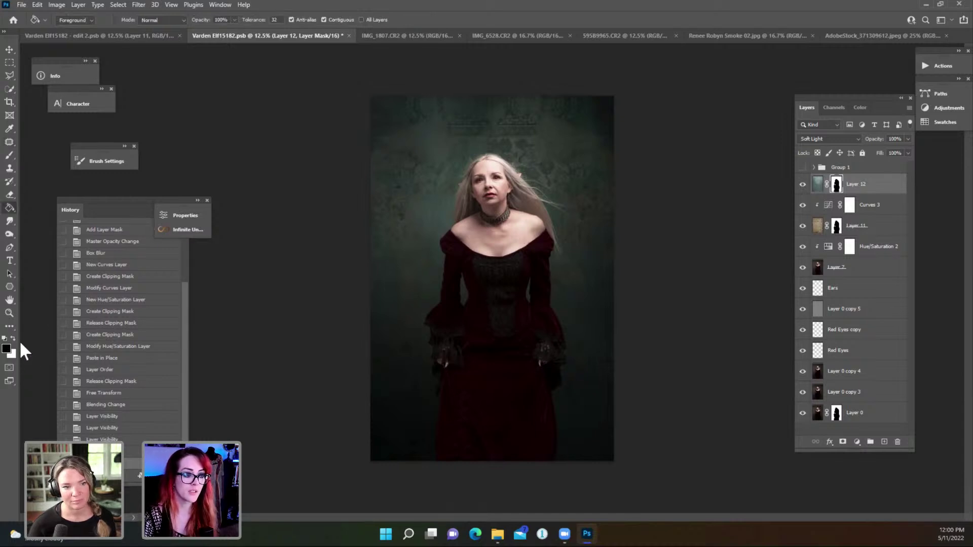
left_click(7, 348)
left_click_drag(208, 321, 165, 334)
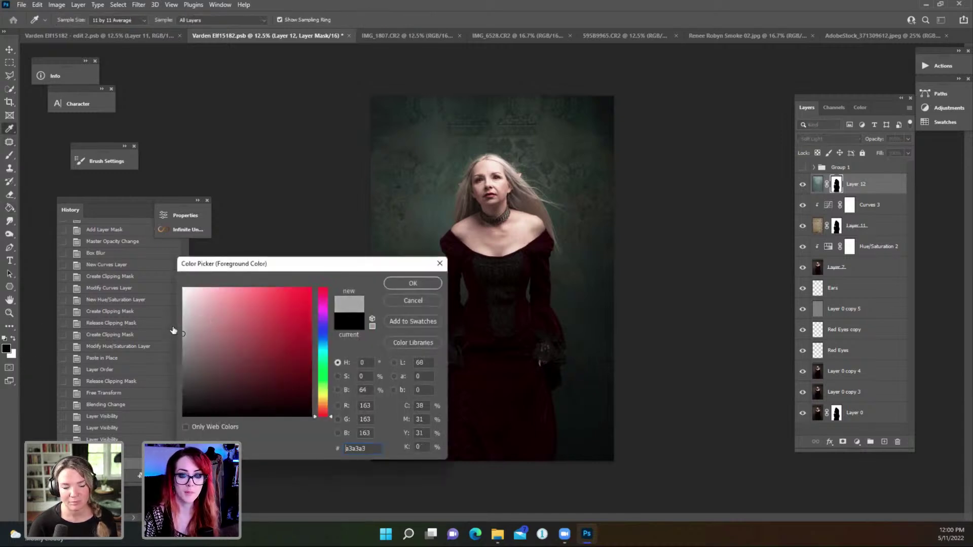
left_click(428, 284)
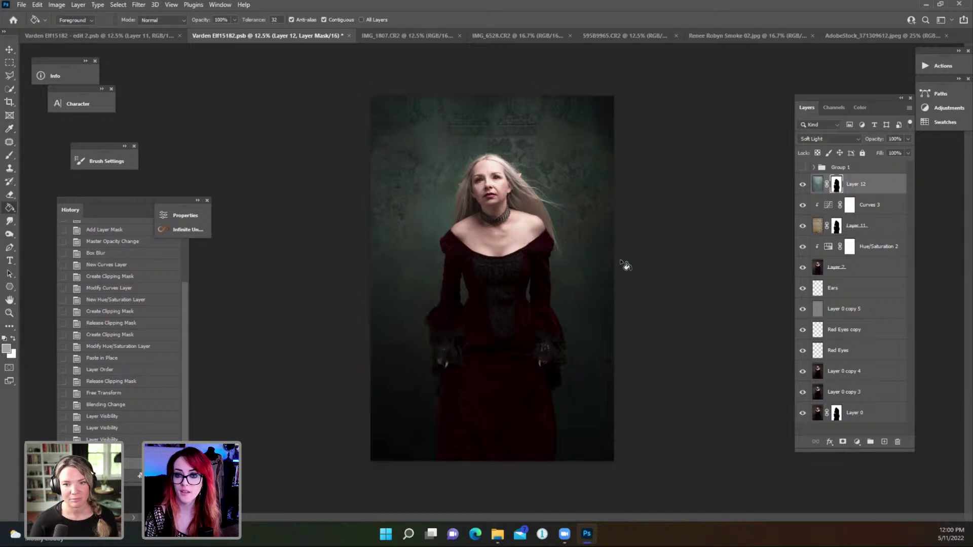
left_click(513, 378)
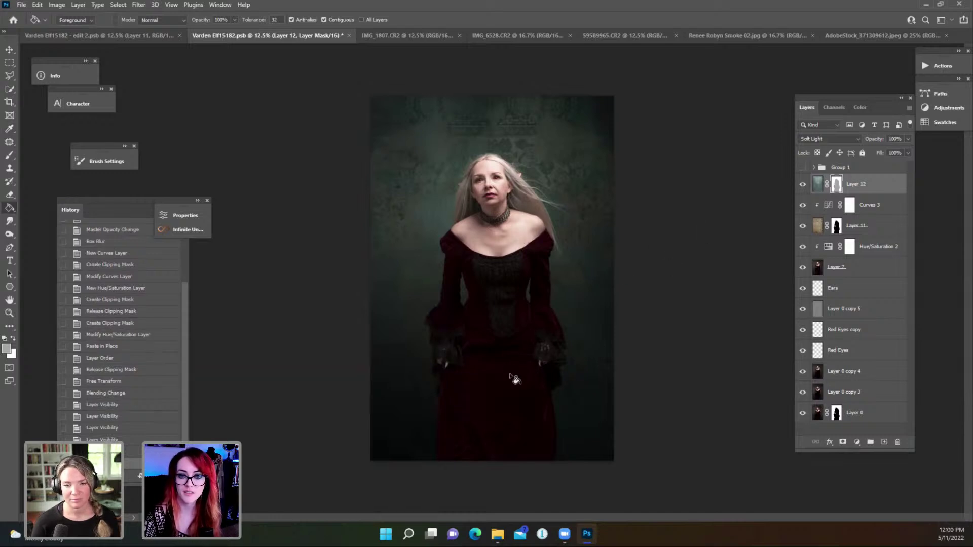
left_click(837, 186, "alt")
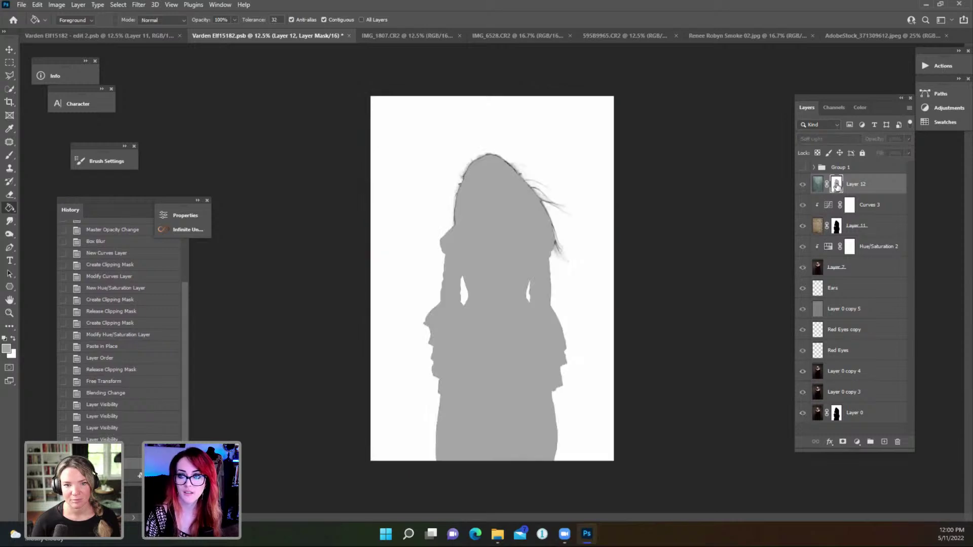
left_click(837, 186, "alt")
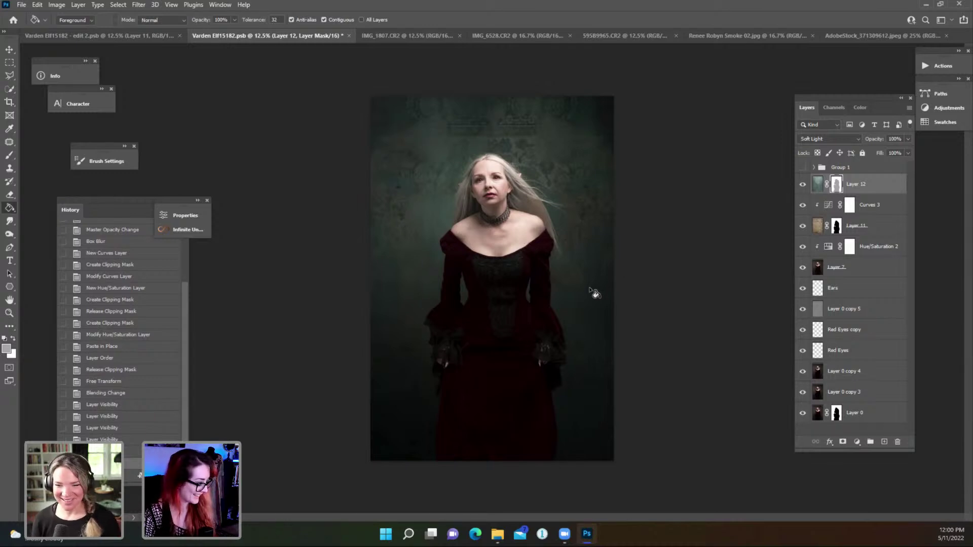
key("ctrl+minus")
key("ctrl+plus")
key("ctrl+plus")
key("ctrl+plus")
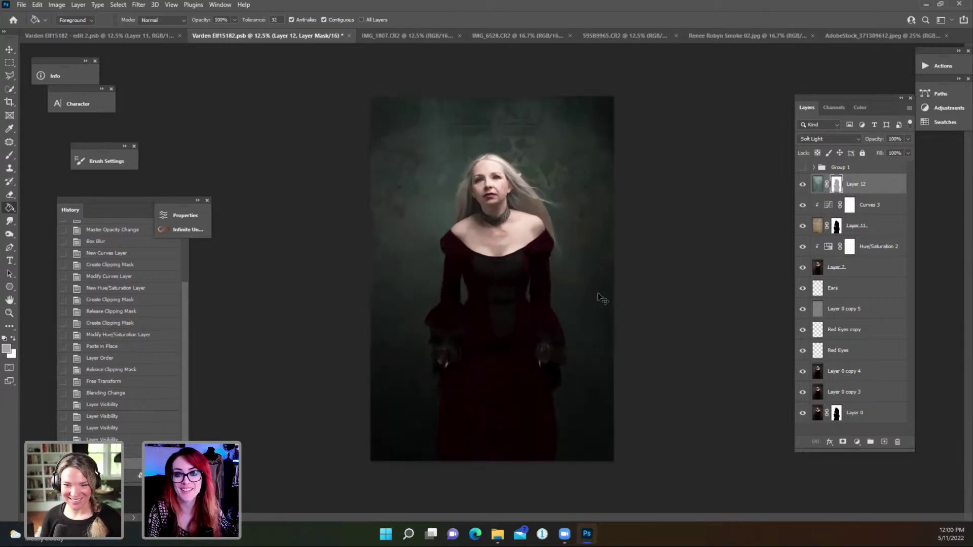
key("ctrl+minus")
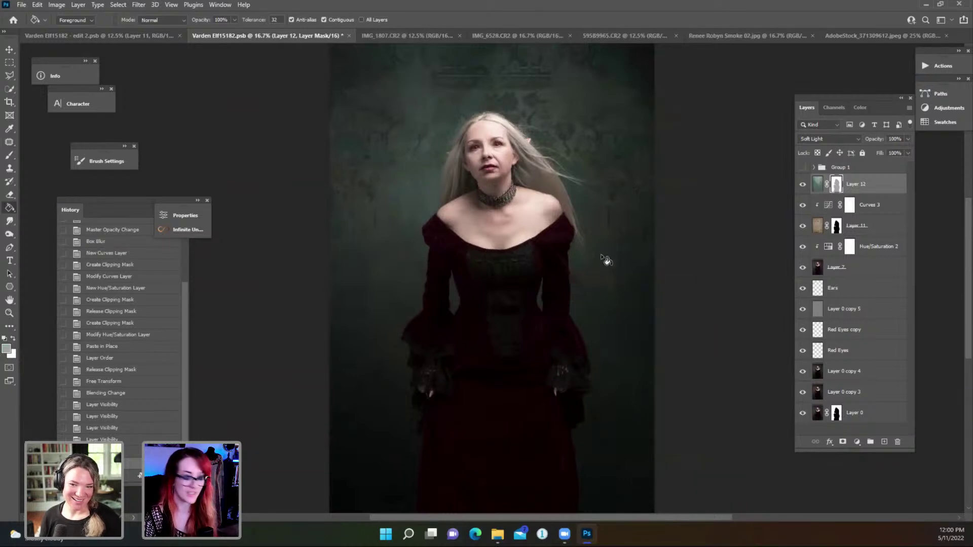
key("ctrl+minus")
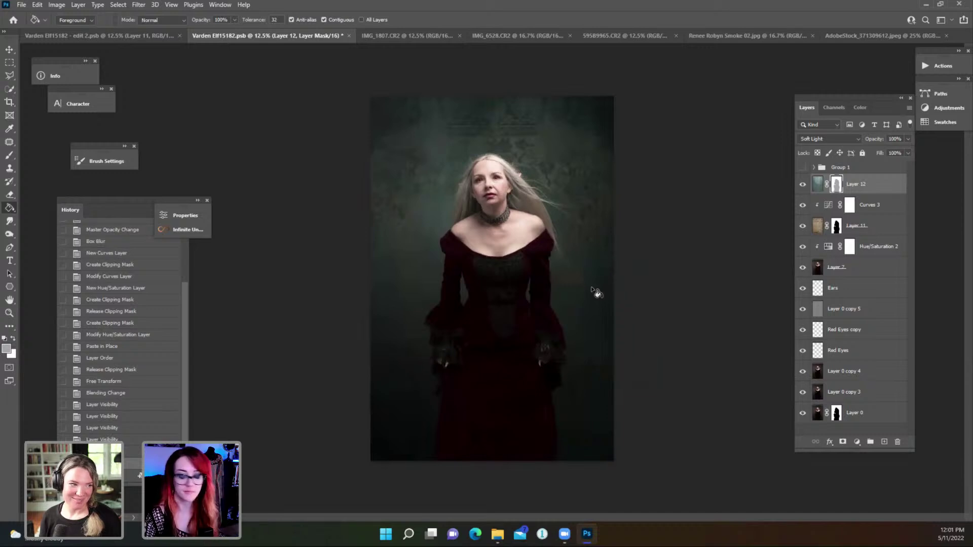
Paint white over the lower figure on the cloud layer's mask with a 2400 px brush, and compare with the layer hidden
key("b")
key("x")
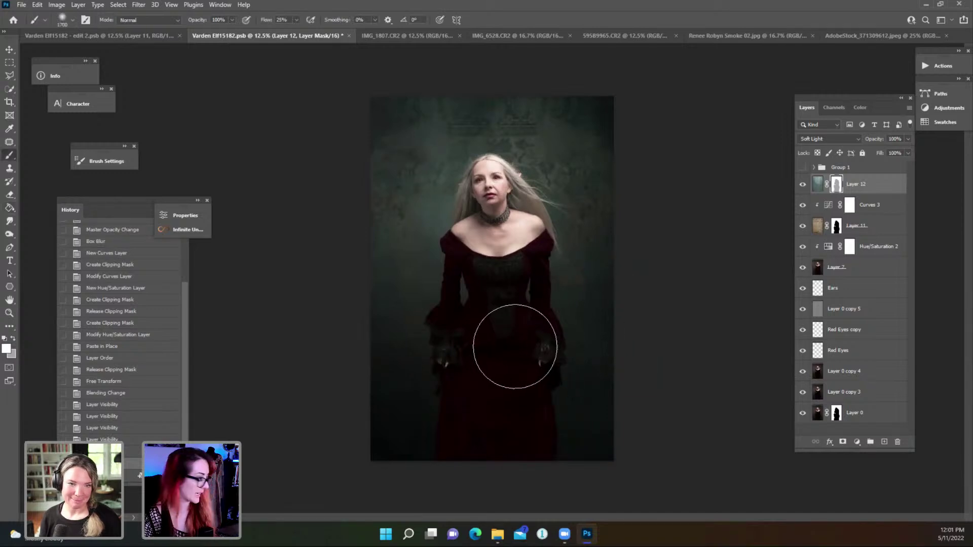
key("bracketright")
key("bracketright")
key("bracketright")
key("bracketright")
key("bracketright")
key("bracketright")
key("bracketright")
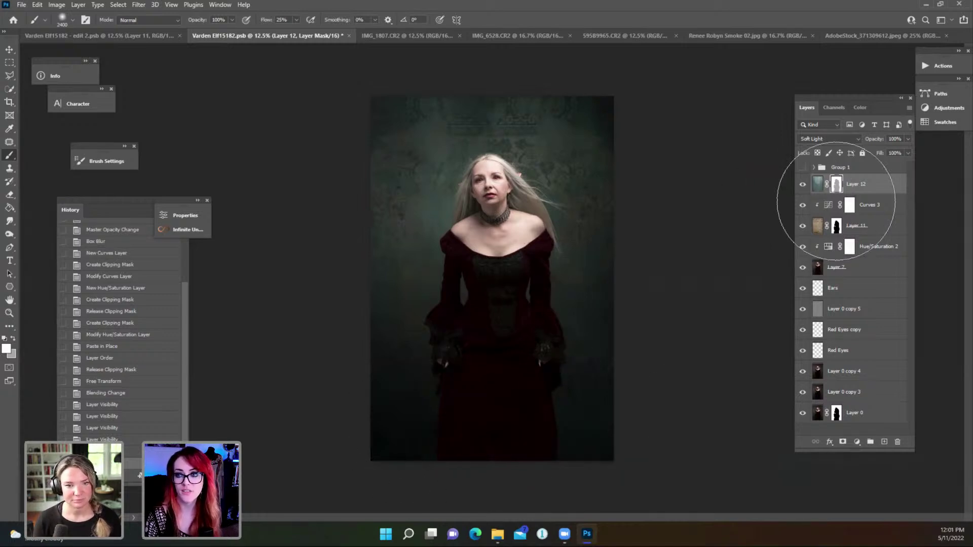
left_click(803, 186)
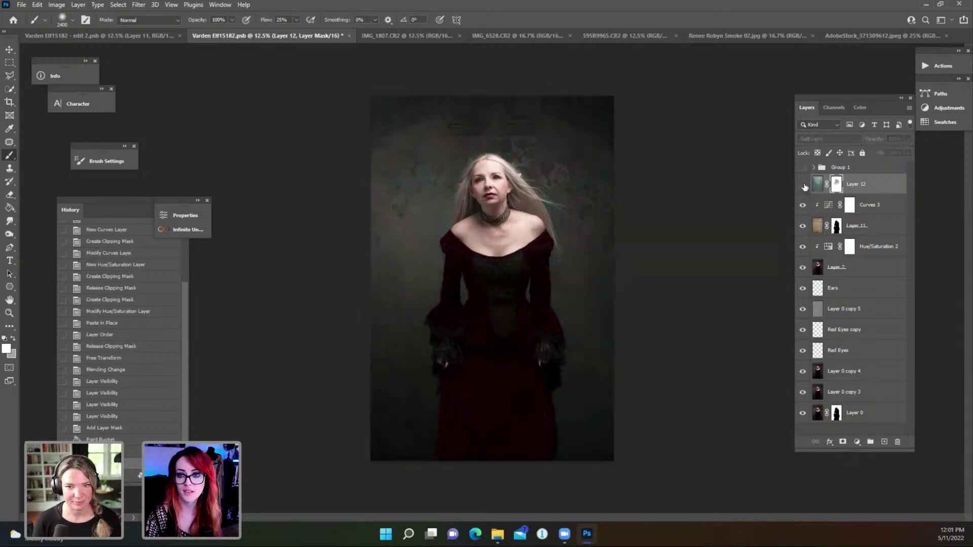
left_click(804, 185)
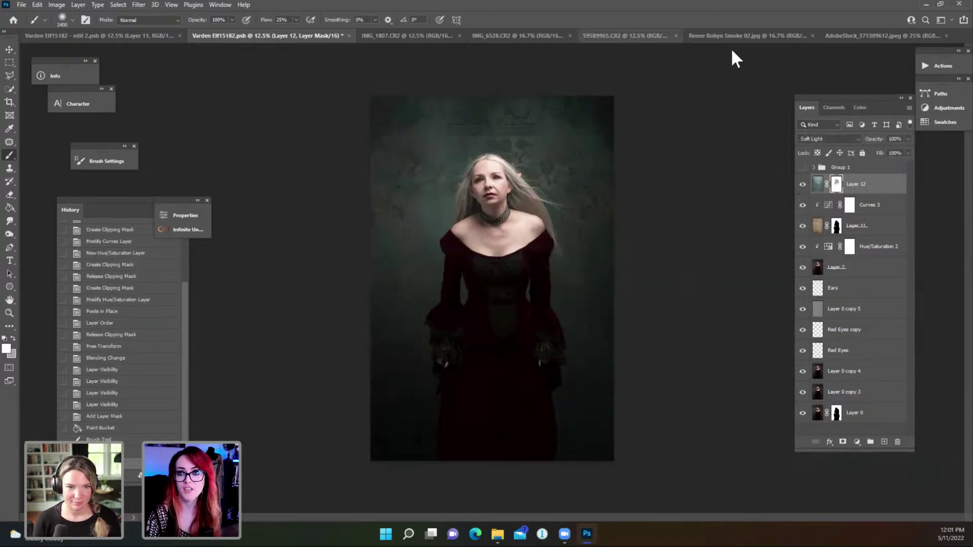
Try the Normal and Overlay blend modes on the cloud layer and return it to Soft Light
left_click(817, 184)
left_click(826, 140)
left_click(826, 144)
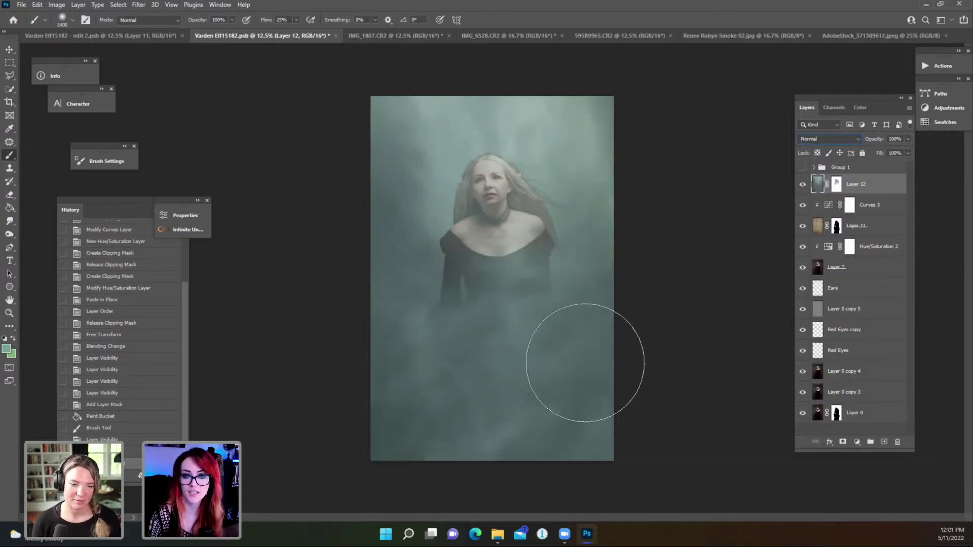
left_click(827, 139)
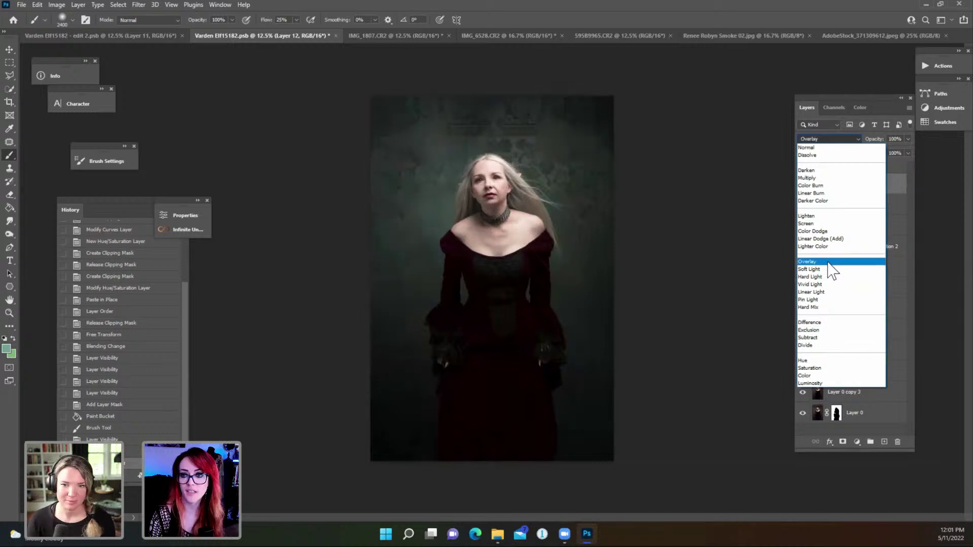
left_click(831, 262)
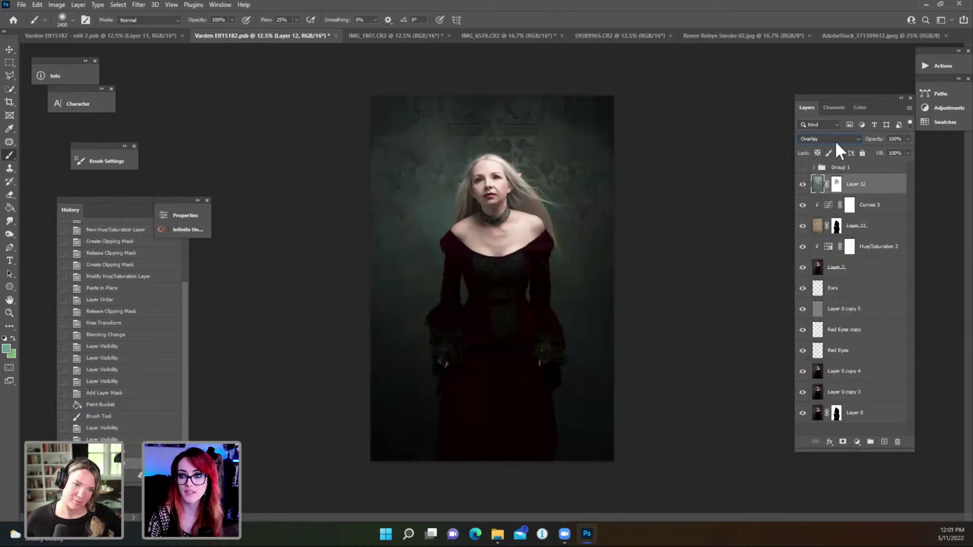
left_click(835, 140)
left_click(831, 261)
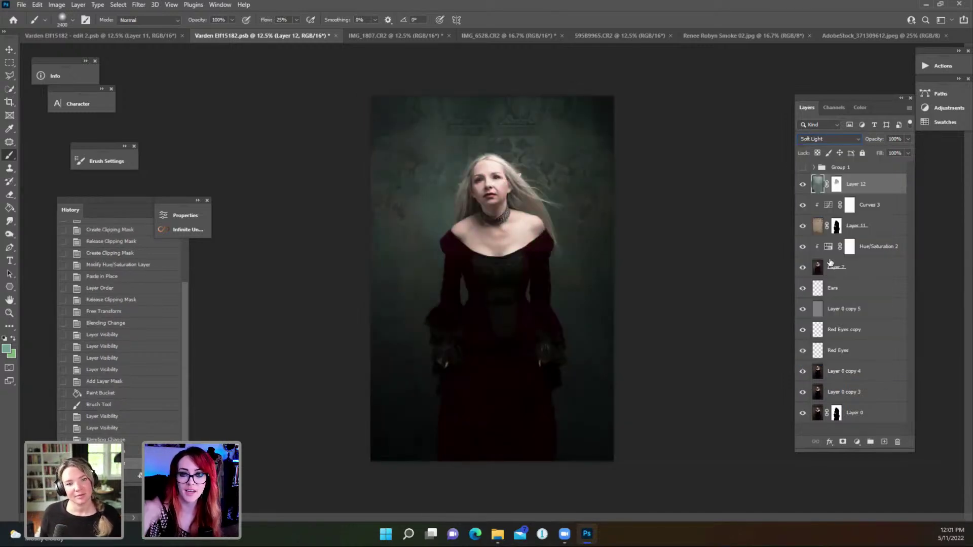
Add a Levels adjustment layer above Layer 12, raise its shadow input to deepen the dark tones, and invert its mask to black
key("ctrl+plus")
key("ctrl+plus")
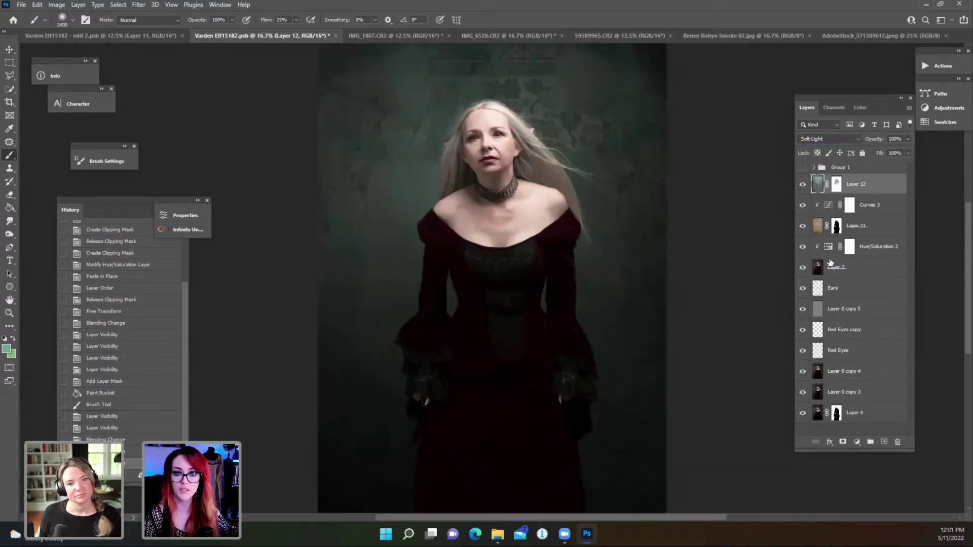
left_click_drag(550, 200, 559, 294)
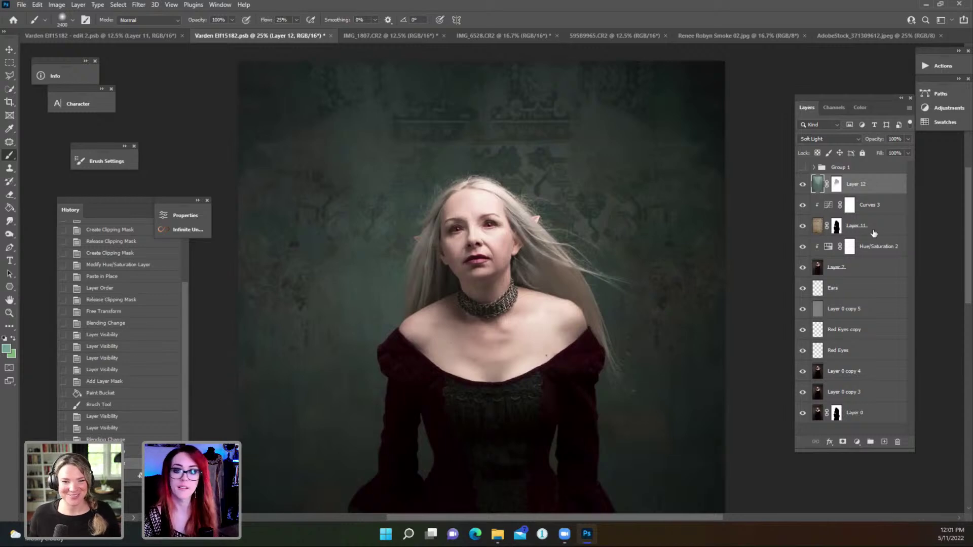
left_click(857, 441)
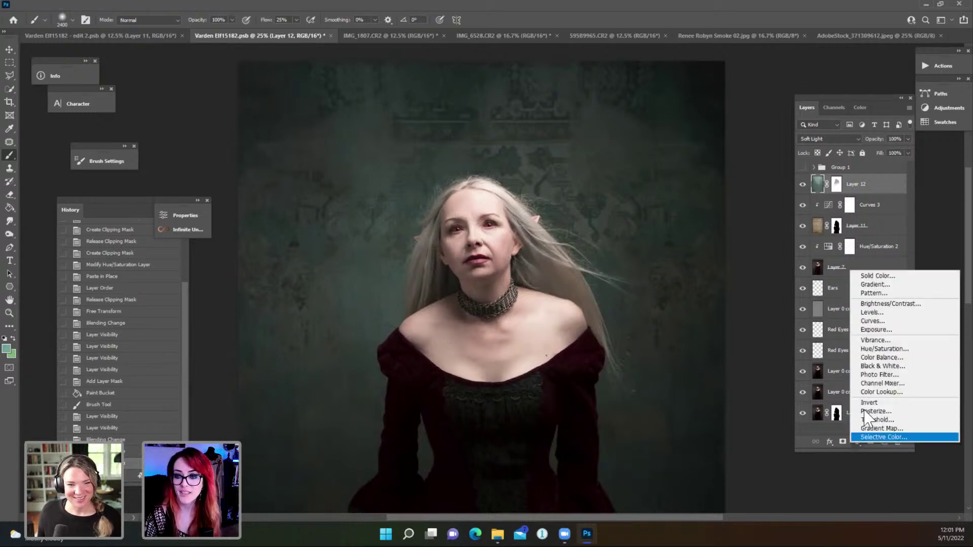
left_click(885, 313)
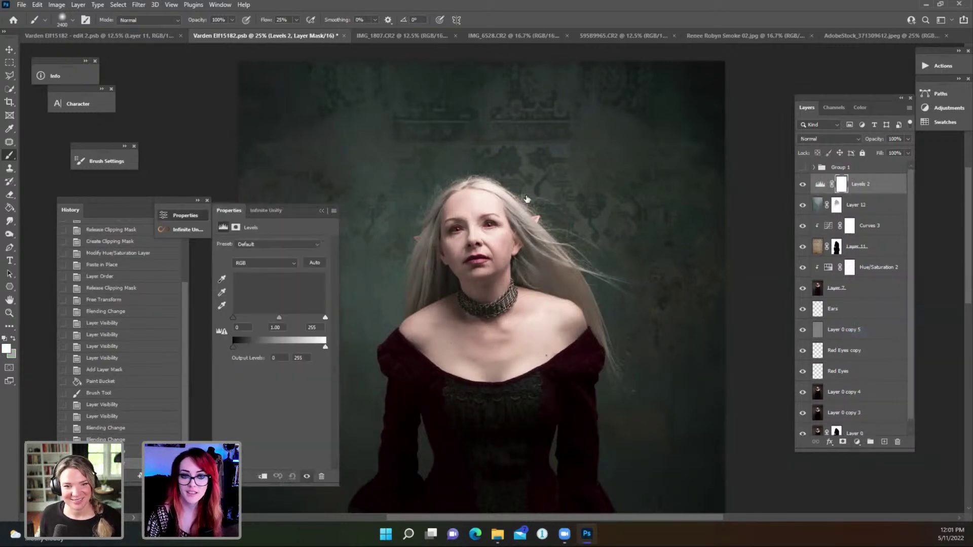
left_click_drag(233, 318, 242, 318)
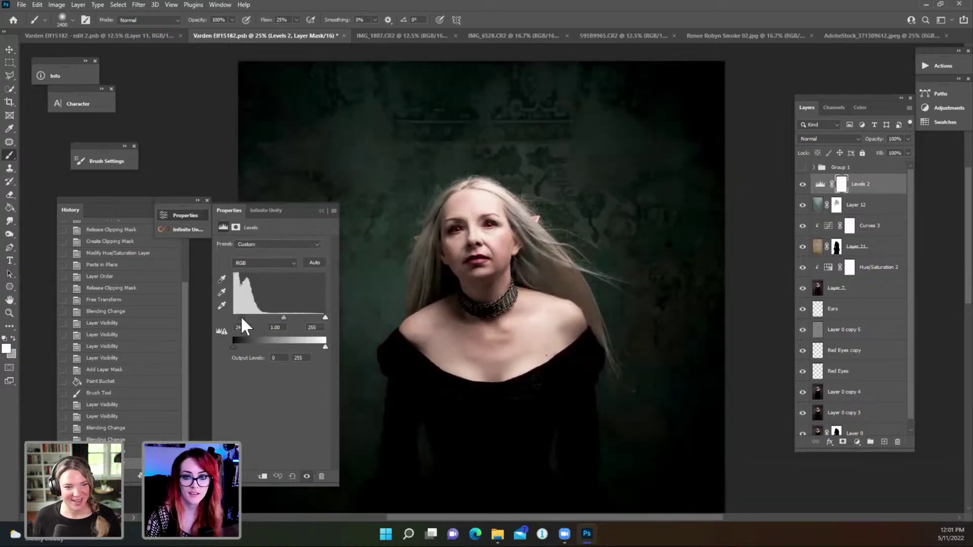
left_click(322, 211)
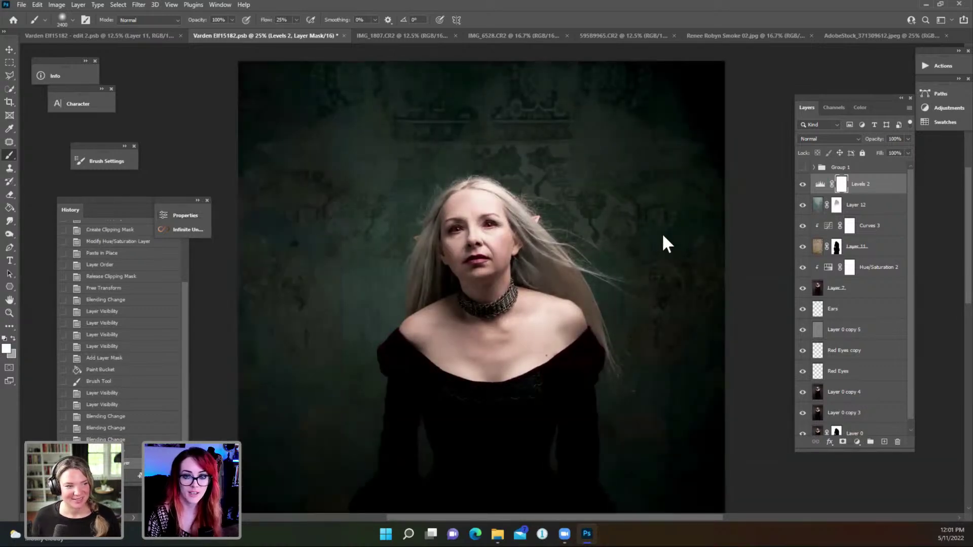
key("ctrl+i")
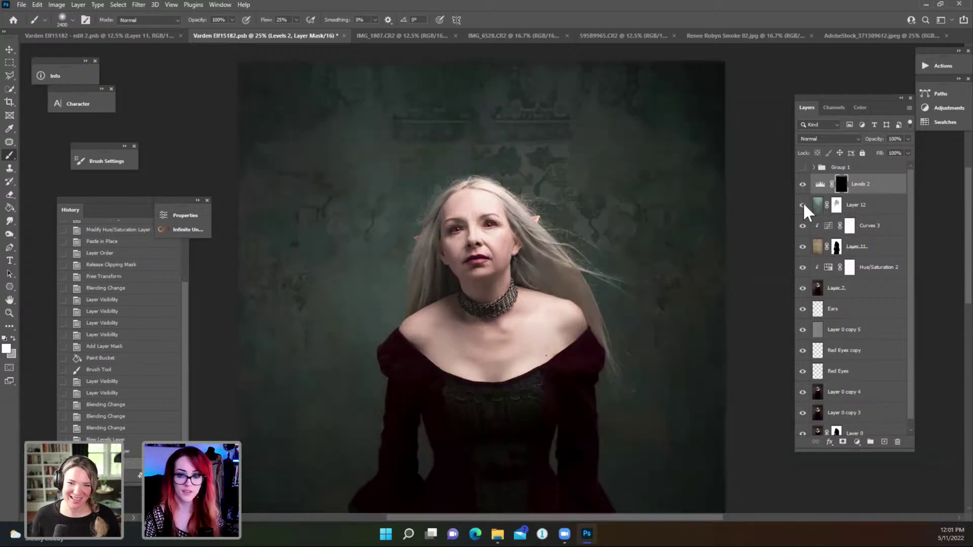
Paint white over one eye on the Levels mask with a 50 px brush, raising the brush flow partway through
key("ctrl+equal")
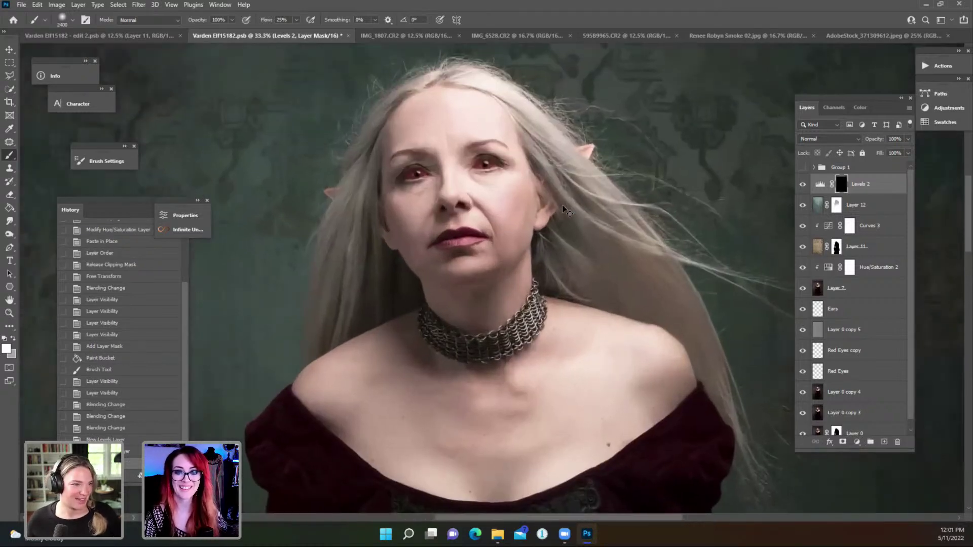
key("ctrl+equal")
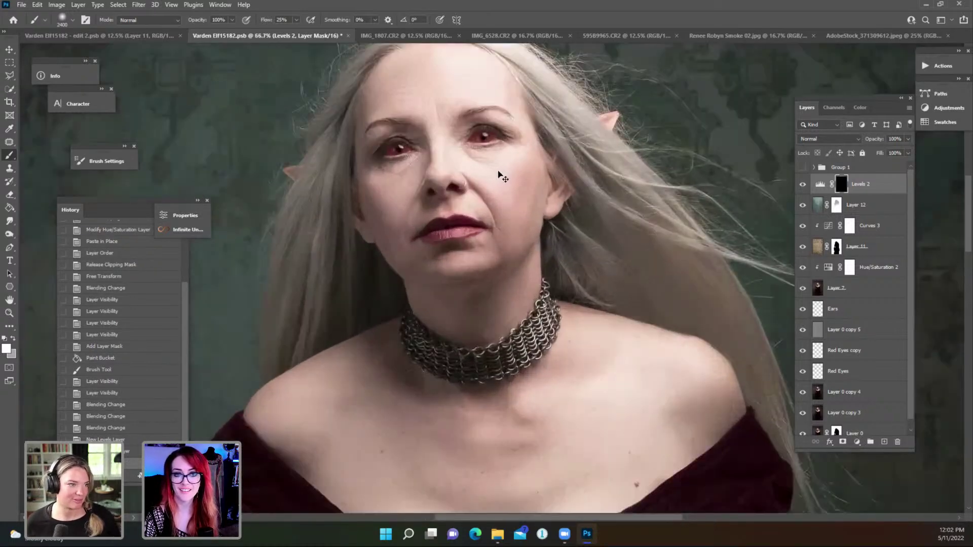
key("ctrl+equal")
key("bracketleft")
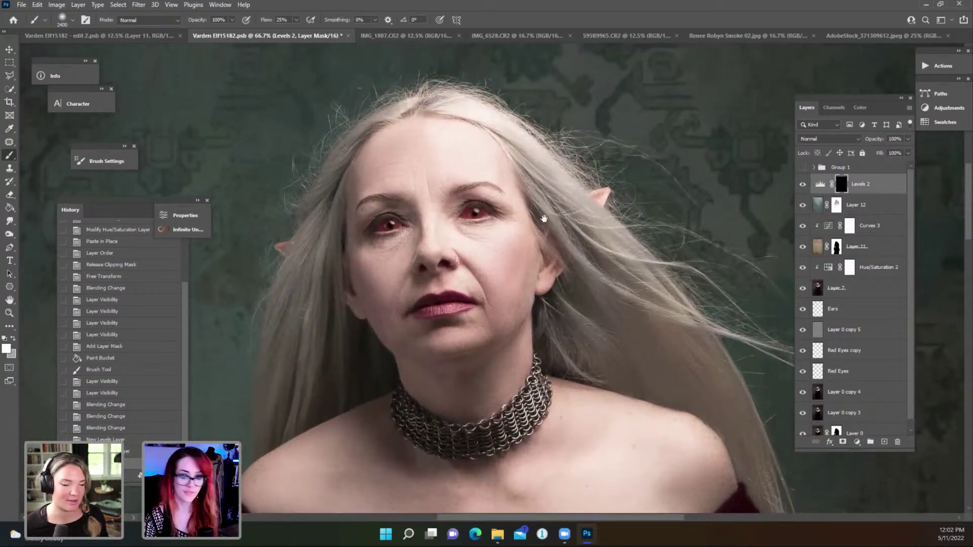
key("bracketleft")
key("bracketleft")
key("bracketleft")
key("bracketleft")
key("bracketleft")
key("bracketleft")
key("bracketleft")
key("bracketleft")
key("bracketleft")
key("bracketleft")
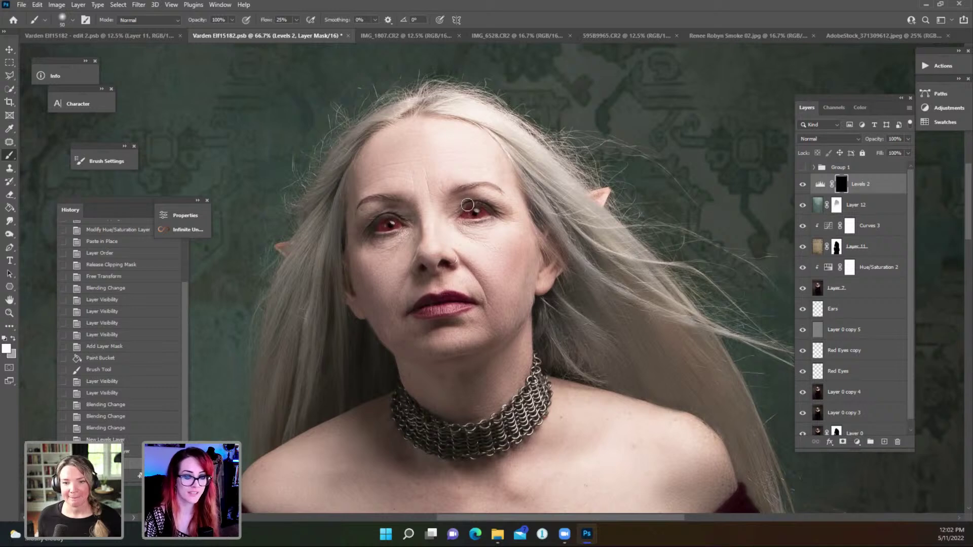
left_click_drag(467, 206, 475, 204)
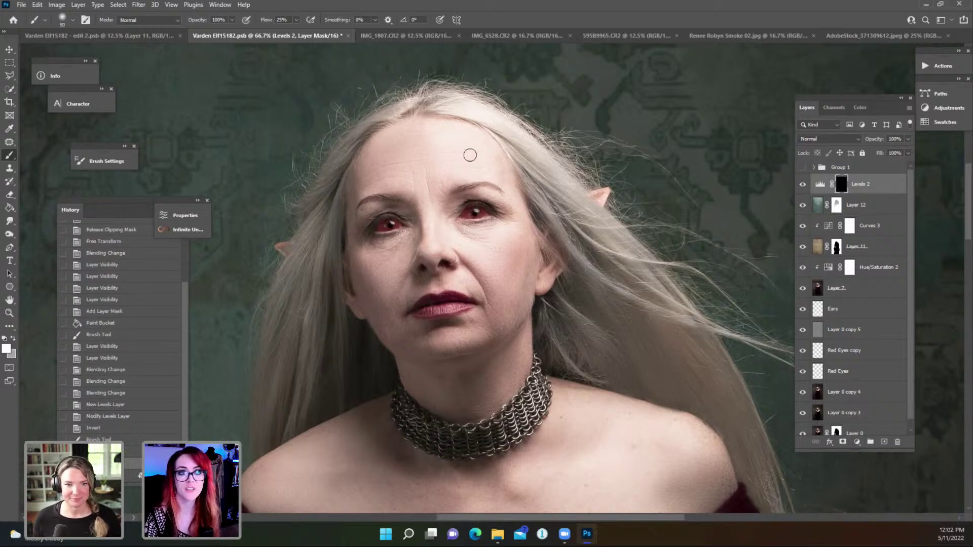
left_click(296, 19)
left_click_drag(304, 38, 311, 38)
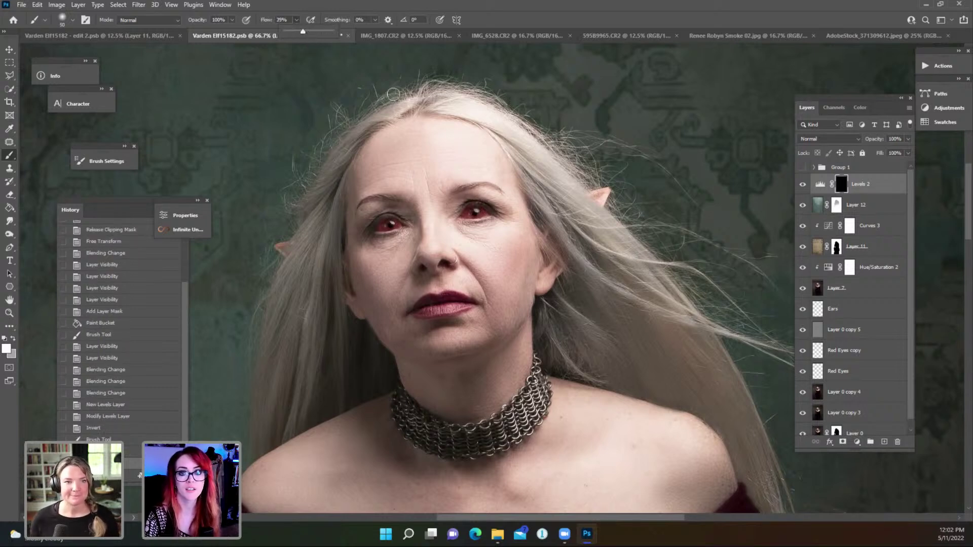
left_click(462, 210)
mouse_move(463, 209)
left_mouse_down()
mouse_move(493, 212)
mouse_move(482, 218)
left_mouse_up()
Raise the brush flow to 70% and paint white over both eyes on the Levels mask to darken them
left_click(296, 19)
left_click_drag(299, 32, 312, 31)
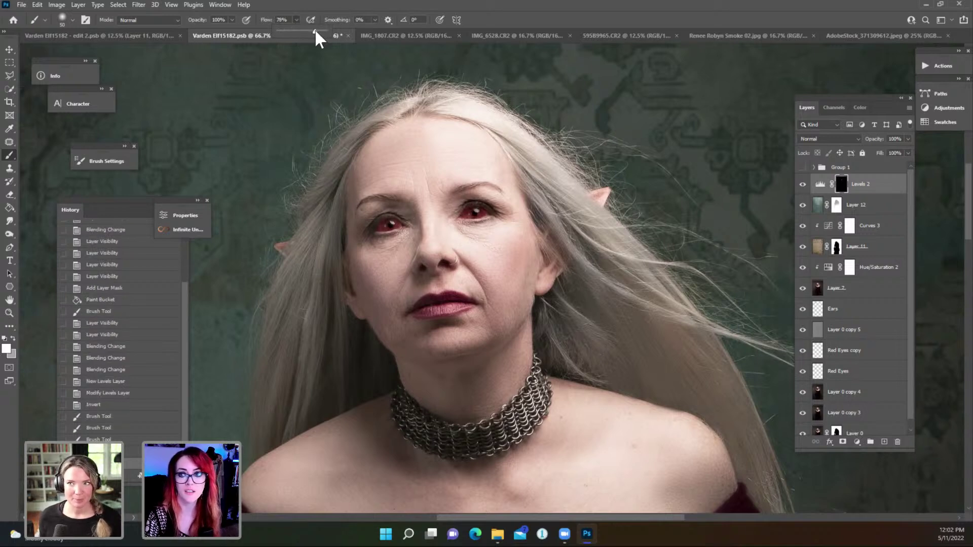
left_click_drag(375, 237, 400, 219)
mouse_move(388, 223)
left_mouse_down()
mouse_move(405, 228)
mouse_move(402, 219)
left_mouse_up()
mouse_move(390, 223)
left_mouse_down()
mouse_move(406, 226)
mouse_move(395, 200)
left_mouse_up()
left_click_drag(459, 200, 487, 213)
mouse_move(464, 213)
left_mouse_down()
mouse_move(486, 215)
mouse_move(484, 208)
left_mouse_up()
mouse_move(474, 213)
left_mouse_down()
mouse_move(489, 221)
mouse_move(487, 209)
left_mouse_up()
left_click_drag(379, 236, 411, 215)
left_click_drag(471, 213, 486, 220)
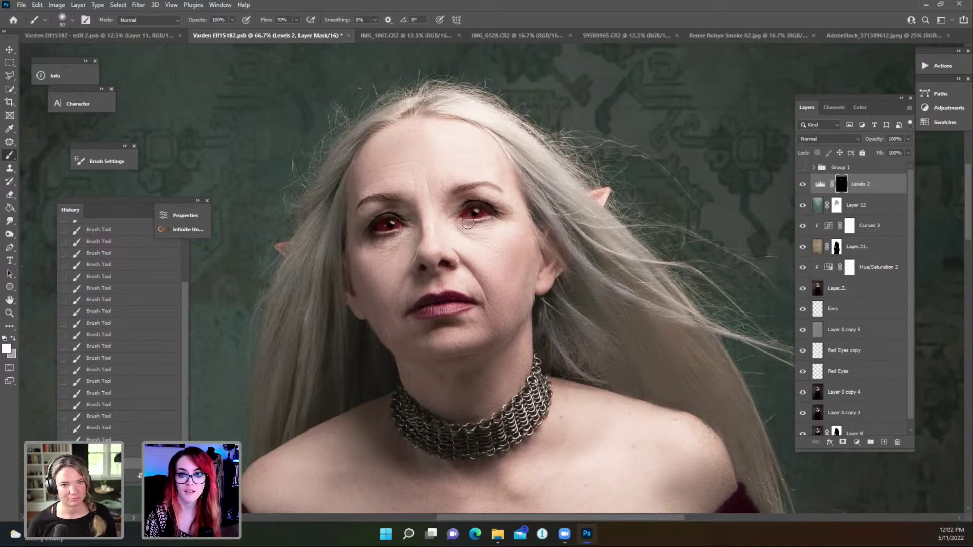
Check the darkened eyes against the whole portrait and reduce the brush size for touching up the outer eye corner
key("ctrl+minus")
key("ctrl+minus")
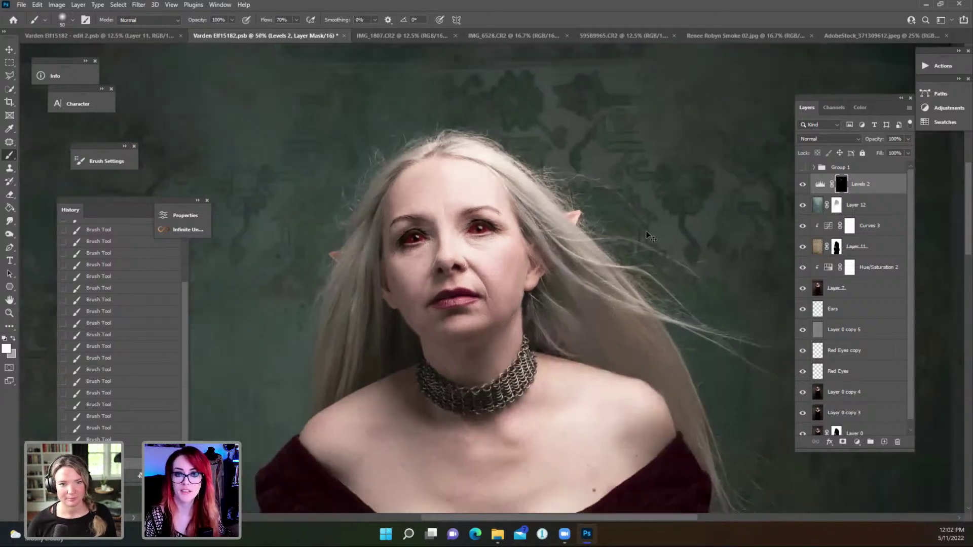
key("ctrl+minus")
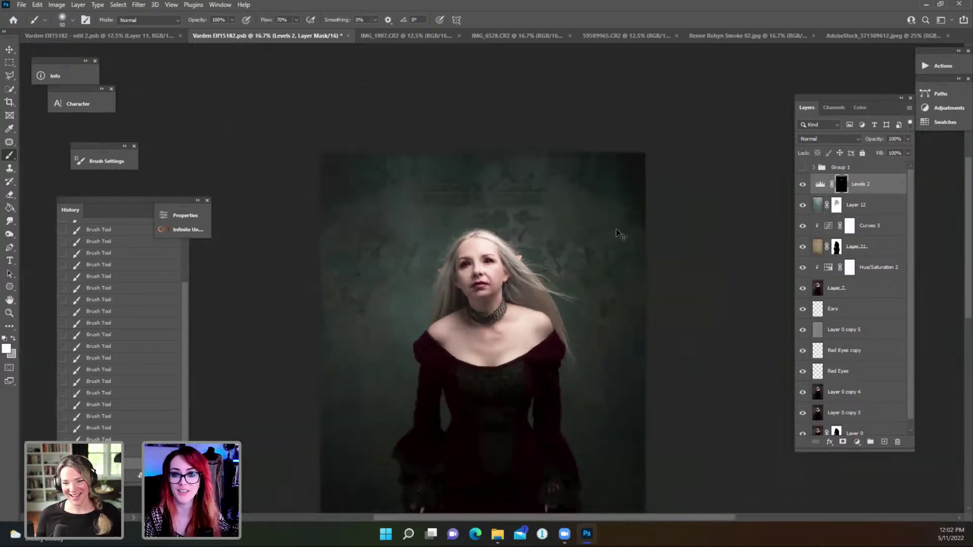
key("ctrl+plus")
key("ctrl+plus")
key("ctrl+plus")
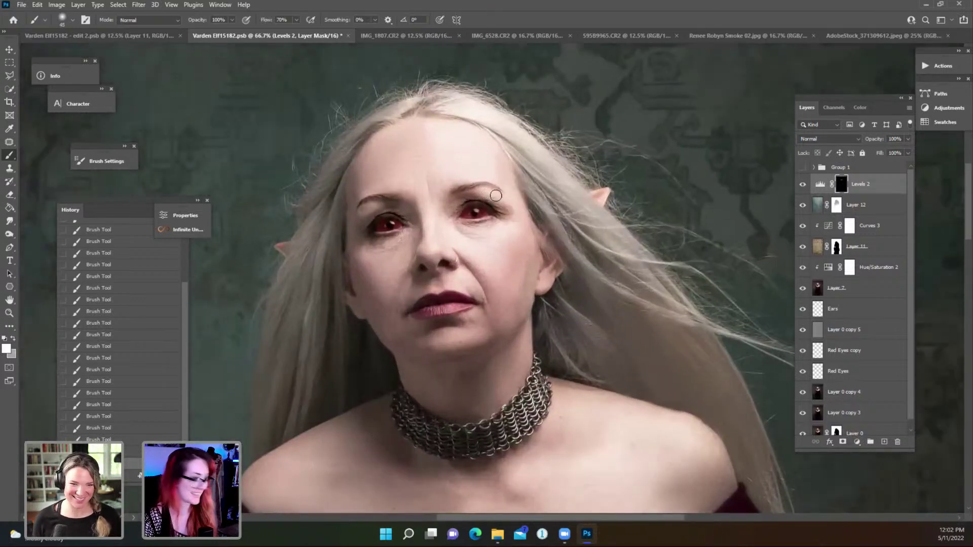
key("bracketleft")
key("bracketleft")
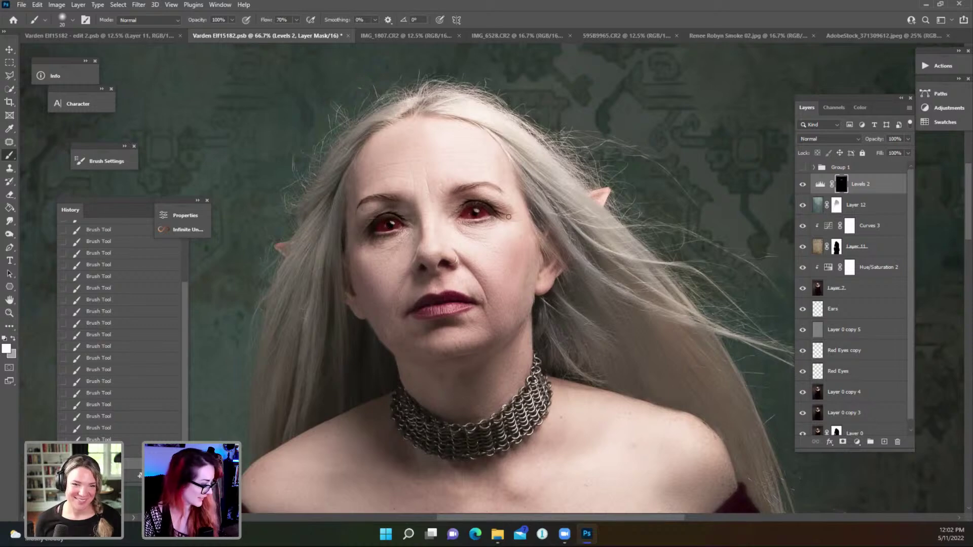
Lower the opacity of the Levels 2 layer to 77%
key("ctrl+minus")
key("ctrl+minus")
key("ctrl+minus")
key("ctrl+minus")
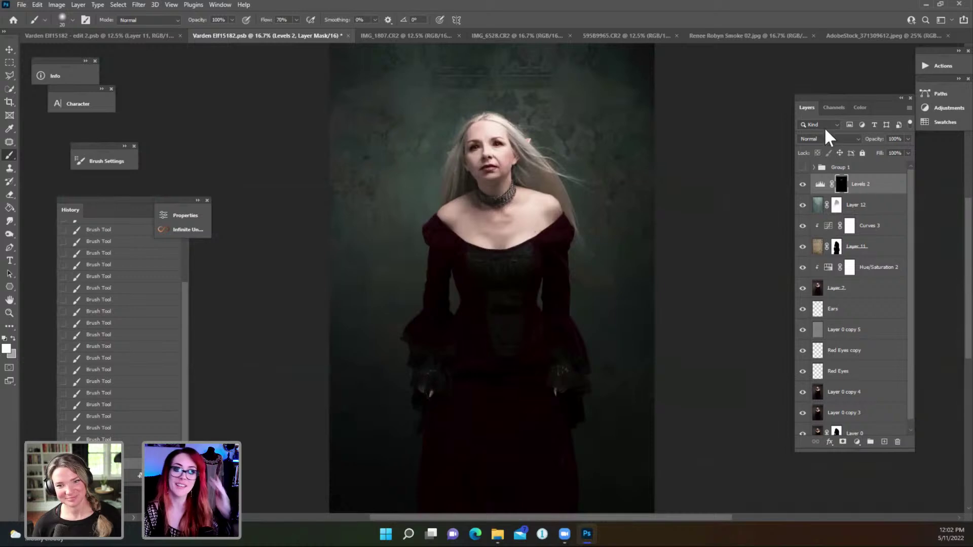
left_click(907, 139)
left_click_drag(898, 151, 896, 150)
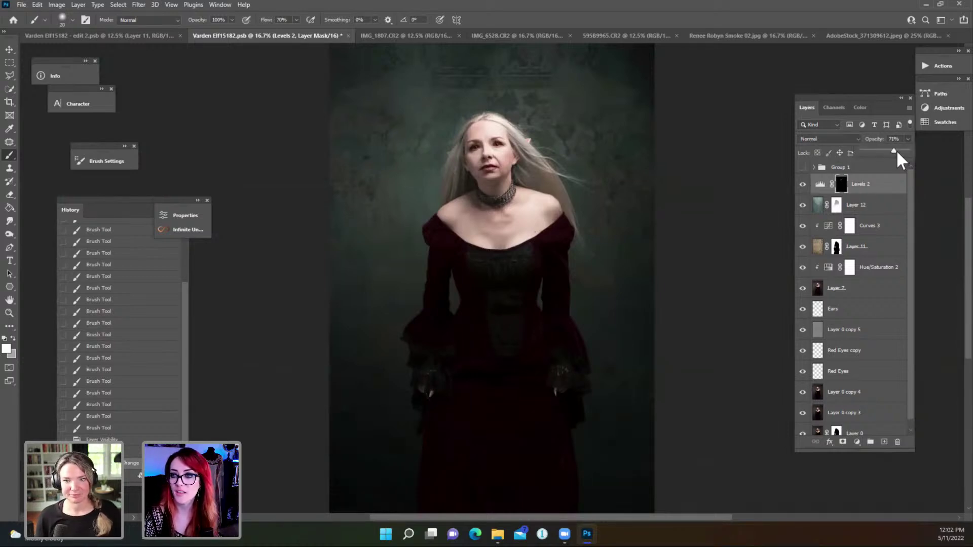
left_click(886, 183)
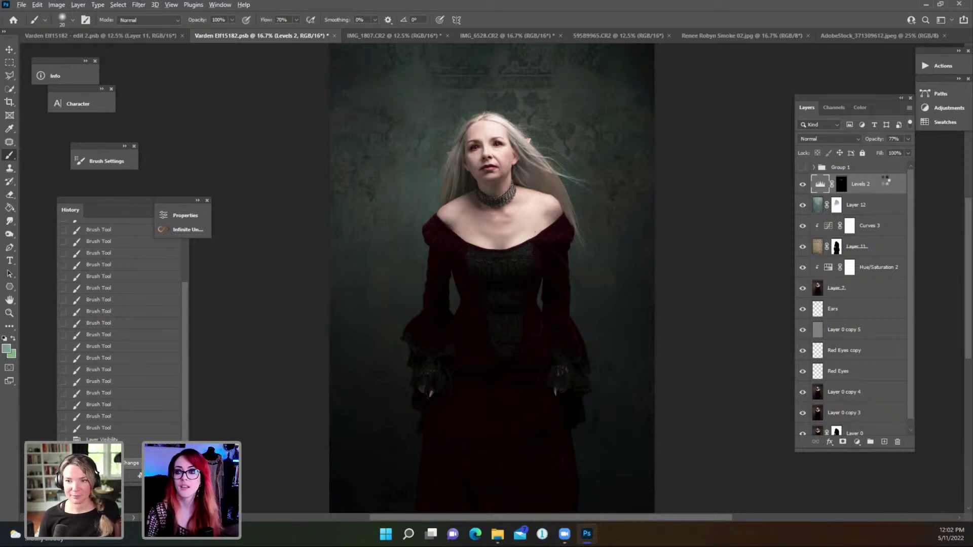
Add a new empty layer above Levels 2 and fill it with black 000000
key("ctrl+shift+alt+e")
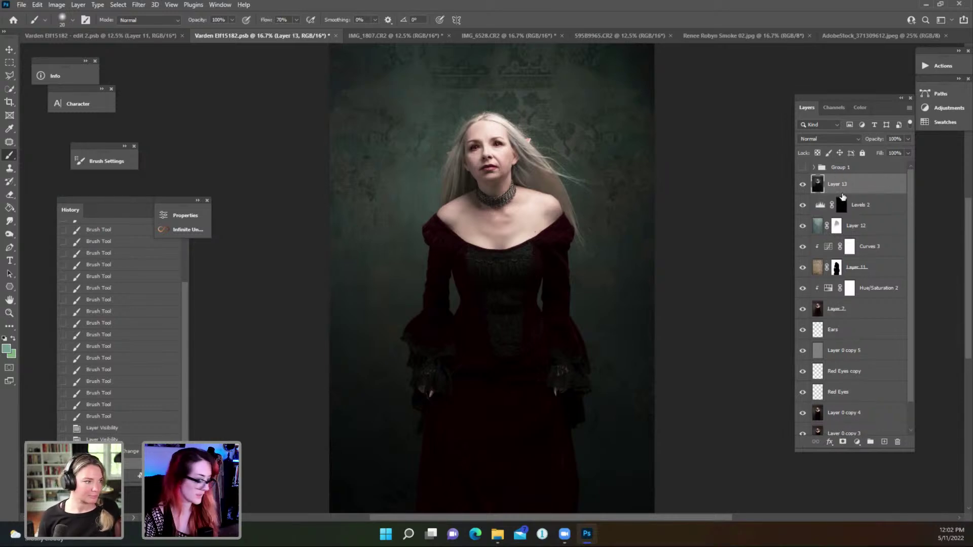
key("ctrl+z")
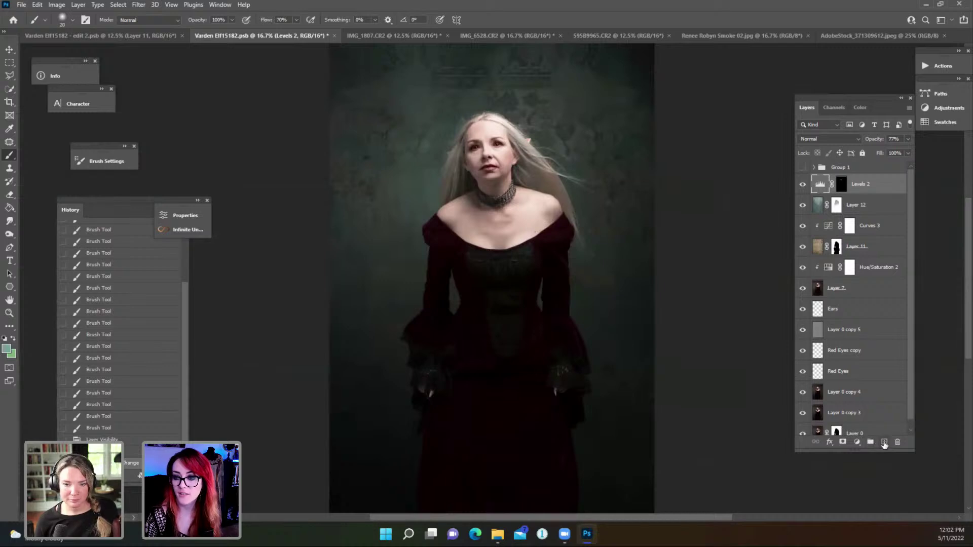
left_click(884, 442)
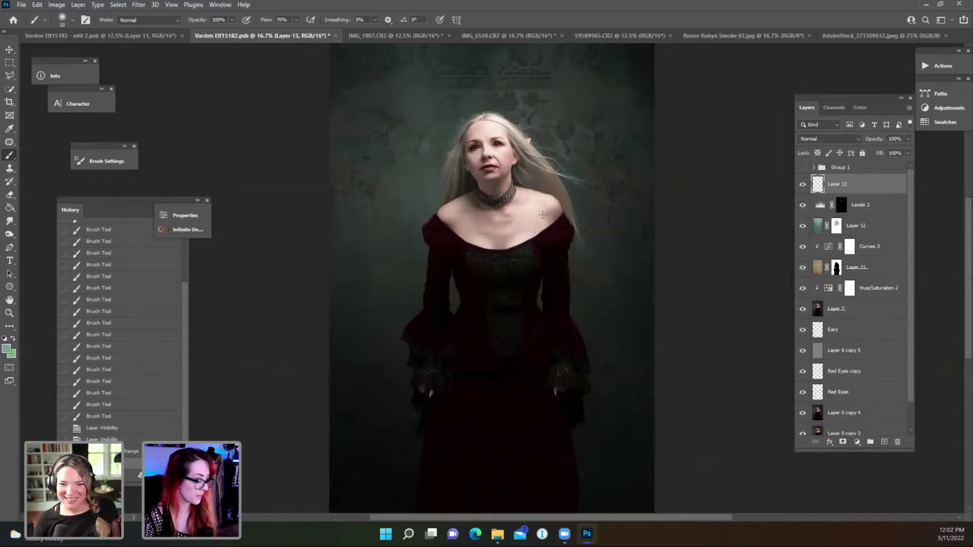
key("g")
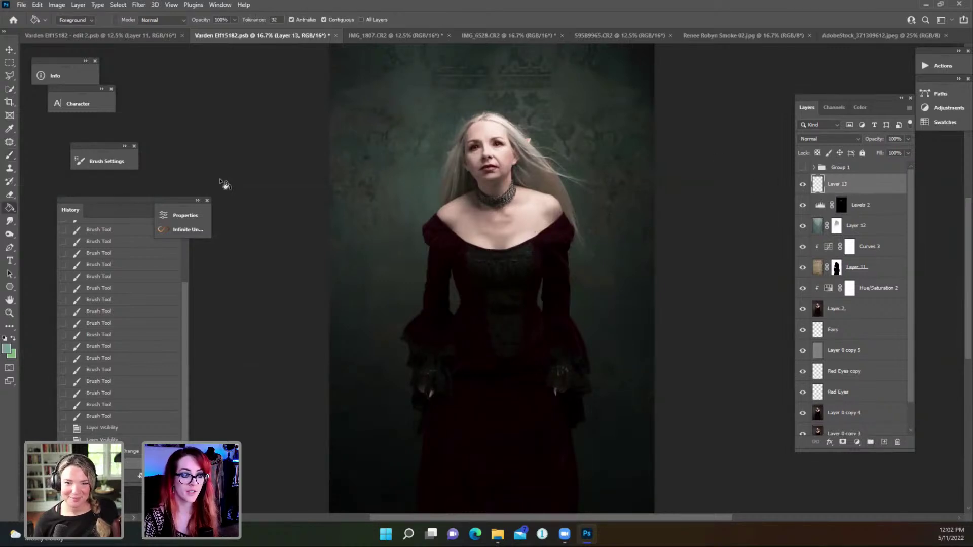
left_click(7, 350)
left_click(183, 415)
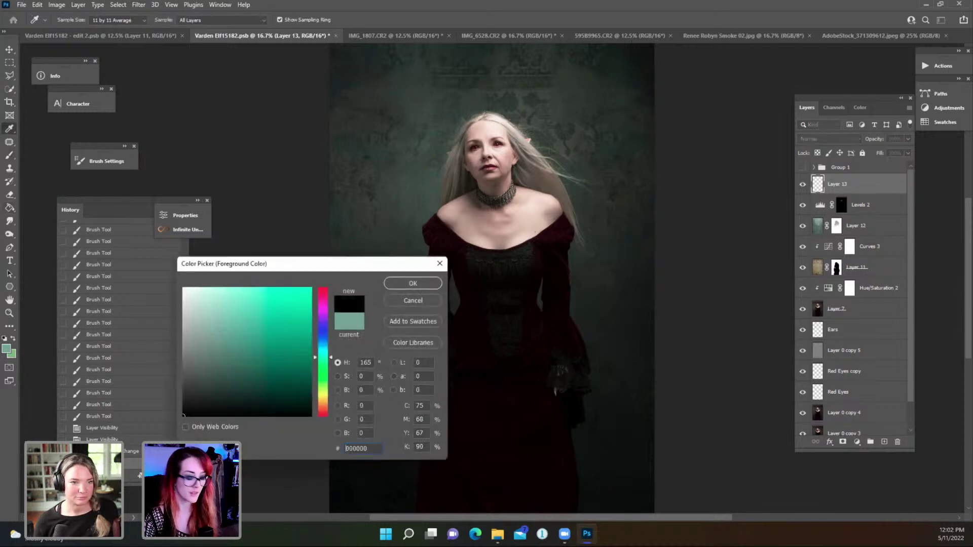
key("Return")
left_click(634, 280)
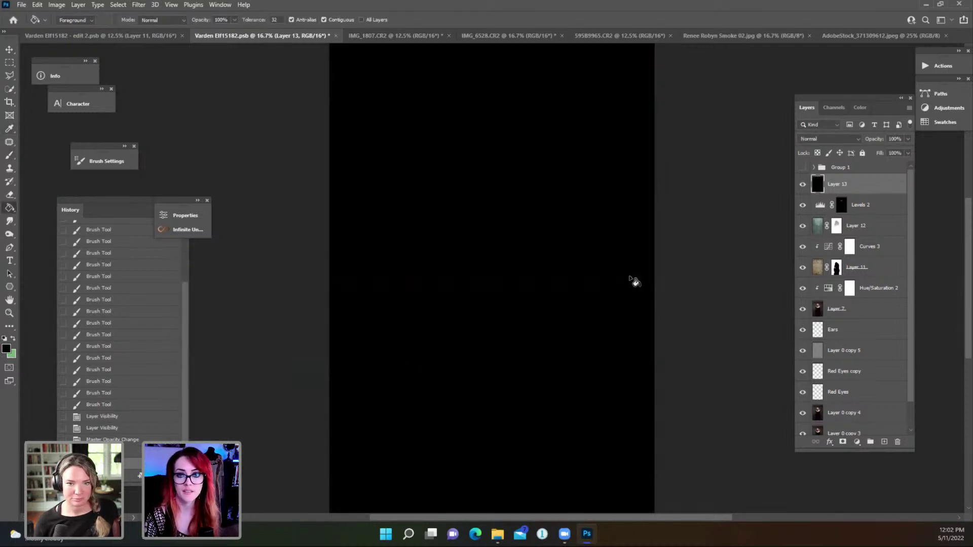
Open the black layer in the Boris FX Optics plug-in with the S_Luna render filter
key("b")
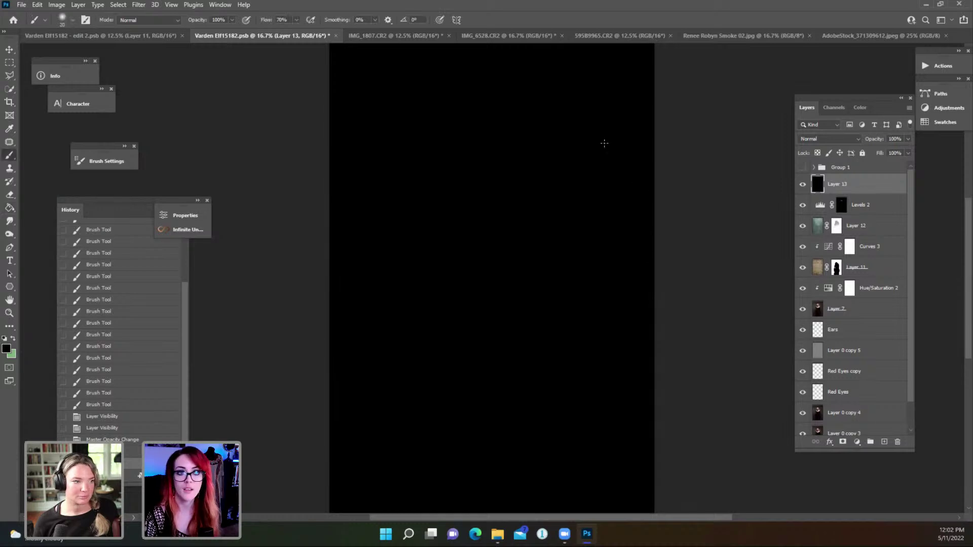
left_click(138, 5)
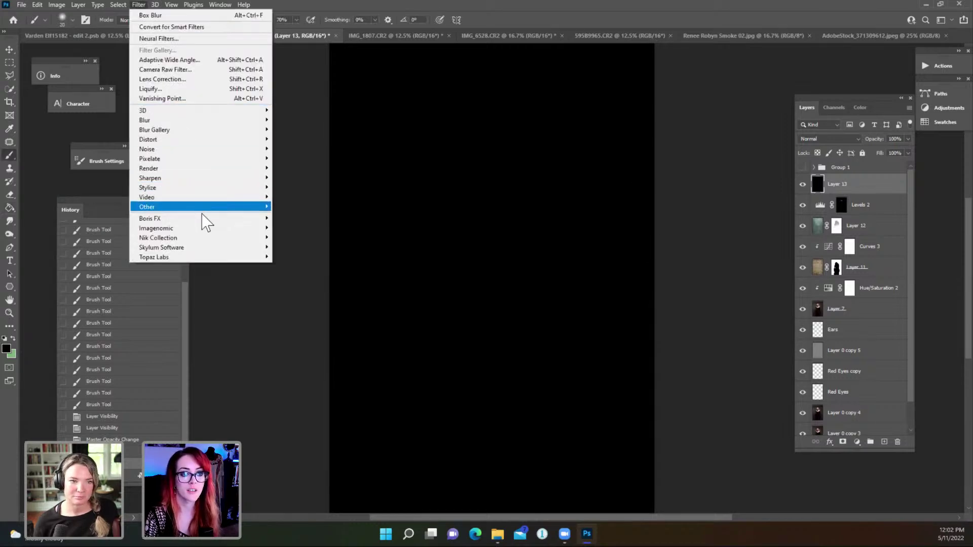
mouse_move(202, 221)
left_click(109, 218)
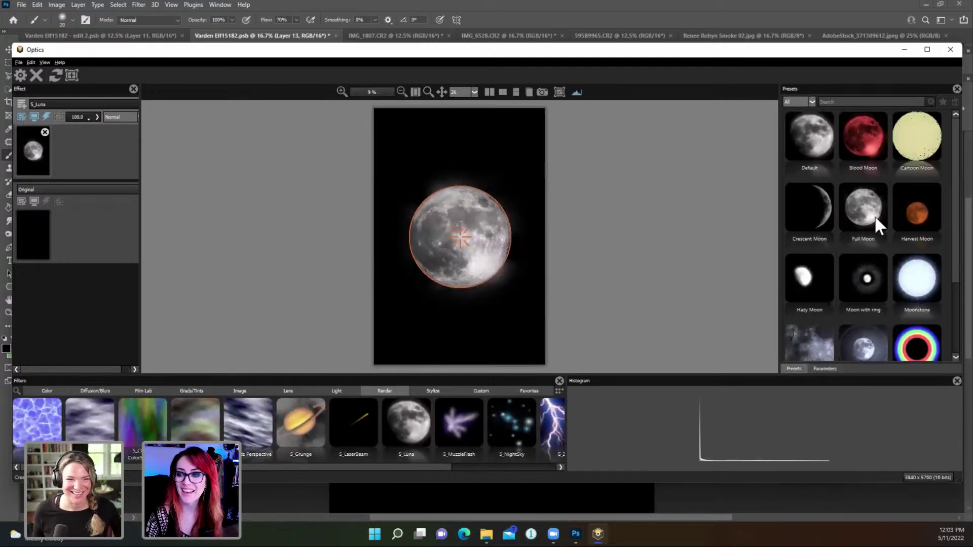
Try the Total Eclipse, Rain Is Coming, On The Surface and Moonstone presets of the S_Luna filter
left_click_drag(954, 207, 946, 284)
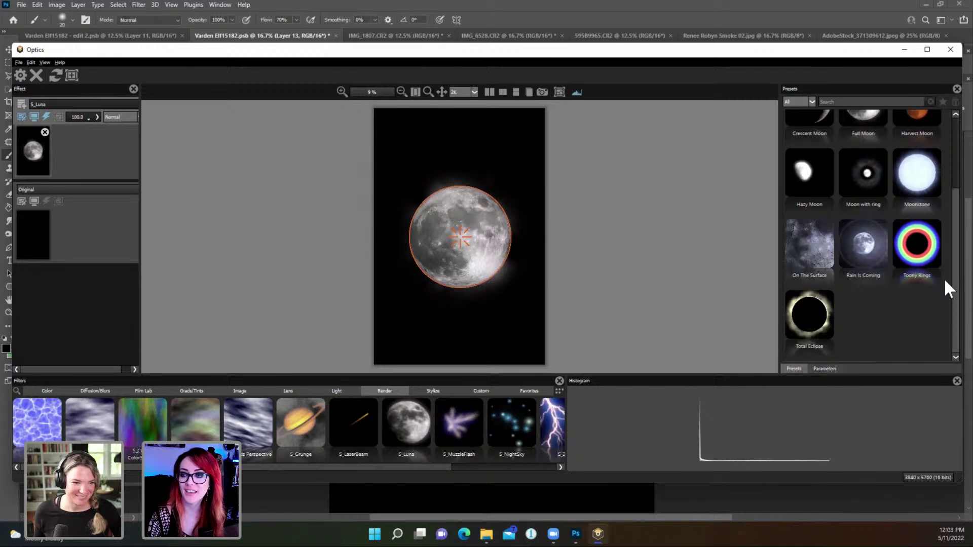
left_click(817, 310)
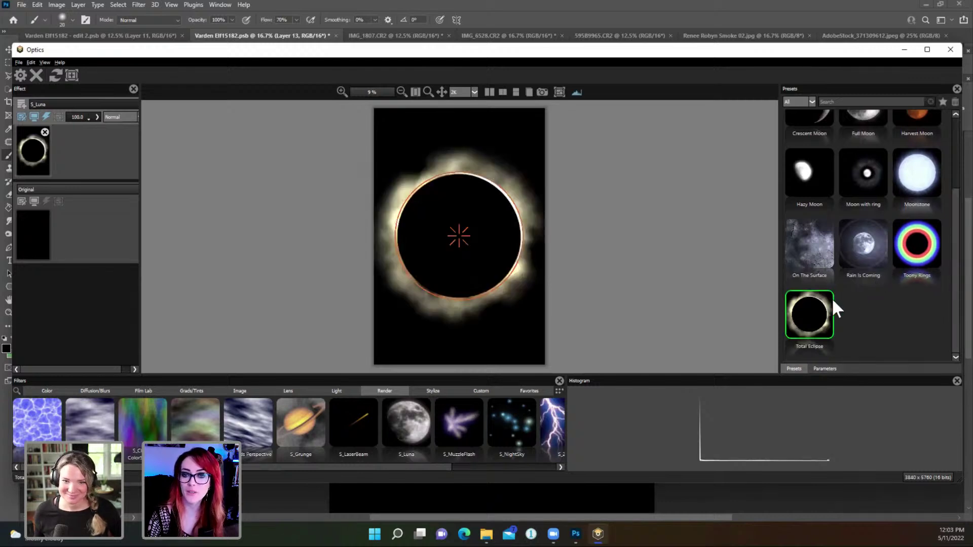
left_click(869, 249)
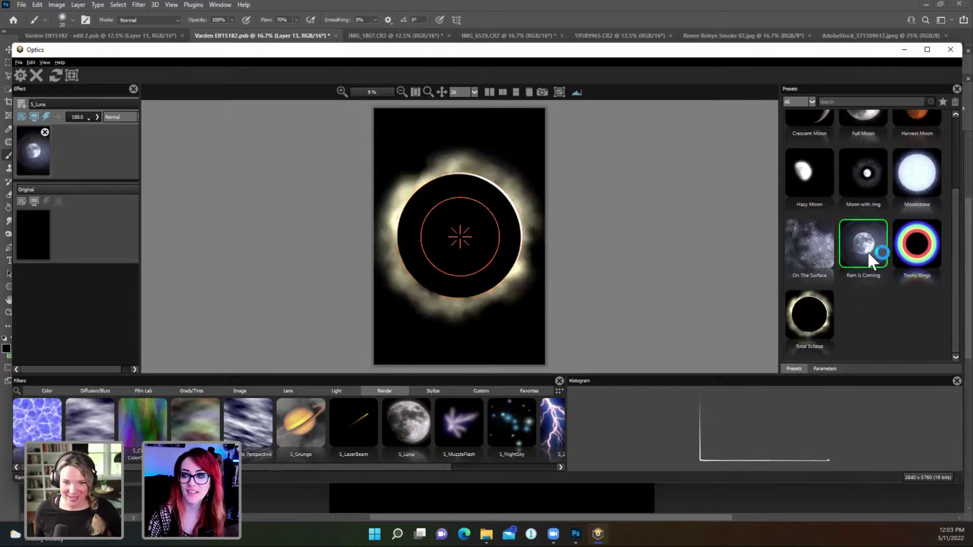
left_click(820, 258)
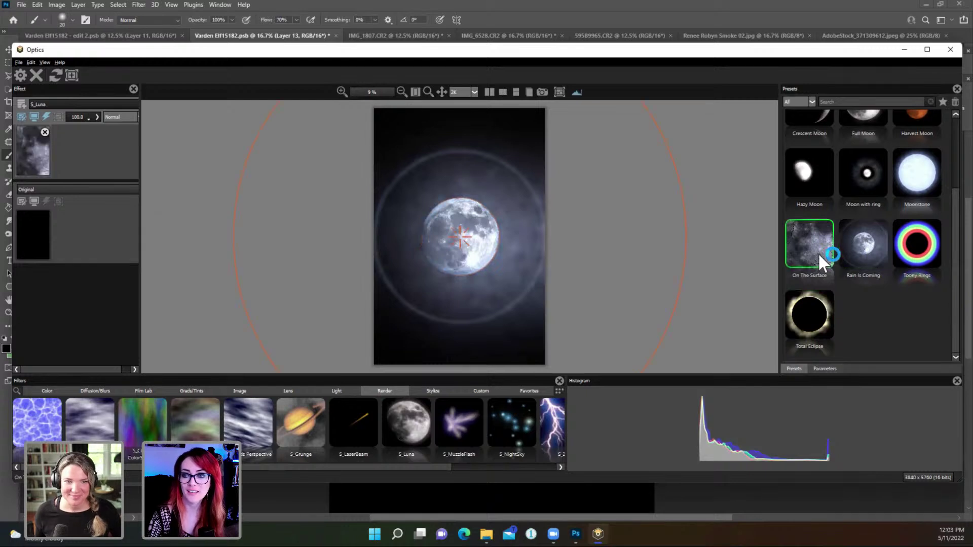
left_click(920, 180)
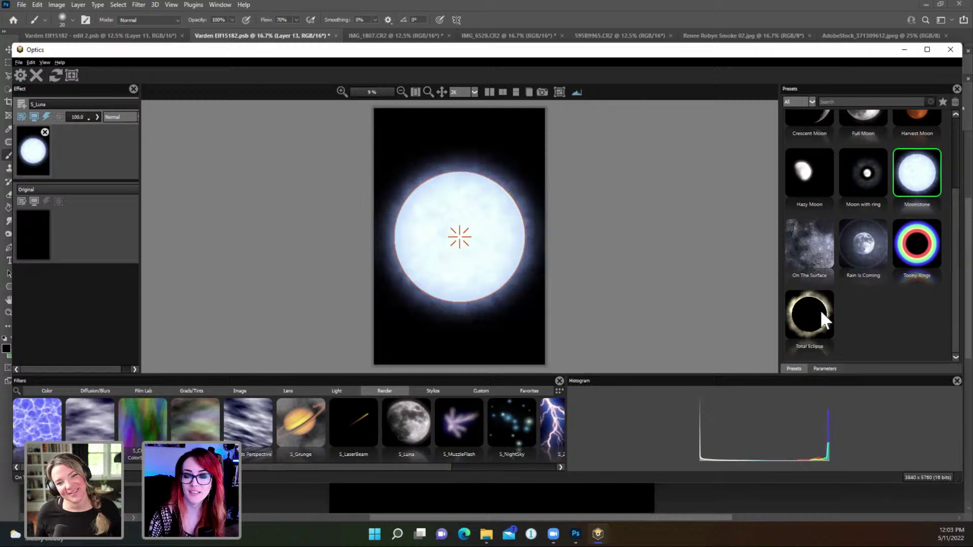
left_click(829, 369)
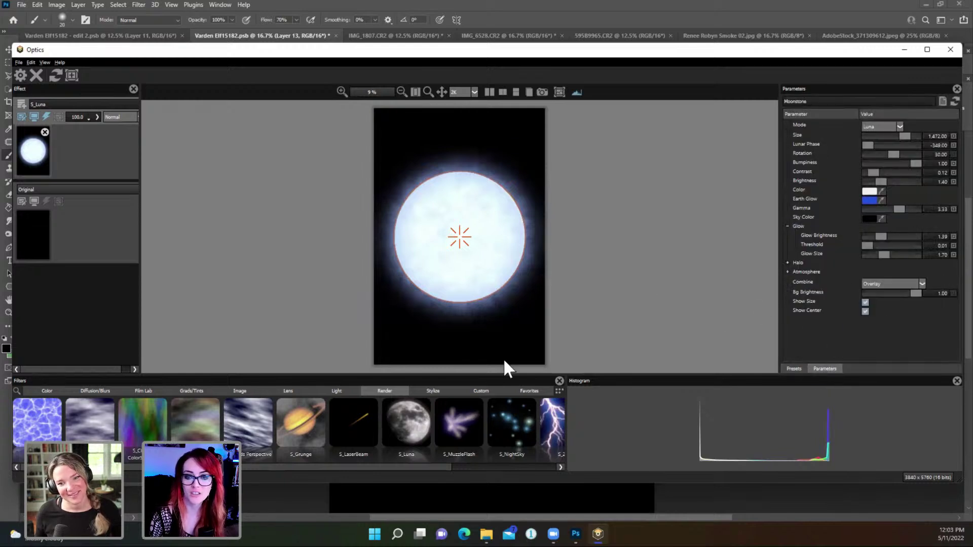
Switch the effect to the S_NightSky render filter and preview its Gemini preset along with the available parameters
left_click(517, 433)
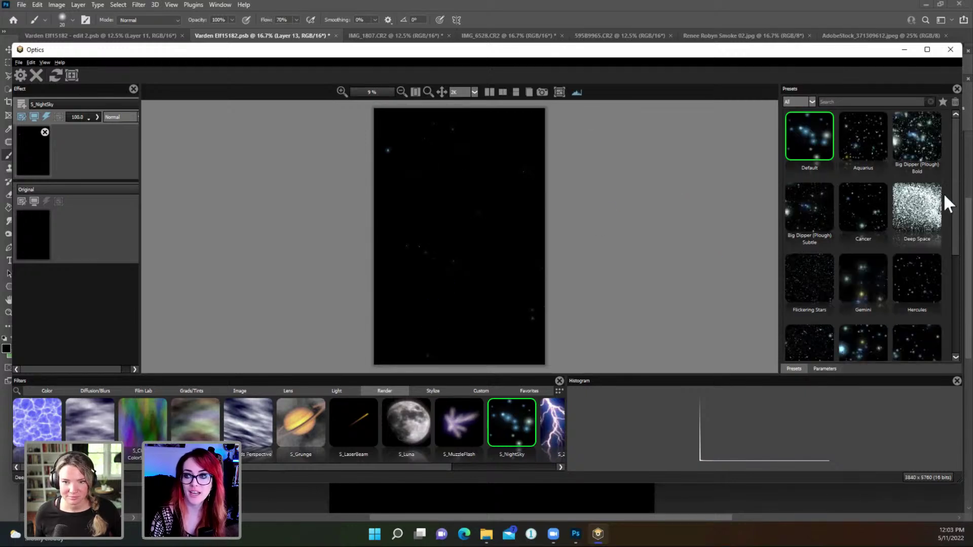
left_click_drag(955, 196, 952, 237)
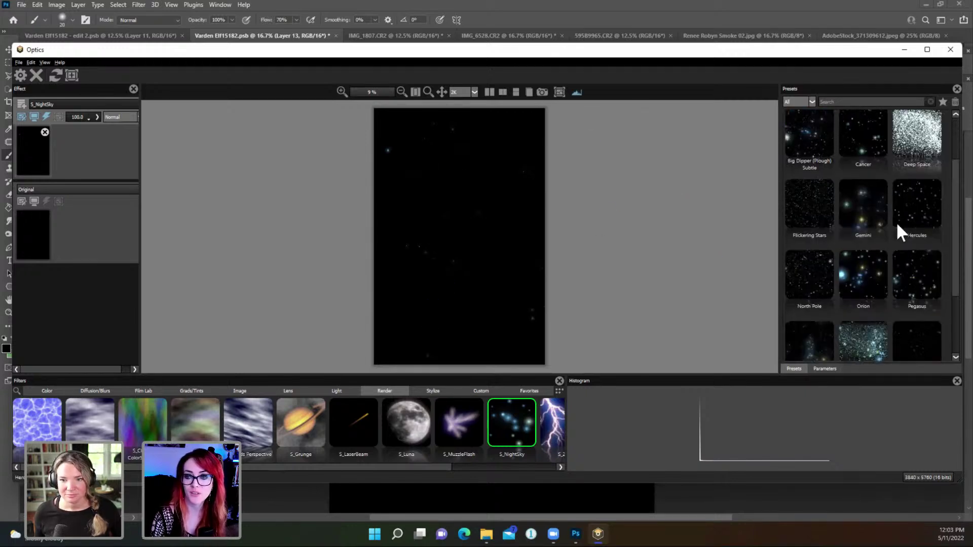
left_click(870, 203)
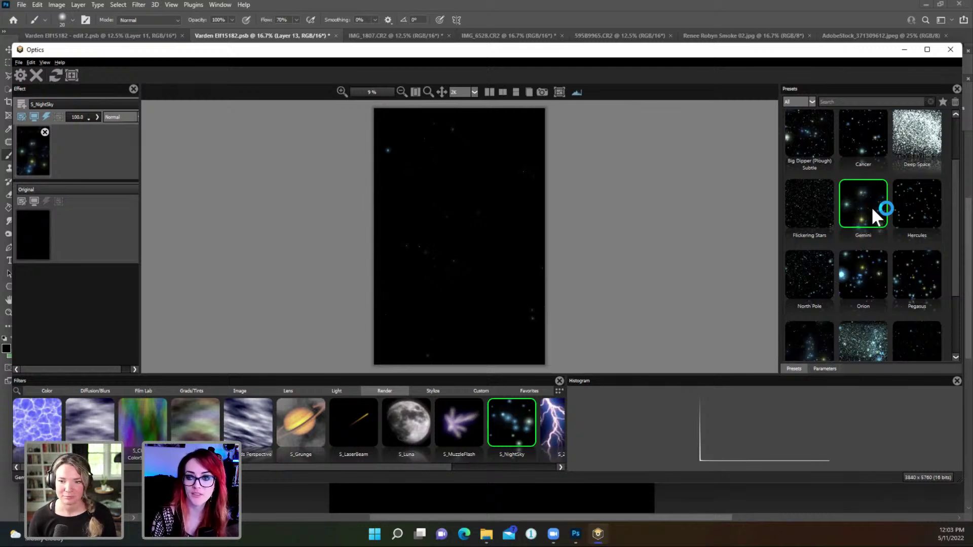
left_click(827, 368)
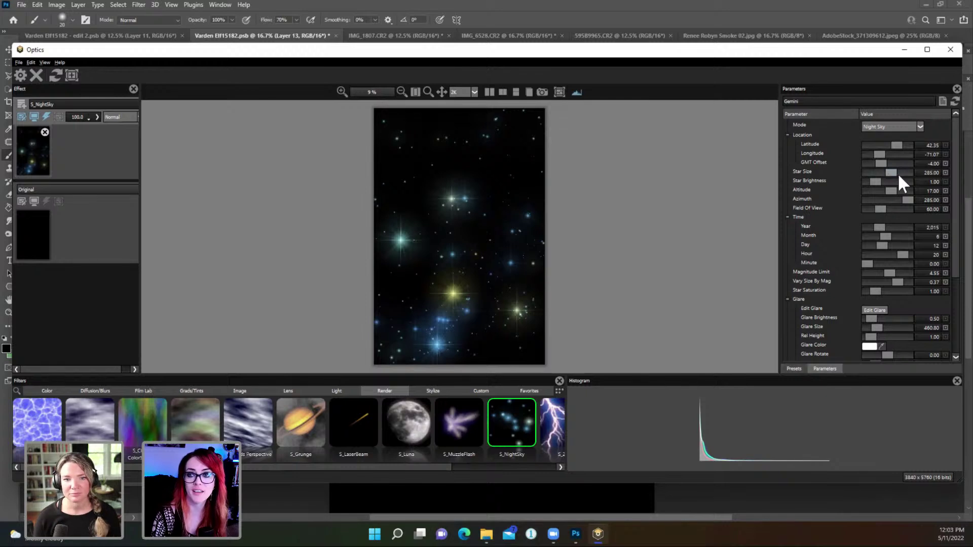
left_click_drag(953, 216, 956, 242)
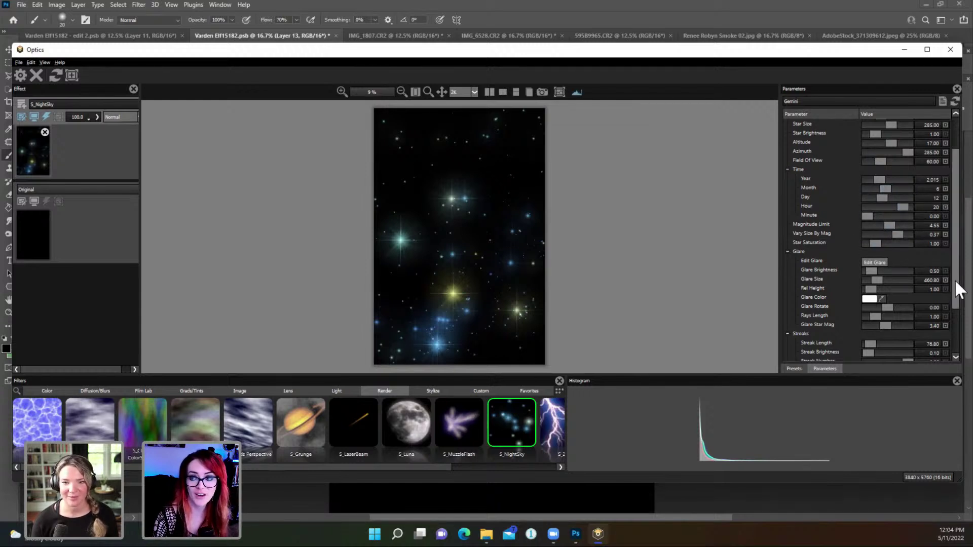
left_click_drag(955, 279, 956, 335)
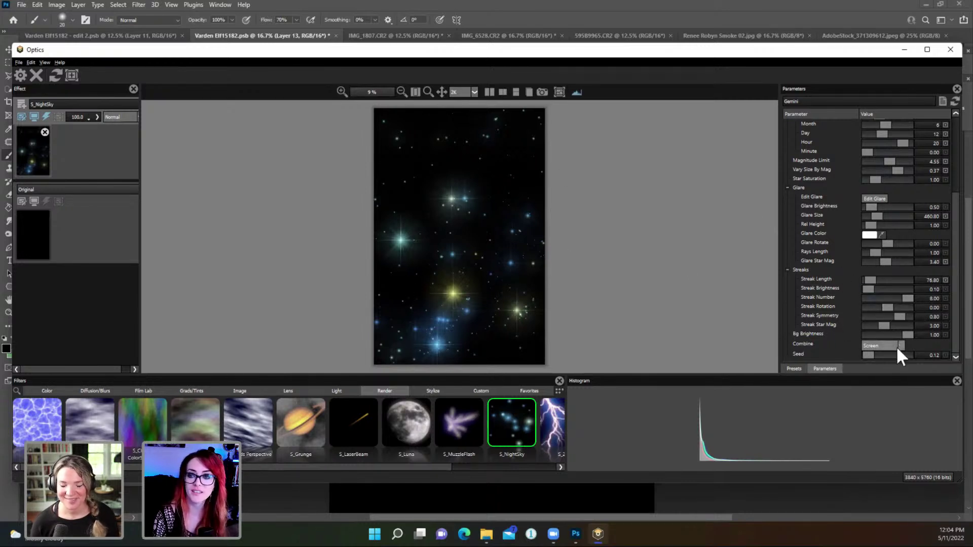
Choose the Default preset of the S_NightSky filter and render the star field onto the black layer
left_click(793, 370)
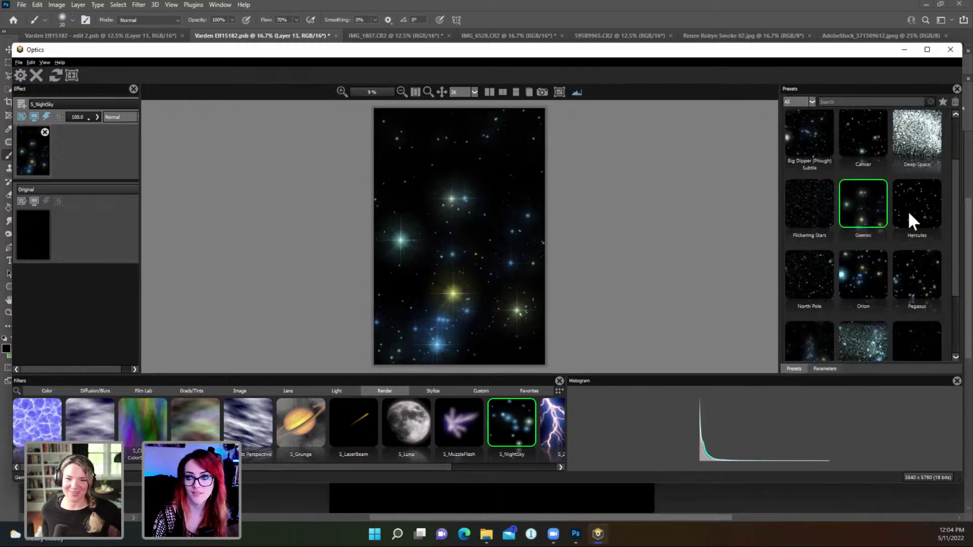
scroll(955, 183, "up", 2)
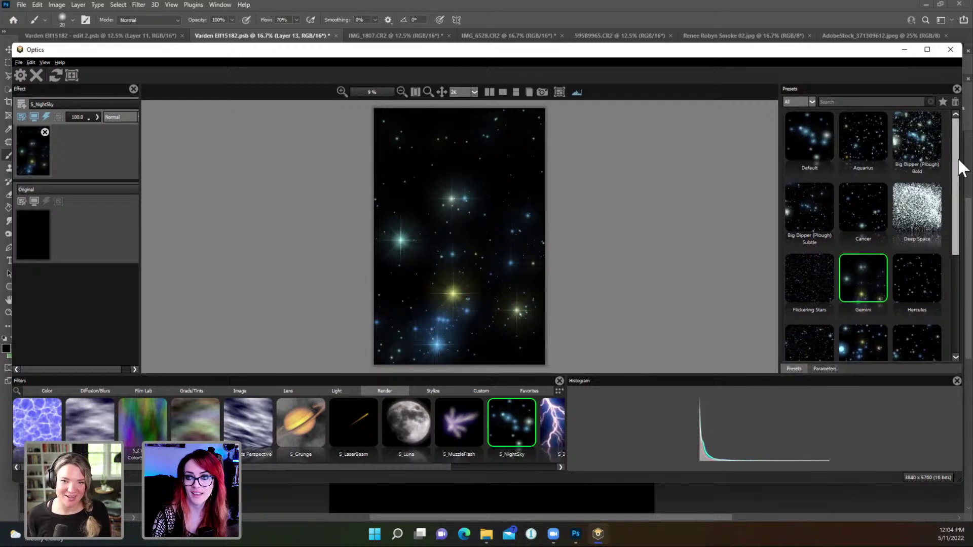
scroll(960, 263, "down", 4)
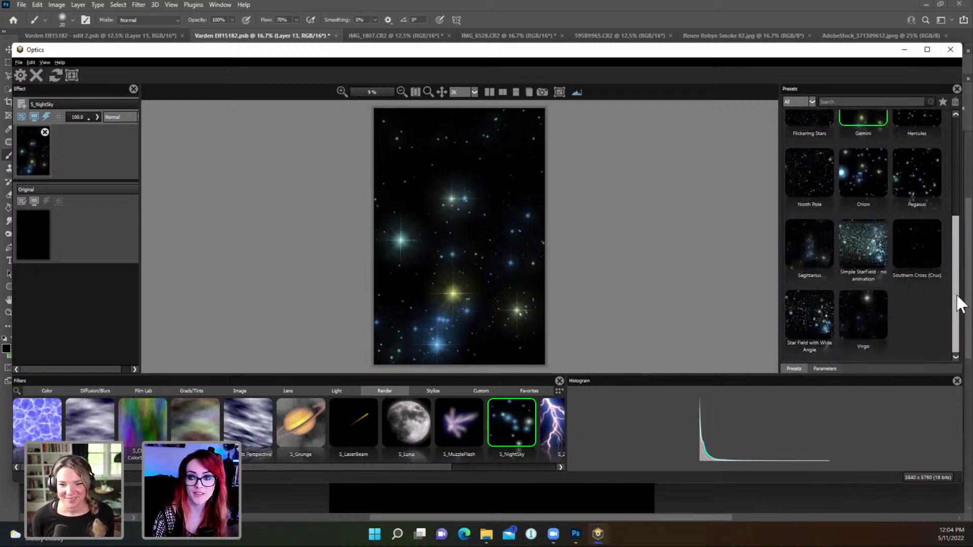
left_click_drag(956, 296, 958, 142)
left_click(827, 132)
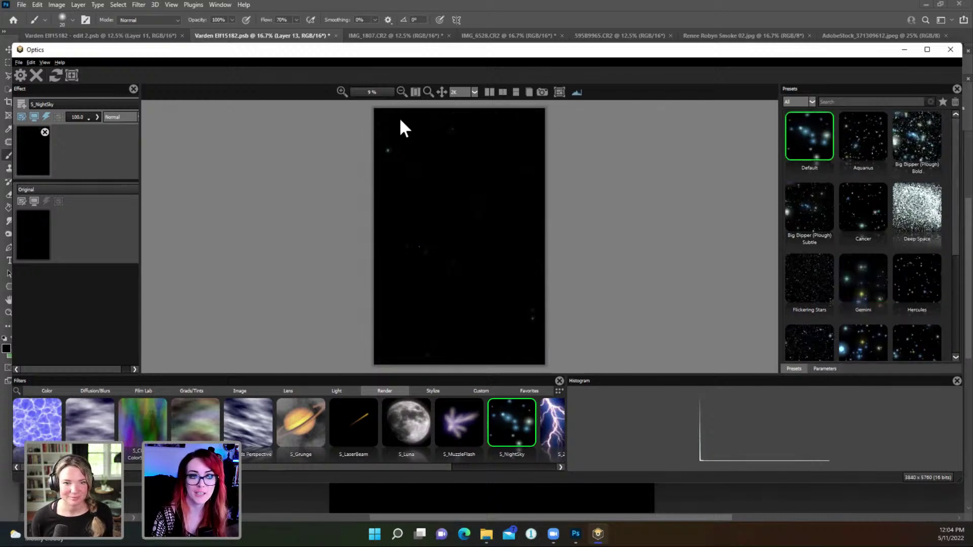
left_click(19, 75)
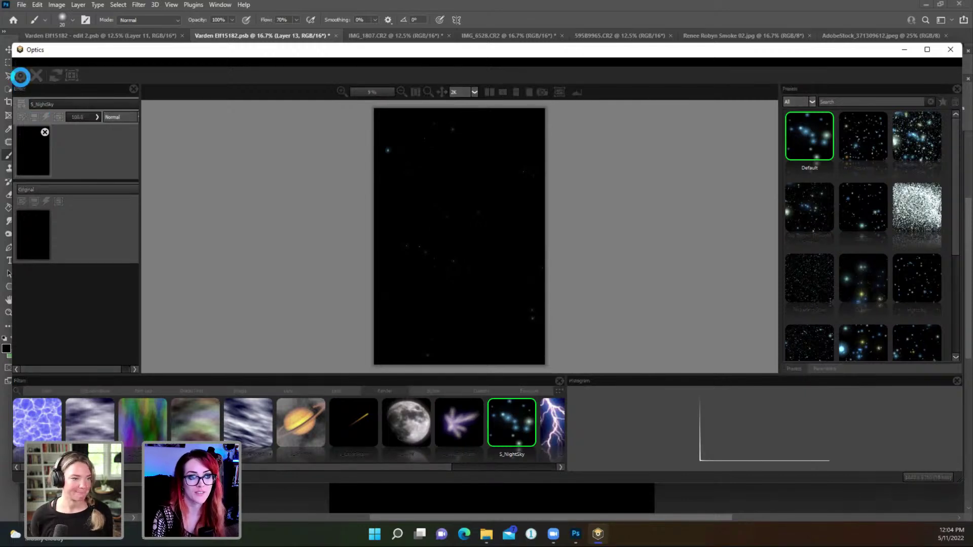
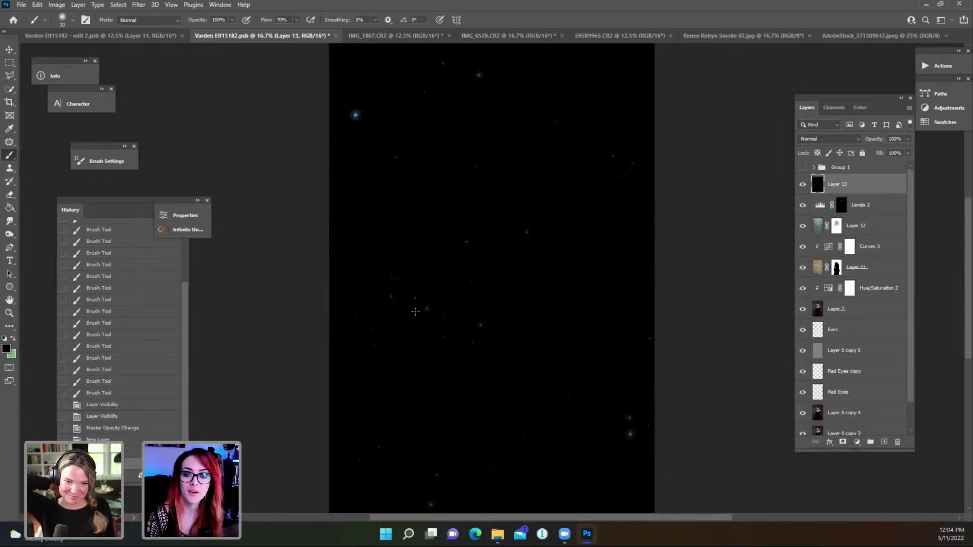
Try the Screen blend mode on Layer 13 and return it to Normal
left_click(825, 139)
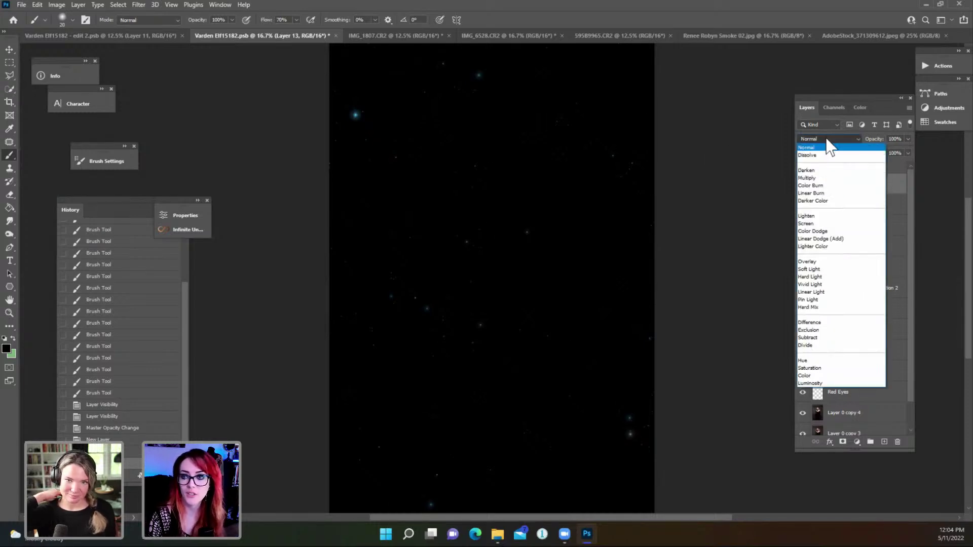
left_click(824, 224)
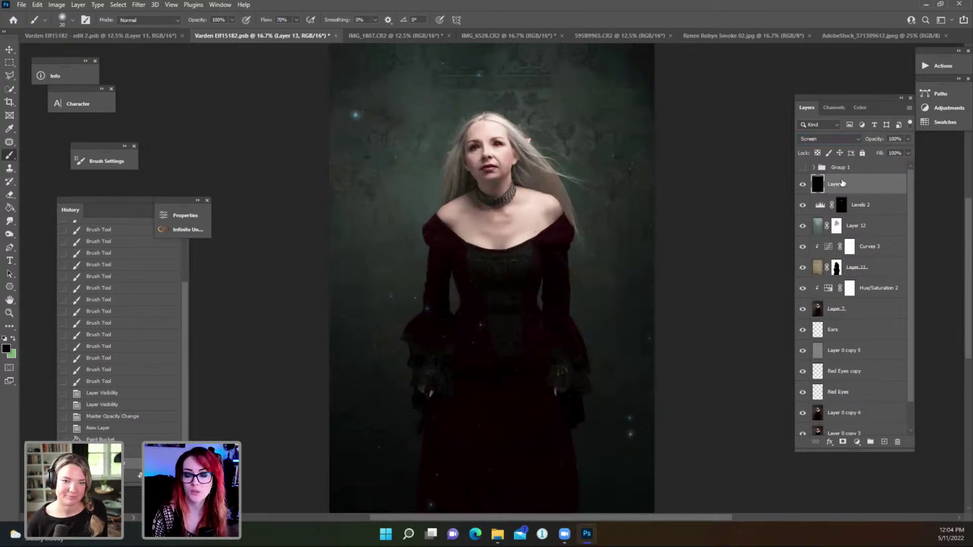
left_click(842, 138)
left_click(841, 139)
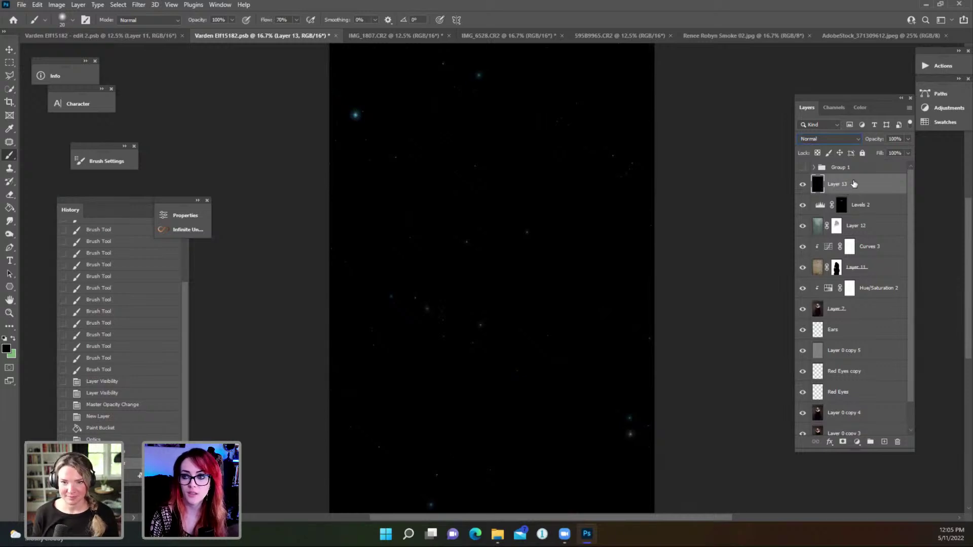
Try revealing the portrait through Layer 13 with Blend If, splitting the underlying layer's gray range at 4/95 and 125/255
double_click(857, 186)
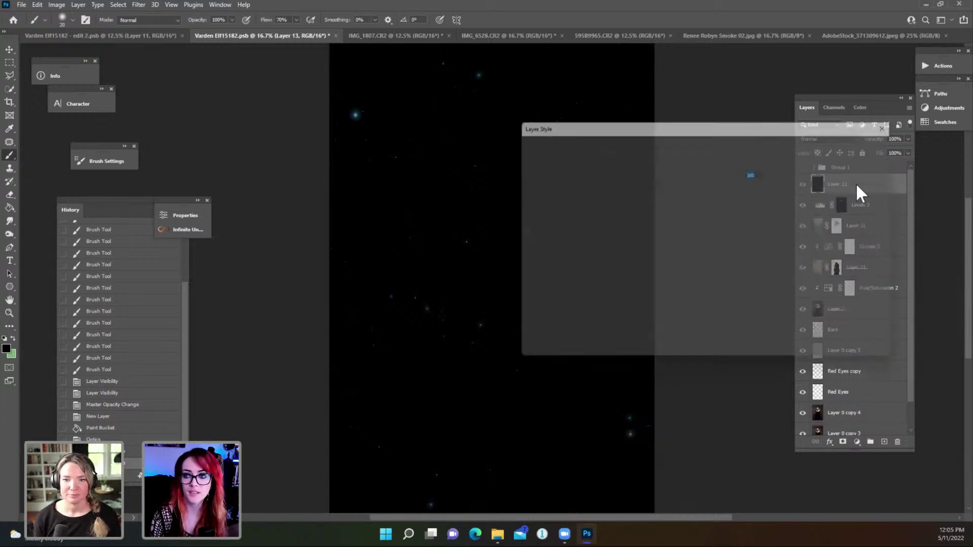
left_click_drag(805, 127, 719, 237)
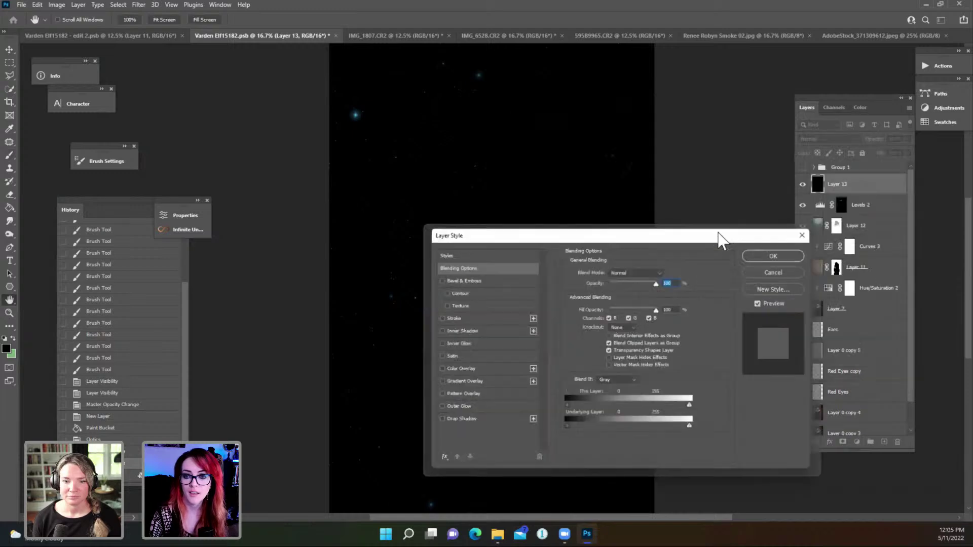
left_click_drag(567, 432, 615, 433)
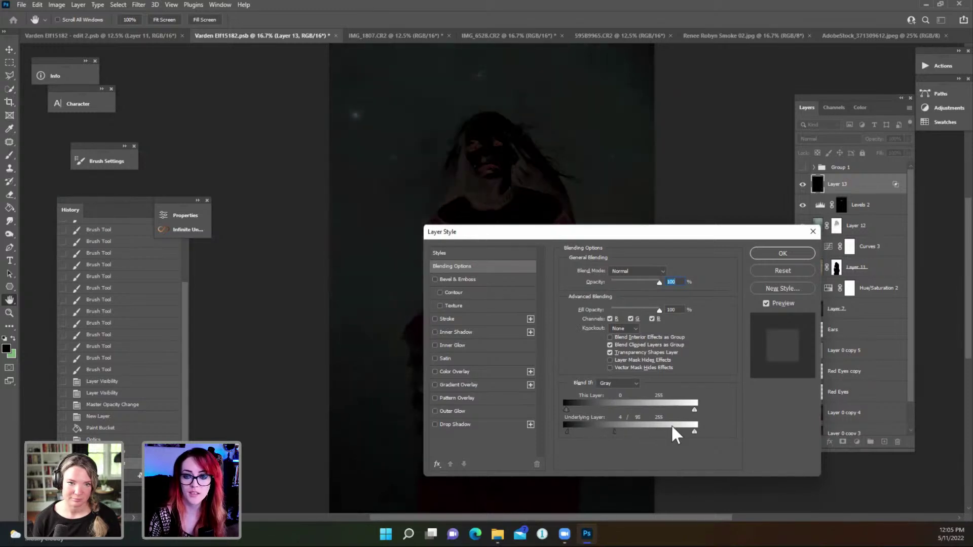
left_click_drag(695, 431, 693, 432)
left_click_drag(660, 432, 628, 432)
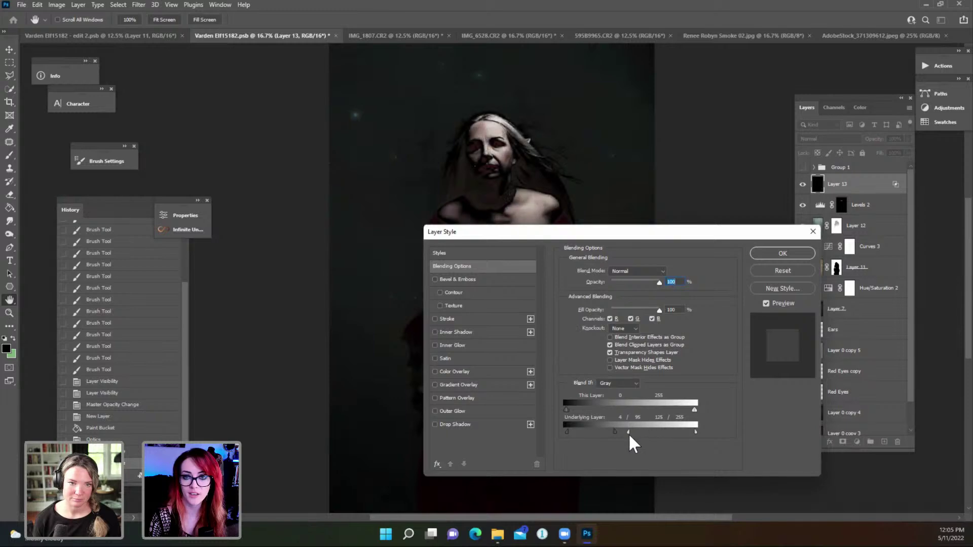
left_click(810, 269)
Set Layer 13 to the Screen blend mode and copy Layer 11's figure mask onto it
left_click(830, 139)
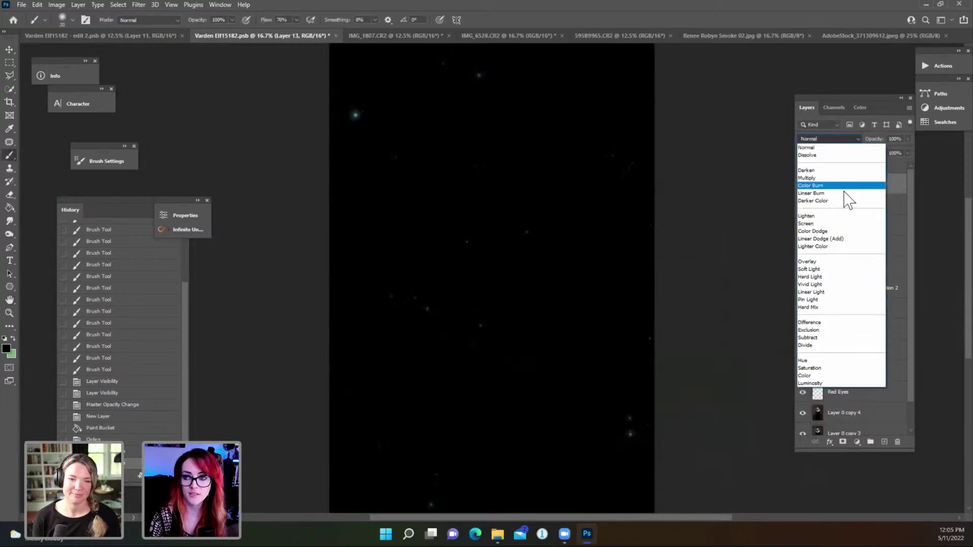
left_click(838, 223)
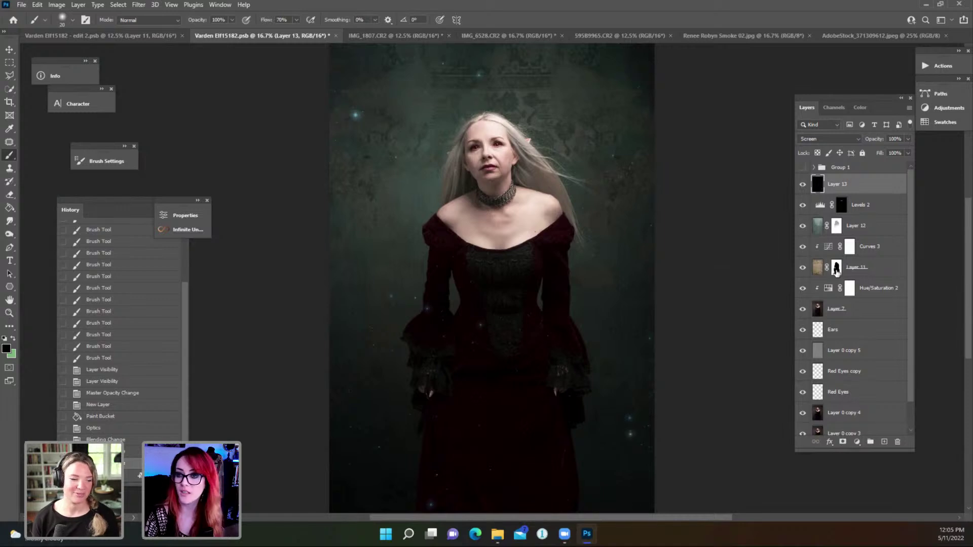
left_click(837, 270, "alt")
left_click(837, 268, "alt")
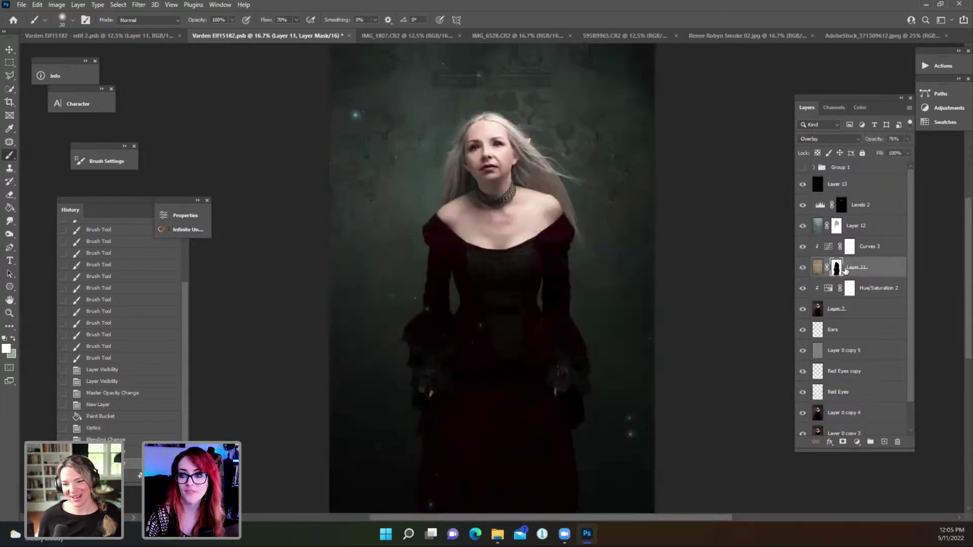
left_click(837, 271, "ctrl")
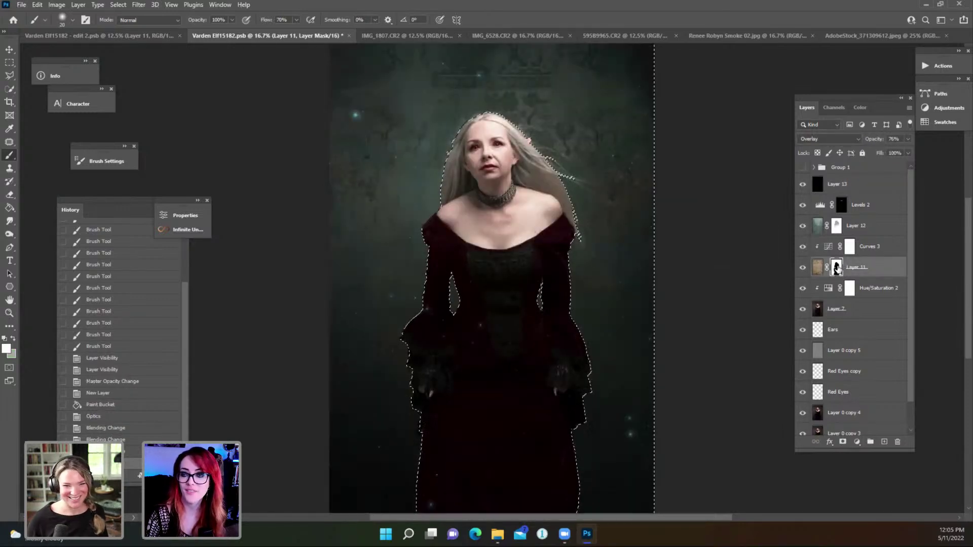
left_click_drag(837, 270, 846, 183)
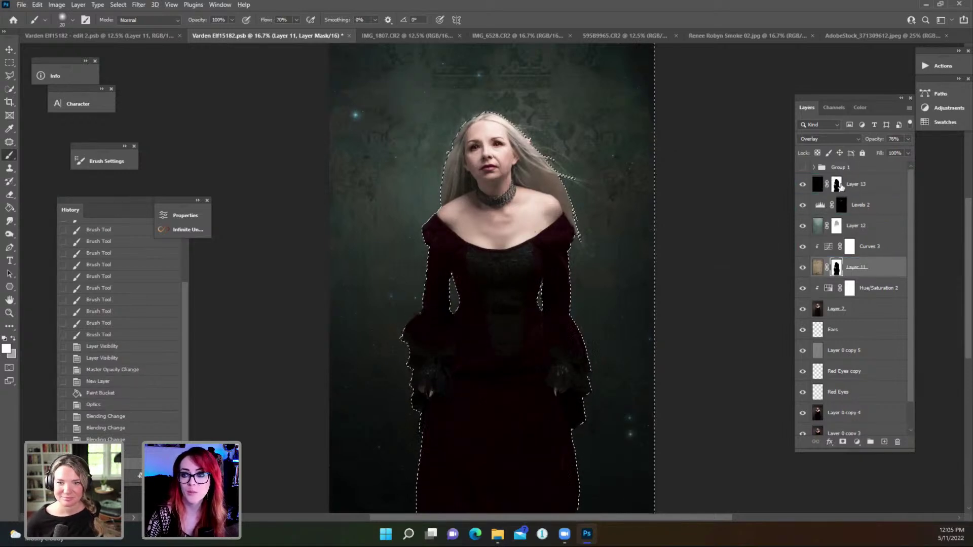
Clear the selection and check Layer 13's mask on its own and in the whole composite
left_click(837, 185)
left_click(839, 185, "alt")
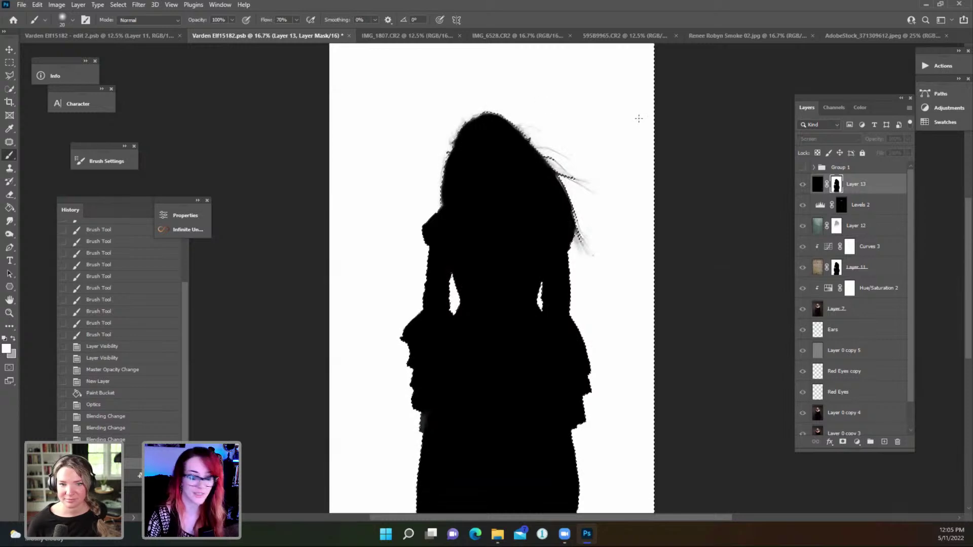
key("ctrl+d")
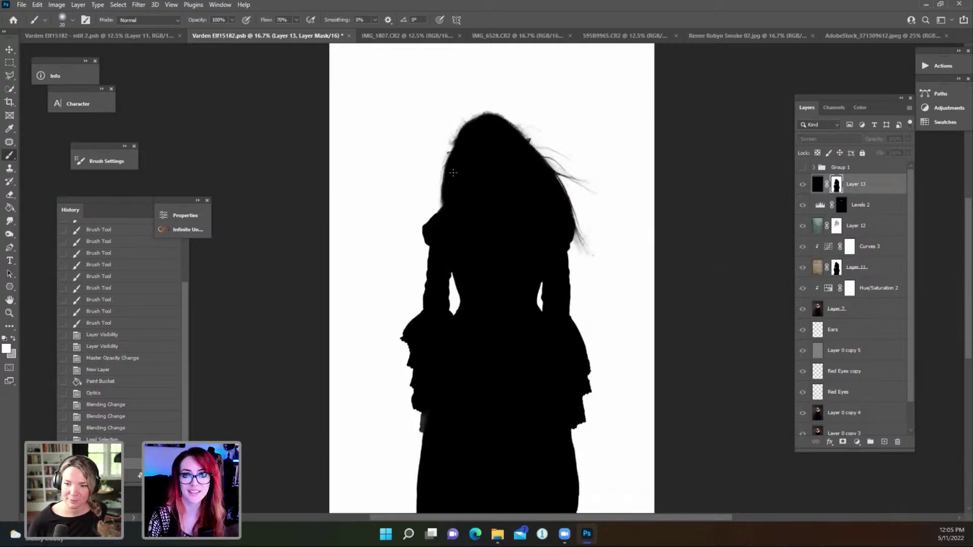
left_click(880, 190)
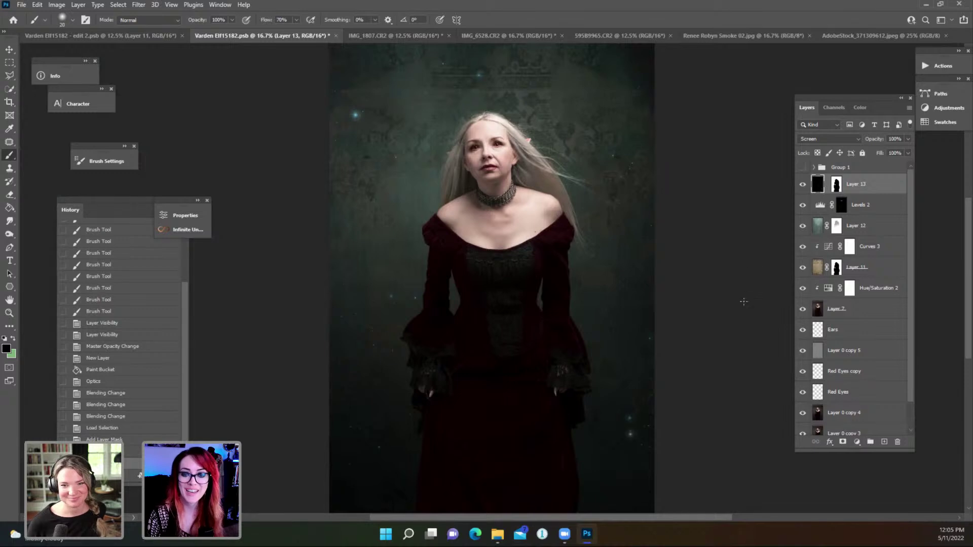
left_click(836, 184)
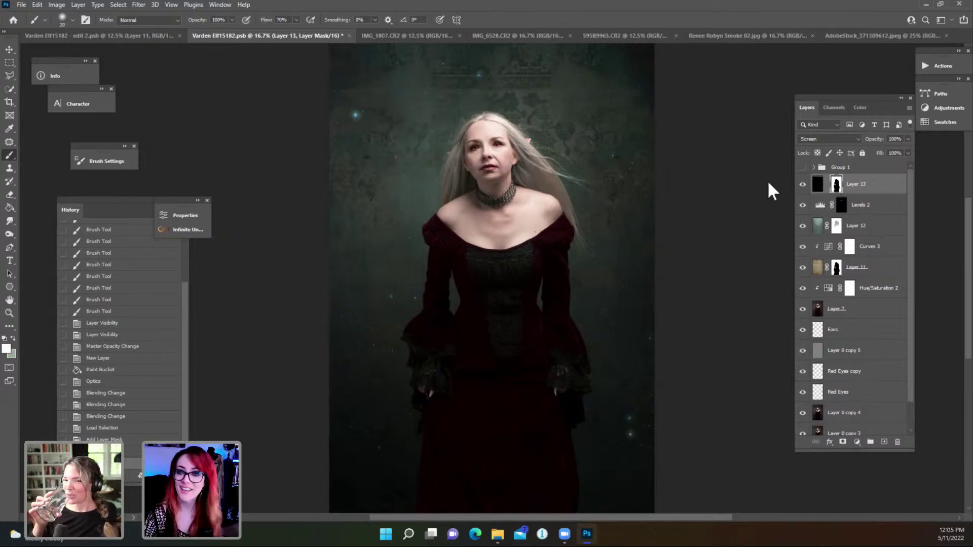
key("ctrl+minus")
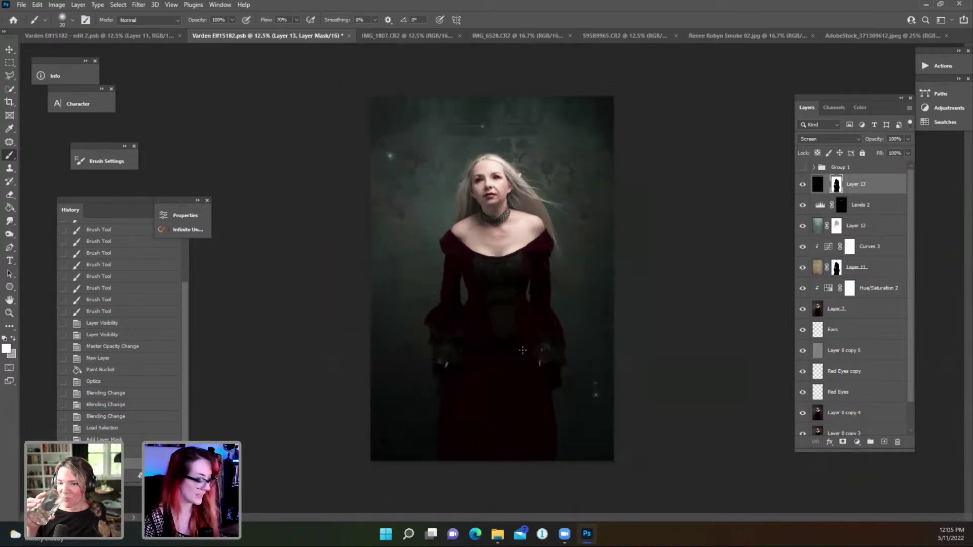
Paint white over the dress and lower body on Layer 13's mask with a 2300 px soft brush at 70% flow
key("bracketright")
key("bracketright")
key("bracketright")
key("bracketright")
key("bracketright")
key("bracketright")
key("bracketright")
key("bracketright")
key("bracketright")
key("bracketright")
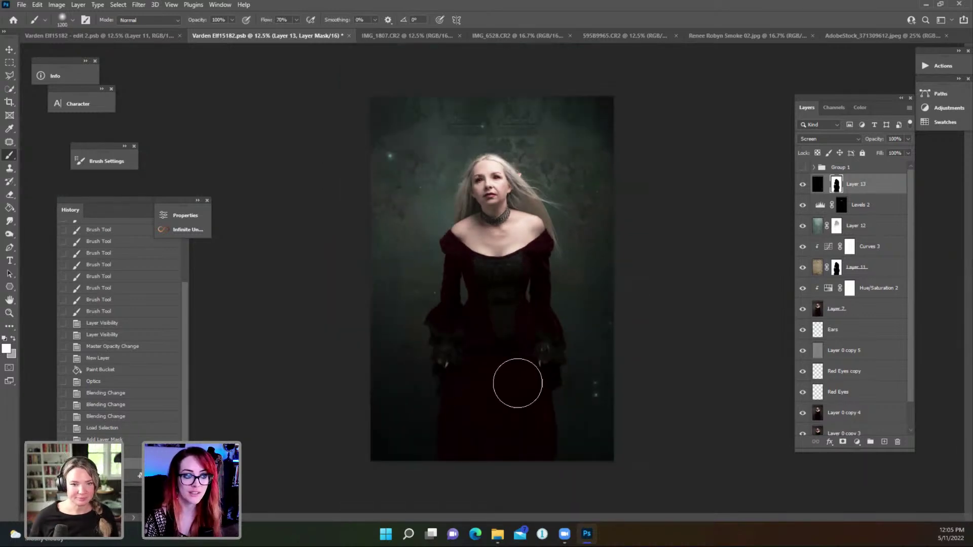
key("bracketright")
key("bracketright")
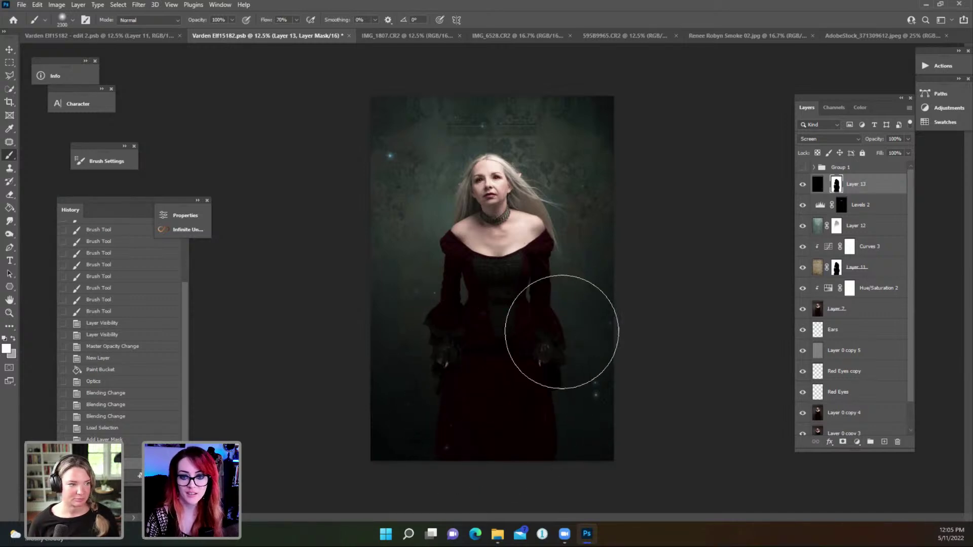
left_click_drag(583, 276, 473, 385)
left_click_drag(600, 230, 563, 314)
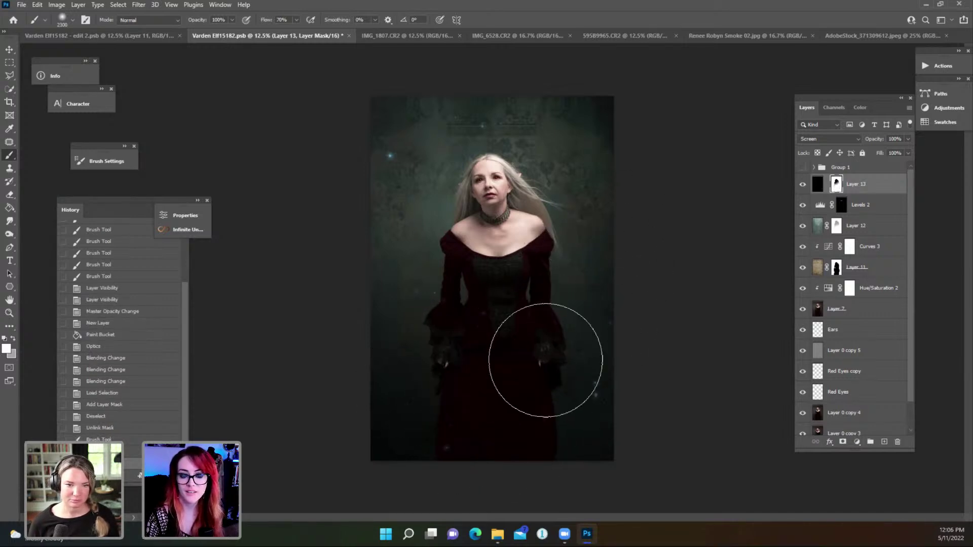
left_click(498, 291)
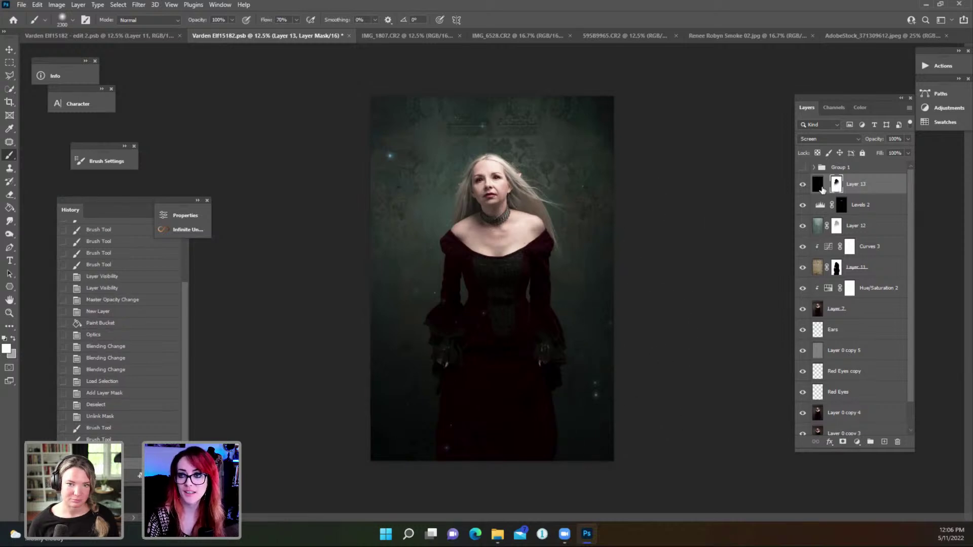
Apply a Box Blur with a radius of 1 pixel to Layer 13's star image rather than its mask
key("ctrl+2")
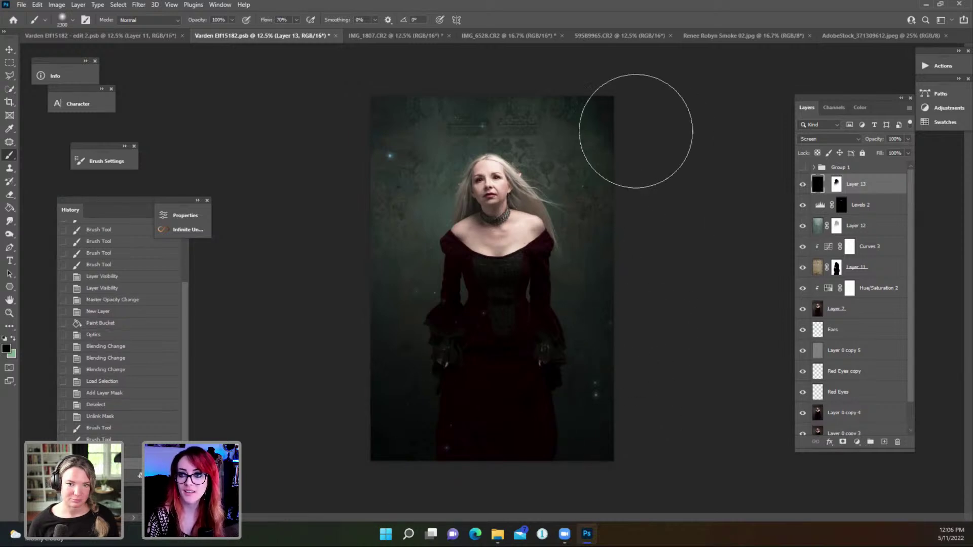
left_click(137, 6)
mouse_move(157, 120)
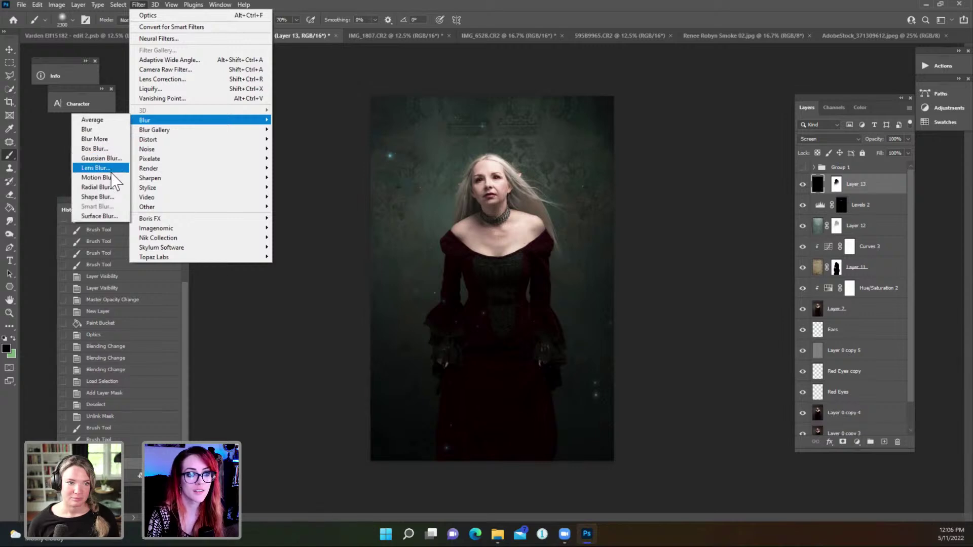
left_click(109, 149)
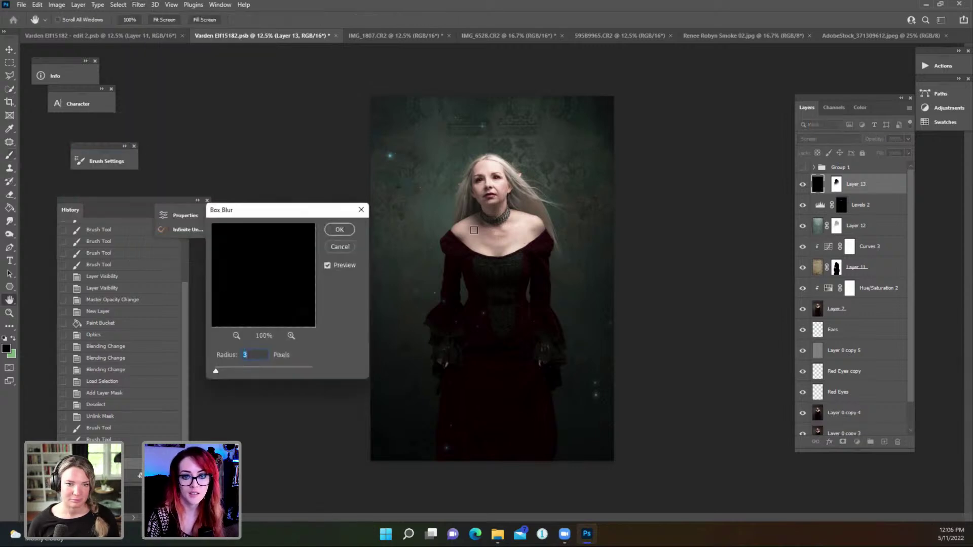
type("1")
left_click(339, 230)
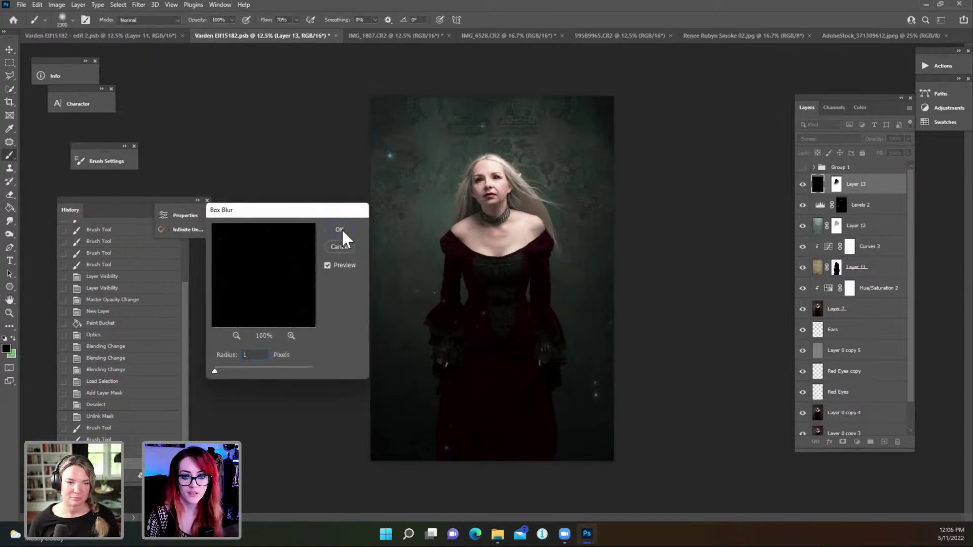
Examine the blurred stars up close over the dress and the background beside it
key("ctrl+plus")
key("ctrl+plus")
key("ctrl+plus")
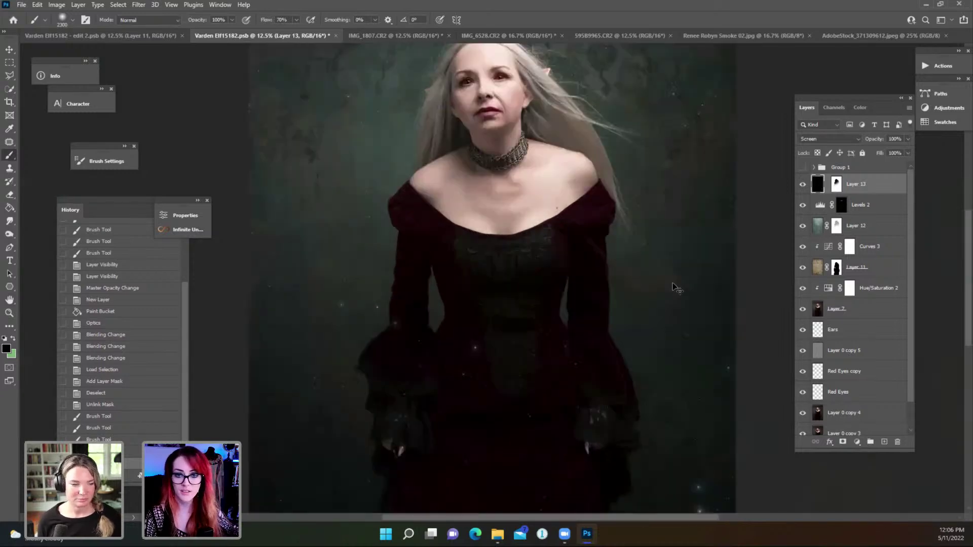
left_click_drag(545, 239, 519, 207)
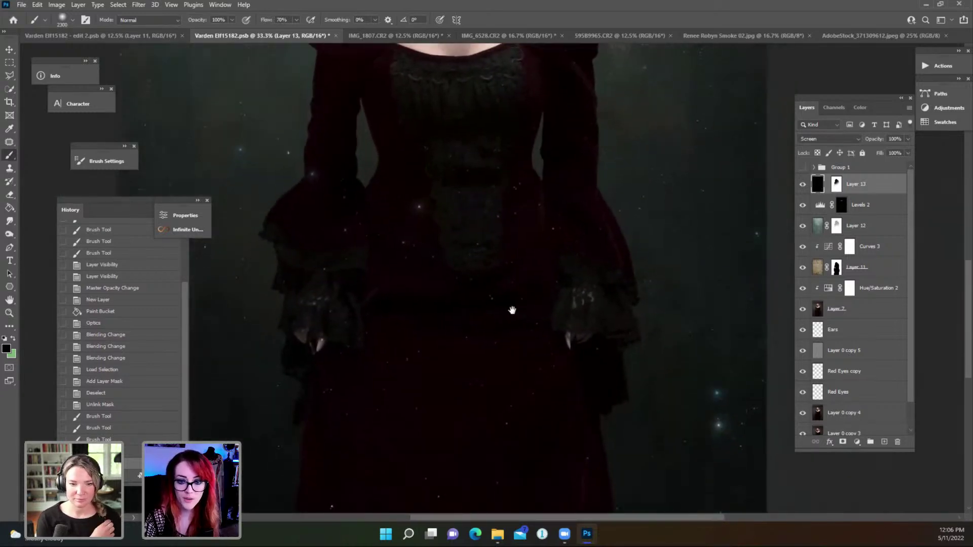
left_click_drag(512, 310, 540, 230)
key("ctrl+minus")
key("ctrl+minus")
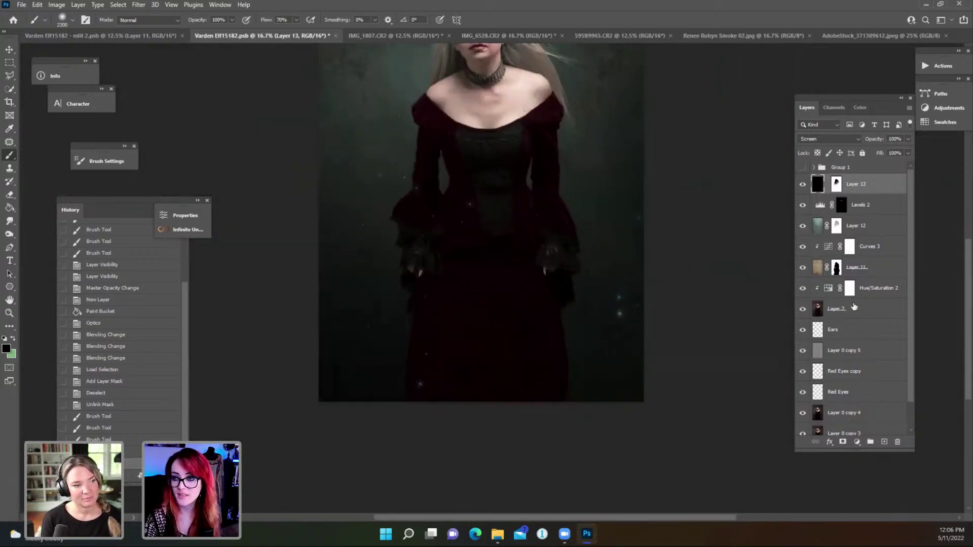
left_click(836, 267, "ctrl")
left_click(836, 187)
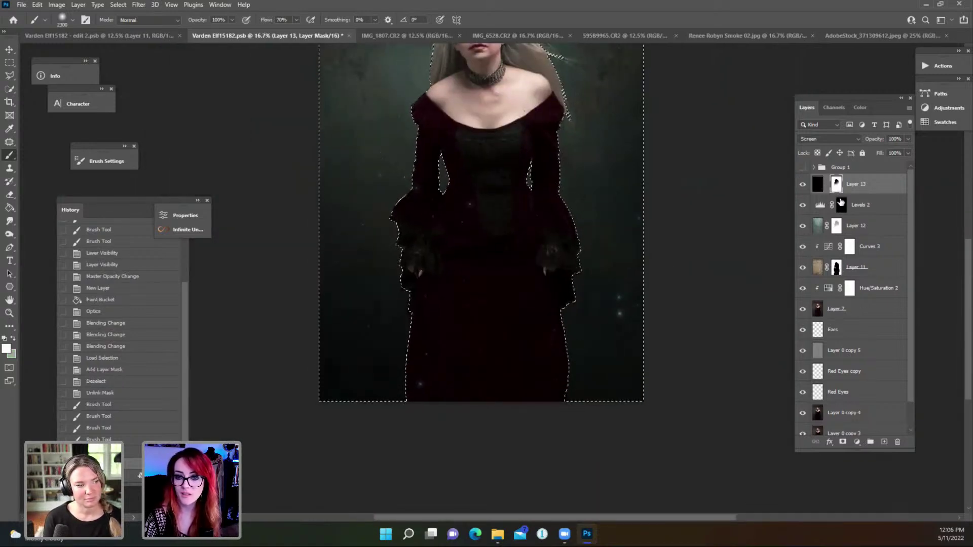
key("ctrl+f")
key("ctrl+d")
key("ctrl+minus")
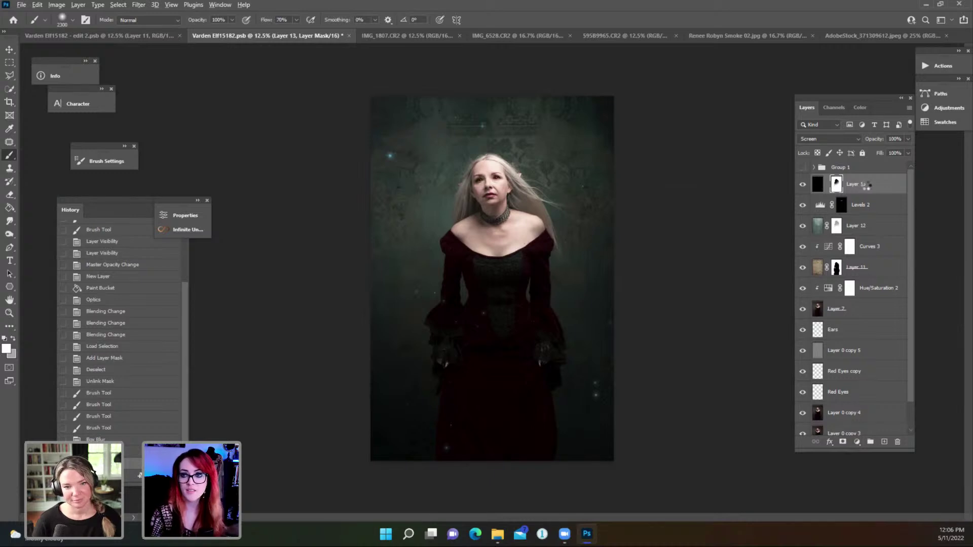
Stamp all visible layers into a new layer above Layer 13 and convert it to a smart object
key("ctrl+shift+alt+e")
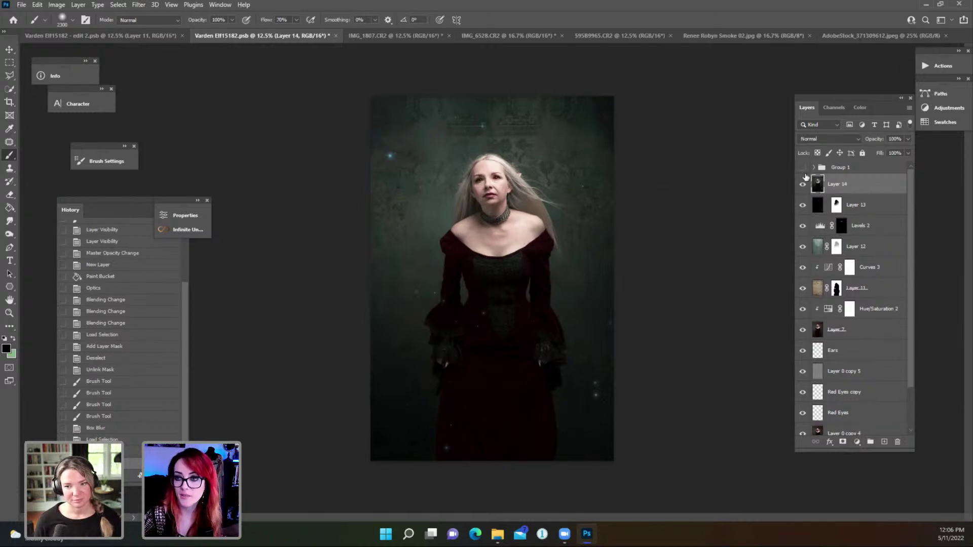
right_click(848, 185)
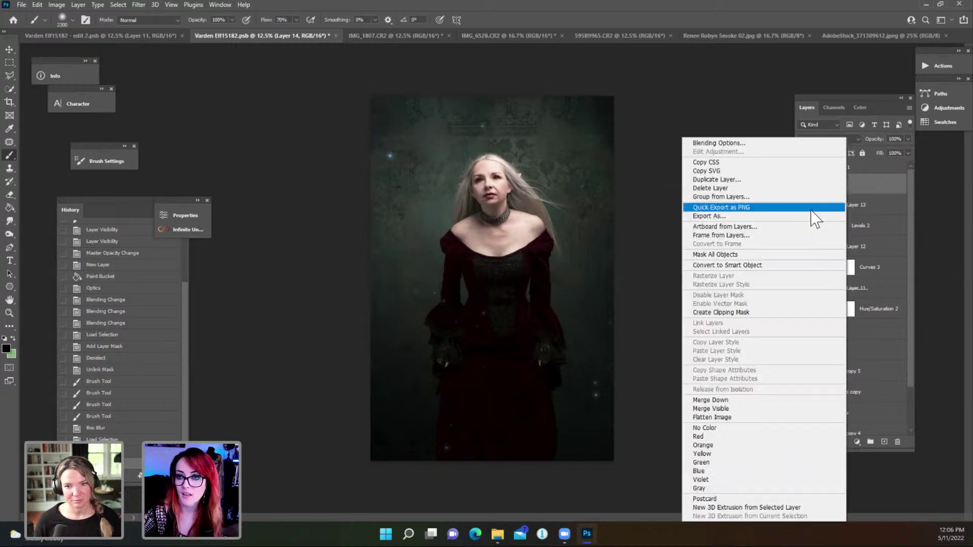
left_click(798, 265)
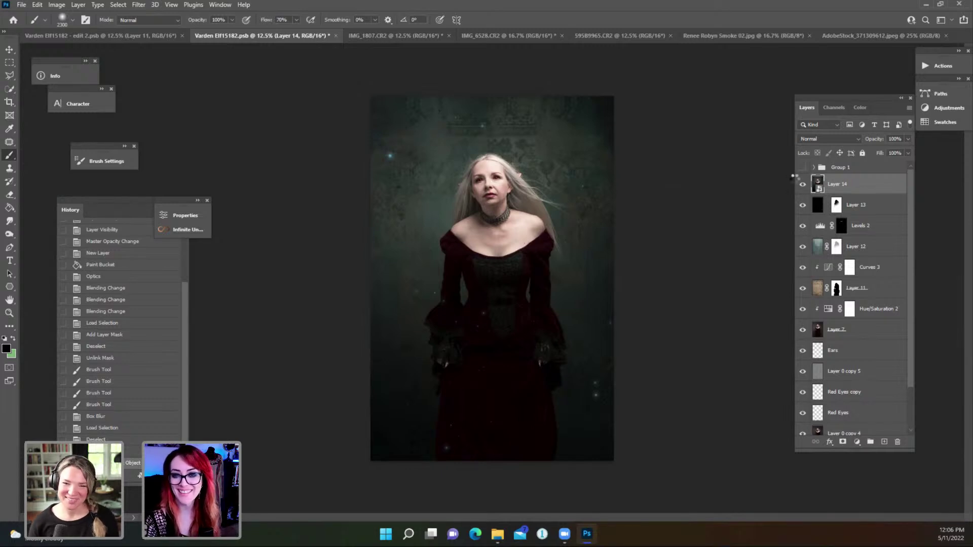
key("ctrl+shift+a")
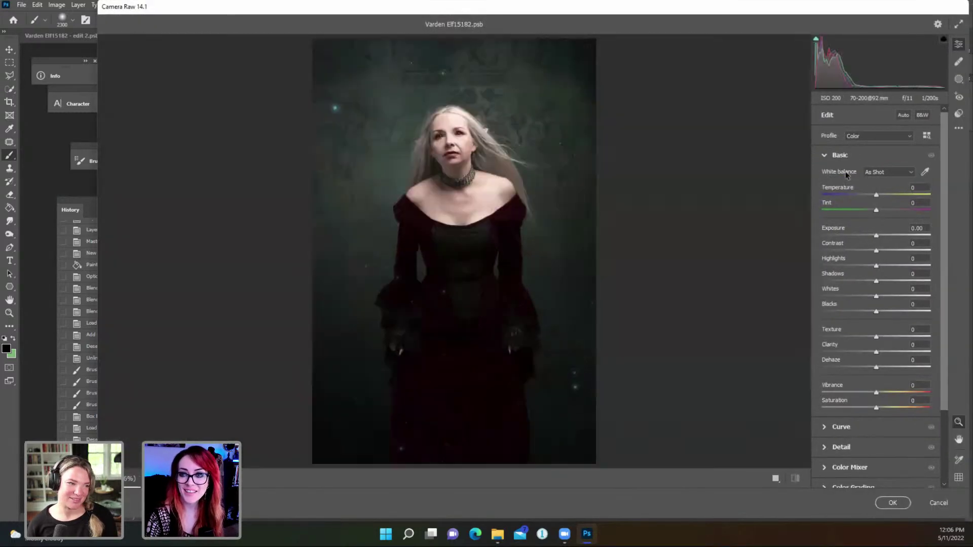
left_click(959, 116)
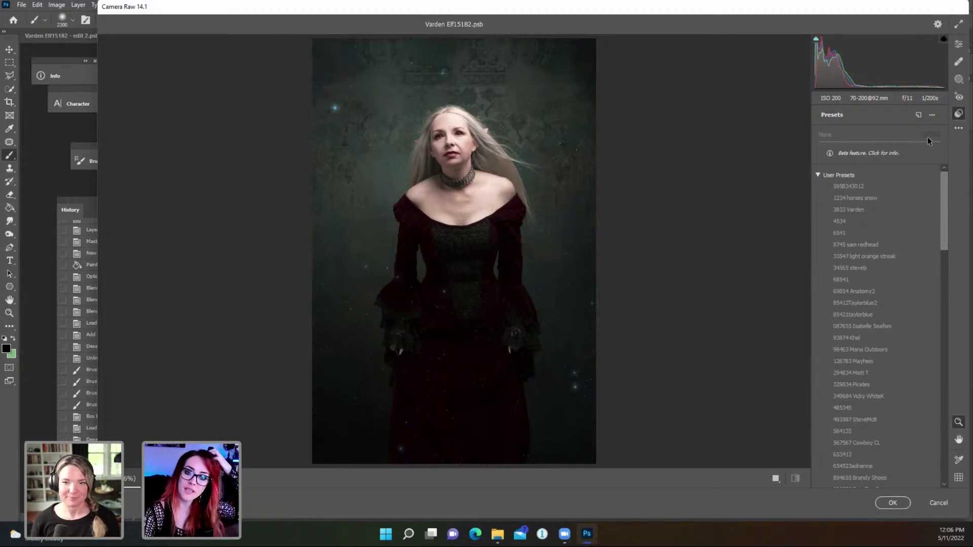
left_click(937, 503)
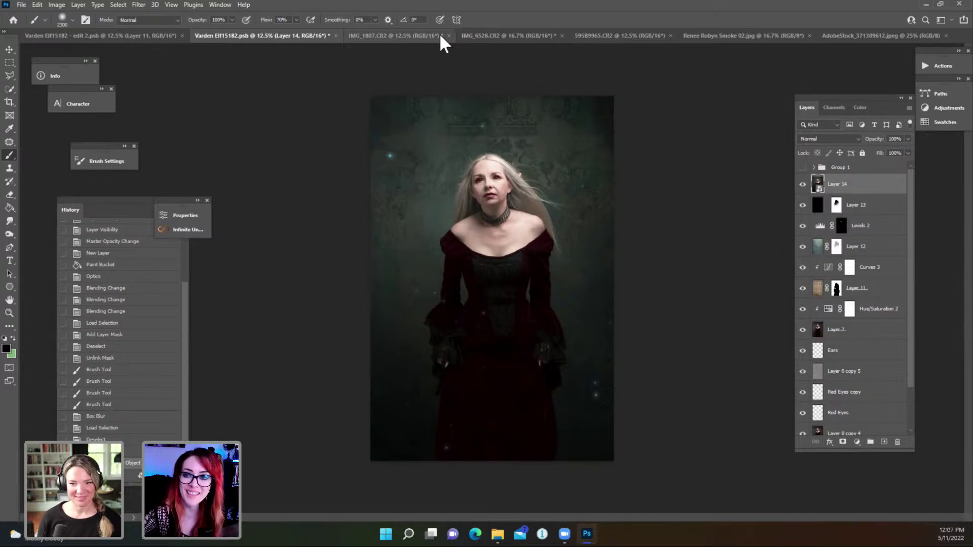
Close the IMG_1807.CR2 ruins photo without saving its changes and return to the Varden Elf15182.psb portrait
left_click(526, 35)
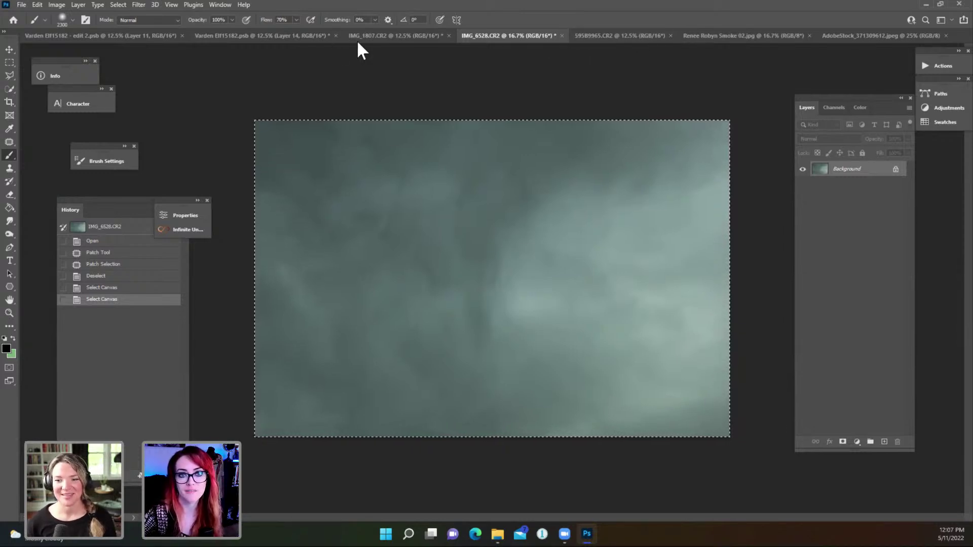
left_click(378, 31)
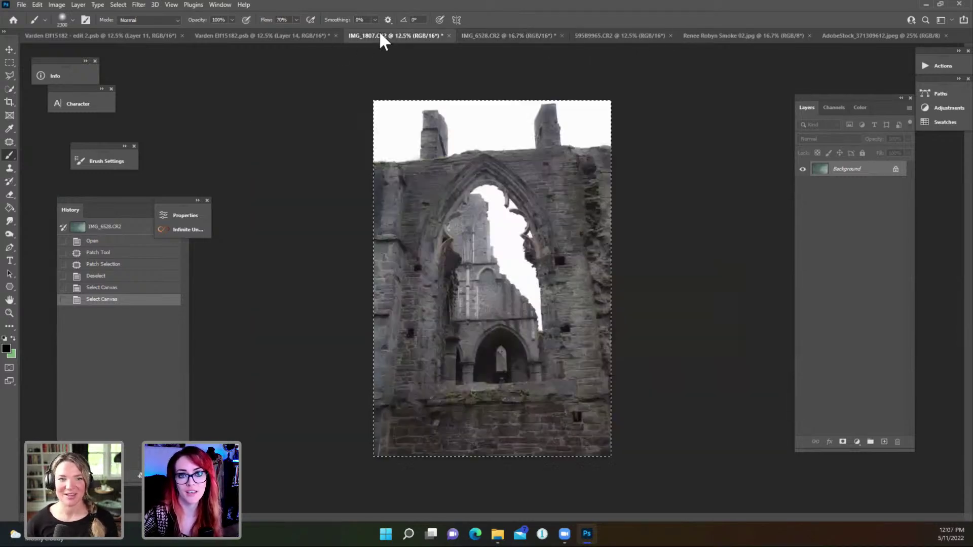
left_click(449, 36)
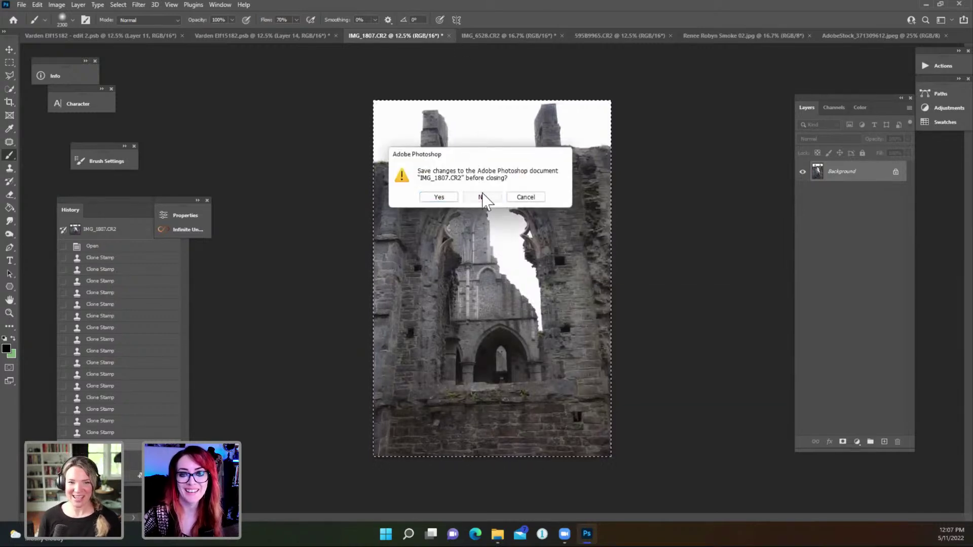
left_click(482, 197)
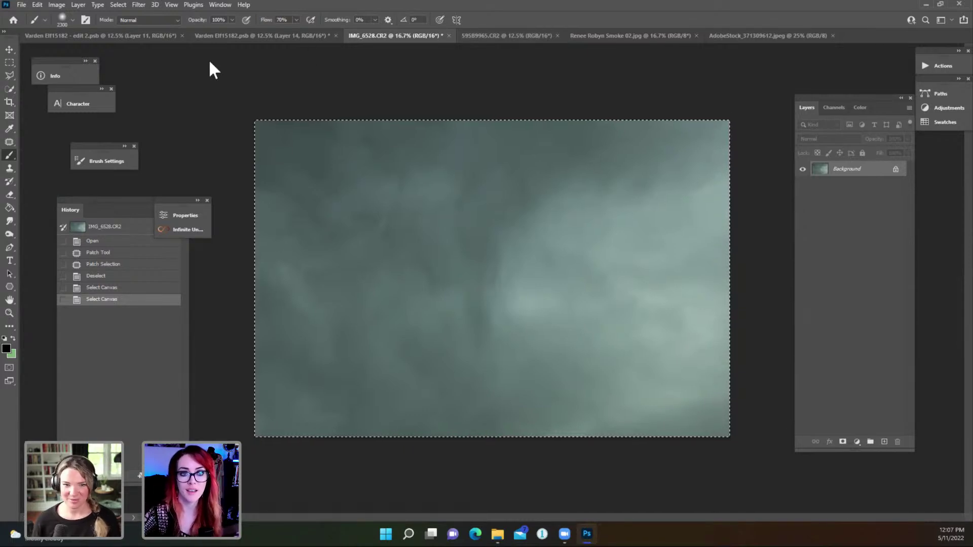
left_click(257, 35)
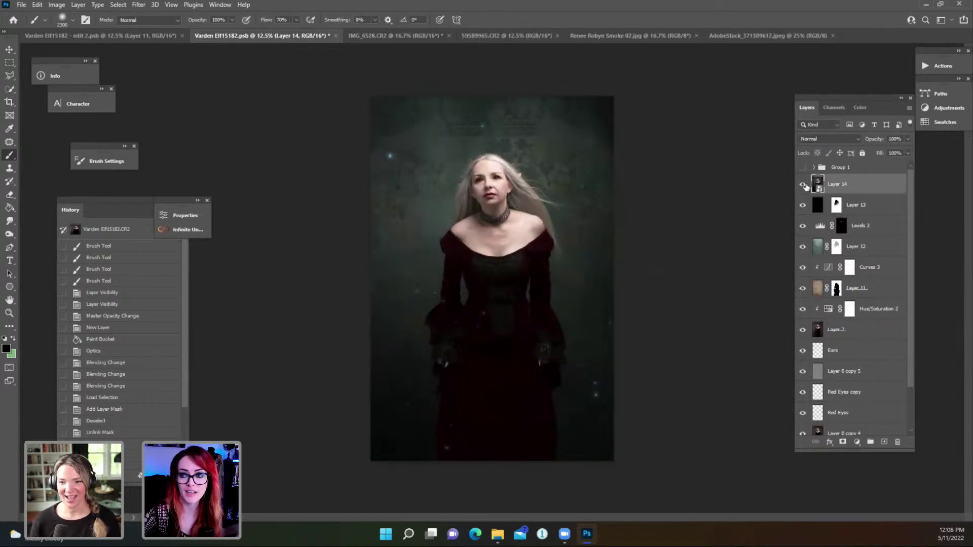
Hide the Layer 13 star field and the merged Layer 14 smart object
left_click(803, 204)
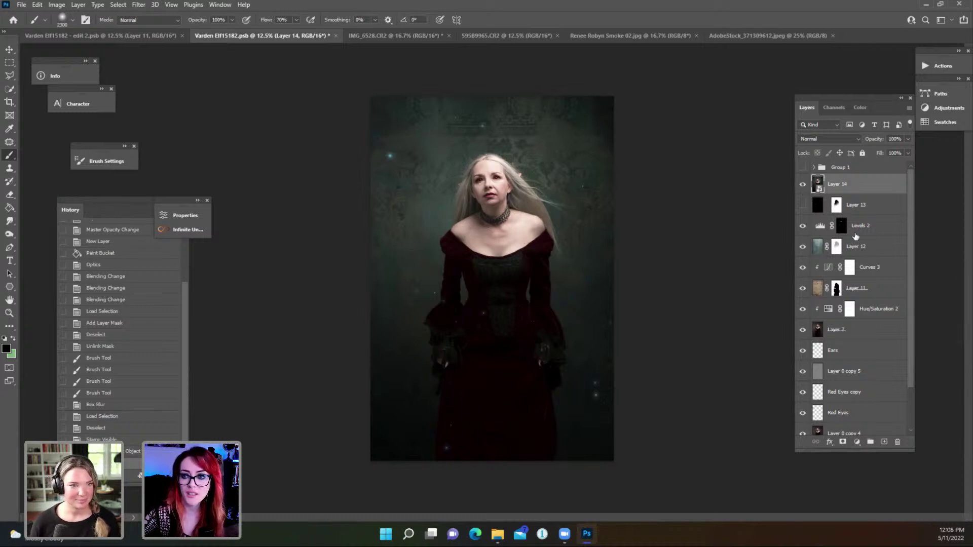
left_click(803, 206)
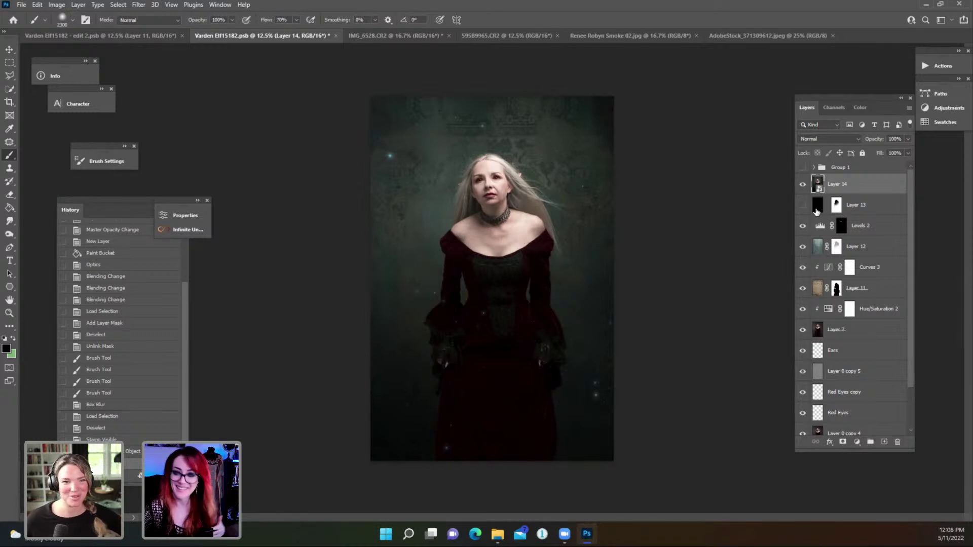
left_click(802, 184)
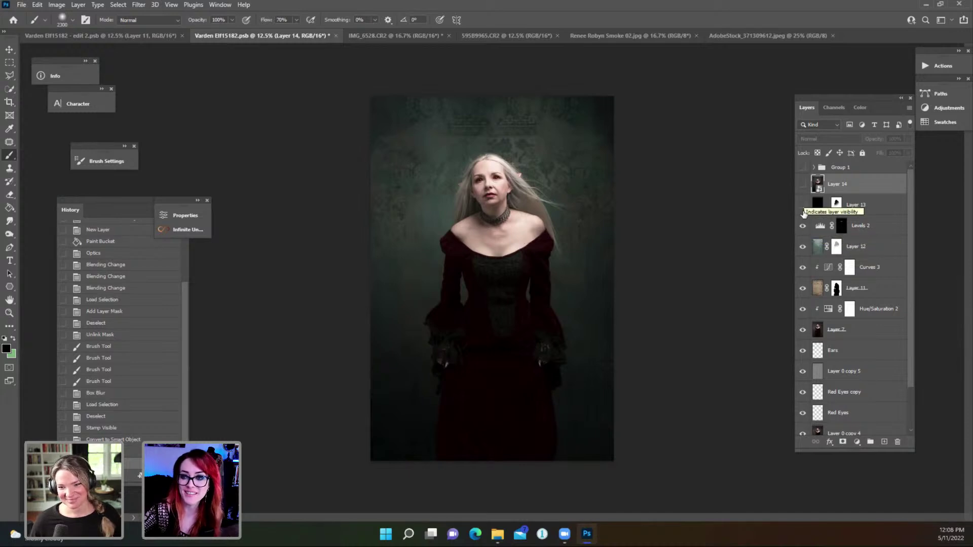
Select Layer 12's mask, check it on its own, and return to the full composite
left_click(837, 246)
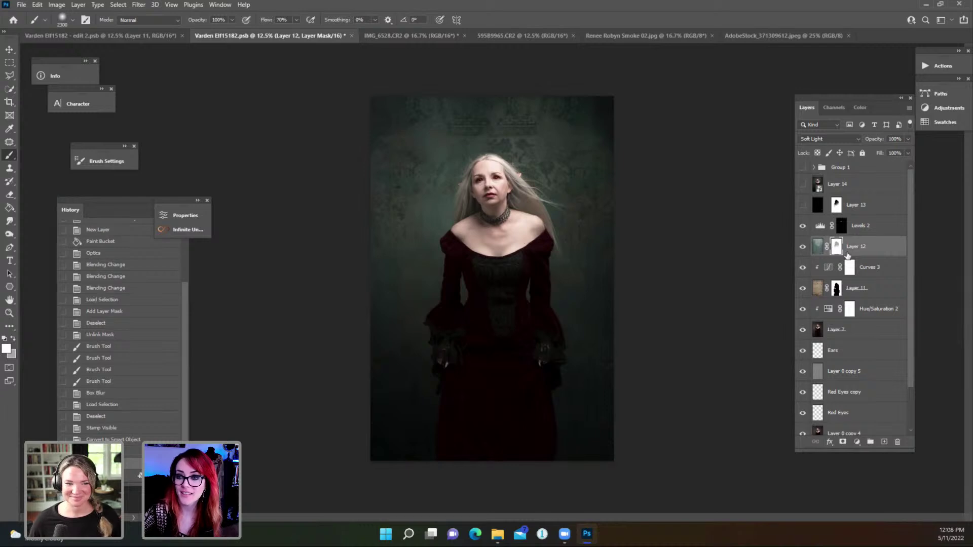
left_click(838, 247, "alt")
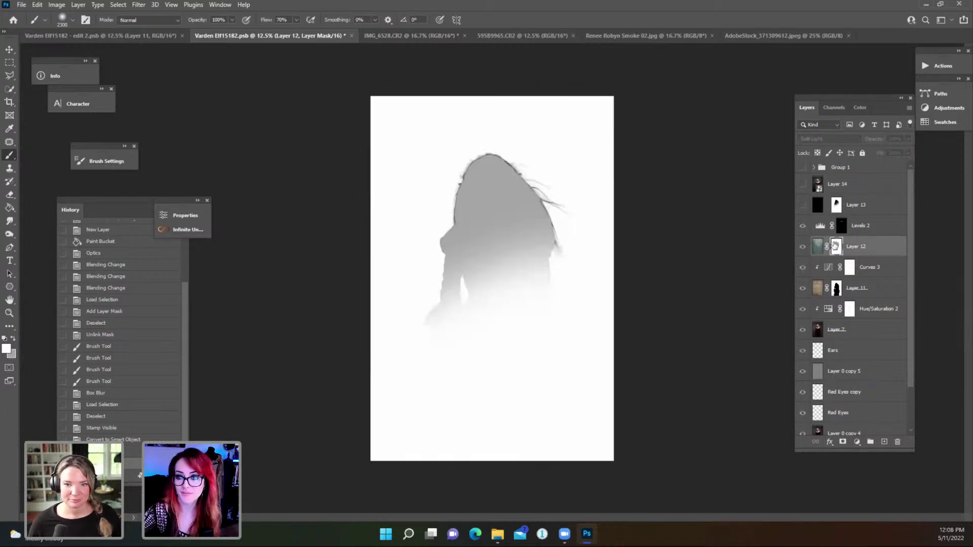
left_click(837, 247, "alt")
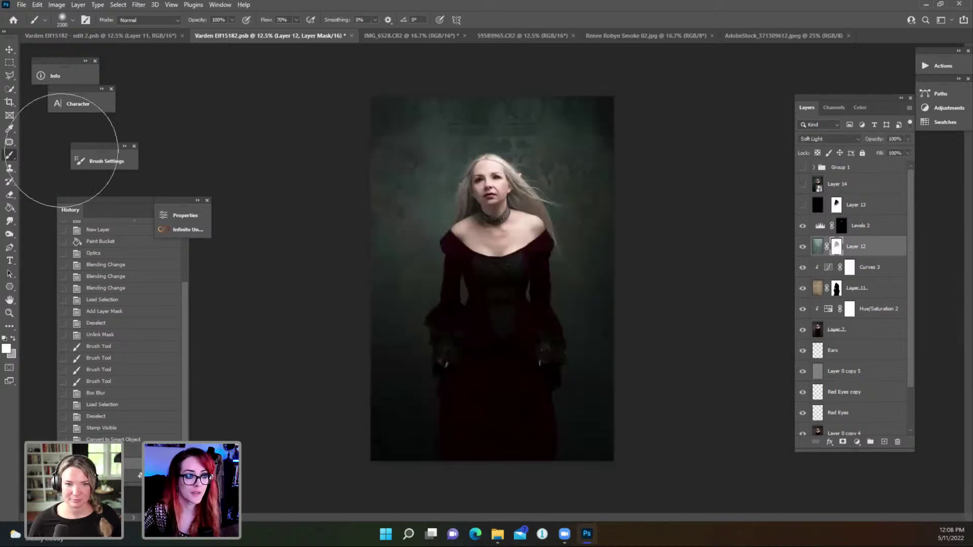
Switch to the Paint Bucket with Layer 12's mask active and set the foreground color to black
key("g")
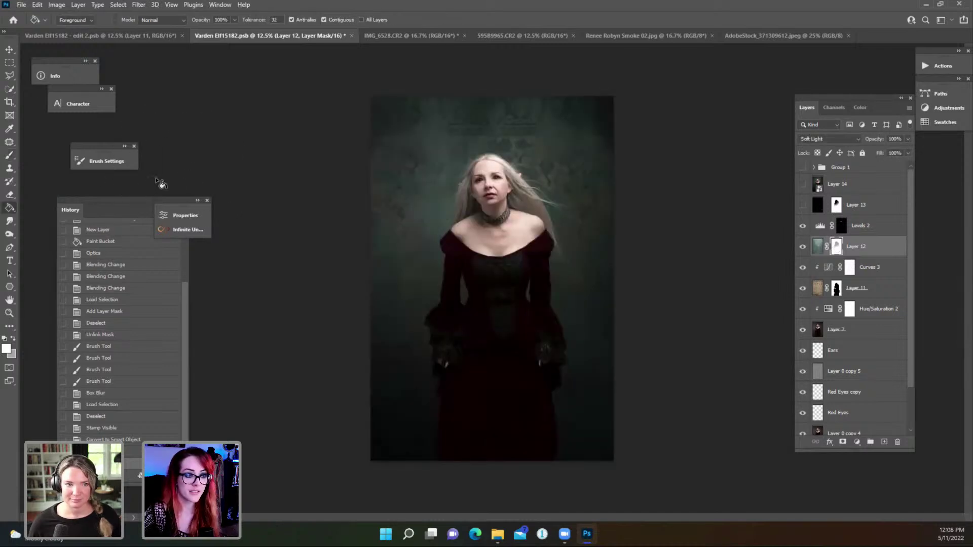
left_click(7, 349)
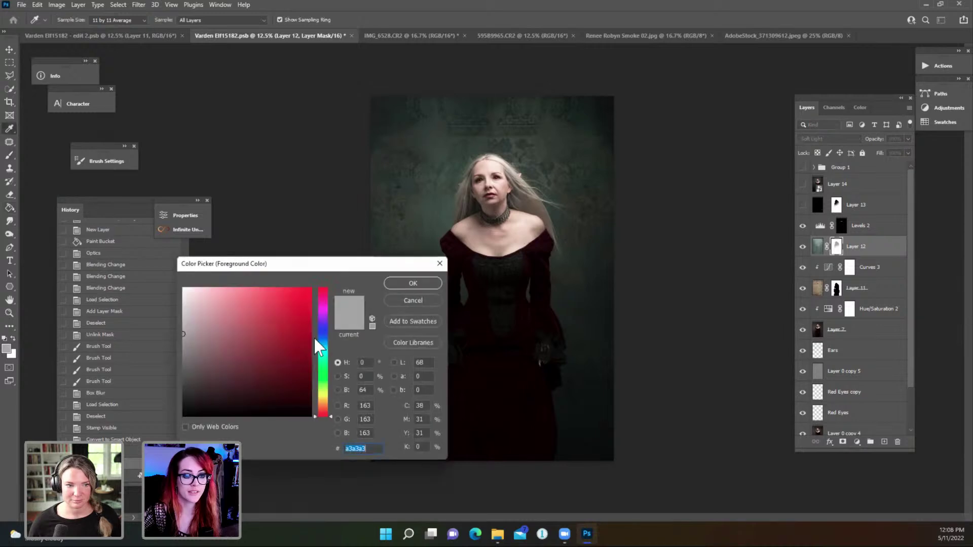
left_click(184, 416)
left_click(412, 283)
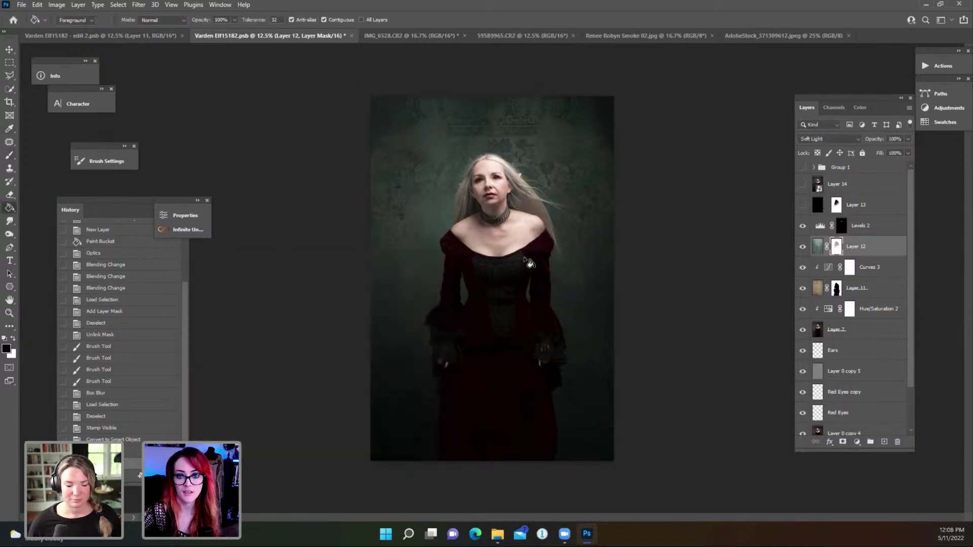
Set Layer 12's blend mode to Multiply and fill the figure's area of its mask with black
key("ctrl+2")
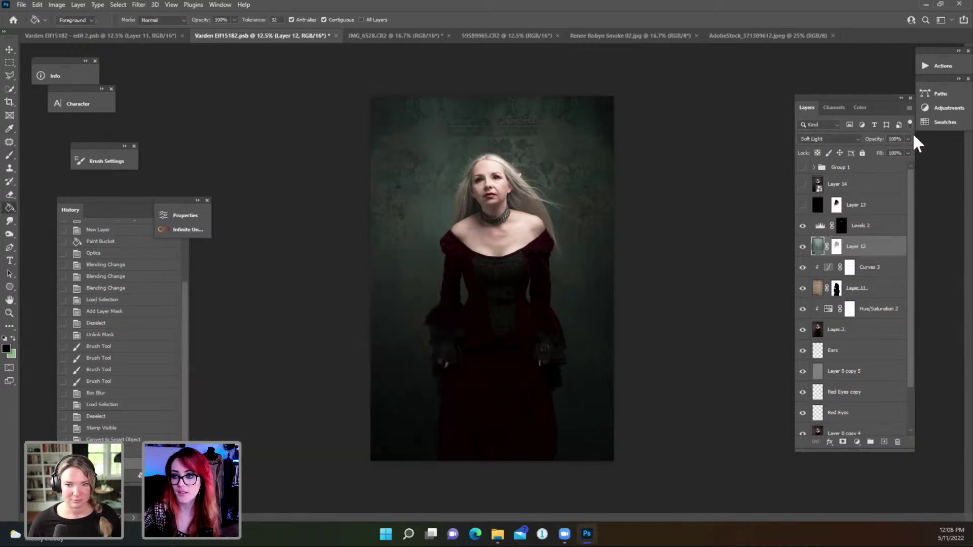
left_click(838, 139)
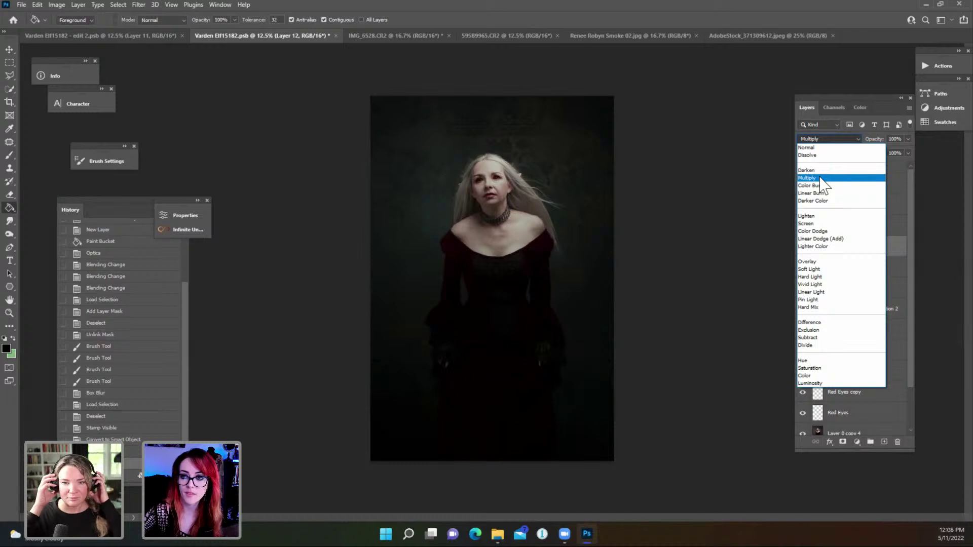
left_click(842, 179)
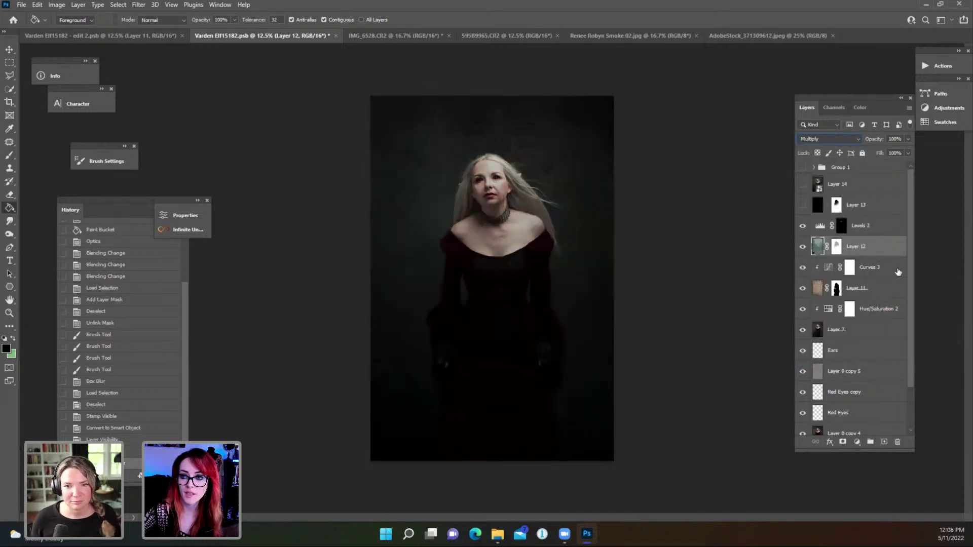
left_click(839, 247)
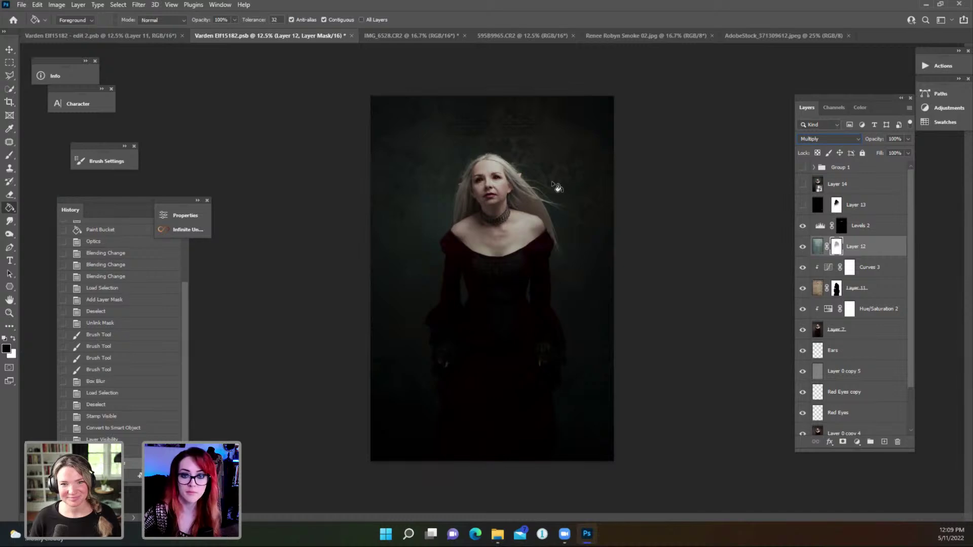
left_click(490, 188)
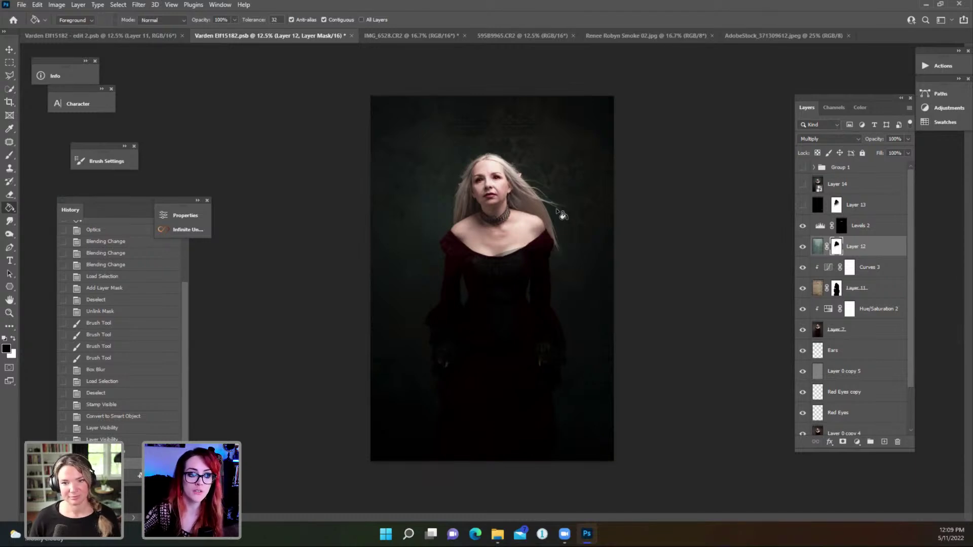
Fill the figure's area of Layer 12's mask with white for comparison, and return it to black
left_click(12, 338)
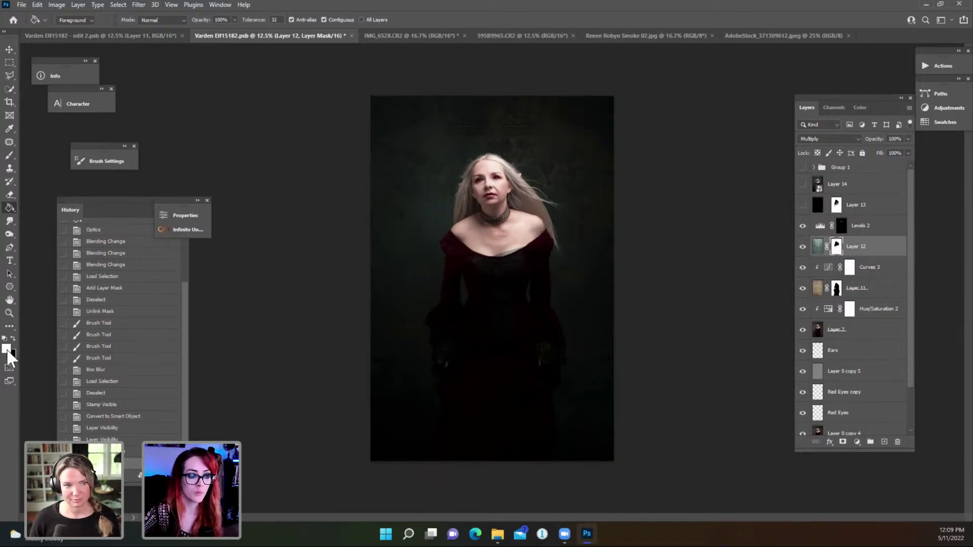
left_click(6, 349)
left_click(413, 301)
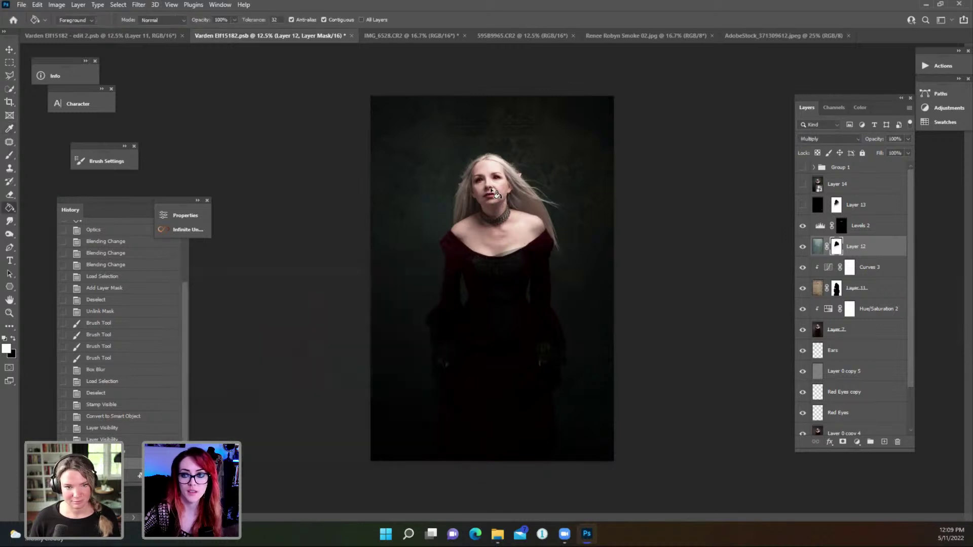
left_click(493, 191)
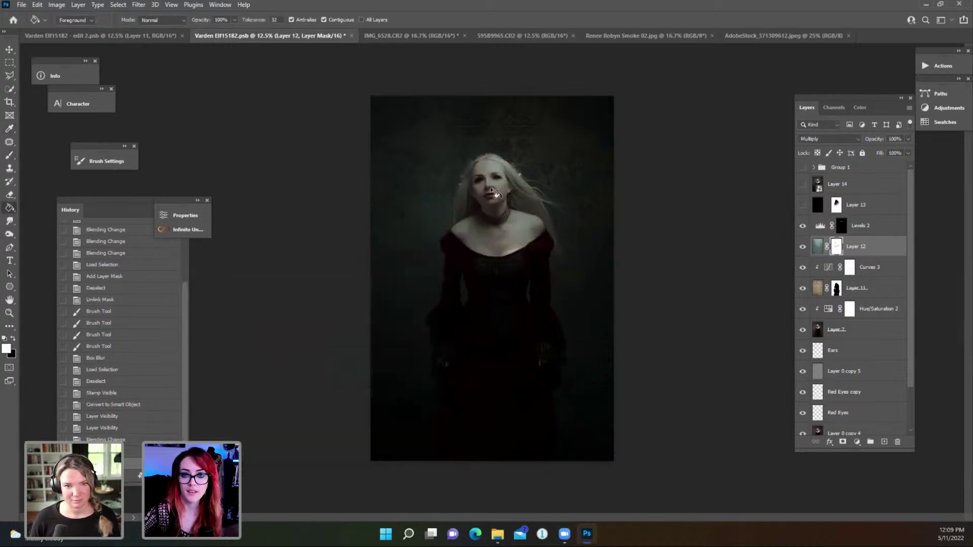
left_click(557, 235)
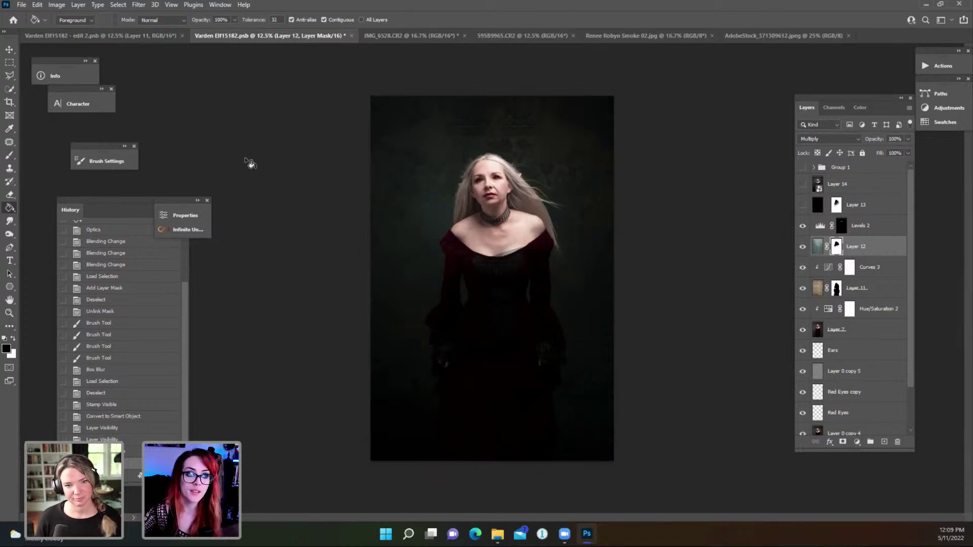
Brush black at 12% flow around the figure on Layer 12's mask, and undo the strokes
left_click(10, 156)
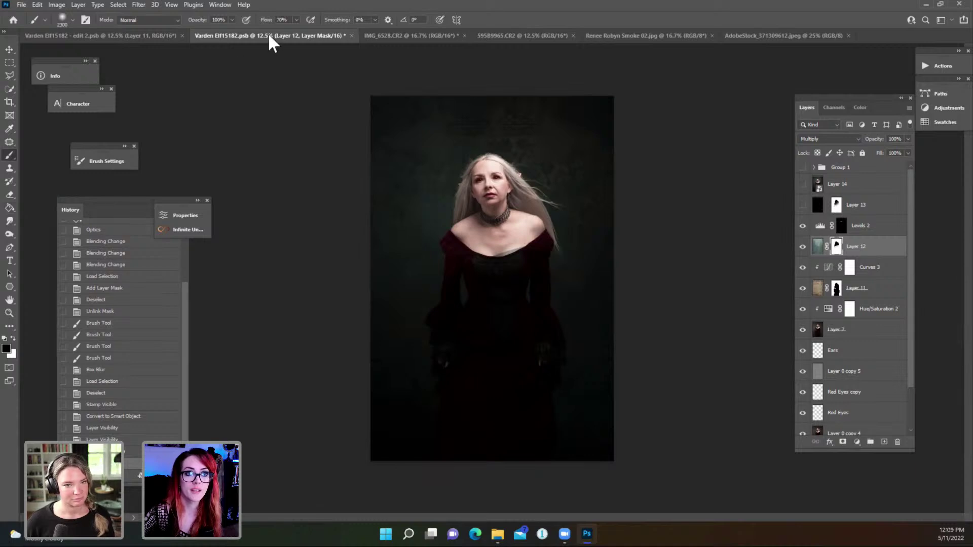
left_click(296, 20)
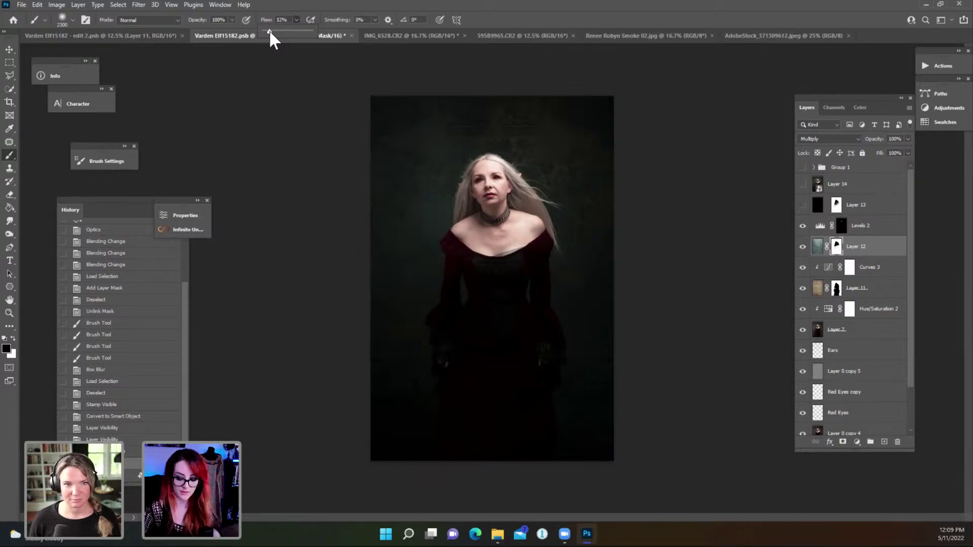
left_click(496, 189)
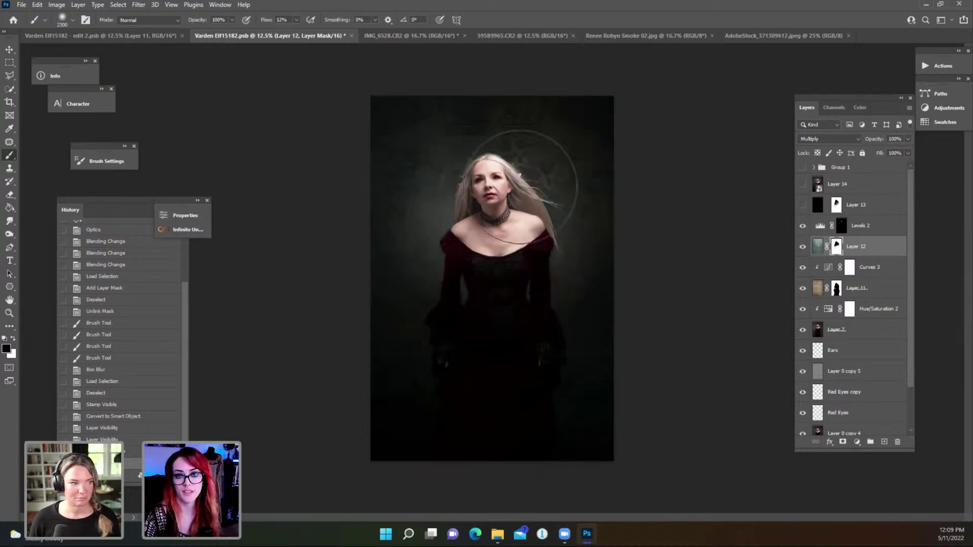
mouse_move(493, 165)
left_mouse_down()
mouse_move(504, 225)
mouse_move(442, 195)
mouse_move(540, 220)
mouse_move(470, 261)
mouse_move(536, 239)
mouse_move(536, 282)
left_mouse_up()
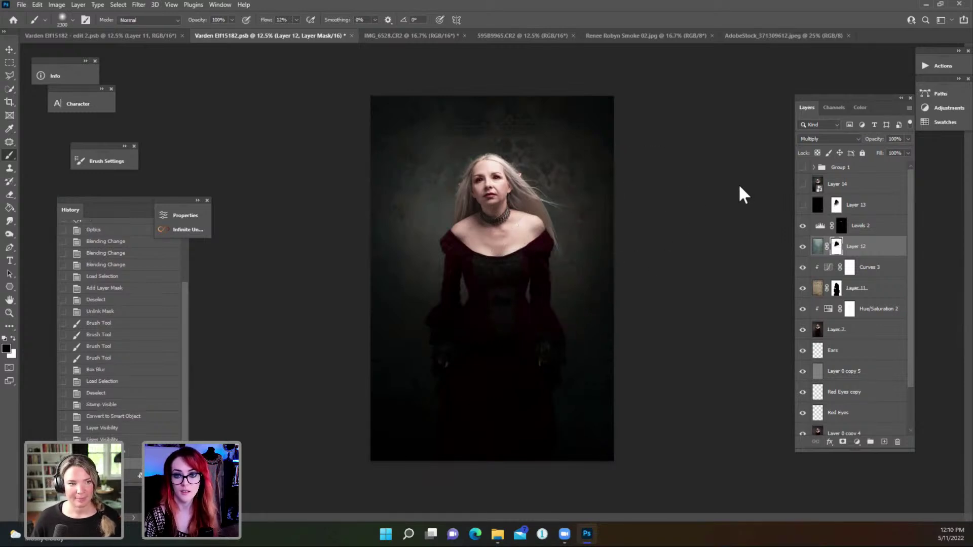
key("ctrl+z")
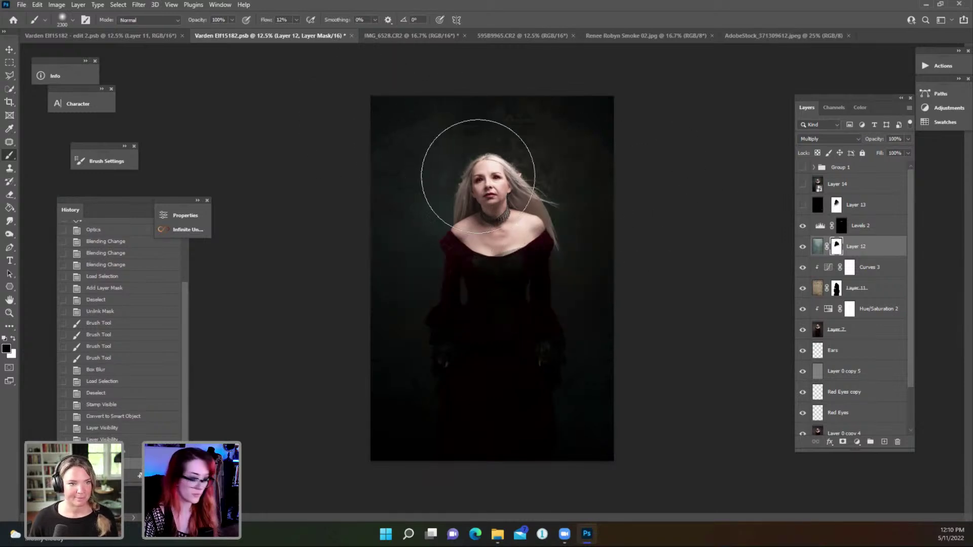
Brush white at 12% flow over the figure's area of Layer 12's mask, view the mask alone, and undo the painting
key("x")
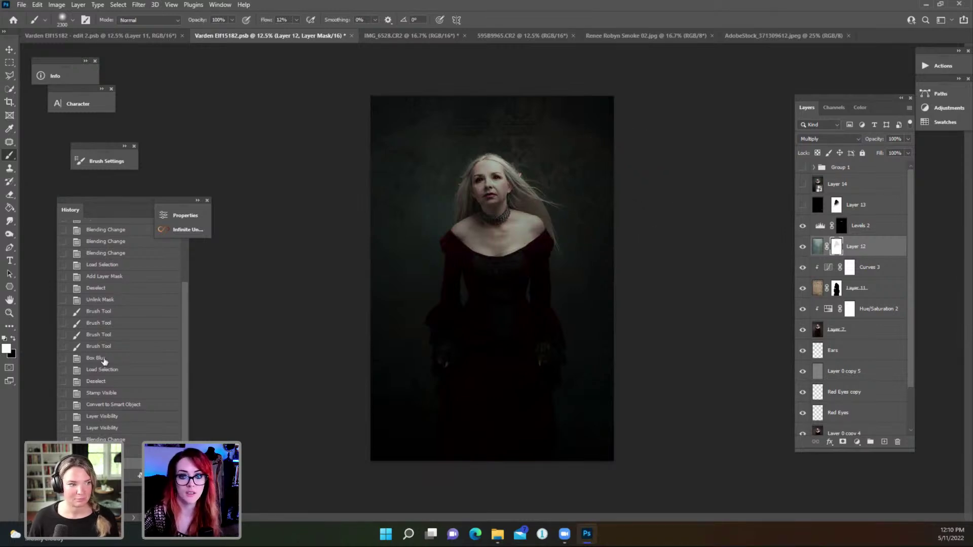
left_click(130, 445)
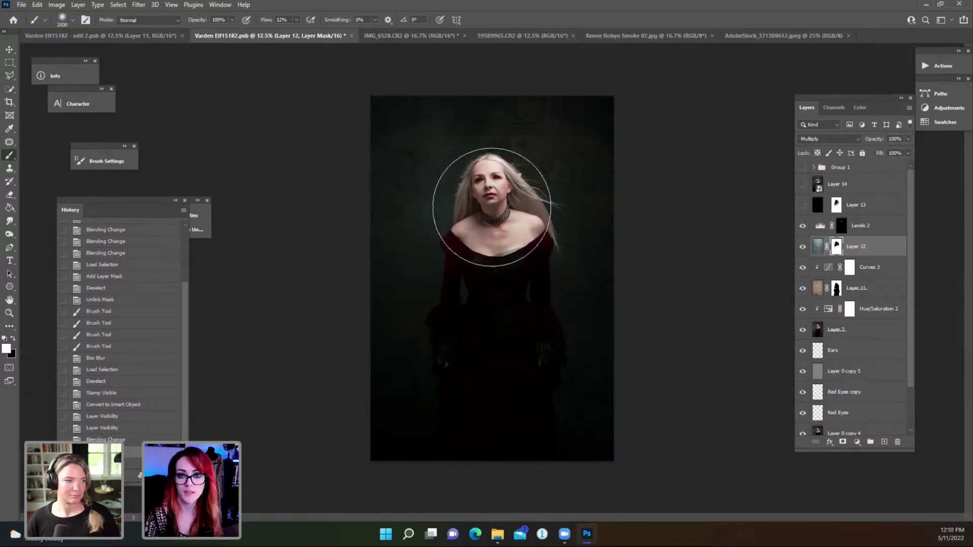
left_click(836, 252, "alt")
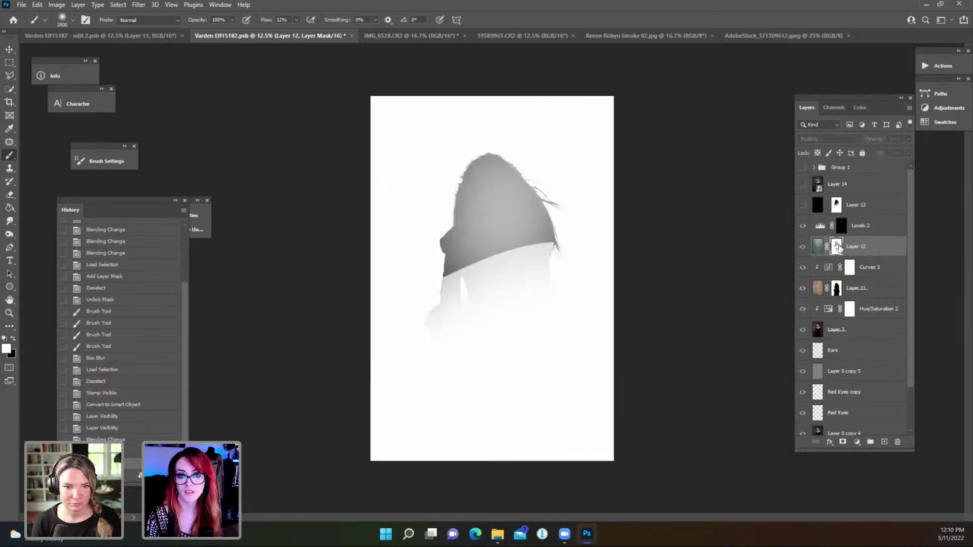
key("ctrl+z")
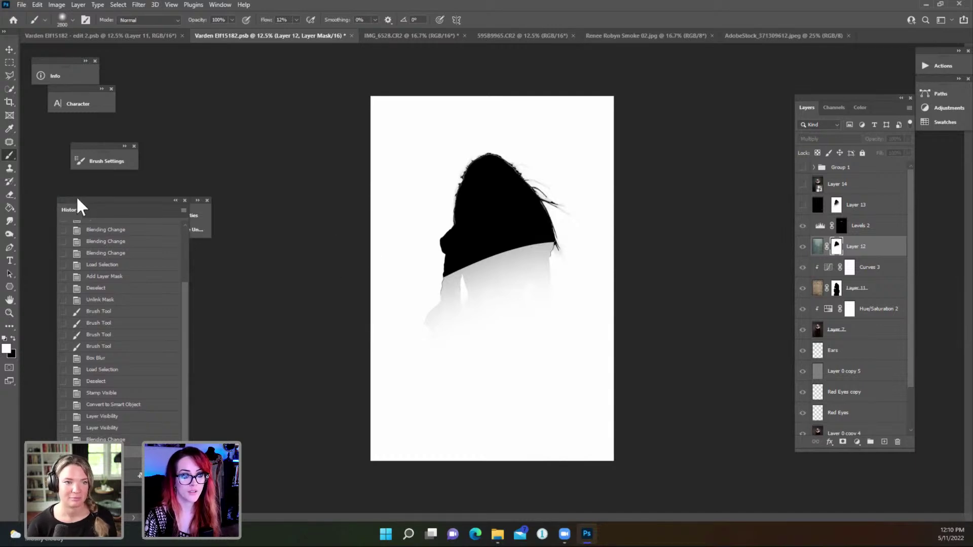
Fill the black figure area of Layer 12's mask with mid gray using the Paint Bucket, and return to the full composite
left_click(6, 349)
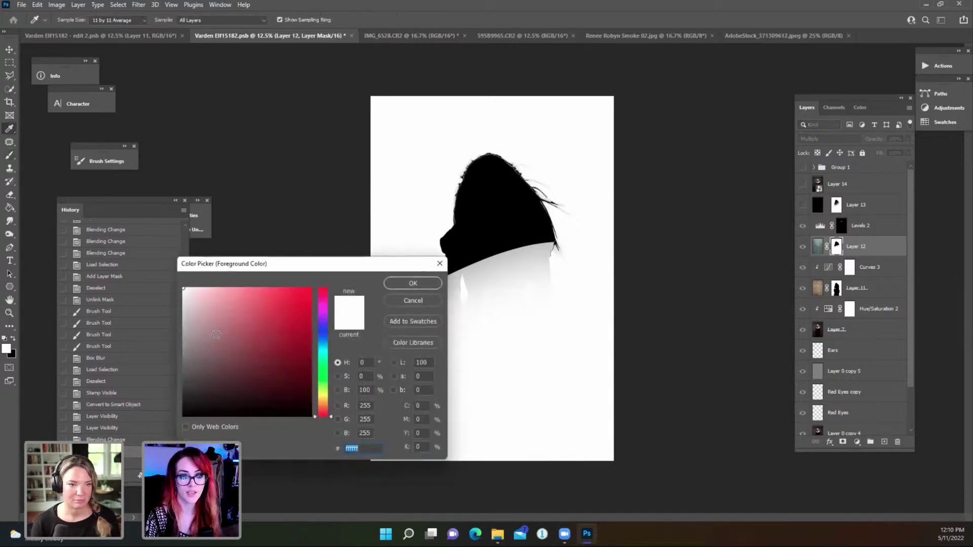
left_click(171, 343)
left_click(434, 282)
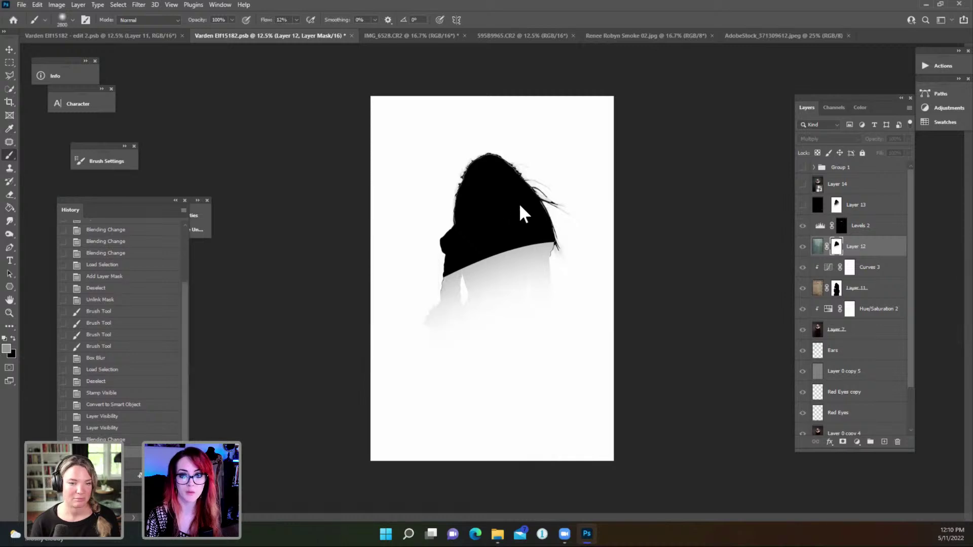
key("g")
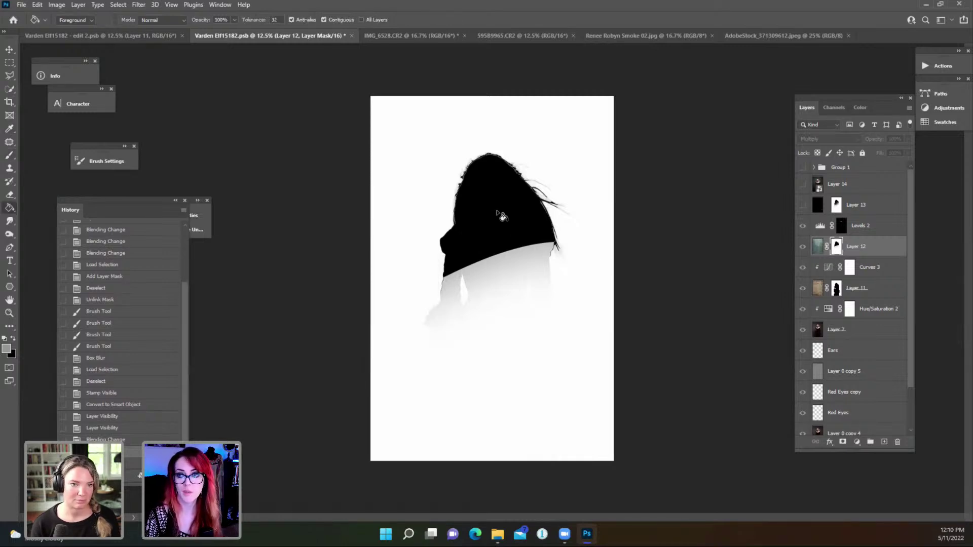
left_click(510, 221)
left_click(818, 246)
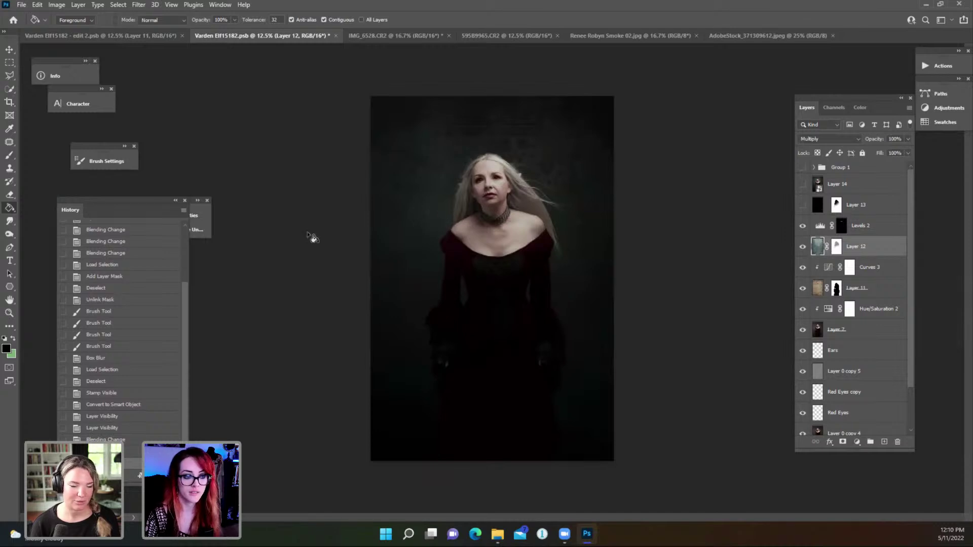
Try a Paint Bucket fill on Layer 12 with a lighter gray foreground color, and undo the fill
left_click(7, 348)
mouse_move(219, 328)
left_mouse_down()
mouse_move(161, 342)
mouse_move(163, 315)
left_mouse_up()
left_click(433, 283)
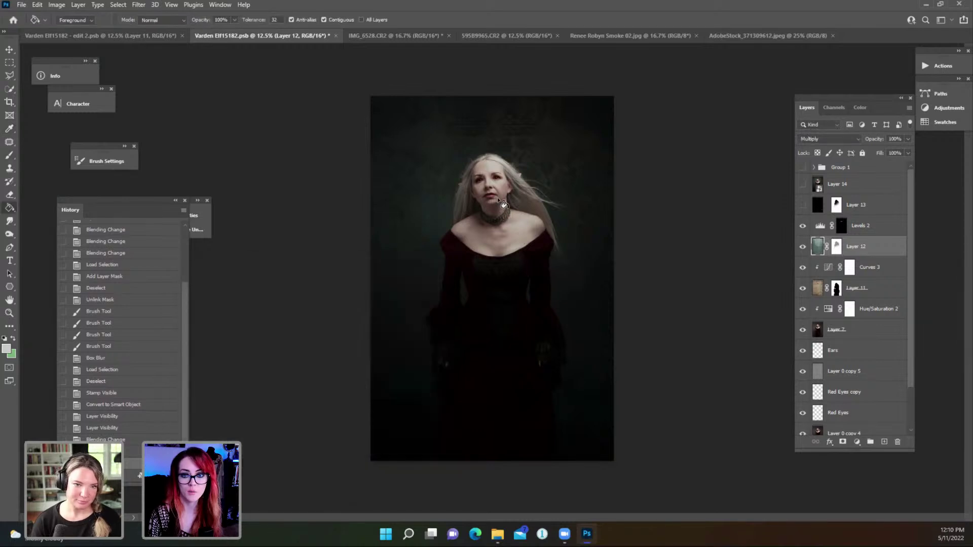
left_click(499, 202)
key("ctrl+z")
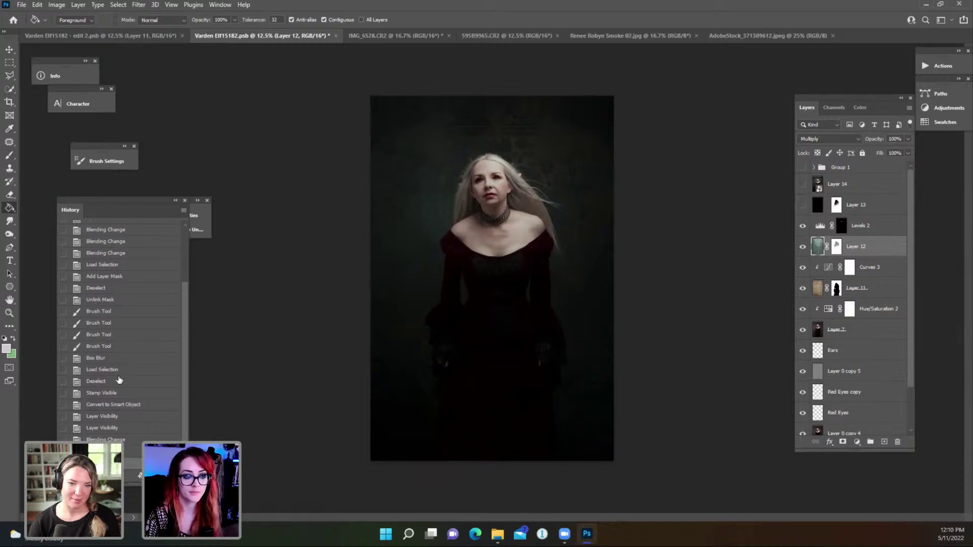
Revert the document to its Convert to Smart Object history state and open the Camera Raw filter on the merged layer
left_click(123, 417)
left_click(123, 405)
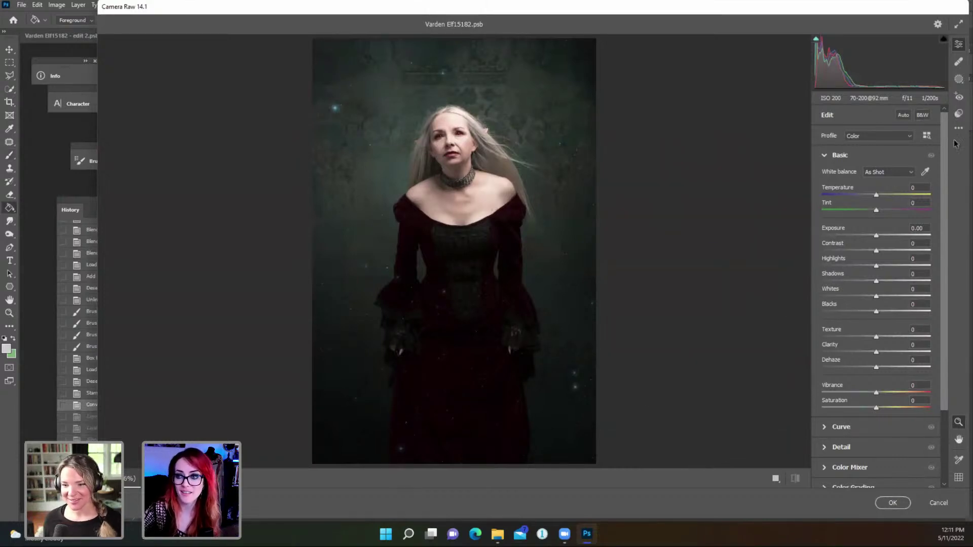
Apply the 8745 redhead user preset to the portrait and display its Basic adjustments
left_click(958, 114)
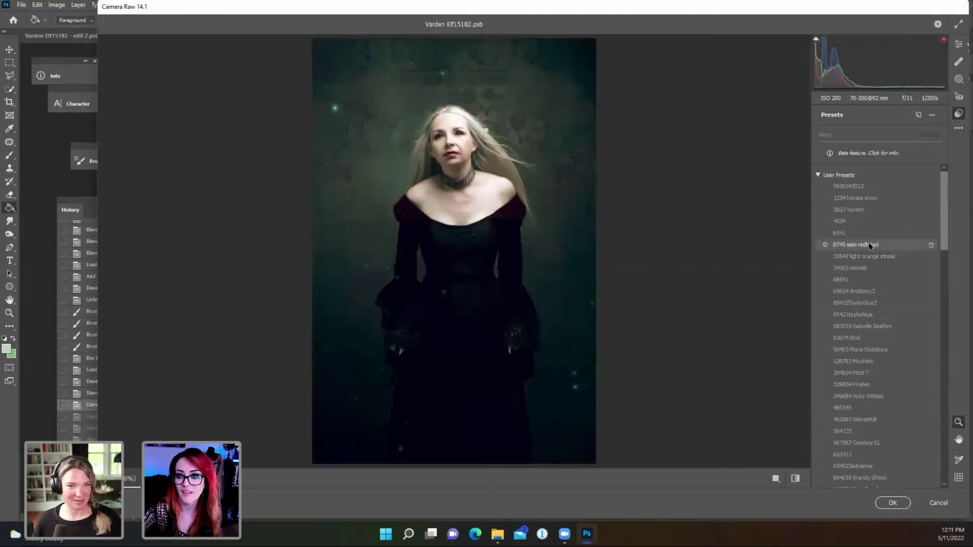
left_click(869, 245)
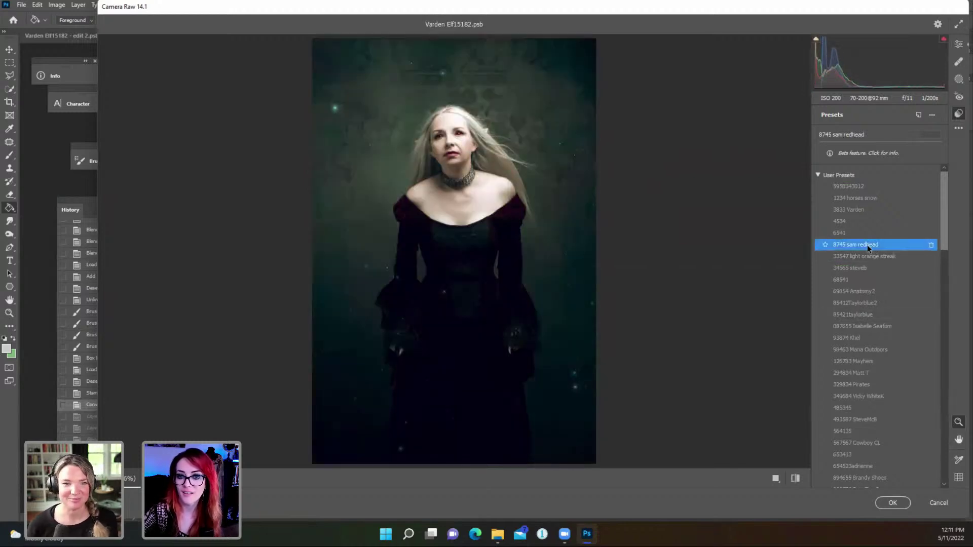
left_click(959, 45)
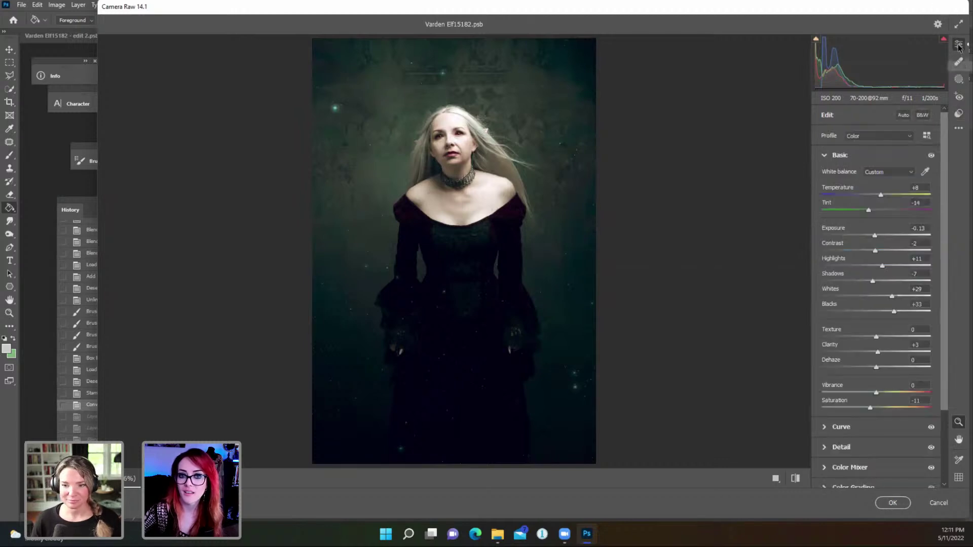
Replace the preset with a dark green-toned user preset and display its Basic adjustments
left_click(959, 113)
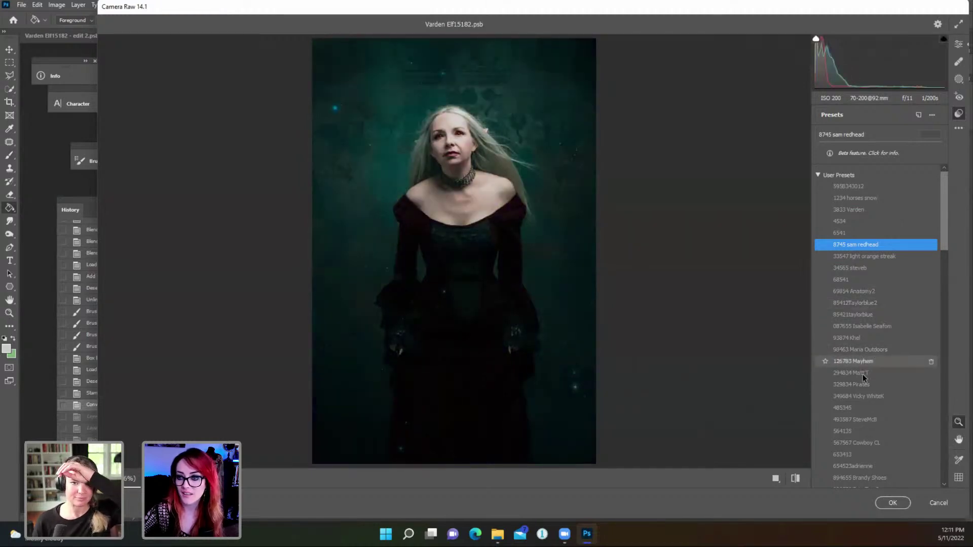
left_click(867, 338)
left_click(959, 45)
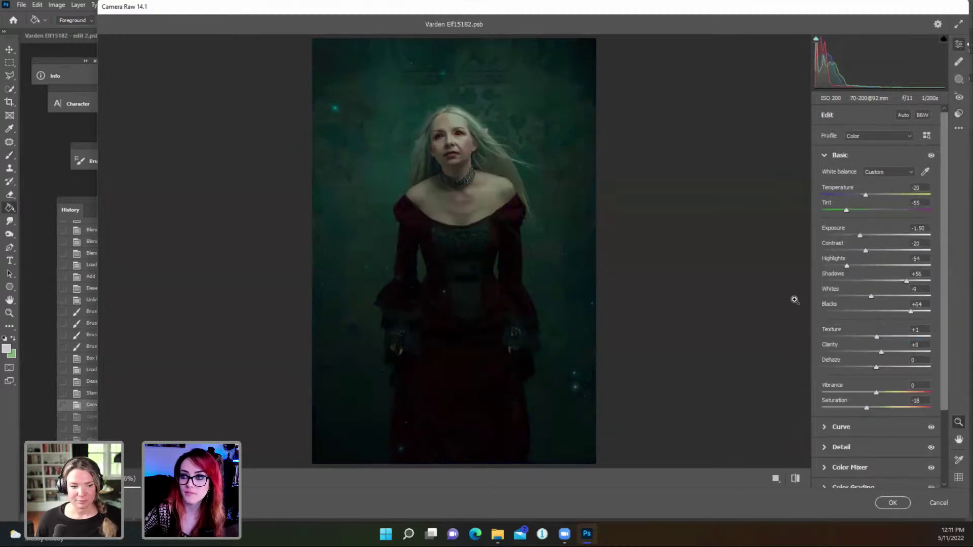
Set Exposure to -0.70, Highlights to -63, Temperature to -40 and Tint to -42 for the portrait
left_click_drag(857, 266, 846, 266)
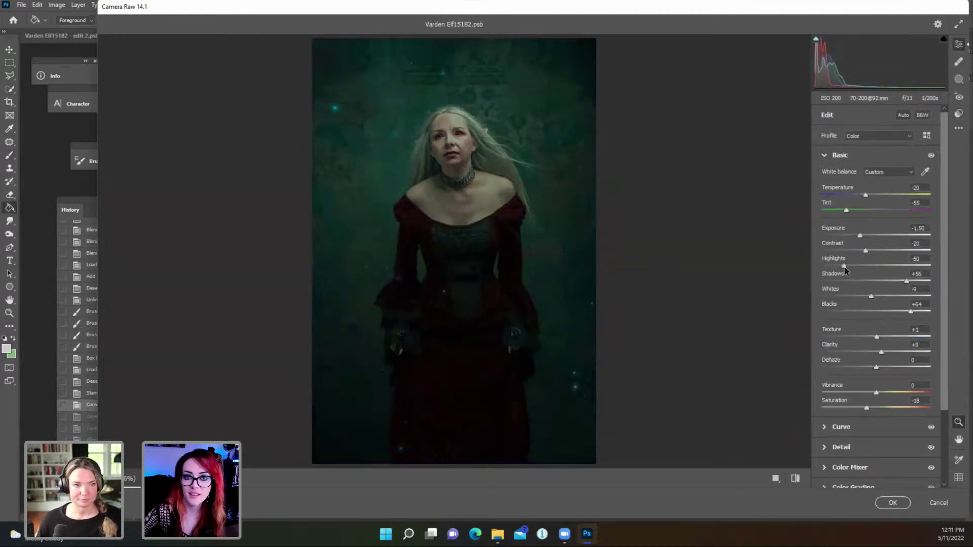
left_click_drag(881, 236, 869, 236)
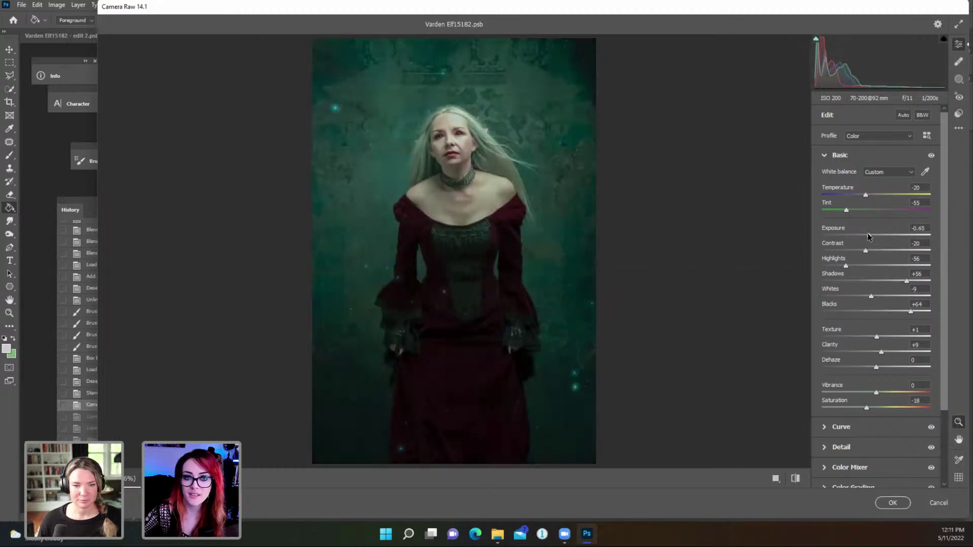
mouse_move(841, 268)
left_mouse_down()
mouse_move(821, 265)
mouse_move(843, 266)
left_mouse_up()
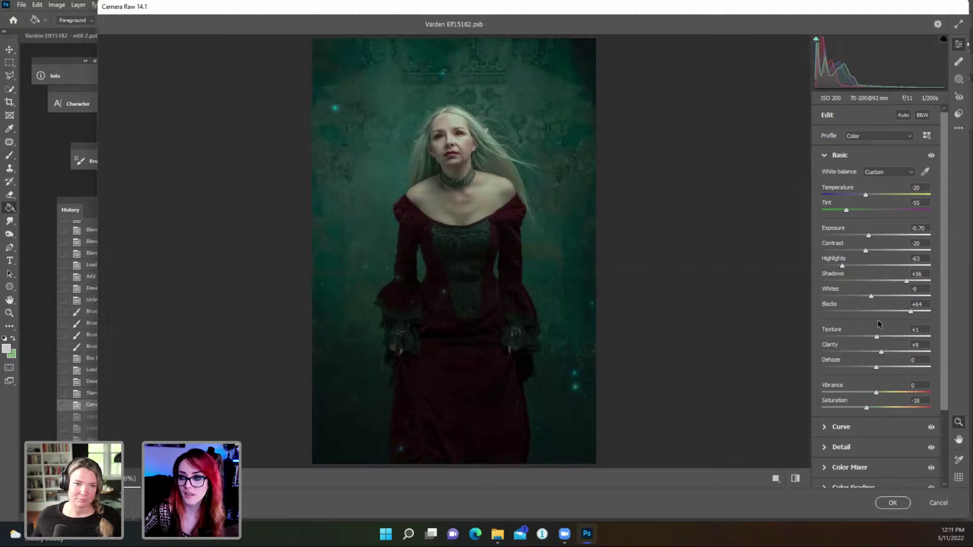
left_click_drag(866, 194, 856, 212)
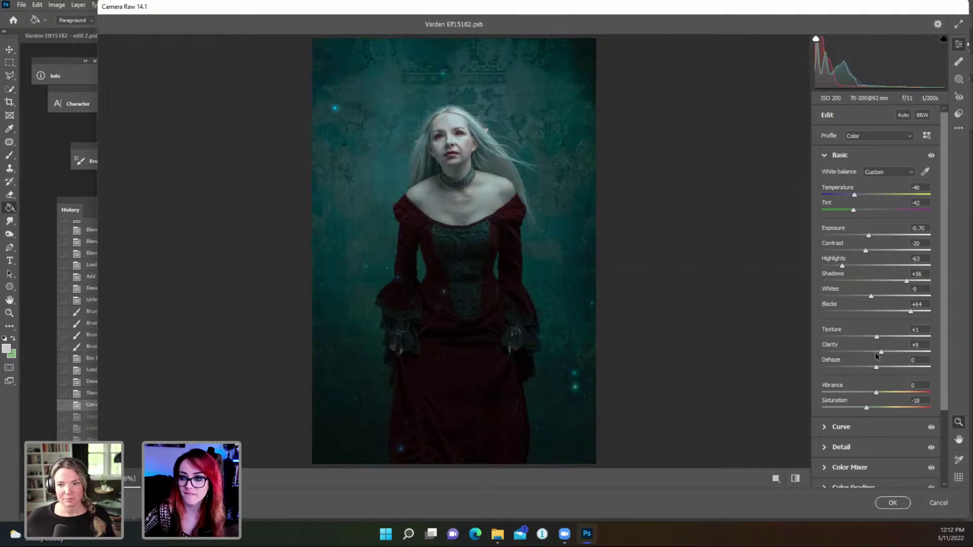
scroll(878, 357, "down", 3)
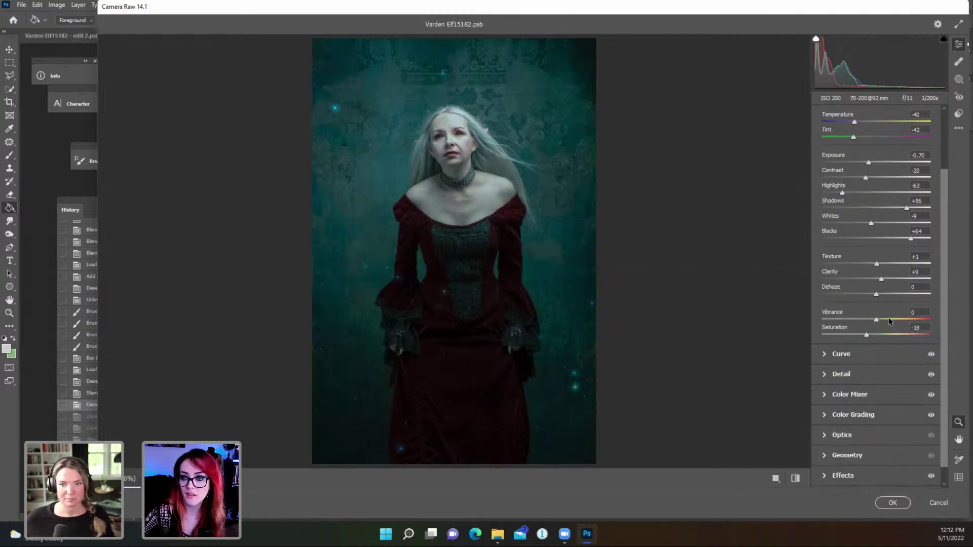
Set Vibrance to +24, Saturation to -26 and Texture to -1 for the portrait
left_click_drag(889, 317, 863, 338)
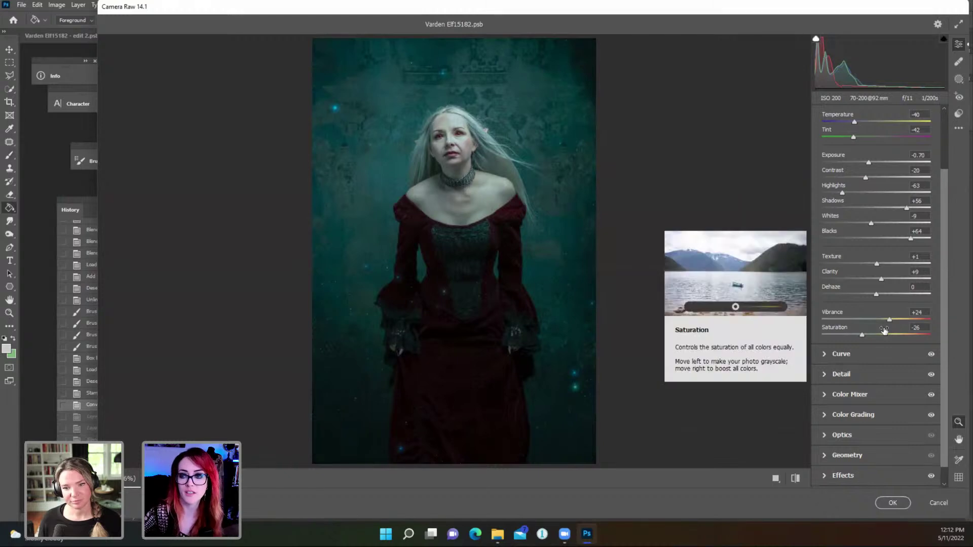
left_click_drag(876, 263, 878, 267)
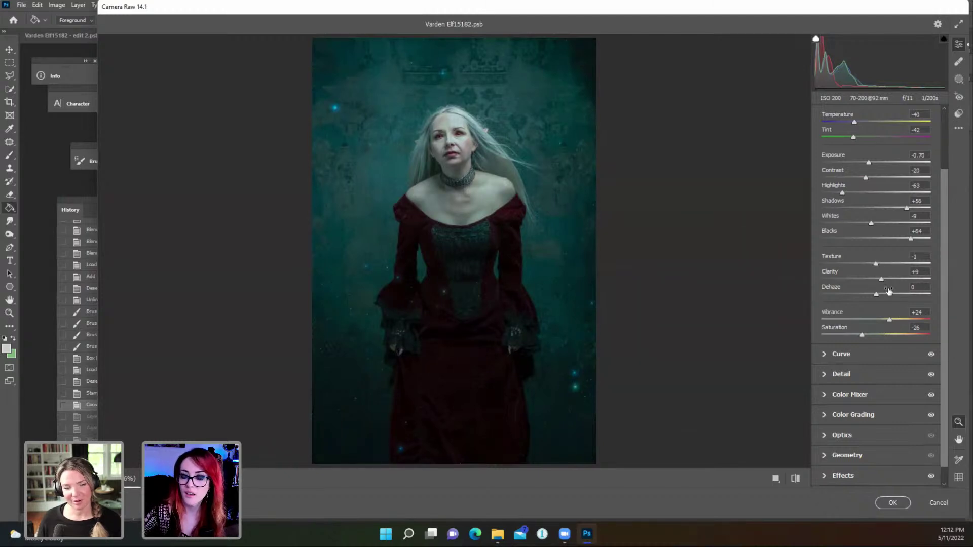
scroll(888, 291, "down", 1)
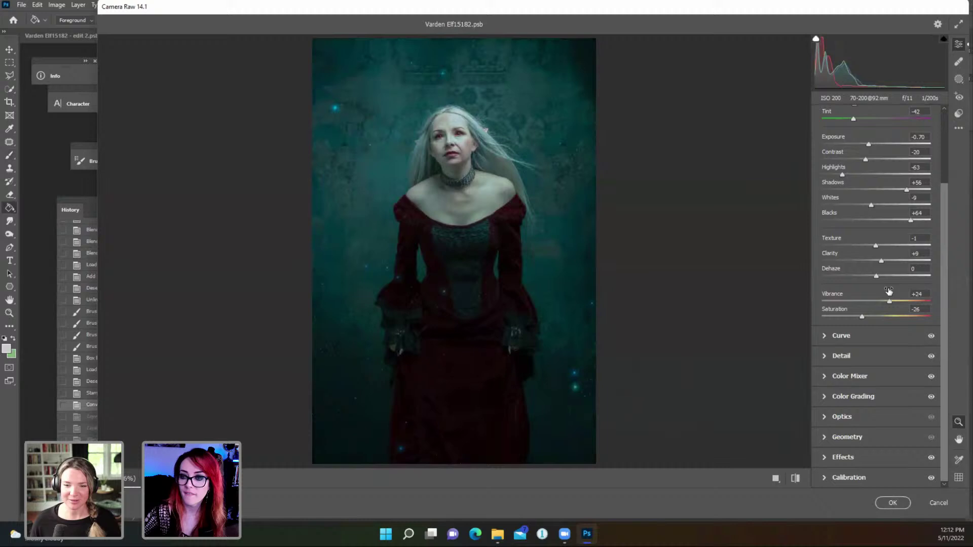
Check the Detail settings, and set the tone curve's Shadows to +64
left_click(845, 357)
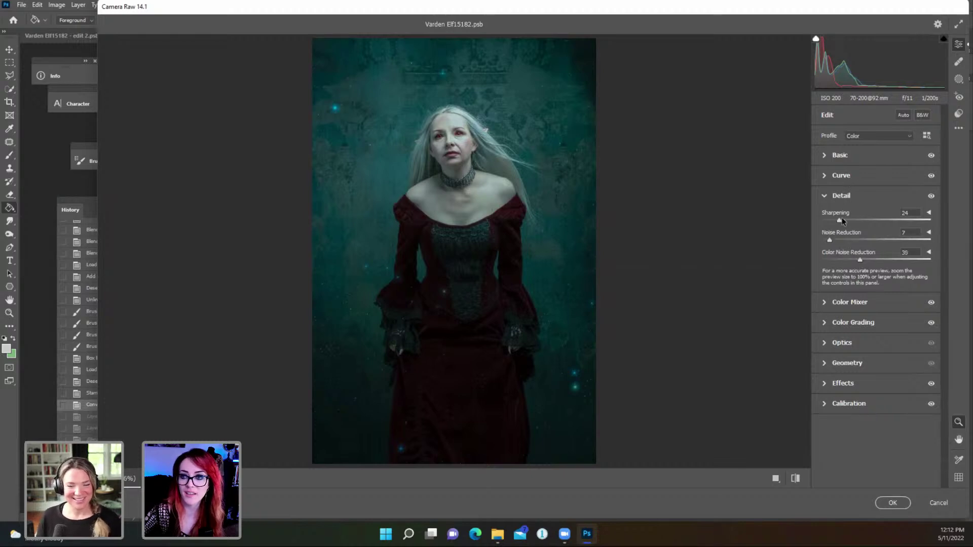
left_click(846, 176)
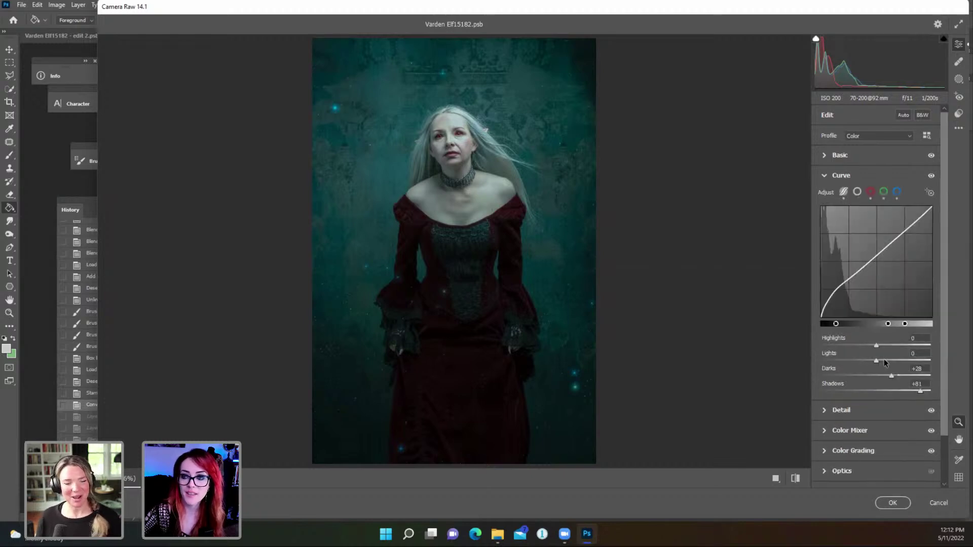
left_click(899, 390)
left_click_drag(900, 390, 912, 390)
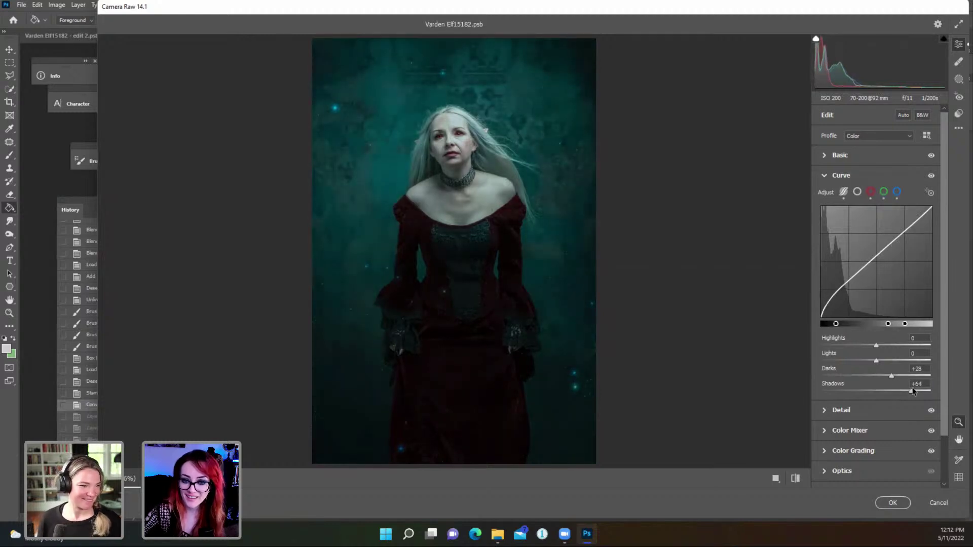
In Color Grading, tint the shadows slightly violet and the highlights with Hue 190 and Saturation 25
left_click(853, 450)
left_click_drag(847, 391, 851, 388)
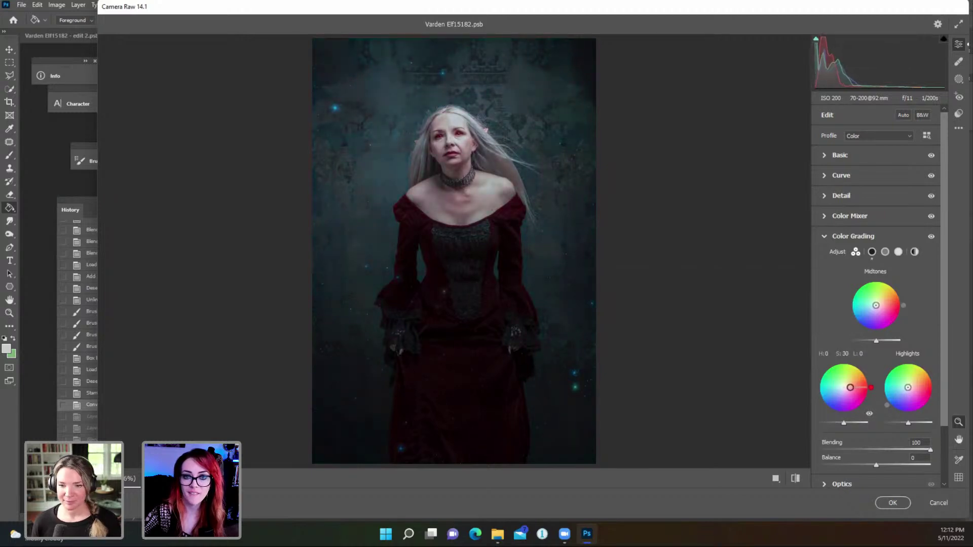
double_click(852, 388)
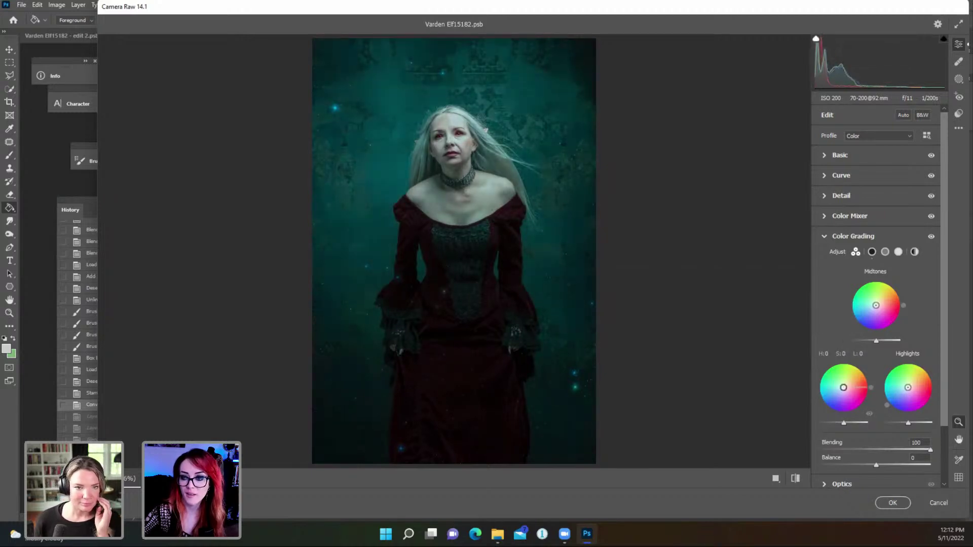
left_click_drag(843, 387, 843, 389)
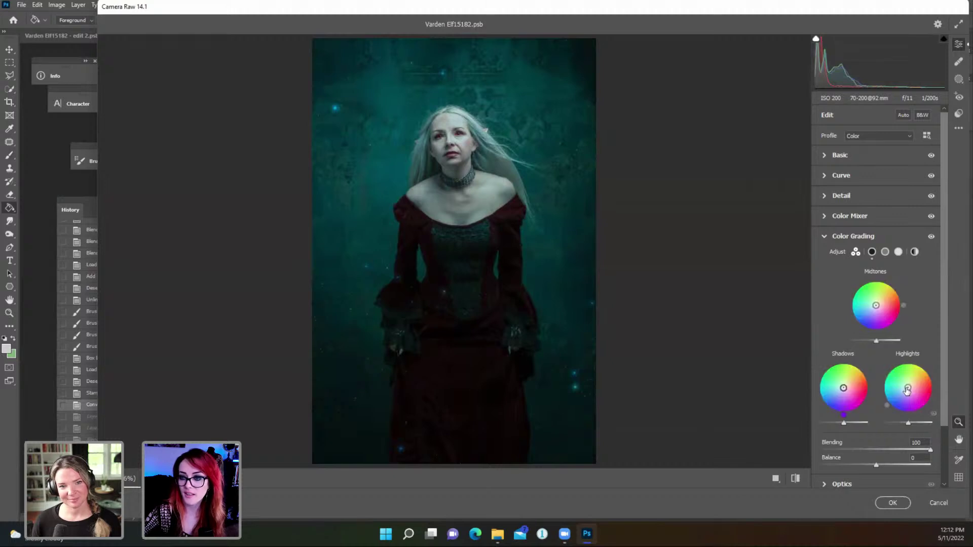
mouse_move(908, 388)
left_mouse_down()
mouse_move(900, 375)
mouse_move(902, 389)
left_mouse_up()
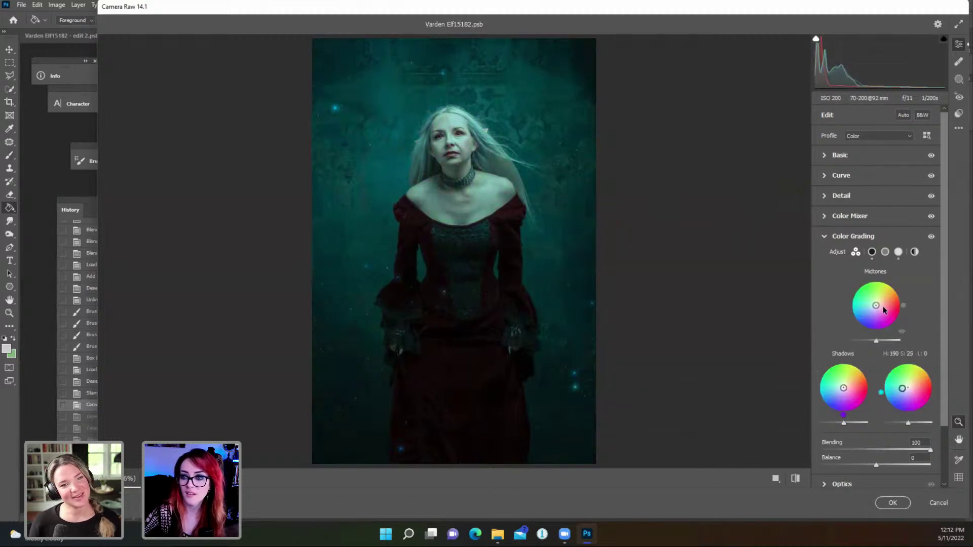
Set the Color Grading Blending to 71, strengthen the shadows' violet tint slightly and bring the highlights tint back to near neutral
scroll(880, 424, "down", 2)
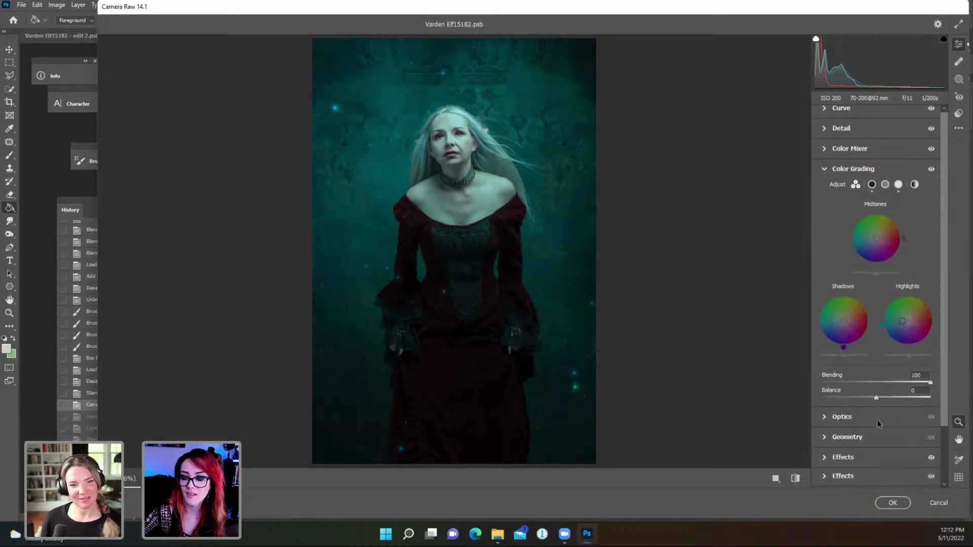
left_click(899, 383)
mouse_move(843, 320)
left_mouse_down()
mouse_move(843, 331)
mouse_move(832, 321)
mouse_move(844, 324)
left_mouse_up()
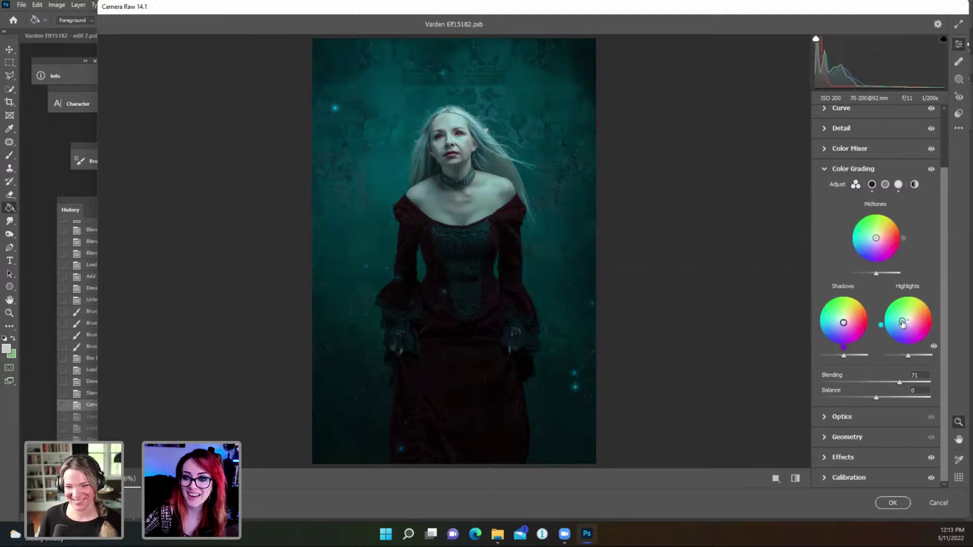
mouse_move(903, 321)
left_mouse_down()
mouse_move(906, 309)
mouse_move(908, 320)
left_mouse_up()
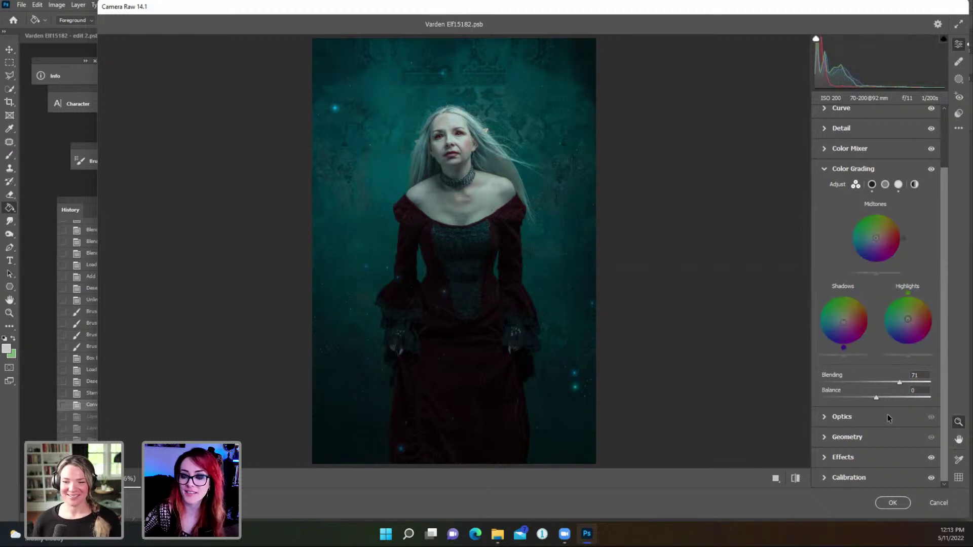
Look through the Optics and Geometry settings, and reset the Grain effect to 0
scroll(844, 419, "up", 2)
left_click(842, 417)
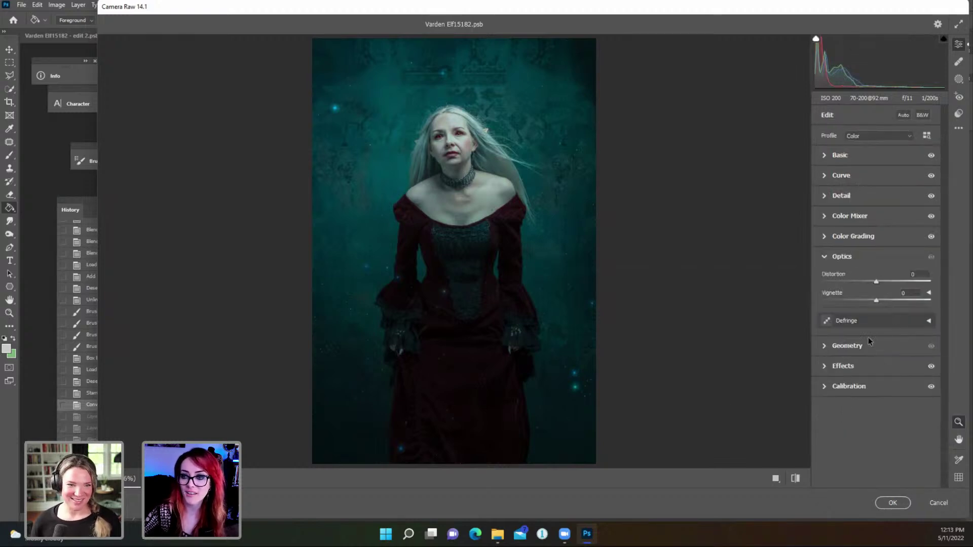
left_click(846, 347)
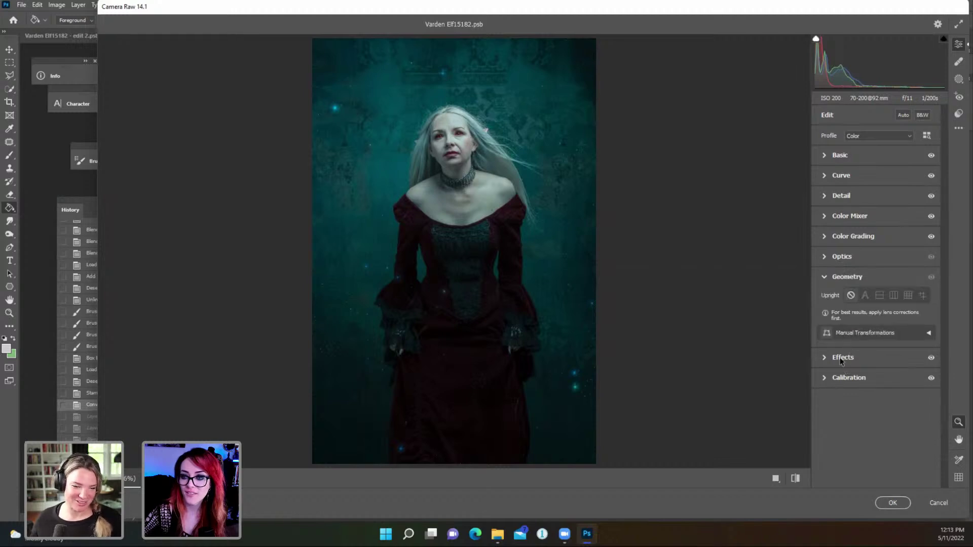
left_click(843, 369)
double_click(832, 315)
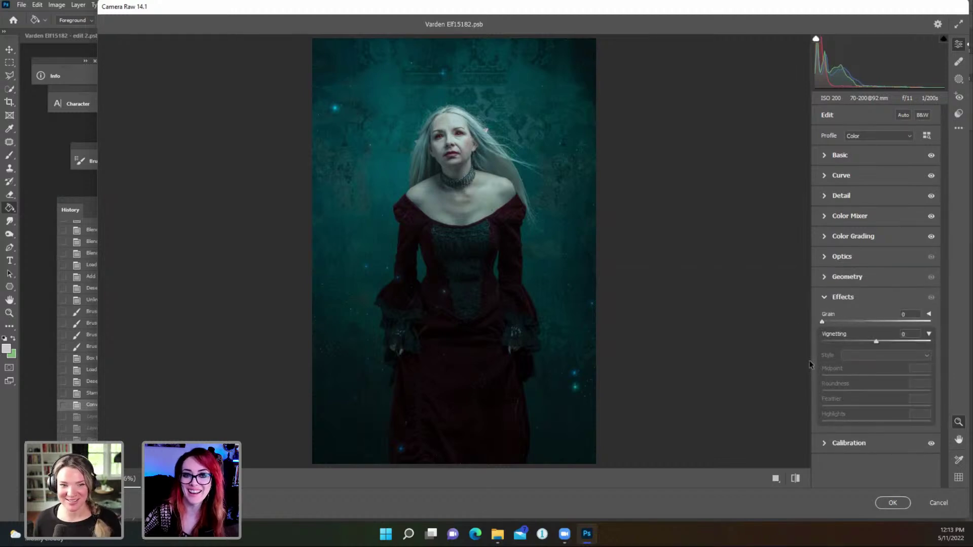
Calibrate Shadows Tint to +39, Red Primary Hue +26 and Saturation +50, Green Primary Hue +51, Blue Primary Hue +29, and apply the Camera Raw filter
left_click(860, 444)
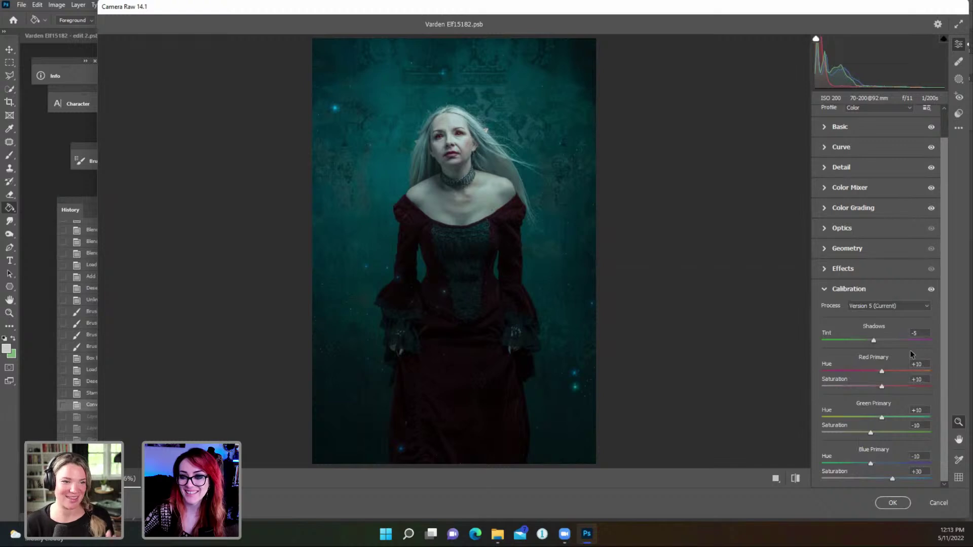
left_click_drag(875, 344, 901, 336)
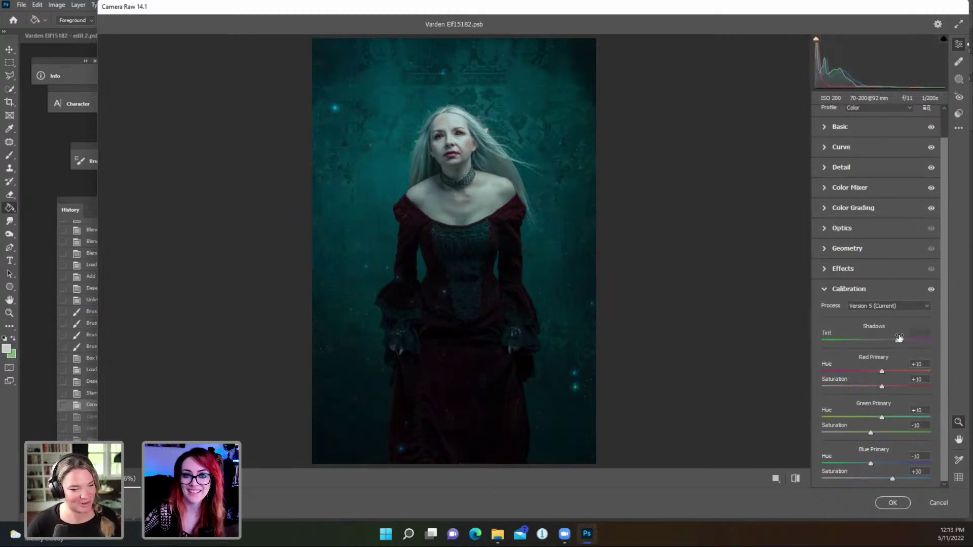
left_click_drag(882, 372, 900, 424)
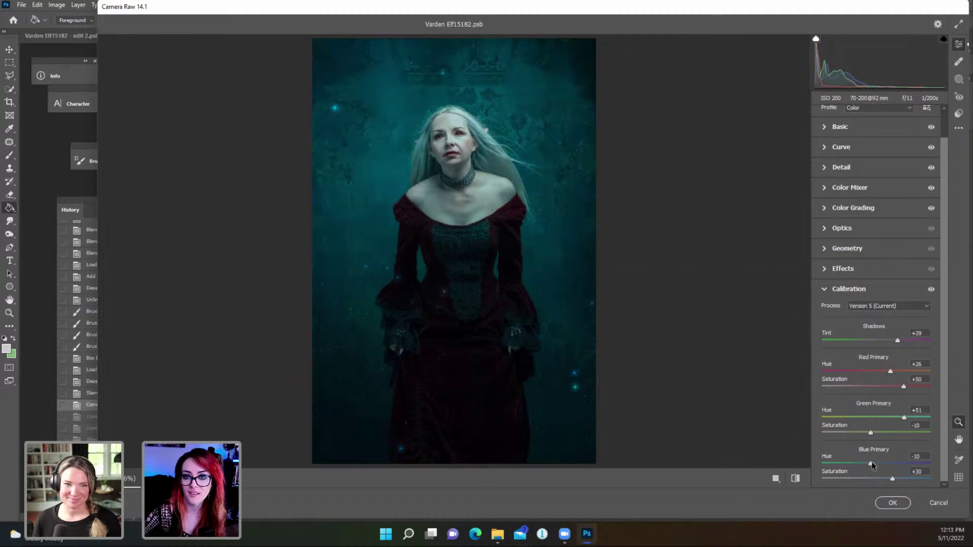
left_click_drag(872, 464, 796, 467)
left_click(893, 463)
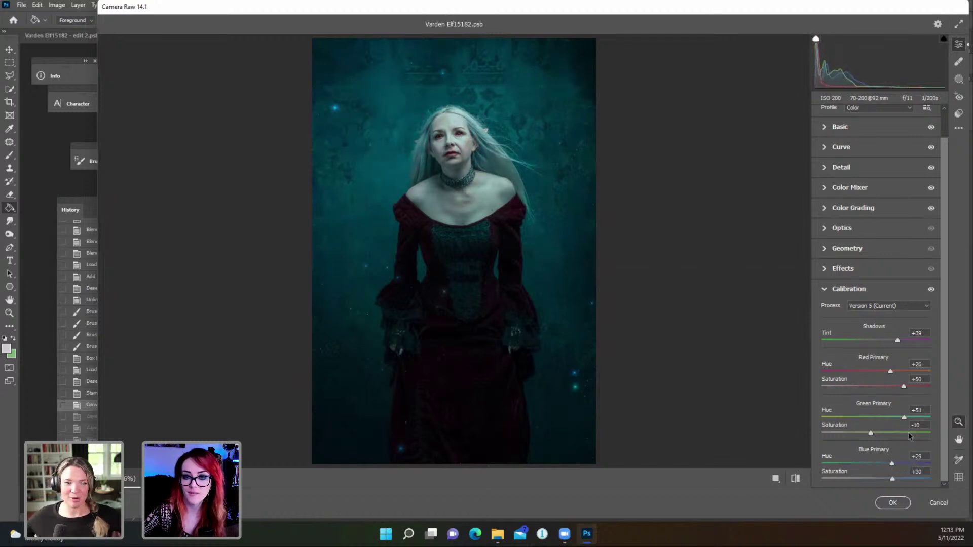
left_click(902, 505)
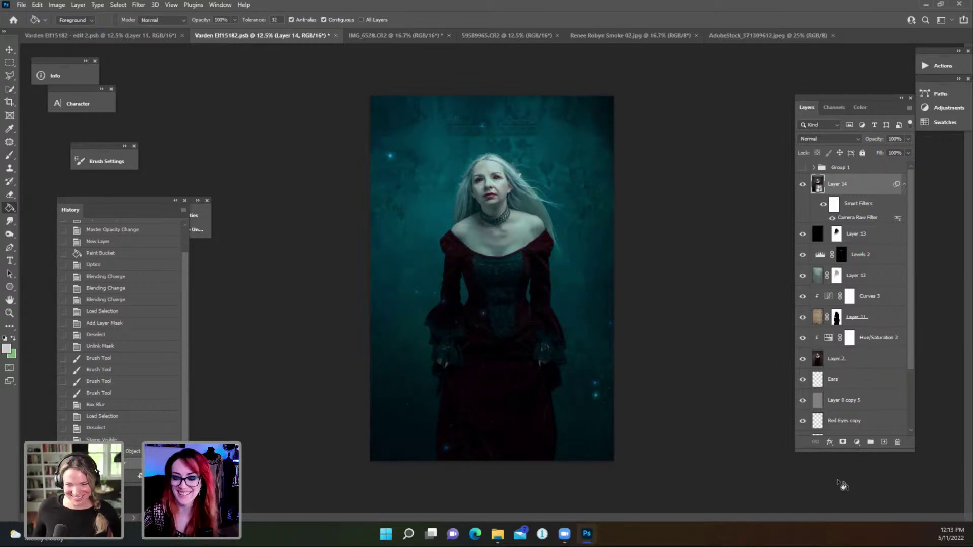
Add a Color Lookup adjustment layer above Layer 14 and load the 2Strip.look 3D LUT
left_click(858, 442)
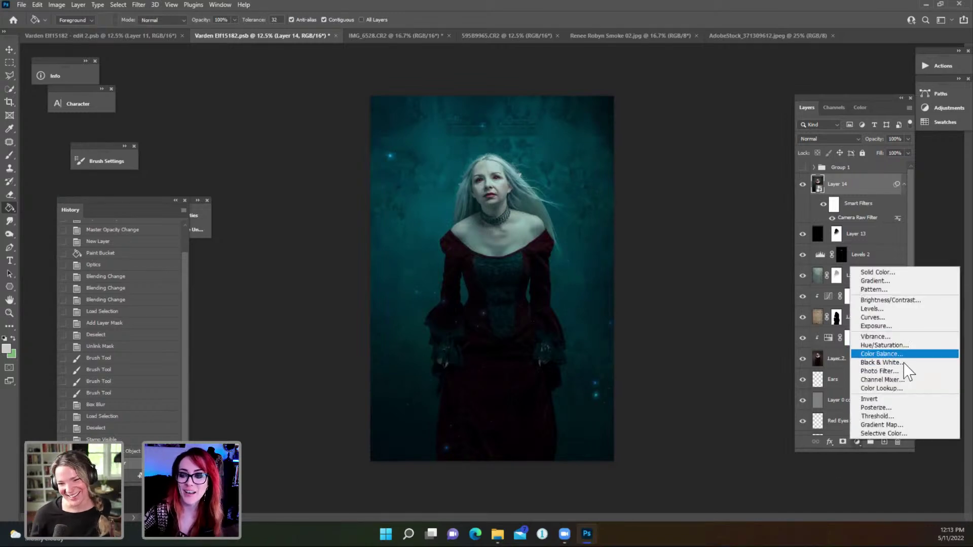
left_click(880, 388)
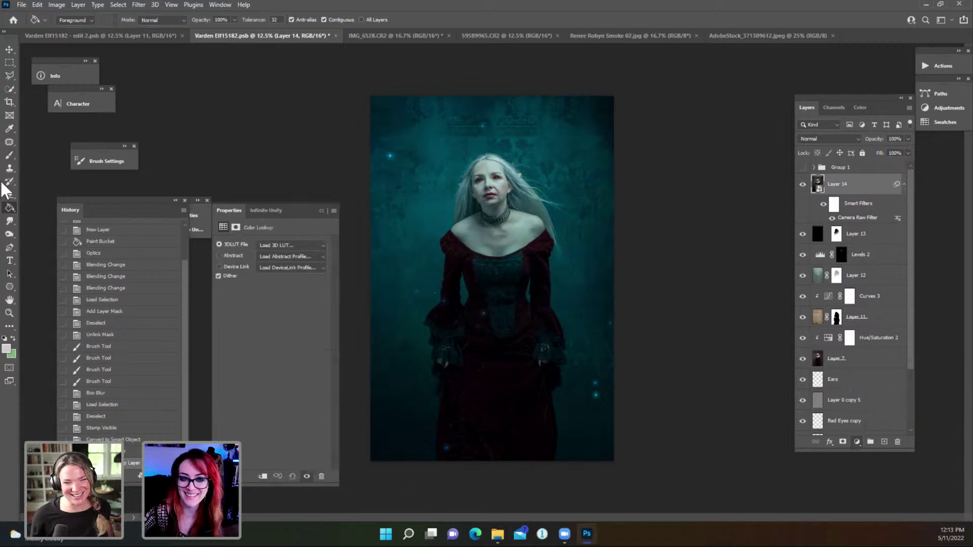
left_click(318, 248)
scroll(318, 252, "up", 3)
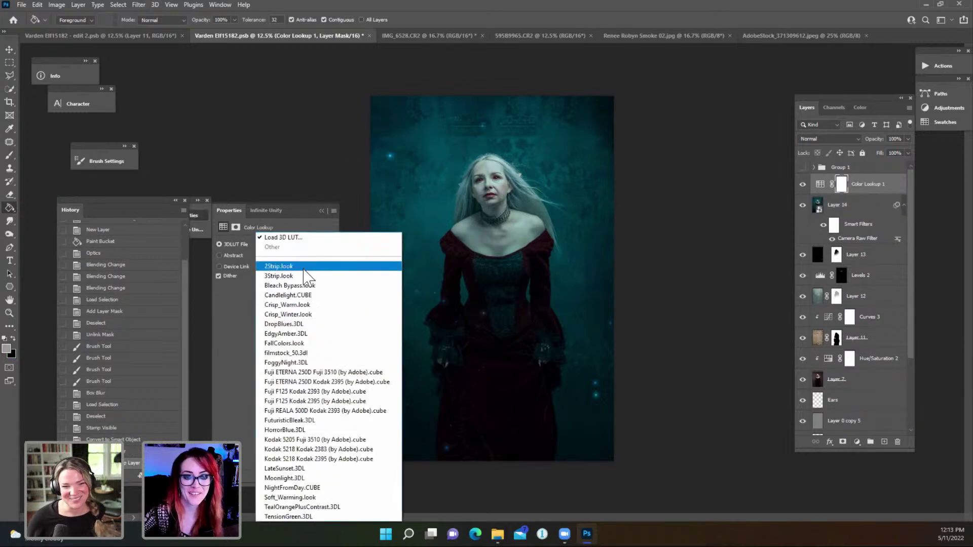
left_click(305, 265)
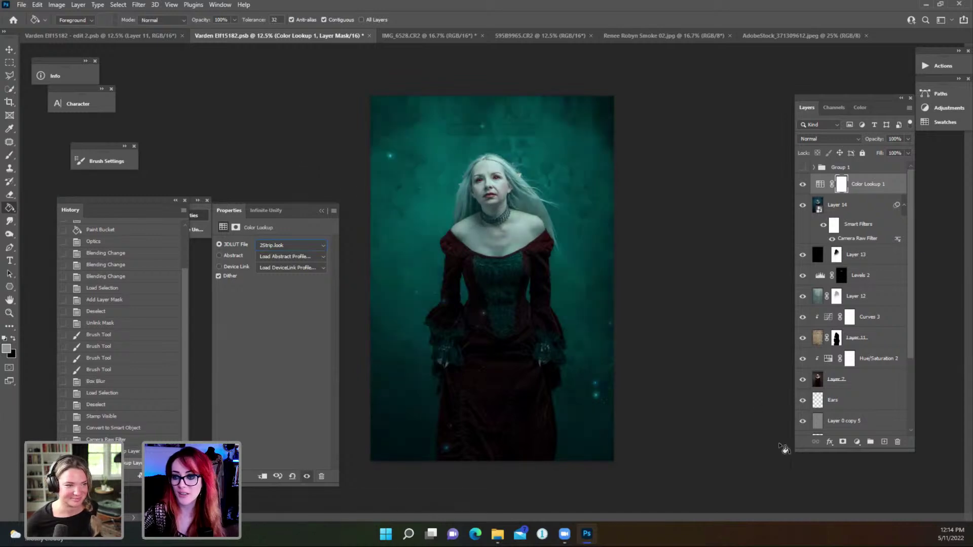
Cycle the Color Lookup layer through the LUTs to EdgyAmber.3DL, try it at a reduced opacity and undo that opacity change
left_click(856, 442)
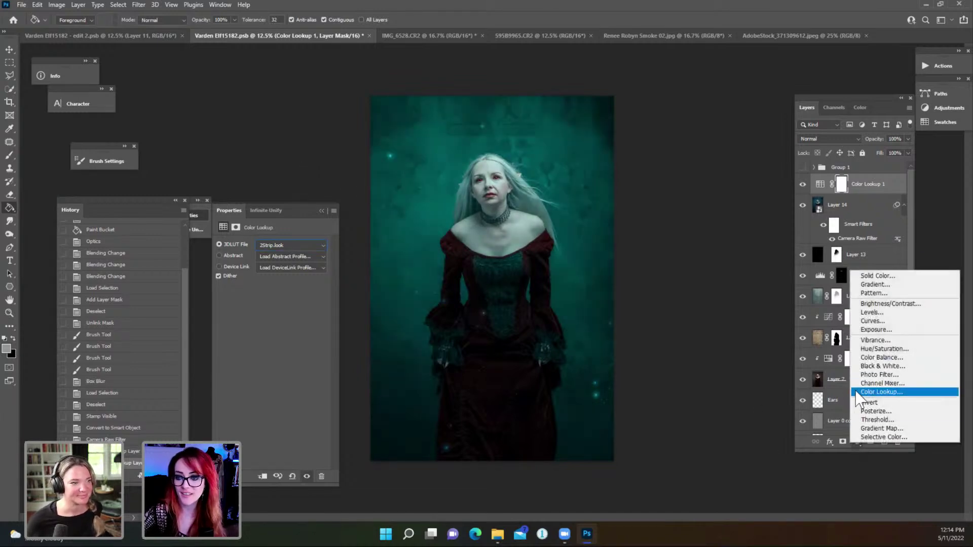
left_click(320, 243)
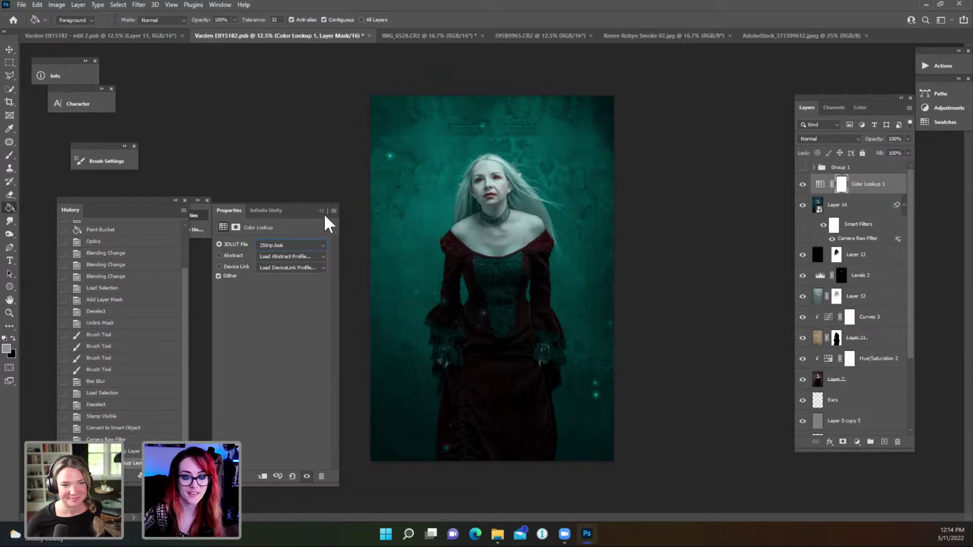
key("Down")
key("Down")
key("Down")
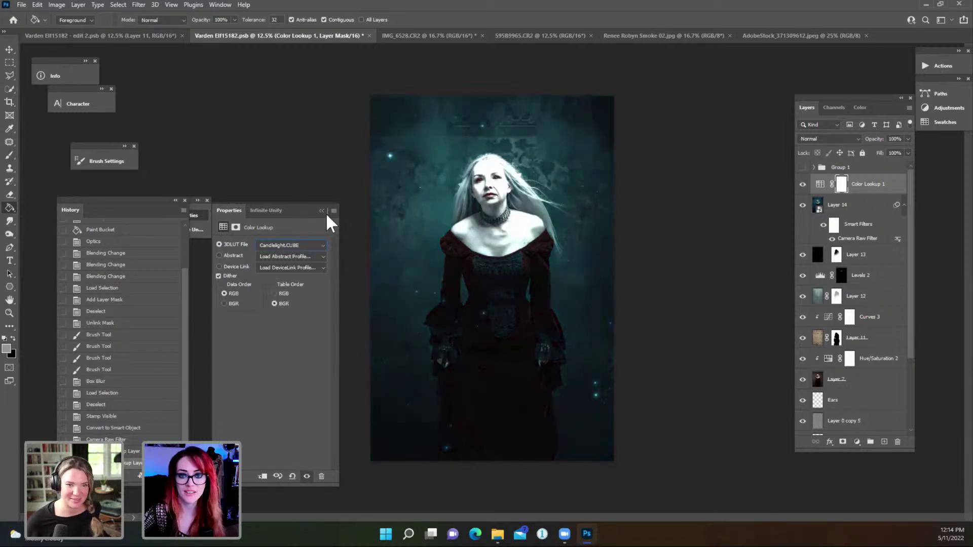
key("Down")
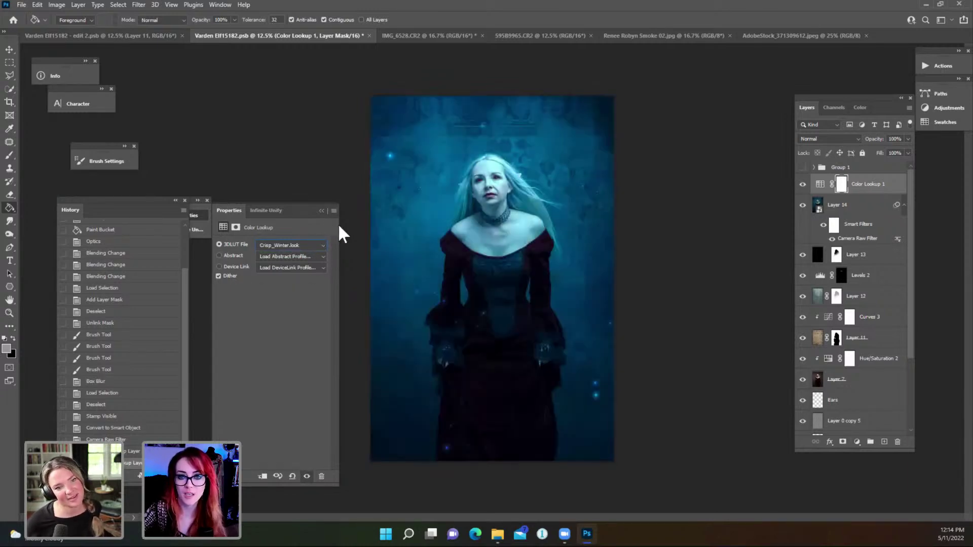
key("Down")
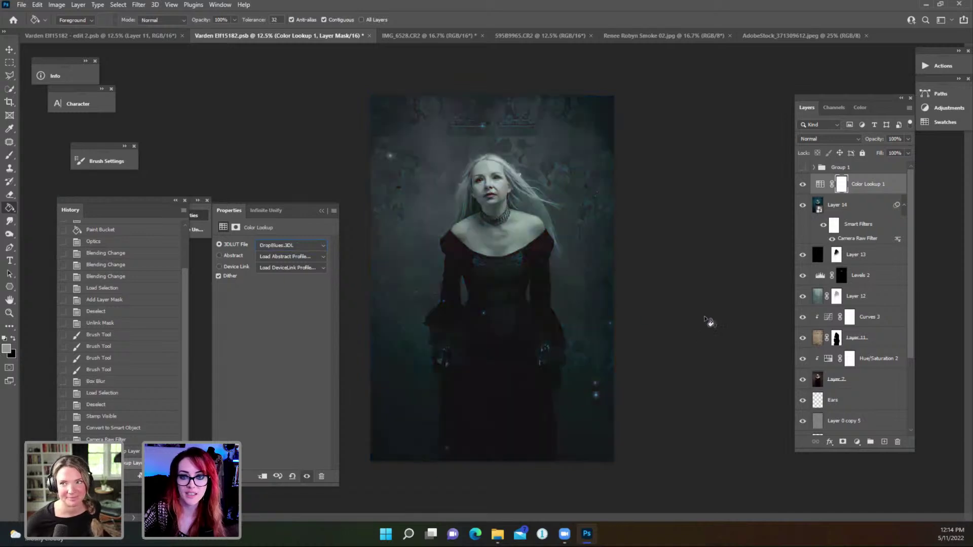
key("Down")
key("Down")
key("Up")
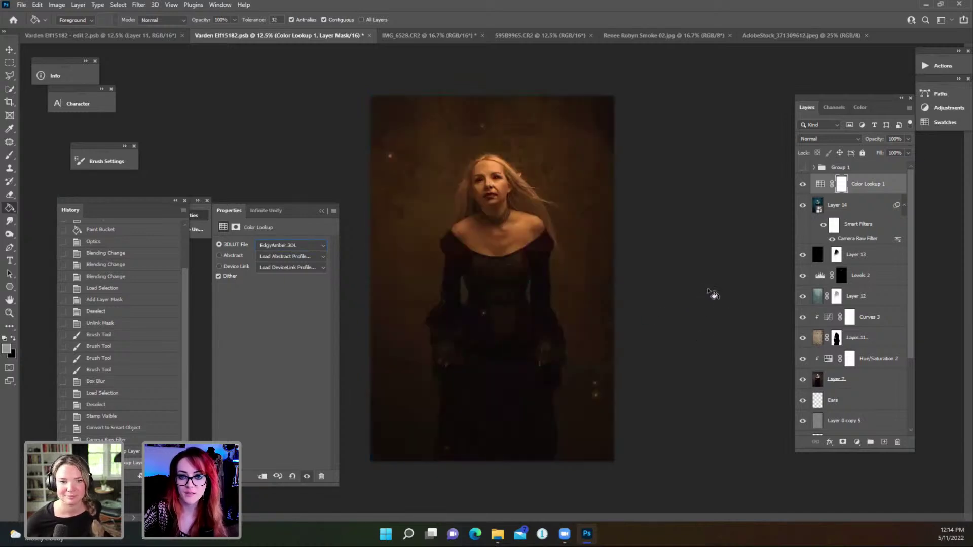
left_click_drag(892, 156, 872, 150)
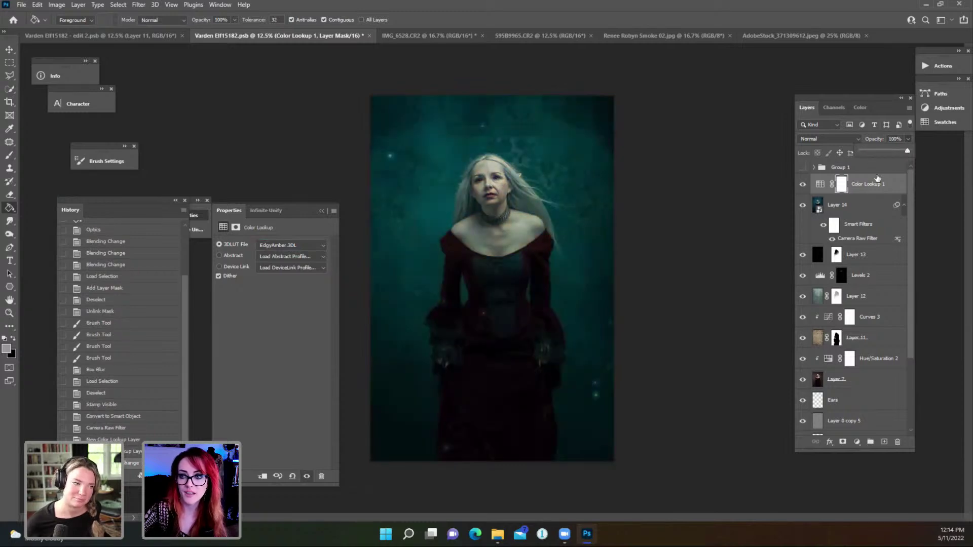
key("ctrl+z")
Switch the Color Lookup 1 layer's 3D LUT to the Fuji ETERNA 250D Kodak profile
left_click(273, 244)
left_click(278, 354)
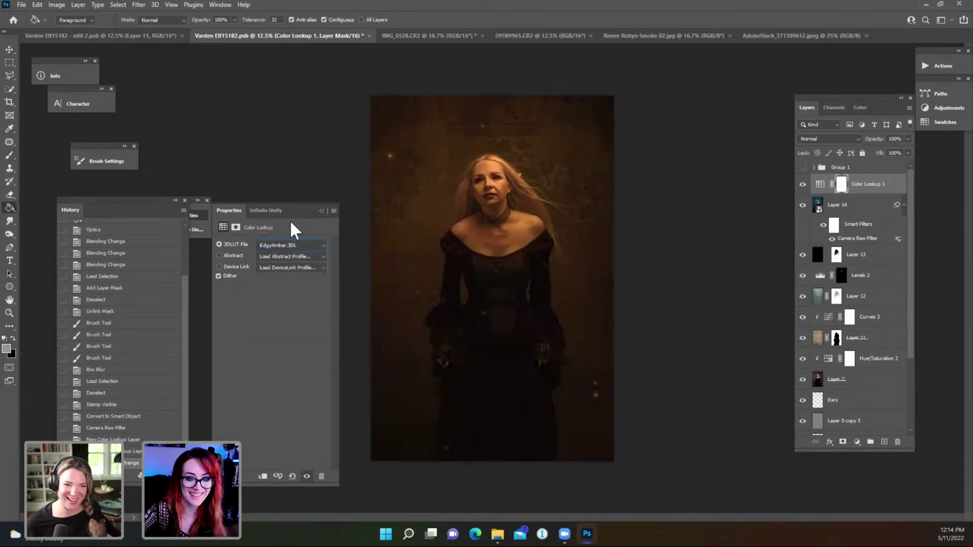
key("Down")
key("Down")
key("Down")
key("Down")
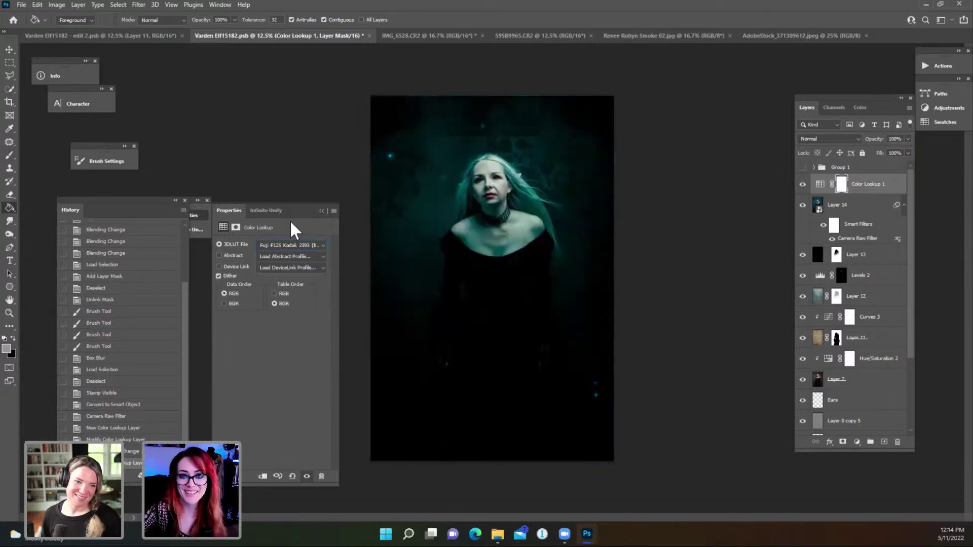
Reduce the Color Lookup 1 layer to 38% fill and 18% opacity
left_click(908, 139)
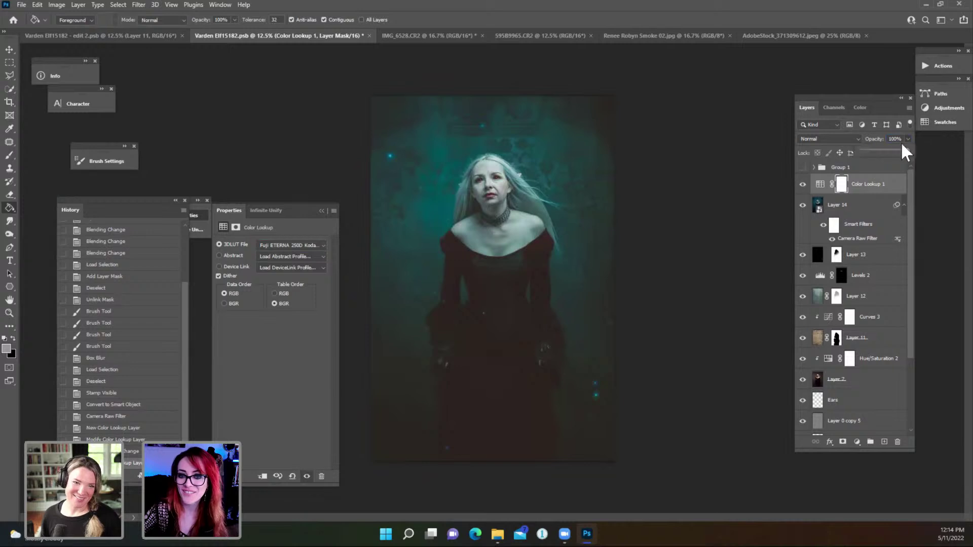
left_click(871, 150)
left_click(893, 177)
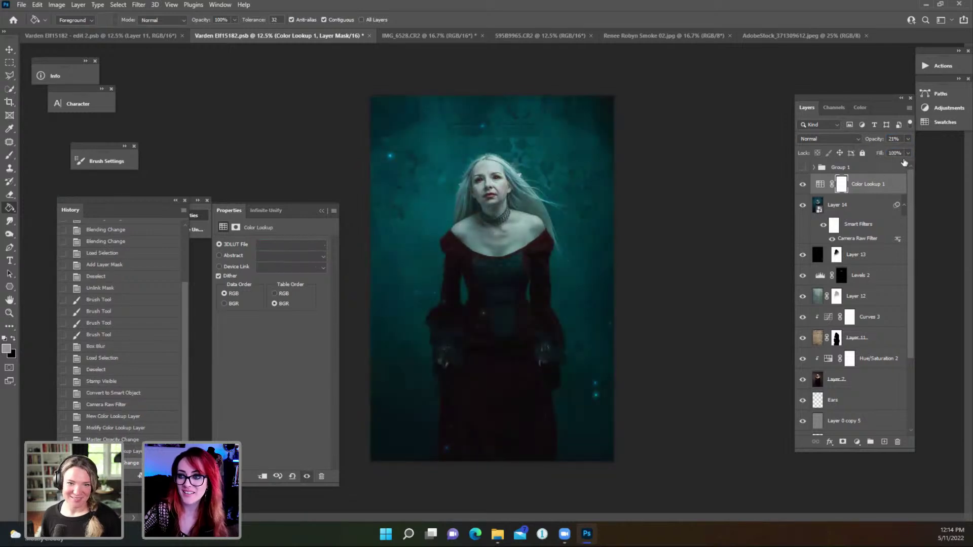
left_click(908, 153)
left_click(889, 164)
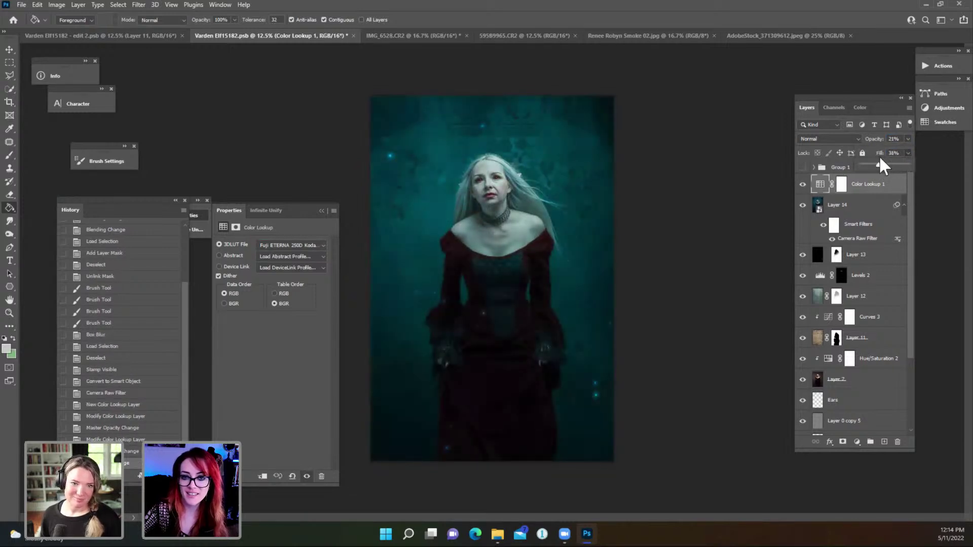
left_click(908, 139)
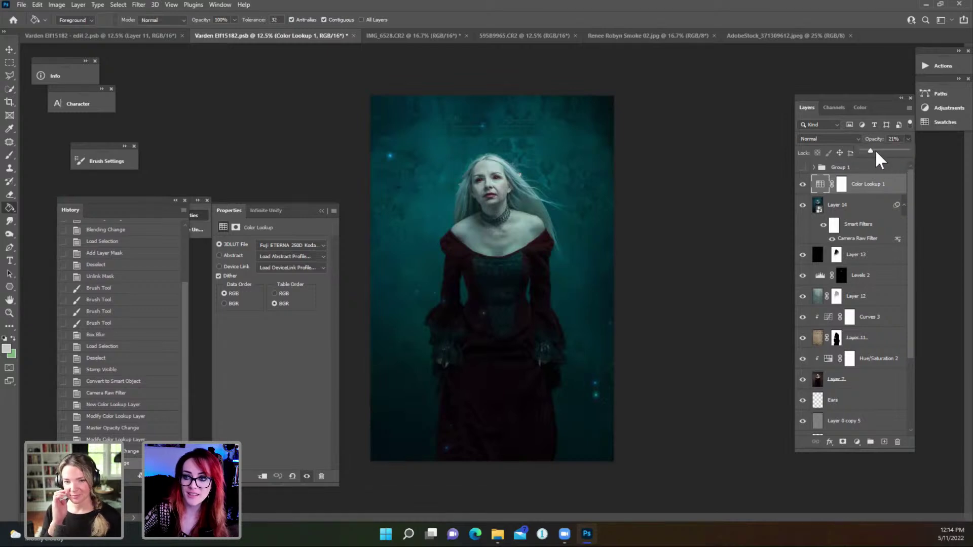
left_click(876, 151)
left_click_drag(871, 150, 869, 150)
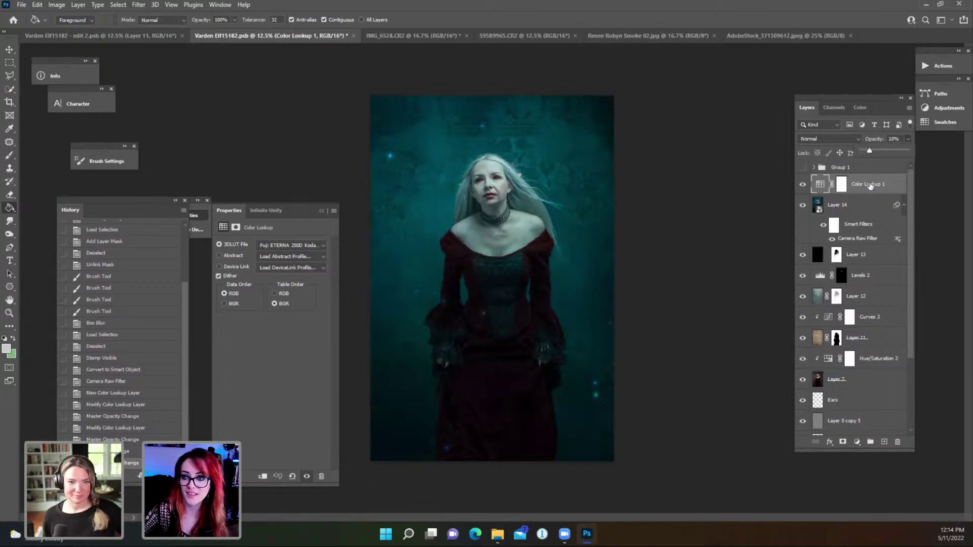
Compare the image with and without Color Lookup 1, and raise the layer's opacity to 39%
left_click(803, 185)
left_click(805, 185)
left_click(805, 185)
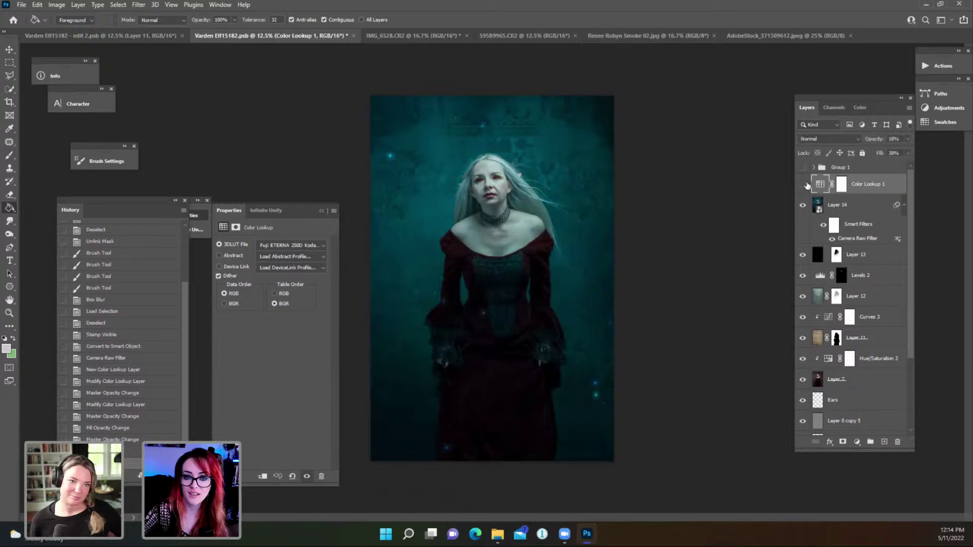
left_click(805, 185)
left_click(805, 185)
left_click(805, 185)
left_click(805, 185)
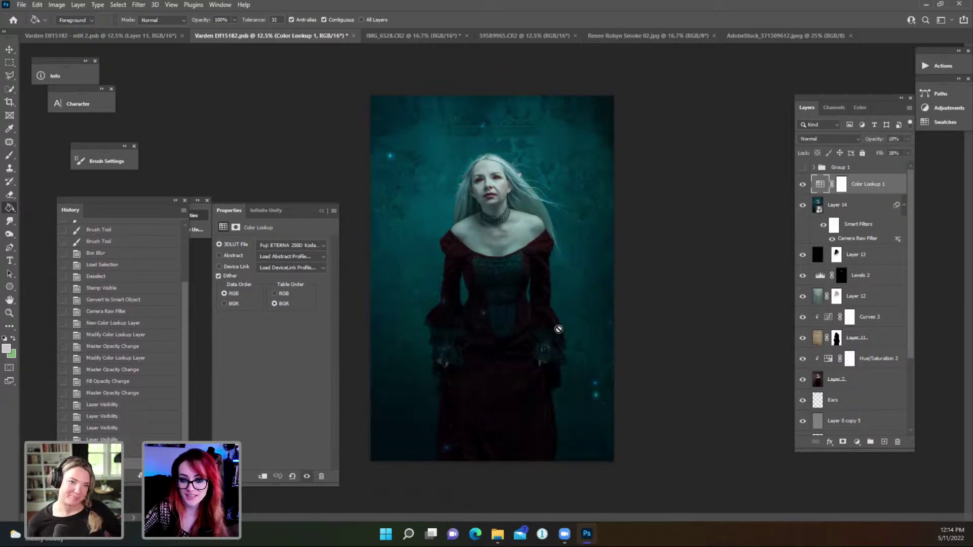
left_click(907, 153)
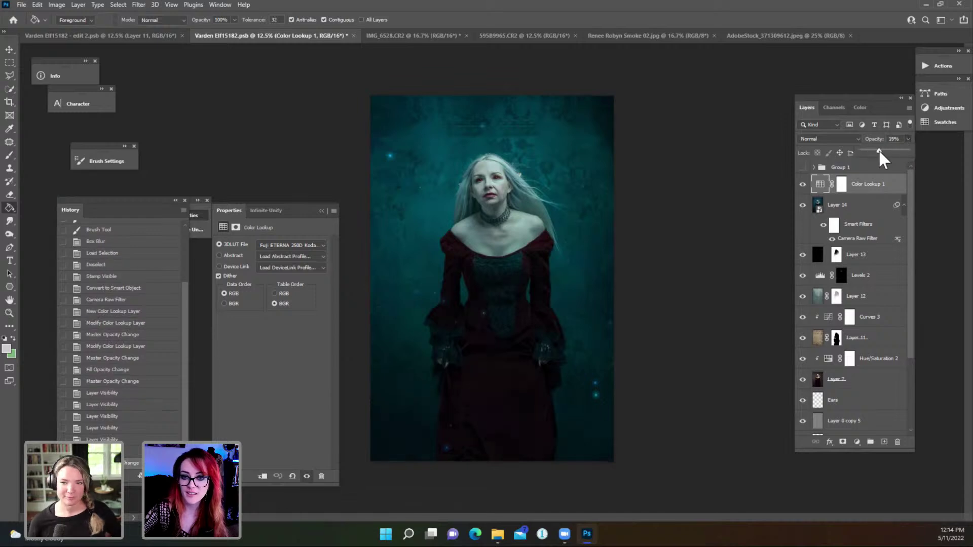
left_click(804, 186)
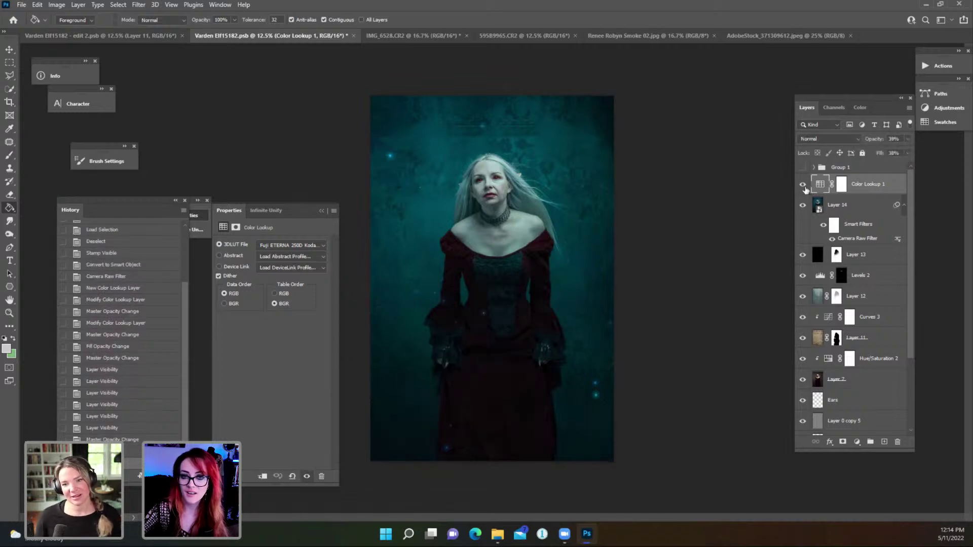
Compare the graded composite with the original portrait on Layer 0 copy 3
scroll(862, 294, "down", 3)
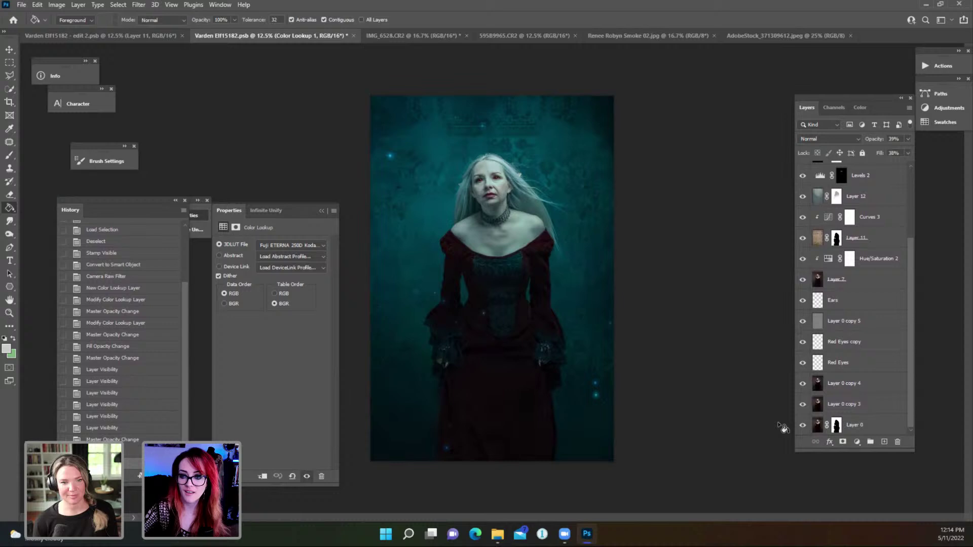
left_click(803, 404)
left_click(803, 404)
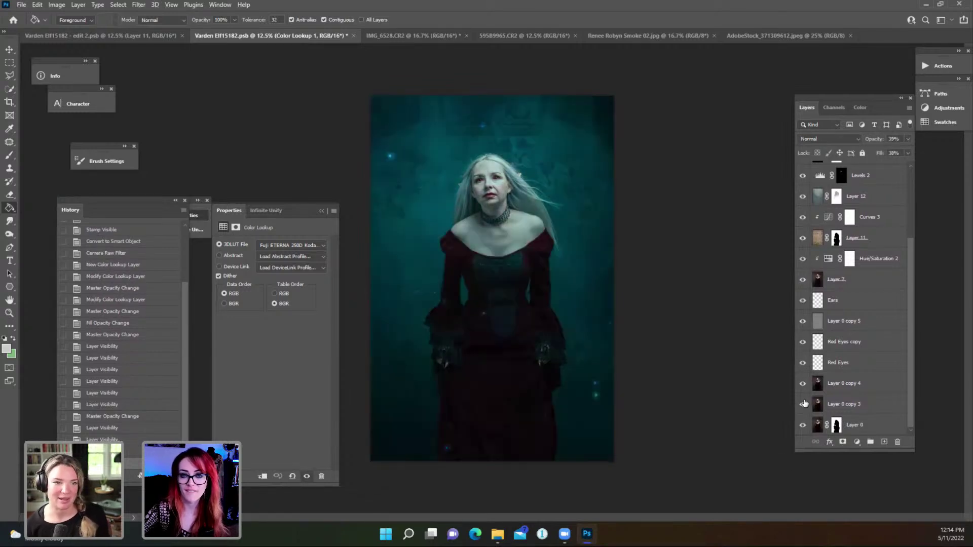
left_click(803, 404)
left_click(803, 404)
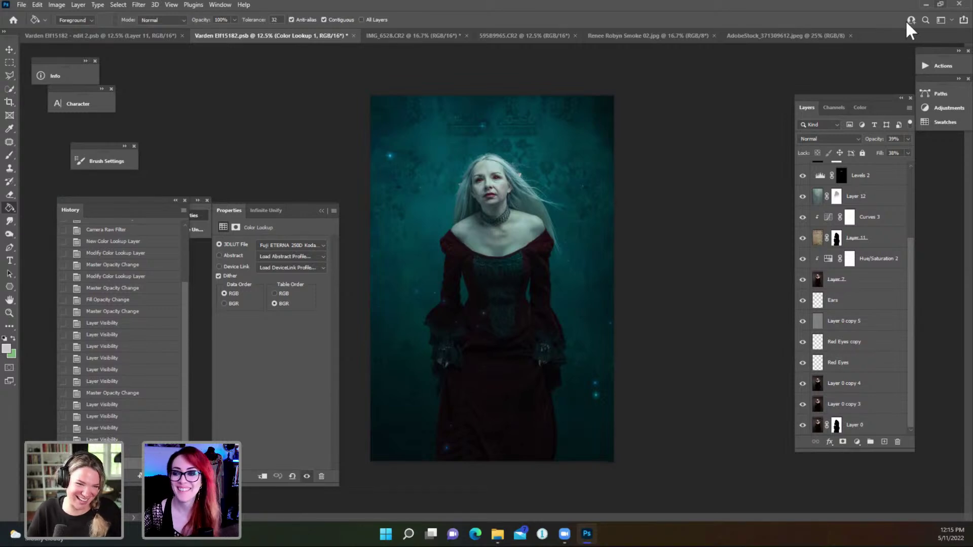
Collapse the Color Lookup properties and review the layer stack, checking the image with and without Layer 7
left_click_drag(912, 261, 905, 171)
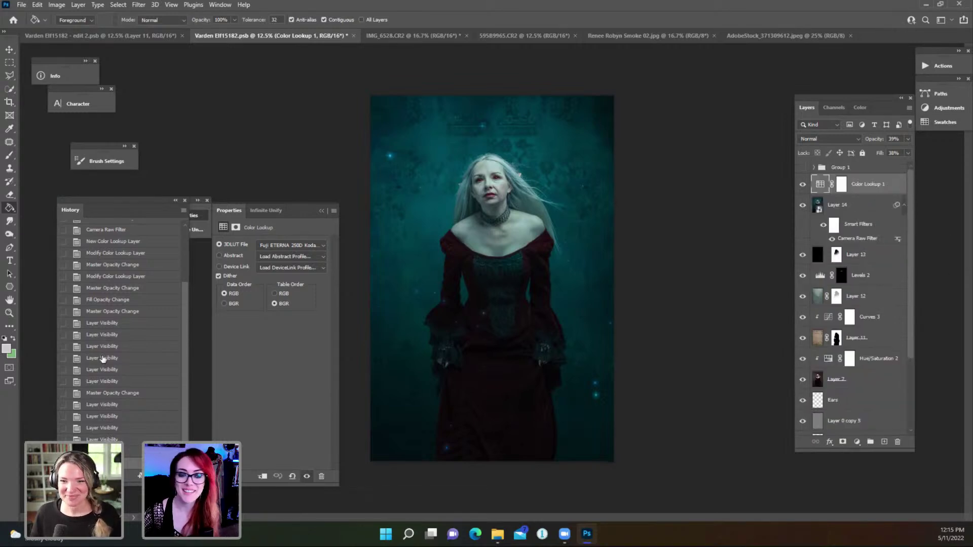
left_click(321, 211)
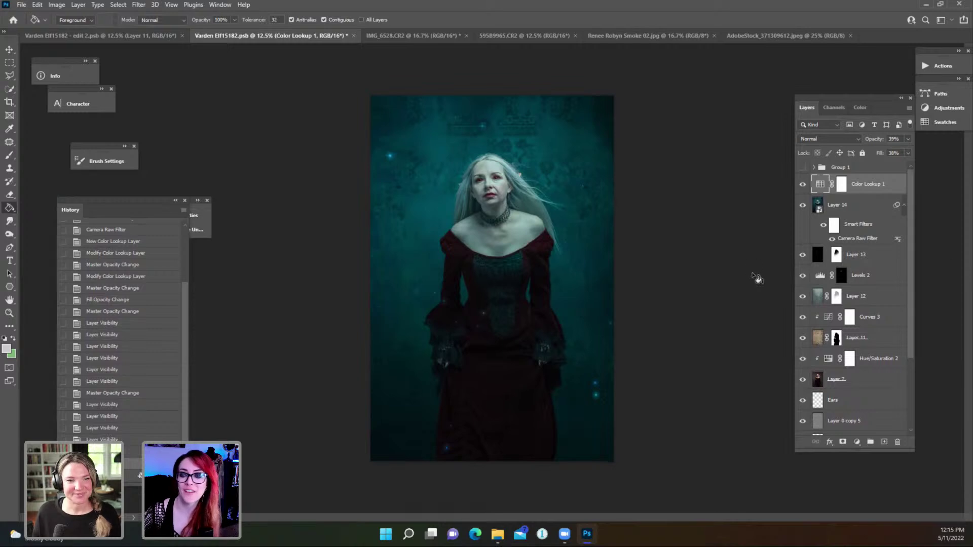
scroll(878, 365, "down", 2)
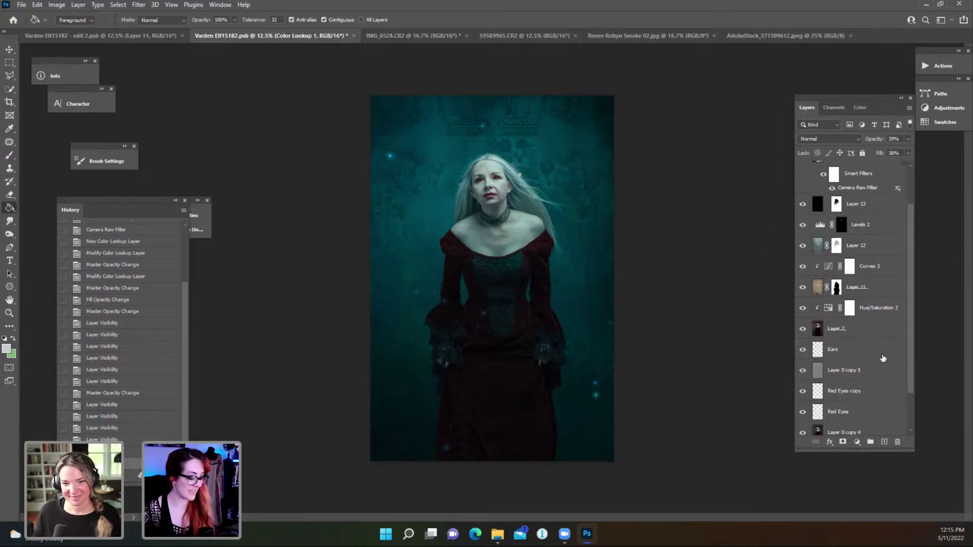
scroll(880, 360, "up", 2)
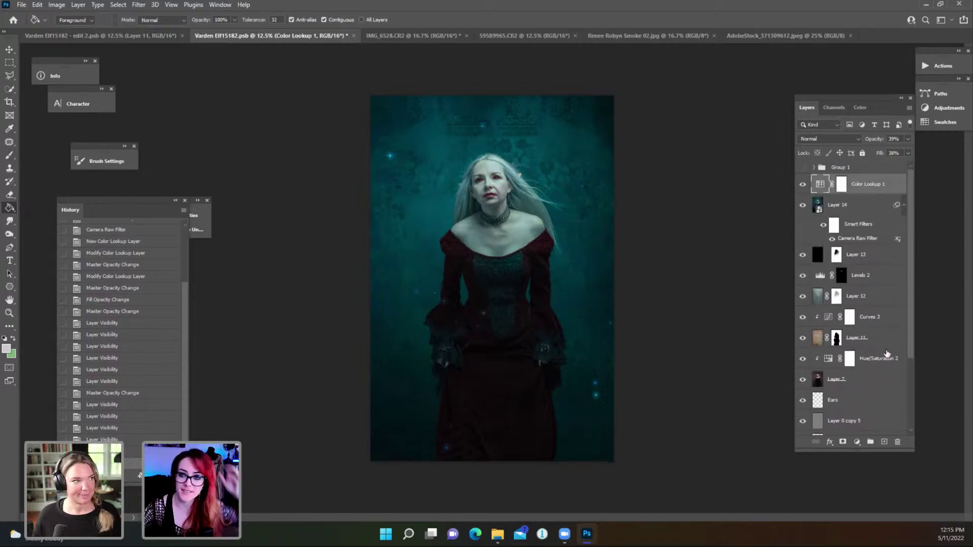
scroll(887, 350, "down", 2)
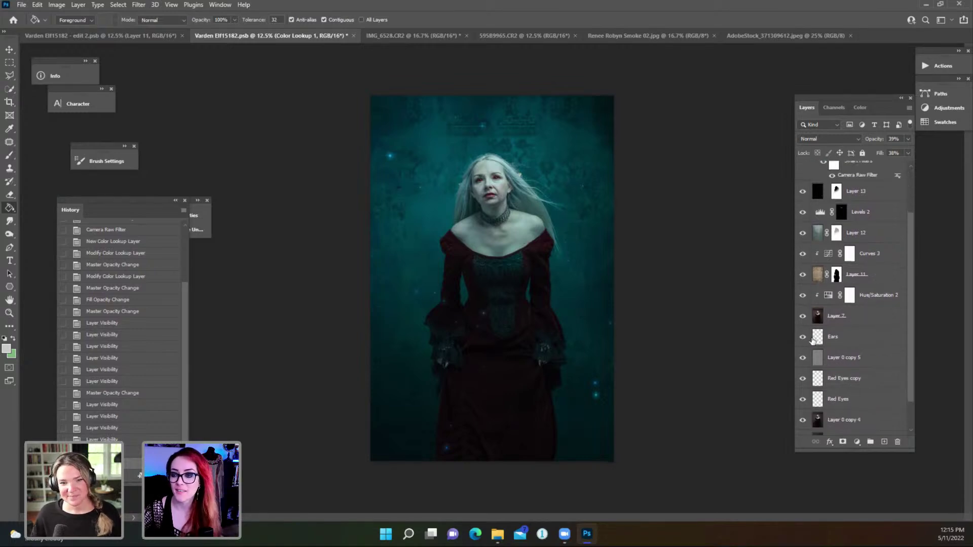
left_click(804, 317)
left_click(803, 316)
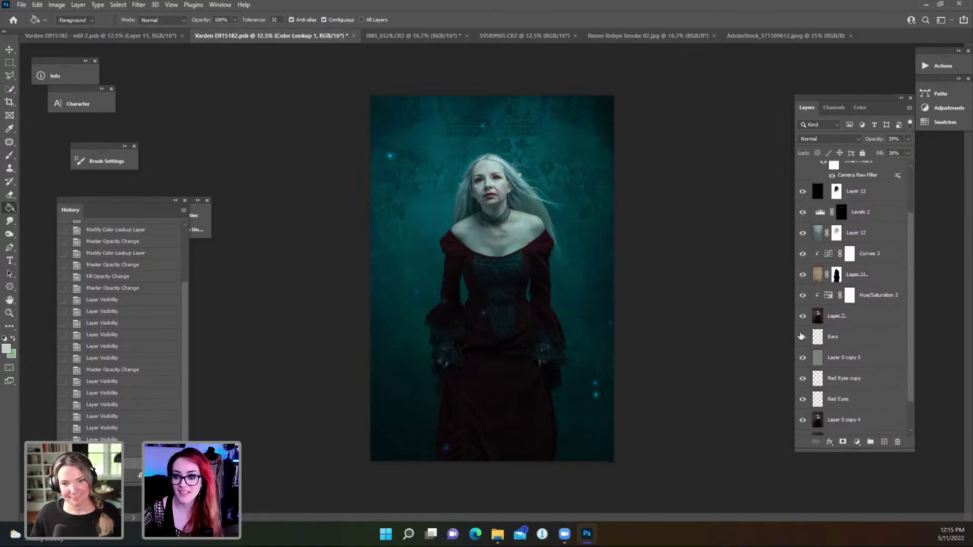
Repeatedly isolate Layer 0 copy 3 and restore the full stack to compare before and after
scroll(806, 420, "down", 1)
left_click(803, 415, "alt")
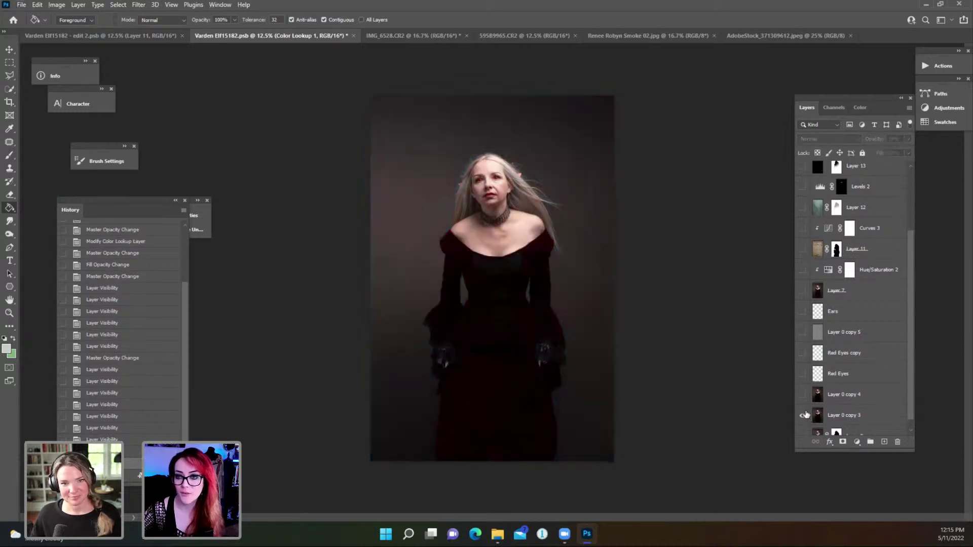
left_click(803, 415, "alt")
left_click(804, 415, "alt")
left_click(803, 415, "alt")
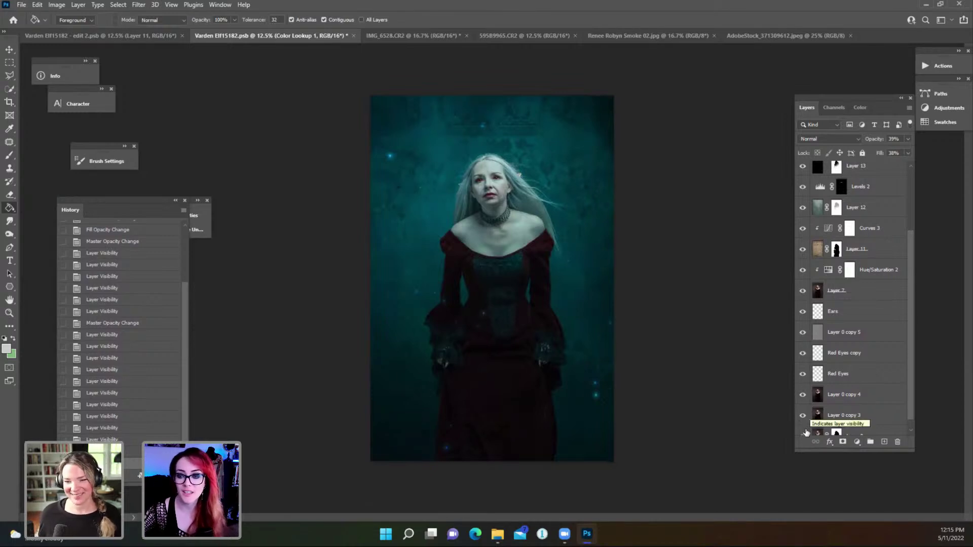
left_click(804, 415, "alt")
left_click(804, 415, "alt")
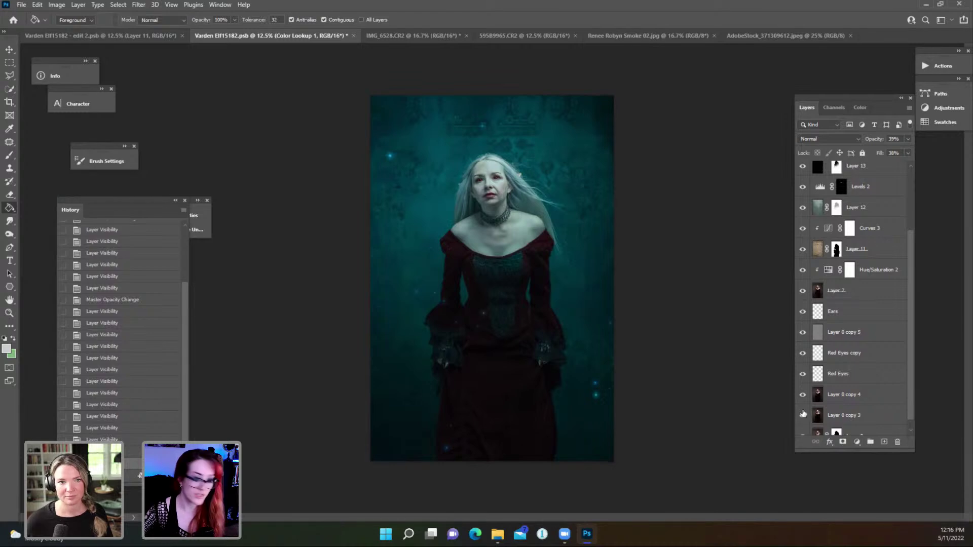
left_click(803, 415, "alt")
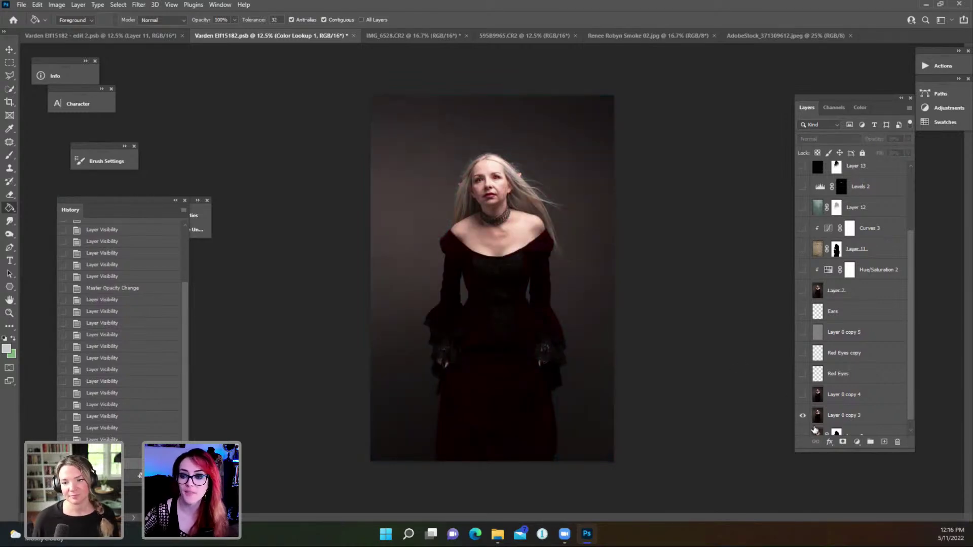
left_click(803, 416, "alt")
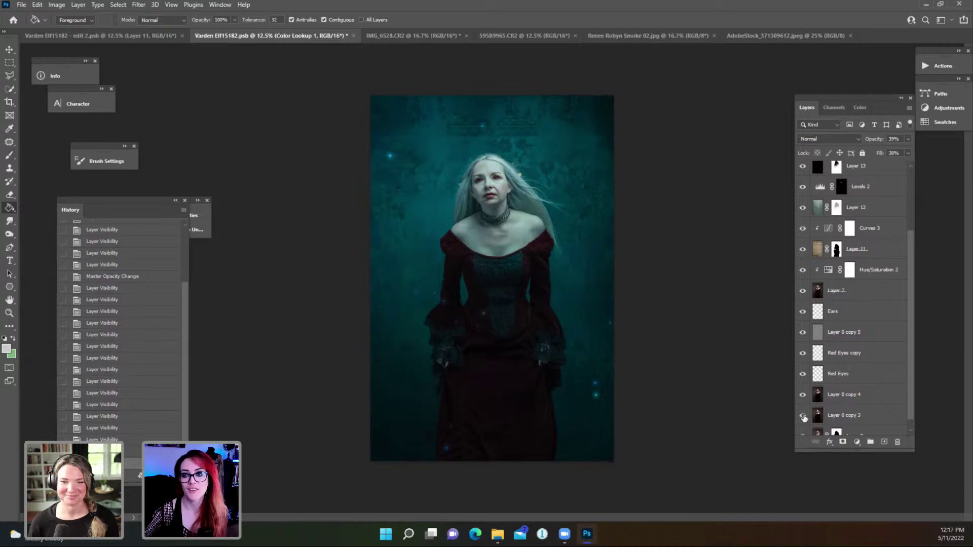
Isolate Layer 0 copy 3 and examine Layer 11's mask on its own, including the edges around the hair
left_click(803, 416, "alt")
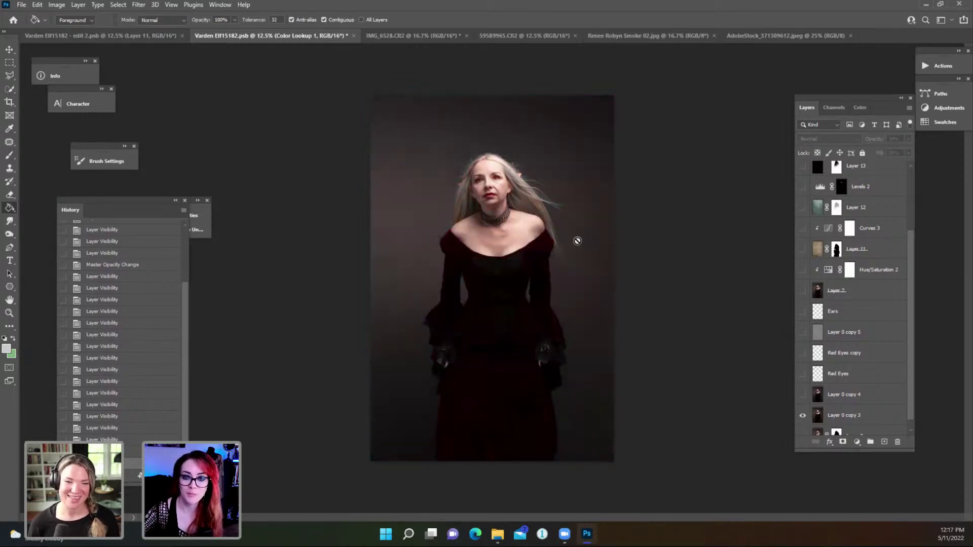
key("ctrl+plus")
key("ctrl+plus")
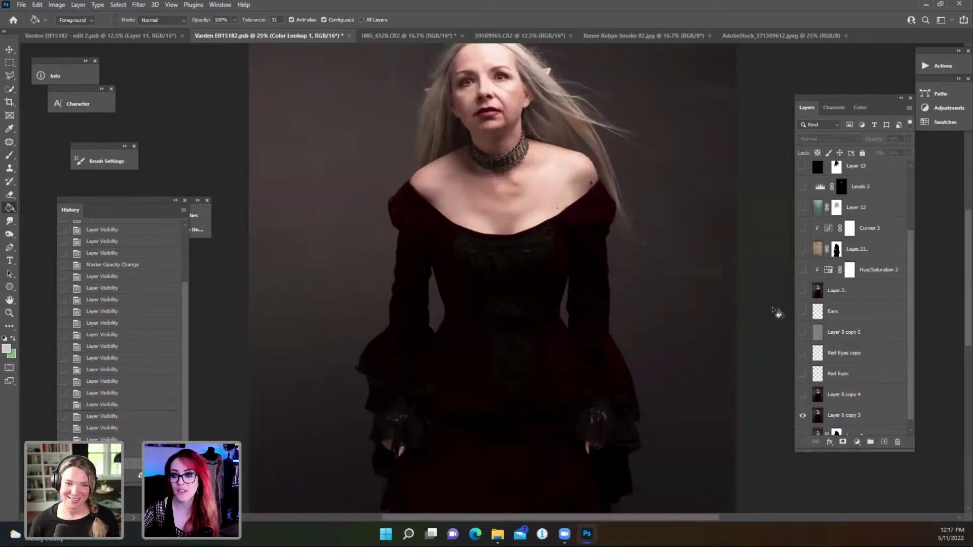
left_click(837, 249, "alt")
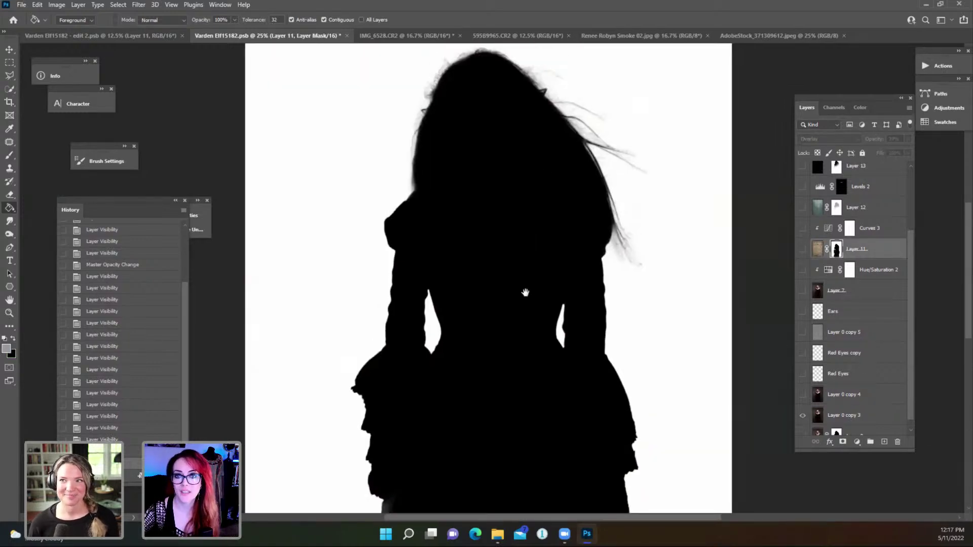
scroll(529, 292, "up", 3)
scroll(391, 247, "up", 1)
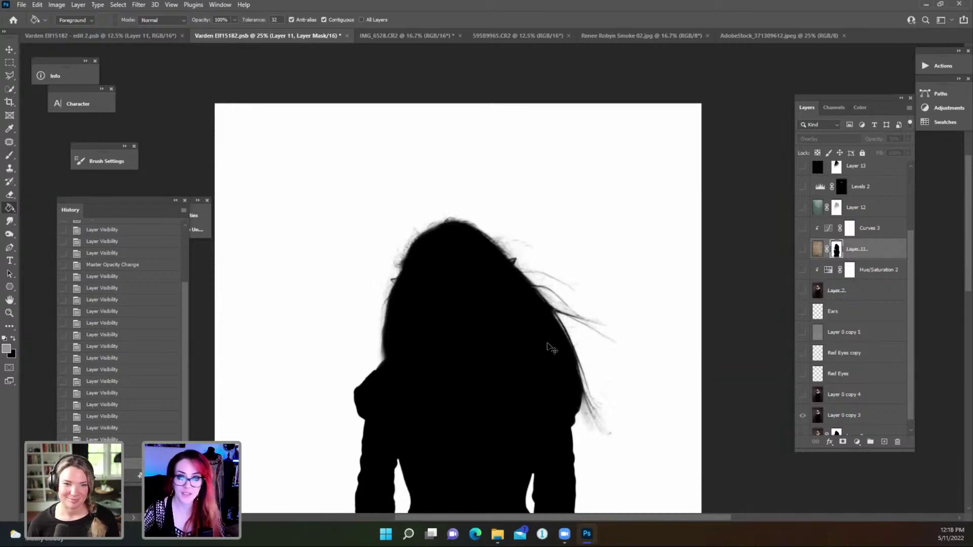
scroll(613, 409, "down", 1)
scroll(613, 410, "down", 2)
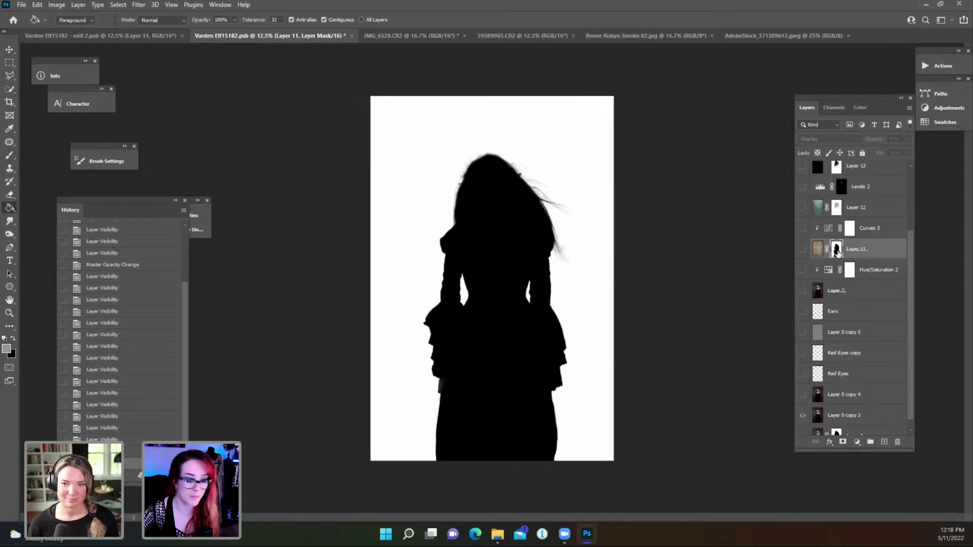
left_click(838, 250, "alt")
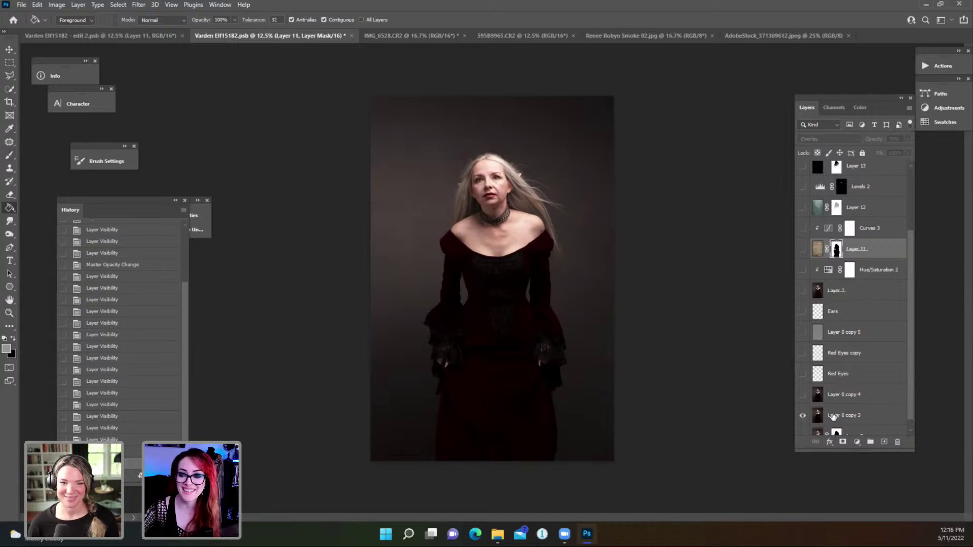
Show the full layer stack again and compare the image with and without Group 1
left_click(803, 415, "alt")
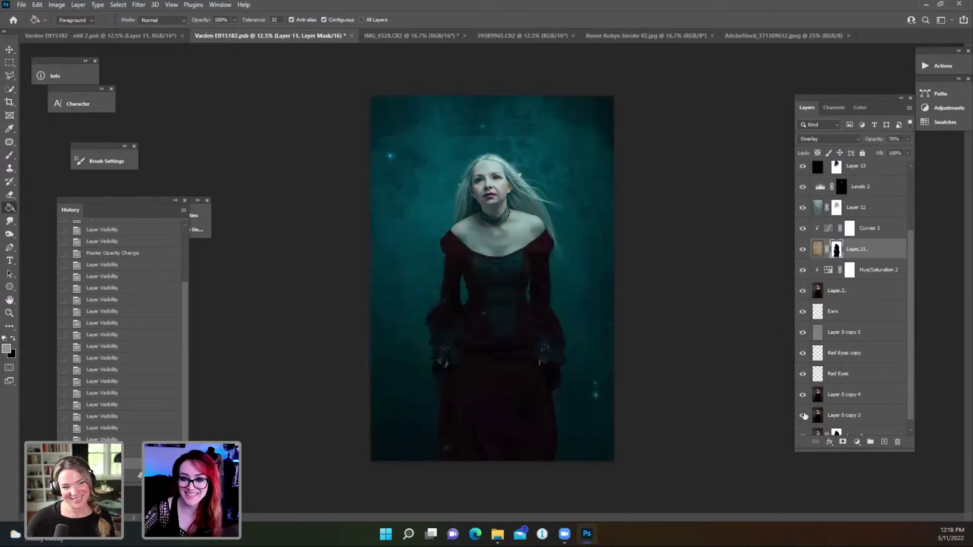
scroll(875, 389, "up", 4)
scroll(874, 390, "up", 2)
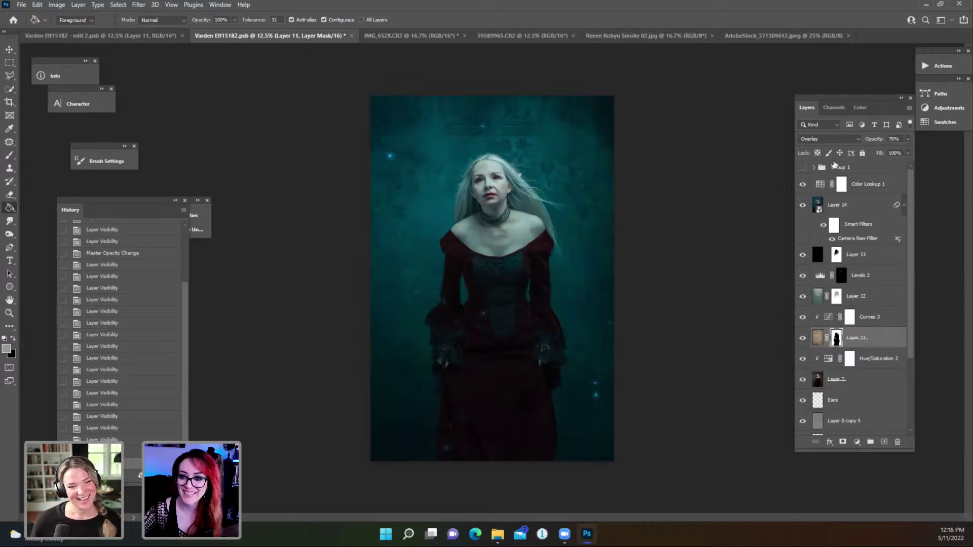
left_click(803, 168)
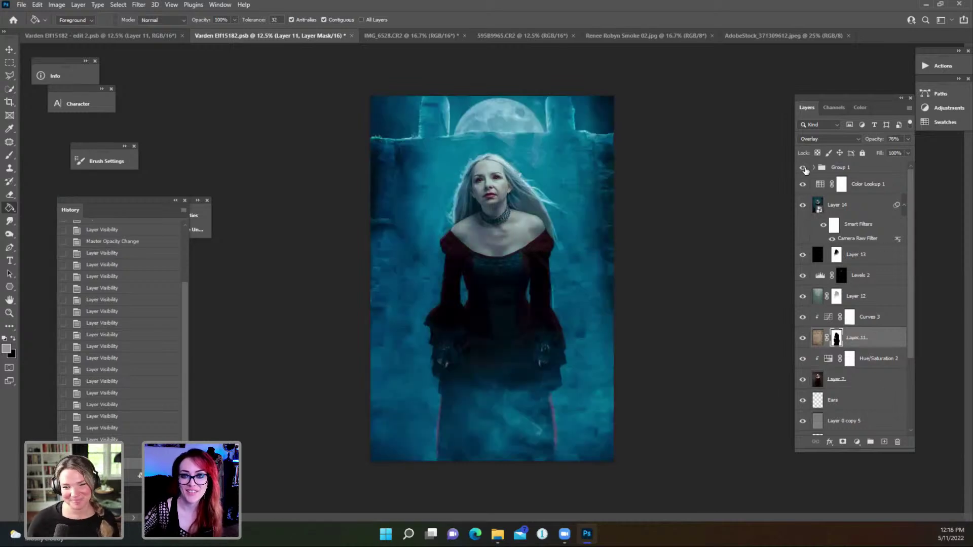
left_click(803, 169)
left_click(804, 169)
left_click(804, 169)
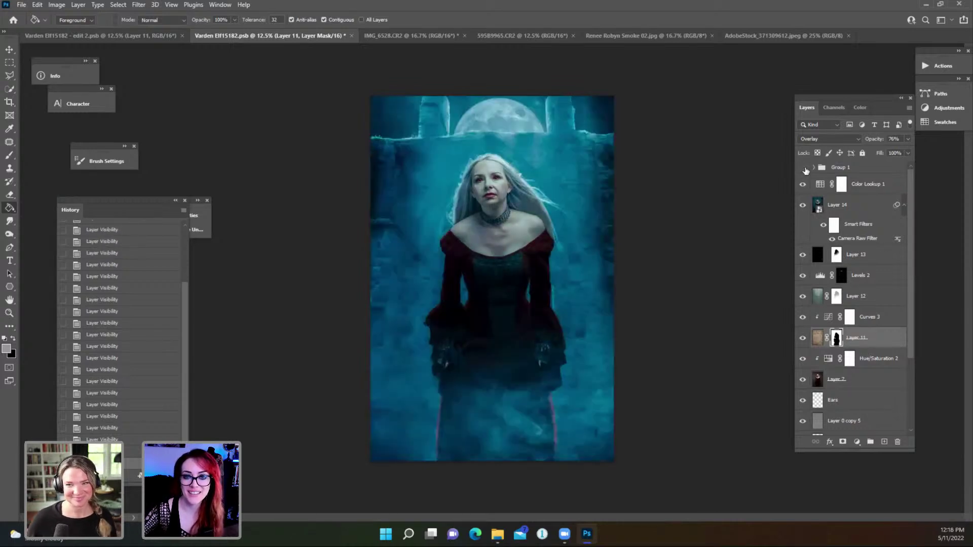
Toggle Group 1's visibility again to check its effect on the finished blue composite
left_click(804, 169)
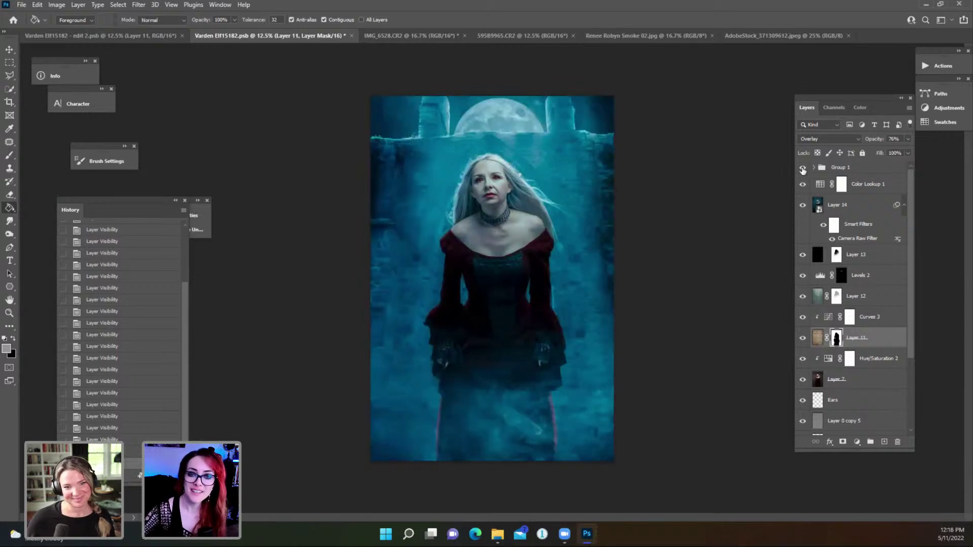
left_click(802, 169)
left_click(802, 169)
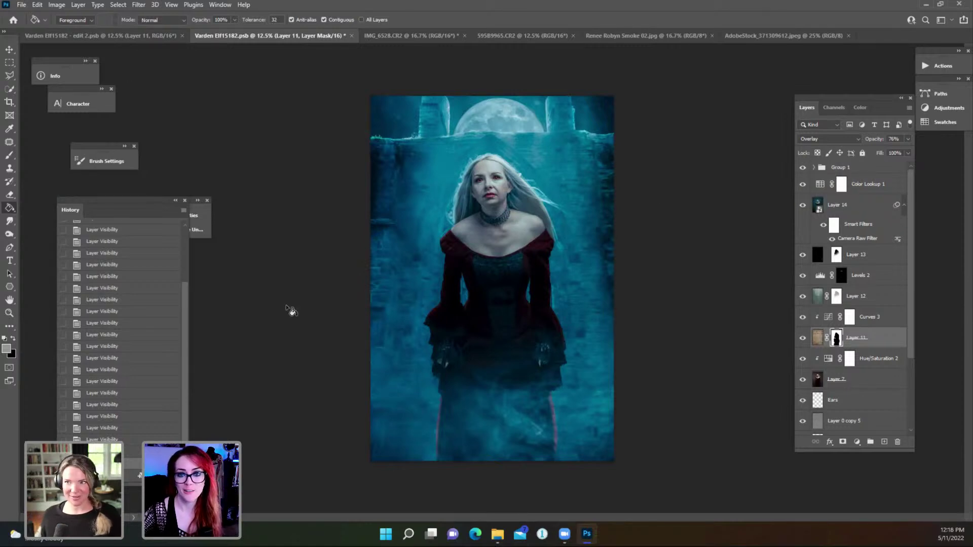
Switch to the Varden Elf15182 - edit 2.psb document, isolate Group 2 and expand it to reveal its layers
left_click(157, 34)
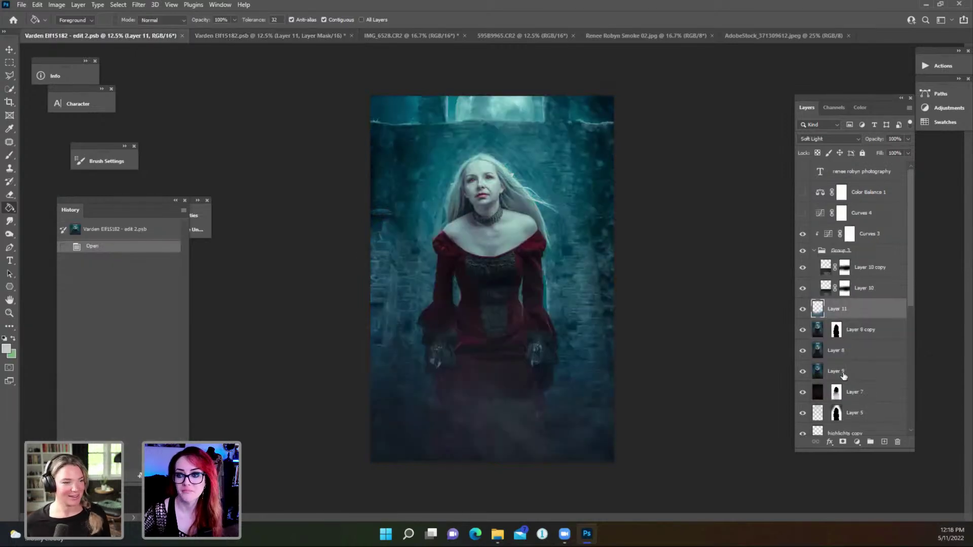
scroll(846, 373, "down", 5)
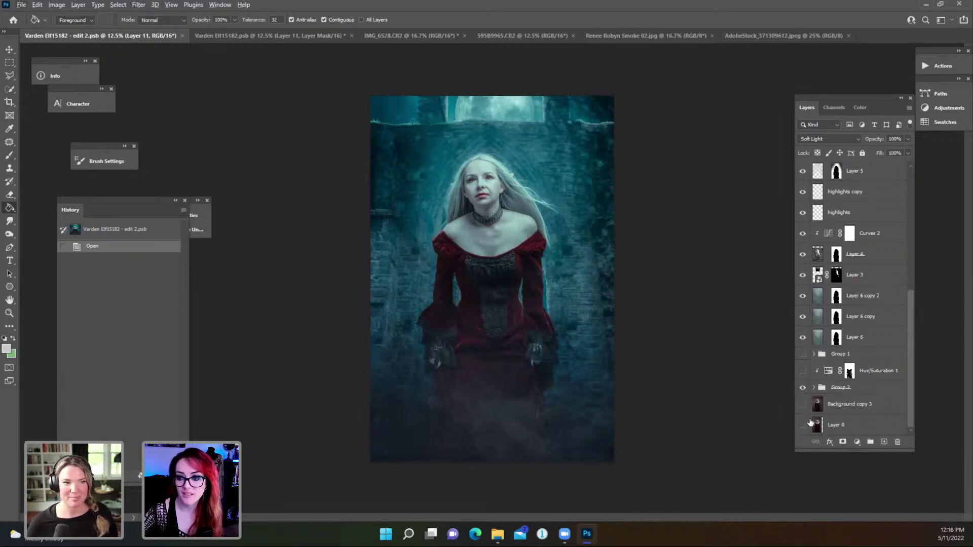
left_click(803, 388, "alt")
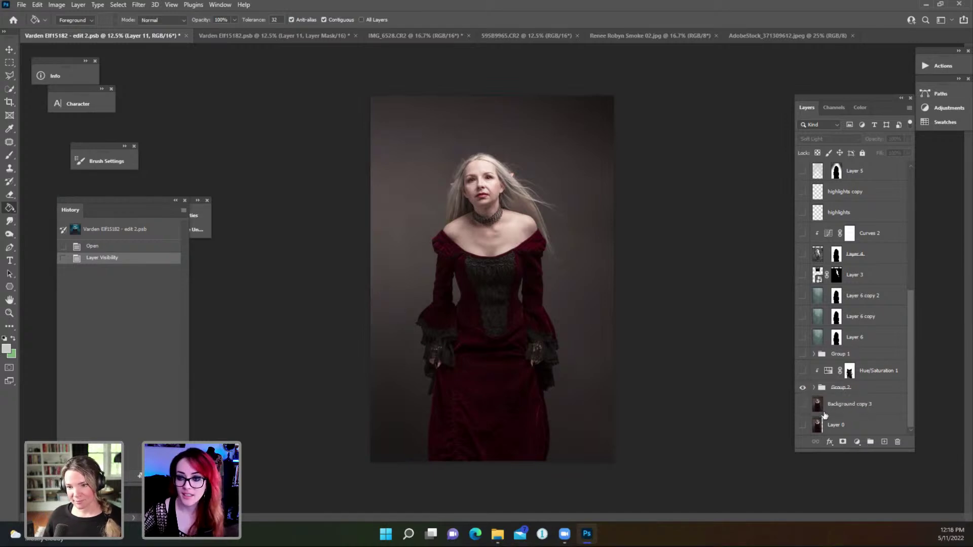
left_click(813, 388)
scroll(862, 365, "down", 3)
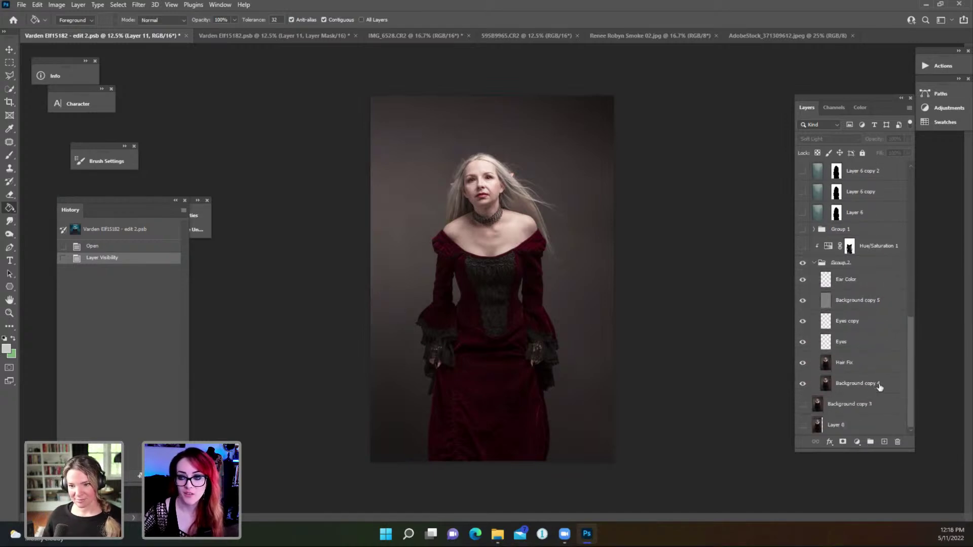
Leave only Background copy 4, Background copy 5 and Hair Fix visible within Group 2 and view the portrait closer
left_click_drag(803, 282, 802, 387)
left_click(803, 384)
left_click(803, 300)
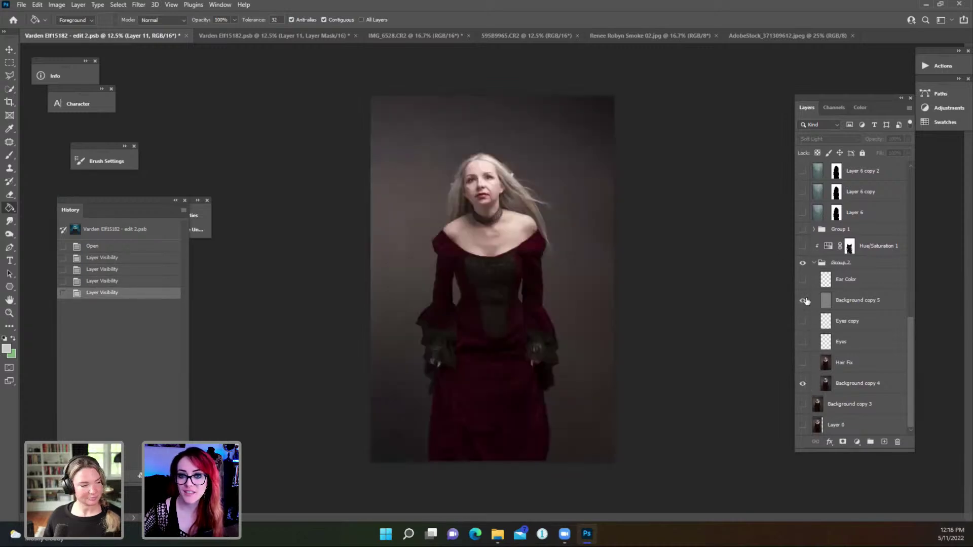
left_click(803, 363)
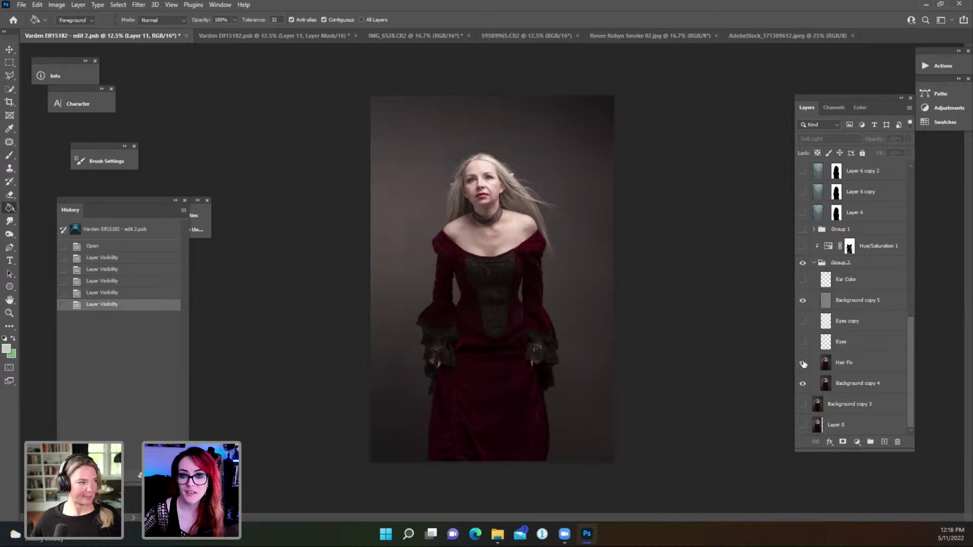
scroll(658, 341, "up", 3)
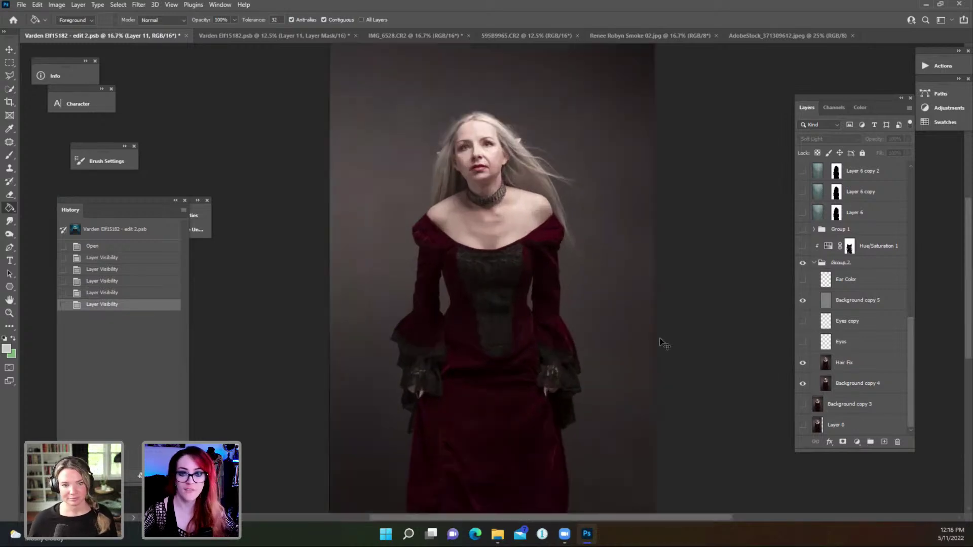
scroll(441, 318, "down", 2)
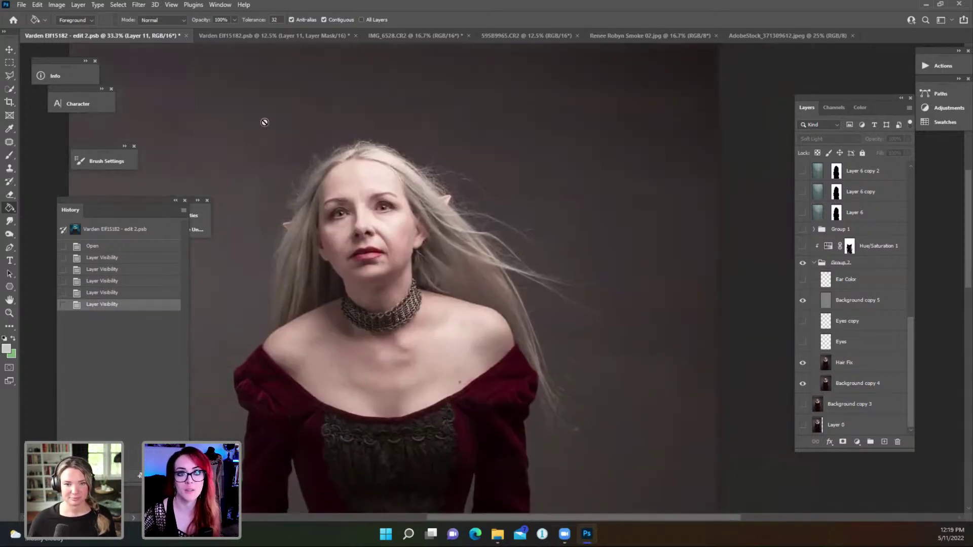
In Varden Elf15182.psb, isolate Layer 0 copy 3, show Layer 0 copy 4 and Layer 0 copy 5, and view the face closely
left_click(281, 35)
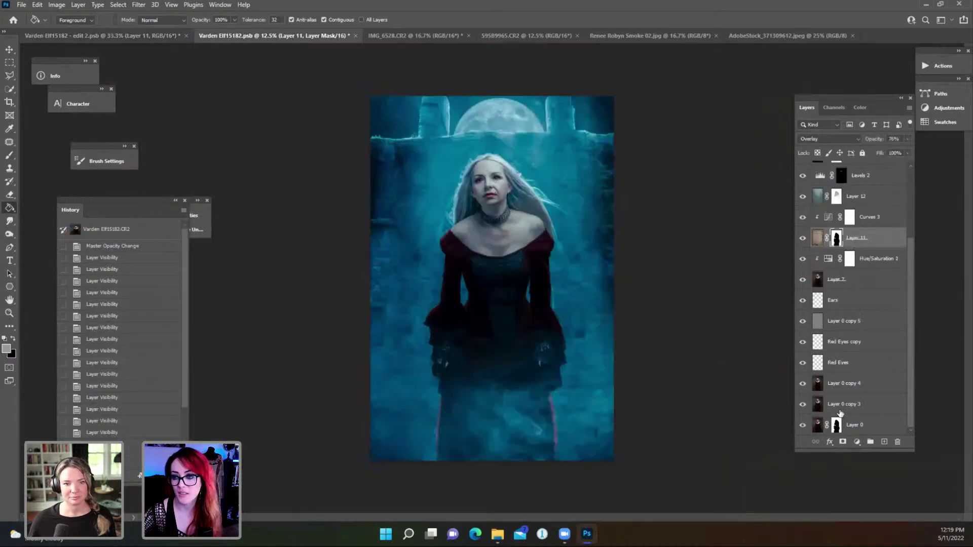
left_click(803, 404, "alt")
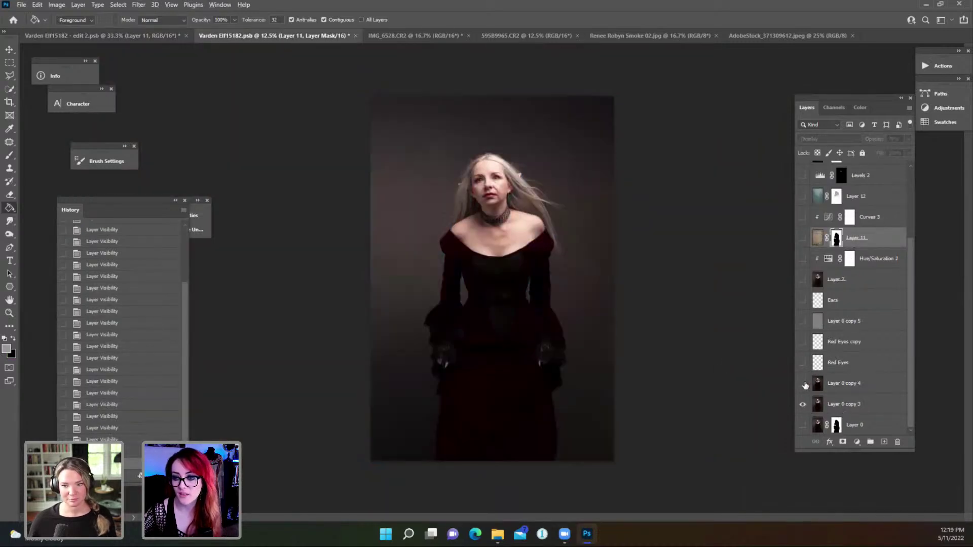
left_click(803, 384)
left_click(802, 321)
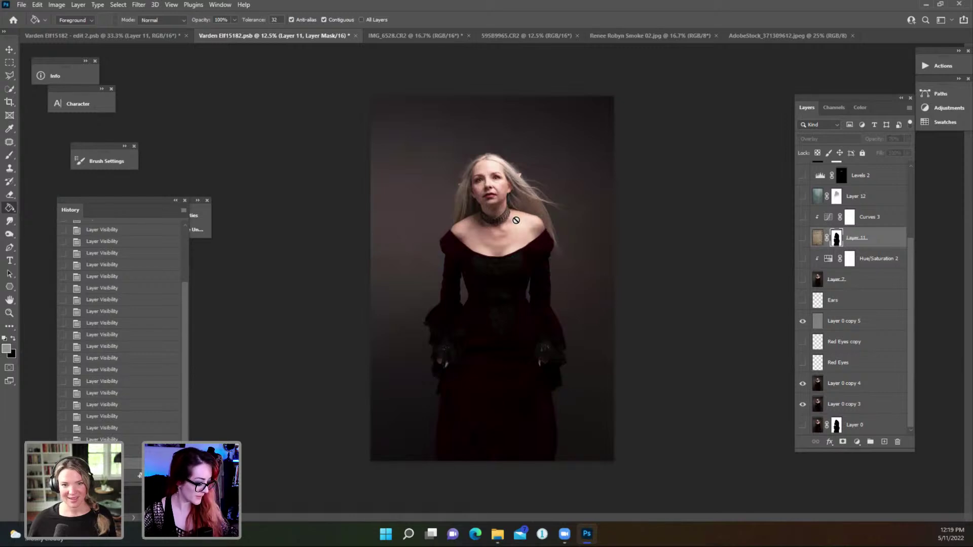
scroll(516, 220, "up", 3)
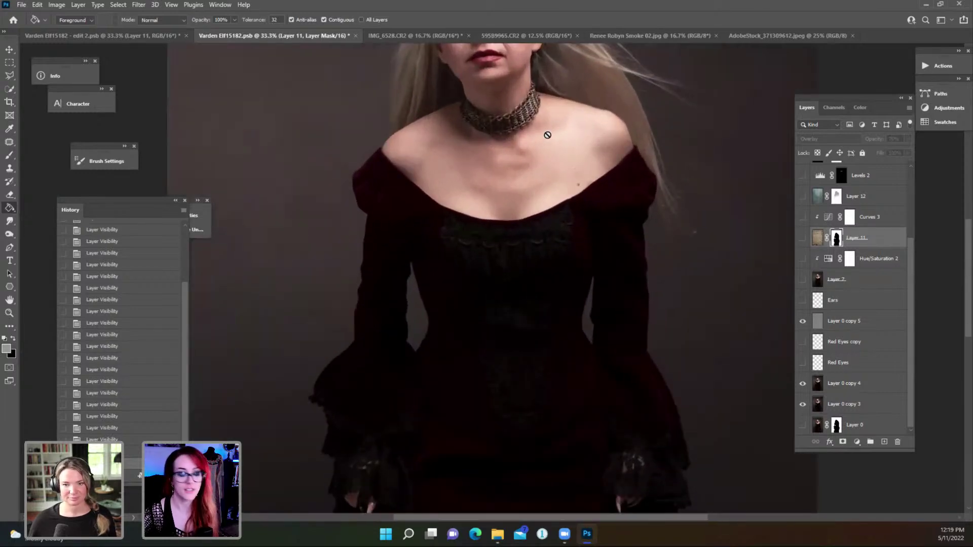
left_click_drag(552, 109, 424, 309)
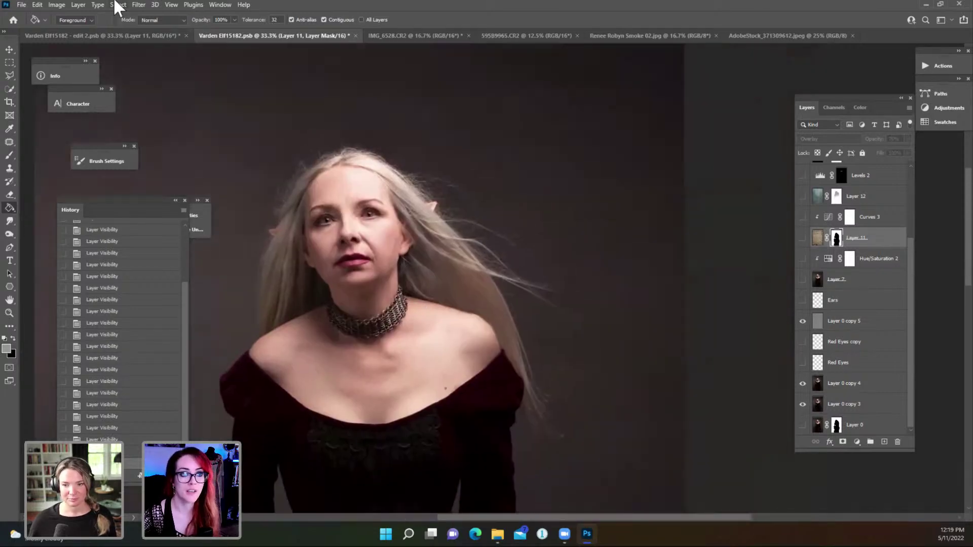
Compare the retouched face, hair and shoulders in close-up between the edit 2 document and Varden Elf15182.psb
left_click(87, 35)
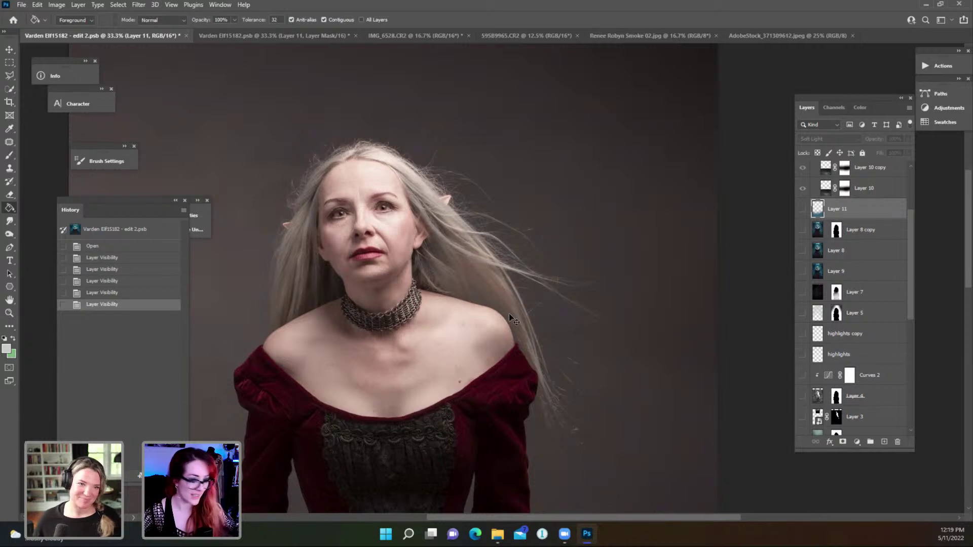
scroll(509, 313, "up", 2)
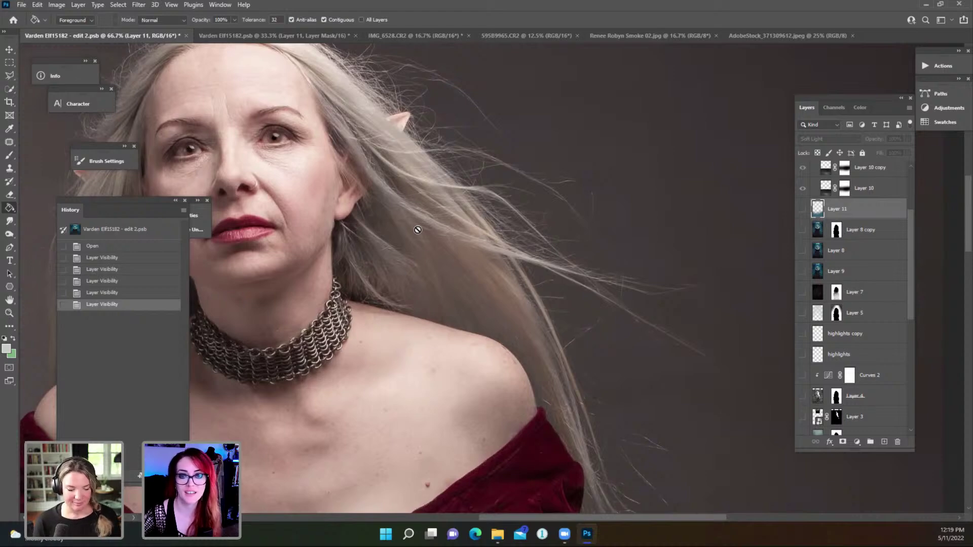
left_click(311, 34)
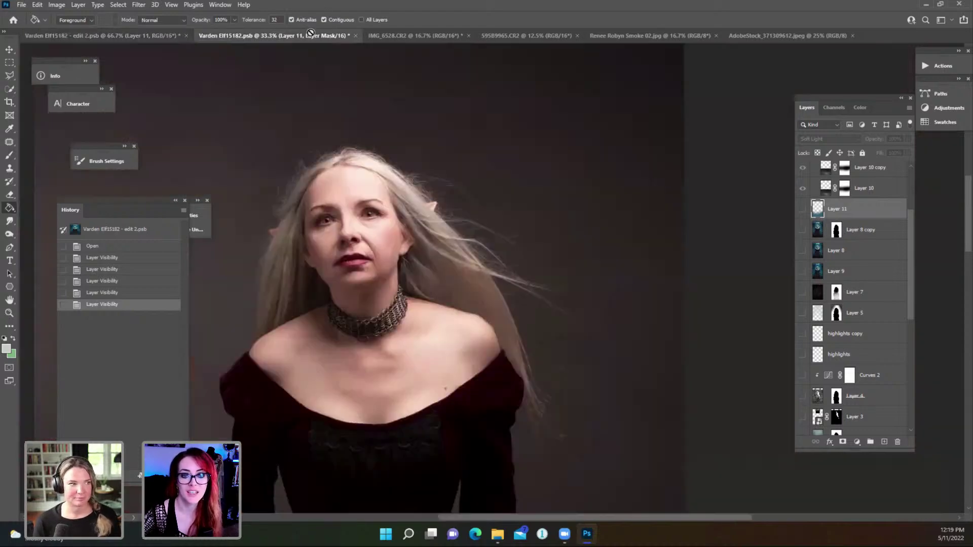
key("ctrl+plus")
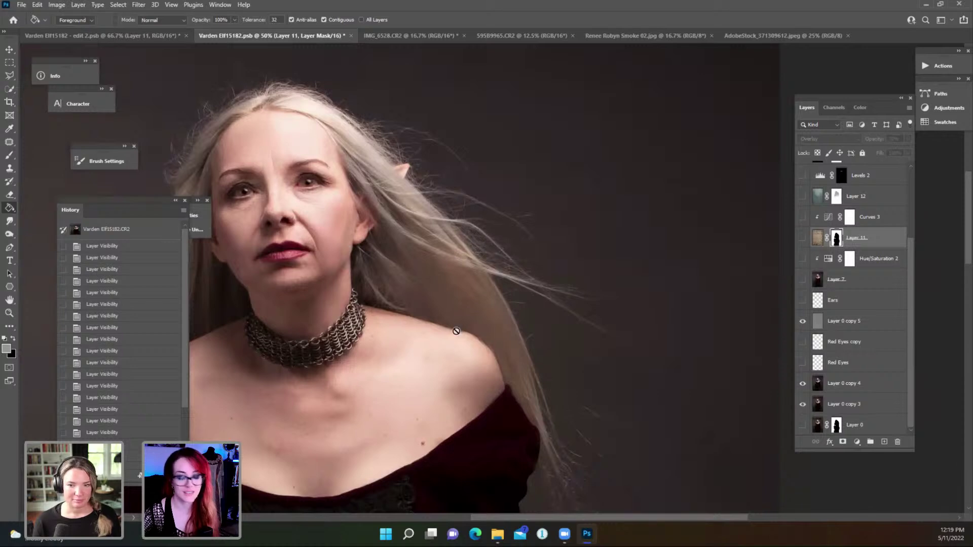
key("ctrl+plus")
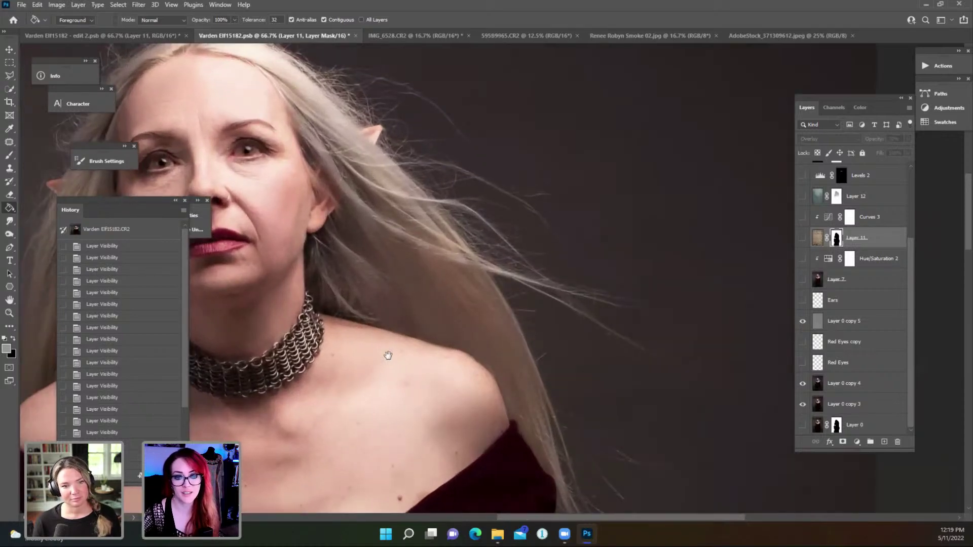
left_click_drag(388, 355, 443, 314)
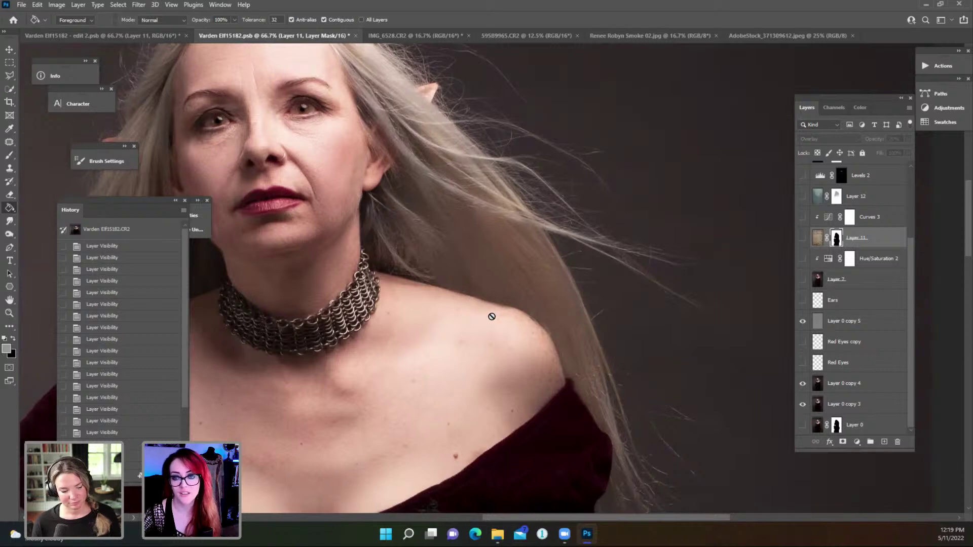
left_click(112, 35)
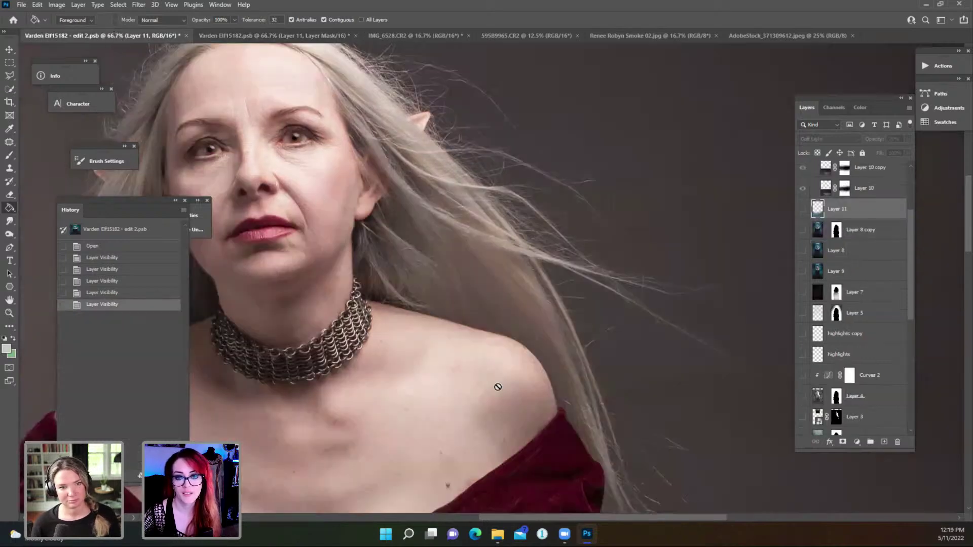
left_click_drag(535, 348, 597, 307)
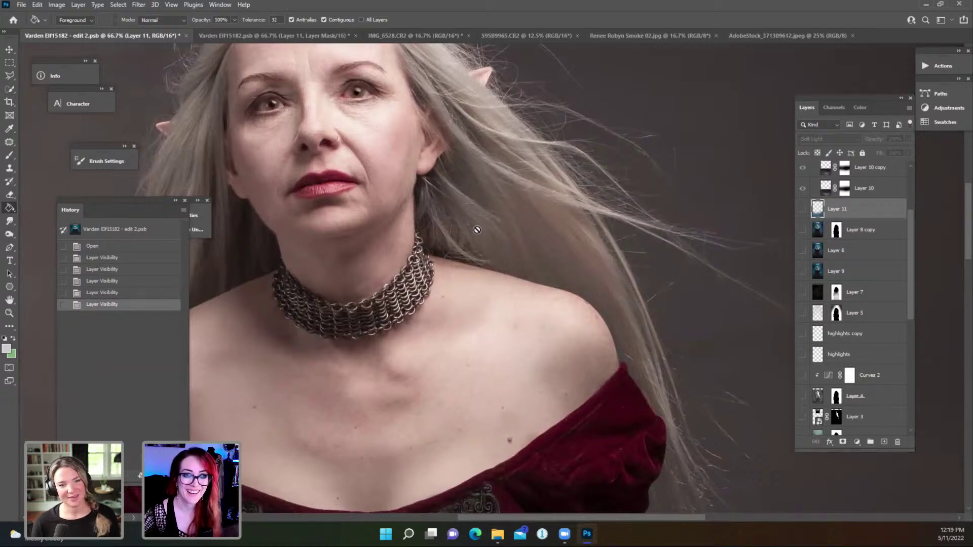
scroll(783, 336, "down", 4)
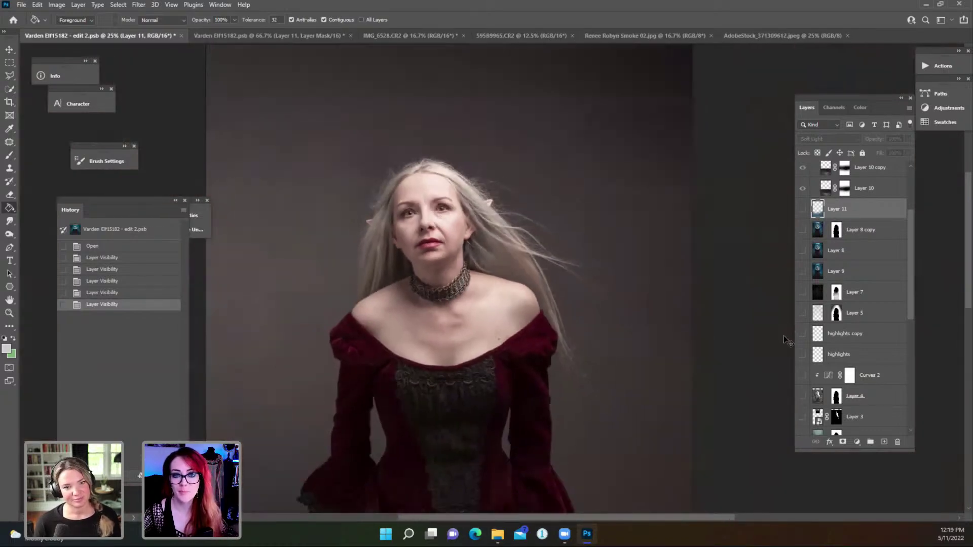
scroll(783, 344, "up", 1)
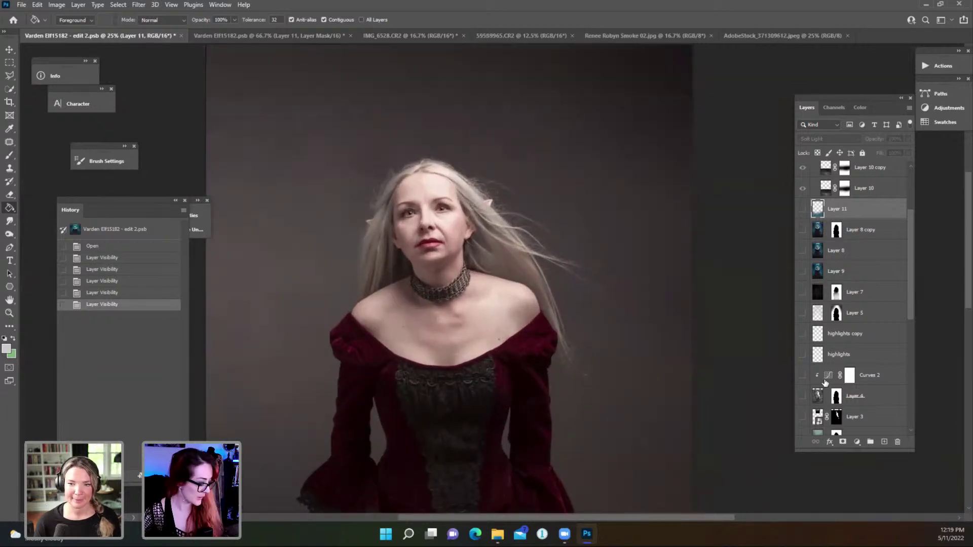
Show the Ear Color, Eyes copy and Eyes layers in Group 2 of the edit 2 document and inspect the eyes
left_click_drag(912, 304, 932, 398)
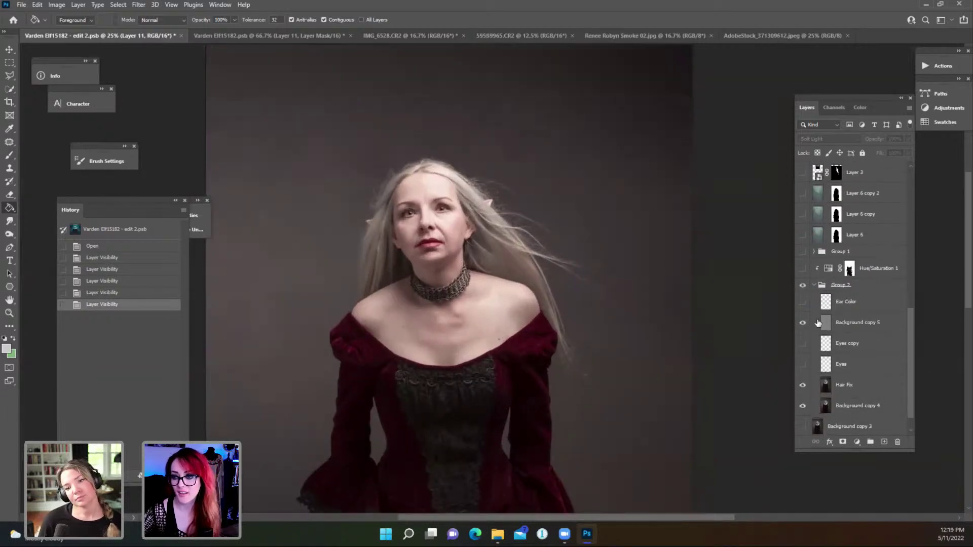
left_click(803, 302)
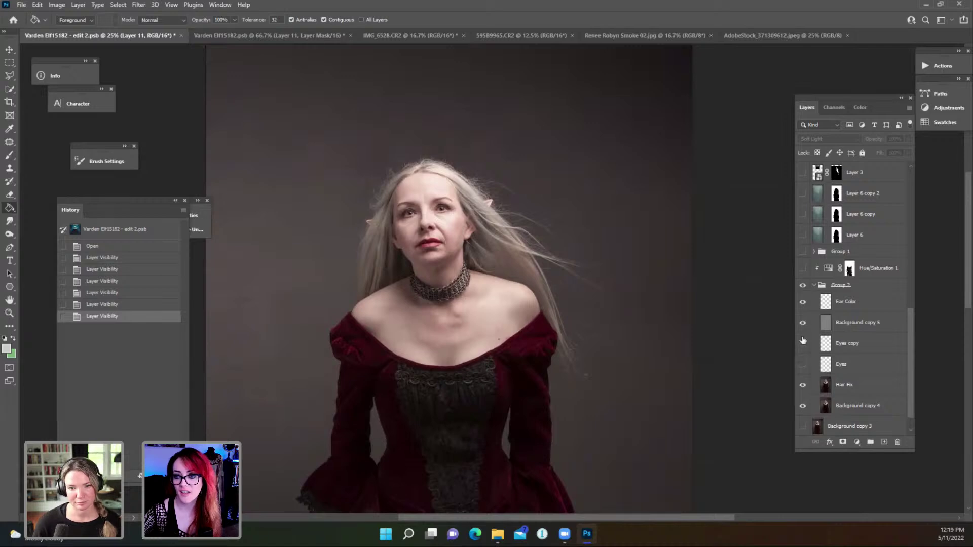
left_click(803, 343)
left_click(803, 364)
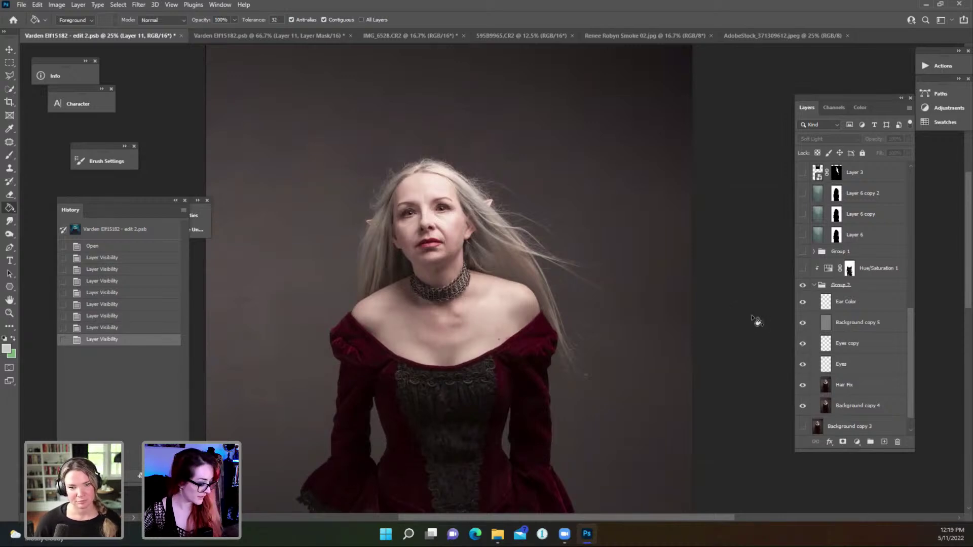
key("ctrl+plus")
key("ctrl+plus")
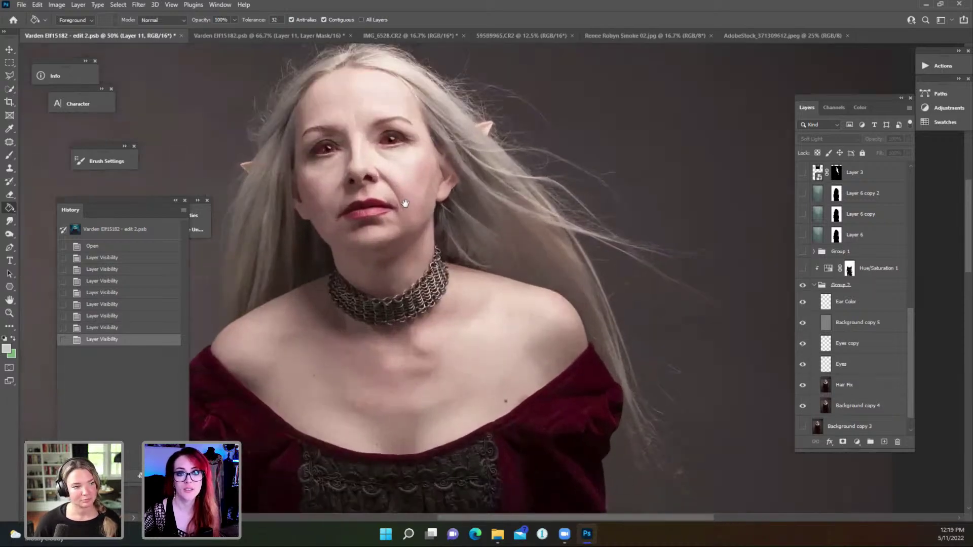
scroll(317, 90, "up", 1)
Show the Ears, Red Eyes copy and Red Eyes layers in Varden Elf15182.psb and compare the eyes with the edit 2 document
key("ctrl+Tab")
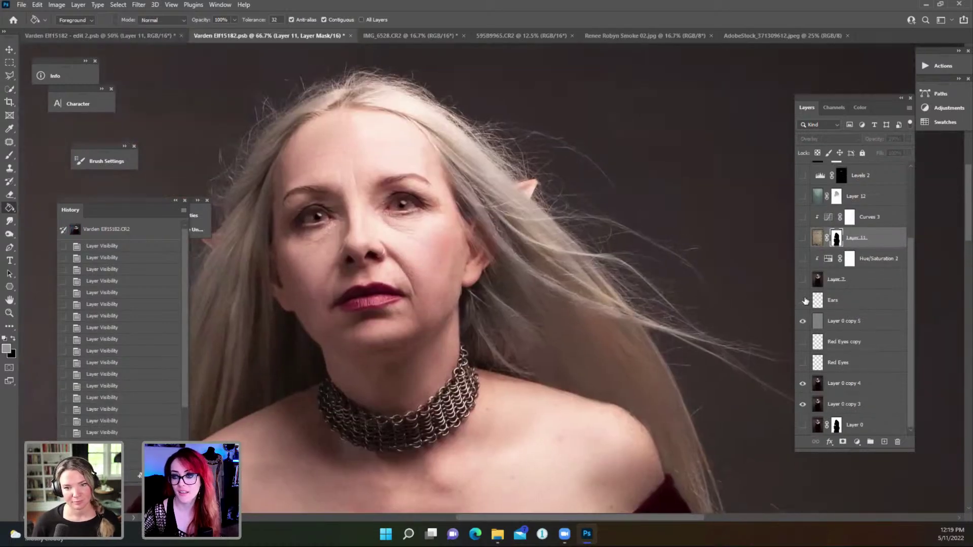
left_click_drag(805, 301, 803, 363)
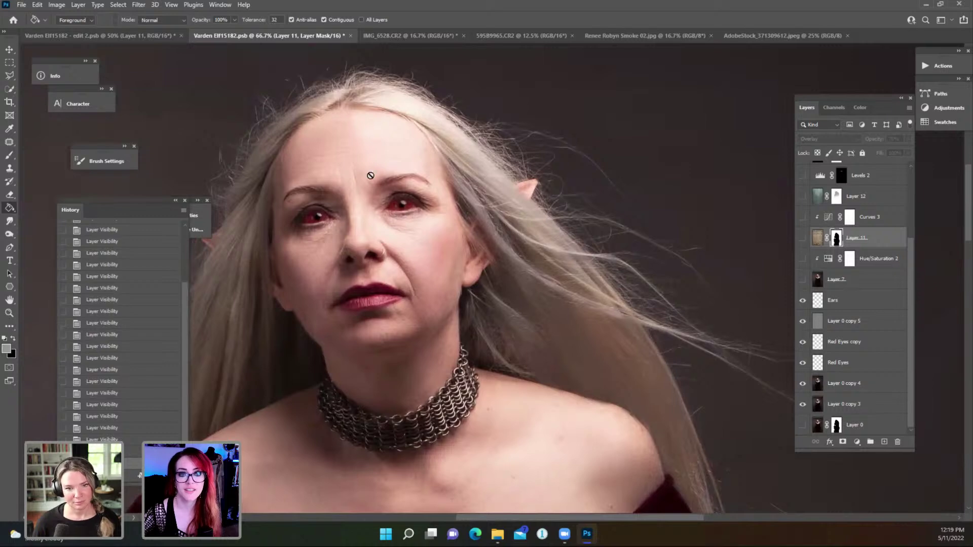
left_click(117, 32)
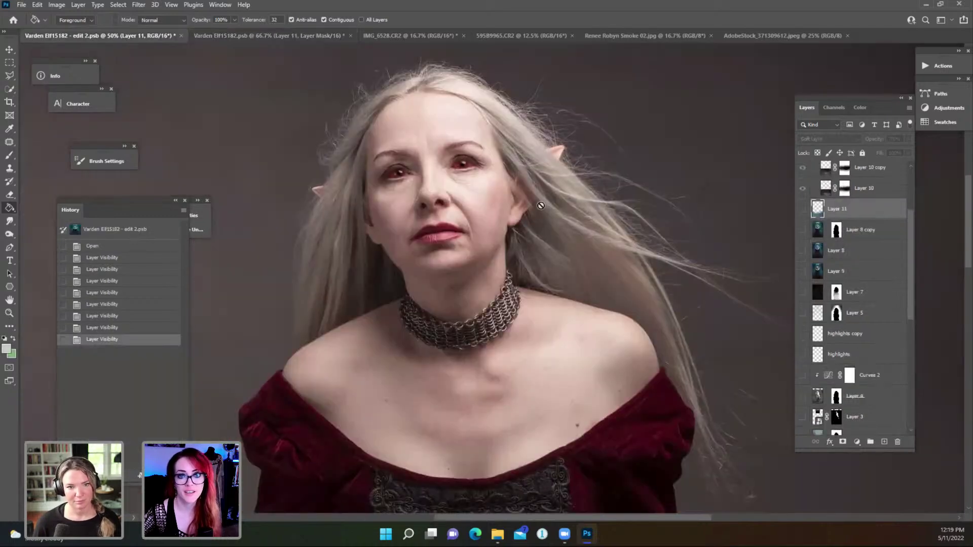
scroll(525, 181, "up", 1)
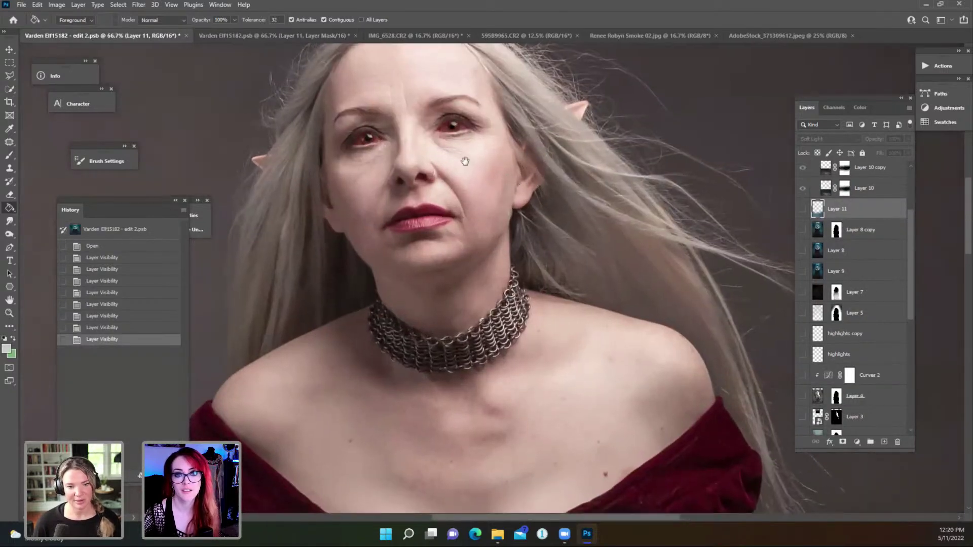
left_click_drag(465, 162, 460, 252)
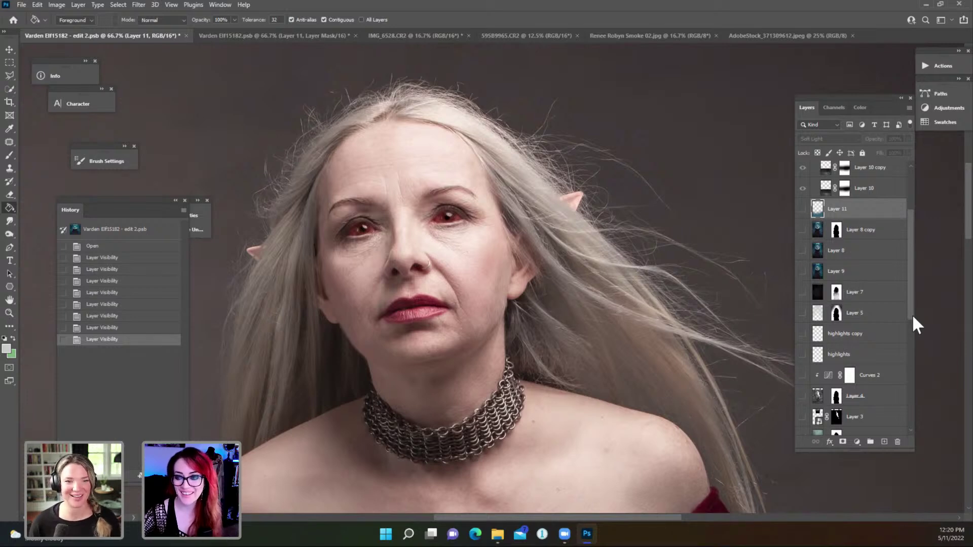
scroll(910, 310, "down", 1)
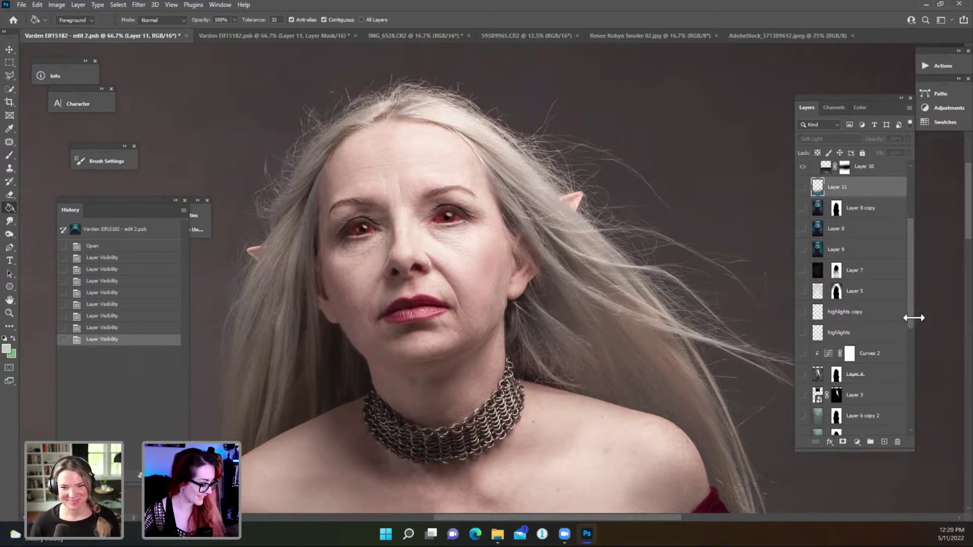
Show Layer 3, Layer 4 and Curves 2 in the edit 2 document to bring in the moon and stone wall background
key("ctrl+minus")
key("ctrl+minus")
key("ctrl+minus")
key("ctrl+minus")
key("ctrl+minus")
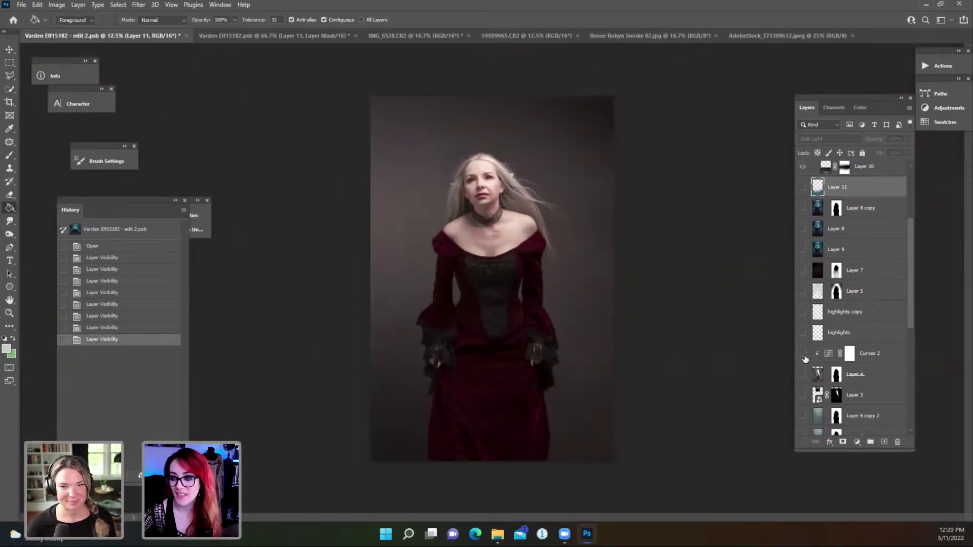
left_click(804, 396)
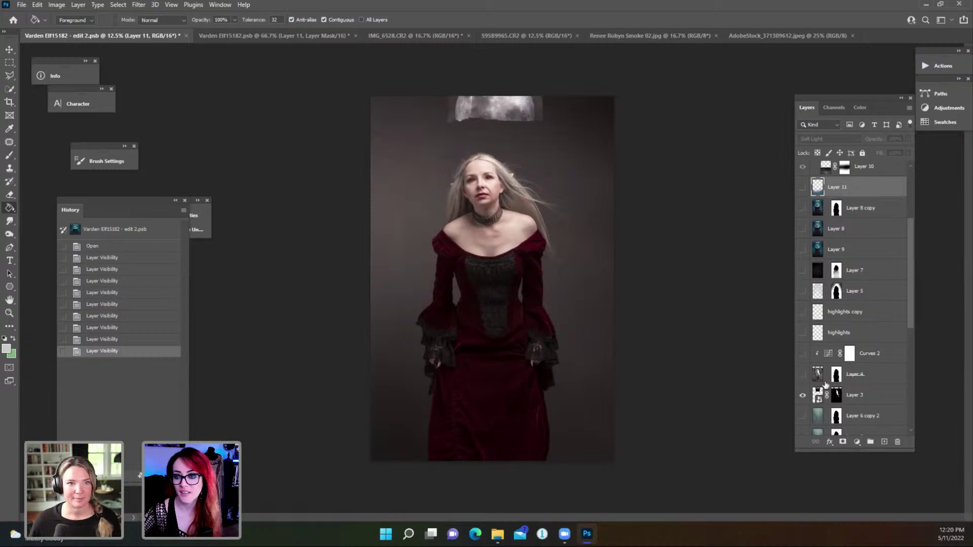
left_click(802, 375)
left_click(802, 353)
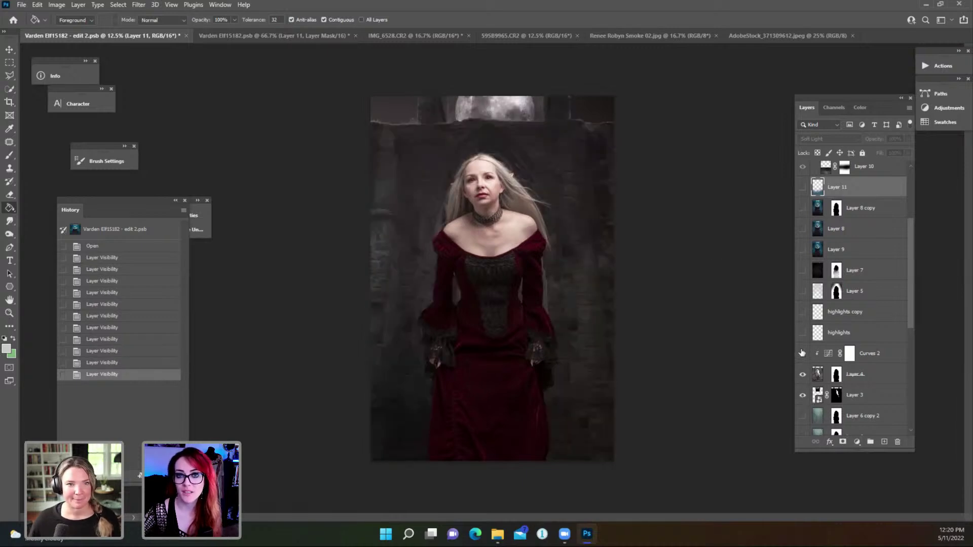
Switch to Varden Elf15182.psb, then show and expand Group 1
left_click(284, 35)
key("ctrl+minus")
key("ctrl+minus")
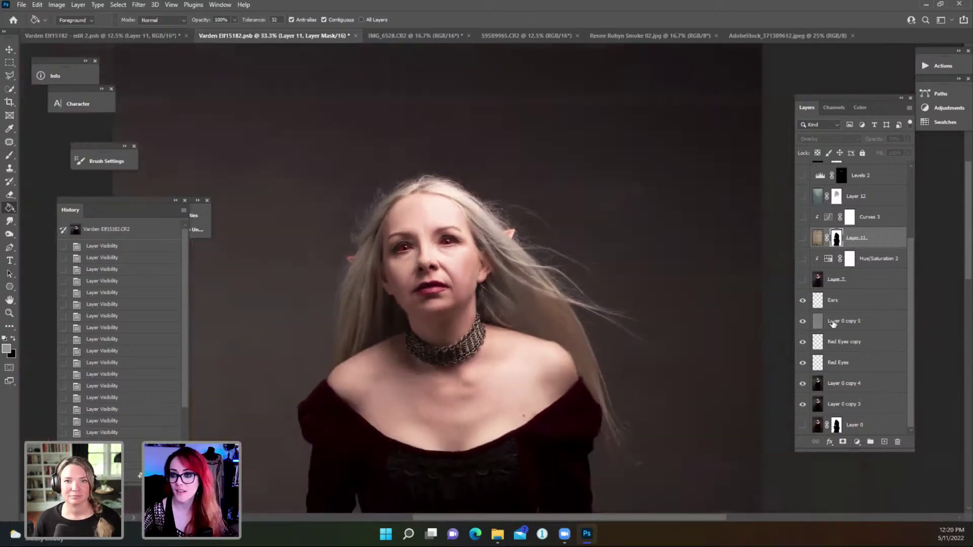
scroll(858, 309, "up", 5)
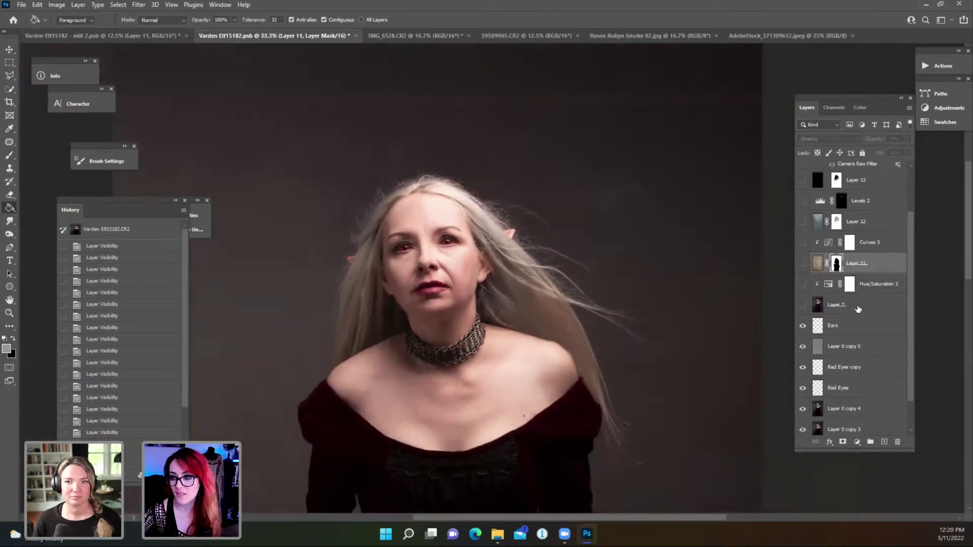
scroll(830, 248, "down", 2)
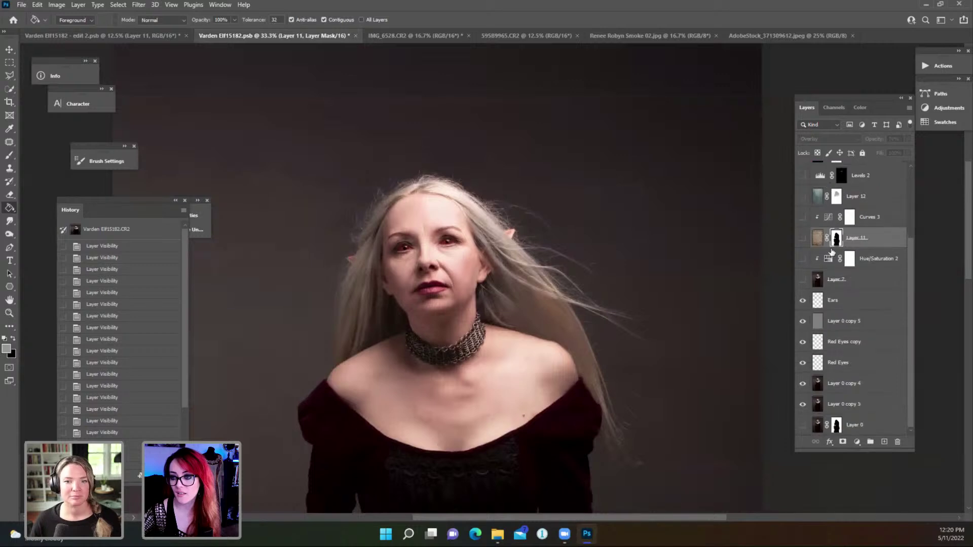
scroll(836, 287, "up", 3)
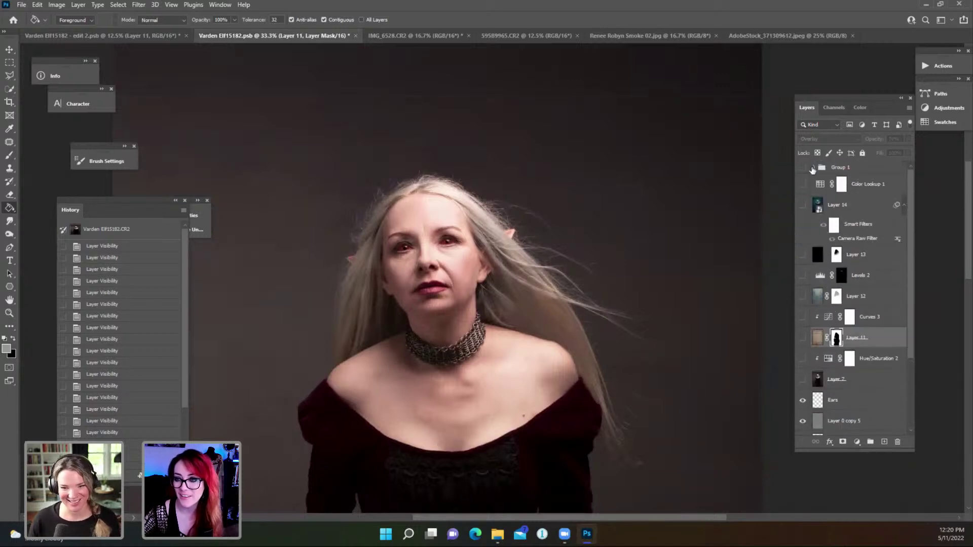
left_click(803, 168)
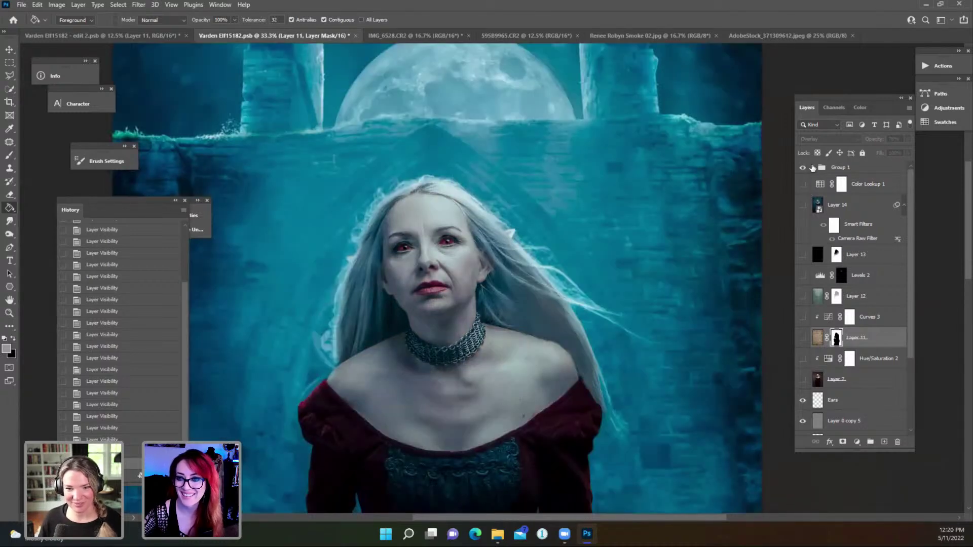
left_click(813, 168)
left_click(814, 167)
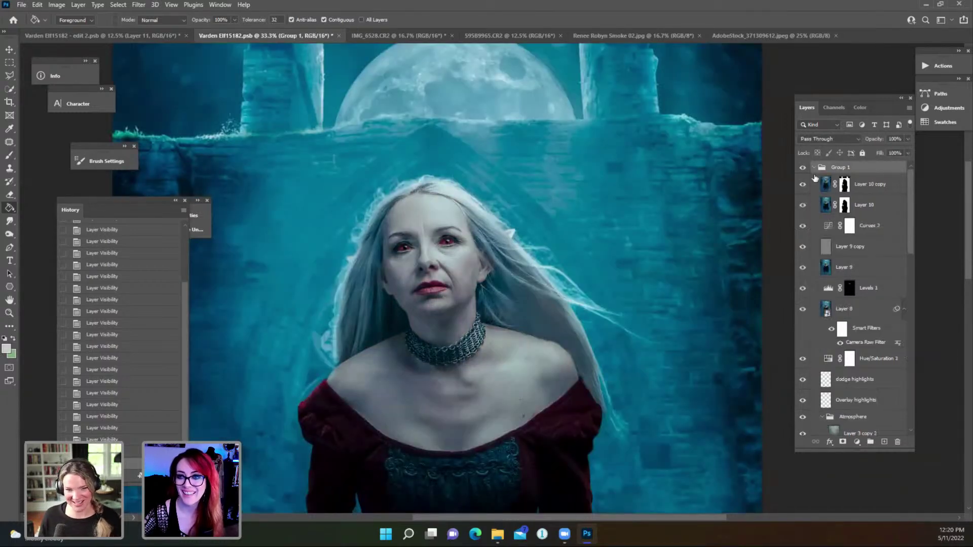
Hide the layers in Group 1 from Layer 10 copy down through Layer 3 of Atmosphere, keeping Layer 2 and those below it shown
left_click_drag(803, 186, 808, 314)
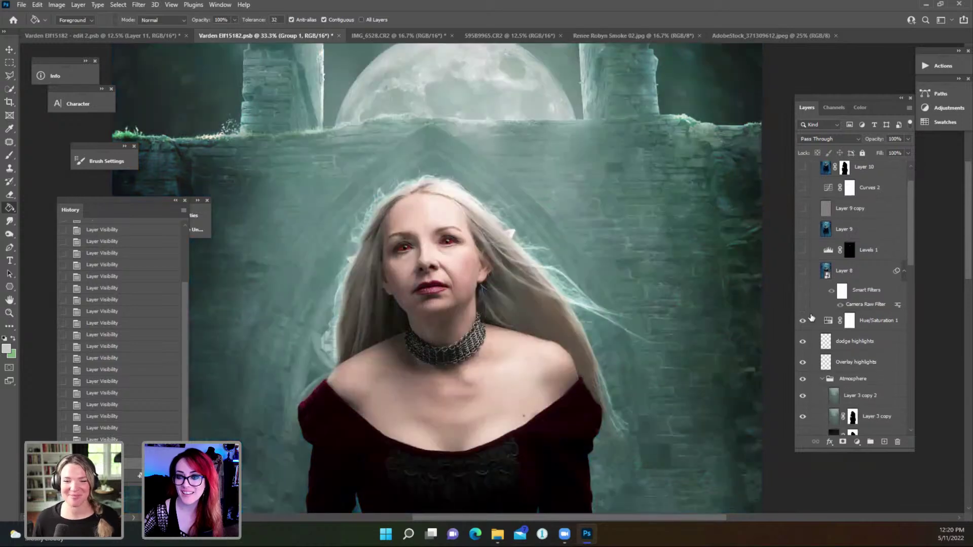
scroll(812, 308, "down", 3)
left_click_drag(804, 239, 816, 403)
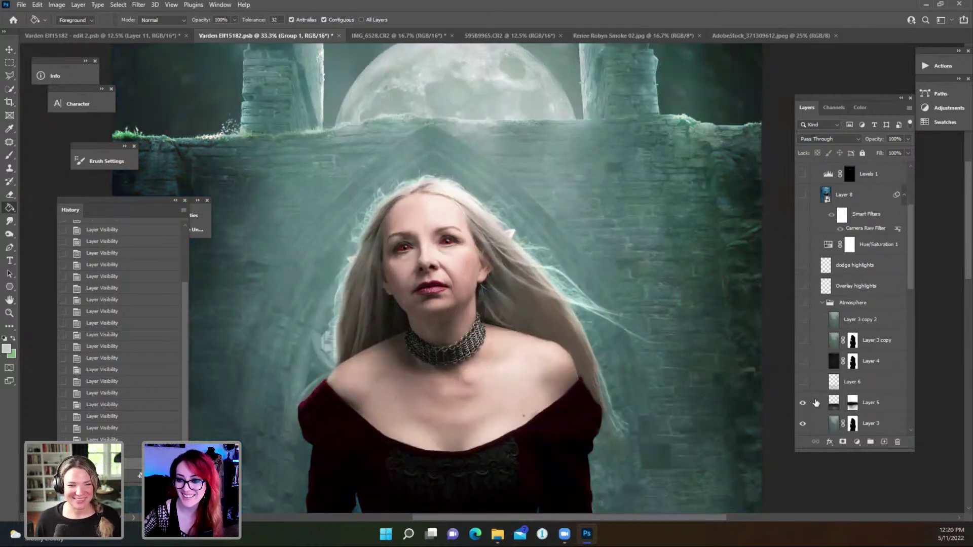
scroll(816, 390, "down", 3)
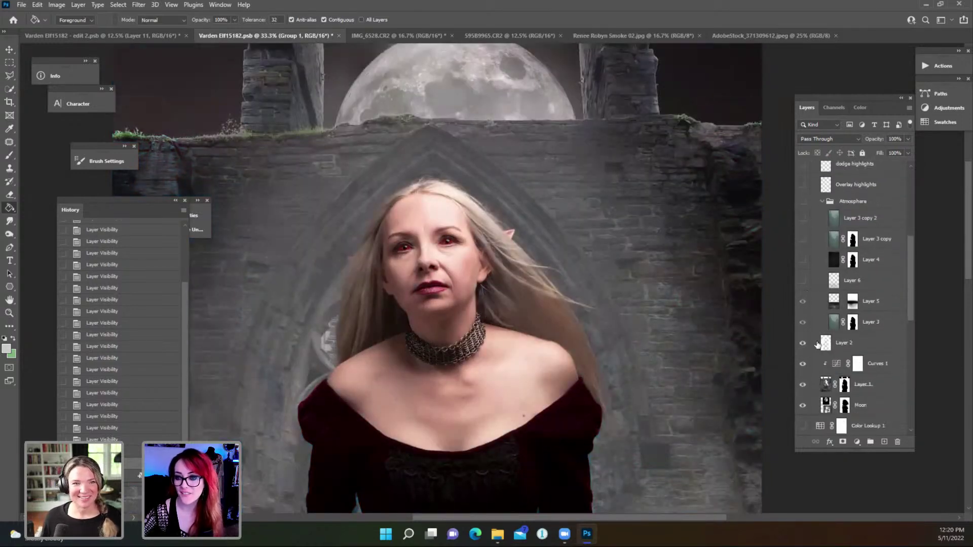
key("ctrl+z")
left_click(804, 323)
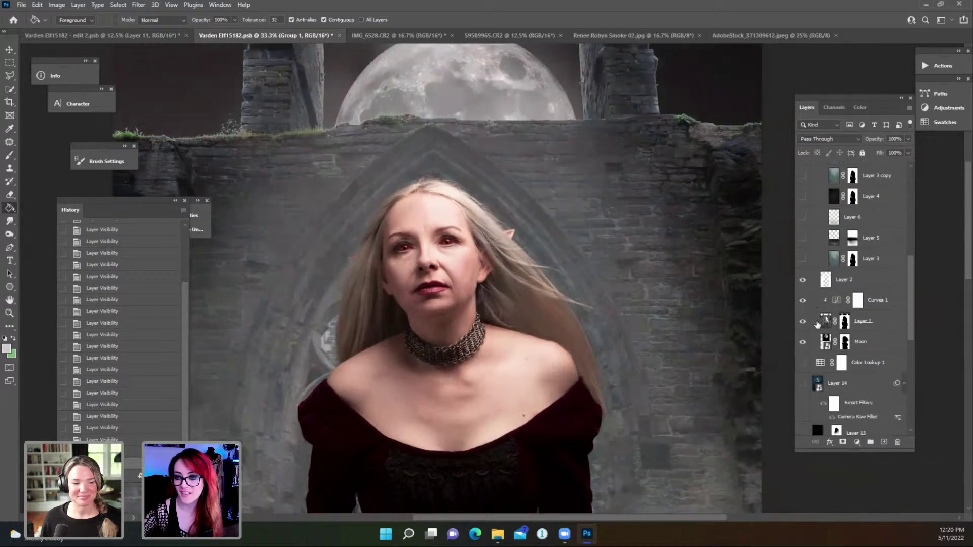
Hide Layer 1 and Curves 1 to isolate the Moon layer, and compare its placement with the edit 2 document
scroll(822, 324, "down", 3)
left_click_drag(803, 233, 804, 212)
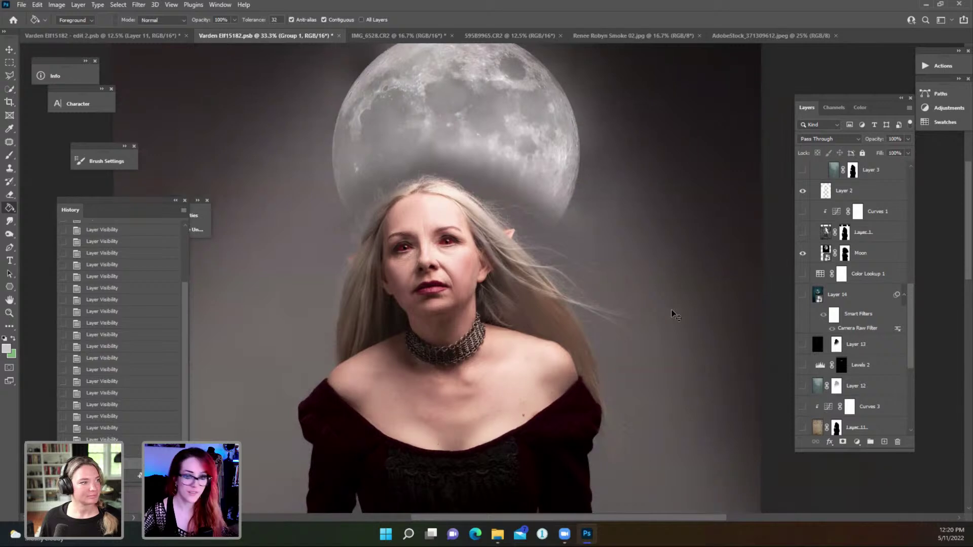
key("ctrl+minus")
key("ctrl+shift+Tab")
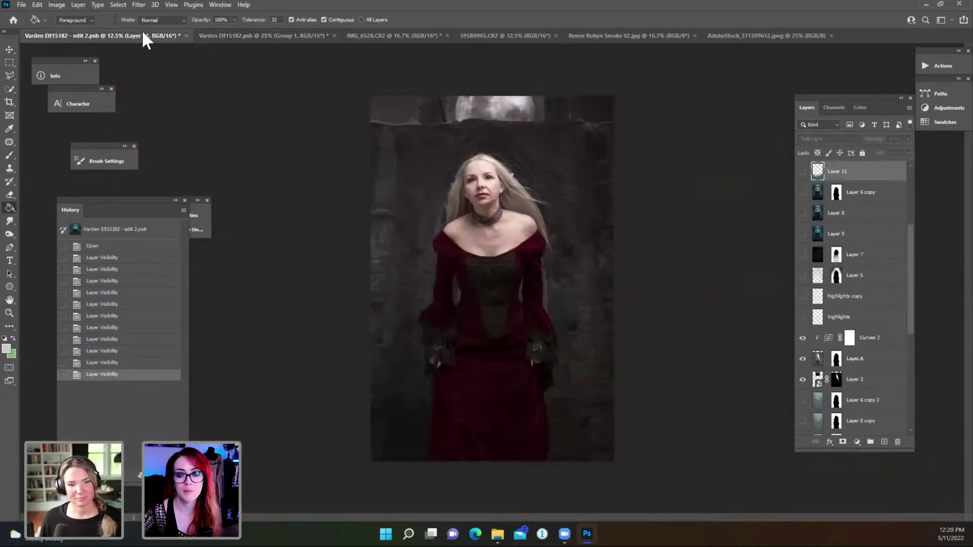
left_click(293, 33)
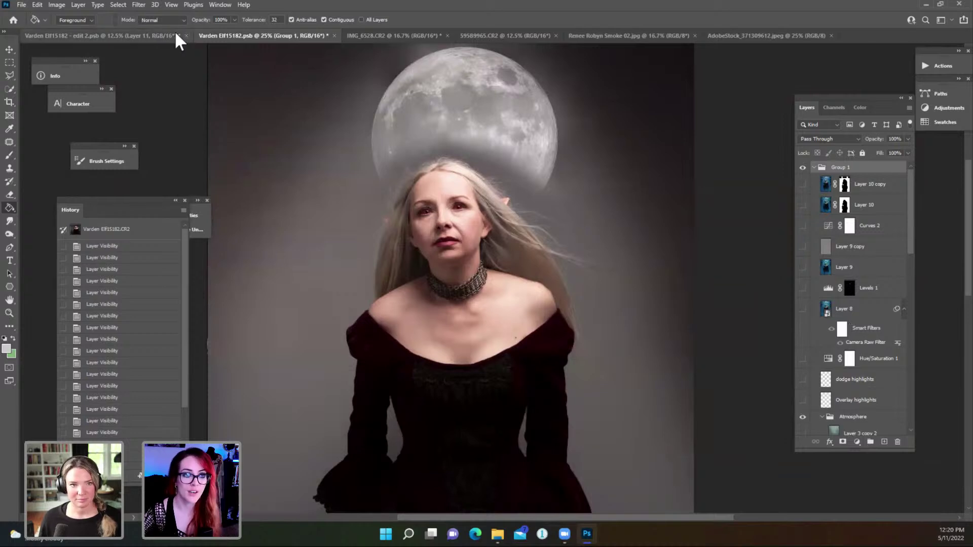
Show the highlights and highlights copy layers in the edit 2 document, toggling highlights copy to check its effect
left_click(140, 36)
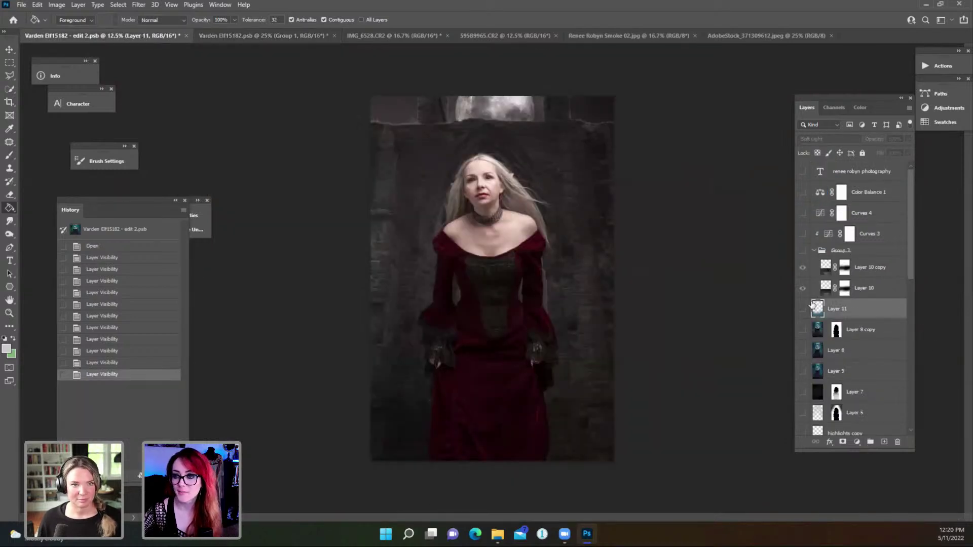
scroll(869, 381, "down", 5)
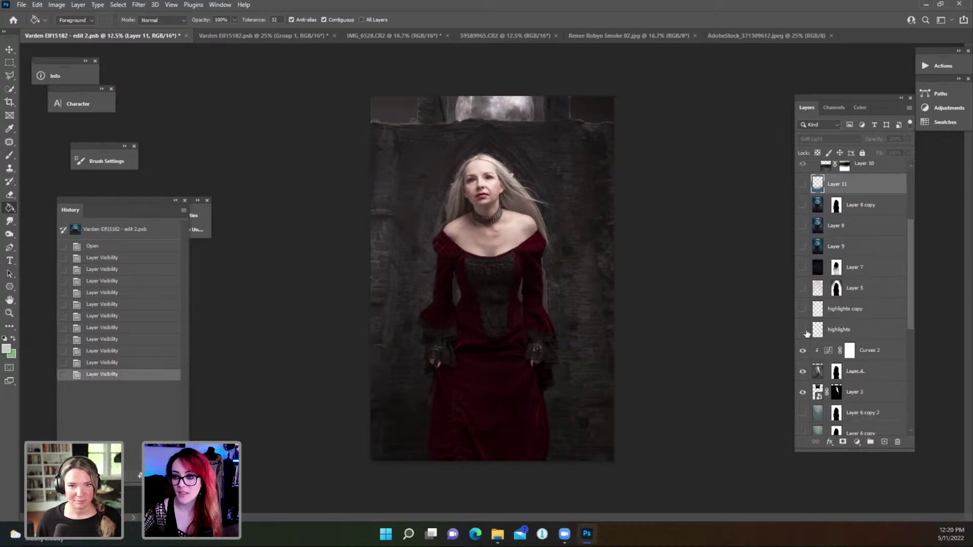
left_click(803, 330)
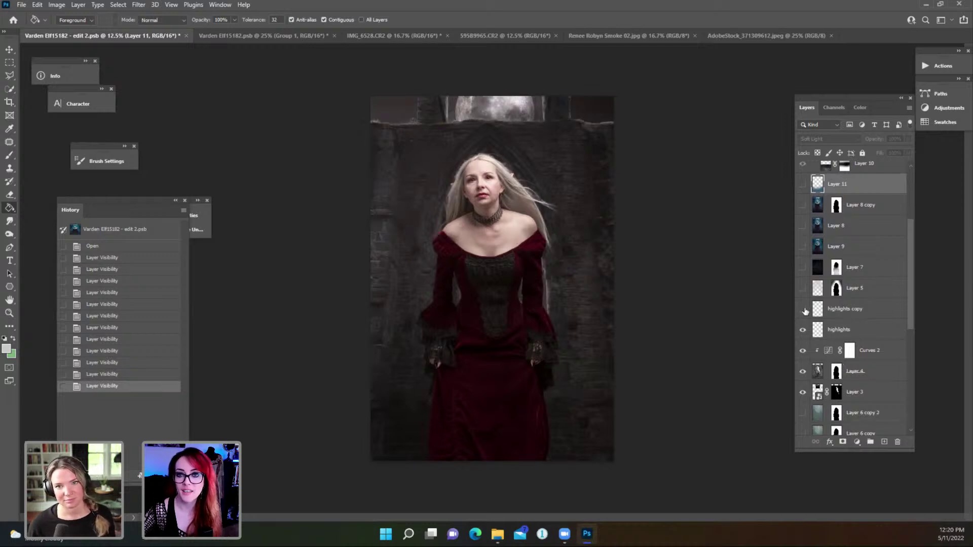
left_click(803, 310)
left_click(804, 310)
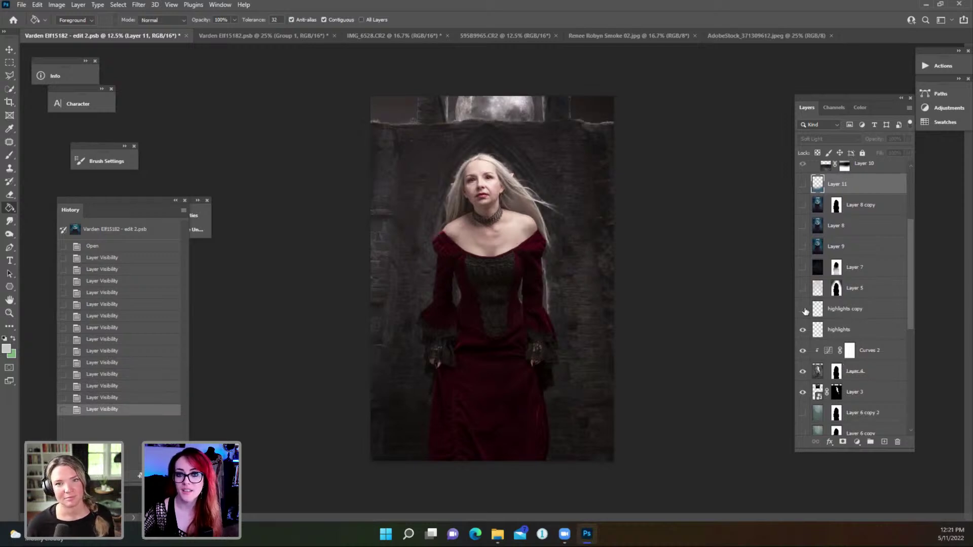
left_click(804, 310)
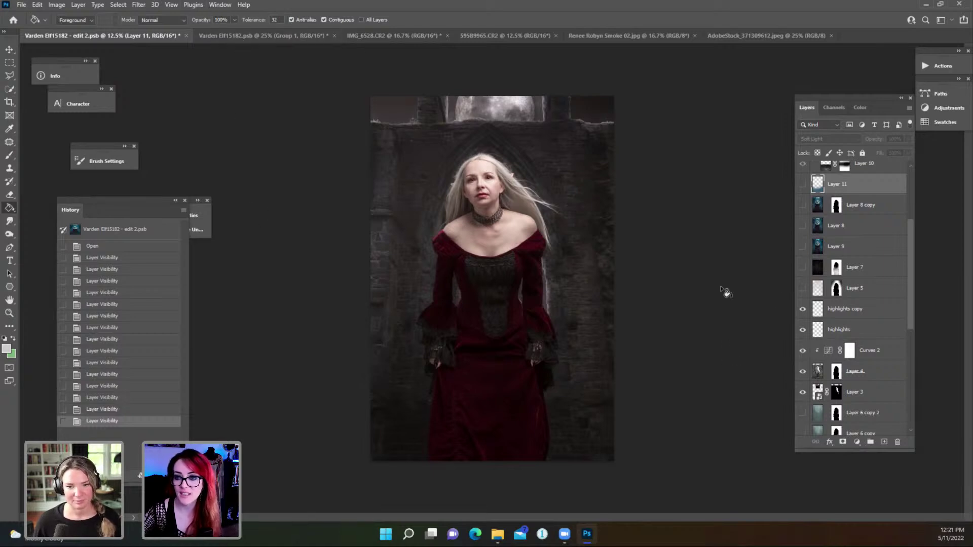
Show Layer 1 and Curves 1 in Varden Elf15182.psb and compare the stone wall background with the edit 2 document
left_click(263, 36)
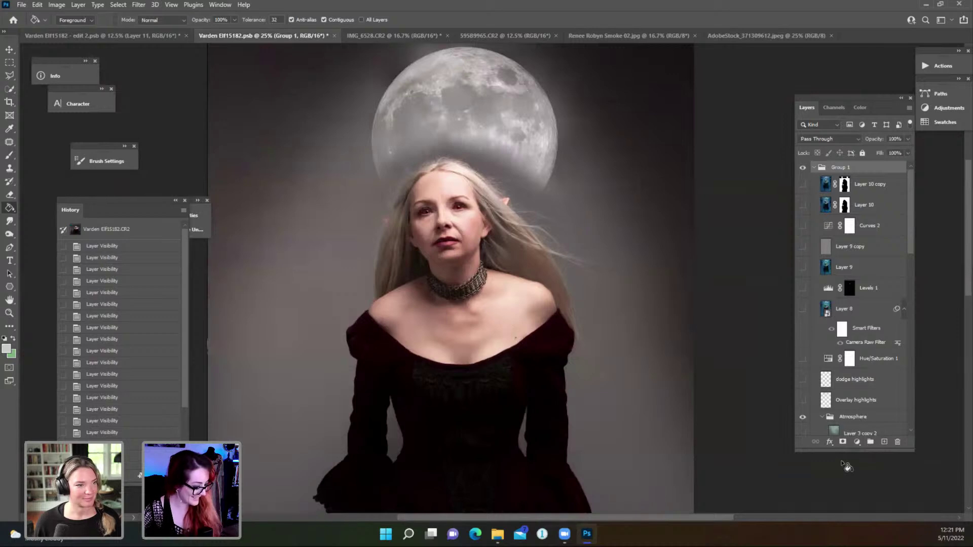
key("ctrl+minus")
scroll(857, 355, "down", 5)
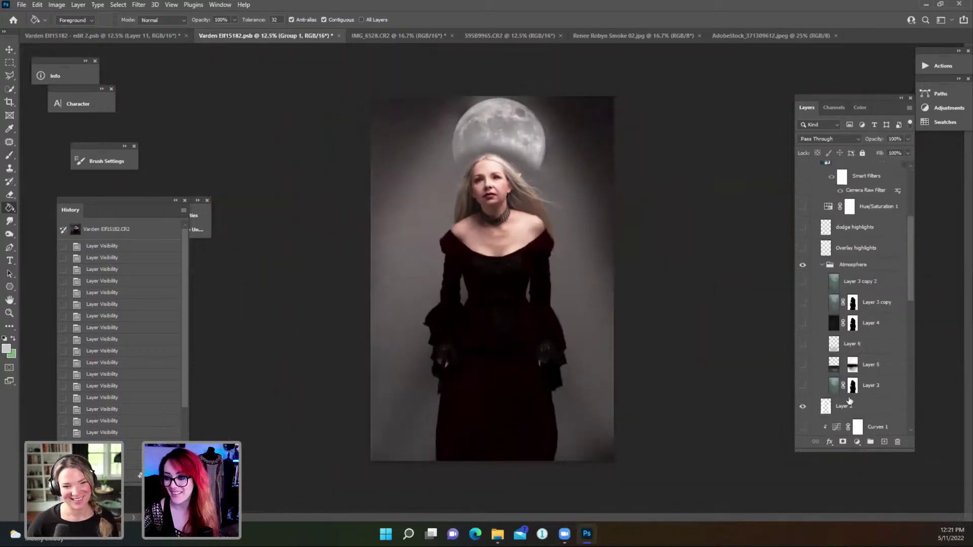
scroll(849, 400, "down", 2)
left_click_drag(804, 318, 806, 299)
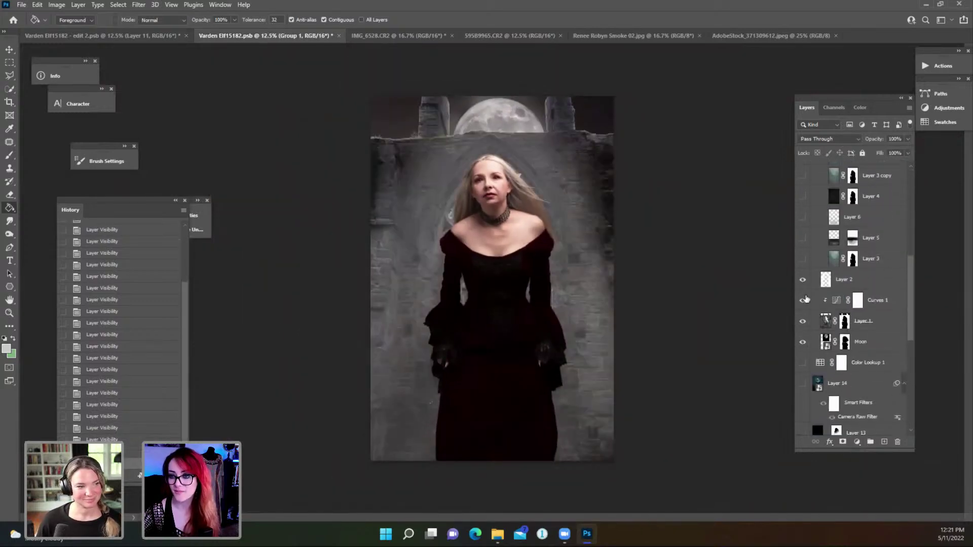
left_click(168, 38)
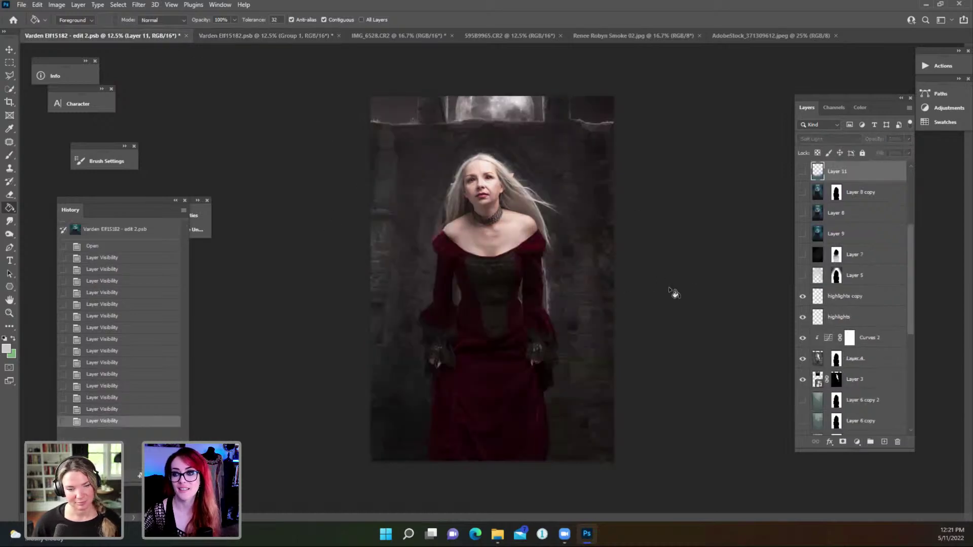
left_click(242, 34)
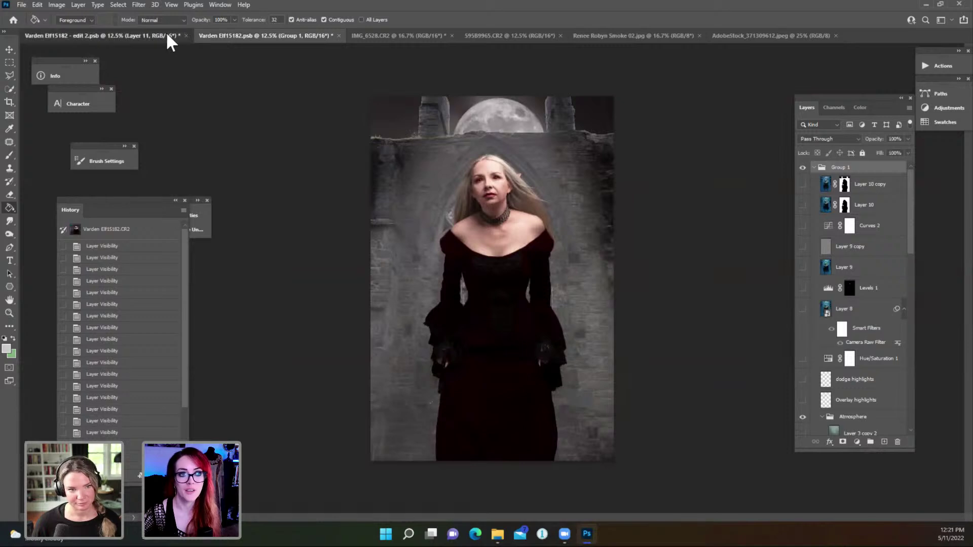
Show Layer 5 and Layer 7 above the highlights layers in the edit 2 document
left_click(167, 36)
scroll(827, 404, "down", 4)
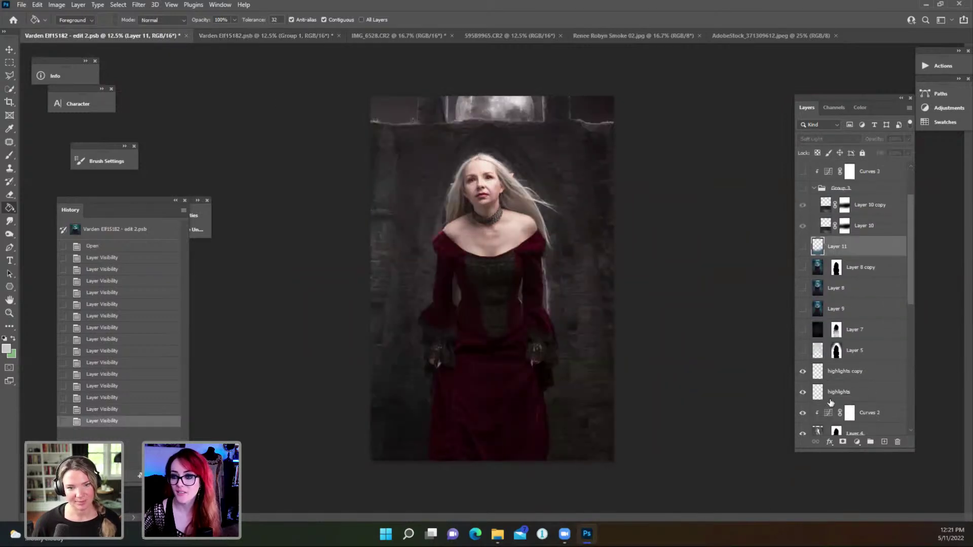
left_click(803, 289)
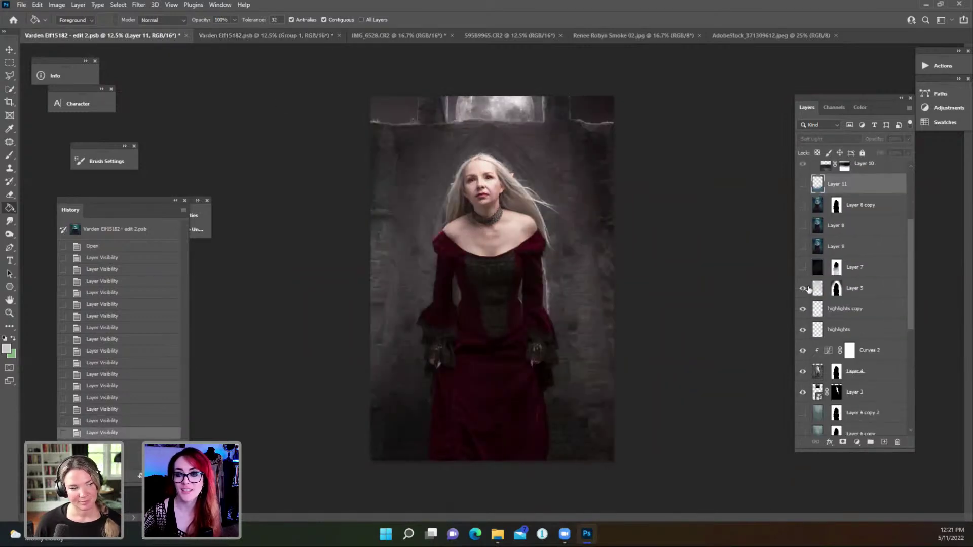
left_click(804, 267)
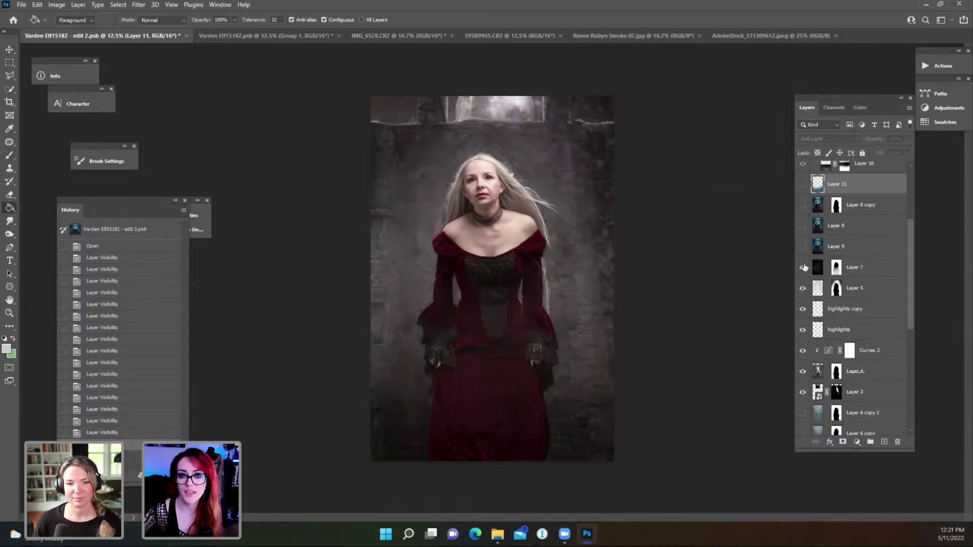
Show Layer 4 in the Atmosphere group of Varden Elf15182.psb
left_click(260, 37)
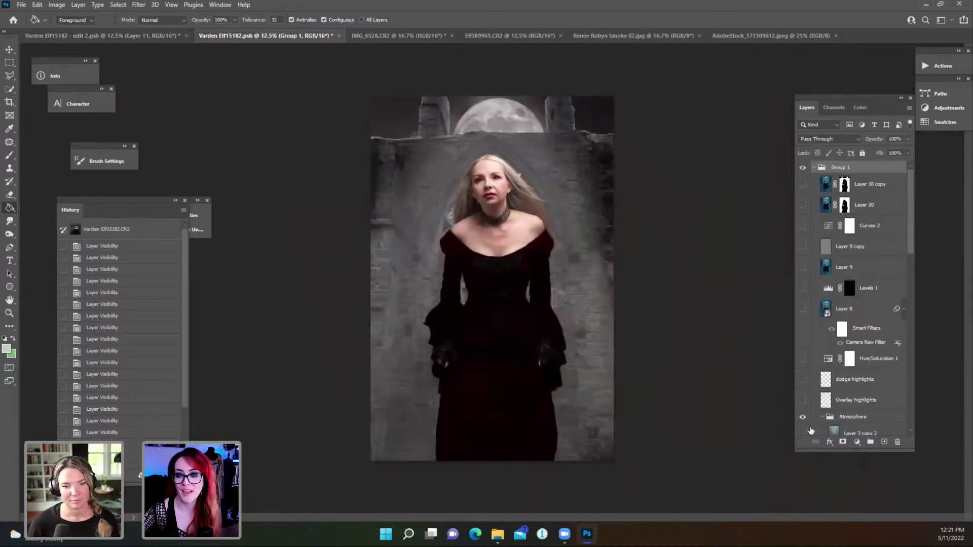
scroll(833, 412, "down", 5)
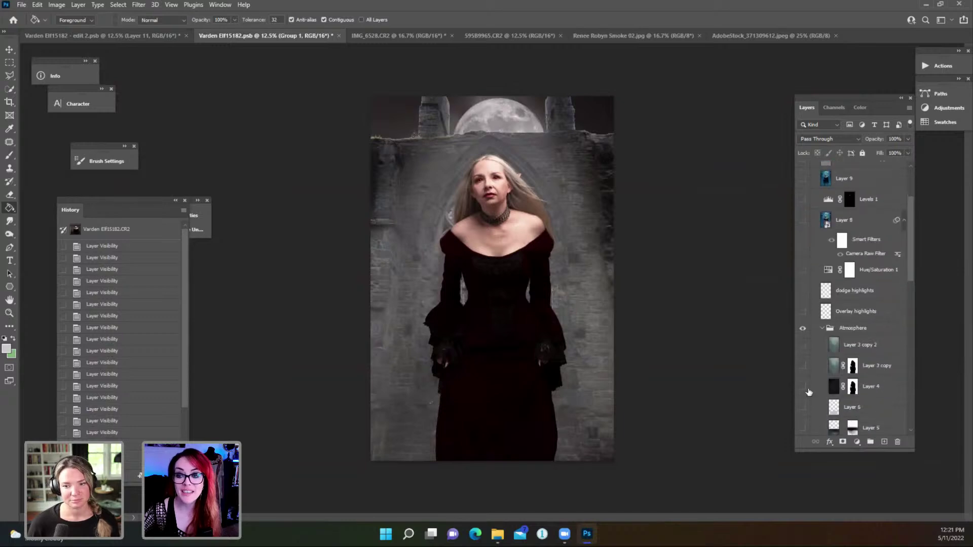
left_click(803, 374)
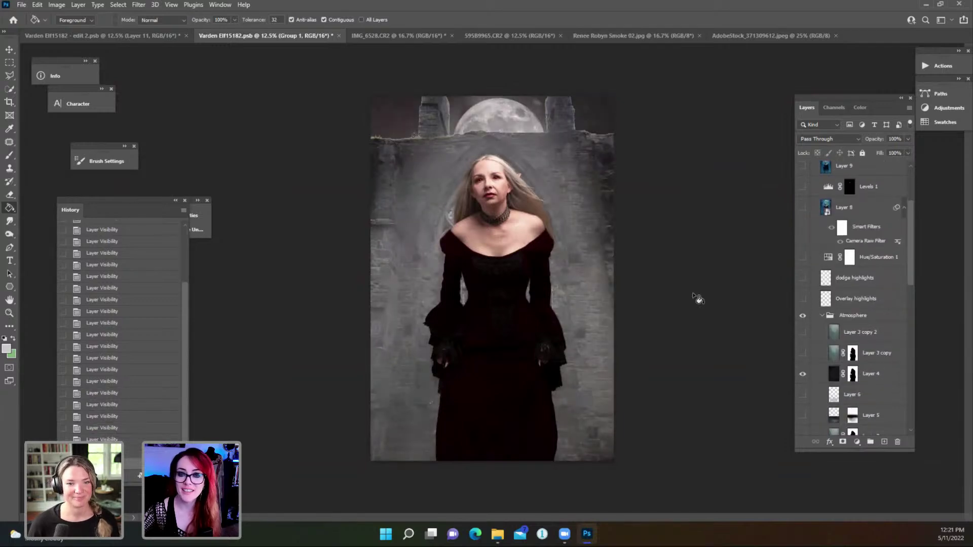
Show the color grading layers Layer 9, Layer 8 and Layer 8 copy plus Layer 11 in the edit 2 document
left_click(157, 37)
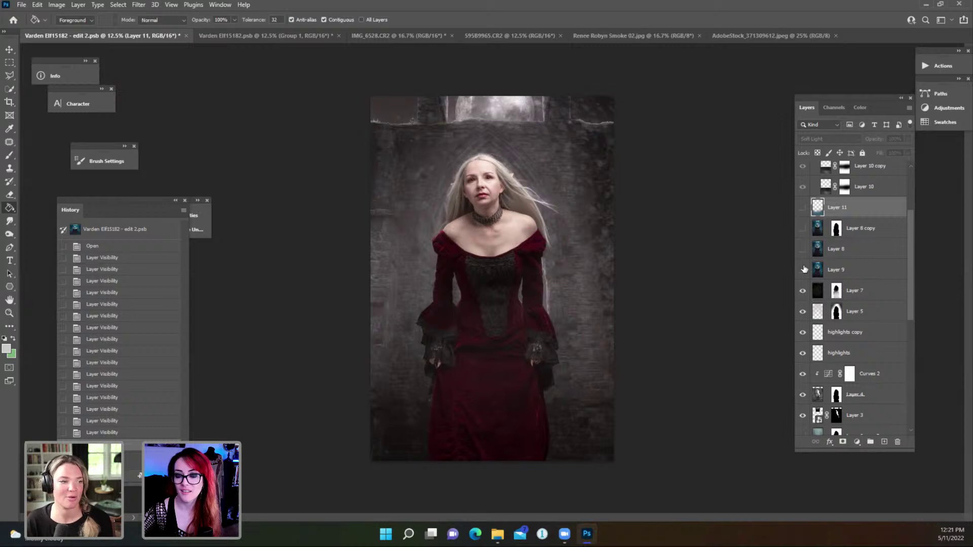
left_click_drag(804, 269, 809, 230)
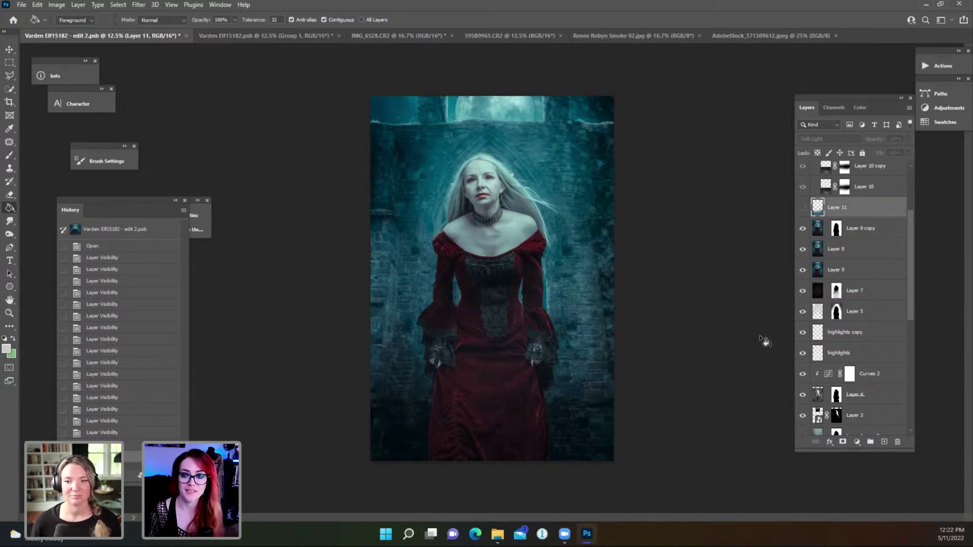
left_click(803, 208)
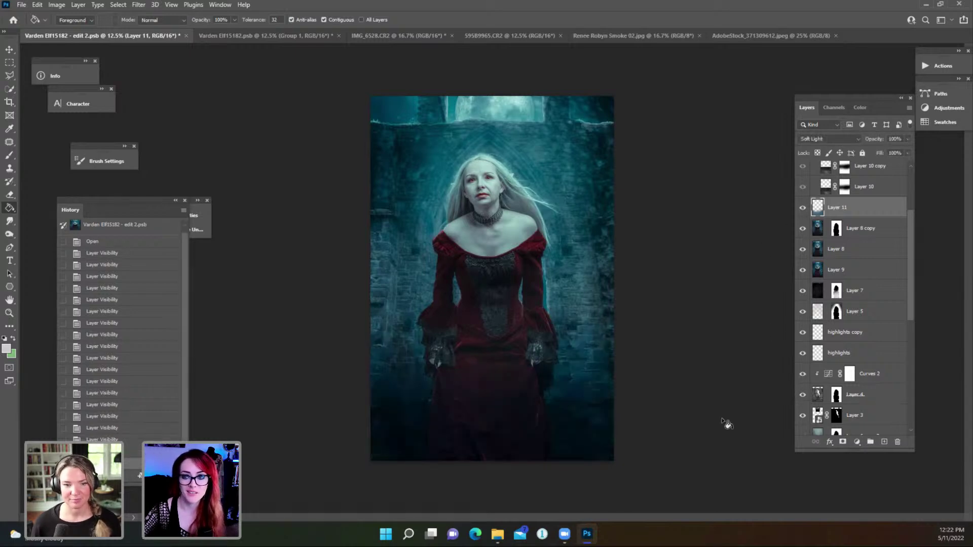
Compare the fog over the lower dress with and without Group 3 and Layer 11, leaving both shown
scroll(849, 398, "up", 2)
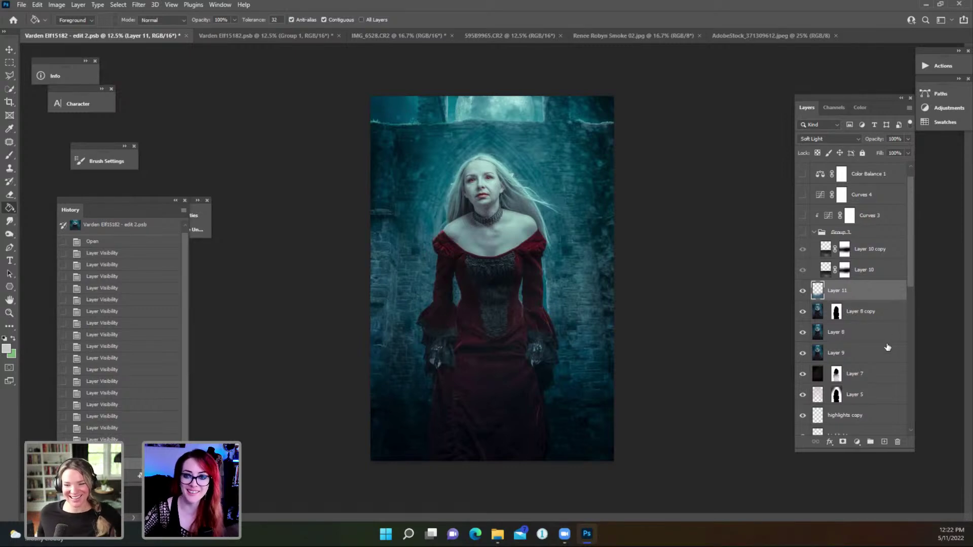
left_click(803, 233)
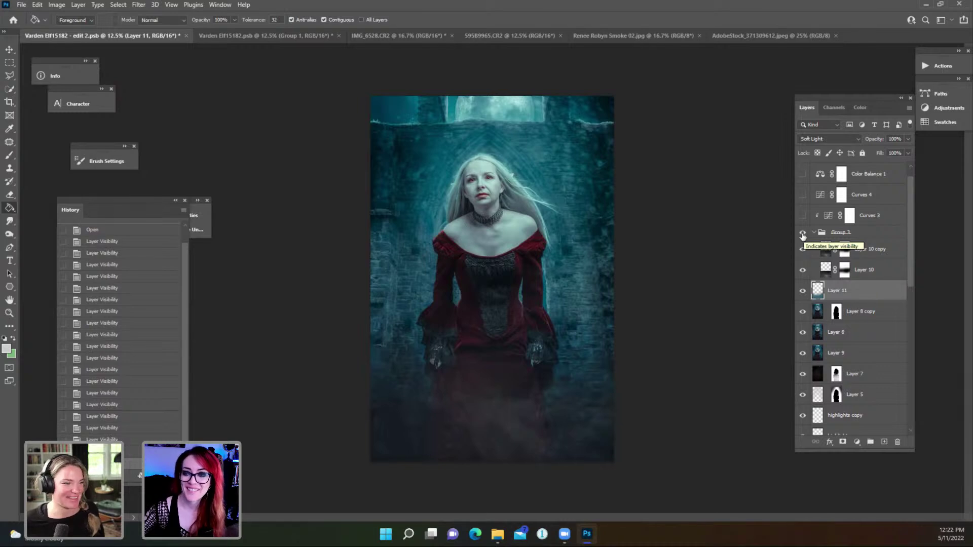
left_click(803, 233)
left_click(803, 291)
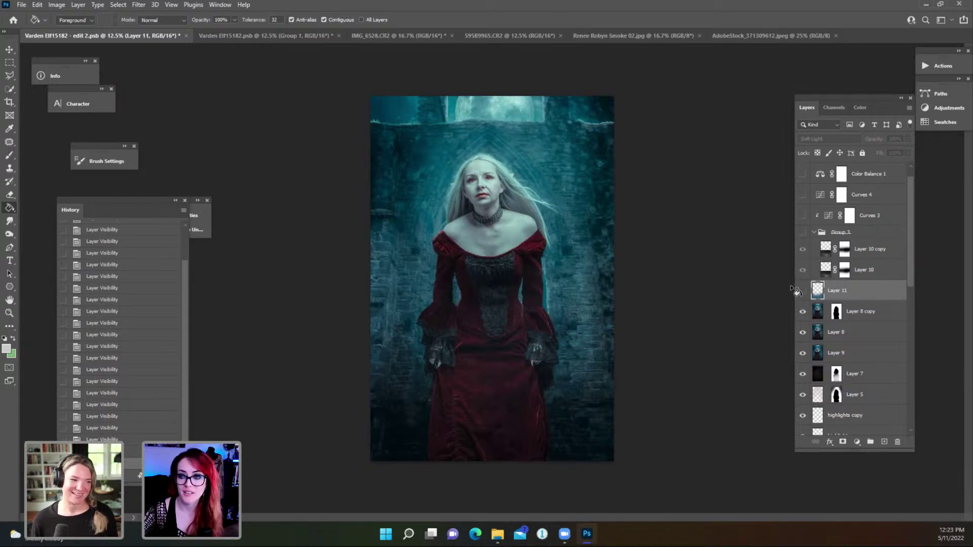
left_click(803, 233)
left_click(802, 290)
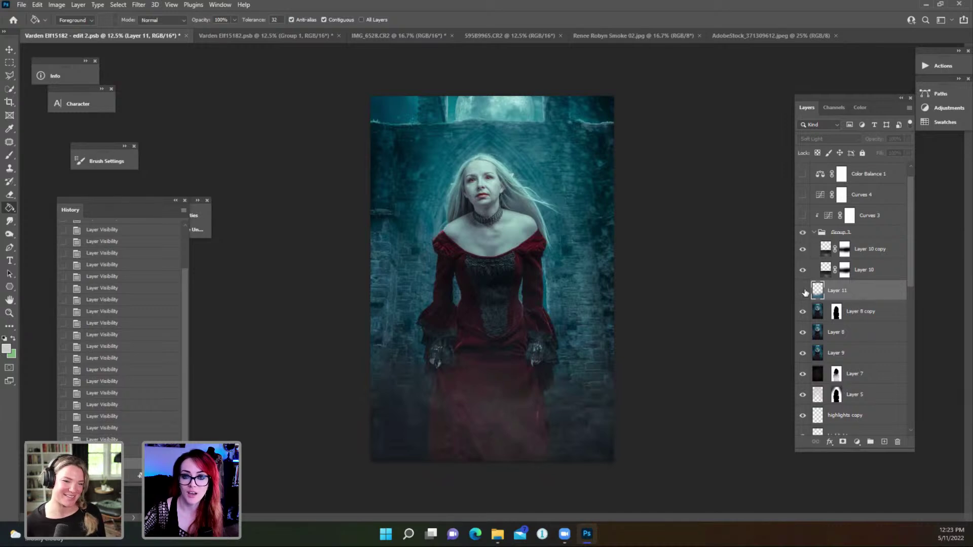
scroll(900, 332, "up", 1)
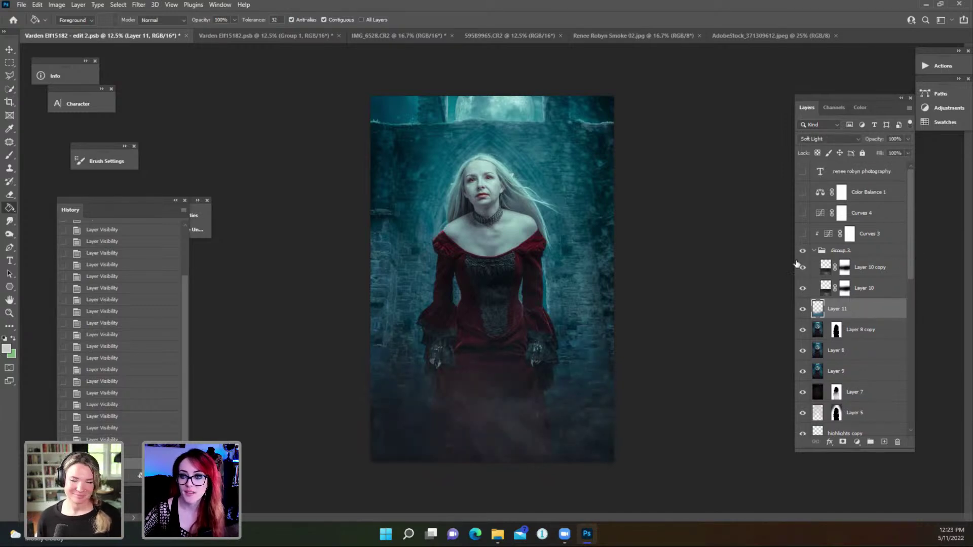
left_click_drag(803, 250, 806, 309)
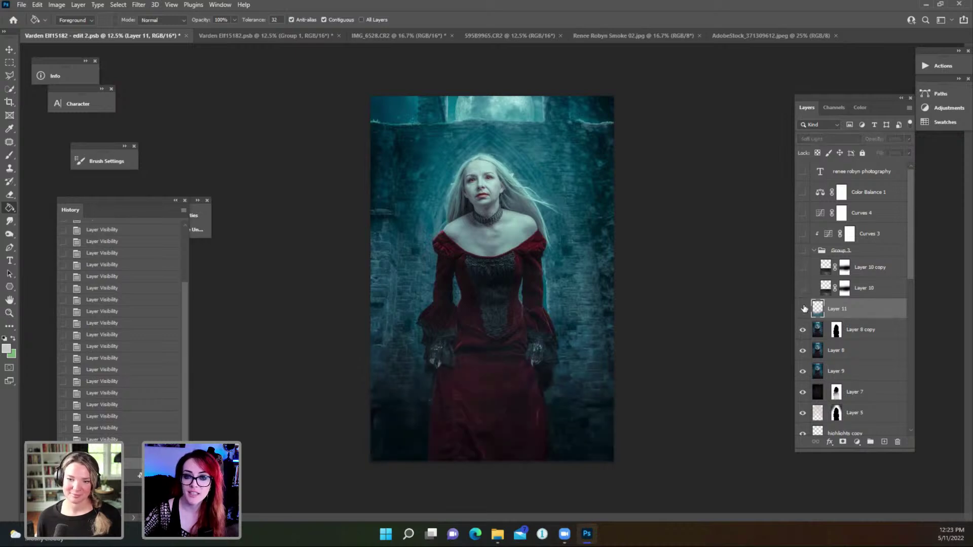
left_click(803, 308)
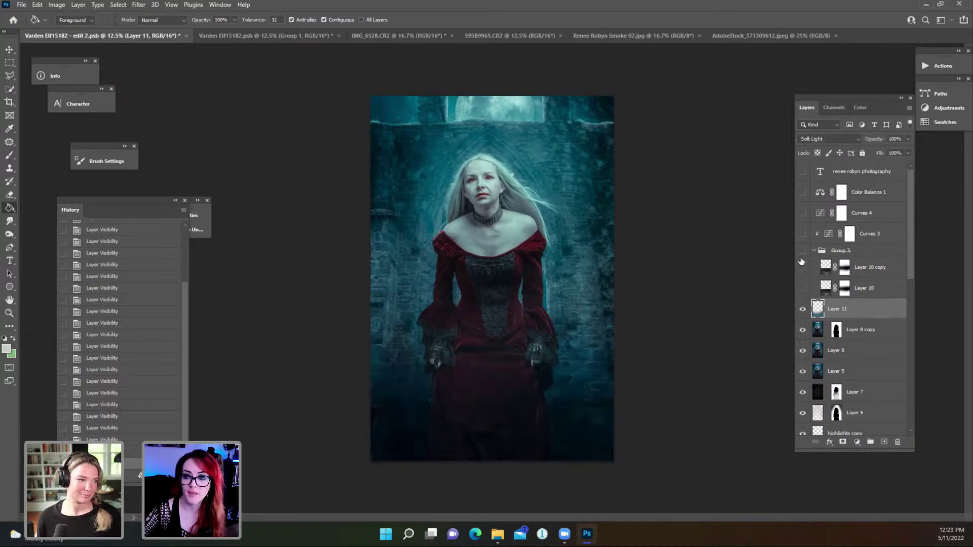
left_click_drag(802, 250, 807, 290)
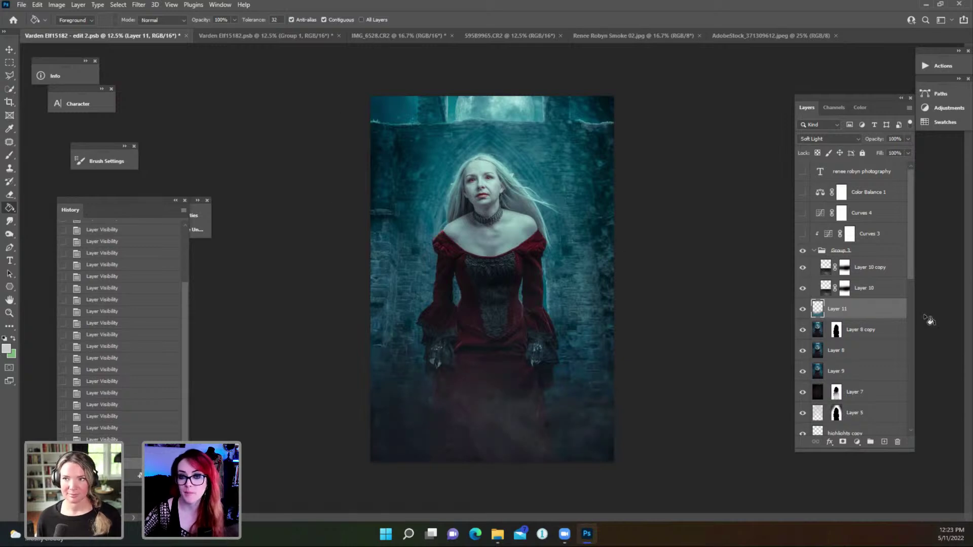
Show the Curves 3, Curves 4 and Color Balance 1 adjustment layers above the fog group
left_click(802, 234)
left_click(802, 235)
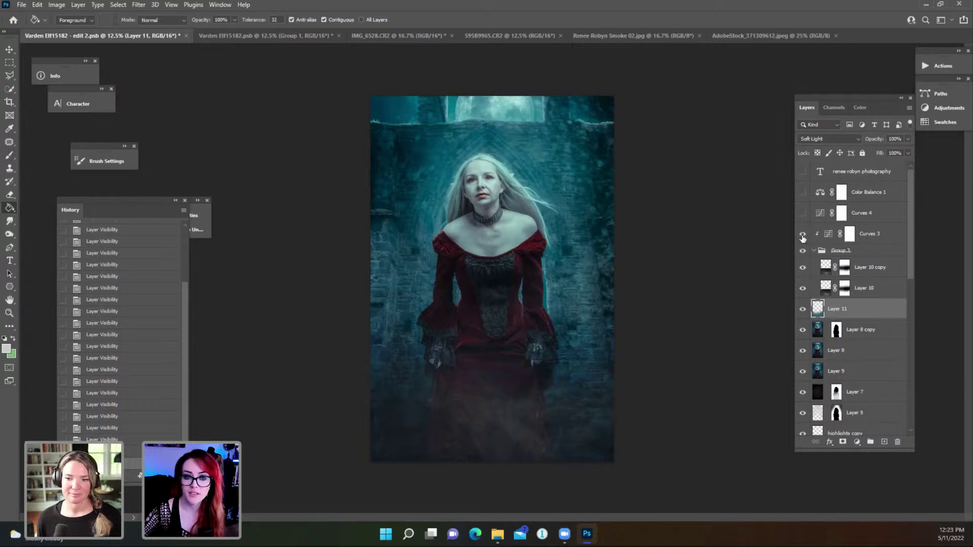
left_click(803, 213)
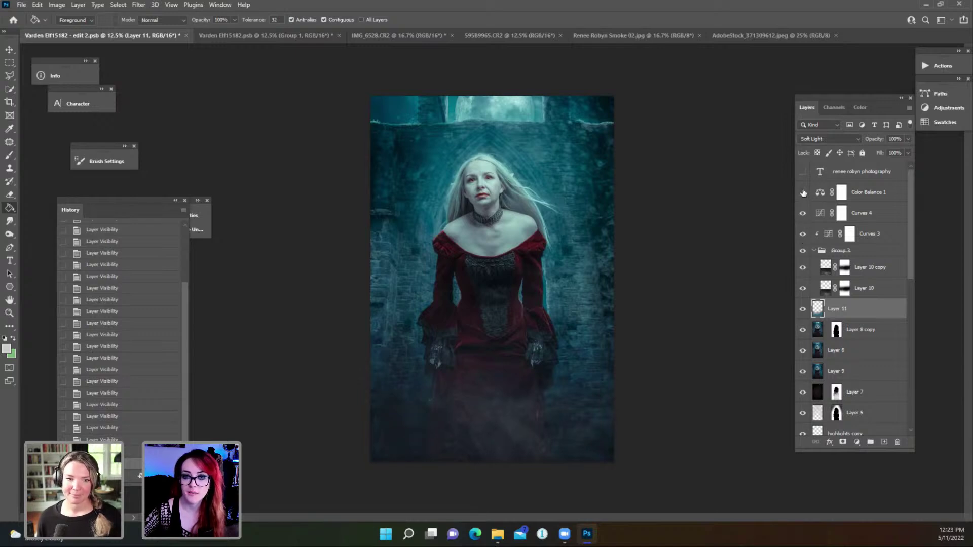
left_click(803, 193)
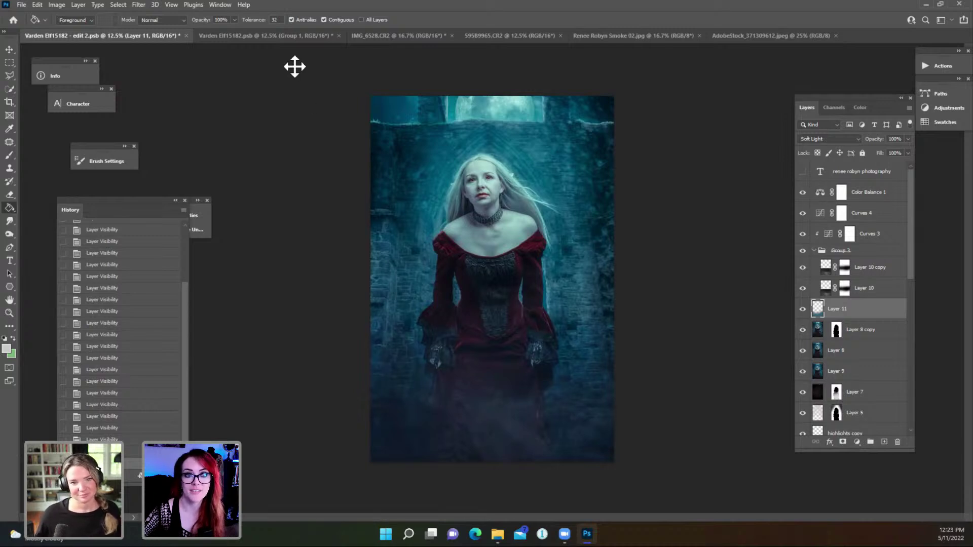
Show all layers from Overlay highlights up to Layer 10 copy in Varden Elf15182.psb, and return to the edit 2 document
key("ctrl+Tab")
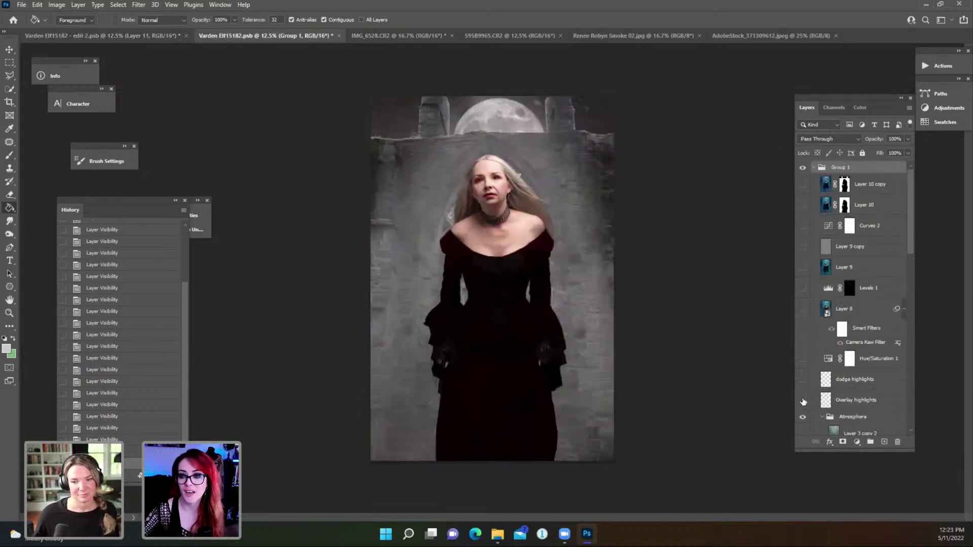
left_click_drag(802, 360, 808, 259)
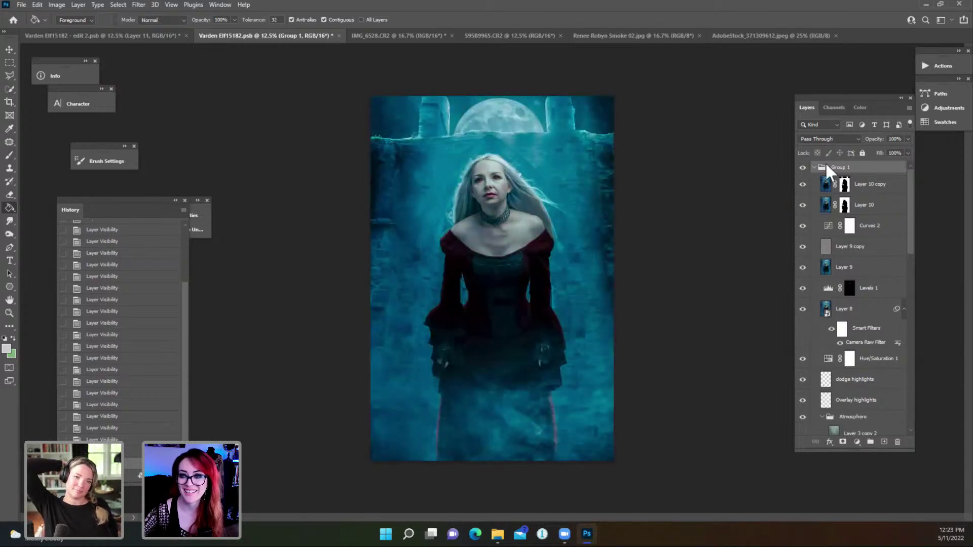
key("ctrl+shift+Tab")
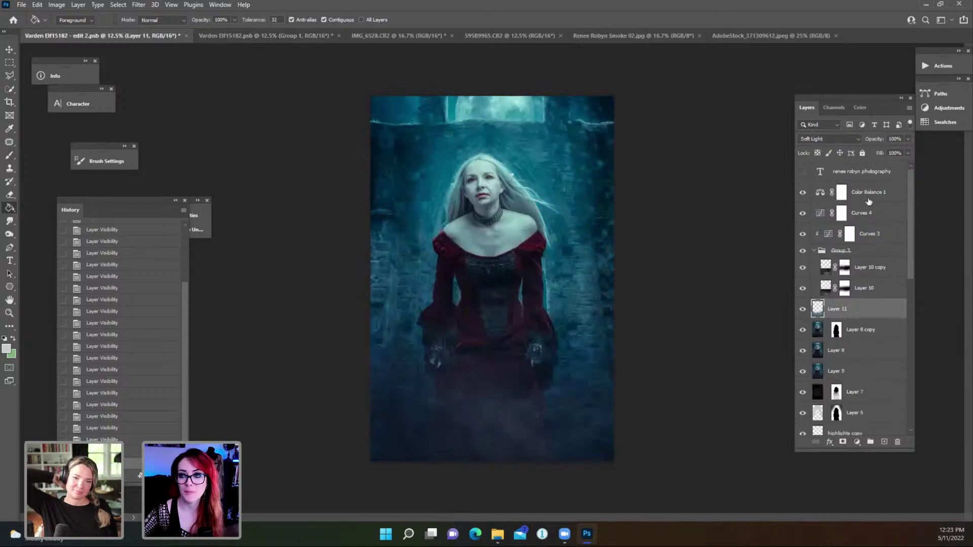
Add a Levels adjustment above Color Balance 1 with the shadow input level at 17, and invert its mask to black
left_click(857, 442)
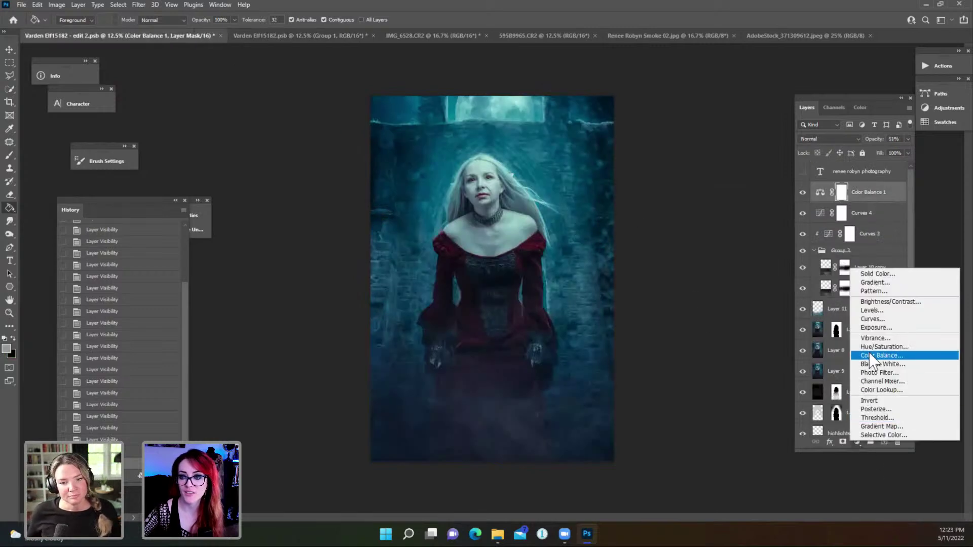
left_click(873, 314)
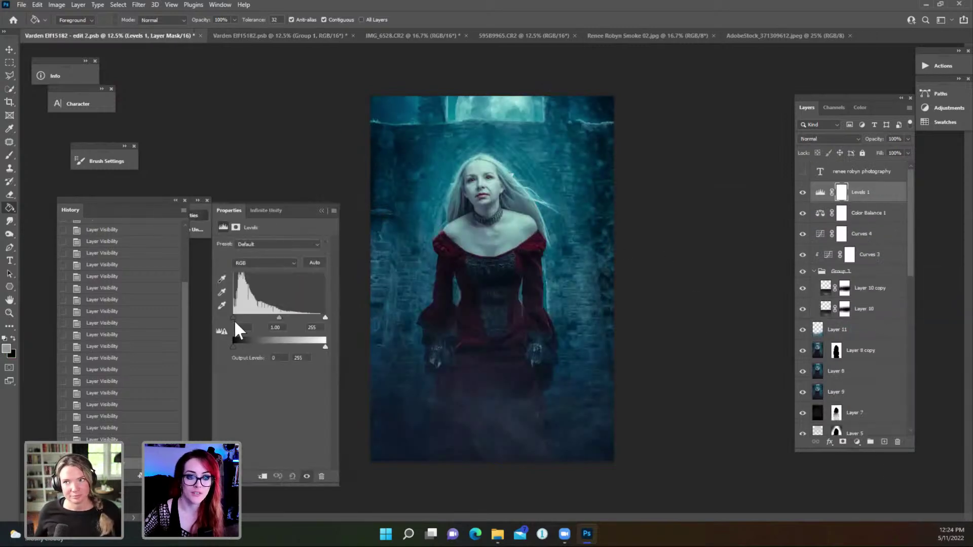
left_click(233, 347)
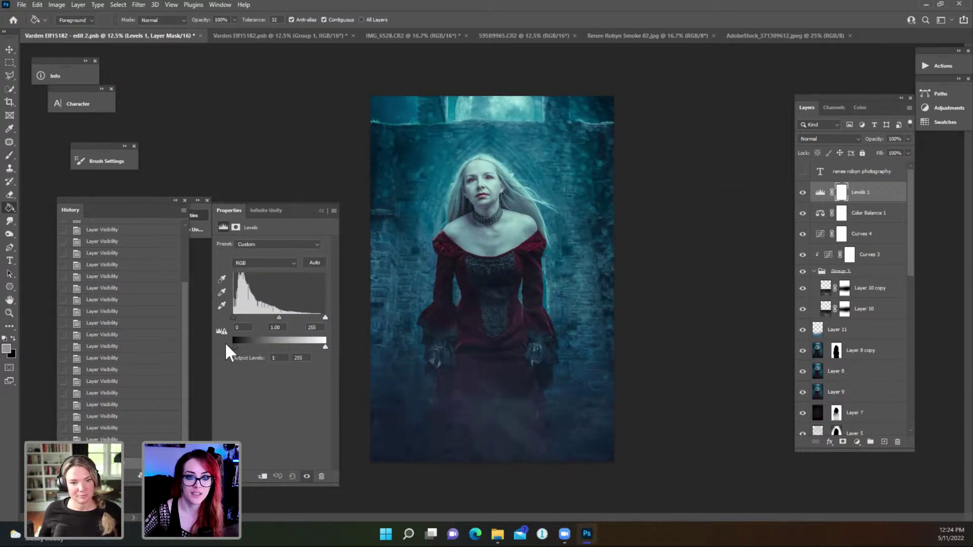
left_click_drag(233, 318, 240, 318)
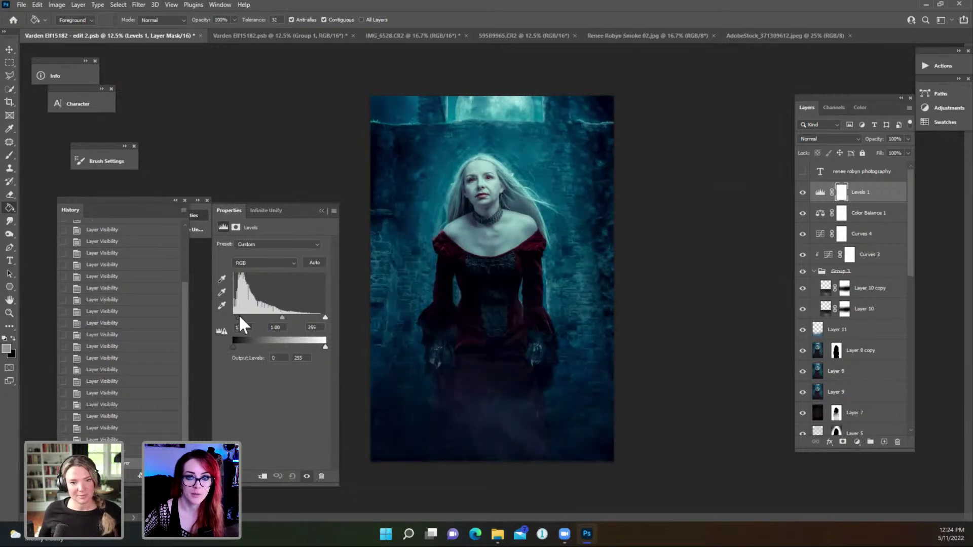
key("ctrl+plus")
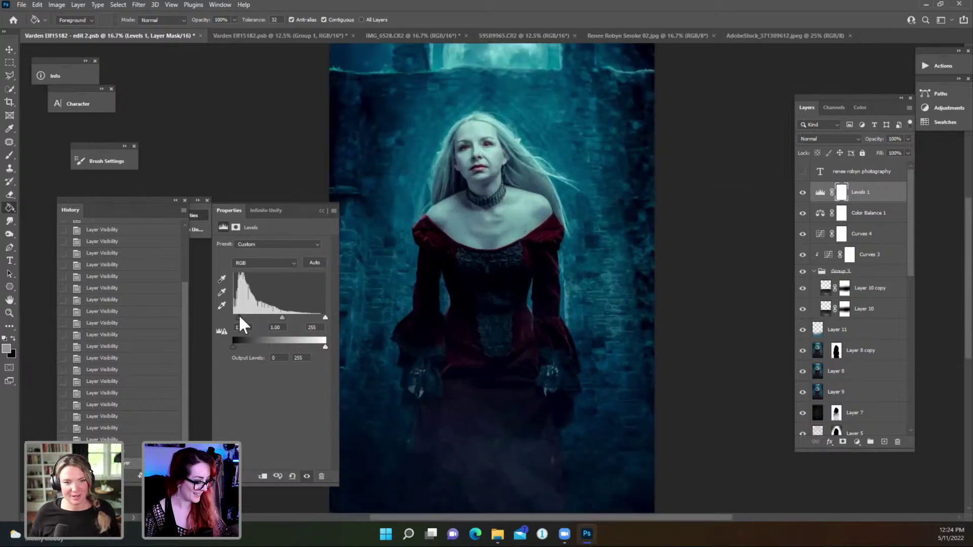
key("ctrl+i")
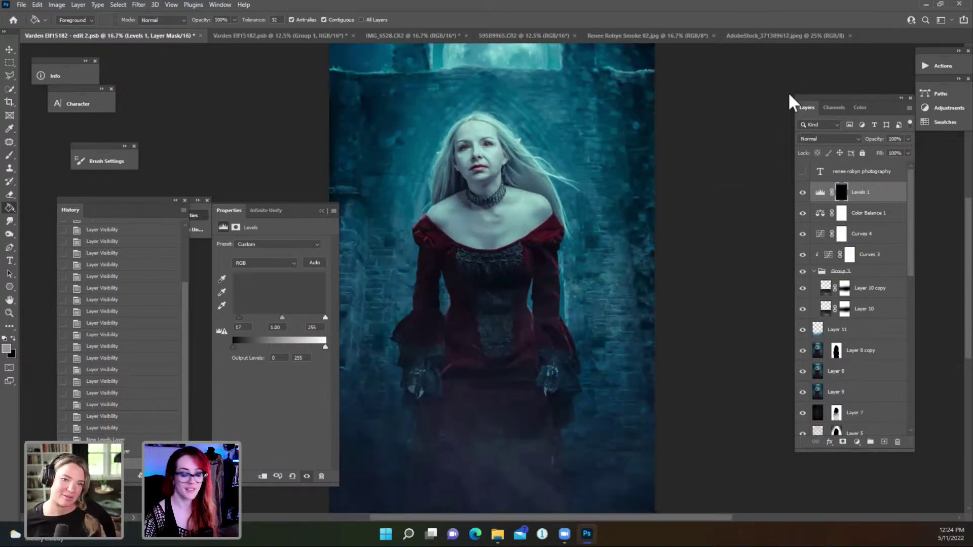
Paint white with a small brush on the Levels 1 mask around the eyes to deepen the shadows there
key("ctrl+plus")
key("ctrl+plus")
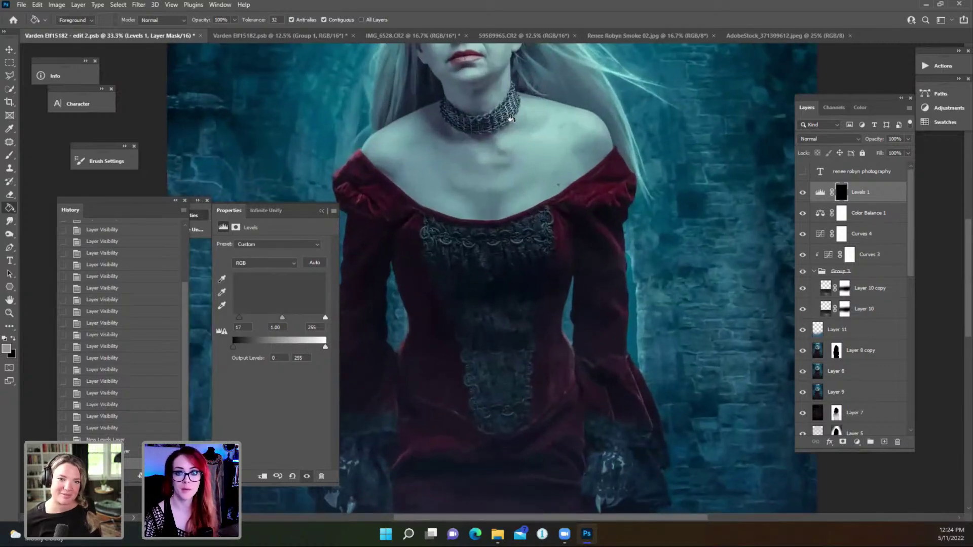
left_click_drag(506, 160, 534, 355)
key("b")
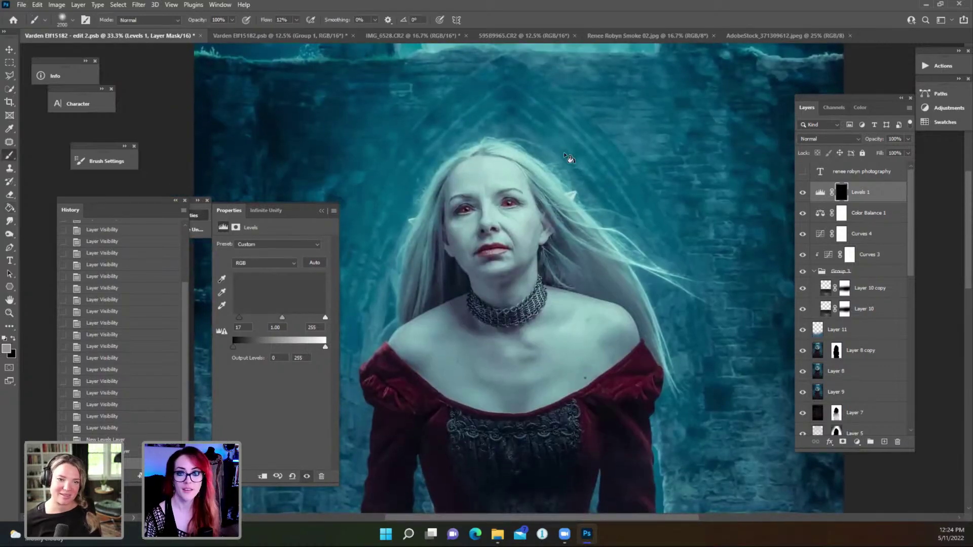
key("bracketleft")
key("bracketleft")
key("bracketleft")
key("bracketleft")
key("bracketleft")
key("bracketleft")
key("bracketleft")
key("bracketleft")
key("bracketleft")
key("bracketleft")
key("bracketleft")
key("bracketleft")
key("bracketleft")
key("bracketleft")
key("bracketleft")
key("bracketleft")
key("bracketleft")
key("bracketleft")
key("bracketleft")
key("bracketleft")
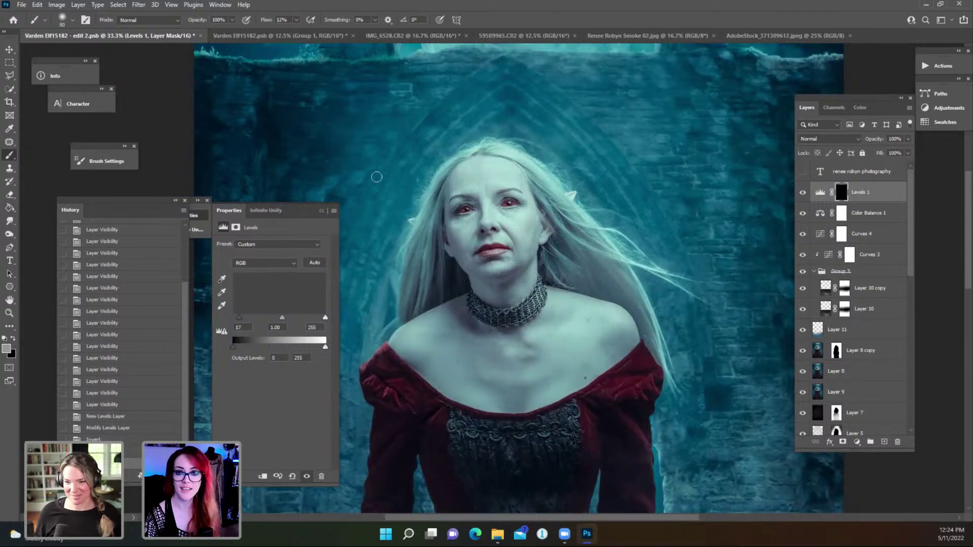
scroll(75, 302, "down", 1)
left_click(8, 349)
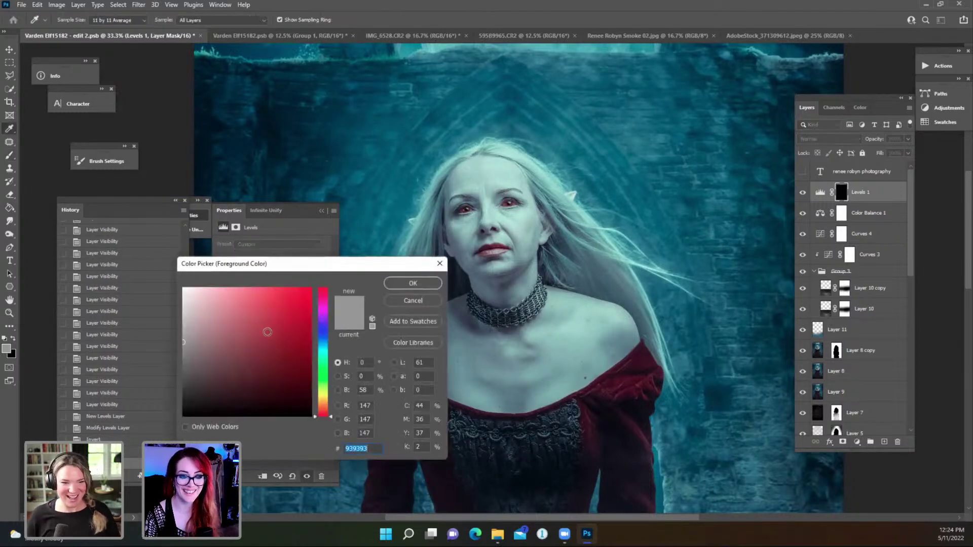
left_click(427, 284)
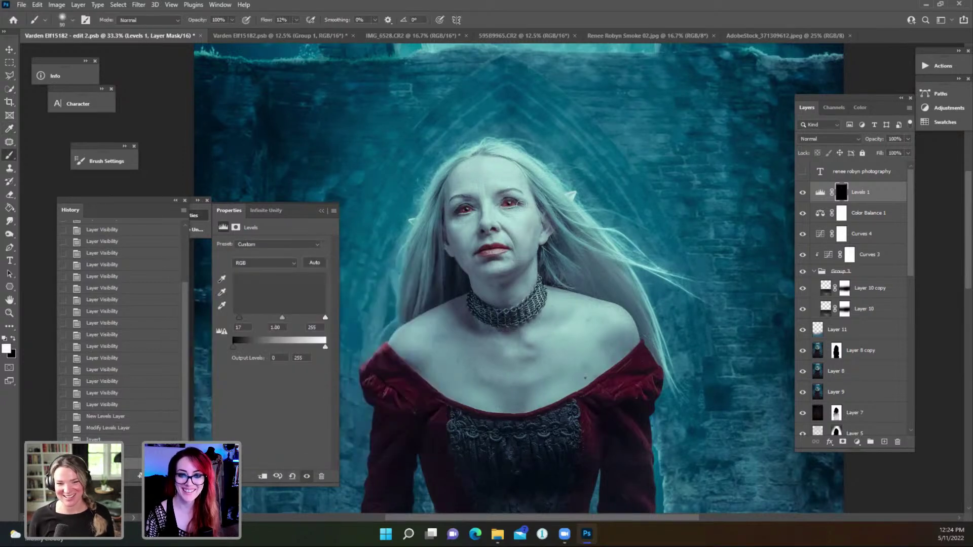
mouse_move(511, 198)
left_mouse_down()
mouse_move(449, 200)
mouse_move(463, 206)
mouse_move(457, 215)
mouse_move(512, 199)
mouse_move(471, 204)
left_mouse_up()
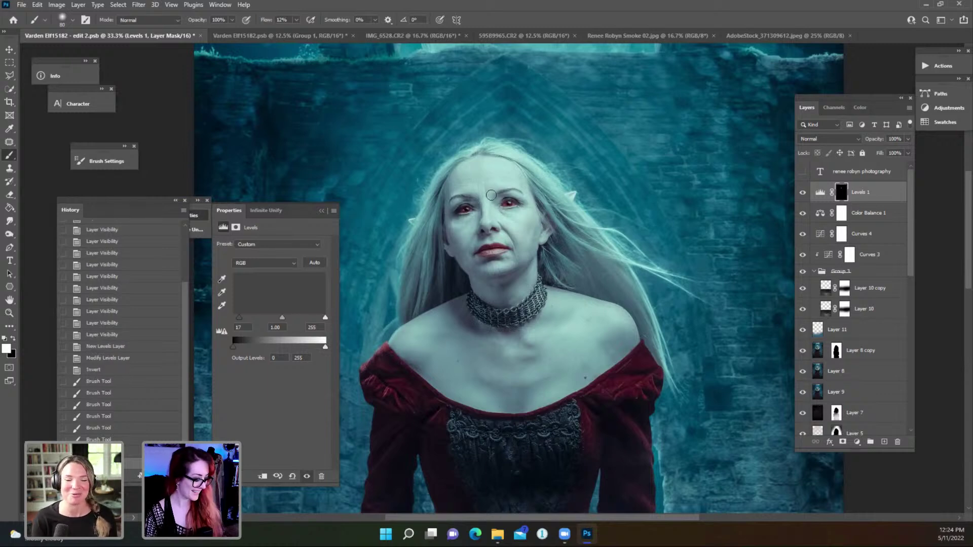
key("ctrl+minus")
key("ctrl+minus")
key("ctrl+minus")
key("ctrl+minus")
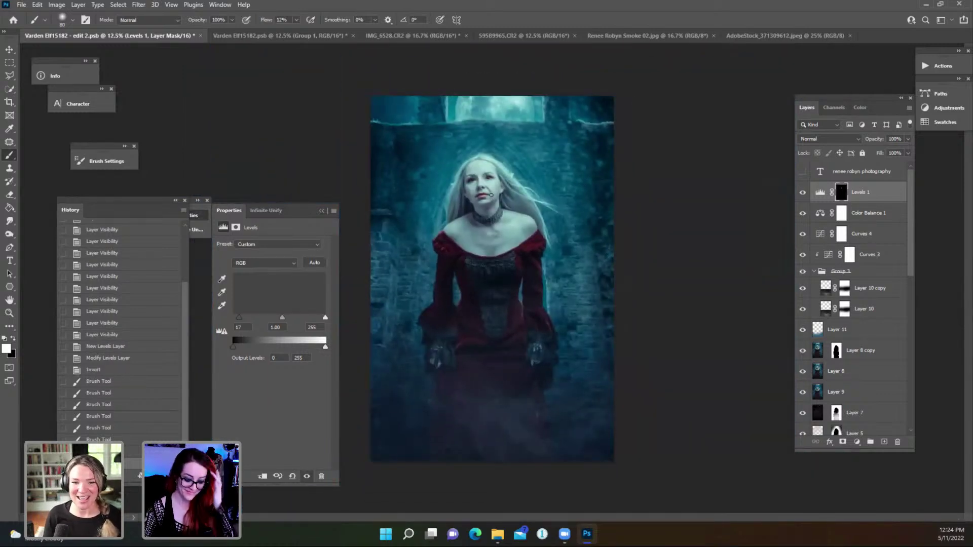